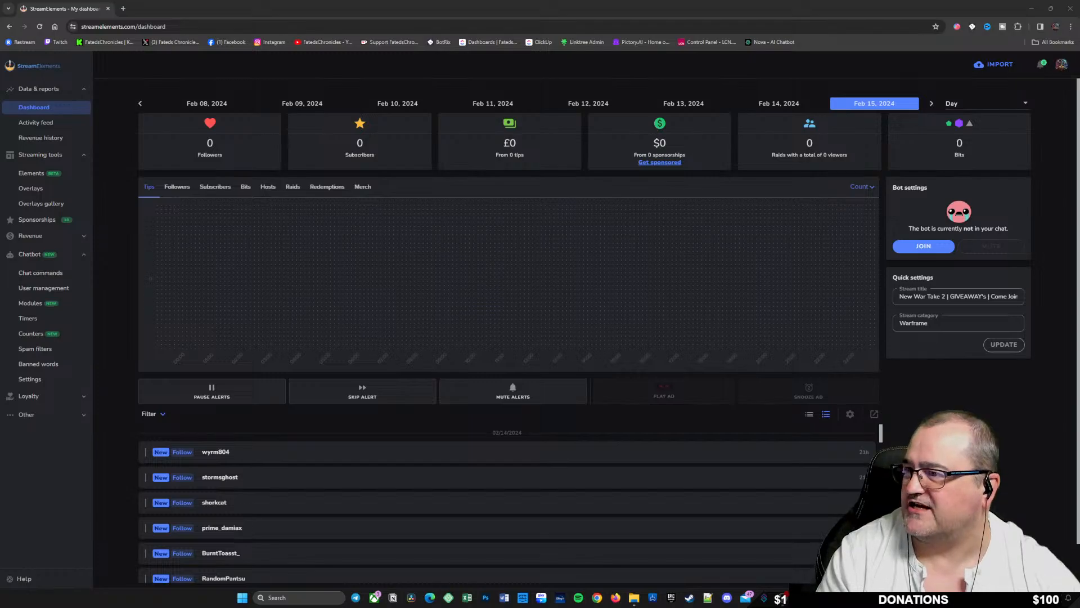
Step: Switch to OBS Studio, maximize its window, and examine the LIVE—Starting and LIVE—Gaming scenes with the Gaming scene's sources
drag(782, 228, 483, 3)
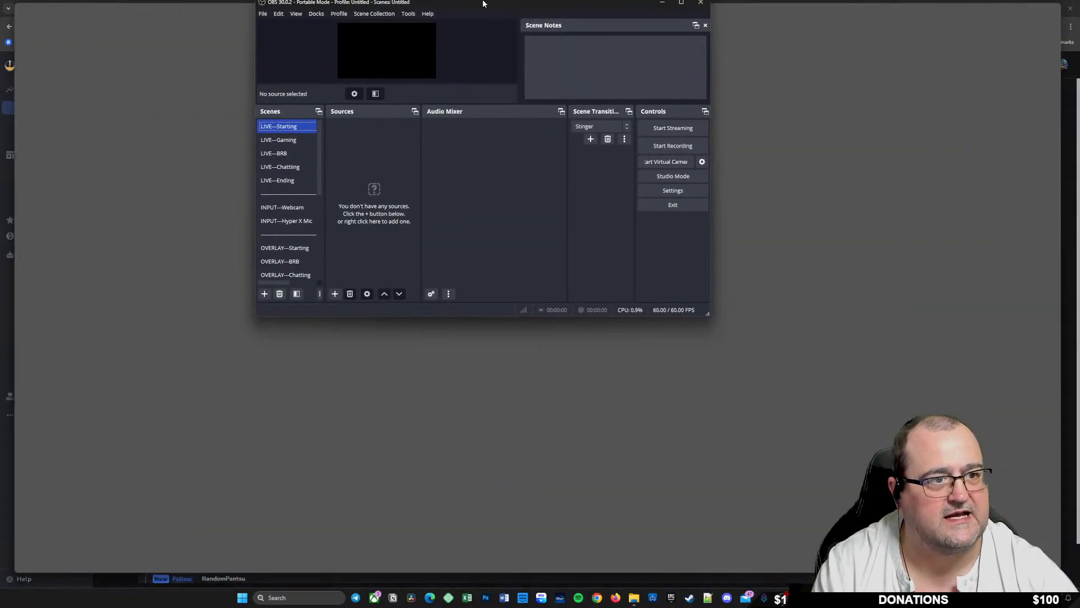
click(93, 438)
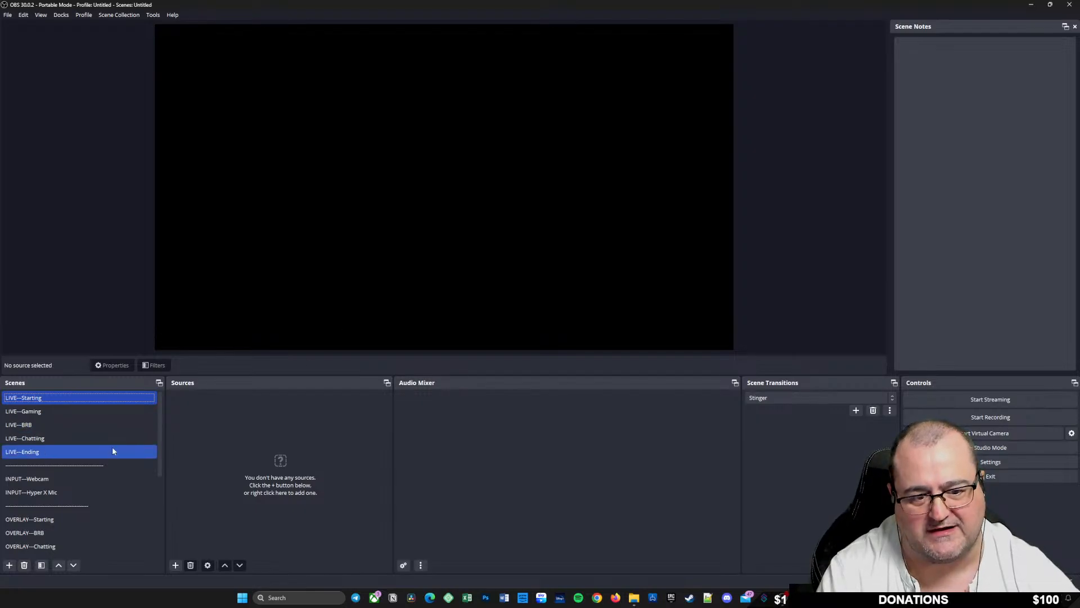
click(113, 411)
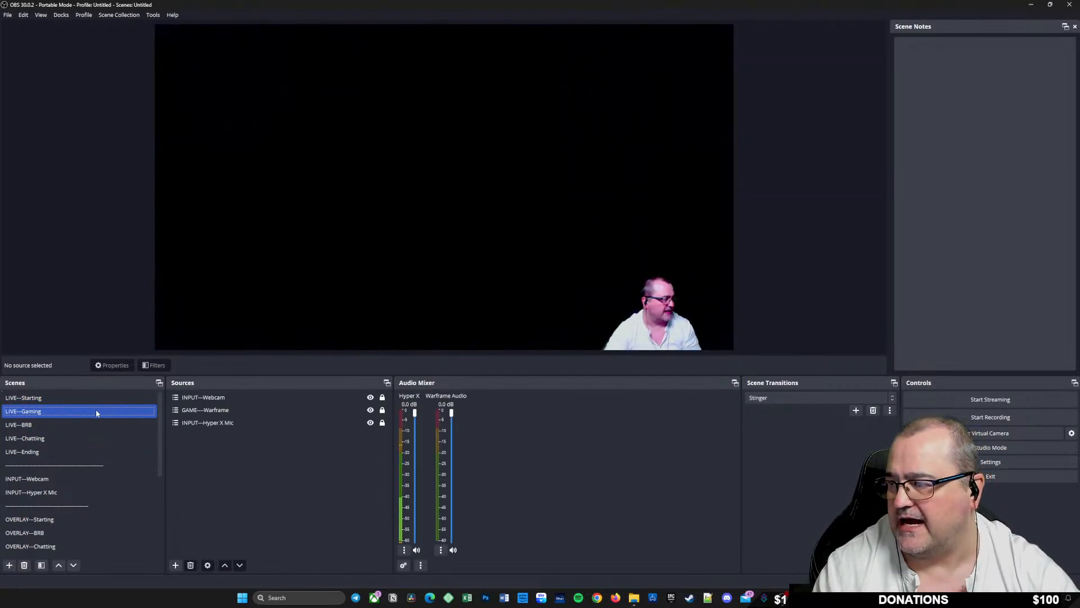
click(207, 424)
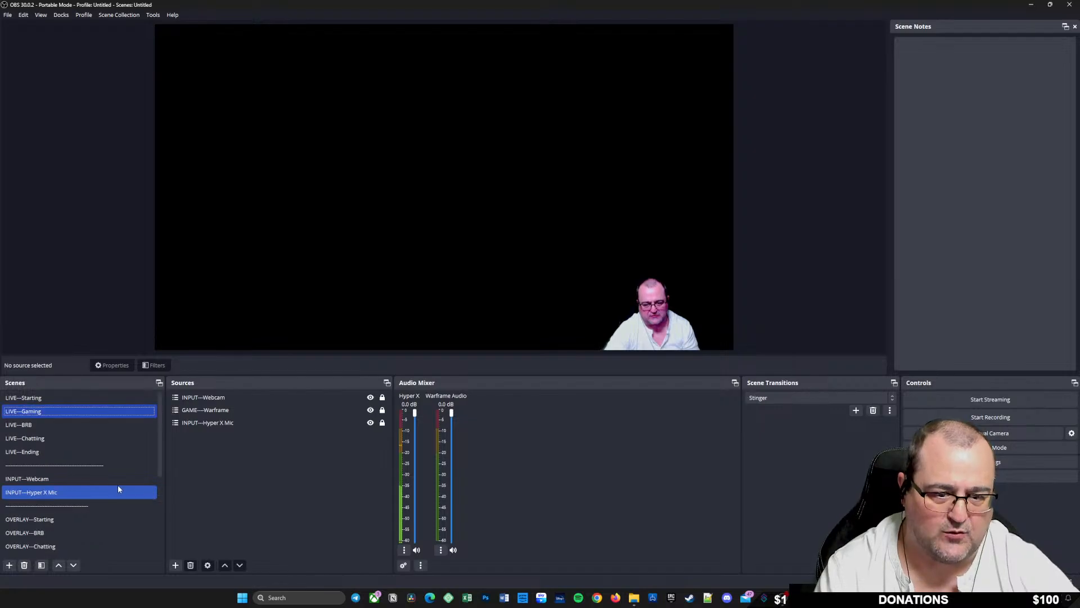
click(56, 398)
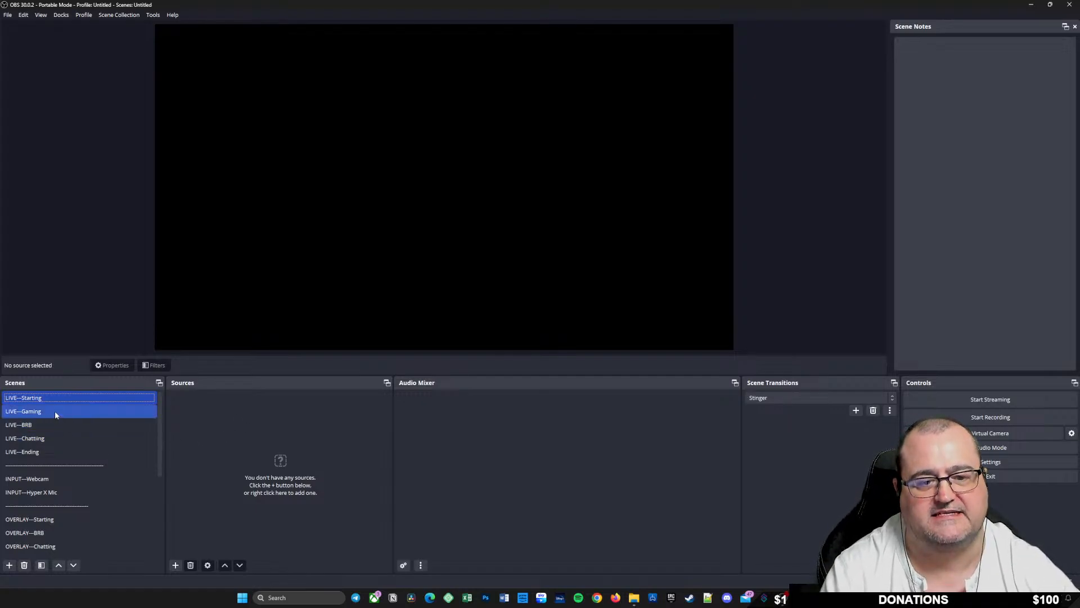
click(55, 411)
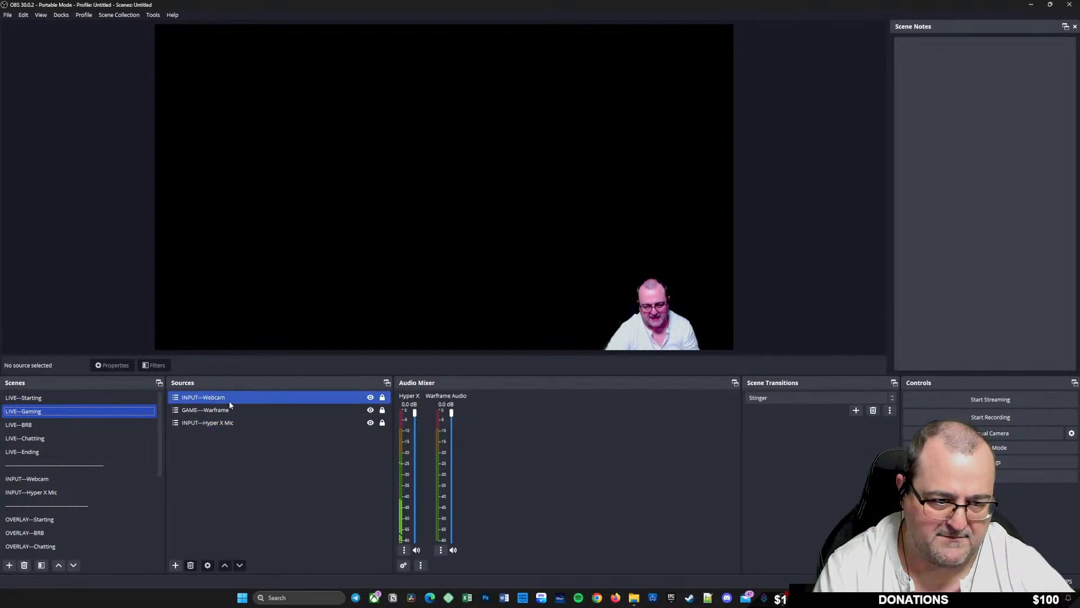
click(222, 401)
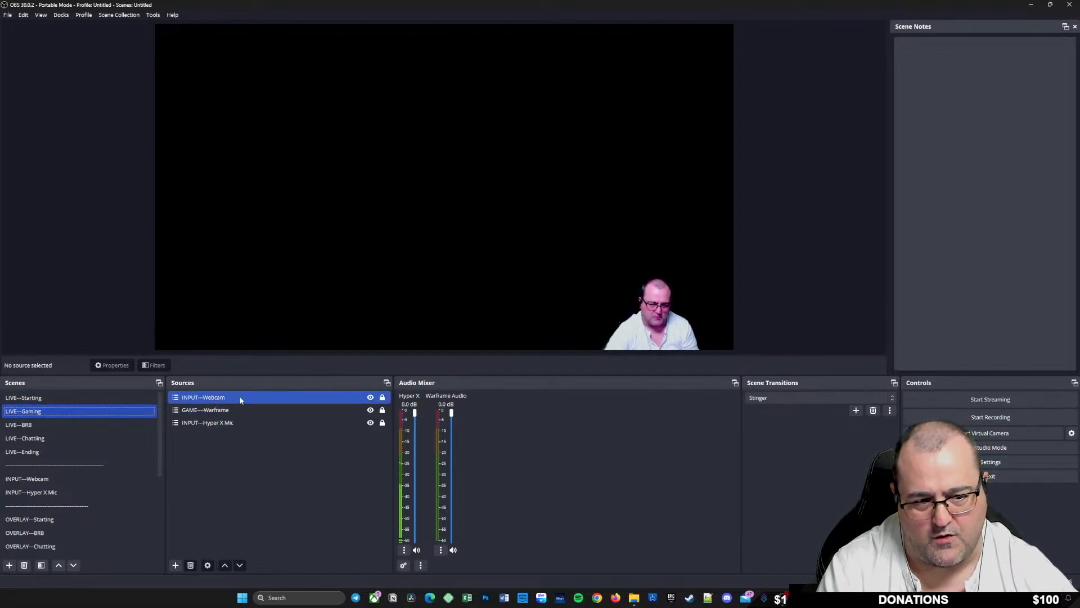
click(238, 411)
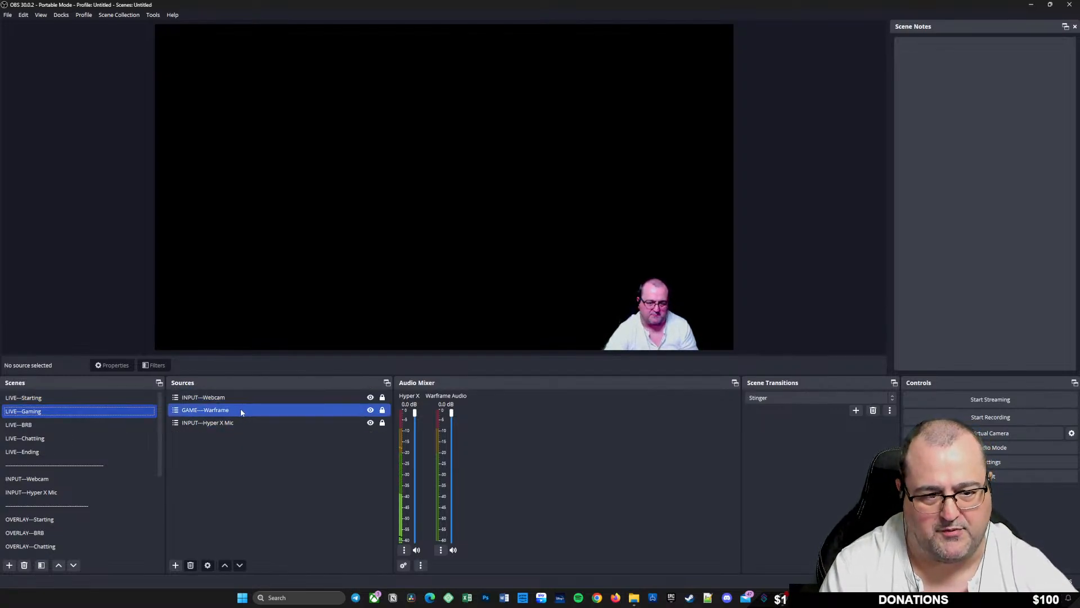
click(236, 421)
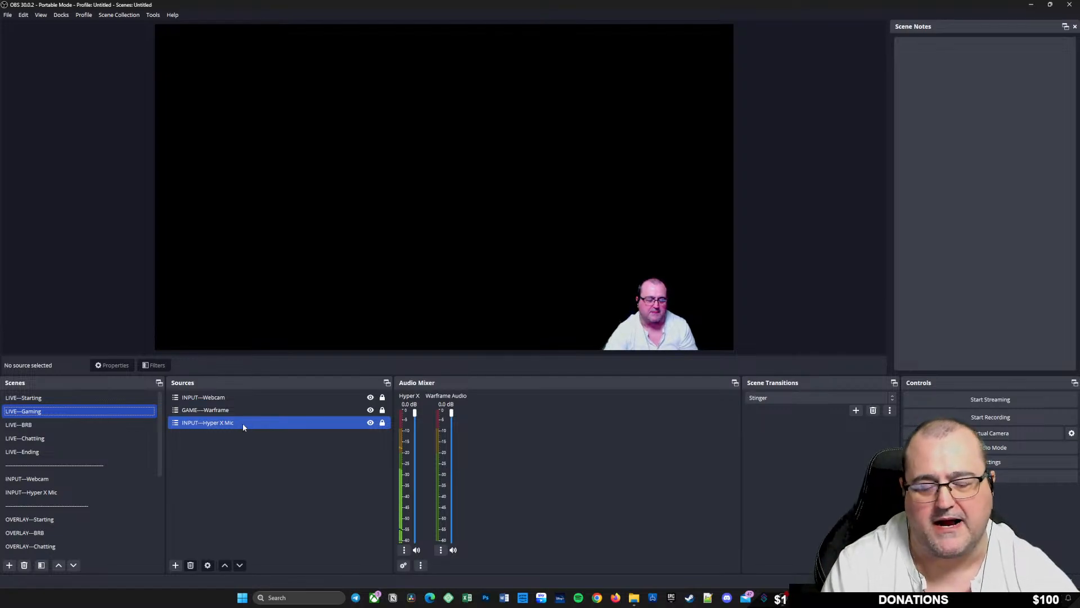
click(118, 439)
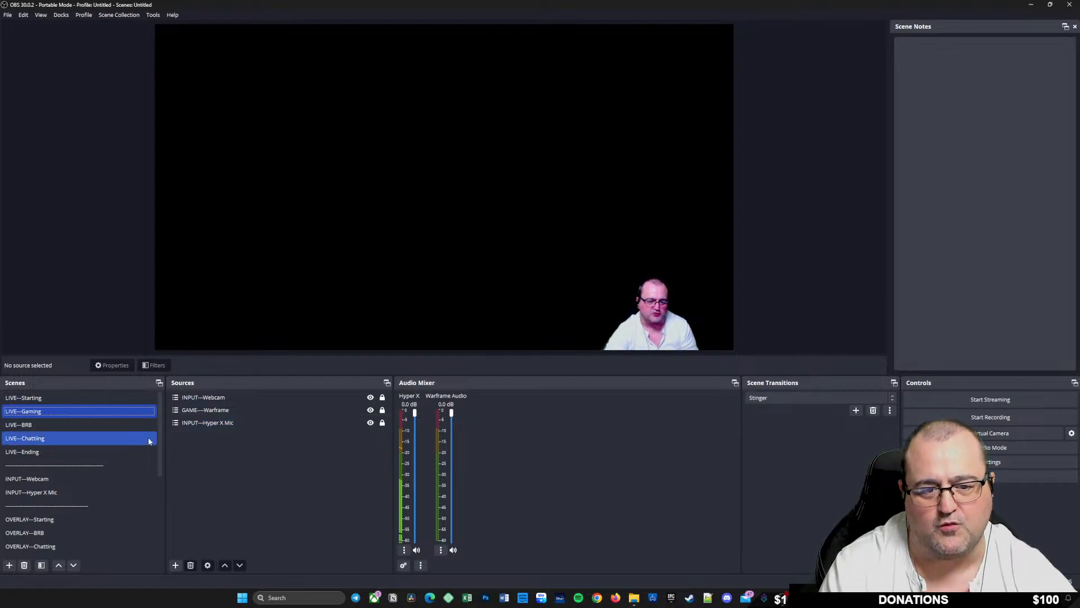
click(97, 426)
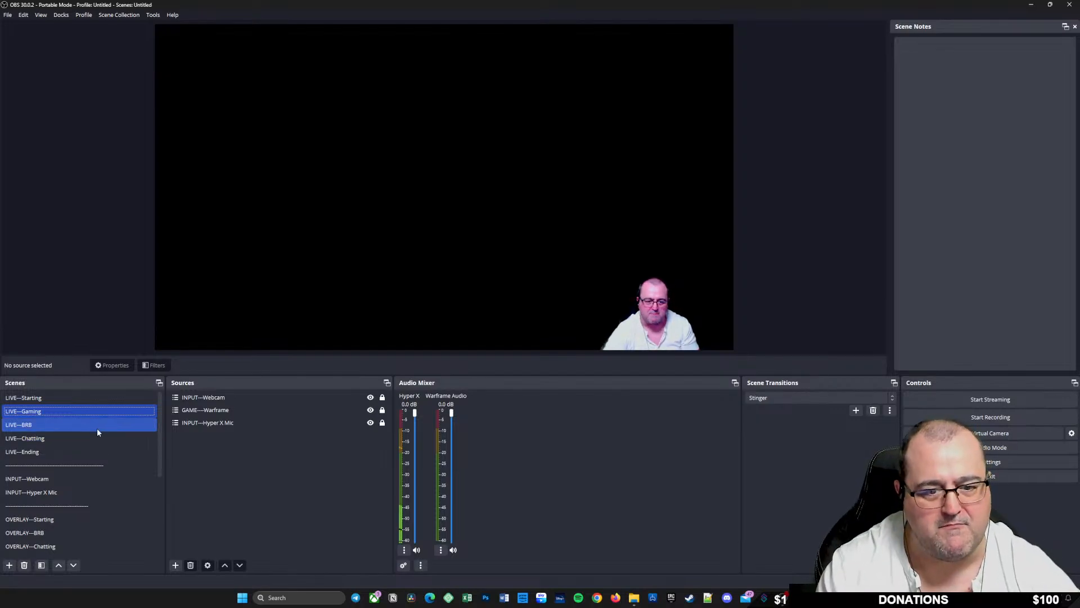
click(93, 450)
click(94, 441)
click(97, 454)
click(83, 437)
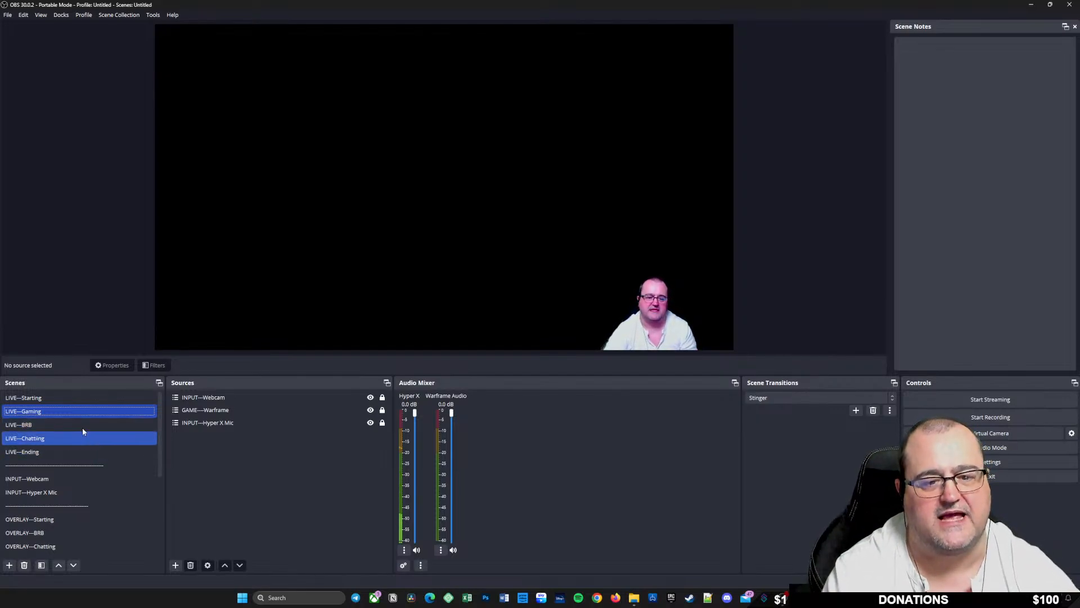
click(82, 408)
click(224, 423)
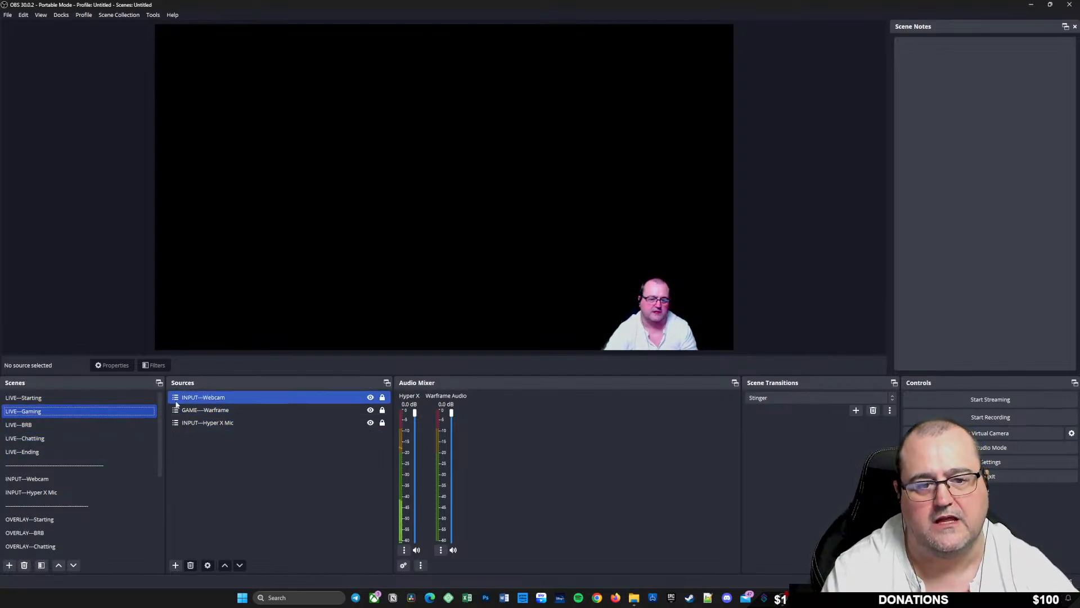
Step: Display the INPUT—Webcam, INPUT—Hyper X Mic and OVERLAY—Starting scenes one after another to view their contents
click(62, 481)
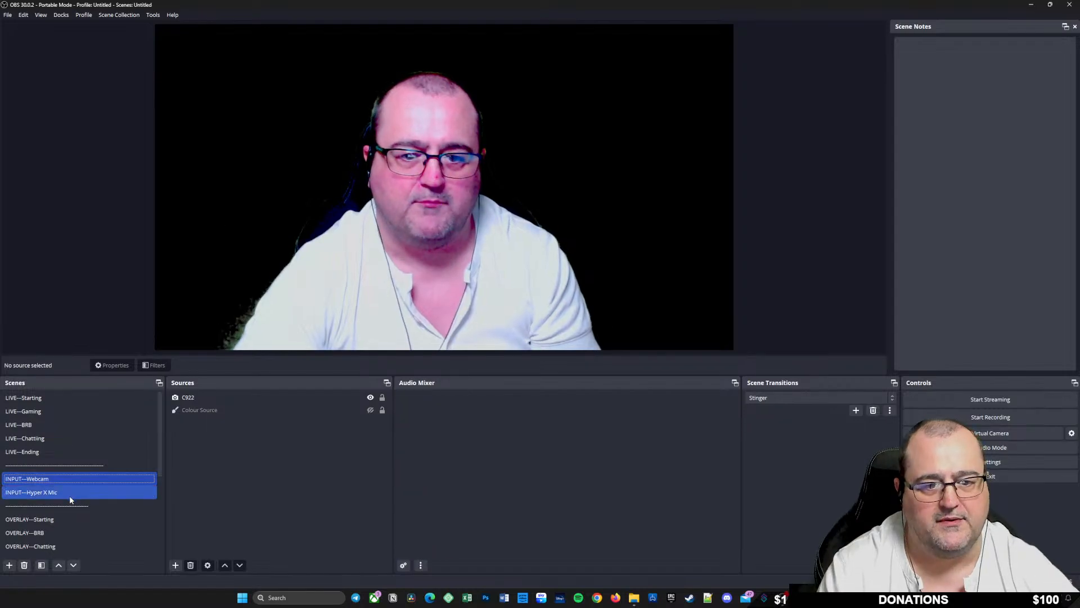
click(62, 492)
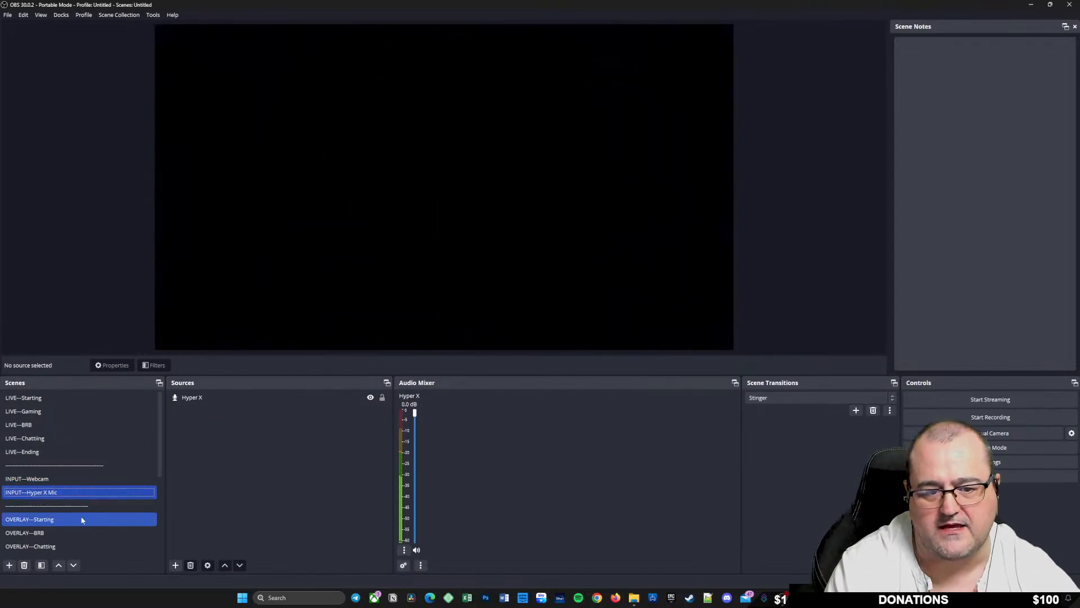
click(65, 520)
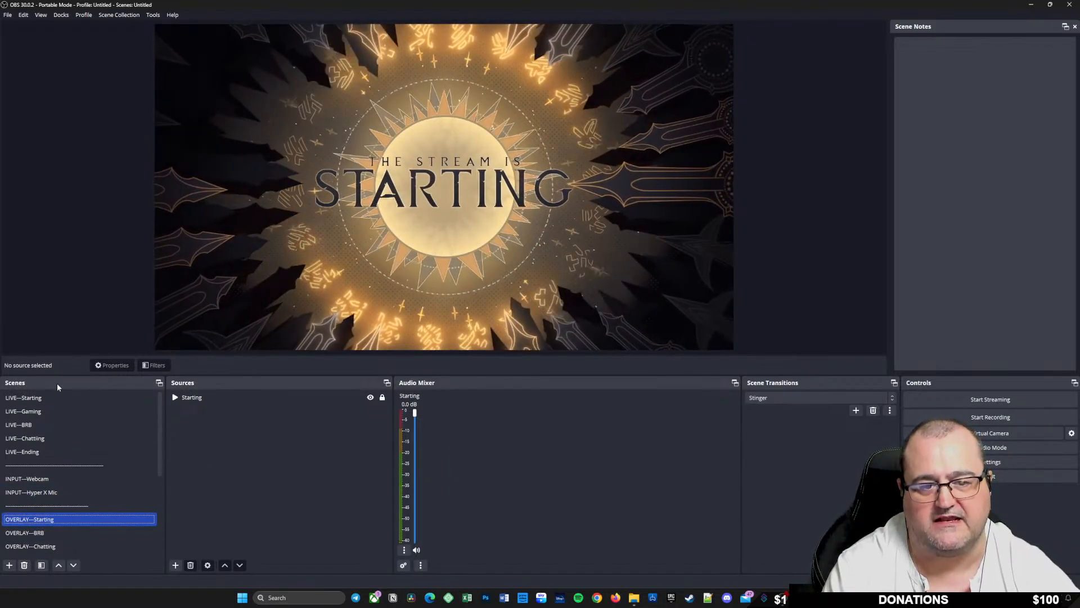
Step: Add the existing OVERLAY—Starting scene as a visible scene source in the LIVE—Starting scene
click(72, 398)
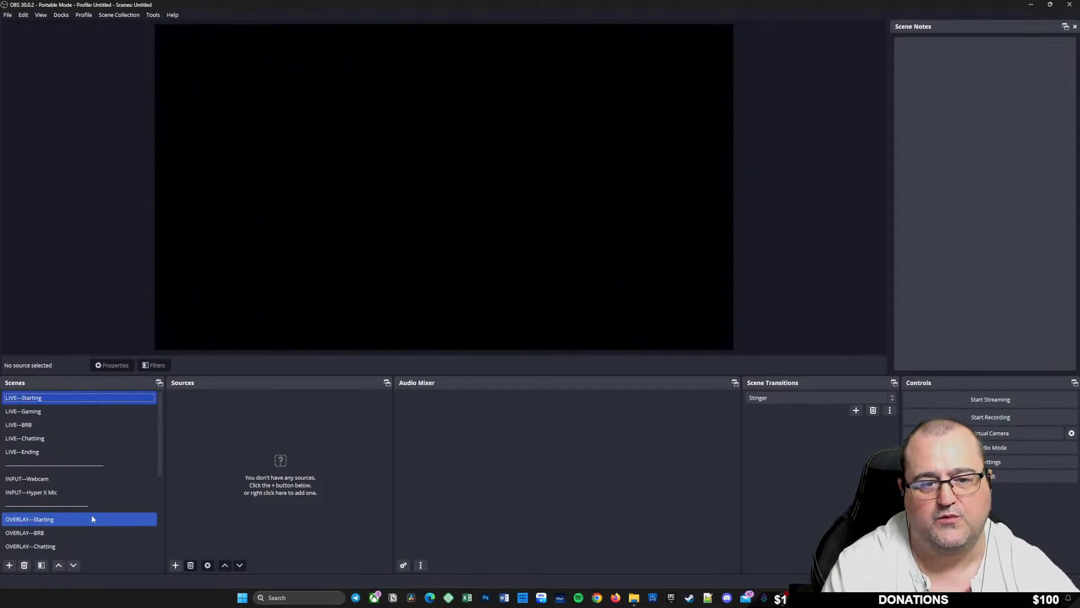
right_click(213, 410)
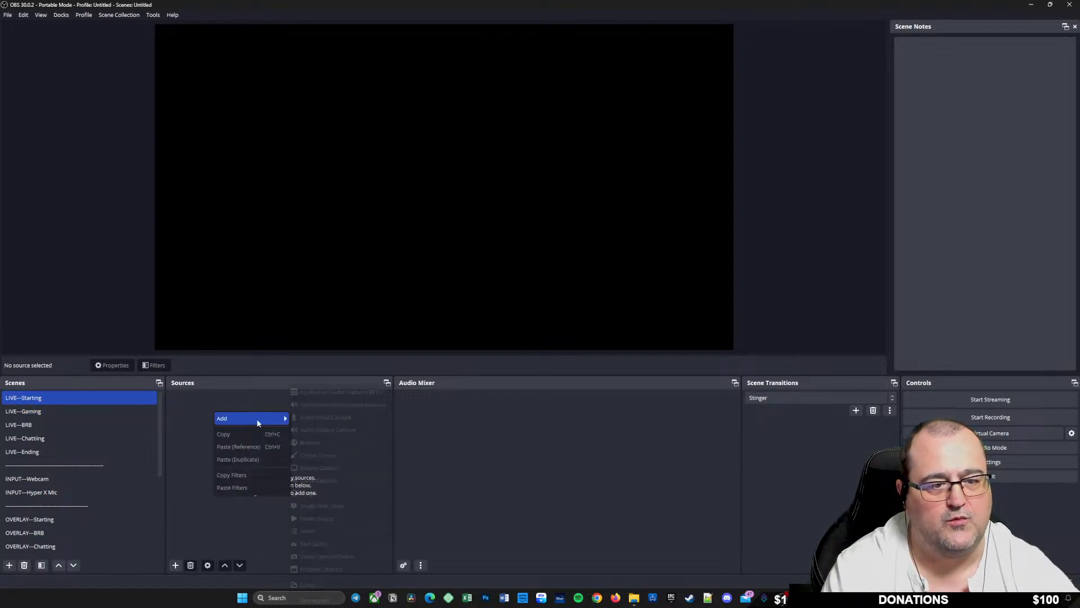
mouse_move(257, 419)
click(314, 532)
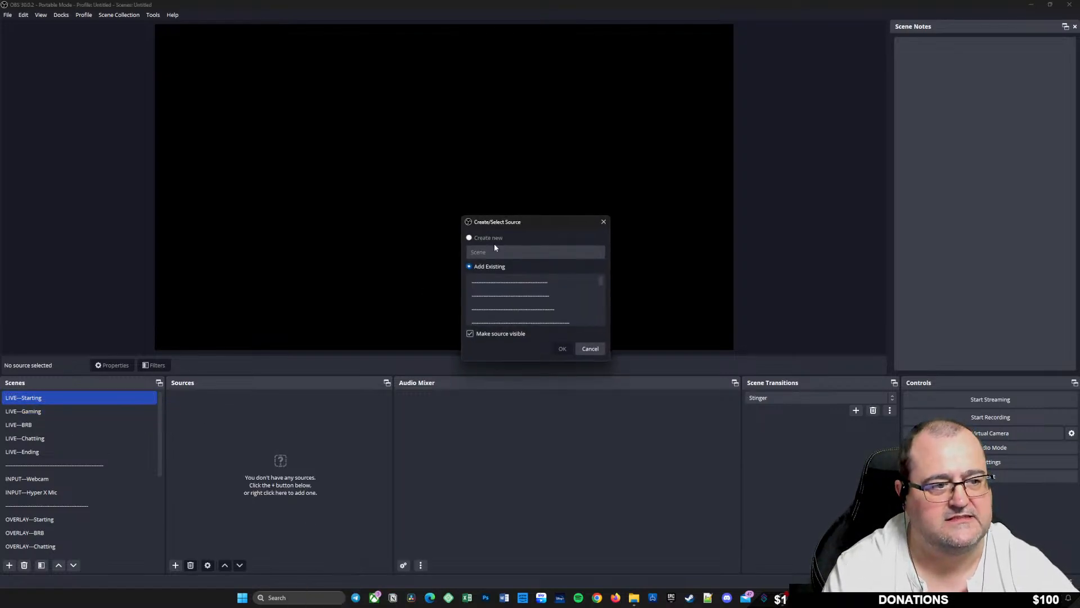
scroll(550, 296, down, 2)
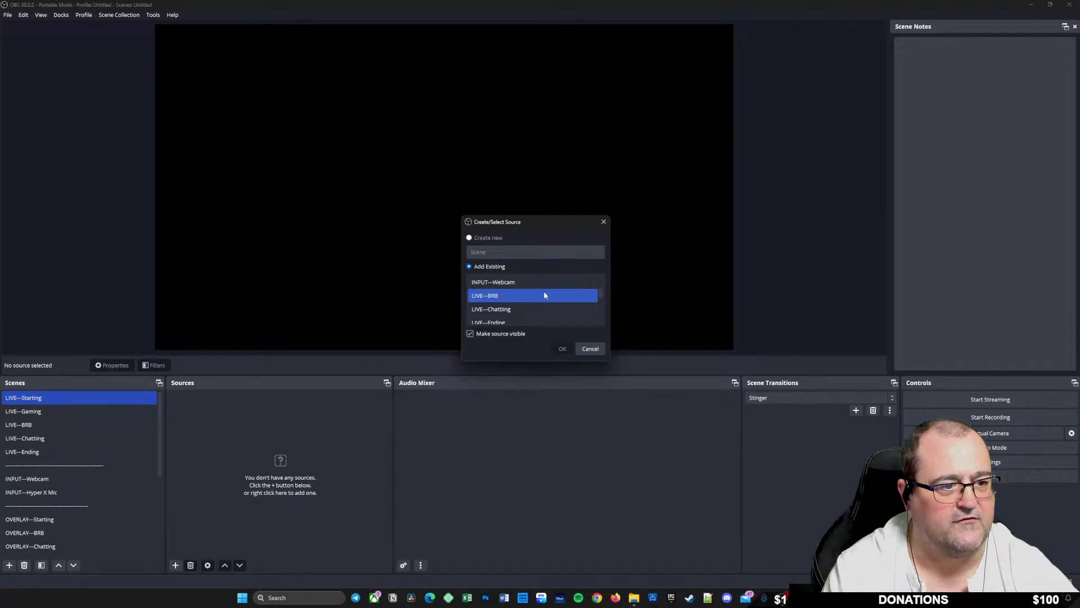
scroll(523, 293, down, 2)
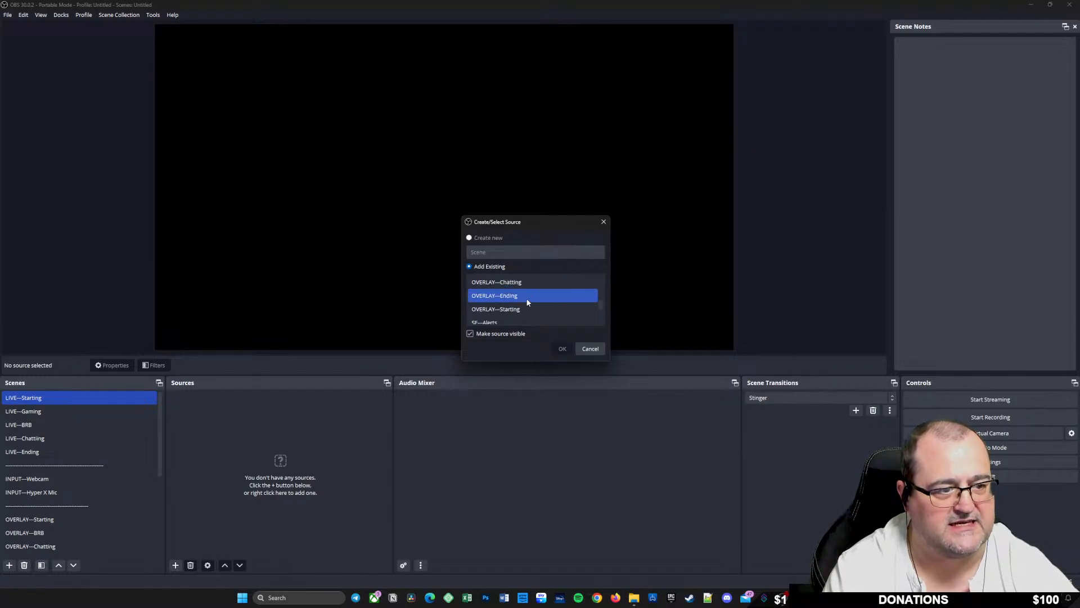
click(520, 309)
click(557, 351)
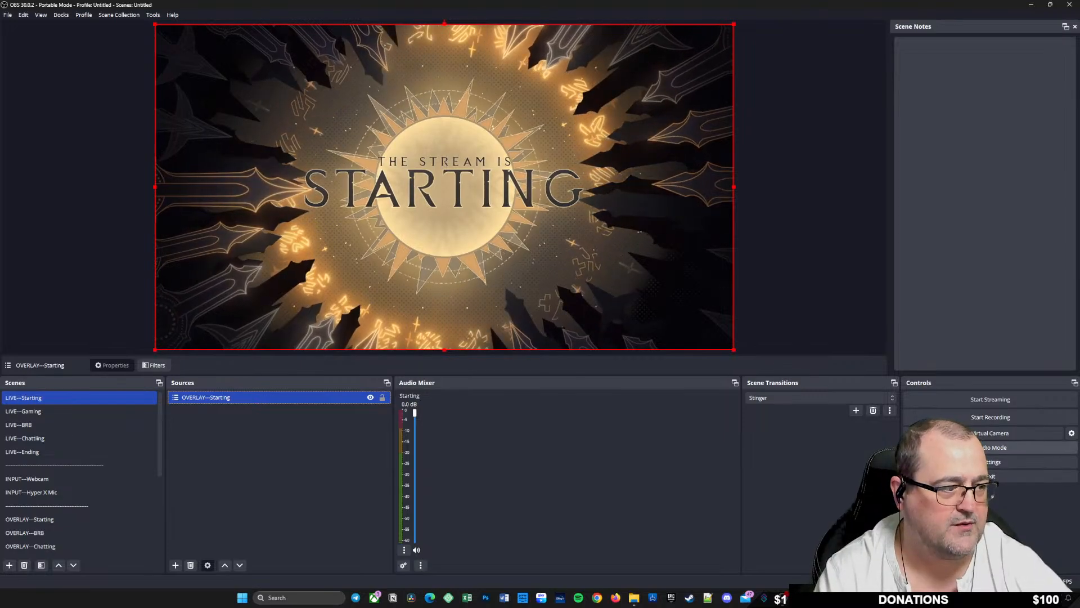
Step: Turn on Studio Mode and lock the OVERLAY—Starting source in the LIVE—Starting scene
click(1007, 448)
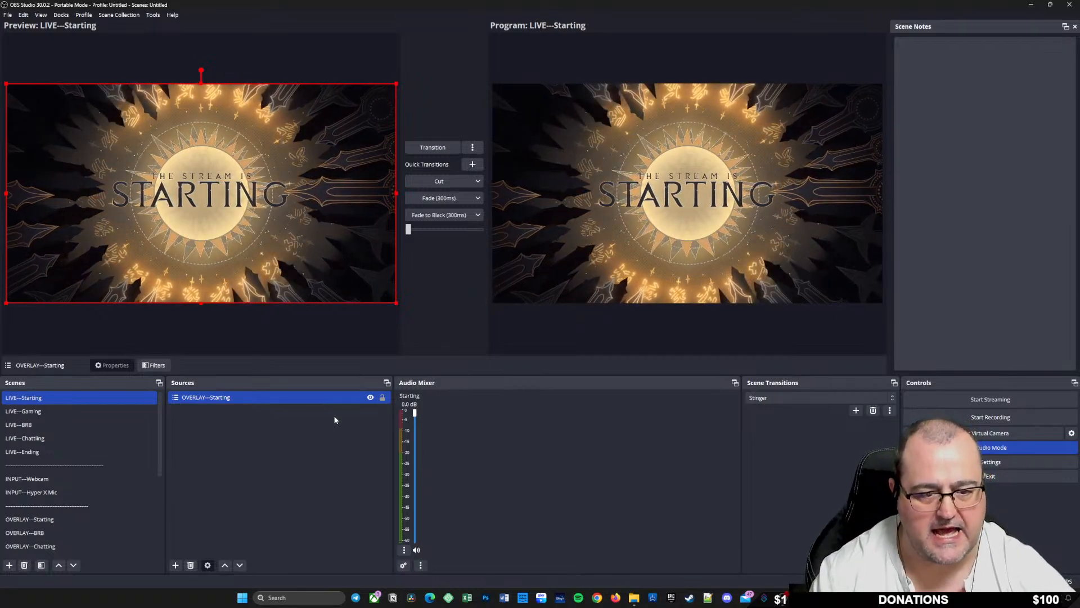
click(383, 398)
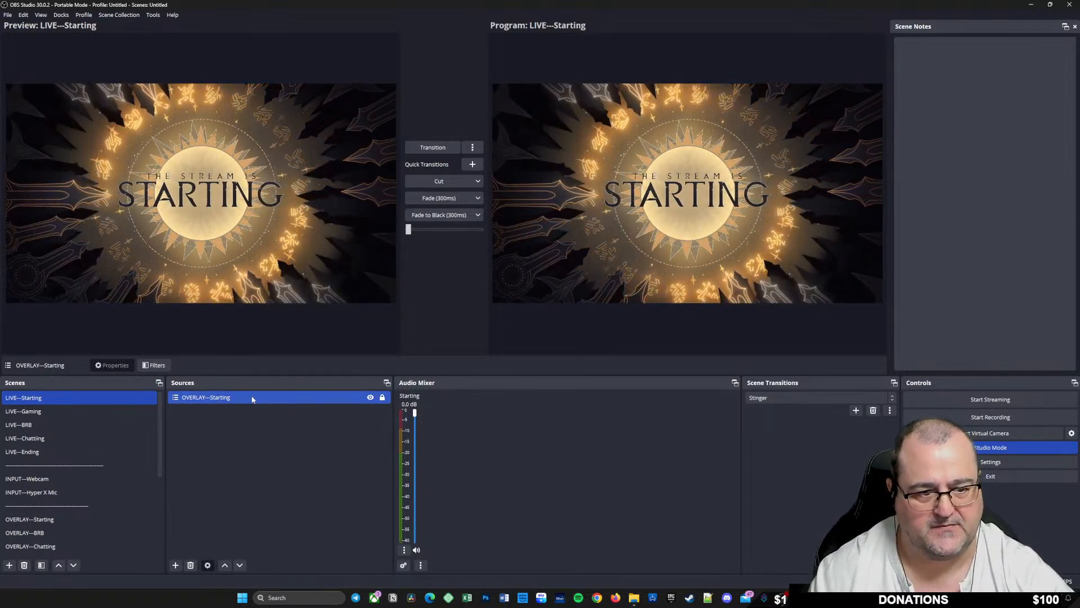
Step: Remove the OVERLAY—Starting source from the LIVE—Starting scene and turn off Studio Mode
click(191, 565)
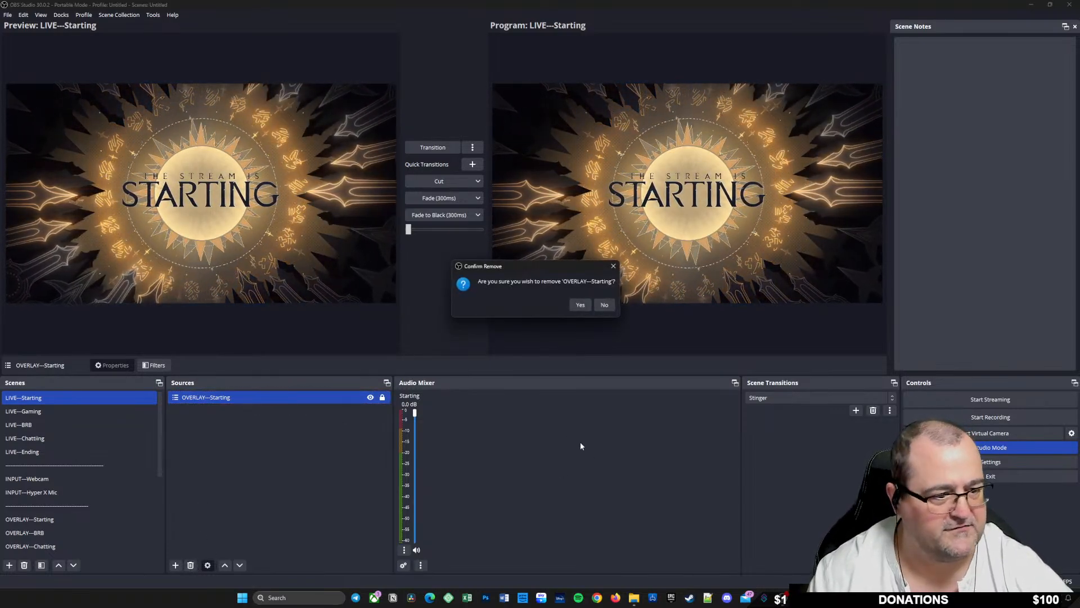
click(580, 305)
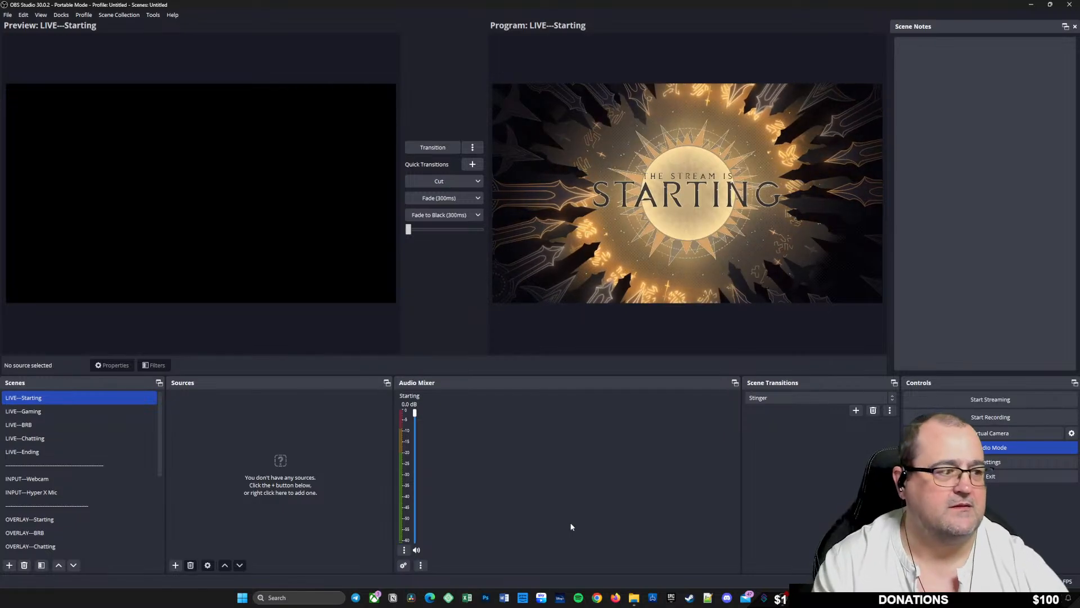
click(999, 448)
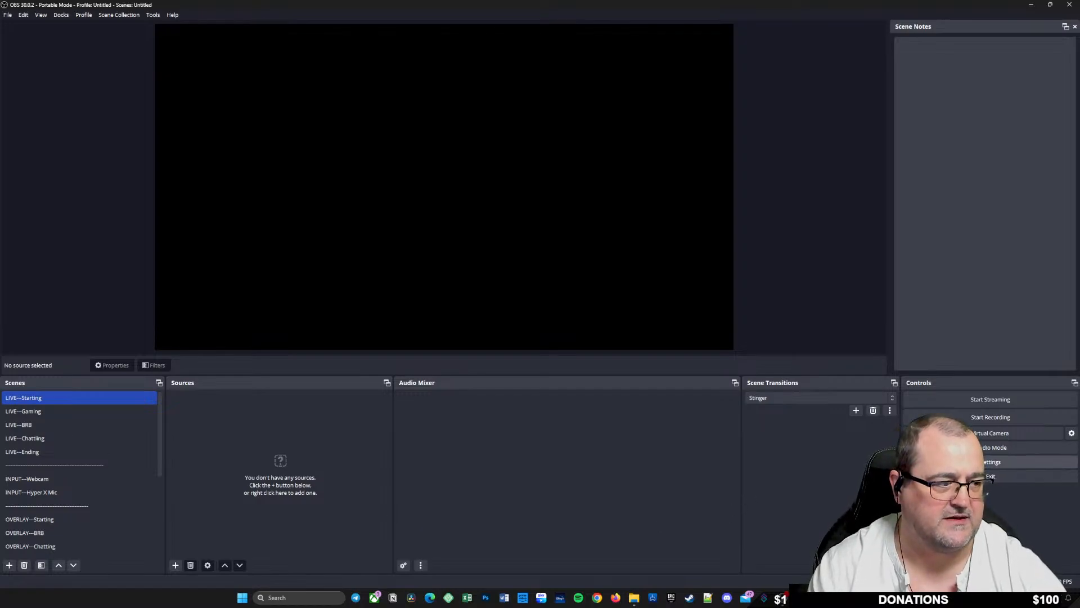
click(996, 75)
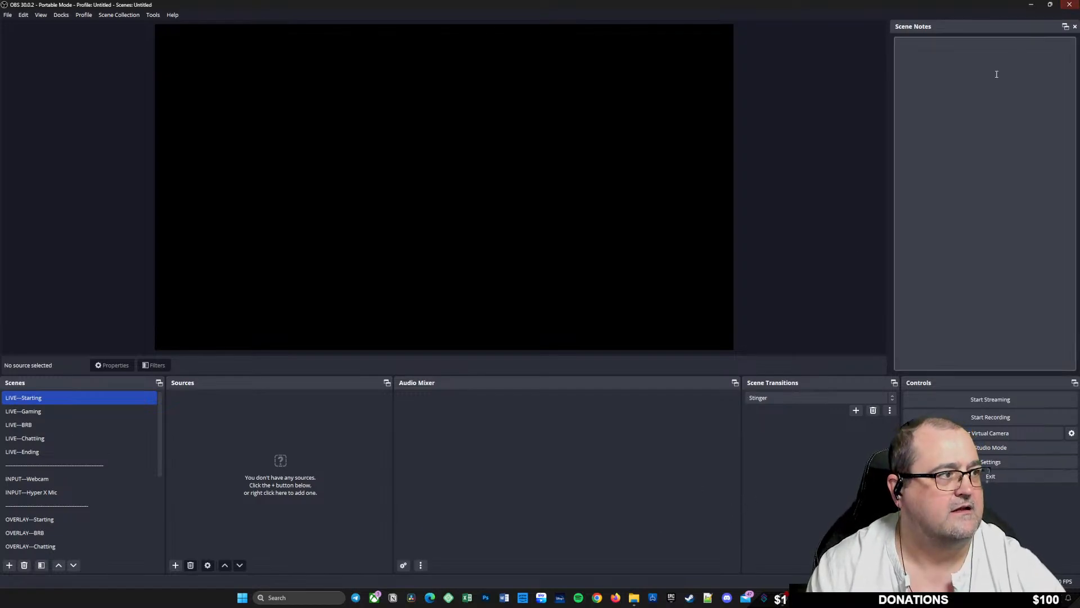
Step: Switch back to the StreamElements dashboard and view the Followers, Subscribers, Bits, Hosts, Raids and Redemptions graphs, ending on Tips
click(1031, 5)
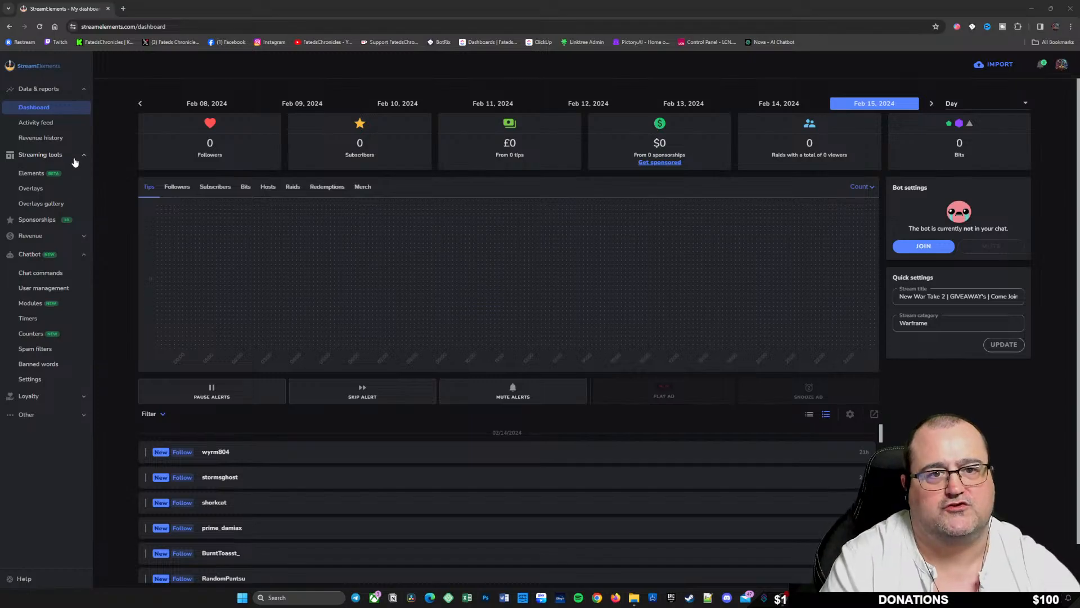
click(23, 90)
click(48, 90)
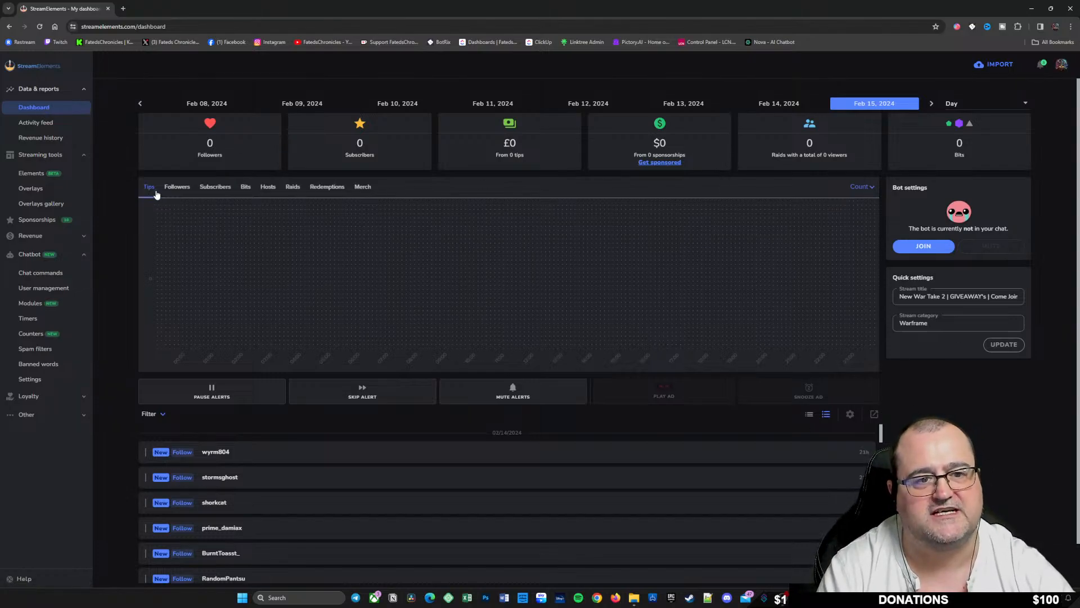
click(177, 190)
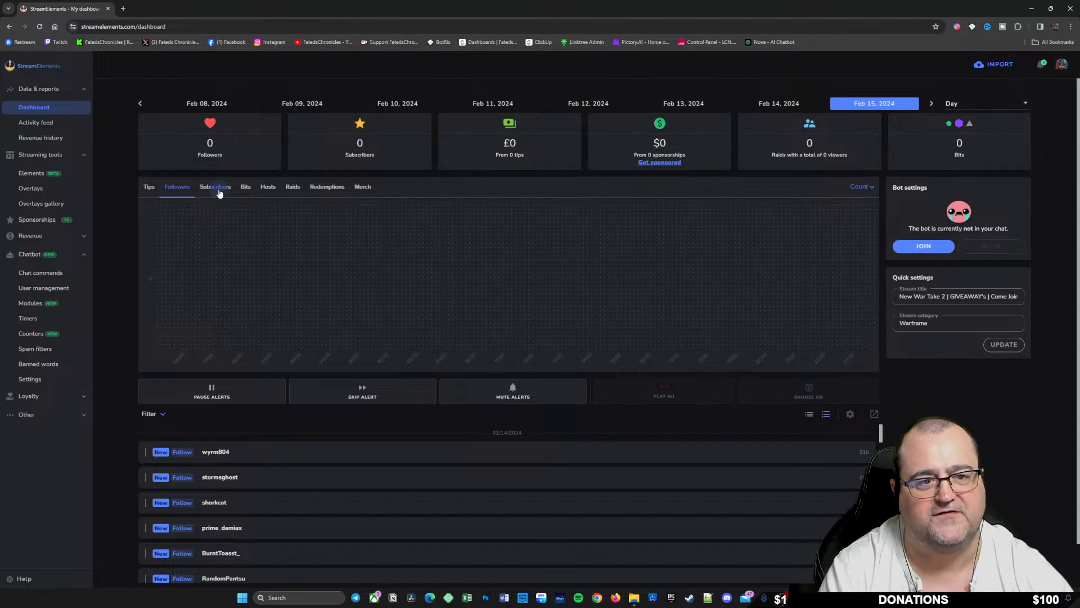
click(220, 190)
click(247, 191)
click(268, 191)
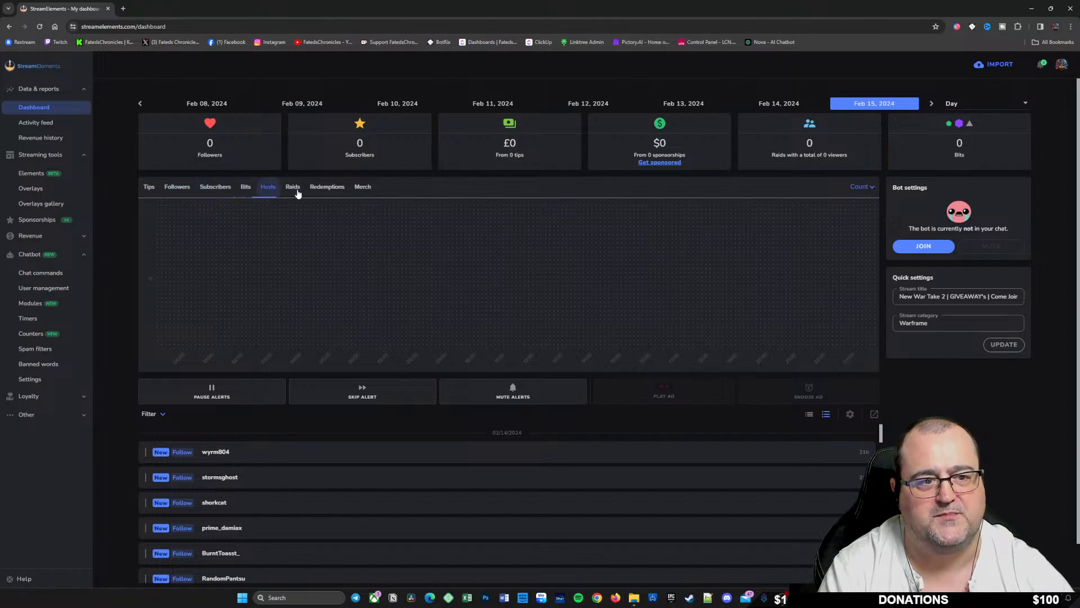
click(293, 190)
click(338, 190)
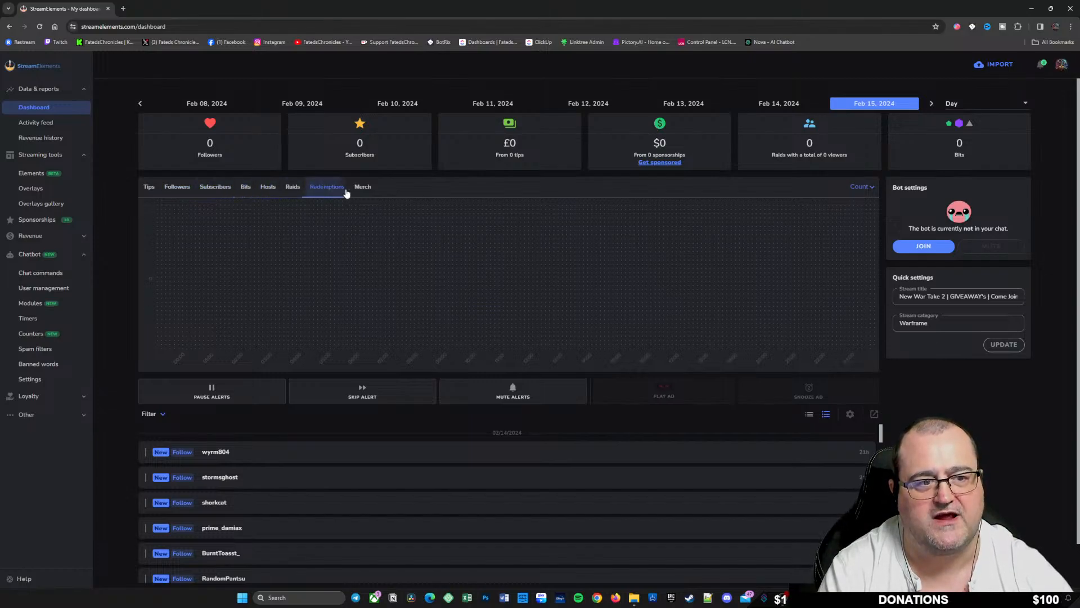
click(268, 191)
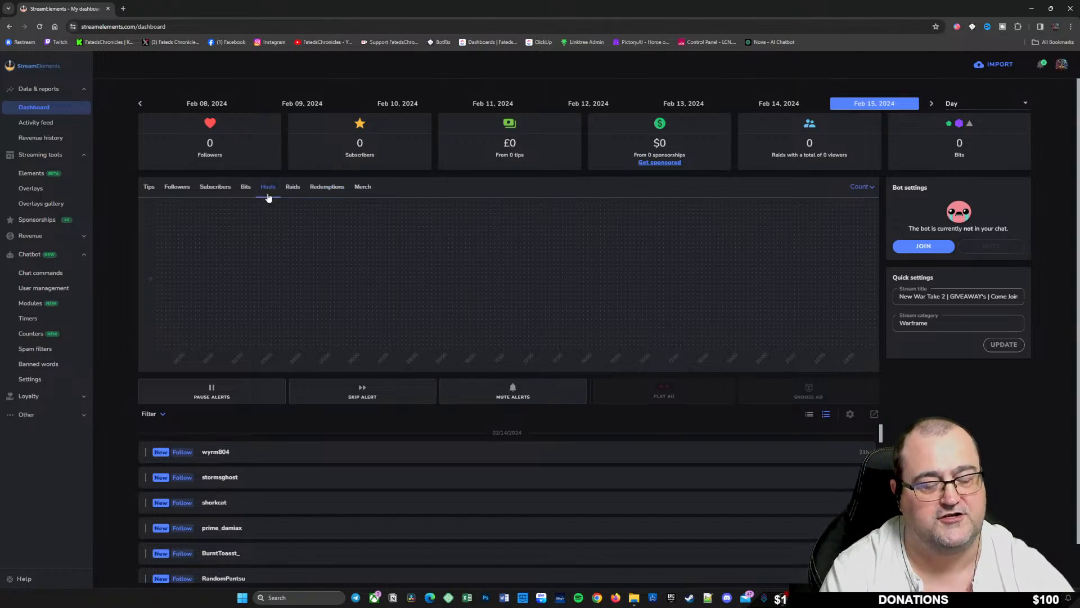
click(149, 187)
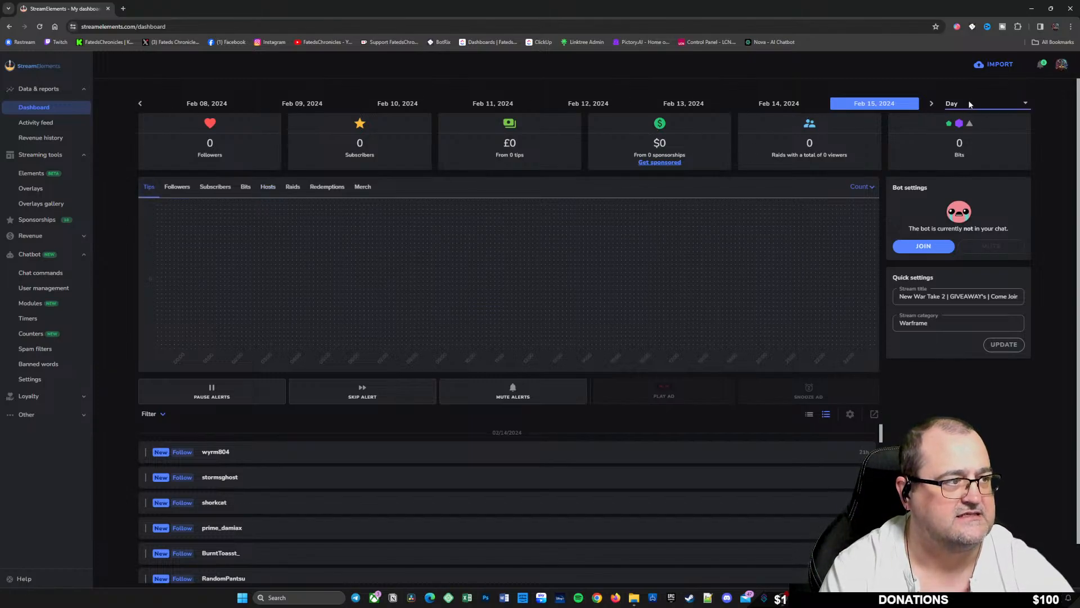
Step: Check which reporting periods are available for the dashboard statistics
click(989, 105)
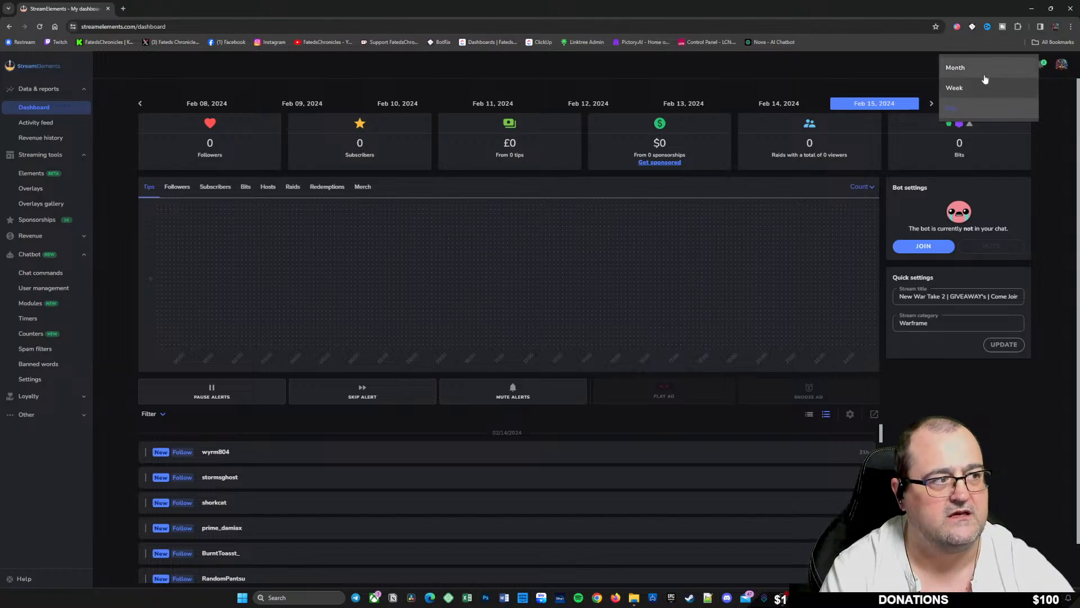
click(1004, 513)
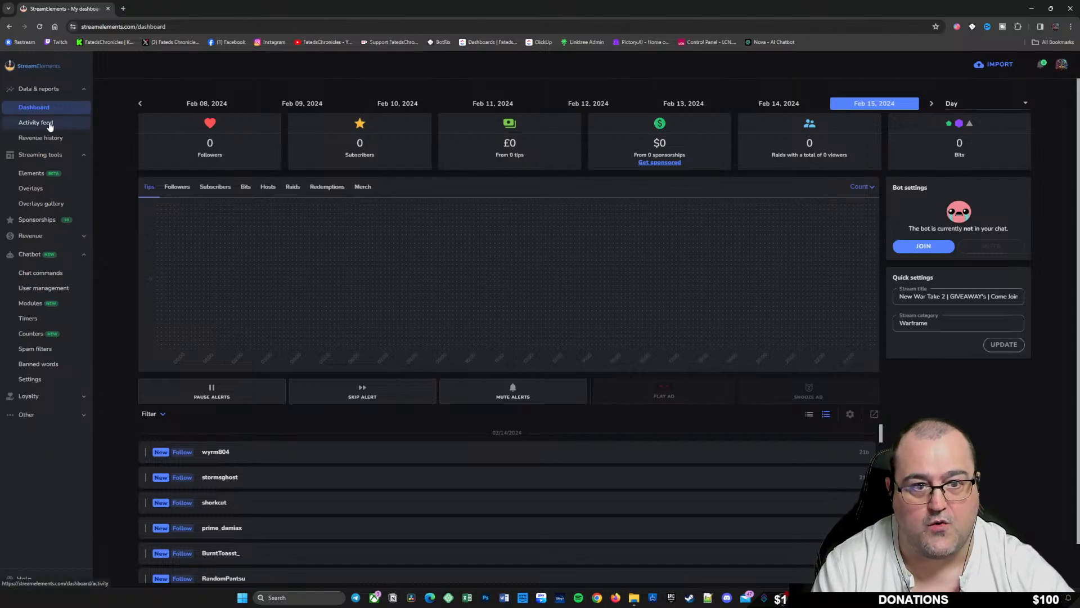
Step: Open the Sponsorships page, dismiss the Twitch poll banner and look through the available campaigns
click(40, 223)
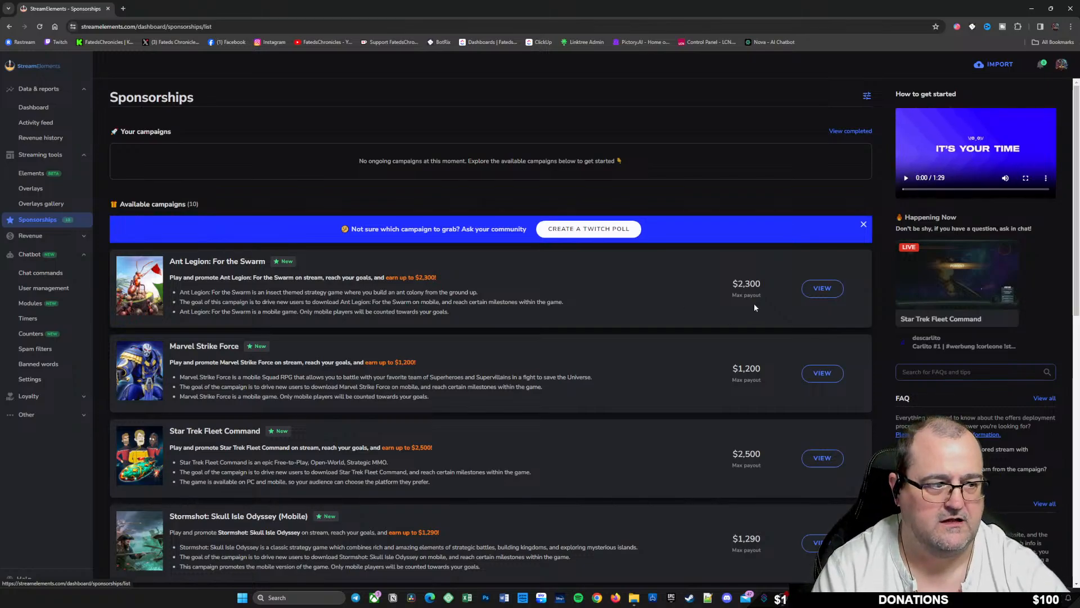
scroll(305, 393, down, 4)
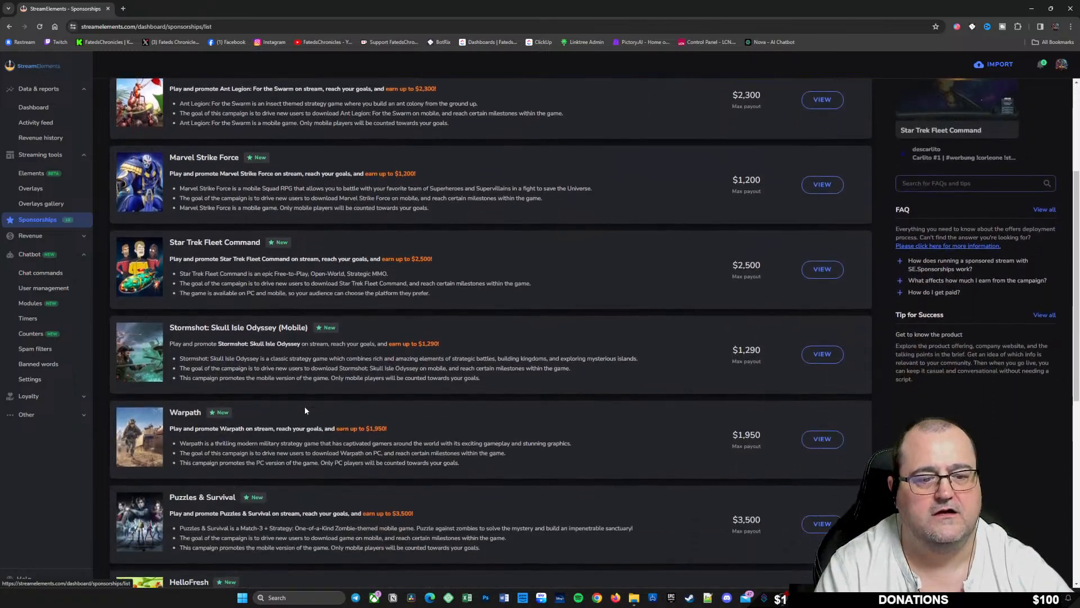
scroll(342, 442, up, 4)
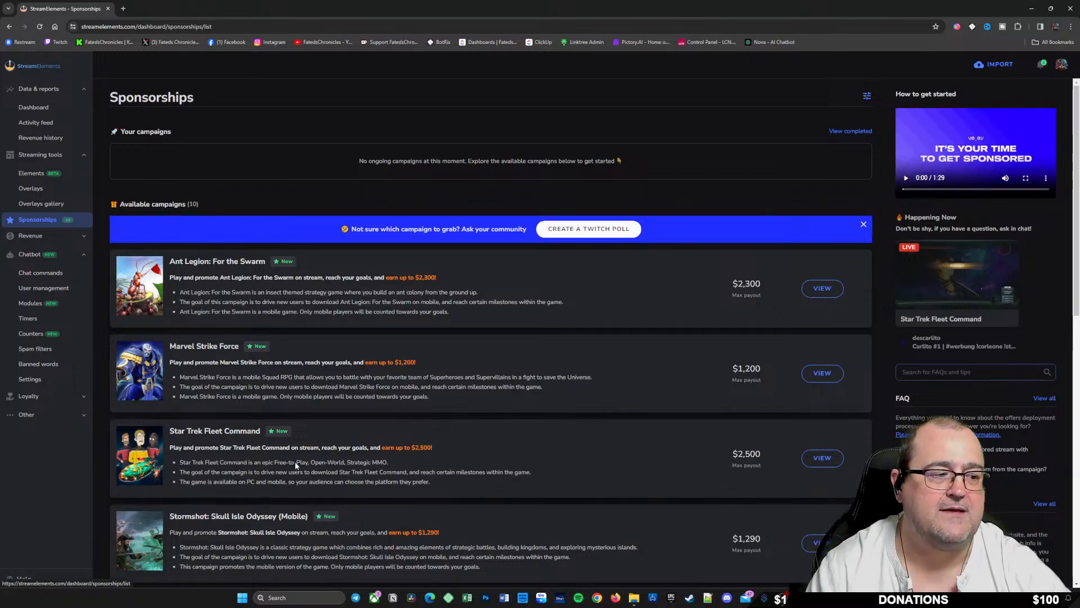
scroll(295, 461, down, 3)
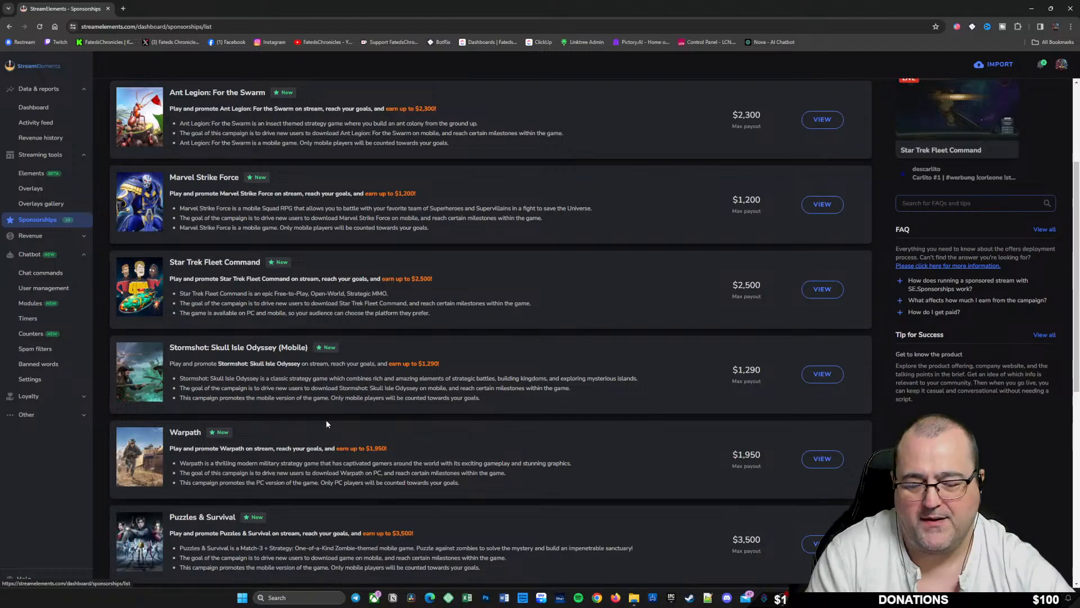
scroll(316, 437, up, 3)
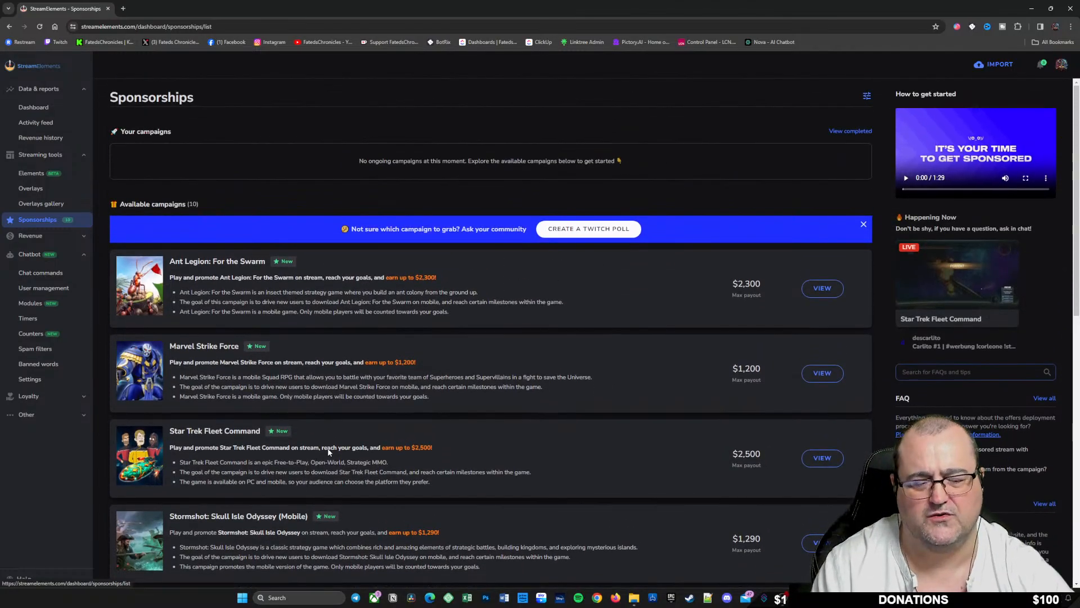
click(864, 226)
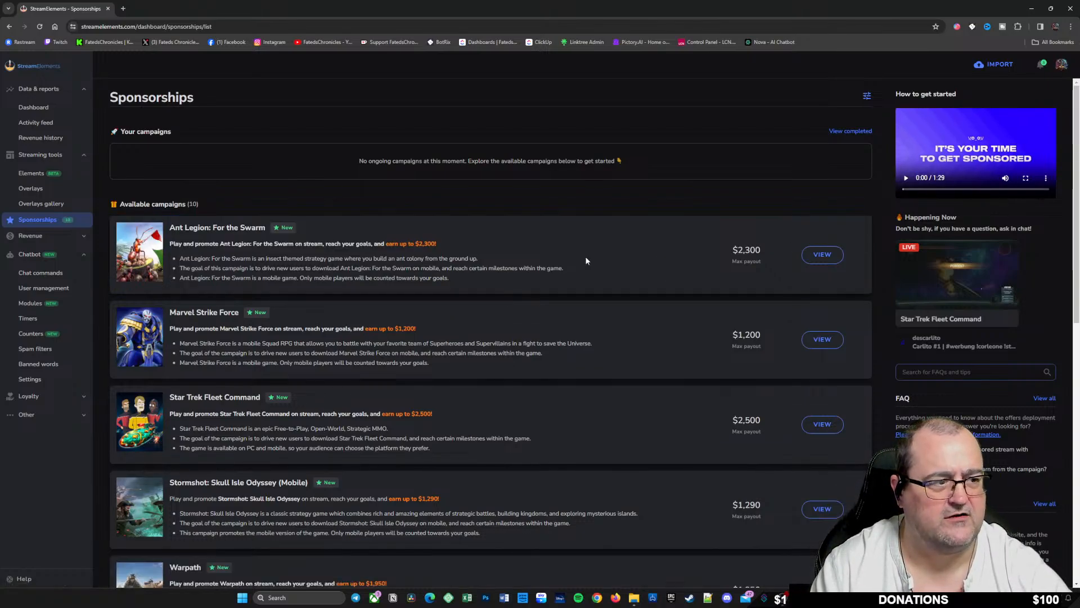
scroll(481, 494, down, 3)
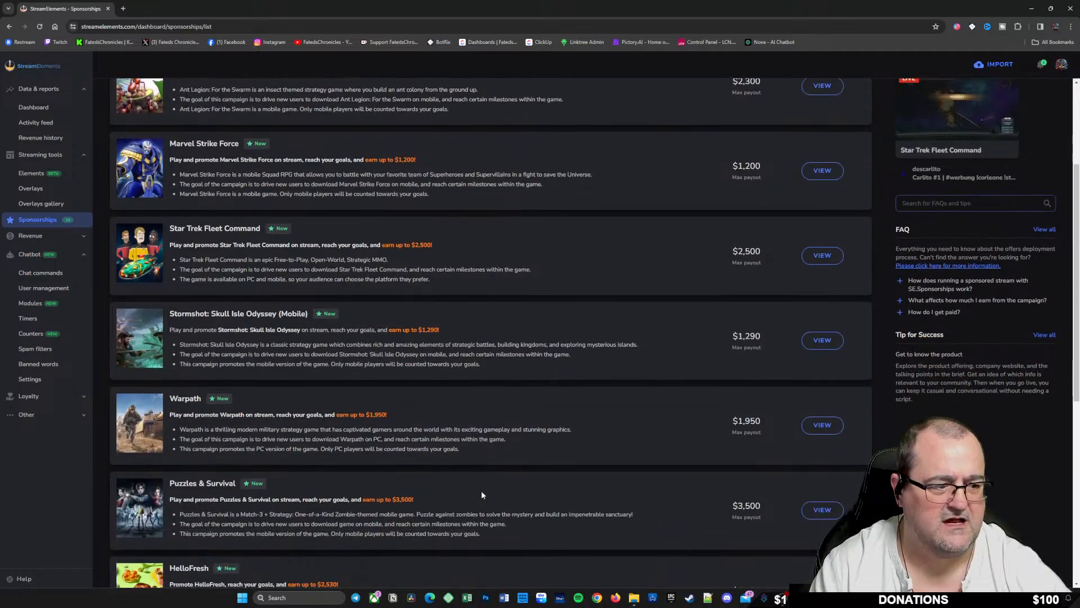
scroll(481, 491, down, 2)
scroll(462, 491, up, 5)
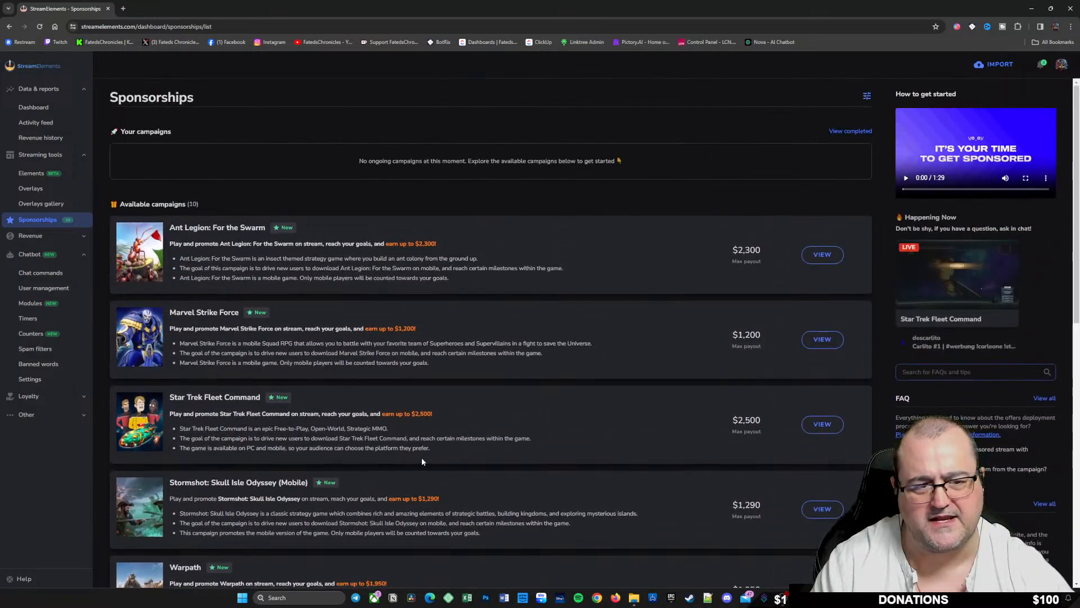
Step: Expand the Revenue and Loyalty sections to review the pages they contain
click(41, 239)
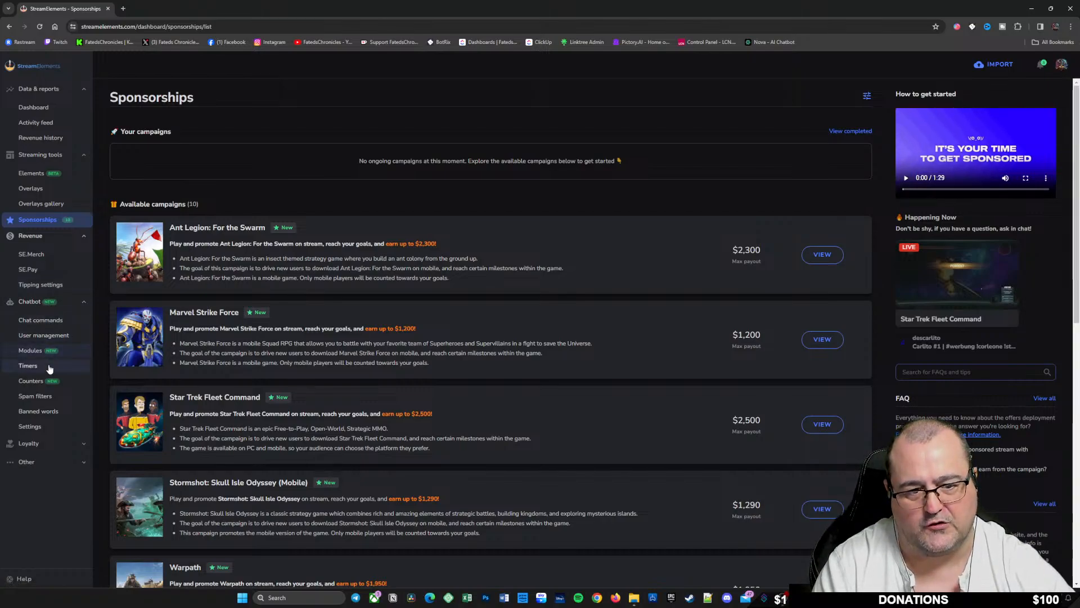
click(35, 444)
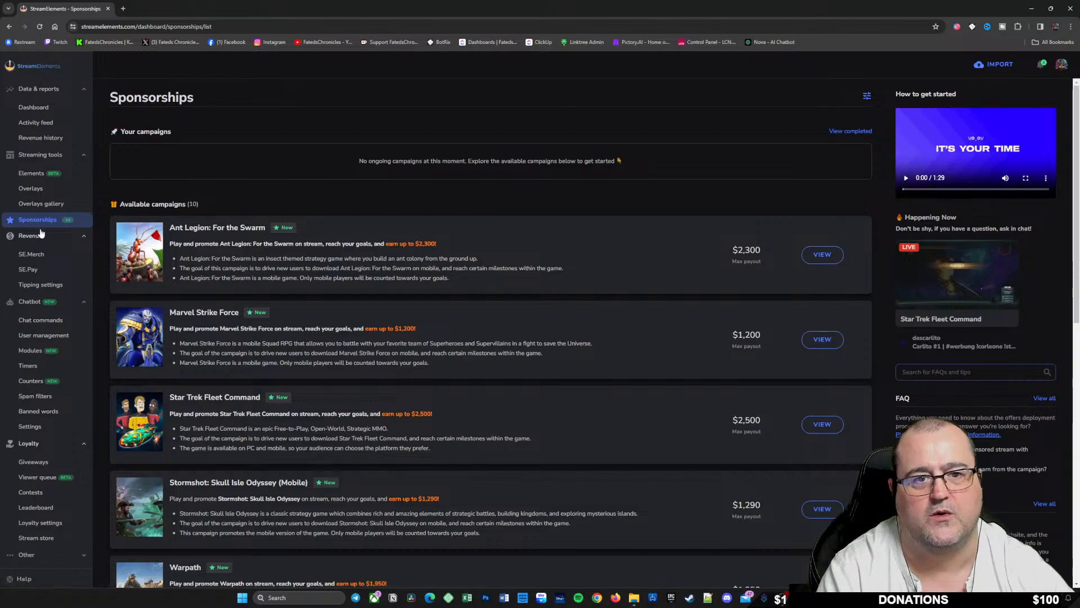
Step: Return to the dashboard and set its reporting period to Day
click(41, 108)
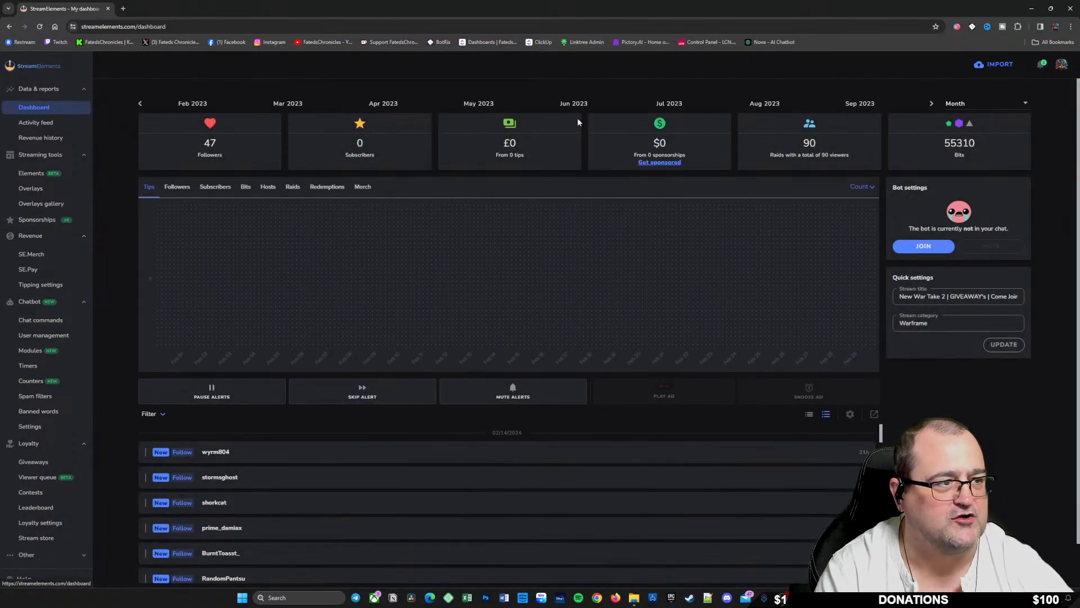
click(956, 103)
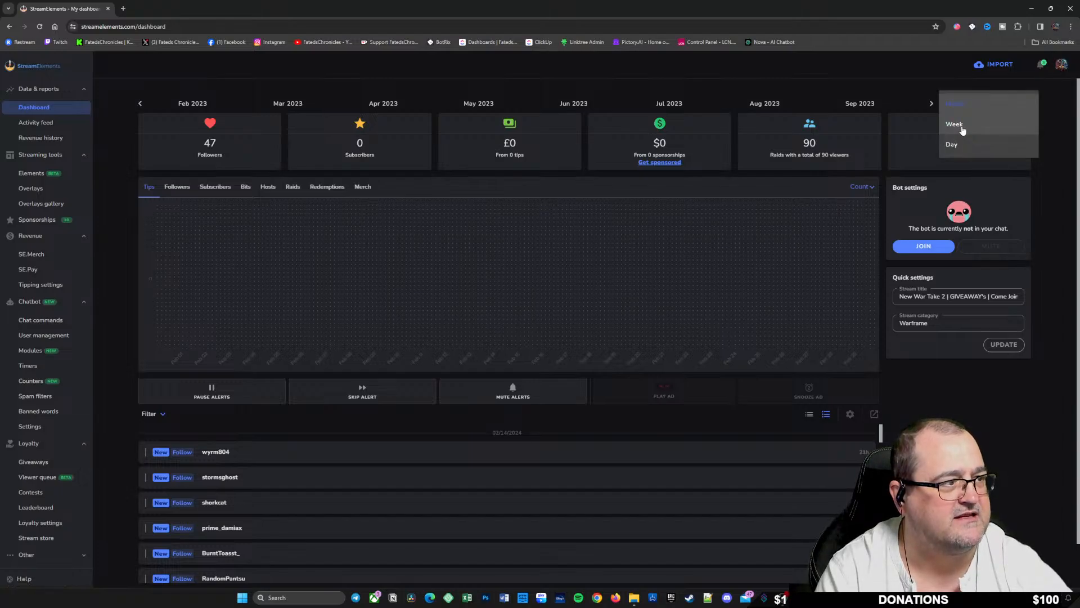
click(951, 145)
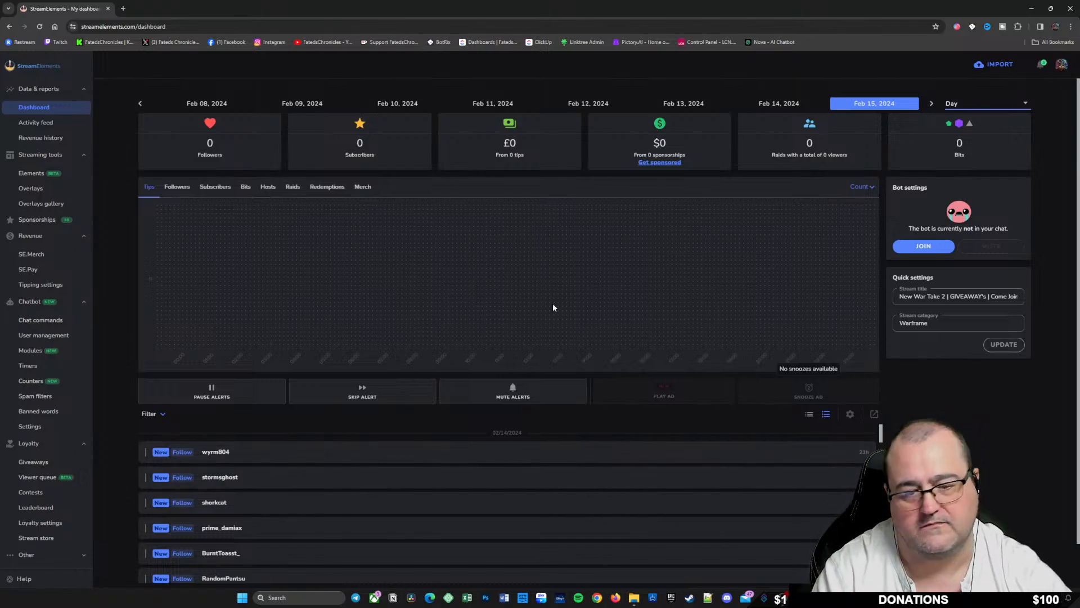
Step: Have the StreamElements bot join the channel's chat and authorize Twitch access to make it a moderator
click(934, 252)
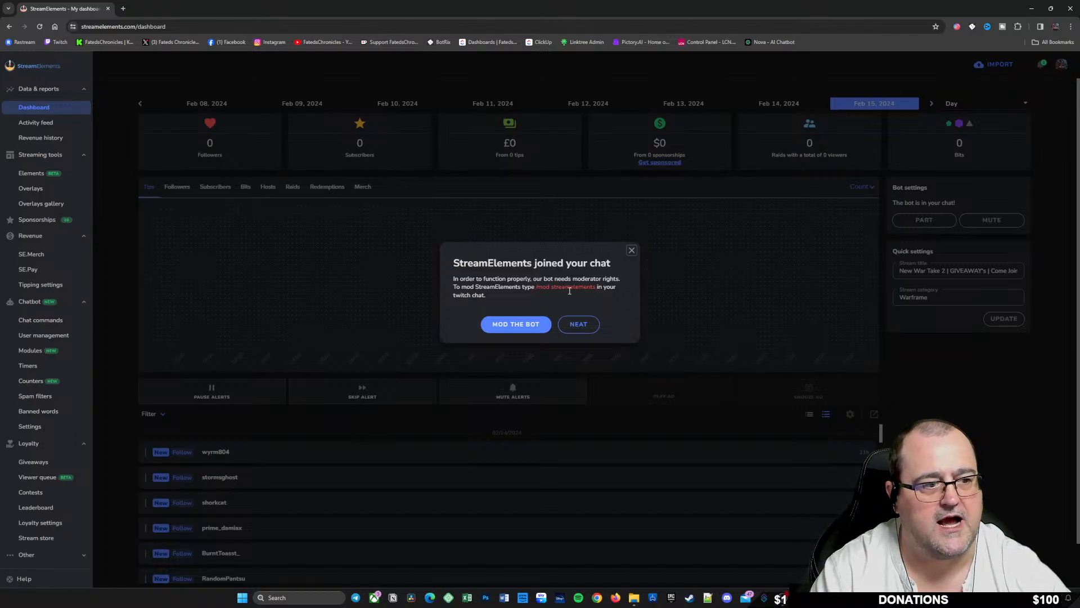
click(517, 325)
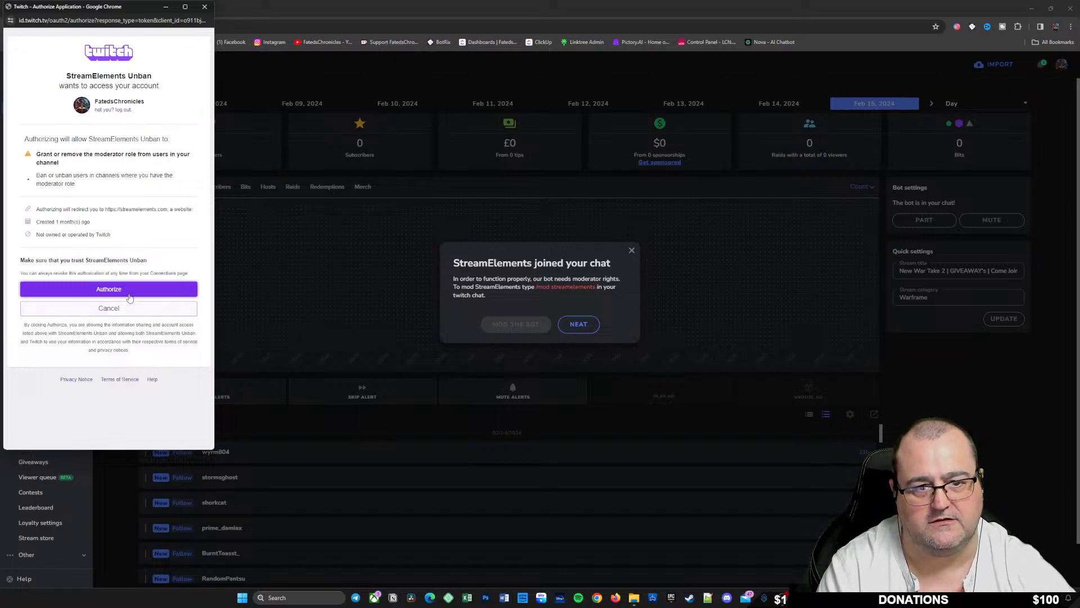
click(110, 288)
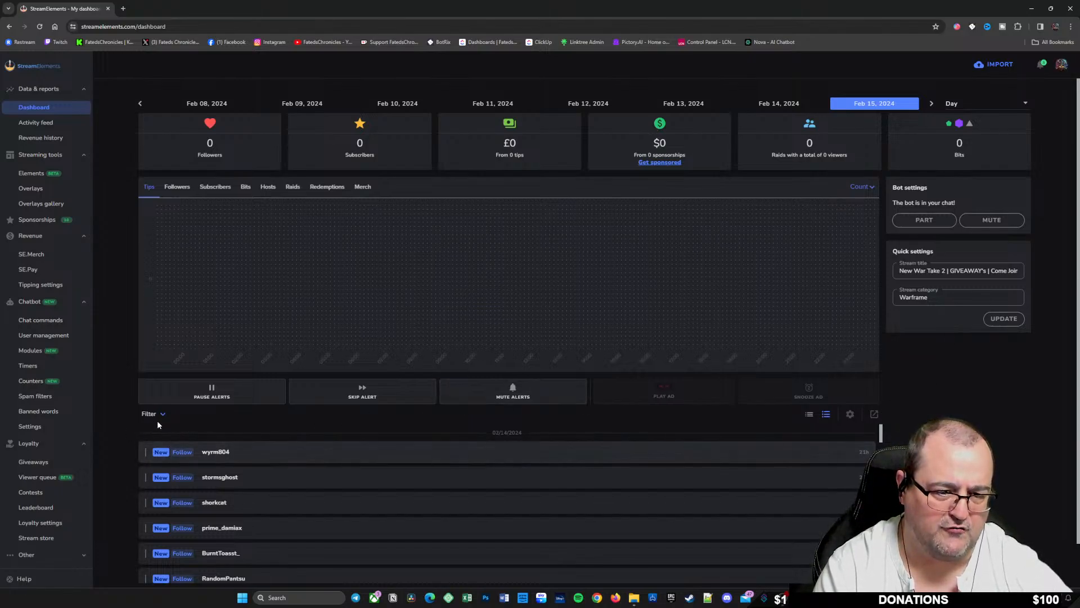
Step: Look through the recent events on the dashboard, then view the Activity feed and Revenue history pages
scroll(344, 448, down, 10)
scroll(640, 482, down, 10)
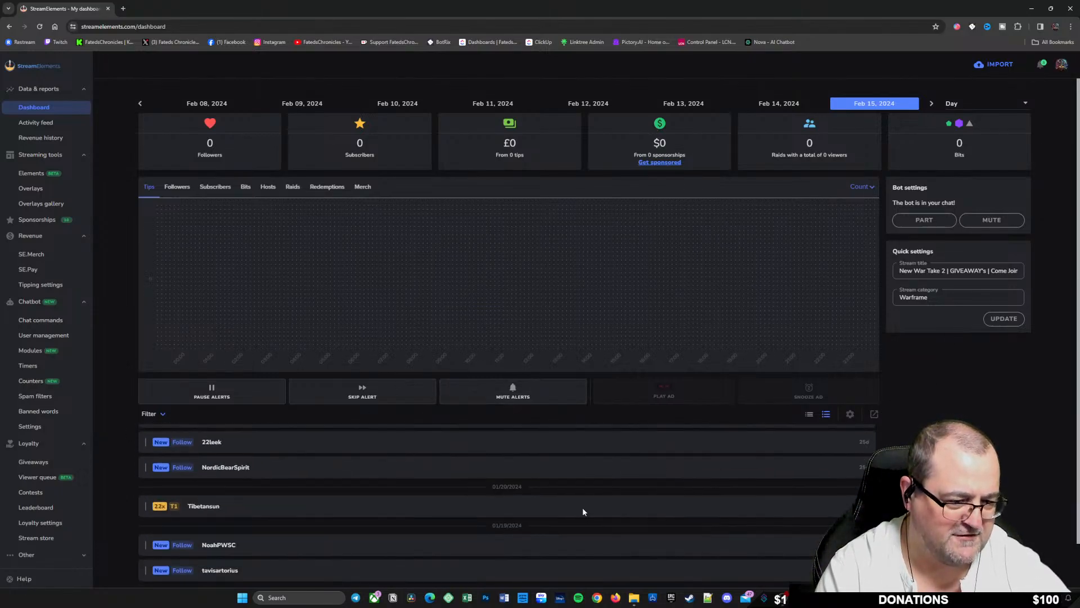
scroll(287, 495, up, 10)
scroll(301, 491, up, 5)
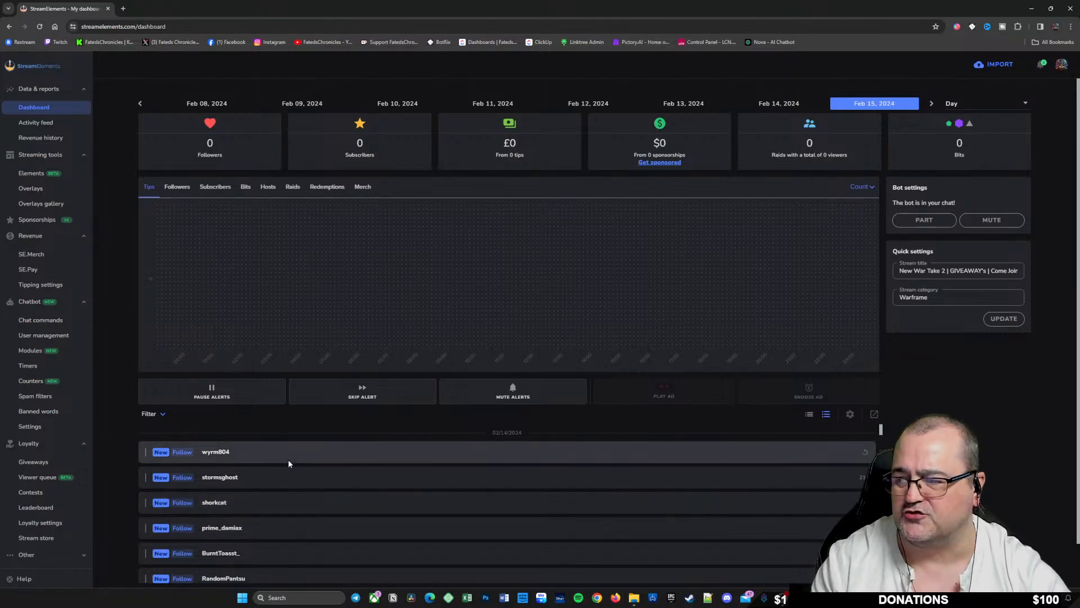
click(33, 123)
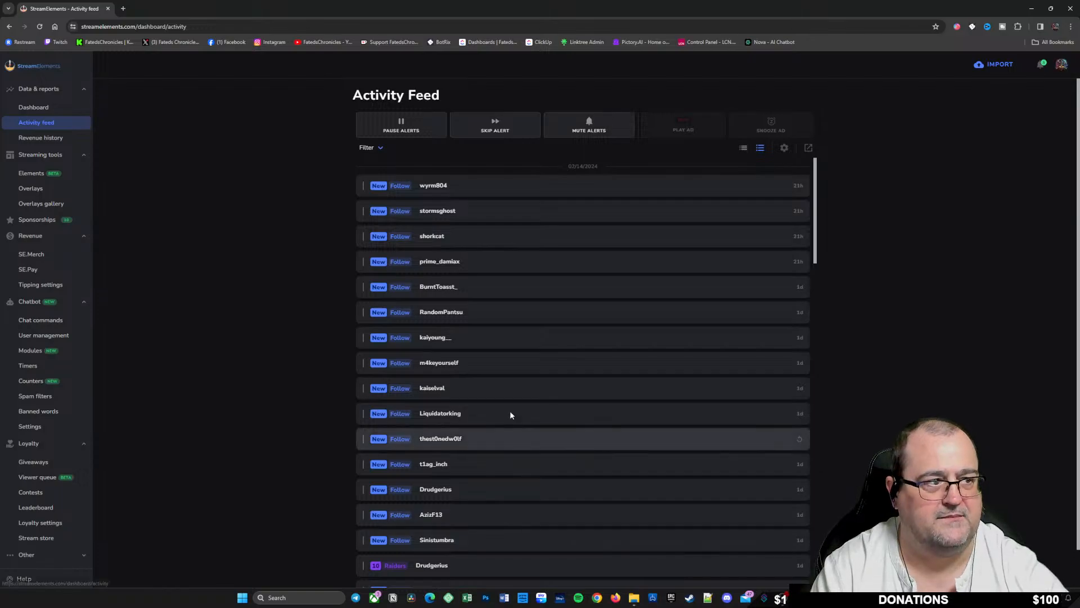
click(33, 139)
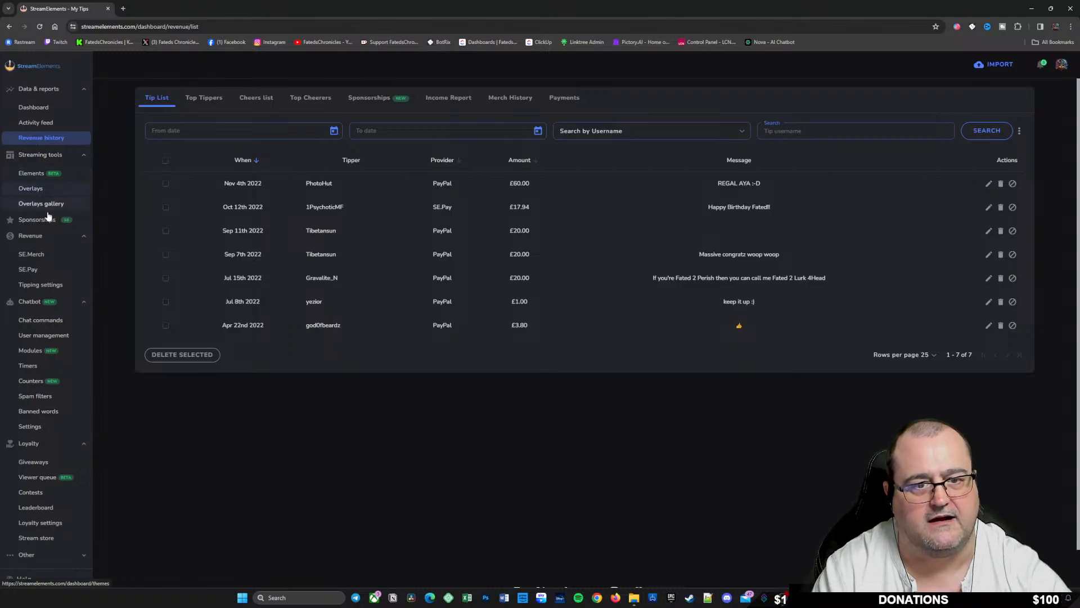
Step: Open the SE.Merch store page from the Revenue section
click(41, 238)
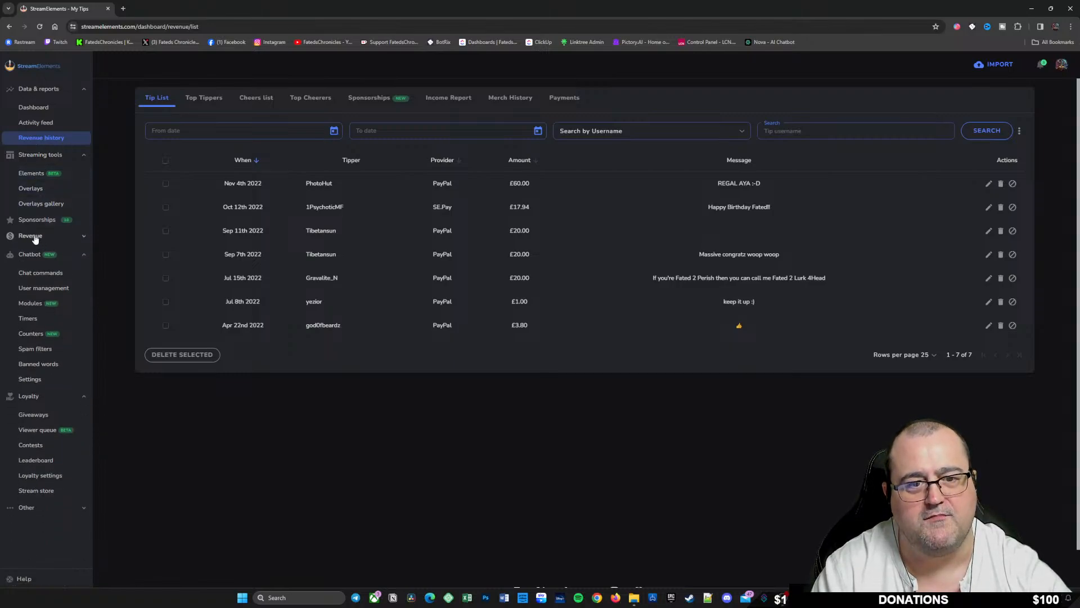
click(35, 236)
click(34, 255)
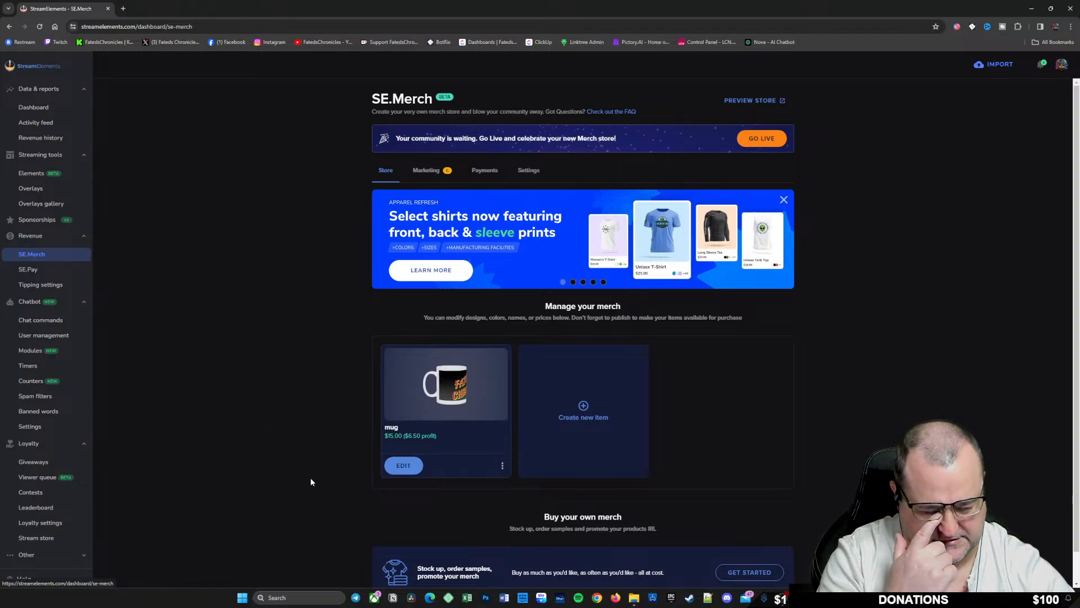
Step: Create a new Baseball Cap merch item and accept the embroidery guidelines
click(503, 465)
click(583, 412)
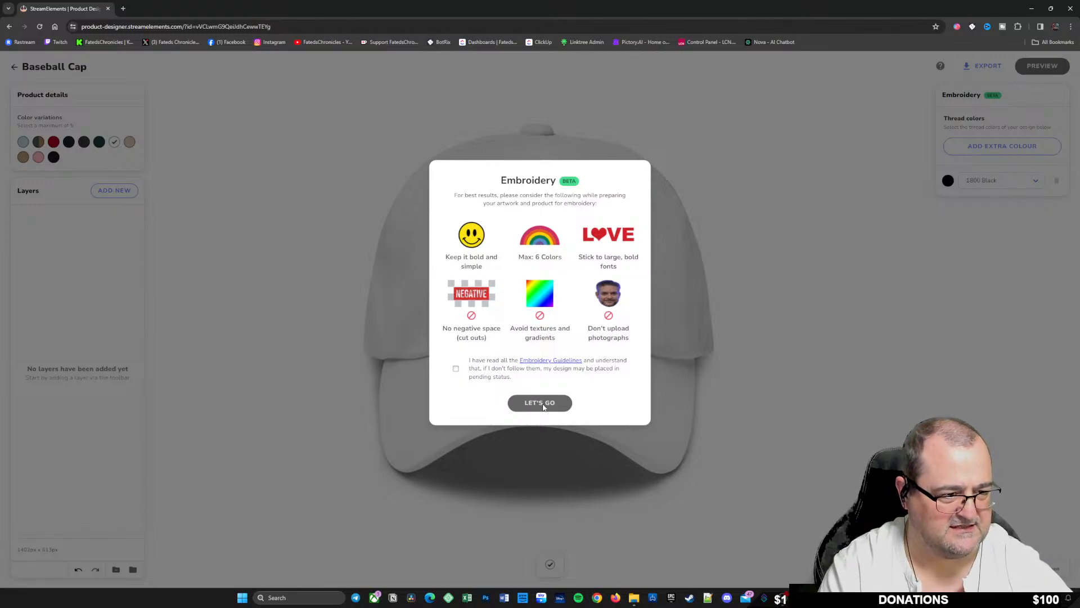
click(455, 369)
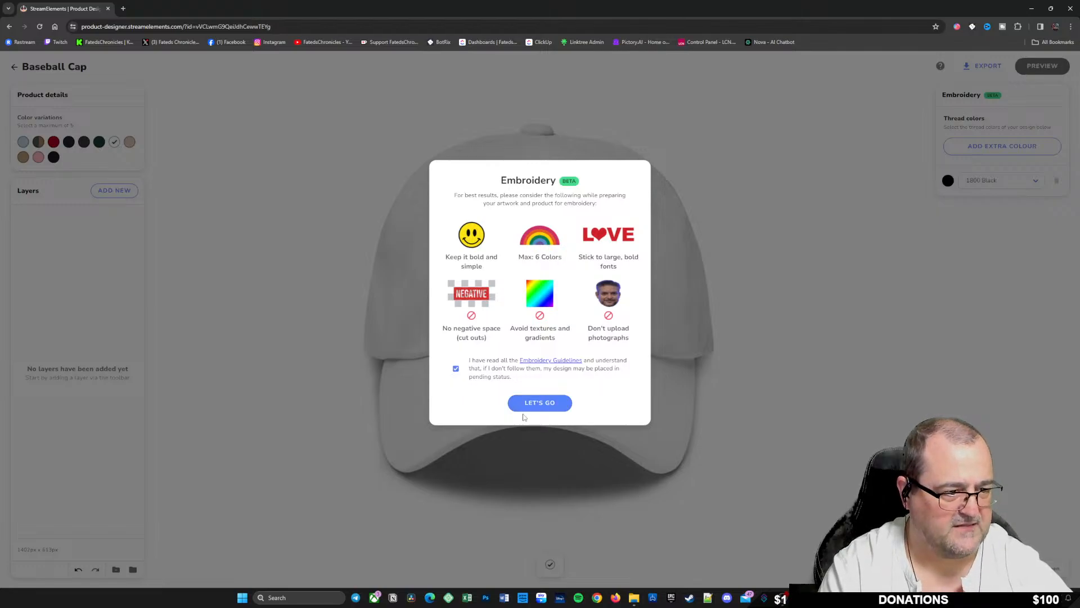
click(539, 404)
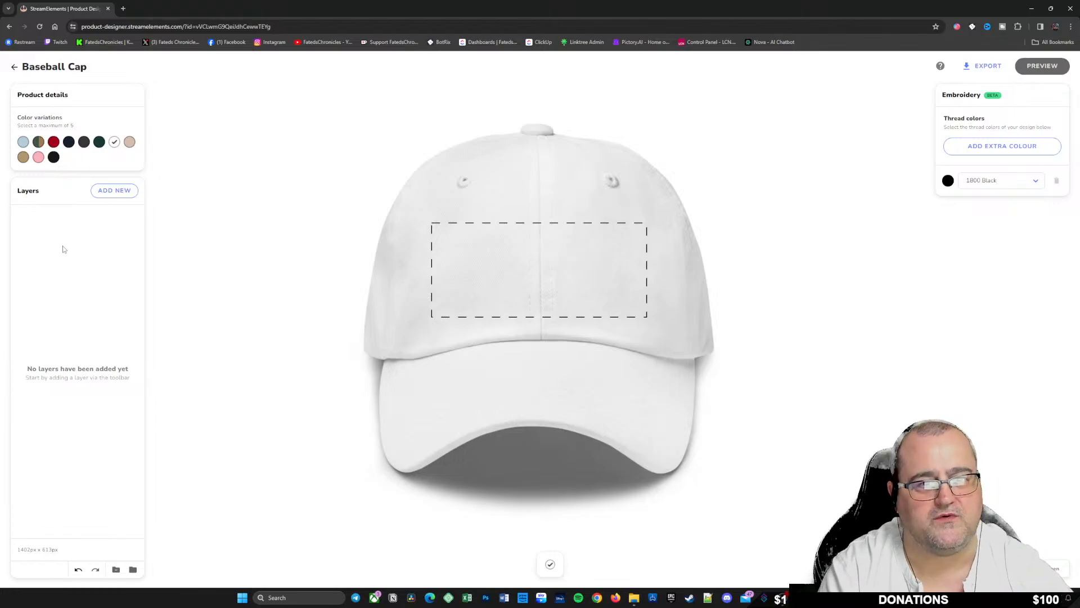
Step: Upload the OBS Studio & Addons image and add it as a layer on the front of the cap
click(109, 192)
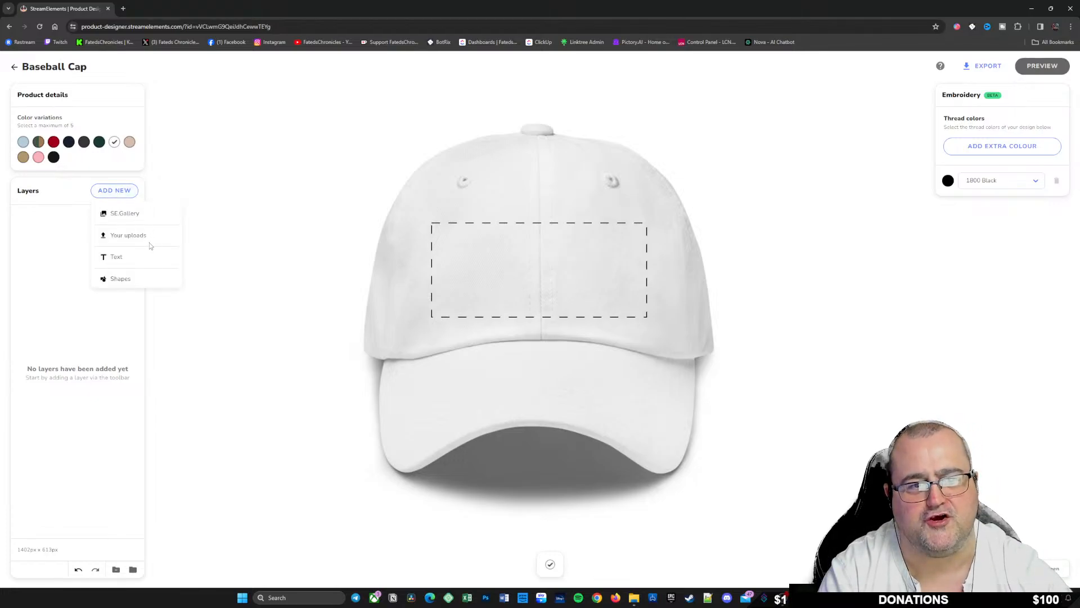
click(128, 238)
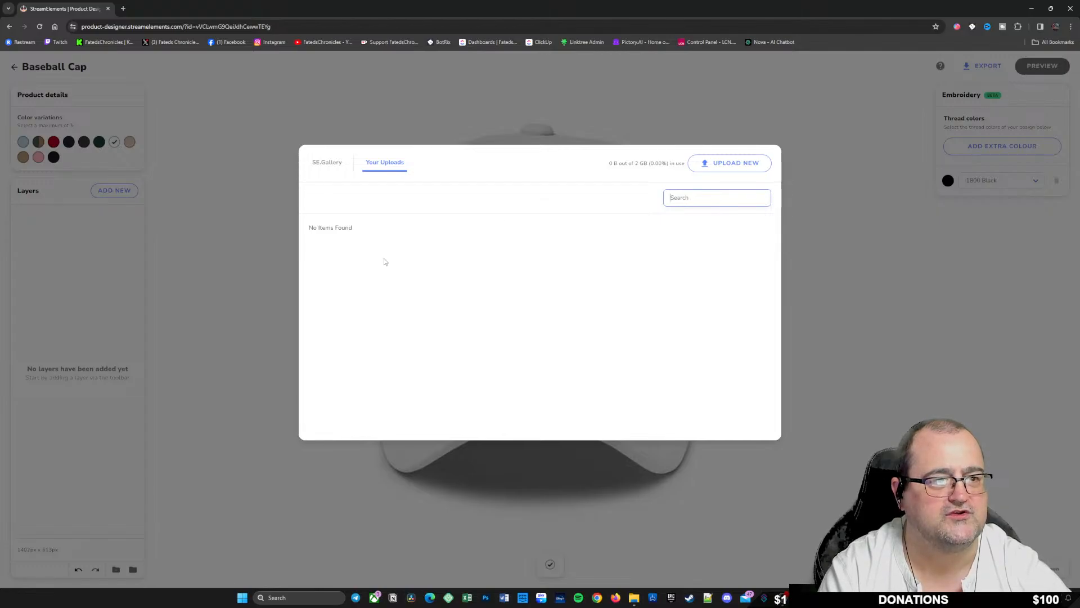
click(727, 164)
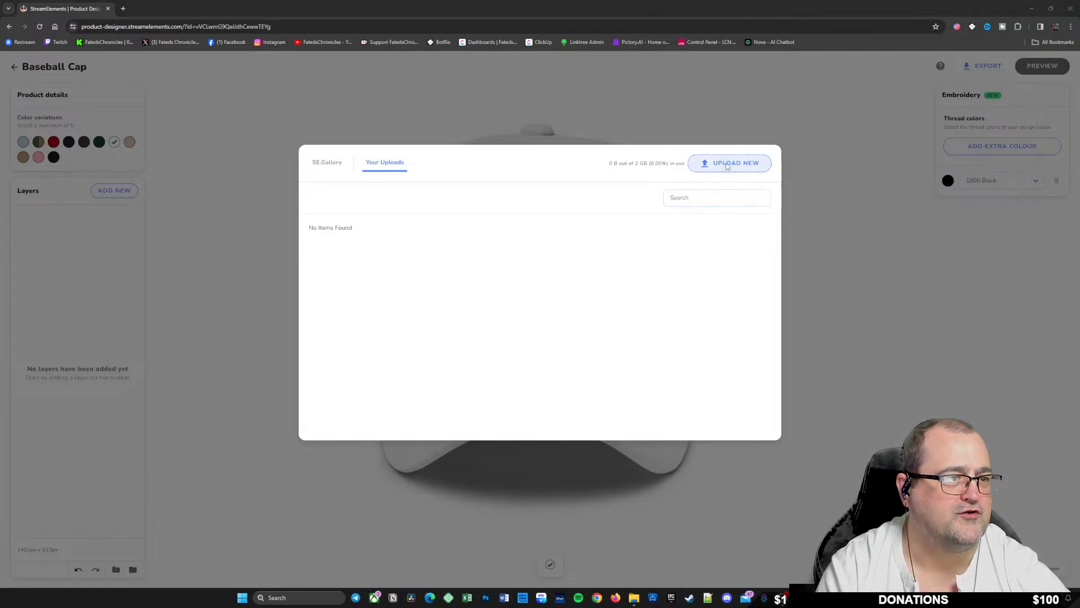
double_click(140, 84)
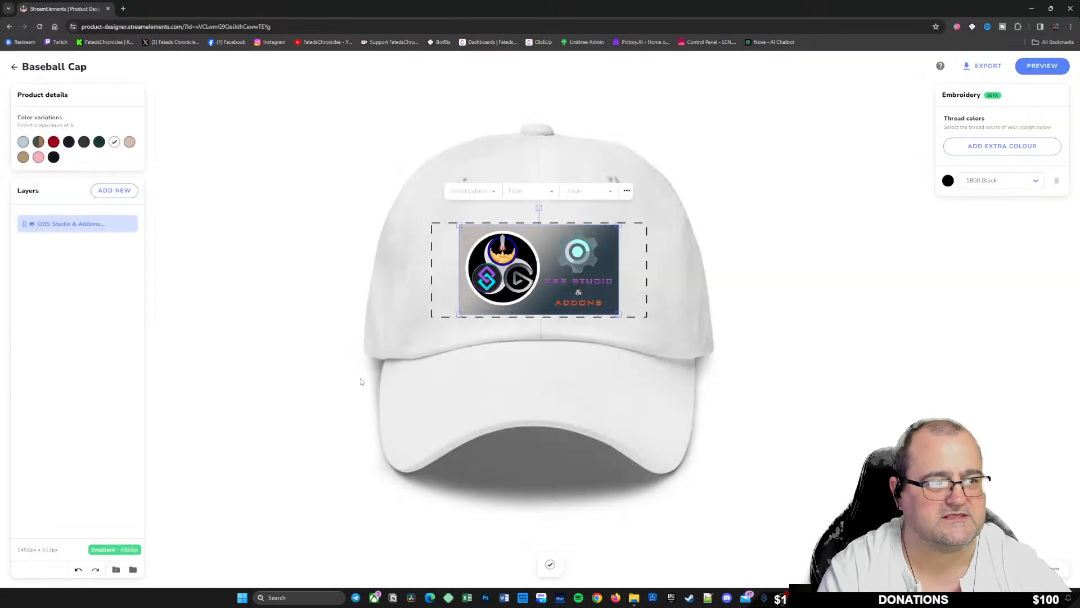
Step: Preview the cap design, then save and publish it to the merch store as Baseball Cap
click(1041, 67)
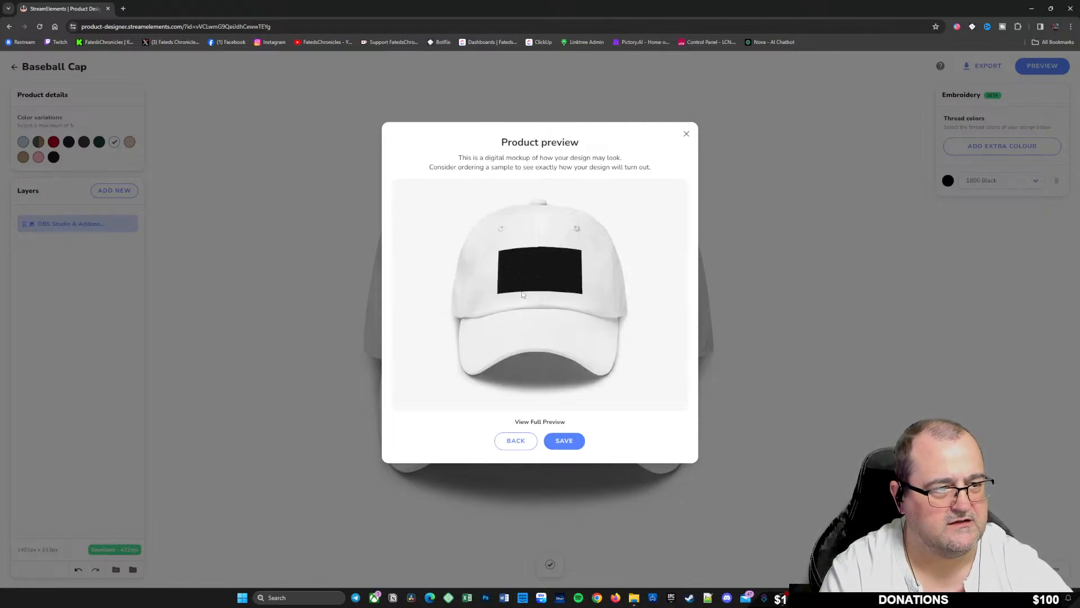
click(564, 441)
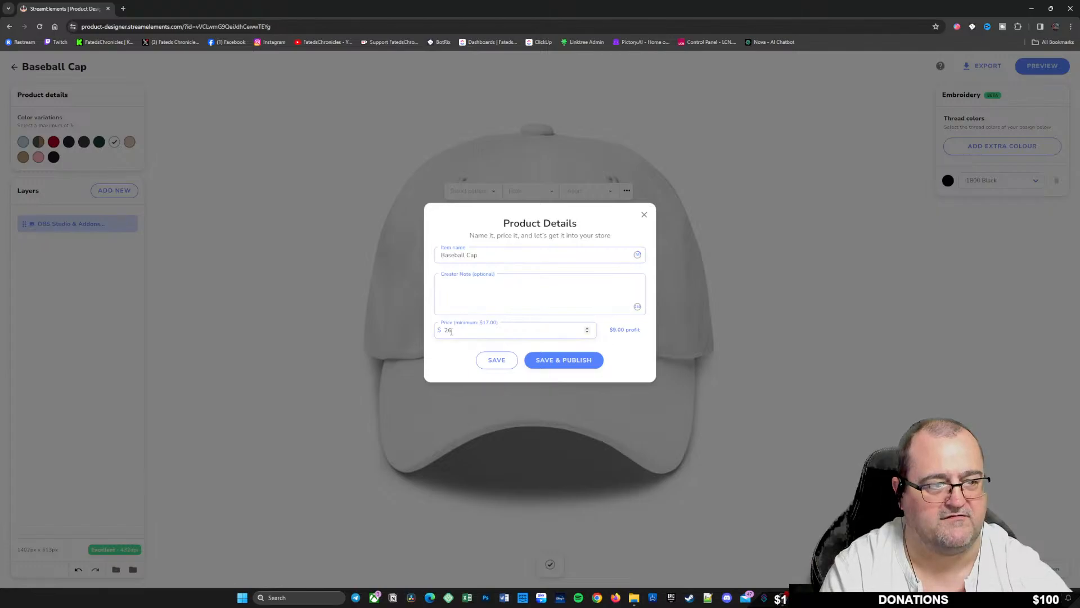
click(579, 361)
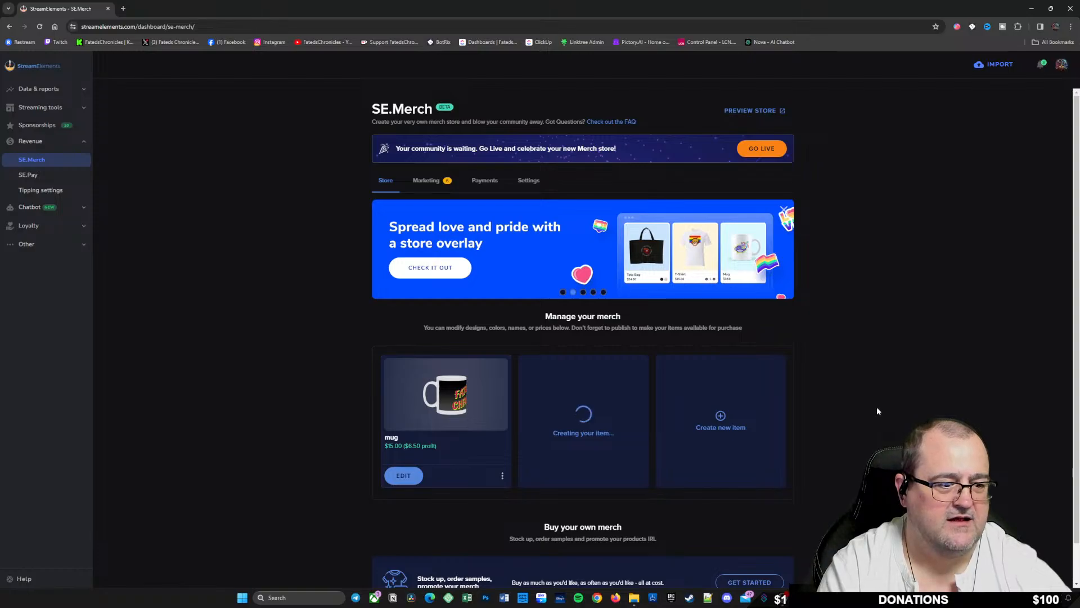
scroll(877, 411, down, 1)
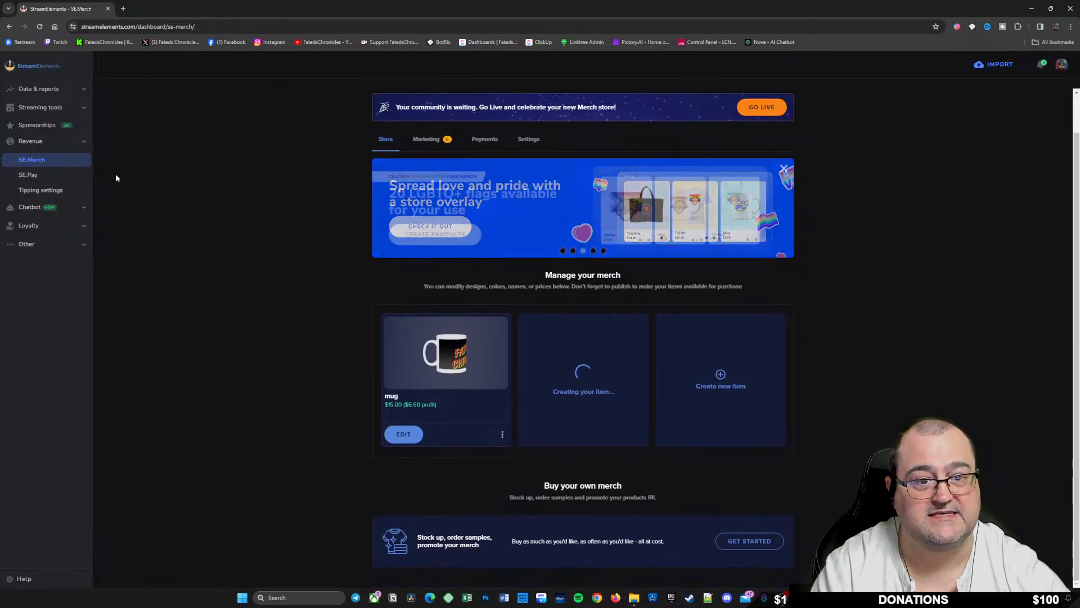
Step: Open the SE.Pay page in the Revenue section and review its overview, FAQ and transaction history
click(34, 176)
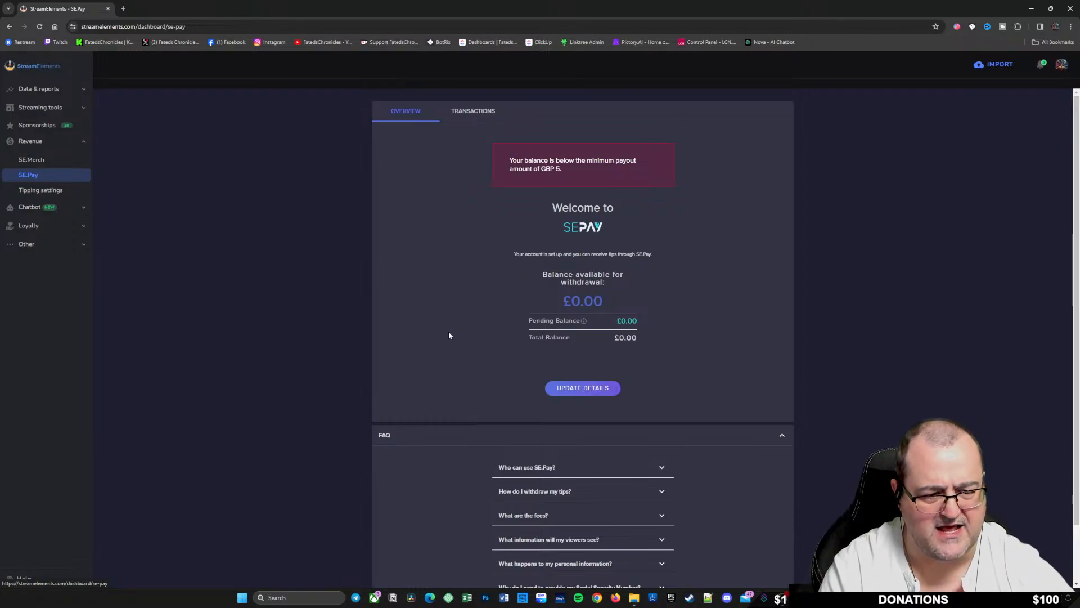
scroll(448, 332, down, 1)
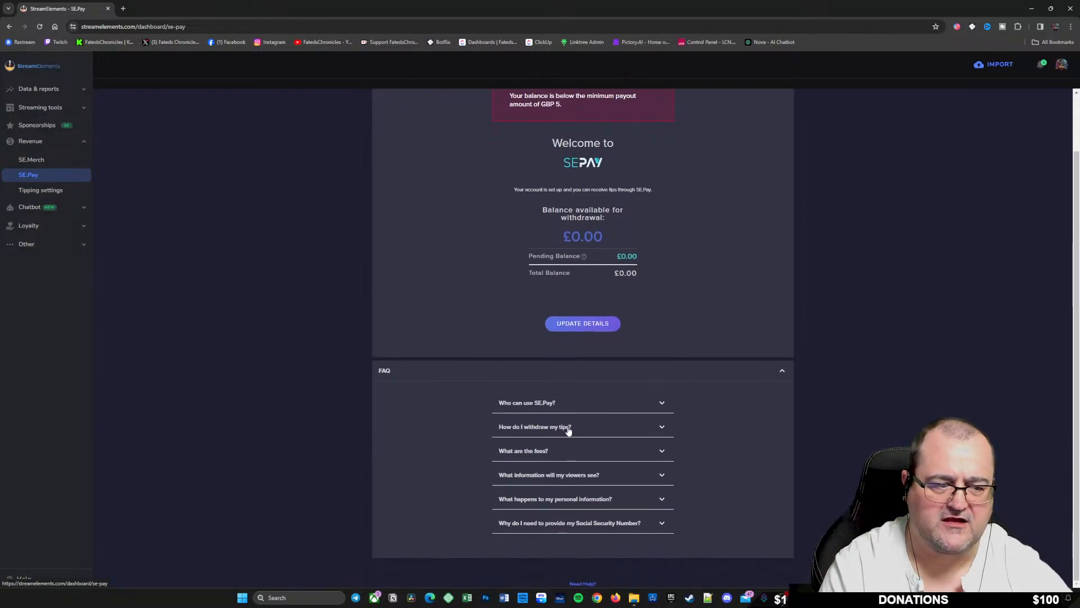
scroll(429, 377, up, 1)
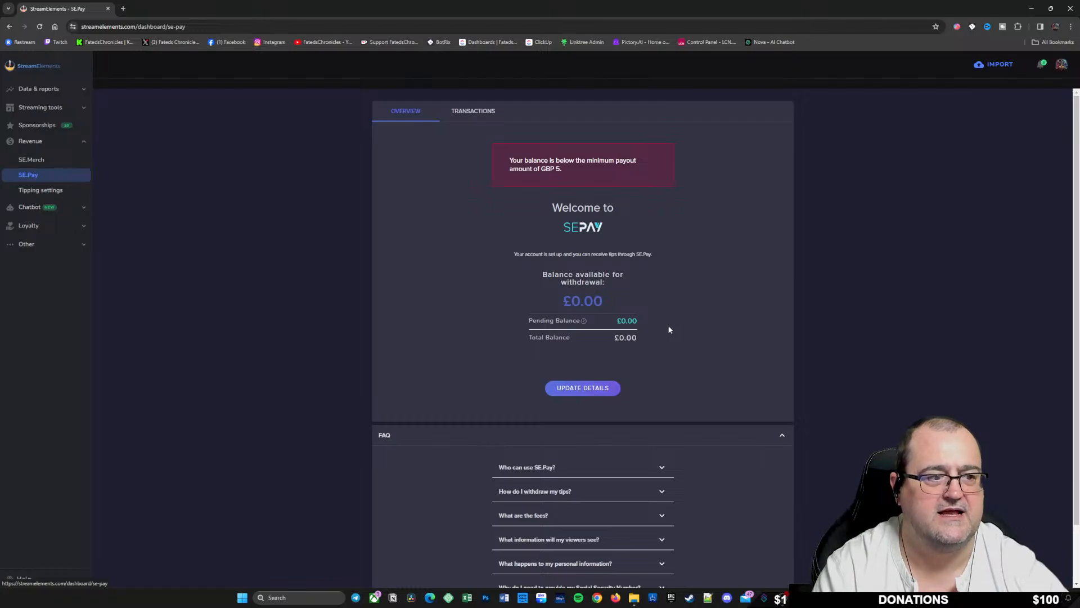
click(475, 111)
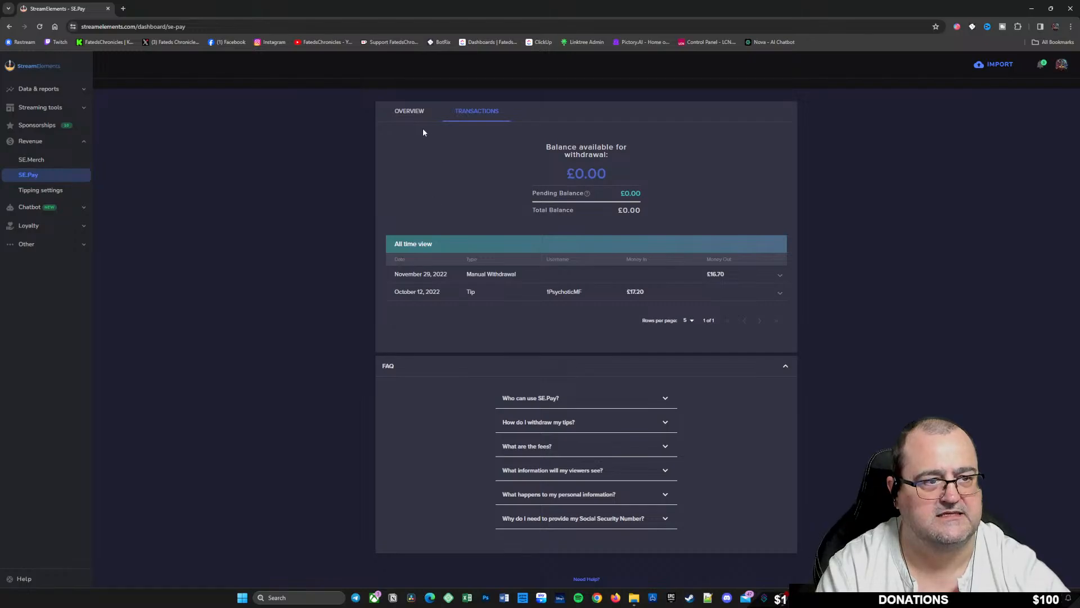
click(412, 112)
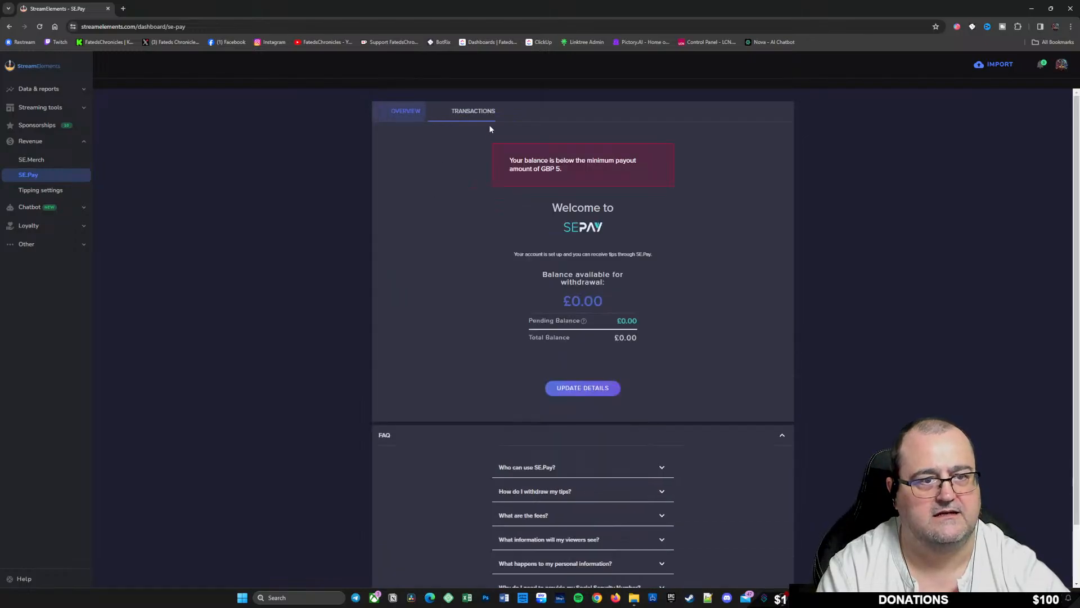
Step: Open the tipping settings and review the Payment Providers and Page Settings sections, including the tipping presets
click(47, 192)
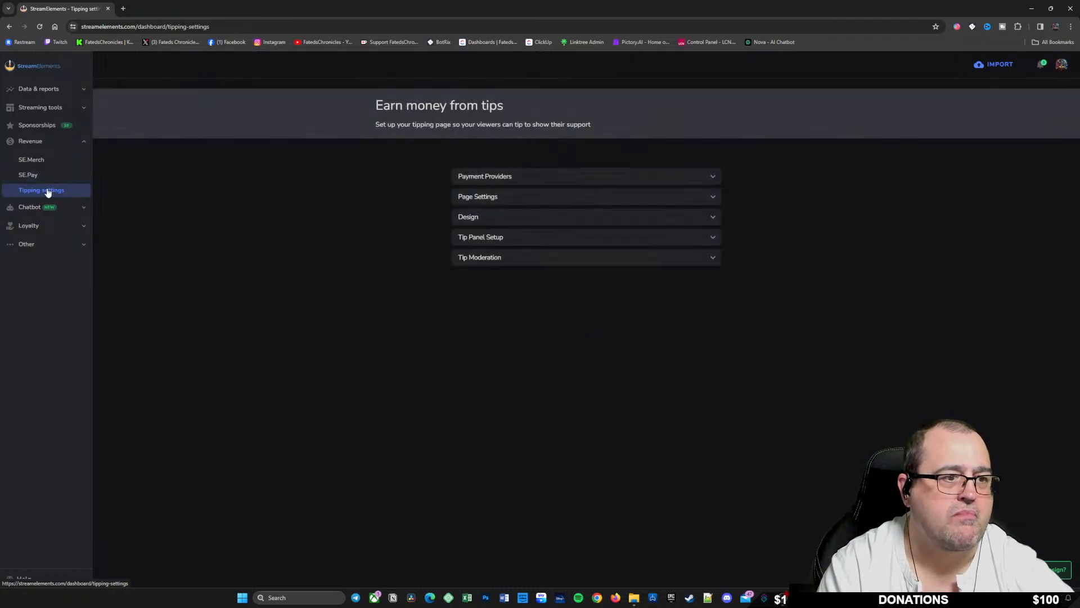
click(712, 177)
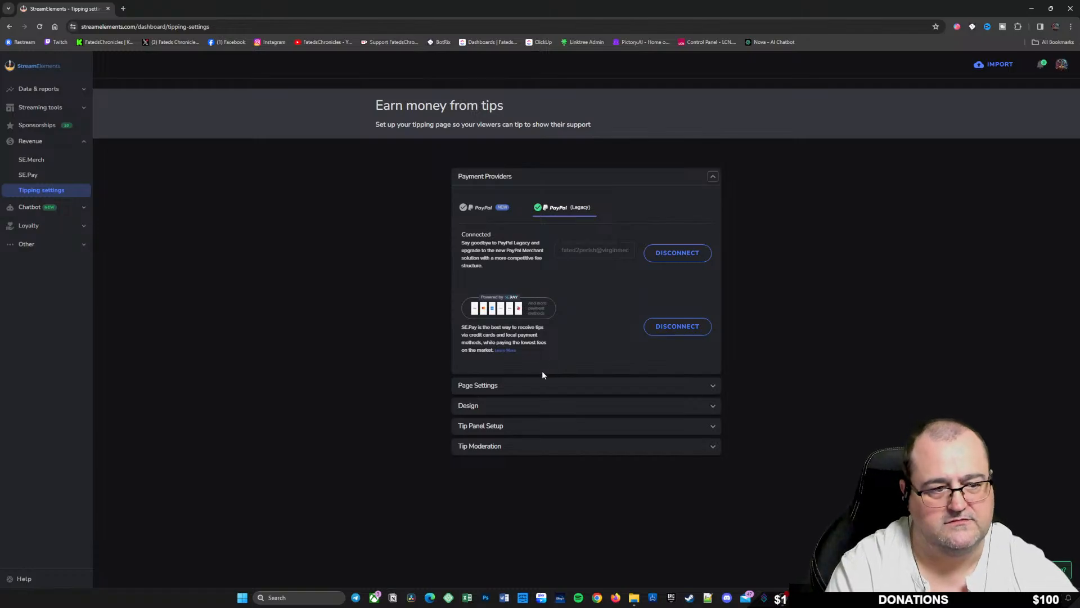
click(712, 386)
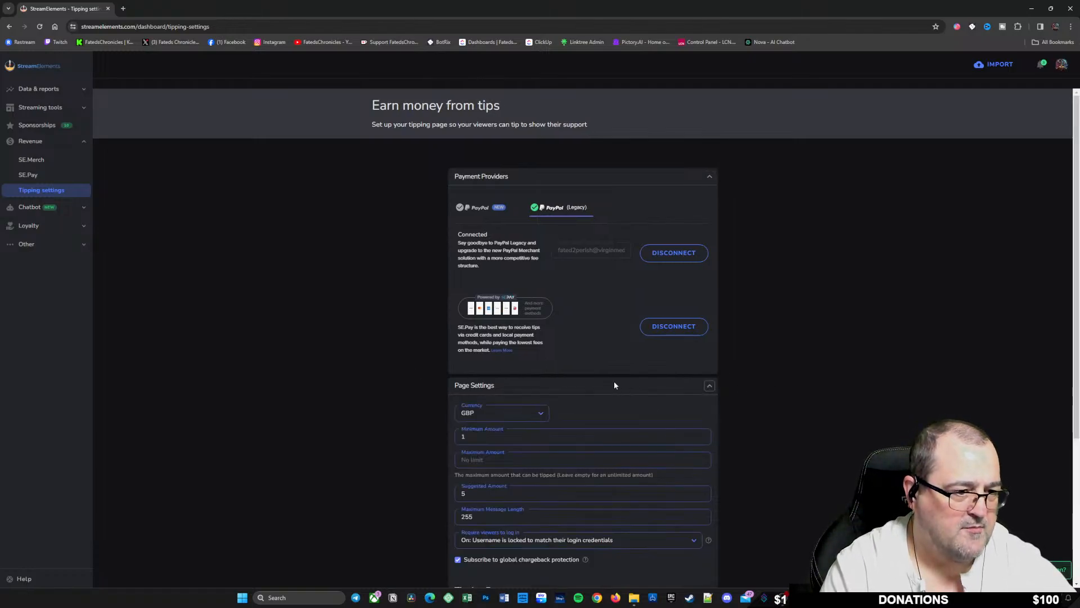
scroll(570, 311, down, 2)
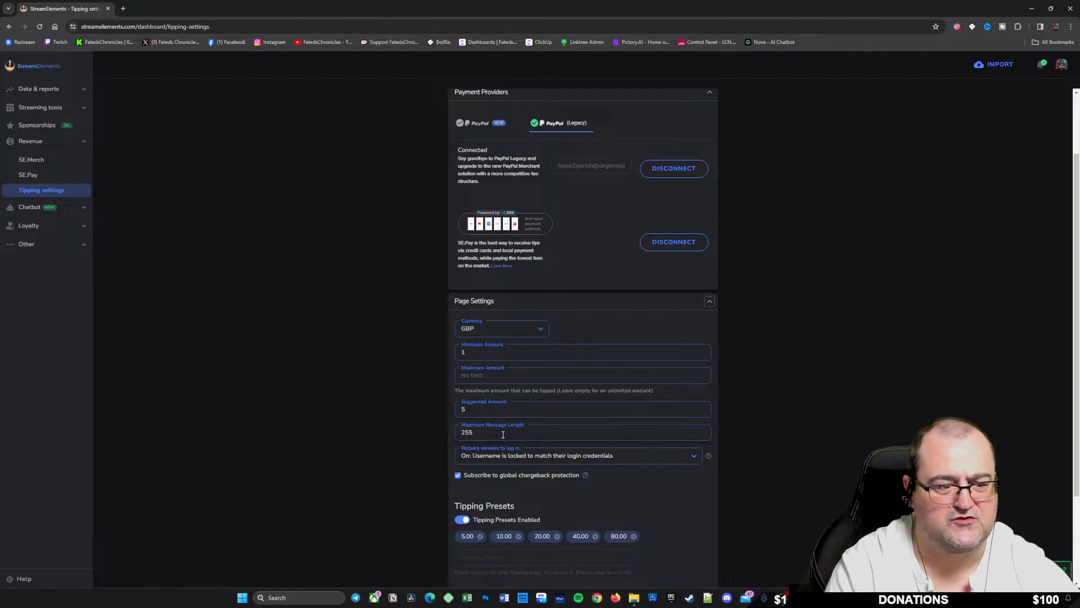
scroll(638, 426, down, 3)
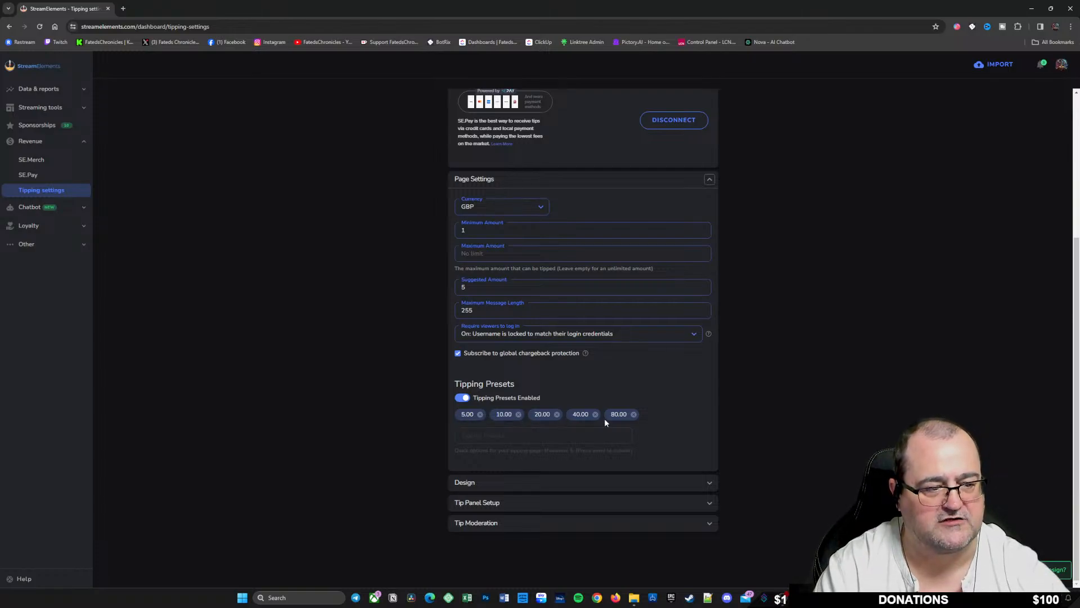
Step: Expand the Design and Tip Panel Setup sections of the tipping settings and review their options
click(708, 484)
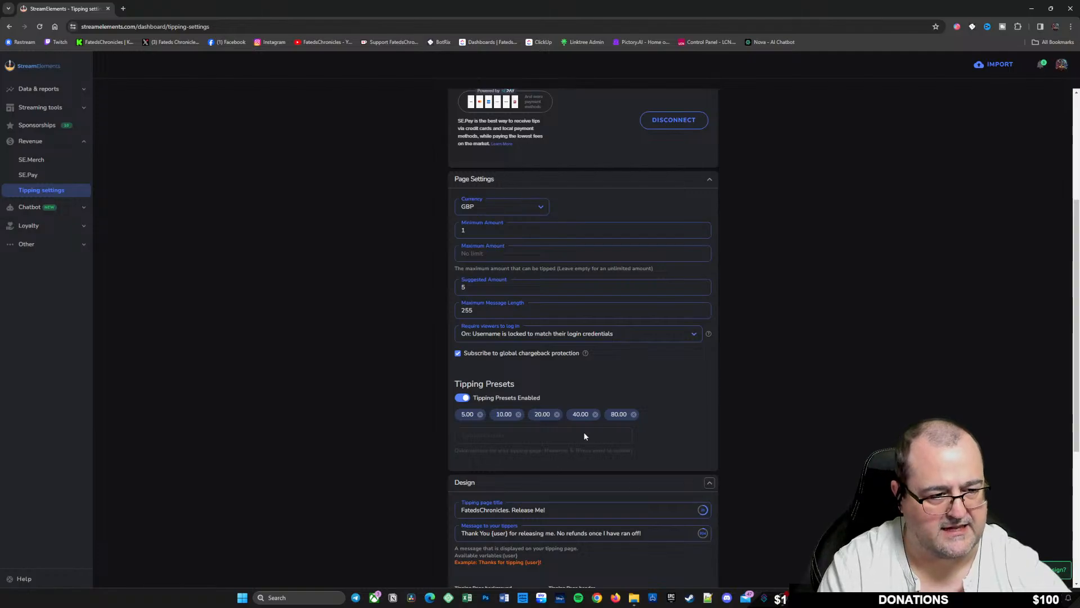
scroll(583, 430, down, 4)
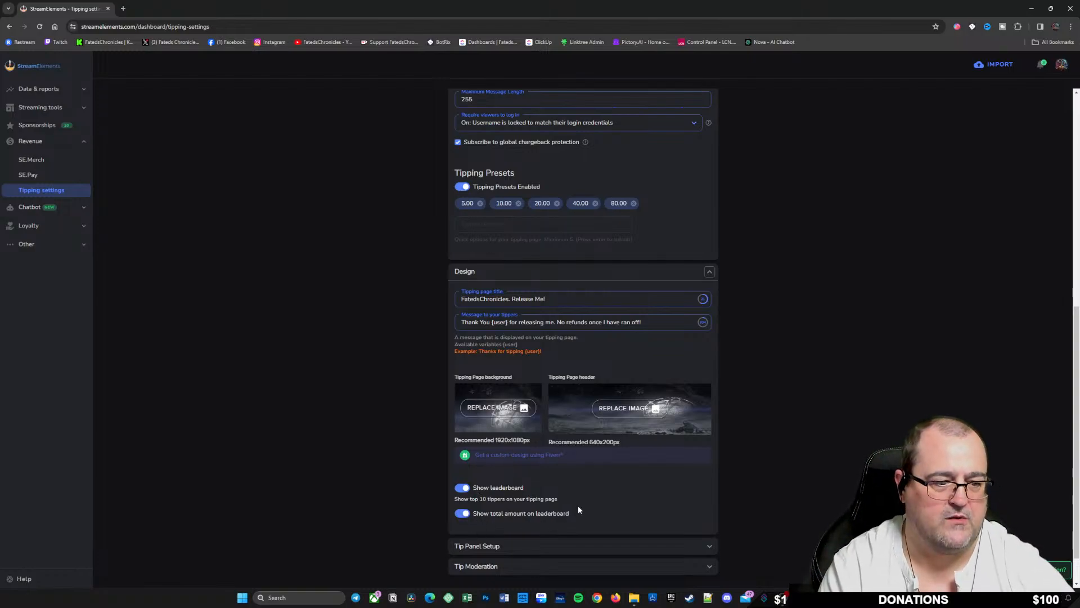
scroll(563, 501, down, 2)
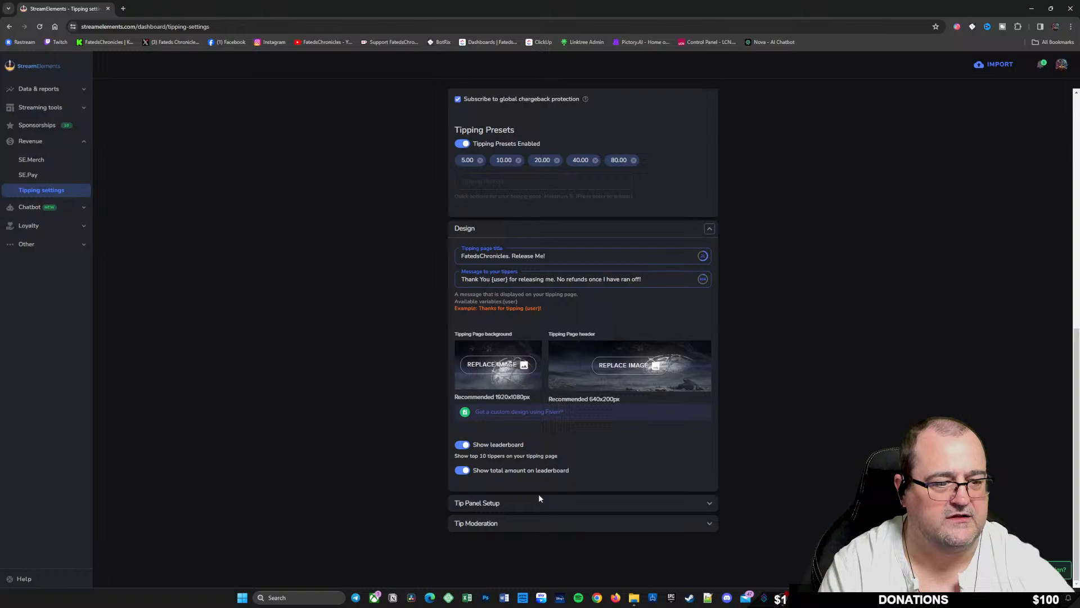
click(709, 502)
scroll(647, 439, down, 1)
scroll(675, 390, down, 1)
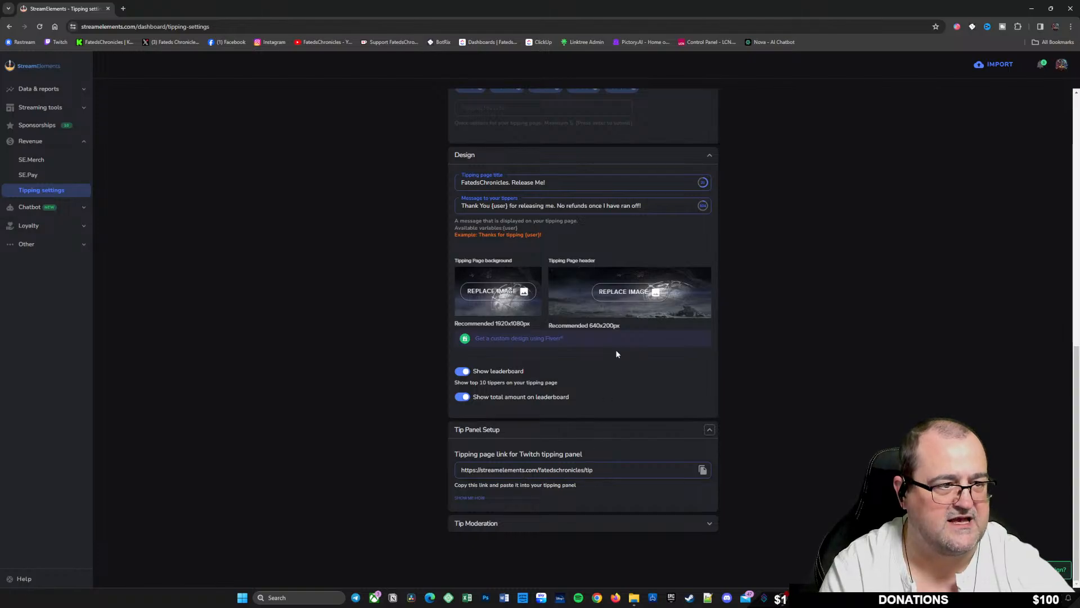
scroll(616, 351, up, 10)
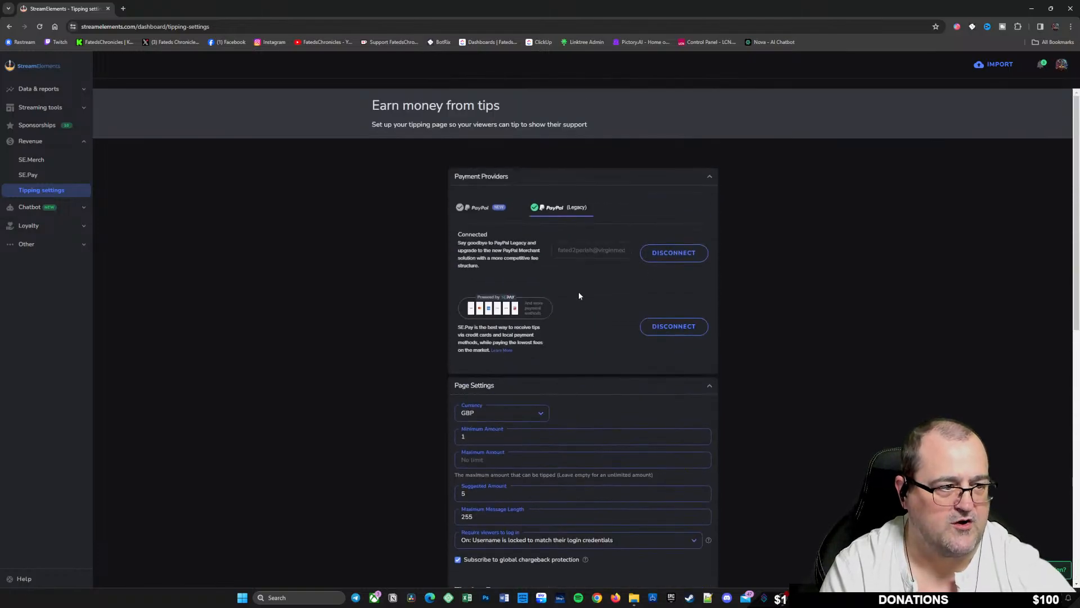
scroll(579, 292, down, 10)
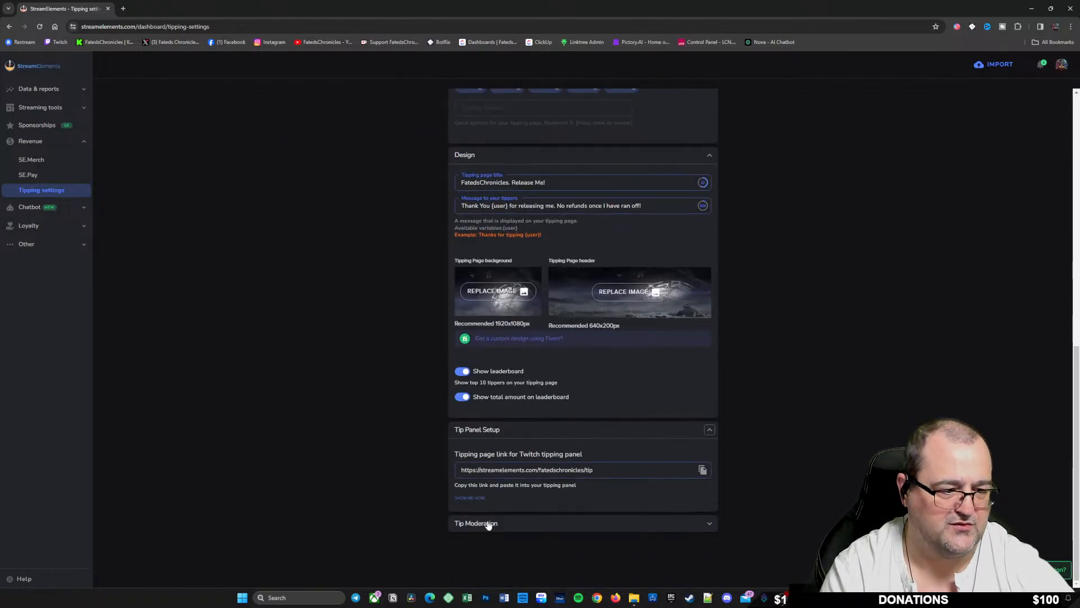
Step: Expand the Tip Moderation section and review its message filtering, profanity protection and approval options
click(709, 523)
scroll(647, 517, down, 1)
scroll(507, 454, down, 2)
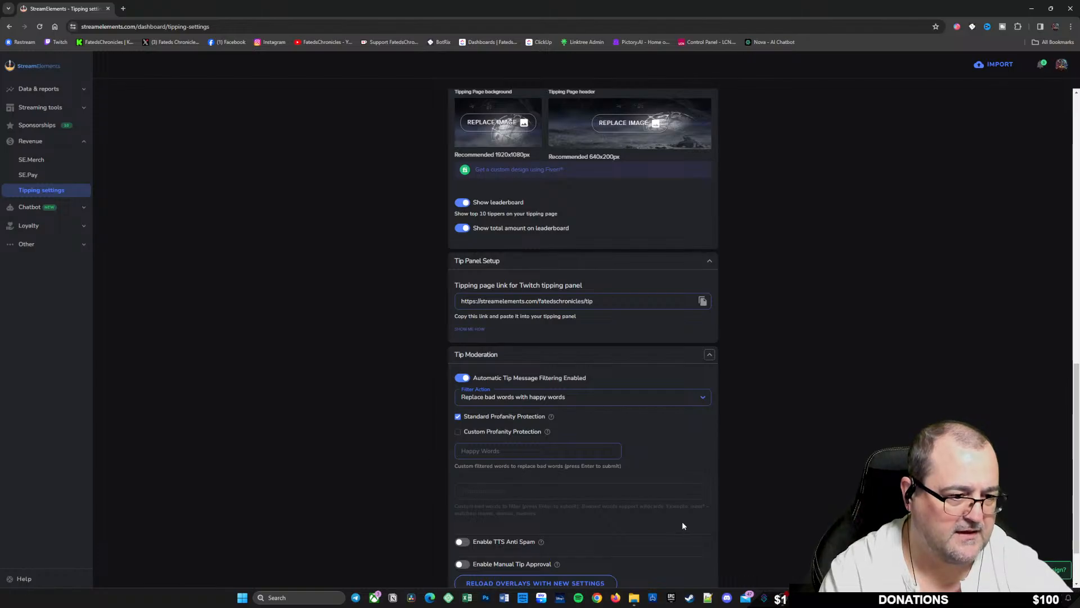
scroll(683, 525, down, 2)
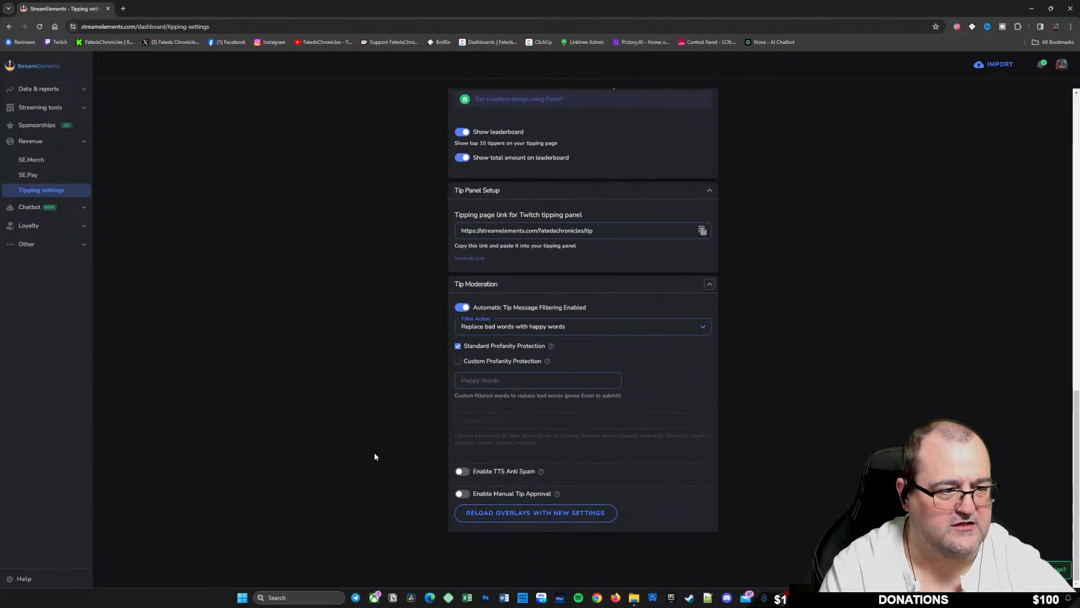
Step: Copy the tipping page link for the Twitch panel, view that page in a new browser tab, and close the tab
scroll(373, 453, up, 2)
drag(598, 321, 464, 314)
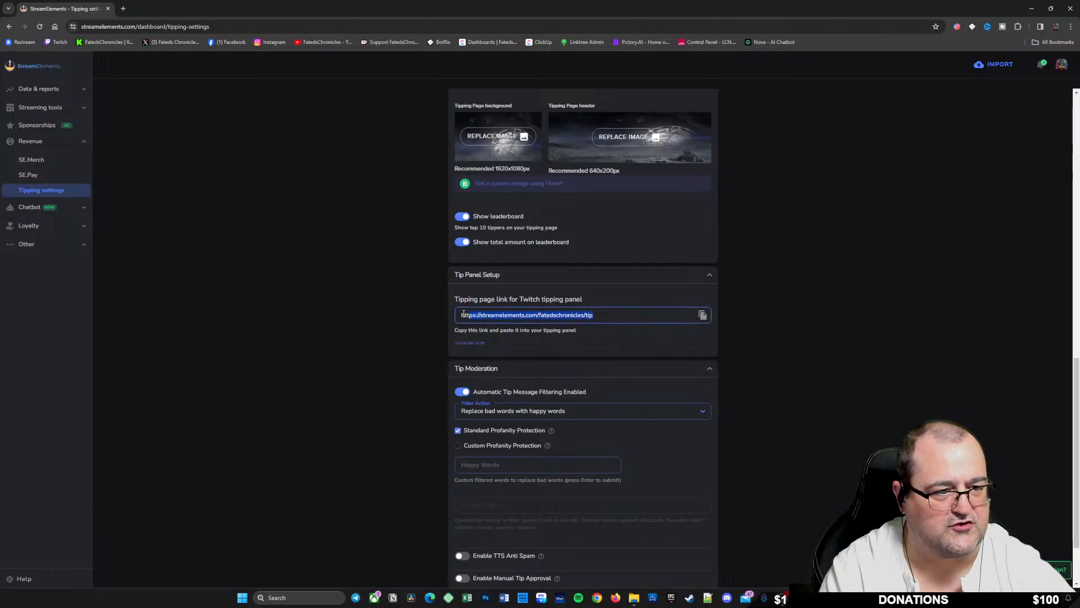
click(702, 315)
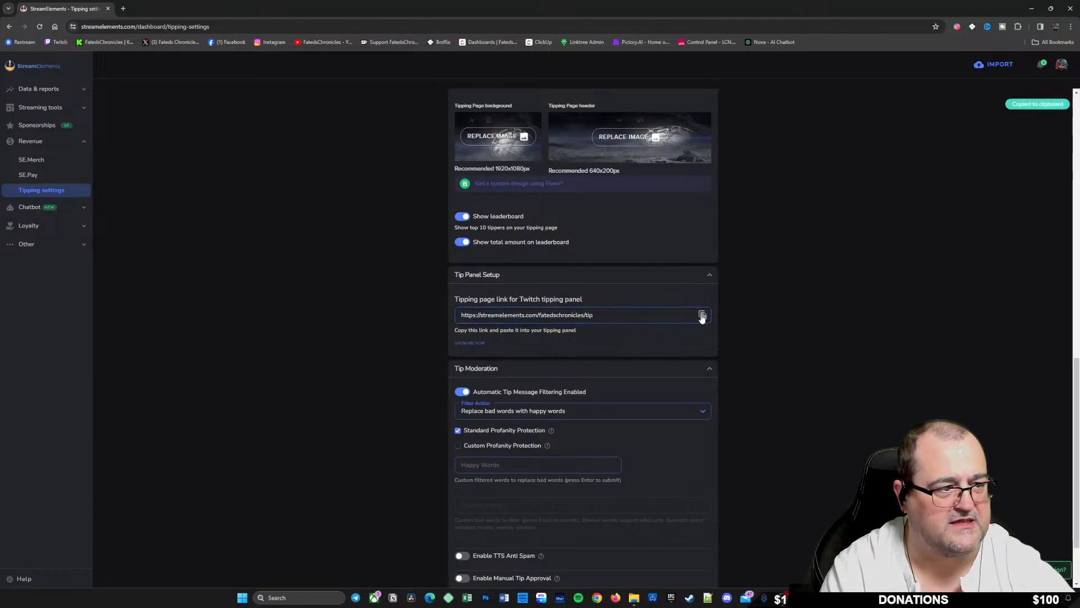
key(ctrl+t)
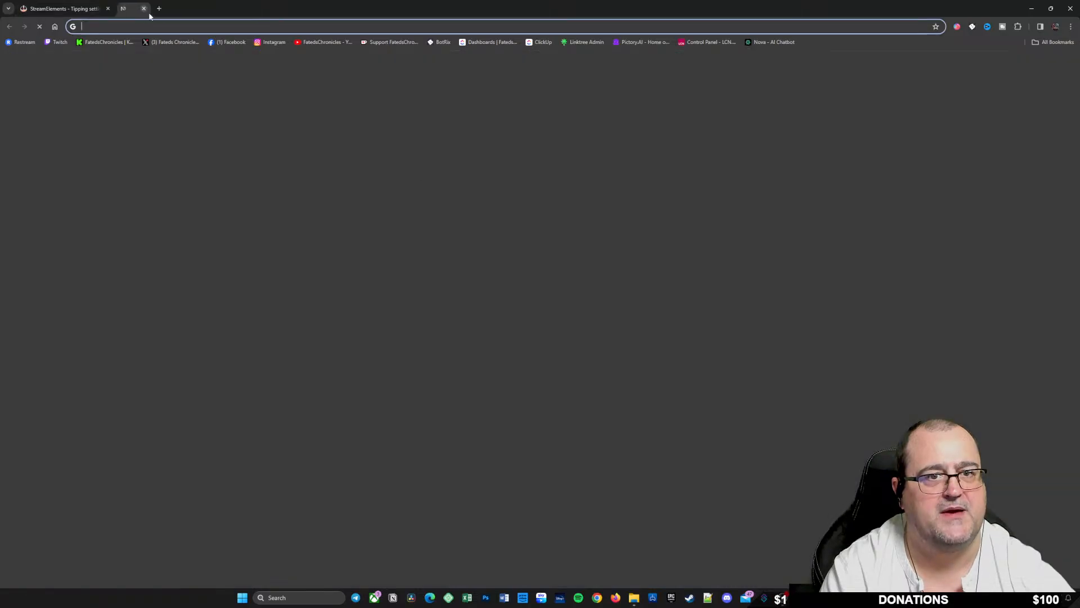
right_click(193, 28)
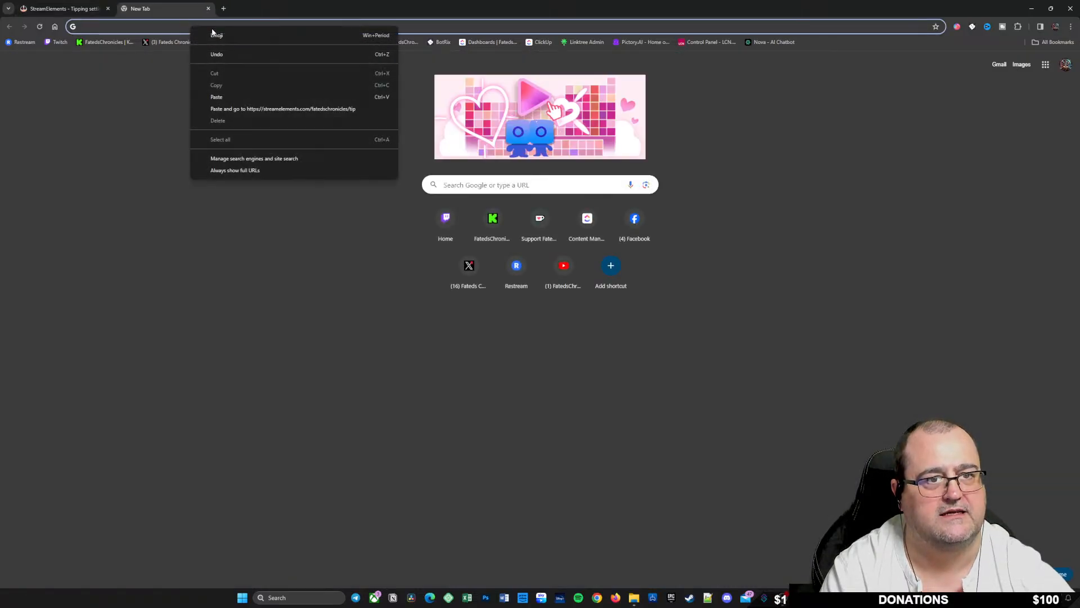
click(239, 107)
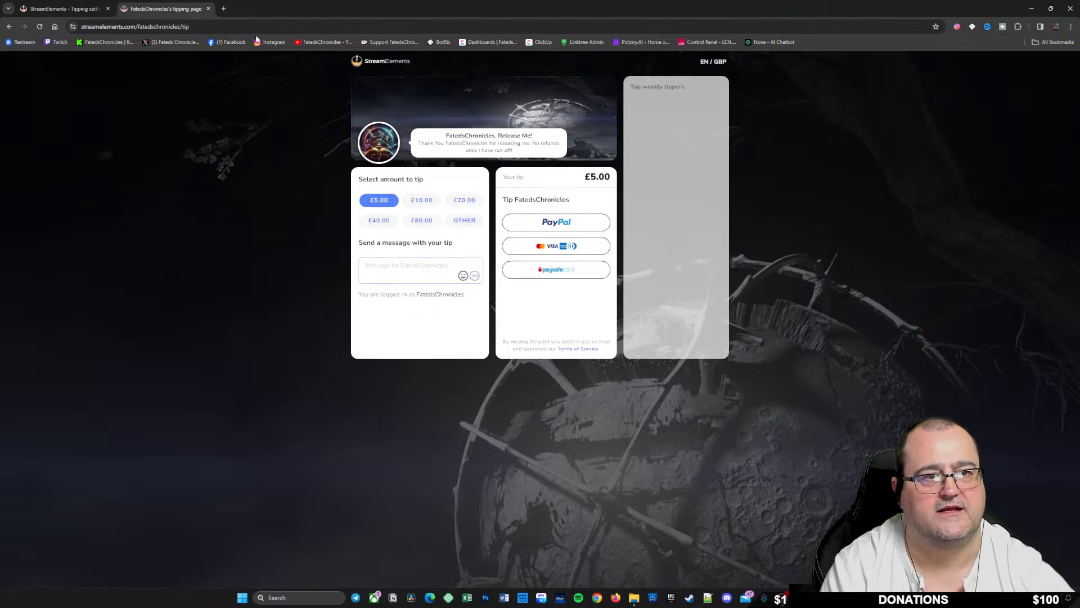
click(208, 9)
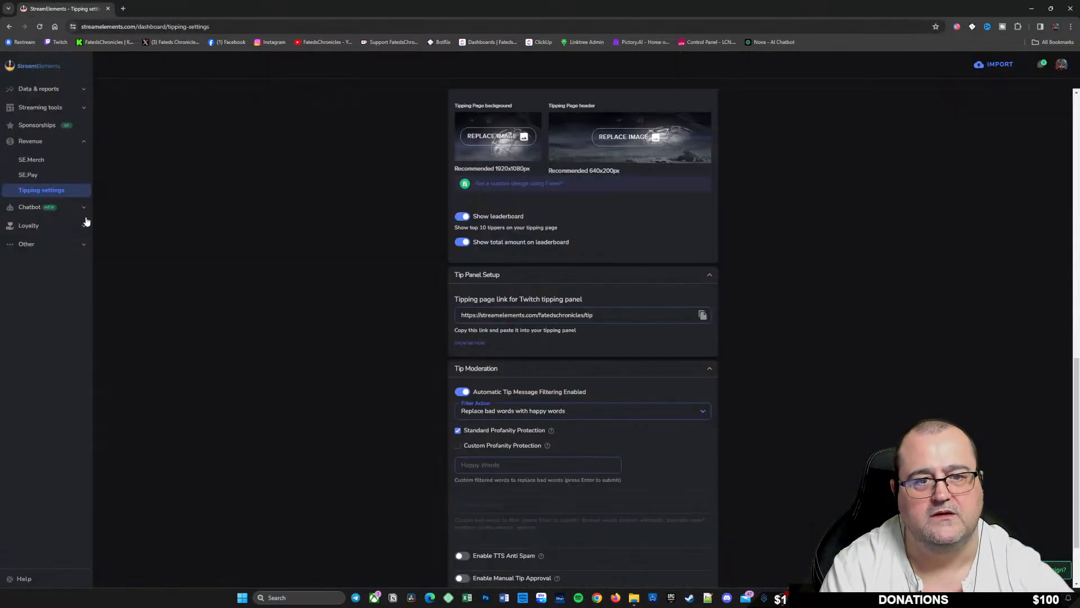
Step: View the chatbot's Bot Settings page, then open its Banned Words page
click(34, 209)
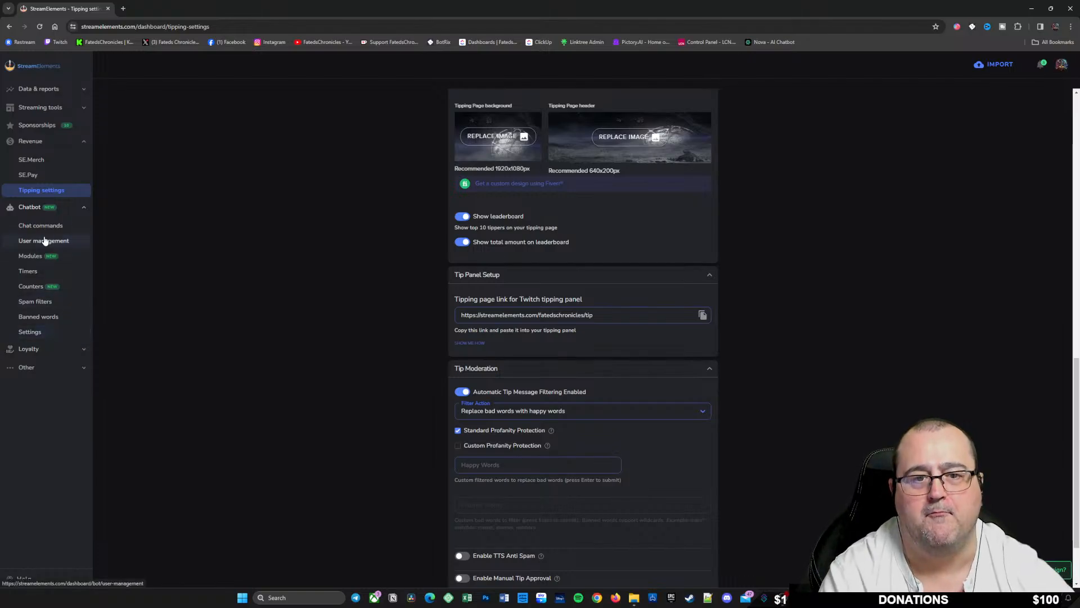
click(58, 333)
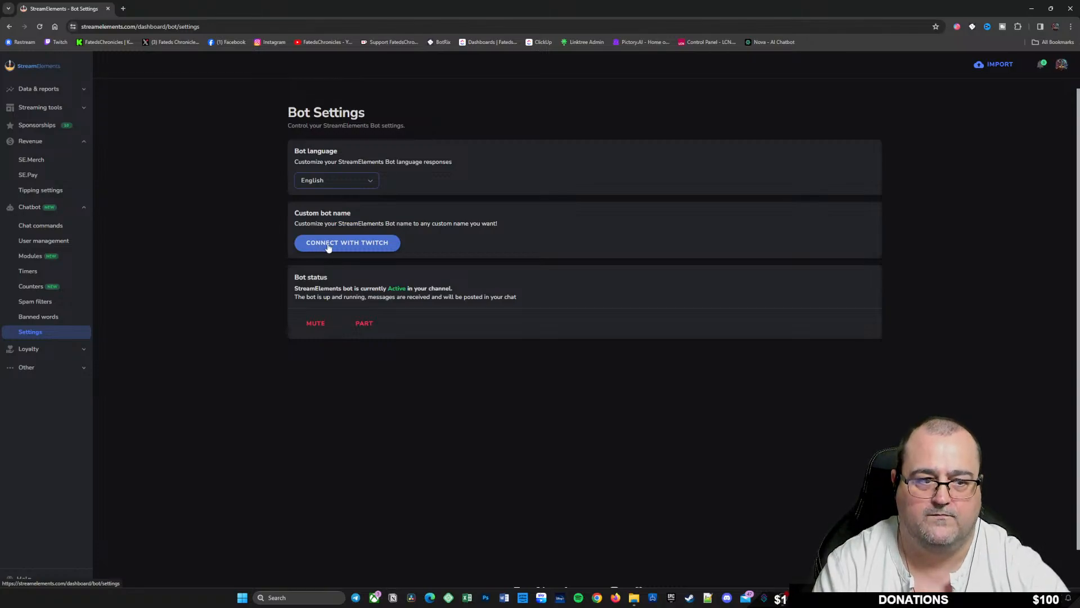
click(61, 323)
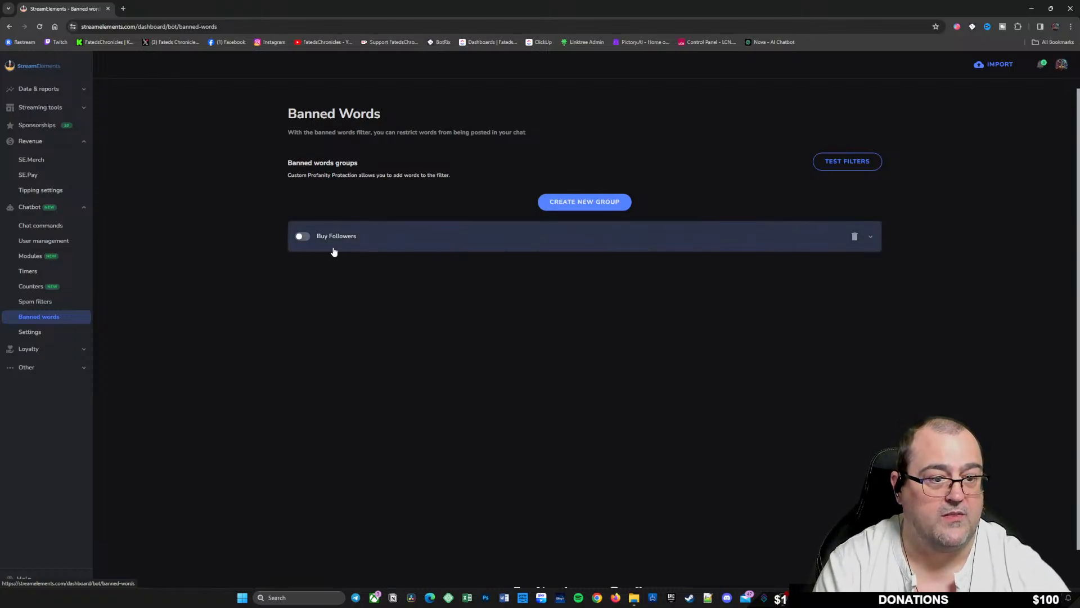
Step: Enable the Buy Followers banned words group and expand its settings
click(303, 237)
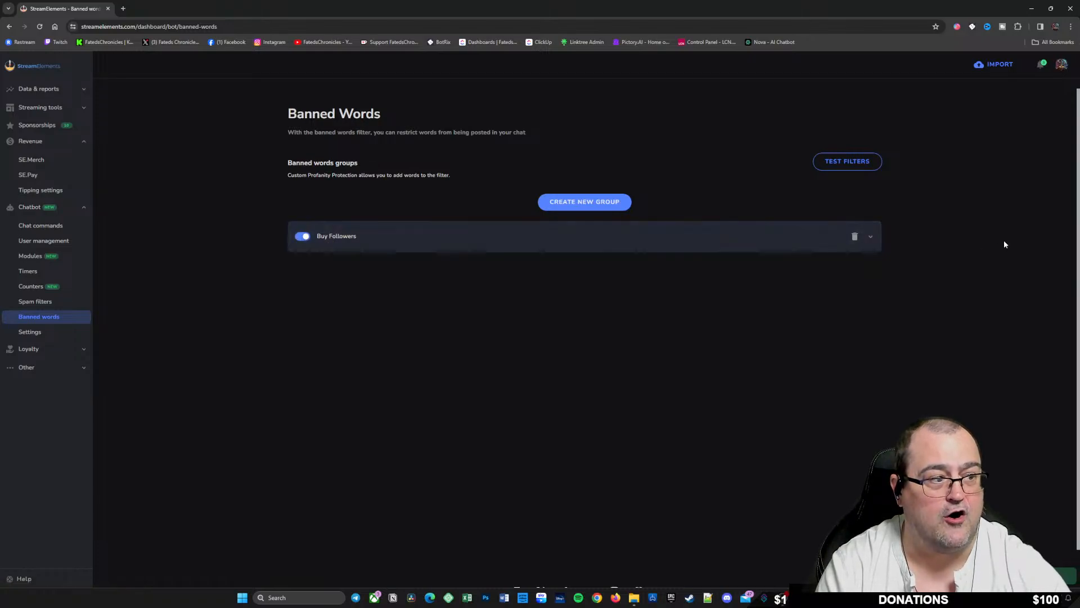
click(872, 238)
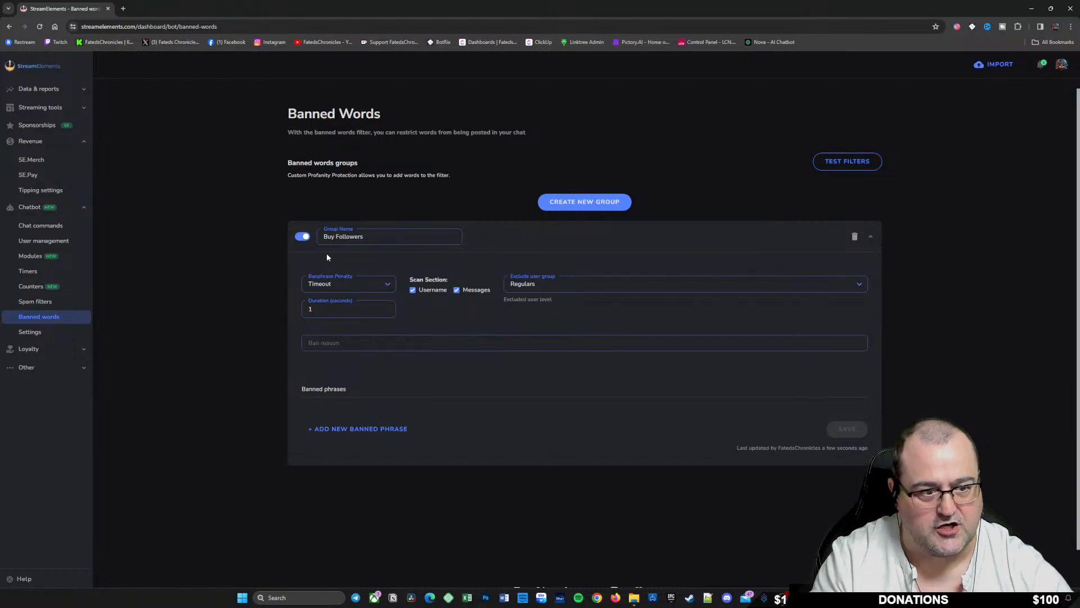
click(302, 236)
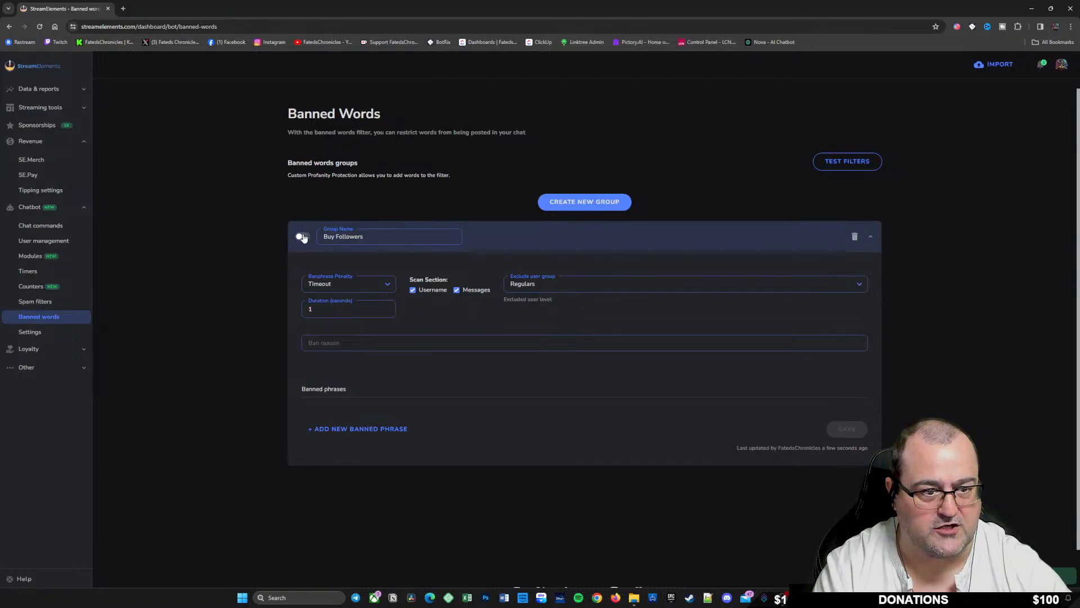
click(302, 237)
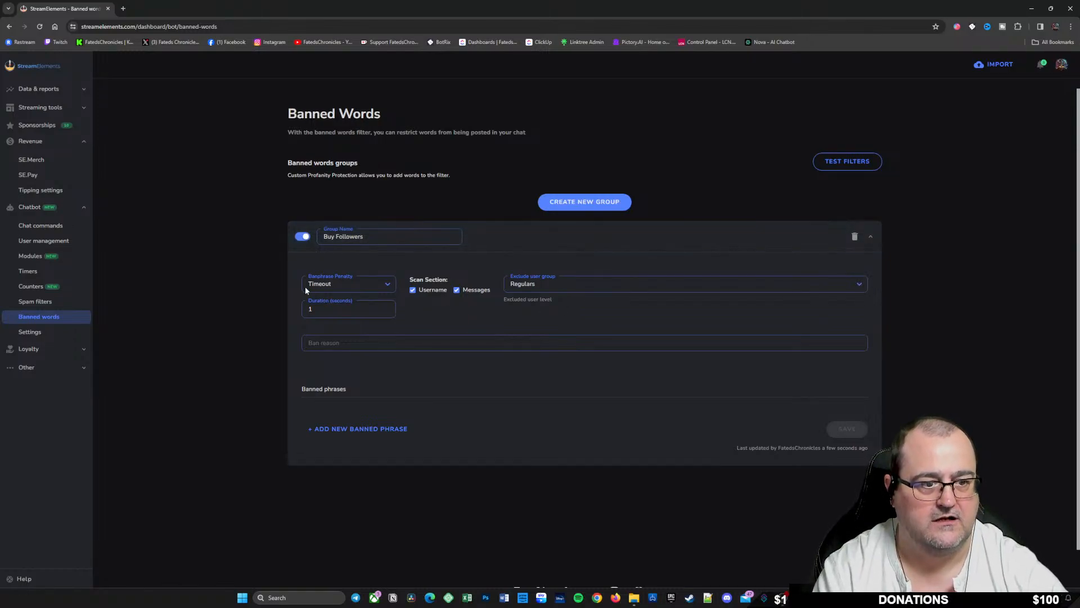
Step: Check the available banphrase penalties and excluded user groups for the Buy Followers group without changing either setting
click(386, 285)
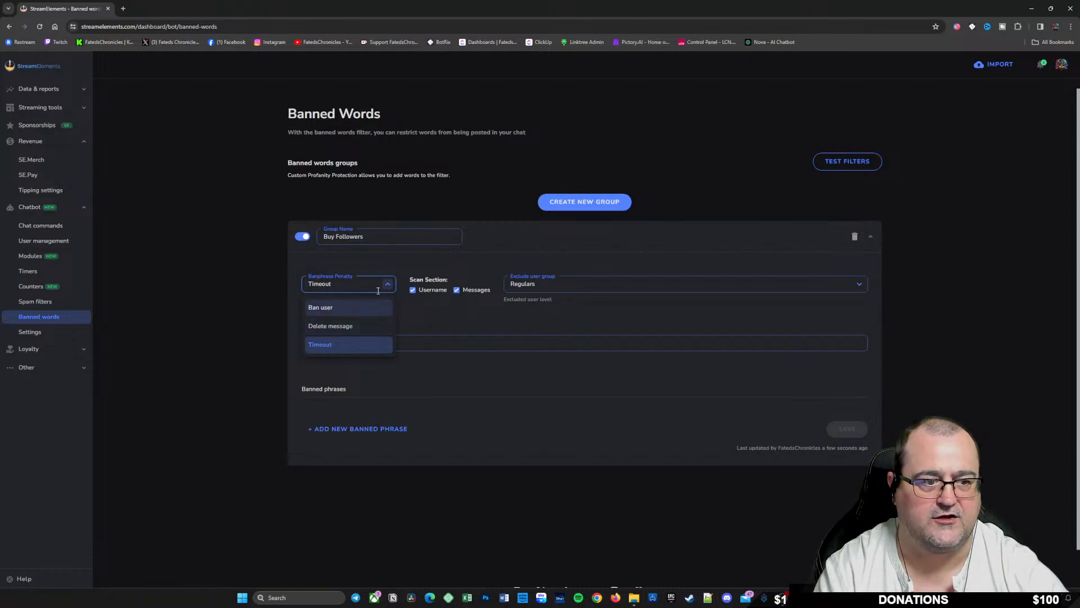
click(511, 261)
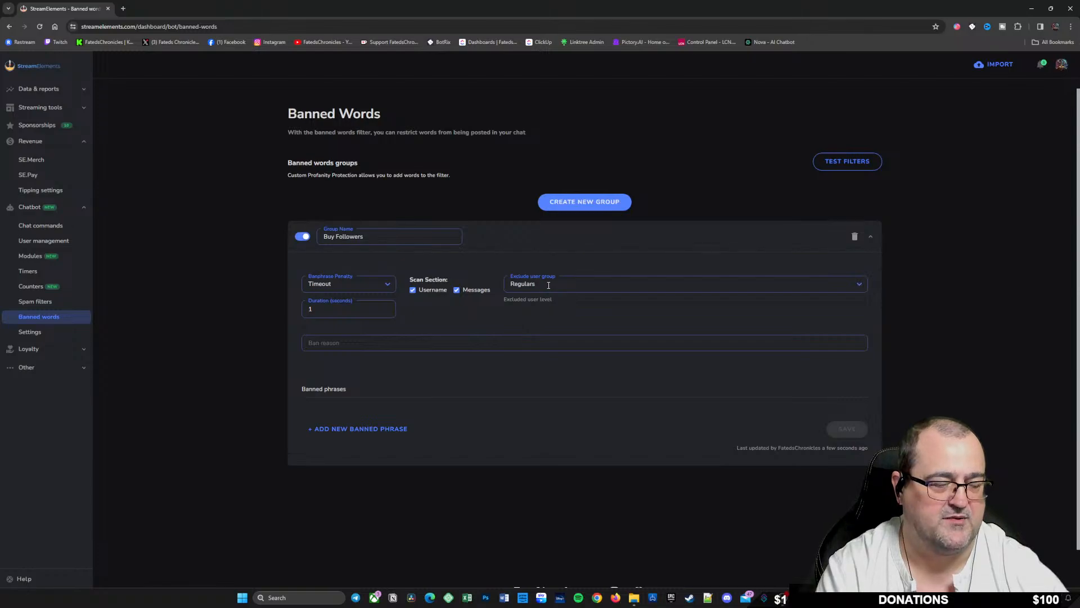
click(855, 285)
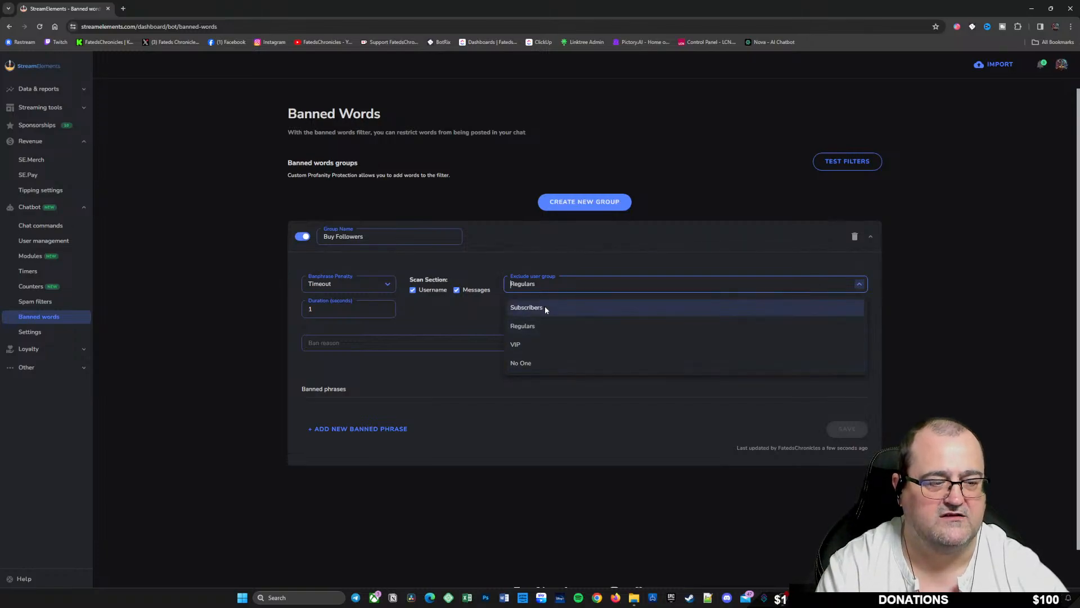
click(490, 273)
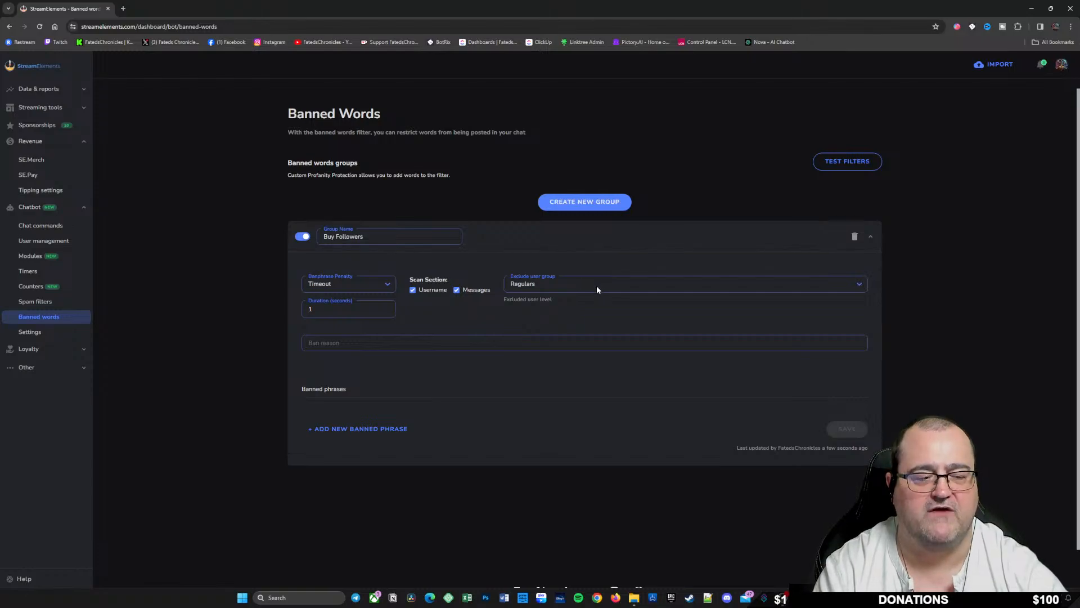
Step: Keep Regulars as the excluded user group for Buy Followers, then disable the group and collapse its settings
click(849, 283)
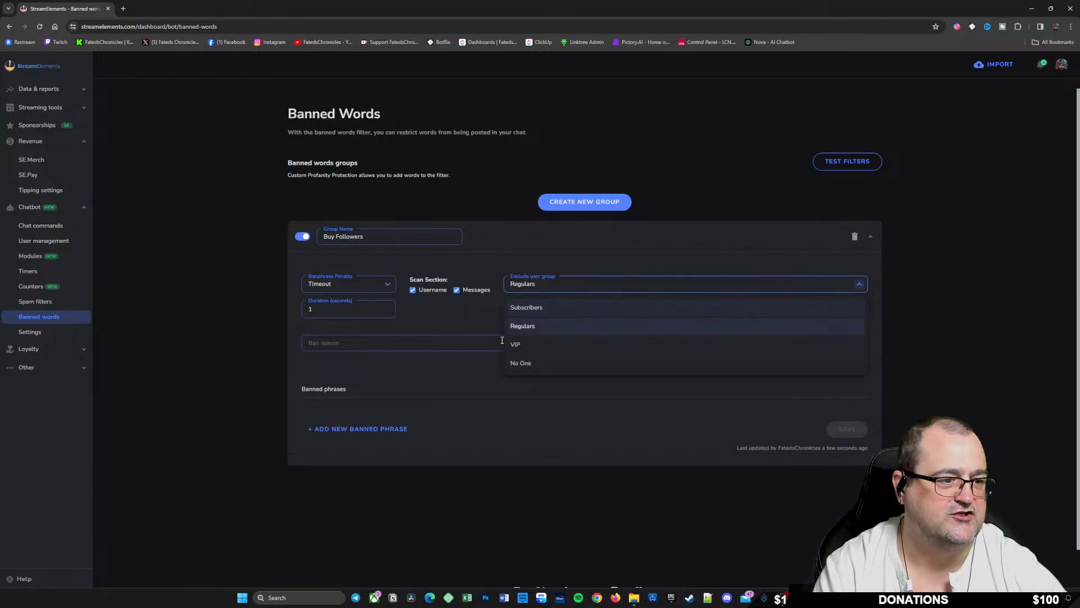
click(538, 324)
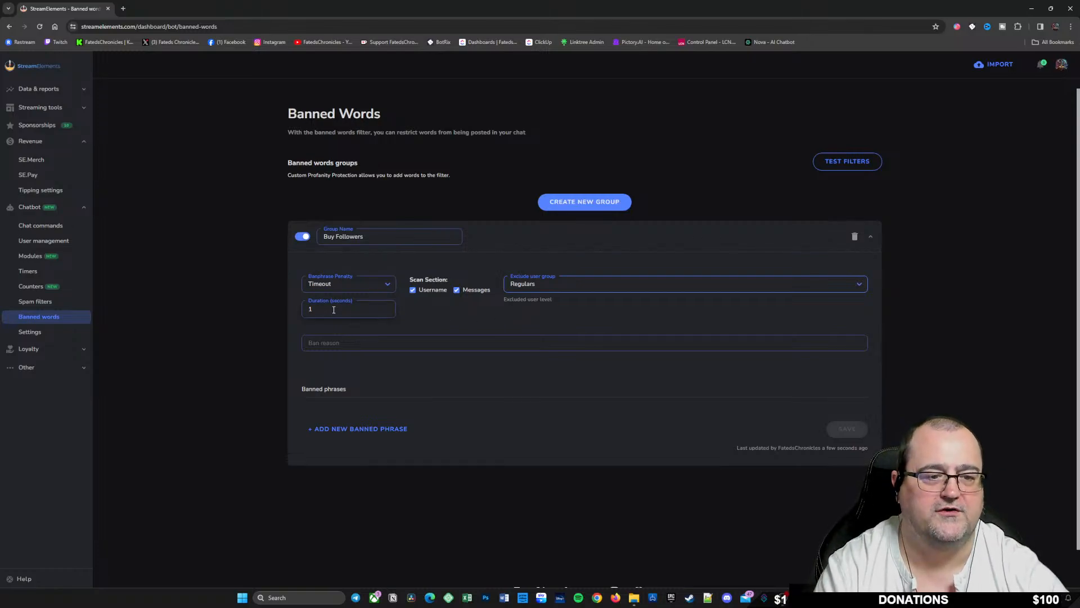
click(338, 343)
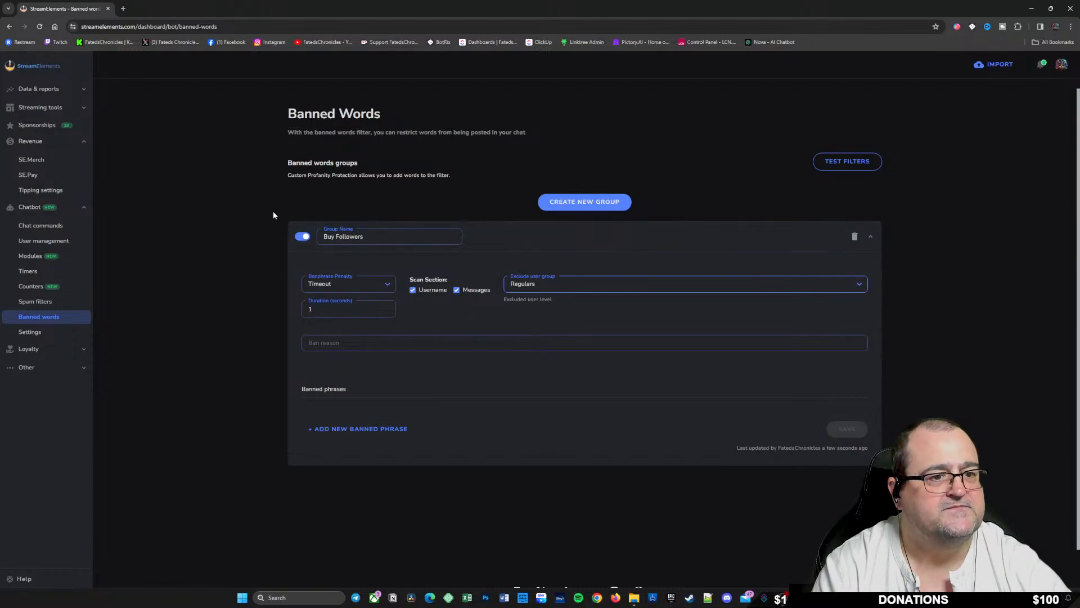
click(302, 235)
click(791, 235)
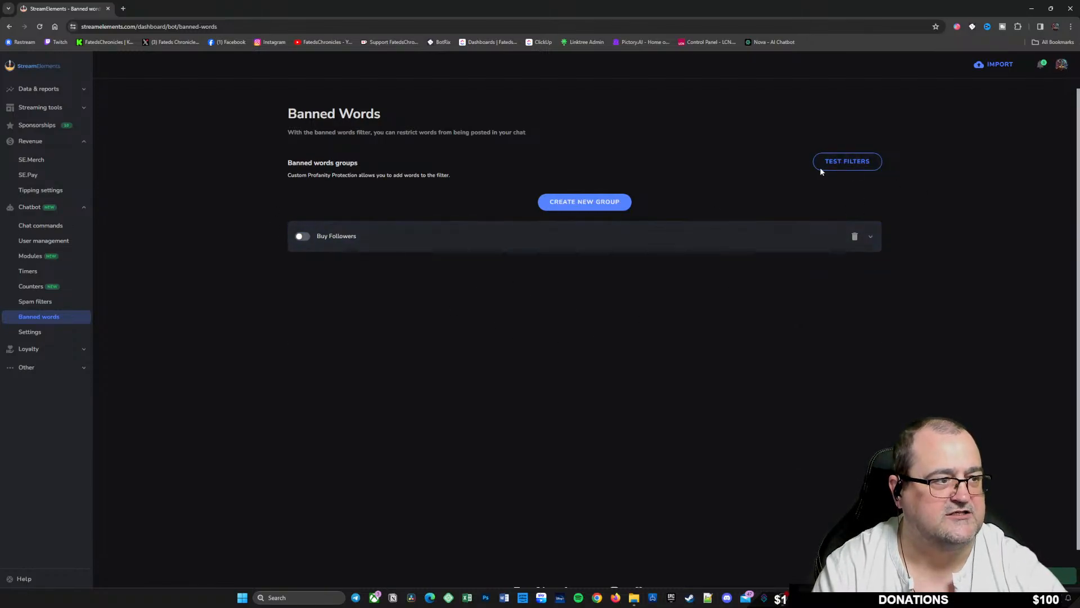
Step: Open the banned words filter test form and create a new banned words group with its settings expanded
click(850, 163)
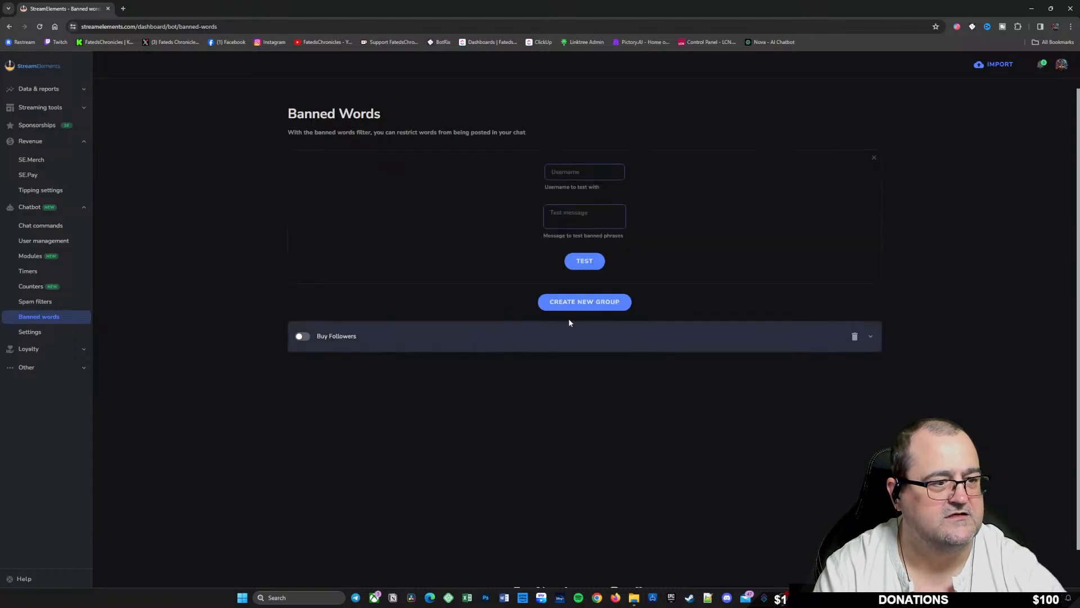
click(588, 302)
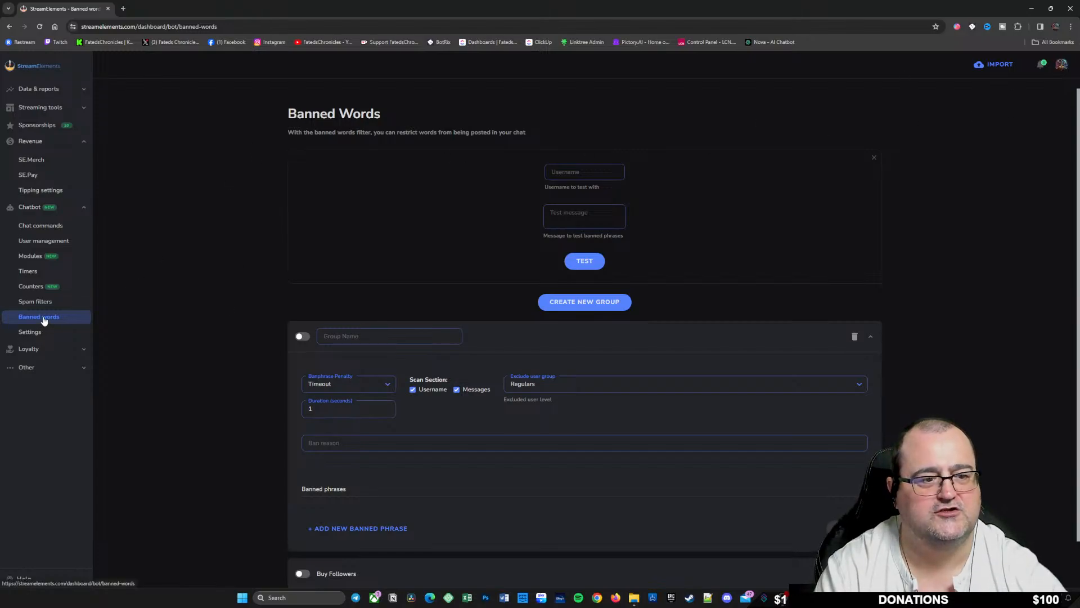
double_click(549, 339)
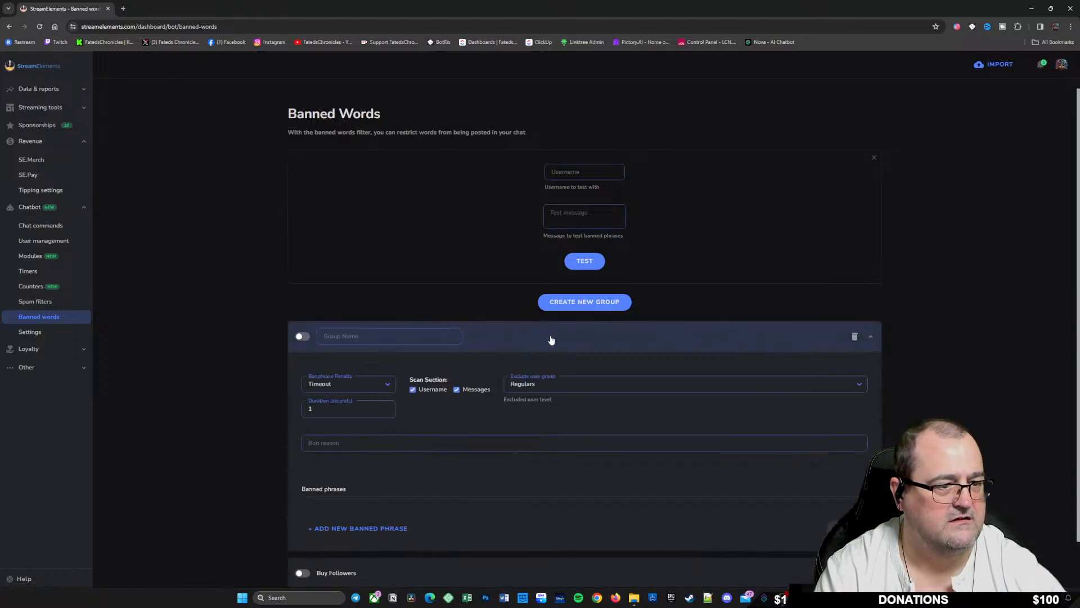
click(550, 340)
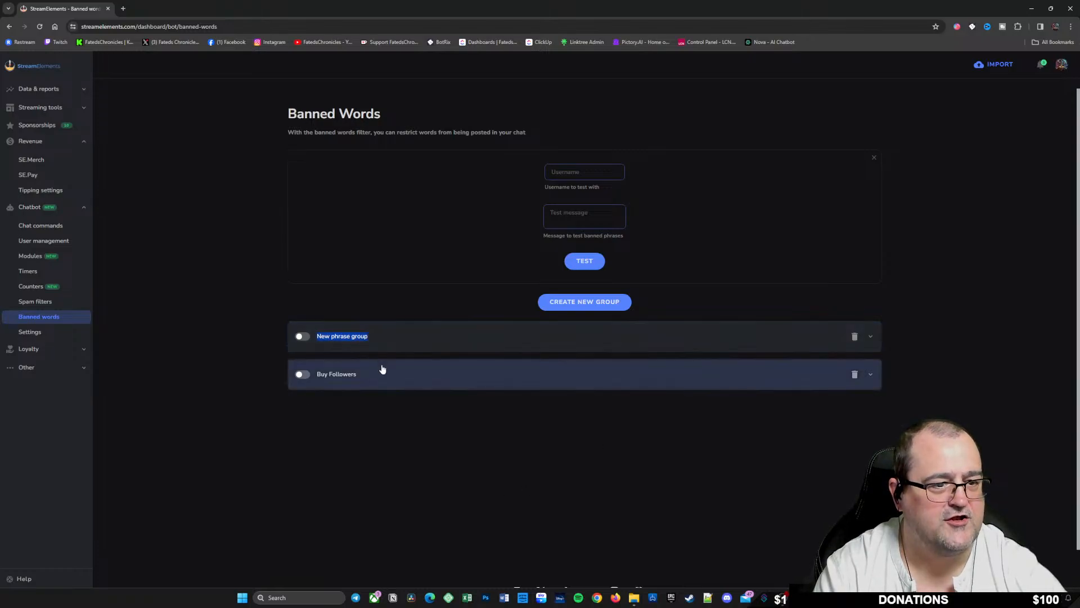
click(394, 342)
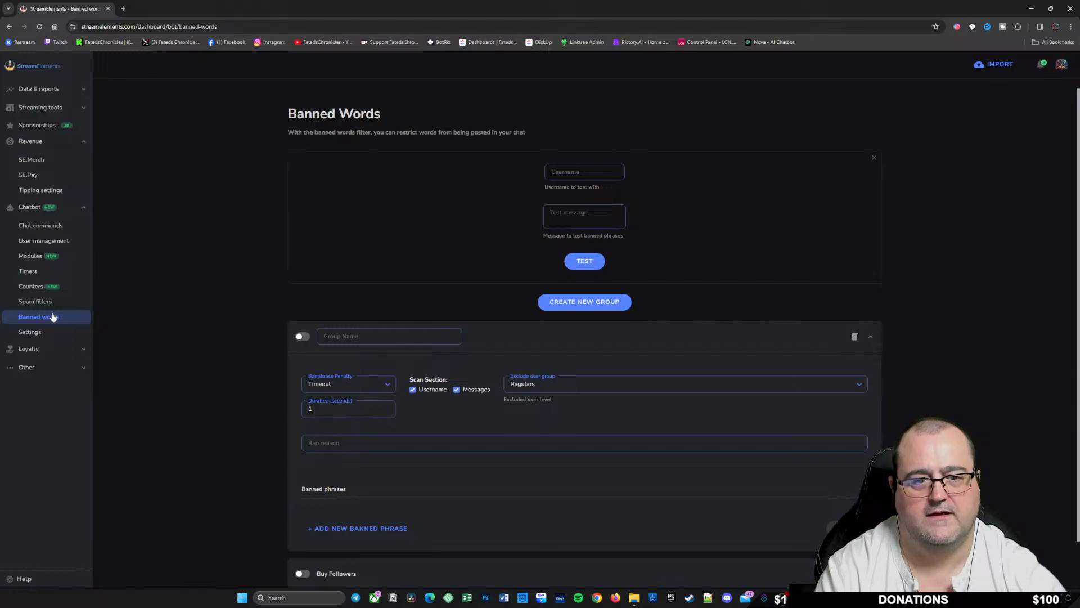
Step: Open the chatbot's Spam filters page, expand the Caps protection settings and turn Caps protection on
click(31, 301)
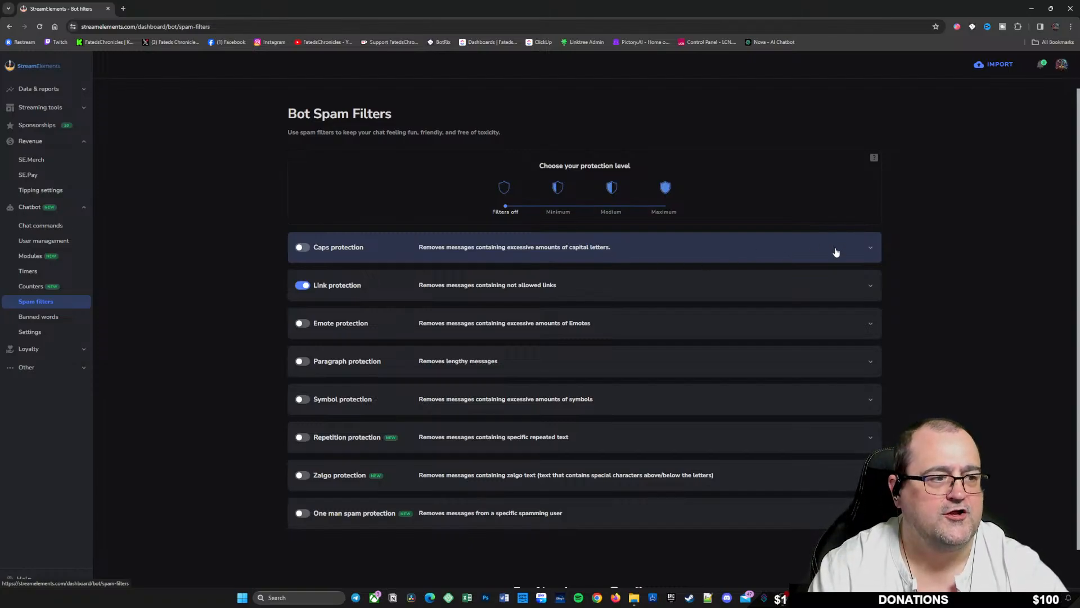
click(772, 254)
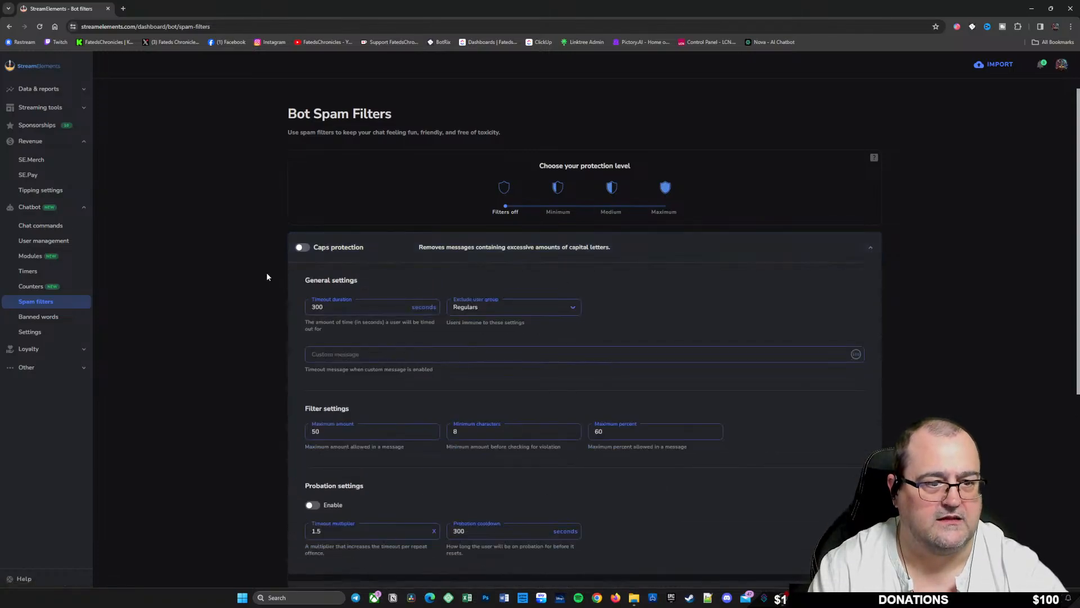
click(303, 249)
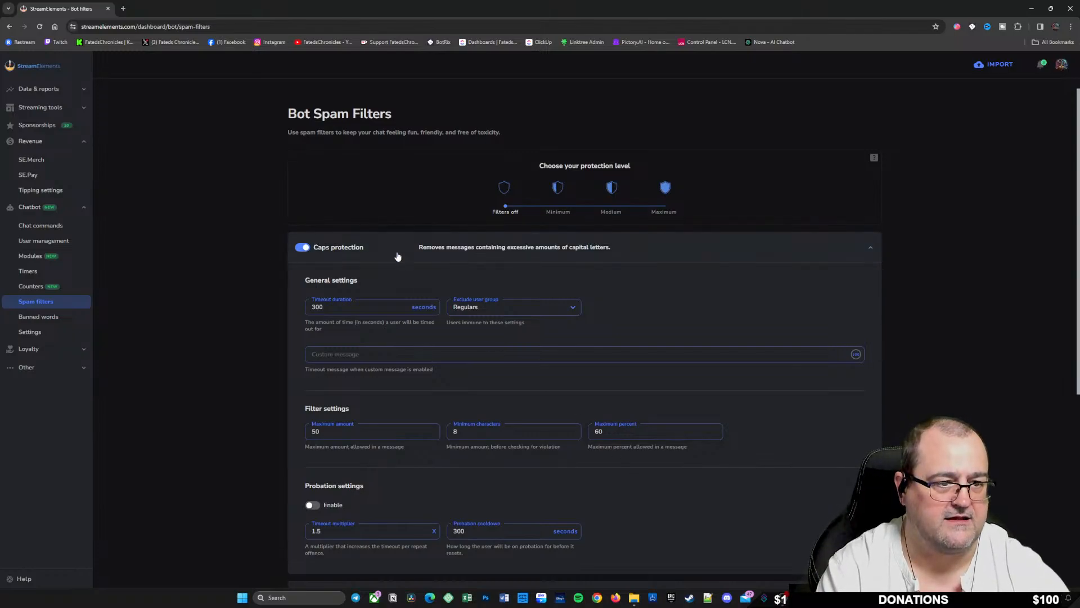
Step: Enable probation for Caps protection, turn the Caps protection filter off and collapse its settings
scroll(695, 509, down, 2)
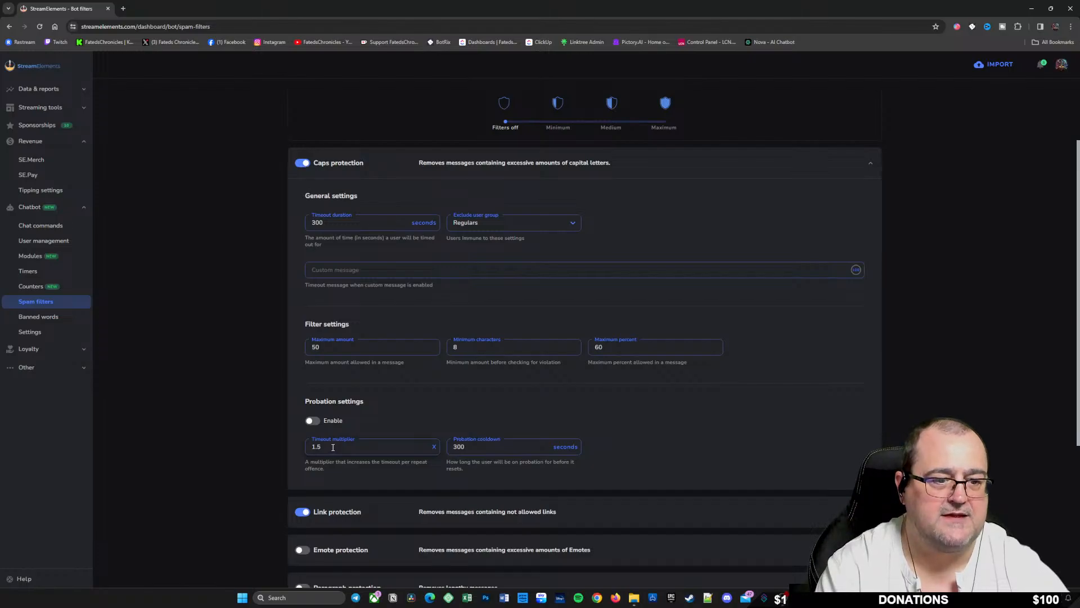
click(312, 420)
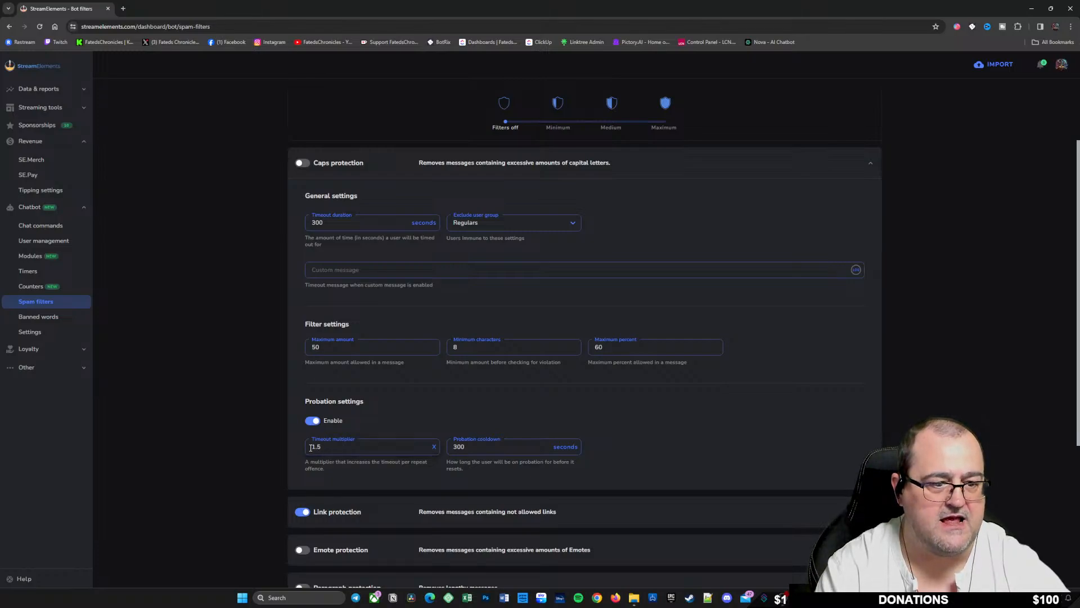
click(350, 447)
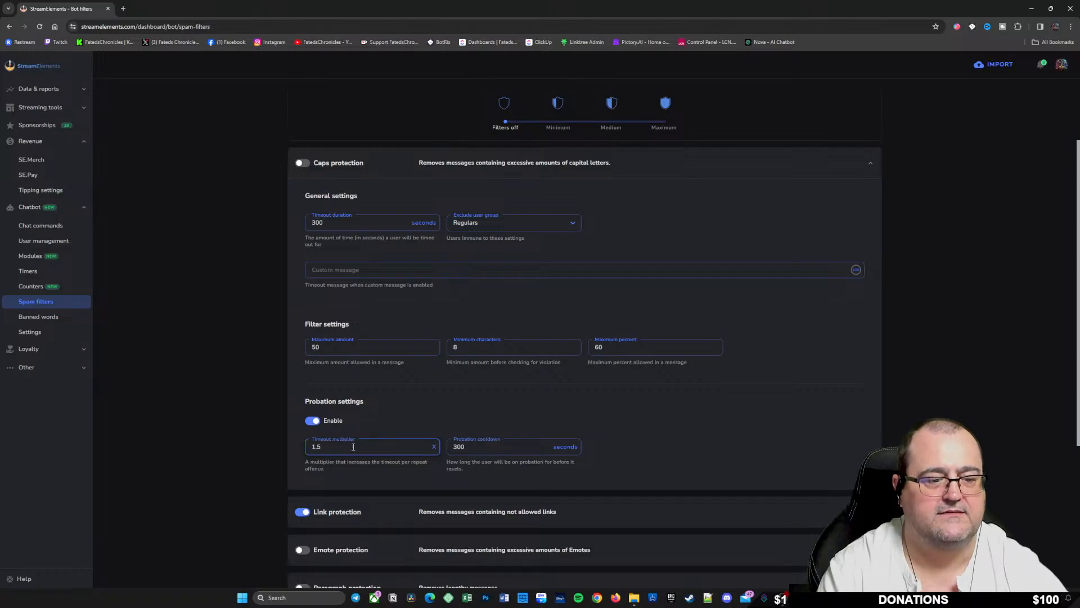
click(372, 162)
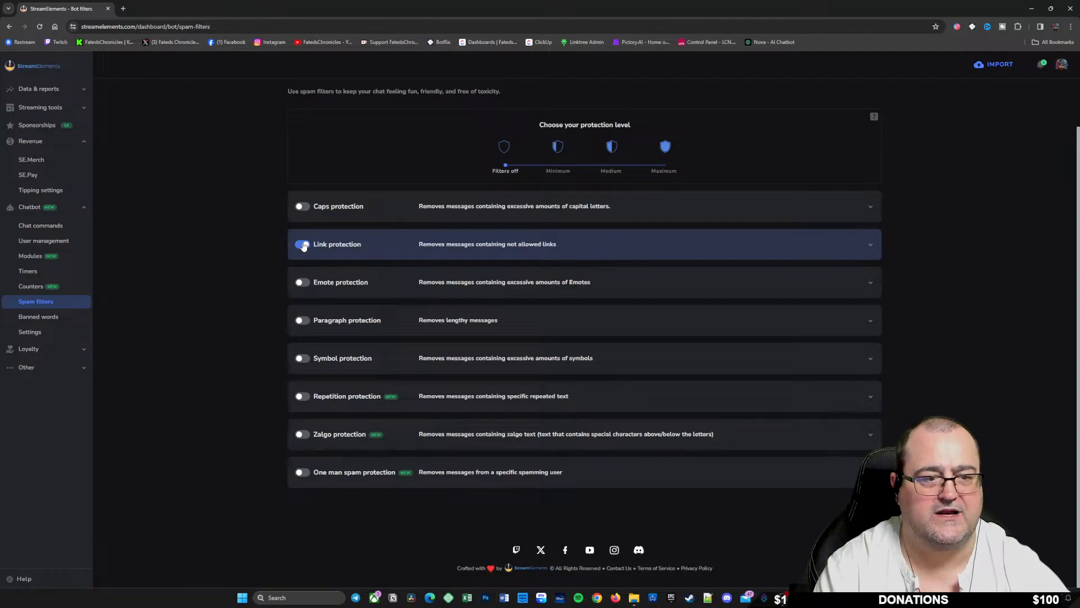
Step: Review the Link protection general, allowlist, blocklist and probation settings, then collapse them
click(596, 250)
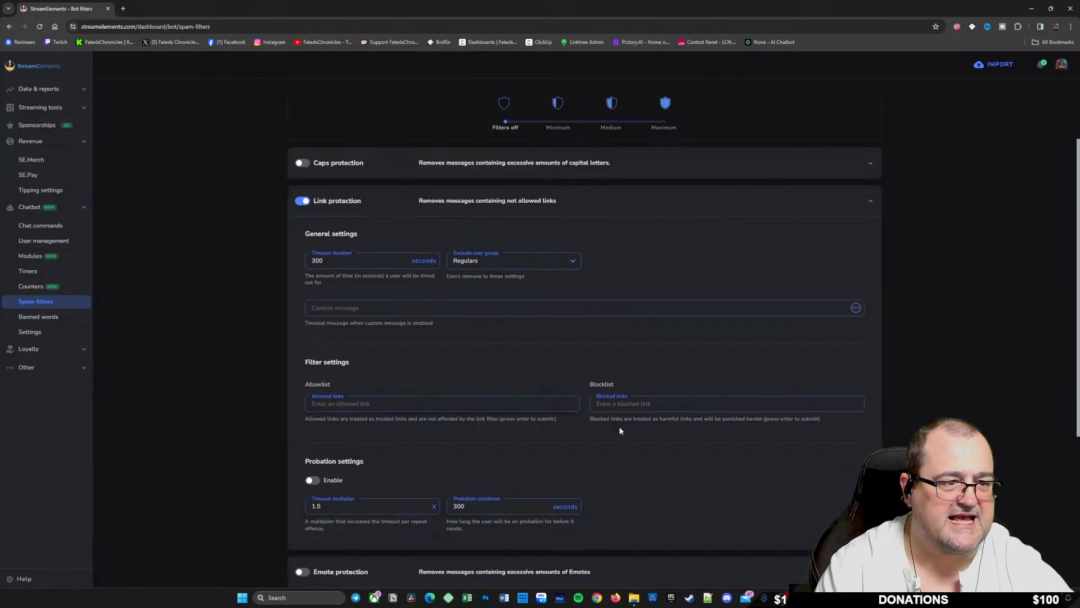
scroll(619, 427, down, 3)
scroll(409, 236, up, 5)
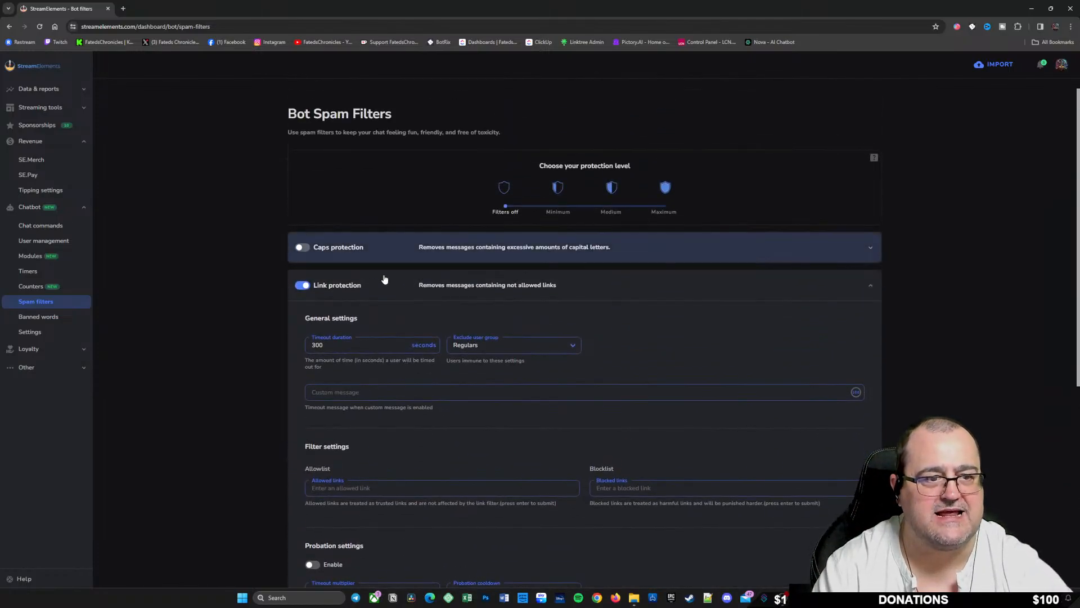
click(392, 284)
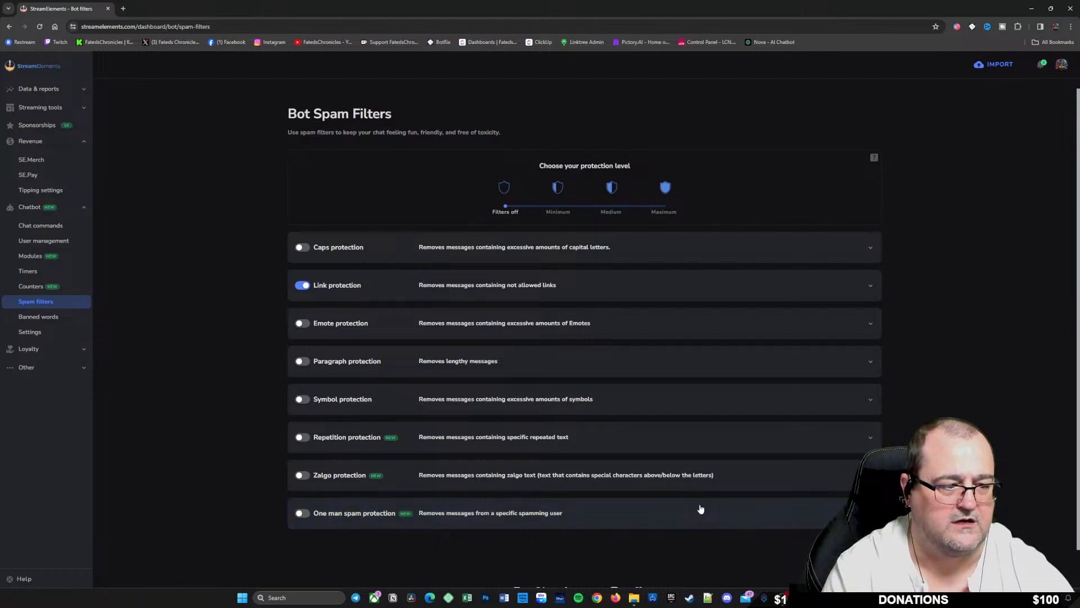
Step: Review the general and filter settings of One man spam protection, then collapse them
click(678, 516)
scroll(681, 492, down, 4)
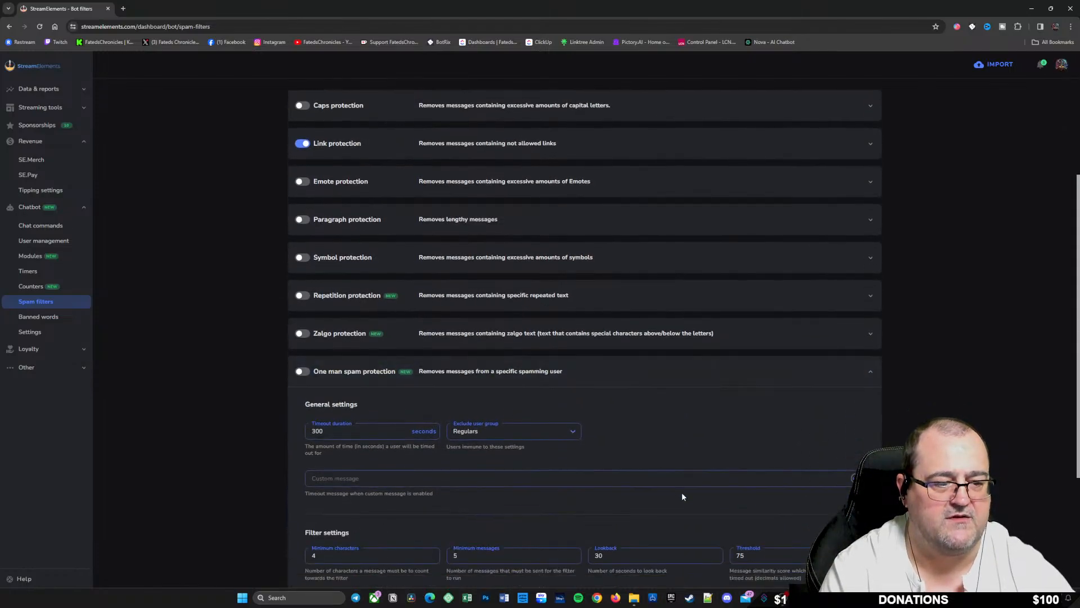
scroll(681, 494, up, 4)
click(661, 514)
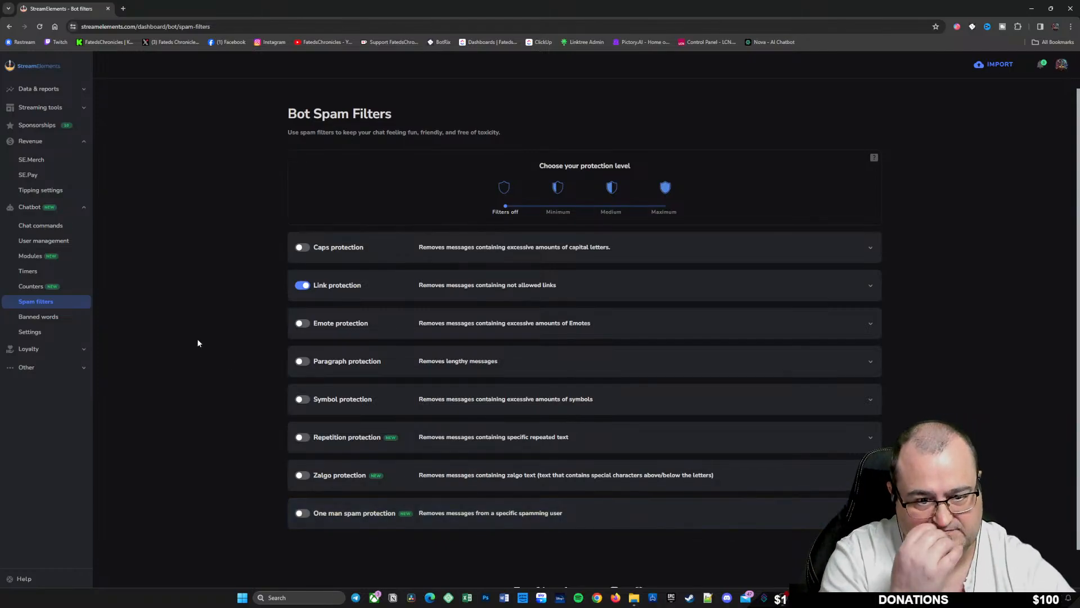
Step: Look through the chatbot's list of counters, then view its Timers page
click(38, 288)
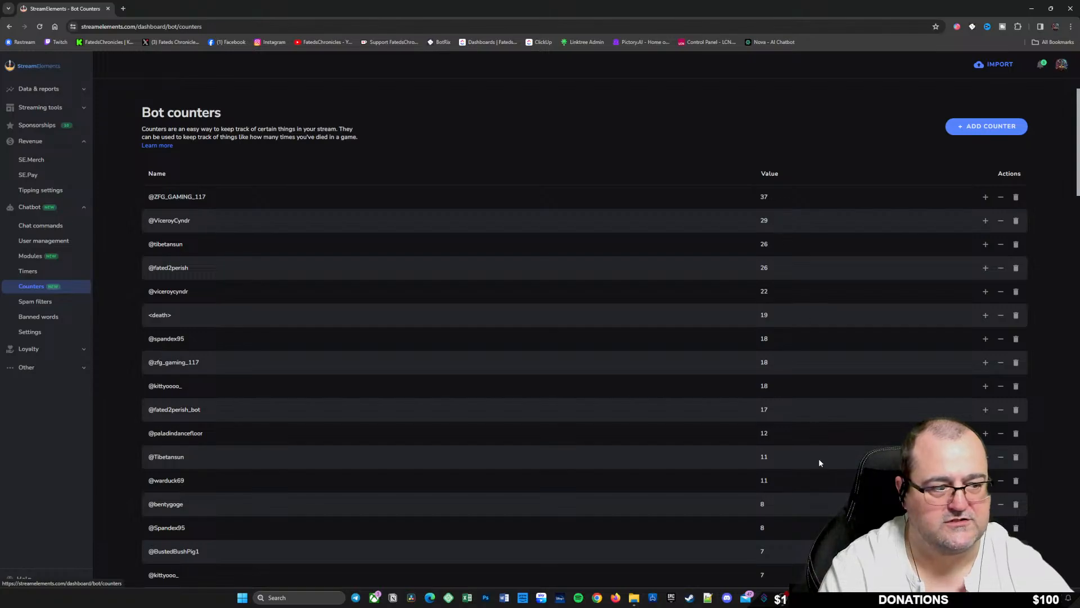
scroll(825, 459, down, 1)
scroll(824, 458, down, 5)
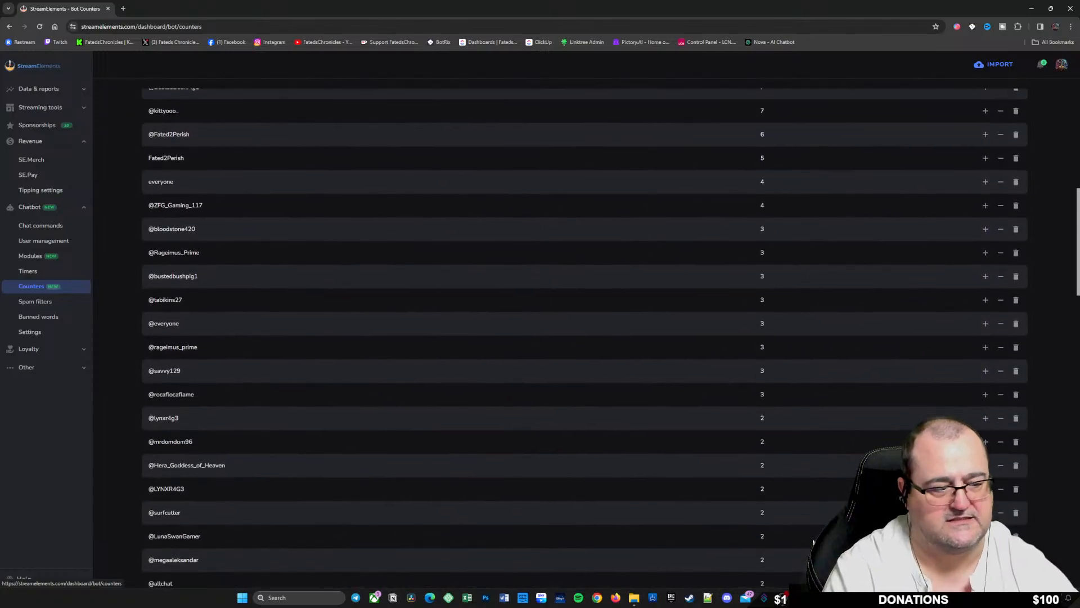
scroll(778, 529, up, 3)
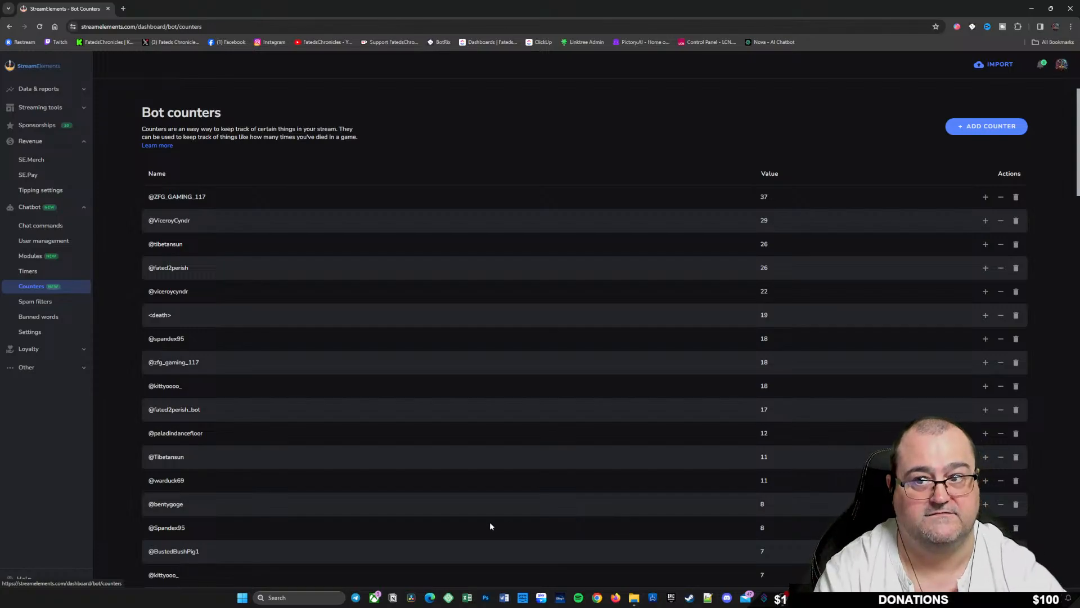
click(28, 272)
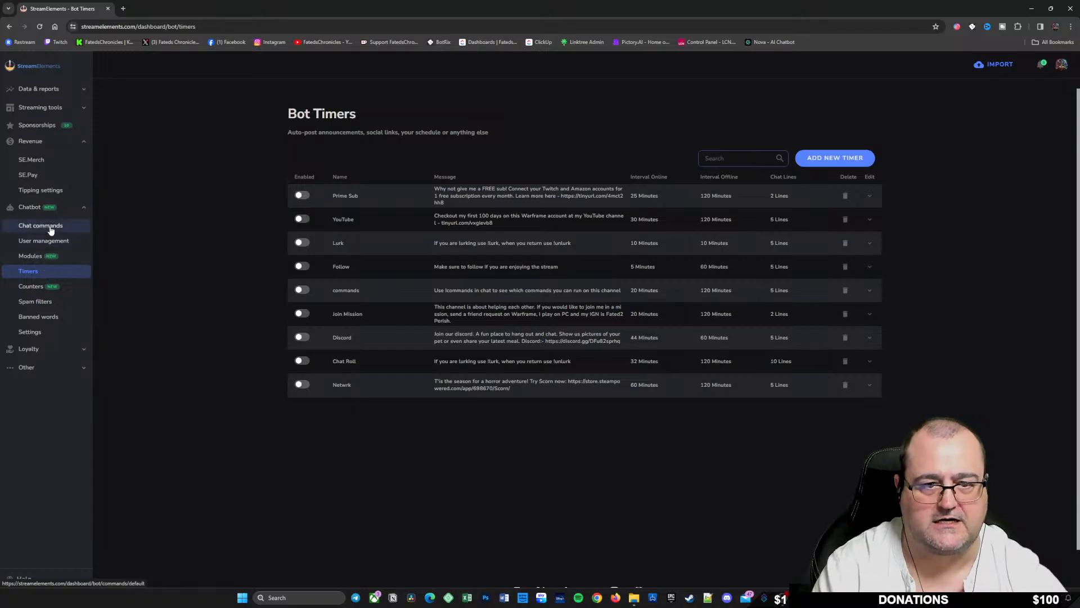
Step: Open the chatbot's Modules page and look through all available chat games and tools
click(39, 259)
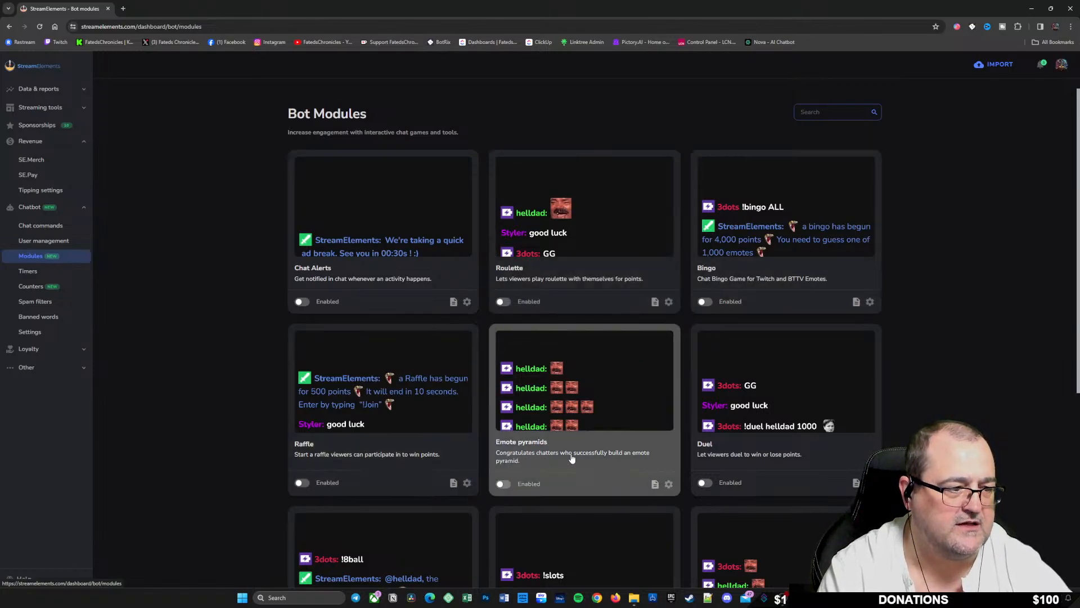
scroll(863, 350, down, 3)
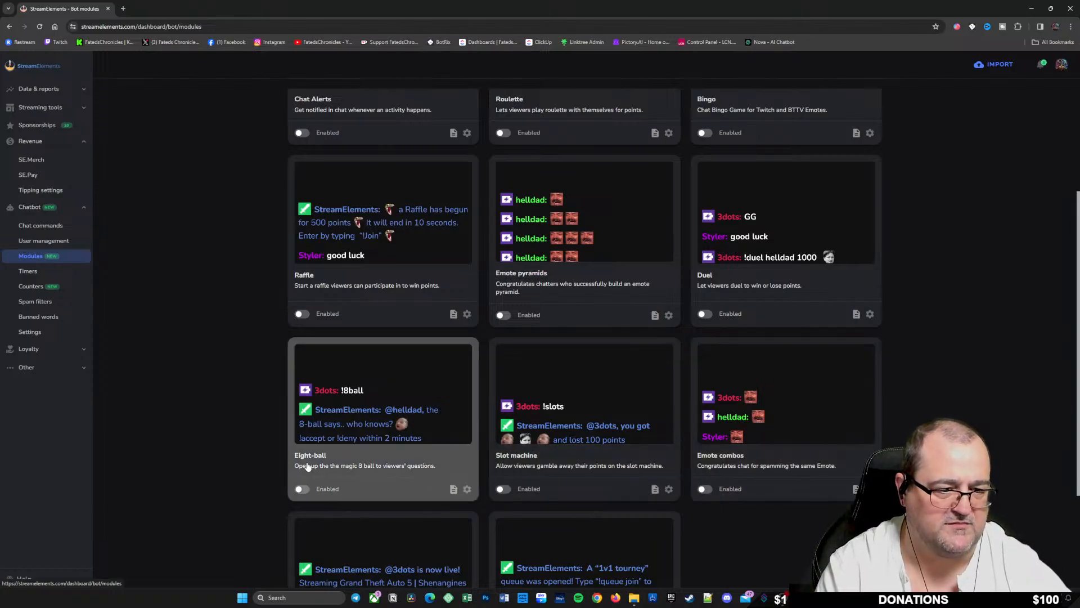
scroll(307, 466, down, 3)
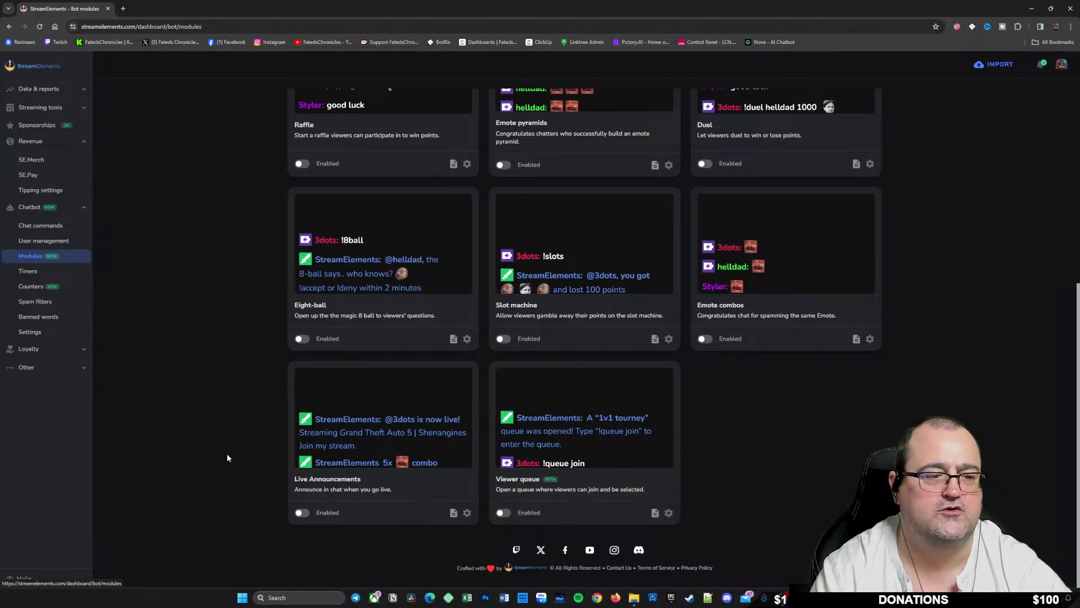
scroll(225, 470, up, 6)
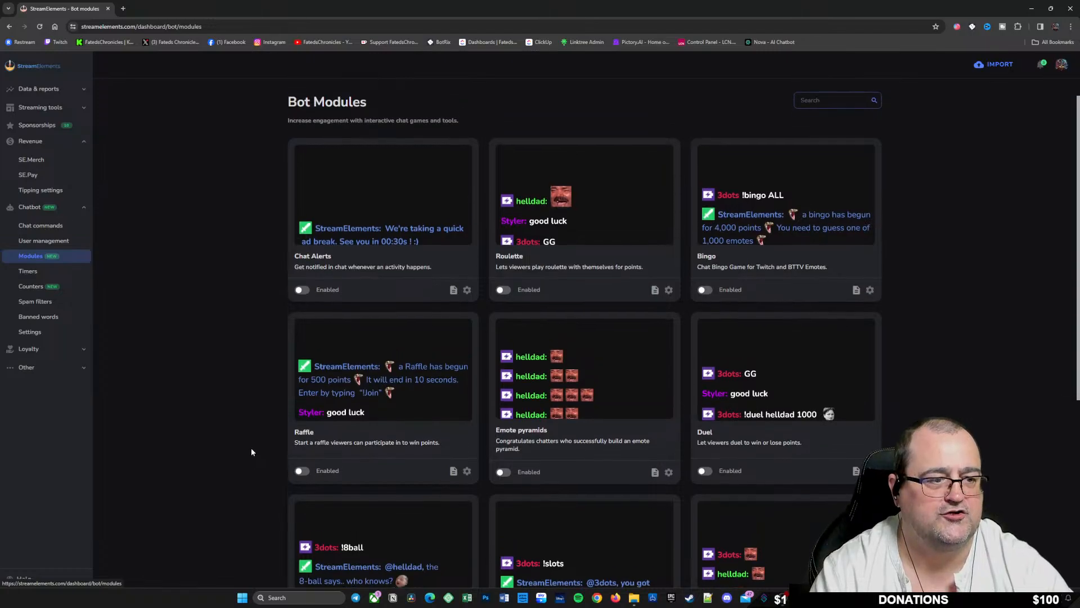
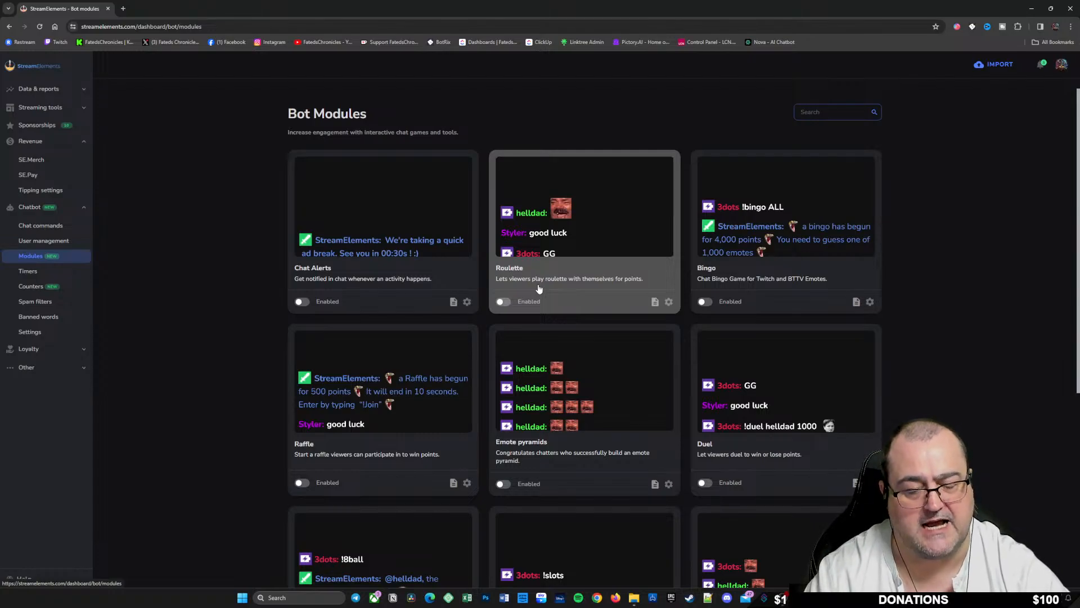
Step: Open the chatbot's User management page and look through the bot users and their permission levels
click(44, 242)
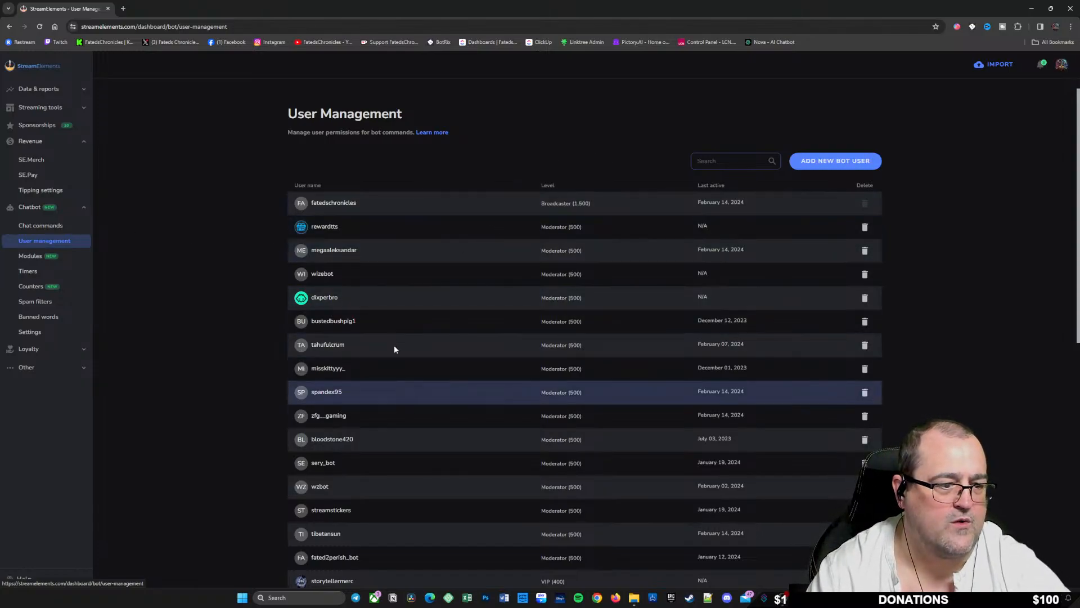
scroll(438, 458, down, 2)
scroll(409, 225, up, 2)
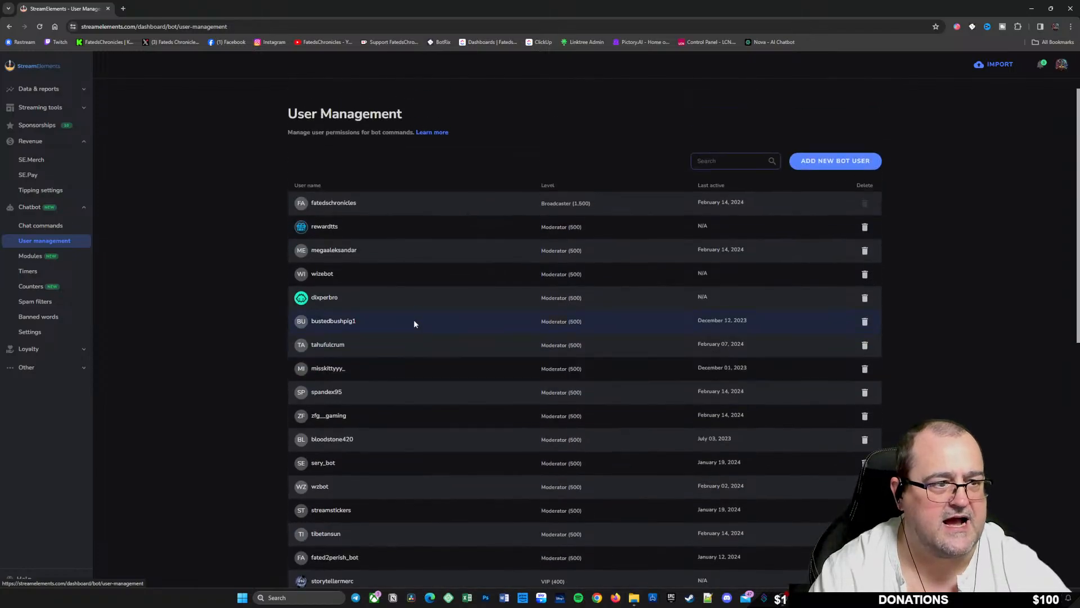
scroll(425, 363, down, 2)
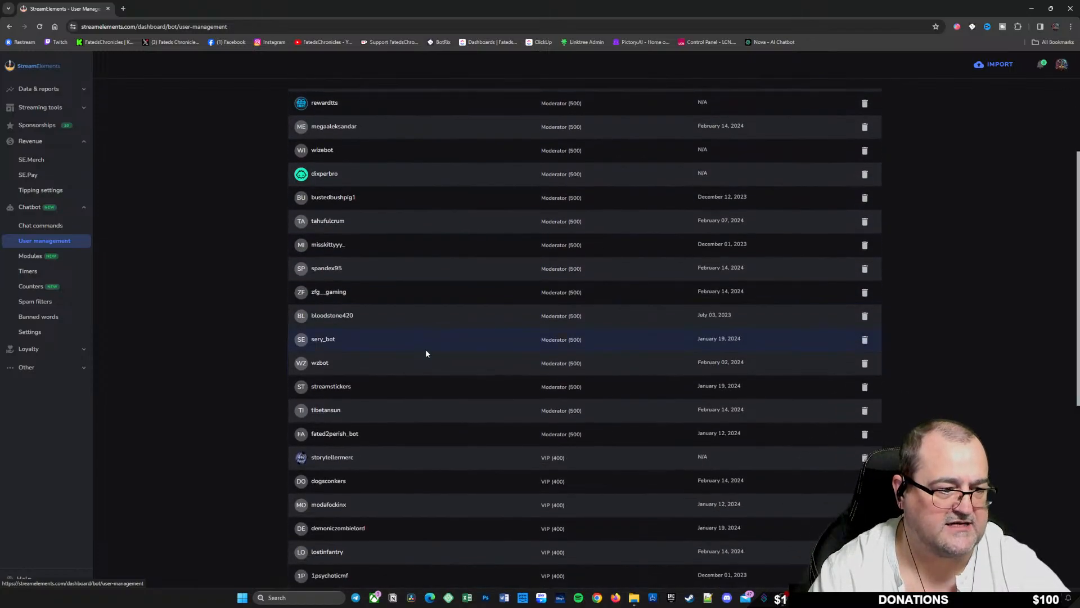
scroll(428, 360, down, 1)
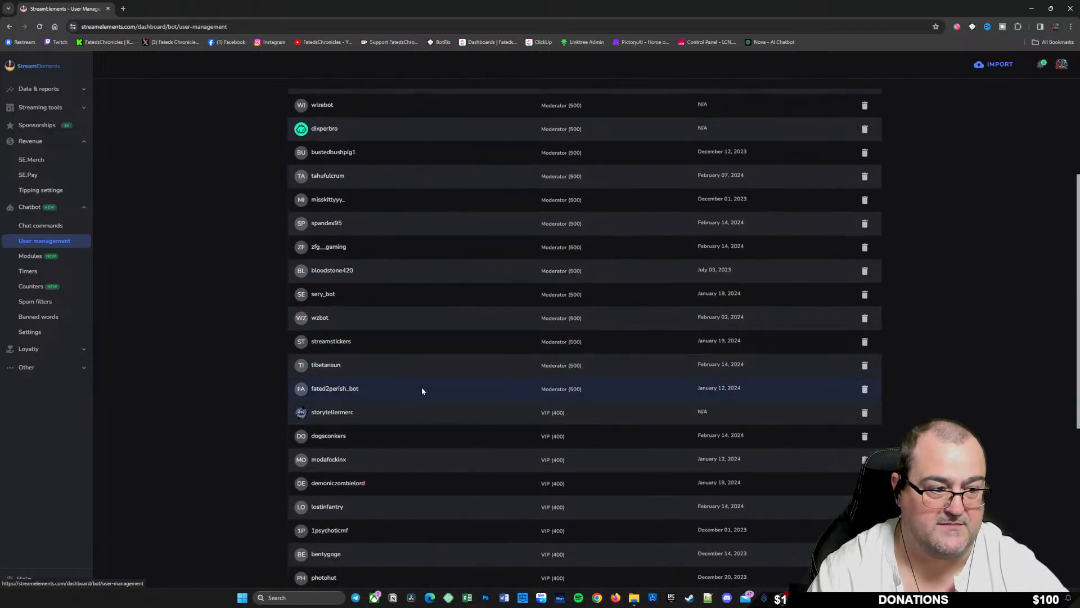
scroll(411, 414, down, 4)
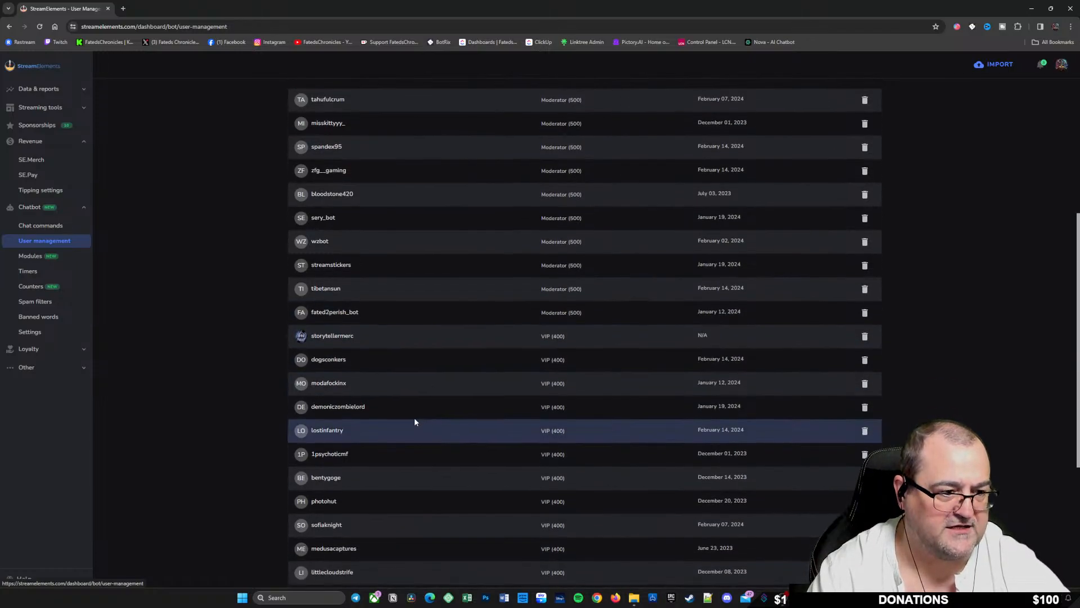
Step: Open the chatbot's Timers page and examine the Prime Sub timer's settings and response message
scroll(414, 426, down, 1)
scroll(416, 400, up, 8)
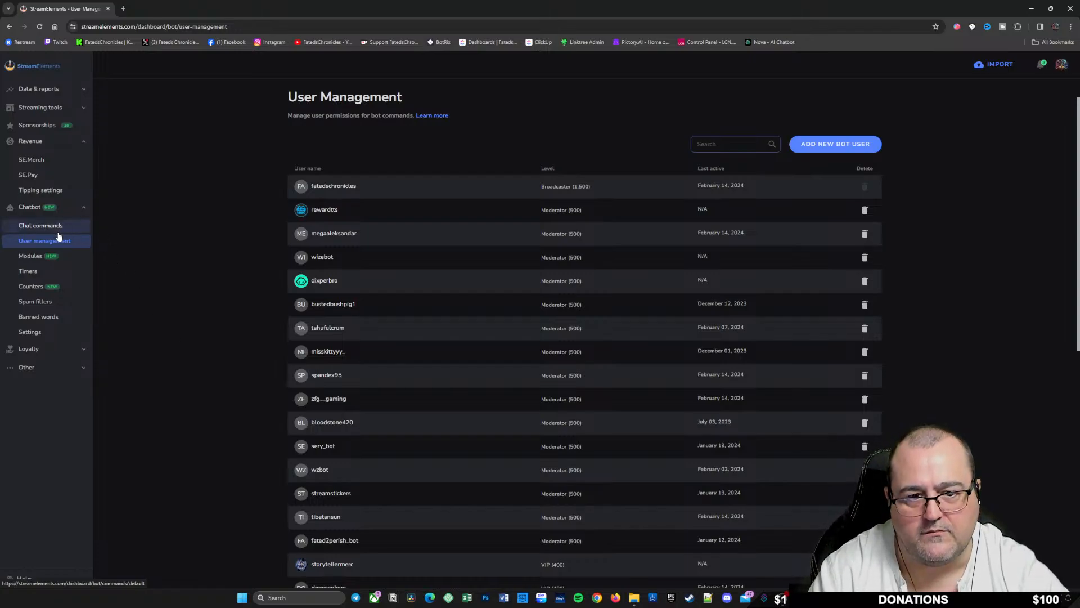
click(41, 273)
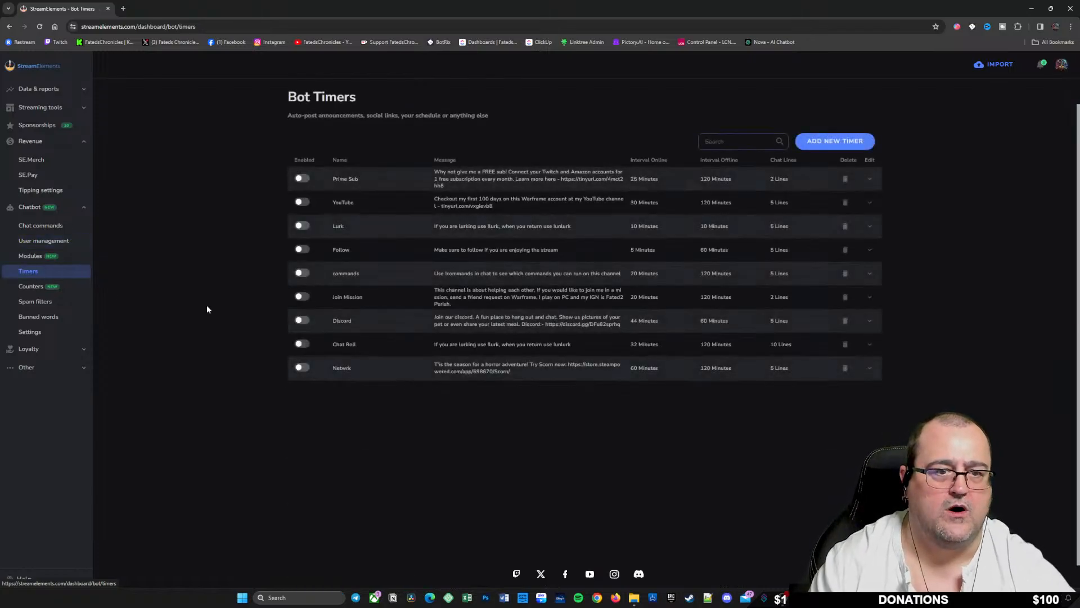
click(407, 184)
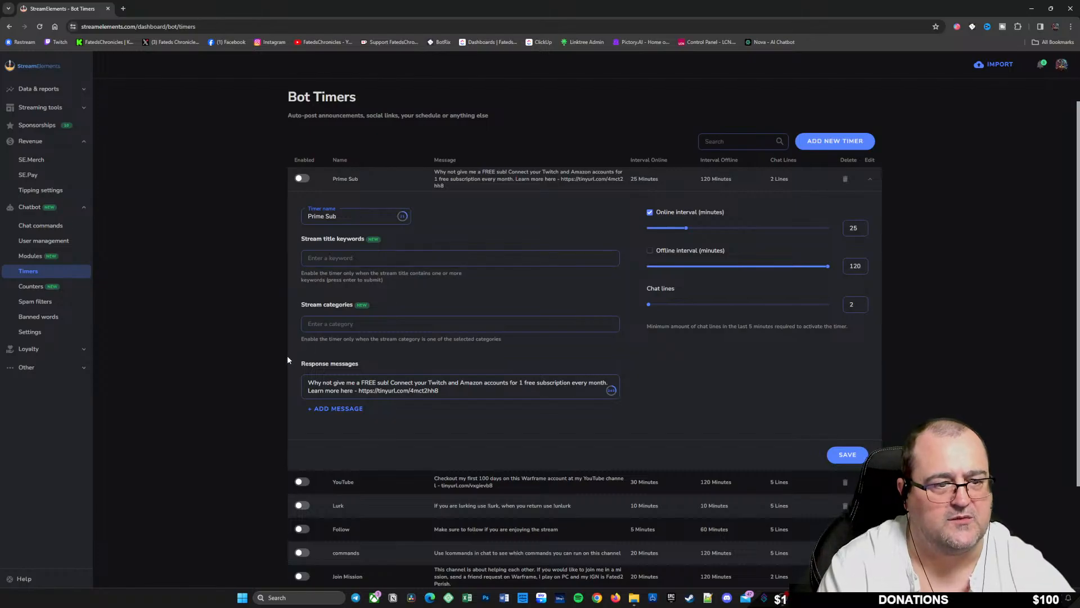
click(356, 389)
text(-)
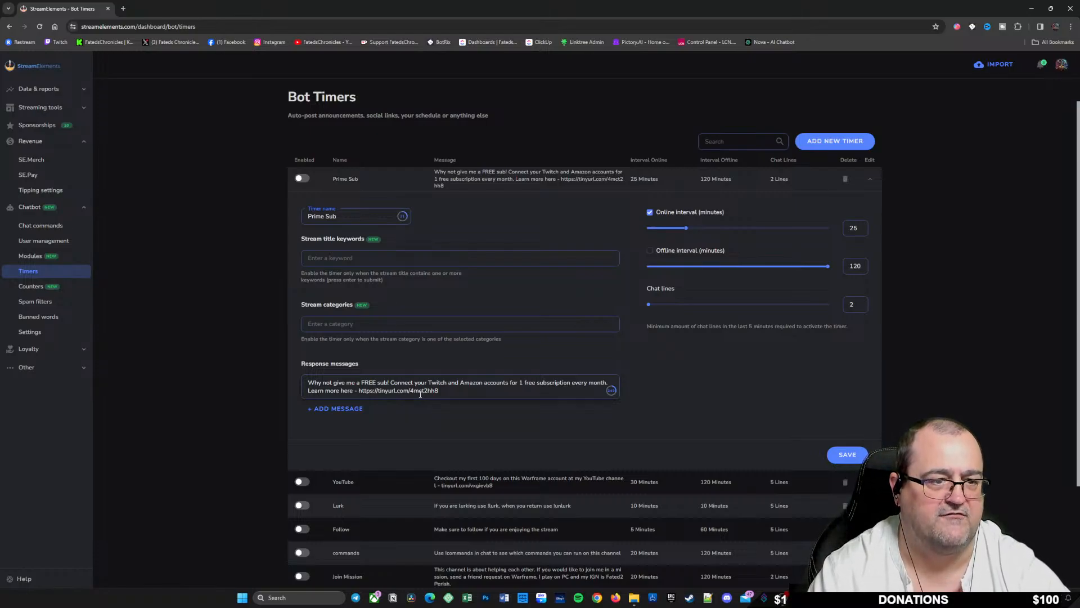
Step: Enable the Prime Sub timer, try several values on its chat lines slider, and set the chat lines to 5
click(301, 179)
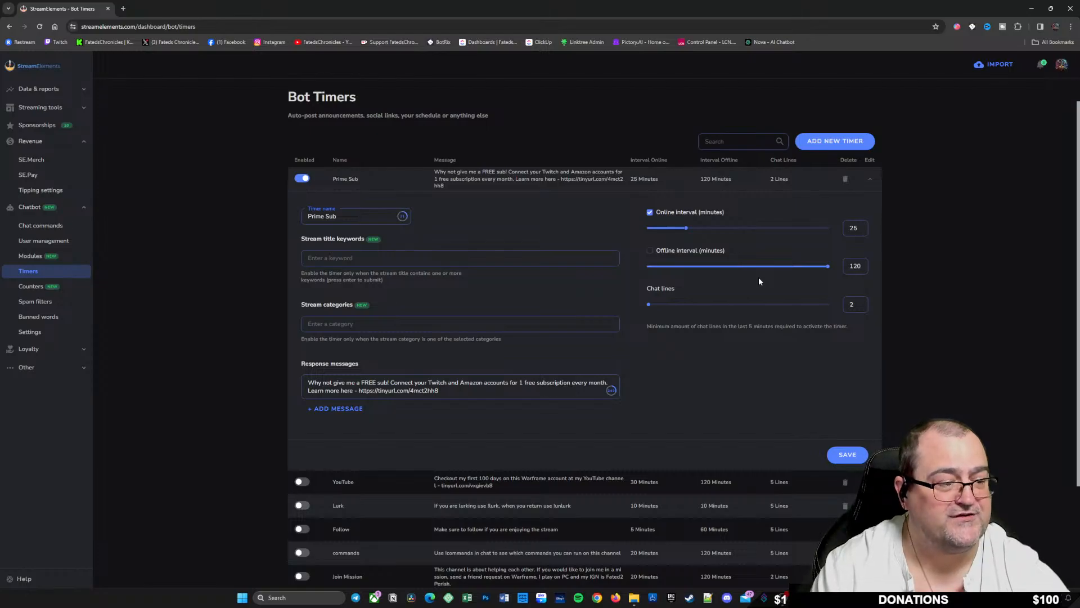
click(647, 304)
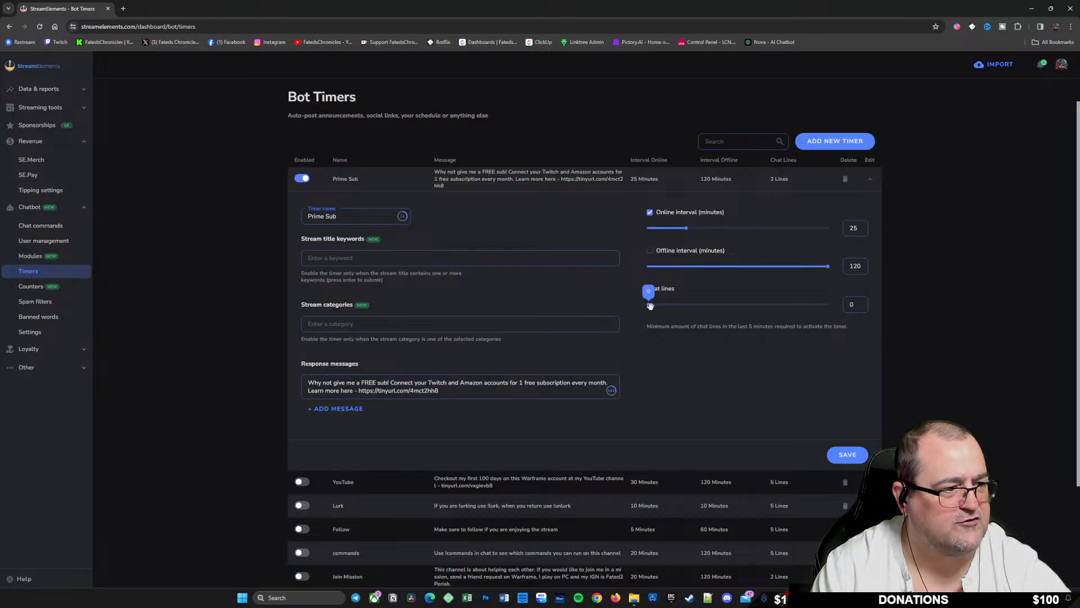
mouse_move(650, 304)
mouse_down()
mouse_move(806, 305)
mouse_move(654, 304)
mouse_up()
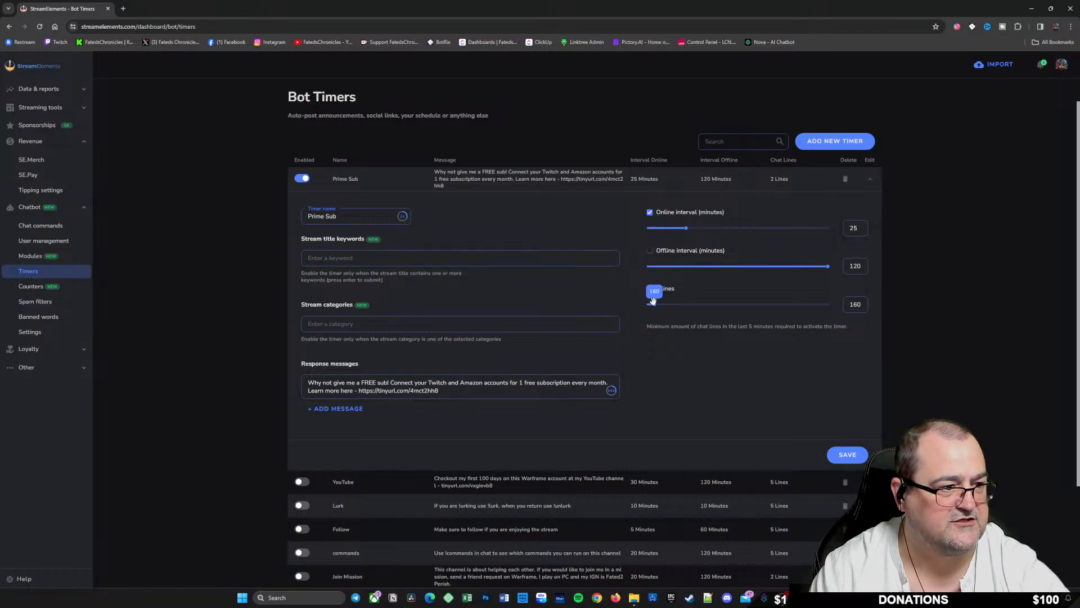
drag(653, 304, 648, 305)
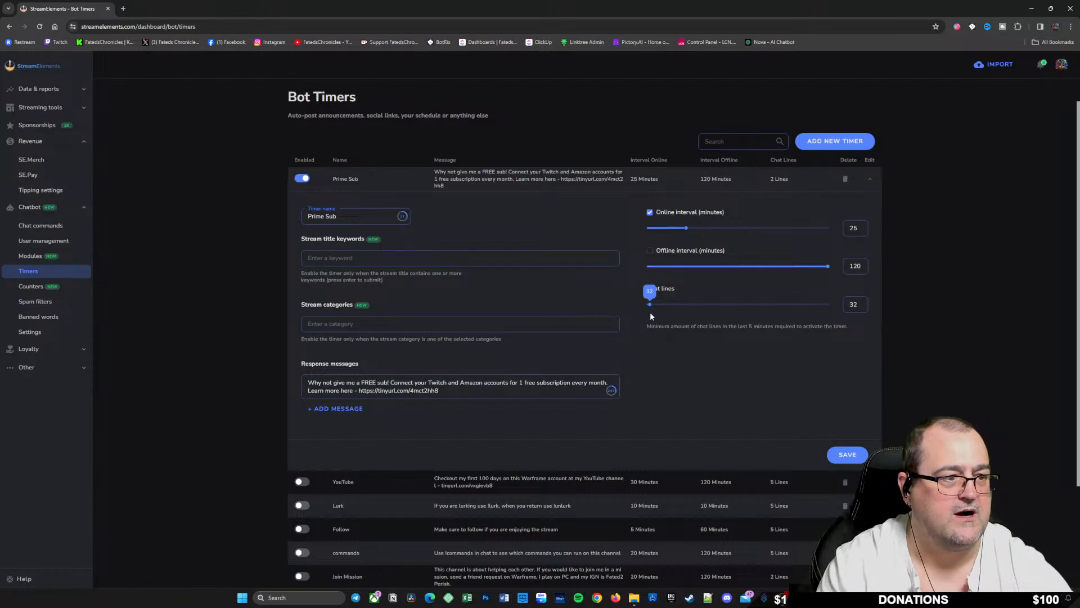
drag(649, 306, 643, 305)
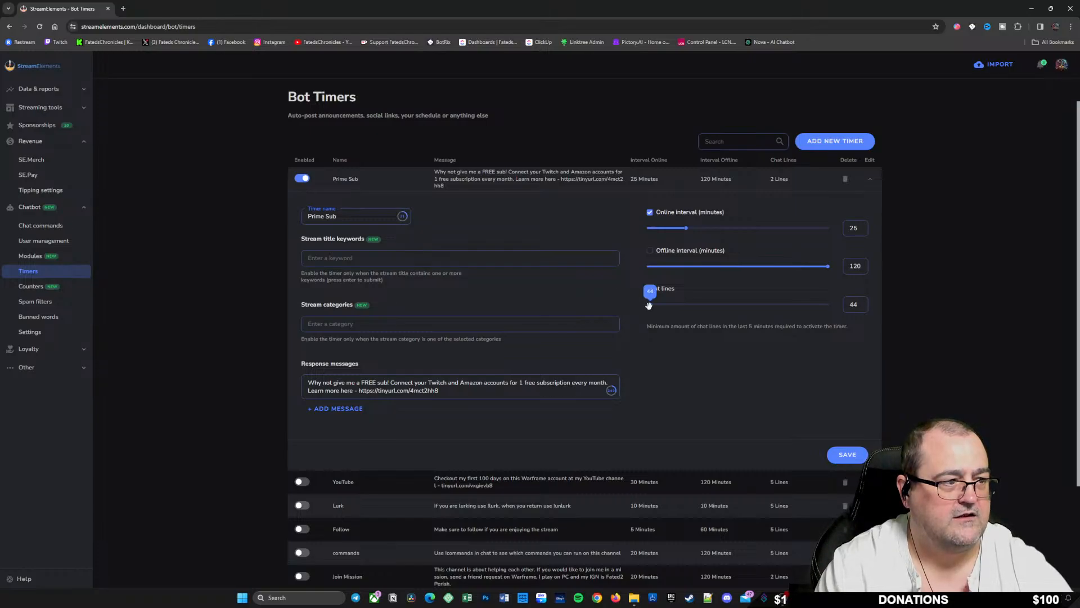
double_click(856, 304)
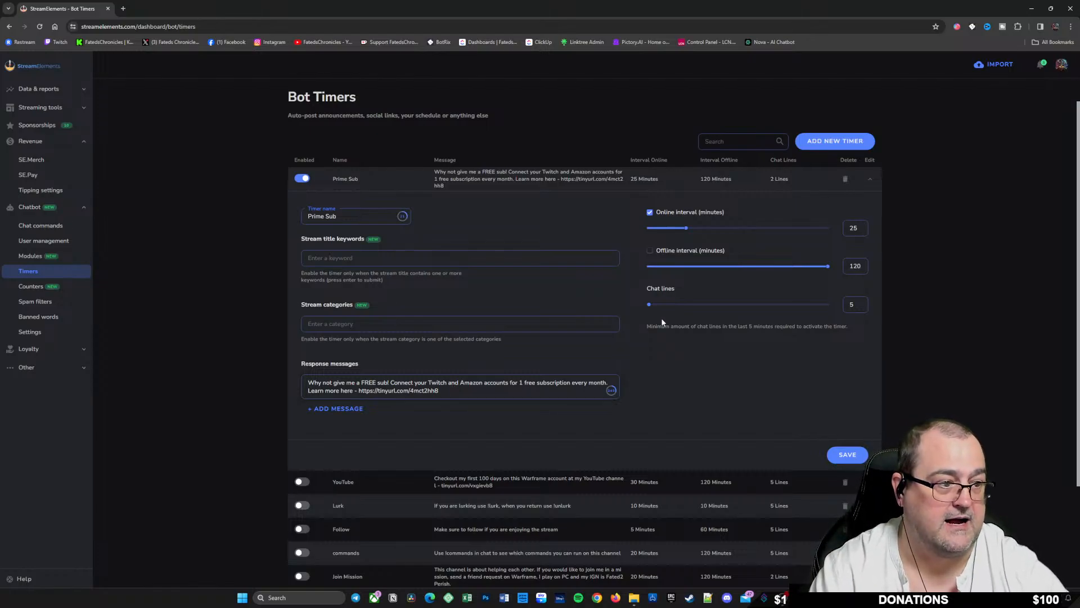
Step: Set the Prime Sub timer's online interval to 15 minutes and chat lines to 25, and collapse it without saving
drag(649, 303, 653, 304)
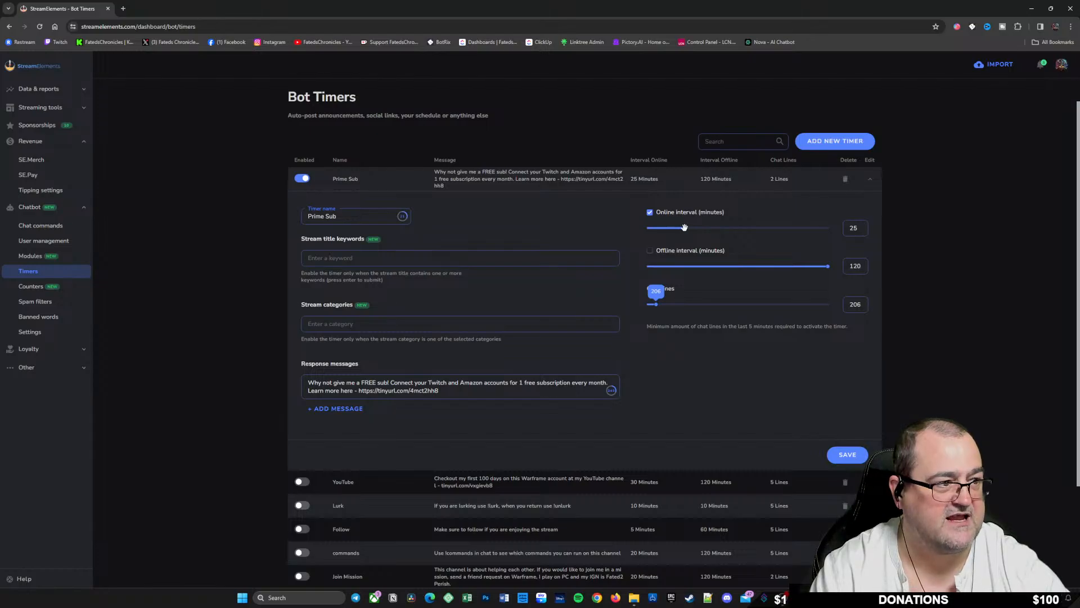
drag(686, 227, 671, 228)
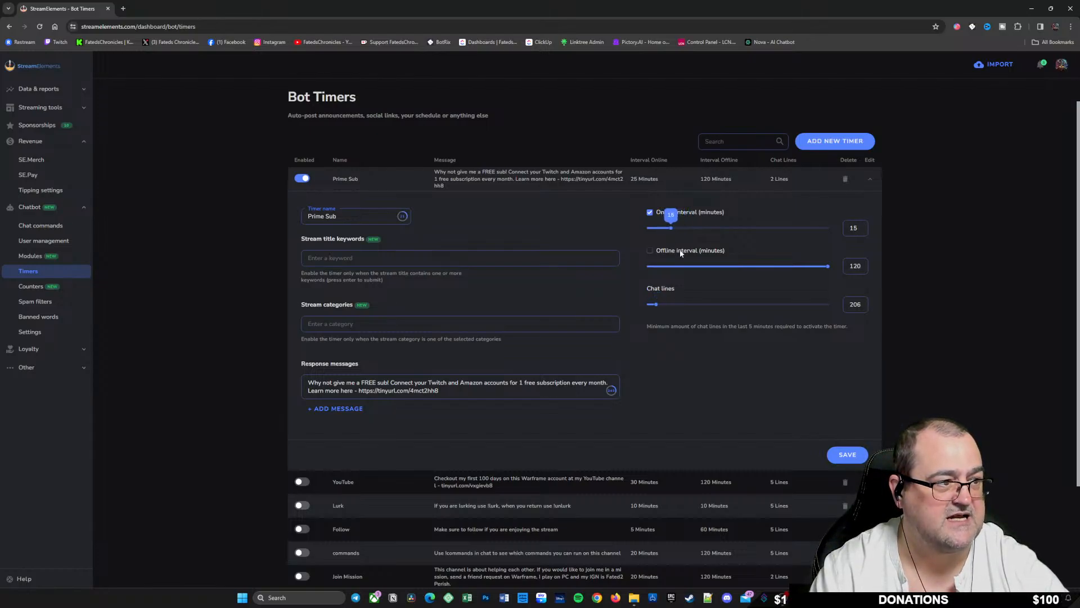
drag(656, 304, 655, 304)
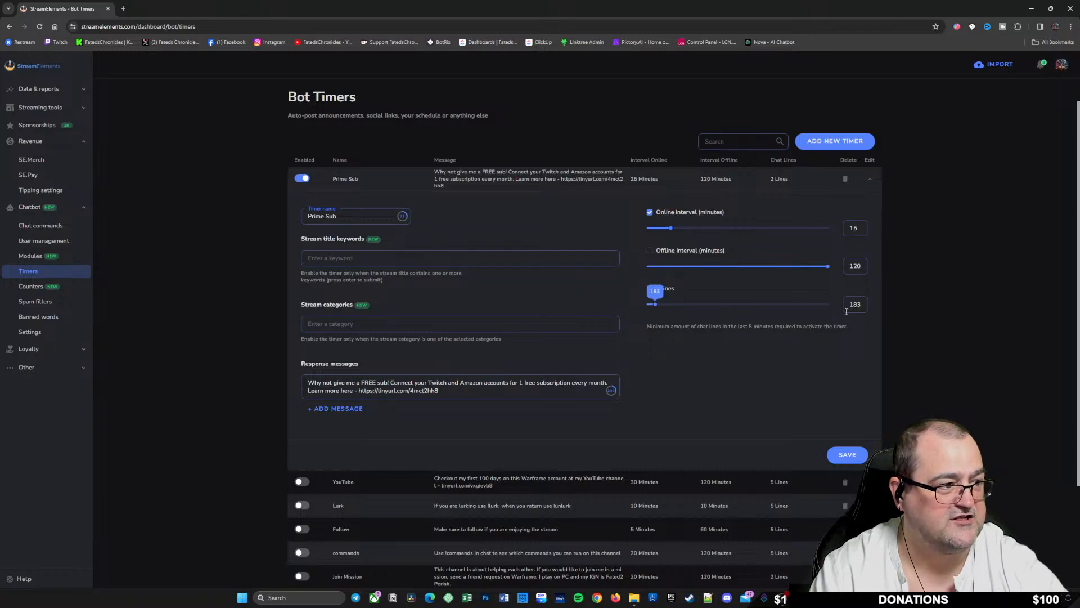
double_click(855, 304)
text(50)
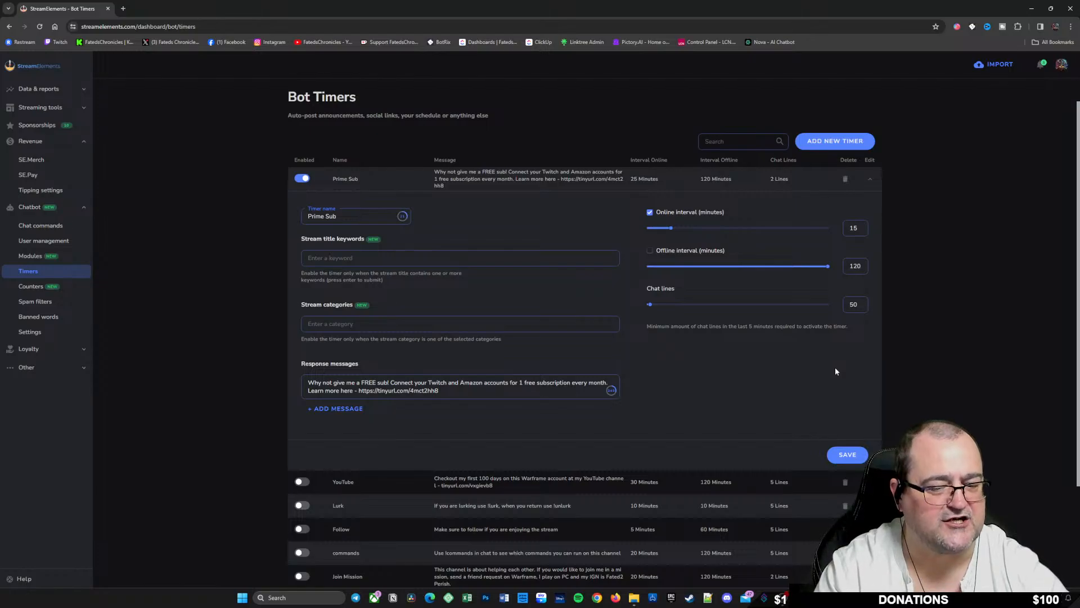
double_click(859, 303)
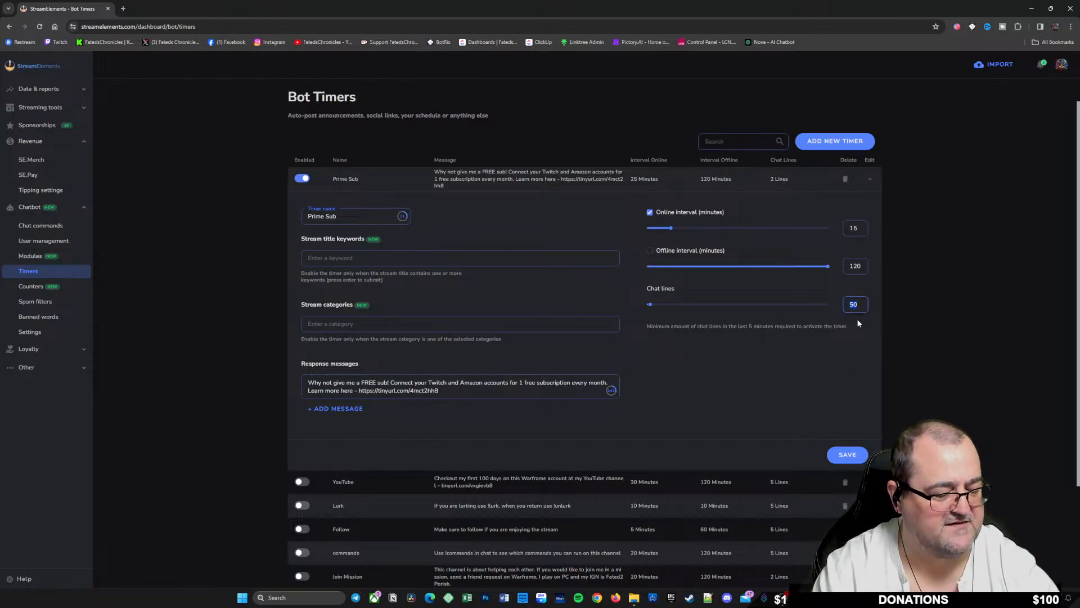
text(25)
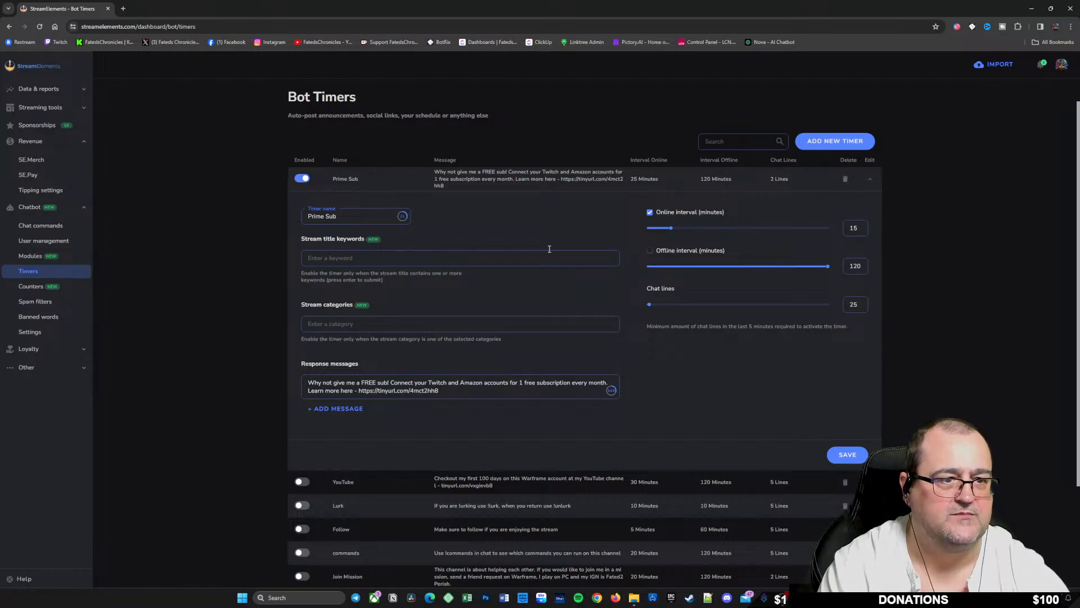
click(403, 179)
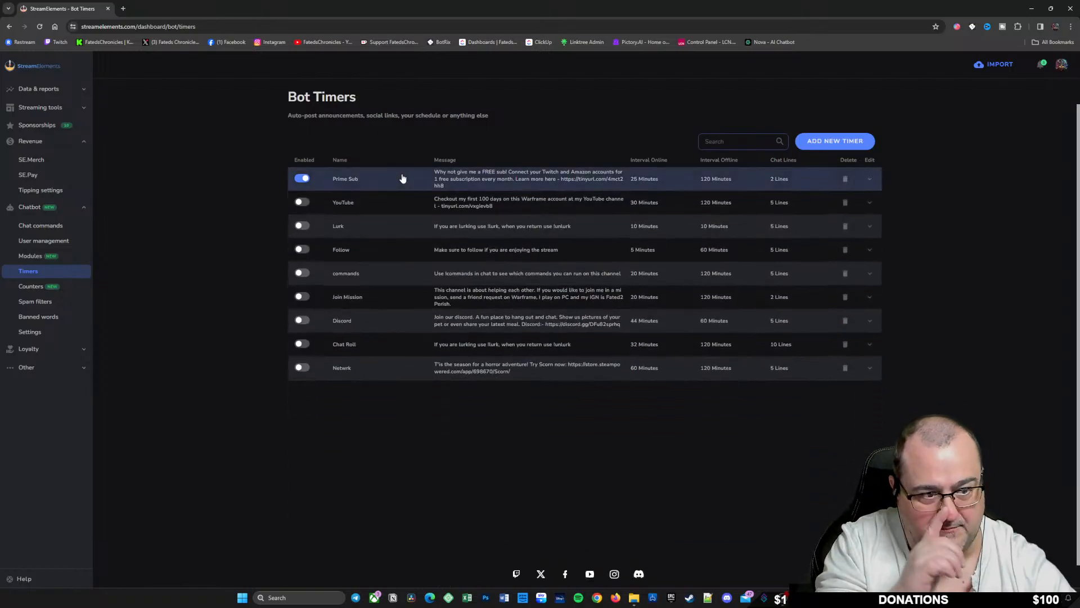
Step: Review the settings of the YouTube and Follow timers, then disable the Prime Sub timer
click(383, 204)
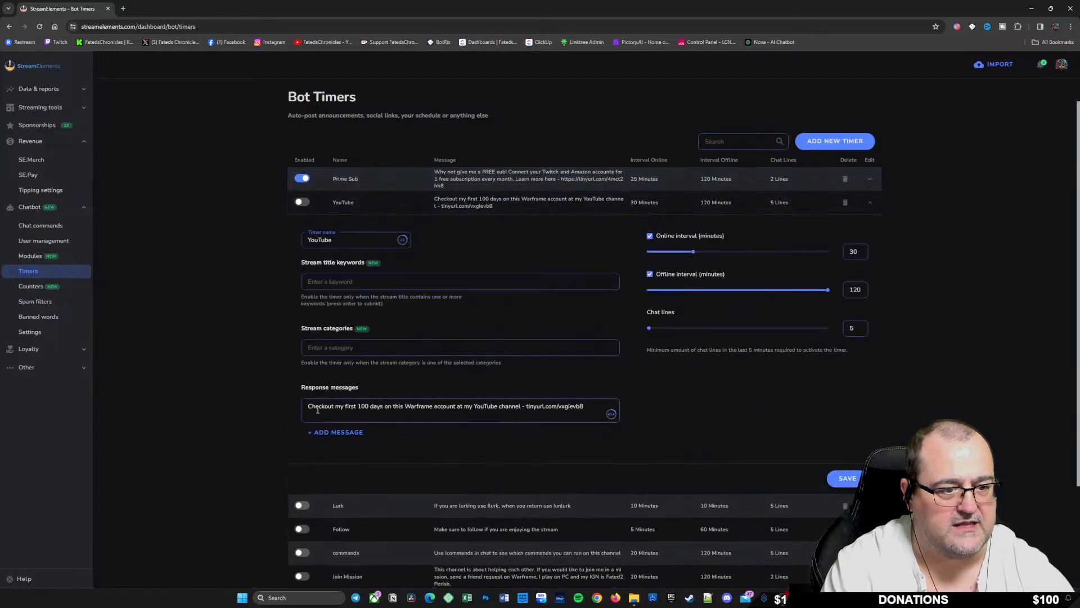
click(387, 210)
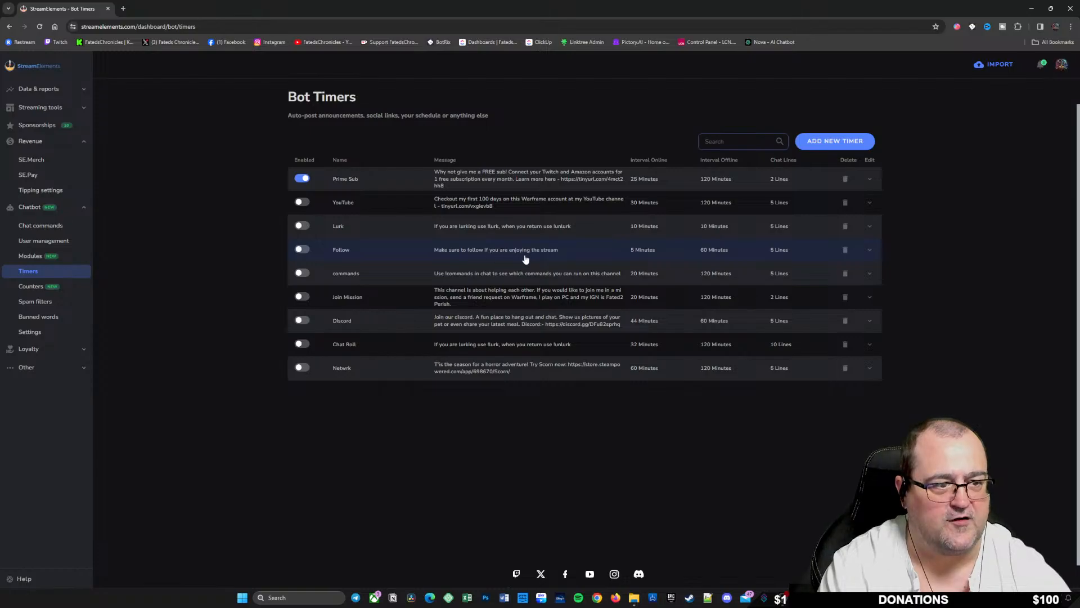
click(375, 251)
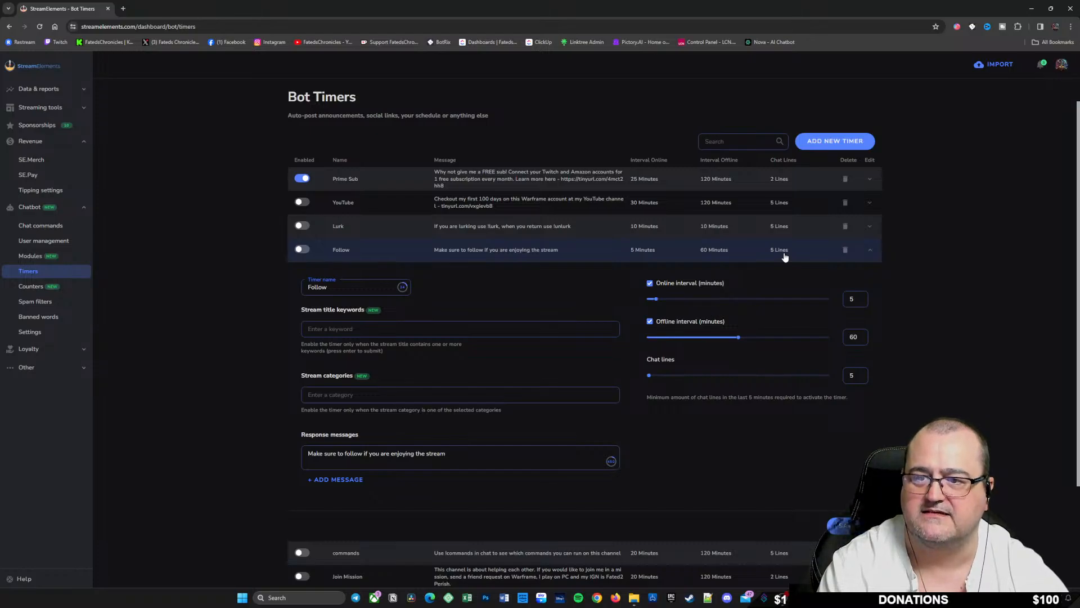
click(397, 252)
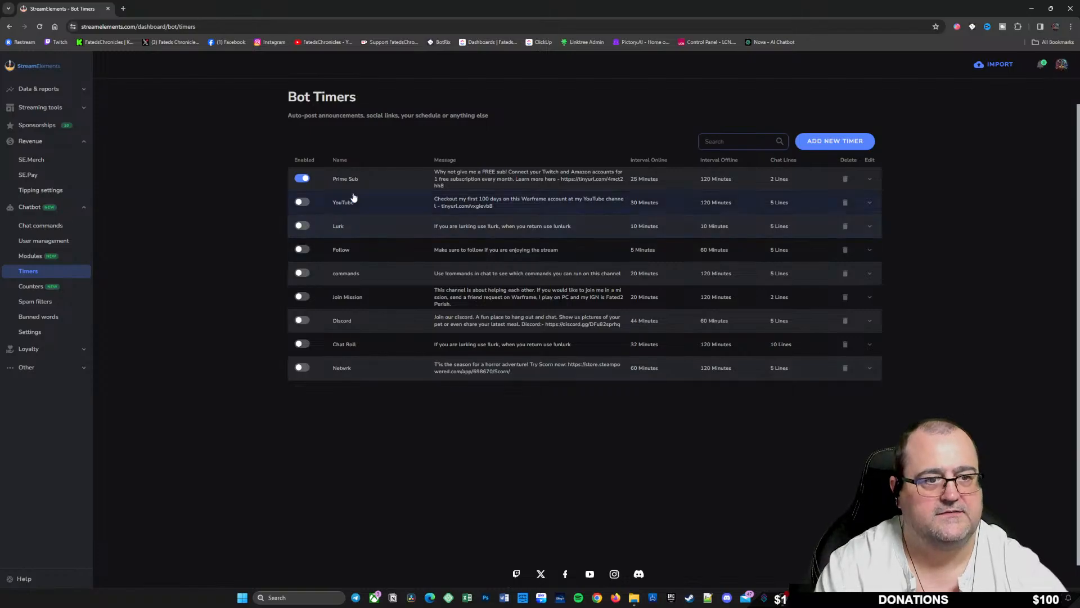
click(298, 180)
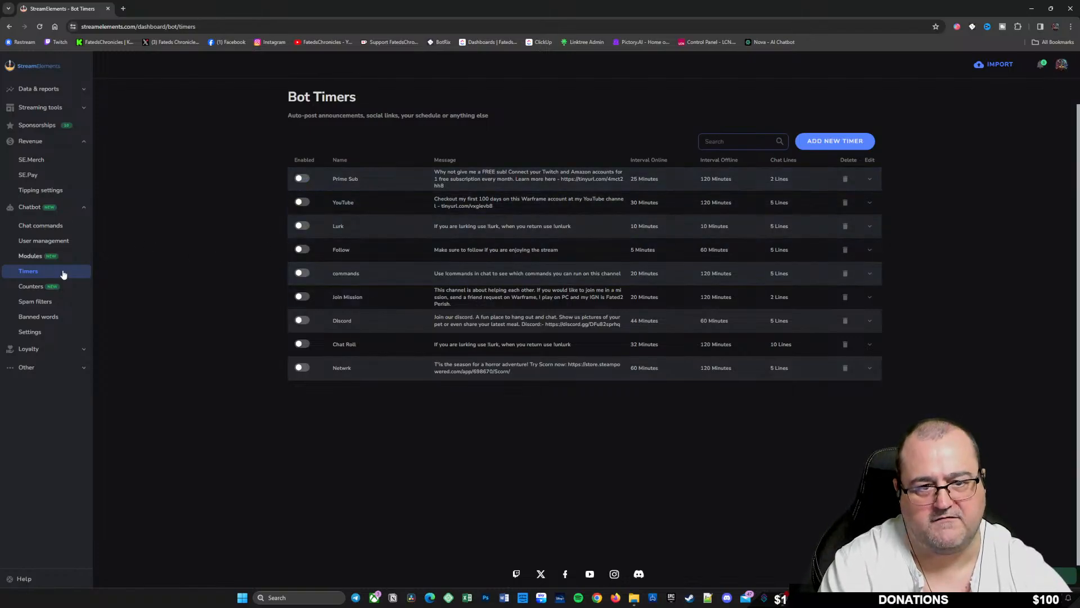
Step: Look through the chatbot's default chat commands and switch the !givepoints command off and back on
click(42, 227)
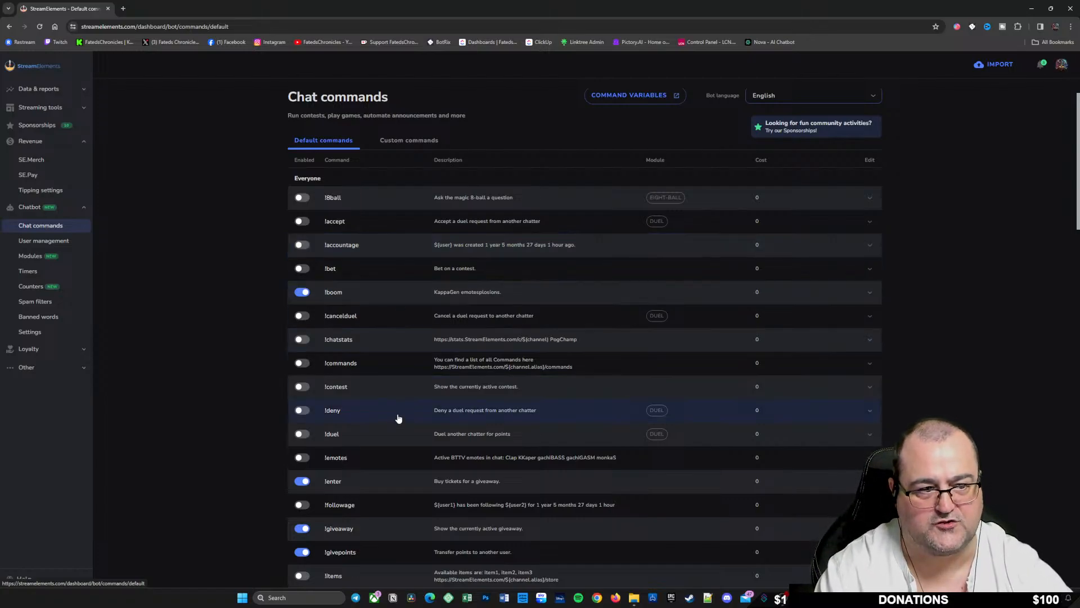
scroll(346, 441, down, 1)
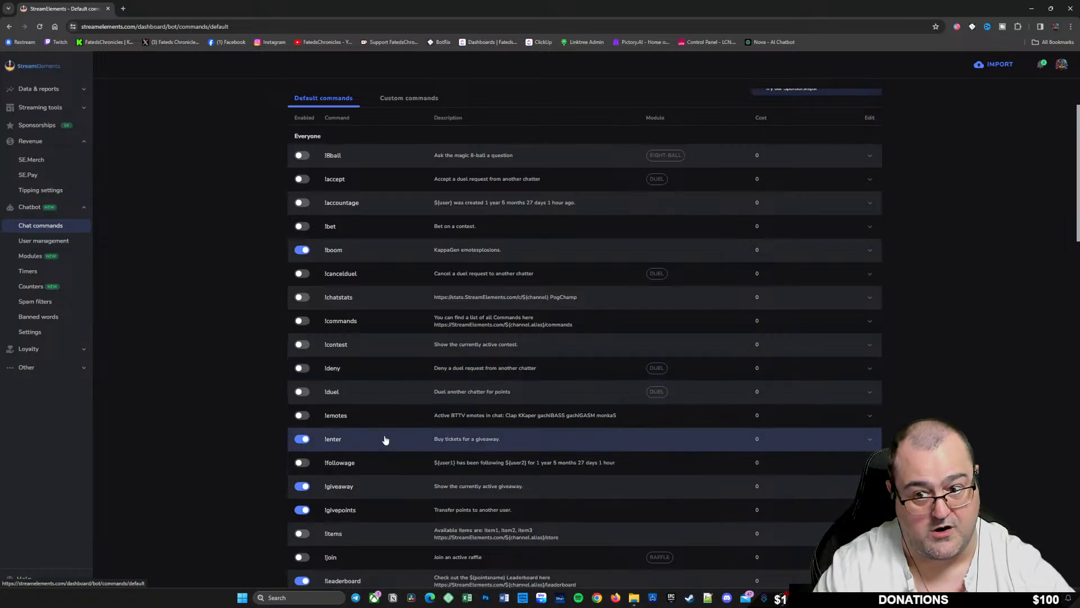
scroll(384, 439, down, 2)
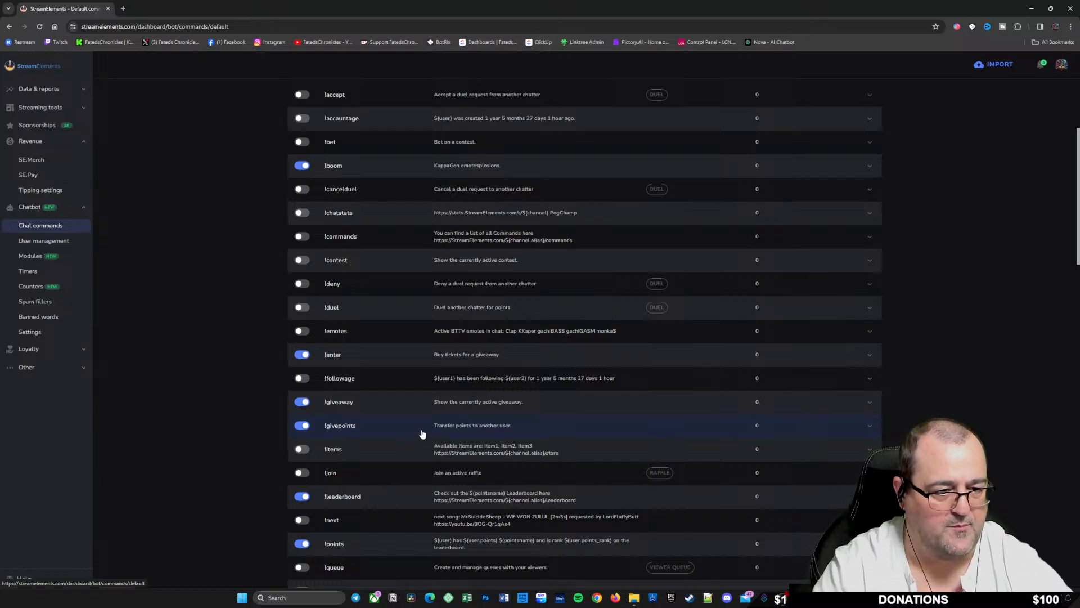
click(301, 426)
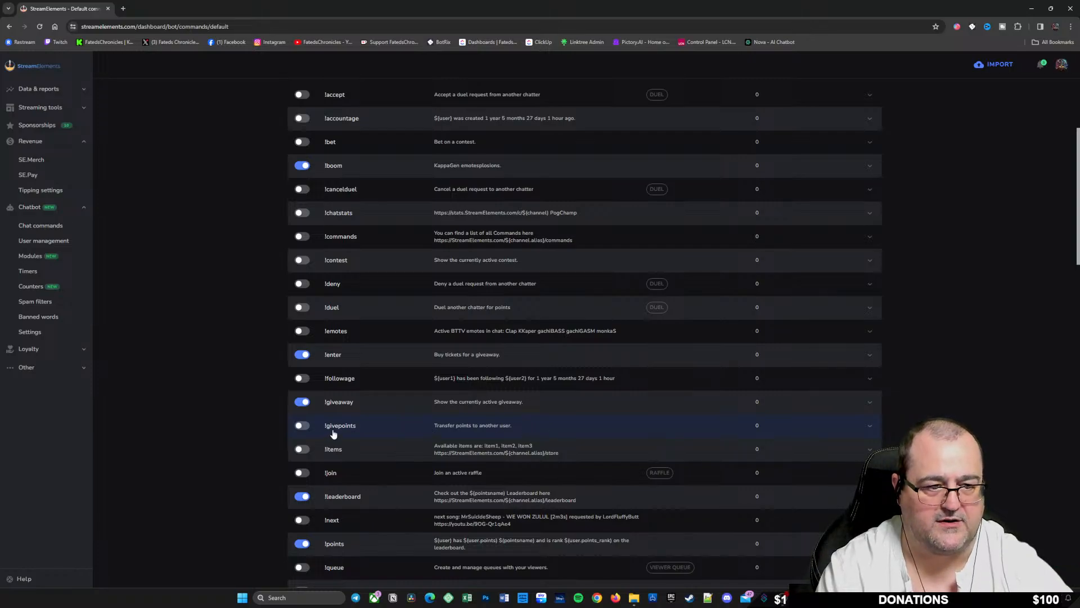
click(301, 428)
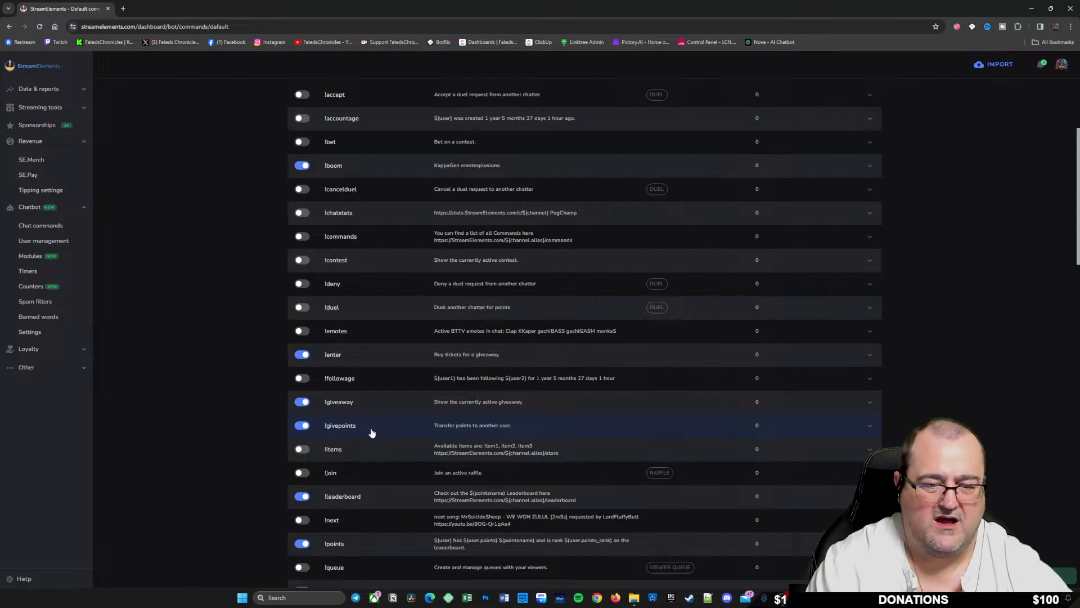
Step: Review the !leaderboard command's user level, cooldown and alias settings, then collapse it
scroll(375, 442, down, 1)
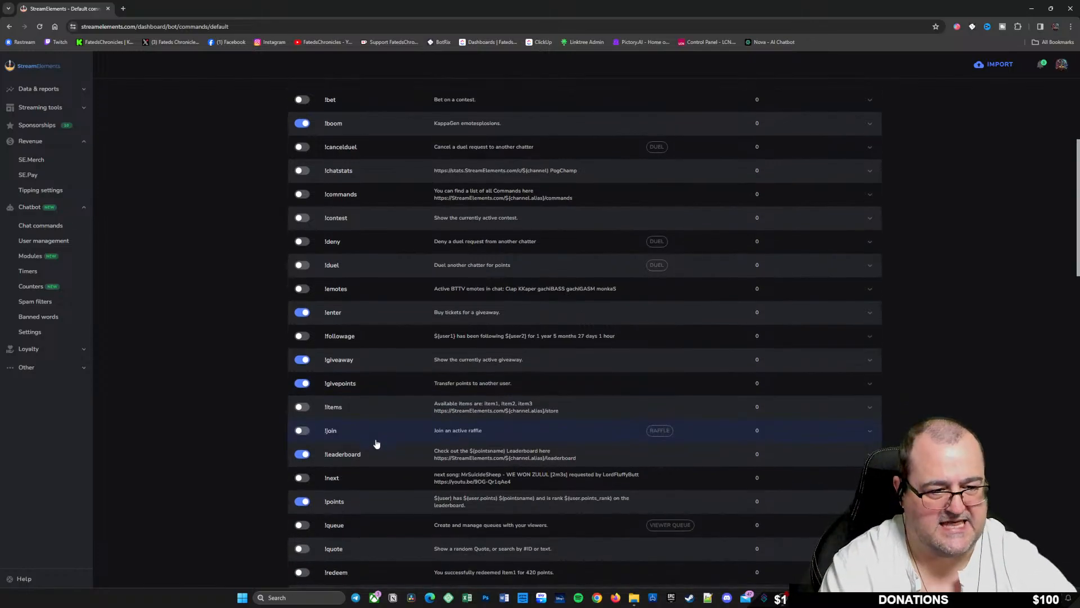
scroll(375, 444, down, 1)
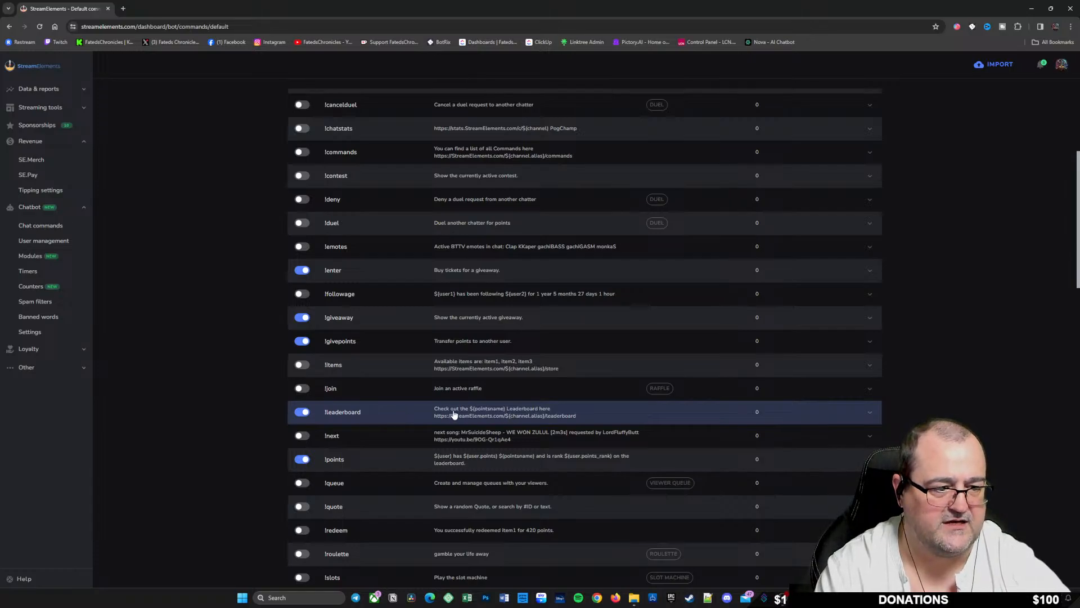
click(410, 415)
scroll(470, 349, down, 3)
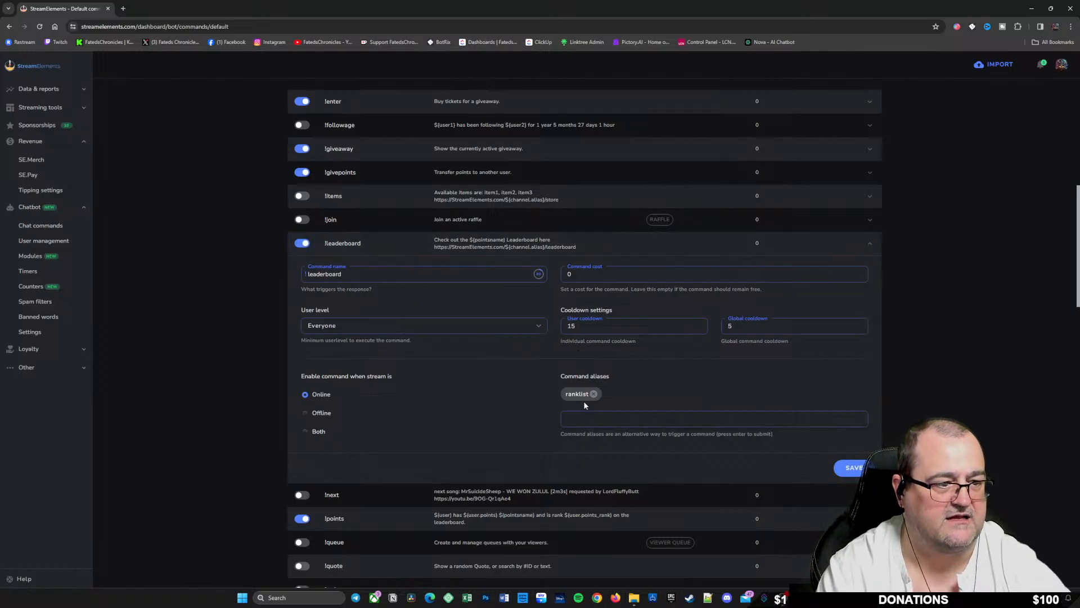
click(392, 246)
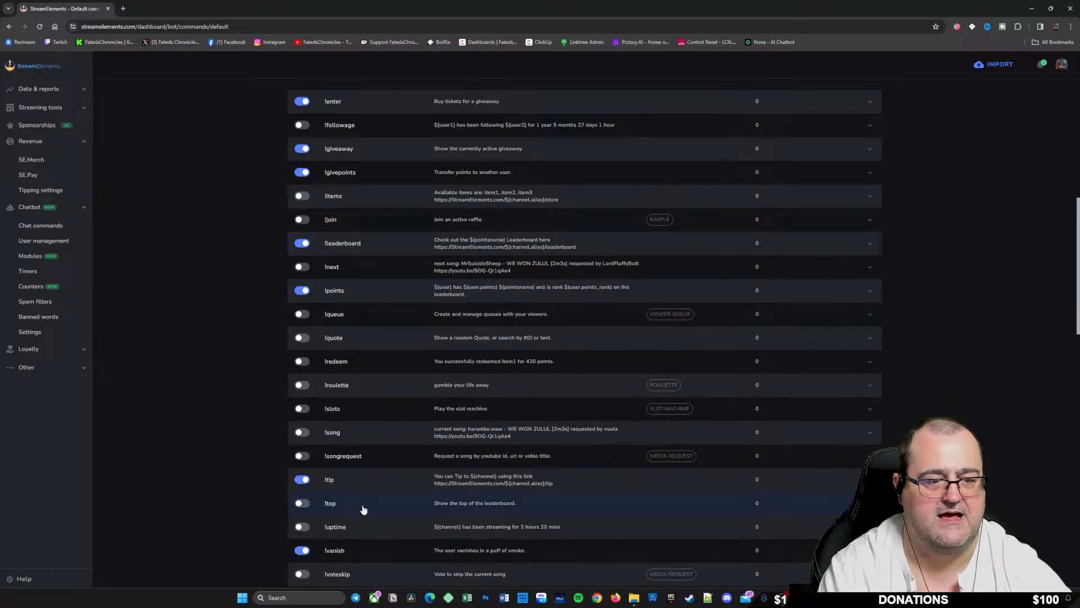
Step: Look through the remaining default commands, including the Moderator and Super Moderator groups
scroll(383, 321, down, 1)
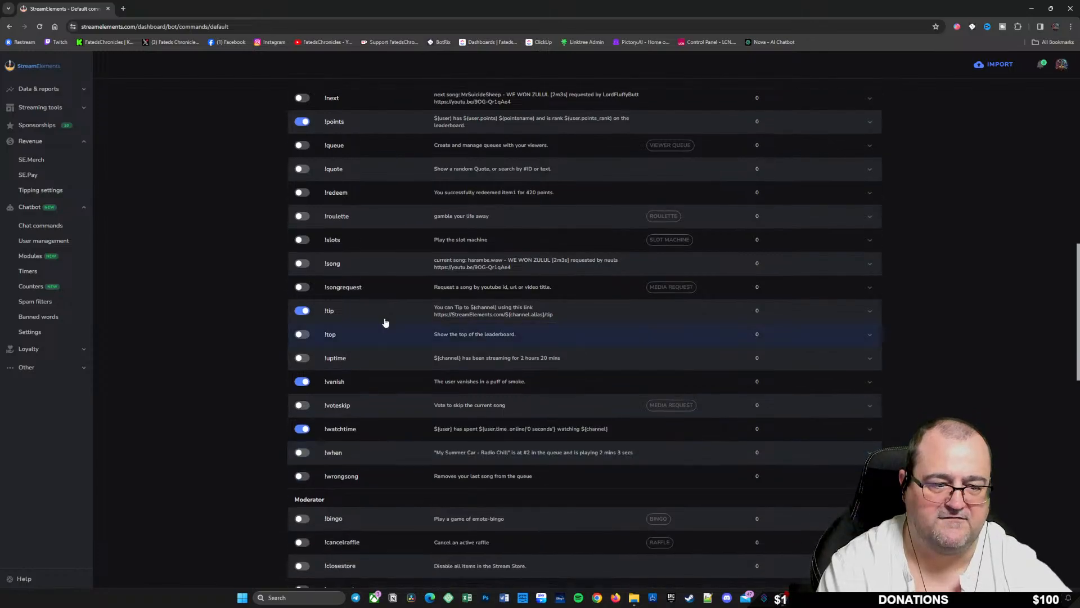
scroll(386, 331, up, 10)
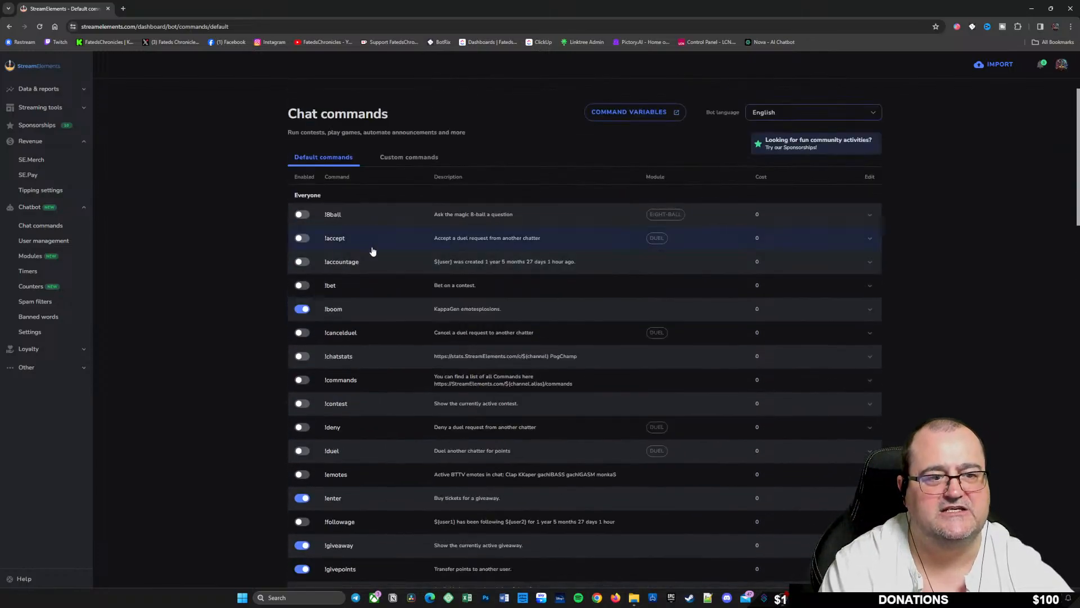
scroll(369, 252, down, 10)
scroll(375, 372, down, 3)
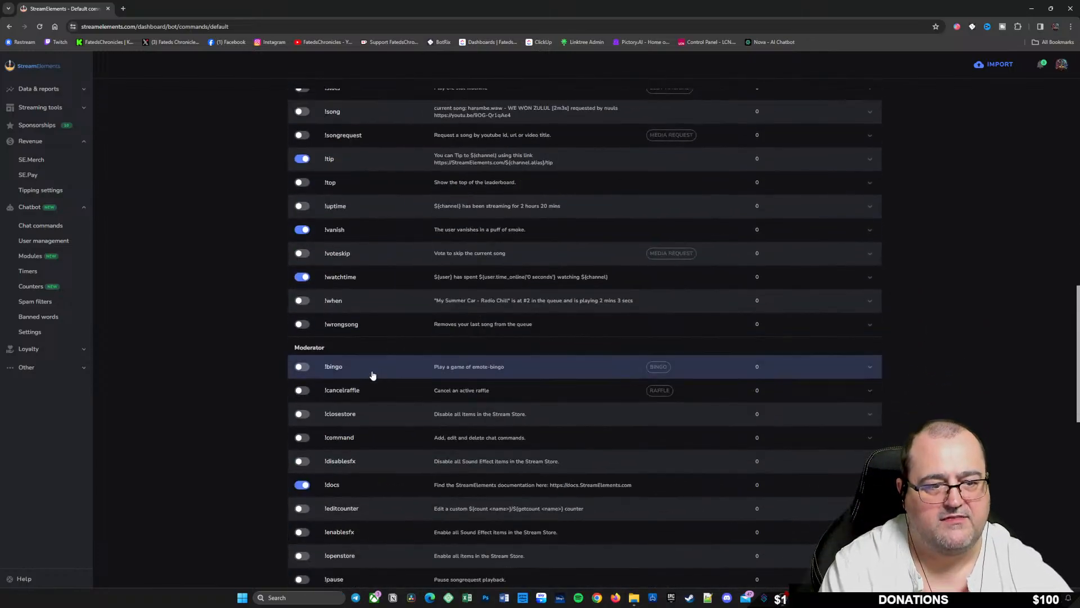
scroll(377, 394, down, 4)
scroll(376, 431, down, 4)
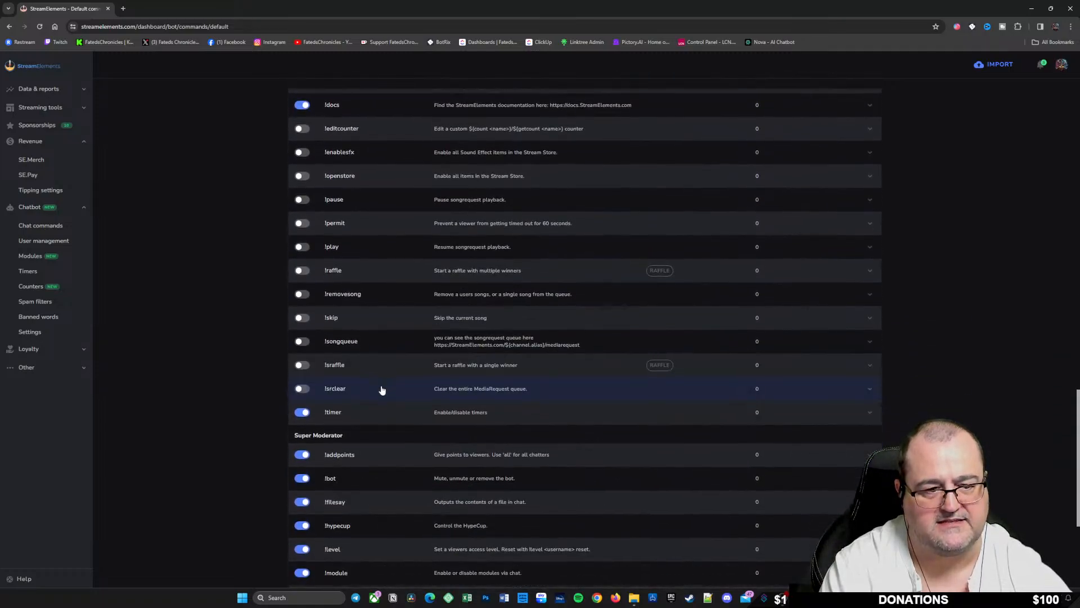
Step: Look through the last default commands in the Super Moderator group, then open the list of custom commands
scroll(378, 388, down, 2)
scroll(377, 394, down, 1)
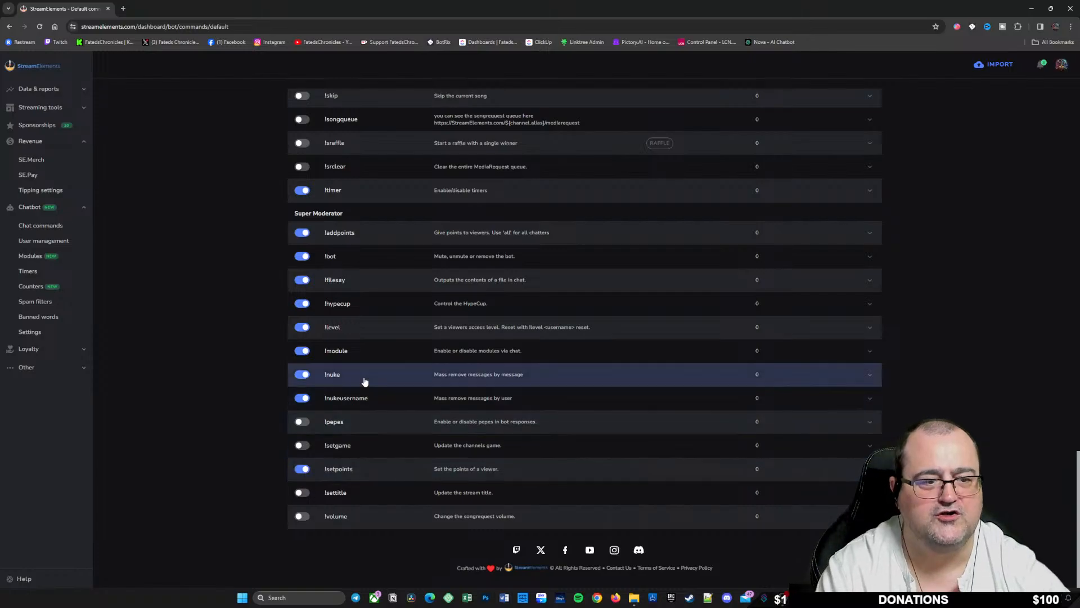
scroll(369, 394, up, 8)
scroll(377, 439, up, 15)
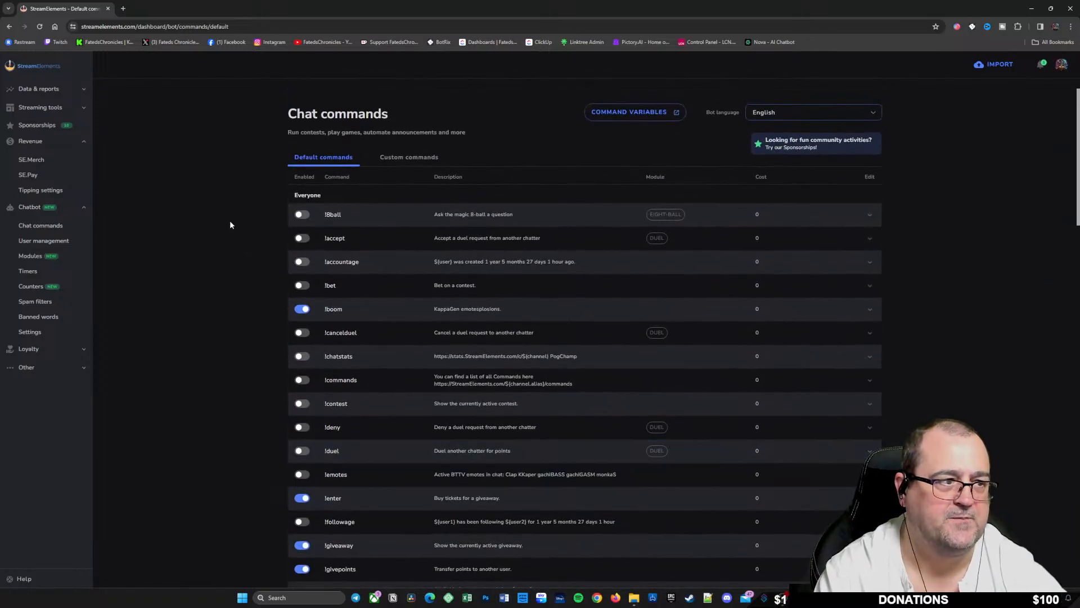
click(408, 159)
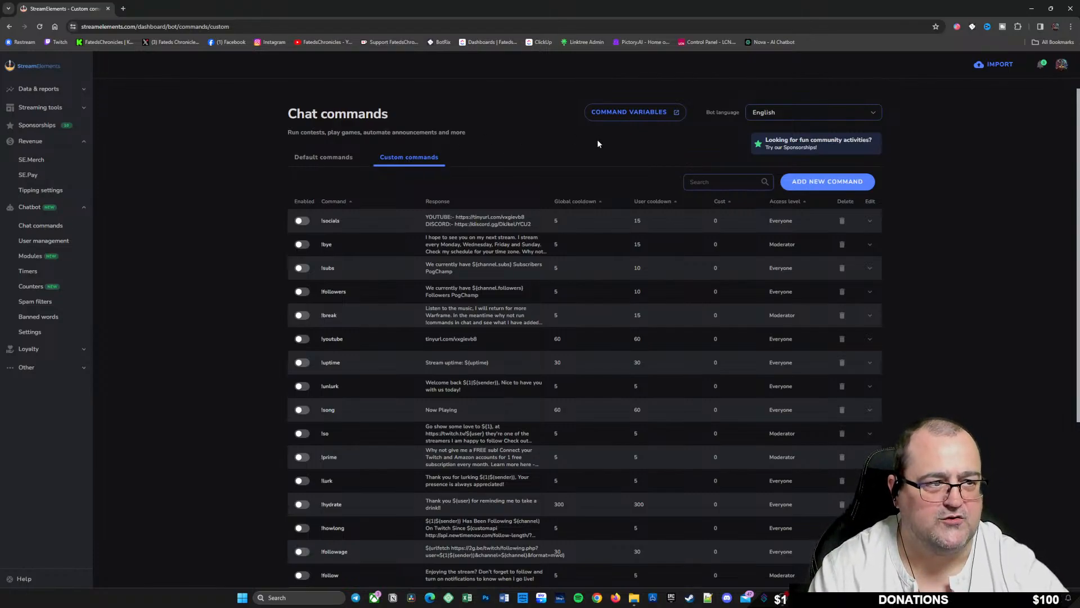
Step: Open the command variables documentation, look through the available variables, and close it to return to the custom commands
click(633, 114)
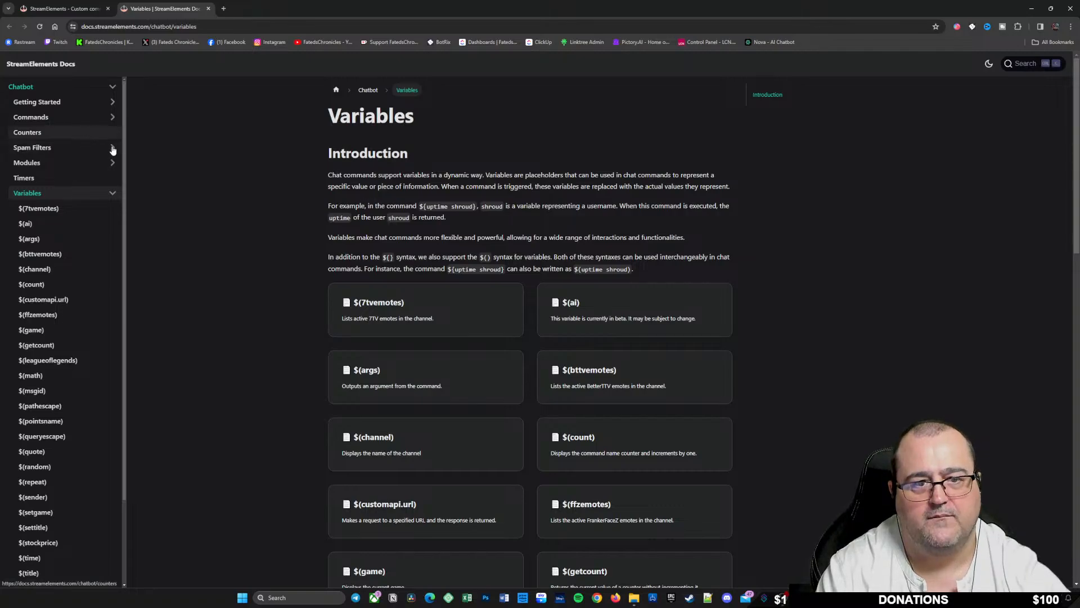
scroll(70, 338, down, 5)
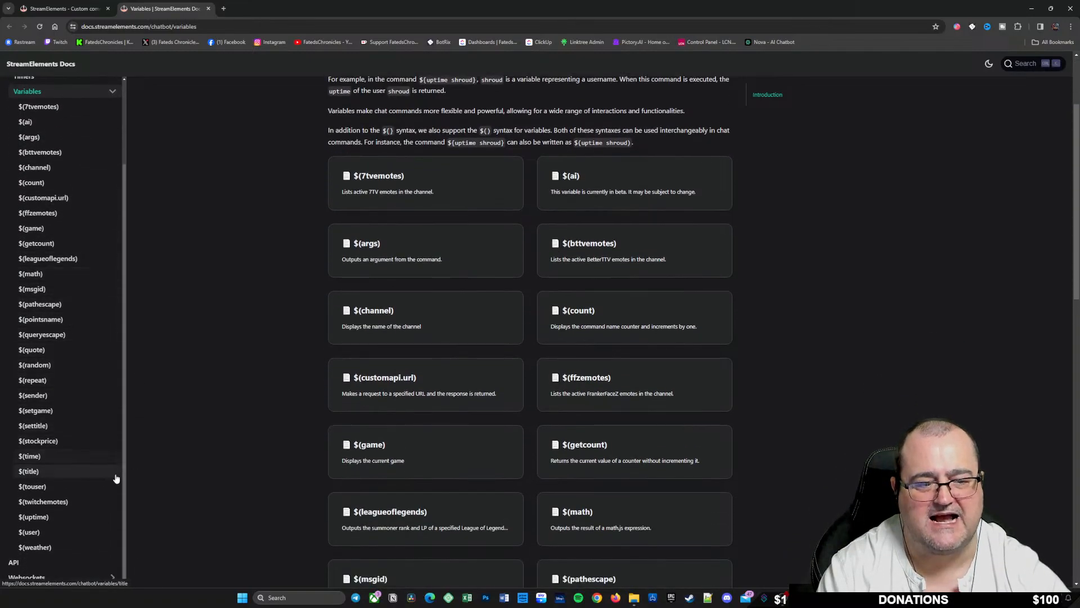
scroll(561, 465, down, 8)
scroll(556, 470, down, 5)
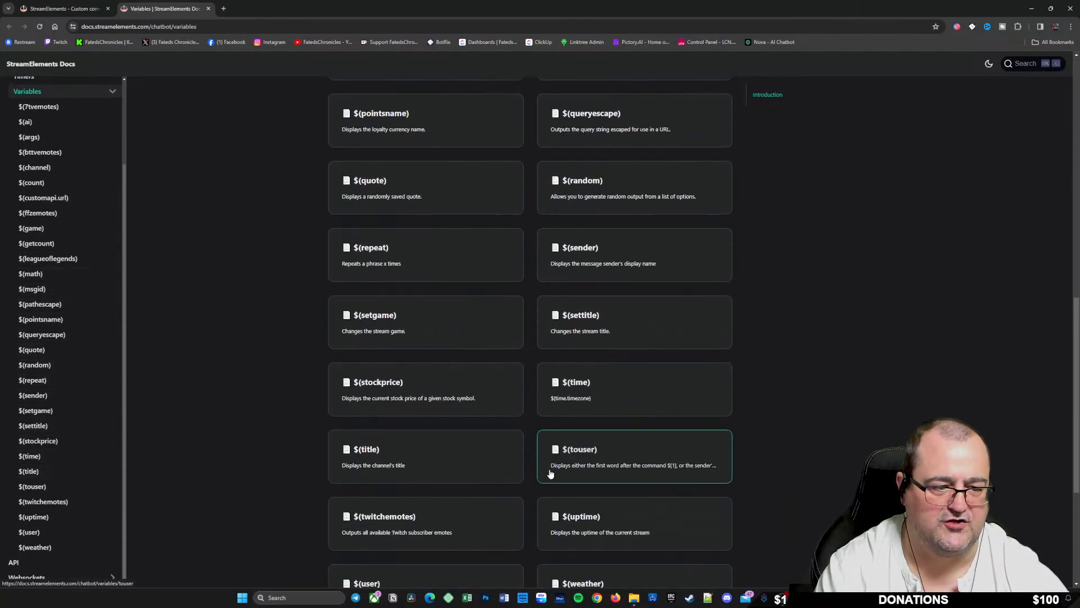
scroll(541, 470, up, 6)
scroll(541, 455, up, 10)
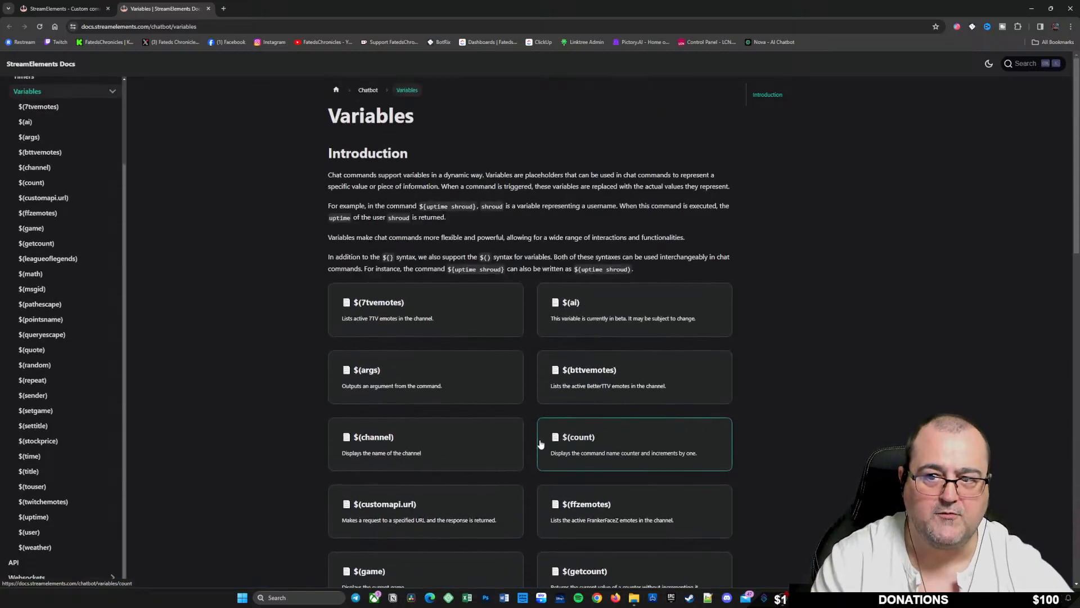
click(208, 8)
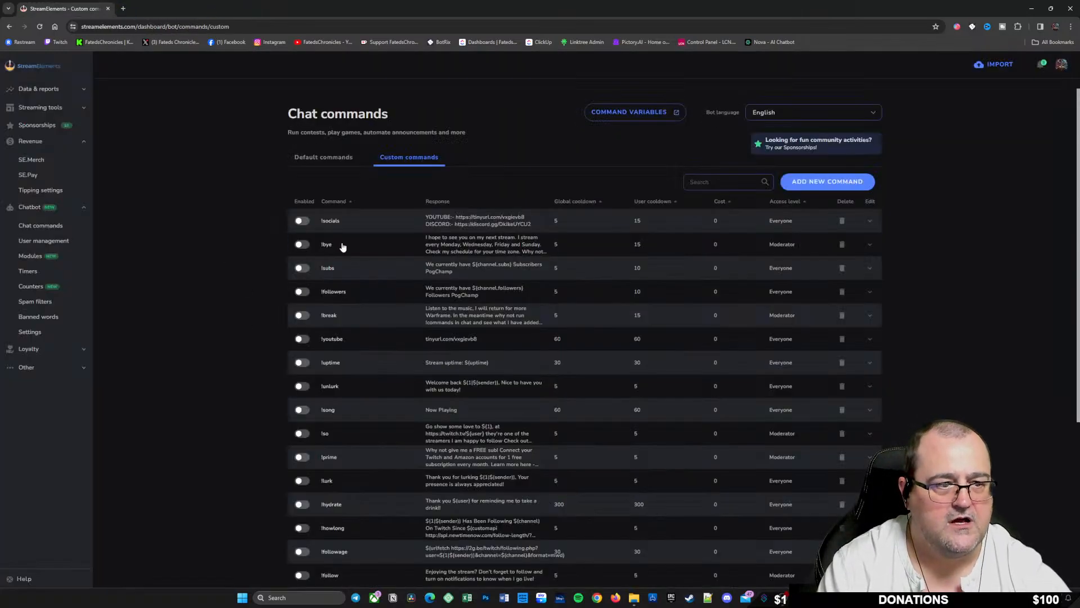
Step: Enable the !socials custom command and review the settings of !socials and !bye, collapsing each one
click(303, 221)
click(326, 222)
click(302, 220)
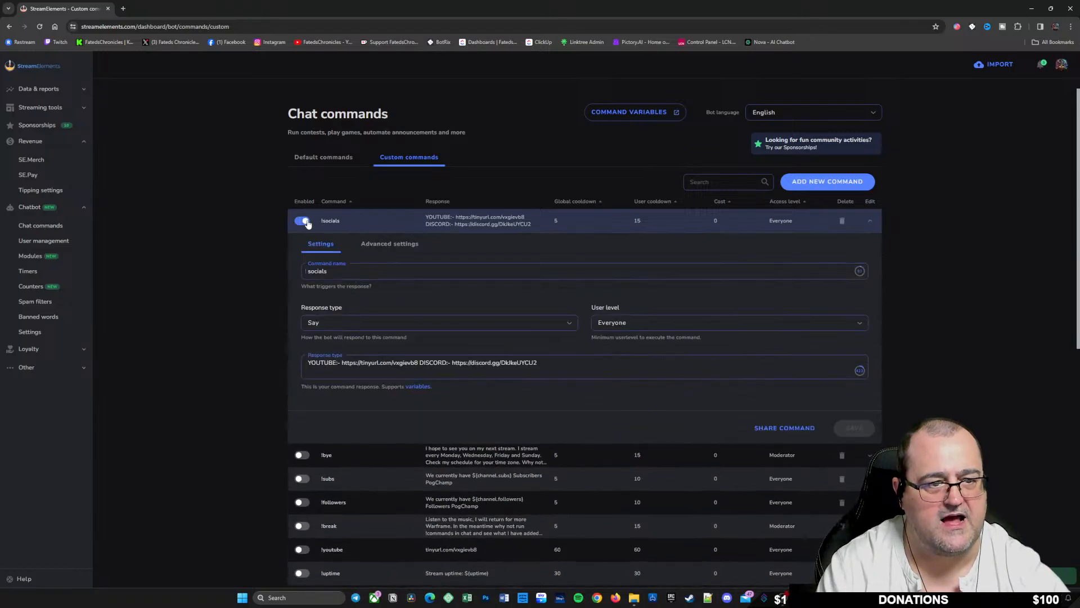
click(302, 221)
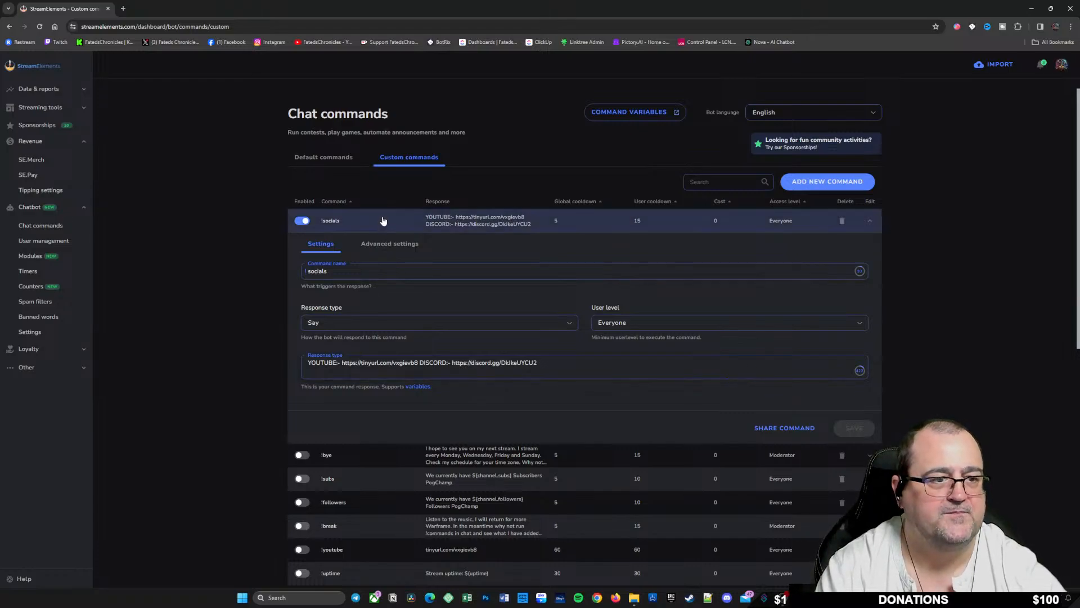
click(382, 221)
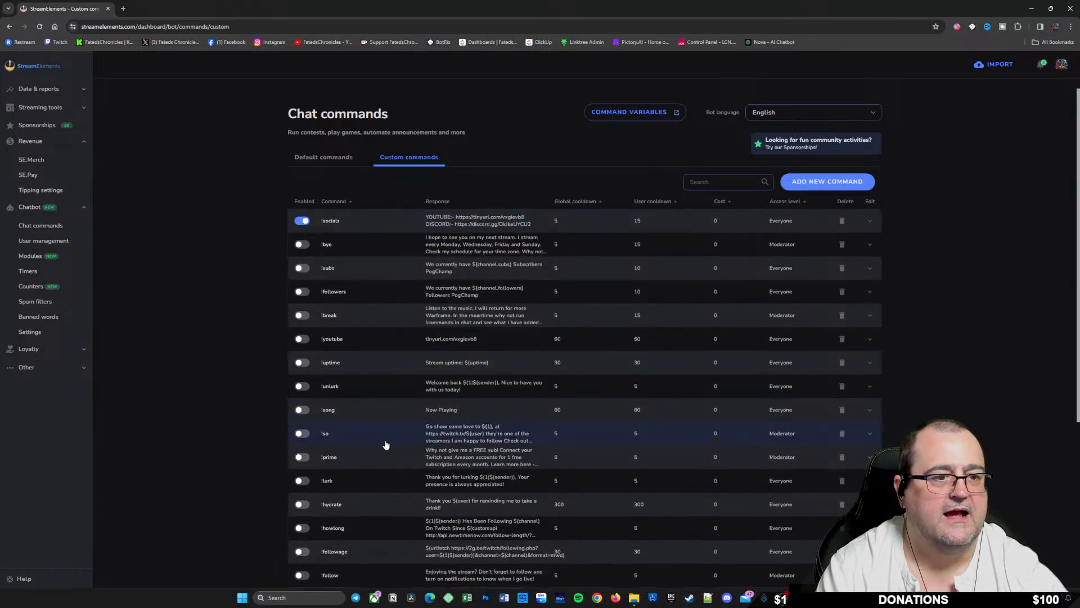
click(359, 246)
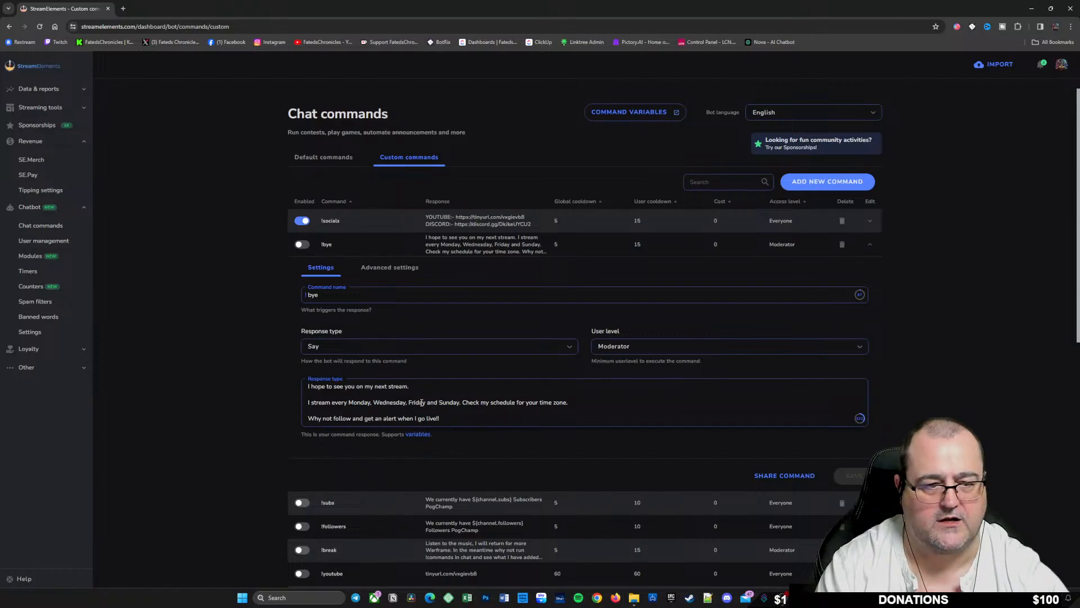
click(358, 250)
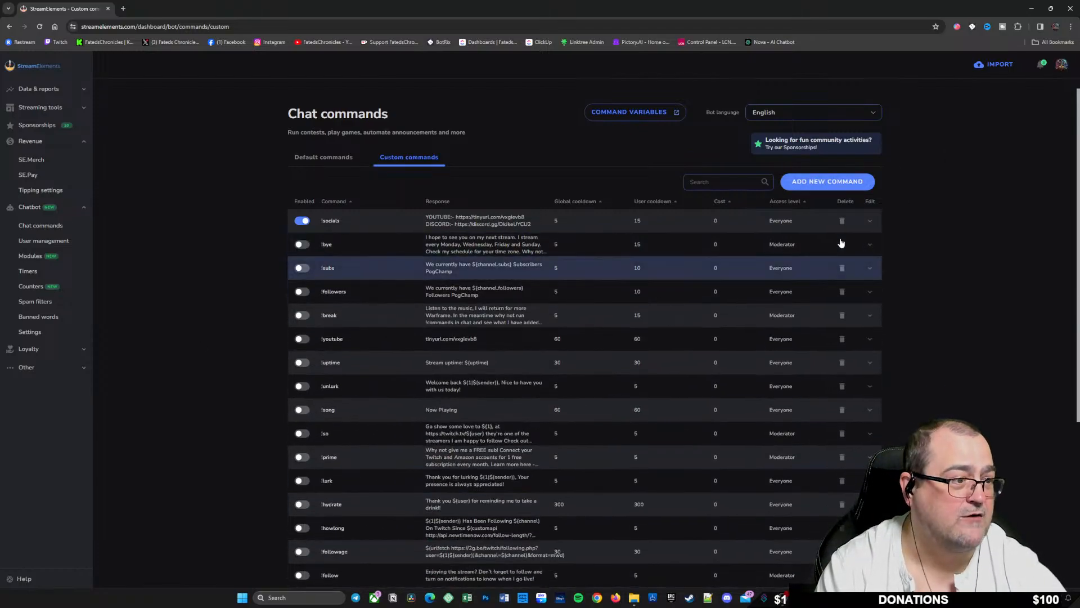
Step: Start a new custom command, look over the available command templates, and name the command dadjoke
click(836, 186)
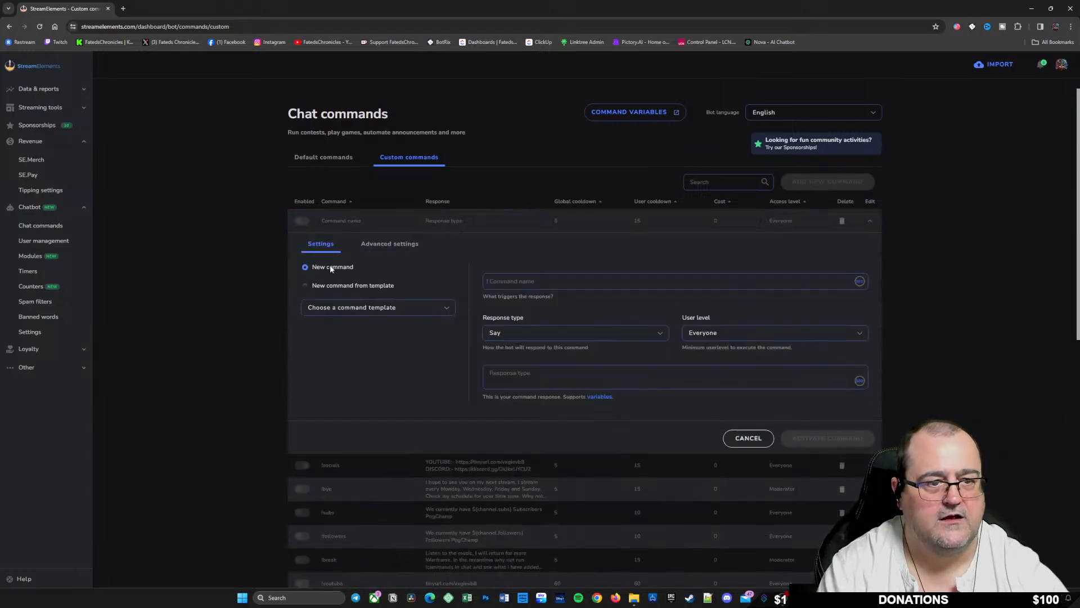
click(445, 309)
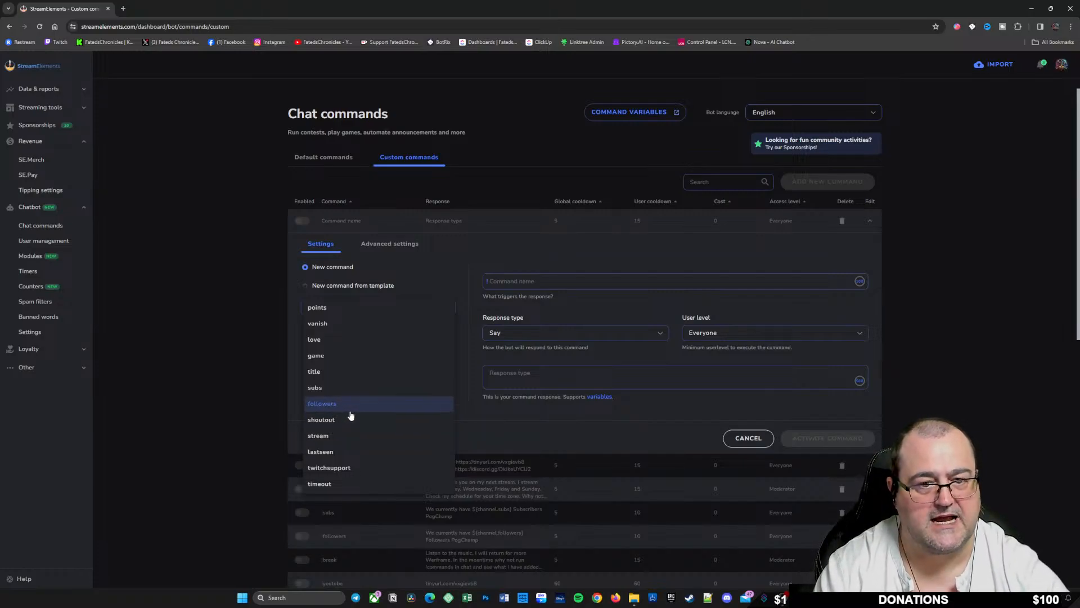
click(420, 260)
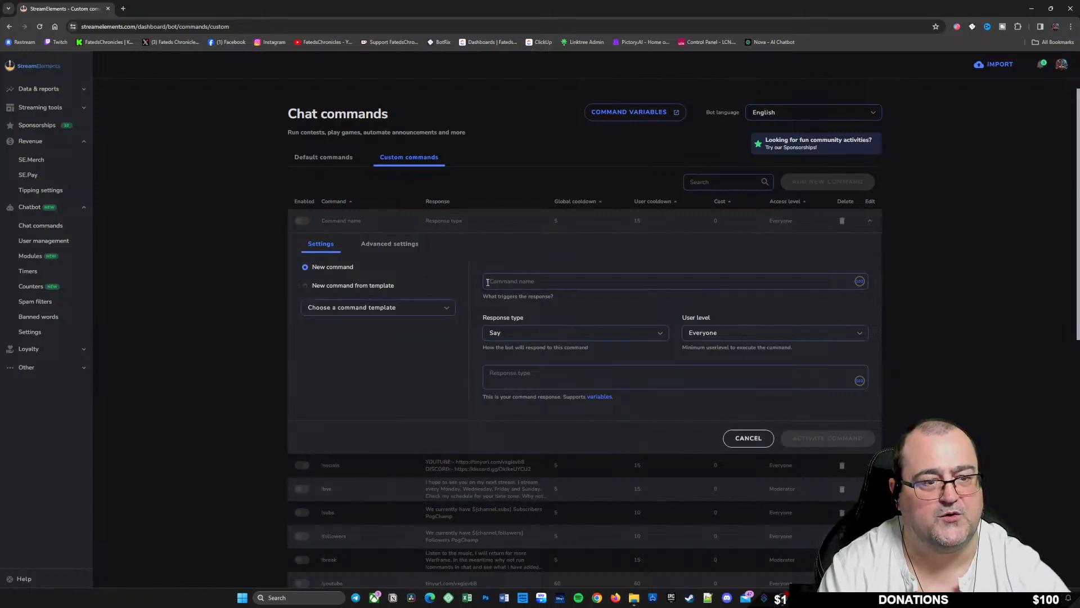
click(511, 281)
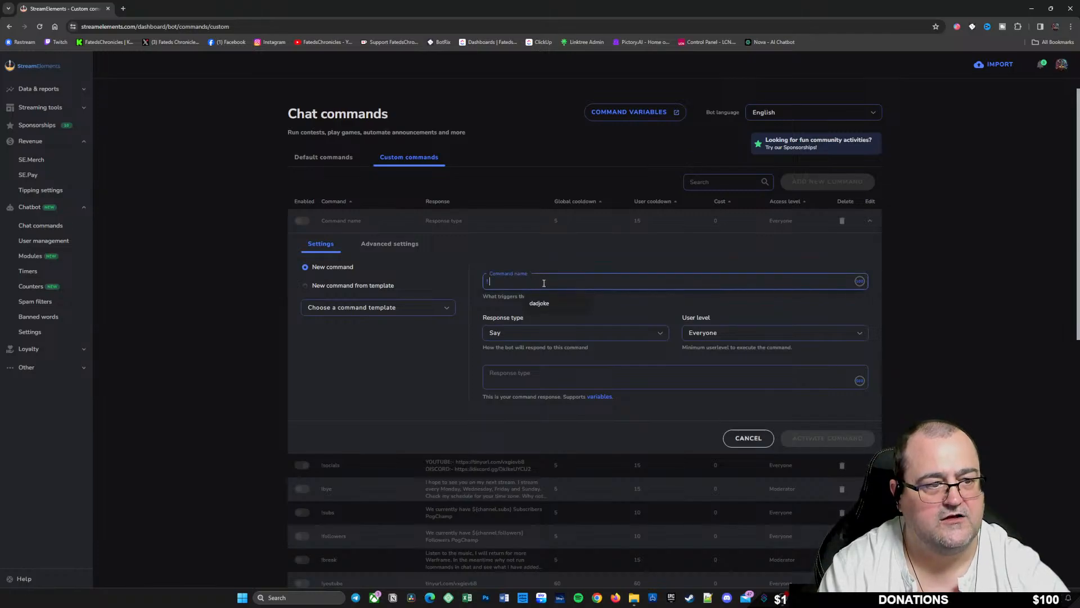
click(551, 305)
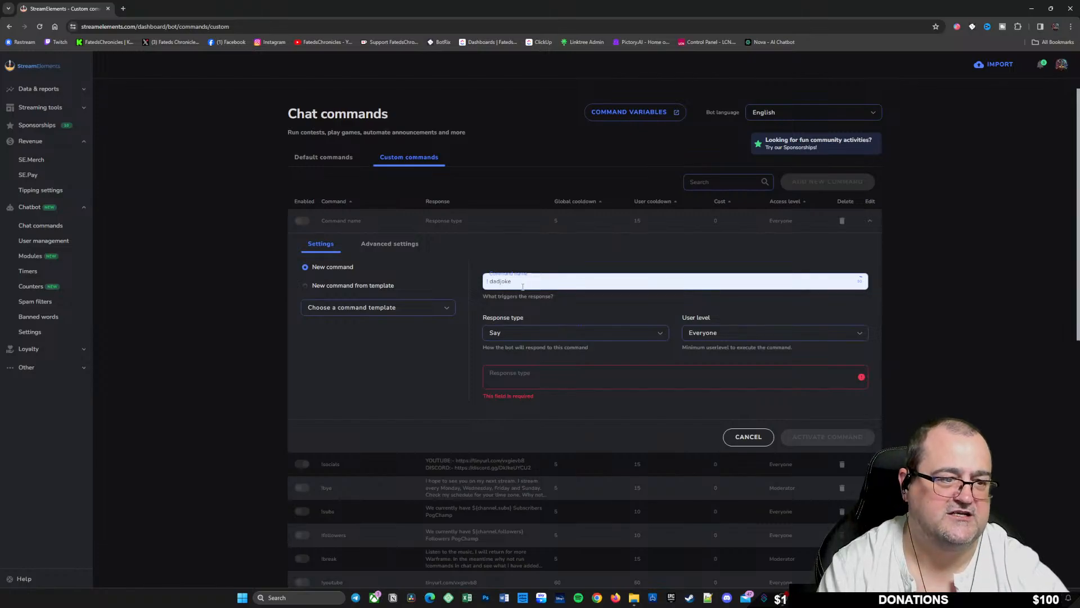
click(525, 335)
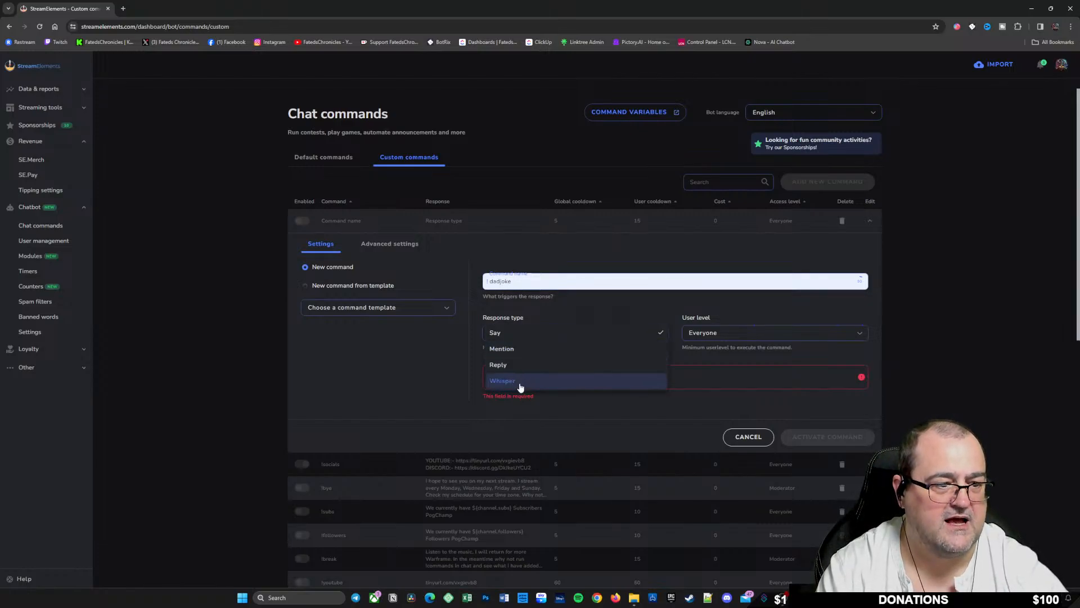
click(529, 334)
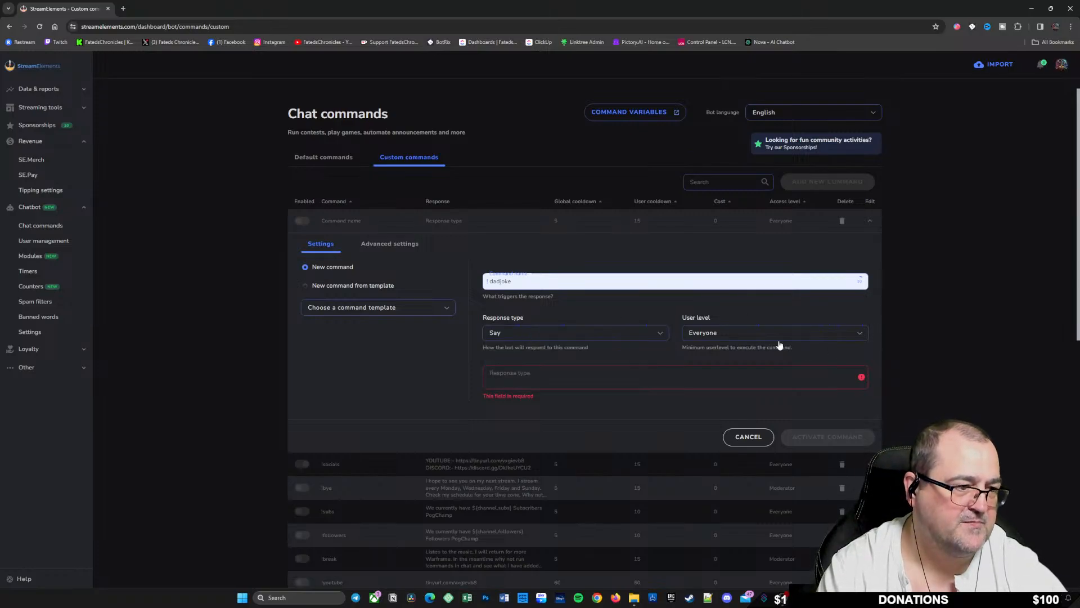
click(532, 375)
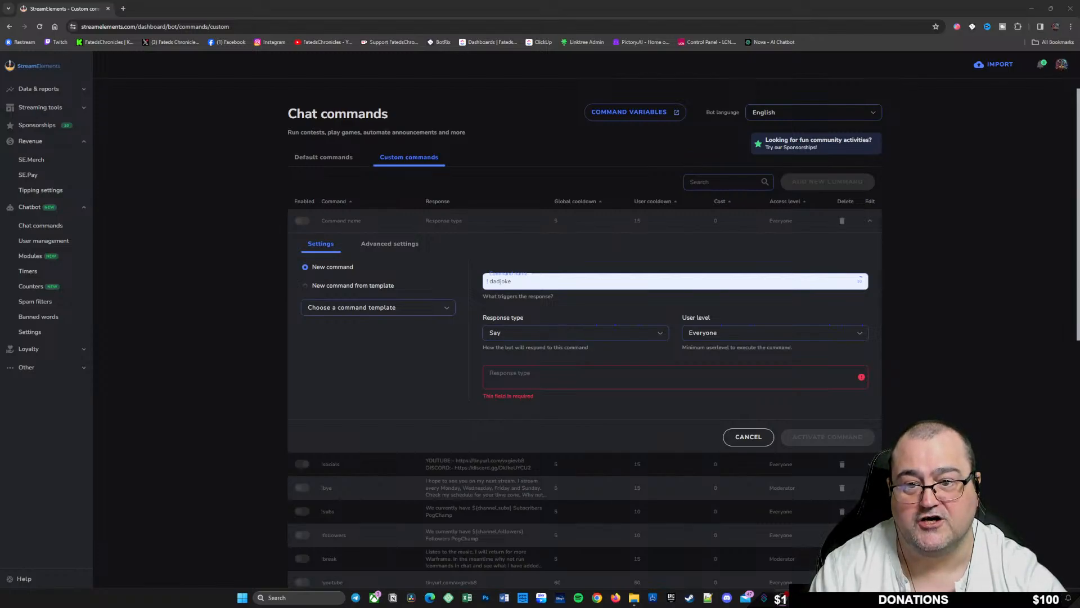
click(576, 379)
right_click(534, 375)
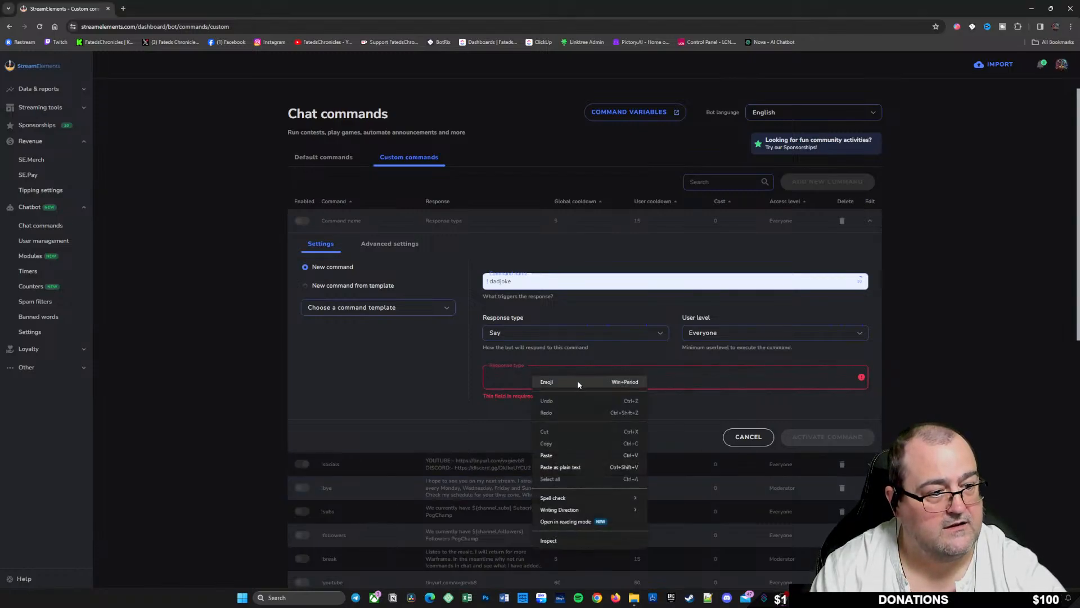
click(562, 455)
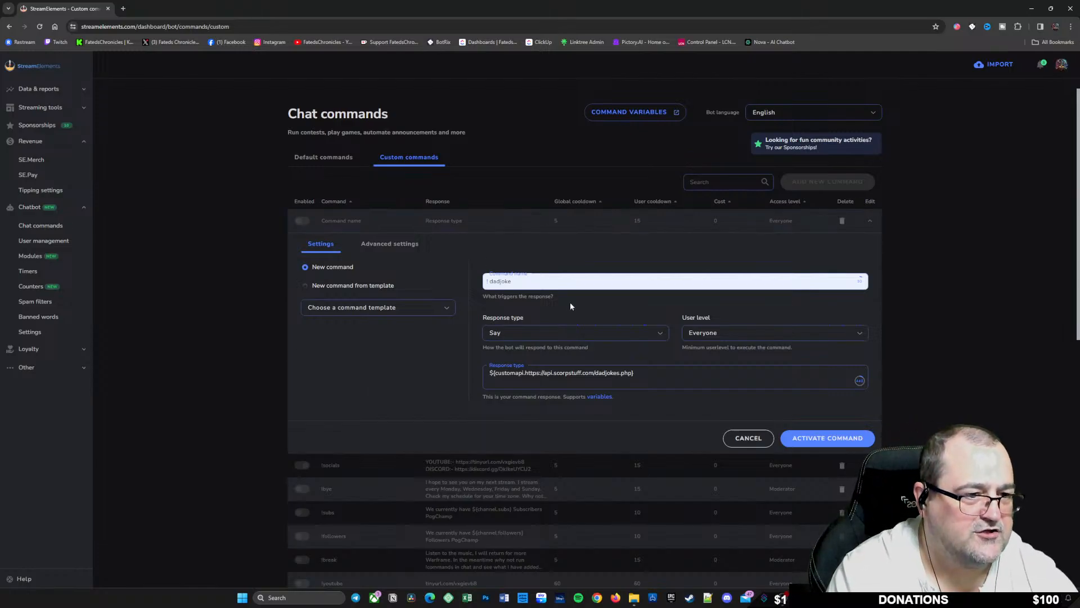
click(823, 438)
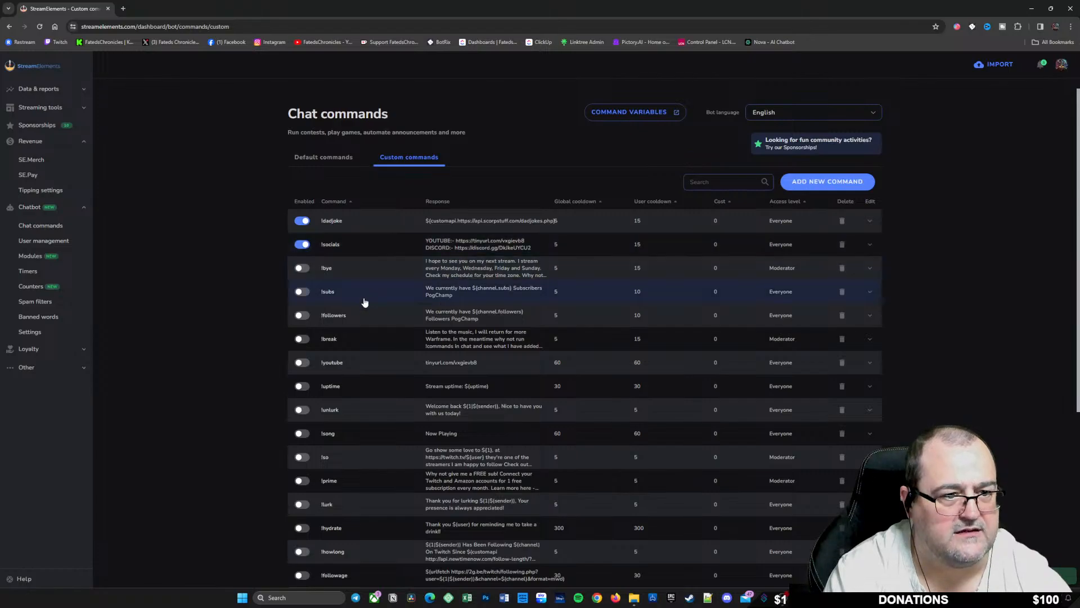
Step: In the new !dadjoke command's advanced settings, enable the command only when the stream is Online
click(368, 223)
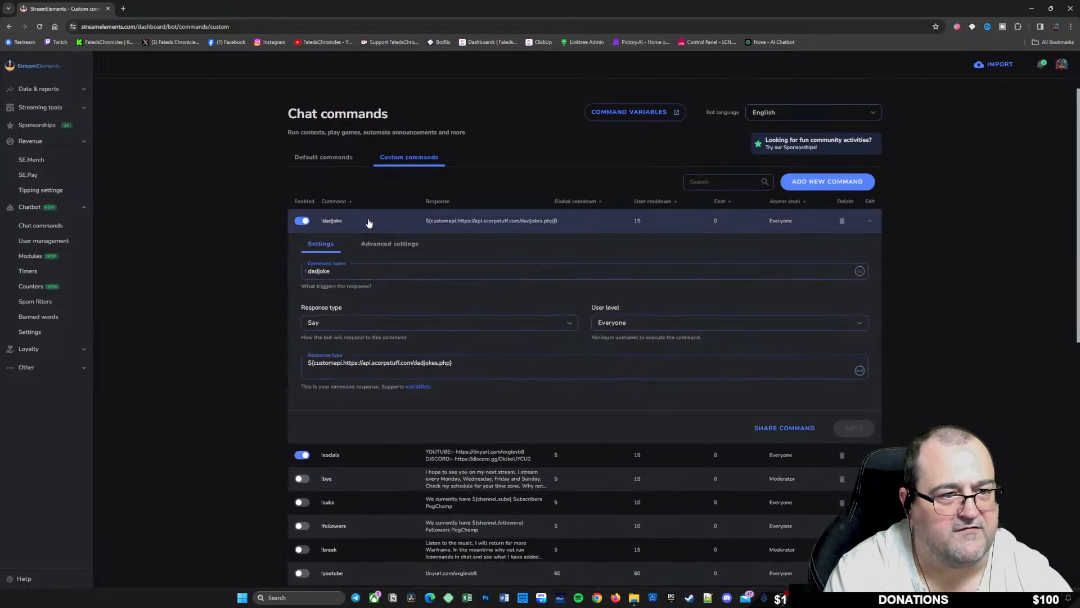
click(388, 246)
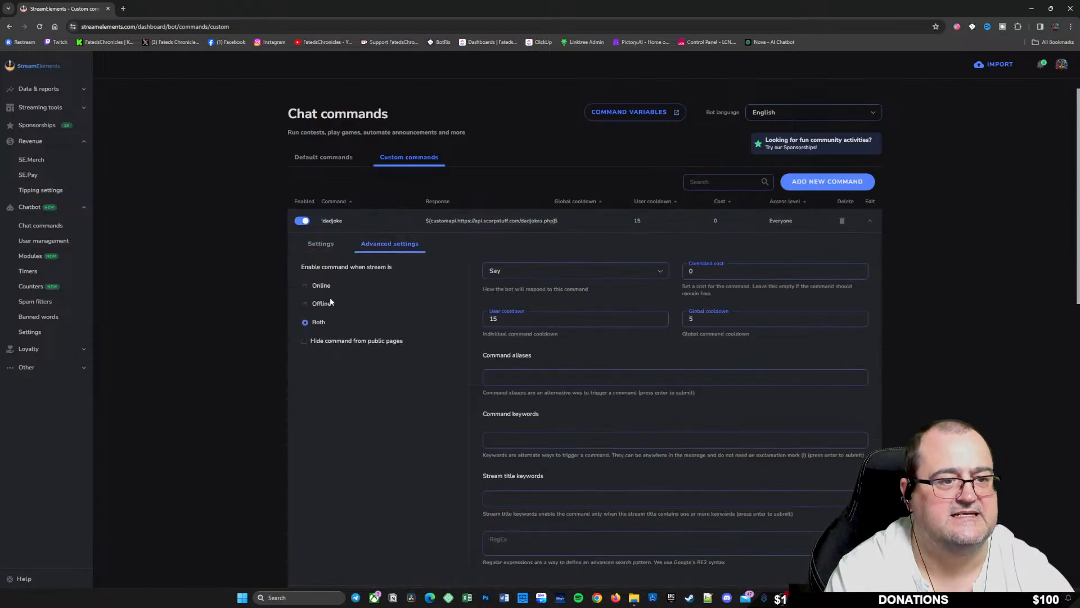
click(305, 286)
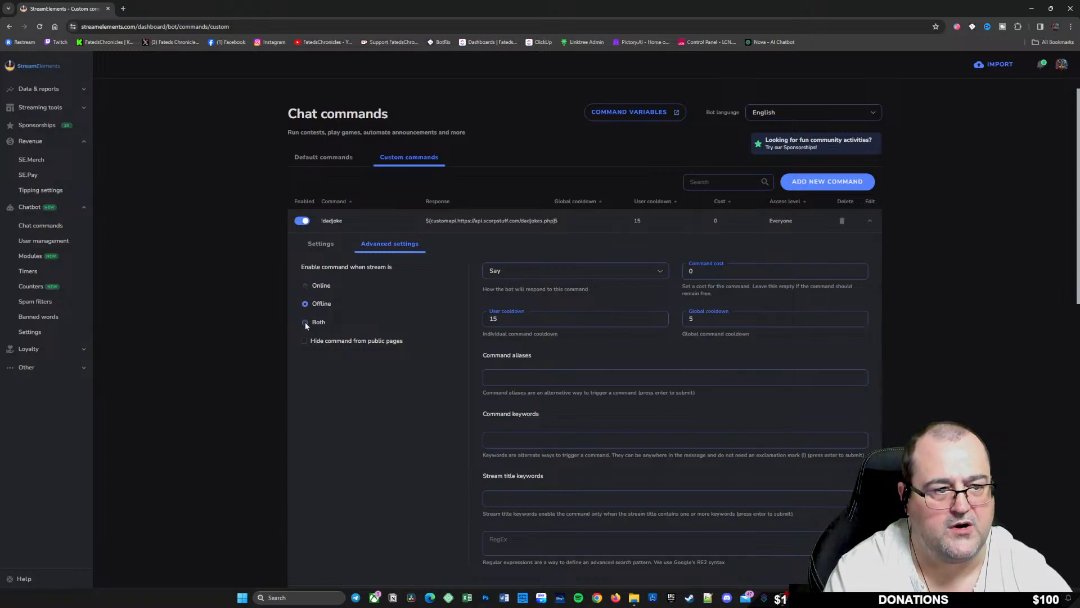
click(305, 323)
click(305, 285)
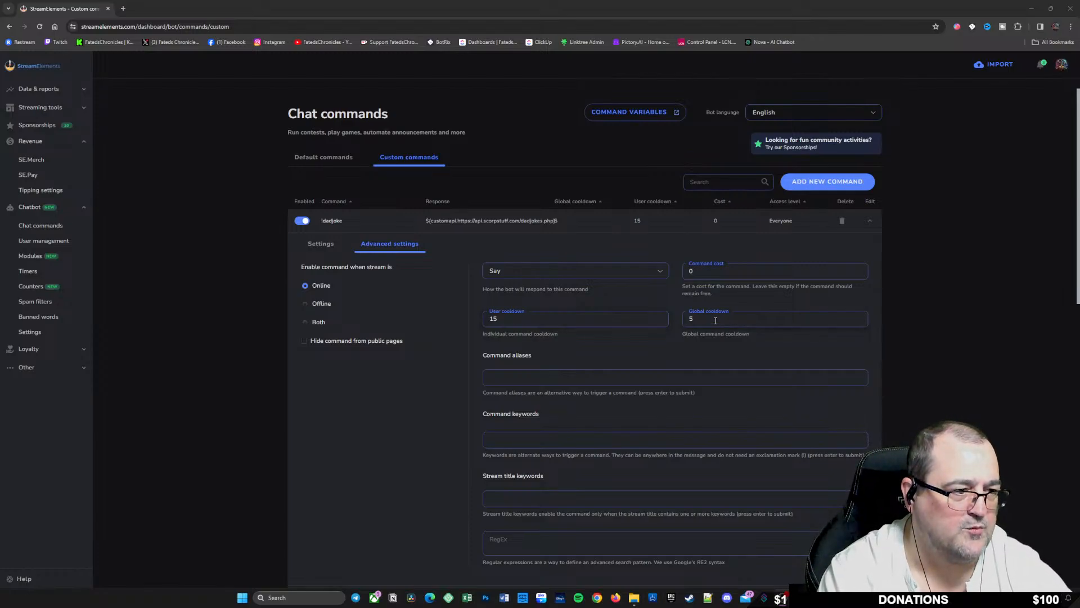
Step: Add the command aliases !joke and !dad to !dadjoke, look over the remaining advanced settings, and collapse the command
click(522, 377)
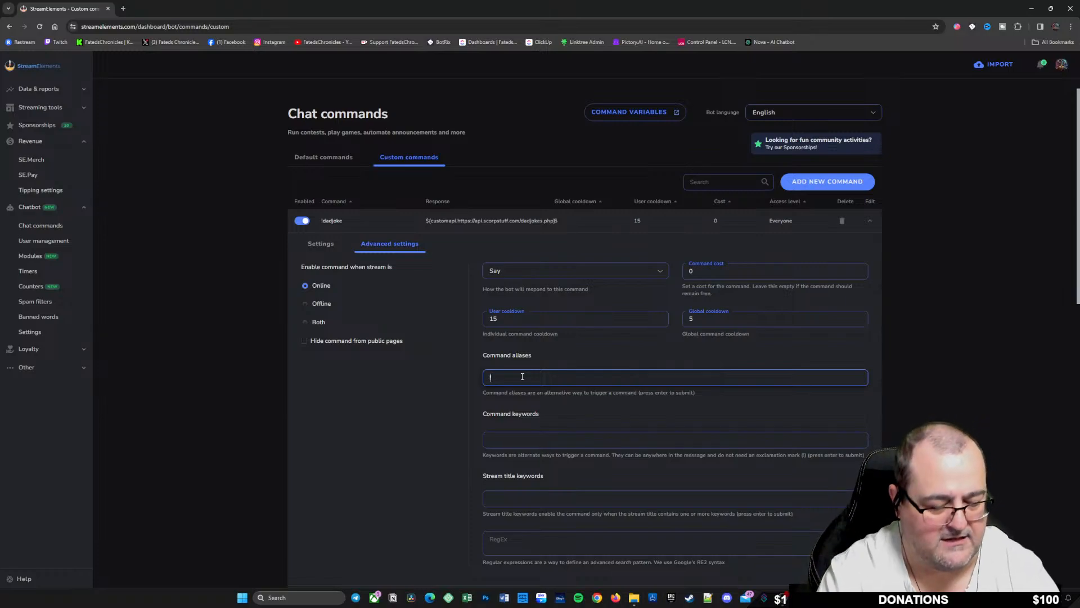
text(joke)
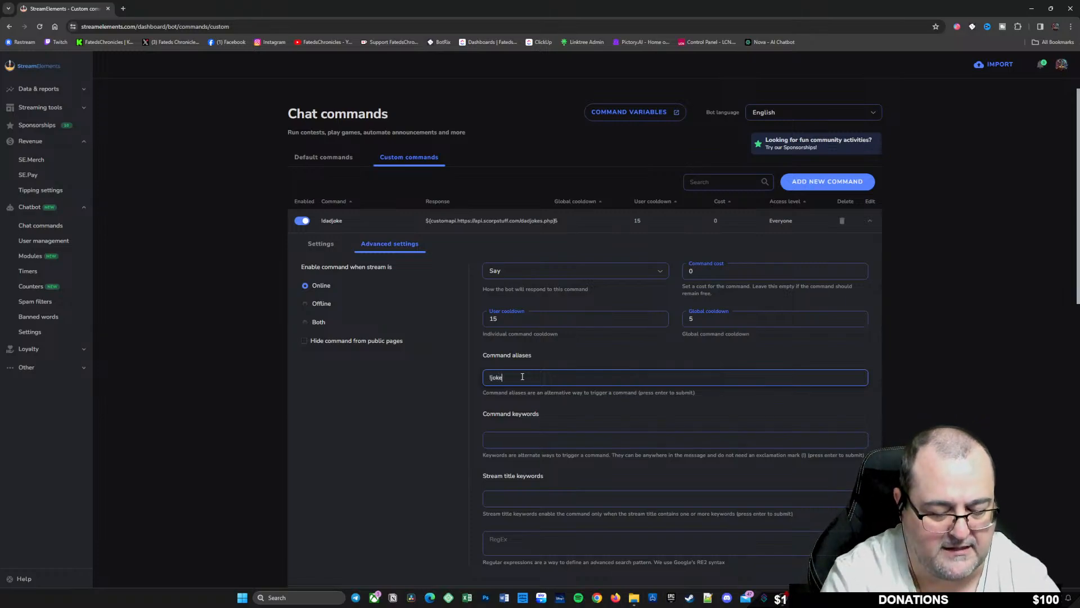
key(Return)
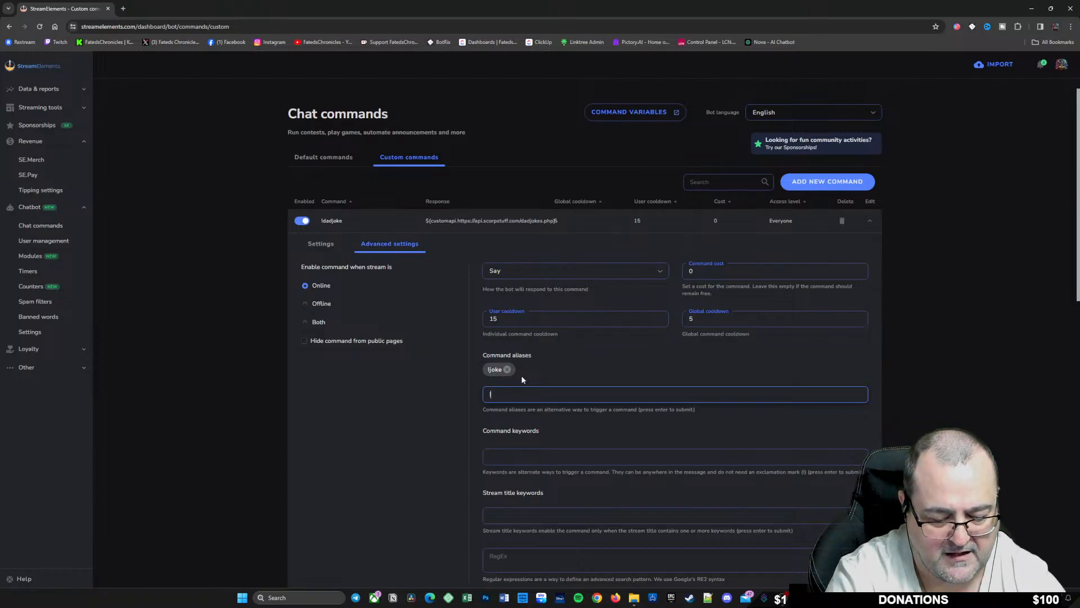
key(Return)
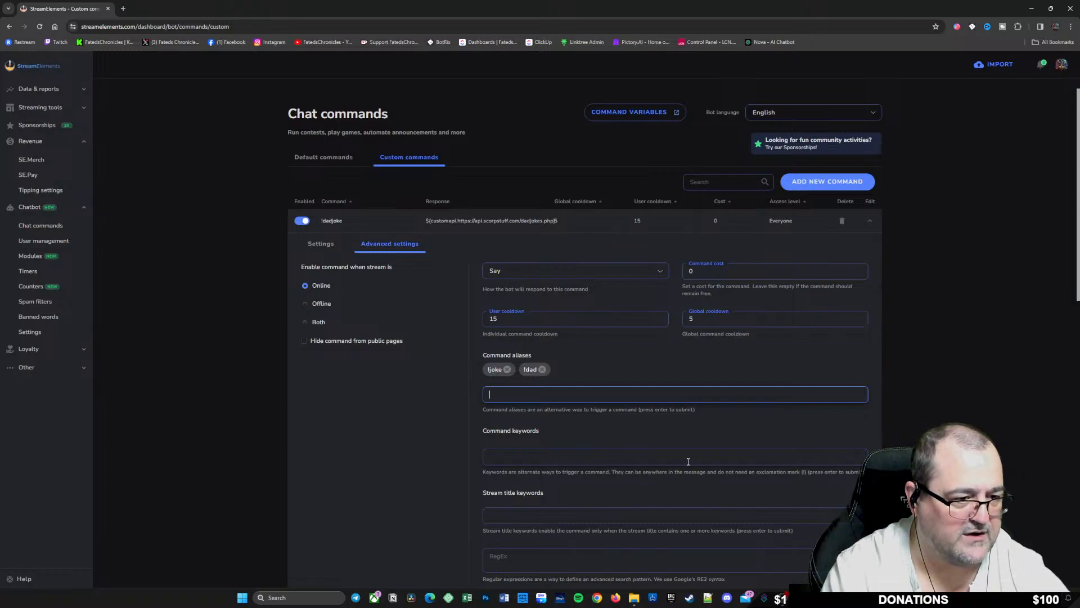
scroll(589, 443, down, 1)
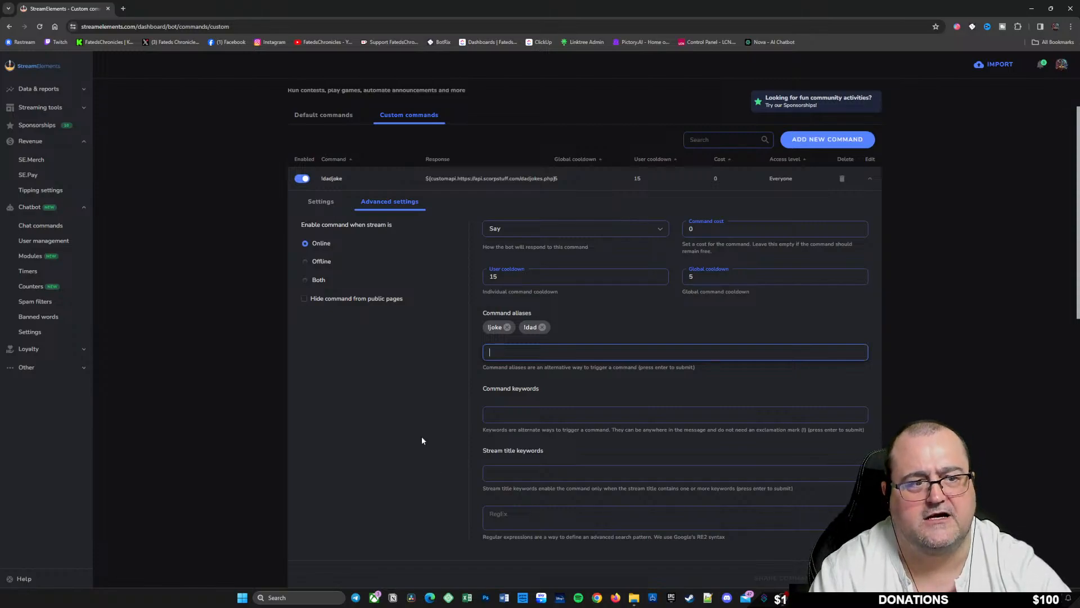
click(366, 181)
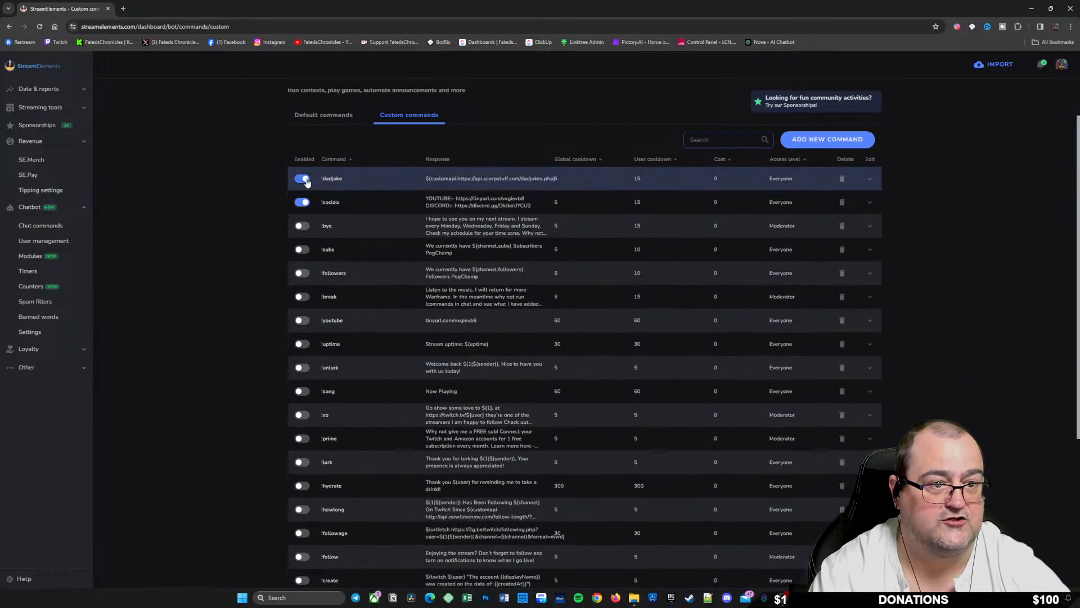
Step: Toggle the enabled state of the new !dadjoke command and look through the rest of the custom commands
click(305, 180)
scroll(391, 417, down, 5)
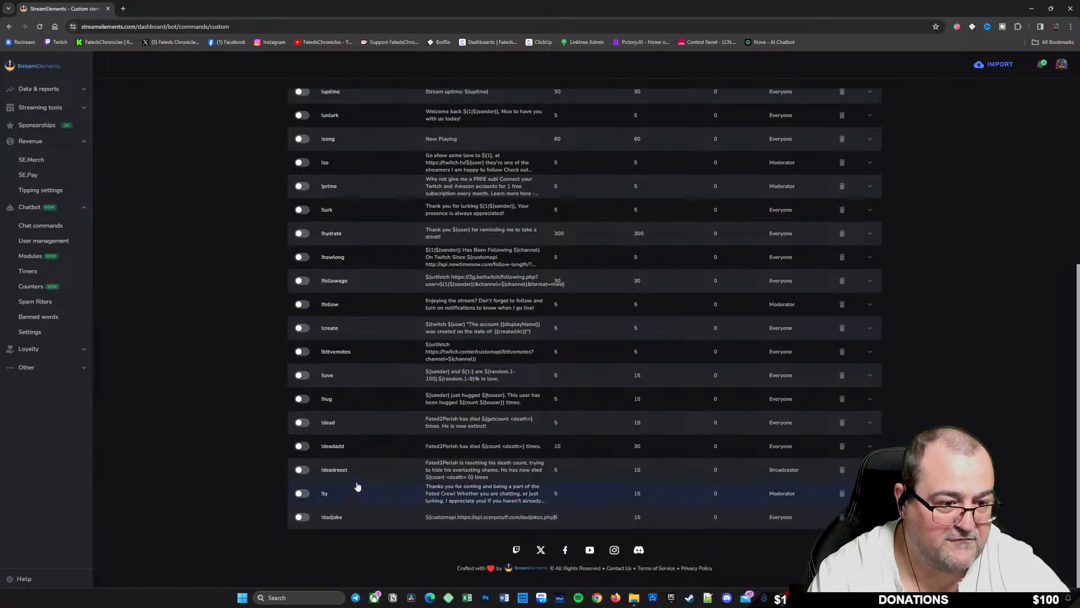
Step: Expand the !dead custom command, review its death-count response and the channel name in it, and collapse it
click(370, 426)
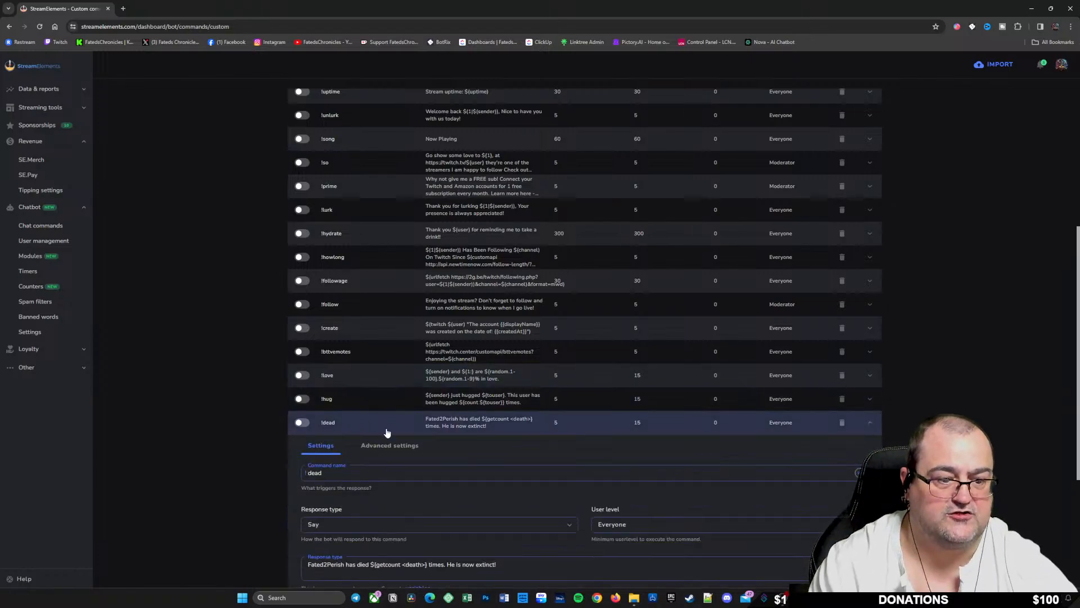
scroll(386, 432, down, 4)
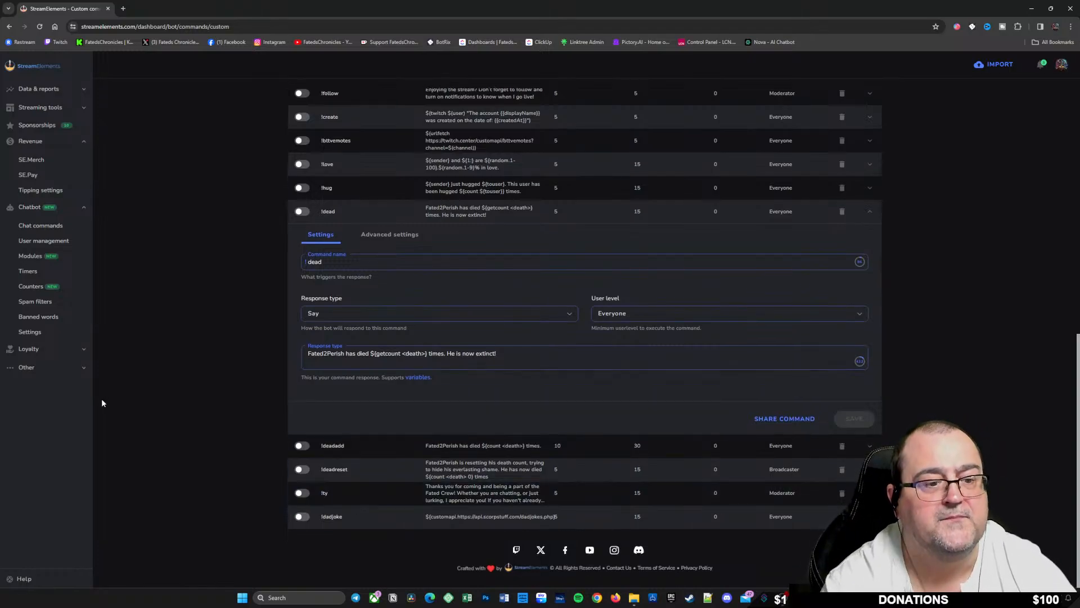
double_click(344, 354)
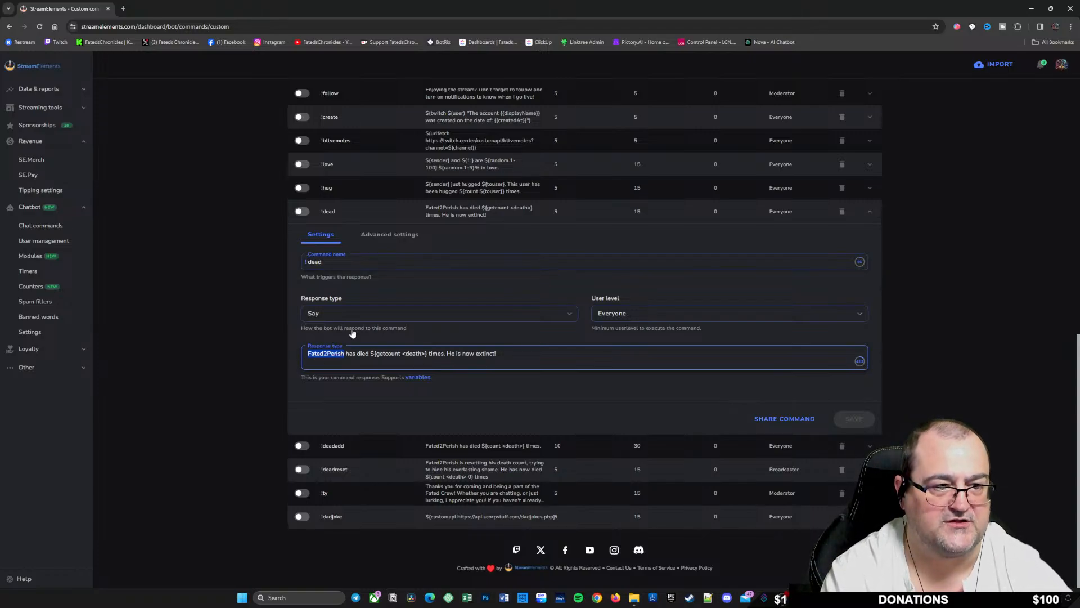
click(378, 212)
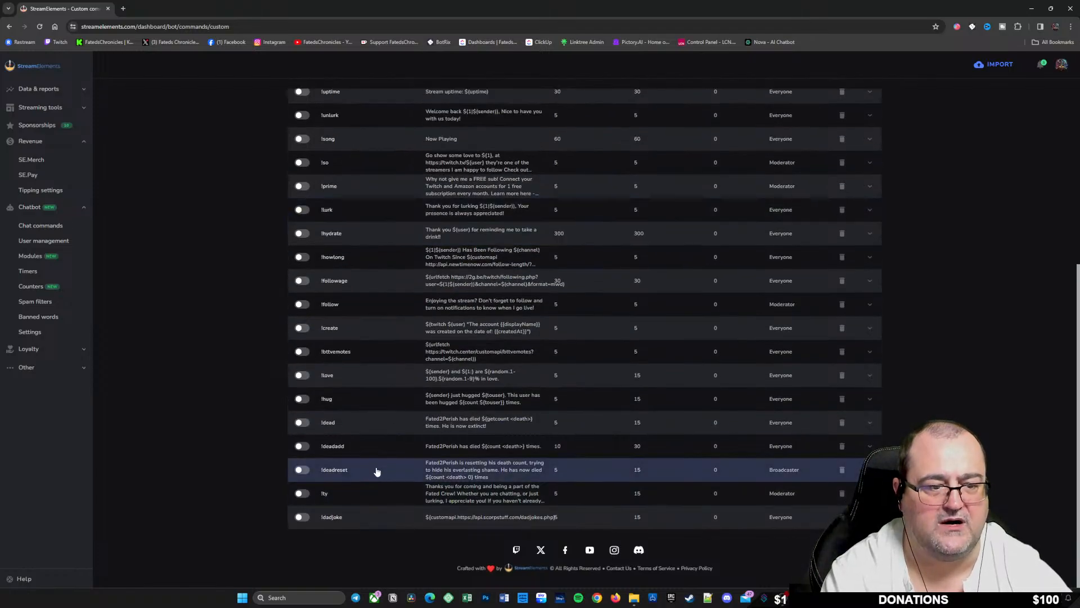
Step: Examine the responses and counter variables of the !deadadd and !deadreset custom commands, collapsing each one after viewing
click(362, 448)
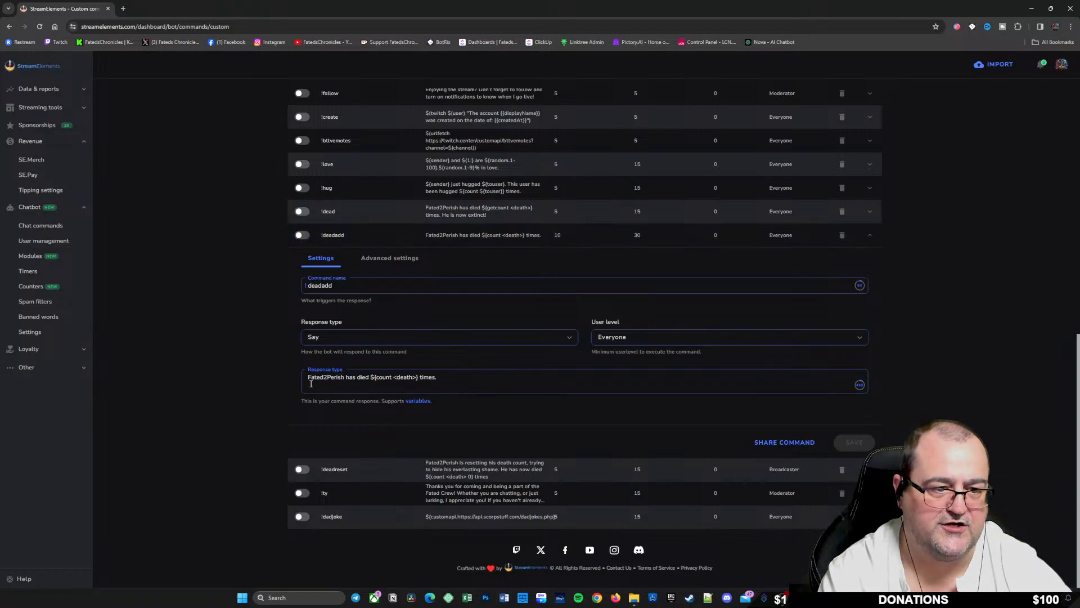
drag(346, 378, 283, 375)
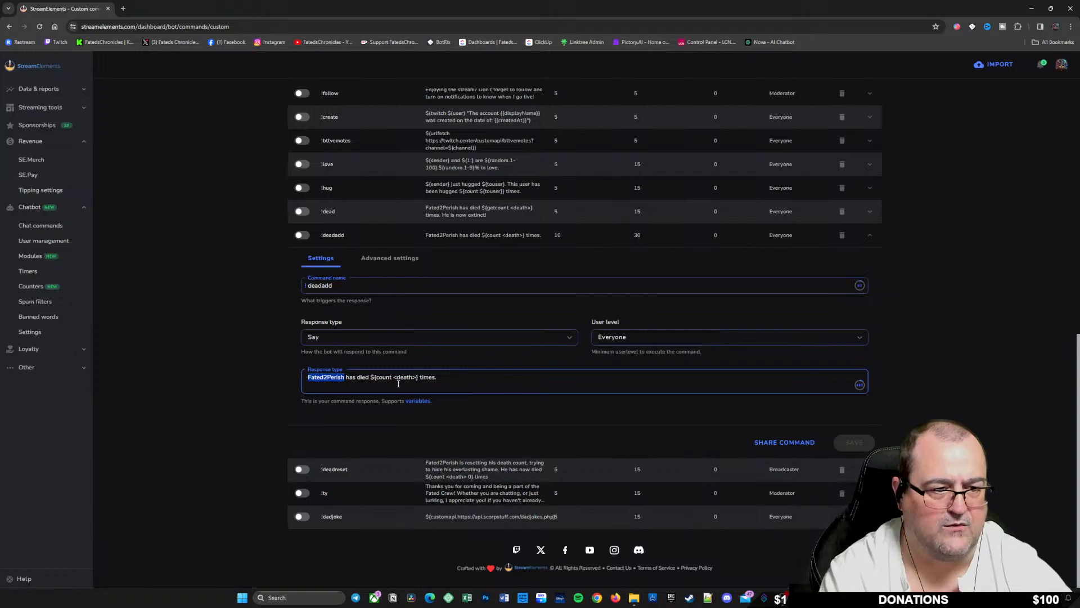
click(367, 237)
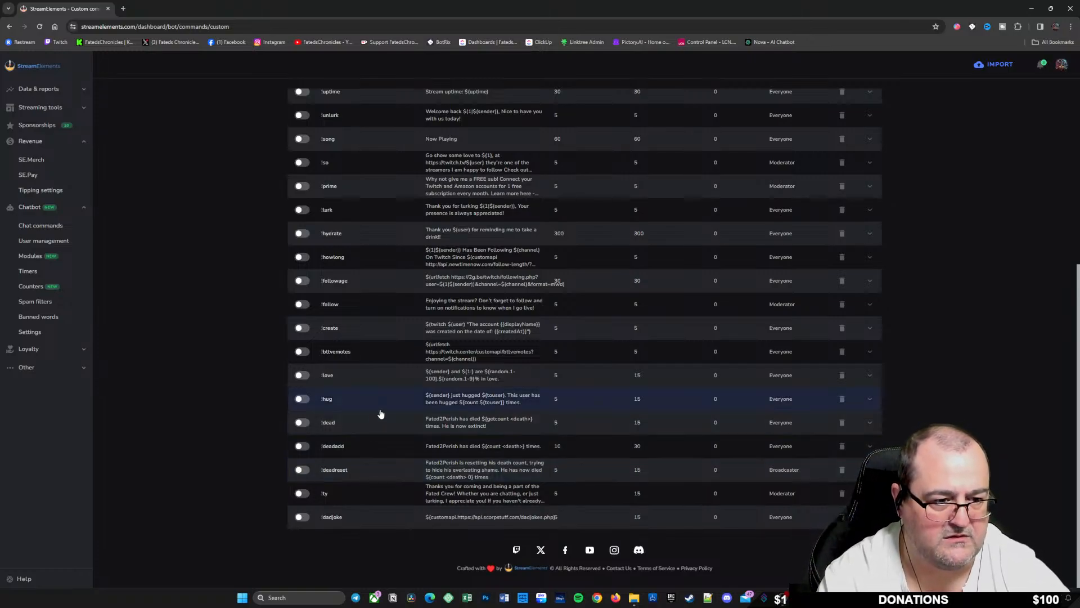
click(371, 467)
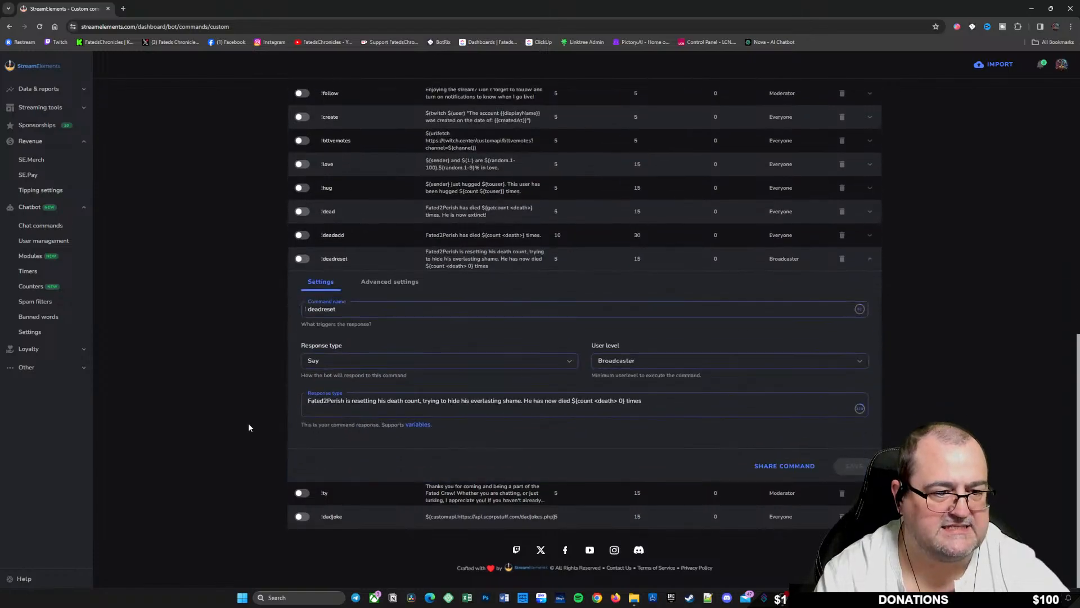
double_click(340, 401)
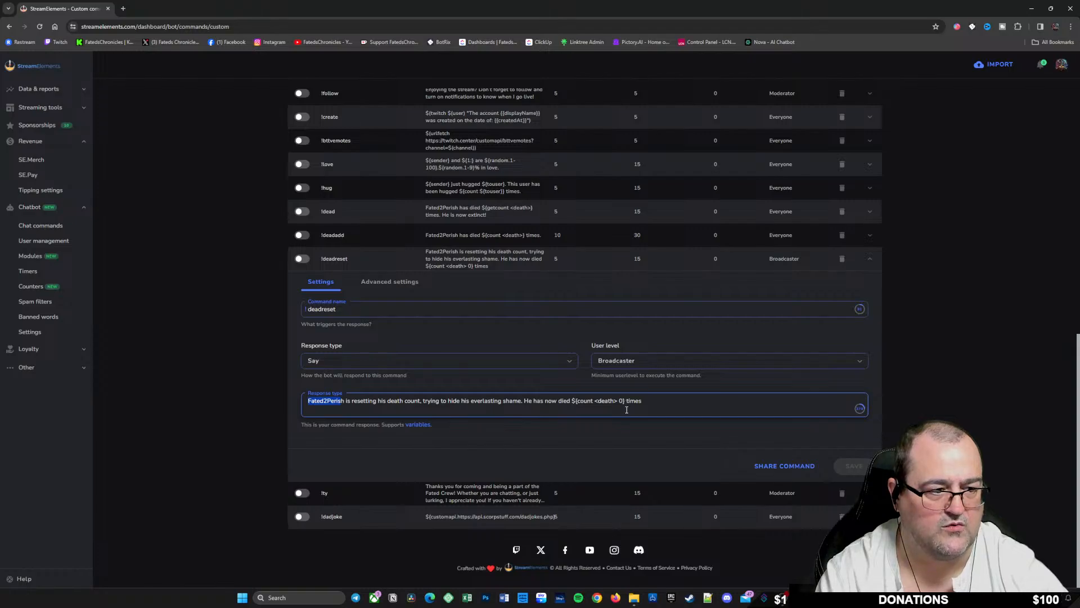
click(382, 260)
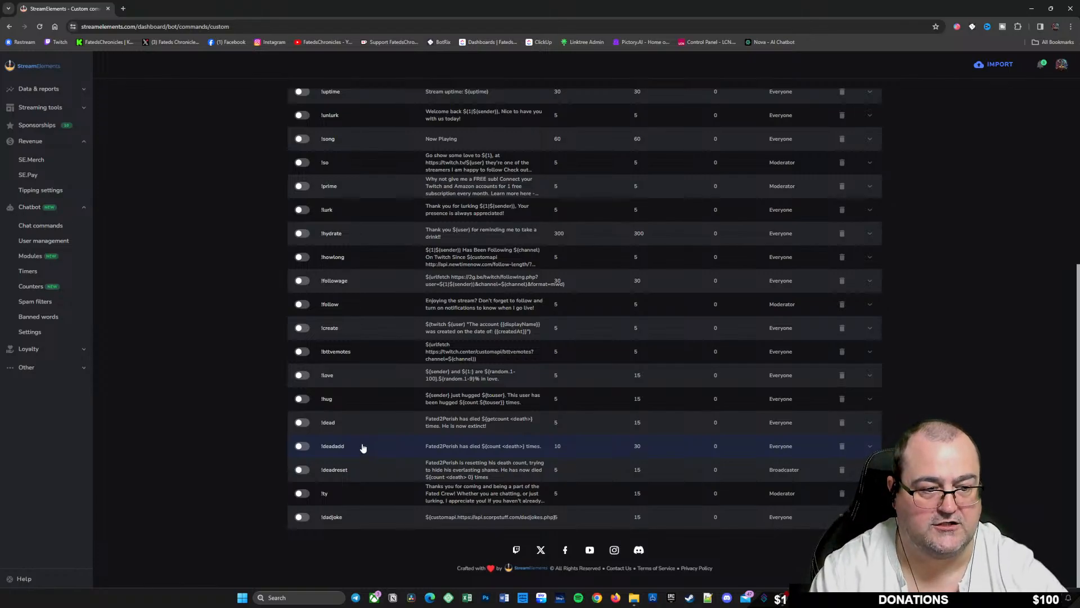
Step: In the !deadadd command's advanced settings, add COD as a stream title keyword and save the command
click(385, 446)
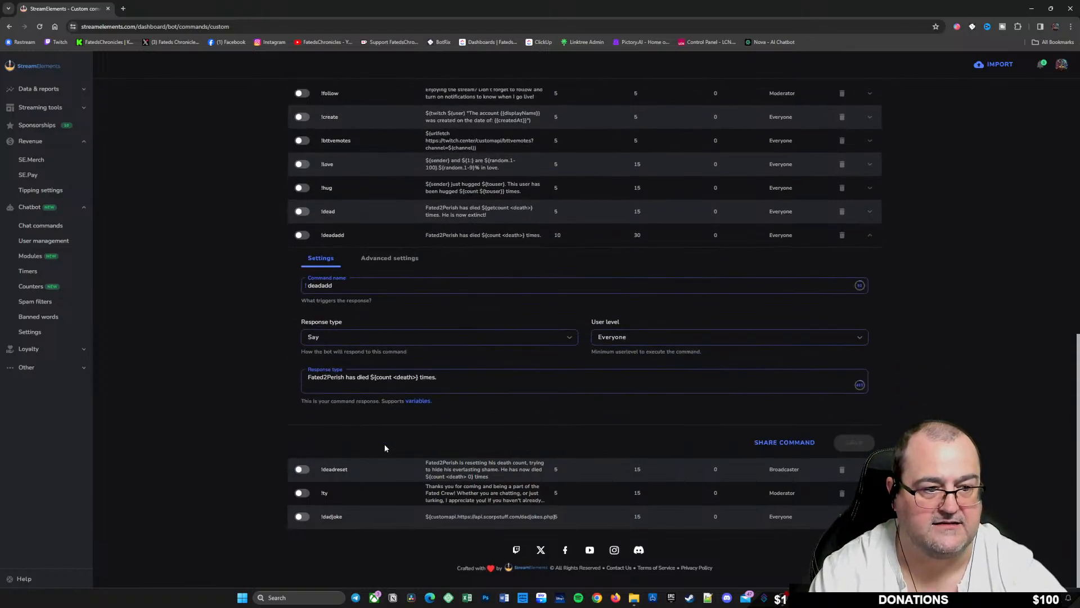
click(392, 259)
scroll(490, 489, down, 3)
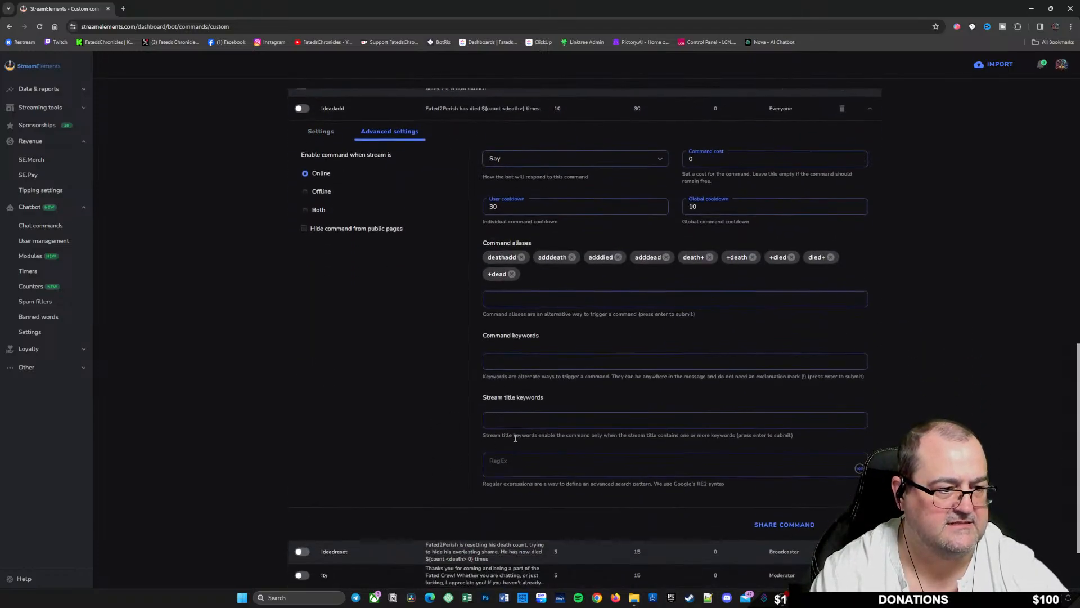
click(517, 418)
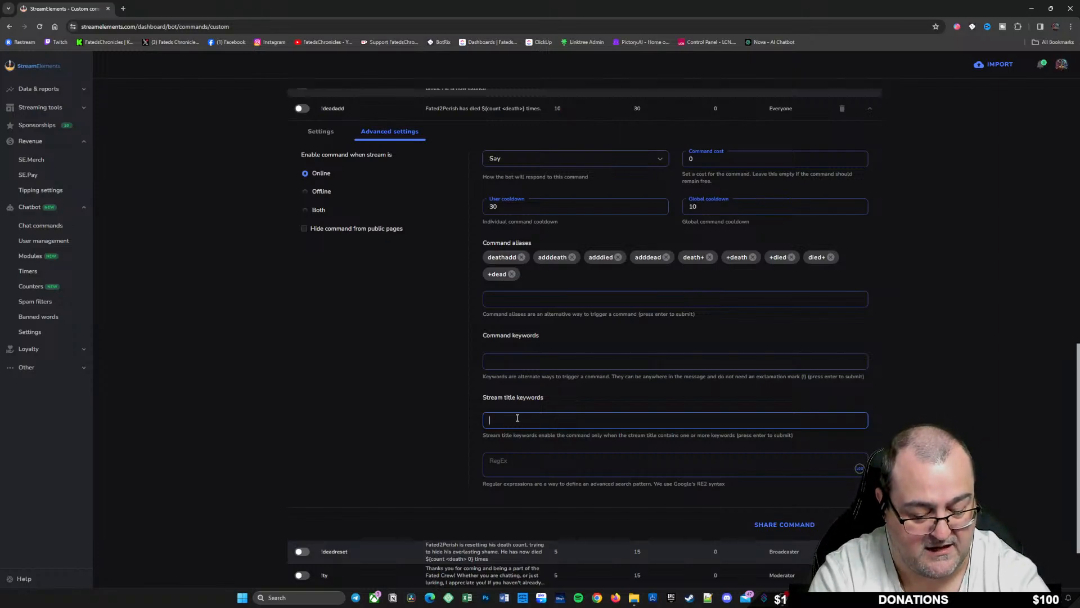
text(co)
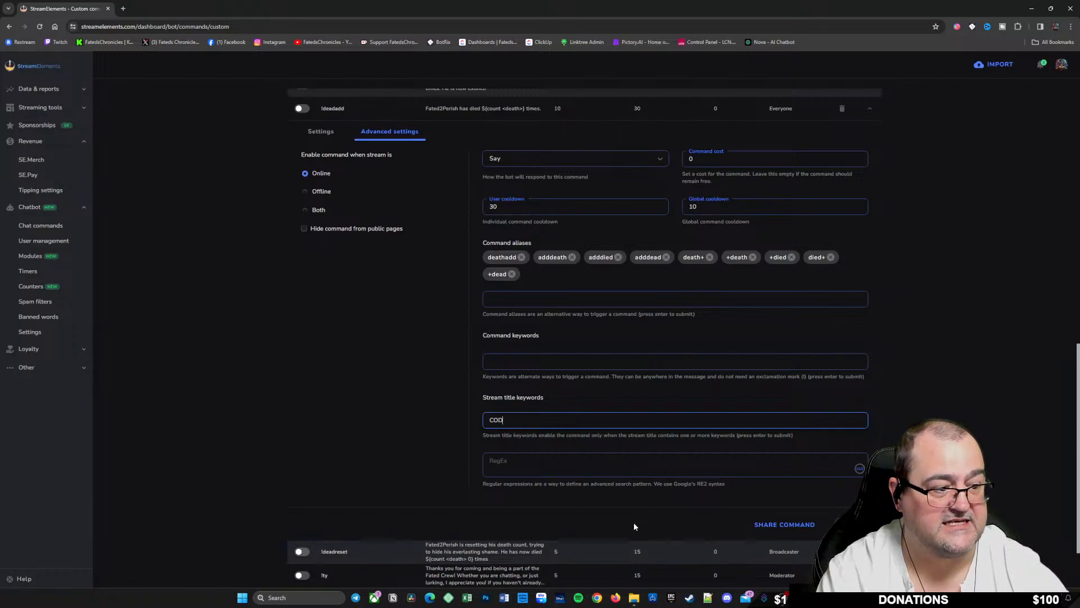
scroll(634, 518, down, 1)
scroll(619, 495, down, 2)
click(525, 378)
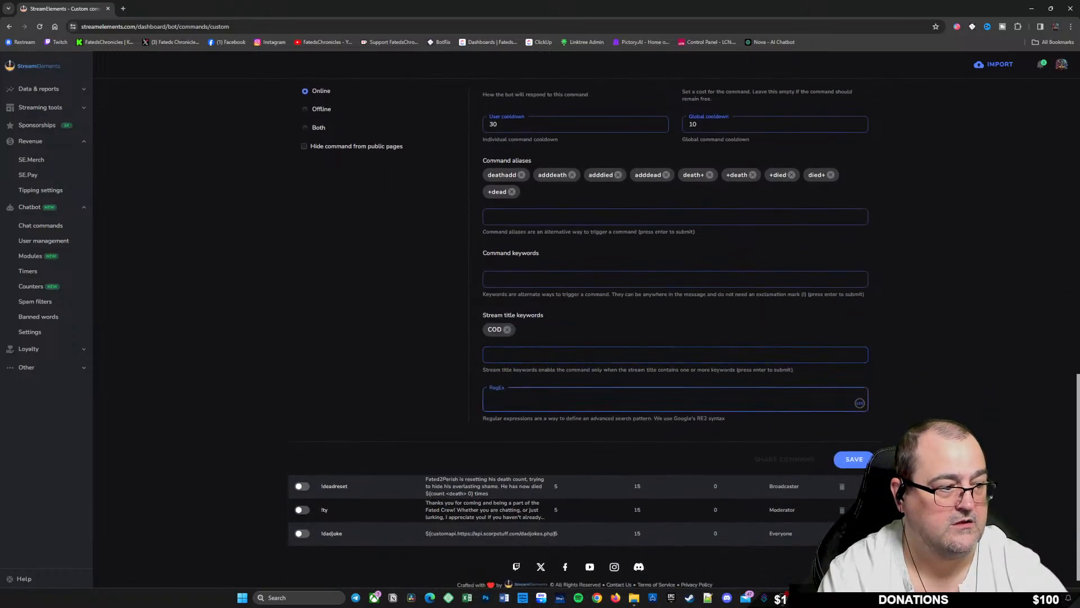
click(856, 460)
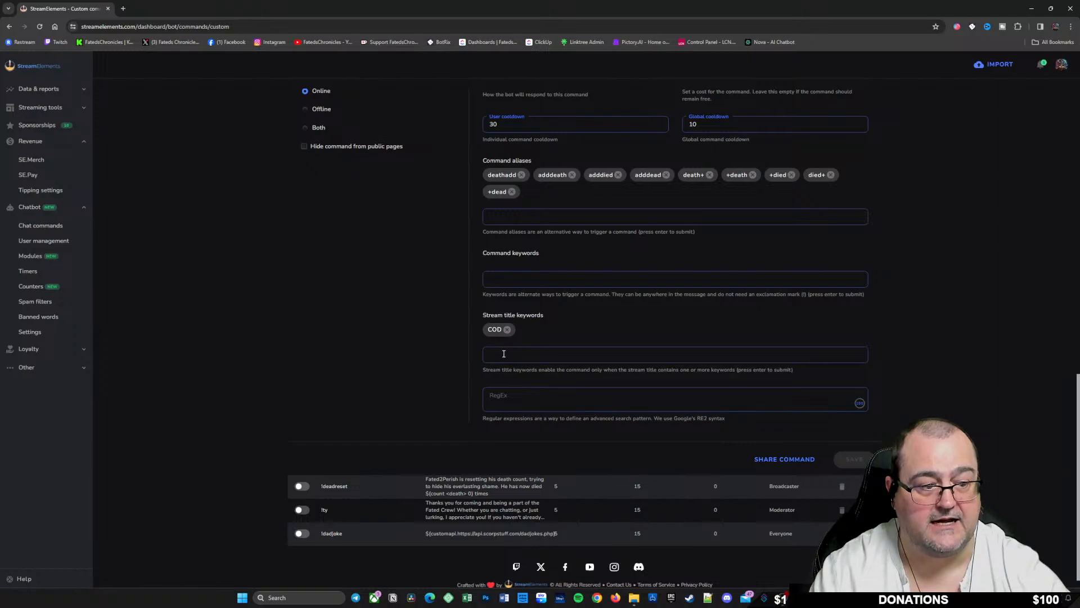
Step: Look over the saved !deadadd advanced settings, including the aliases and stream title keywords, and collapse the command
scroll(385, 420, up, 3)
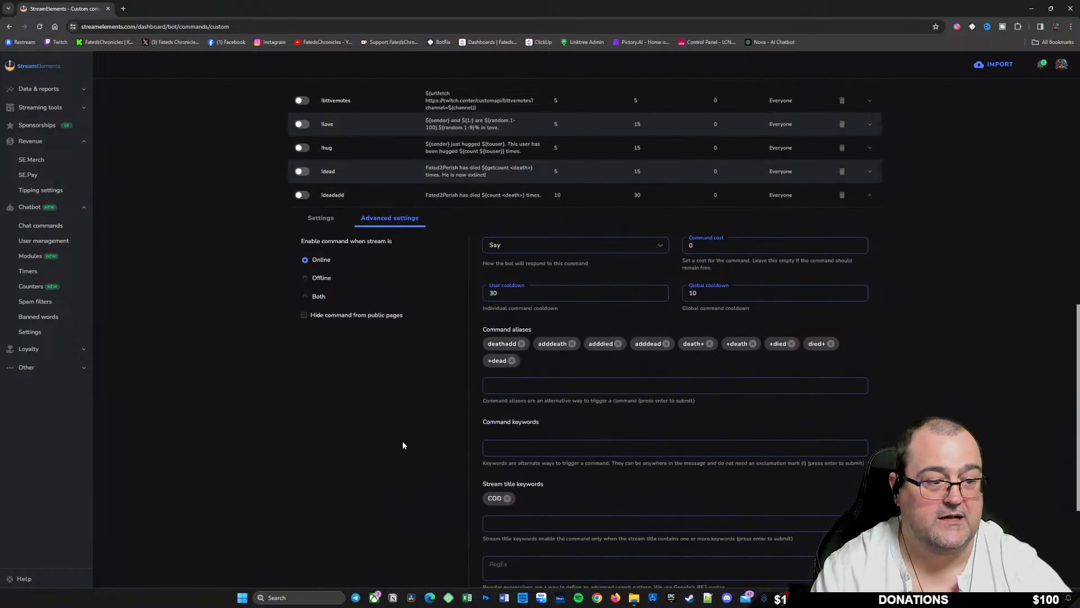
scroll(458, 491, down, 3)
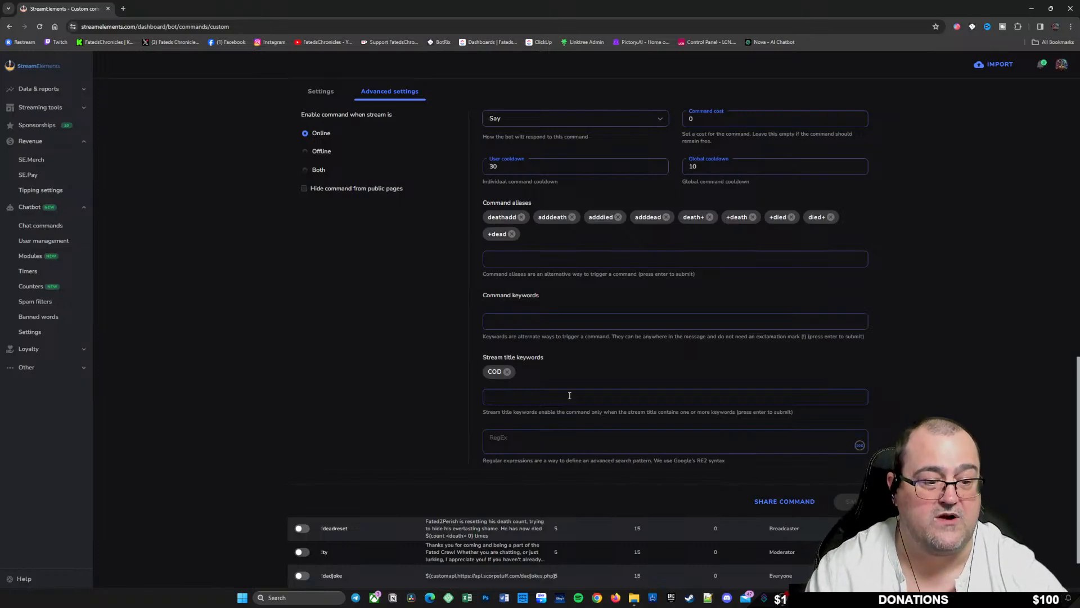
scroll(335, 390, up, 4)
click(349, 282)
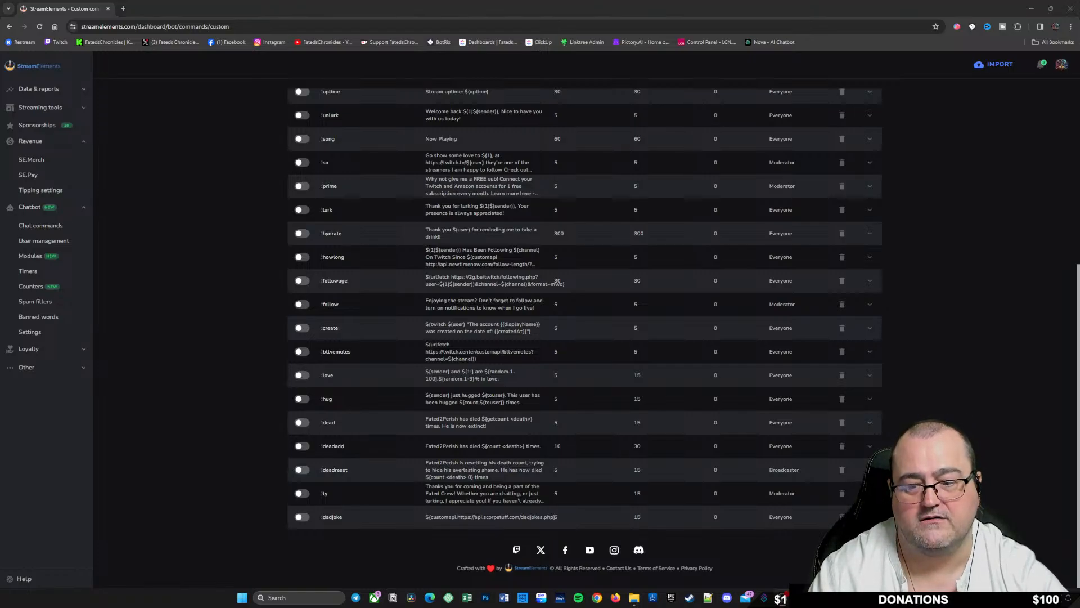
Step: Examine the !break command's response and user level, look through the other custom commands, and collapse !break
scroll(398, 366, up, 5)
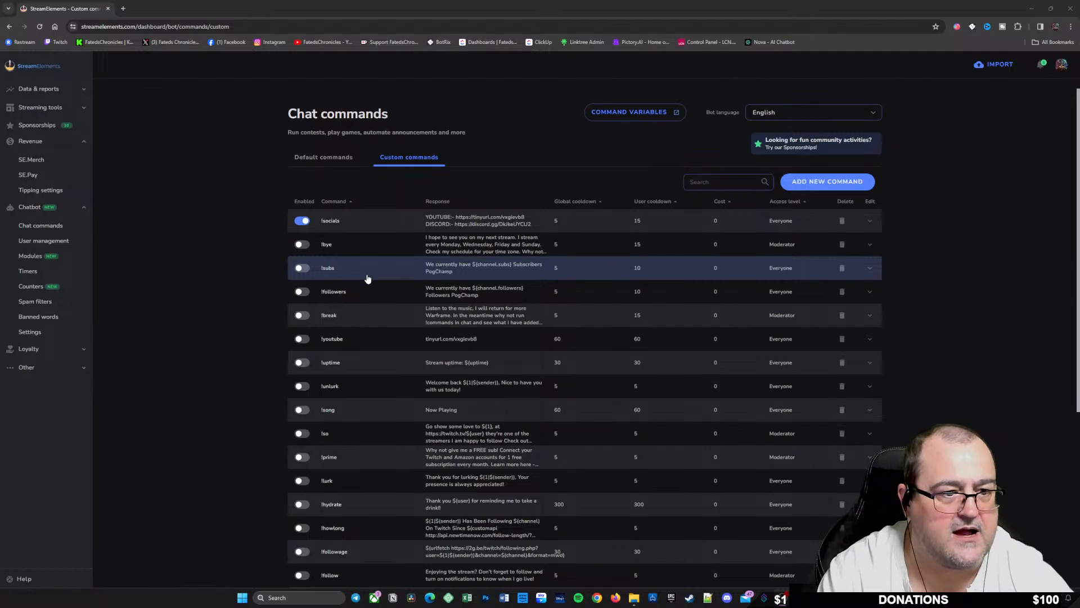
click(389, 316)
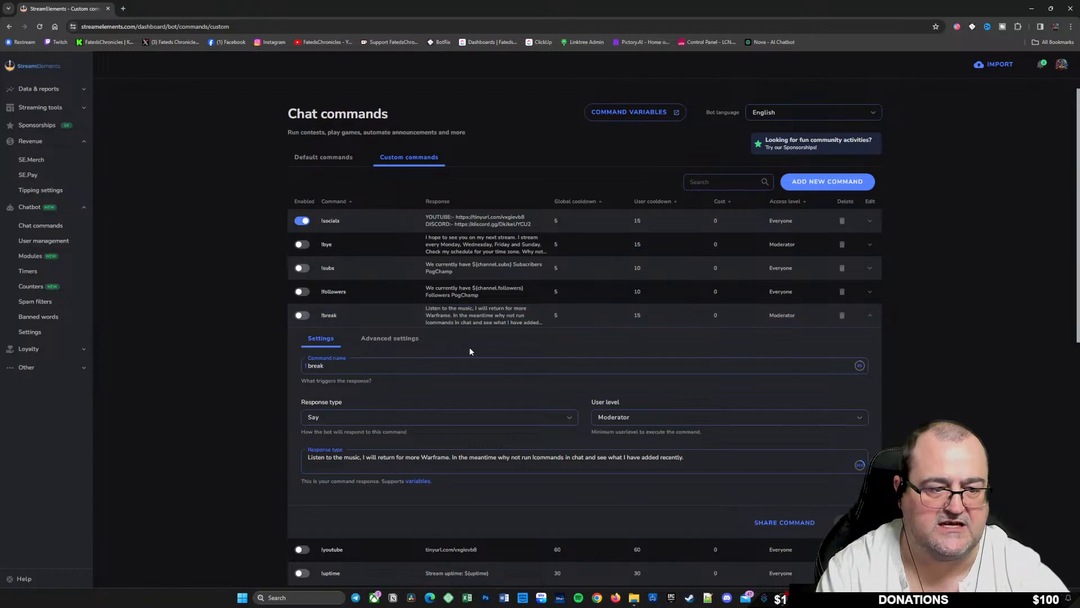
scroll(394, 360, down, 4)
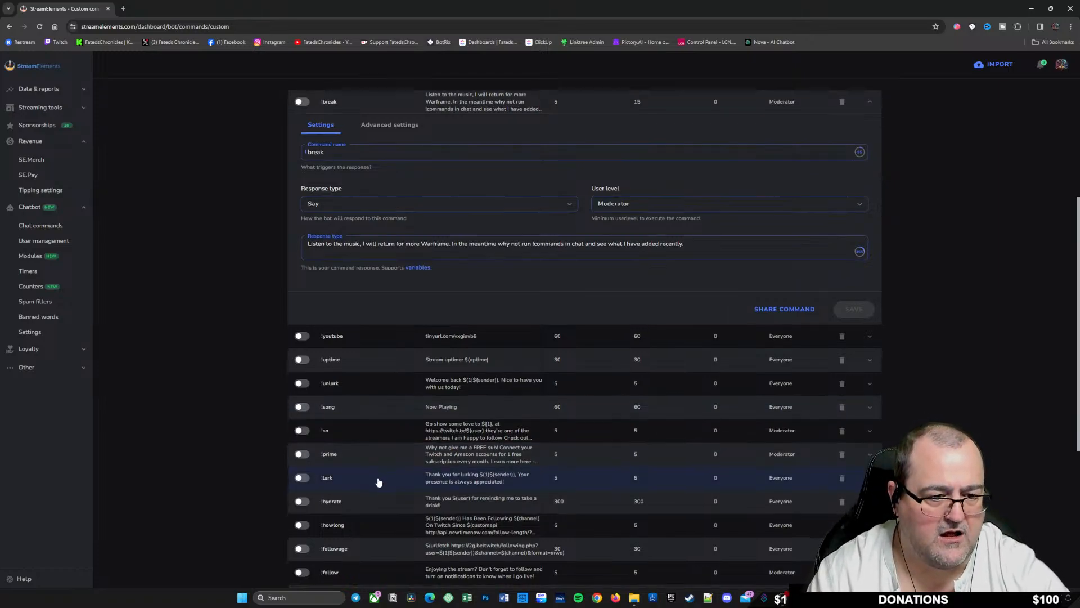
scroll(377, 478, down, 2)
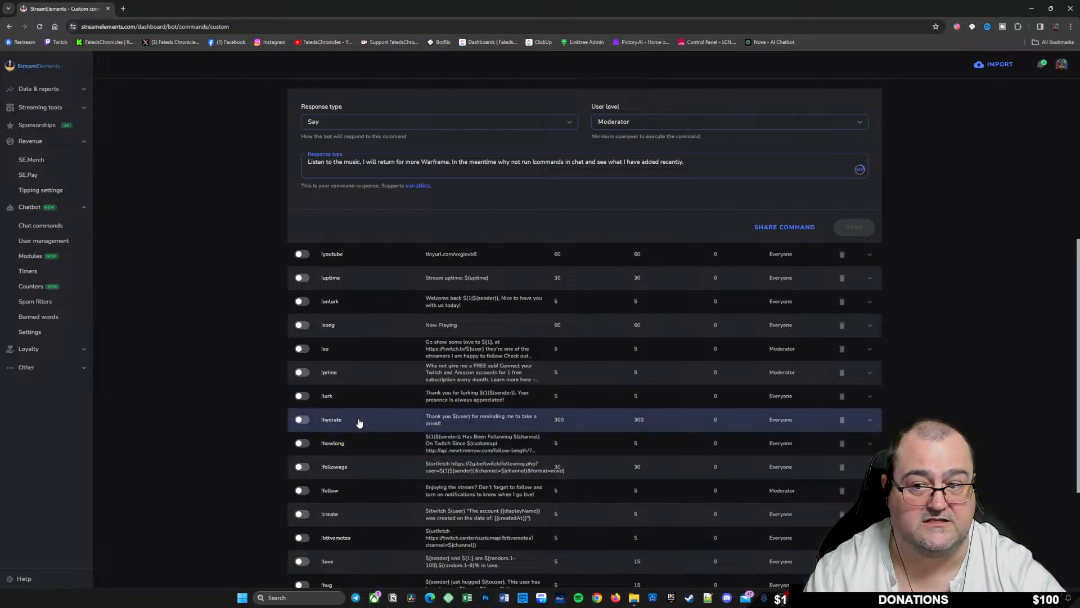
scroll(357, 425, down, 5)
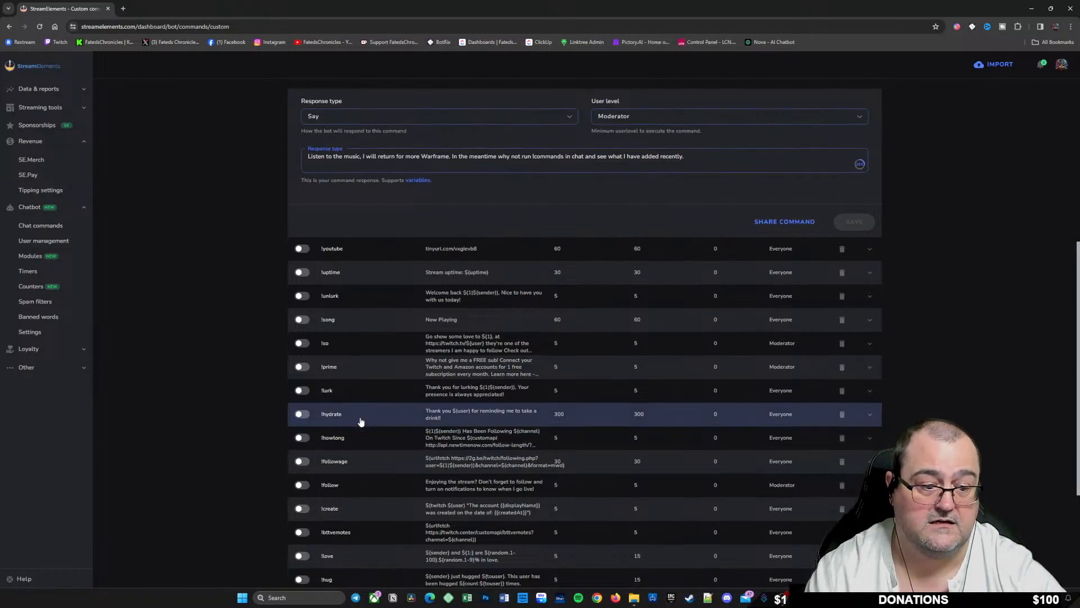
scroll(372, 543, up, 7)
scroll(372, 543, up, 4)
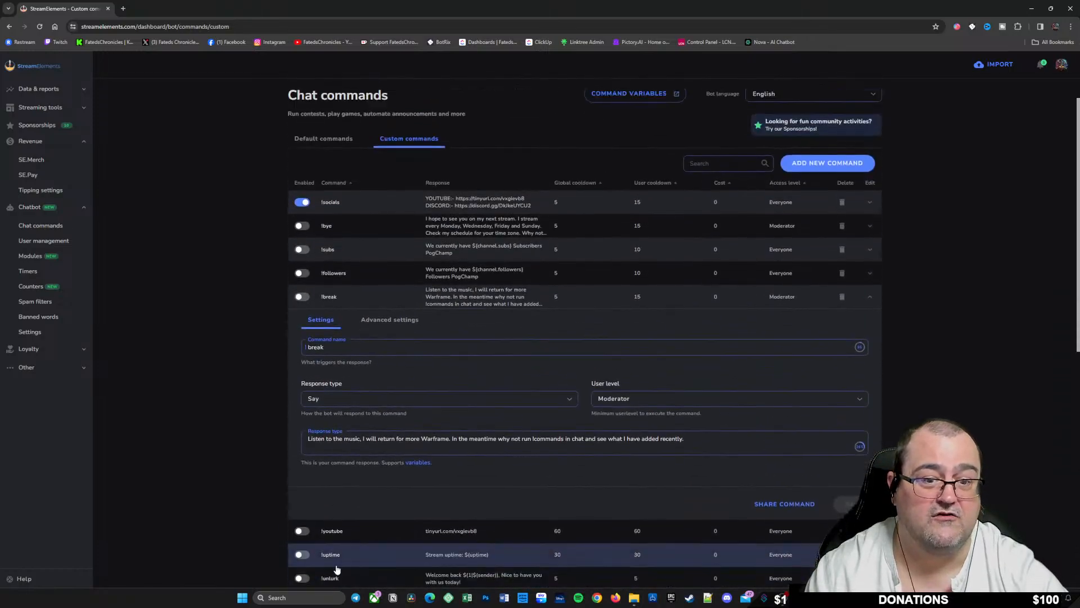
click(370, 316)
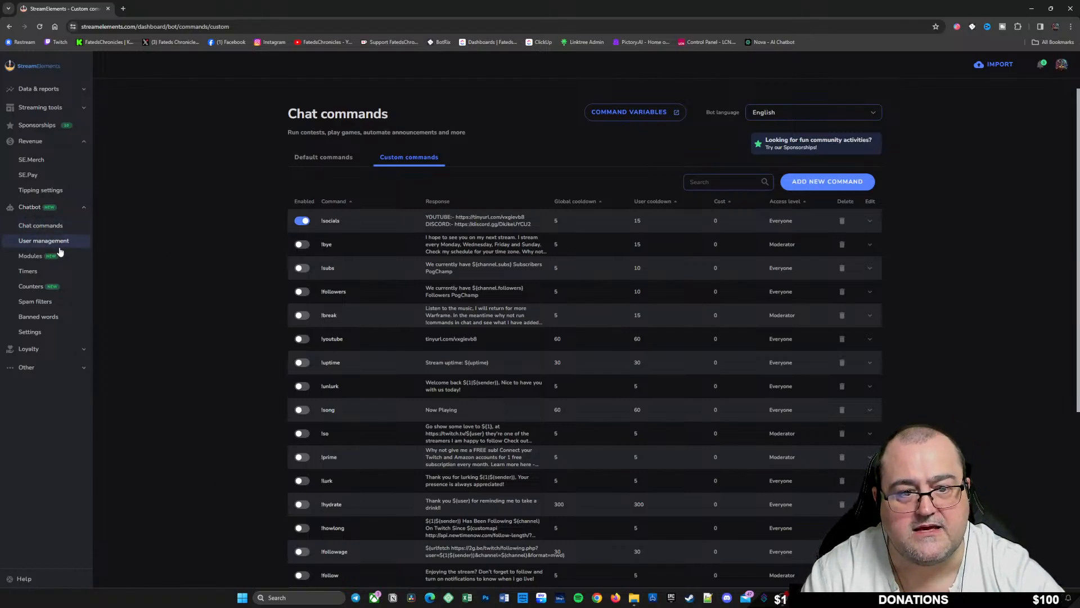
Step: Switch from the Chatbot section to Loyalty and view the Viewer queue, Contests and Leaderboard pages
click(32, 211)
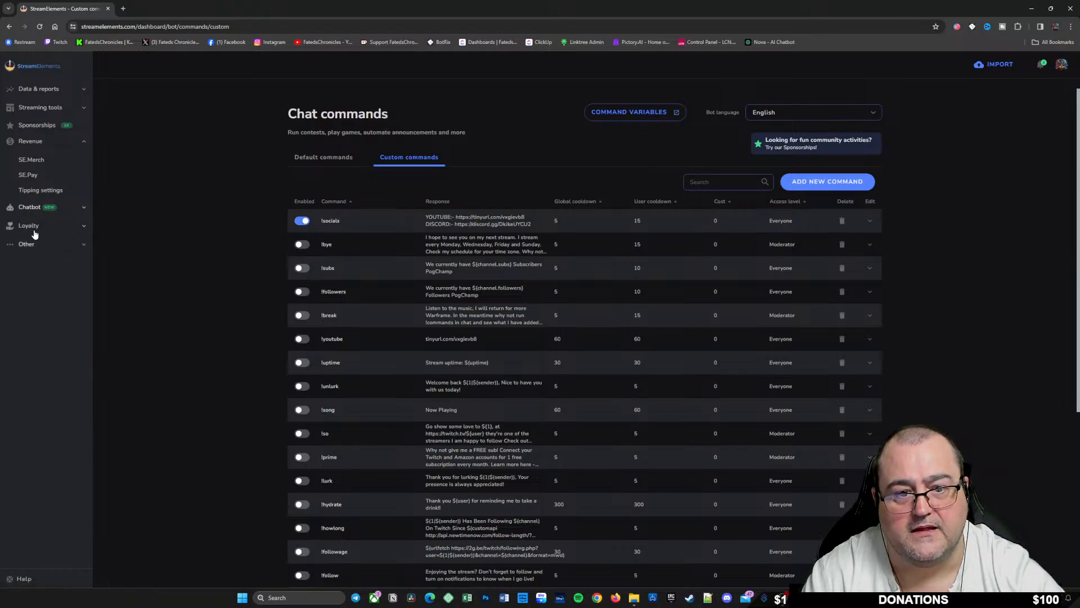
click(28, 226)
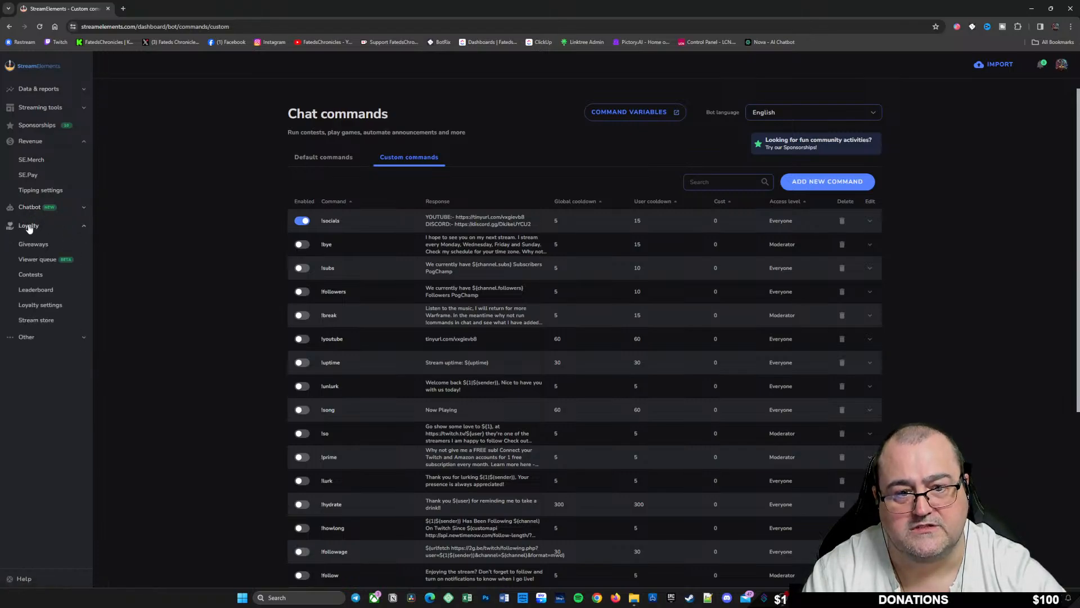
click(45, 261)
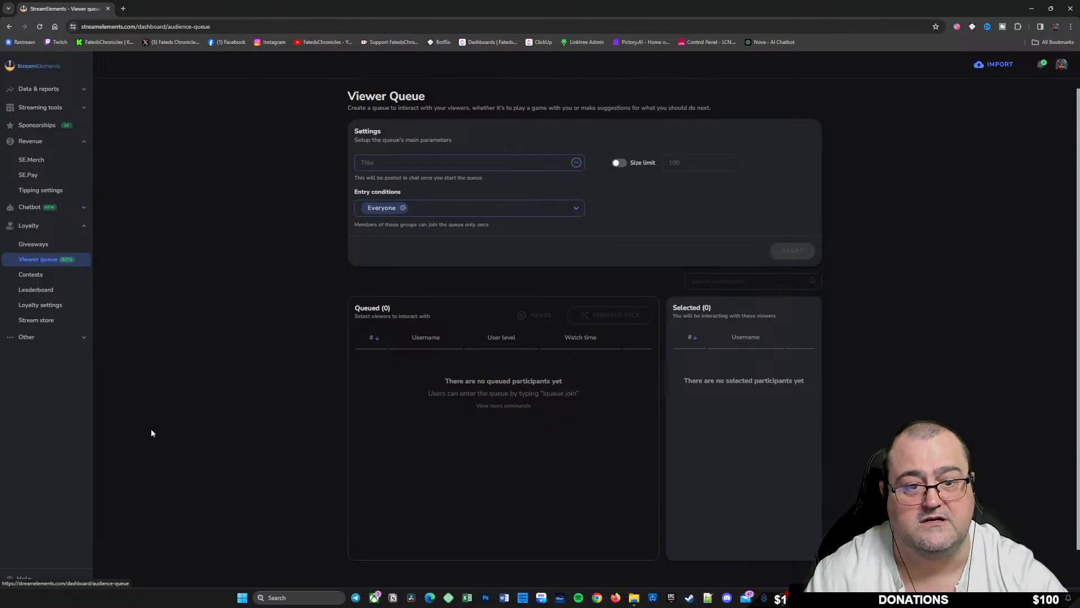
click(39, 278)
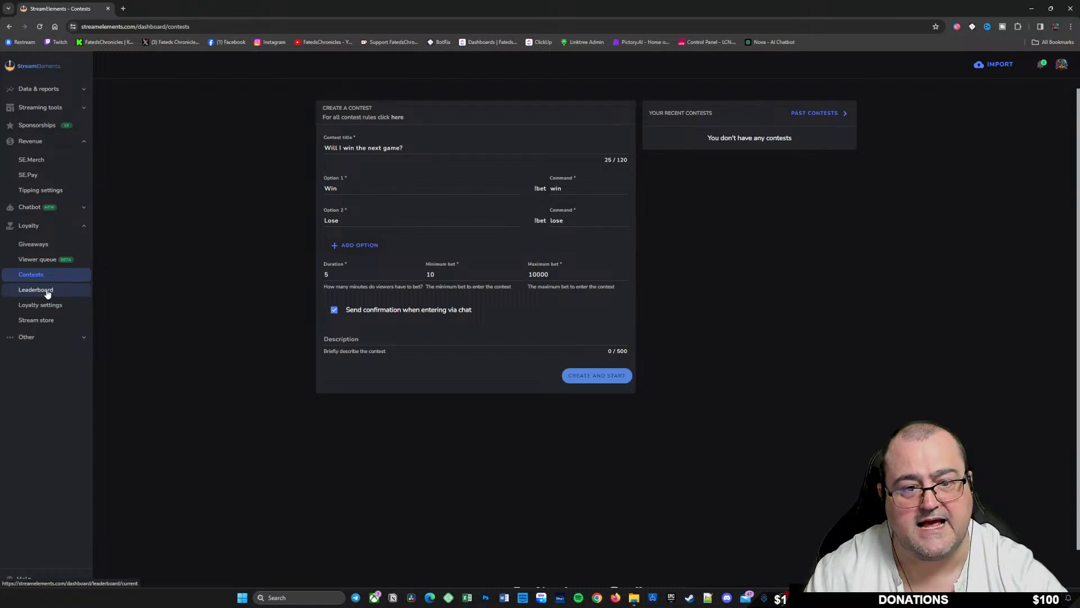
click(46, 291)
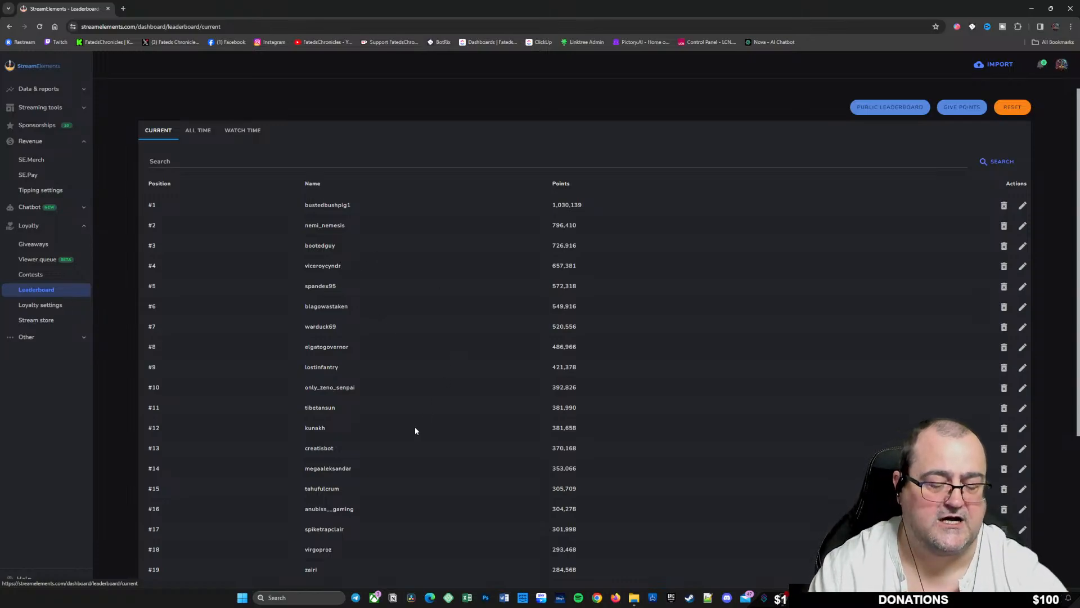
Step: Open the loyalty settings, check the currency name and amount, and enable loyalty
click(51, 306)
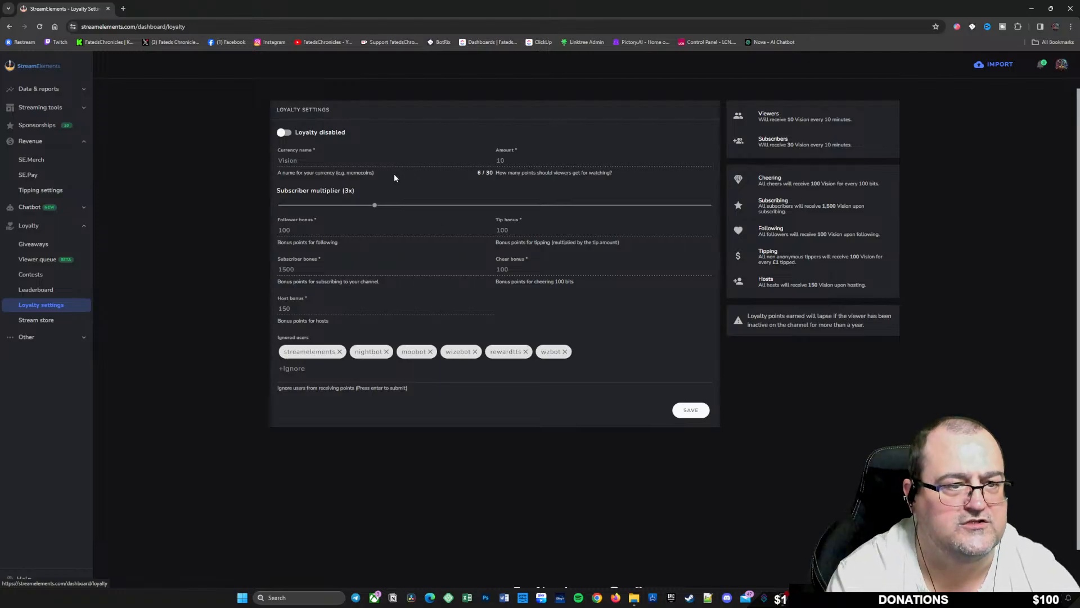
double_click(287, 160)
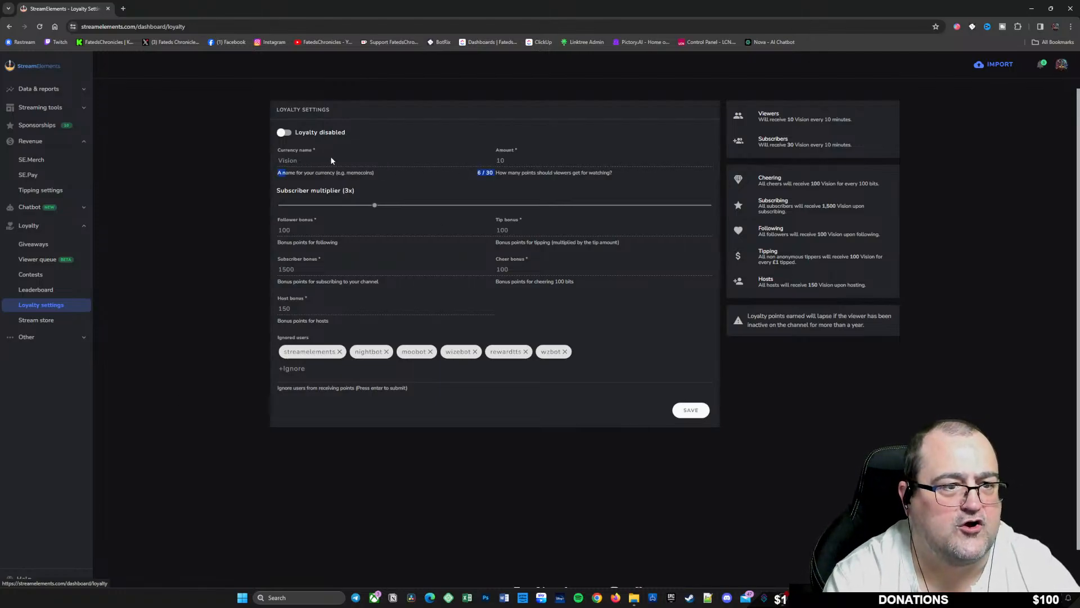
click(506, 161)
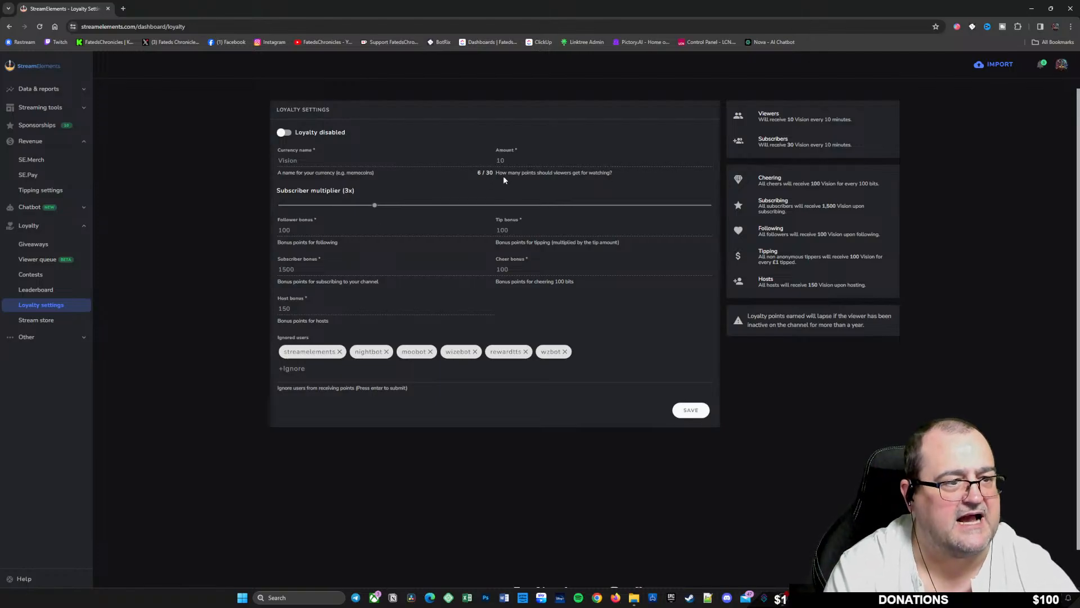
click(284, 133)
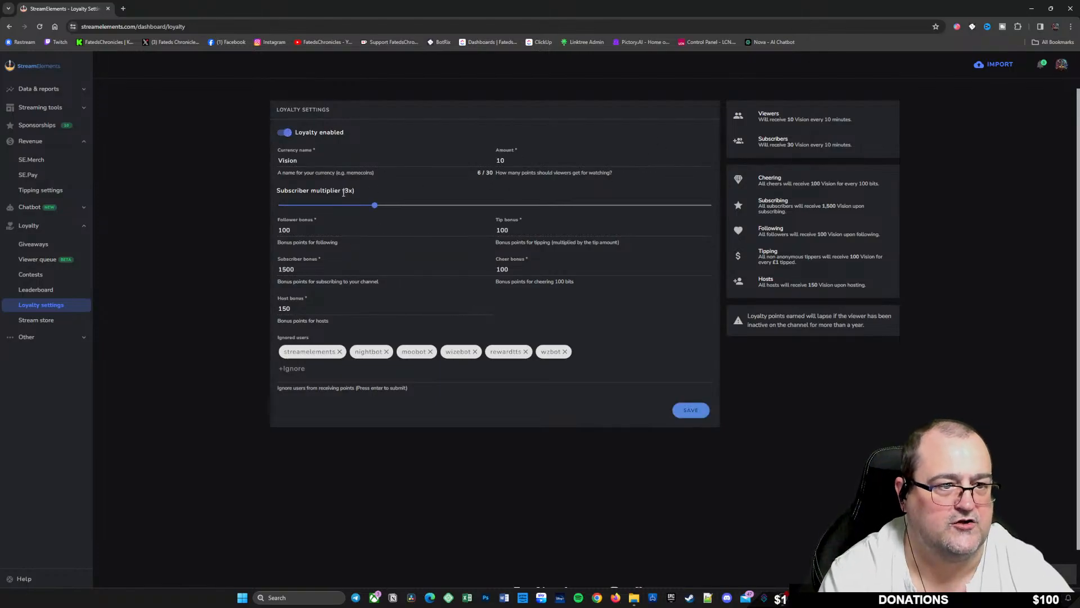
Step: Set the loyalty currency name to Points
click(508, 163)
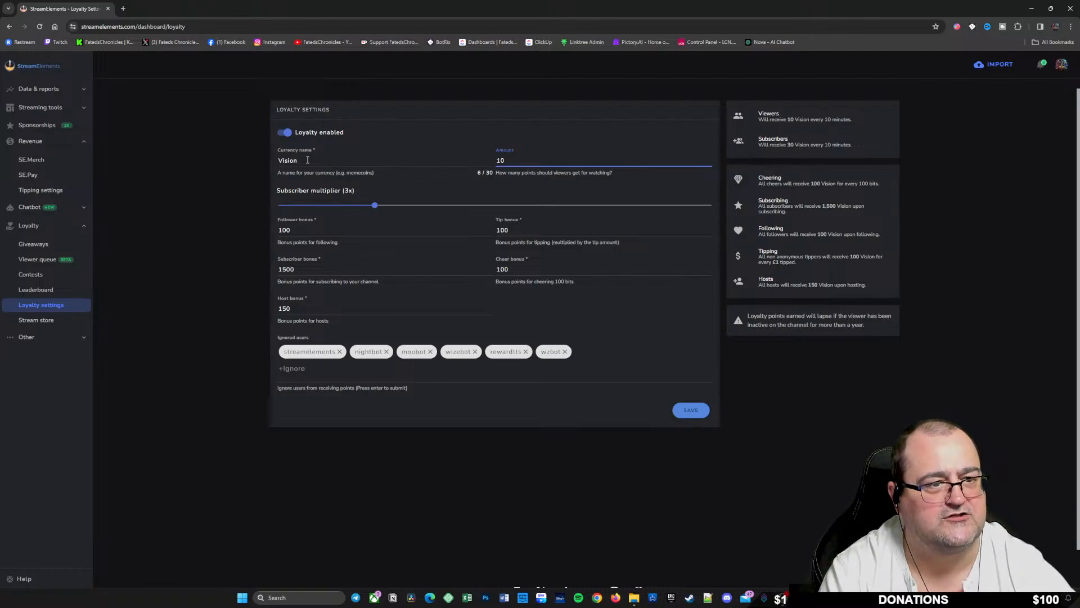
drag(307, 161, 229, 164)
text(P)
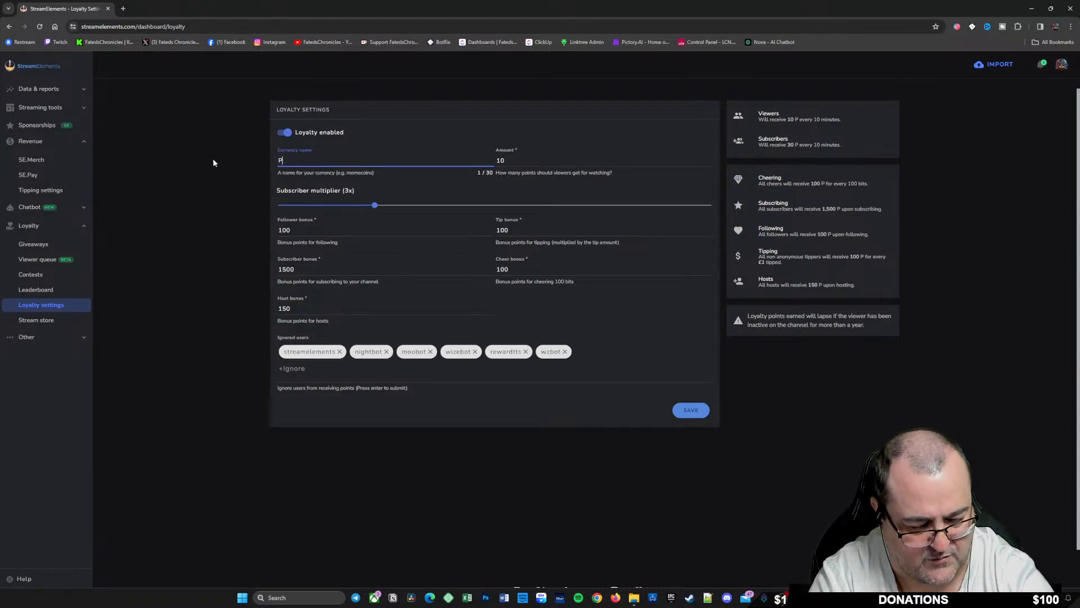
text(oints)
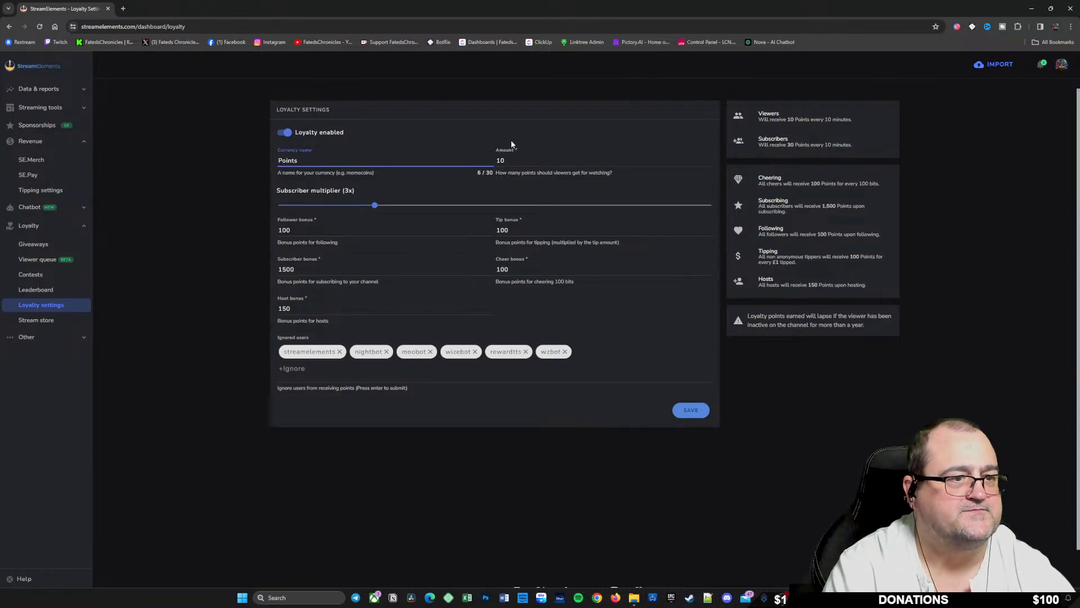
click(646, 123)
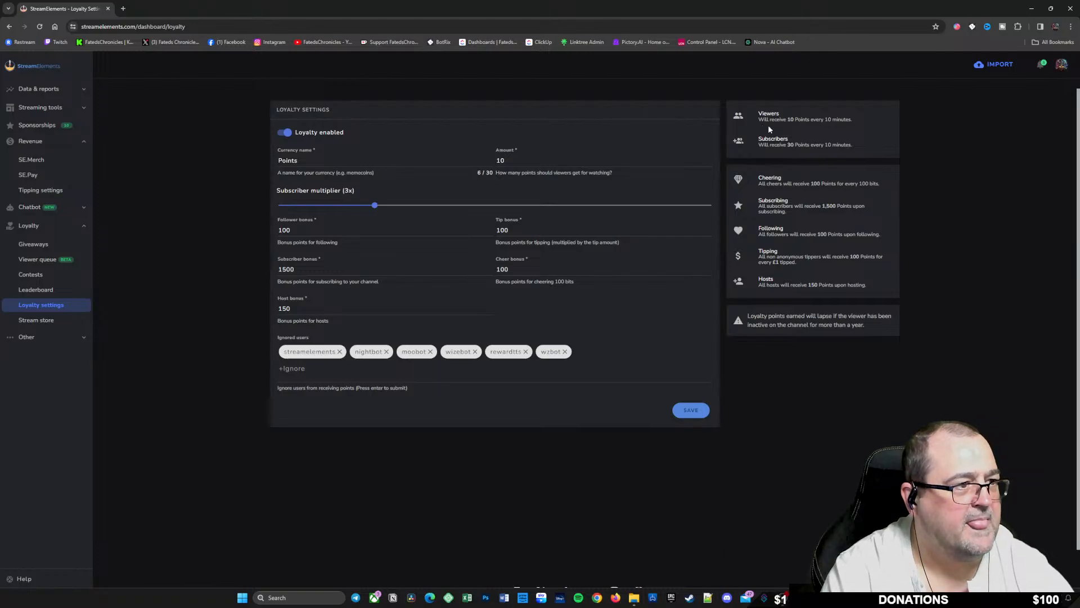
Step: Try a loyalty amount of 100 for watching viewers, and return it to 10
double_click(544, 162)
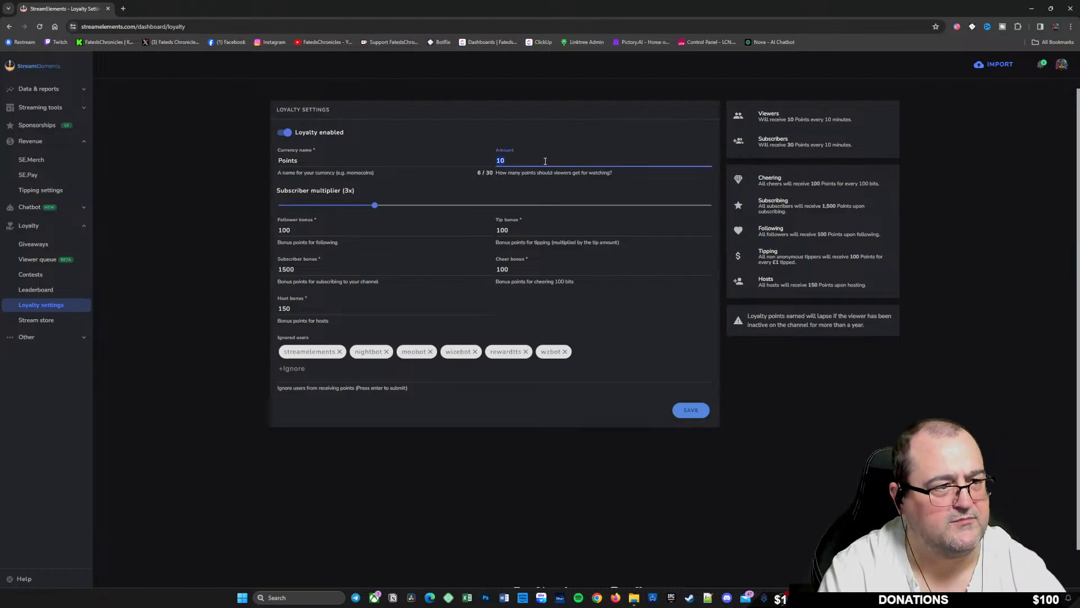
text(100)
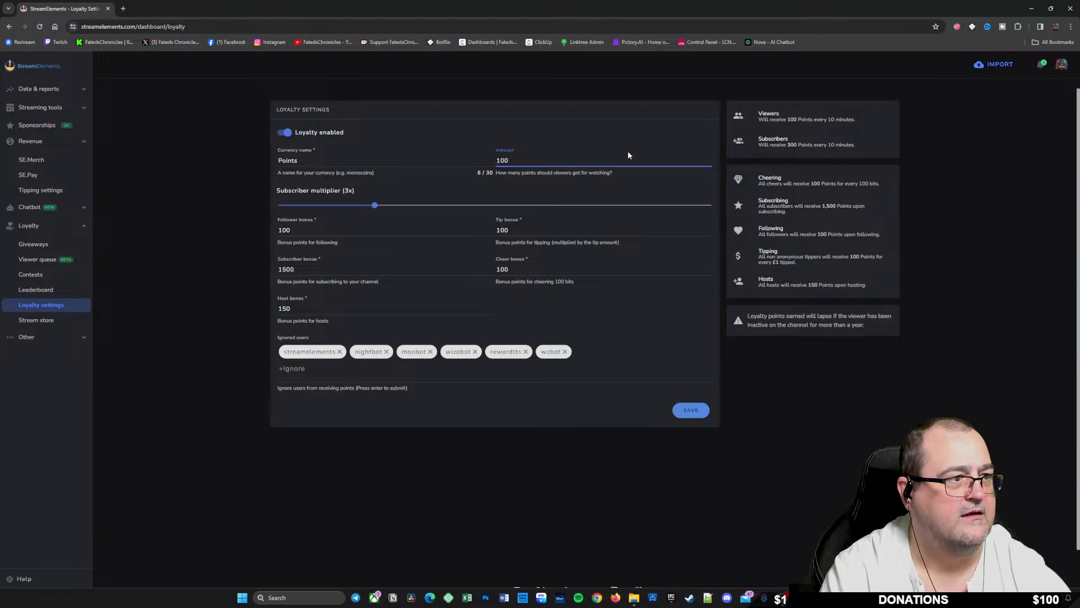
click(629, 155)
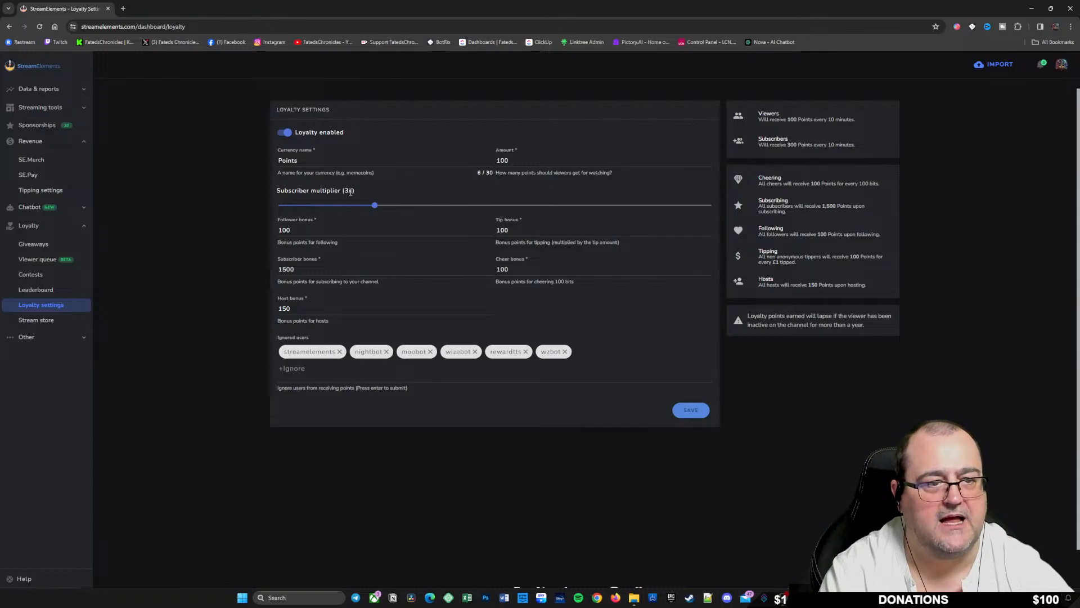
click(516, 160)
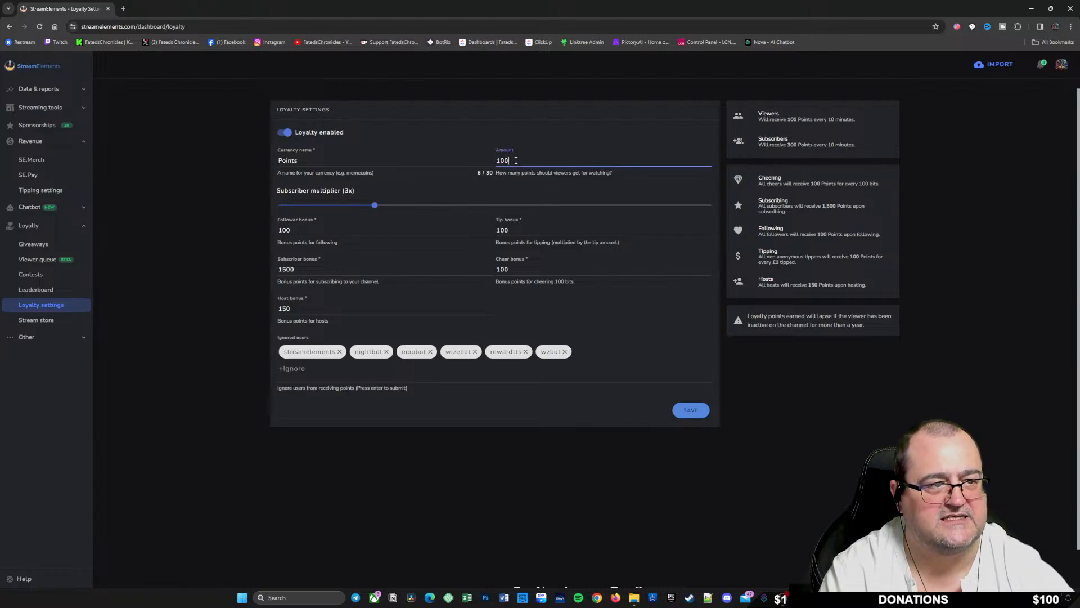
key(BackSpace)
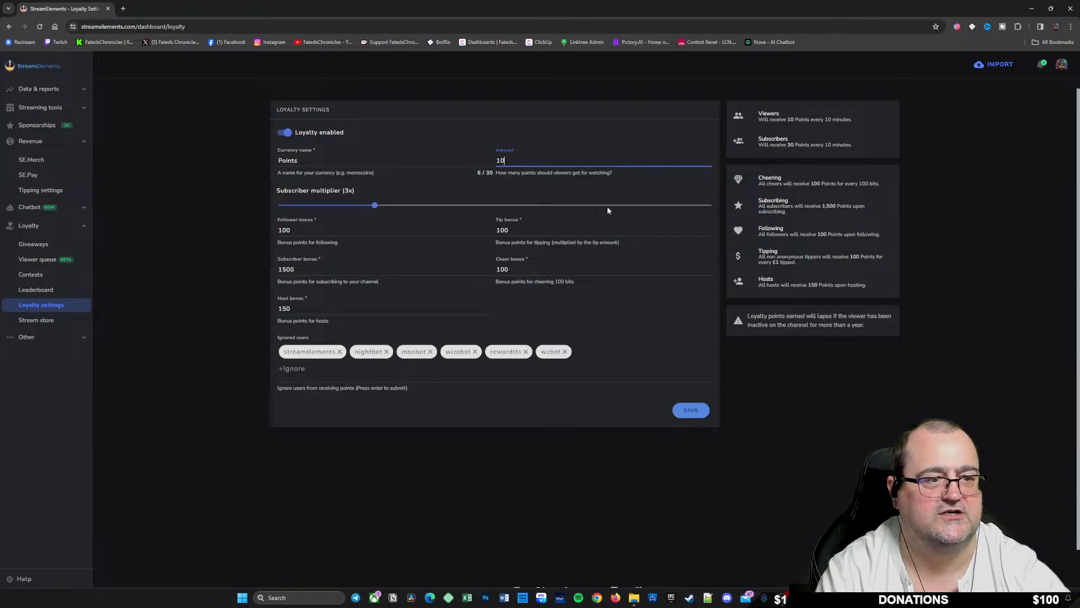
Step: Try the subscriber multiplier at 1x and 9x, and return it to 3x
drag(376, 204, 362, 206)
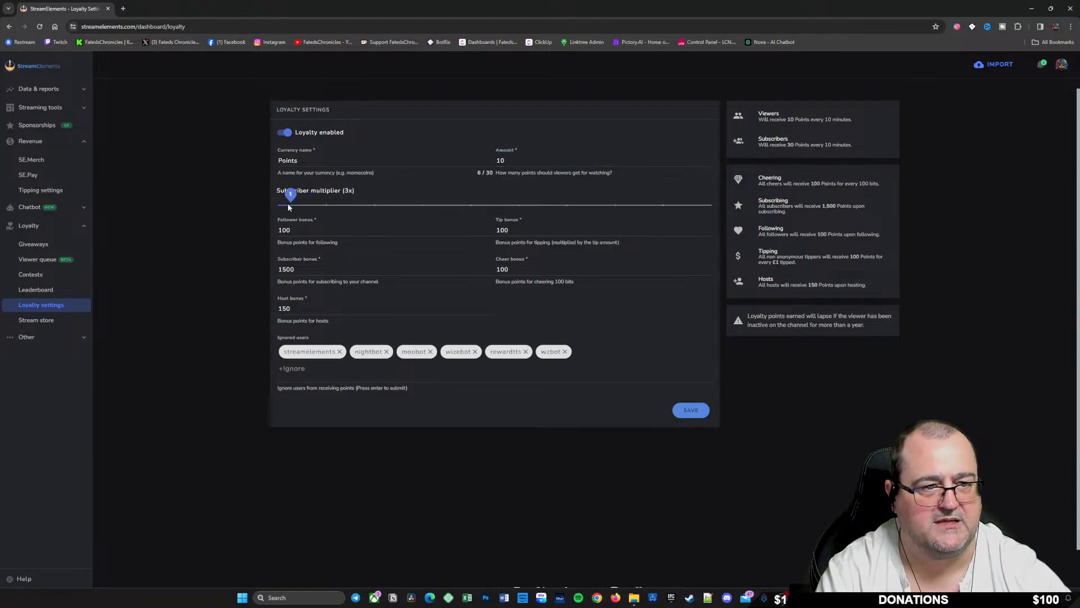
drag(288, 207, 661, 209)
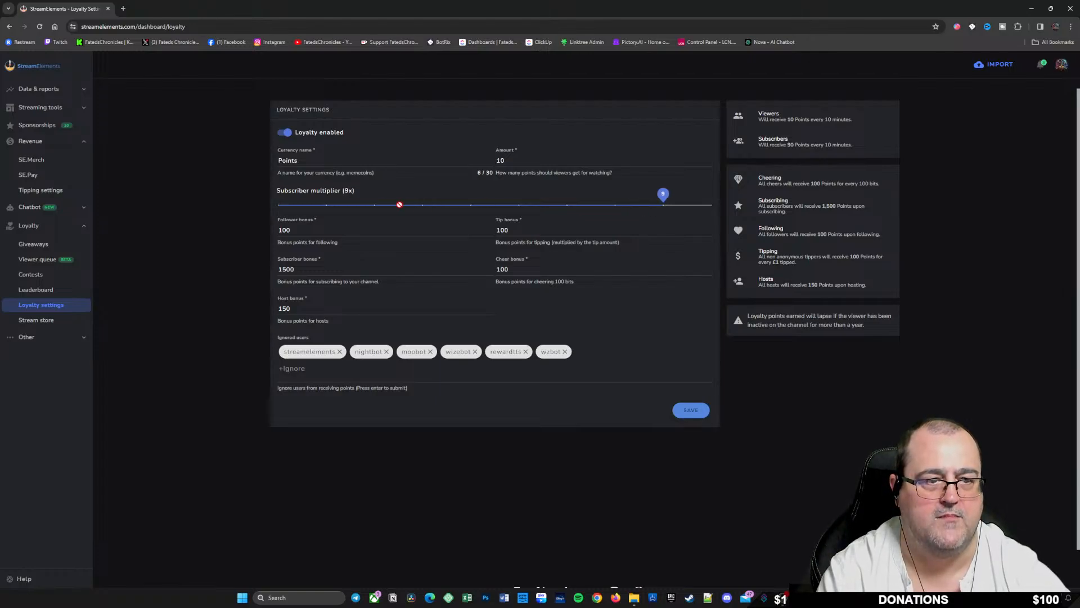
click(376, 206)
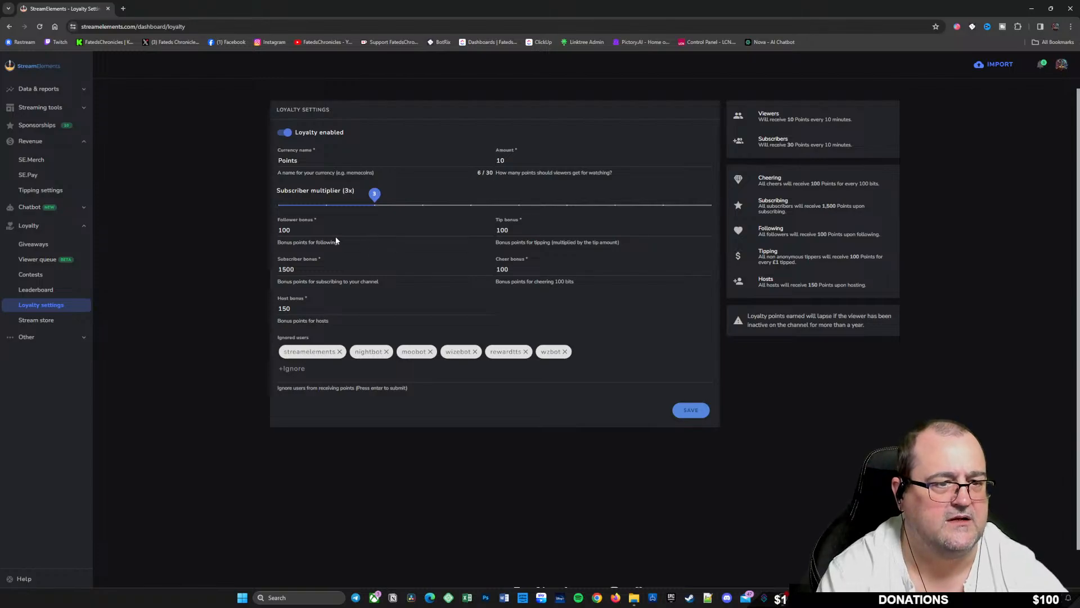
Step: Review the loyalty bonus values from follower to host, and view the Stream store and Contests pages
click(299, 229)
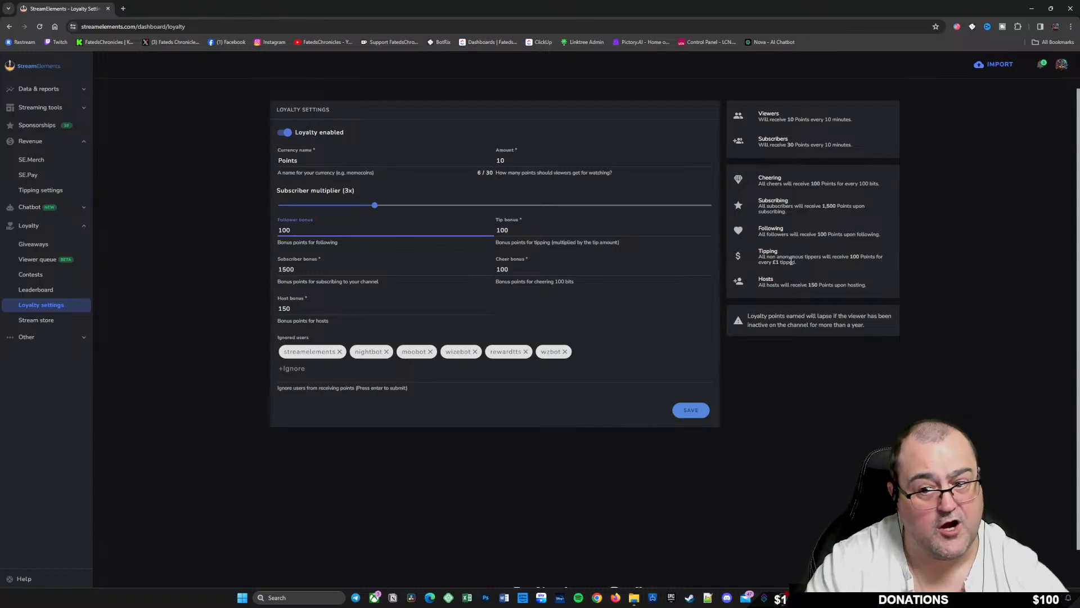
click(308, 310)
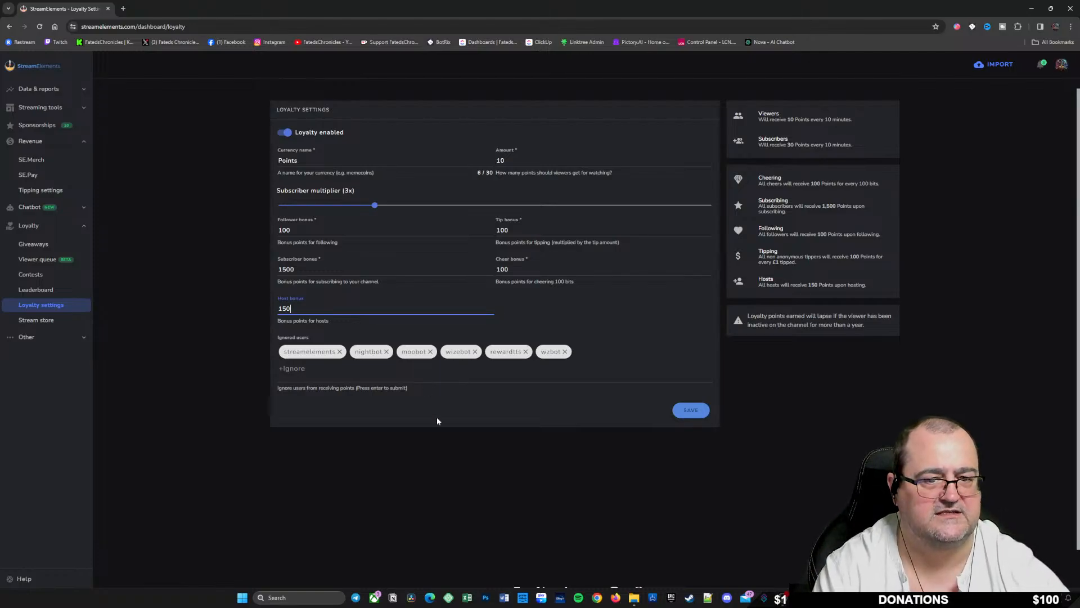
click(67, 321)
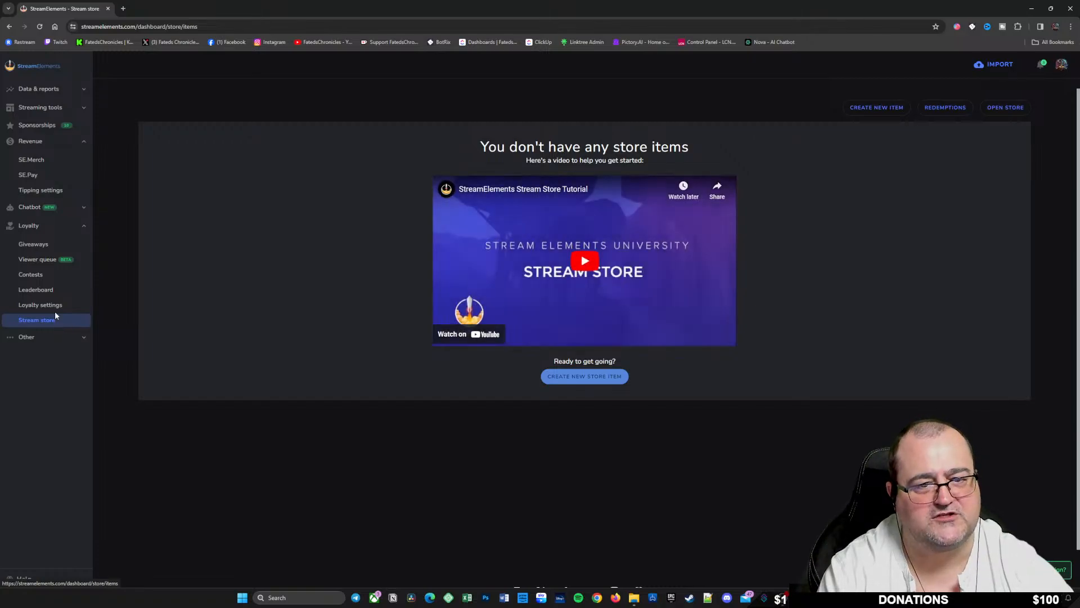
click(44, 276)
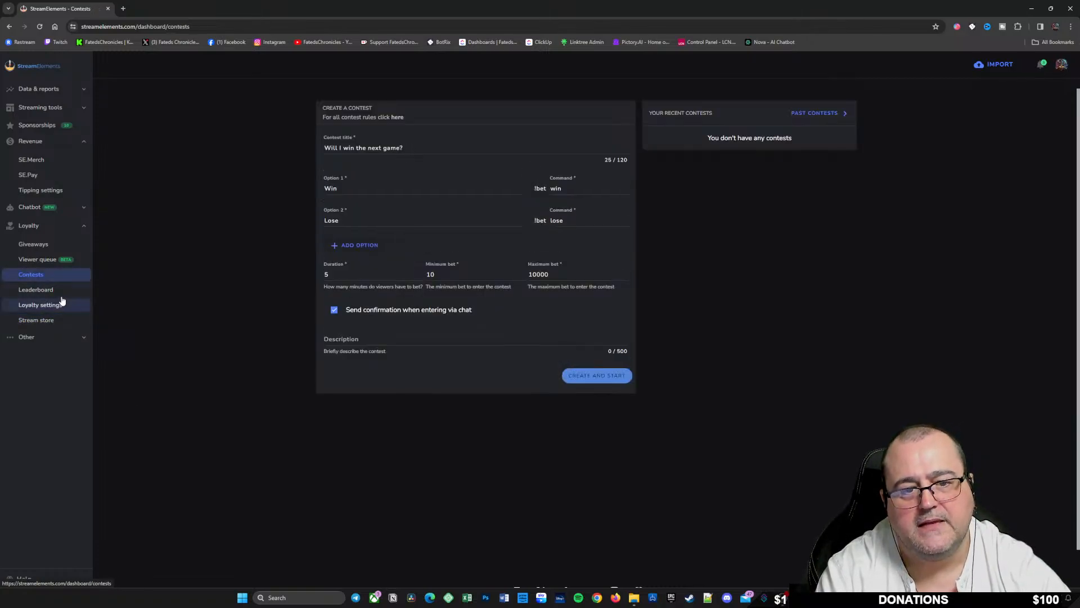
Step: Look through the Other section: view the channel's chat stats and close them, and view the Media request and Profile pages
click(83, 341)
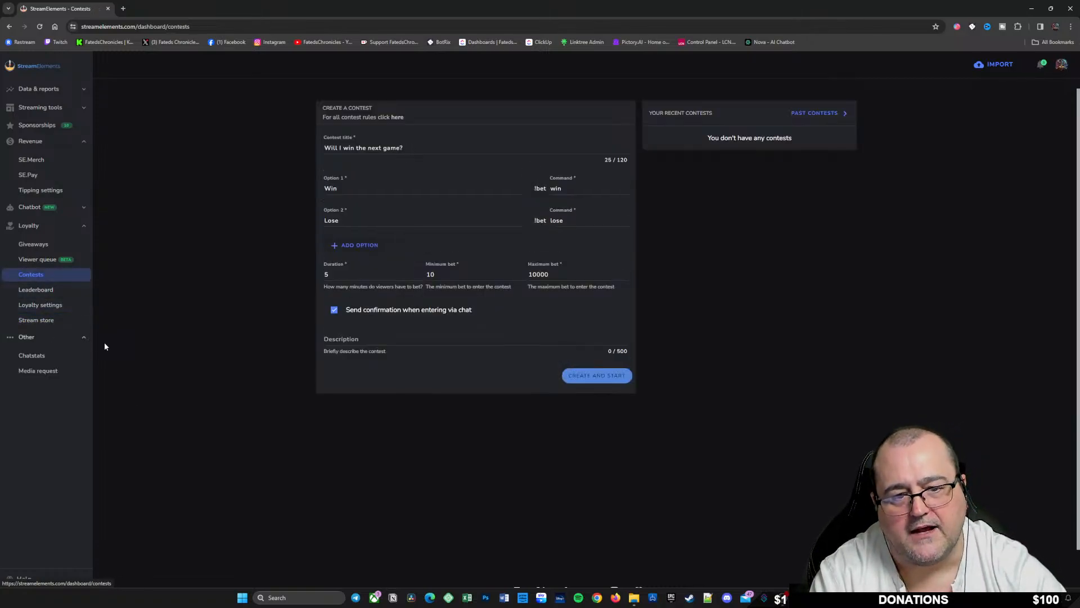
click(53, 356)
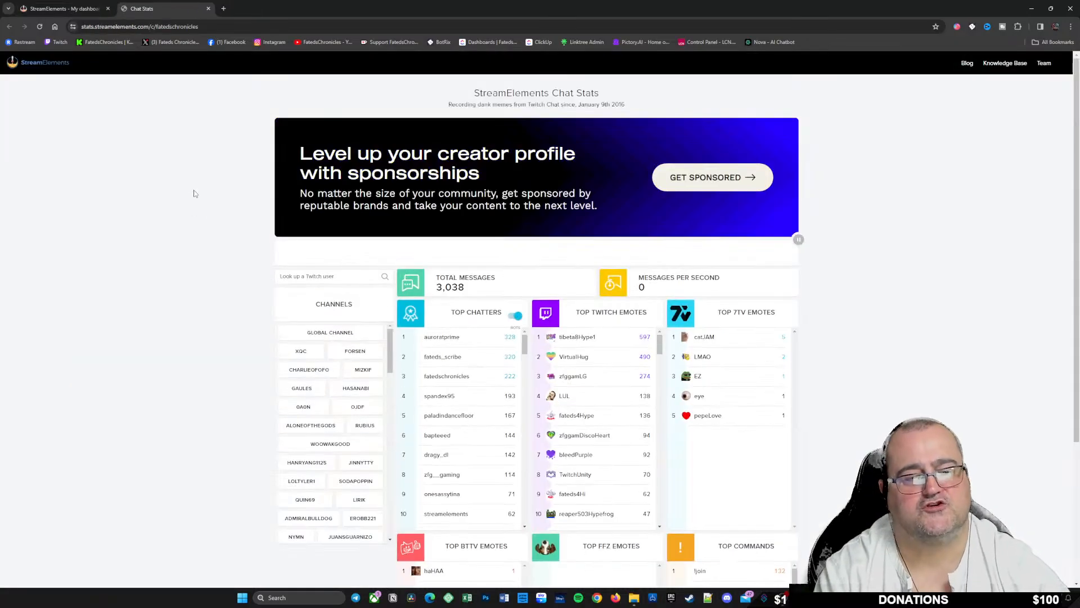
click(208, 8)
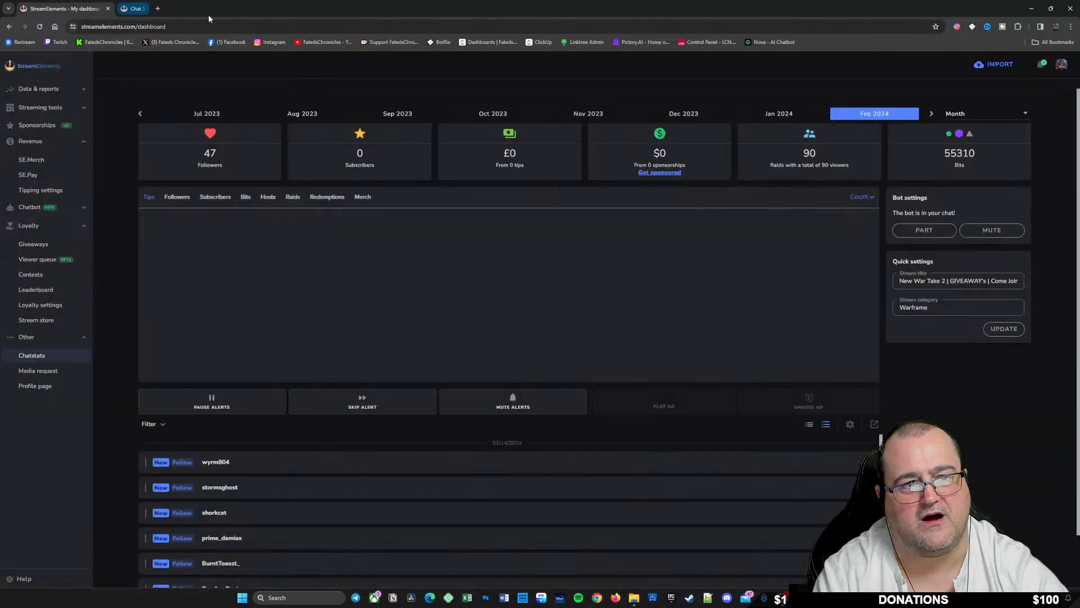
click(42, 372)
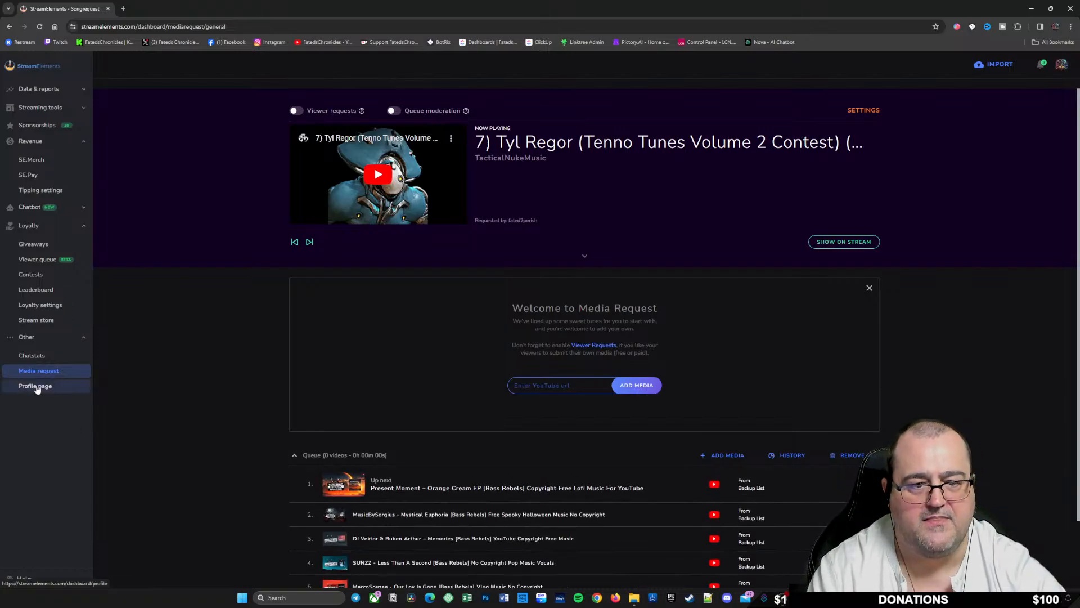
click(38, 387)
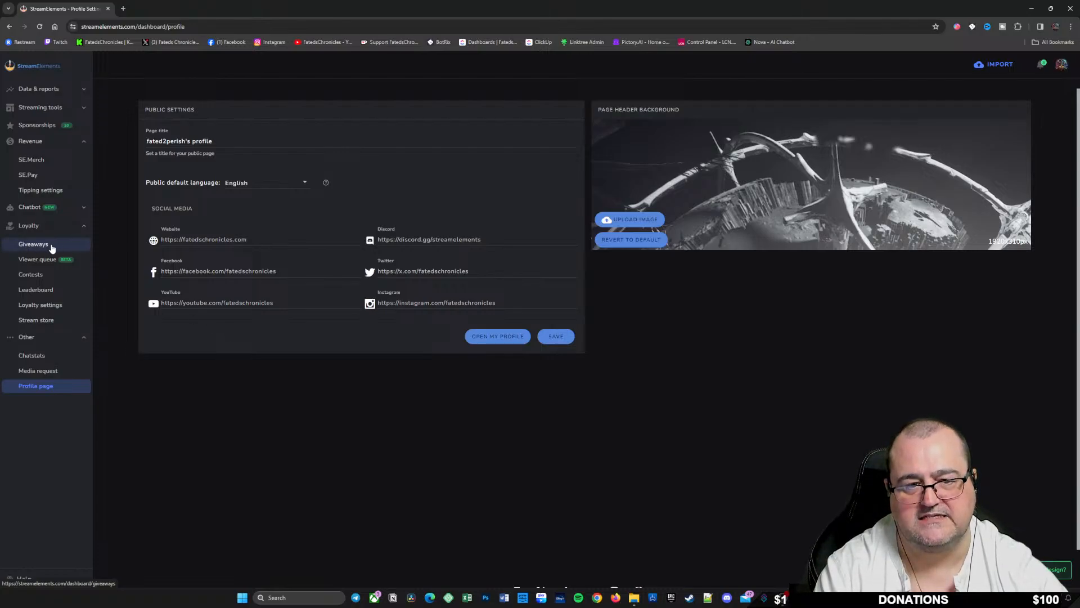
Step: Collapse the Revenue and Loyalty sections and open the Elements page under Streaming tools
click(31, 144)
click(67, 179)
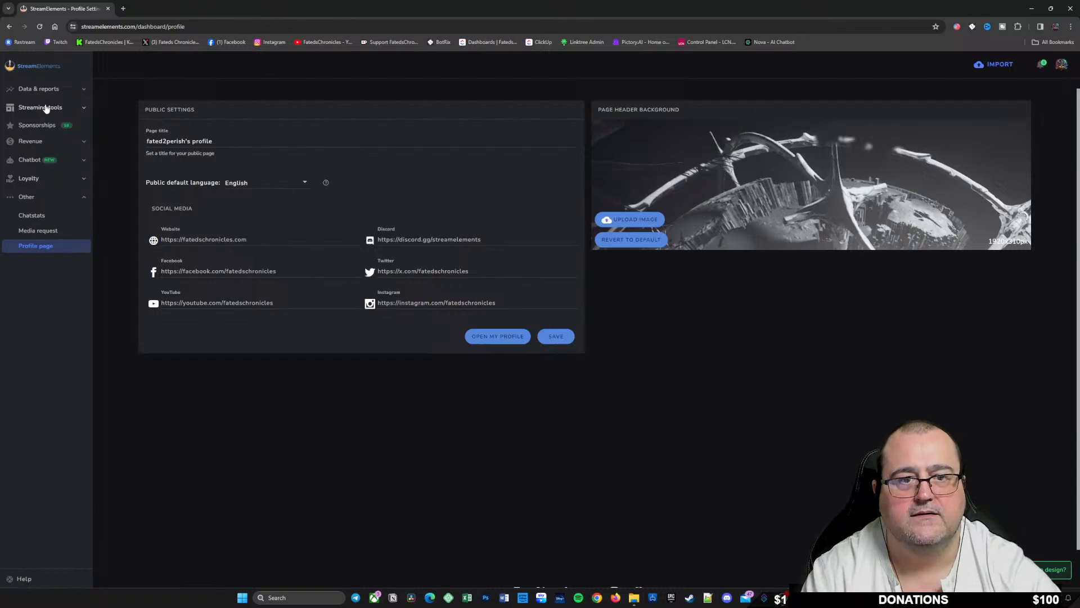
click(27, 111)
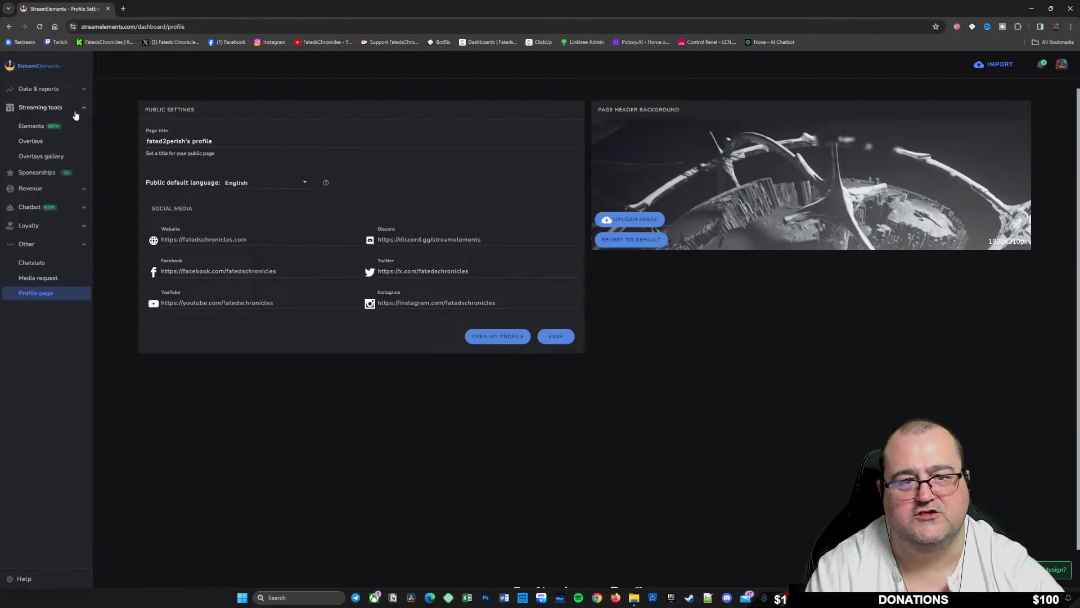
click(26, 128)
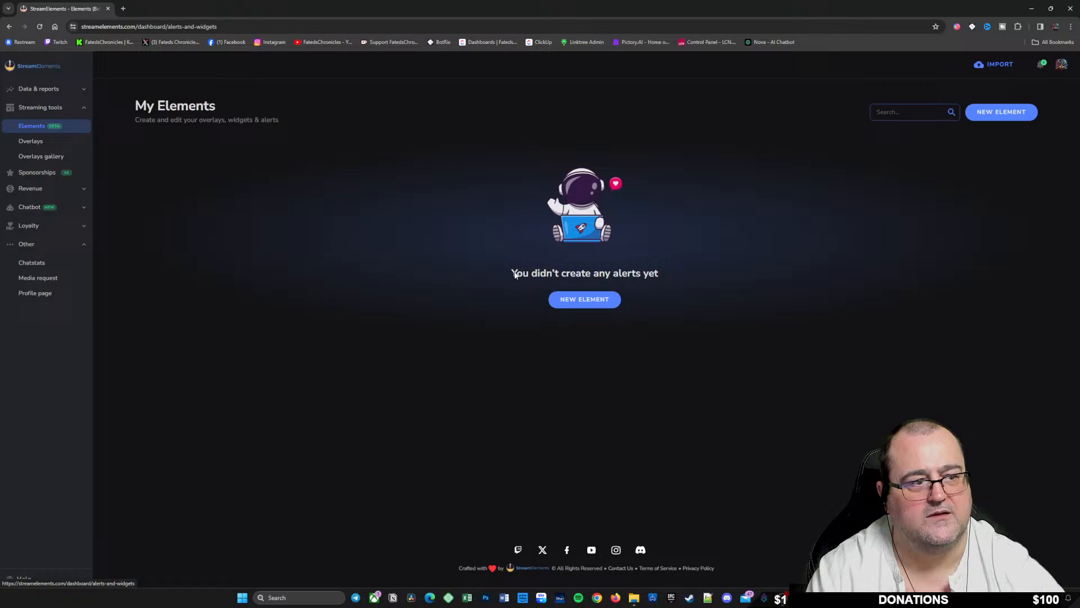
Step: Open the Elements Gallery for a new element and browse the Featured items
click(598, 301)
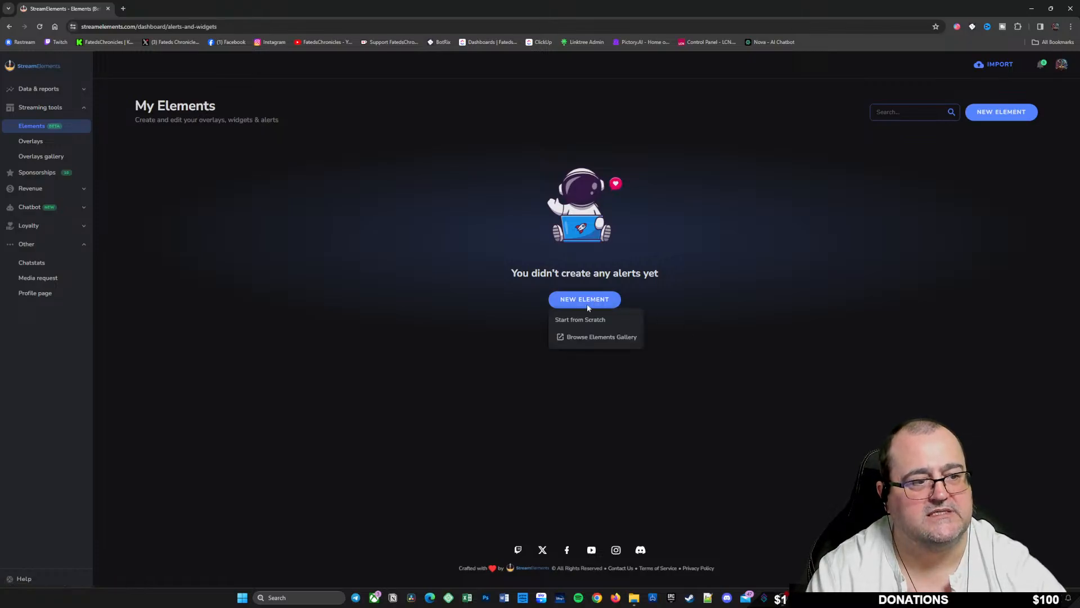
click(619, 337)
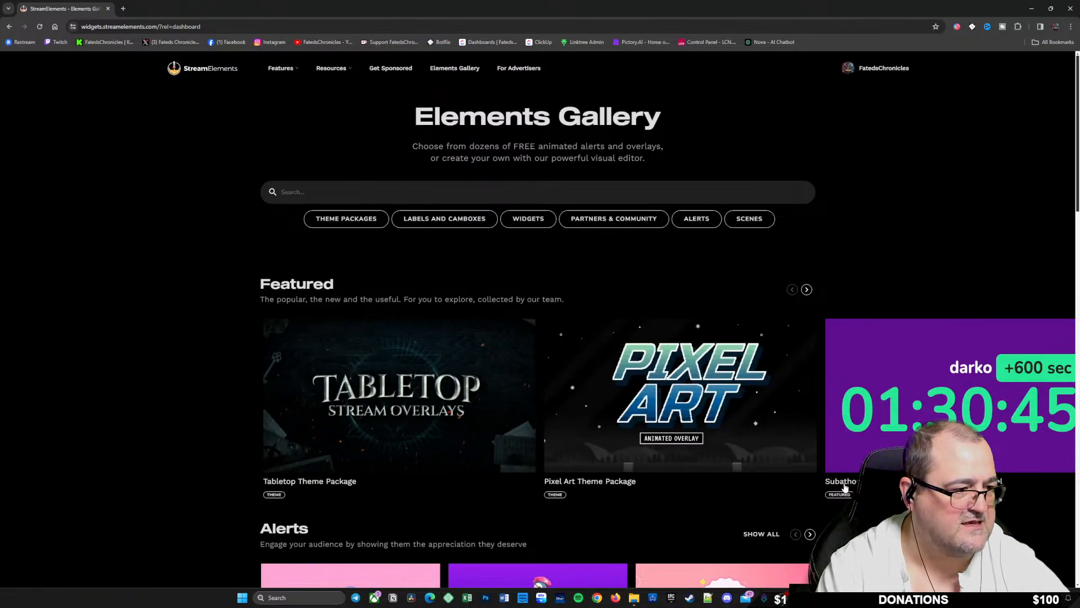
click(806, 290)
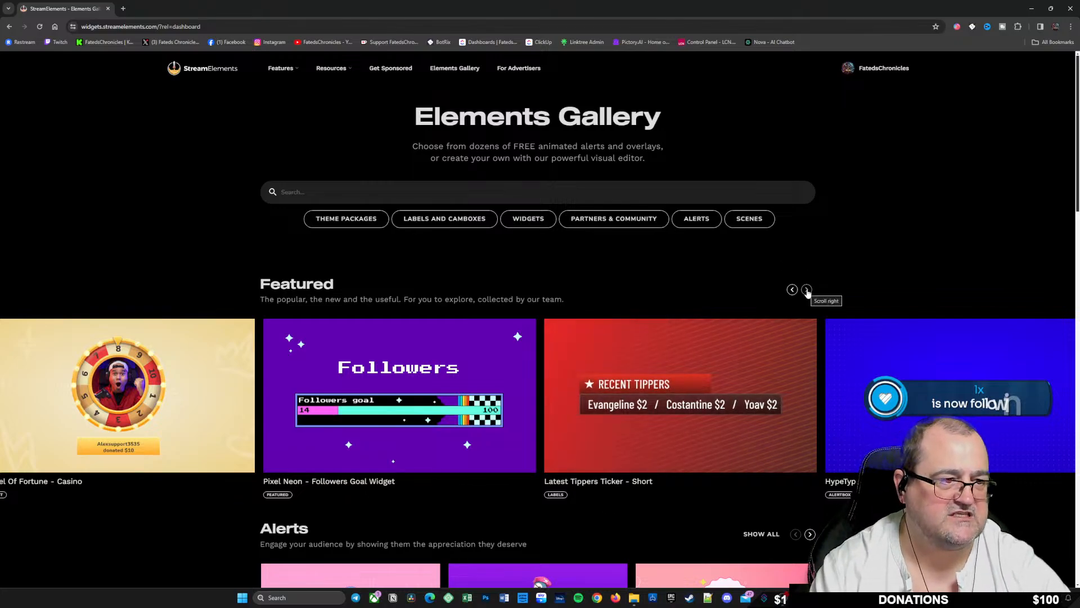
Step: Browse the Theme Packages category of the Elements Gallery
click(344, 220)
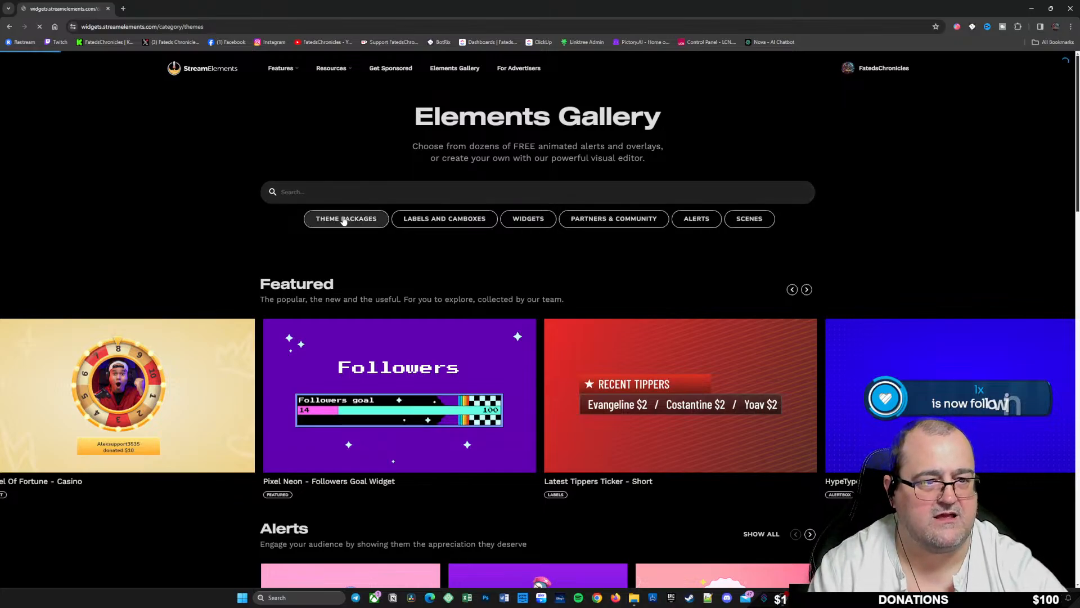
scroll(934, 340, down, 5)
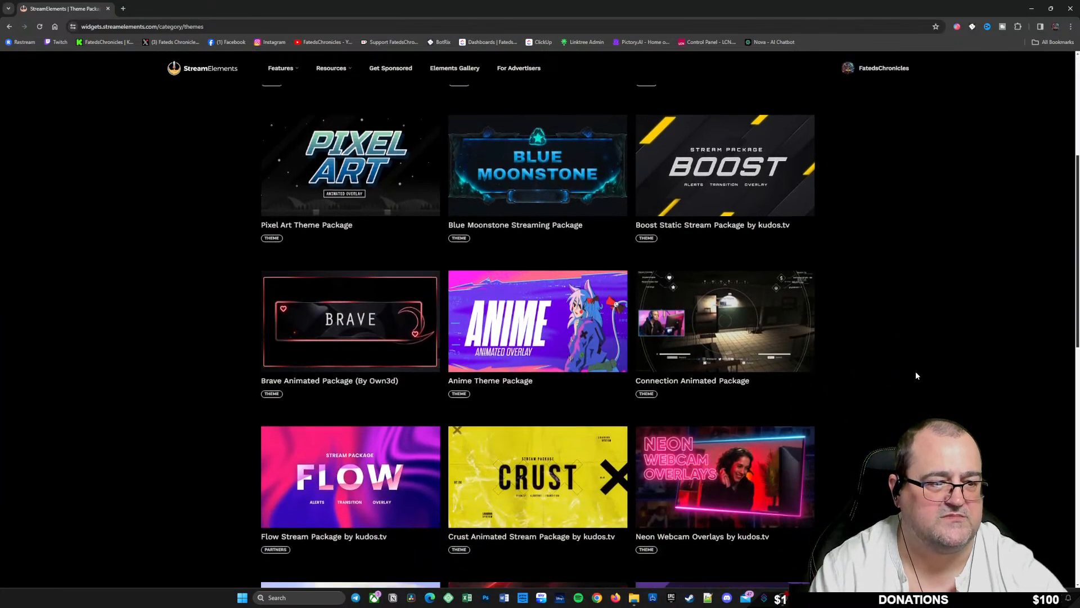
scroll(916, 376, down, 8)
scroll(867, 419, up, 4)
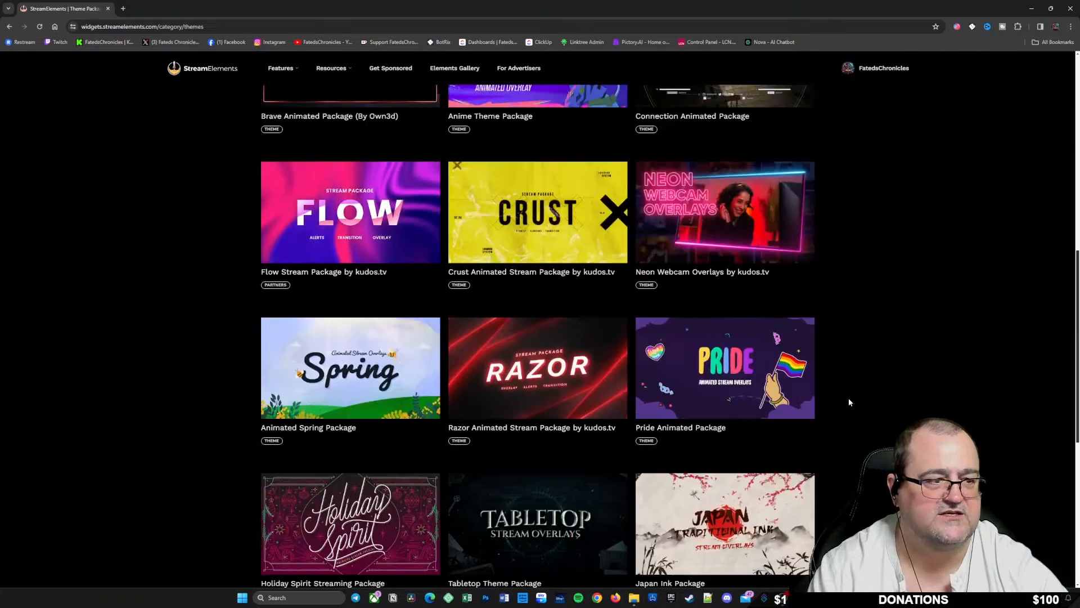
scroll(849, 402, up, 10)
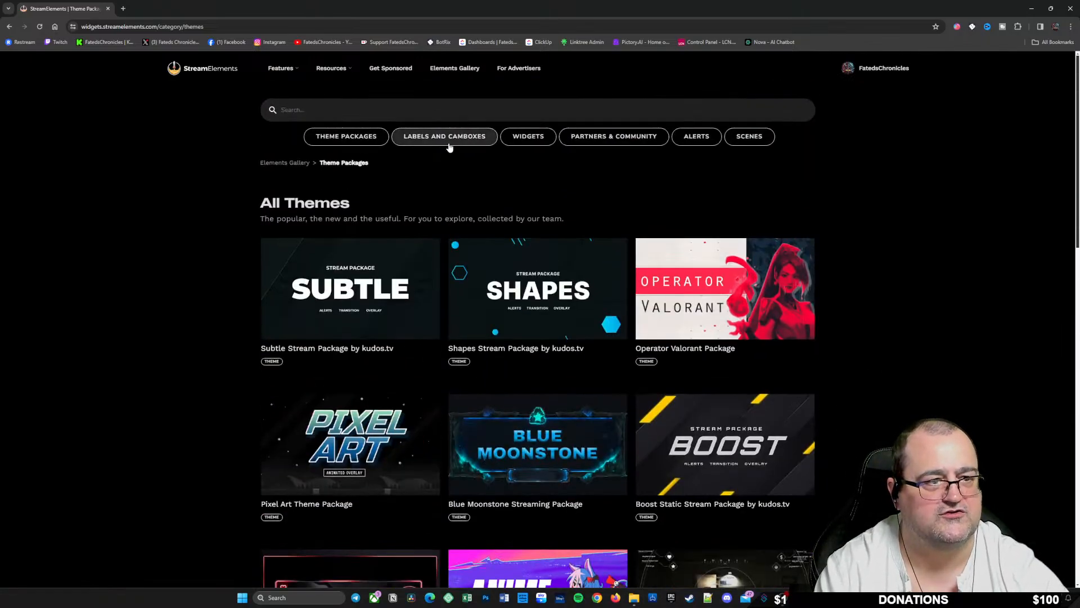
Step: View the gallery's Labels and Camboxes, Widgets, Alerts and Scenes categories
click(450, 145)
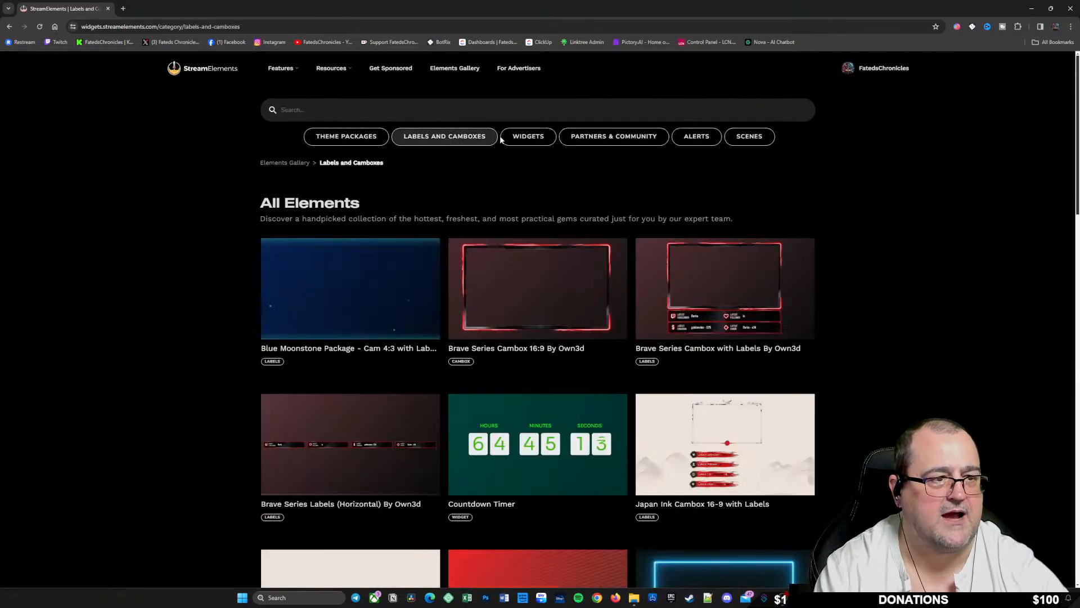
click(527, 137)
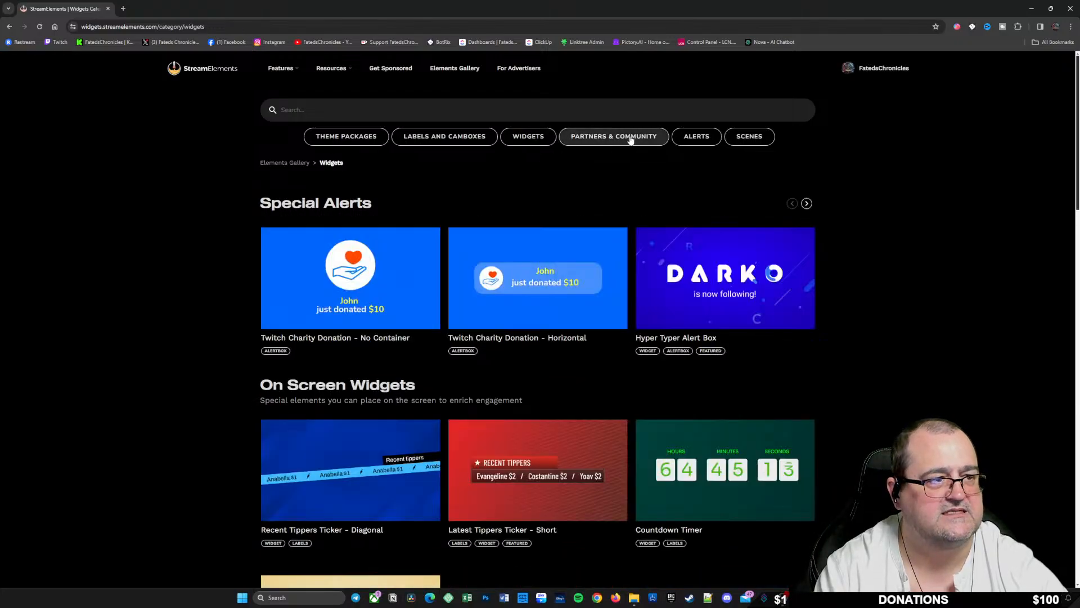
click(698, 139)
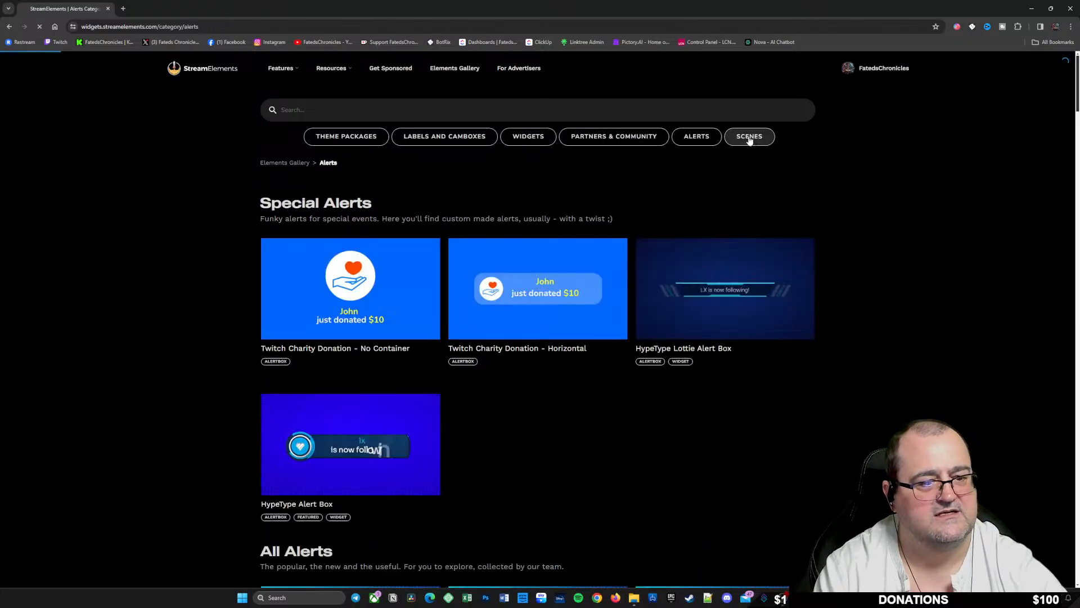
click(750, 140)
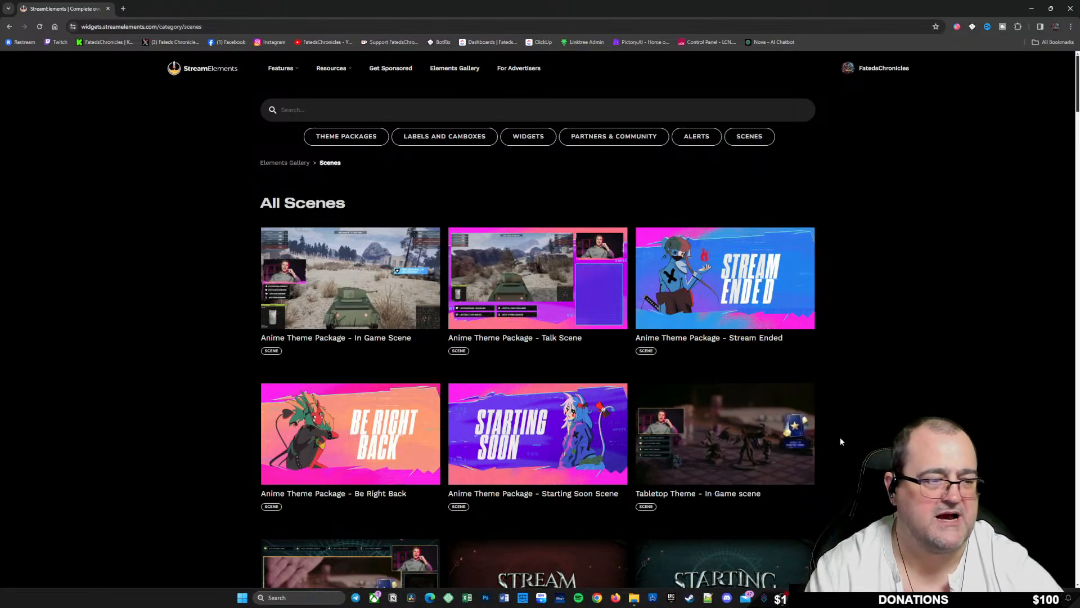
Step: Browse the gallery's Scenes, then return to the live streamer dashboard and open the Overlays page under Streaming tools
scroll(855, 427, down, 8)
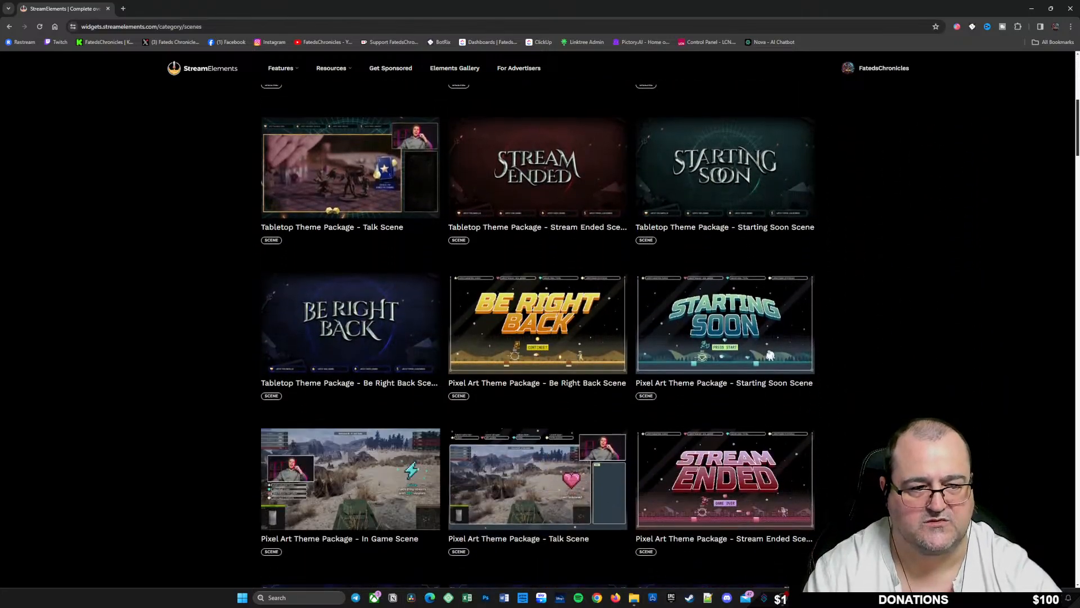
scroll(538, 337, up, 8)
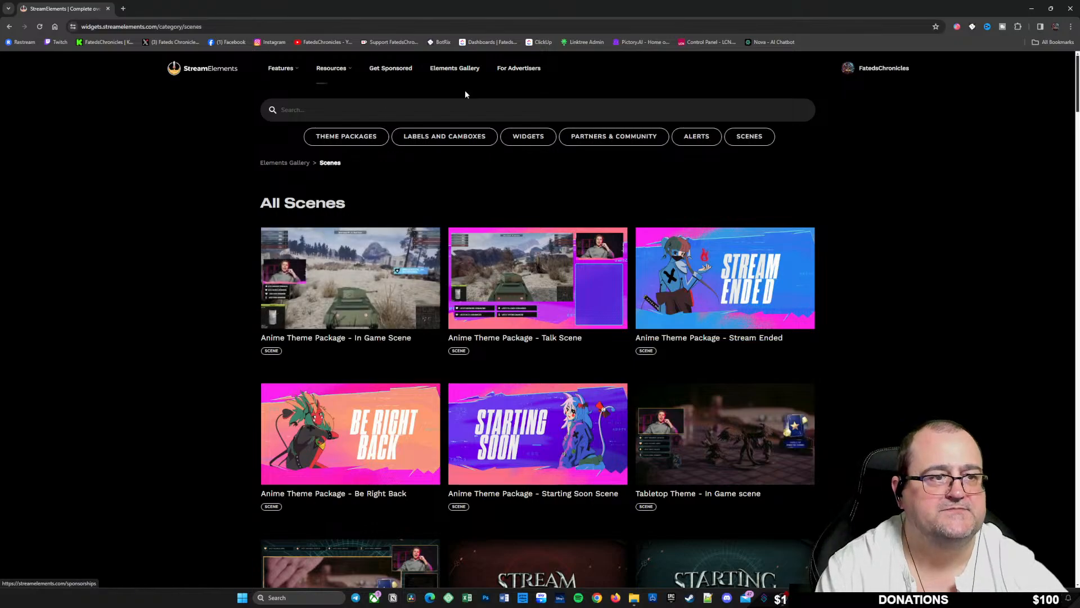
click(205, 71)
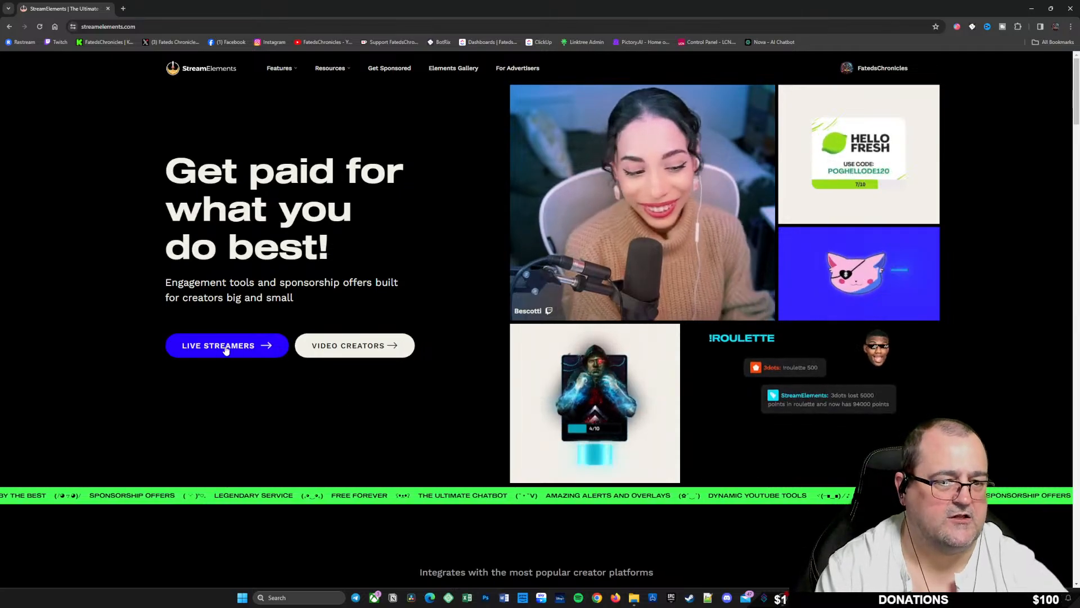
click(251, 353)
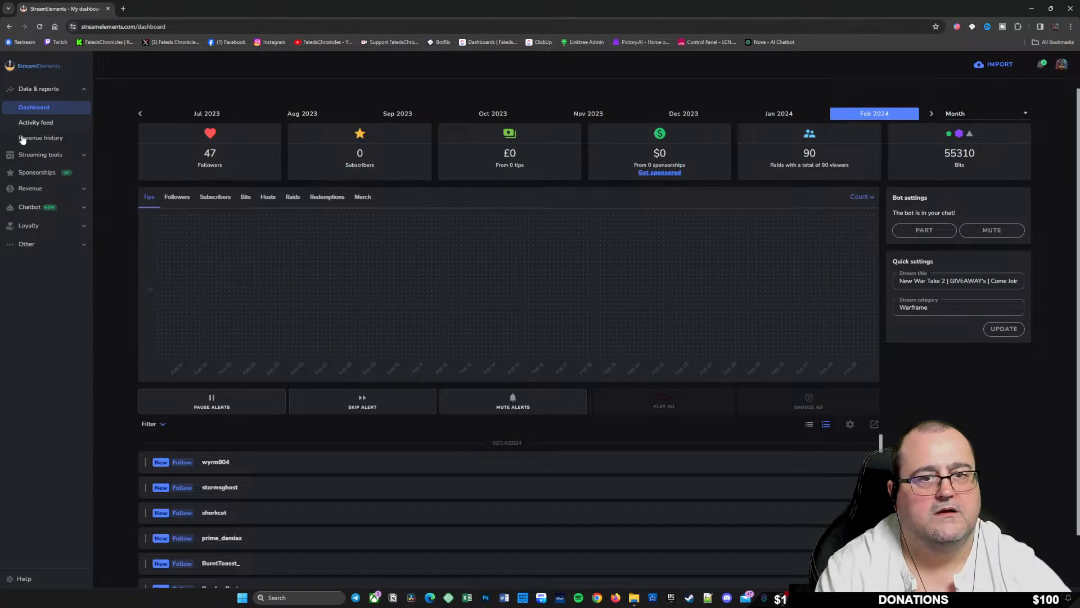
click(41, 155)
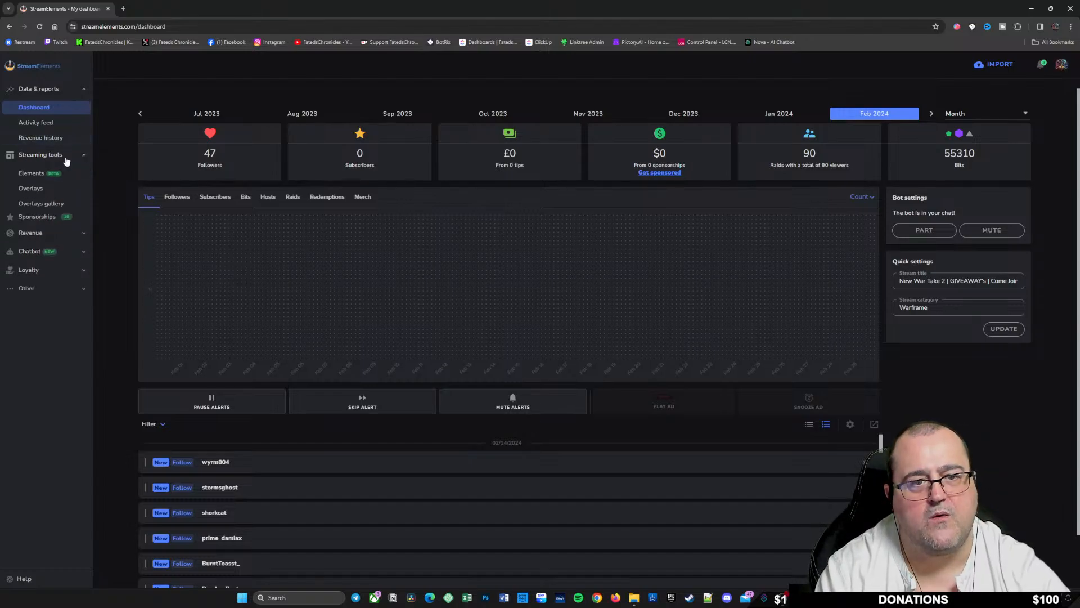
click(59, 191)
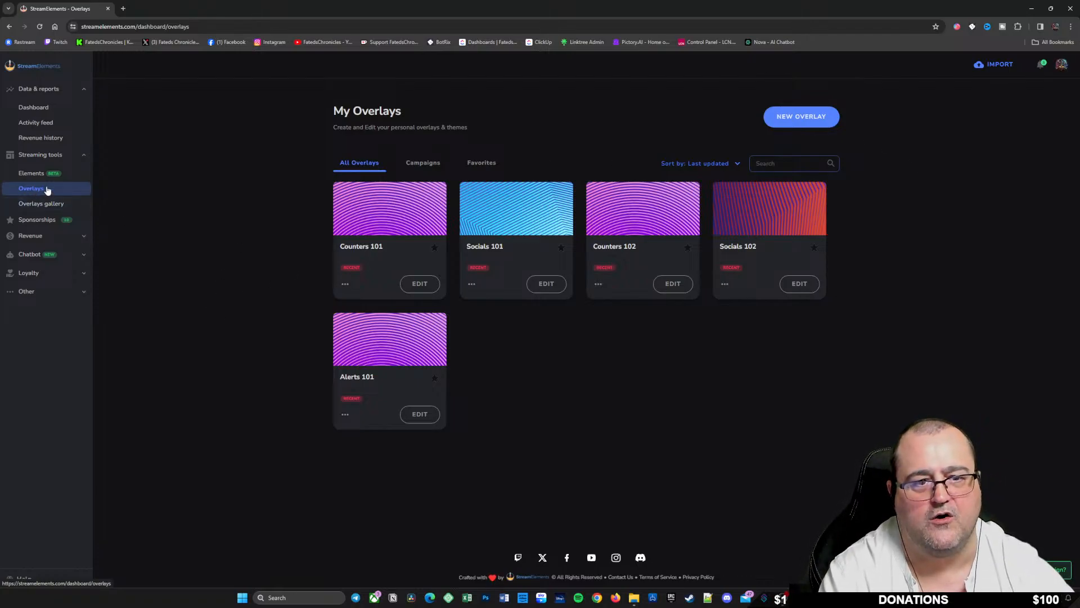
Step: Create a new overlay with the resolution set to 1080p
click(805, 117)
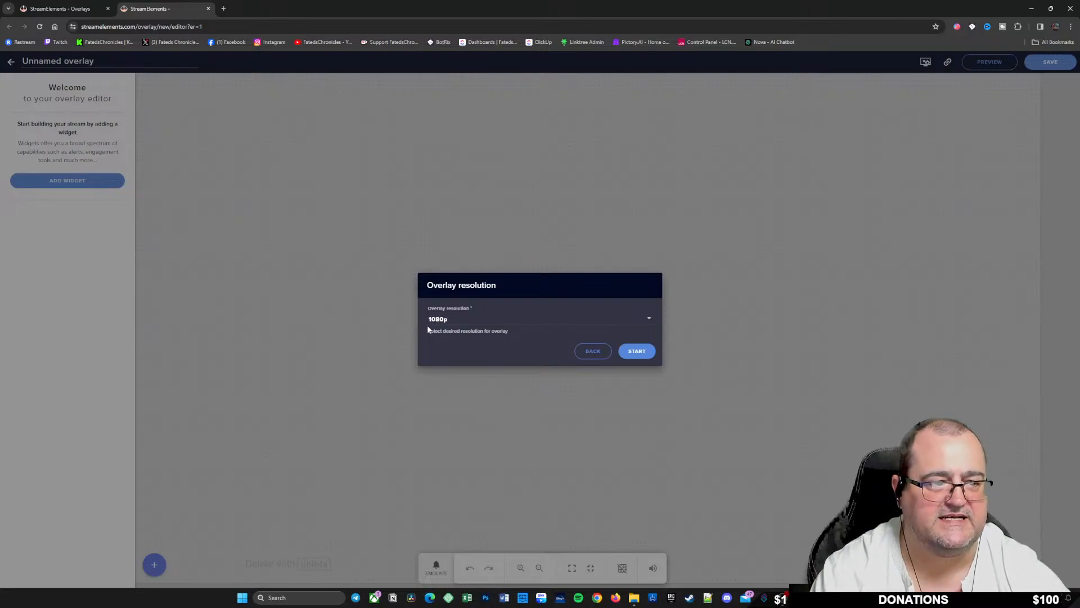
click(648, 316)
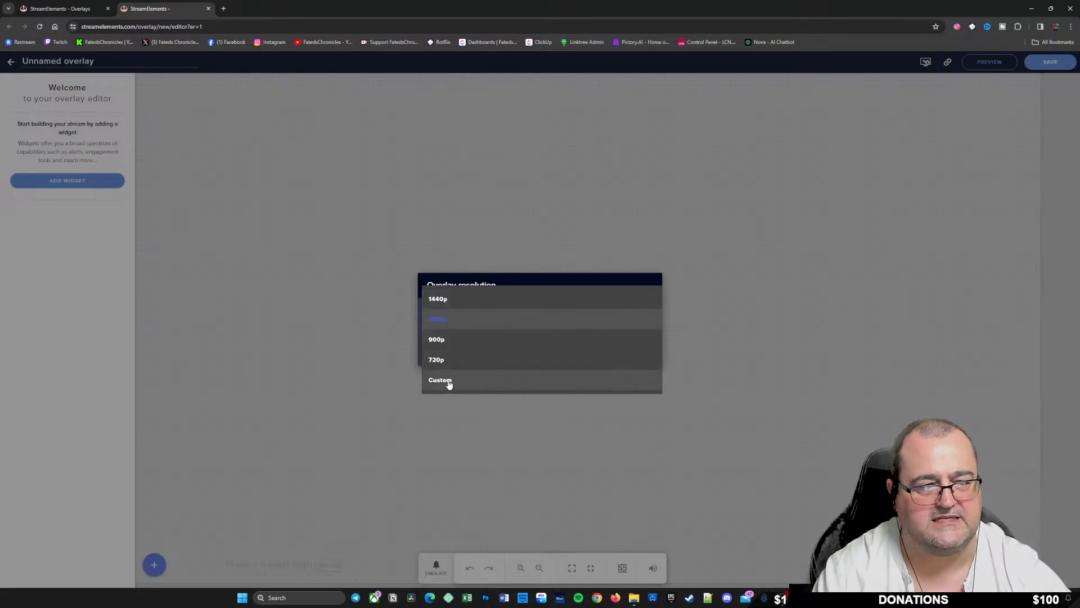
click(476, 320)
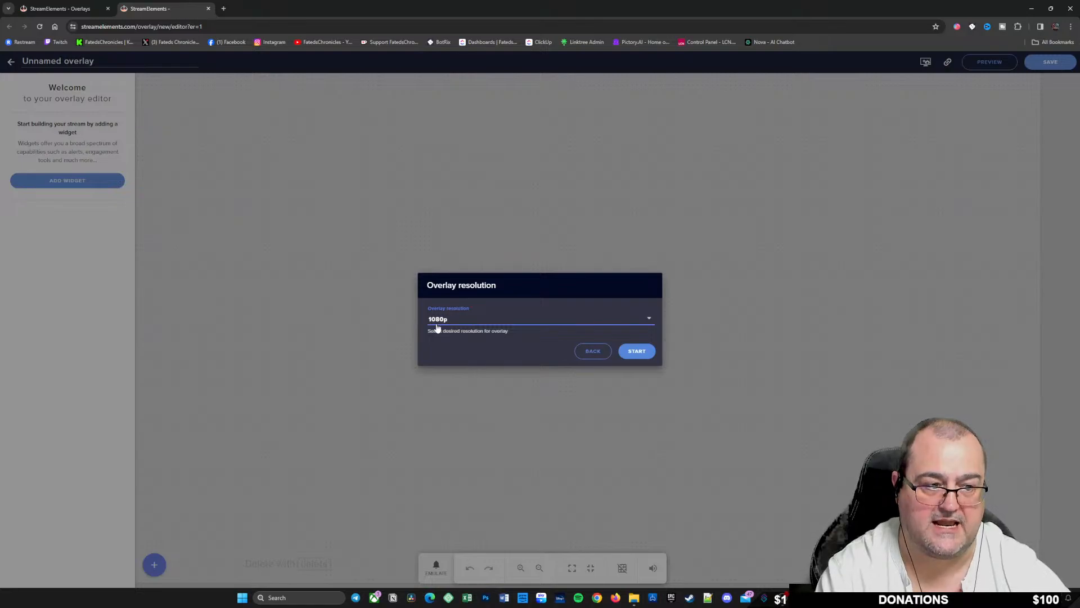
click(634, 351)
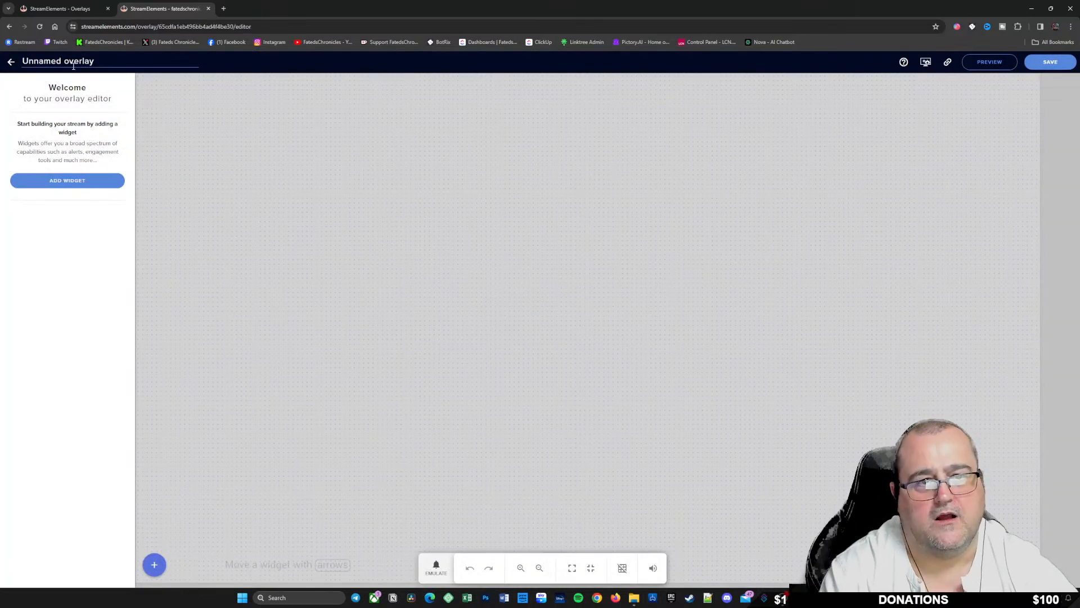
Step: Name the new overlay "Starting"
click(23, 63)
mouse_move(23, 64)
mouse_down()
mouse_move(93, 63)
mouse_move(24, 62)
mouse_up()
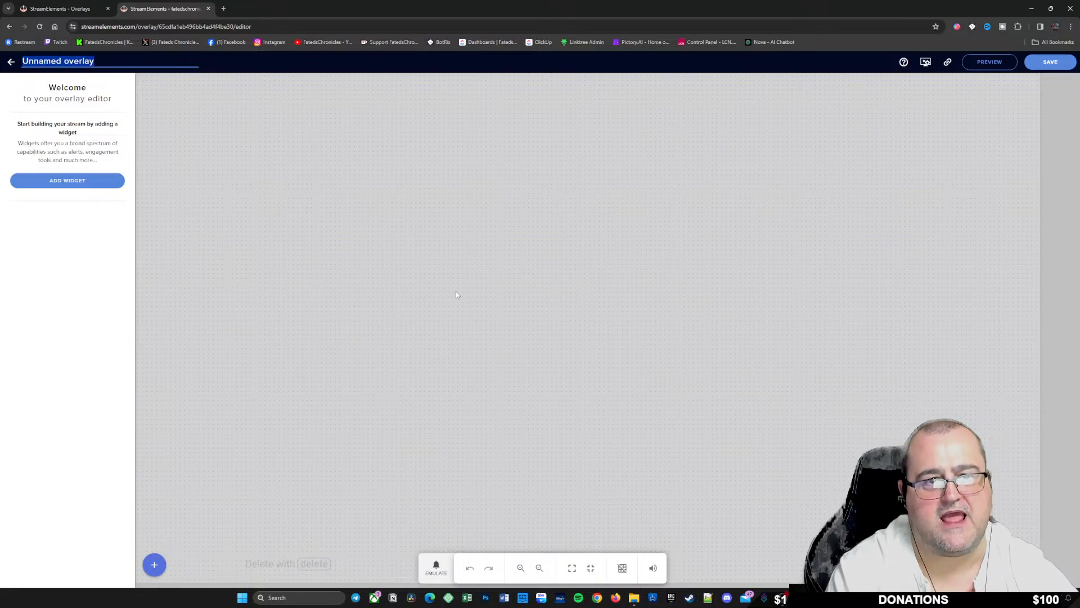
text(St)
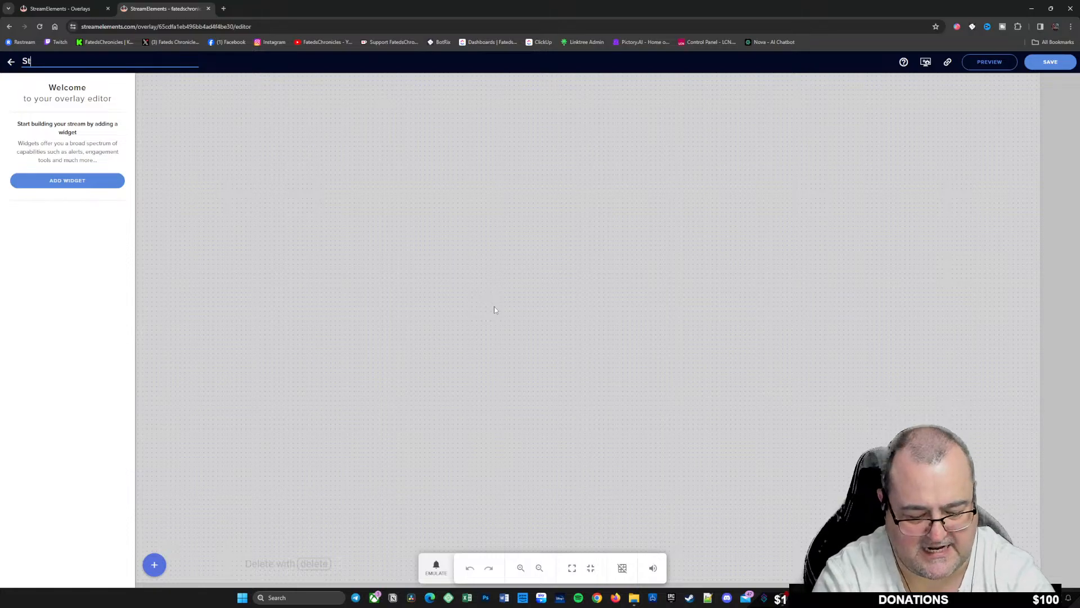
text(arting)
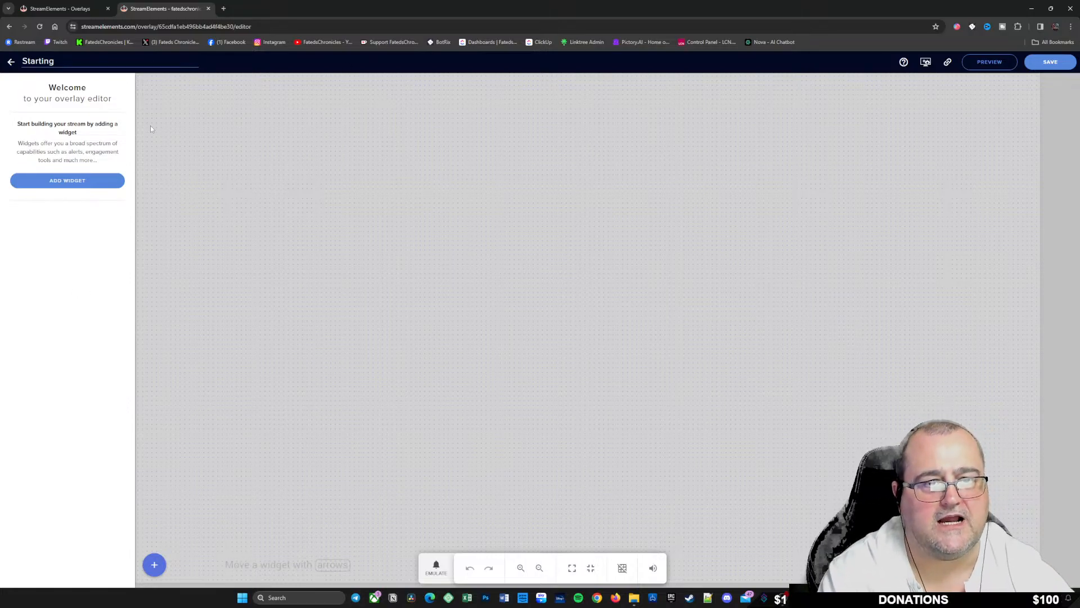
Step: Open the list of available widgets and review the Alerts and Engagement categories
click(62, 180)
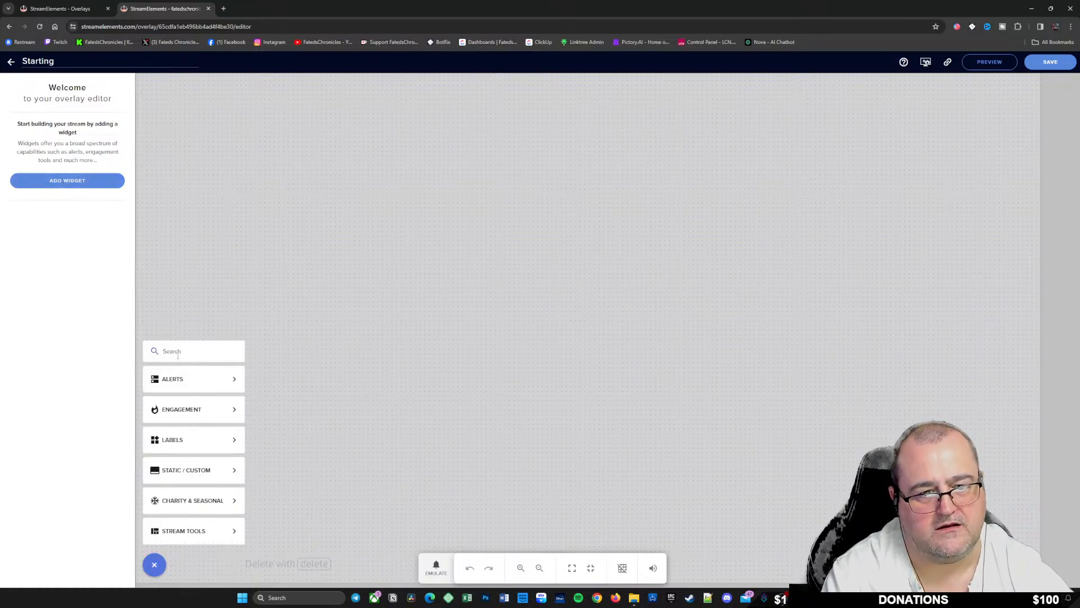
click(27, 326)
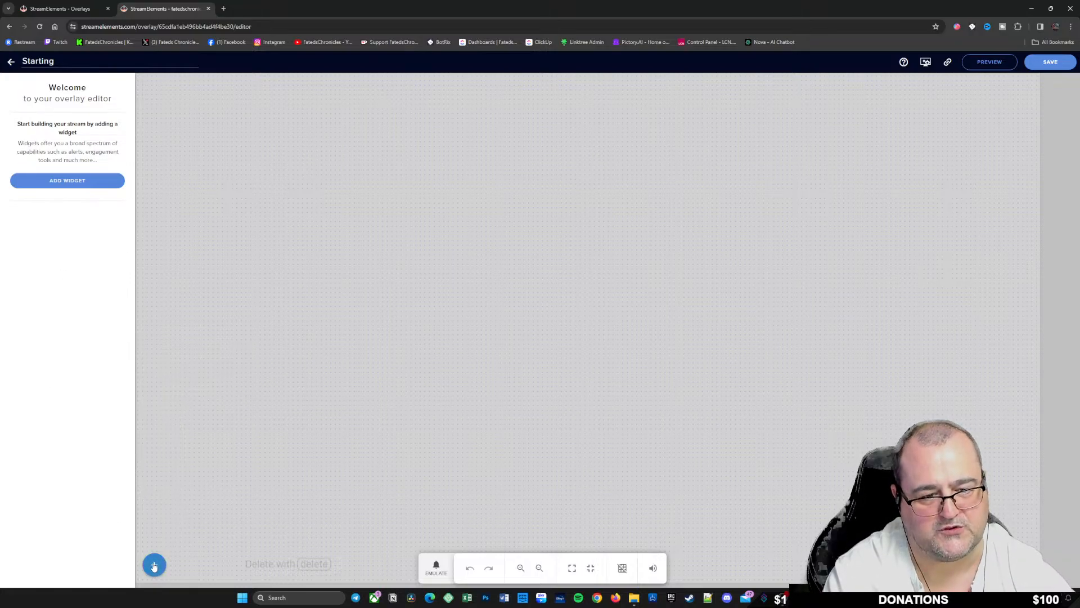
click(154, 565)
mouse_move(160, 386)
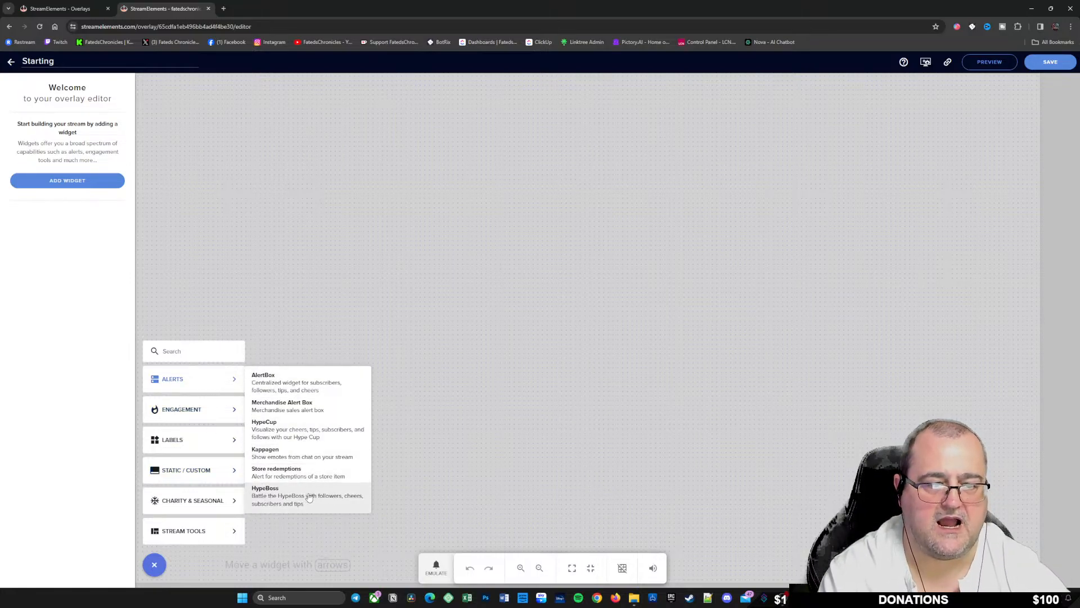
mouse_move(180, 412)
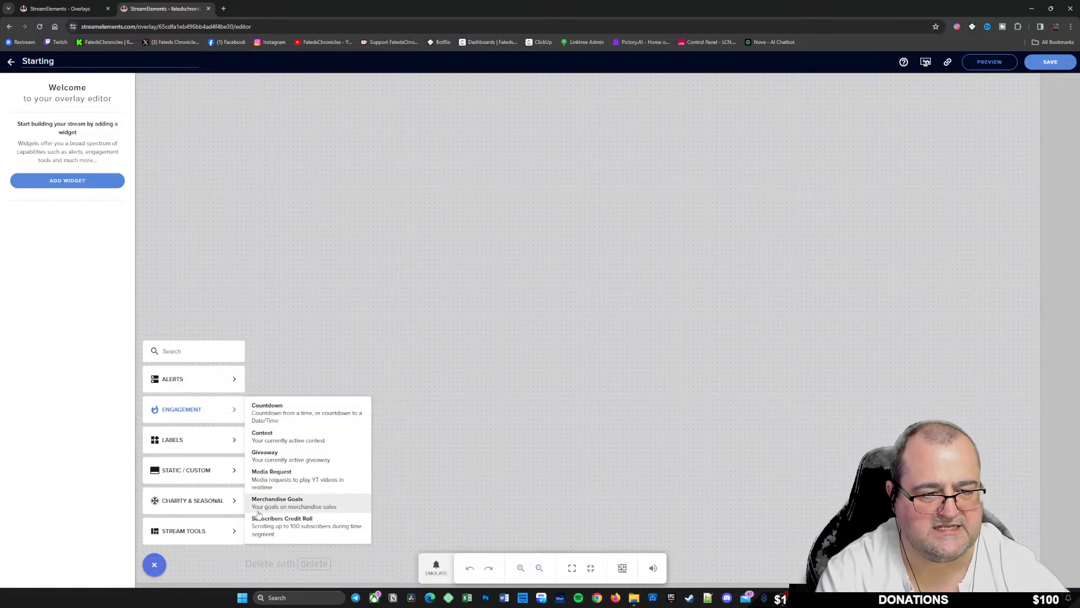
mouse_move(217, 380)
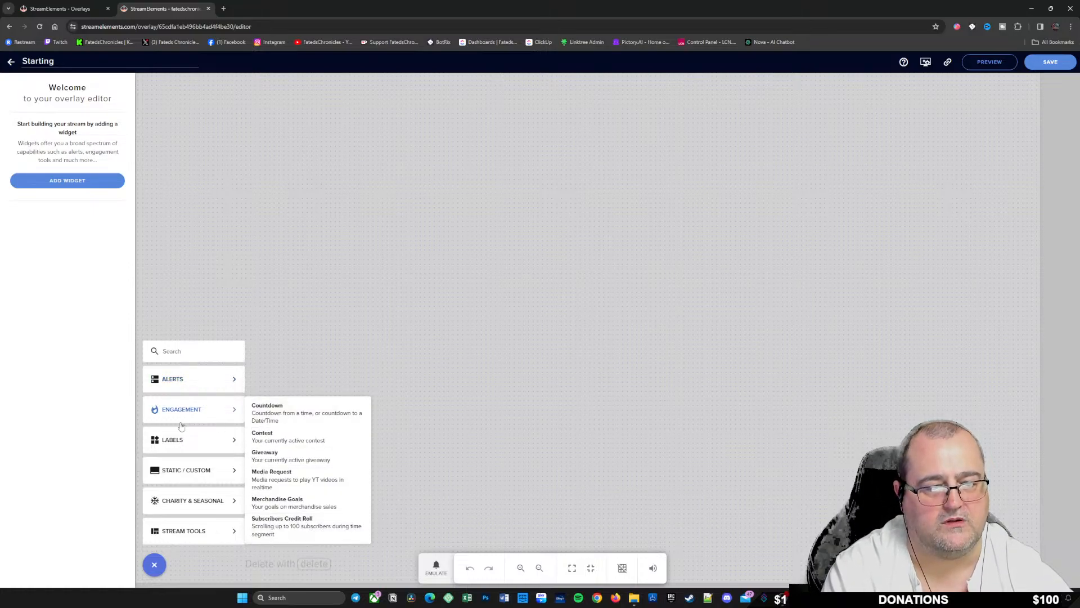
Step: Review the widgets offered under Labels, Static / Custom, Charity & Seasonal and Stream Tools
mouse_move(189, 445)
mouse_move(277, 443)
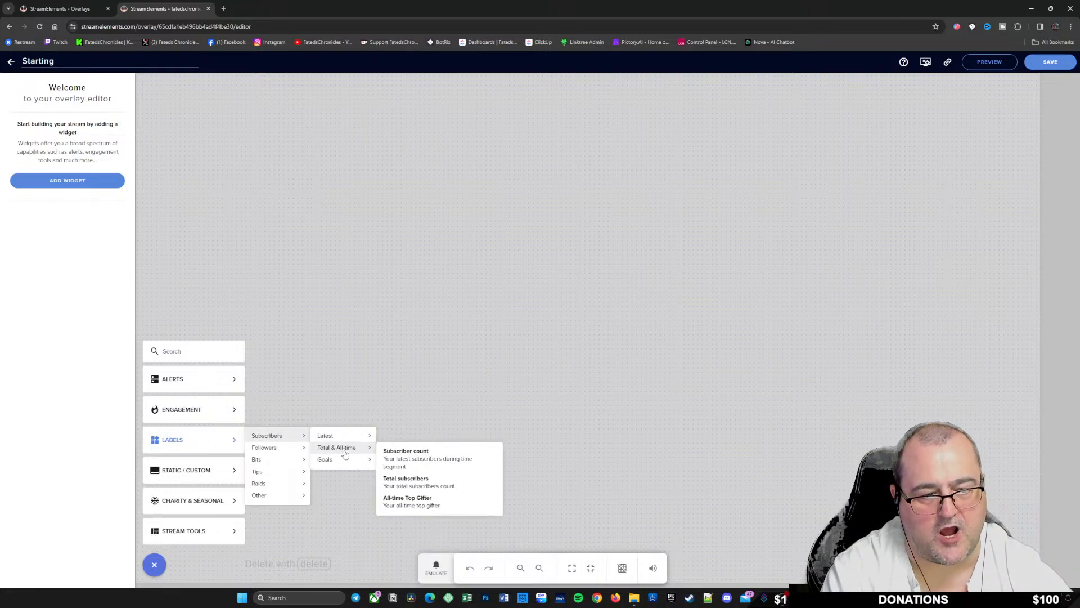
mouse_move(331, 463)
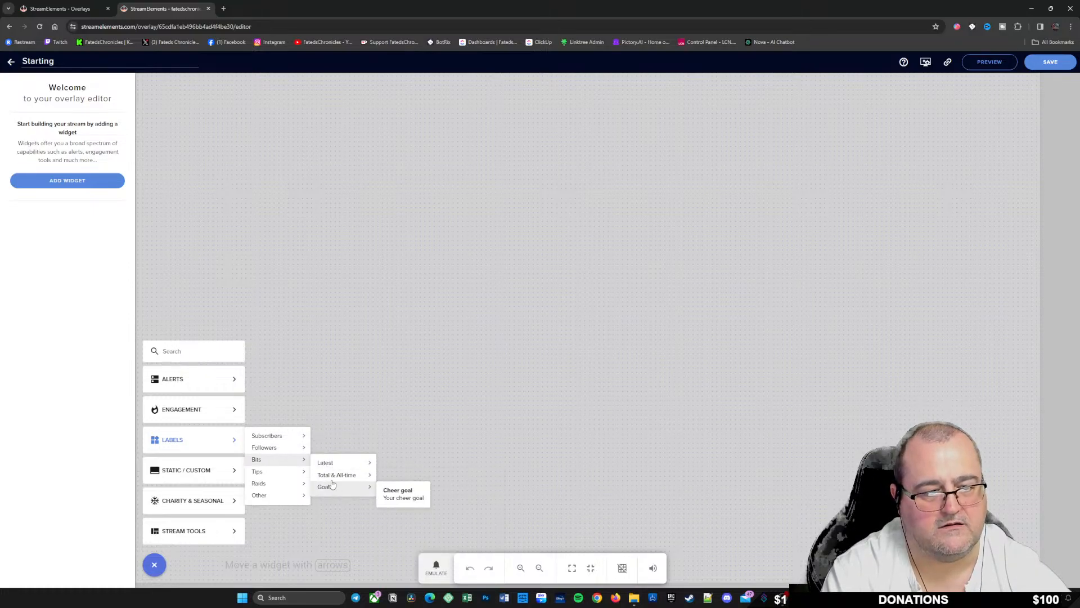
mouse_move(273, 477)
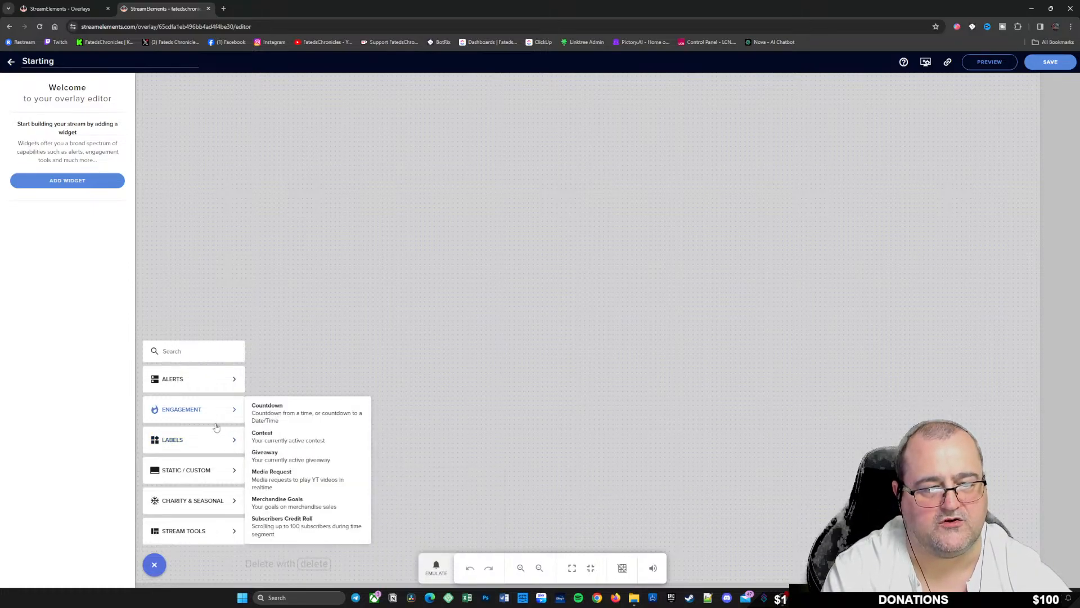
mouse_move(269, 497)
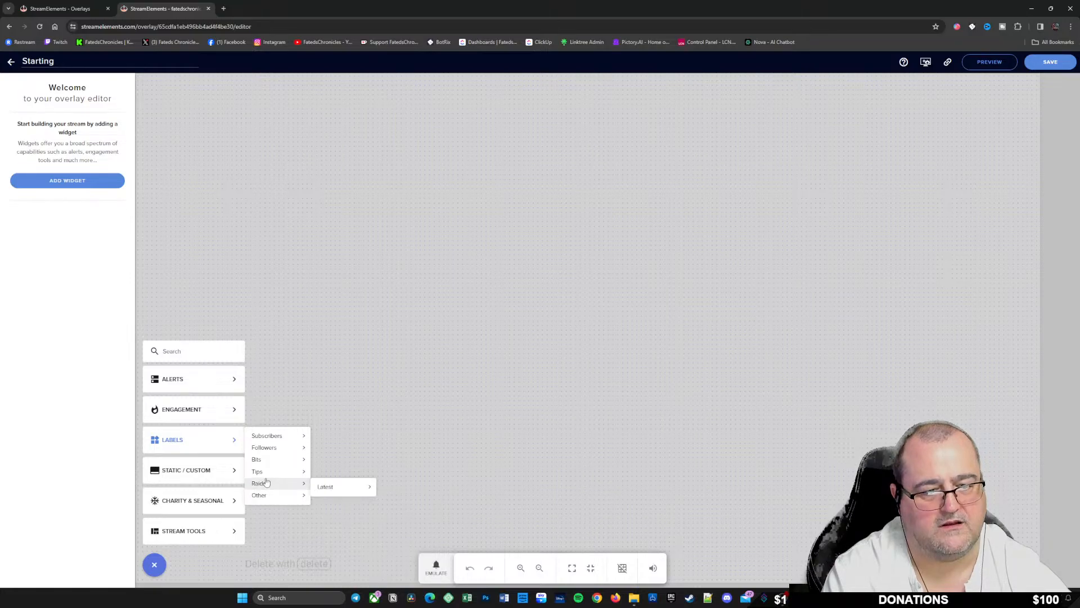
mouse_move(179, 469)
mouse_move(190, 508)
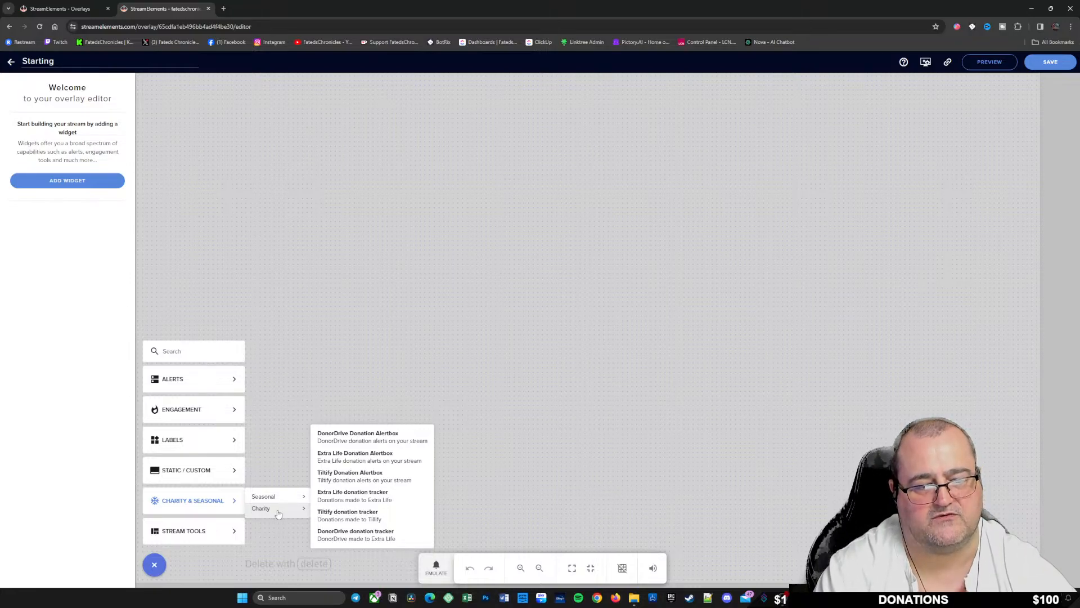
mouse_move(210, 538)
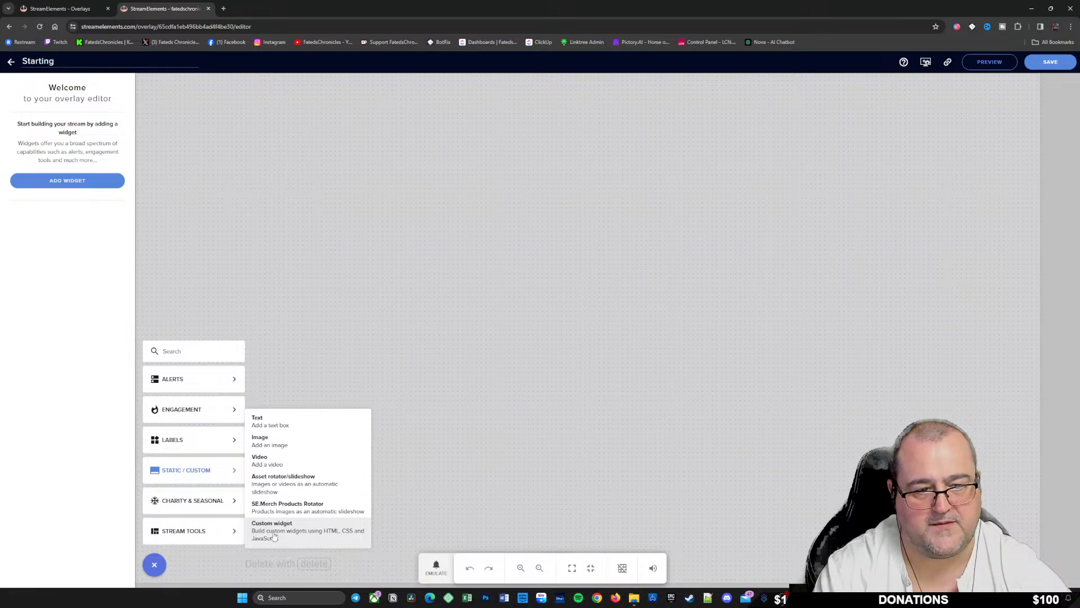
Step: Add a Video widget from the Static / Custom category and view its layers and settings
click(301, 462)
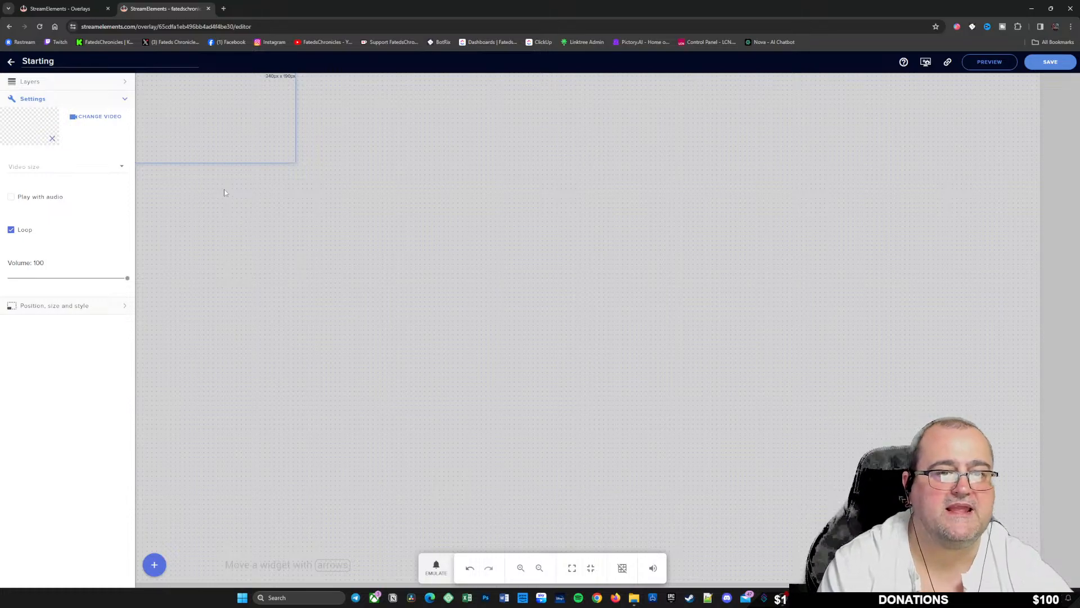
click(73, 82)
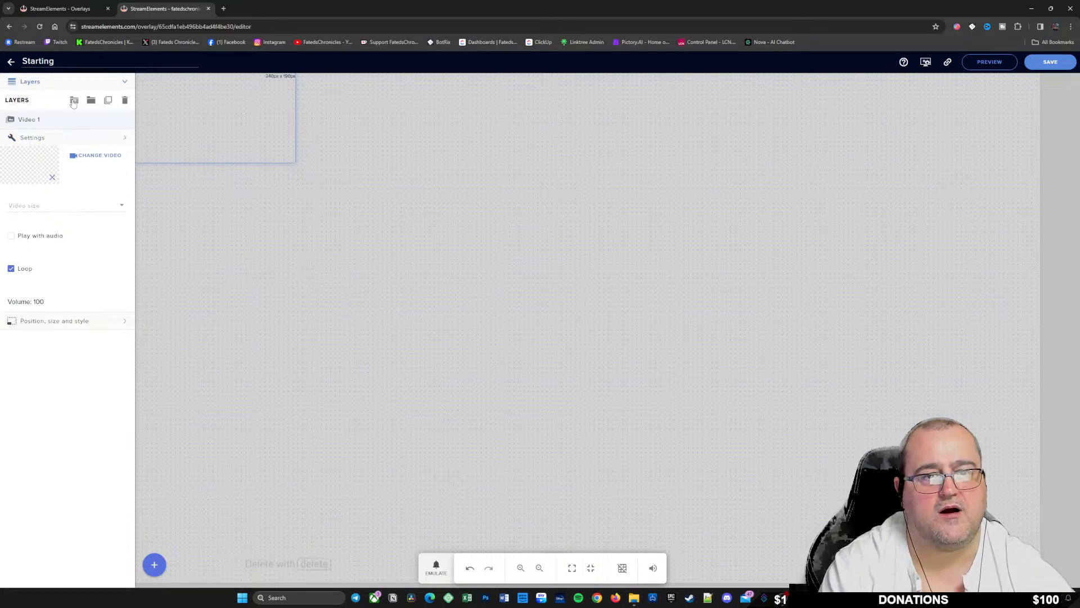
click(56, 138)
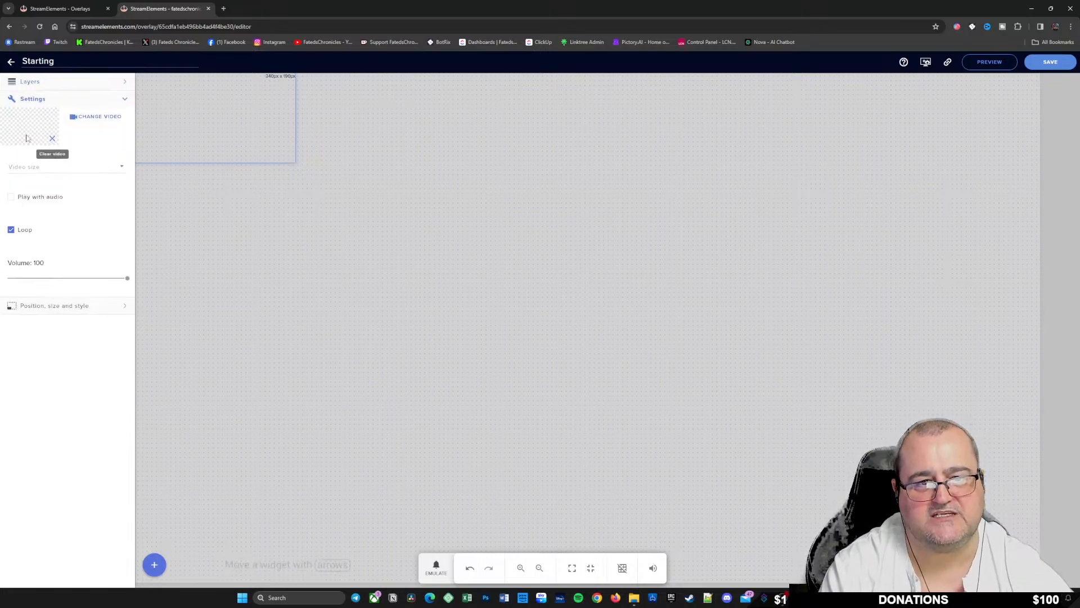
Step: Open the media library for the widget's video and browse the Videos, All Files, Images and Sounds collections
click(93, 117)
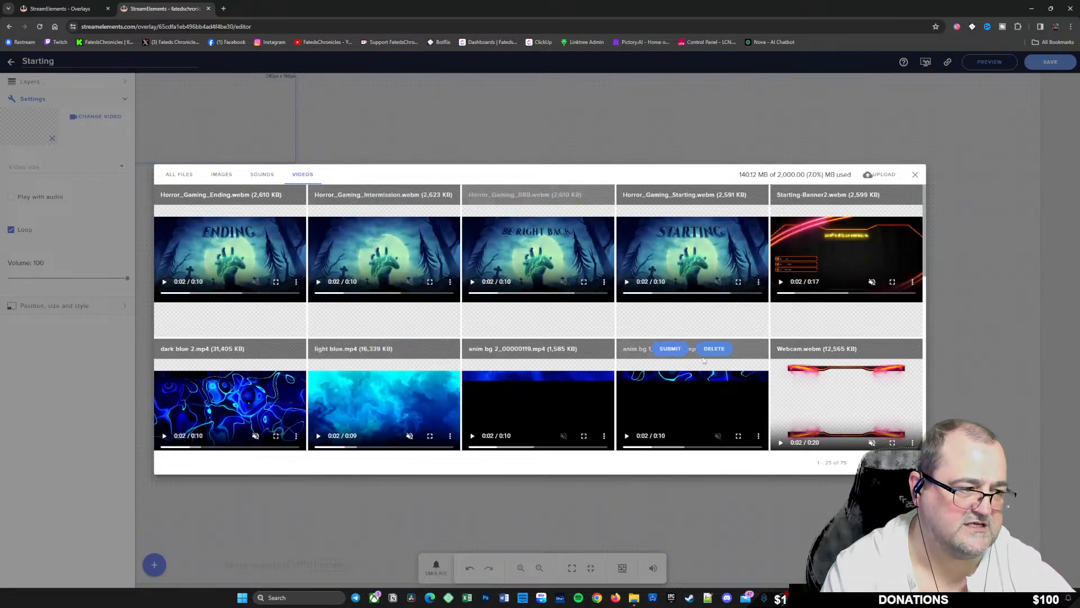
scroll(620, 398, down, 10)
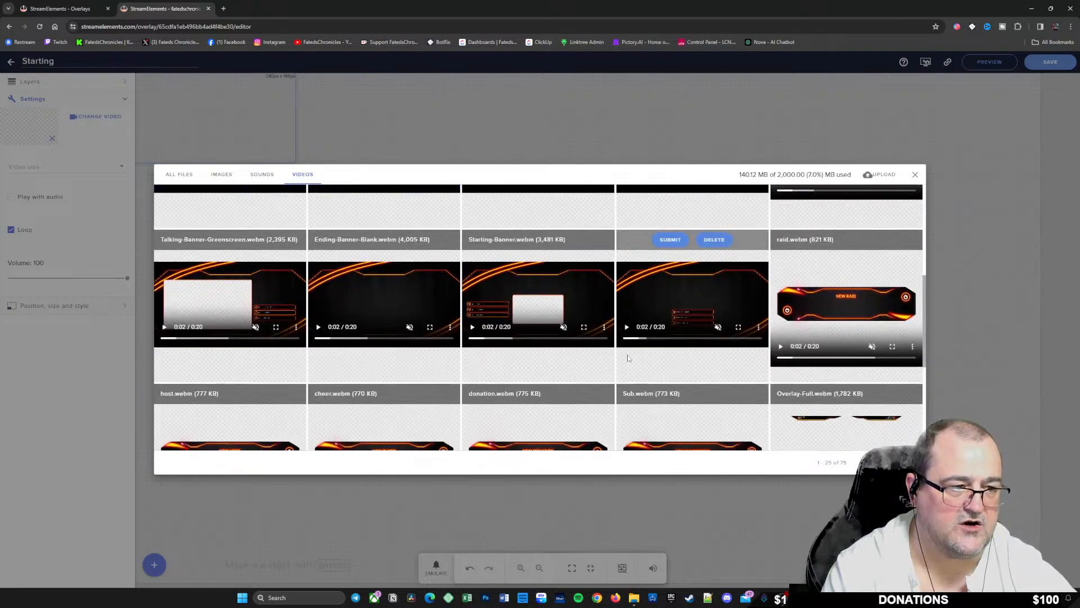
scroll(646, 377, up, 10)
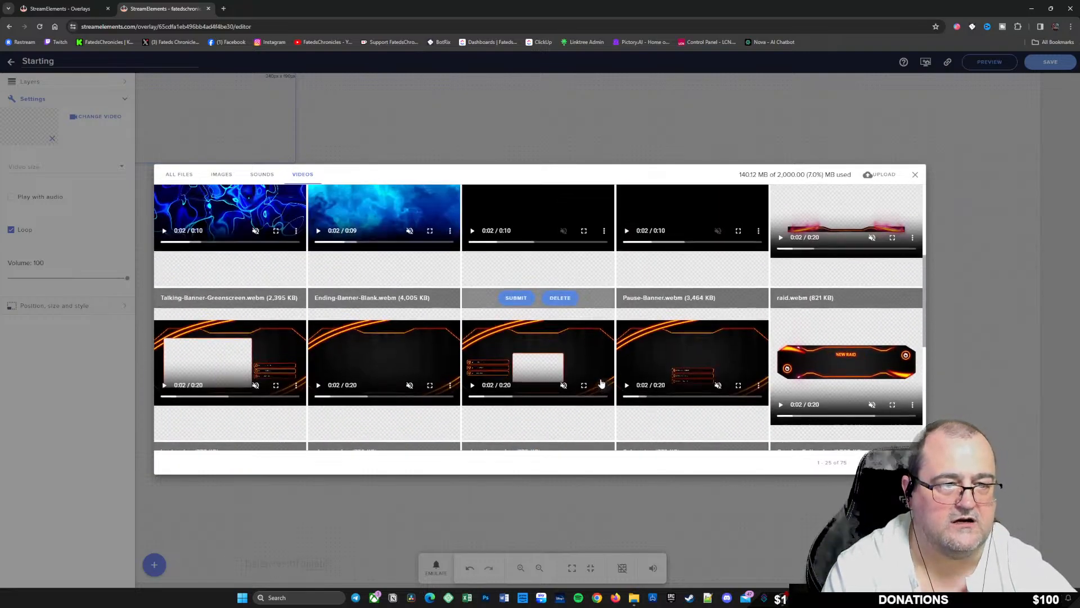
click(179, 175)
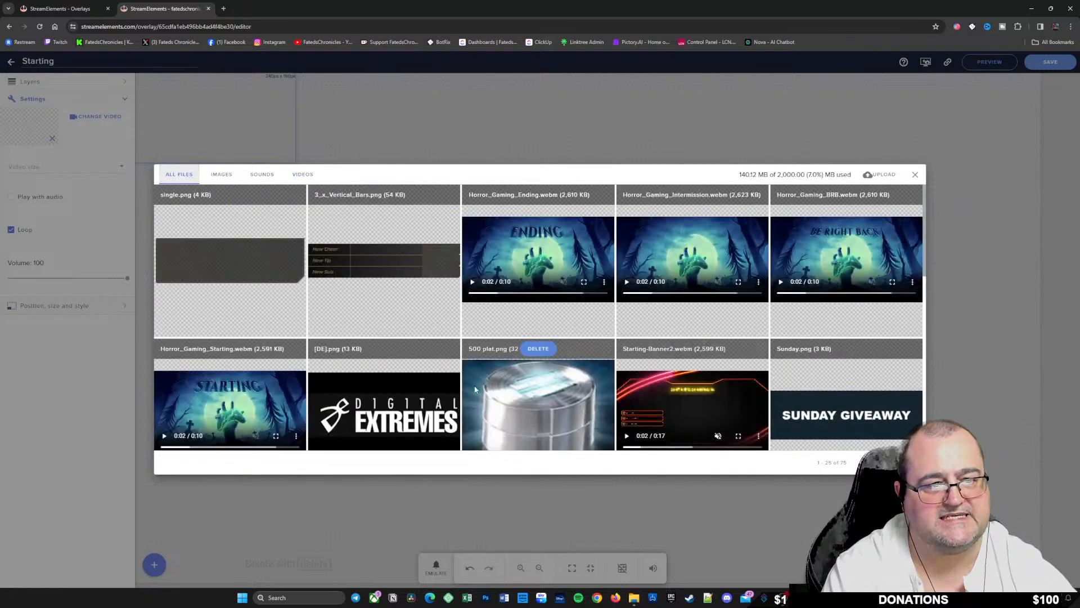
click(221, 175)
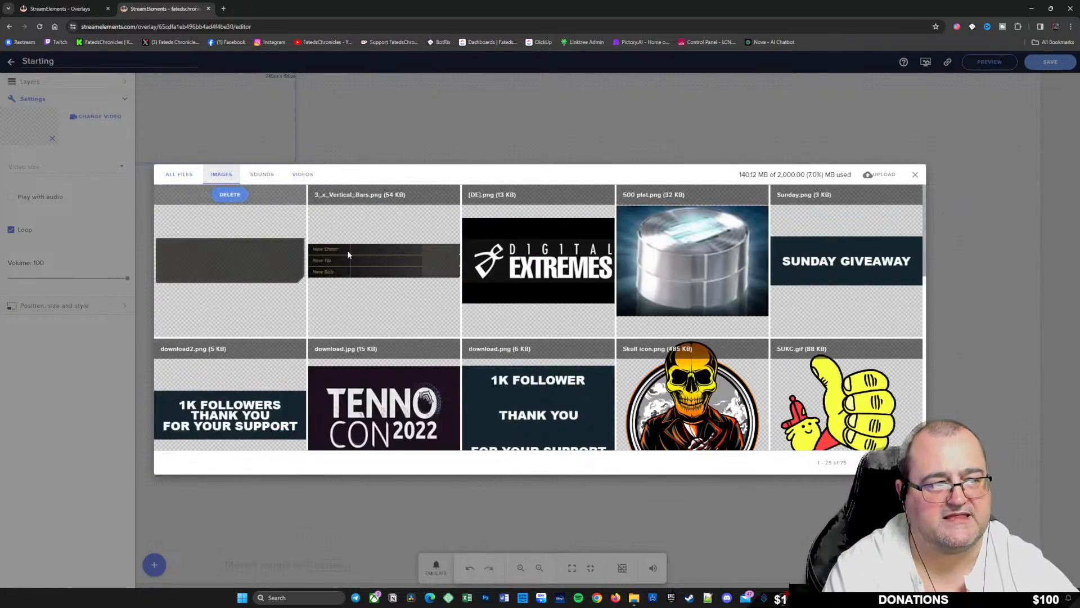
scroll(831, 378, down, 1)
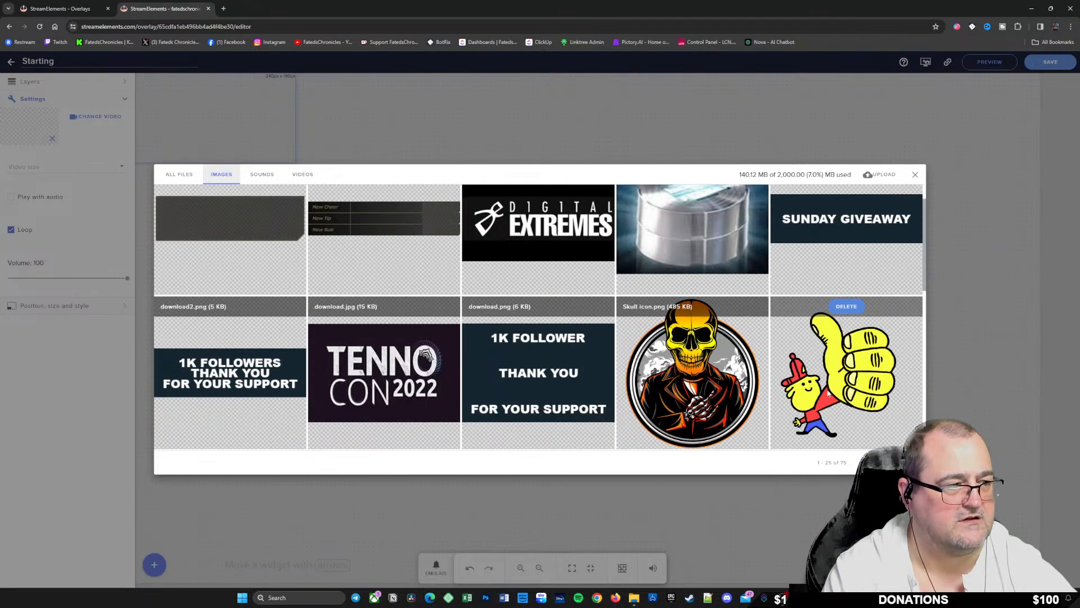
scroll(829, 411, up, 1)
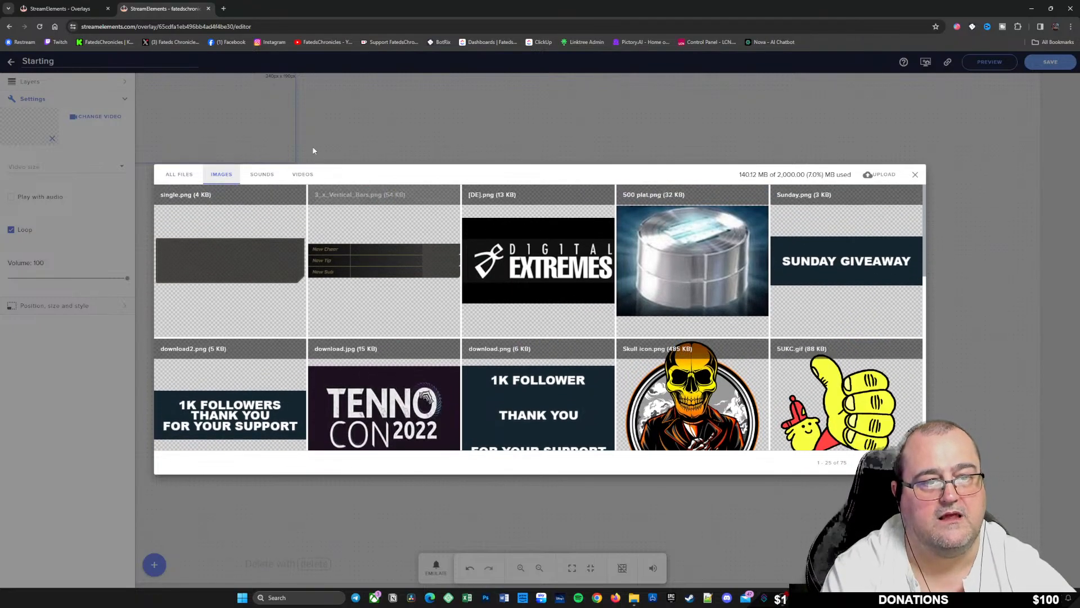
click(262, 174)
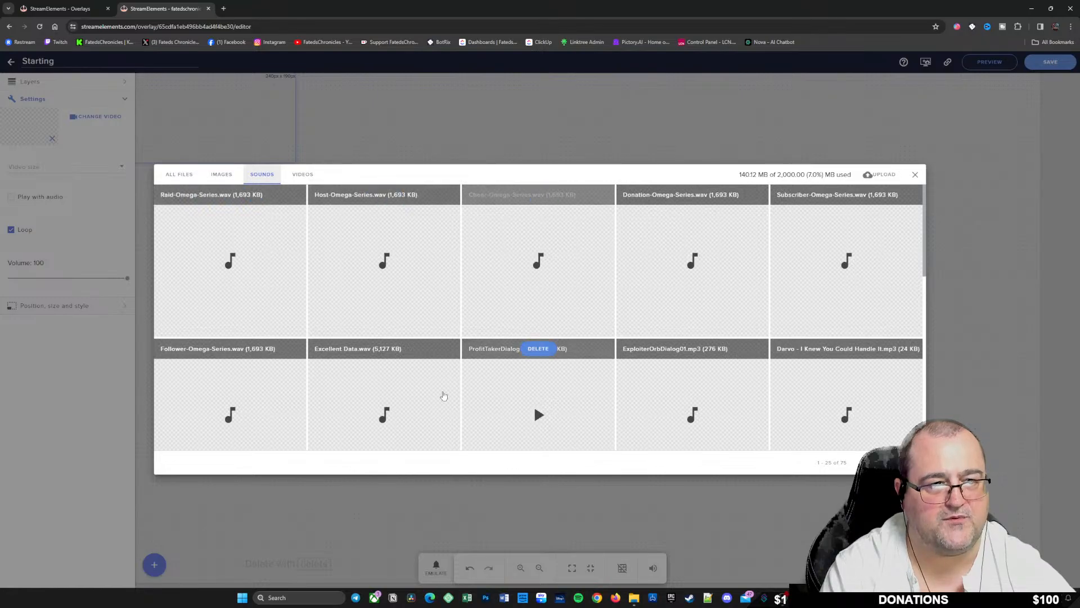
Step: Upload Starting.webm from the Scenes folder in OBS-Studio-30.0.2 to the media library and use it as the widget's video
click(303, 174)
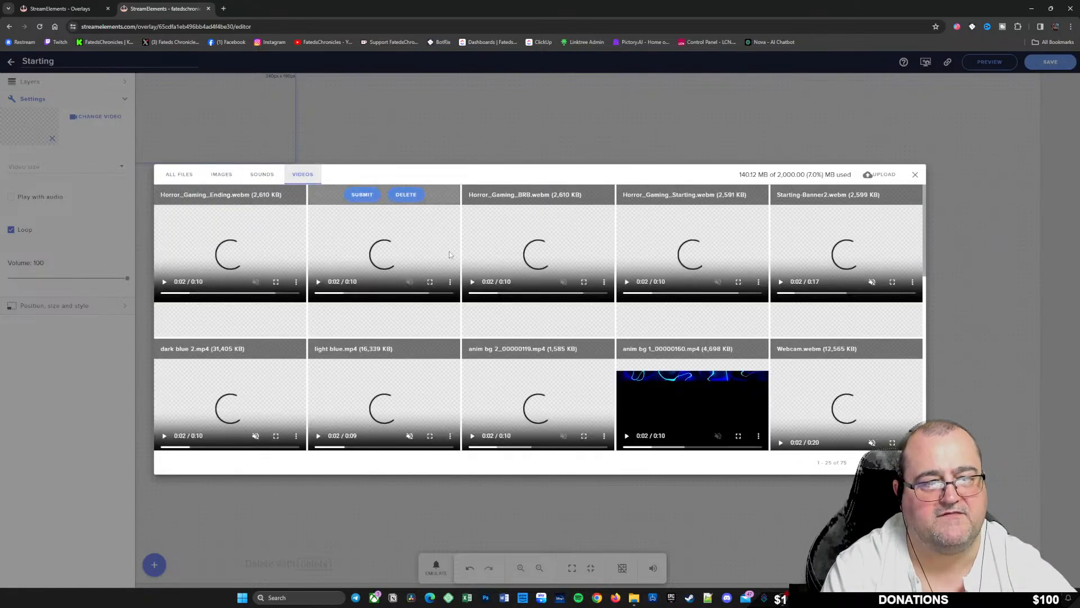
click(883, 175)
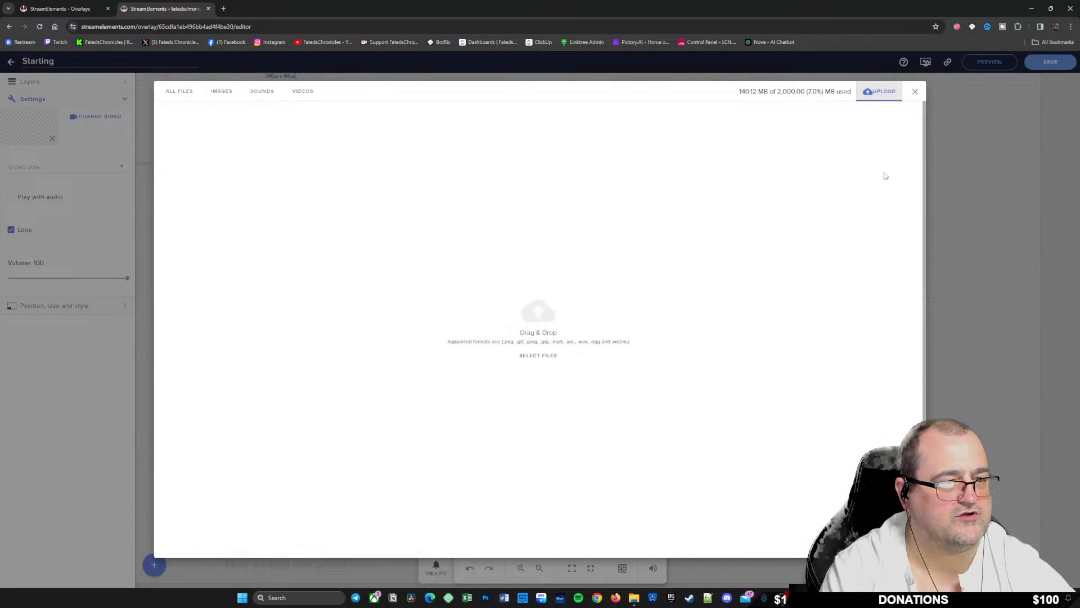
click(539, 357)
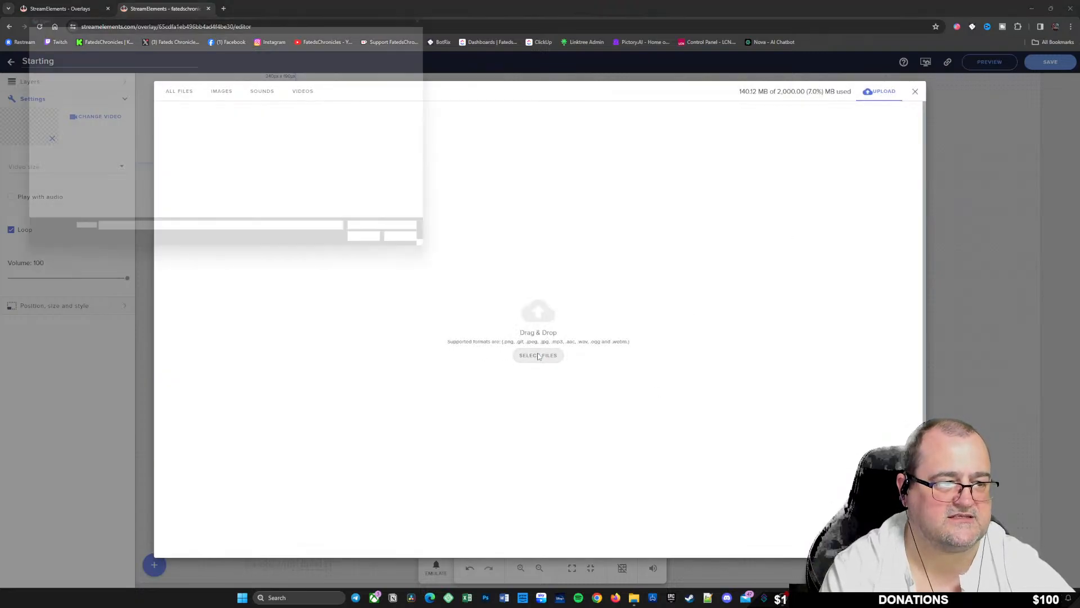
click(163, 24)
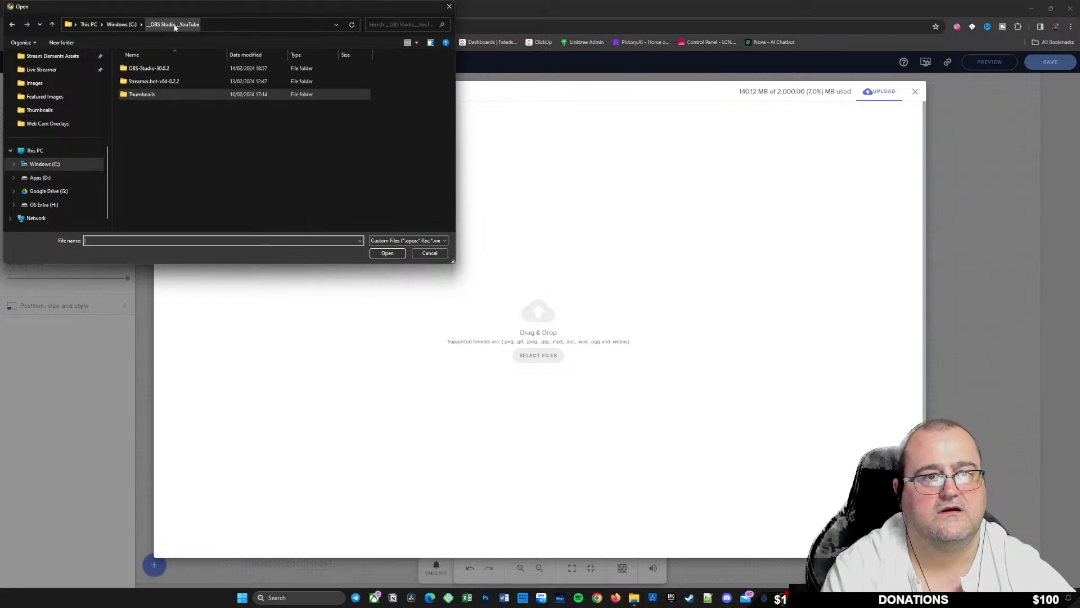
double_click(176, 69)
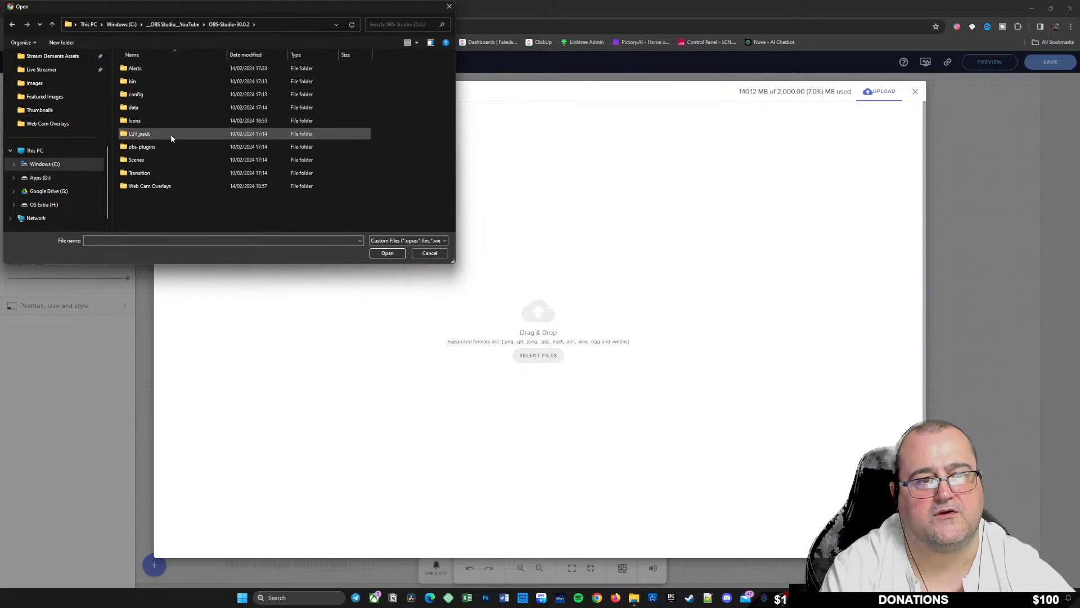
double_click(154, 160)
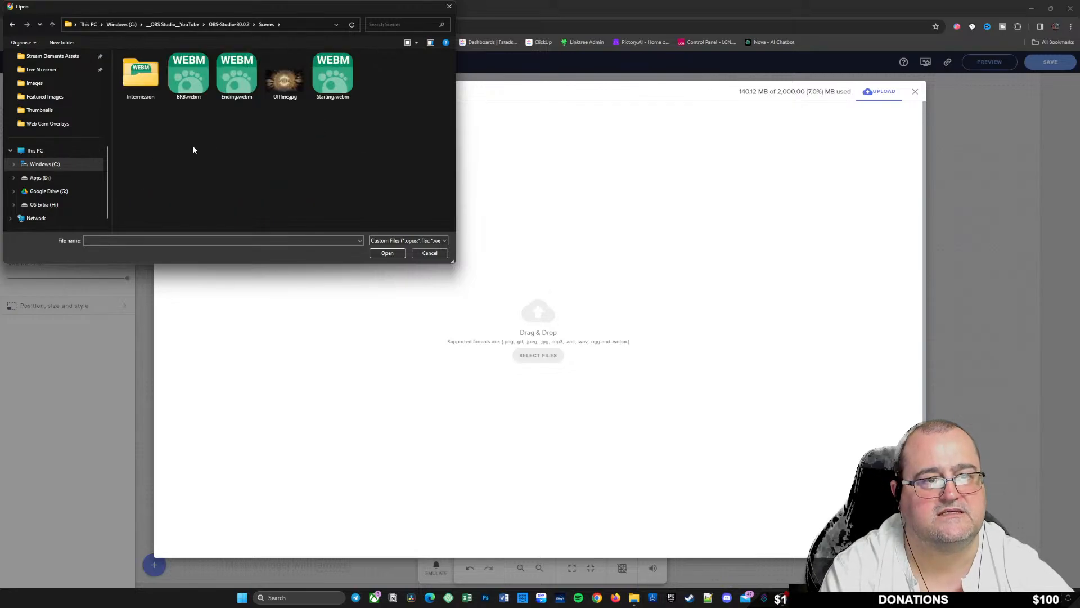
double_click(331, 73)
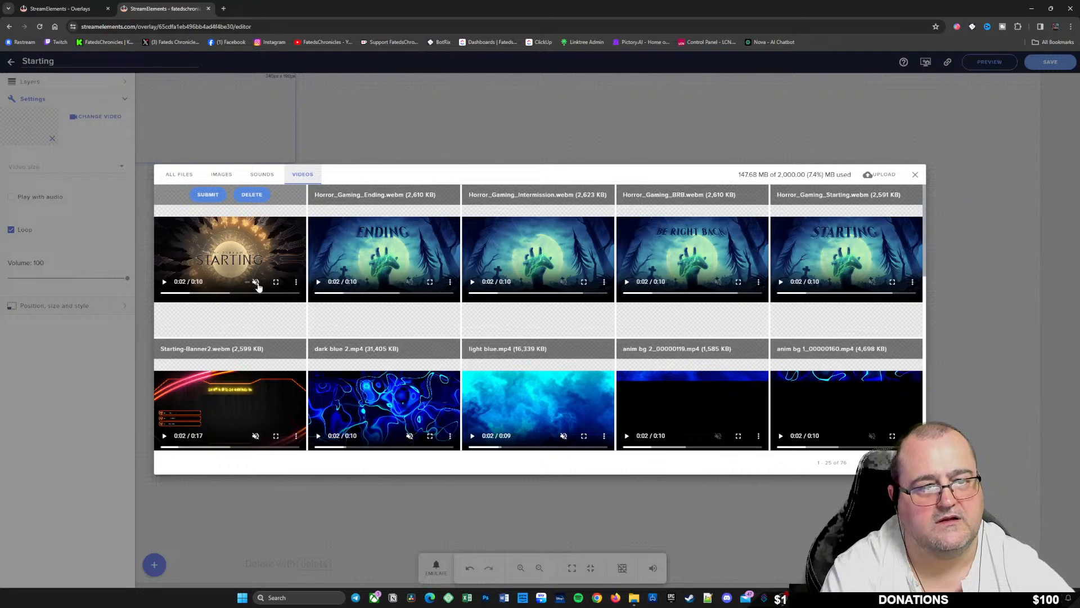
click(199, 196)
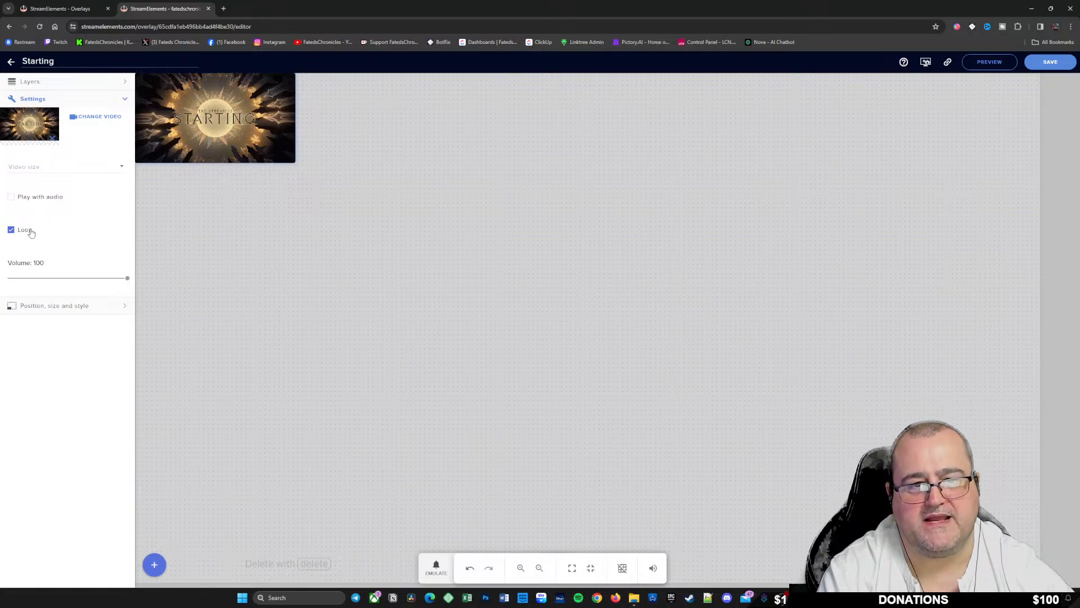
Step: Set the video widget's size to 1920 px wide and 1080 px high, and copy the overlay's URL
click(68, 306)
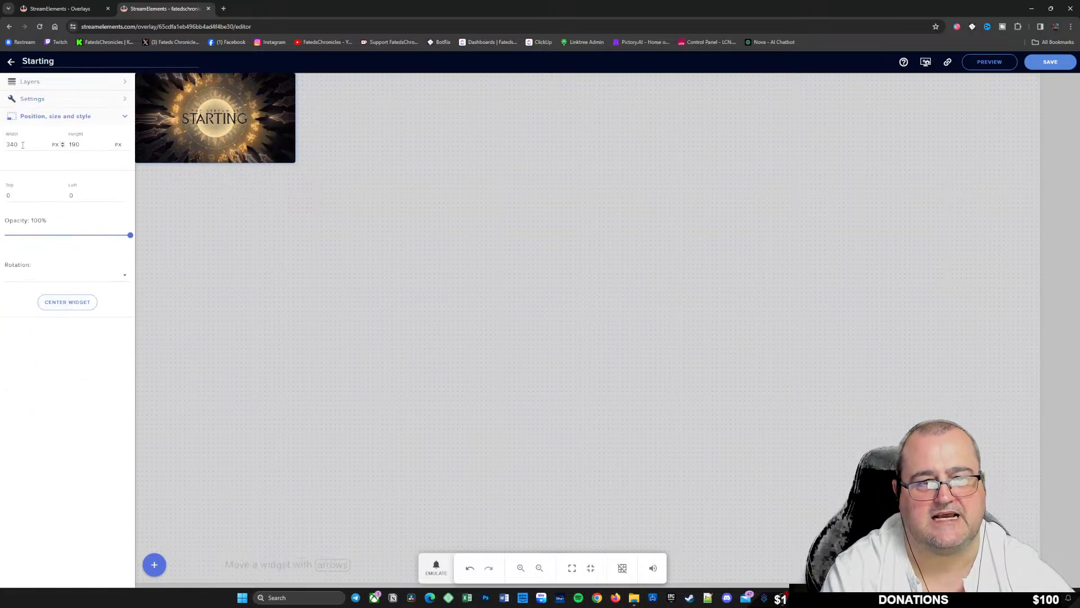
double_click(12, 144)
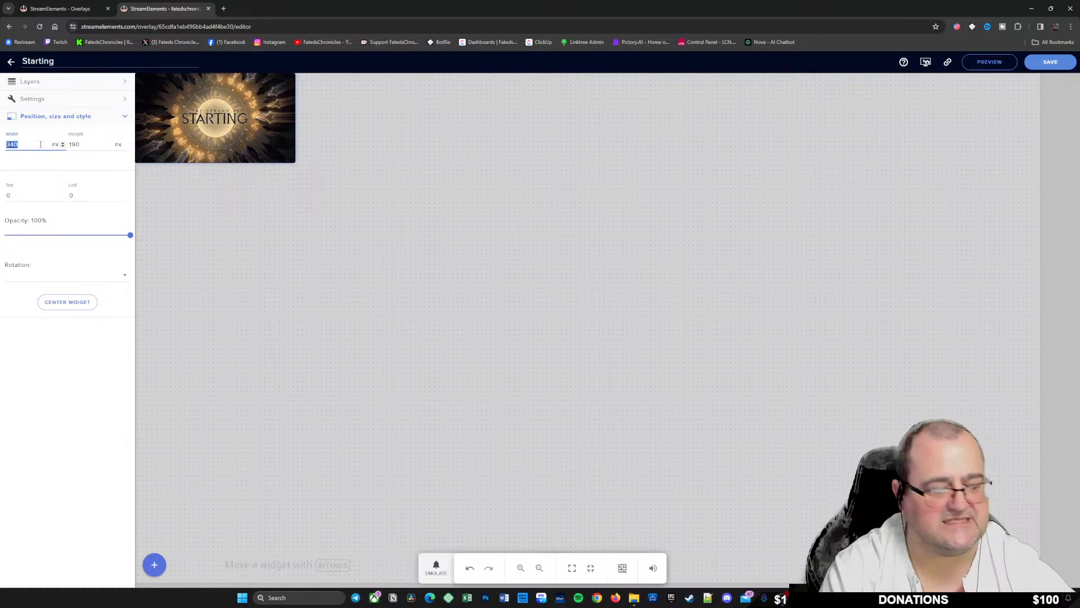
text(1920)
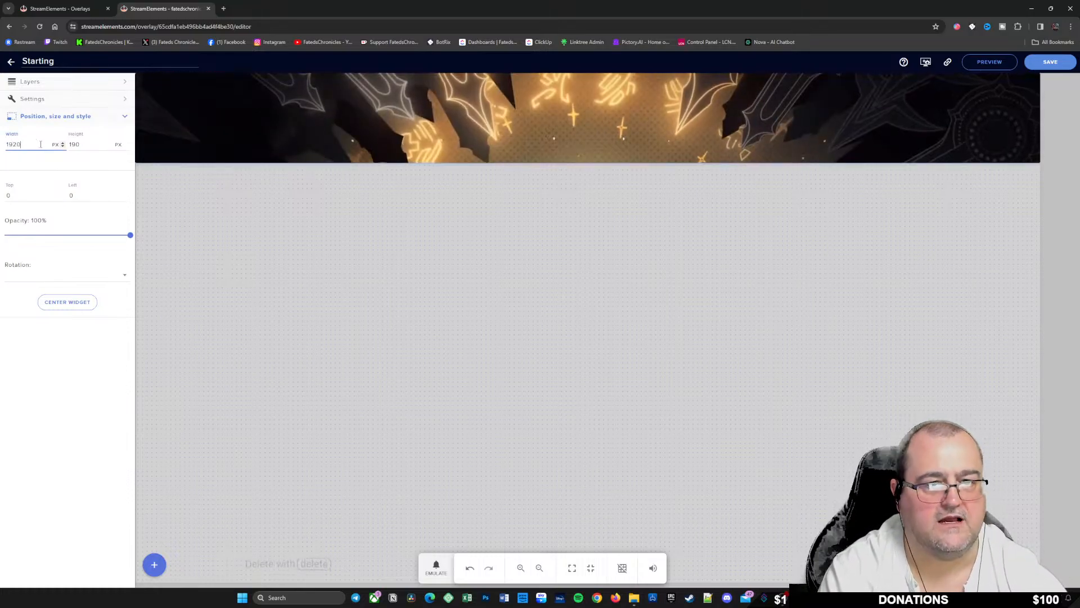
click(77, 144)
double_click(77, 144)
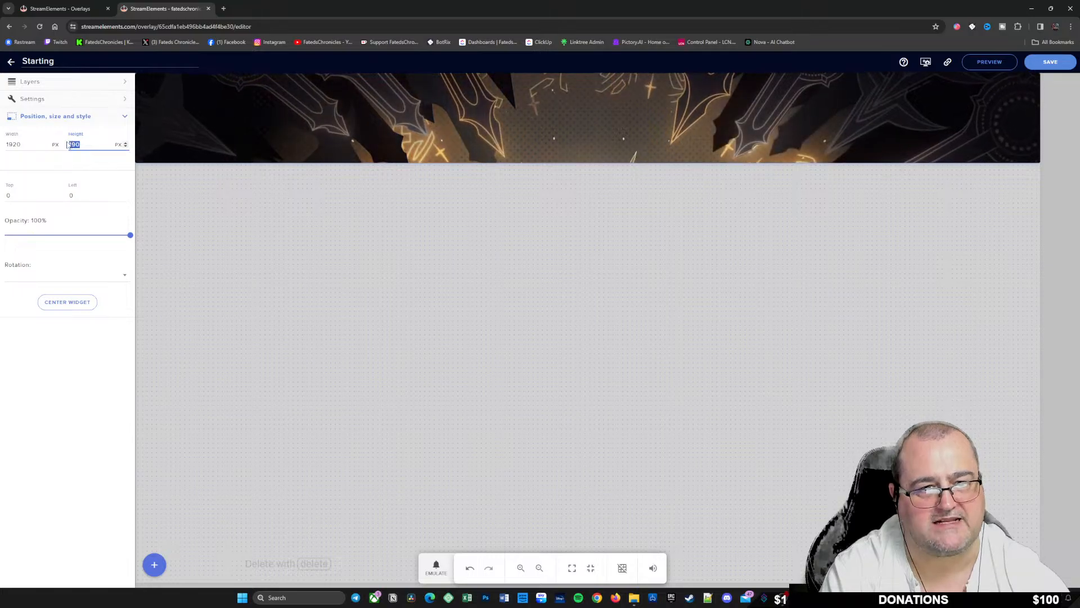
text(1080)
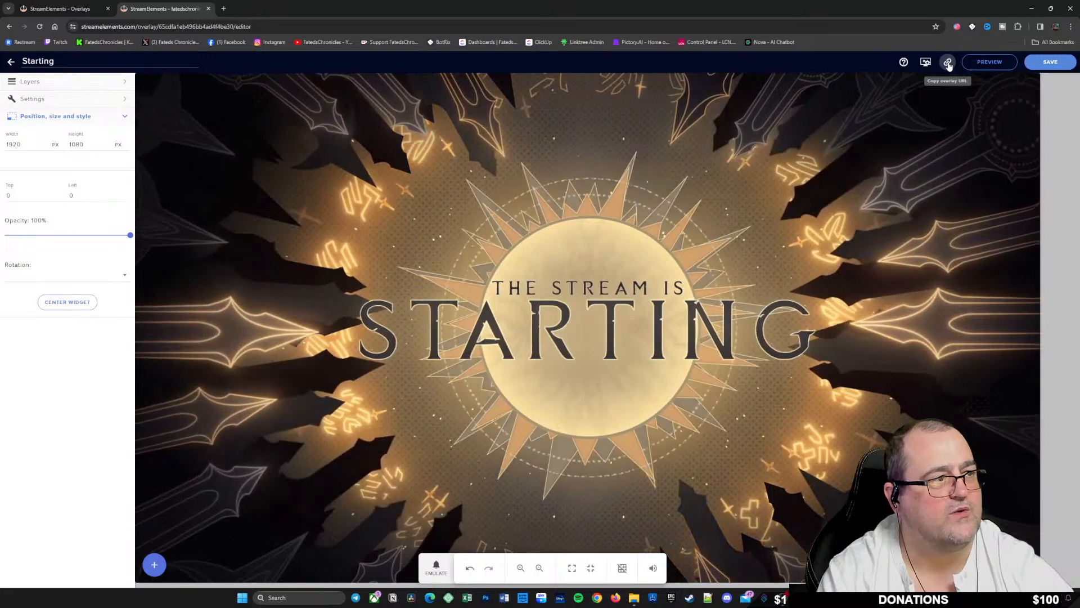
click(948, 66)
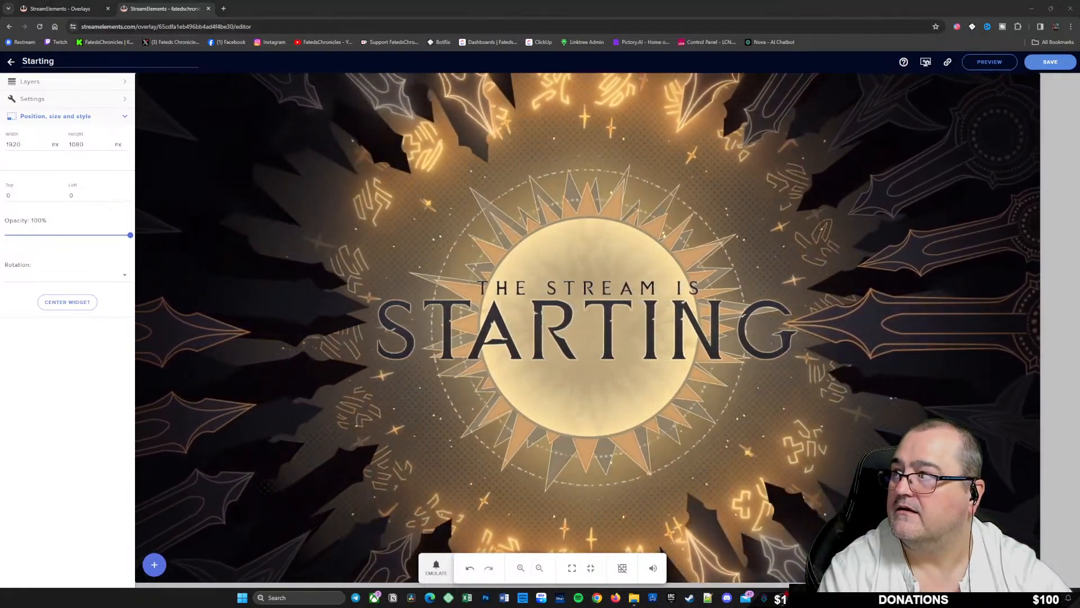
Step: Switch to OBS and add a new Browser source named "SE Starting" to the SE—Starting scene
drag(0, 376, 534, 1)
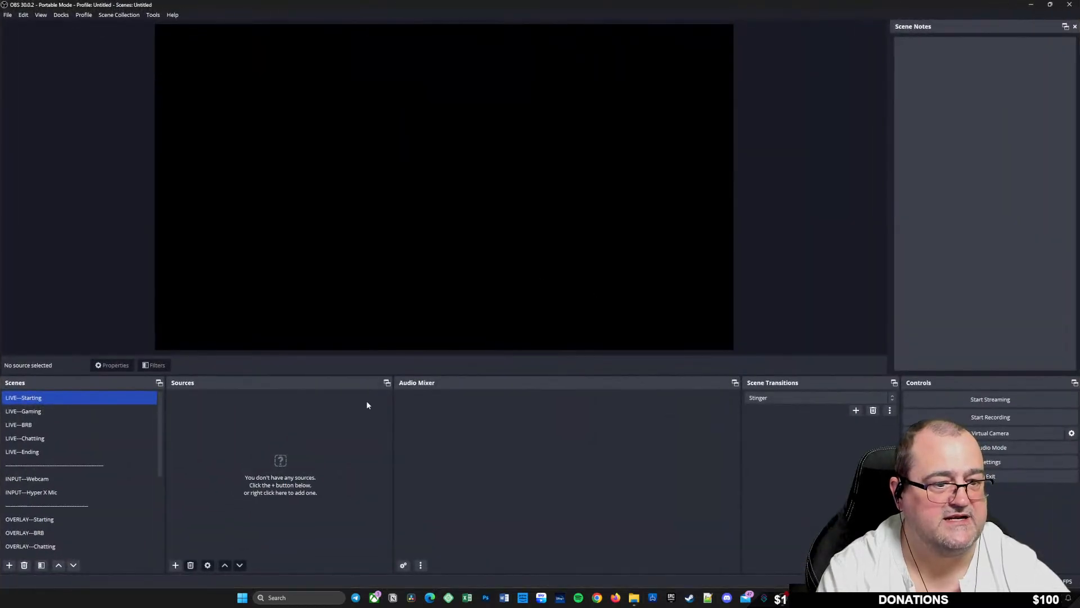
scroll(50, 490, down, 3)
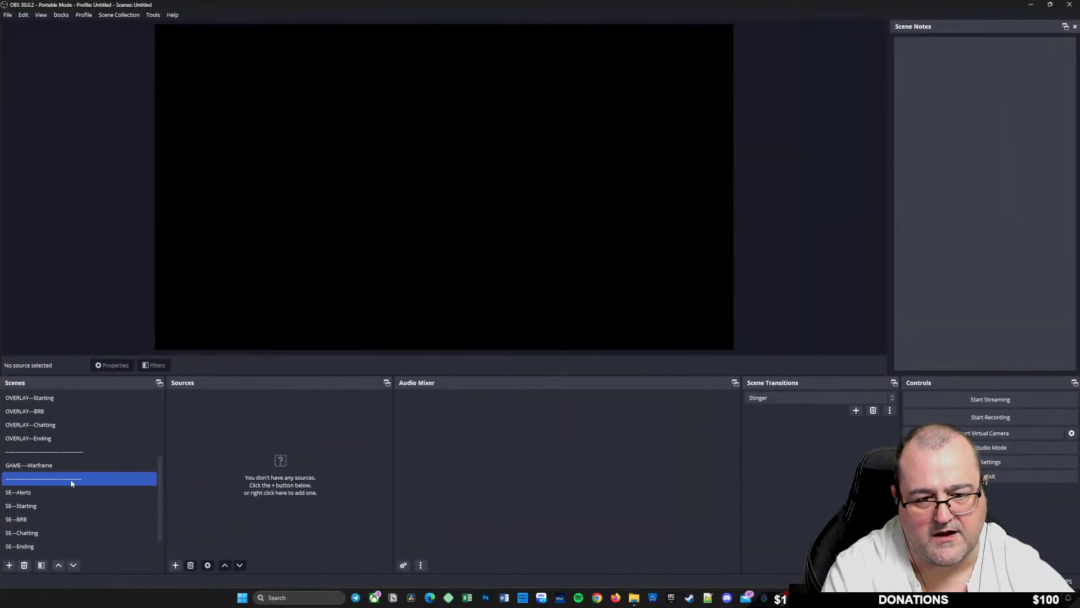
click(43, 505)
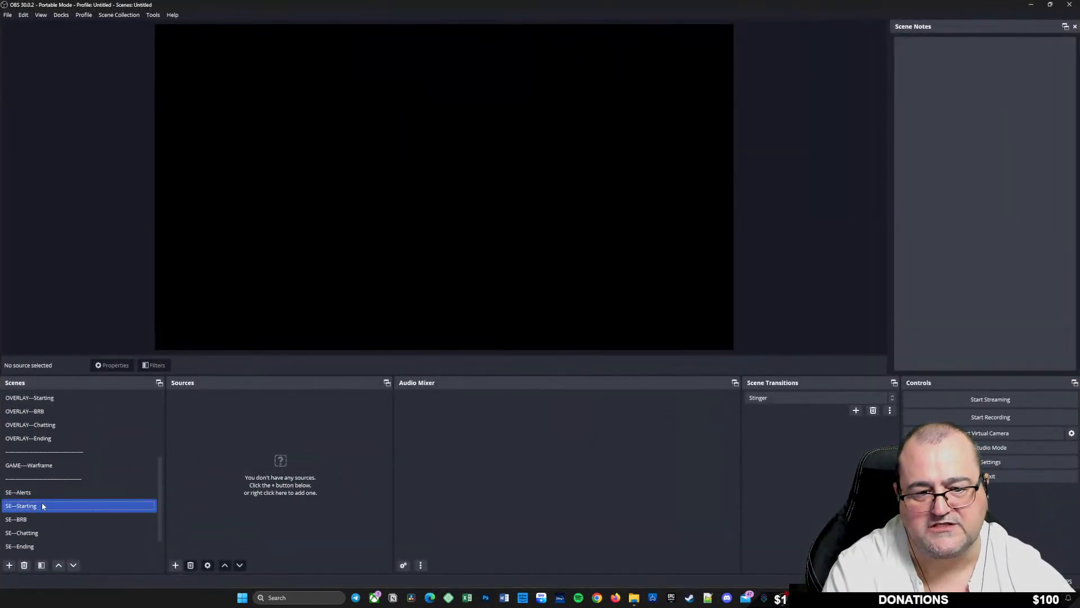
right_click(209, 416)
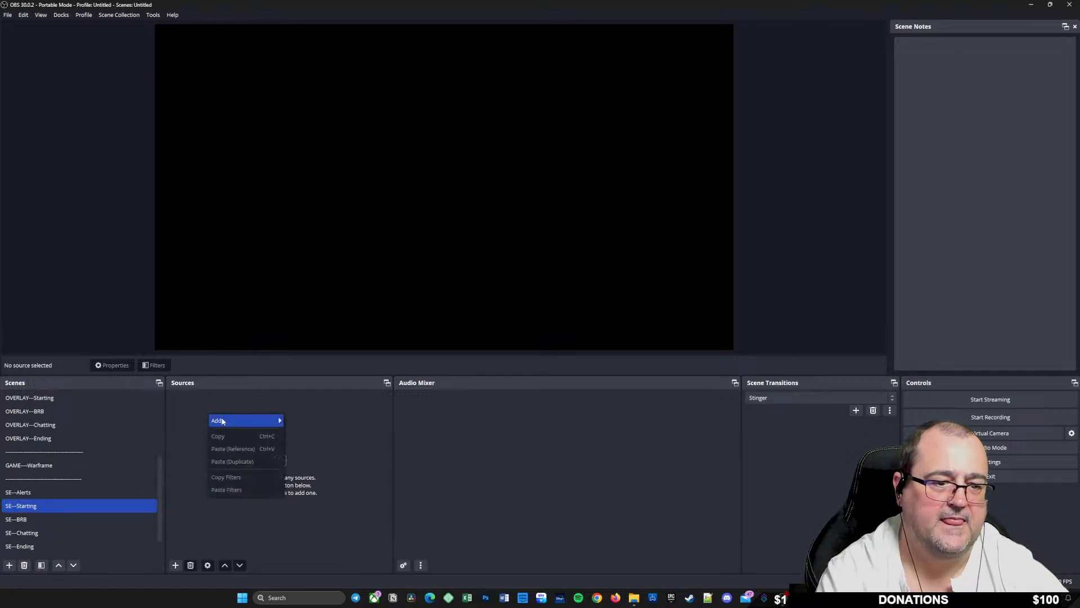
mouse_move(239, 426)
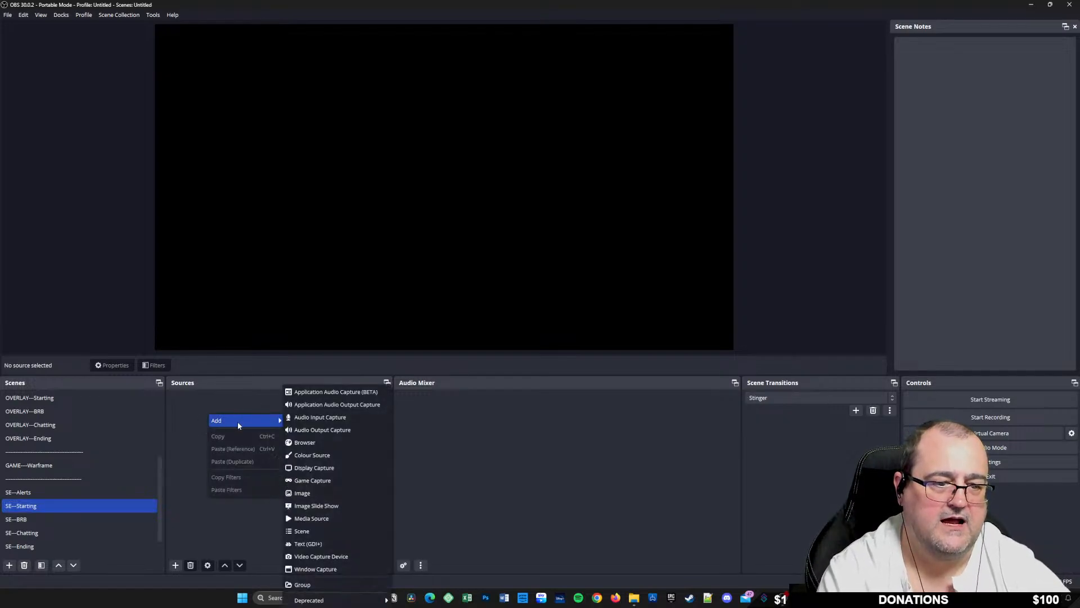
click(325, 444)
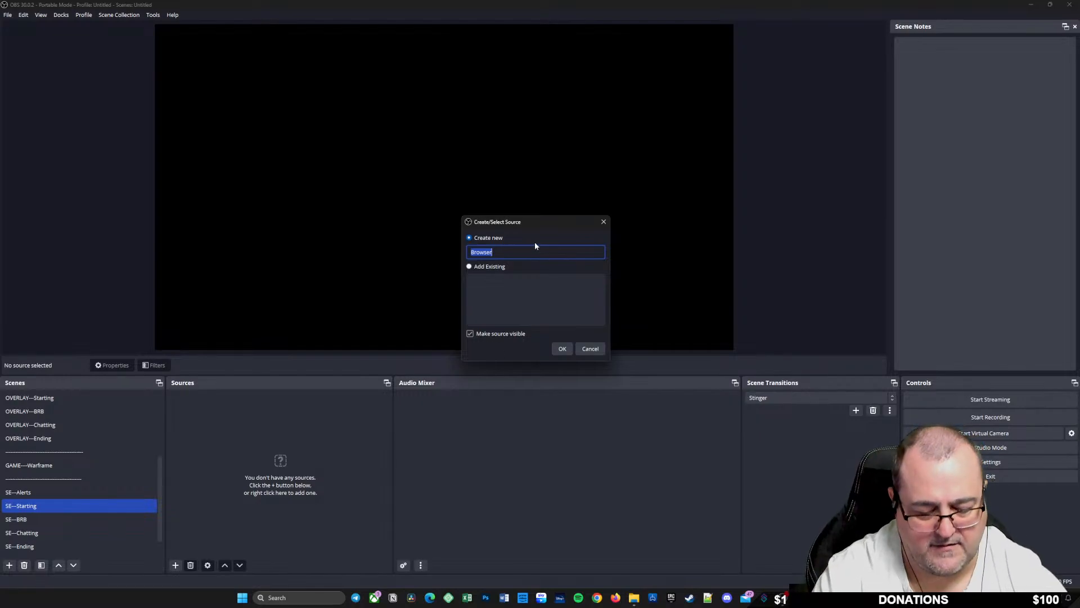
text(S)
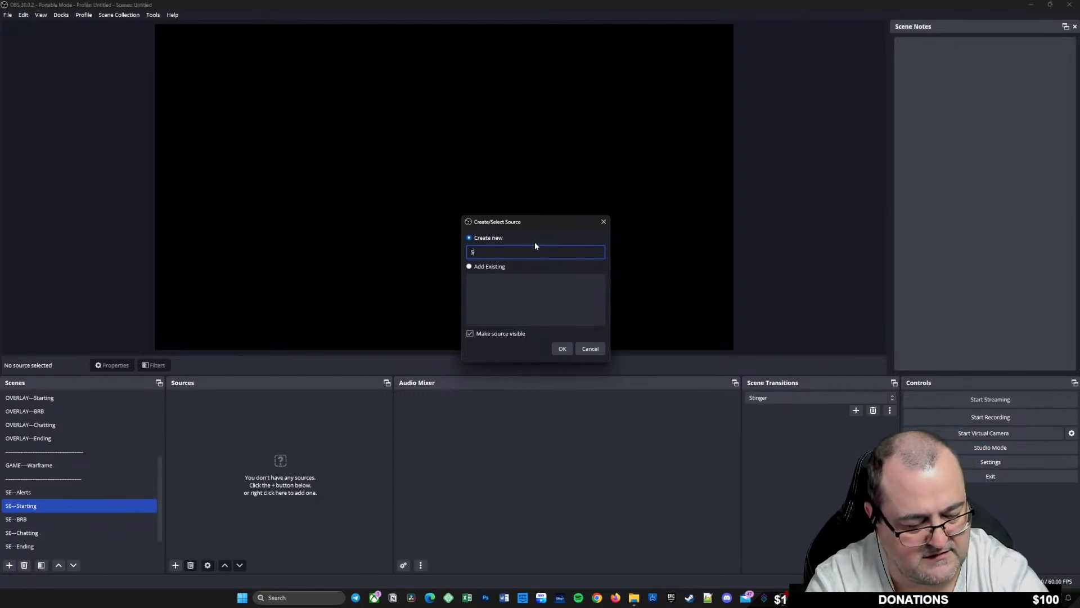
text(SA)
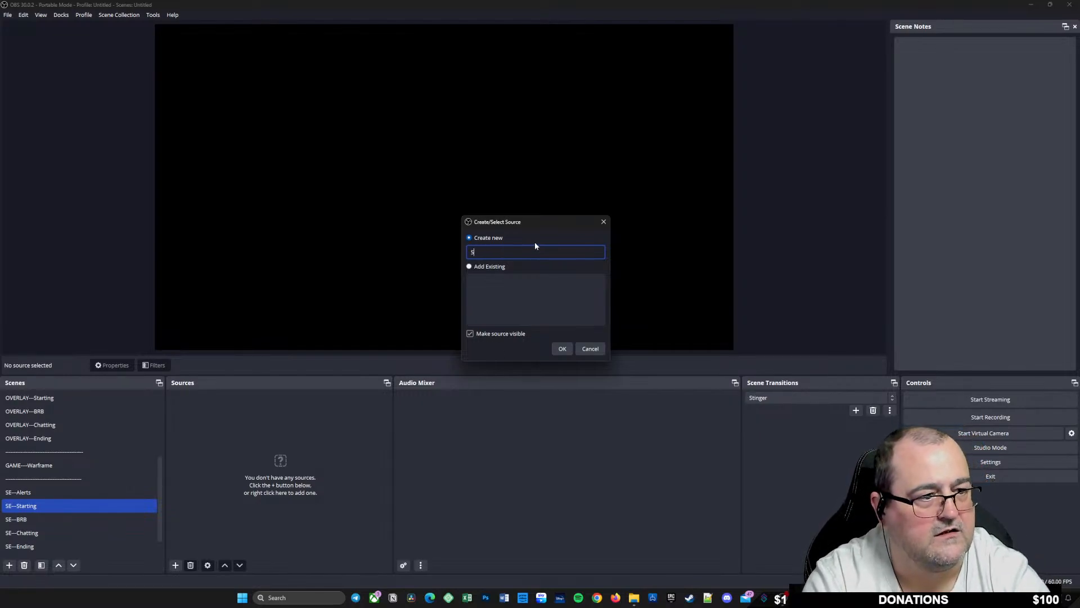
text(SE S)
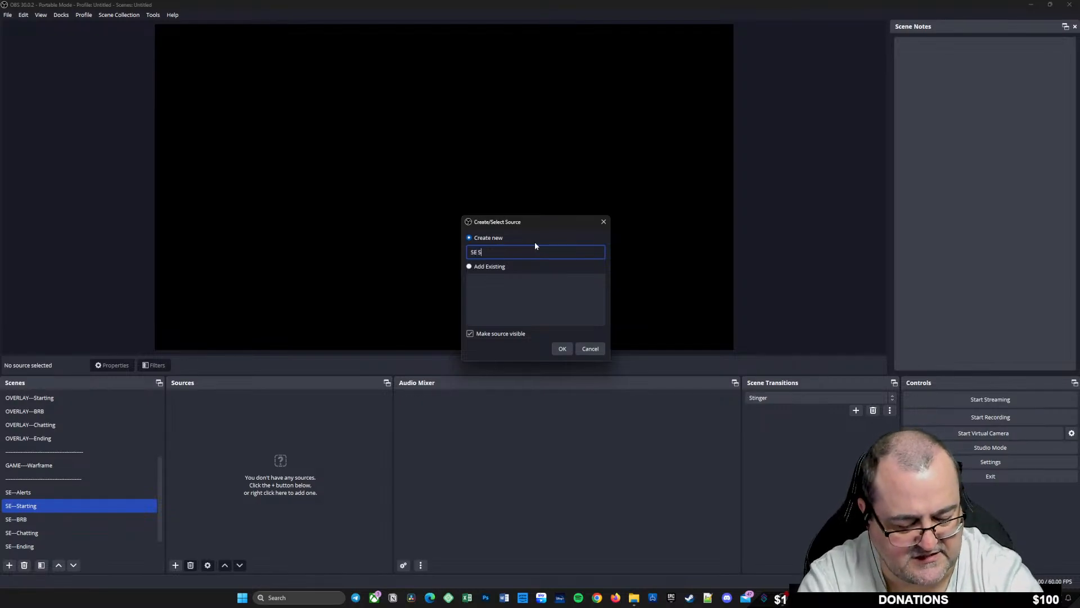
text(tart)
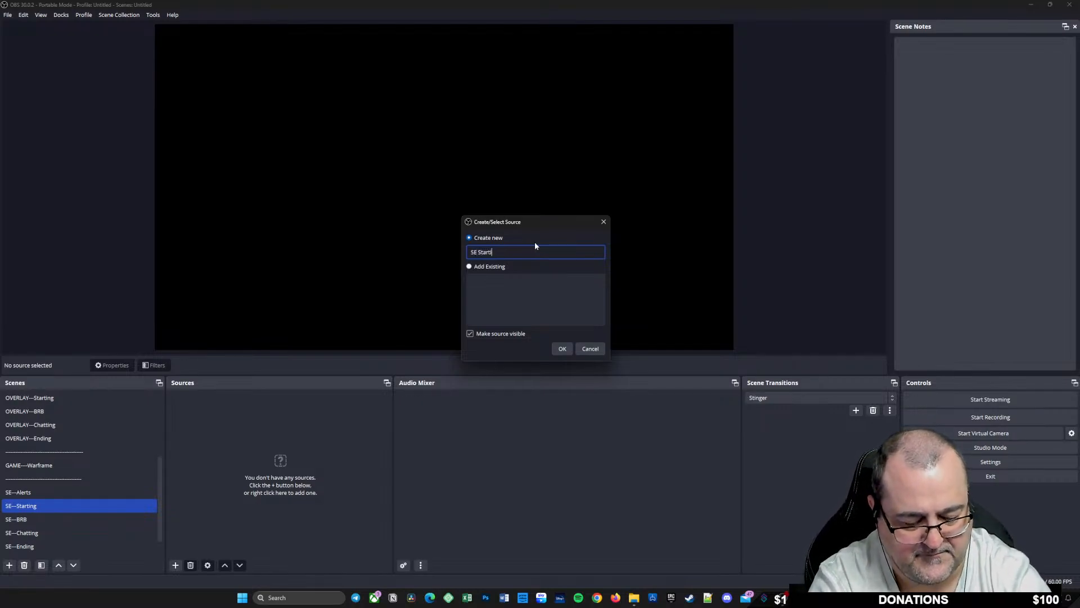
text(ing)
key(Return)
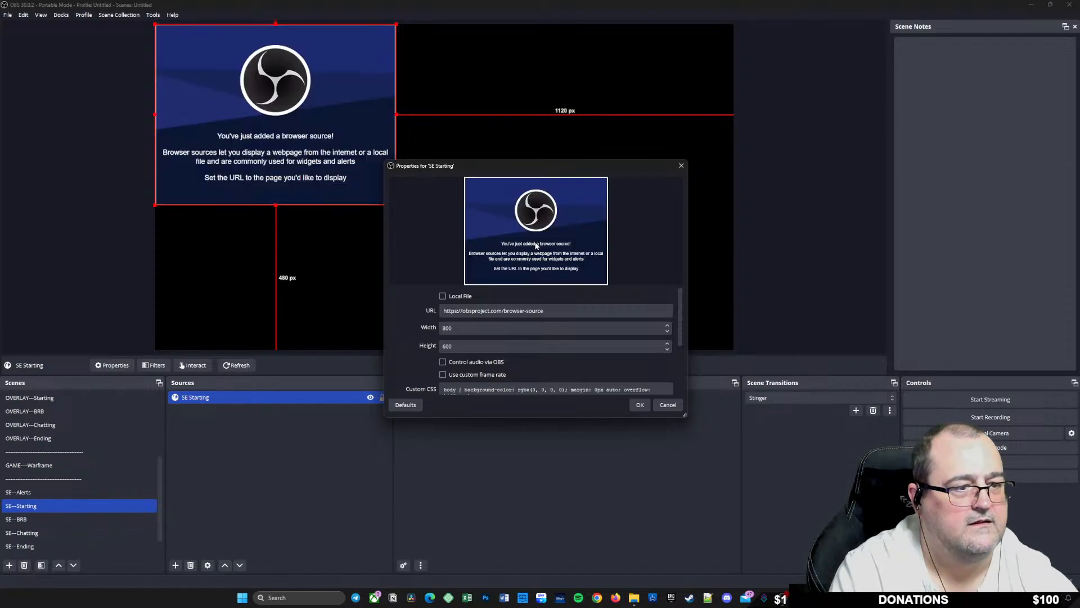
Step: Set the browser source to 1920 by 1080 and enable shutdown when not visible and browser refresh when the scene becomes active
double_click(446, 329)
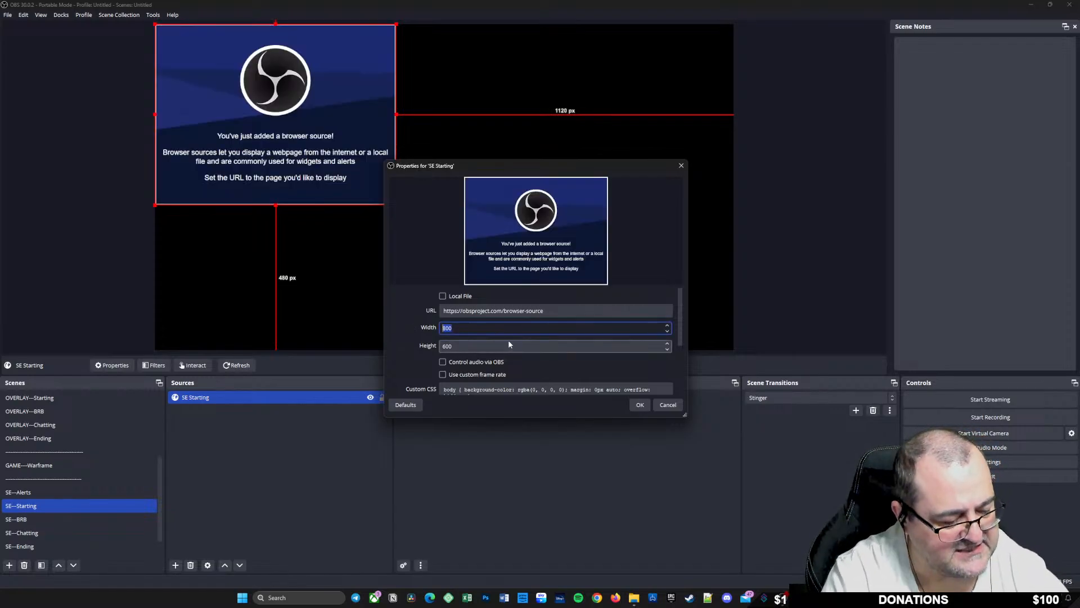
text(1920)
double_click(469, 347)
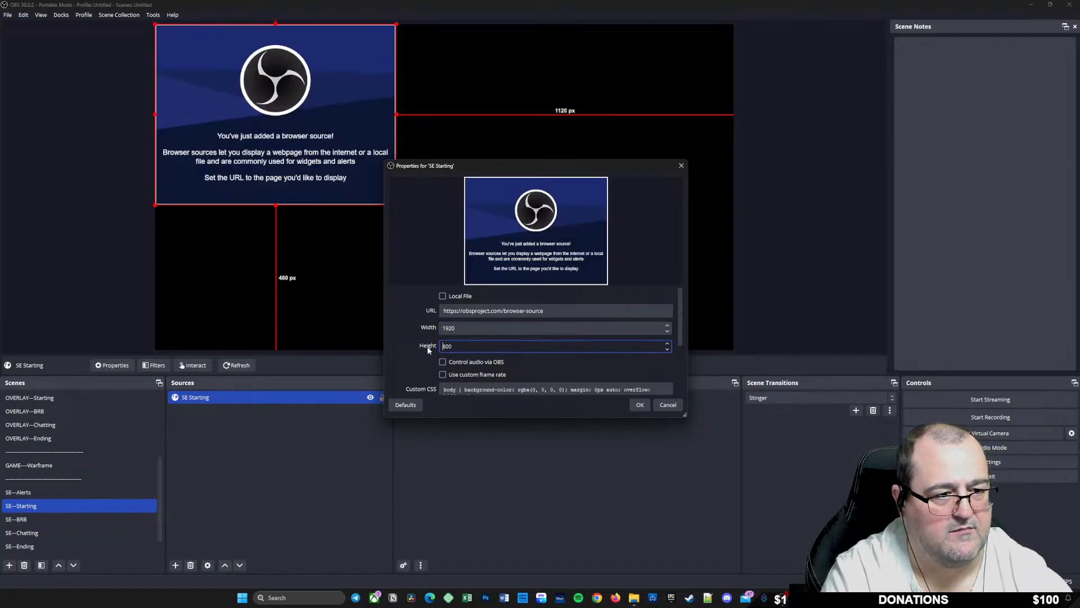
text(1080)
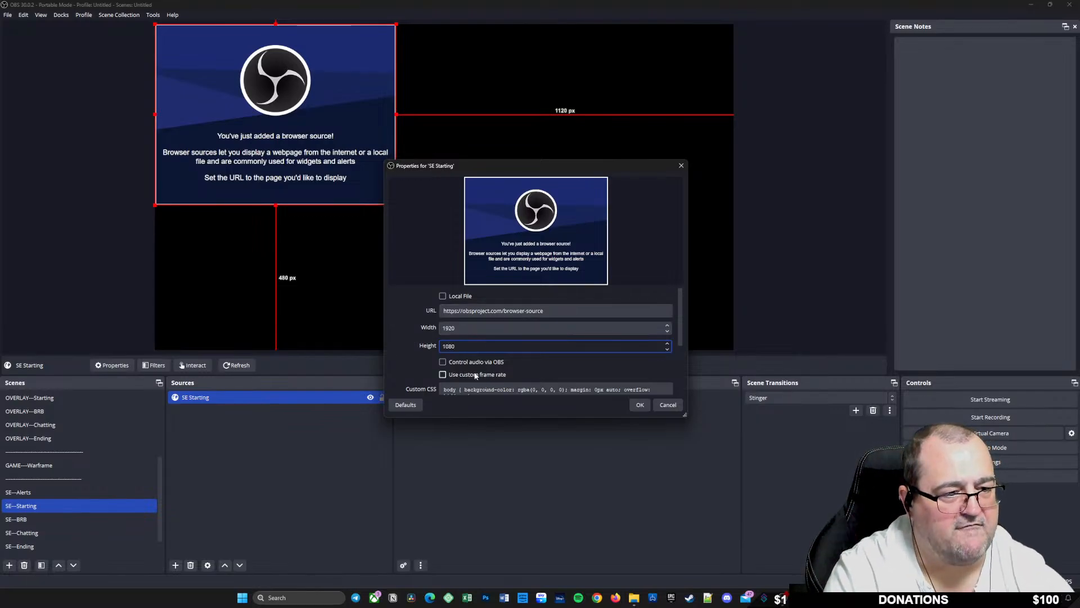
scroll(476, 369, down, 3)
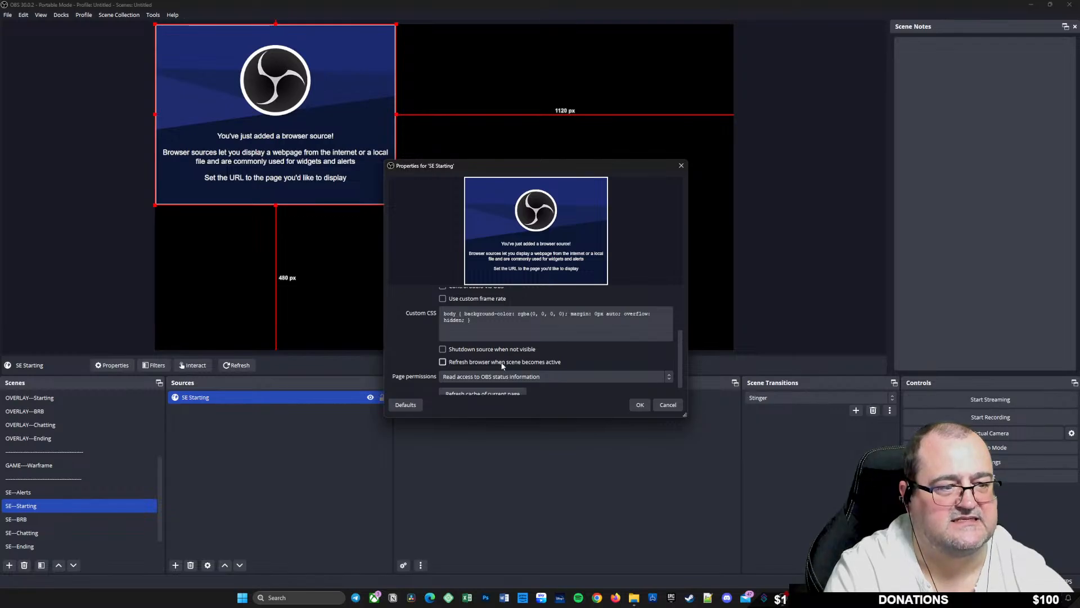
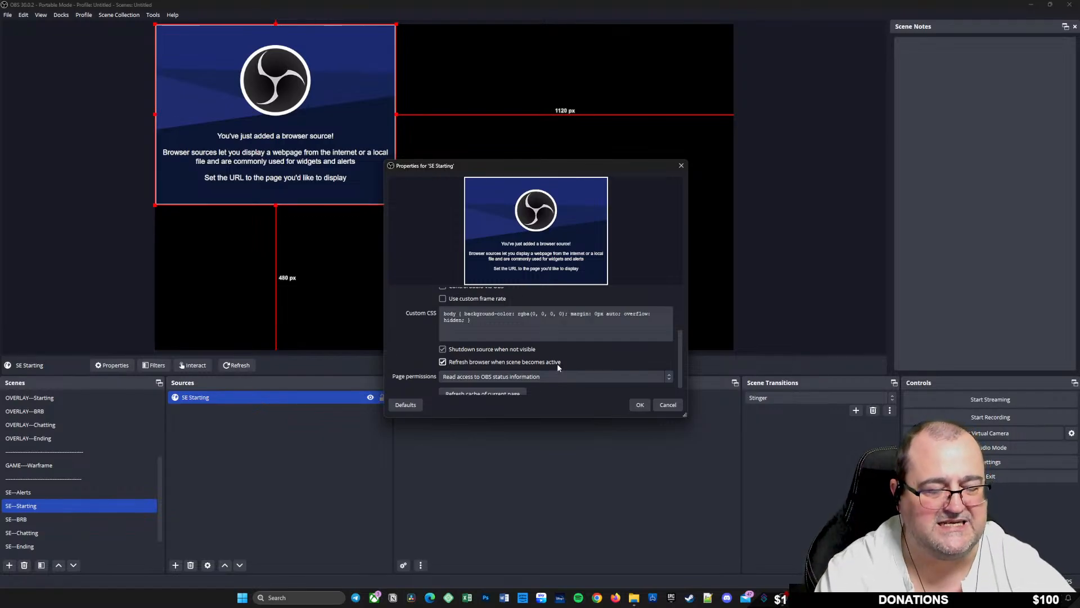
scroll(566, 367, down, 1)
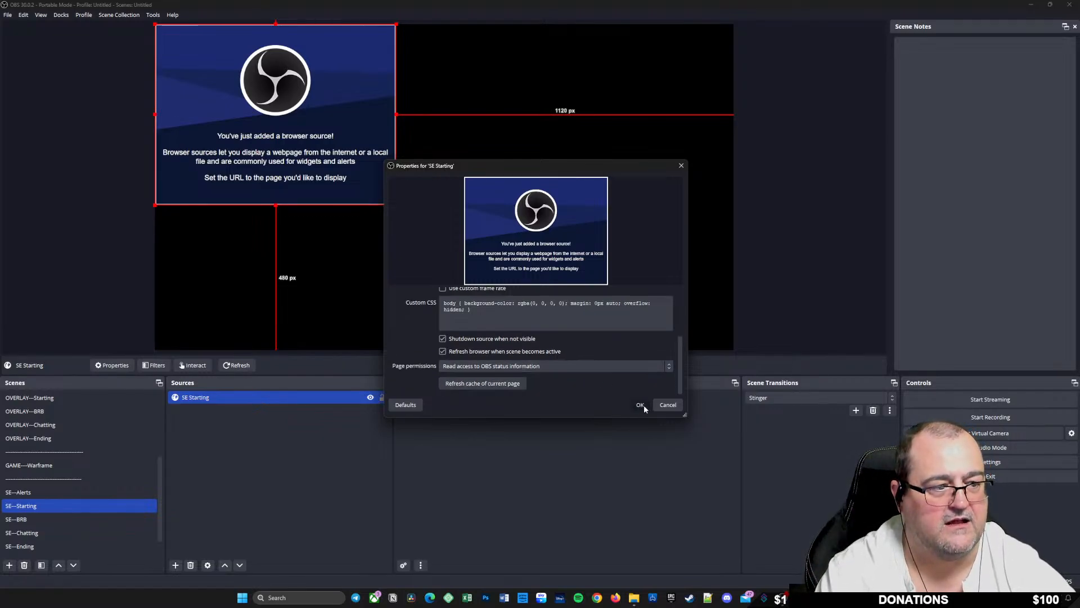
scroll(544, 330, up, 5)
Step: Replace the browser source's URL with the copied overlay URL, apply its properties and lock the SE Starting source
click(506, 311)
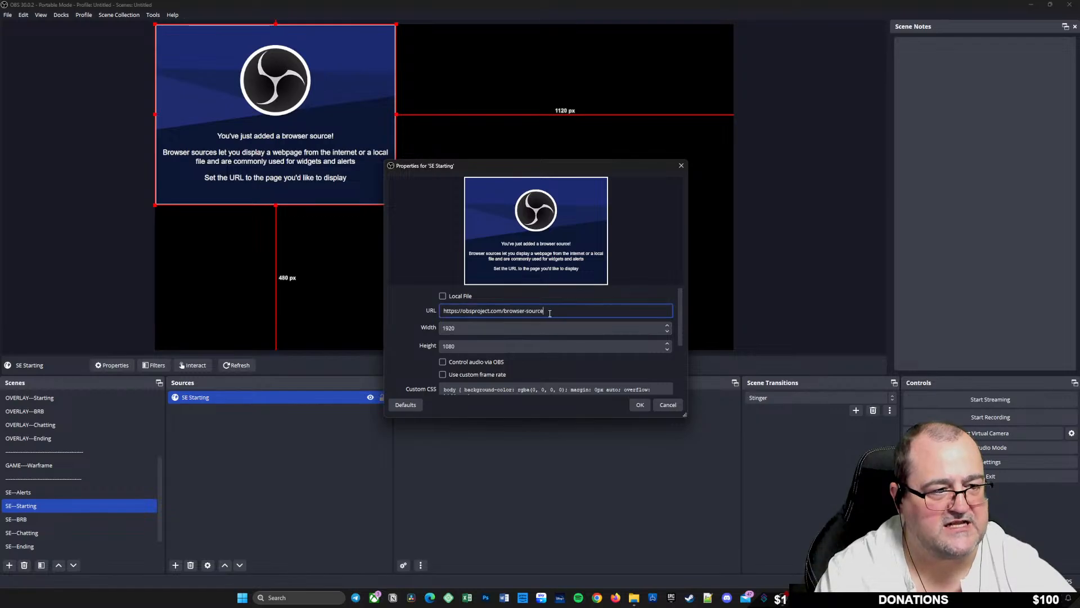
key(ctrl+a)
right_click(503, 313)
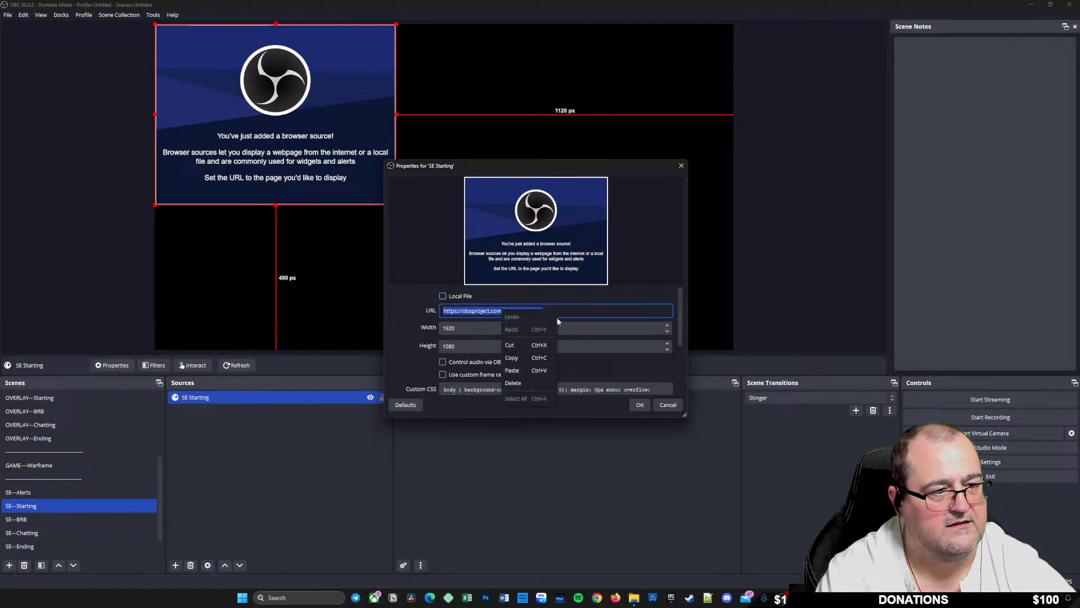
click(513, 370)
click(640, 404)
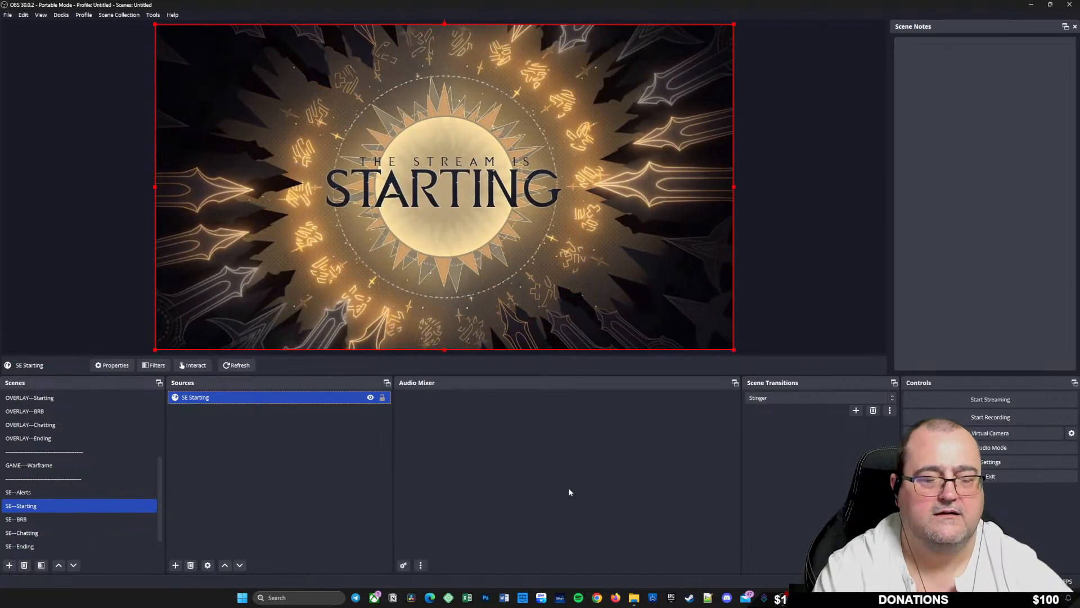
click(382, 397)
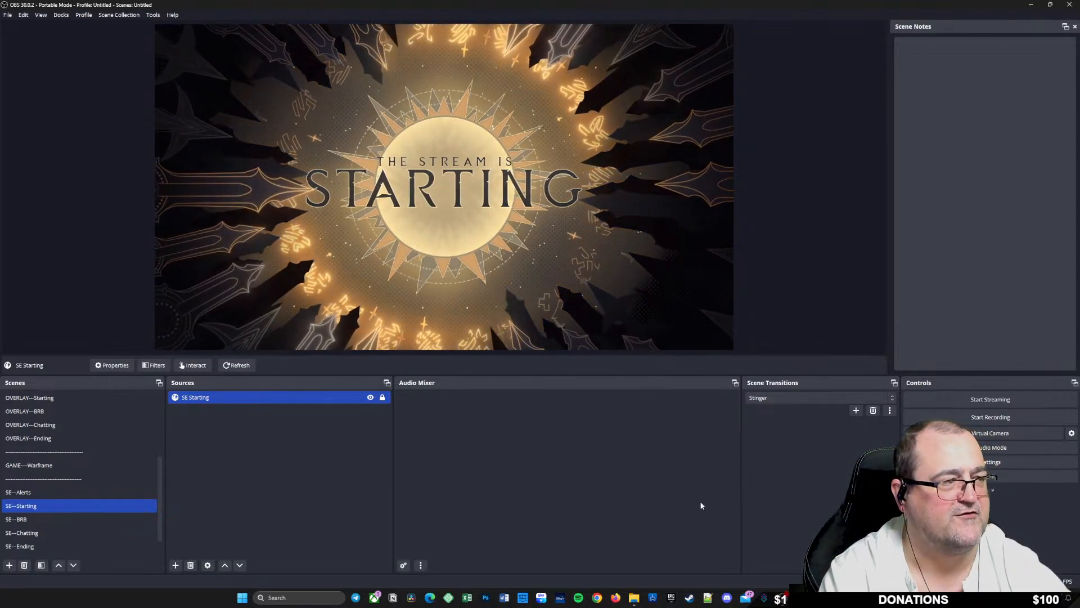
Step: Switch to StreamElements, leave the Starting overlay's editor and browse the themes in the Overlays gallery
click(1032, 7)
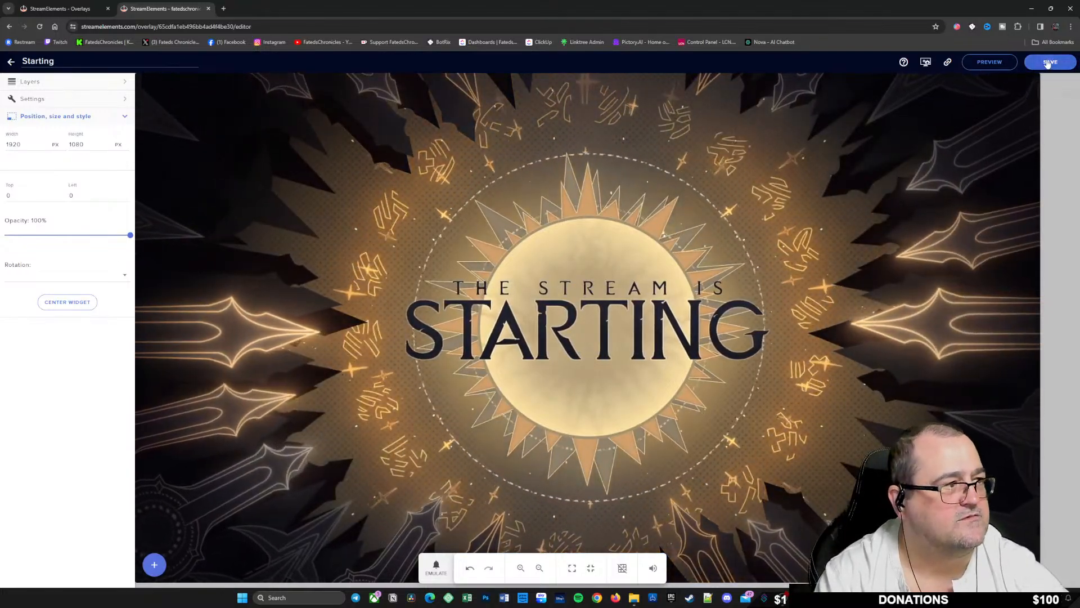
click(15, 66)
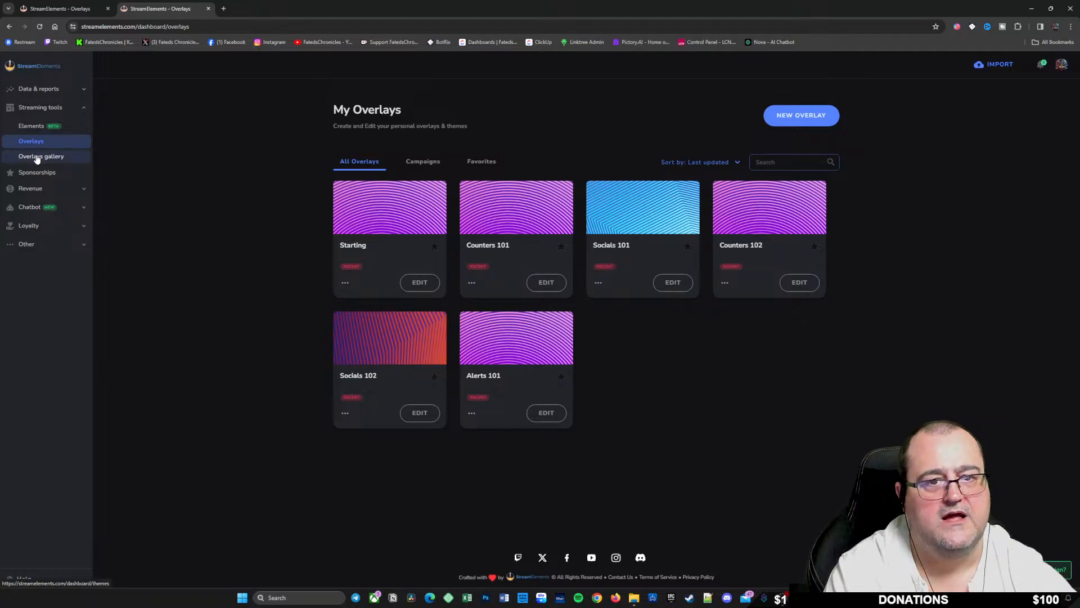
click(35, 158)
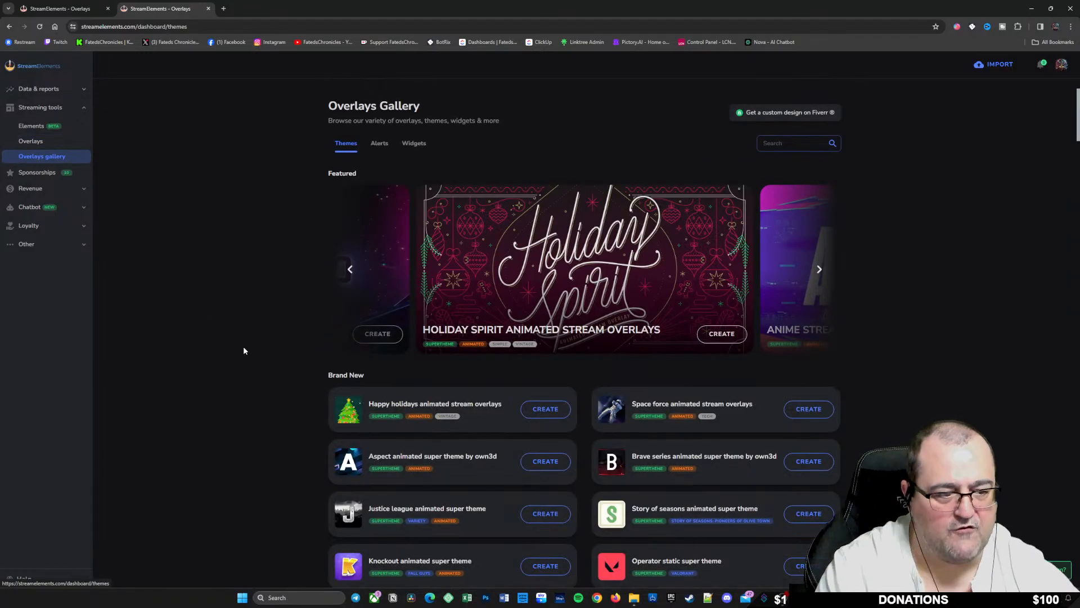
scroll(274, 315, down, 15)
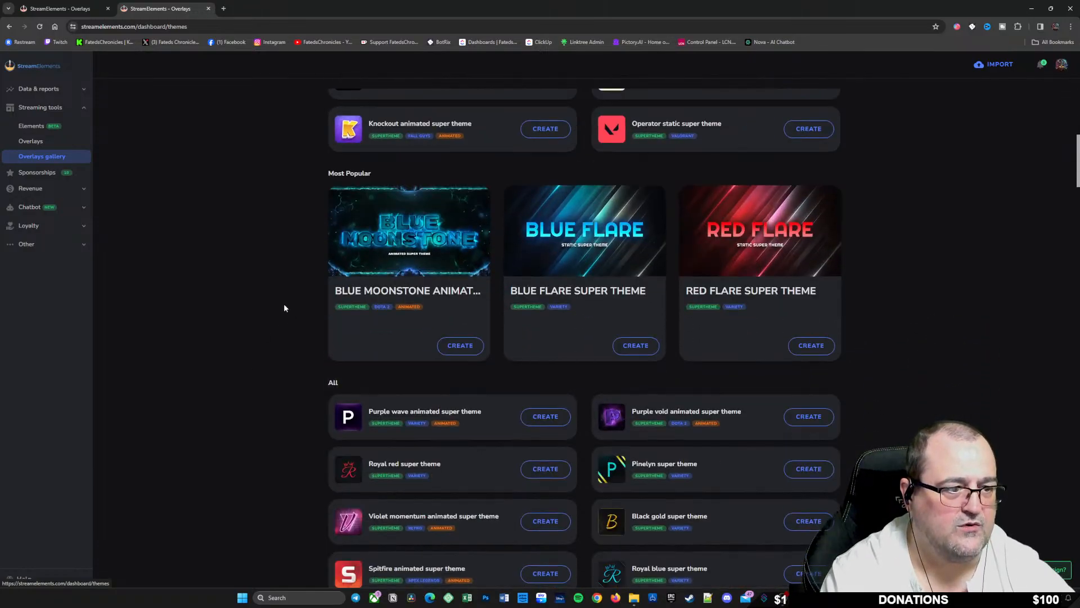
scroll(275, 298, down, 20)
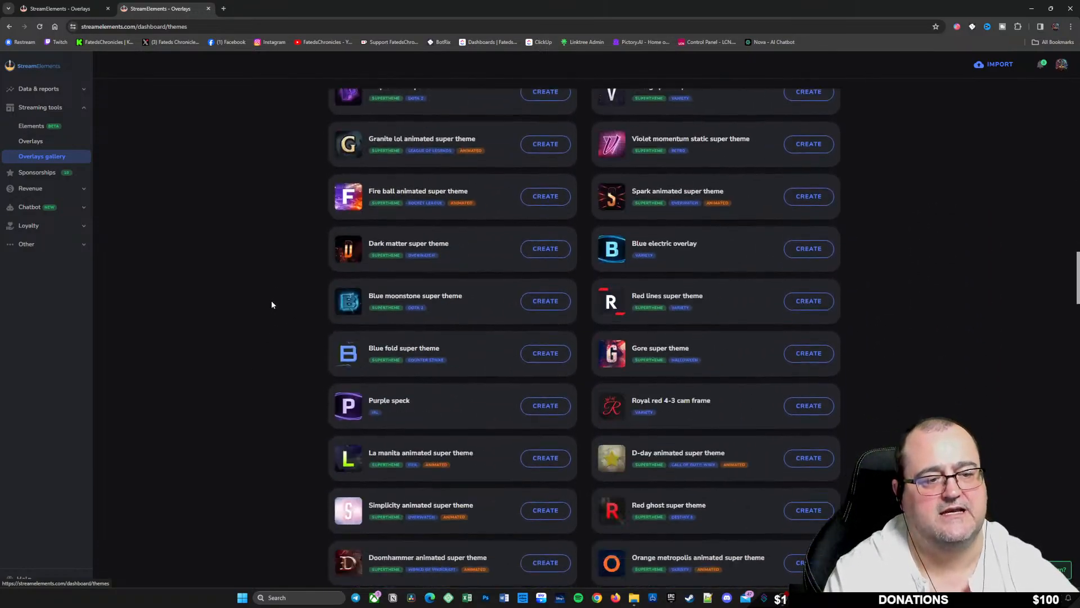
scroll(280, 313, down, 20)
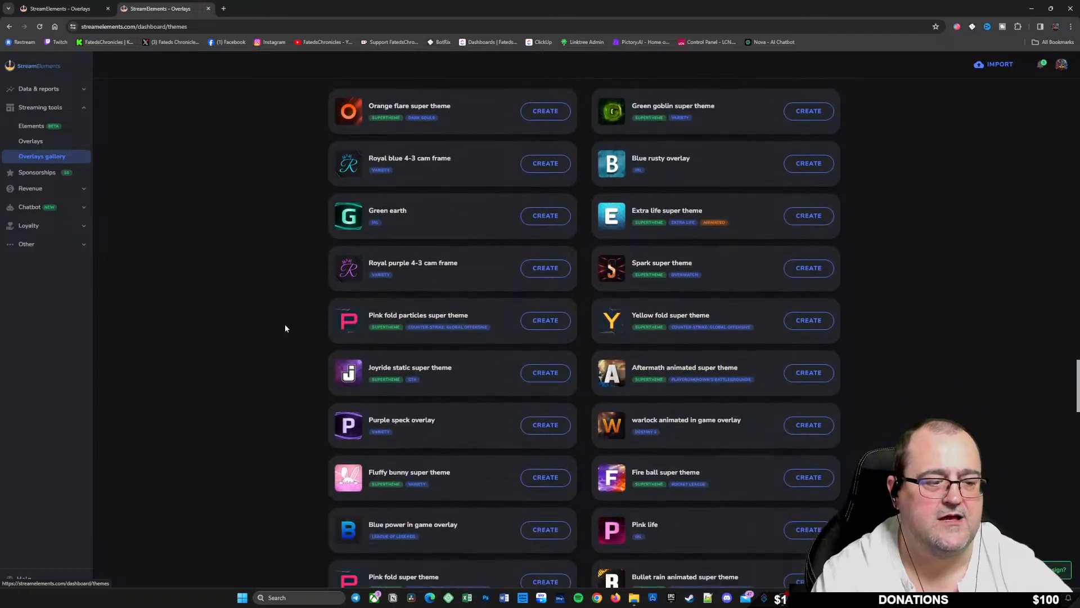
scroll(269, 340, down, 20)
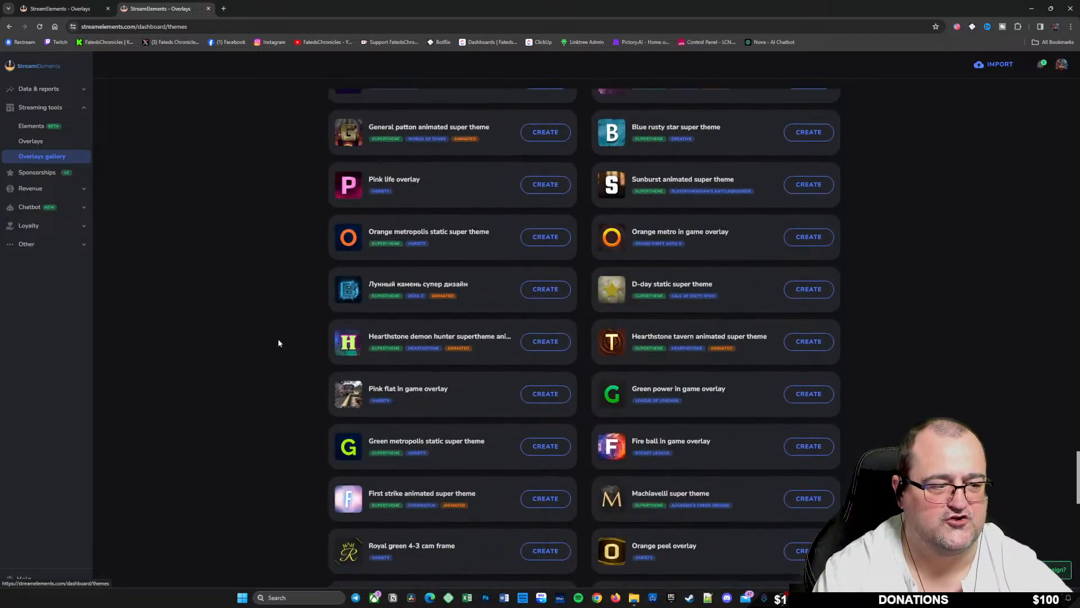
scroll(277, 348, down, 3)
scroll(285, 349, up, 15)
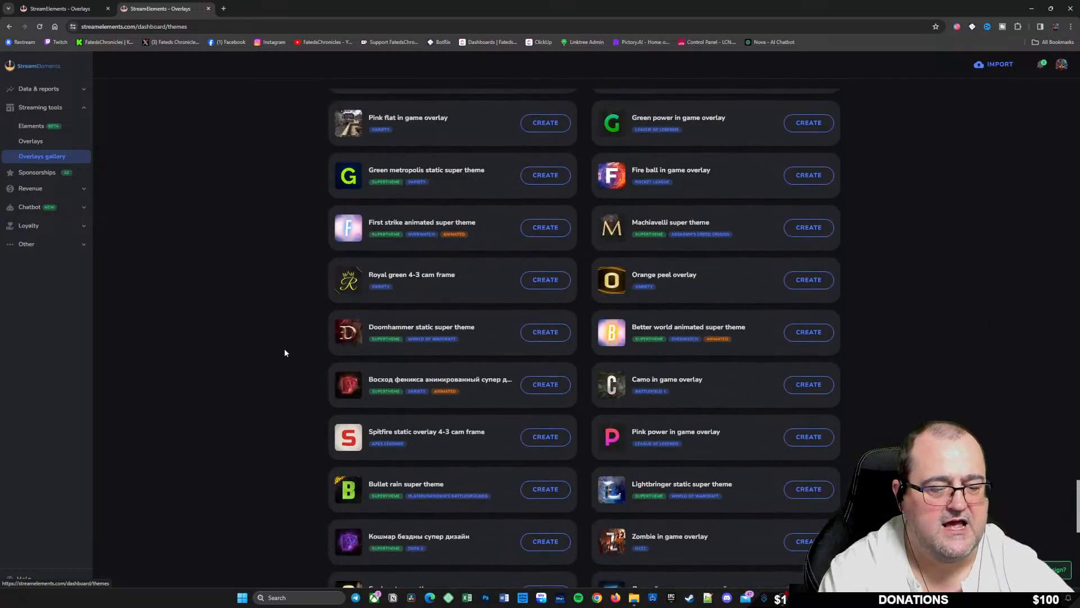
scroll(288, 362, up, 15)
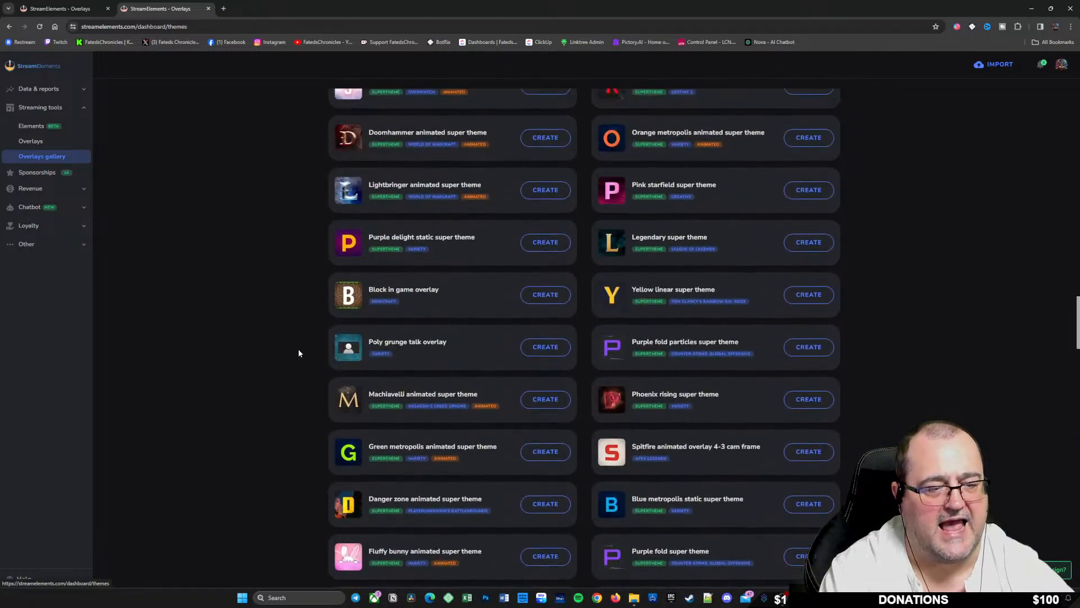
scroll(303, 340, up, 15)
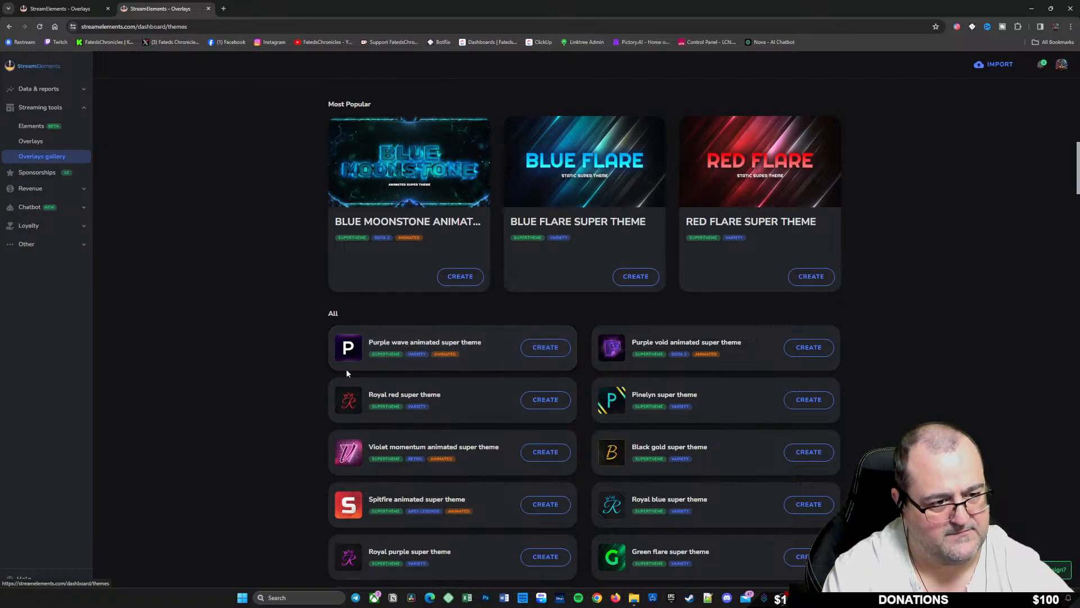
Step: Preview each scene of the Purple wave animated super theme, and close its preview without creating an overlay
click(476, 358)
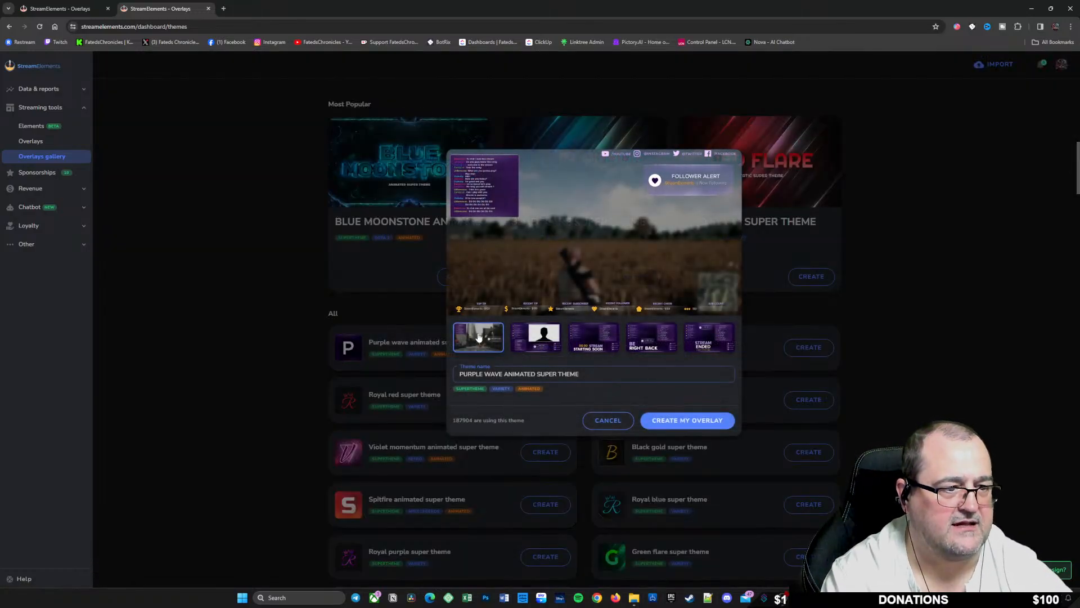
click(537, 341)
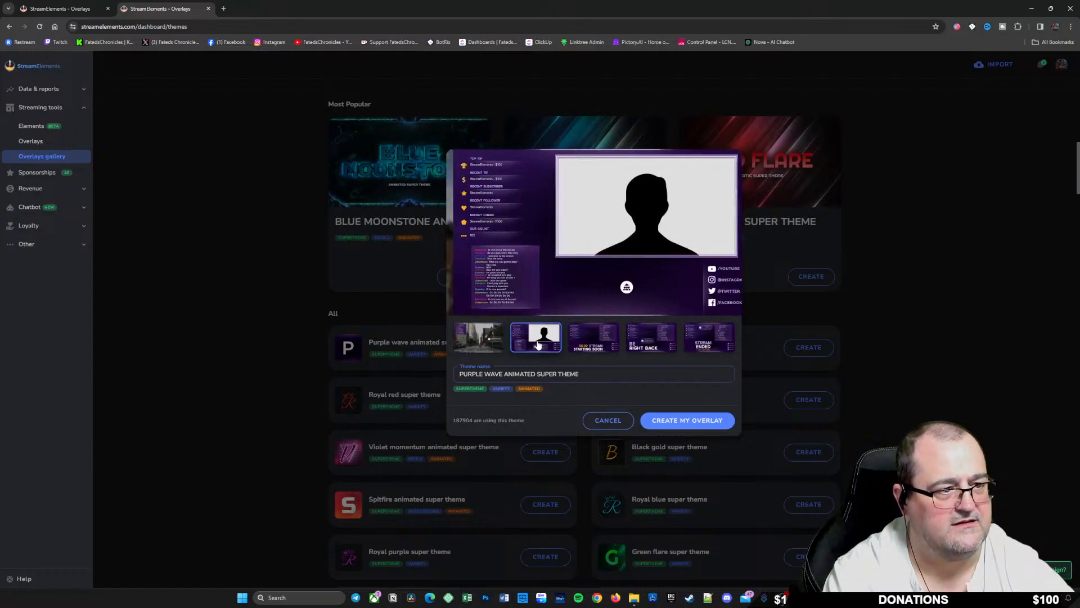
click(594, 347)
click(649, 342)
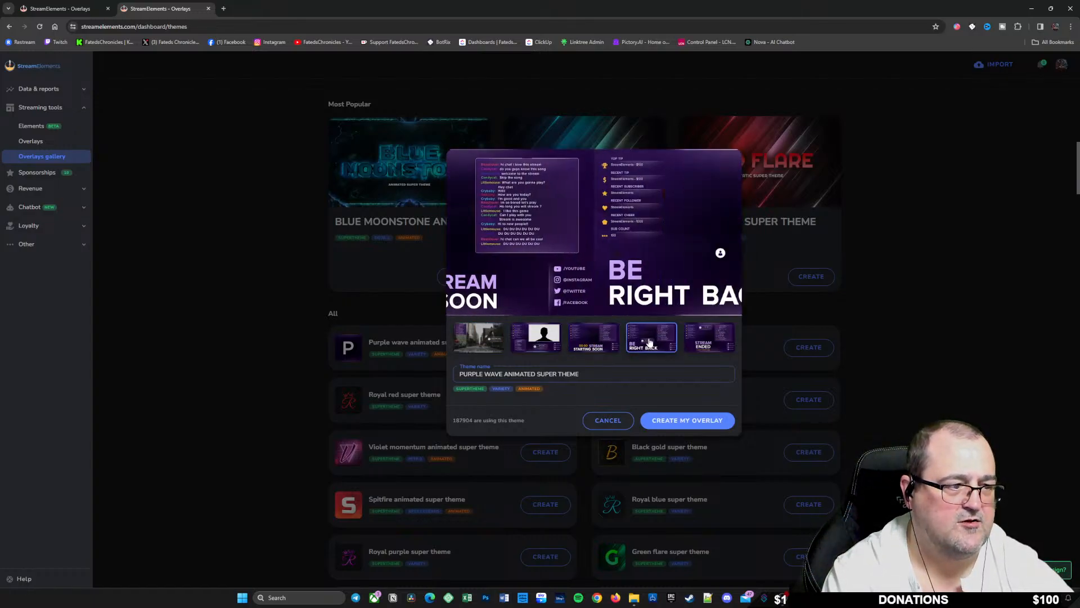
click(710, 344)
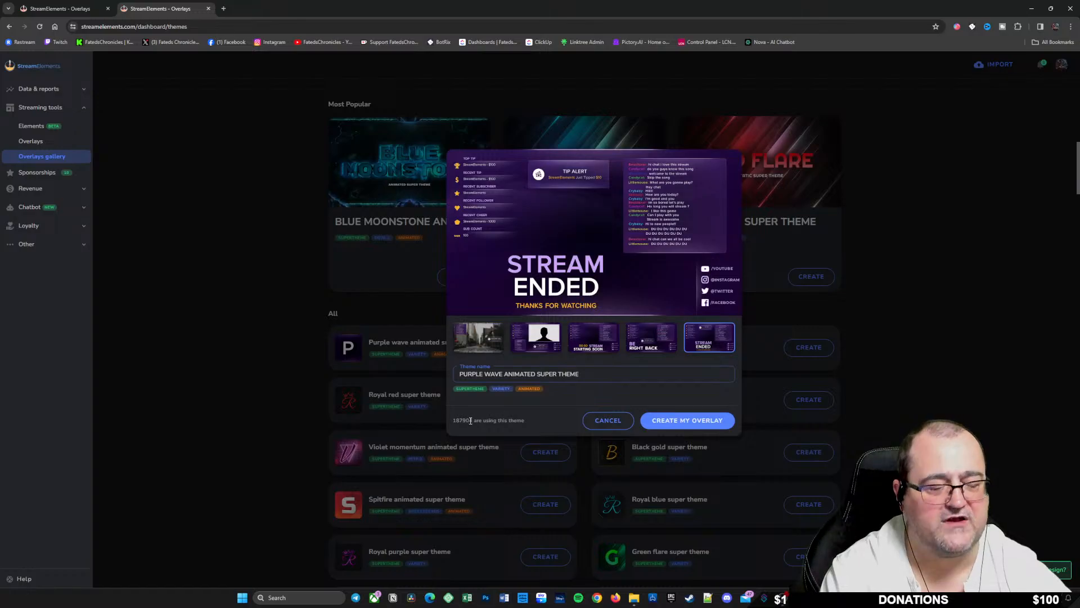
click(619, 422)
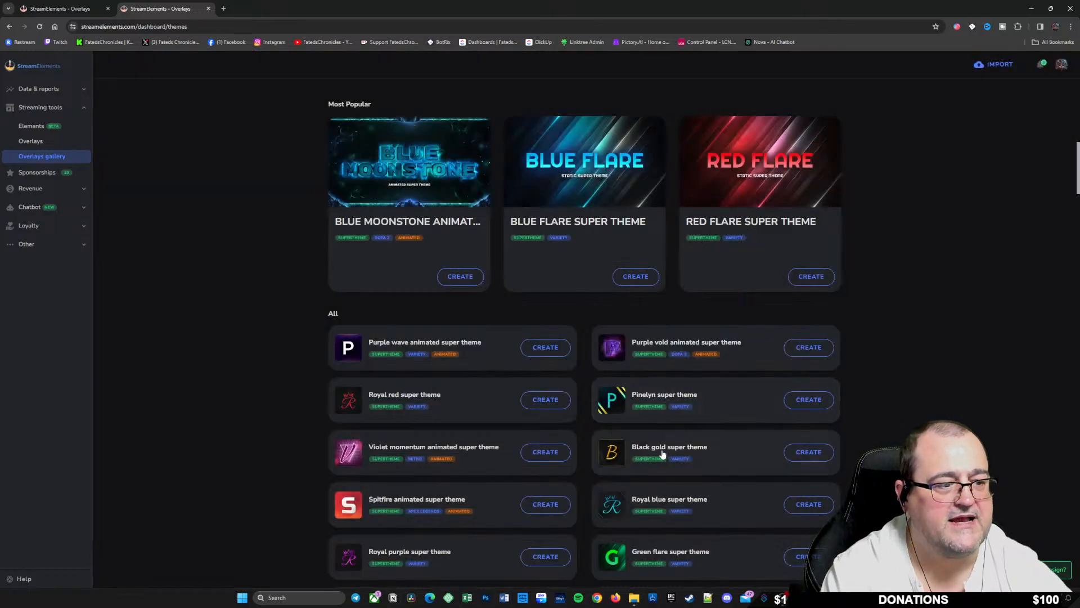
Step: Preview the scenes of the Black gold super theme and close its preview without creating an overlay
click(710, 457)
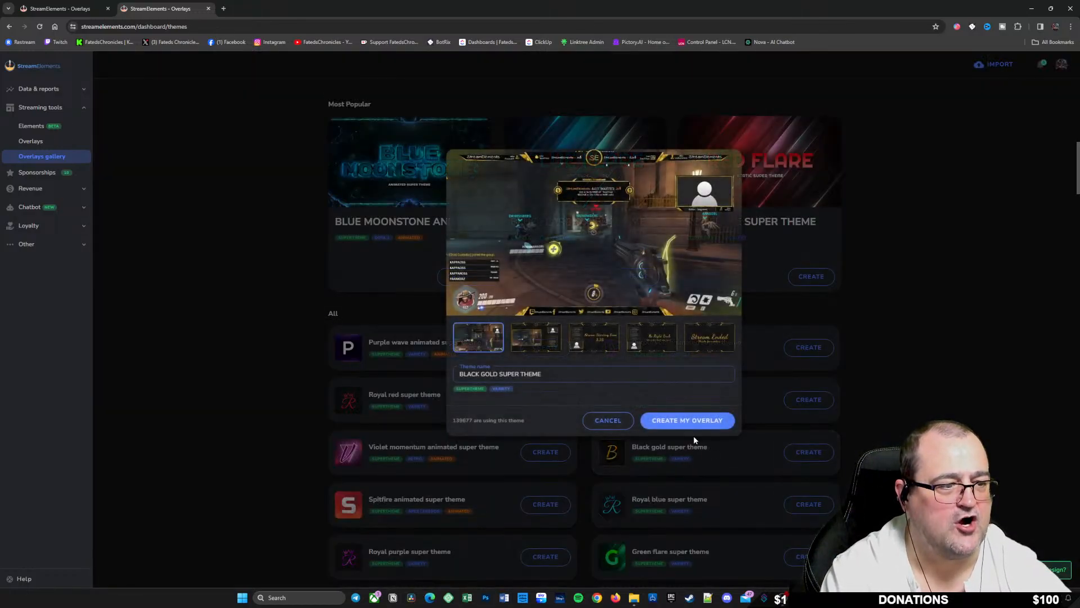
click(531, 334)
click(593, 346)
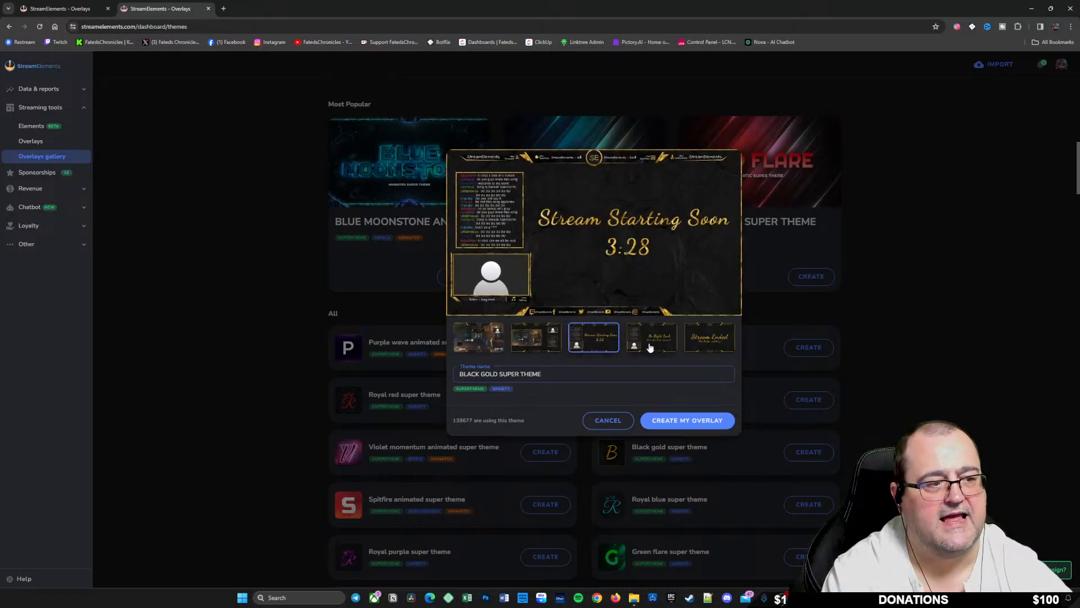
click(651, 340)
click(708, 349)
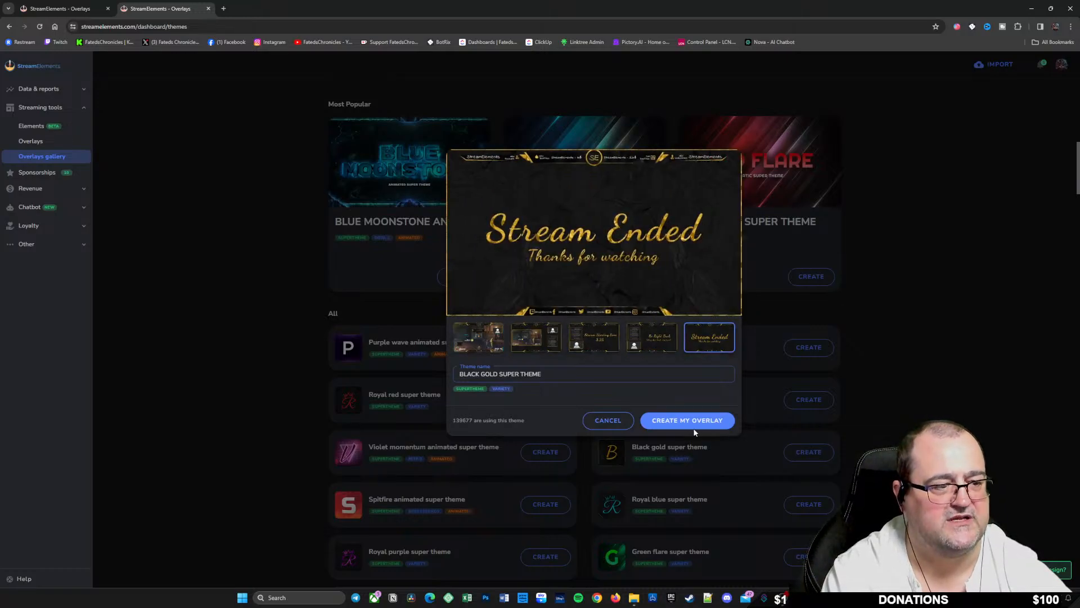
click(608, 422)
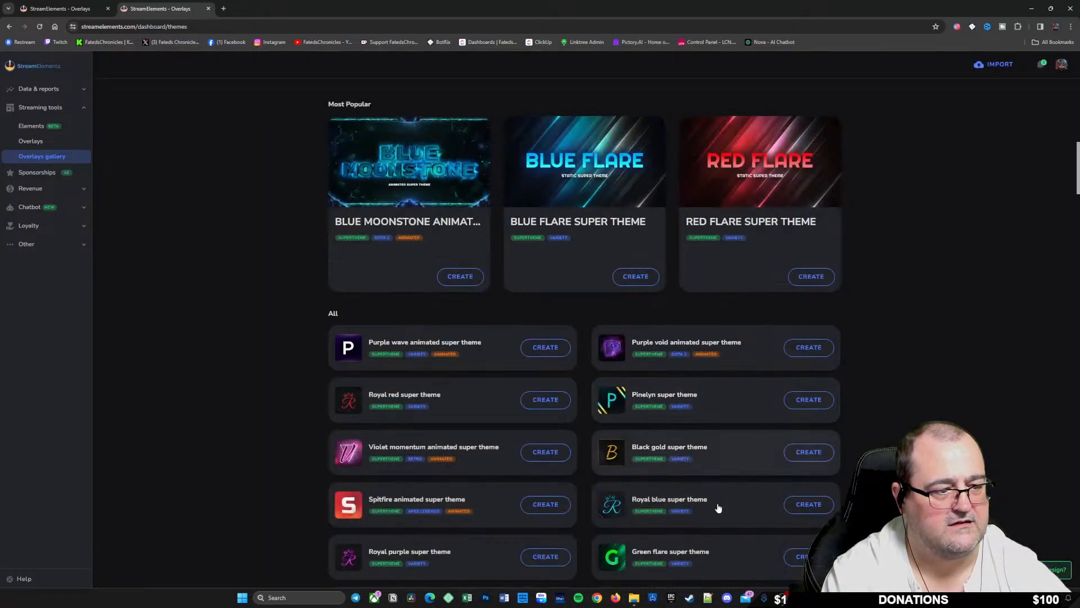
Step: Briefly preview the Spitfire animated, Royal blue and Purple wave animated super themes, cancelling each one
click(475, 508)
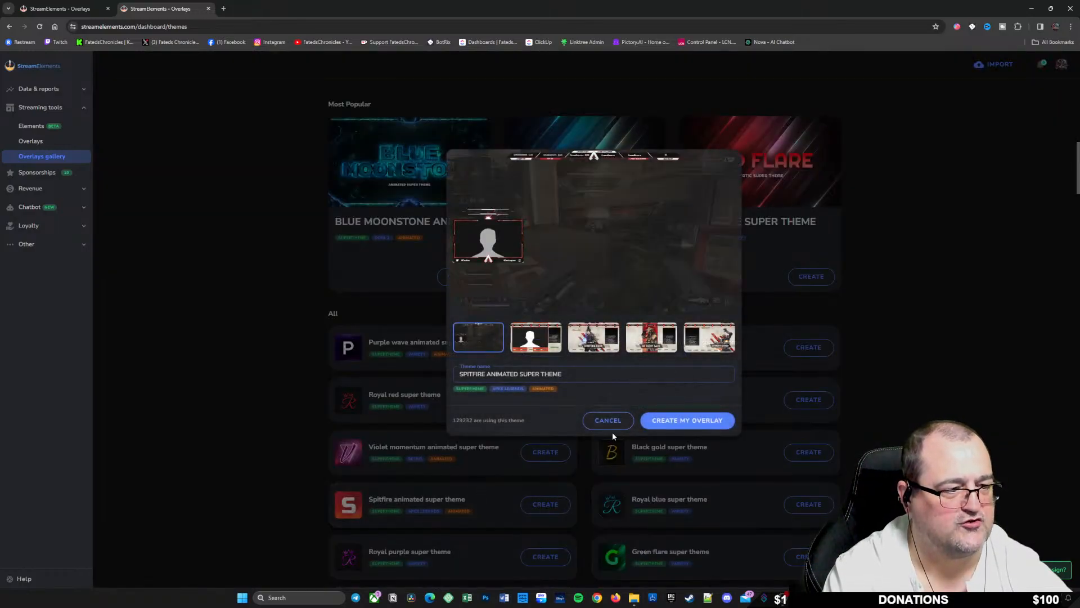
click(610, 424)
click(724, 505)
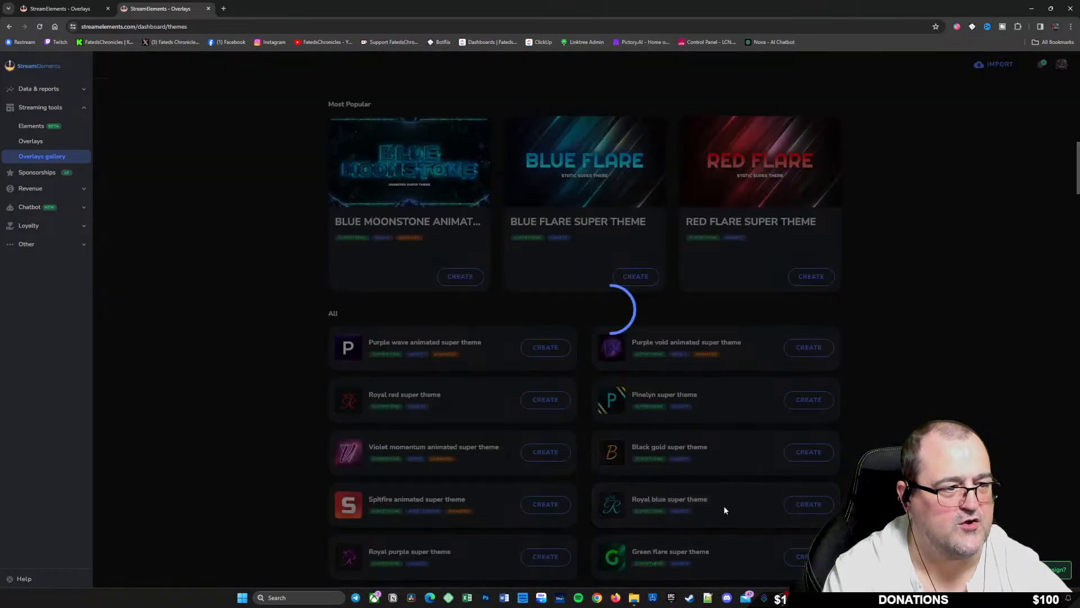
click(605, 422)
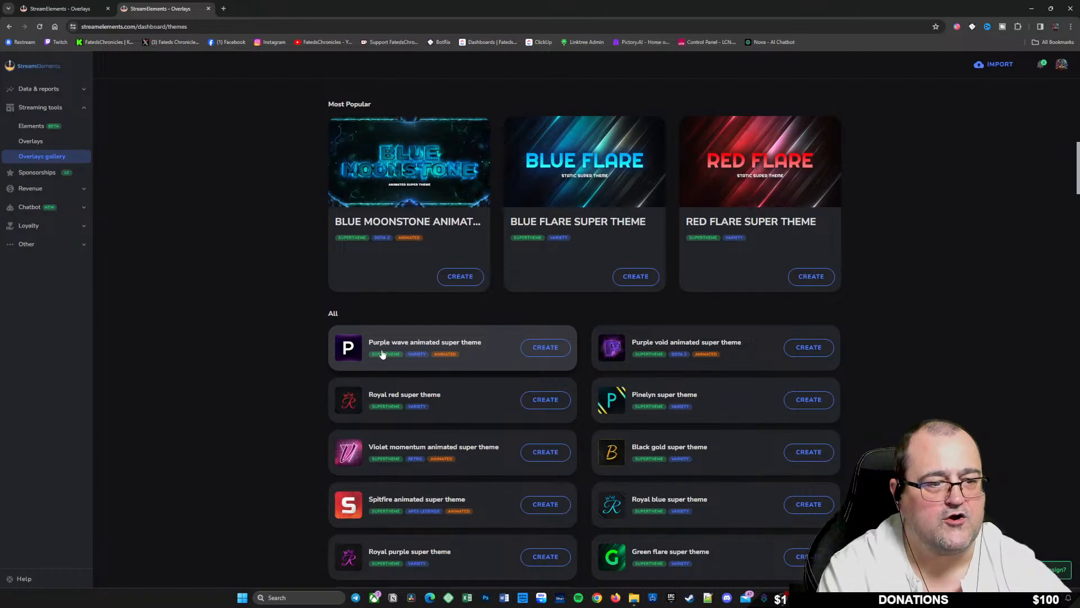
click(464, 347)
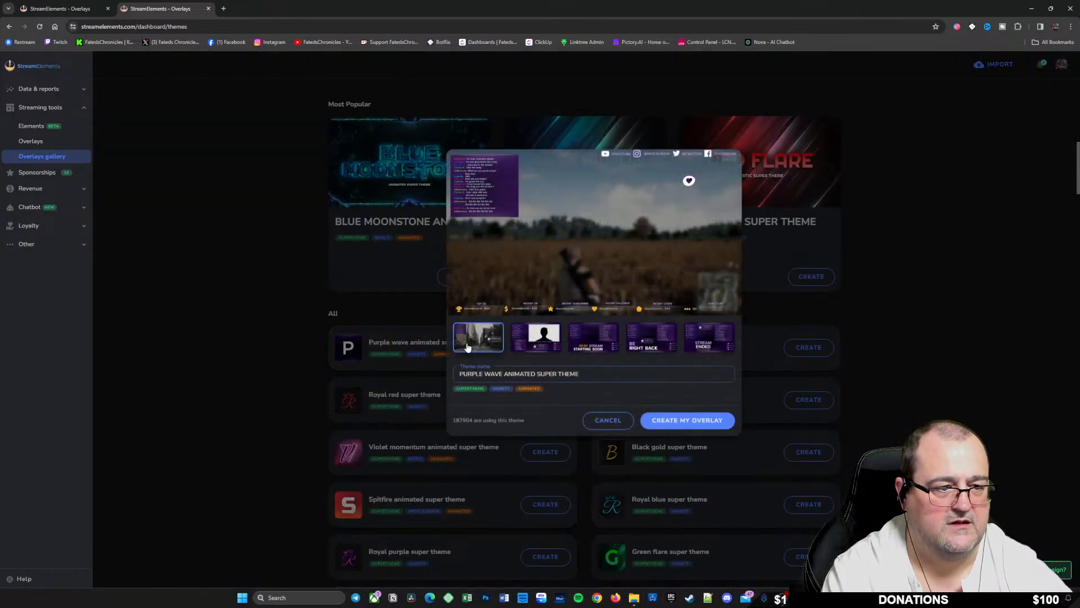
click(607, 421)
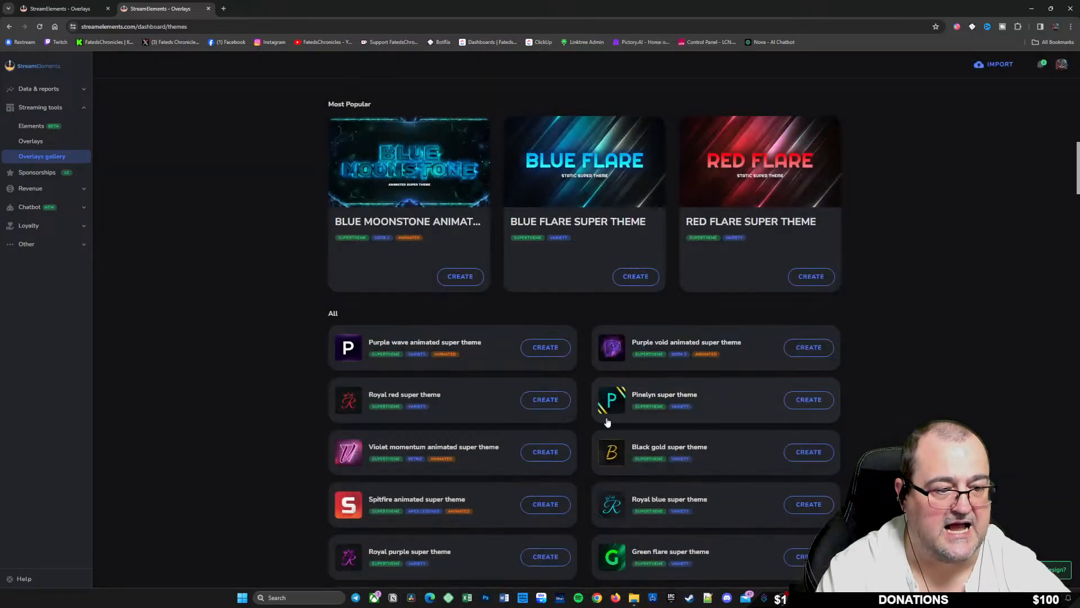
Step: Review the scenes of the Purple wave animated super theme and create the overlays from it
scroll(466, 473, down, 3)
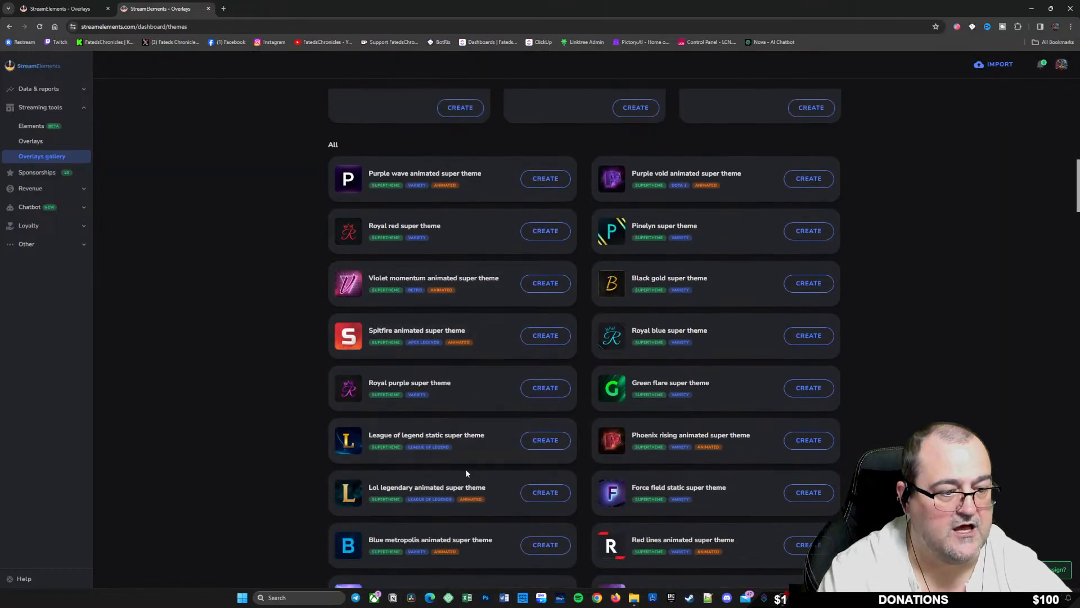
scroll(472, 439, up, 15)
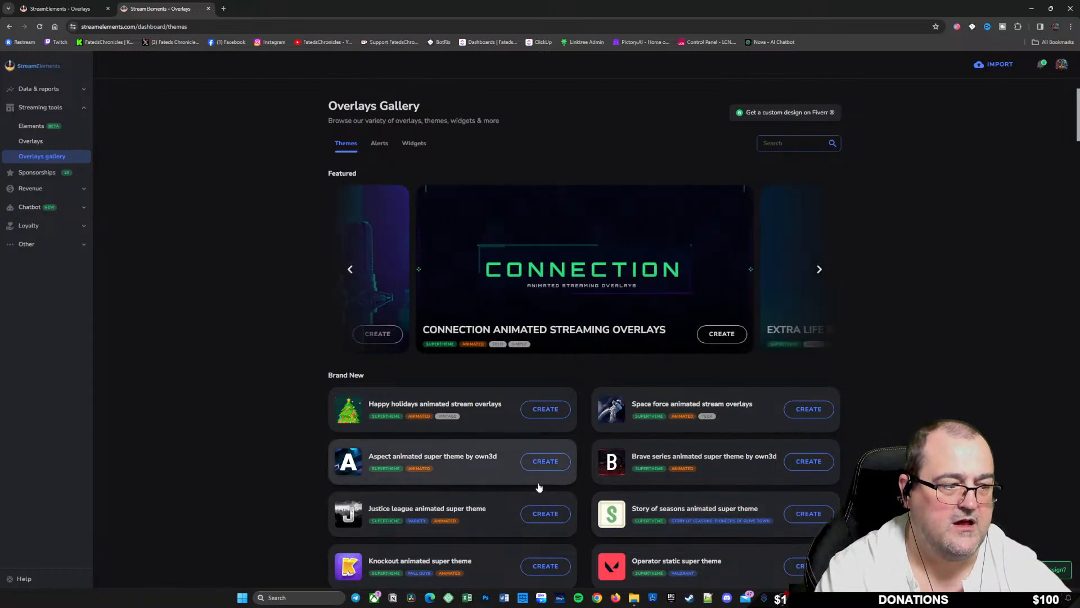
scroll(484, 473, down, 3)
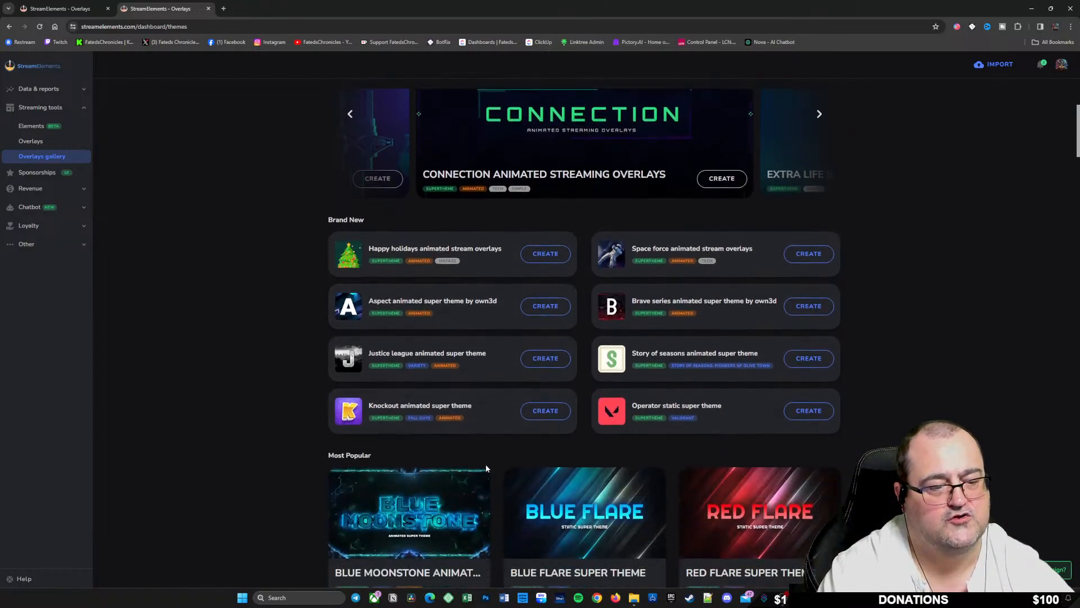
scroll(487, 467, down, 6)
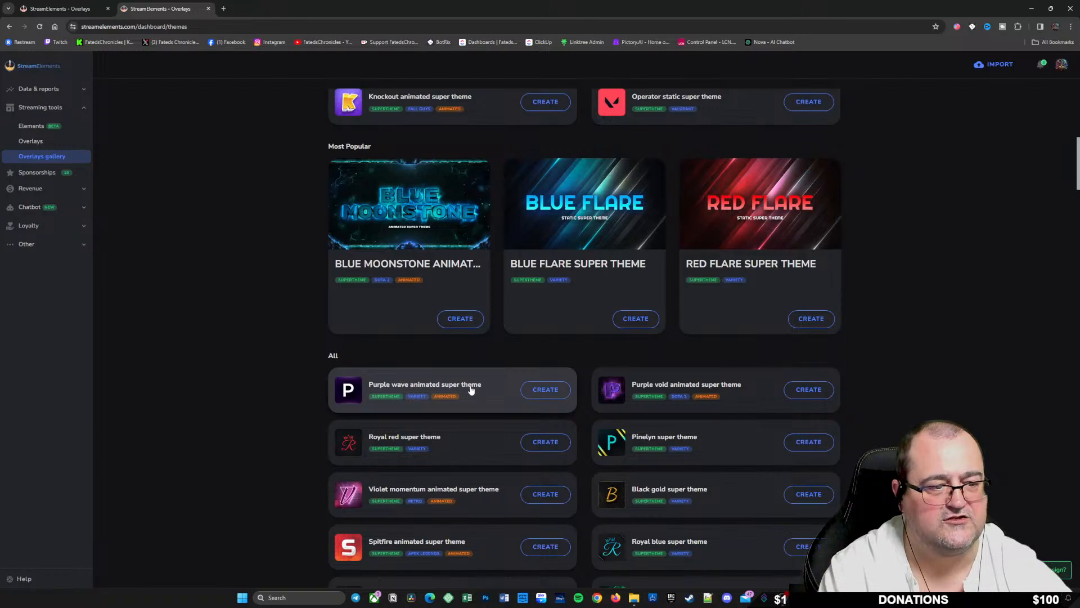
click(546, 389)
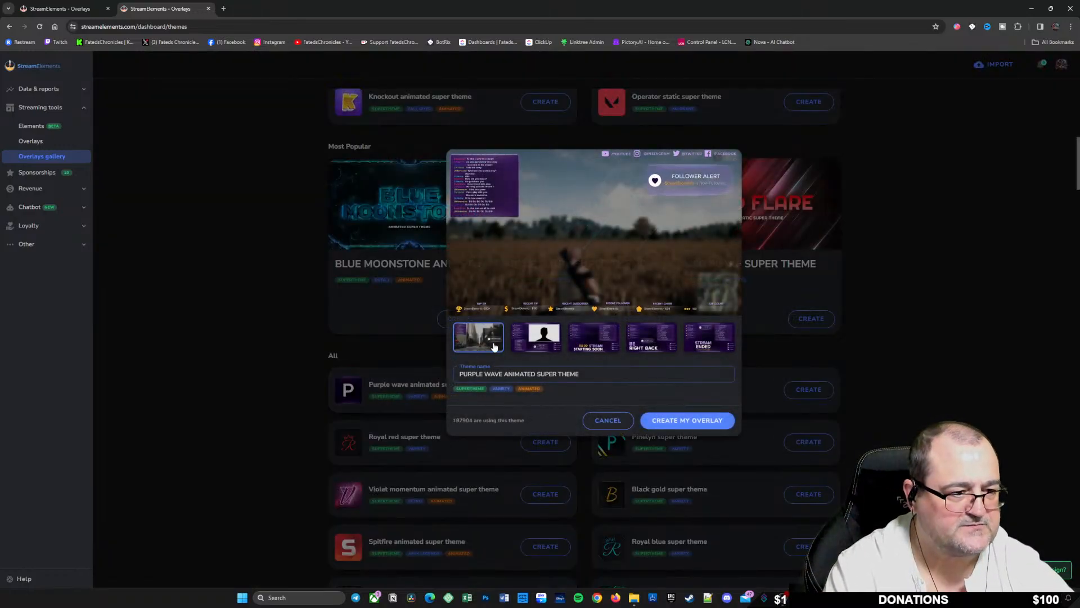
click(535, 337)
click(593, 337)
click(657, 343)
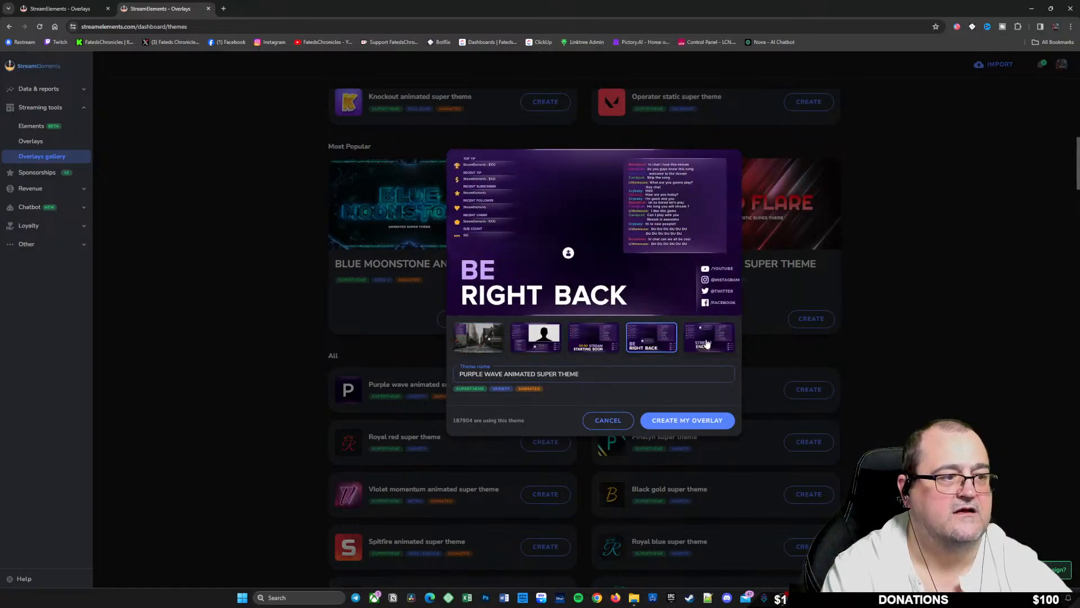
click(703, 341)
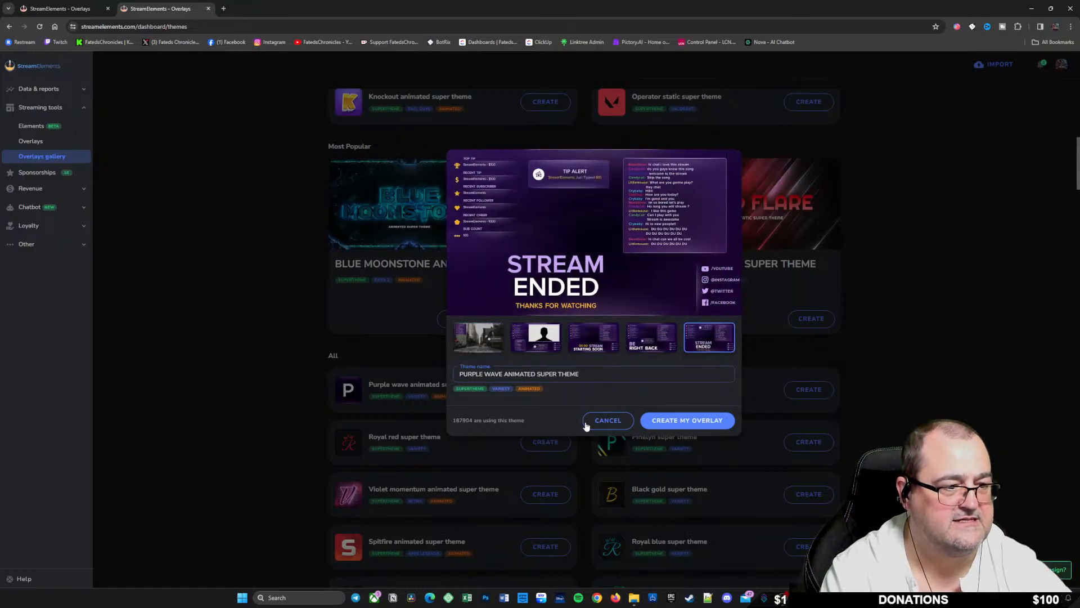
click(679, 423)
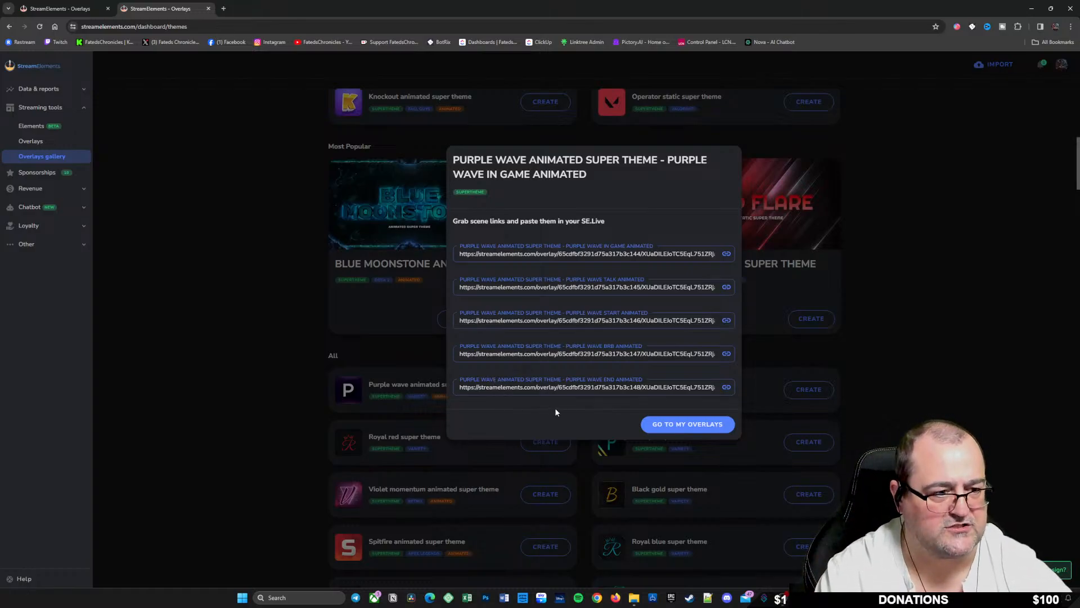
Step: Open the Purple Wave In Game overlay in the editor and emulate a follower event and a 1-month subscriber event
click(701, 427)
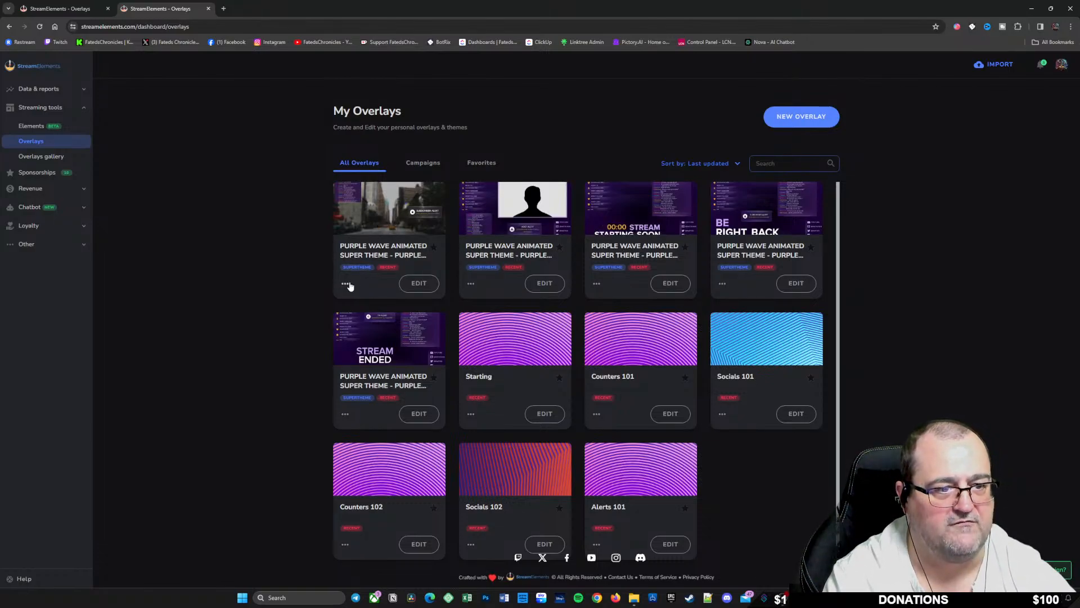
click(419, 284)
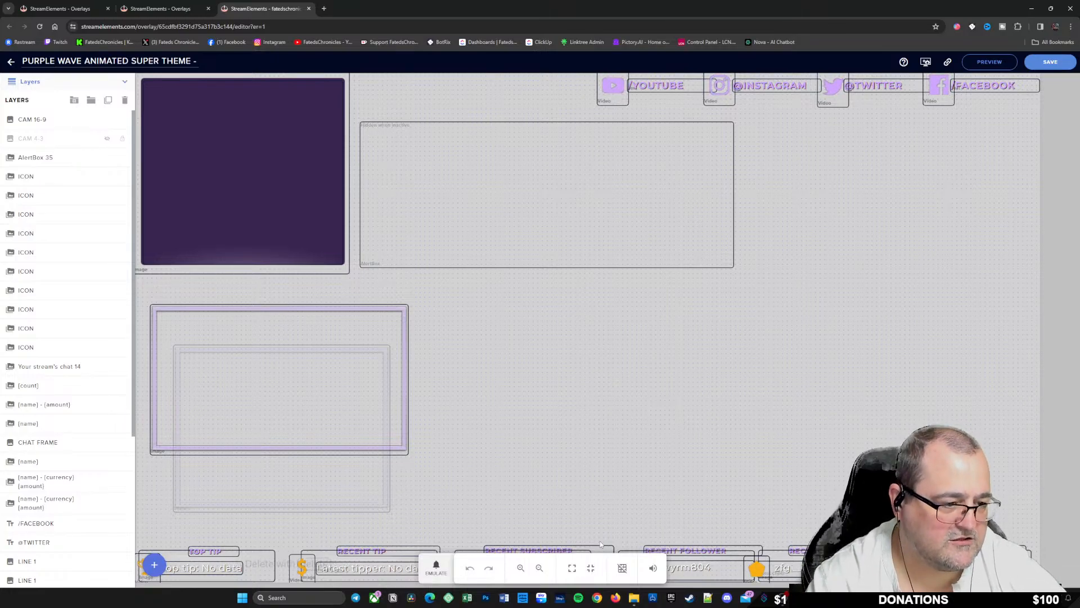
click(436, 567)
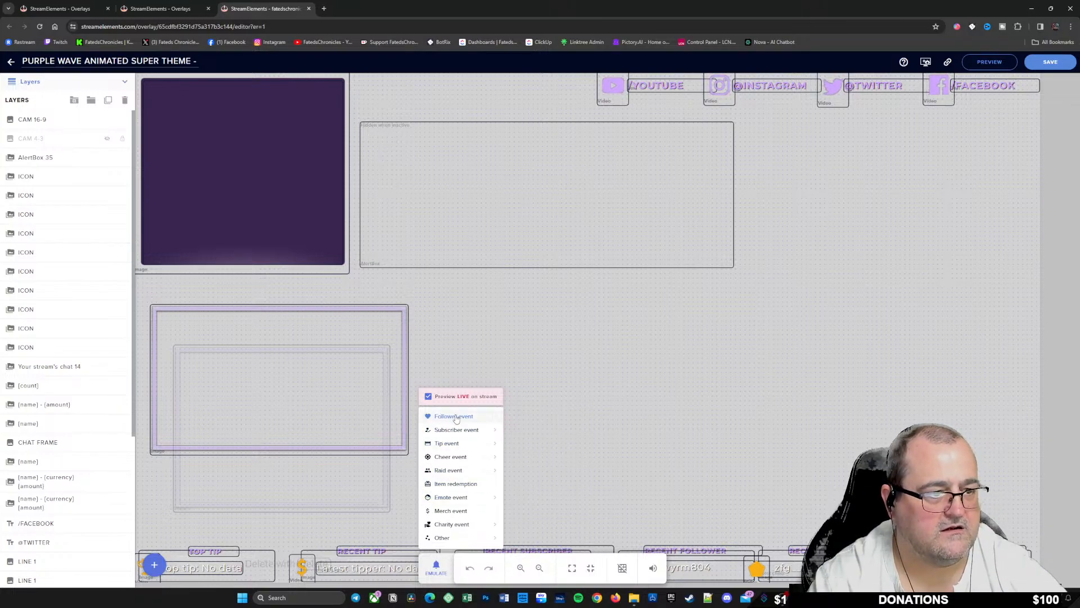
click(455, 417)
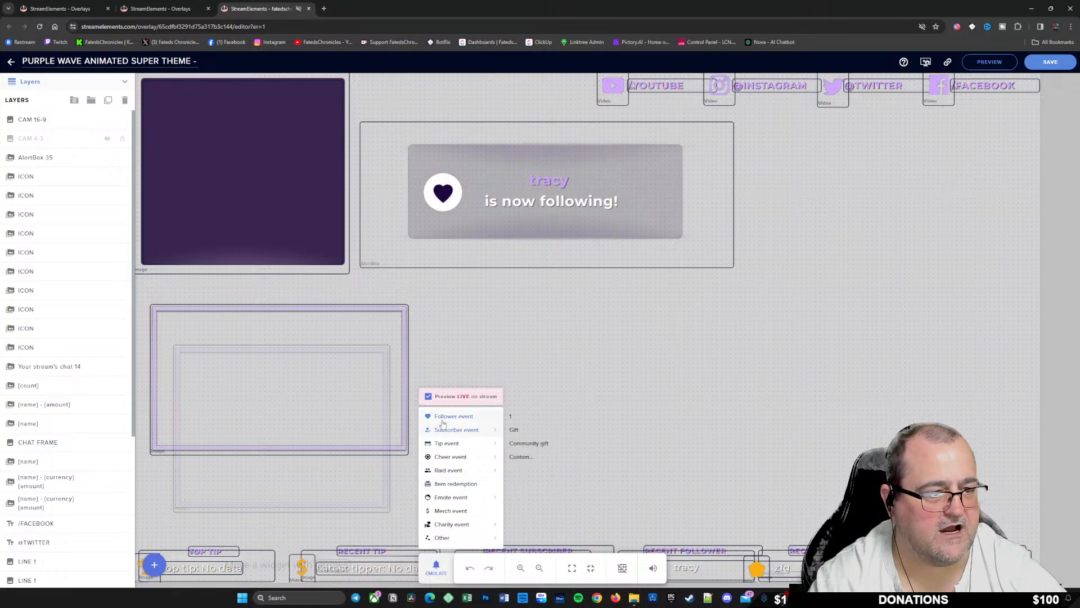
mouse_move(445, 427)
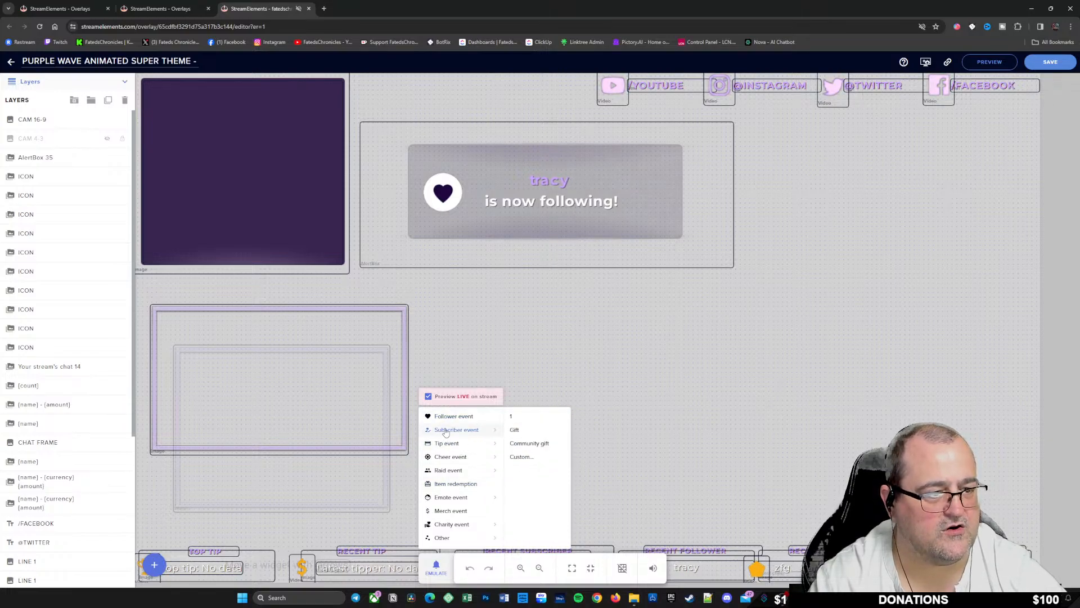
click(521, 421)
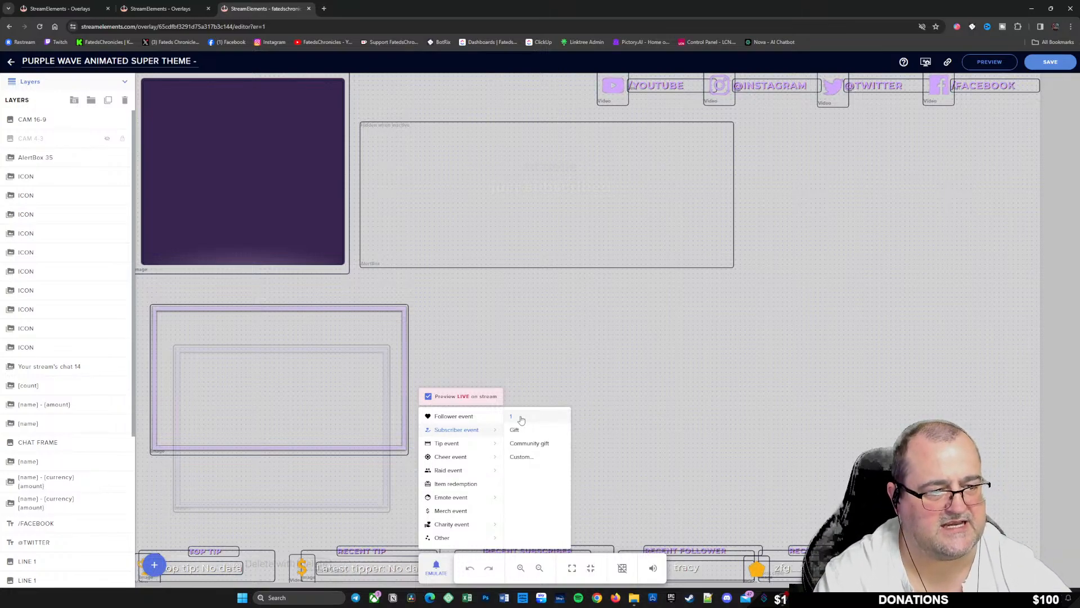
Step: Close the event emulation list and move the floating canvas toolbar onto the empty middle area of the overlay
click(662, 348)
drag(554, 548, 618, 380)
drag(684, 332, 722, 347)
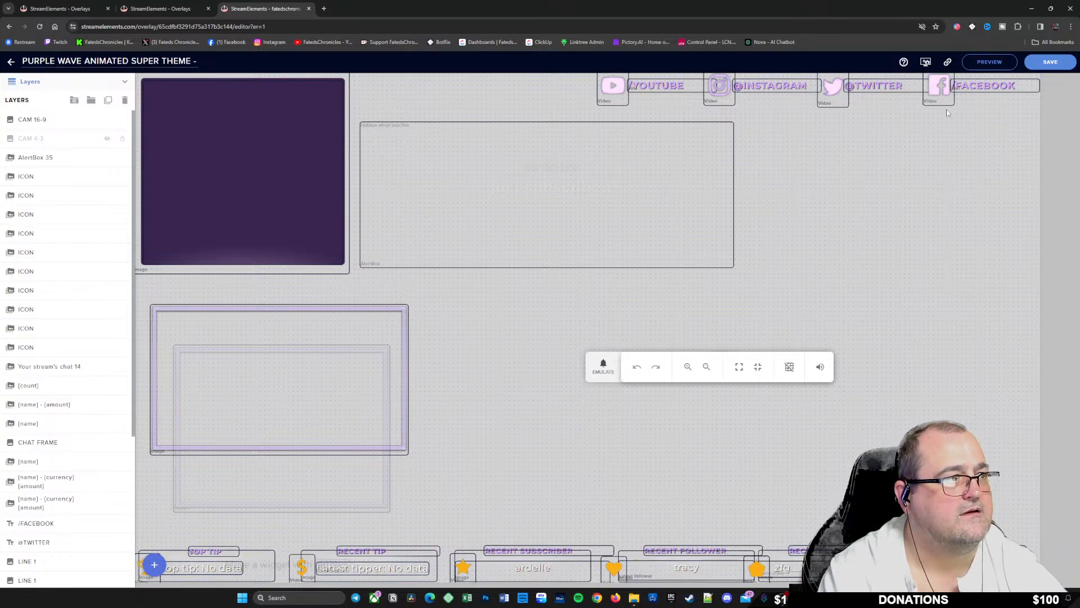
Step: Examine the labels, goals, session data, totals, aggregates and reset settings in the overlay's data visualization settings
click(926, 63)
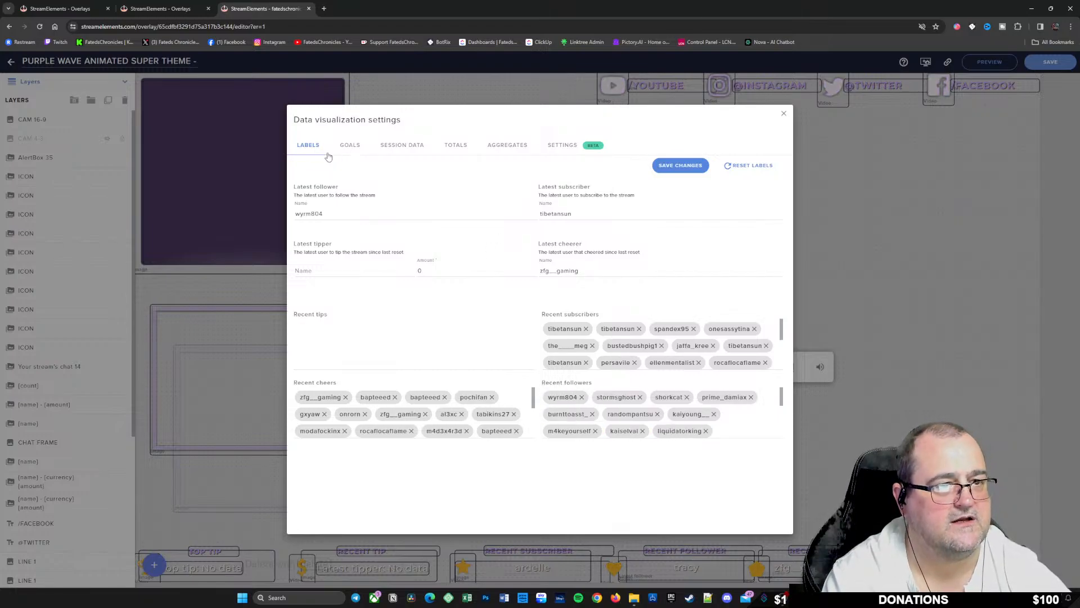
click(347, 146)
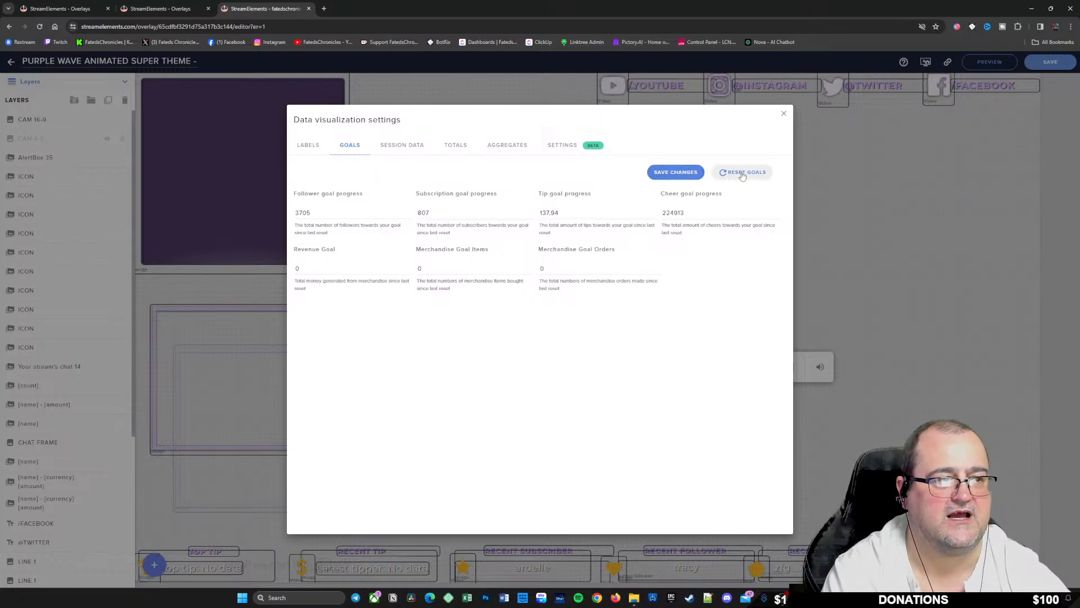
click(401, 146)
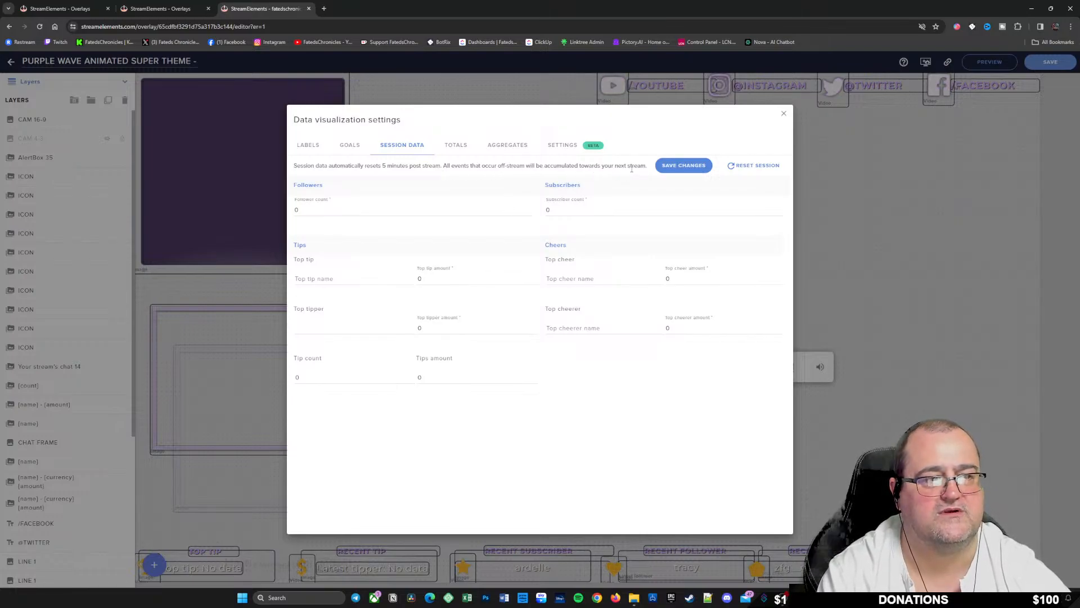
click(451, 144)
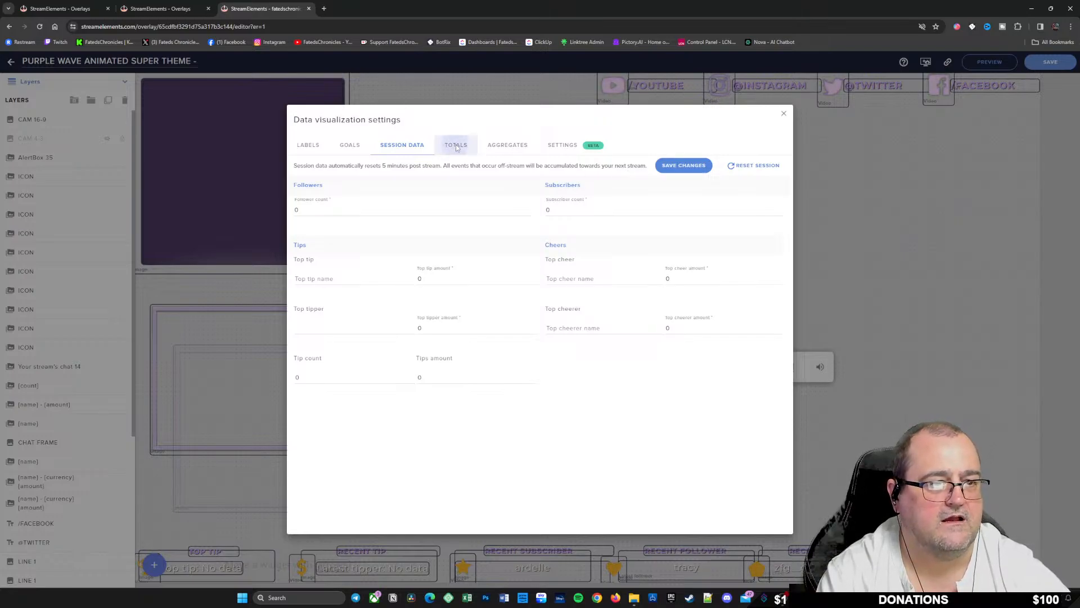
click(508, 146)
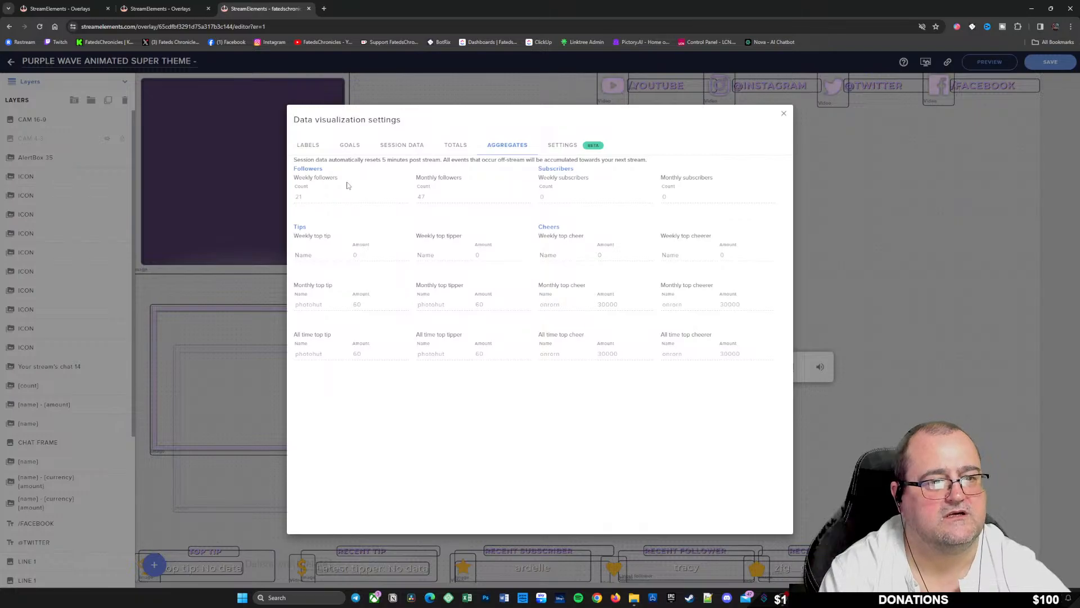
click(559, 146)
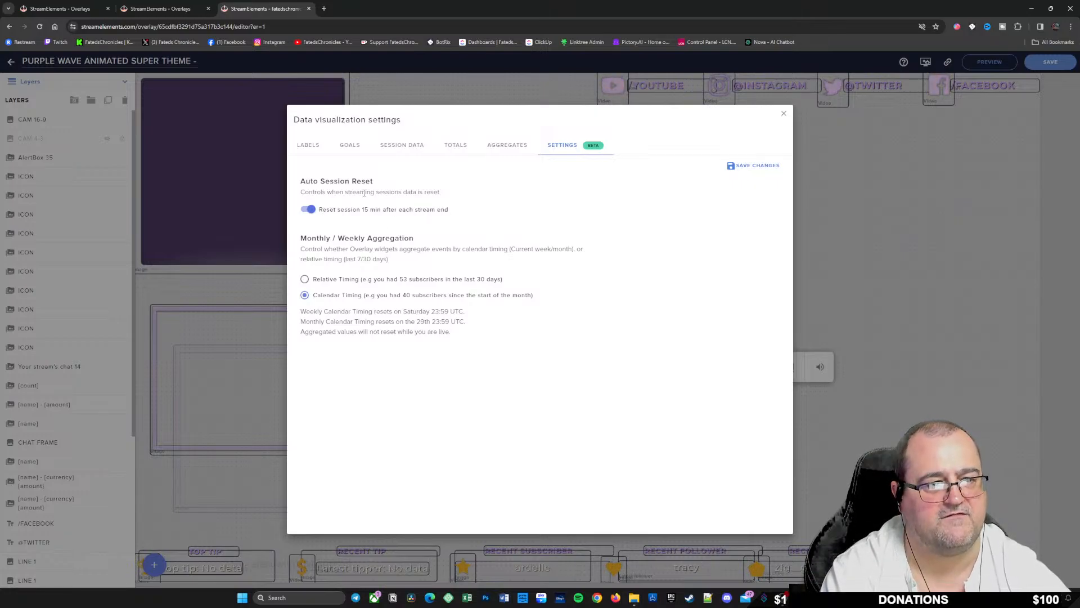
click(308, 146)
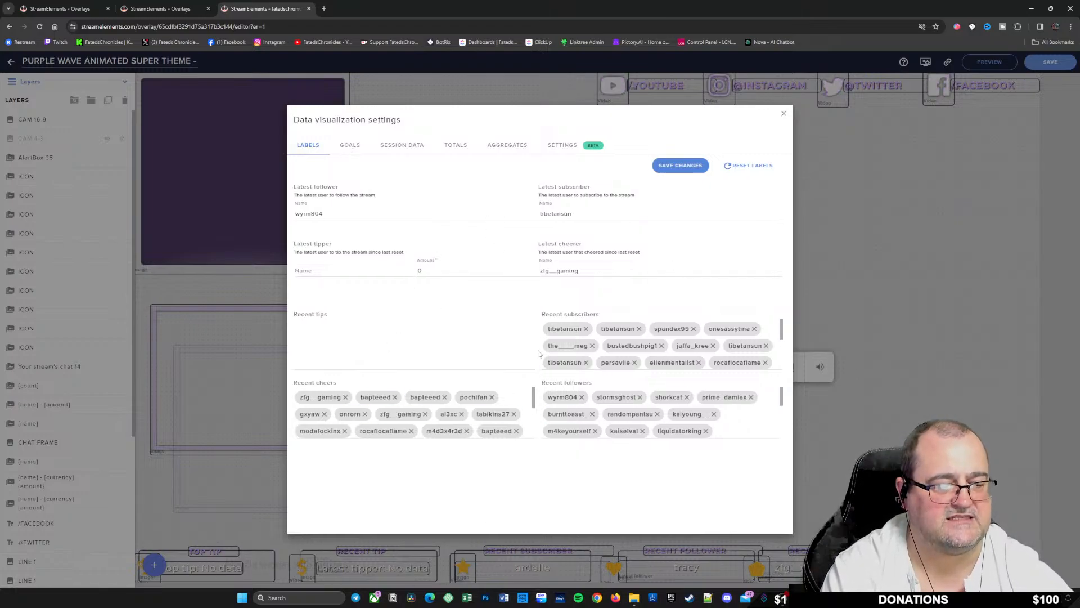
click(351, 147)
Step: Reset all stream labels in the data visualization settings
click(309, 144)
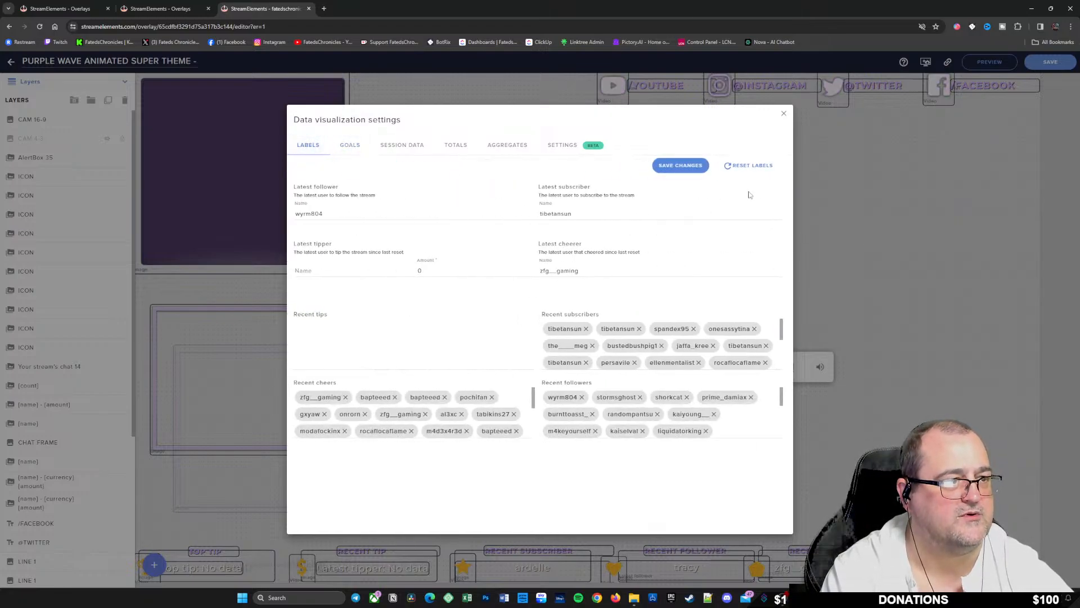
click(748, 165)
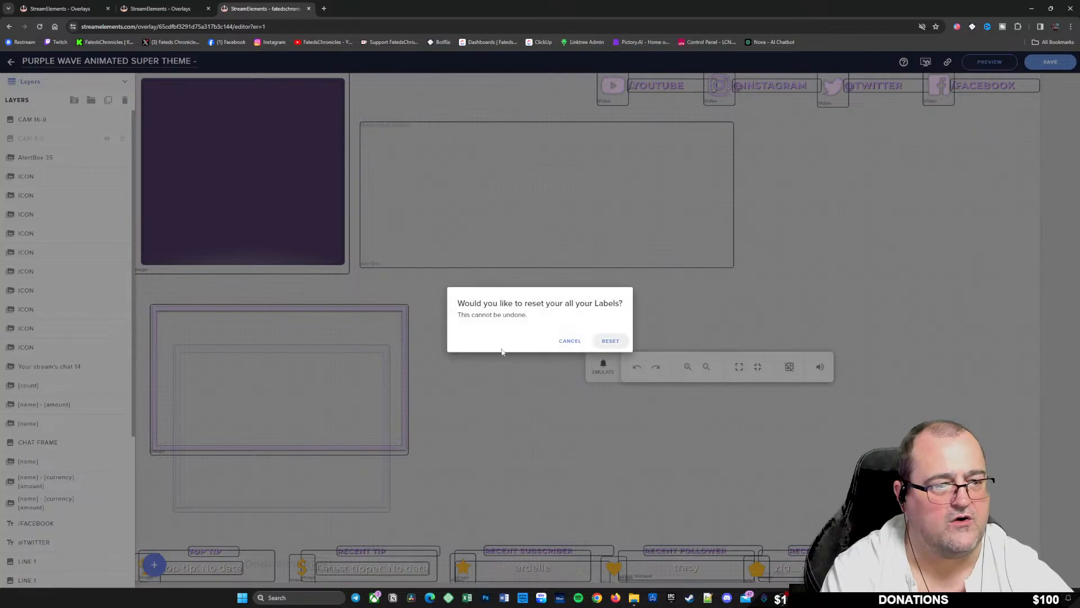
click(610, 341)
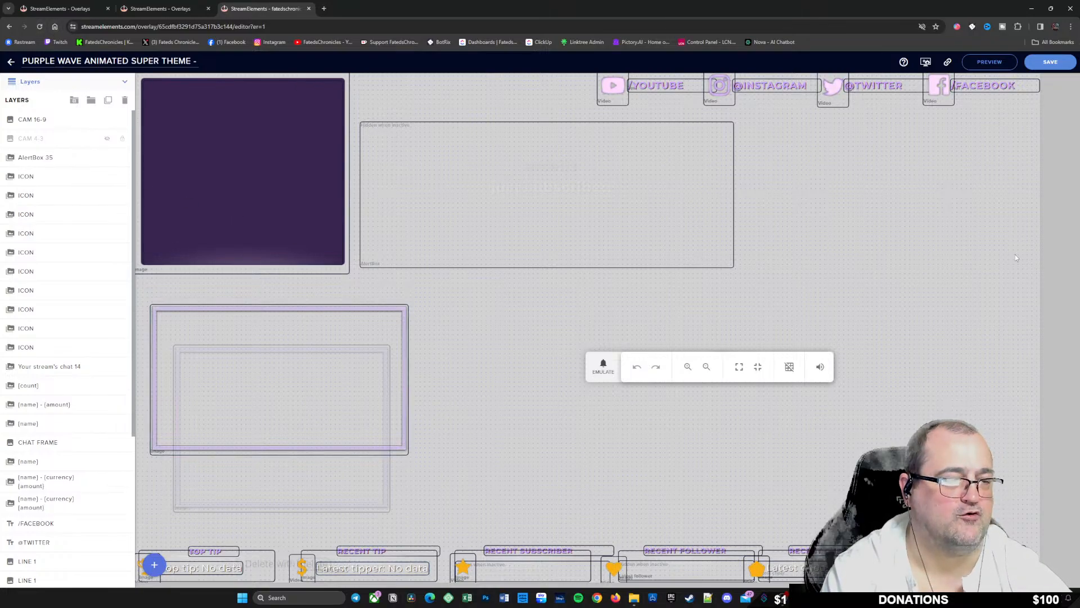
Step: Reload the overlay editor and move the floating canvas toolbar up into the empty area of the overlay
click(39, 26)
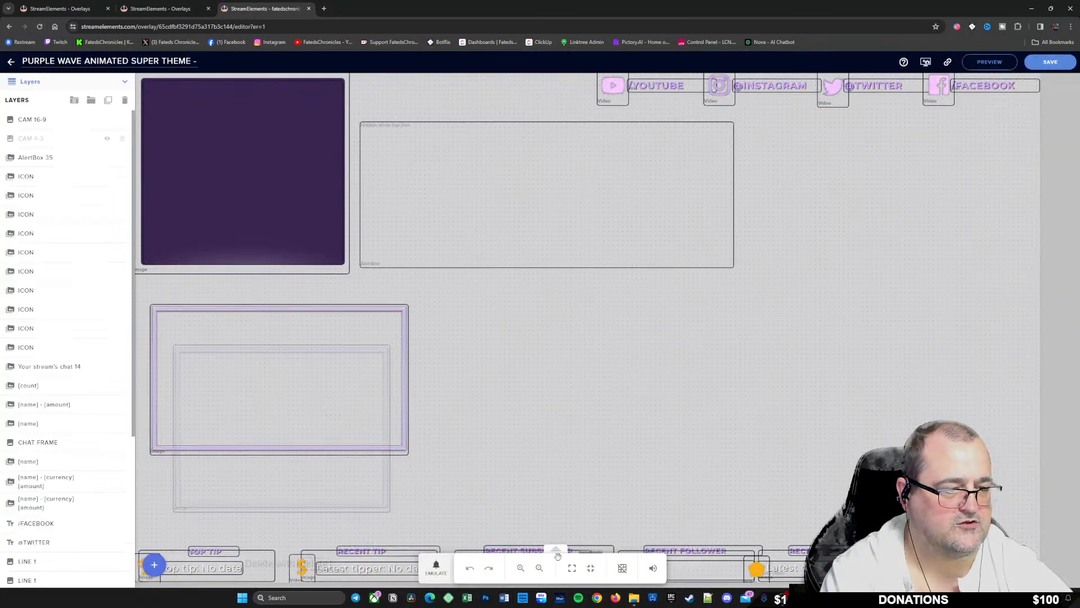
drag(554, 550, 751, 366)
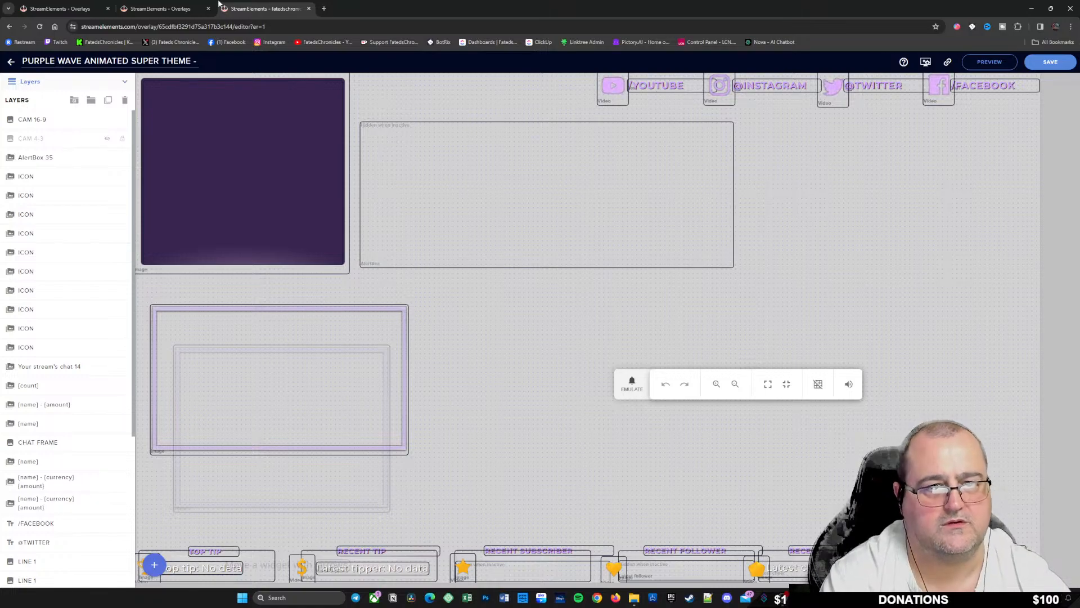
Step: Move the CAM 16-9 frame to the overlay's lower-right area and delete the hidden CAM 4-3 layer
click(70, 120)
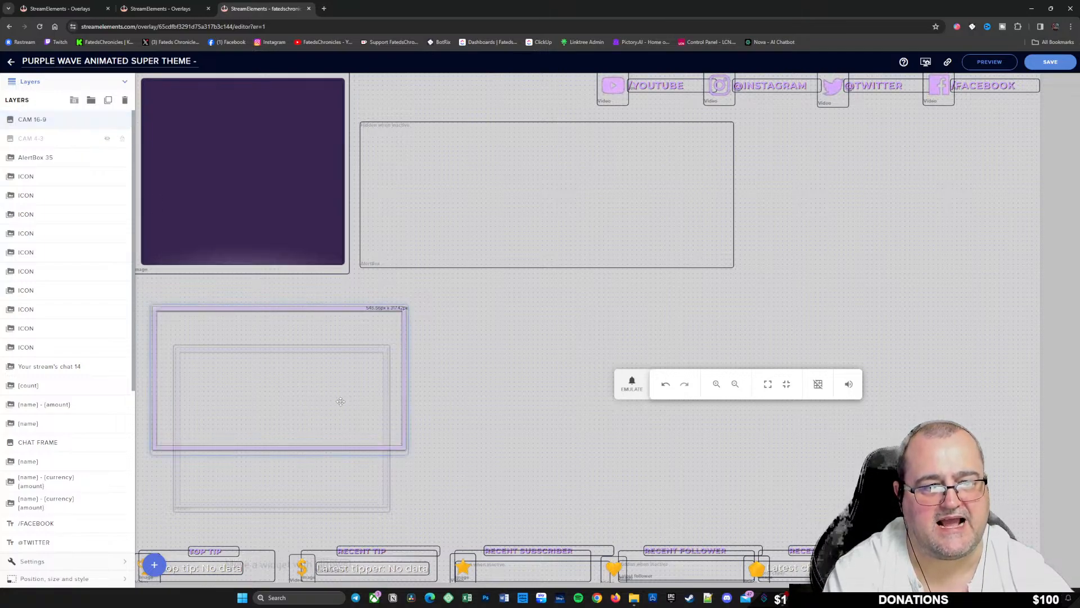
drag(250, 369, 845, 429)
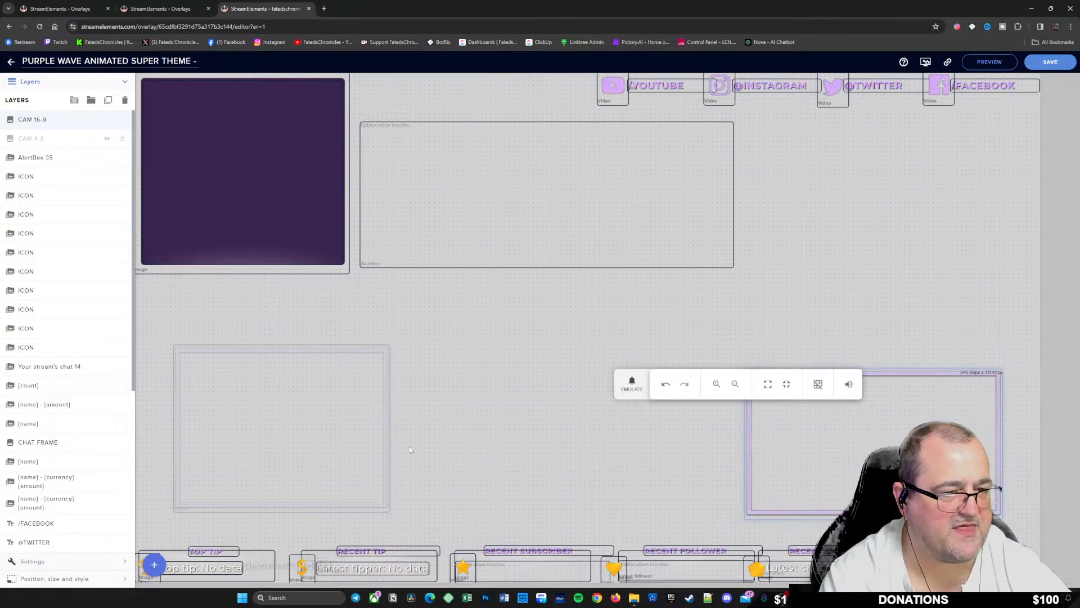
click(286, 419)
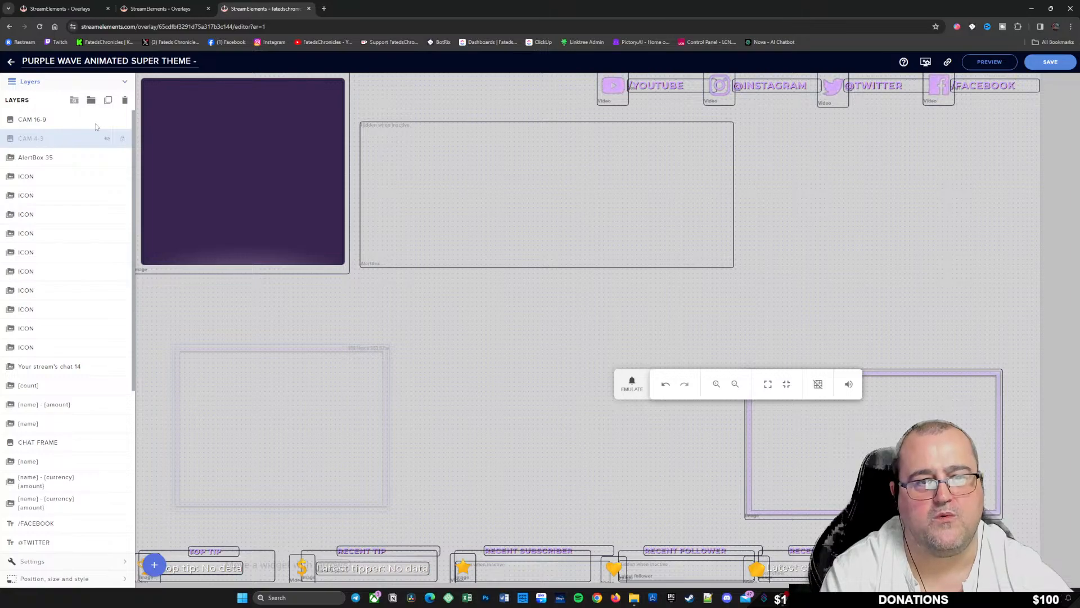
click(125, 101)
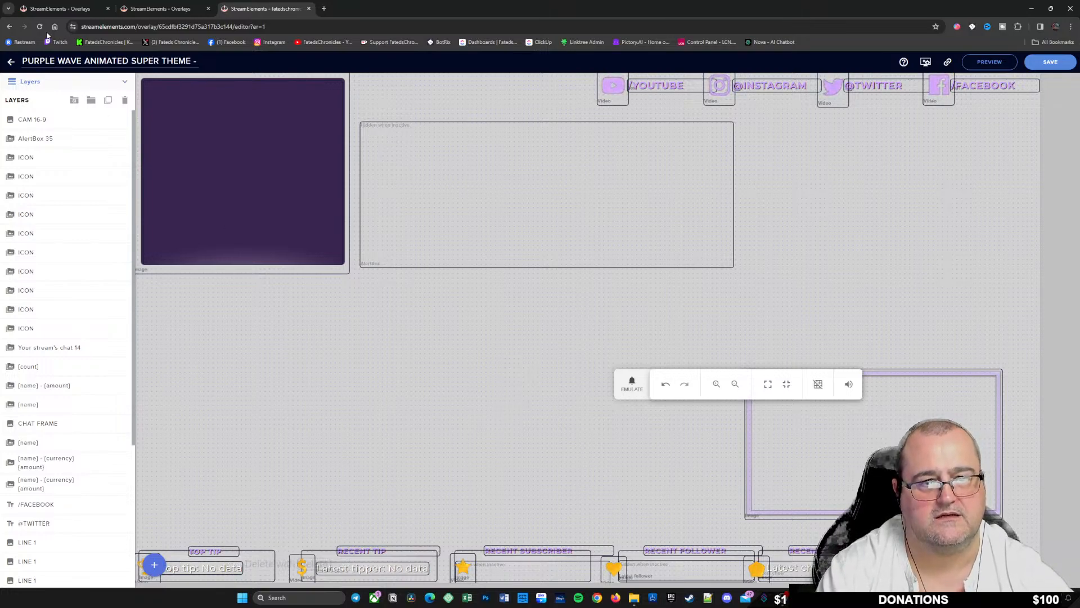
Step: Identify the first ICON layer by toggling its visibility and rename it "Rec Follow ICON"
click(59, 122)
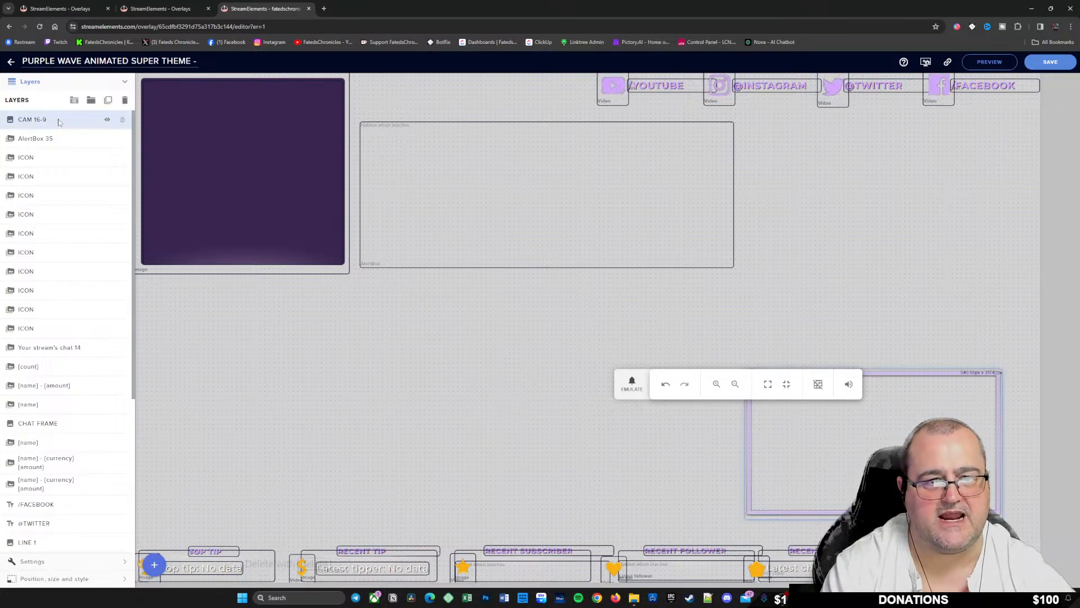
click(69, 139)
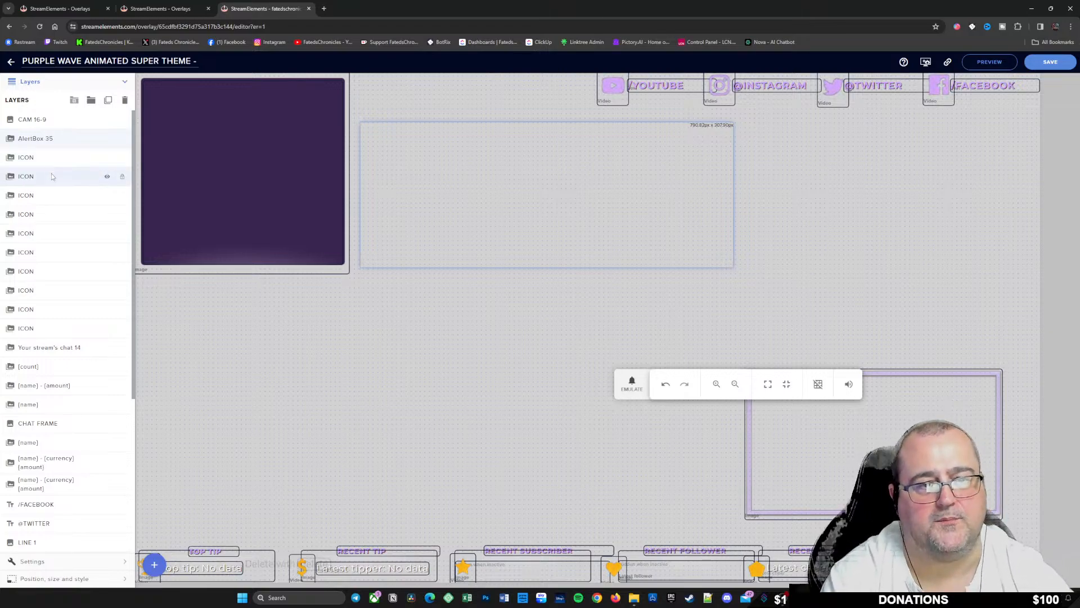
scroll(63, 439, down, 2)
scroll(63, 442, down, 2)
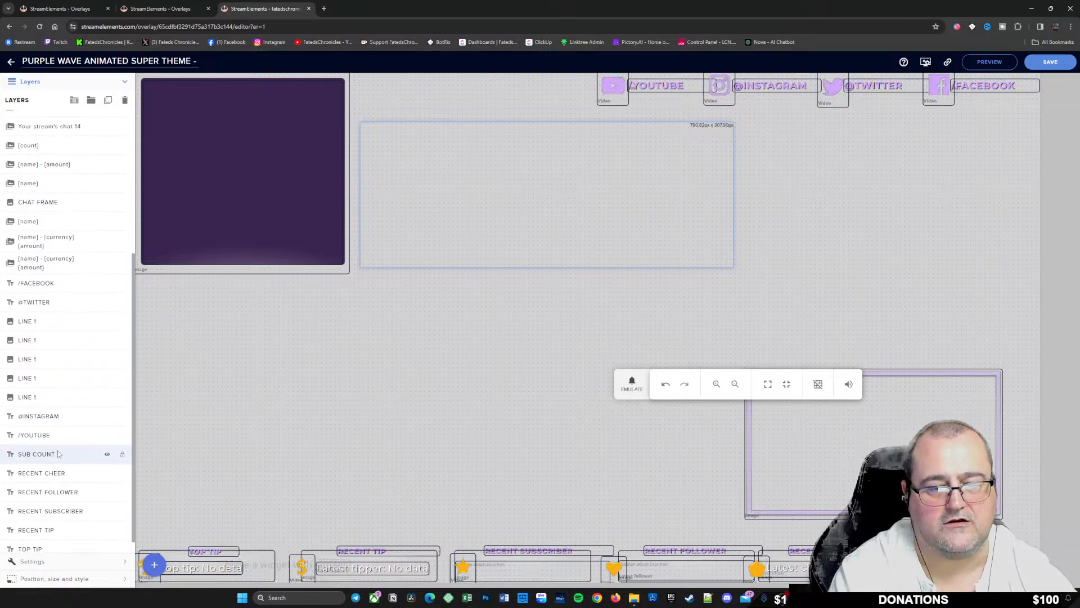
scroll(67, 472, up, 4)
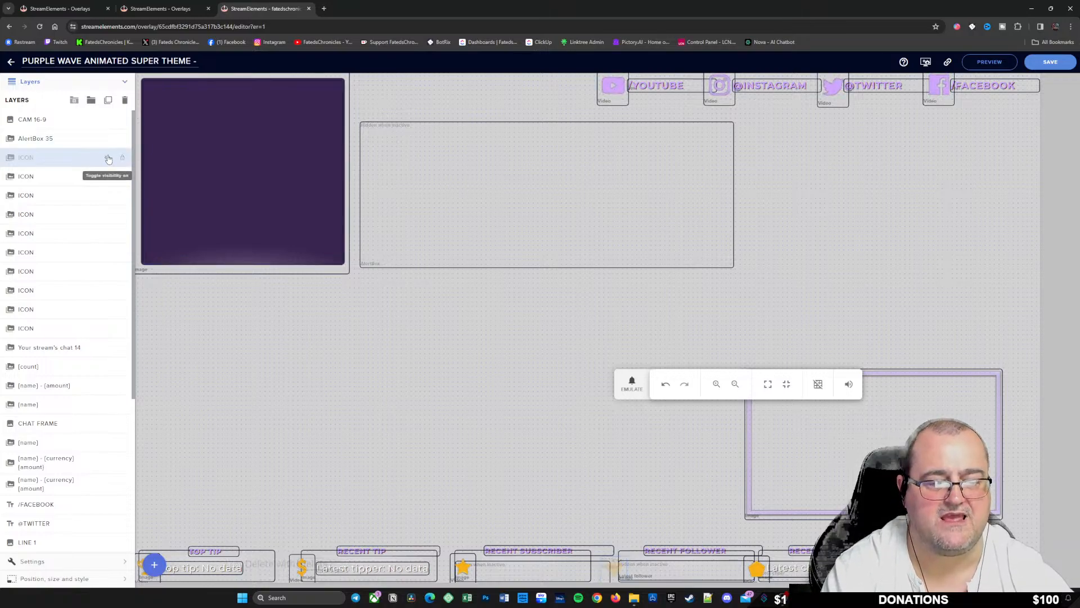
click(108, 159)
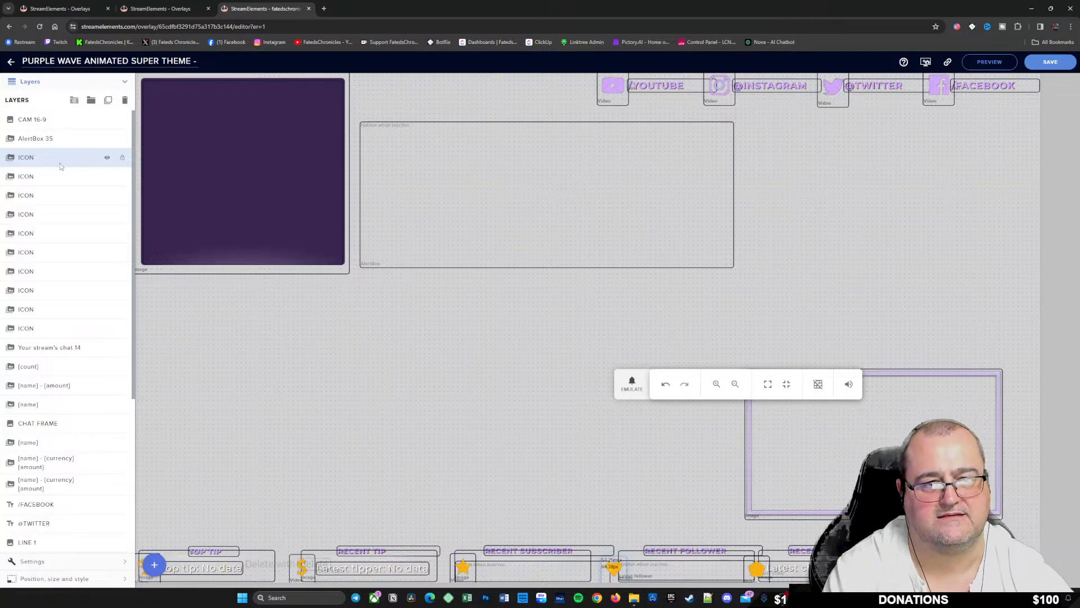
double_click(31, 159)
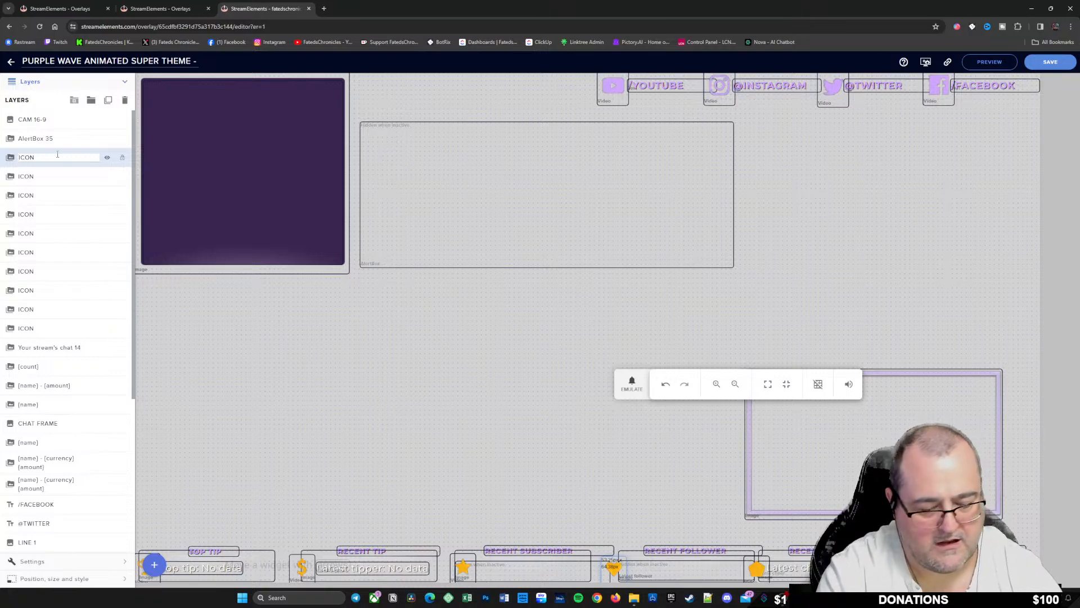
text(Rec)
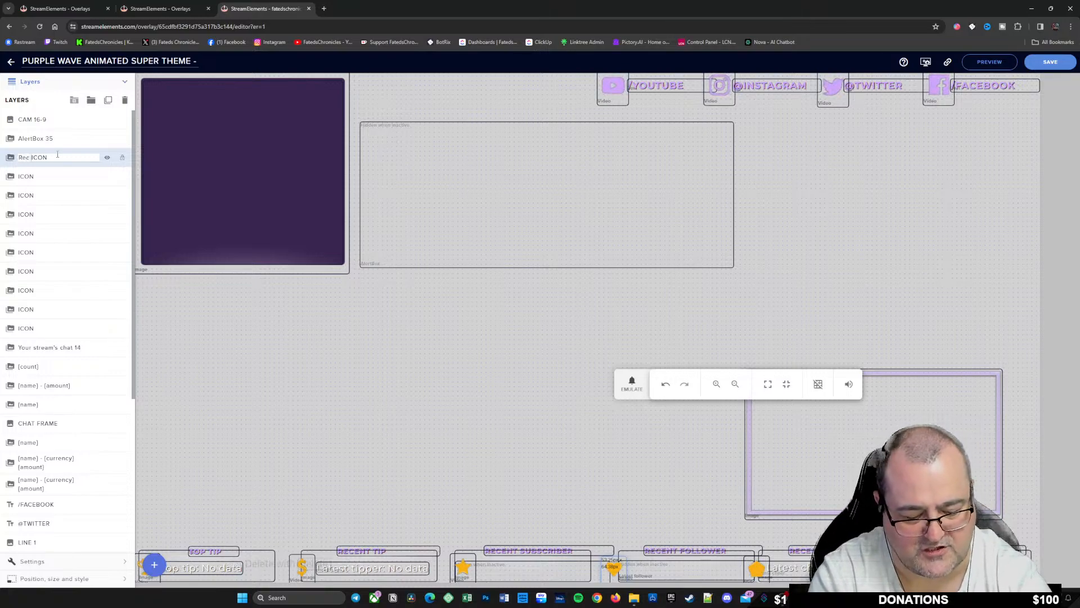
text( Fol)
text(low)
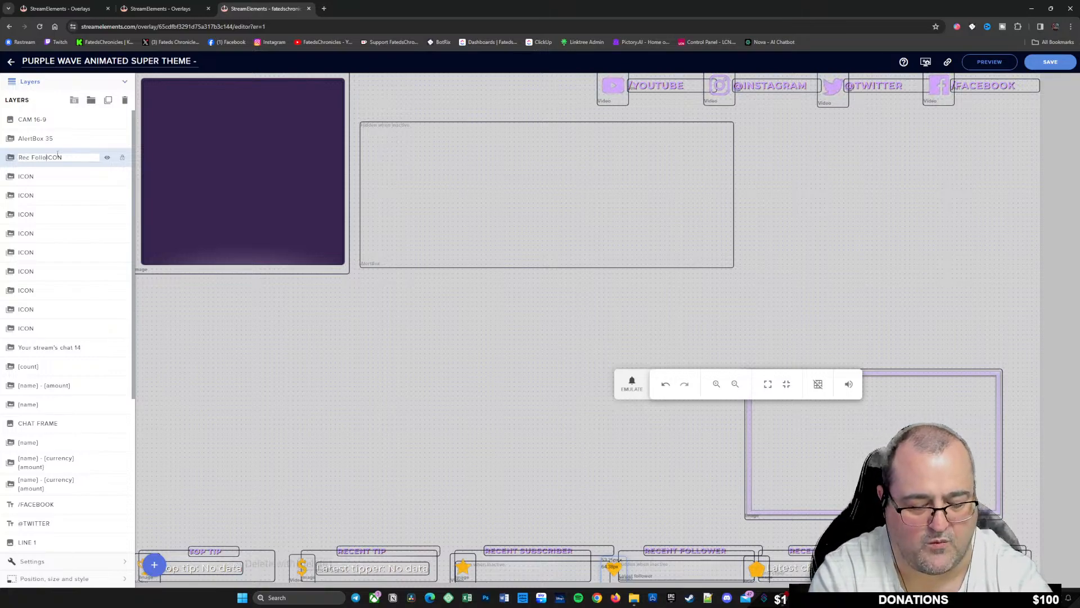
key(Return)
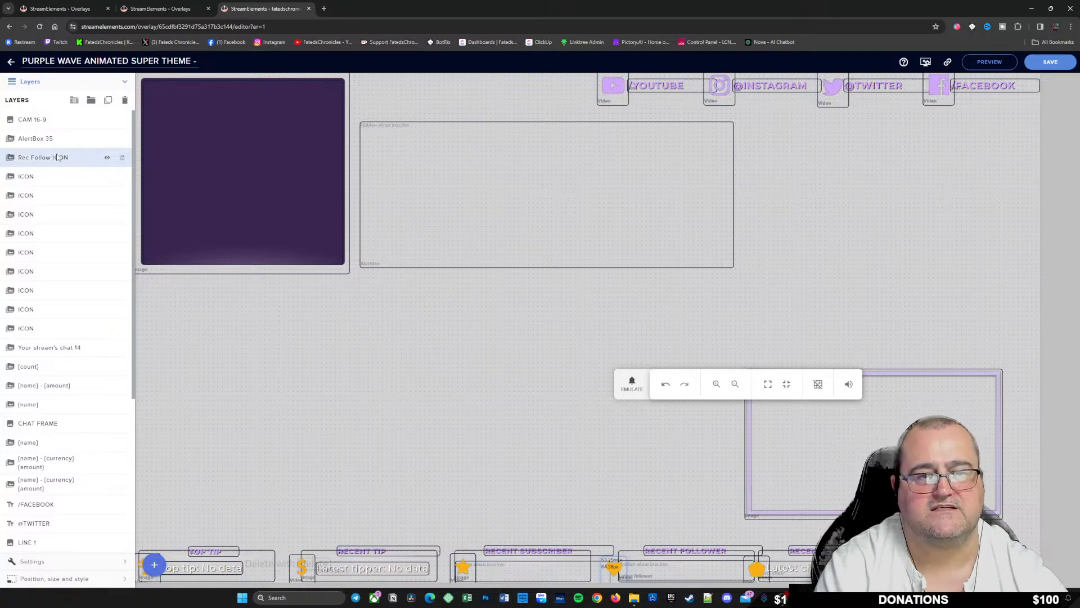
Step: Toggle the visibility of the ICON layer below Rec Follow ICON to identify it and rename it "Sub Count ICON"
click(56, 178)
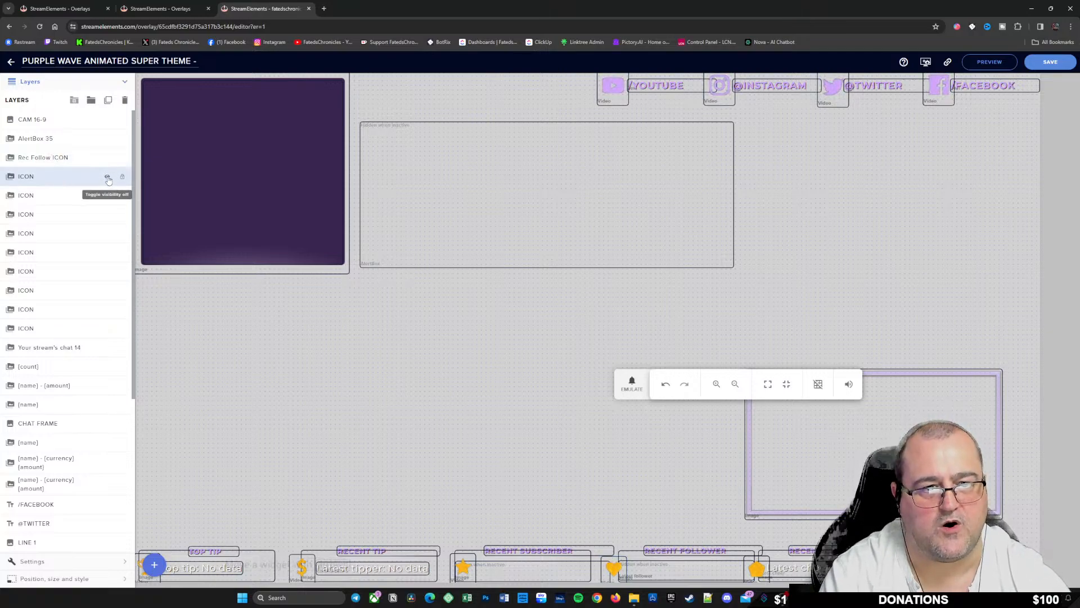
click(107, 178)
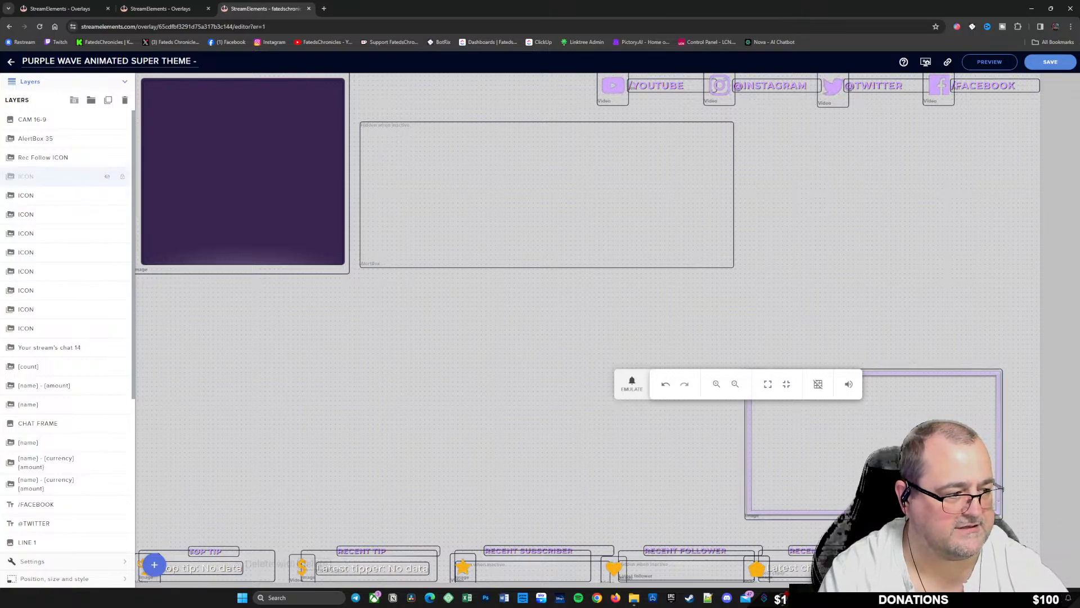
click(108, 178)
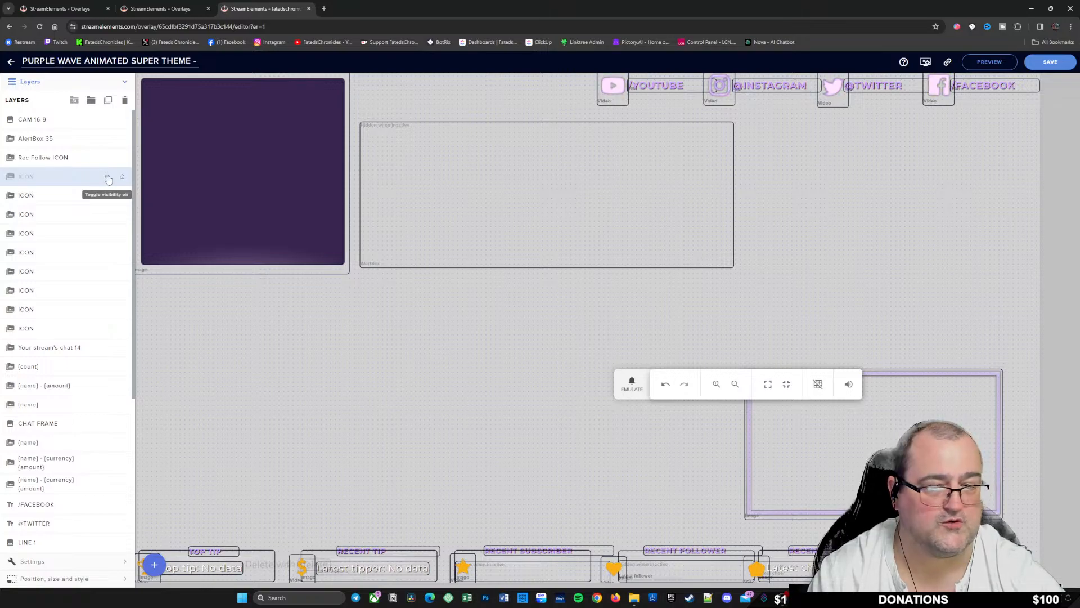
click(108, 178)
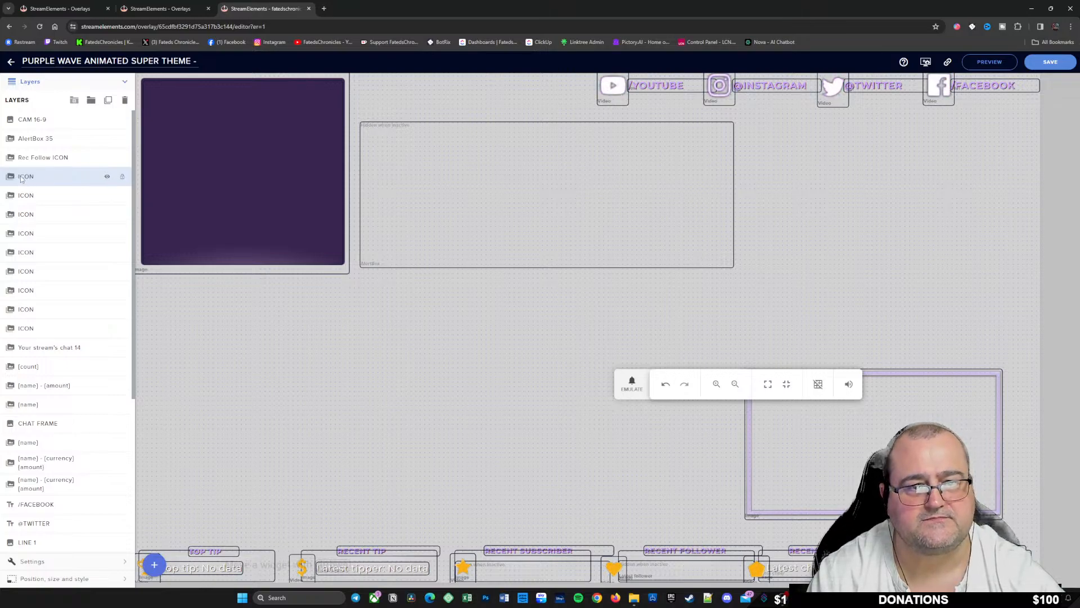
double_click(21, 177)
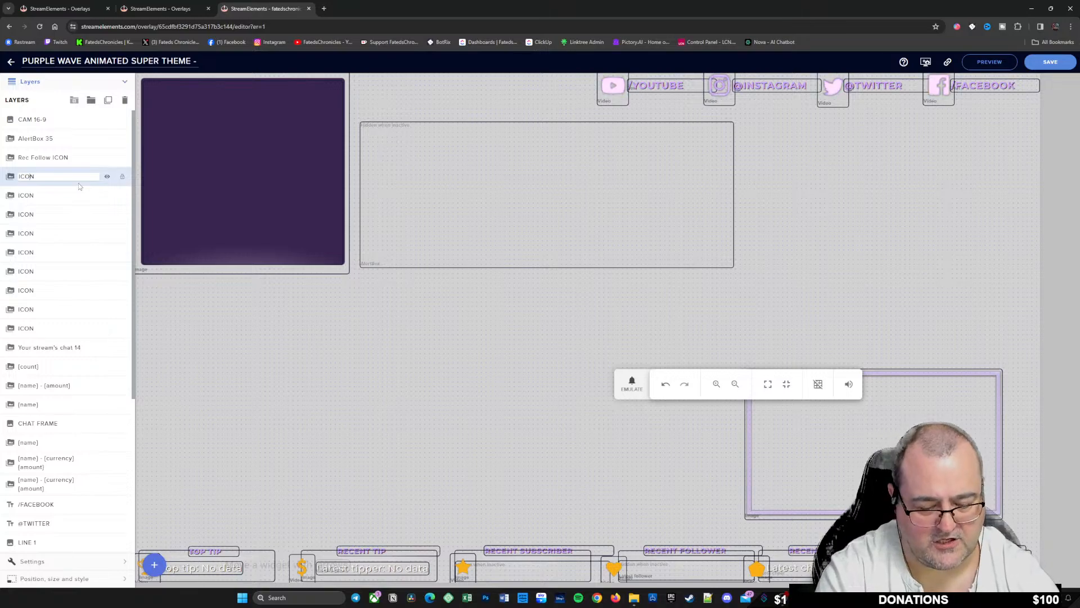
text(Sub Coun)
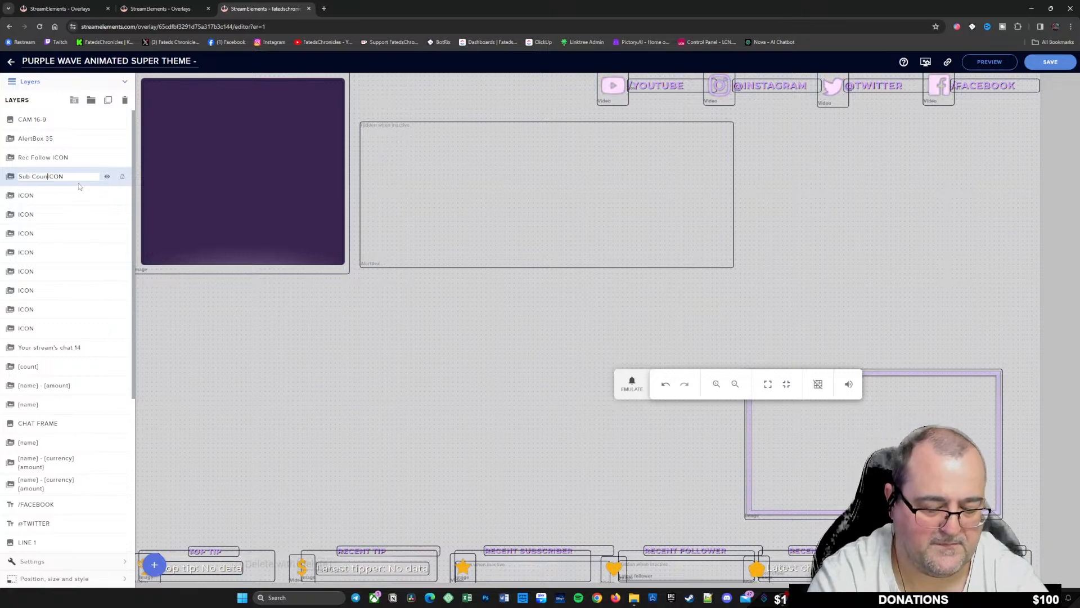
text(t)
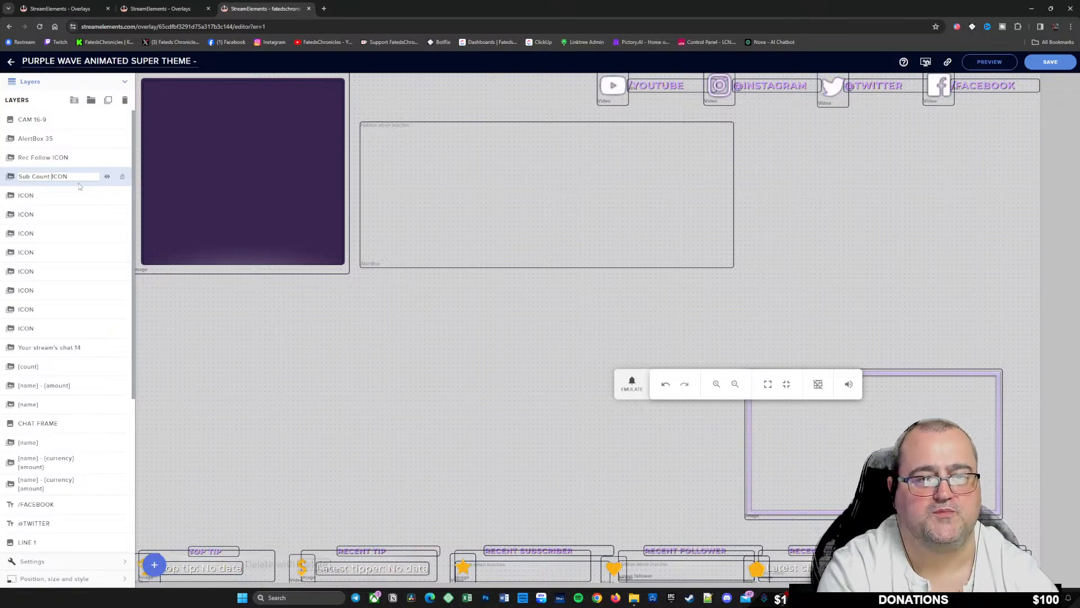
key(Return)
Step: Toggle an ICON layer's visibility to identify it, and rename the lowest ICON layer, the YouTube icon, "YT ICON"
click(79, 202)
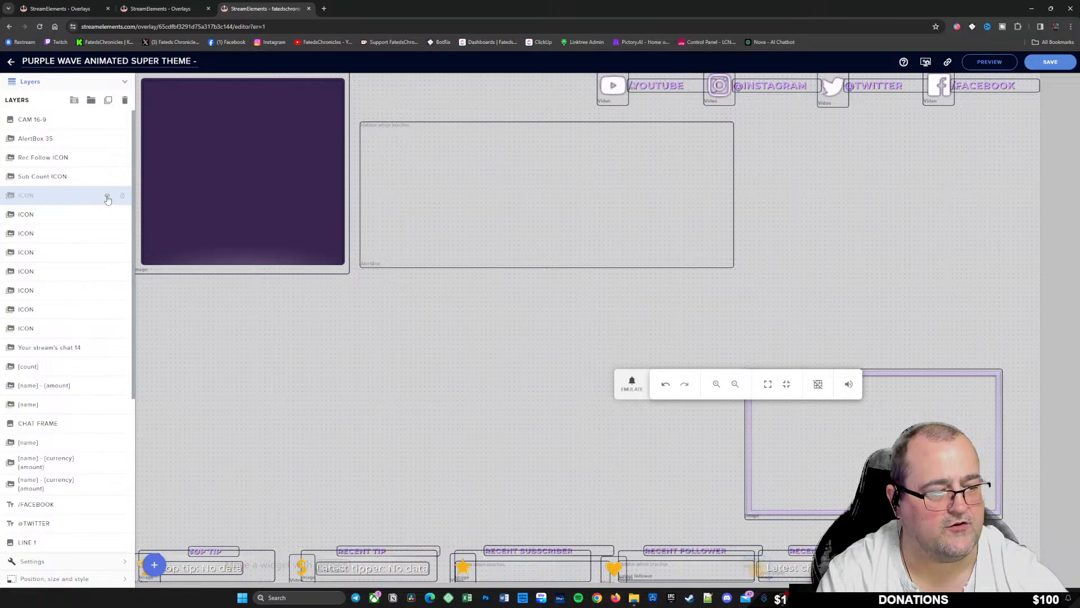
click(107, 197)
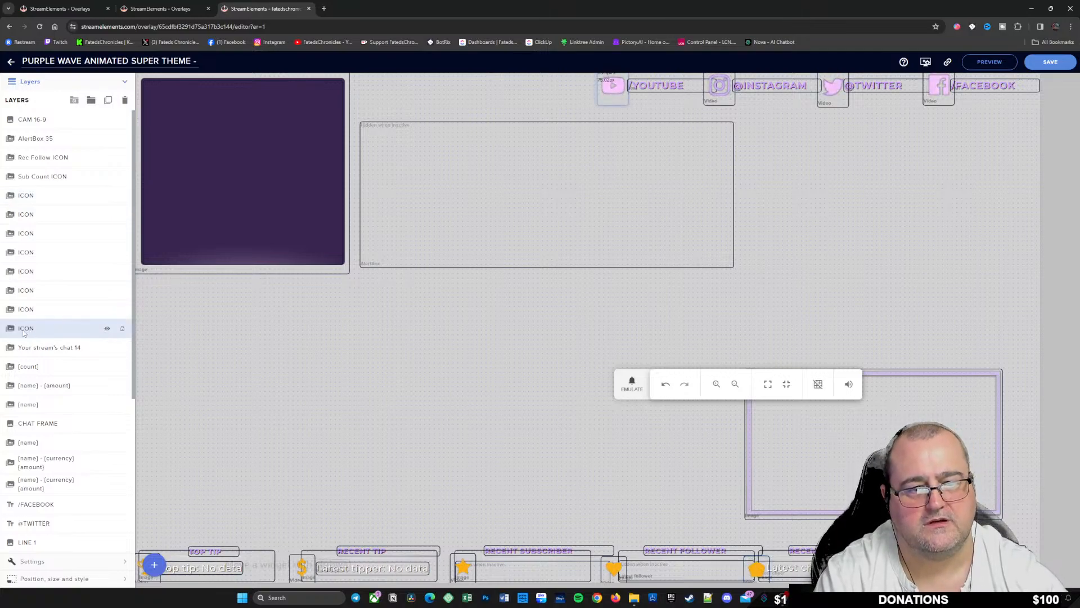
double_click(58, 327)
key(Left)
key(Left)
key(Left)
key(Left)
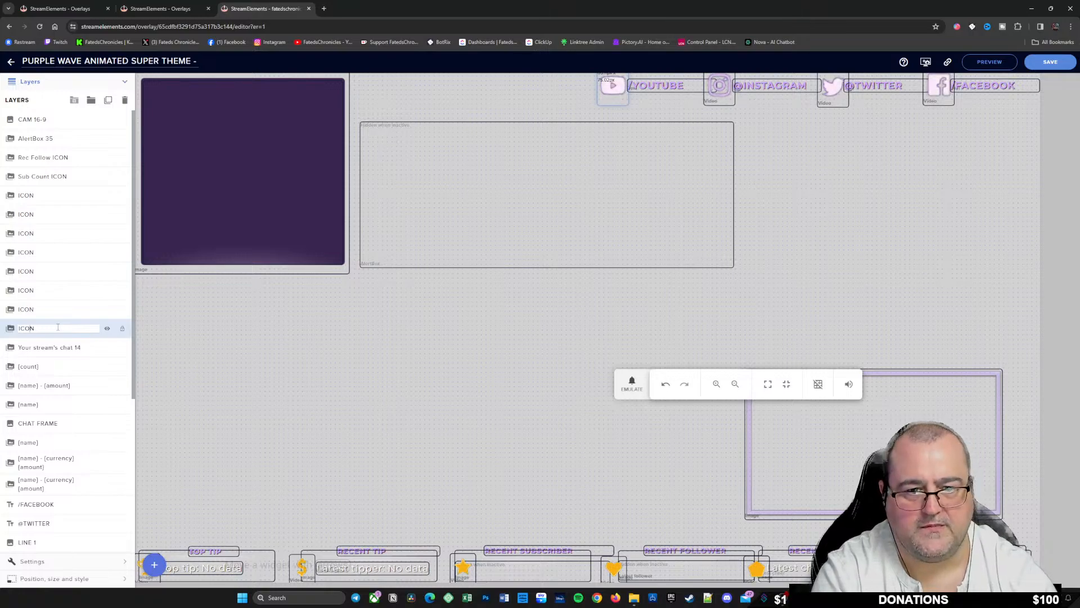
text(YT)
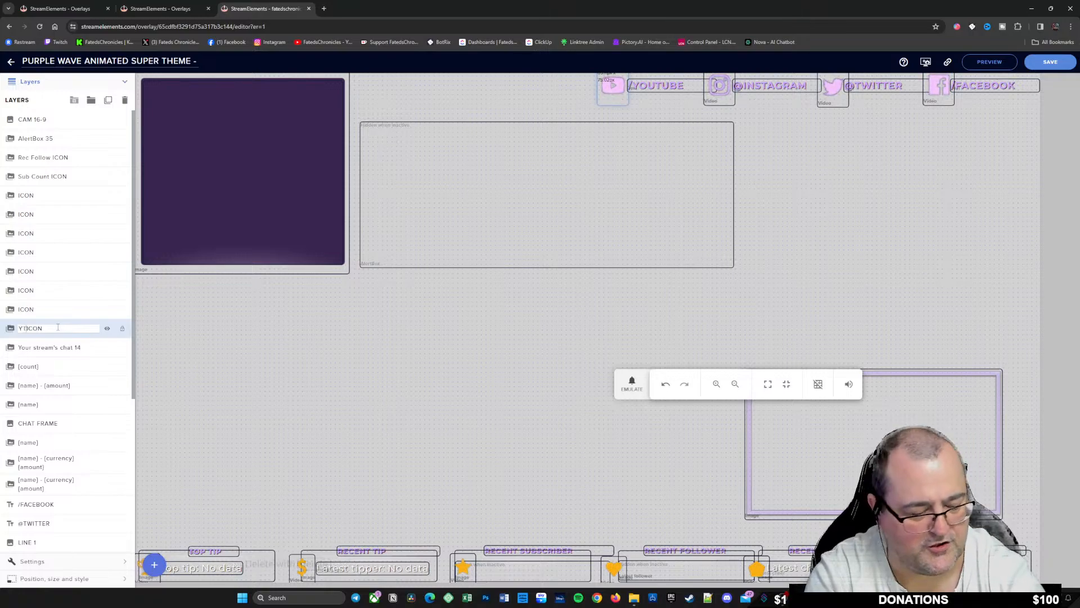
key(Return)
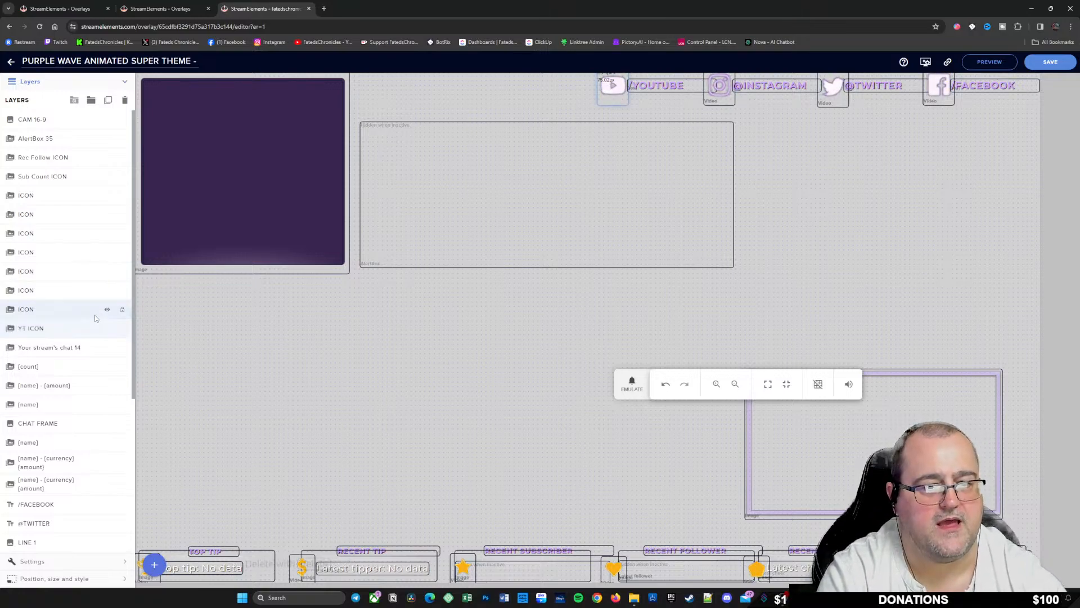
Step: Toggle the visibility of the ICON layer directly above YT ICON to identify it and rename it "IIG ICON"
click(108, 311)
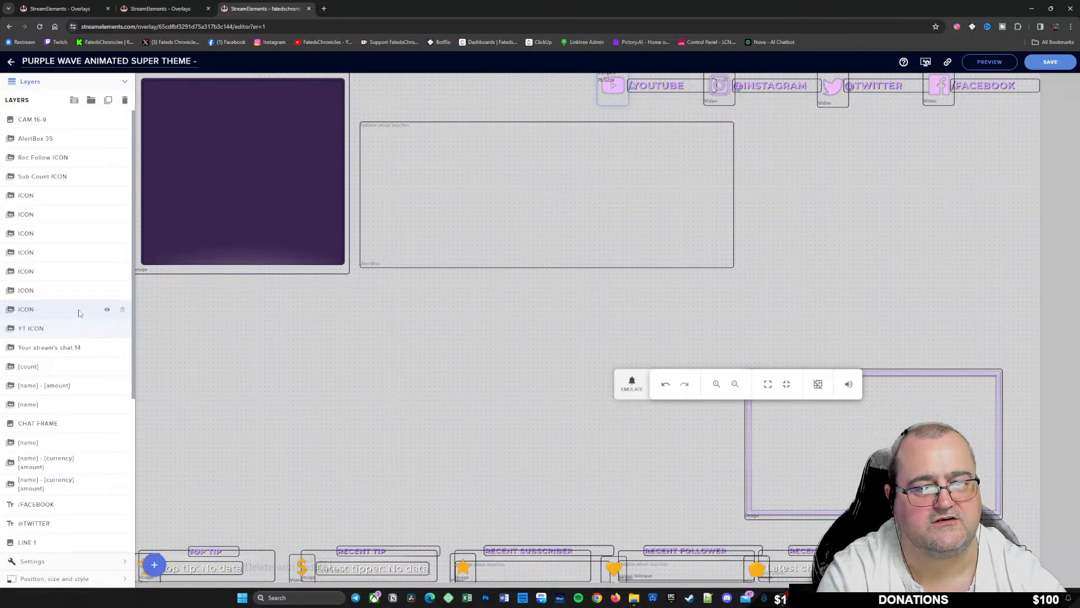
double_click(45, 310)
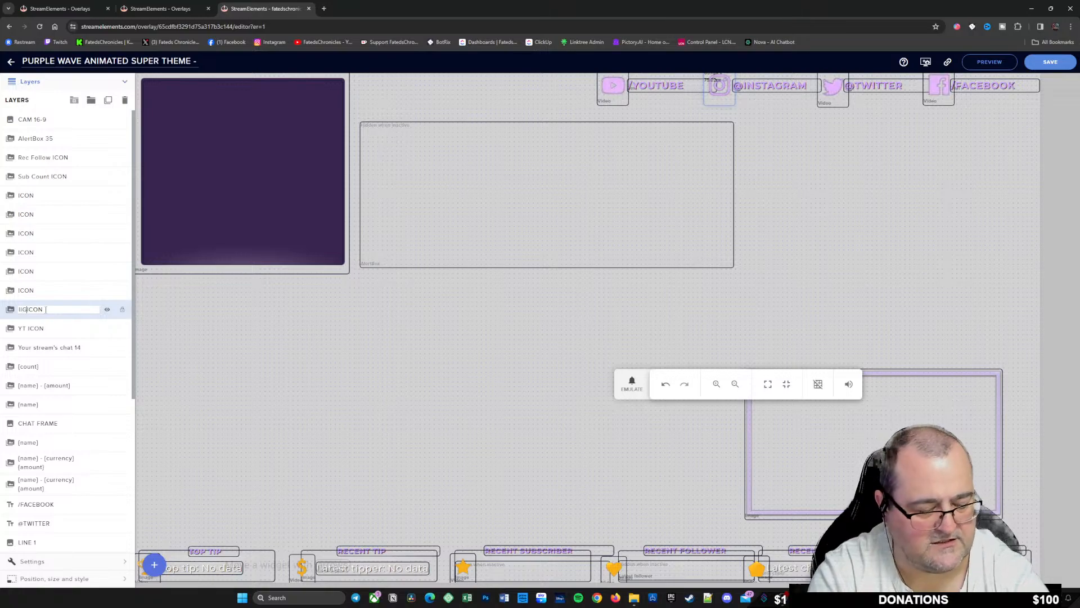
key(Return)
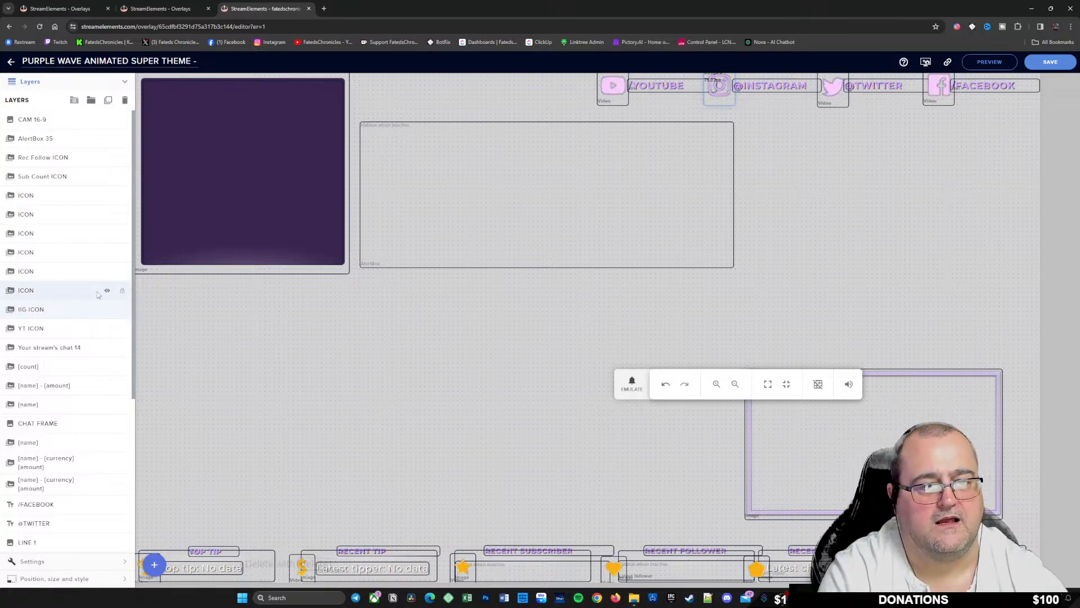
Step: Identify the next two ICON layers upward by visibility and rename the Twitter one "X ICON" and the Facebook one "FB ICON"
click(108, 293)
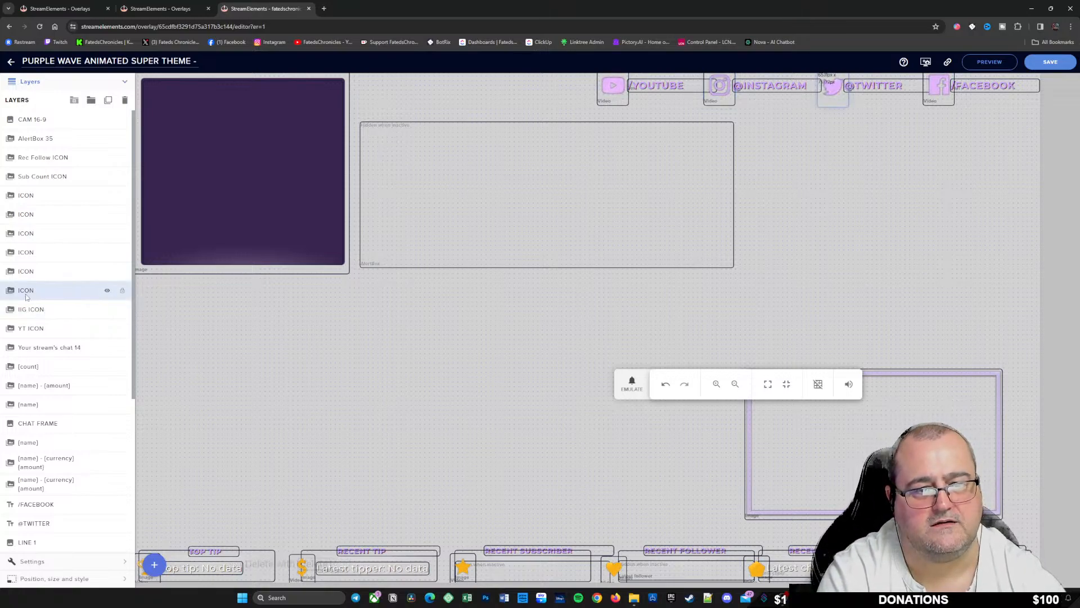
double_click(26, 291)
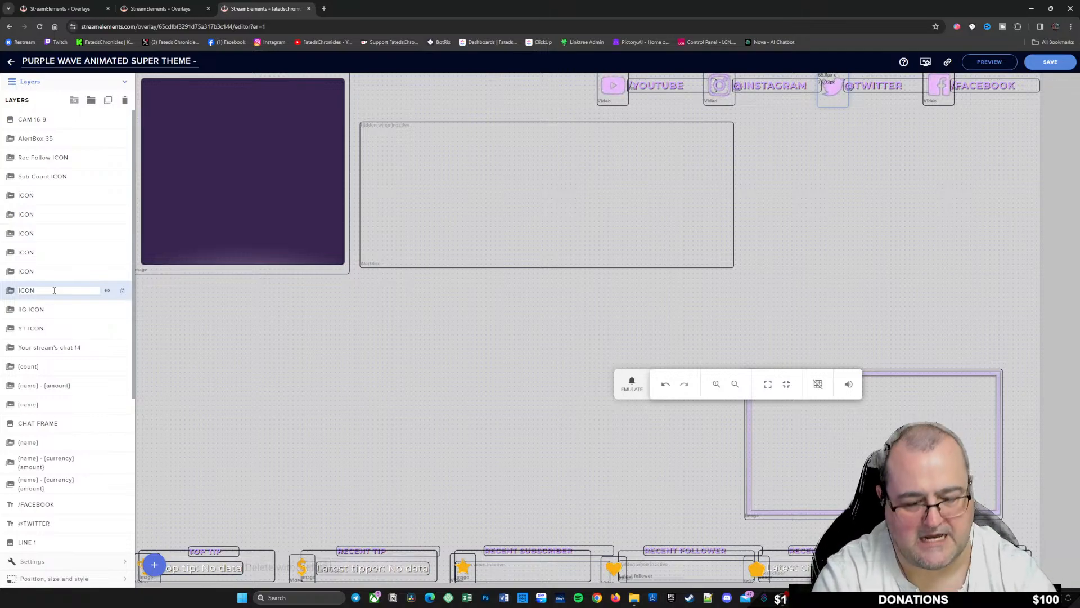
key(Return)
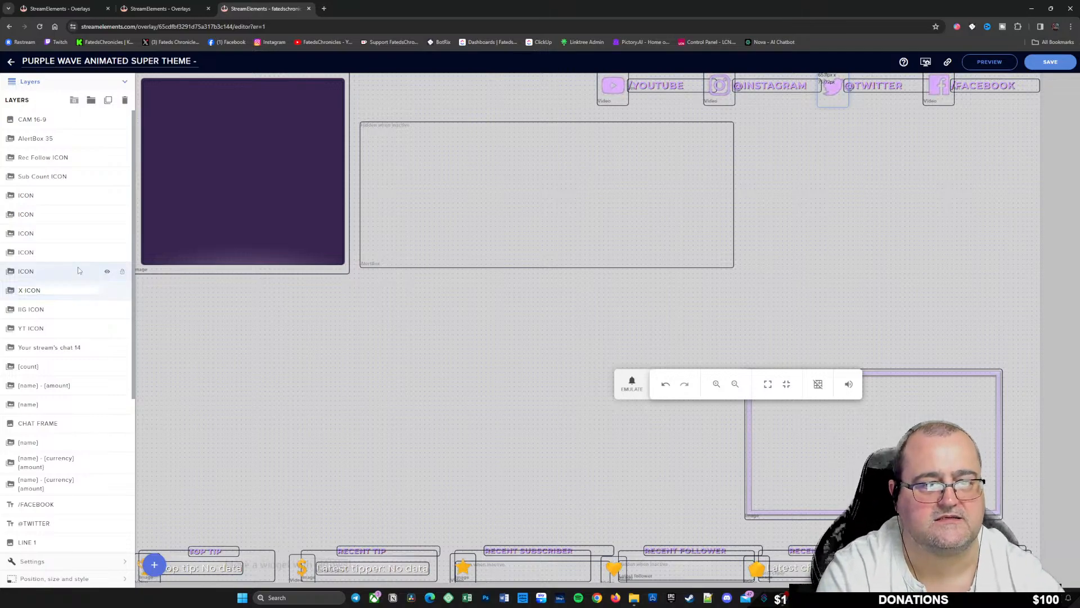
click(106, 273)
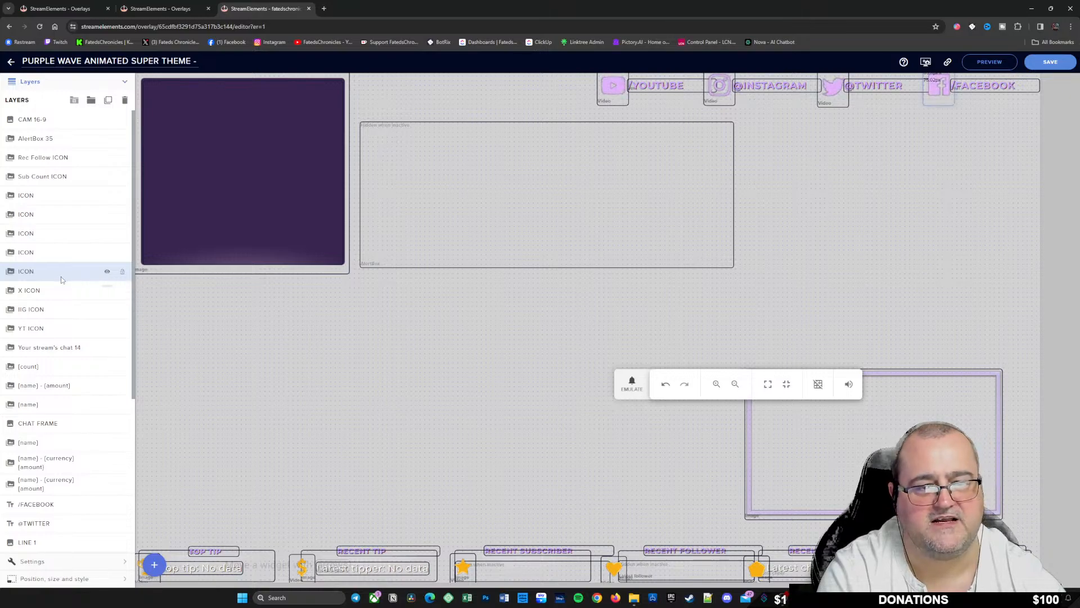
double_click(42, 272)
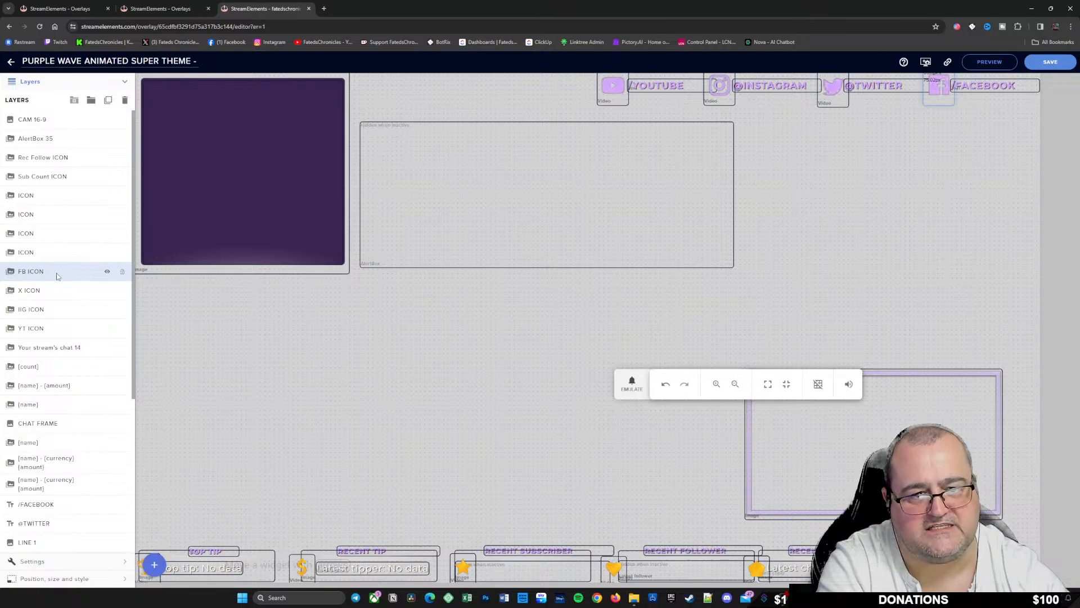
Step: Move the FB ICON, X ICON and IIG ICON layers up the stack, in that order, directly below AlertBox 35
drag(56, 275, 59, 158)
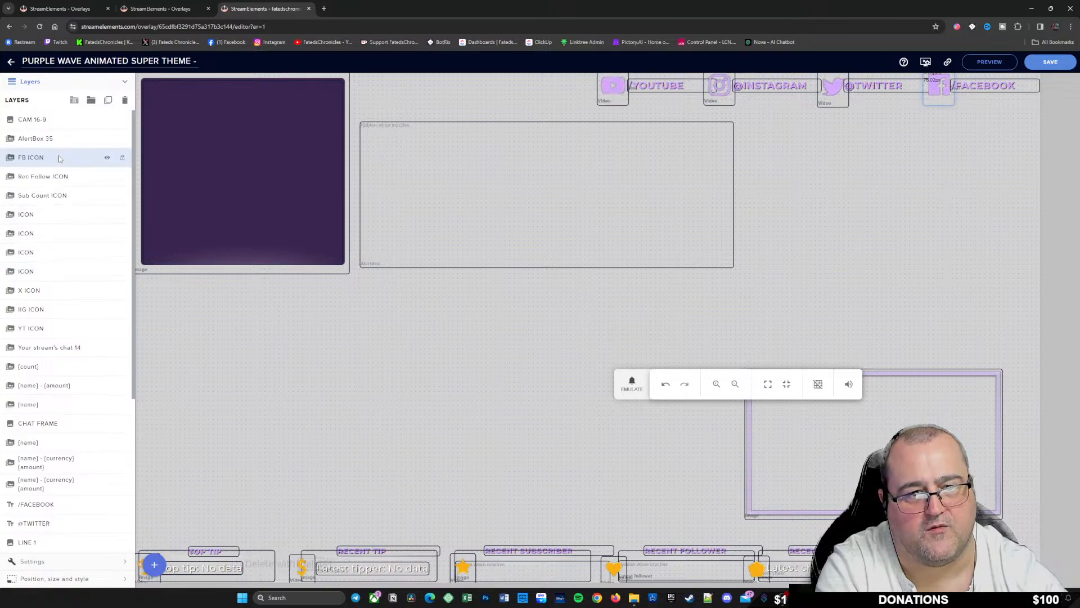
drag(58, 289, 58, 179)
drag(67, 309, 64, 202)
Step: Correct the Instagram icon layer's name to "IG ICON" and move YT ICON directly below it
double_click(28, 195)
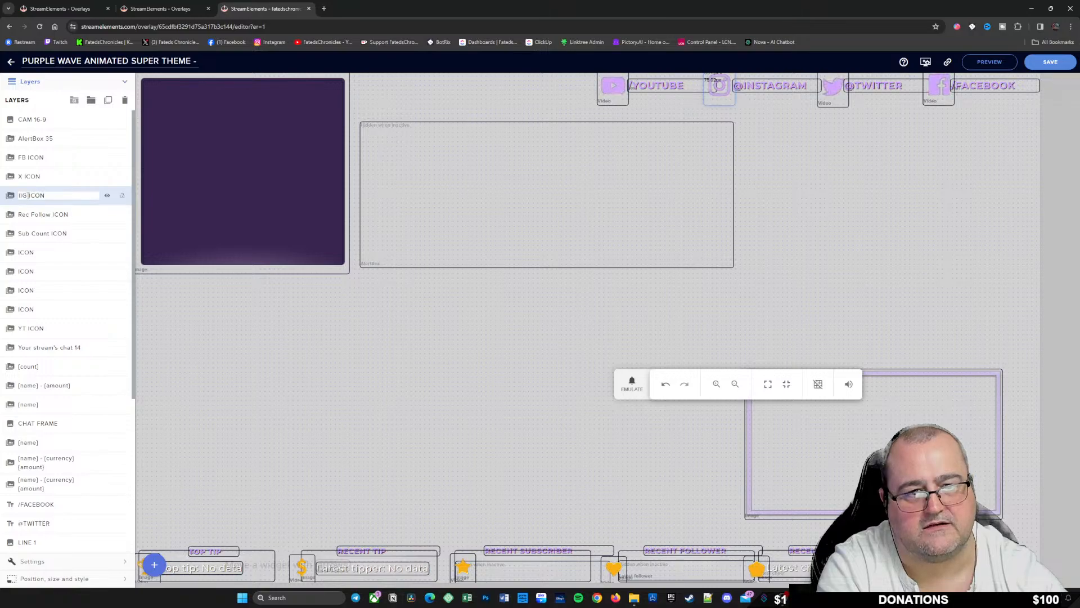
key(BackSpace)
key(Return)
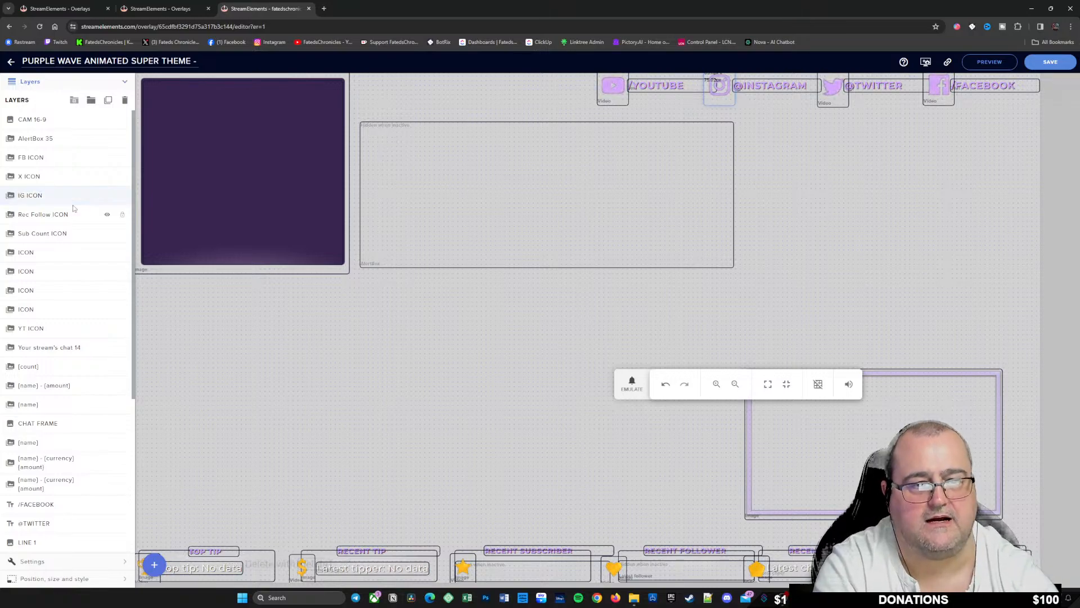
drag(62, 328, 69, 222)
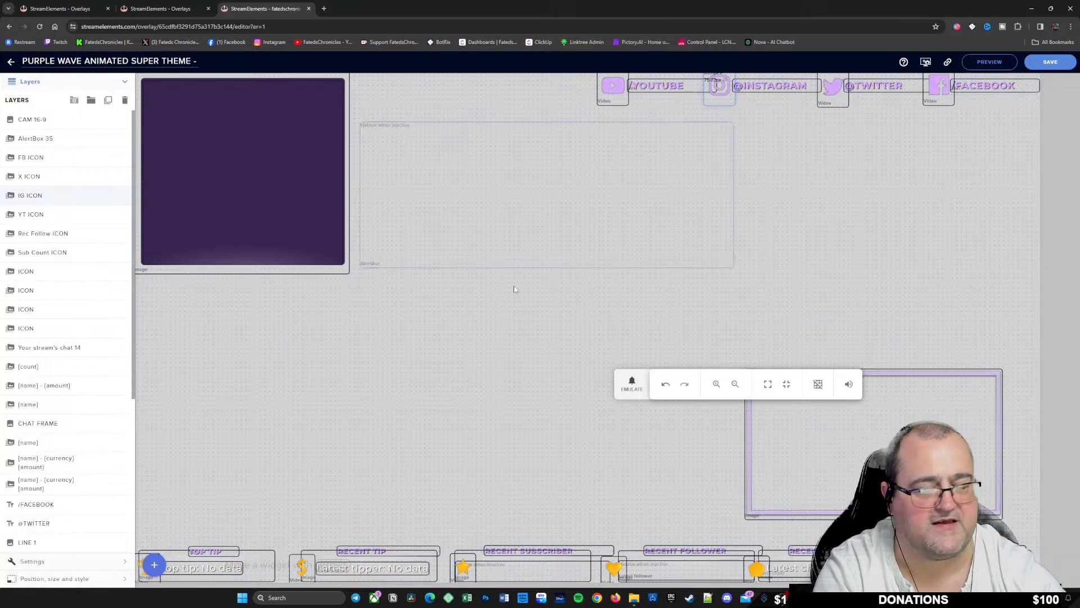
scroll(68, 344, down, 1)
scroll(68, 343, down, 3)
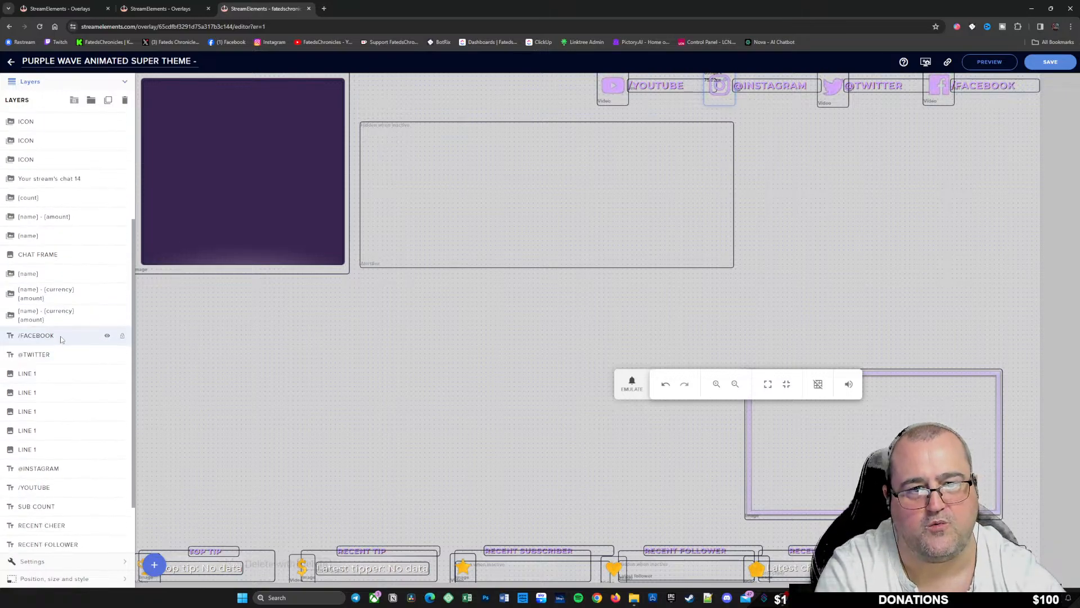
drag(62, 339, 65, 135)
scroll(62, 475, down, 1)
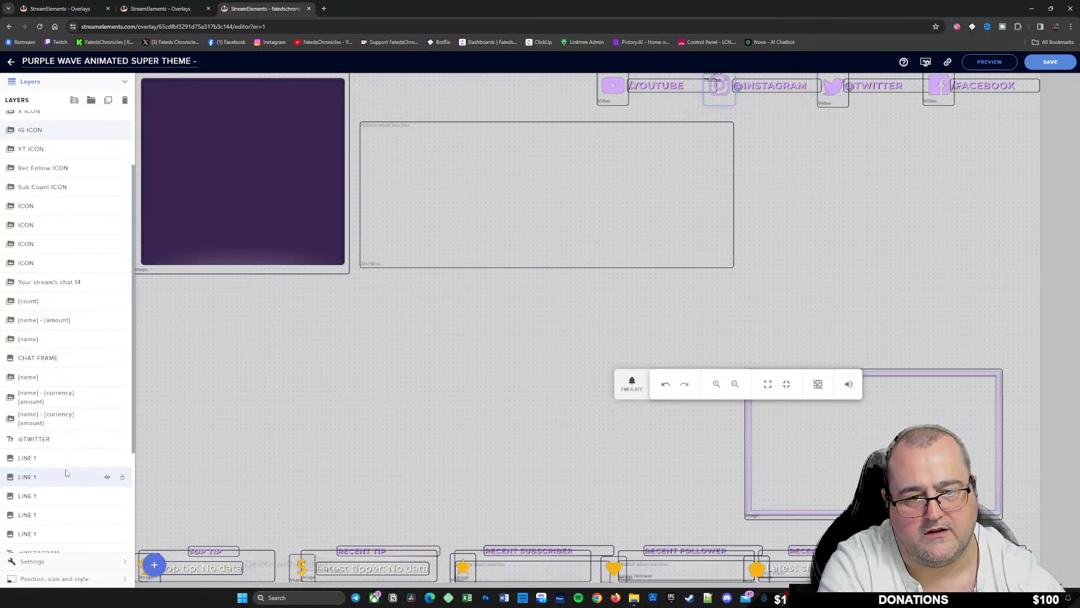
drag(59, 440, 50, 180)
scroll(62, 338, down, 4)
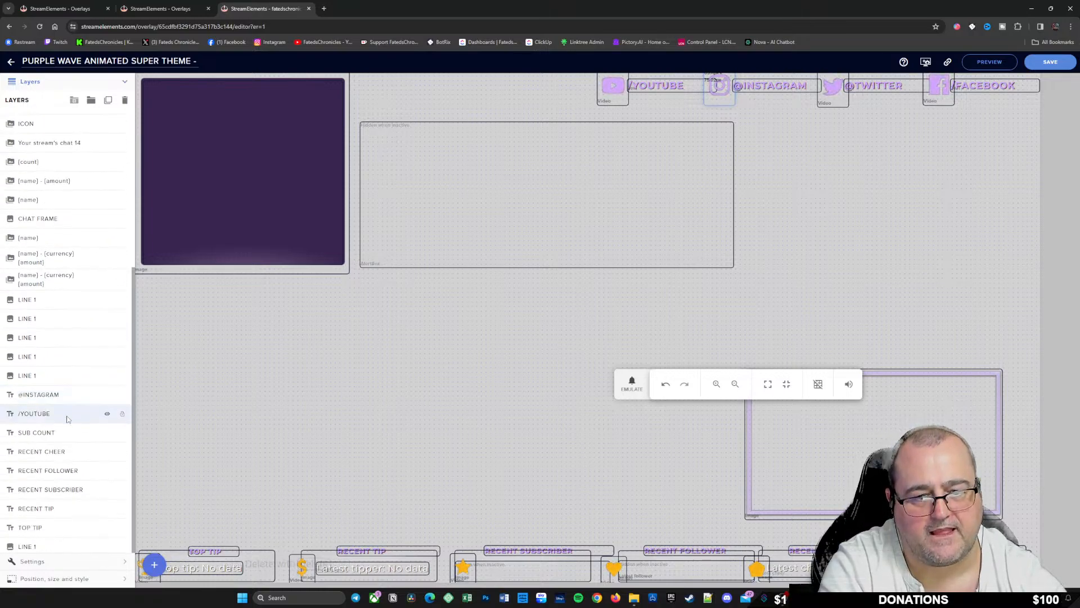
drag(66, 413, 56, 282)
scroll(63, 439, down, 4)
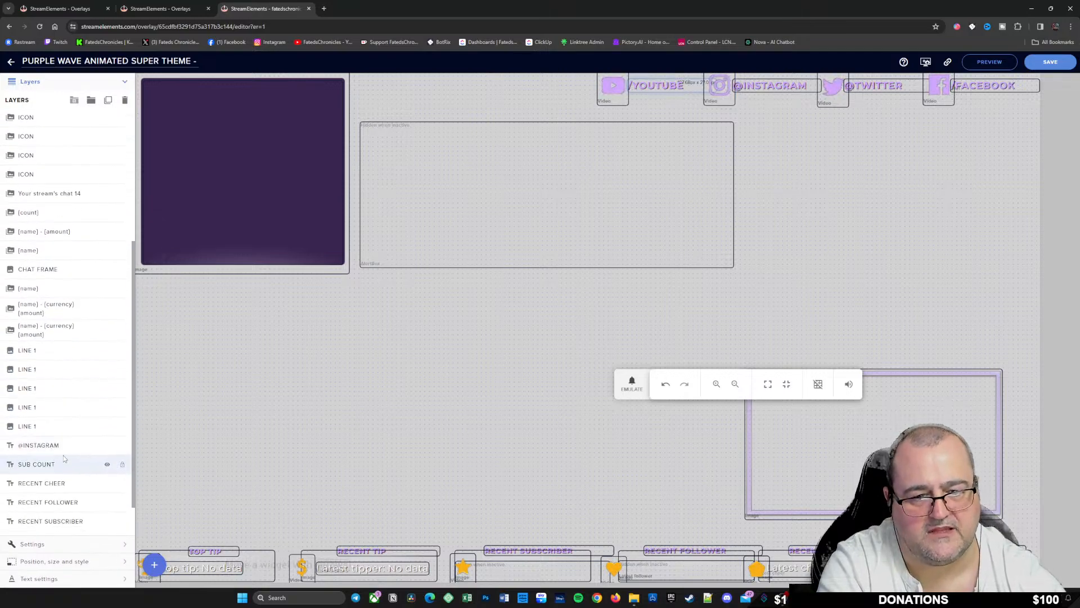
drag(56, 445, 62, 248)
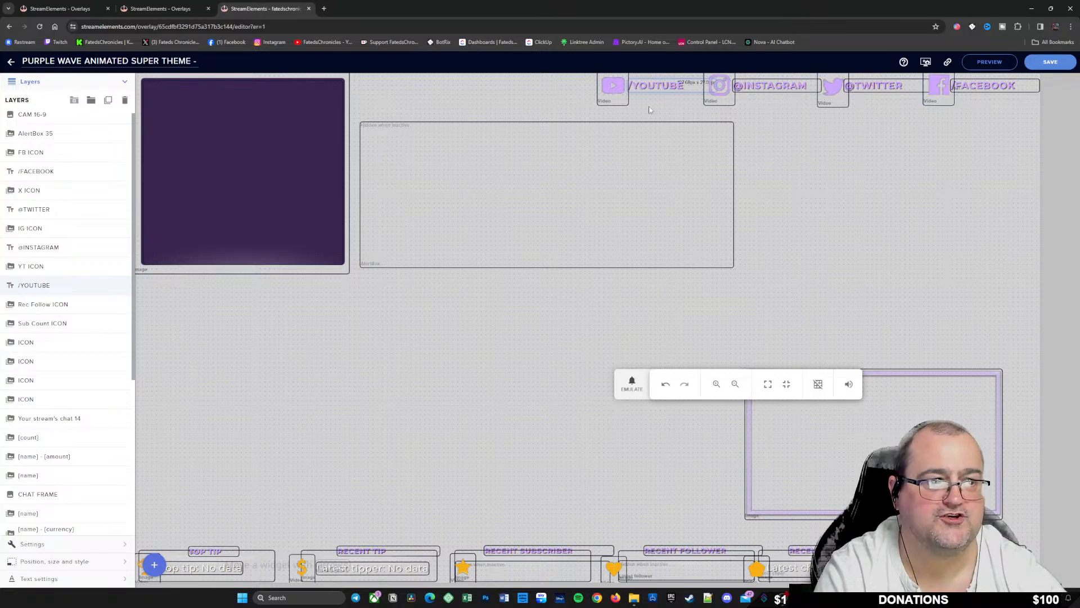
Step: Reorder the social layers so YT ICON, /YOUTUBE and IG ICON follow directly below AlertBox 35
drag(60, 267, 56, 156)
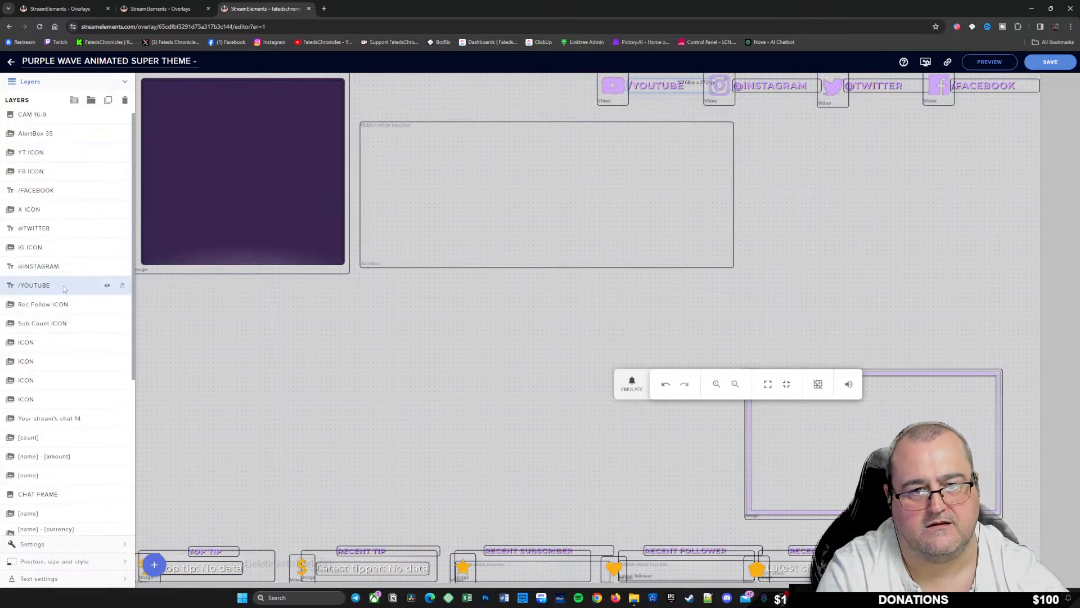
drag(63, 288, 68, 187)
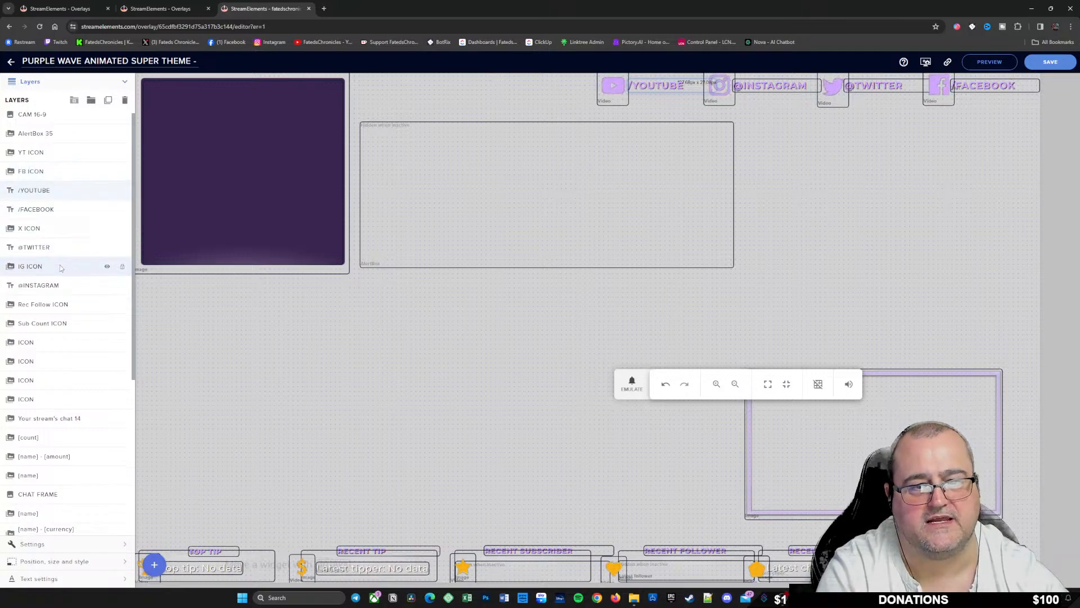
drag(60, 249, 59, 172)
drag(56, 213, 59, 172)
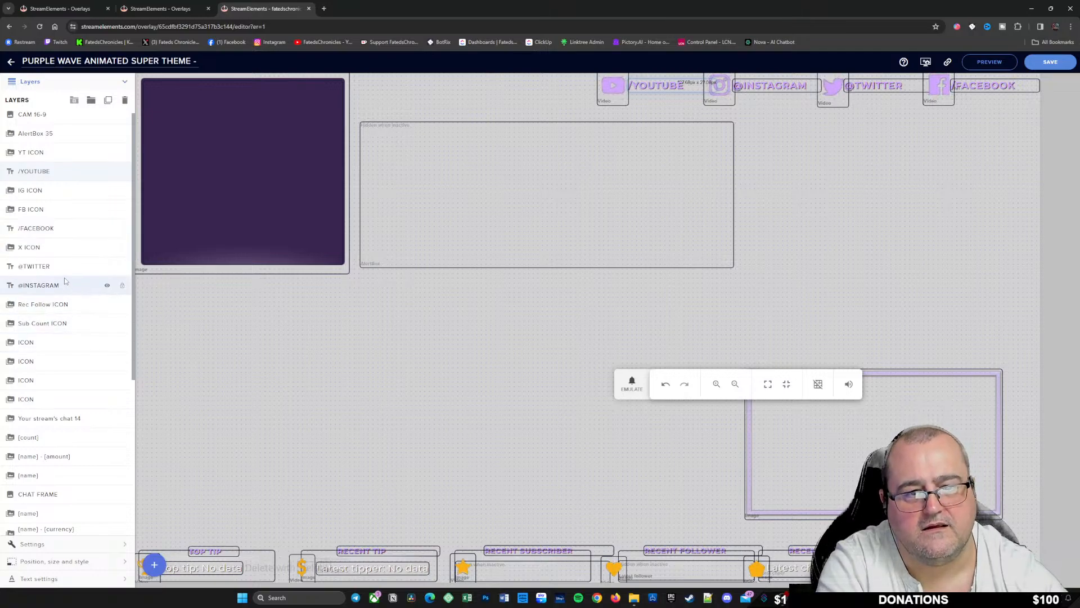
drag(62, 280, 66, 224)
drag(58, 236, 51, 207)
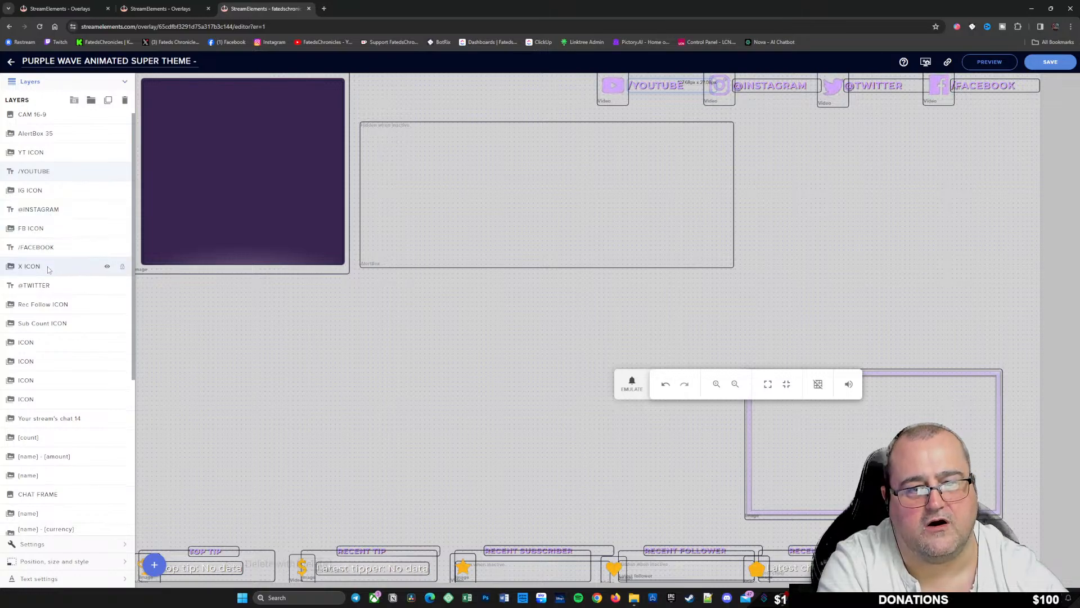
drag(48, 269, 49, 222)
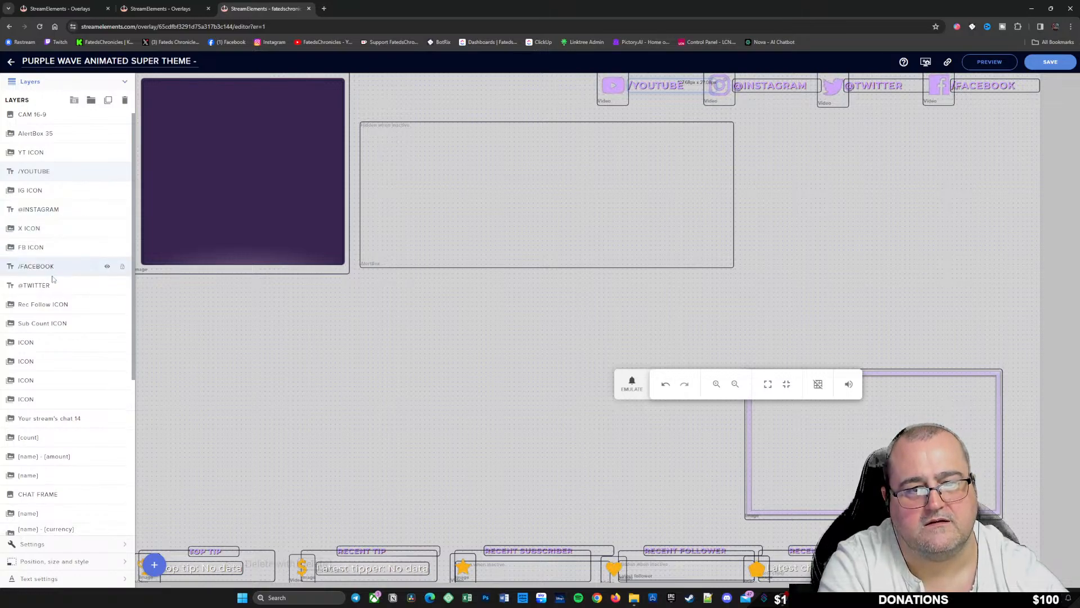
drag(52, 280, 54, 249)
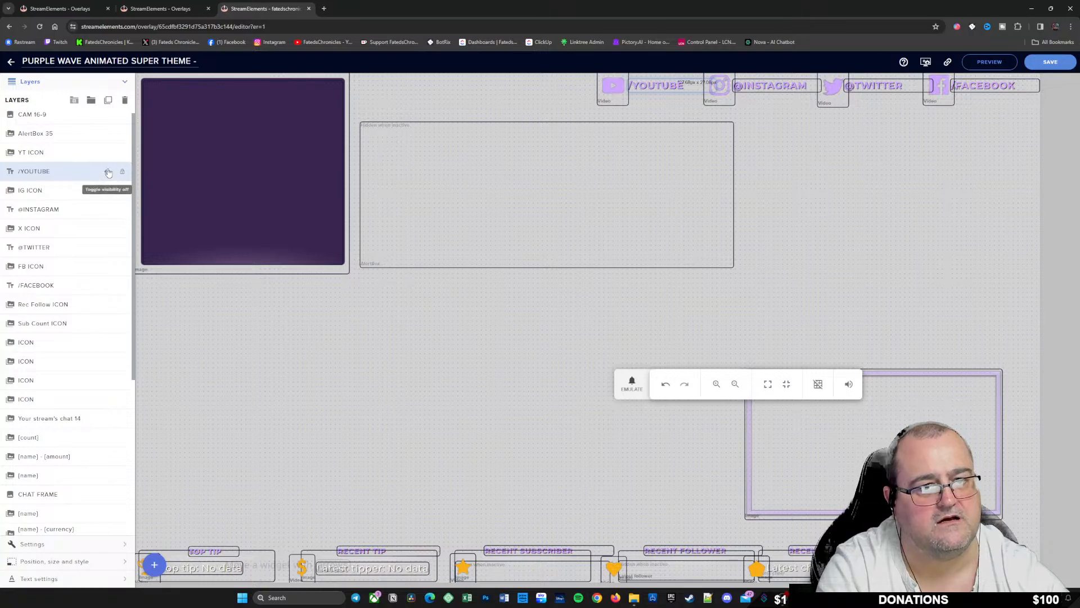
Step: Replace the message of the /YOUTUBE text layer with /FatedsChronicles
click(107, 172)
click(107, 172)
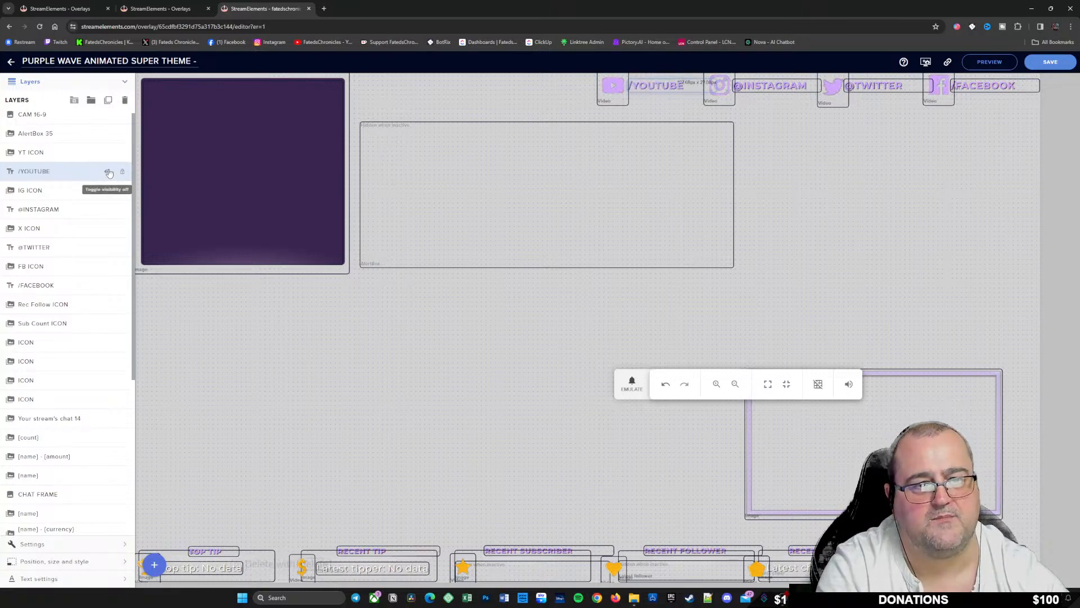
click(40, 544)
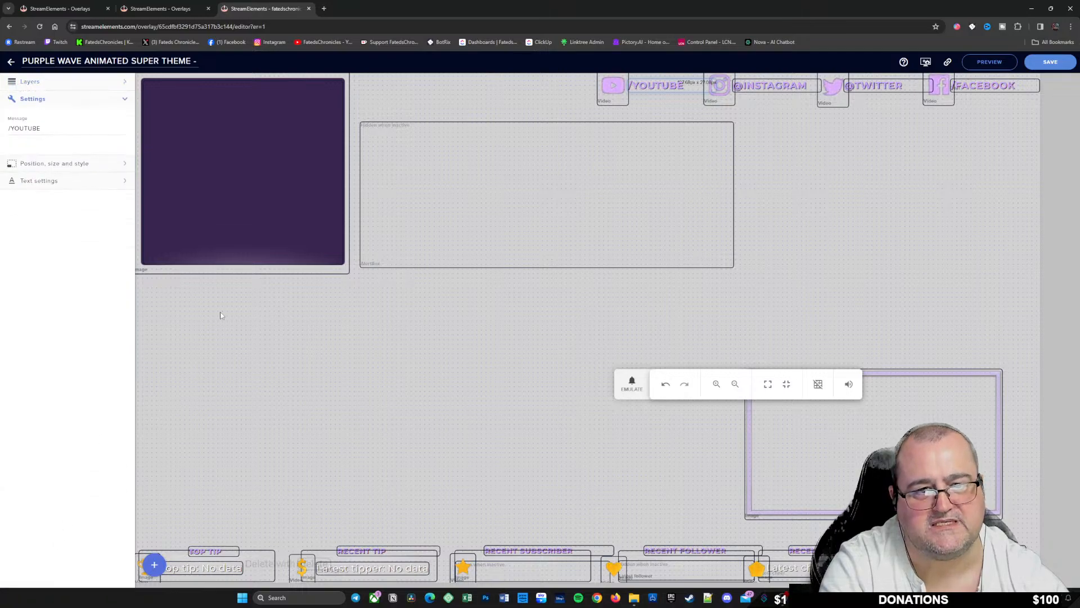
click(11, 129)
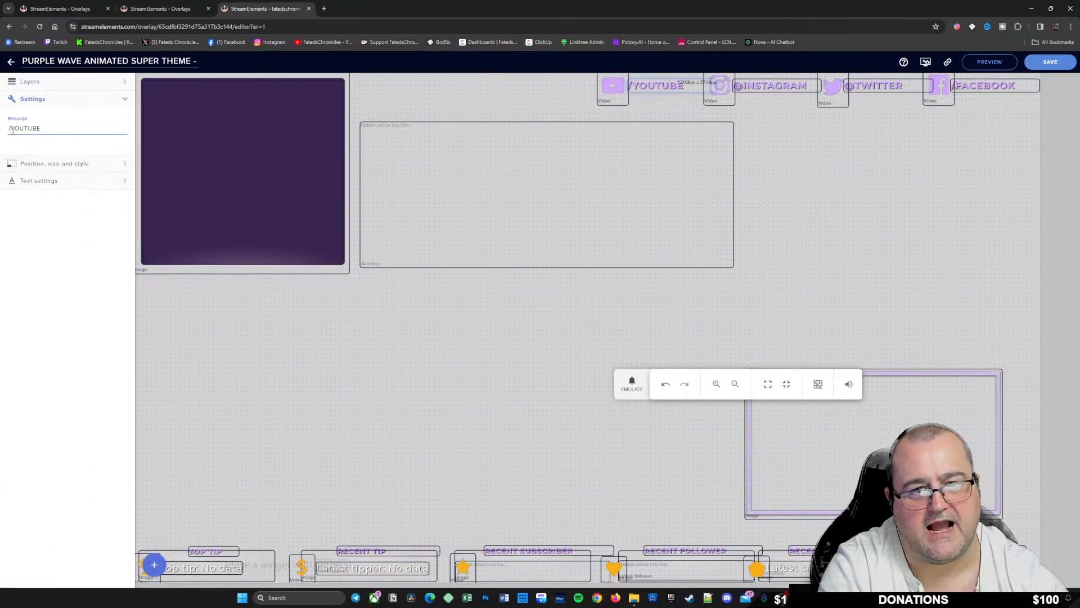
drag(12, 128, 59, 125)
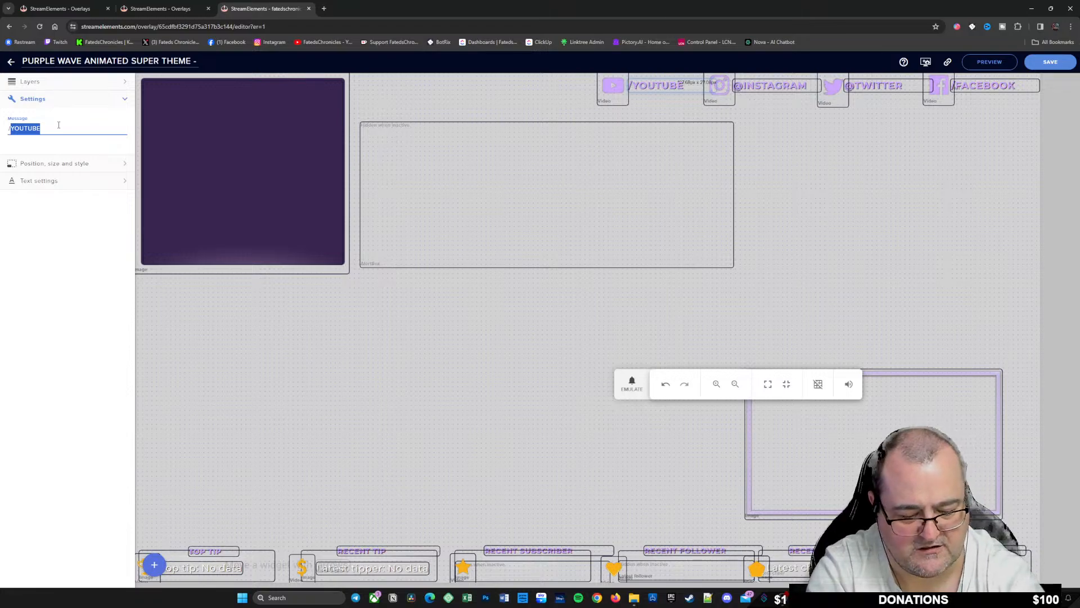
text(/F)
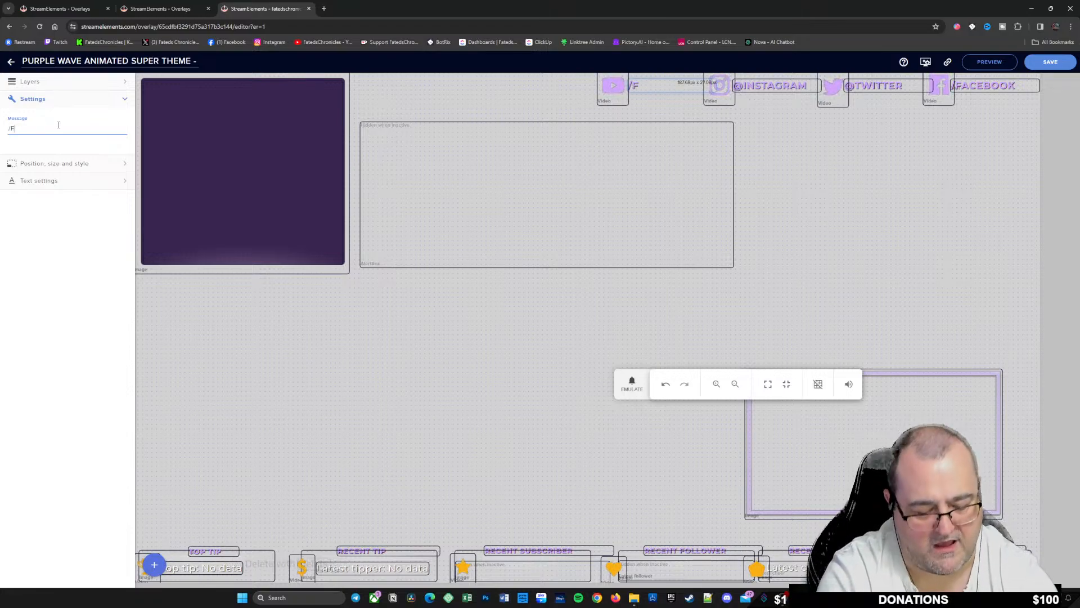
text(ated)
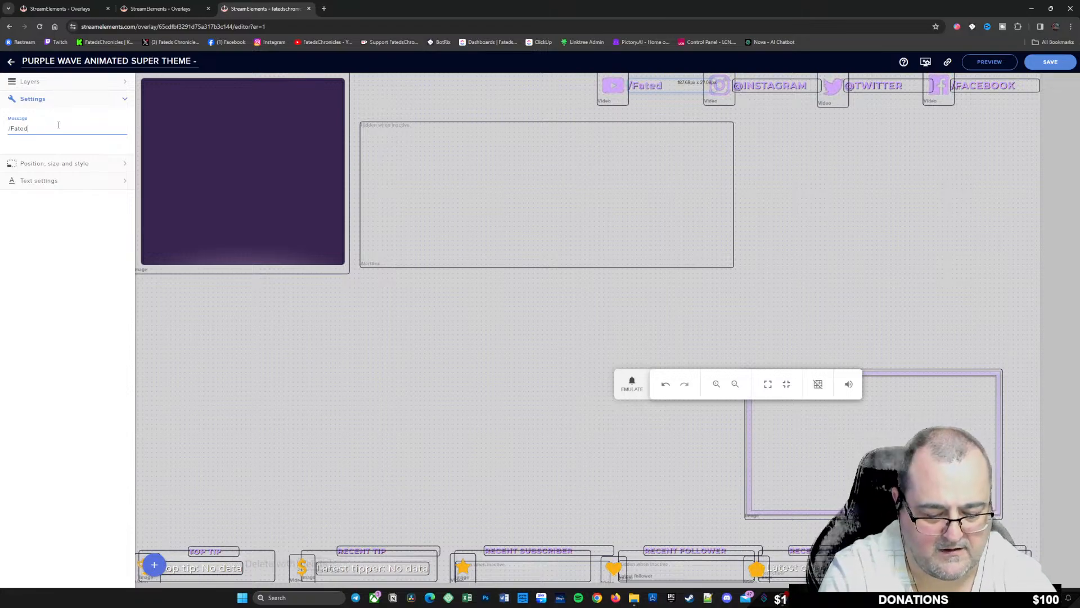
text(sChr)
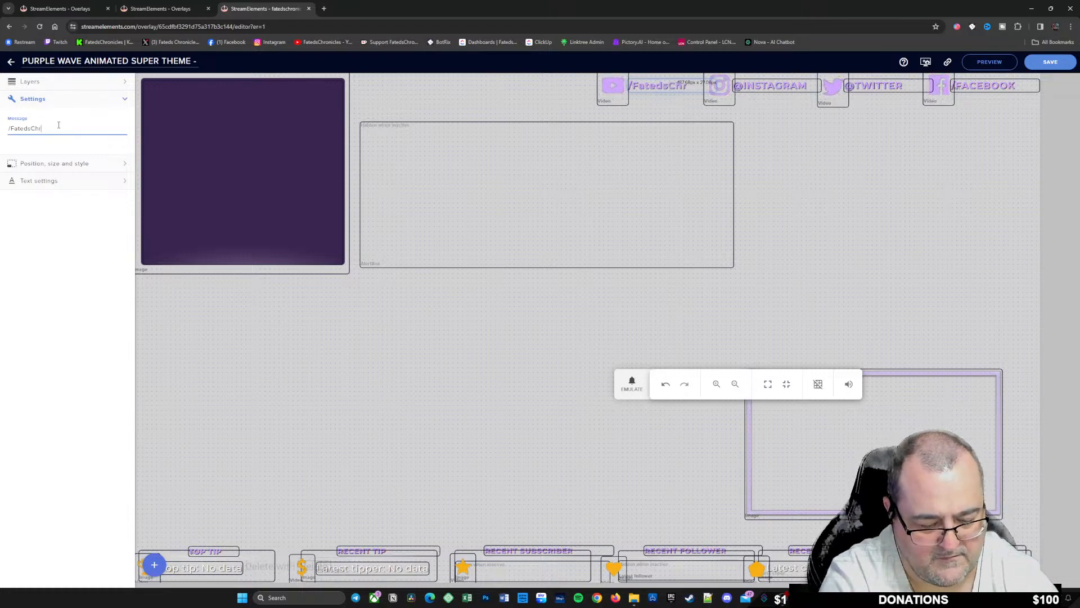
text(onic)
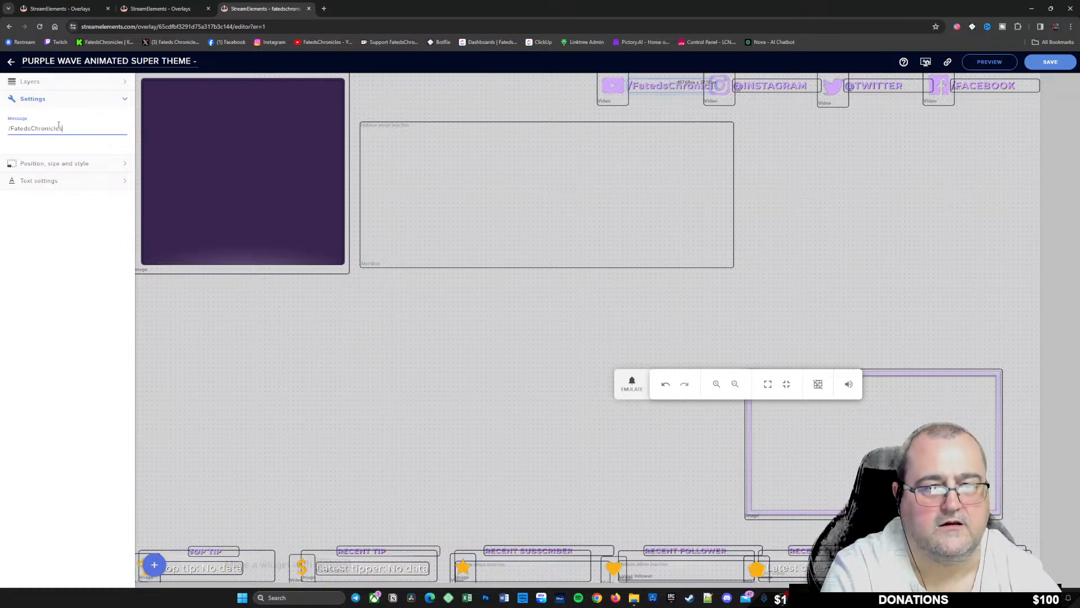
text(les)
key(Return)
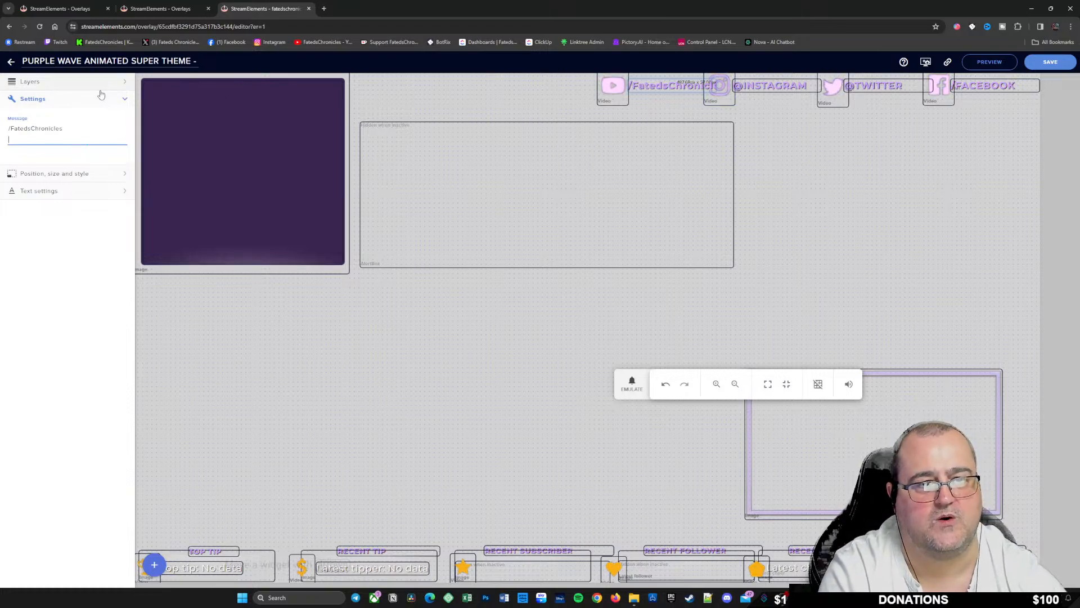
Step: Move the YT ICON widget slightly toward the channel text, to about 984 px left and -1 px top
click(81, 83)
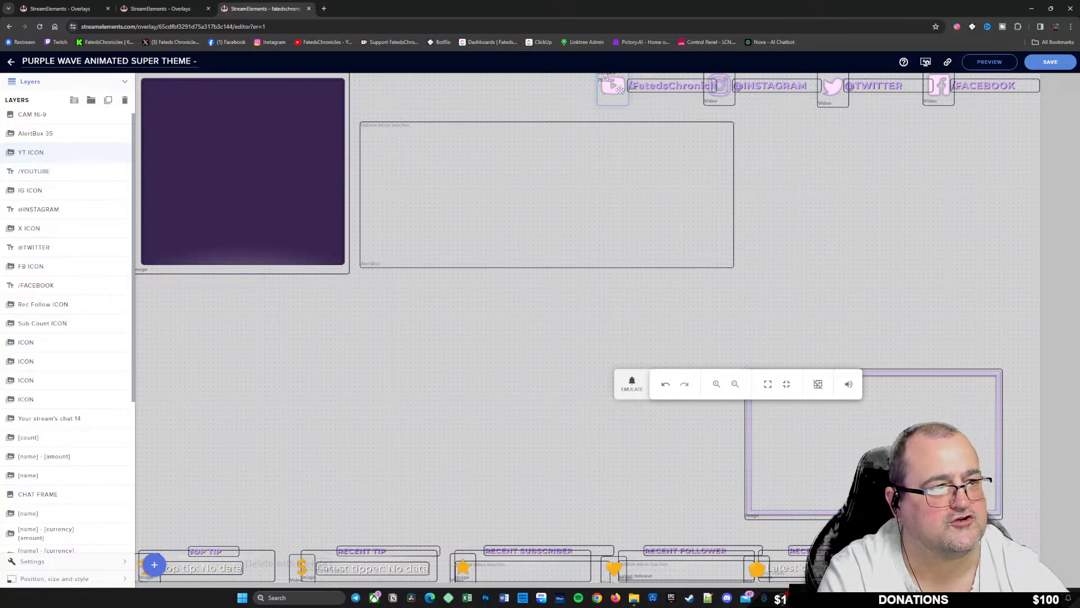
mouse_move(602, 89)
mouse_down()
mouse_move(400, 91)
mouse_move(542, 104)
mouse_move(441, 115)
mouse_move(614, 89)
mouse_up()
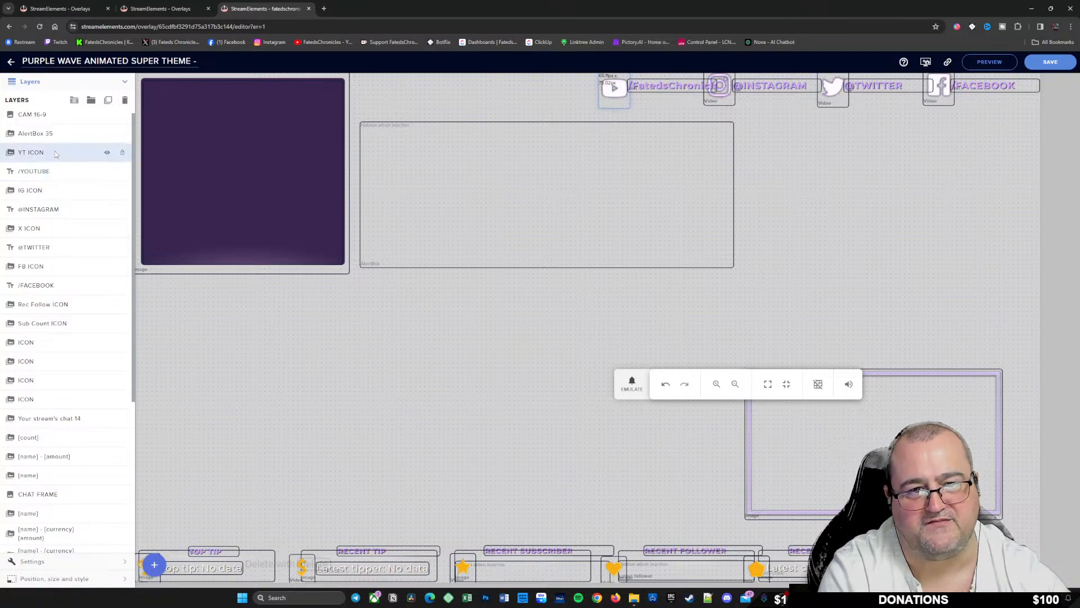
click(50, 561)
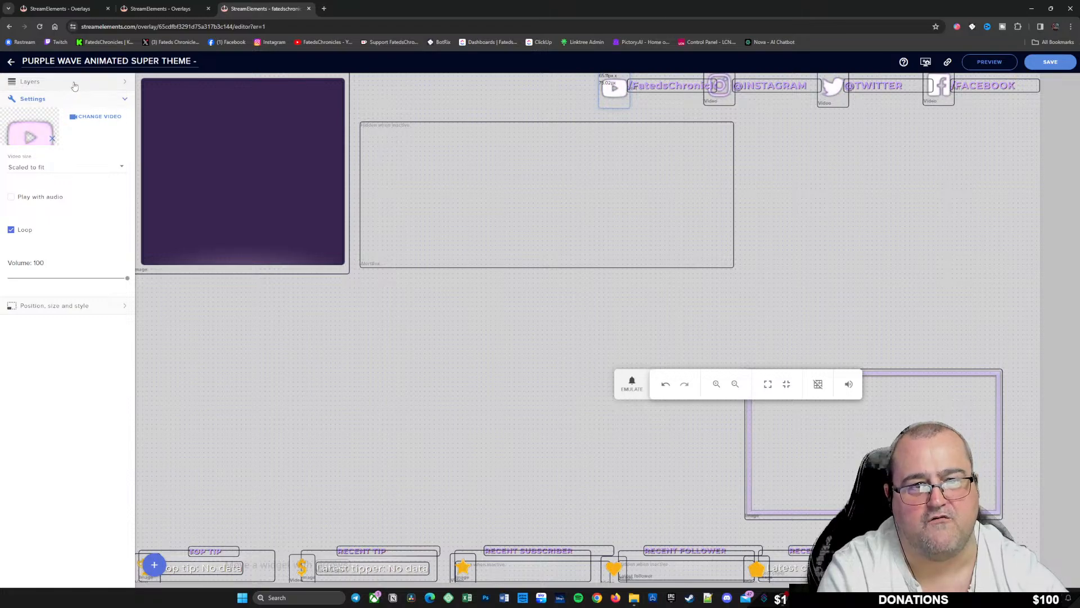
click(75, 85)
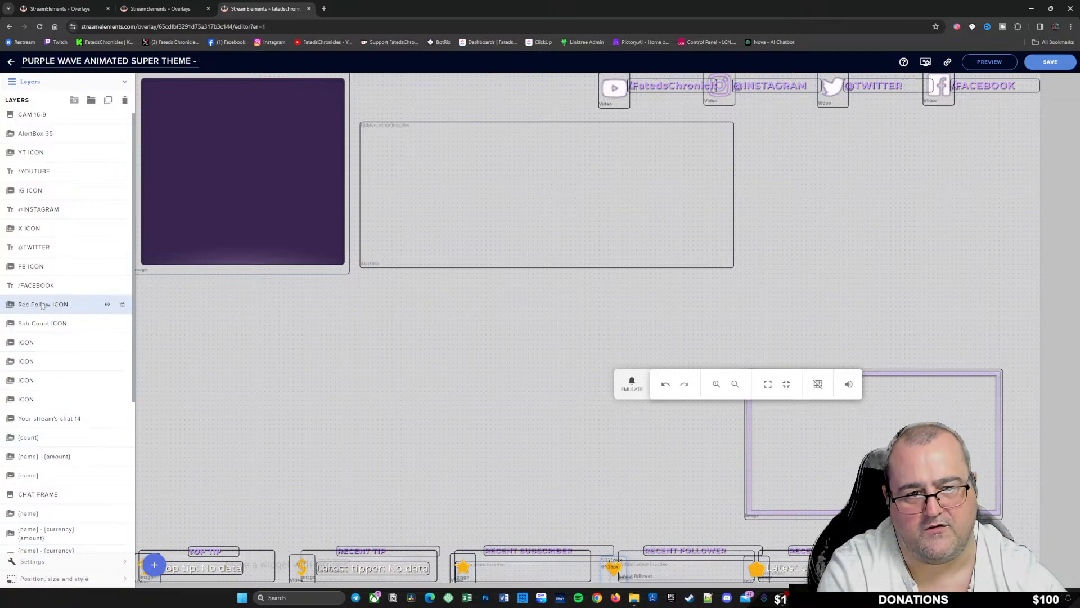
Step: Set the YT ICON layer's Left position to 988.68px and its Top position to 0px
click(53, 152)
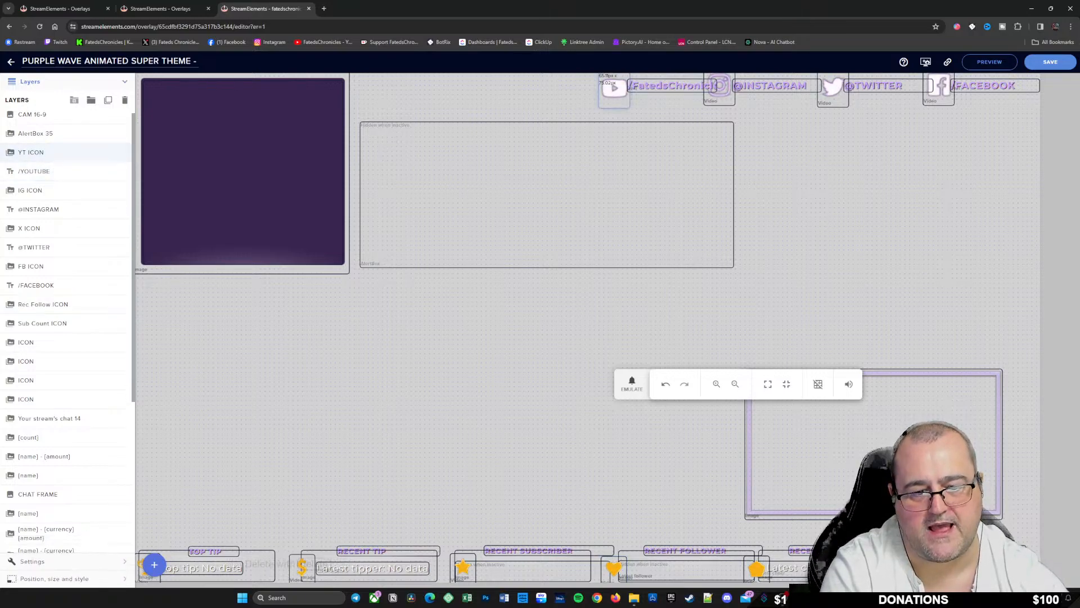
click(52, 562)
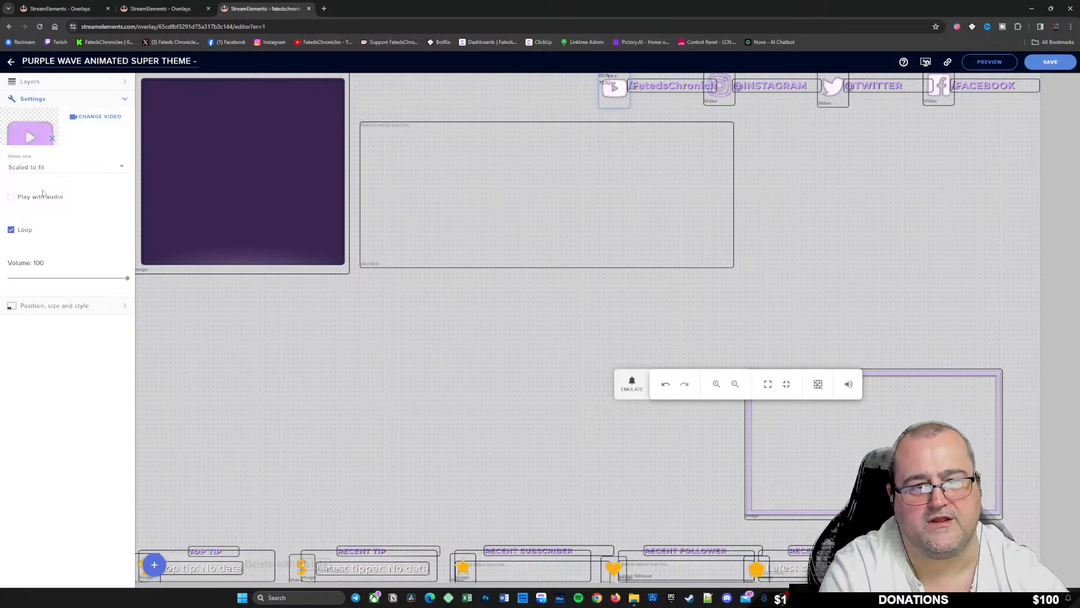
click(45, 306)
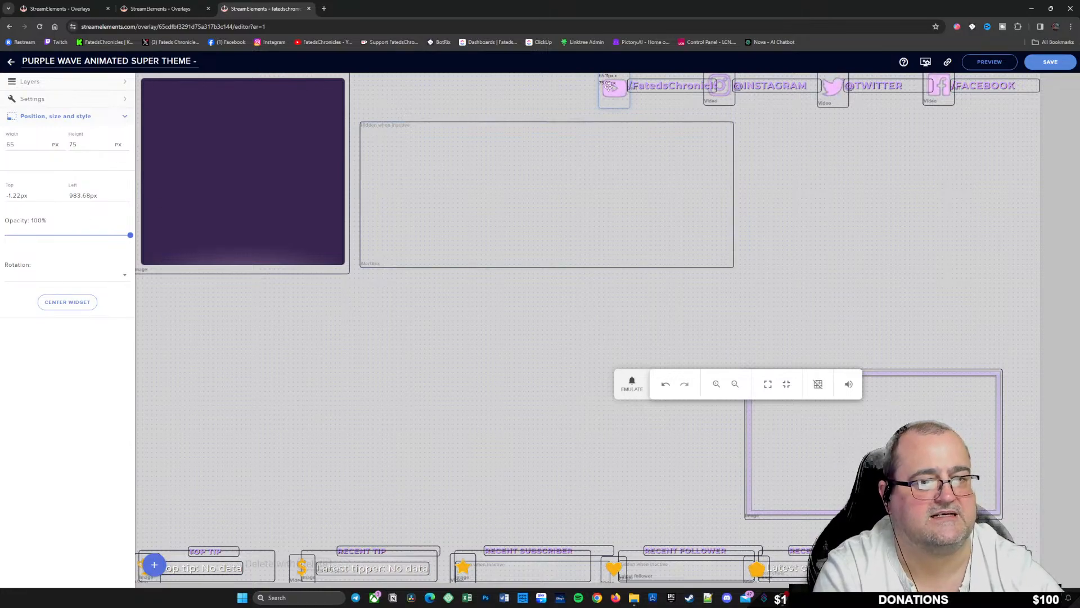
click(75, 195)
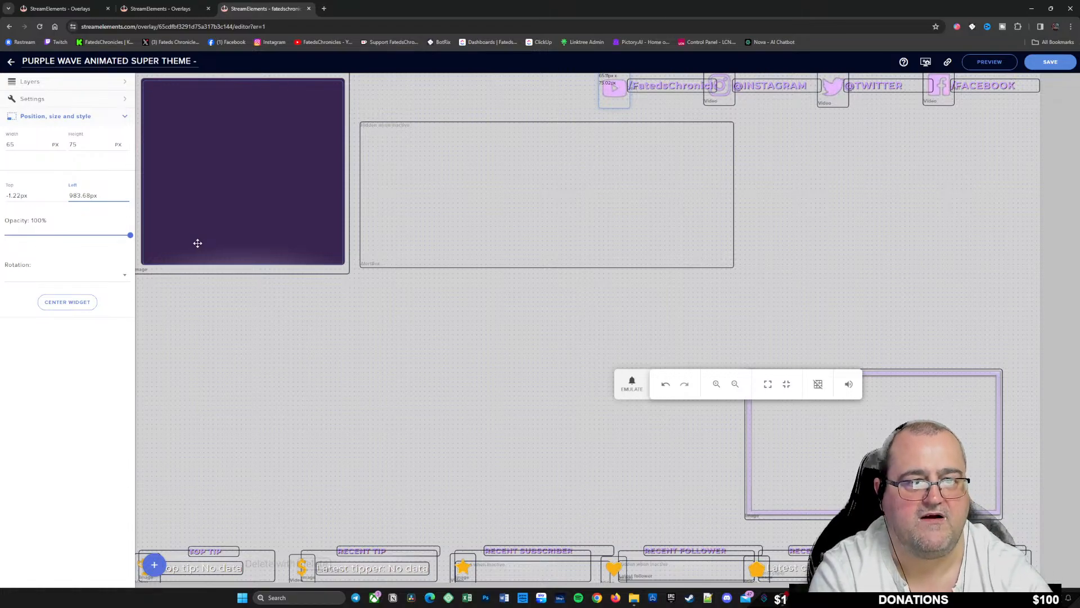
key(Delete)
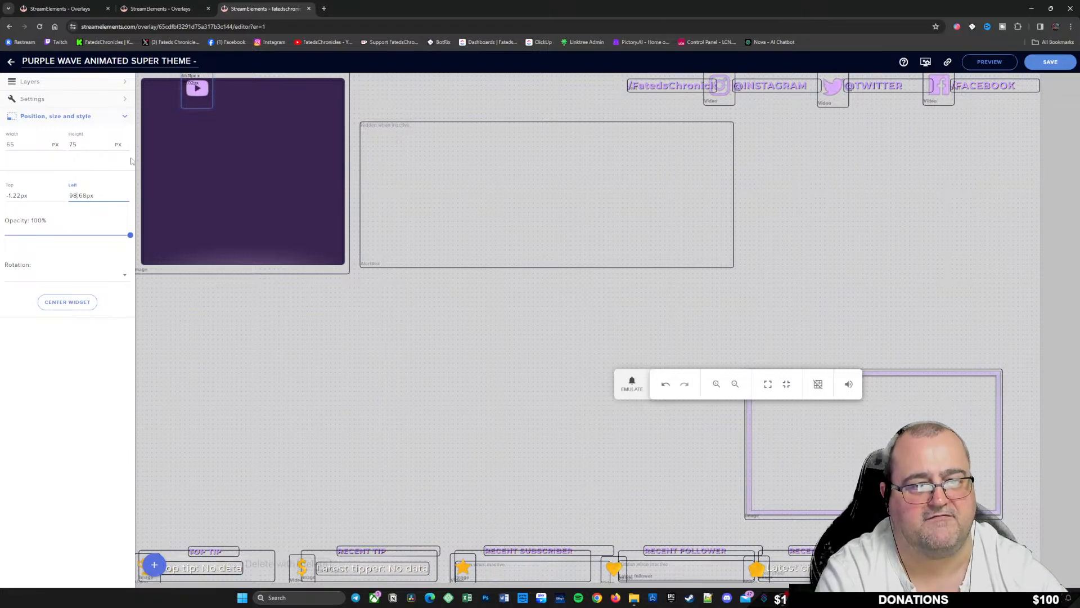
text(8)
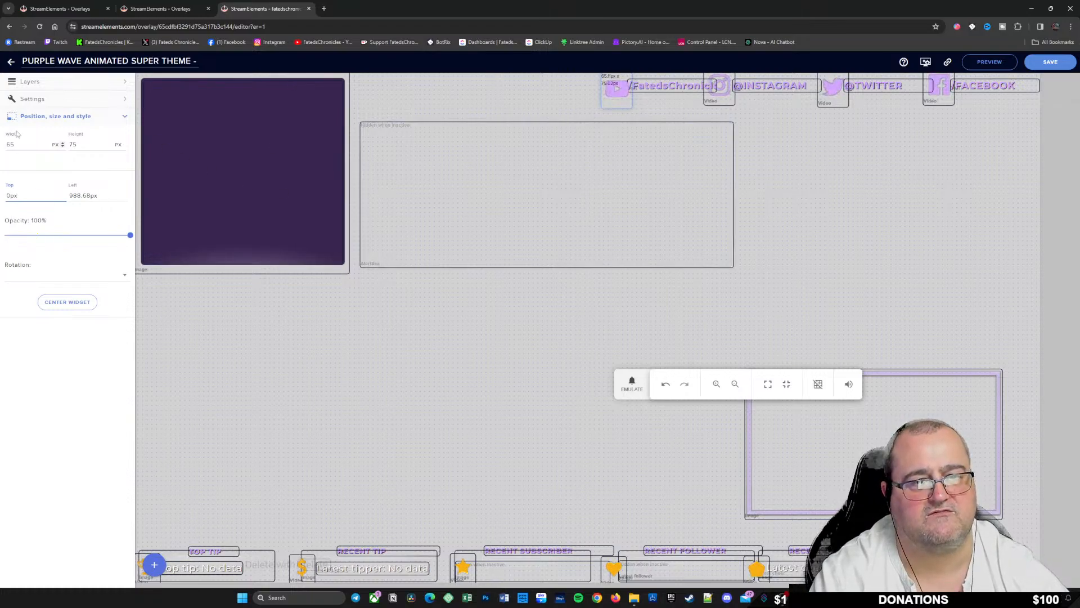
Step: Set the Left position of the /YOUTUBE text layer to 1045px
click(71, 99)
click(68, 83)
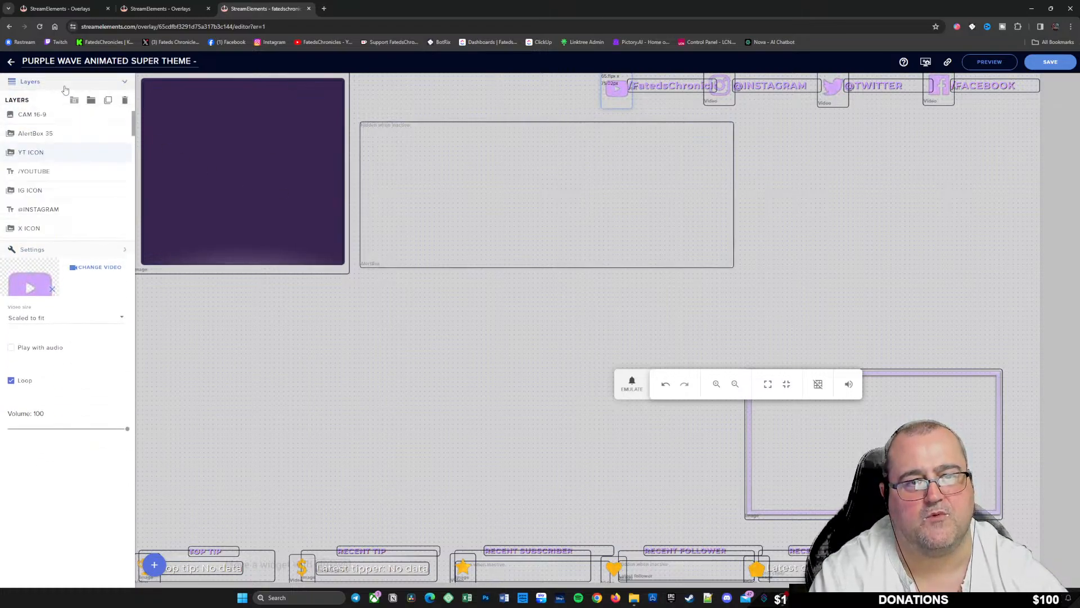
click(68, 172)
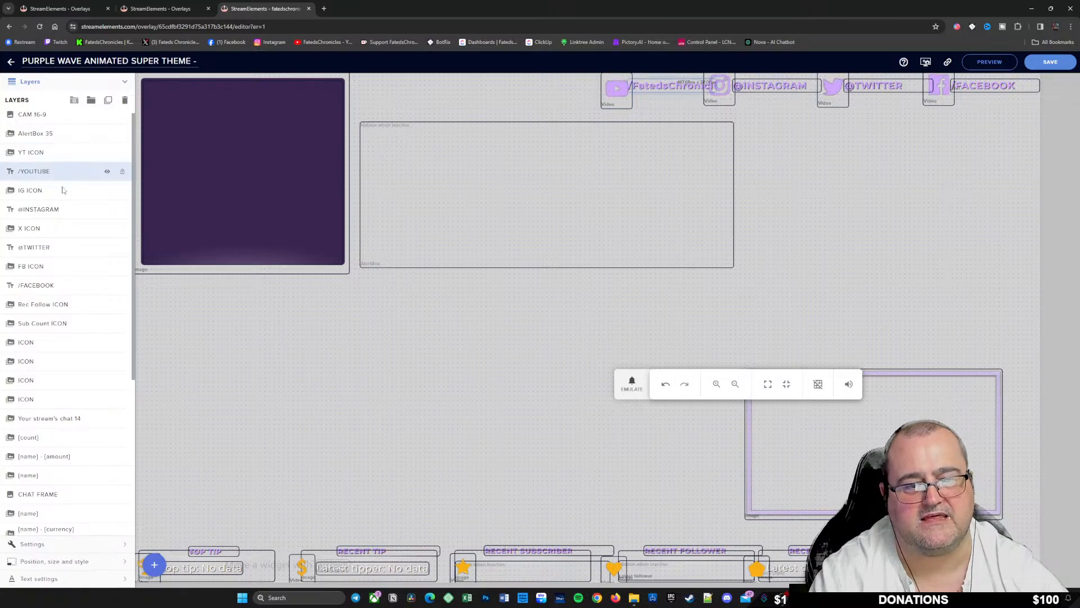
click(52, 562)
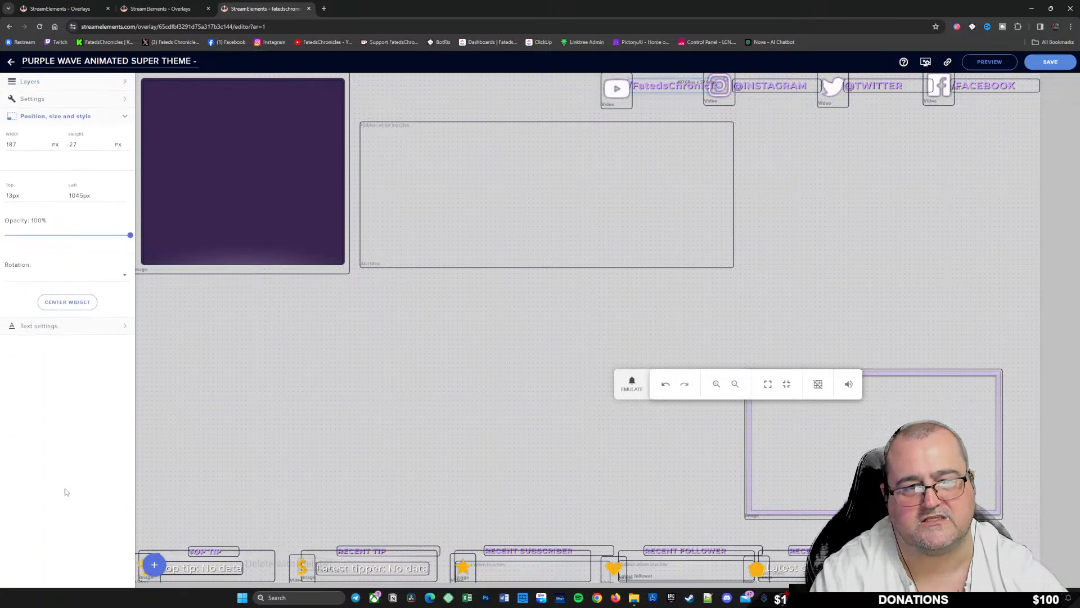
click(79, 195)
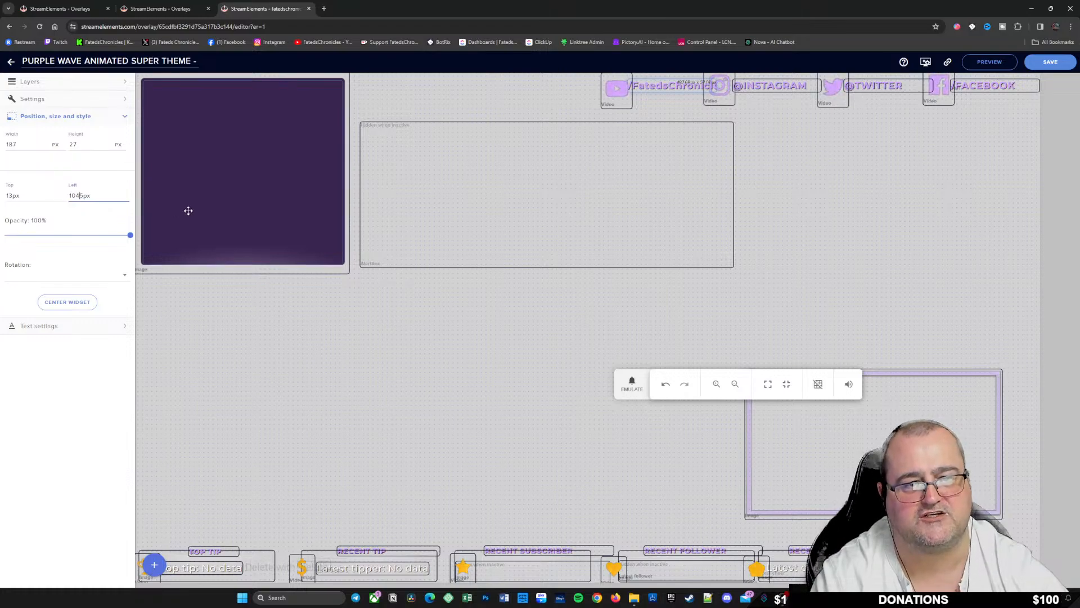
key(Delete)
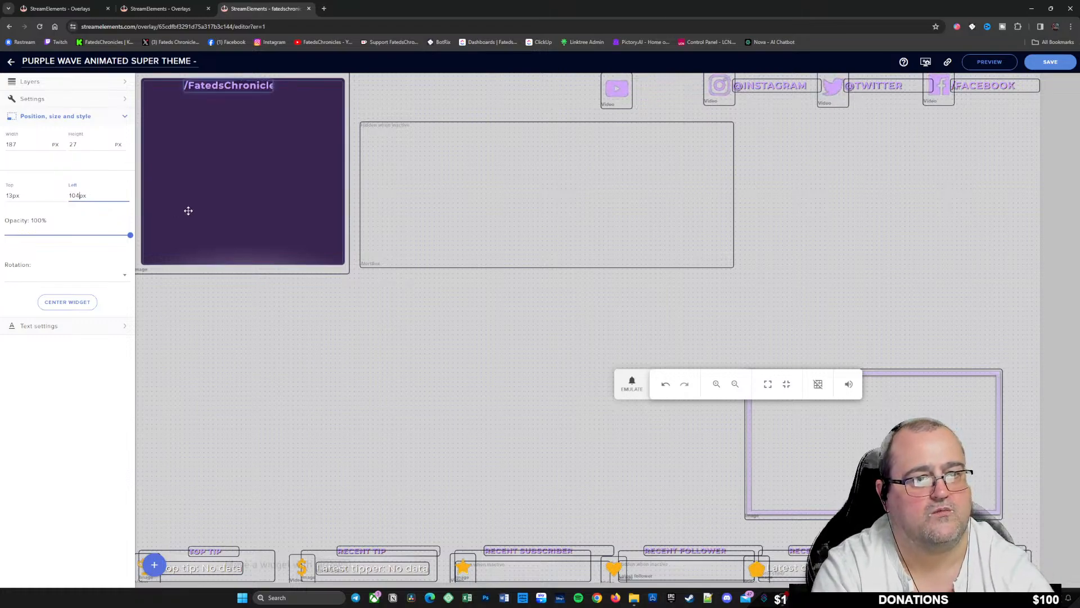
text(5)
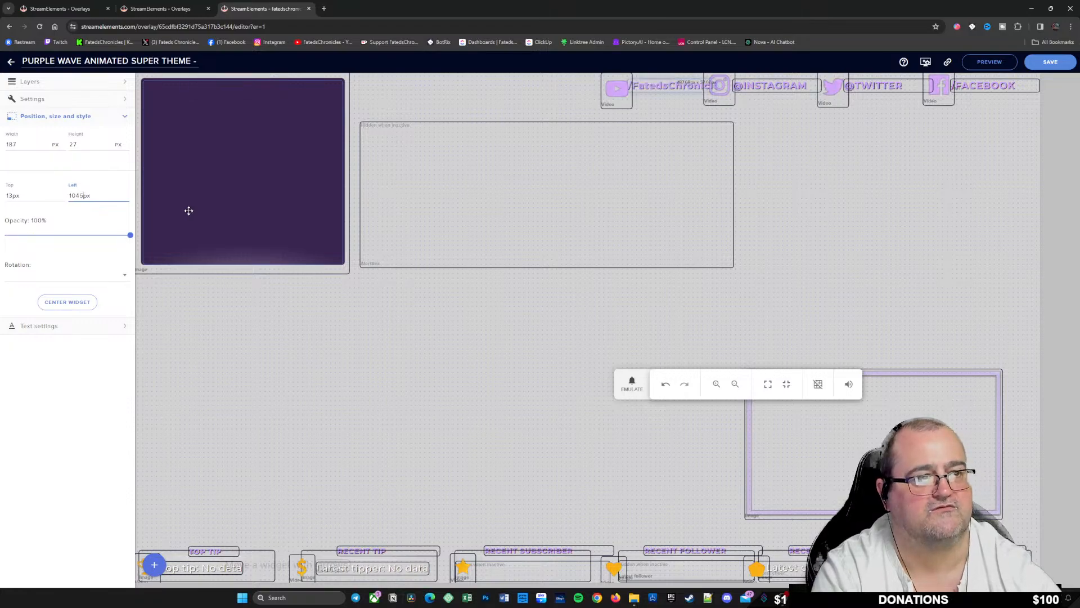
Step: Enable the custom font option for the /YOUTUBE text layer, using Montserrat as the font
click(67, 327)
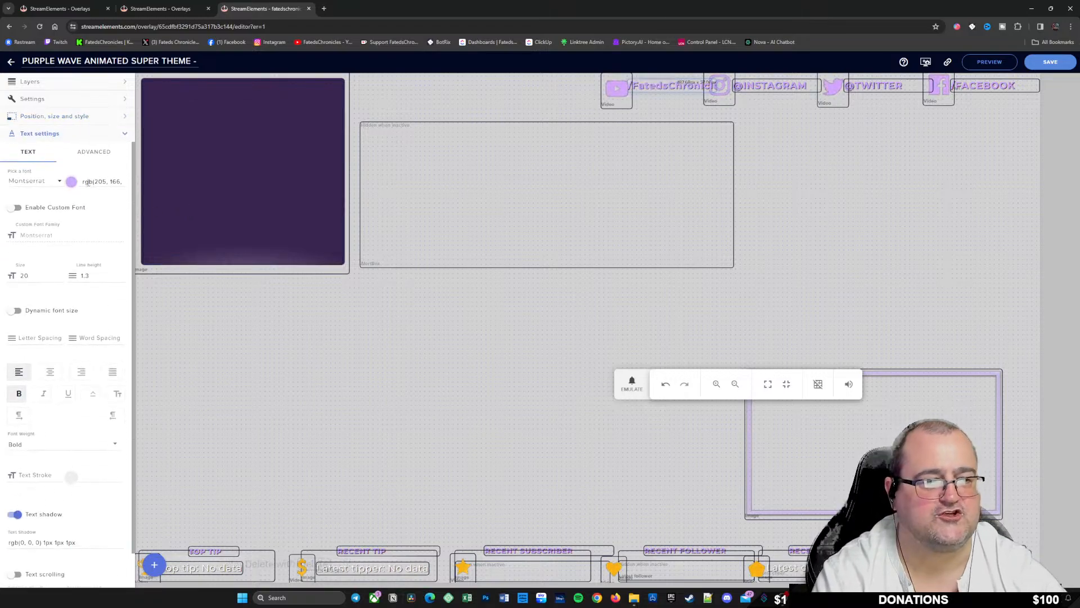
scroll(90, 482, down, 1)
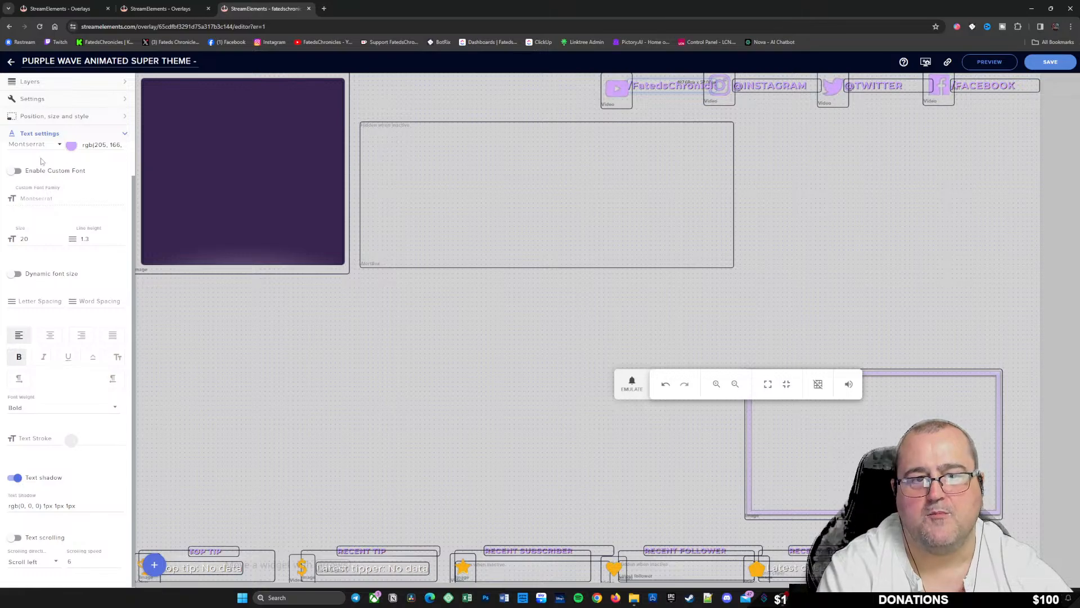
scroll(49, 223, up, 1)
click(71, 181)
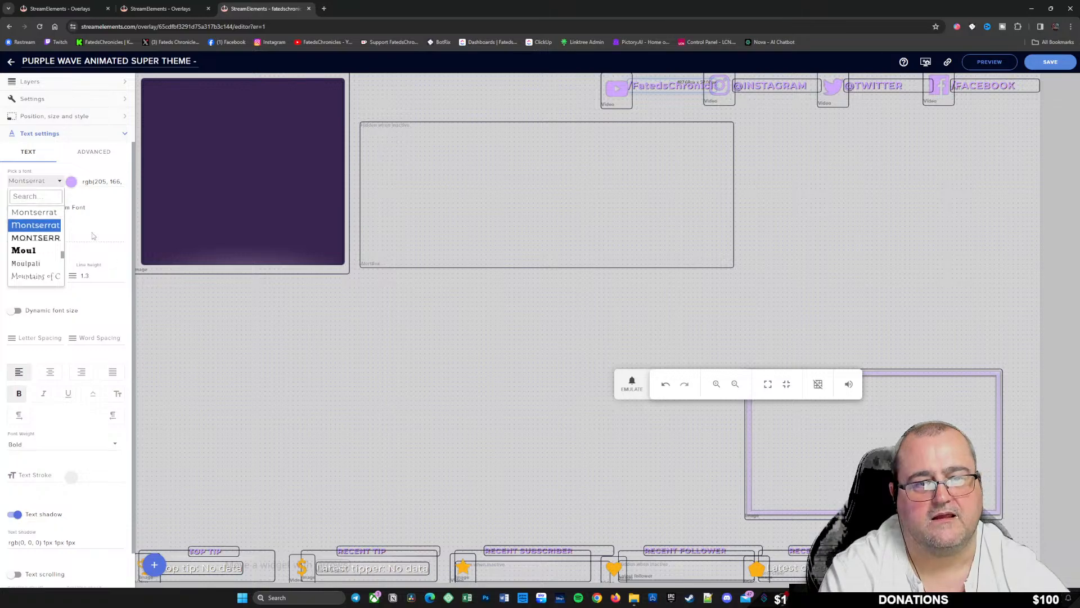
scroll(46, 258, down, 10)
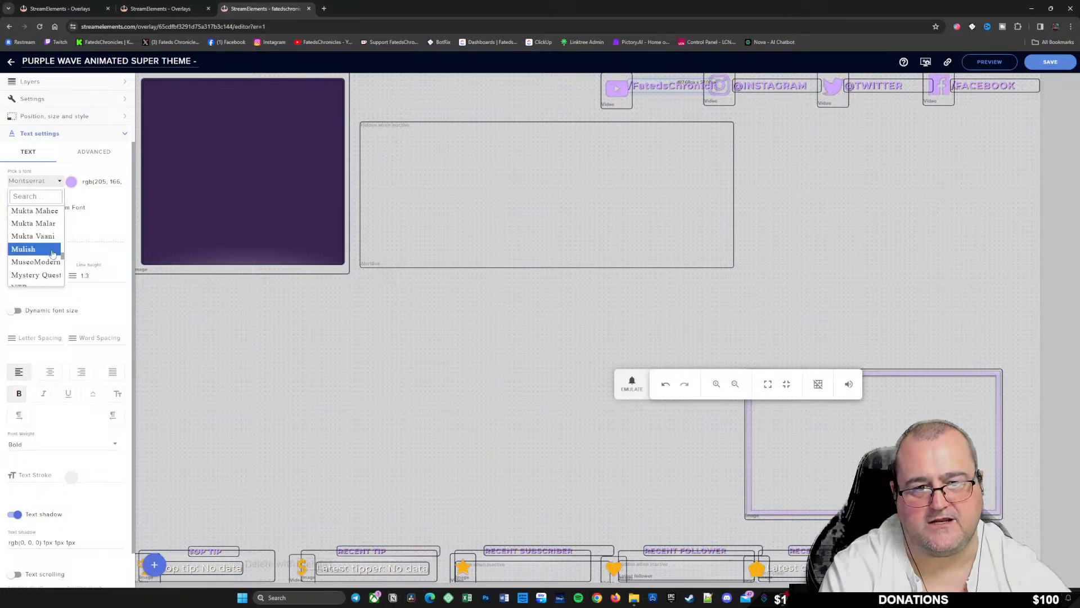
click(149, 214)
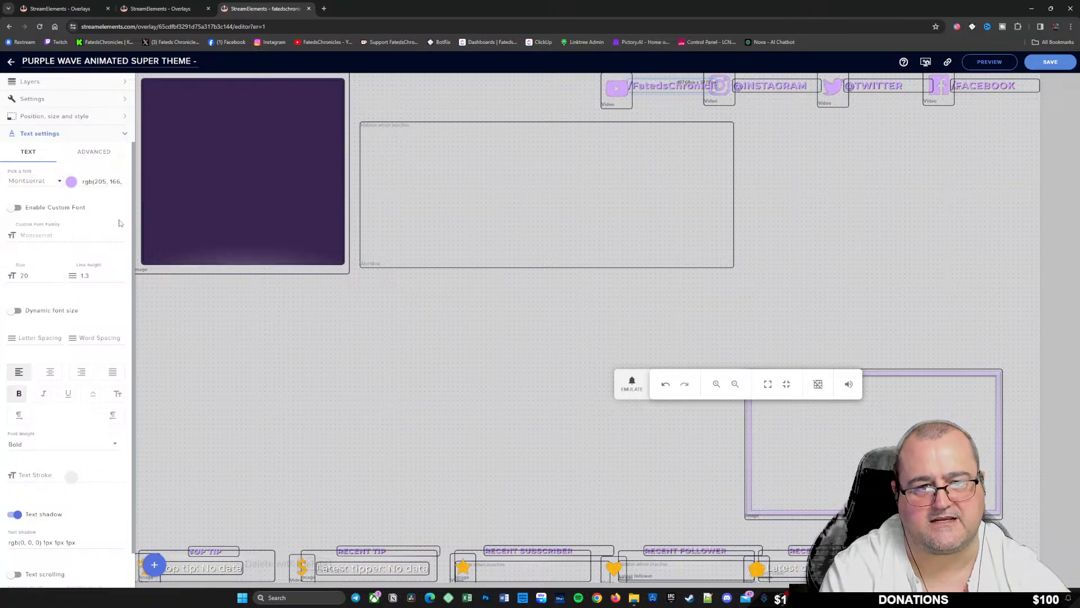
click(15, 207)
click(65, 237)
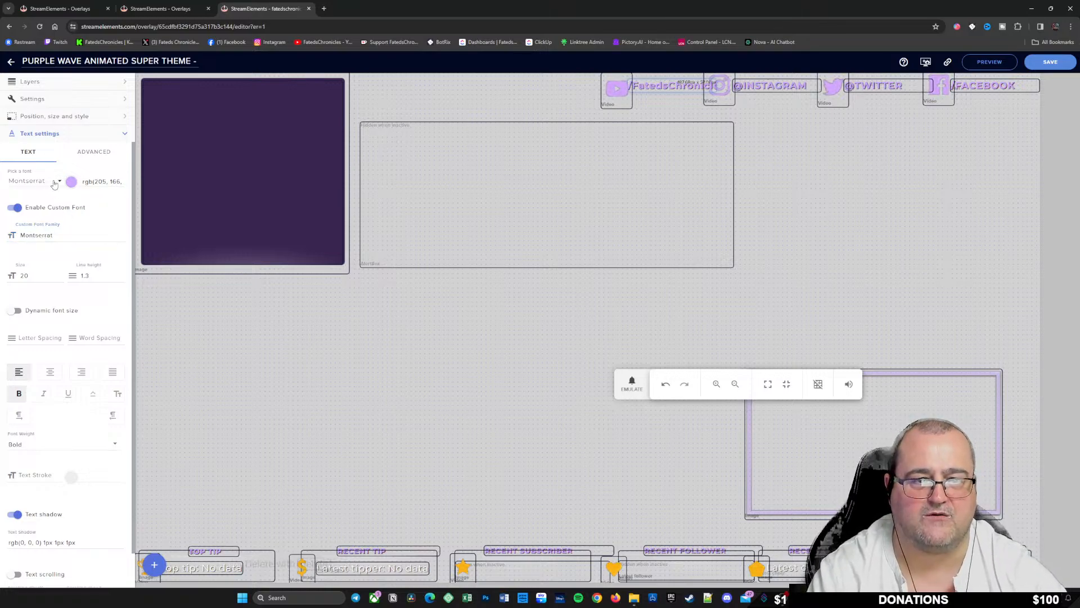
click(51, 181)
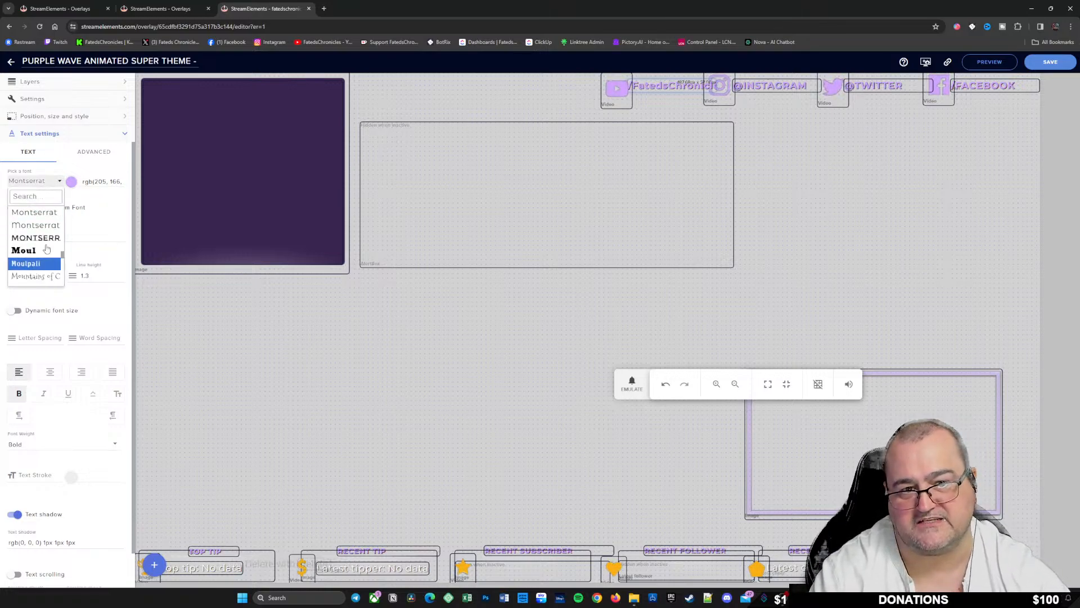
click(35, 225)
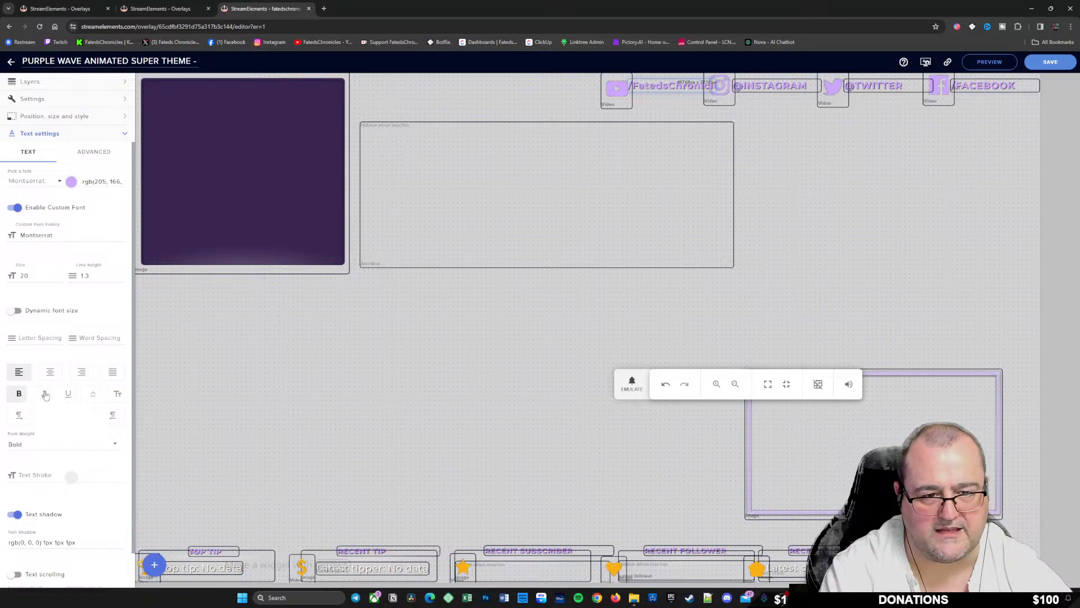
Step: Turn on text scrolling for the /YOUTUBE text layer
scroll(108, 402, down, 1)
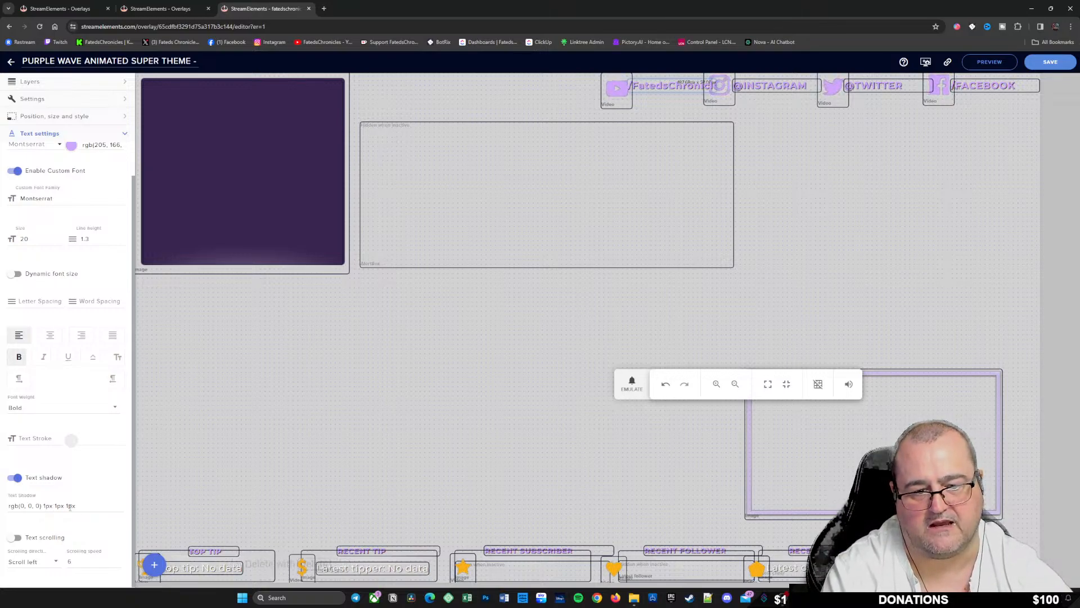
click(15, 538)
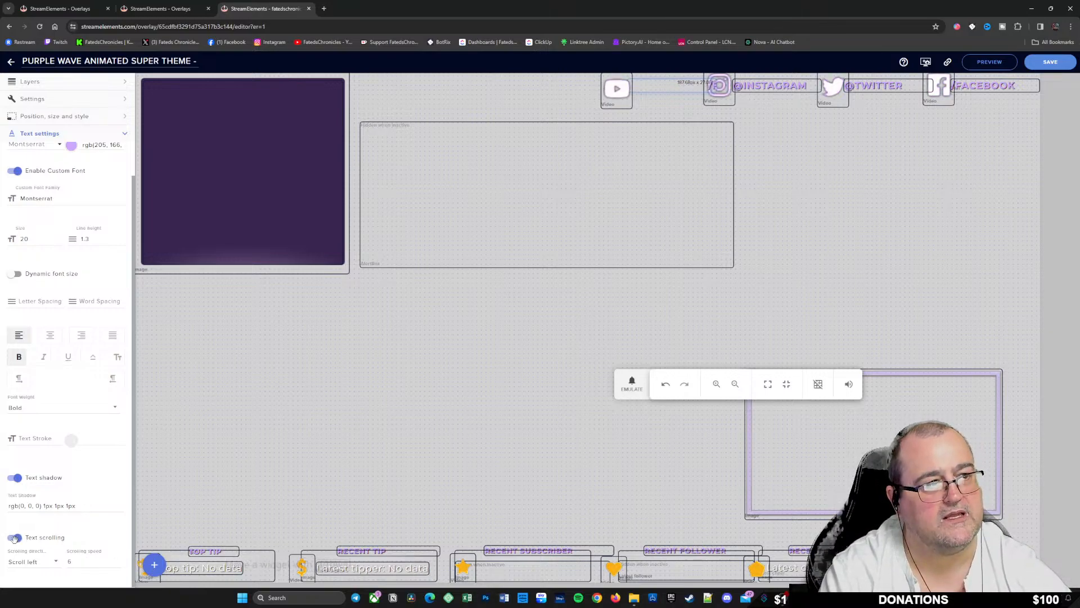
Step: Turn off text scrolling and text shadow for the /YOUTUBE text layer
click(48, 562)
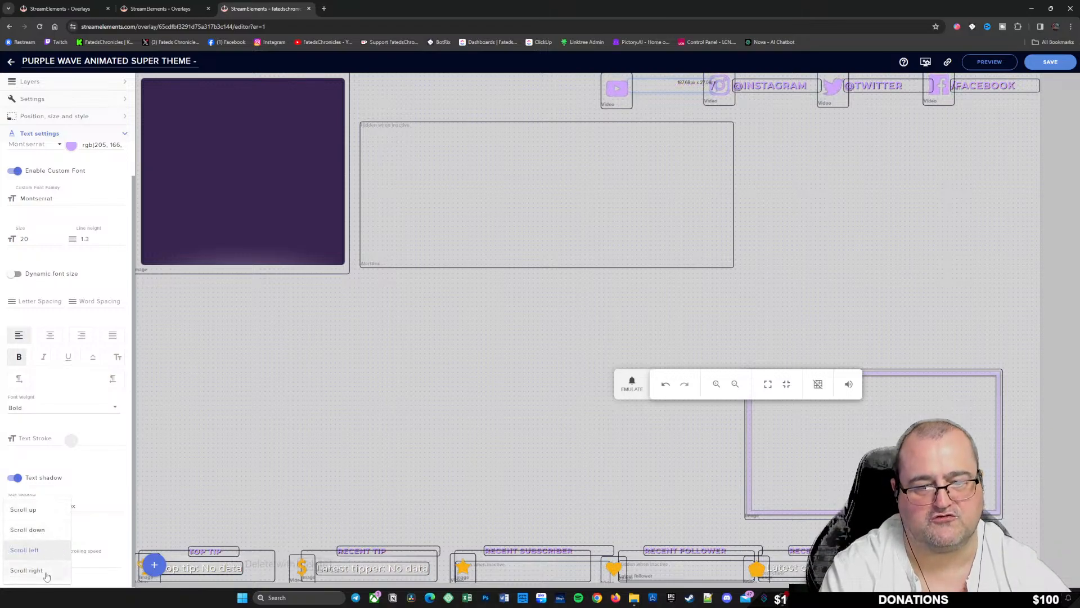
click(109, 479)
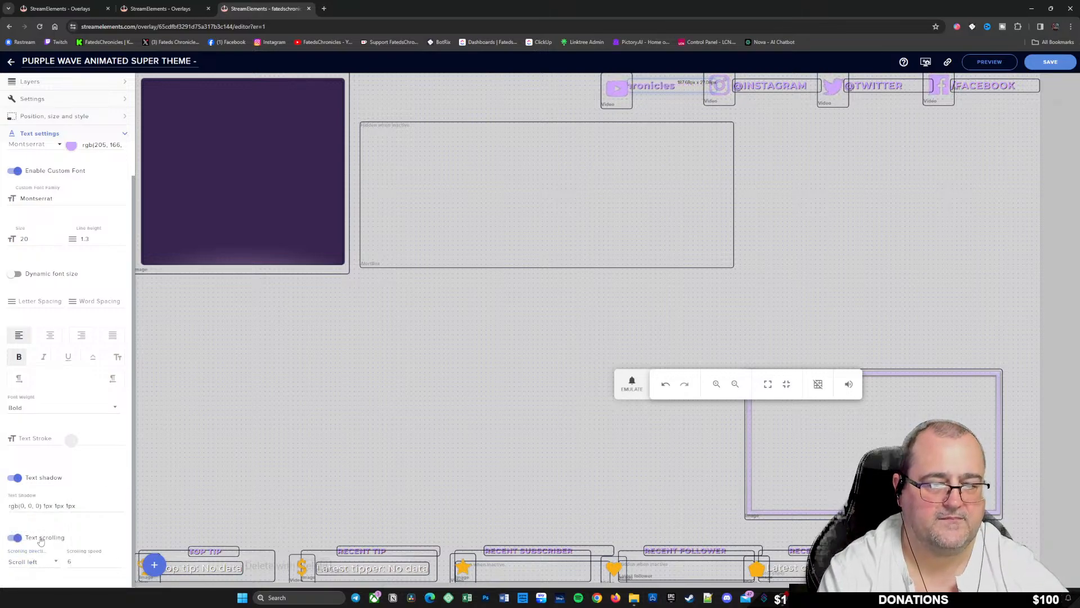
click(16, 538)
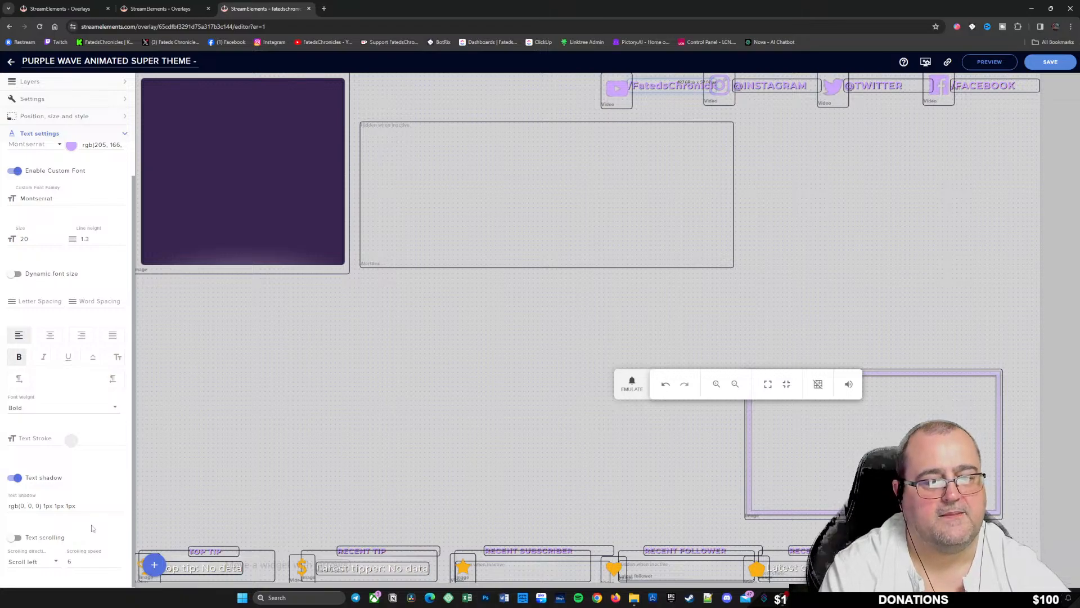
click(15, 477)
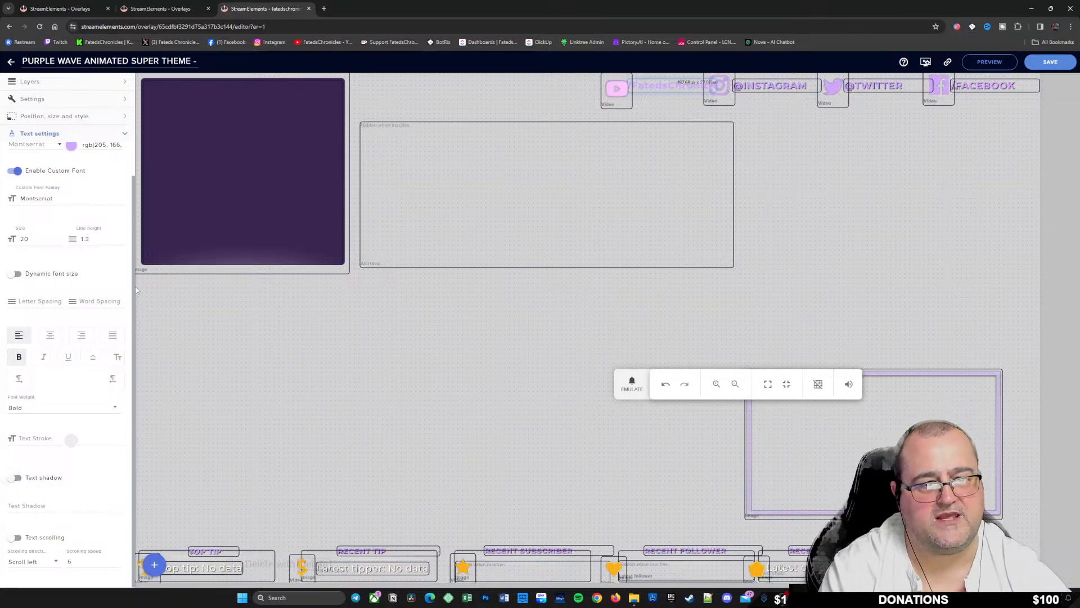
Step: Group all the social icon and handle layers, from YT ICON to /FACEBOOK, into a new widget group
scroll(113, 270, up, 1)
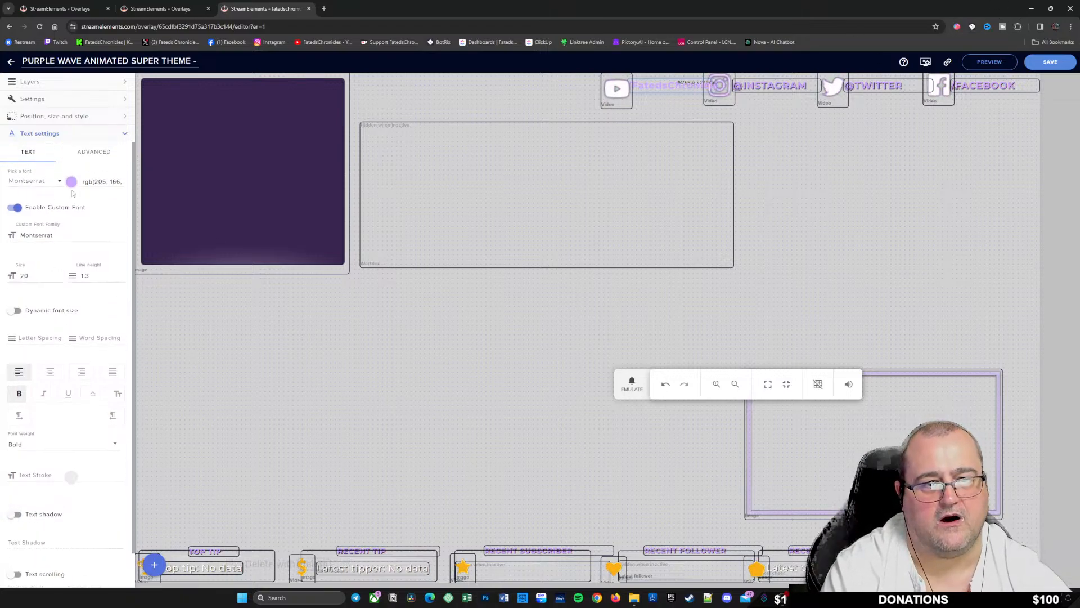
click(62, 84)
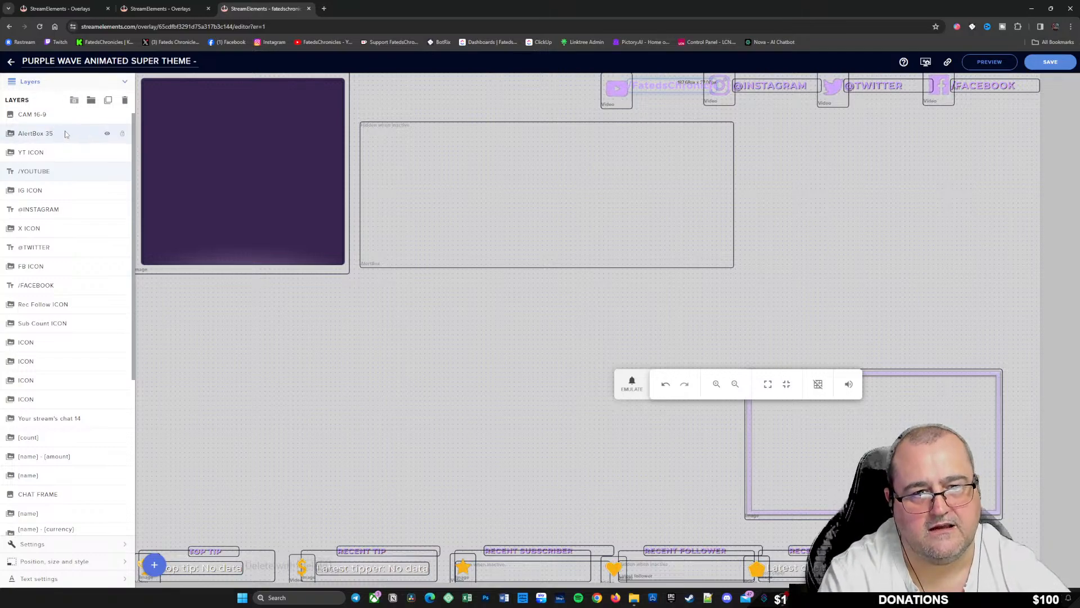
click(63, 151)
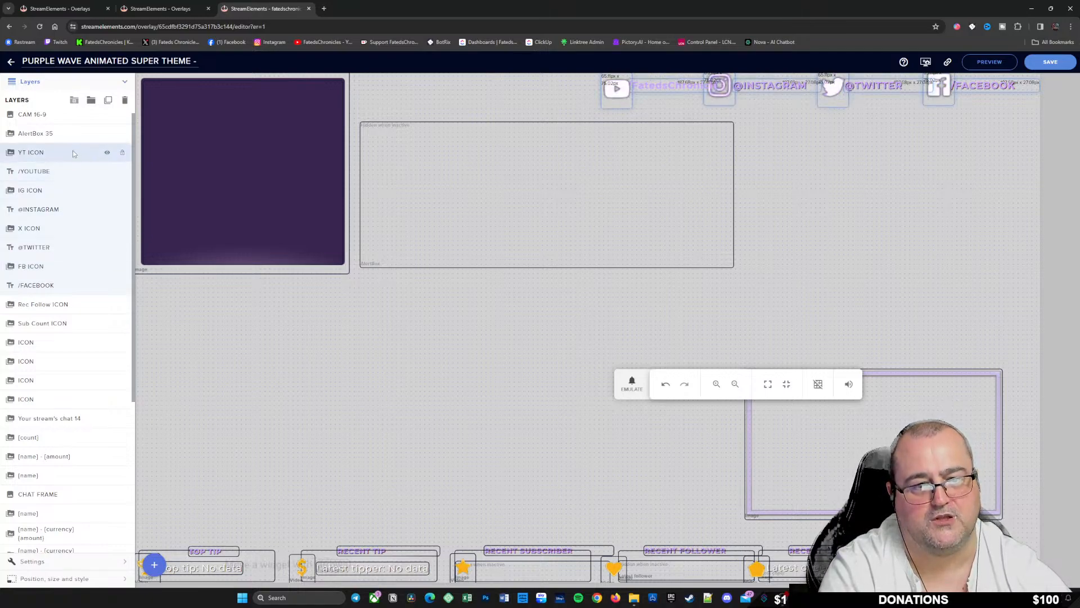
click(91, 101)
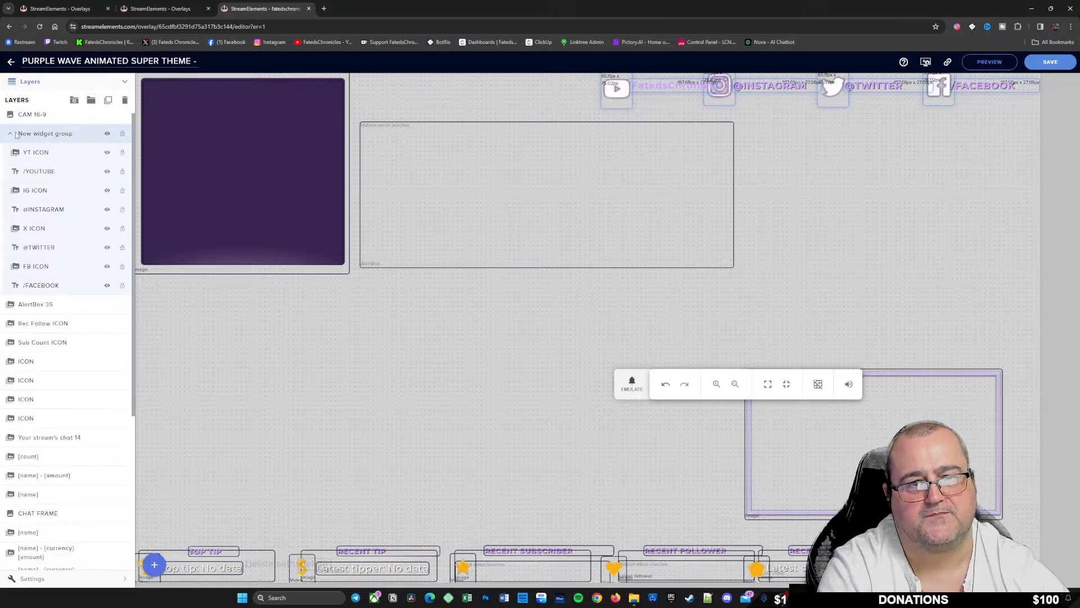
Step: Rename the new widget group as Socials and toggle its visibility off and back on
click(28, 136)
double_click(46, 135)
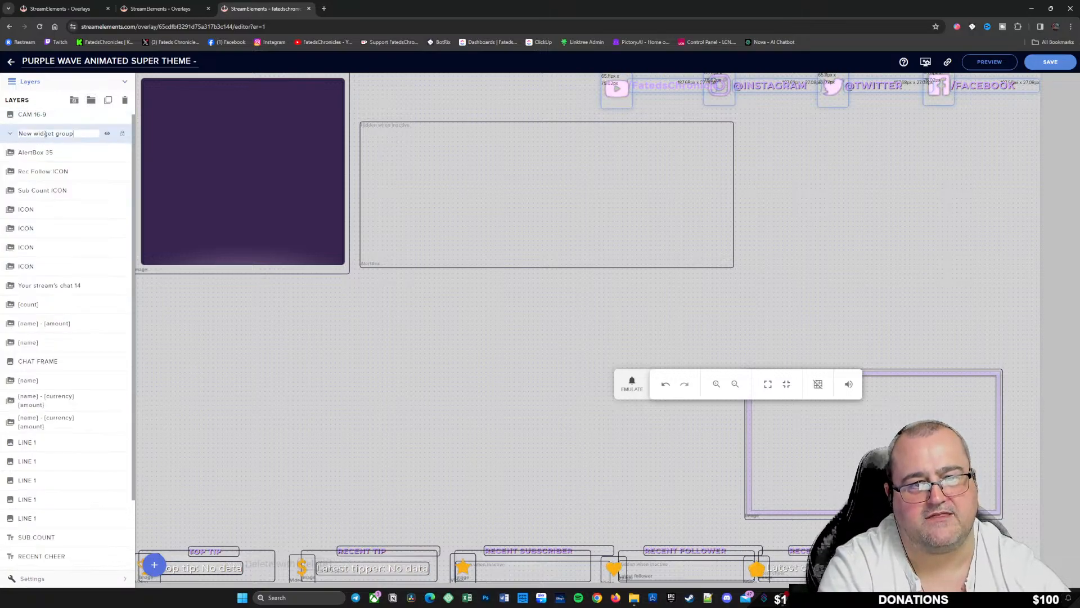
key(BackSpace)
key(BackSpace)
key(BackSpace)
key(BackSpace)
key(BackSpace)
key(BackSpace)
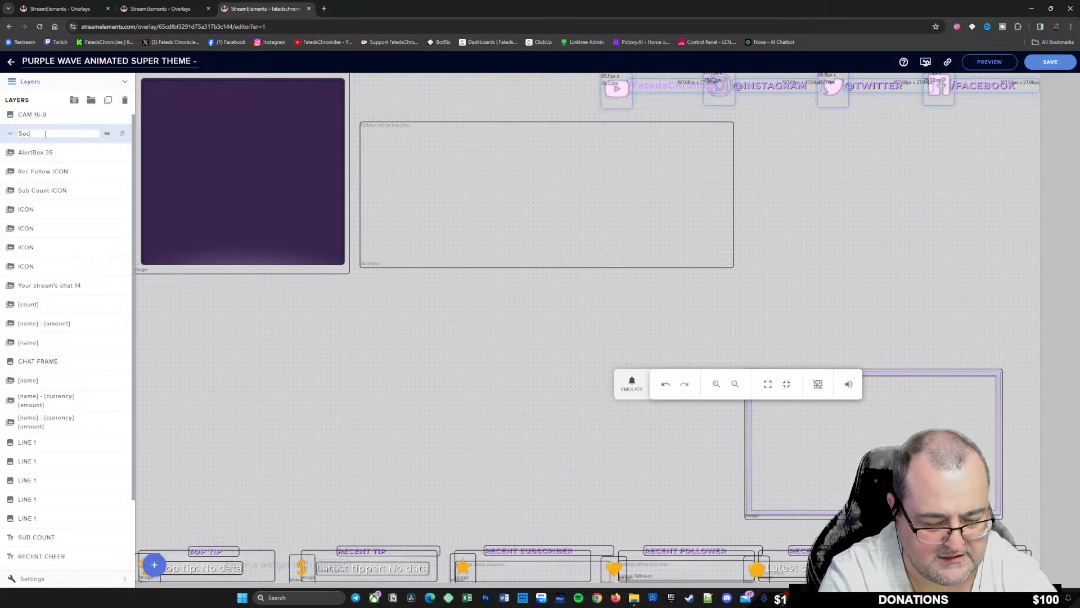
key(Return)
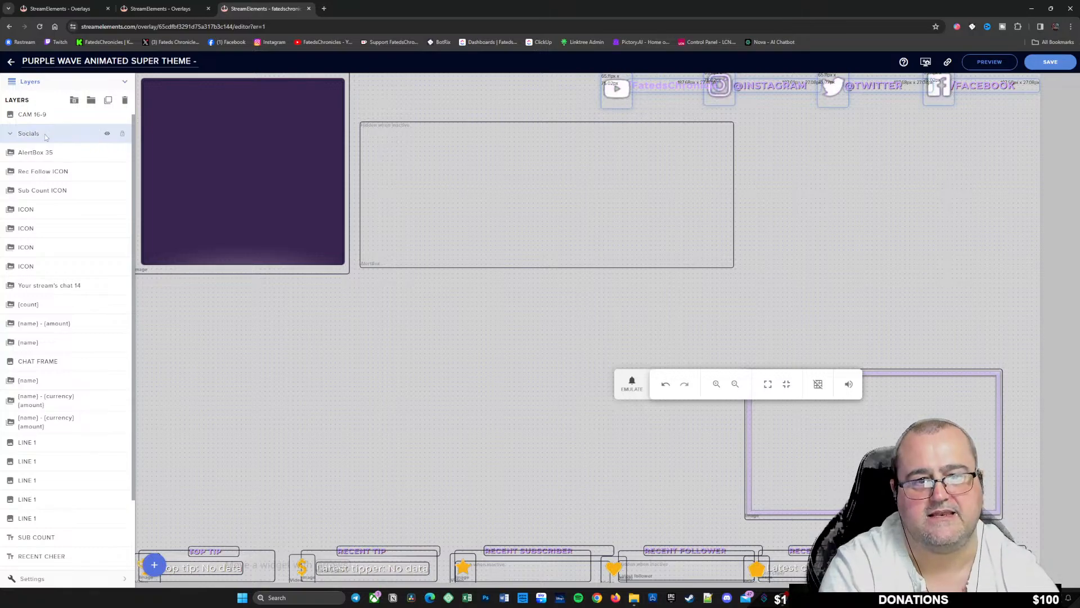
click(107, 133)
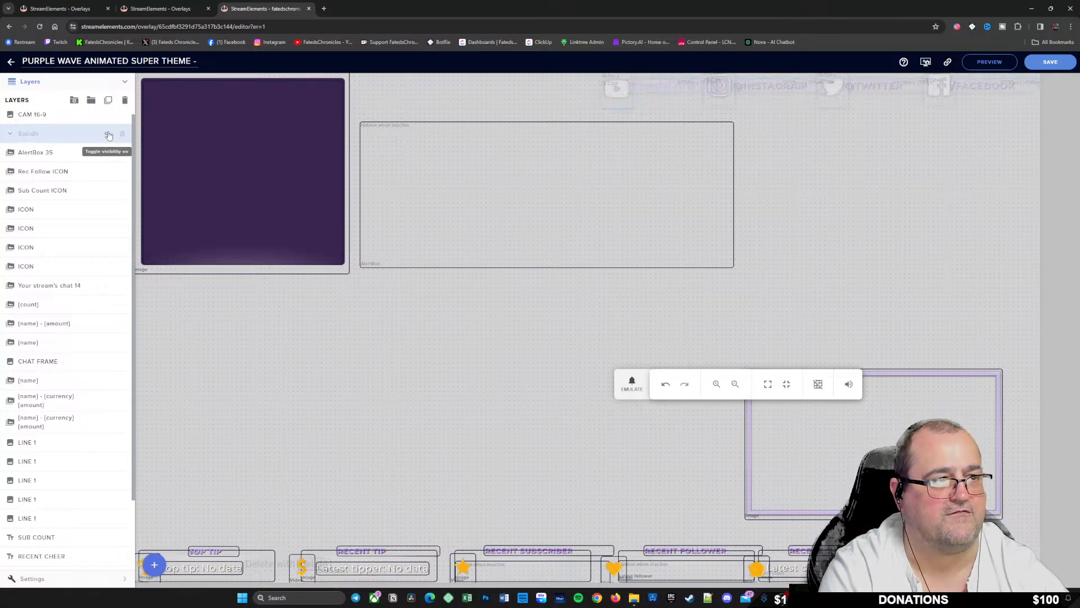
click(108, 135)
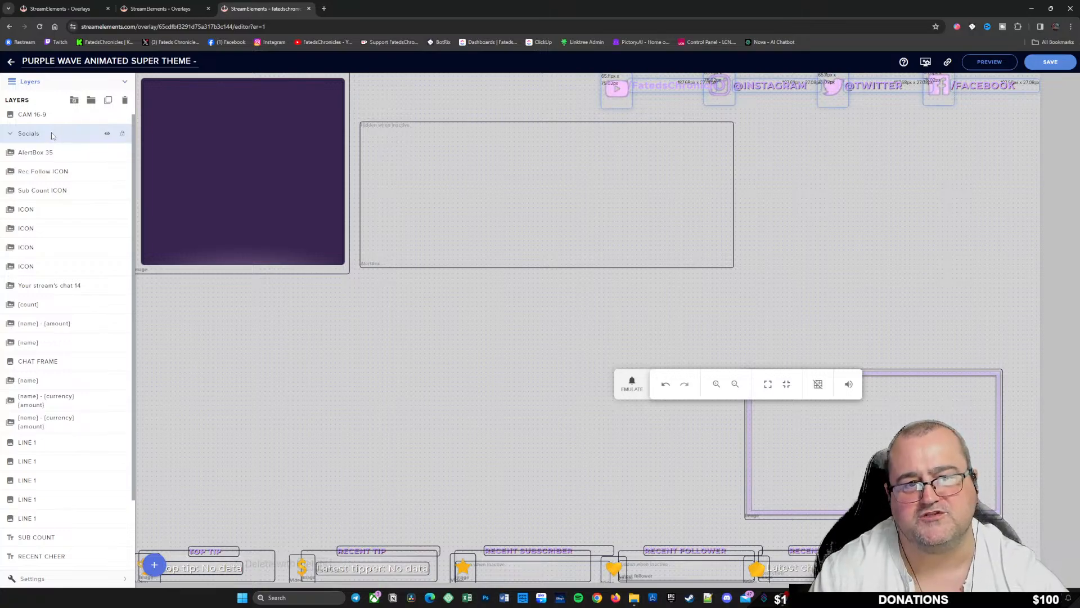
Step: Save the Purple Wave overlay, return to the My Overlays list and reload it
click(1049, 64)
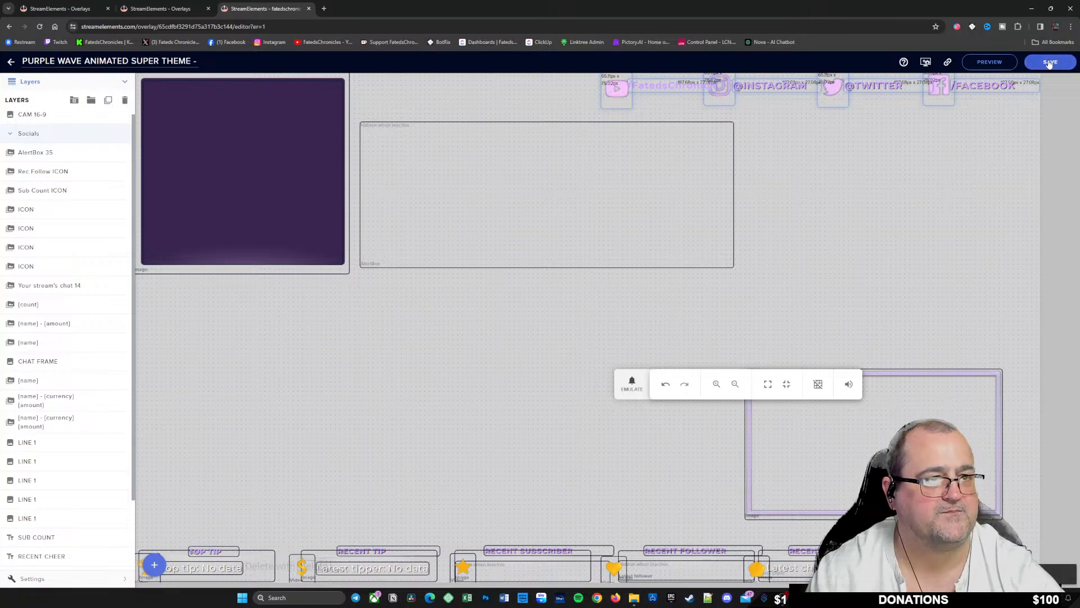
click(10, 63)
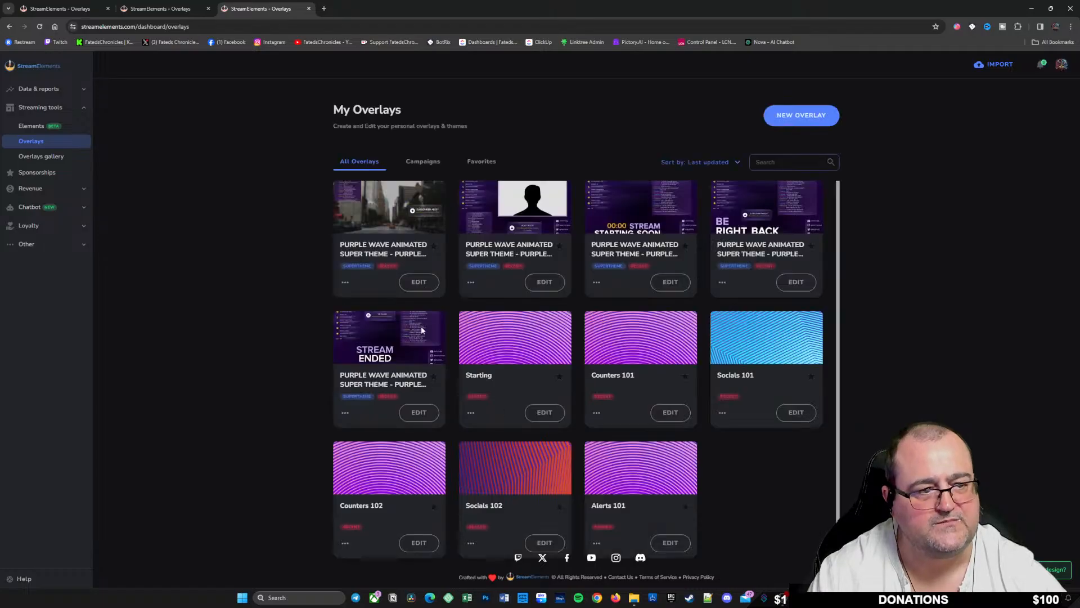
click(40, 27)
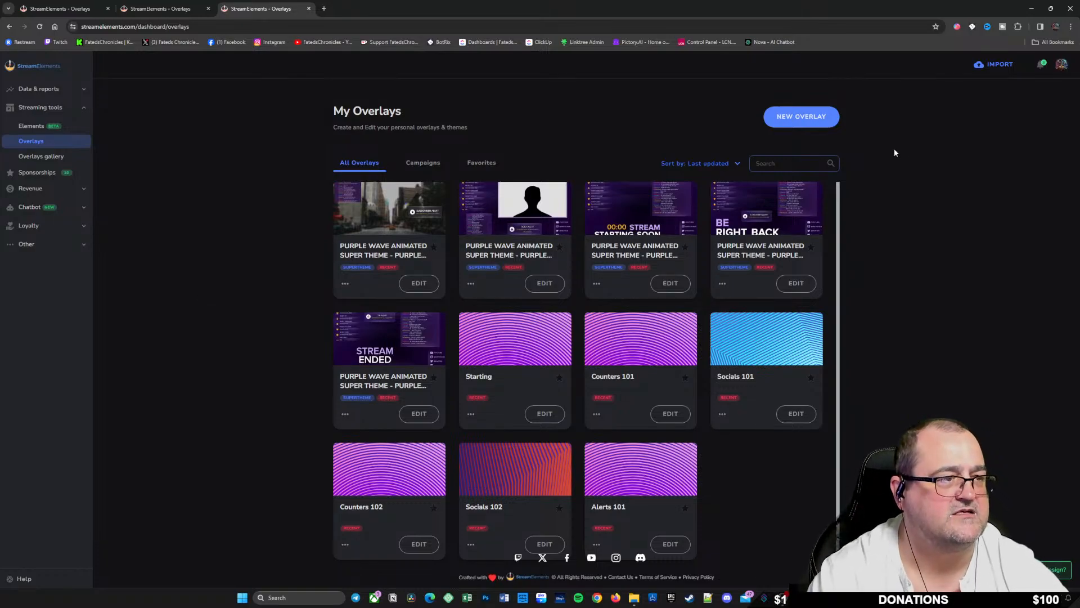
Step: Create a new 1080p overlay named Socials, save it and return to the overlays list
click(806, 118)
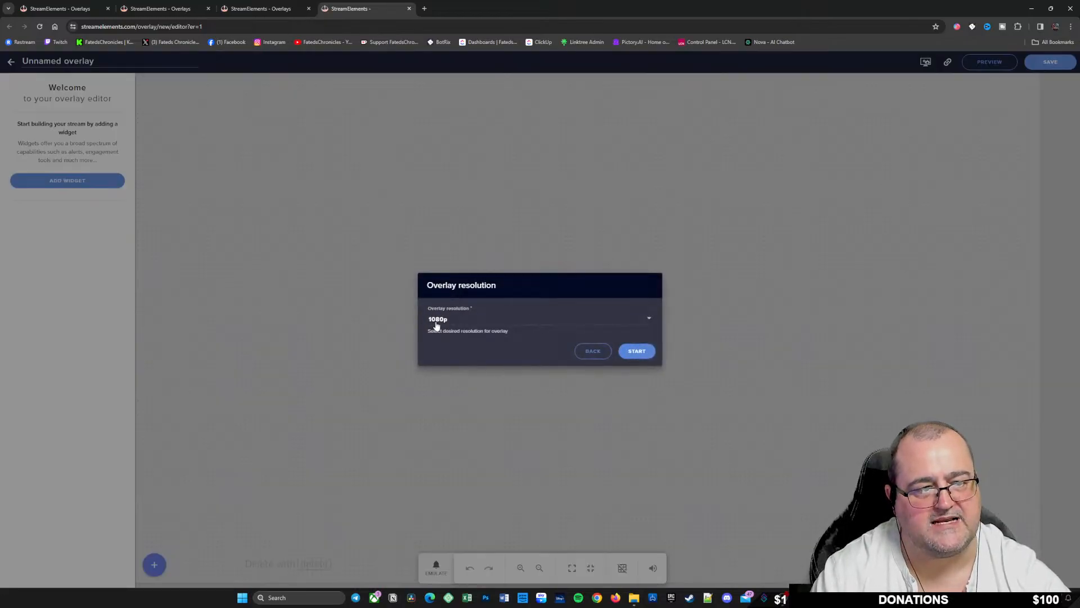
click(636, 352)
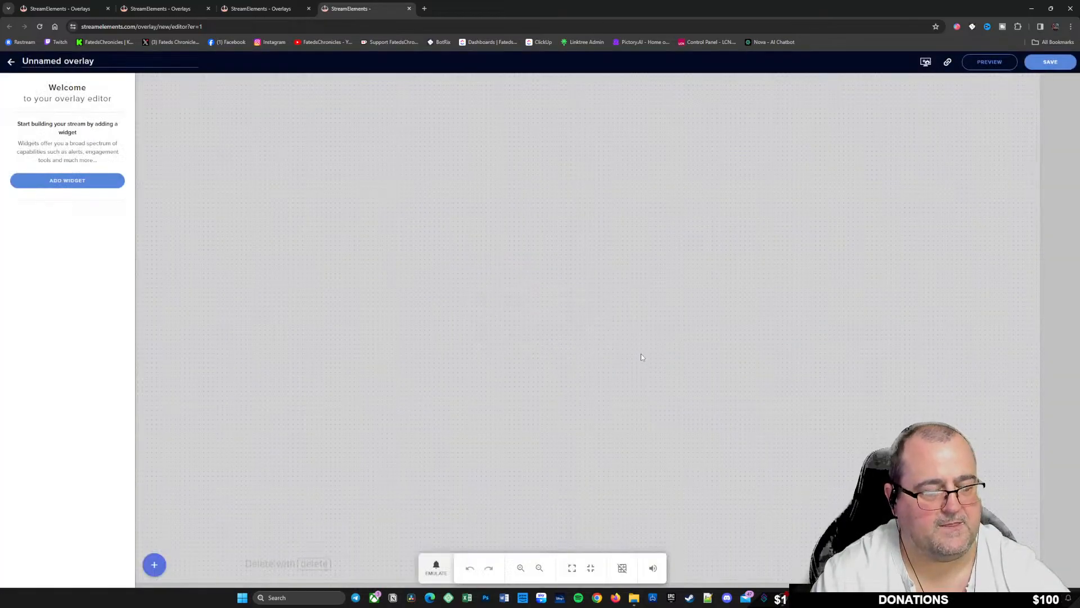
drag(98, 60, 31, 61)
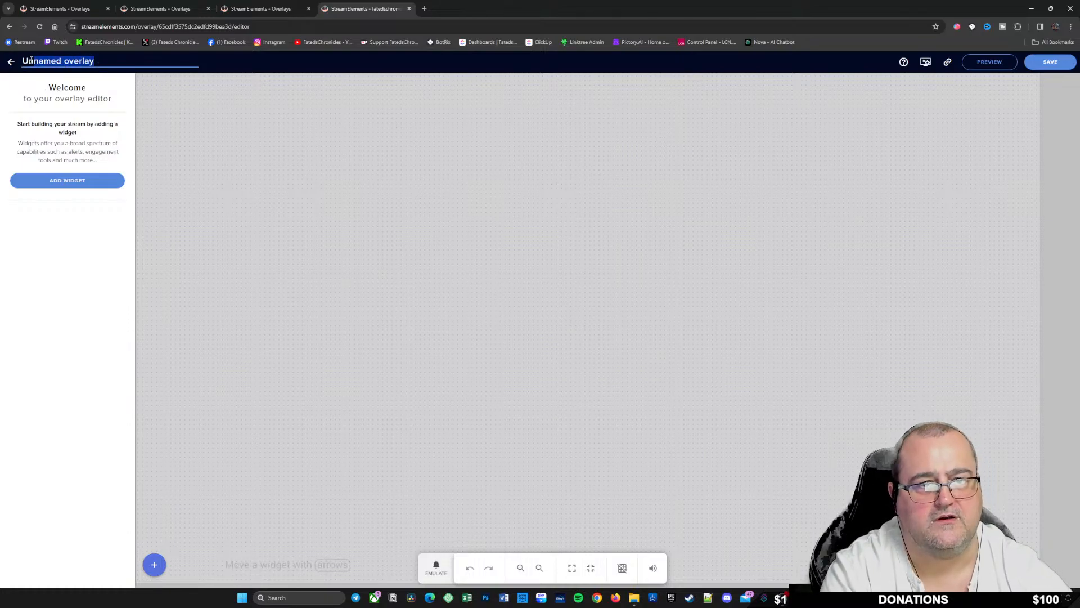
text(S)
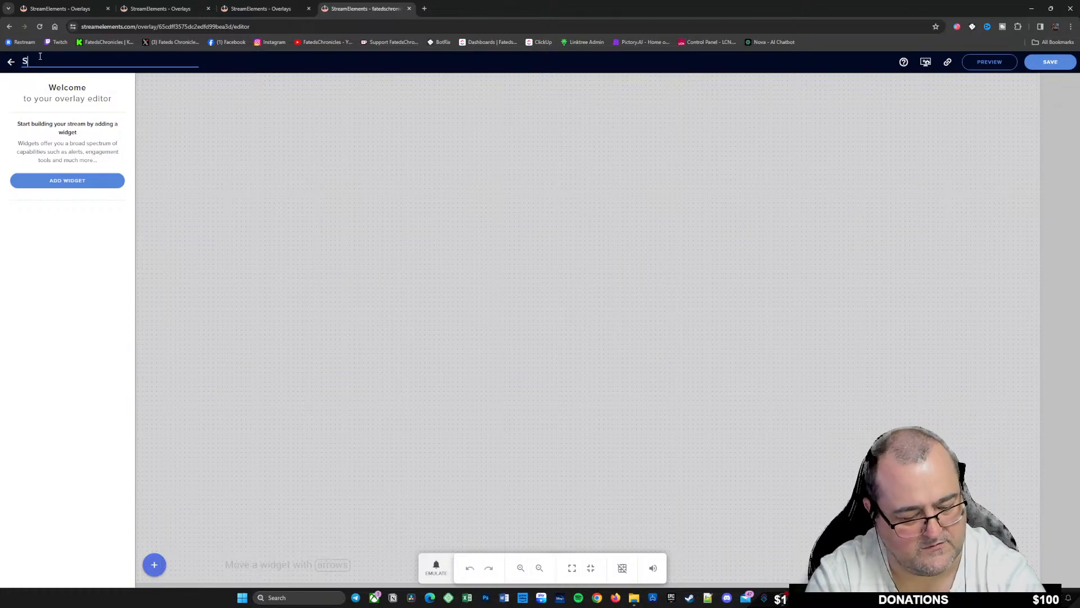
text(ocials)
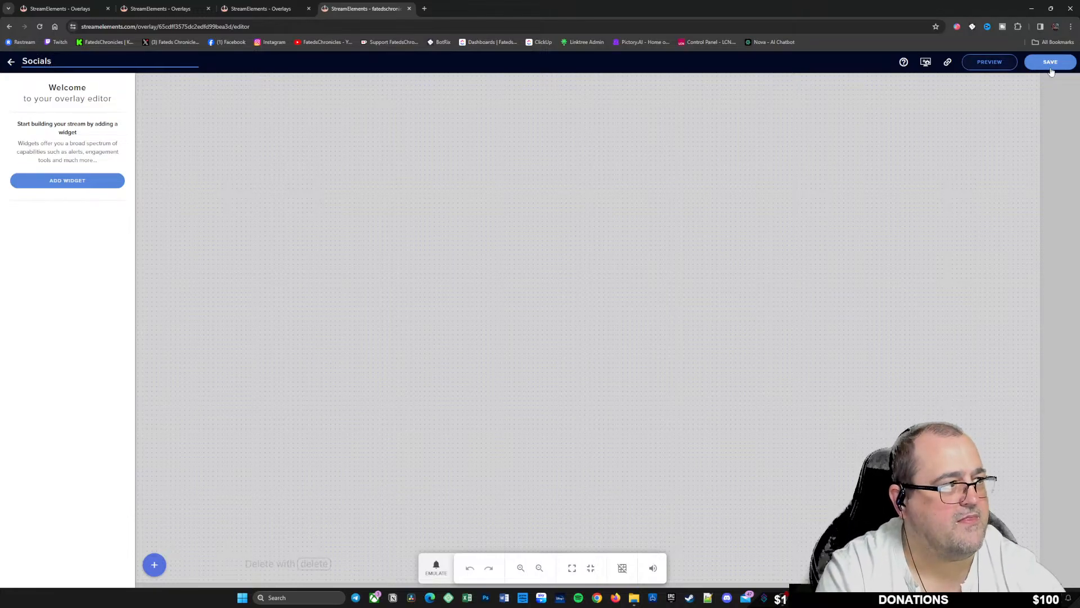
click(1050, 67)
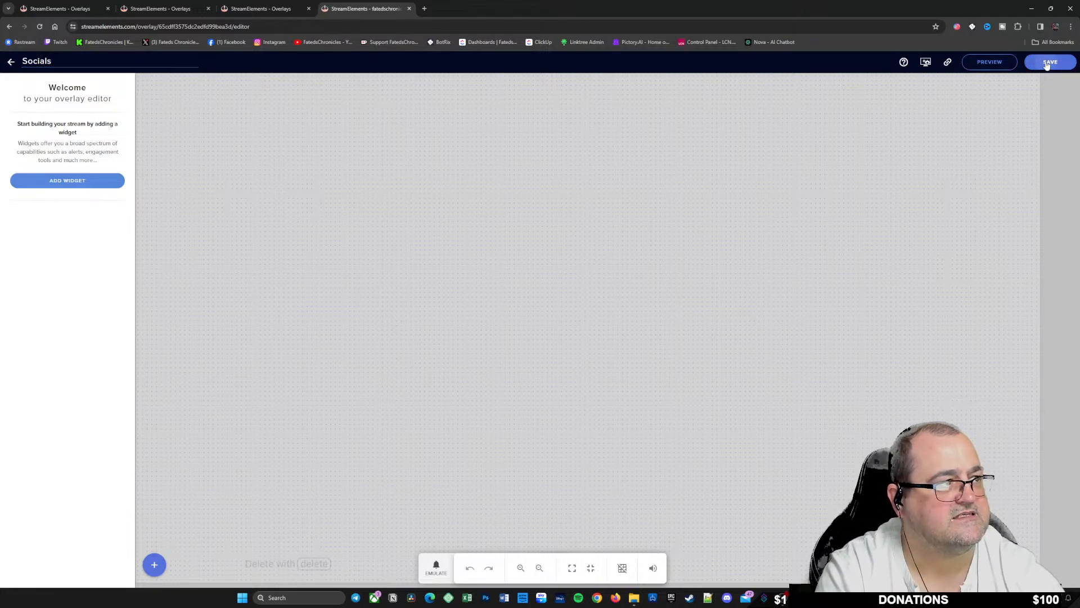
click(11, 63)
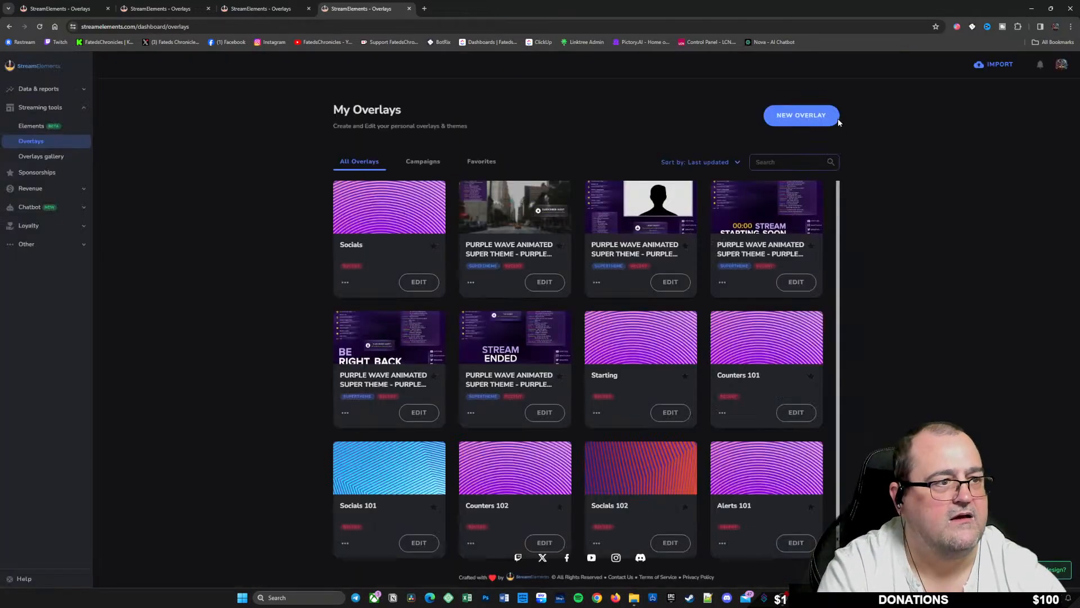
Step: Create a new 1080p overlay named Alerts, save it and return to the overlays list
click(835, 119)
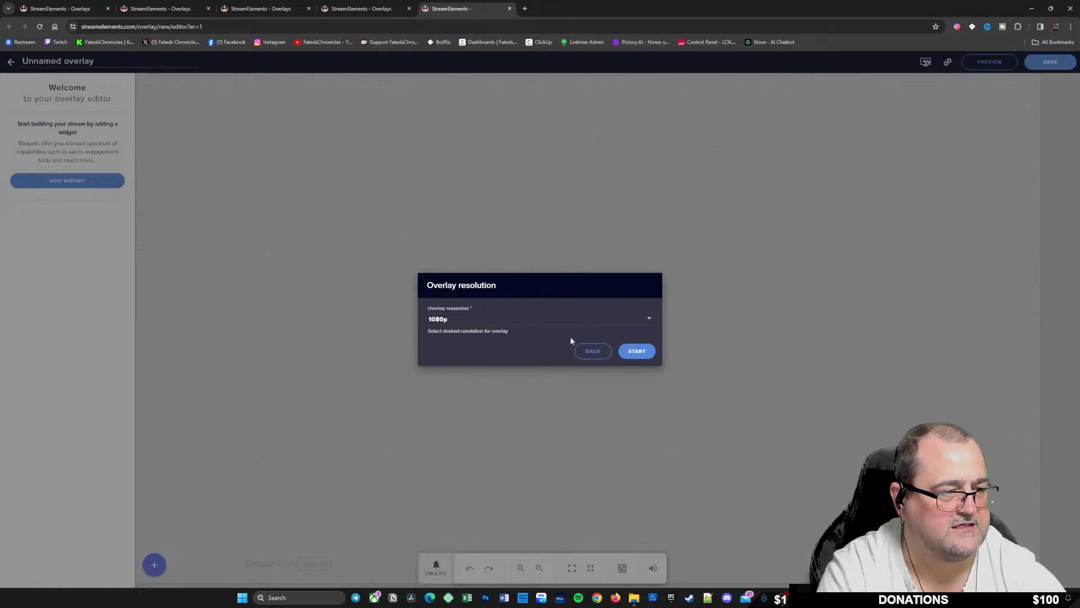
click(642, 353)
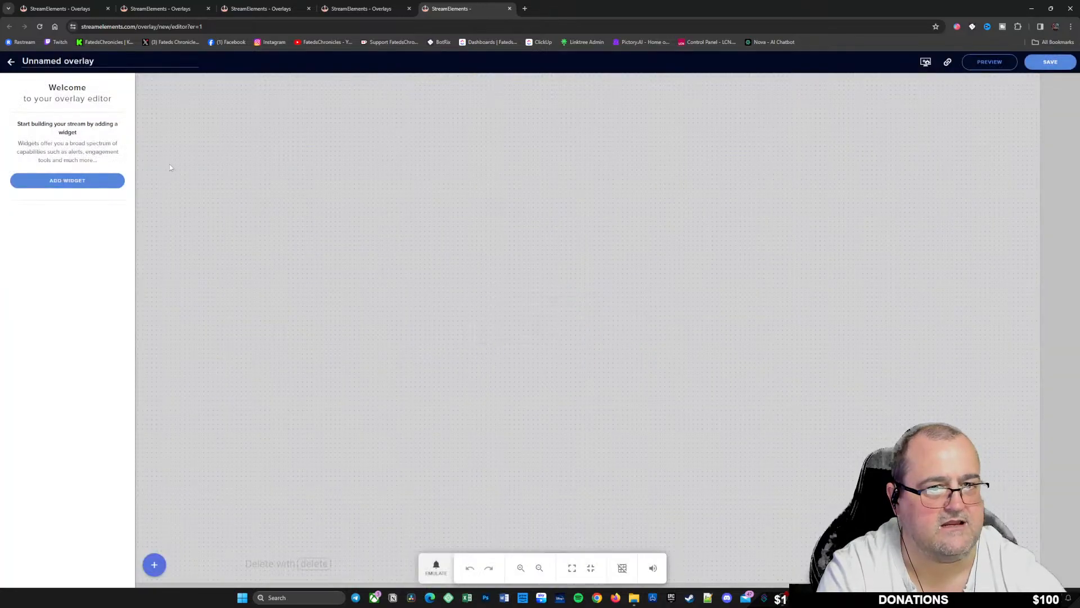
click(103, 61)
text(A)
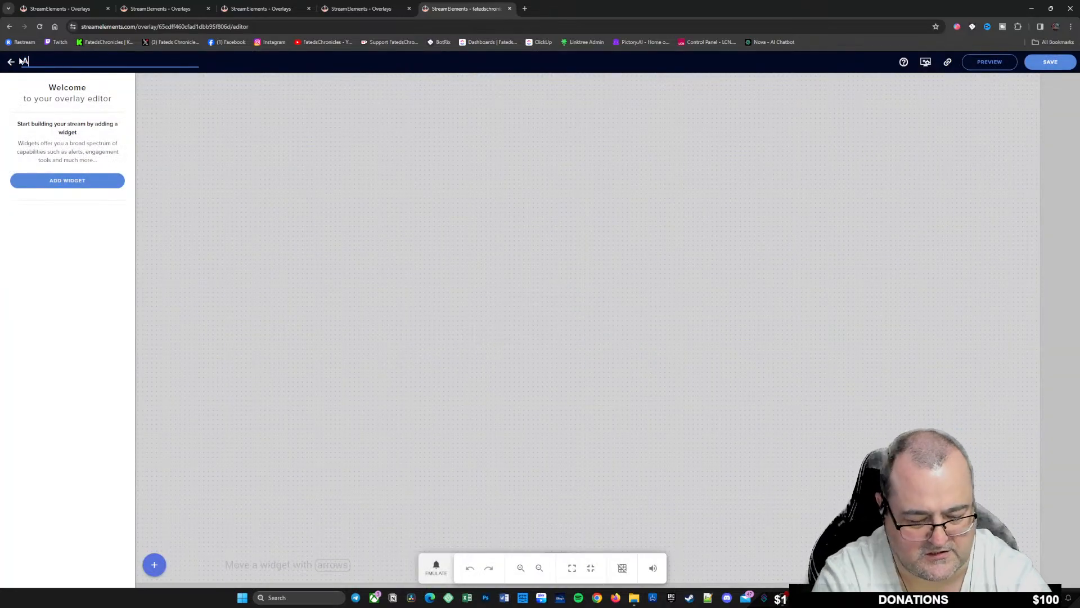
text(lerts)
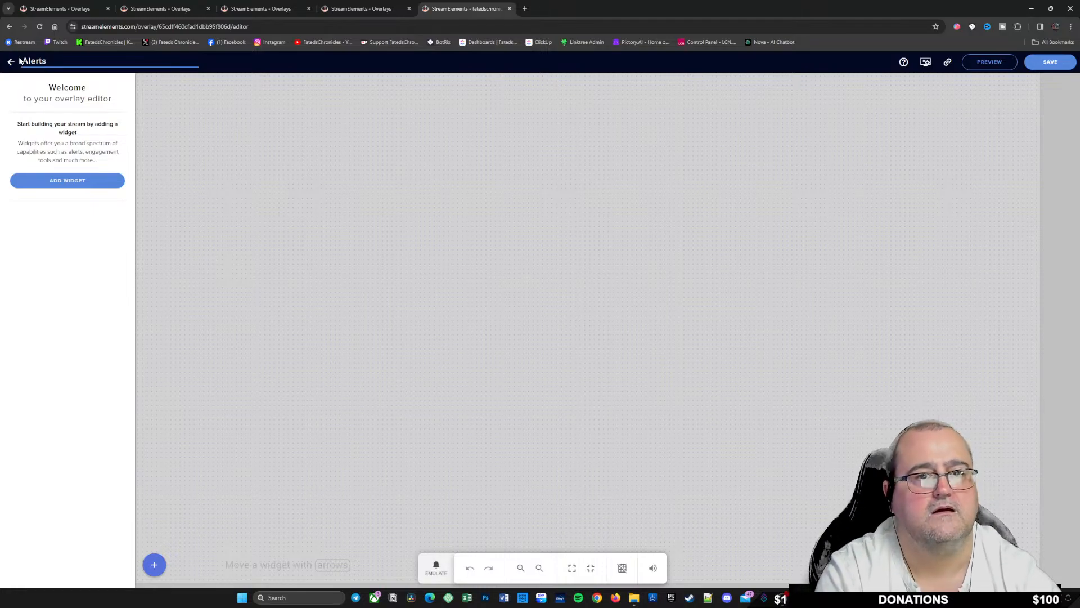
click(1056, 63)
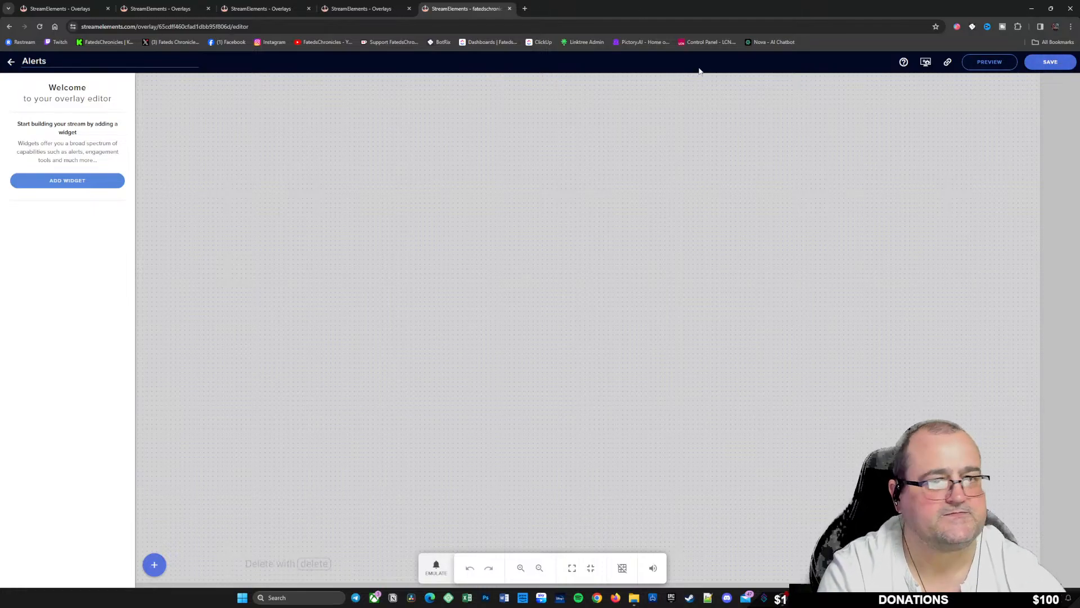
click(11, 62)
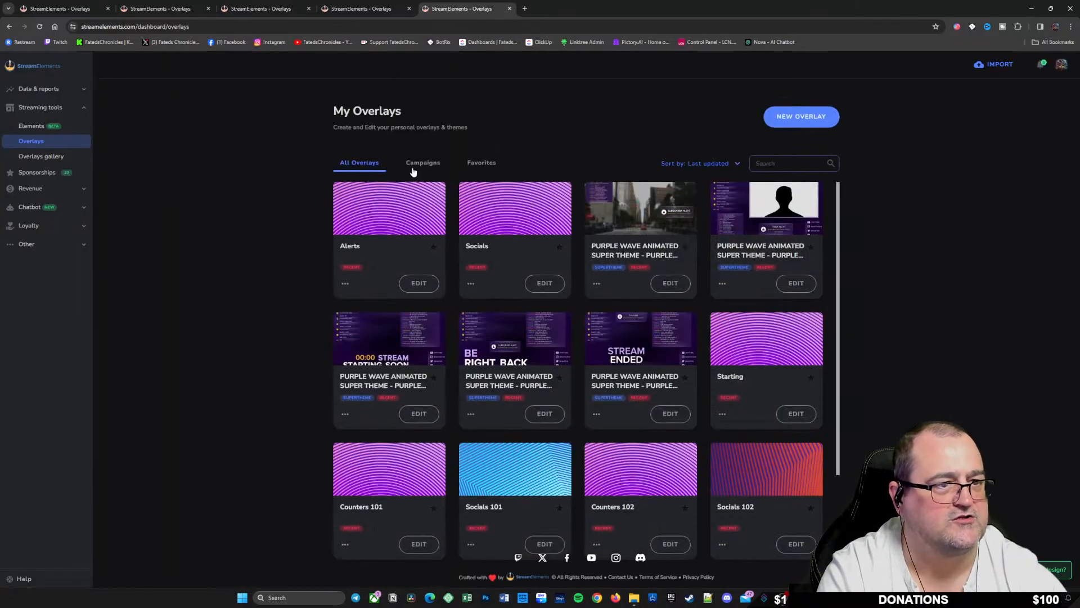
Step: Create a new 1080p overlay named Counters, save it and return to the overlays list
click(802, 117)
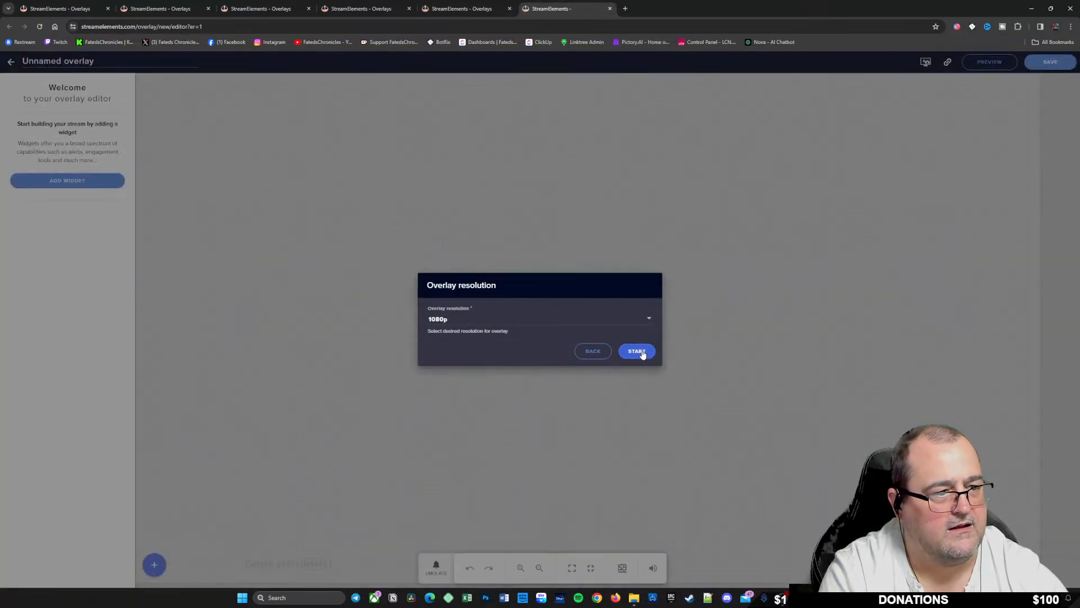
click(638, 351)
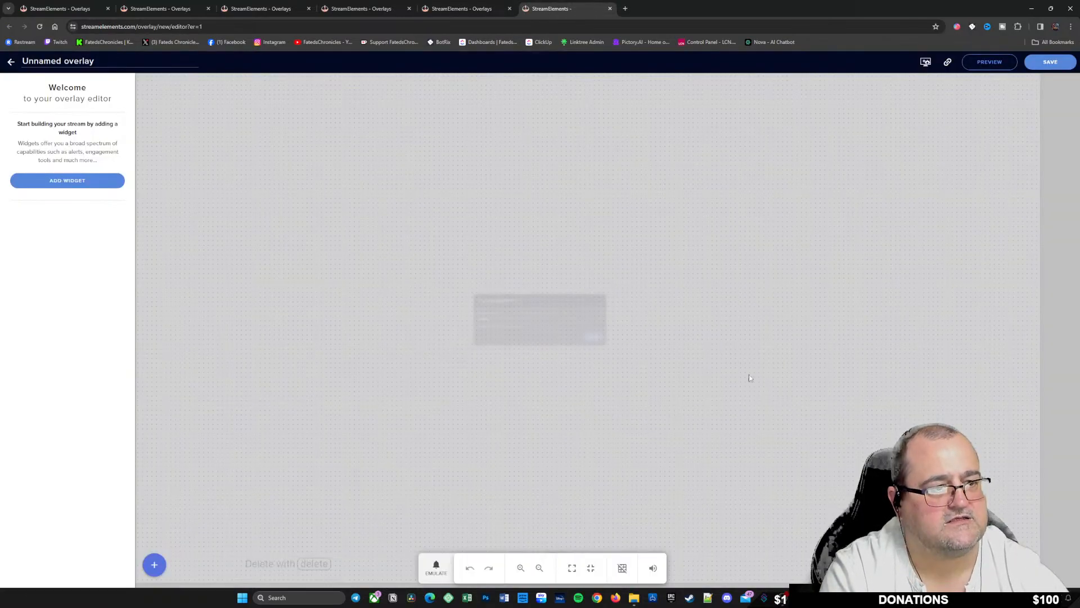
drag(101, 60, 23, 59)
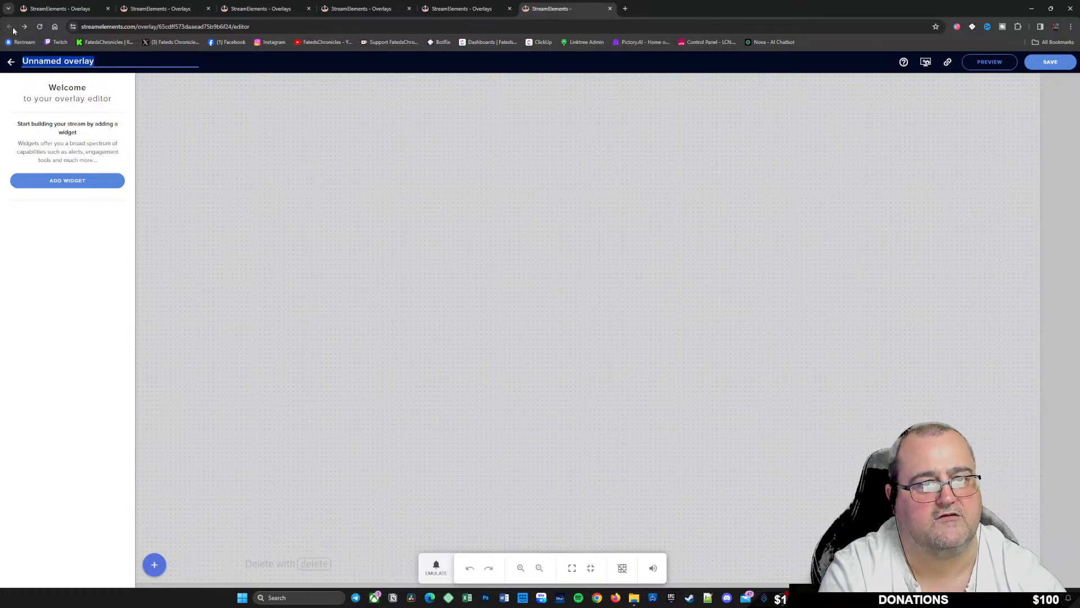
click(455, 9)
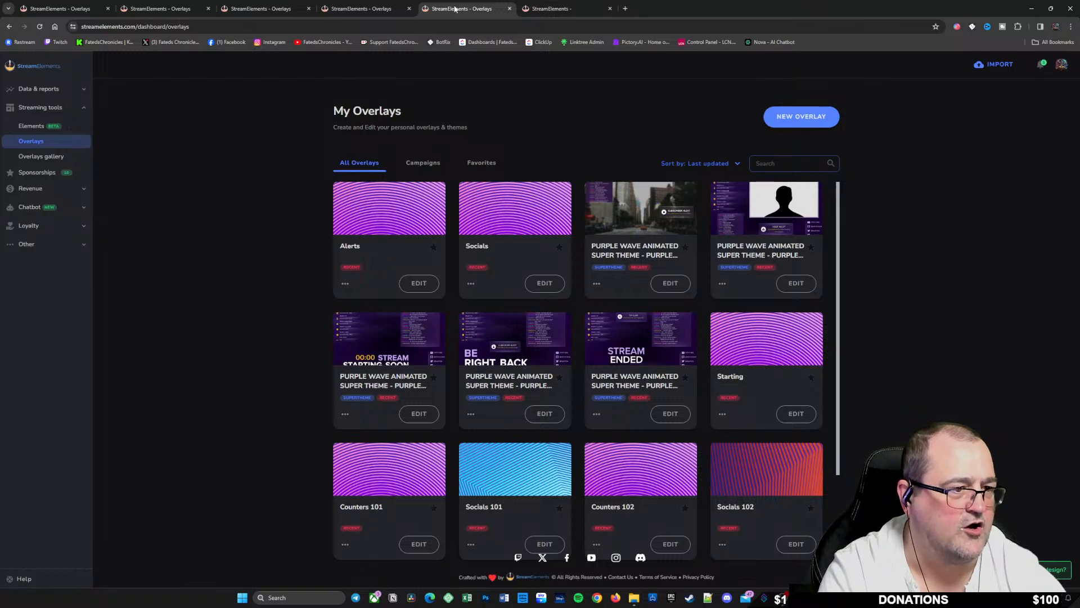
click(550, 16)
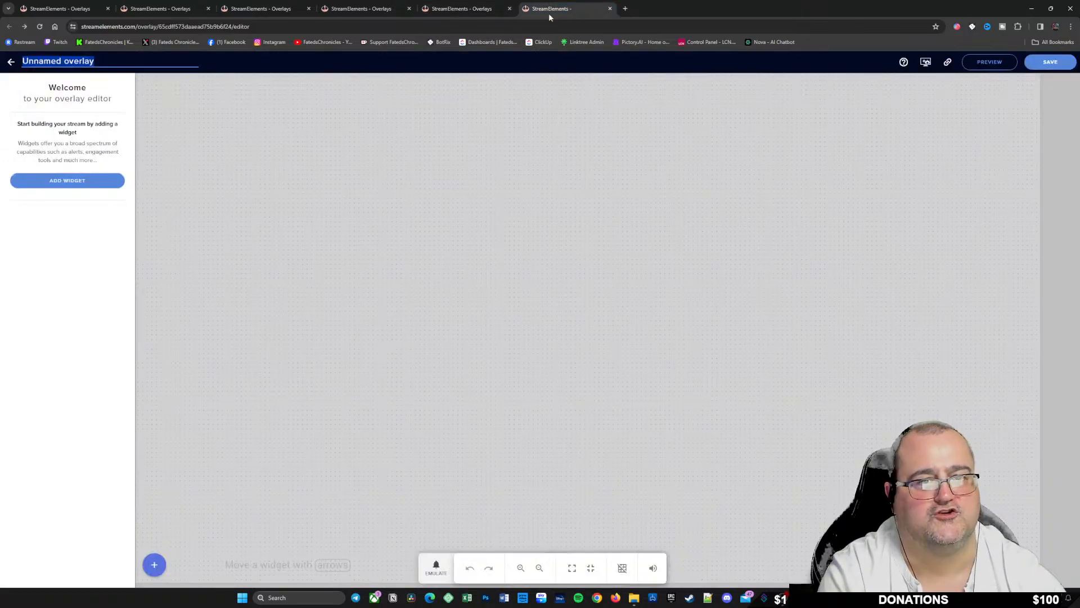
text(C)
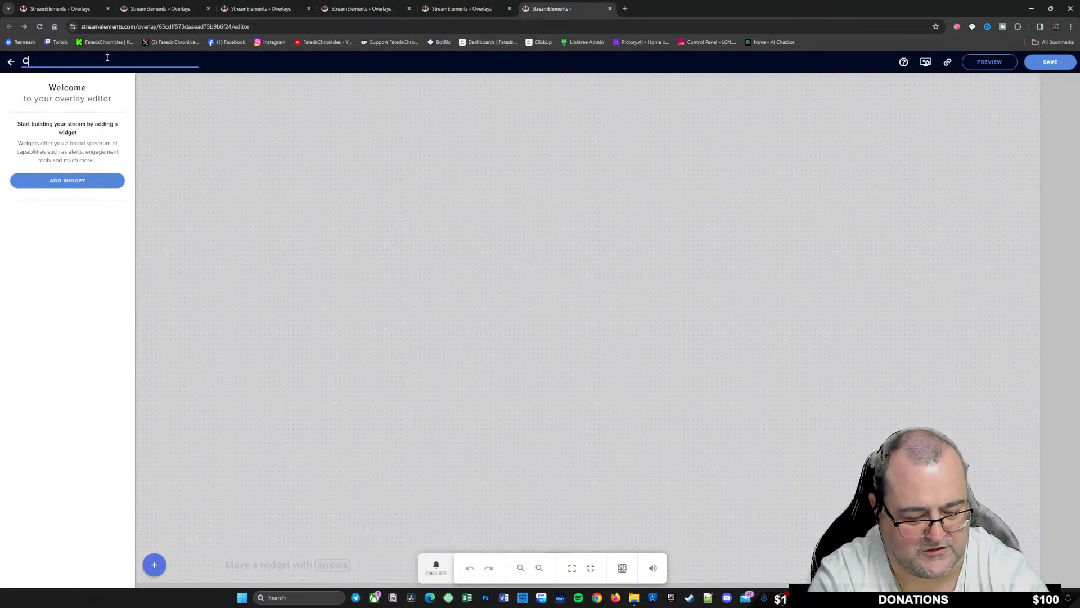
text(ounters)
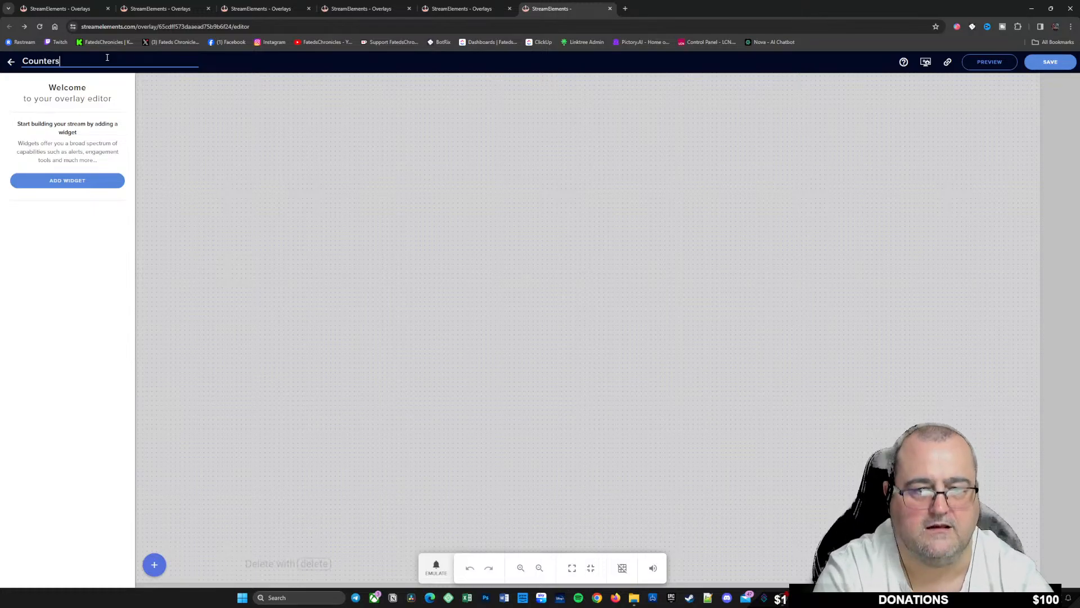
click(1050, 62)
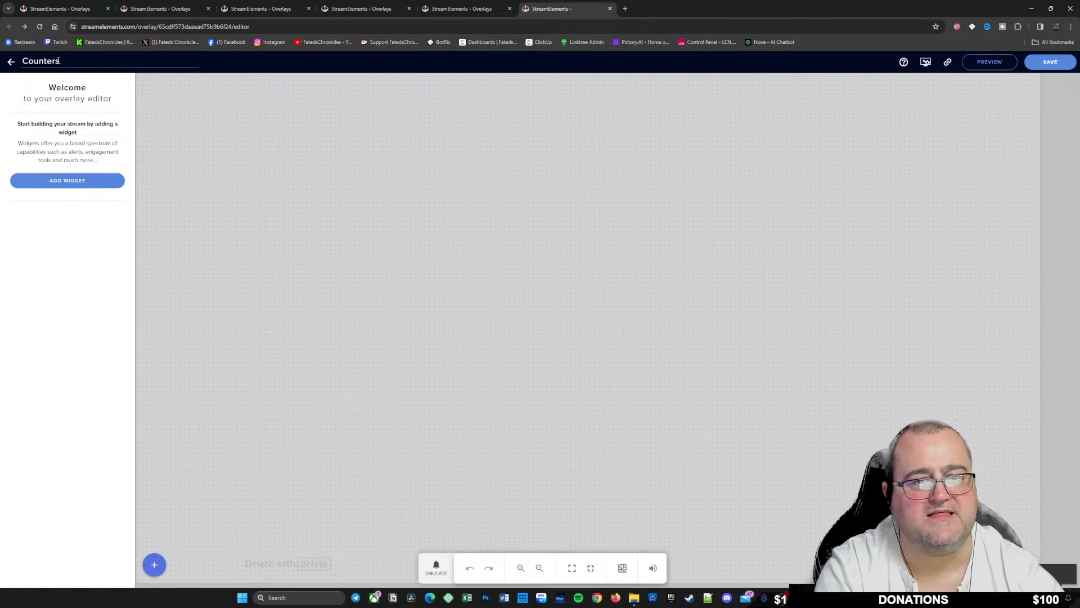
click(10, 62)
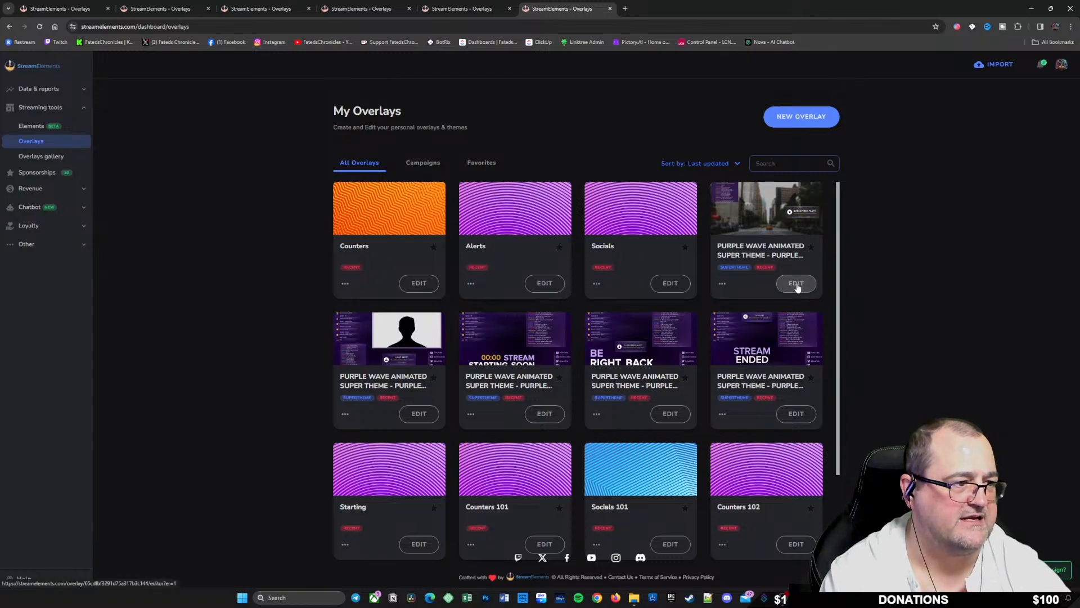
click(796, 284)
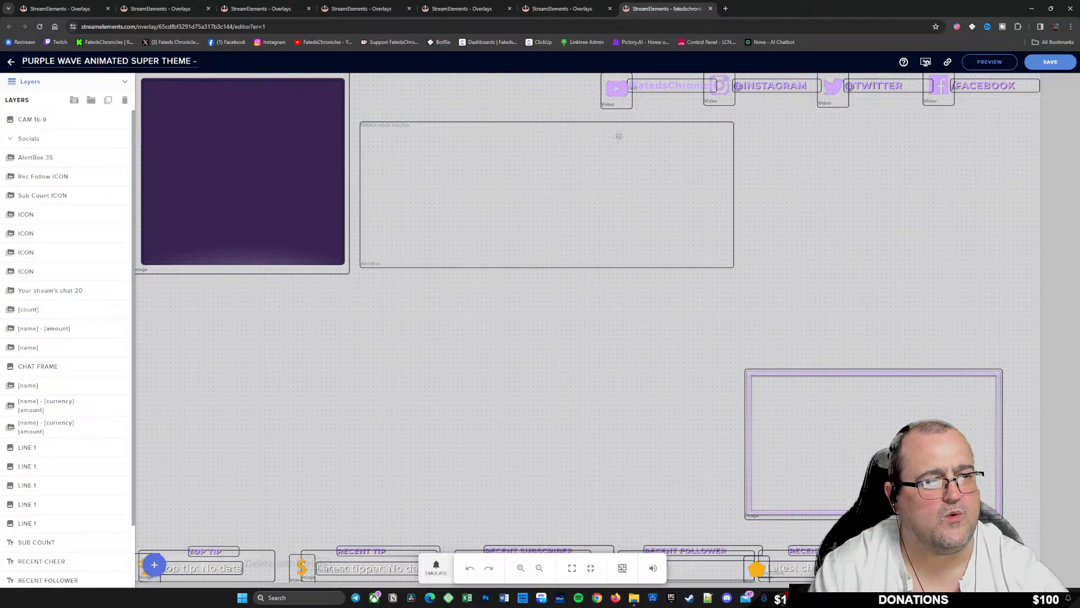
click(570, 8)
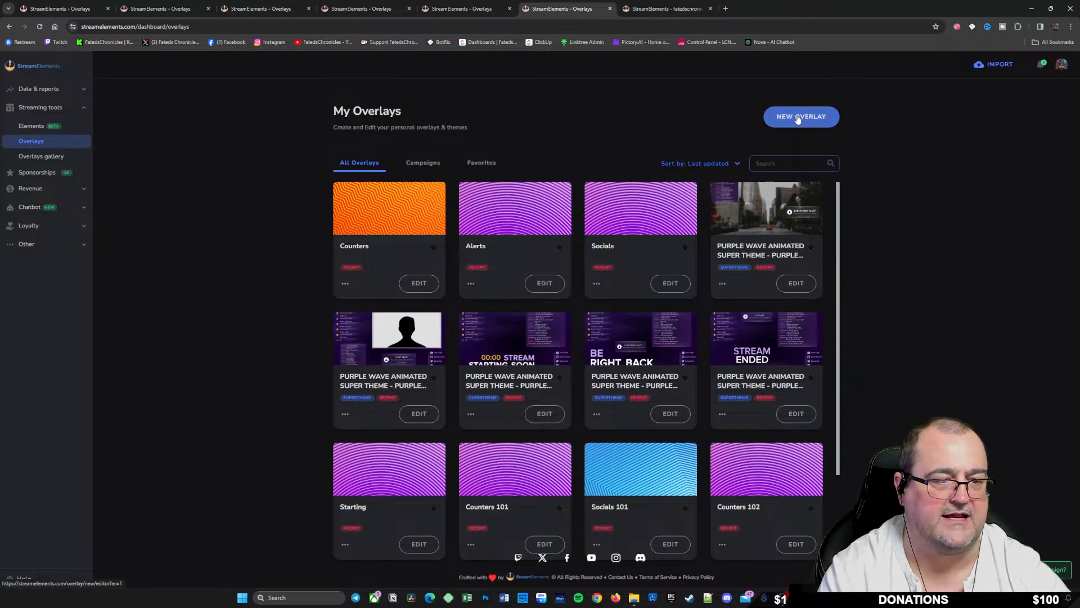
click(797, 117)
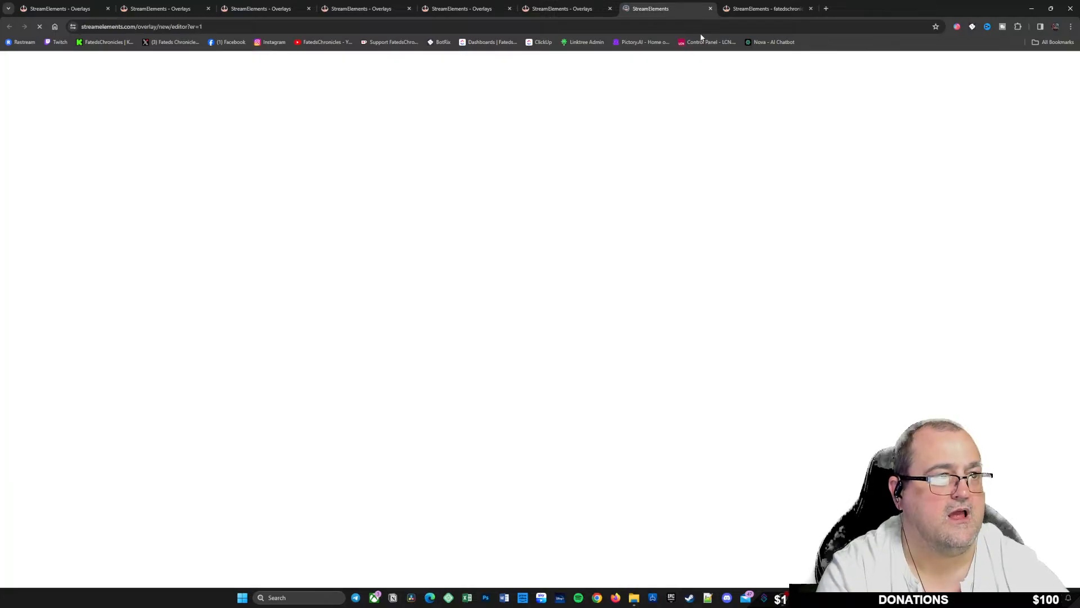
click(711, 9)
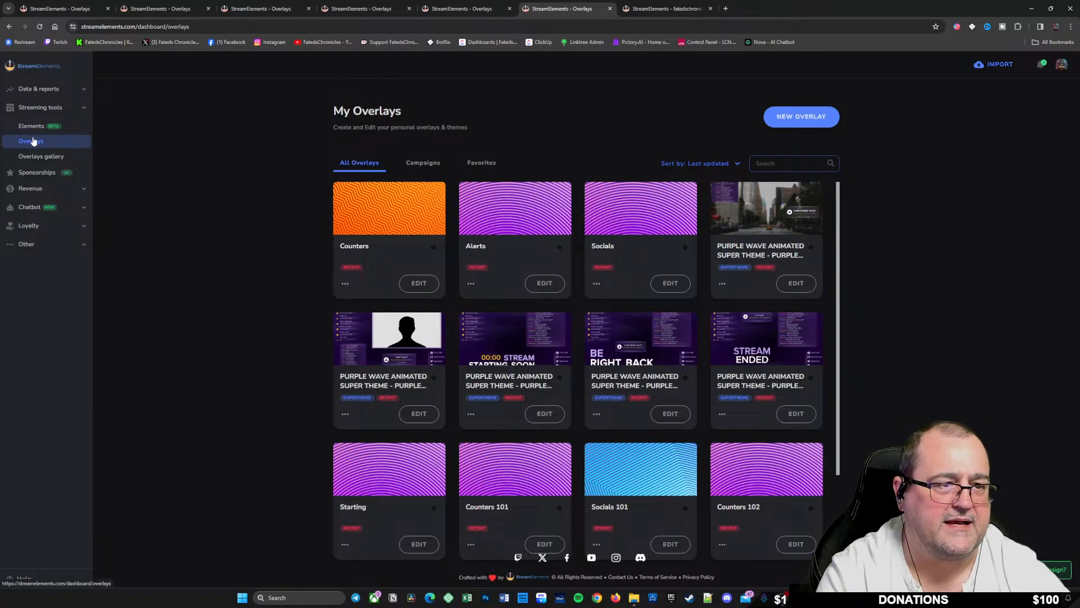
Step: Open the Purple Wave overlay that holds the Socials group and duplicate that group to the Socials overlay
click(786, 287)
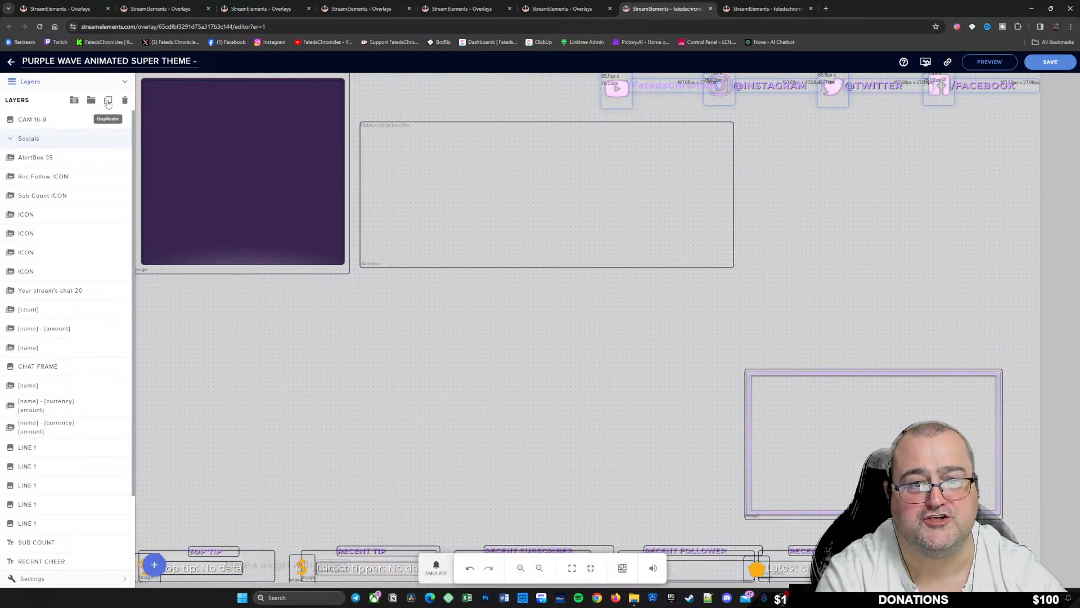
click(108, 100)
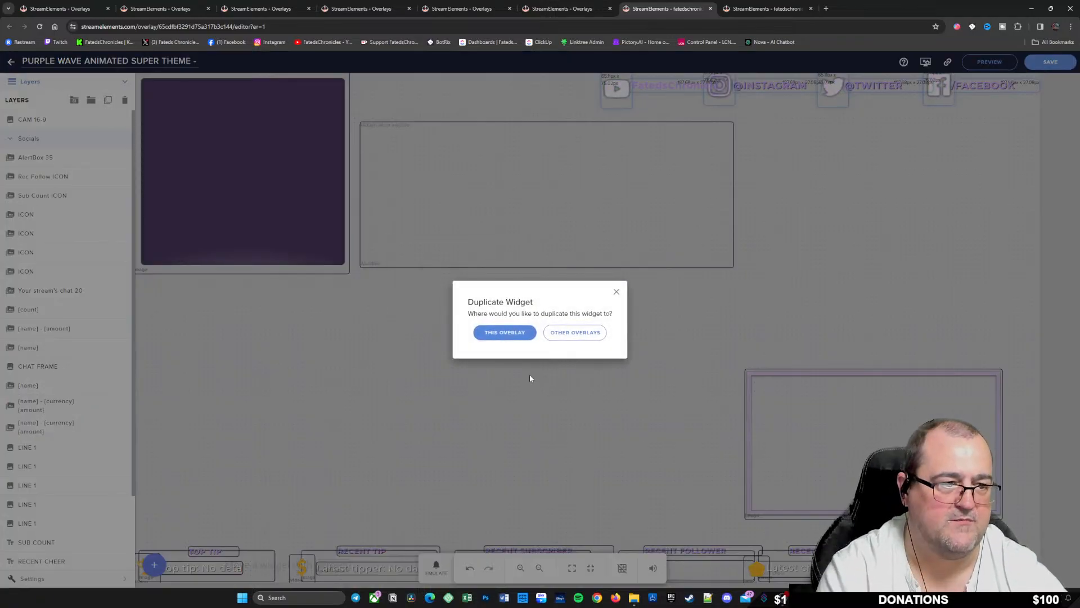
click(575, 335)
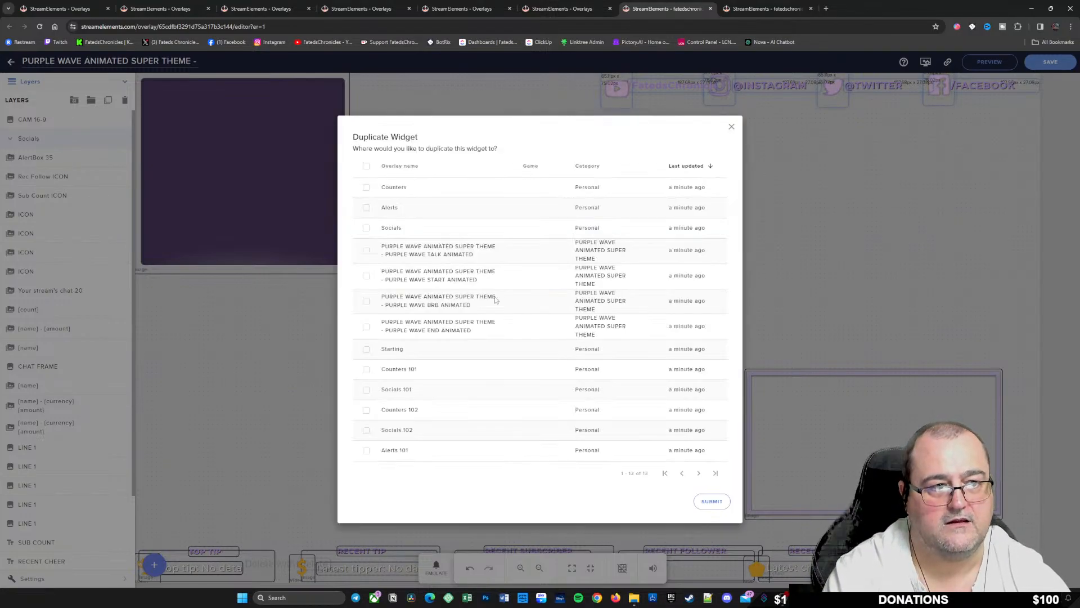
click(366, 228)
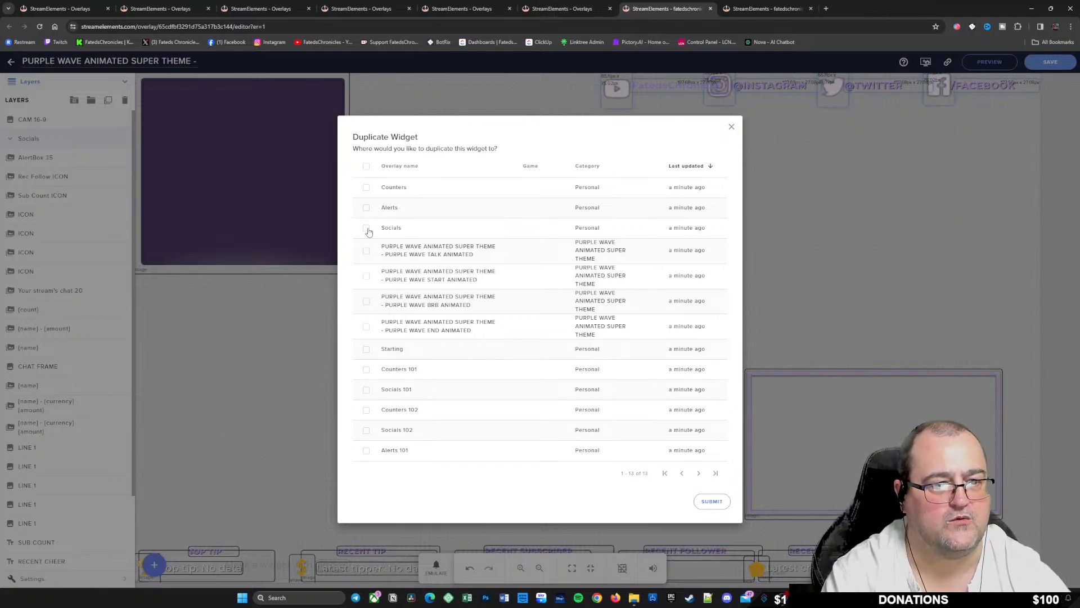
click(712, 502)
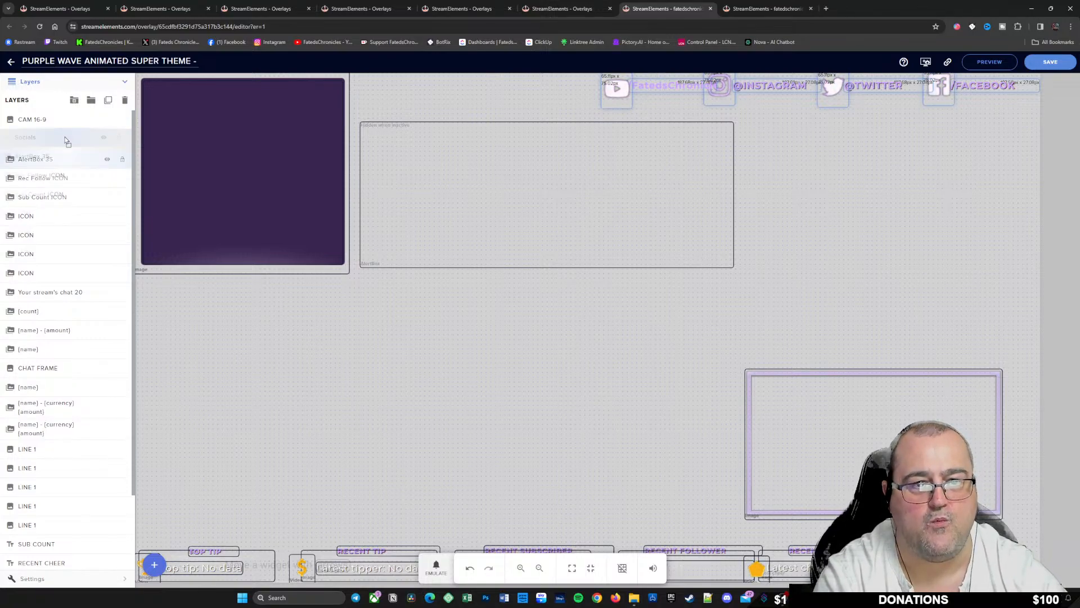
Step: Delete the Socials group from the Purple Wave overlay, save the overlay and return to the overlays list
click(90, 138)
click(124, 100)
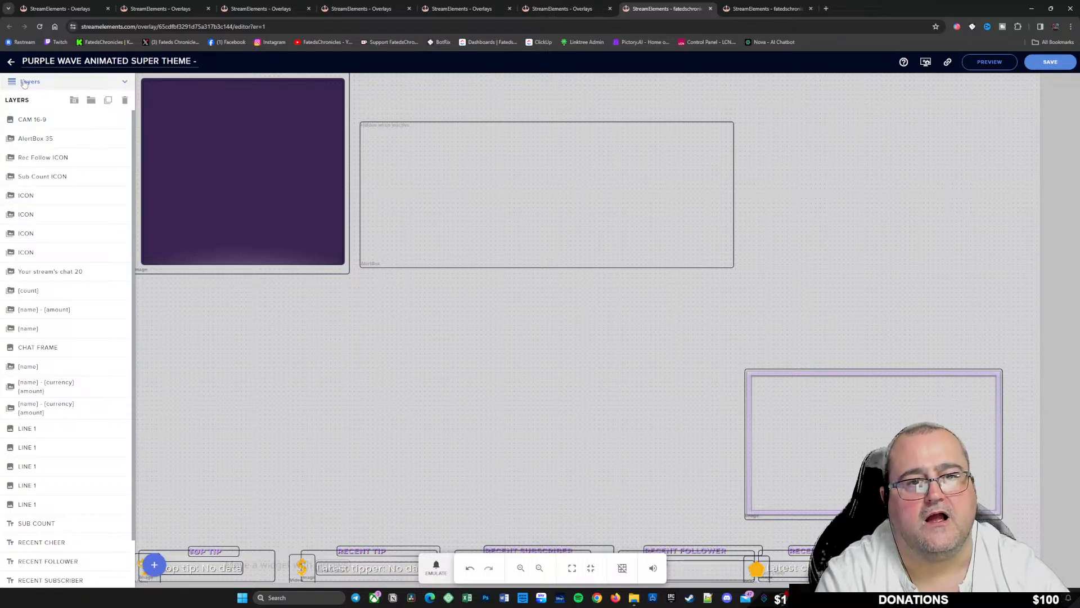
click(1042, 65)
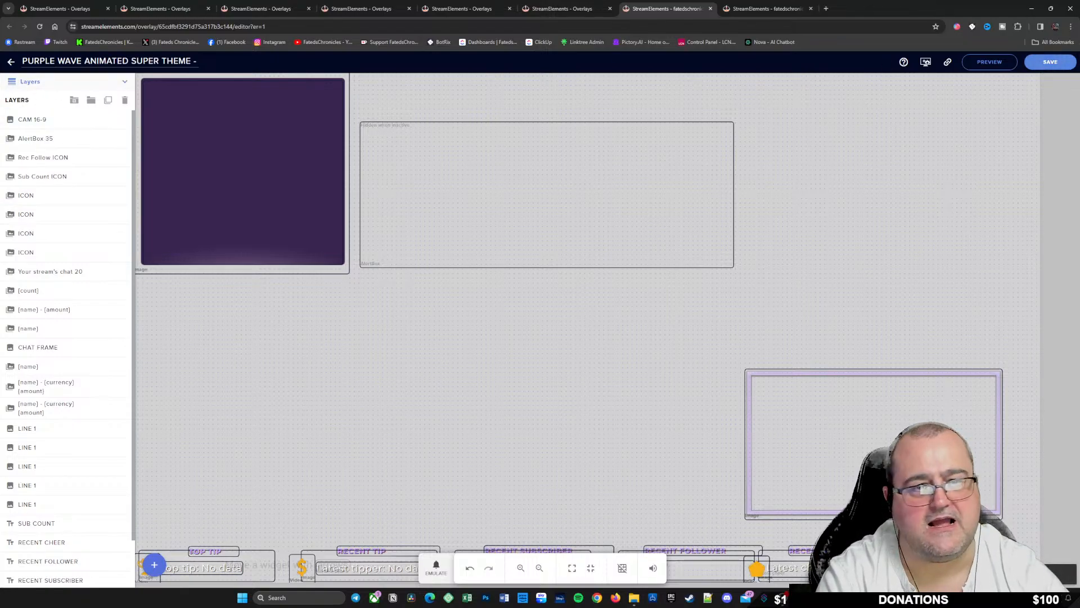
click(11, 62)
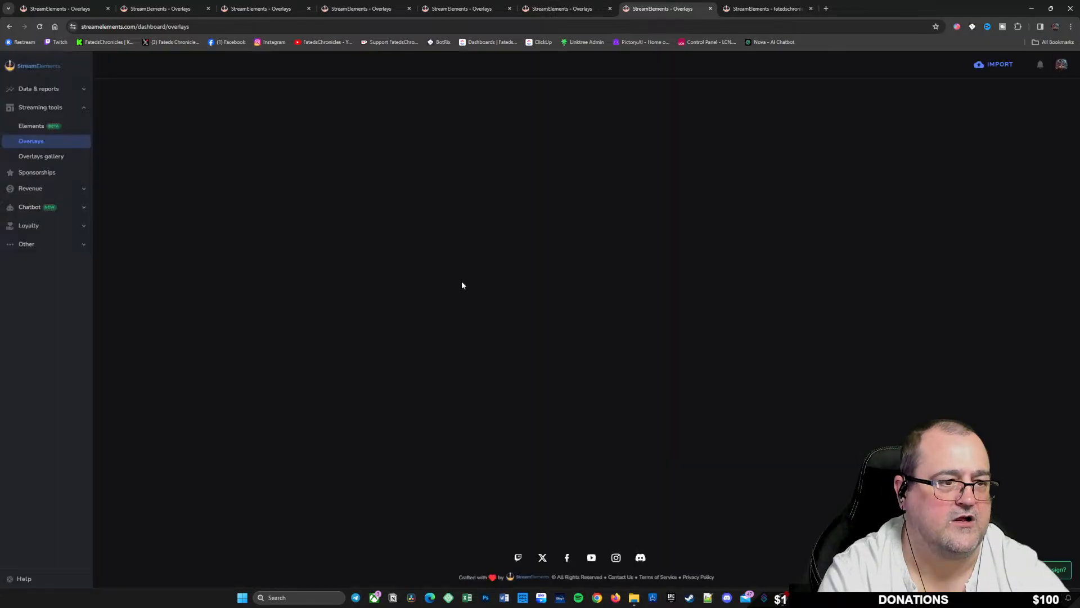
Step: Open the Socials overlay to check the duplicated social handles group, and close it again
click(556, 285)
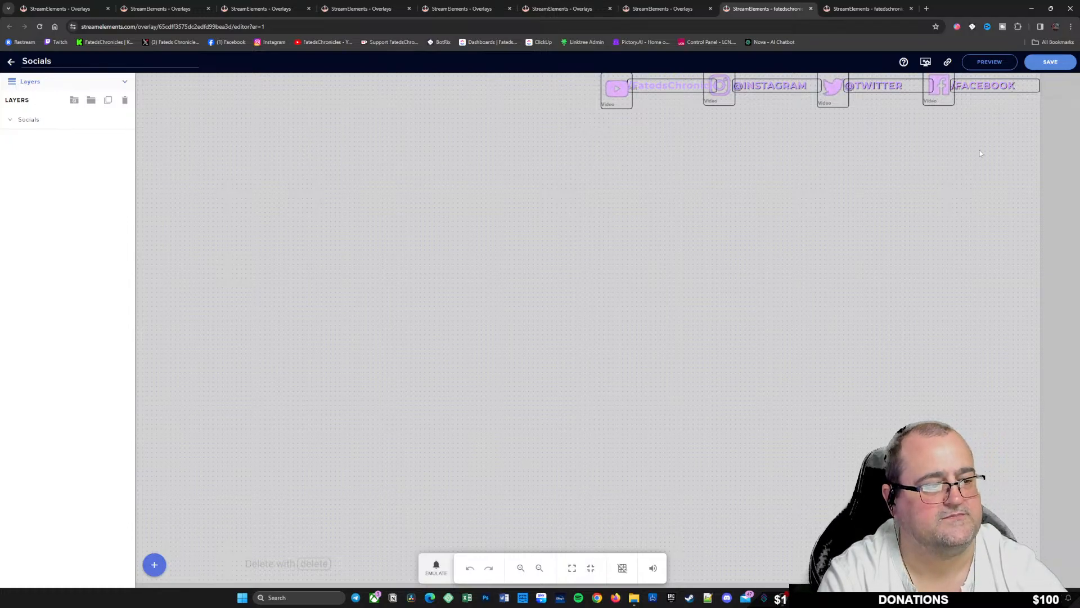
click(811, 9)
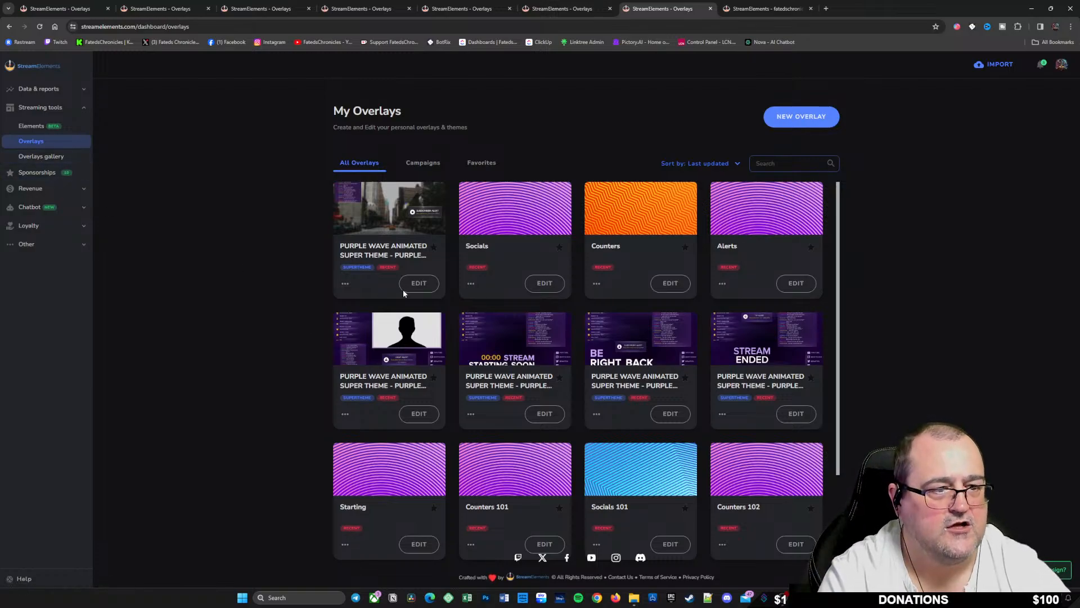
Step: Reopen the edited Purple Wave overlay with the CAM 16-9 layer and select its AlertBox layer
click(419, 283)
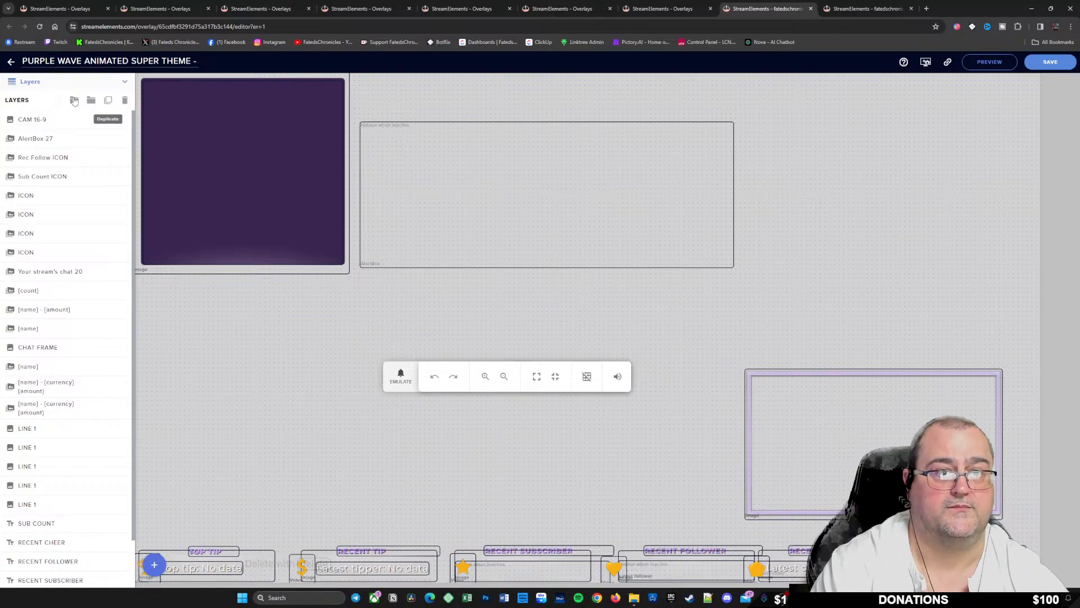
click(11, 63)
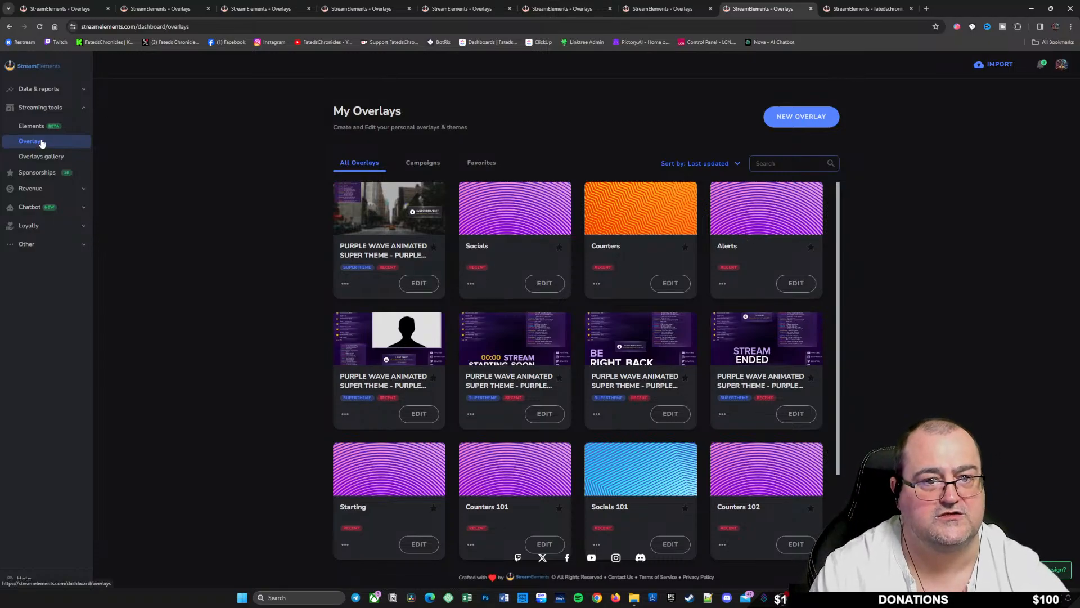
click(414, 278)
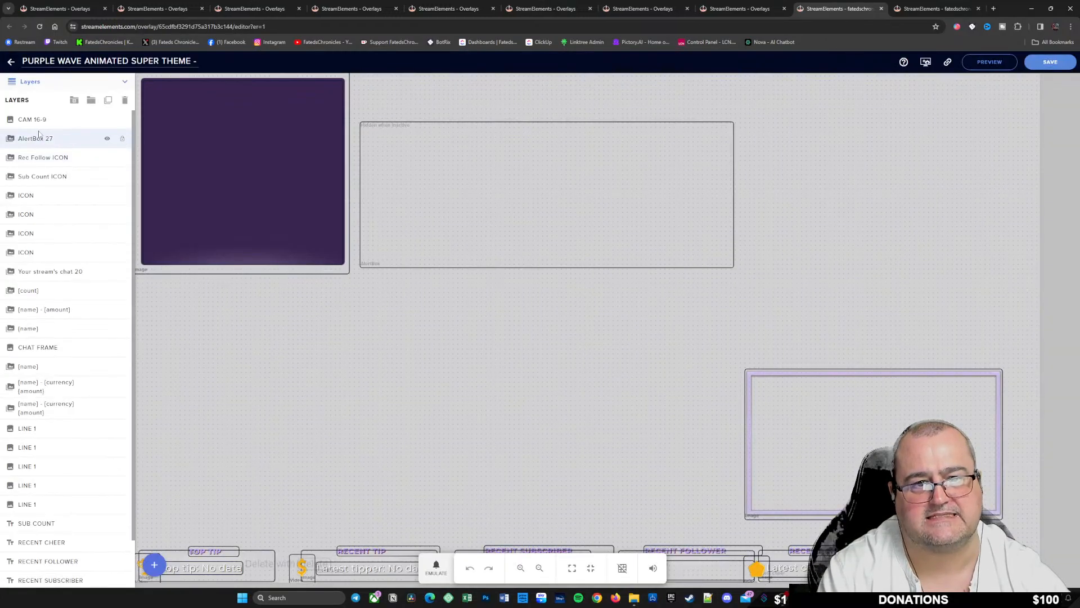
click(66, 139)
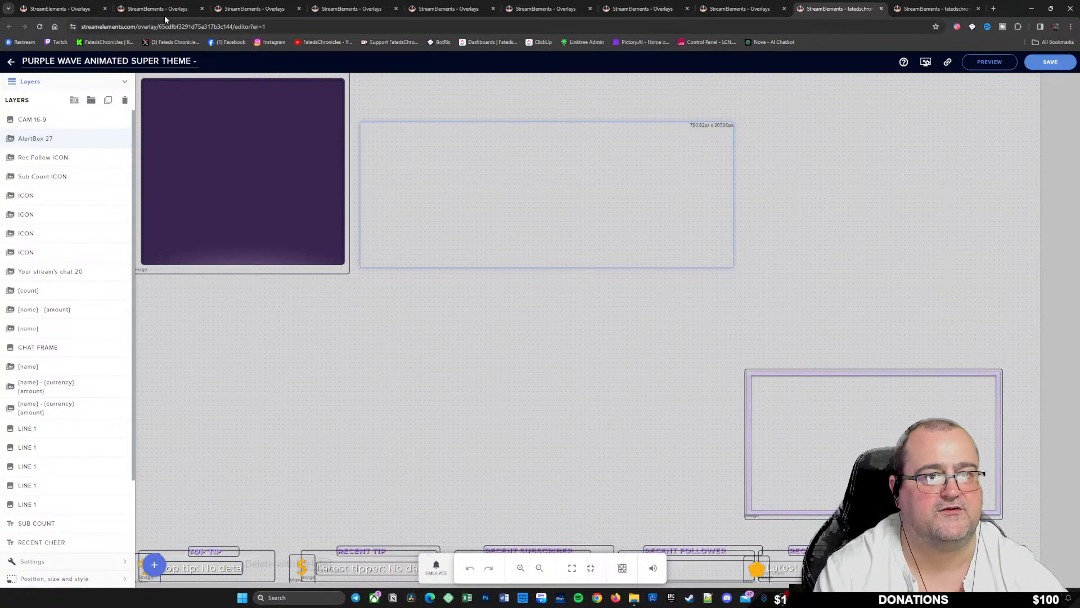
Step: Open the Purple Wave START overlay, select its AlertBox layer and emulate a follower event
click(190, 8)
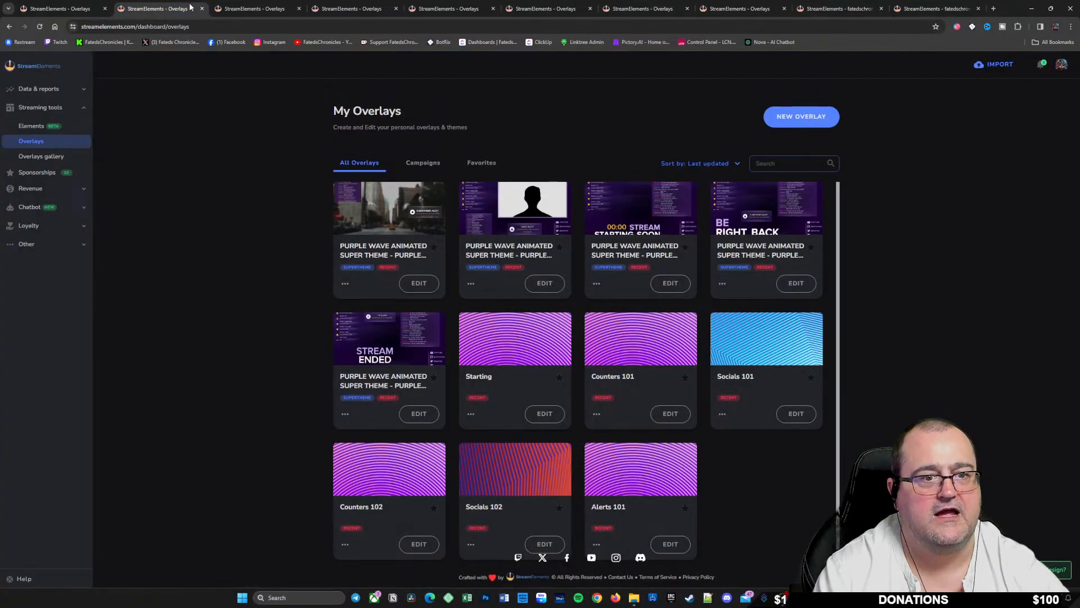
click(671, 284)
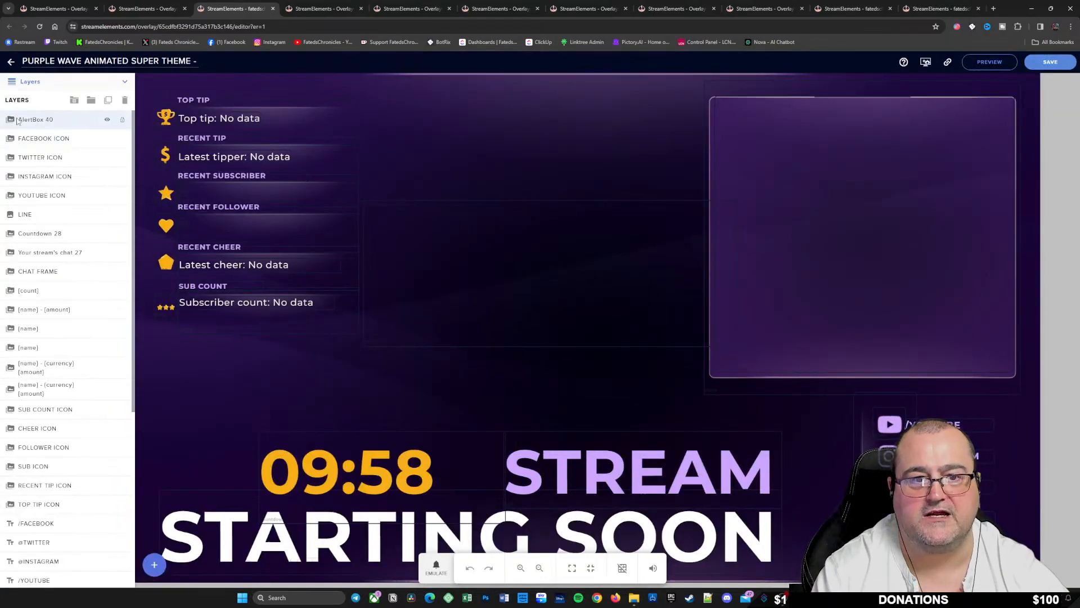
click(75, 120)
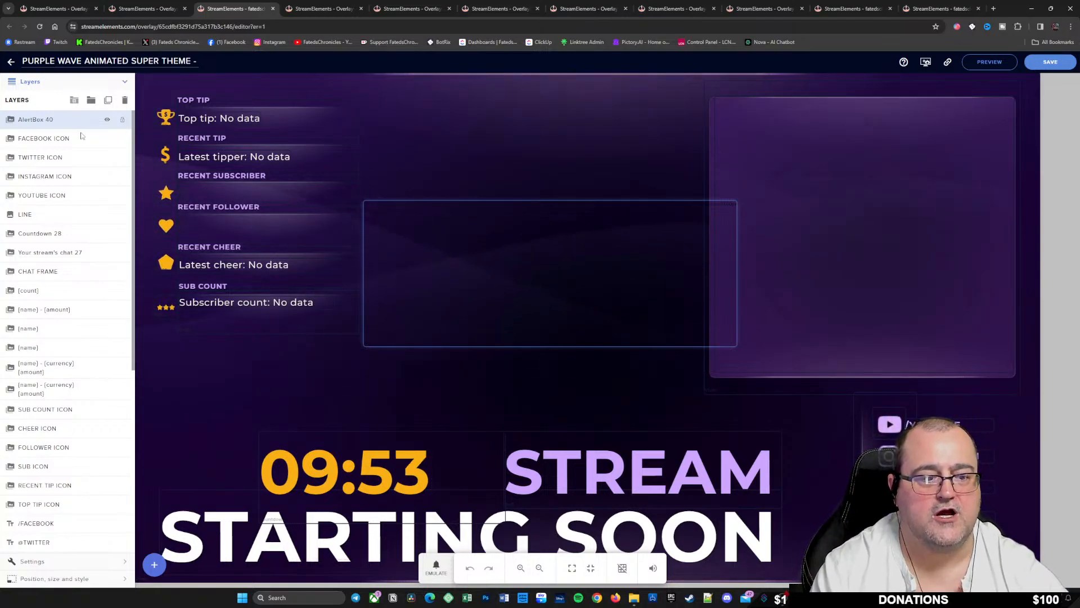
click(432, 569)
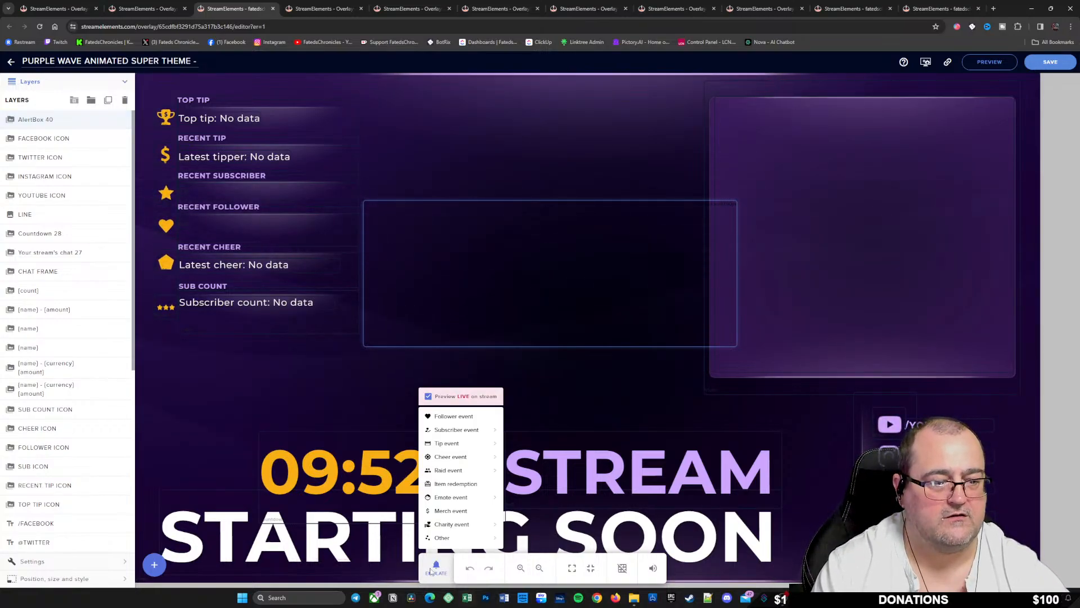
click(469, 418)
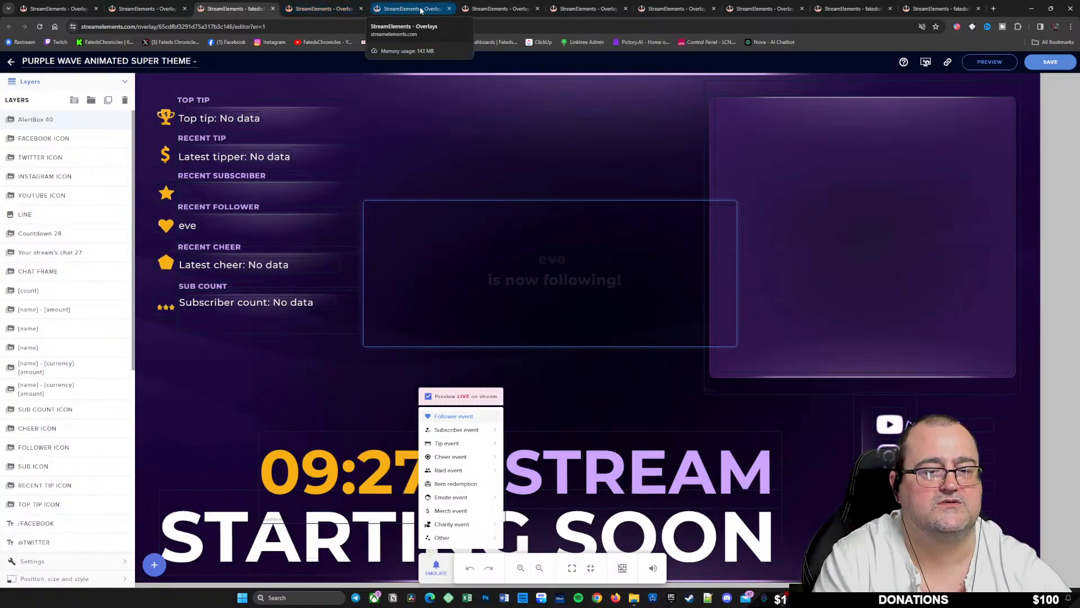
Step: Look through the open overlay tabs and examine the follower alert in the Purple Wave overlay still containing the Socials group
click(322, 10)
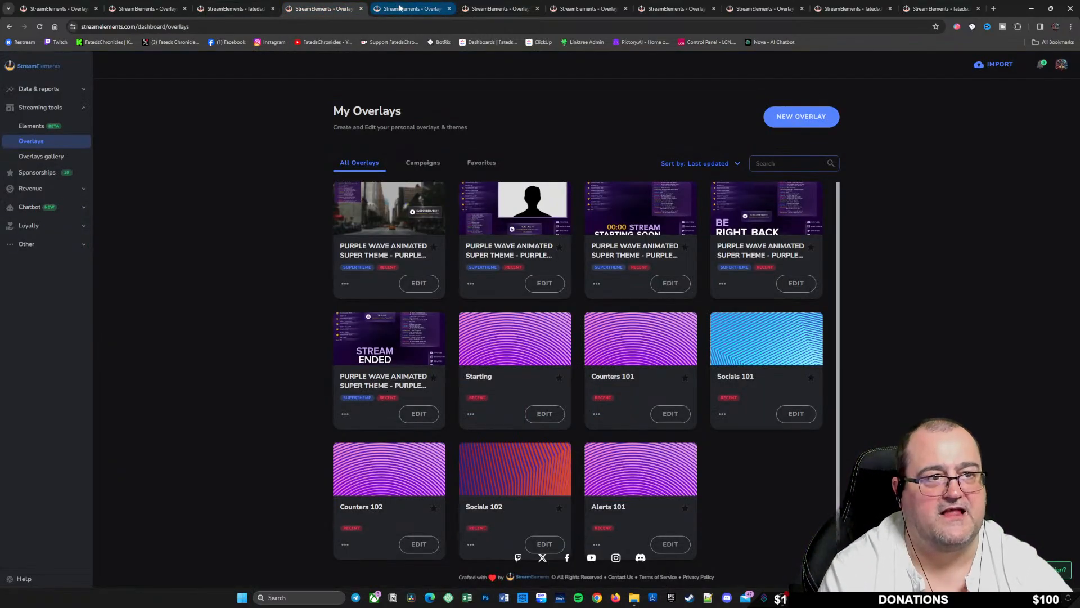
click(500, 10)
click(588, 11)
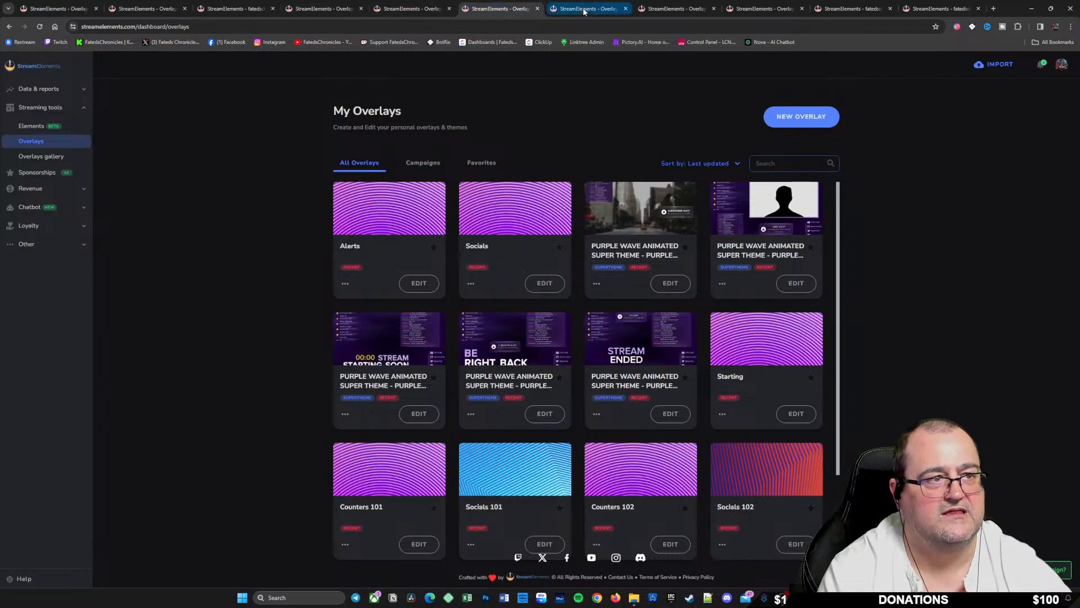
click(676, 10)
click(768, 10)
click(940, 8)
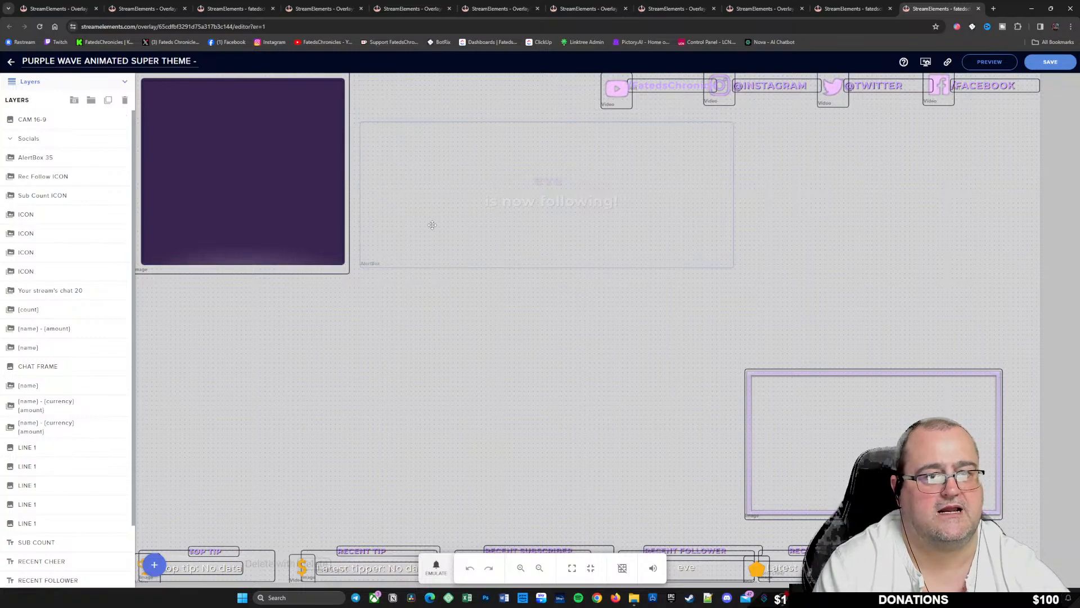
Step: Put the AlertBox 35 layer into a new widget group, collapse and expand the group, and move the layer back out of it
click(65, 158)
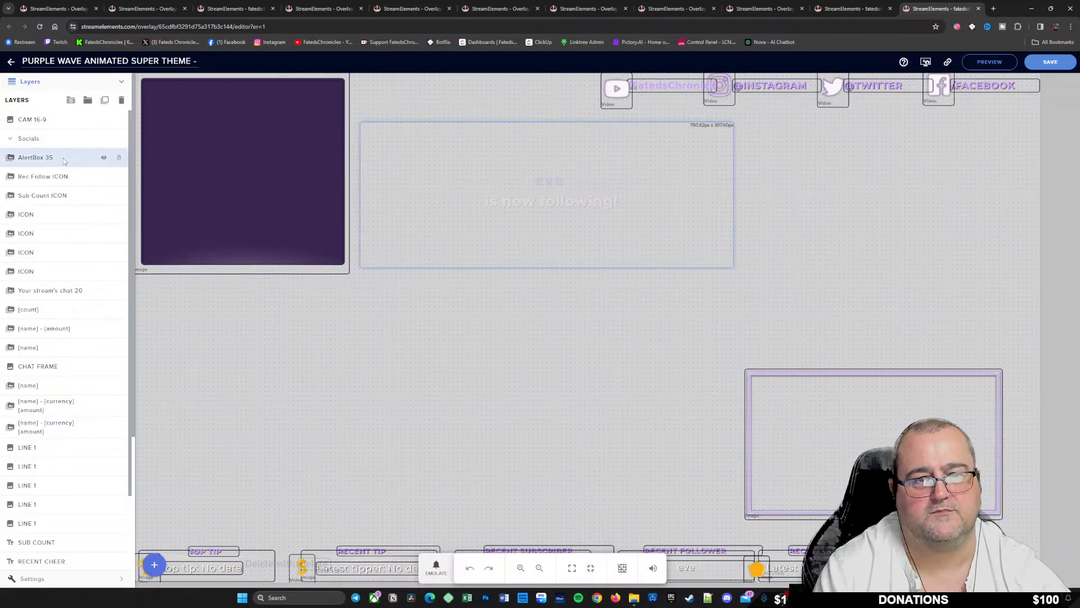
right_click(63, 158)
click(91, 101)
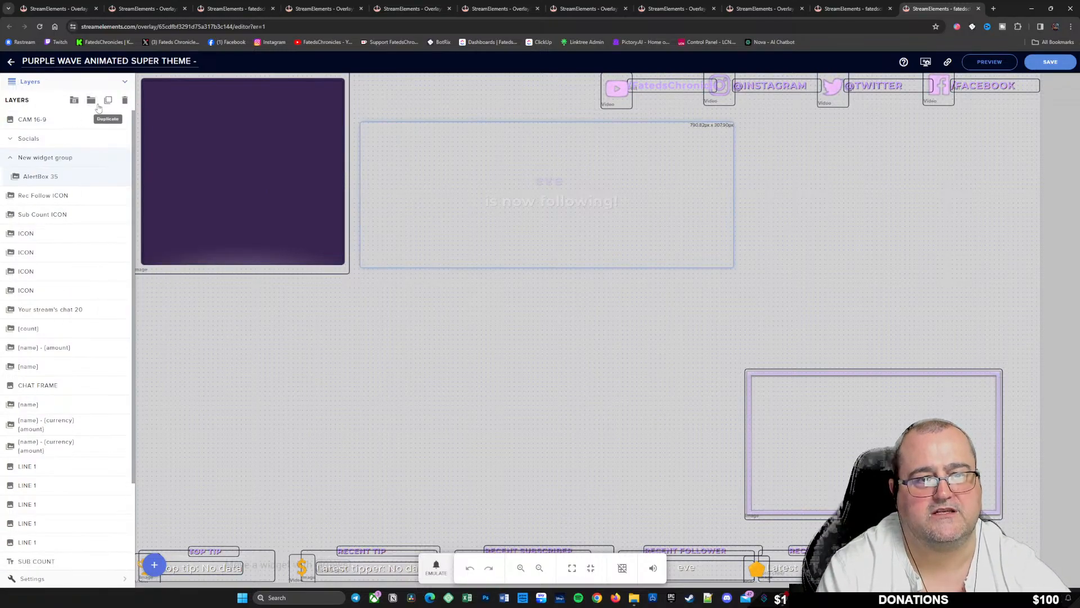
click(12, 159)
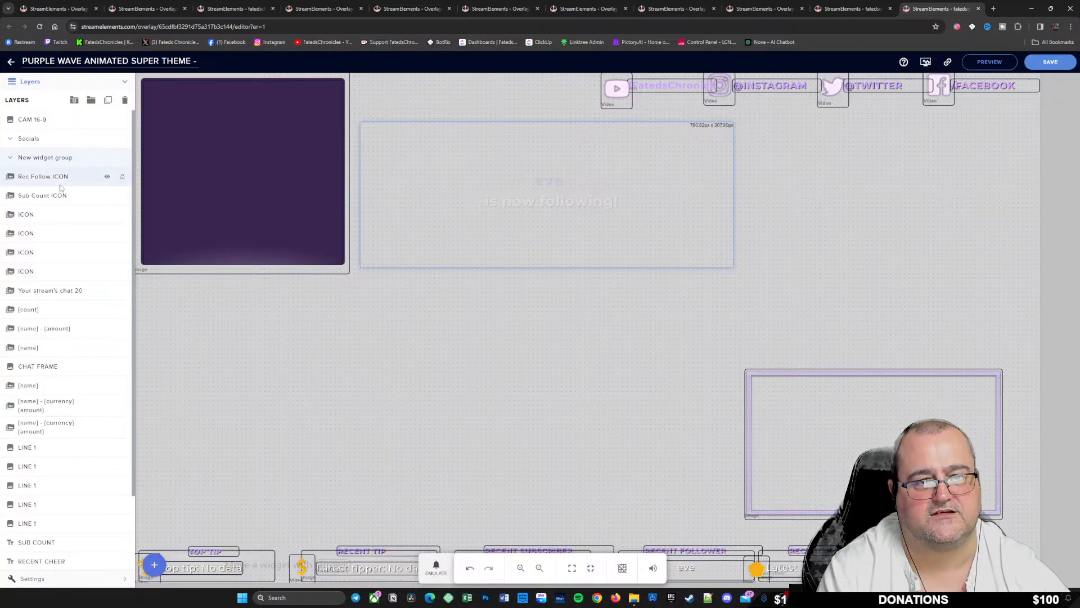
click(10, 157)
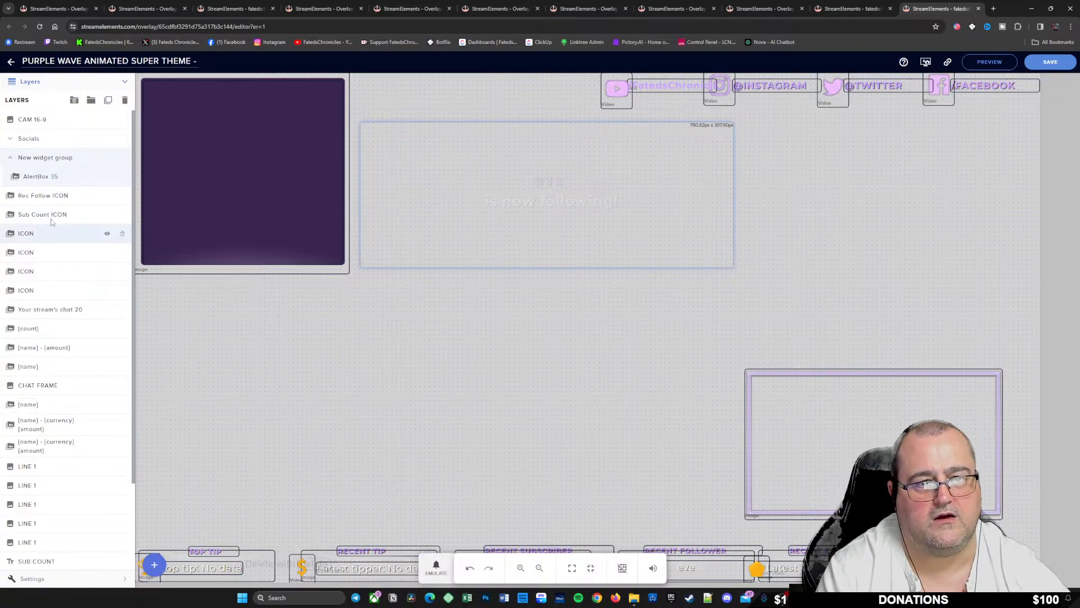
drag(36, 183, 64, 201)
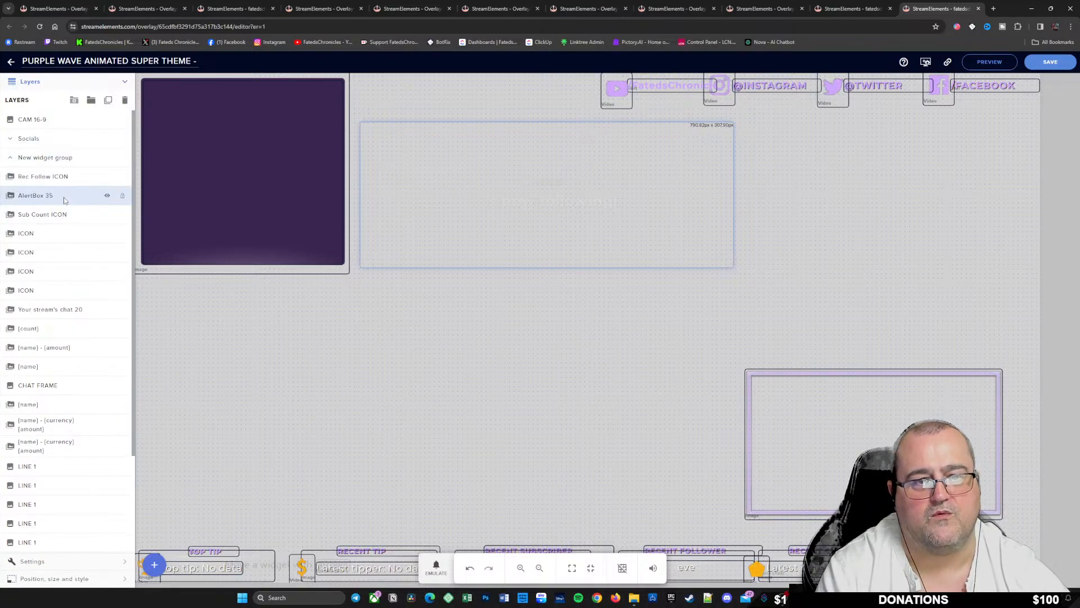
Step: Duplicate the AlertBox 35 layer to the Alerts overlay and delete it from this overlay
click(112, 100)
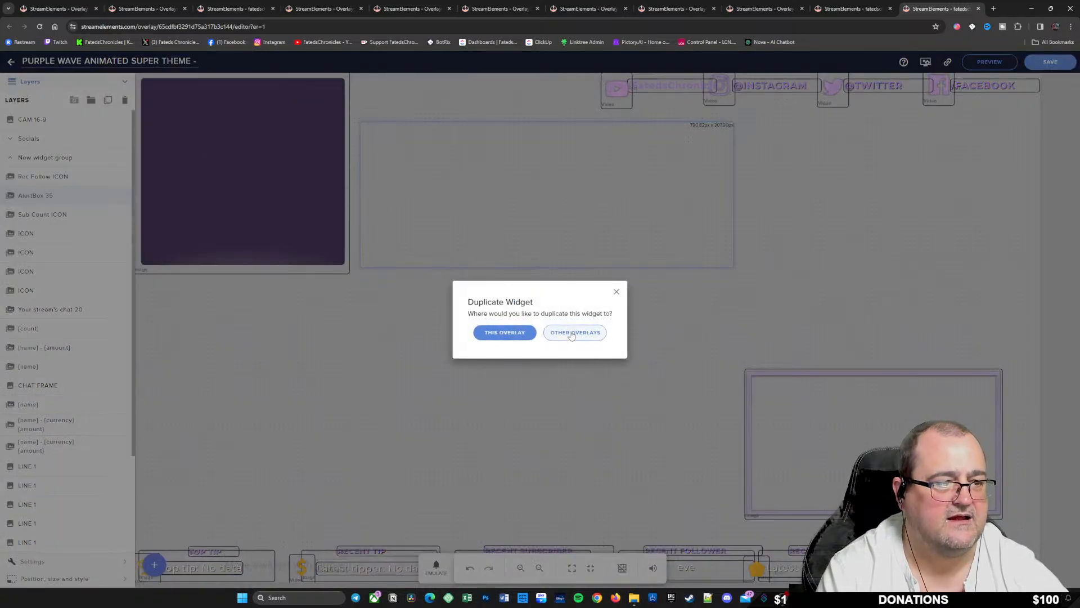
click(572, 333)
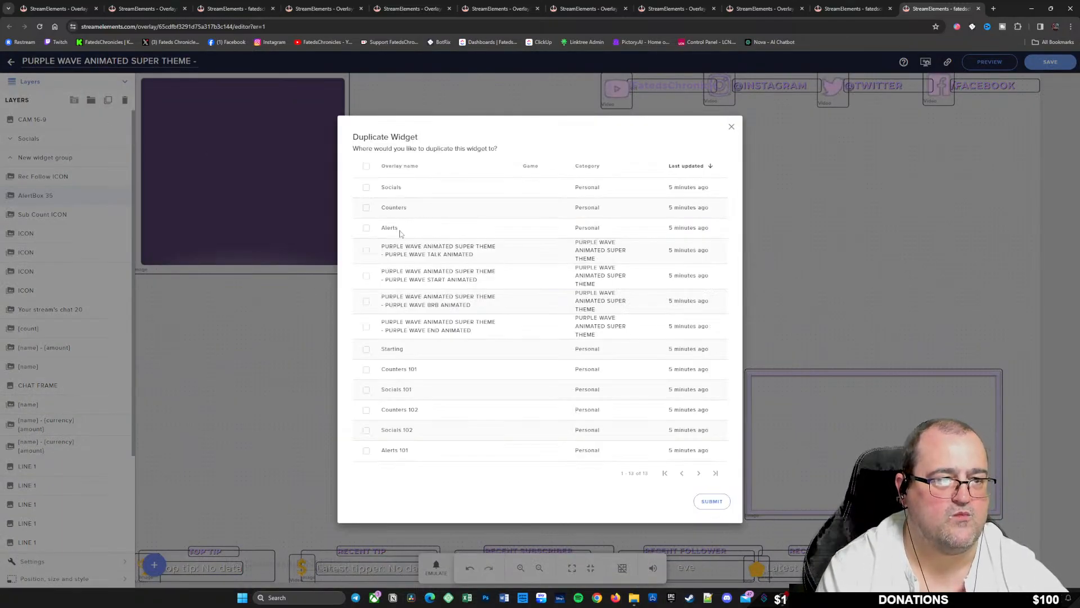
click(366, 229)
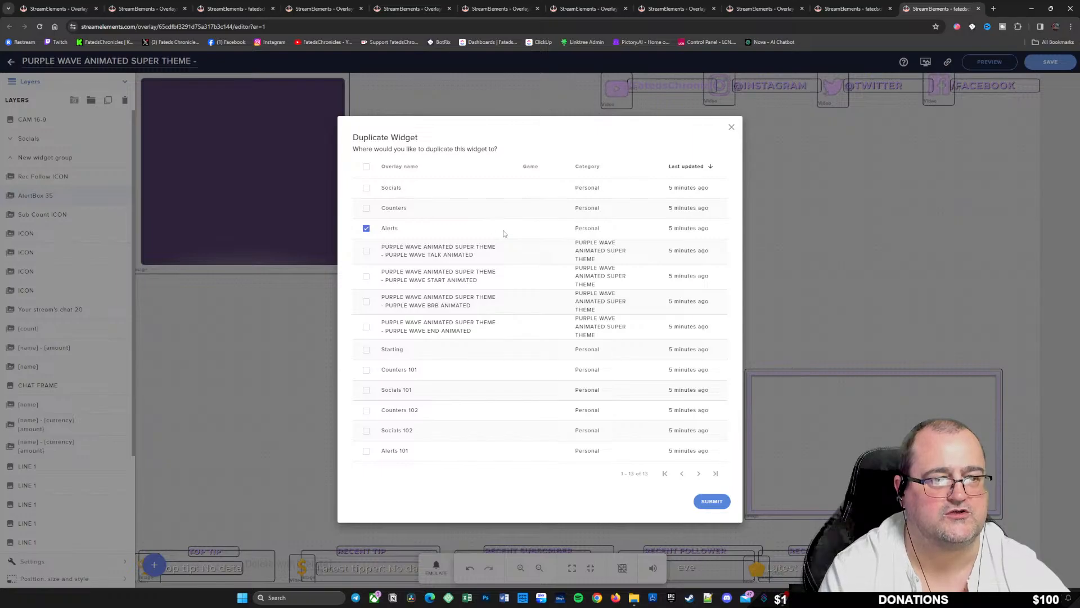
click(713, 503)
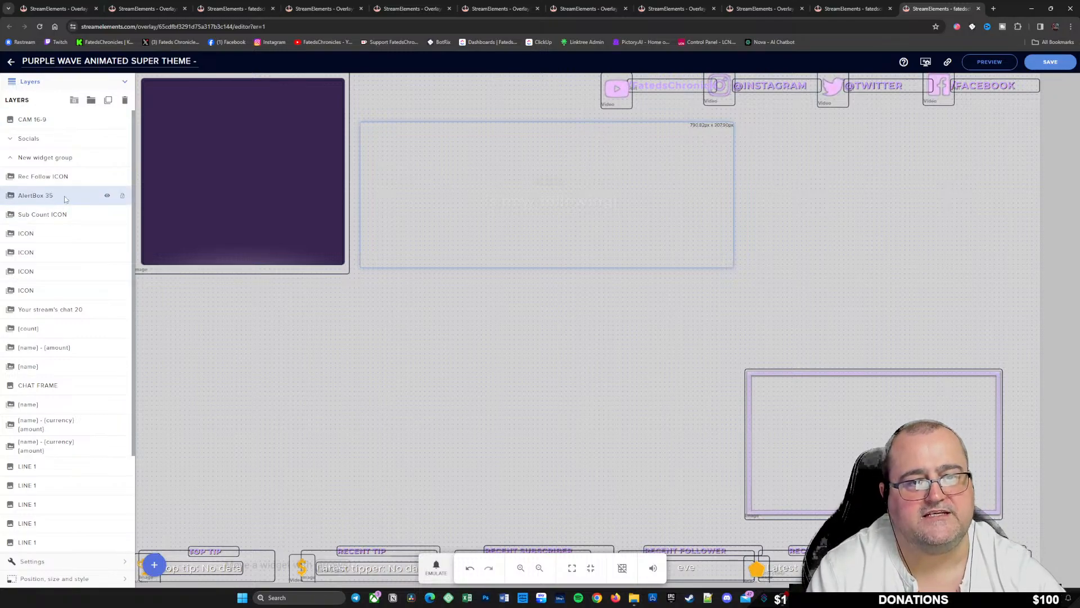
click(126, 100)
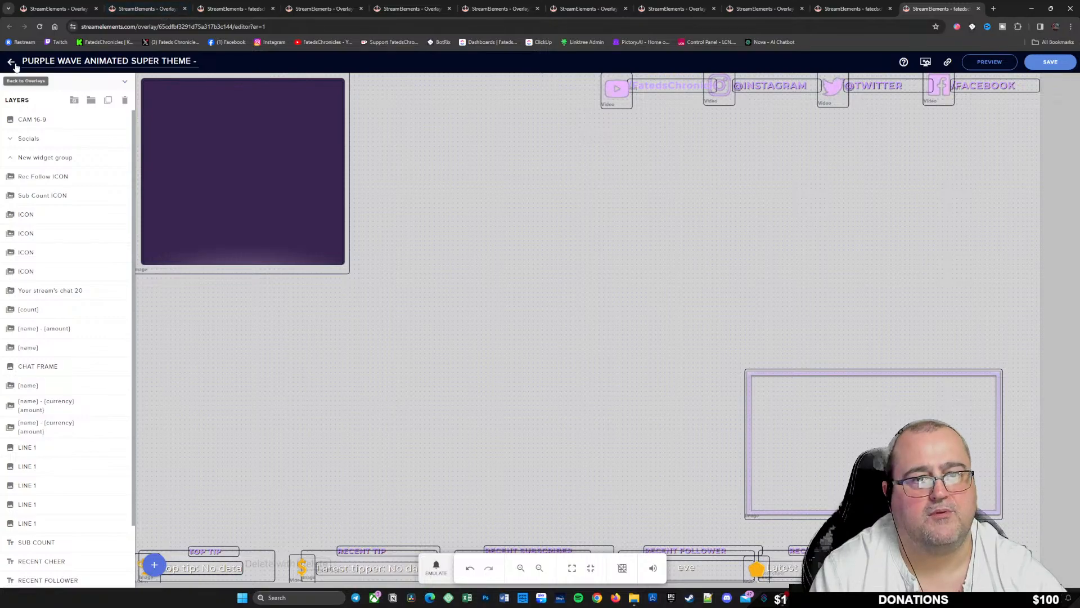
Step: Open the Purple Wave TALK overlay, skipping the editor tour, and delete its AlertBox 36 layer
click(12, 62)
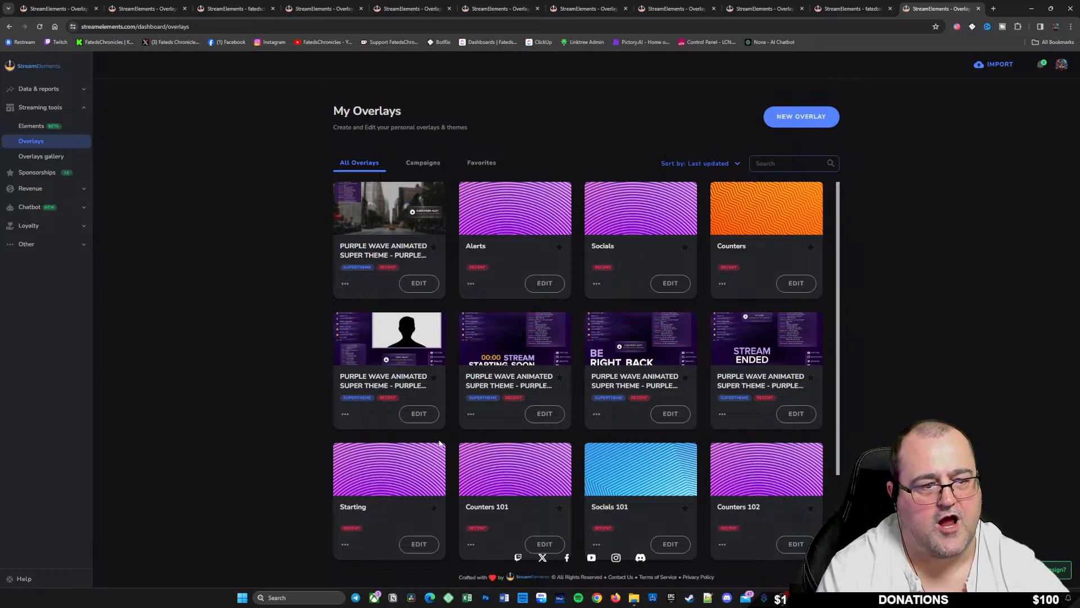
click(417, 414)
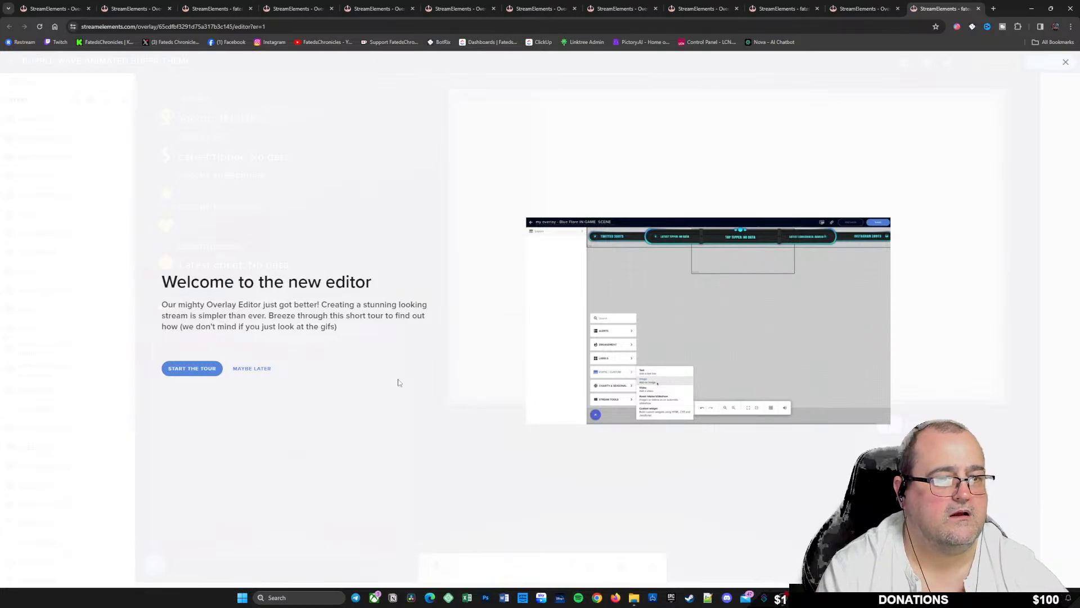
click(248, 368)
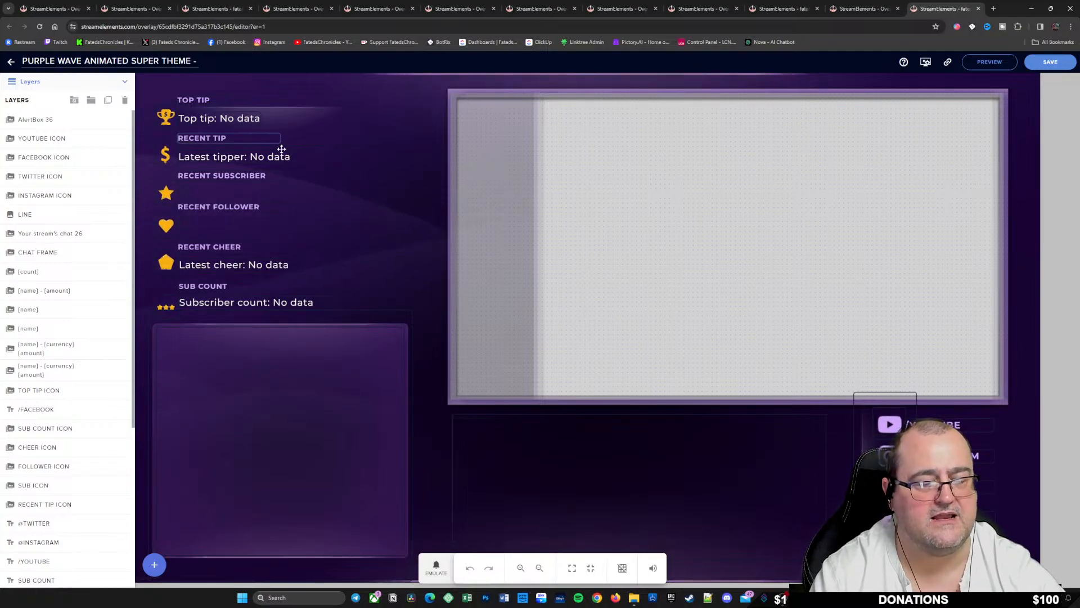
click(80, 119)
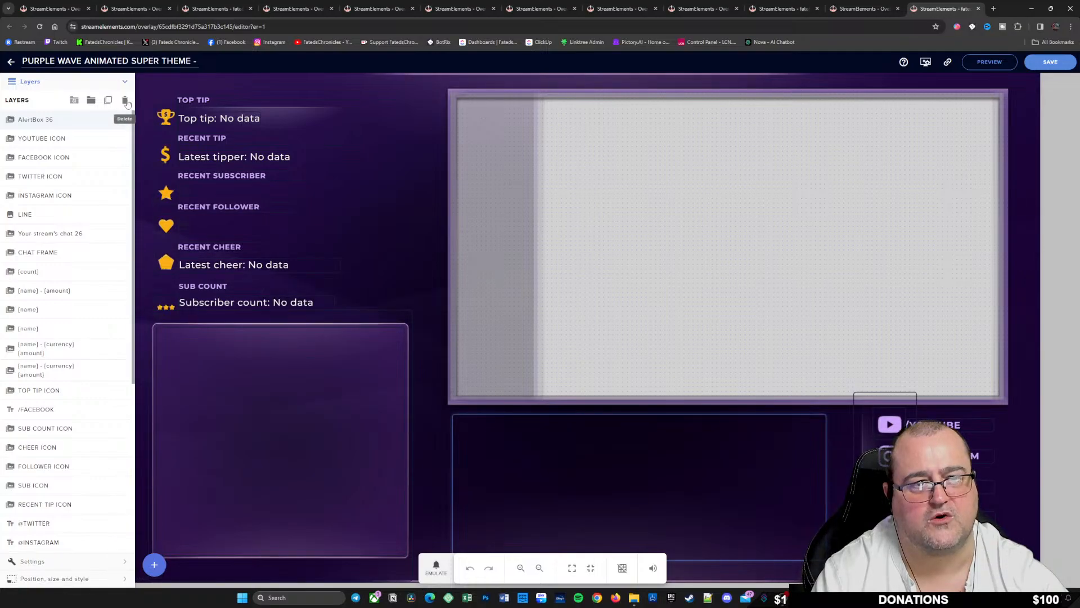
click(125, 100)
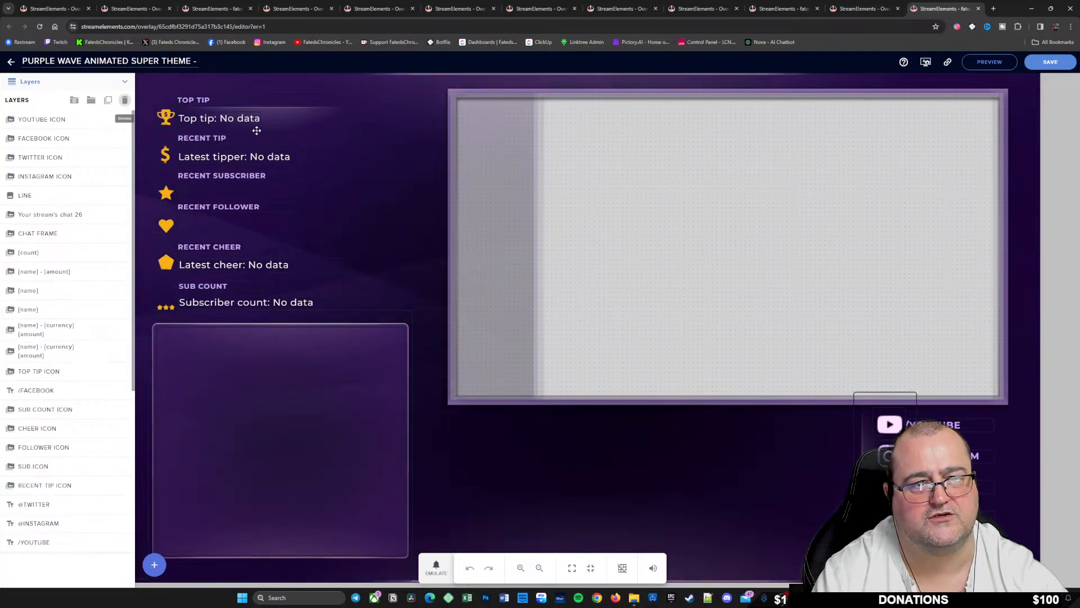
Step: Toggle the visibility of the TALK 4-3 layer to identify its frame, and delete that layer
click(74, 119)
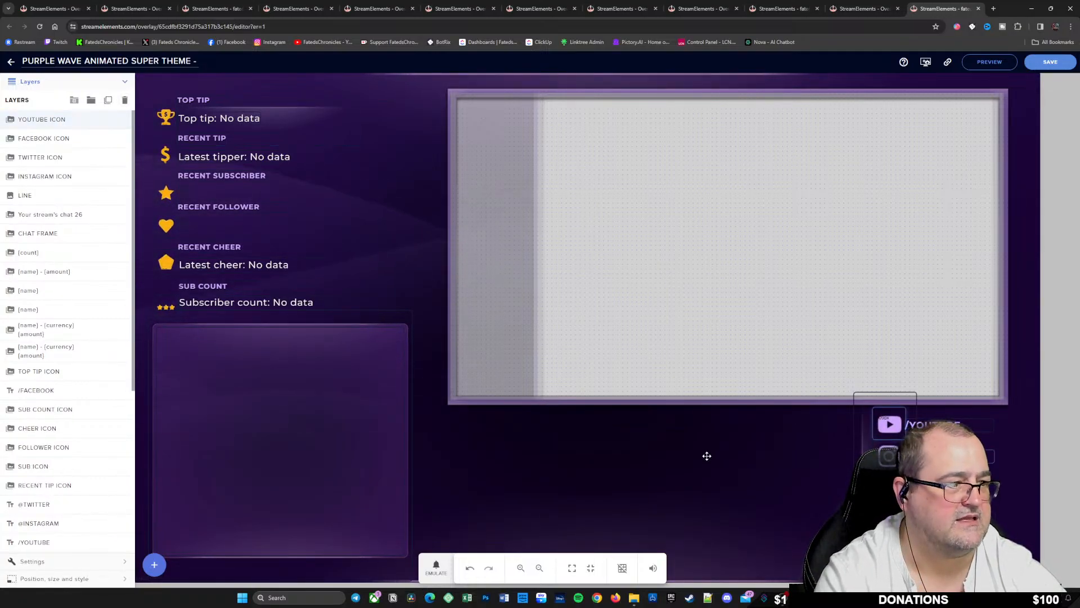
scroll(66, 506, down, 5)
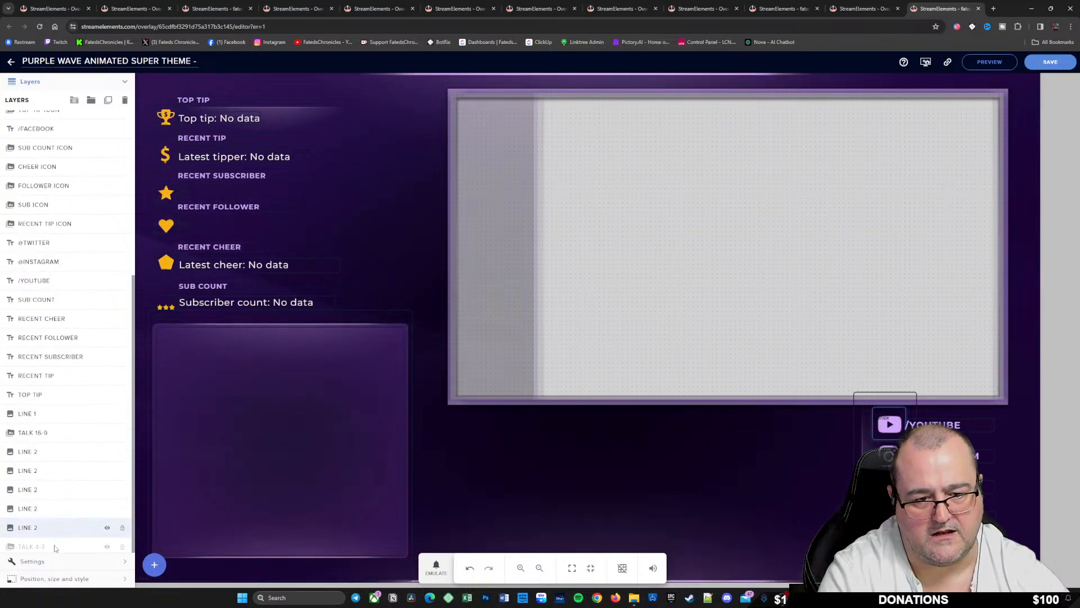
click(107, 547)
click(108, 548)
click(107, 548)
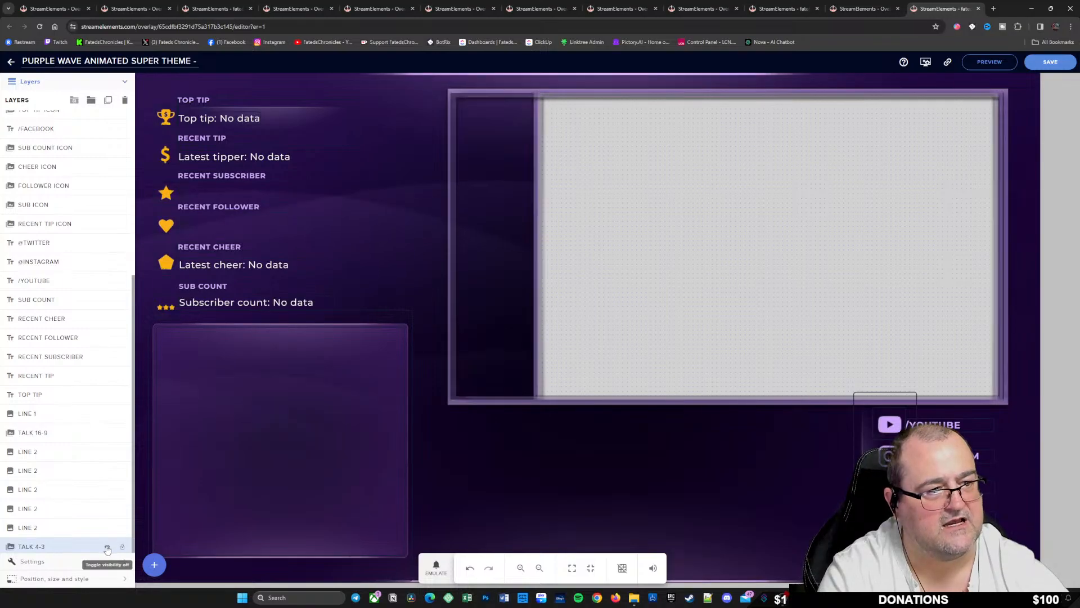
click(107, 548)
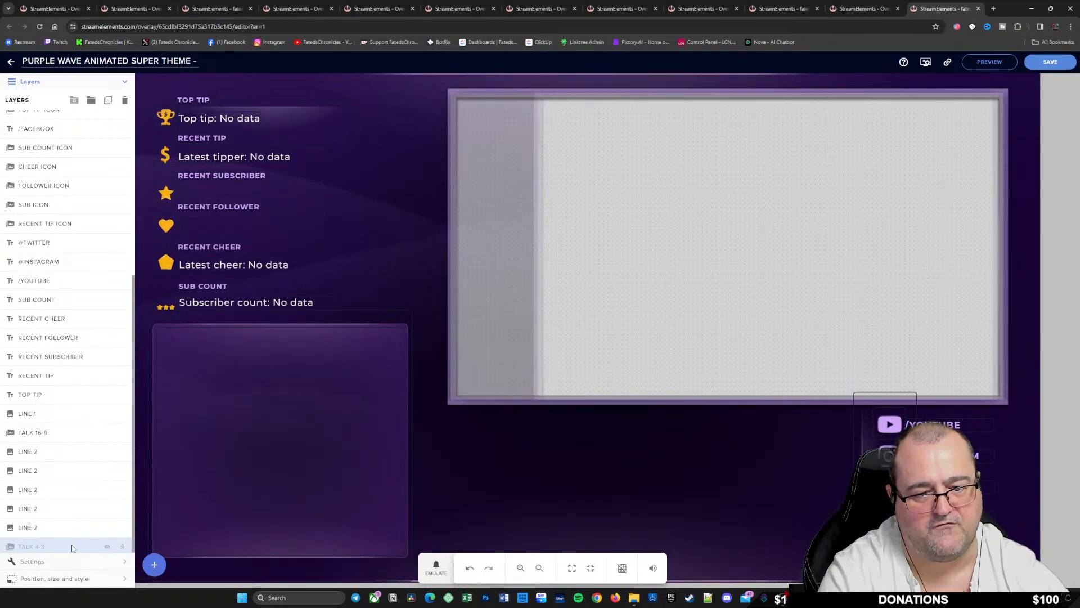
scroll(99, 138, up, 2)
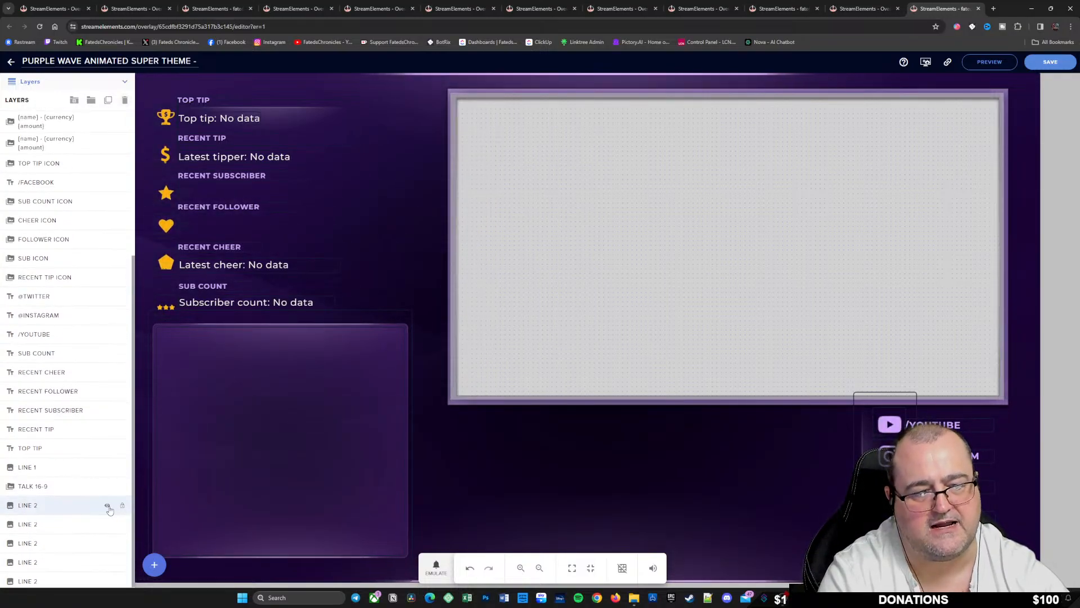
Step: Bring the TALK 16-9 layer to the top of the layer order and place Your stream's chat 26 above it
scroll(72, 224, up, 4)
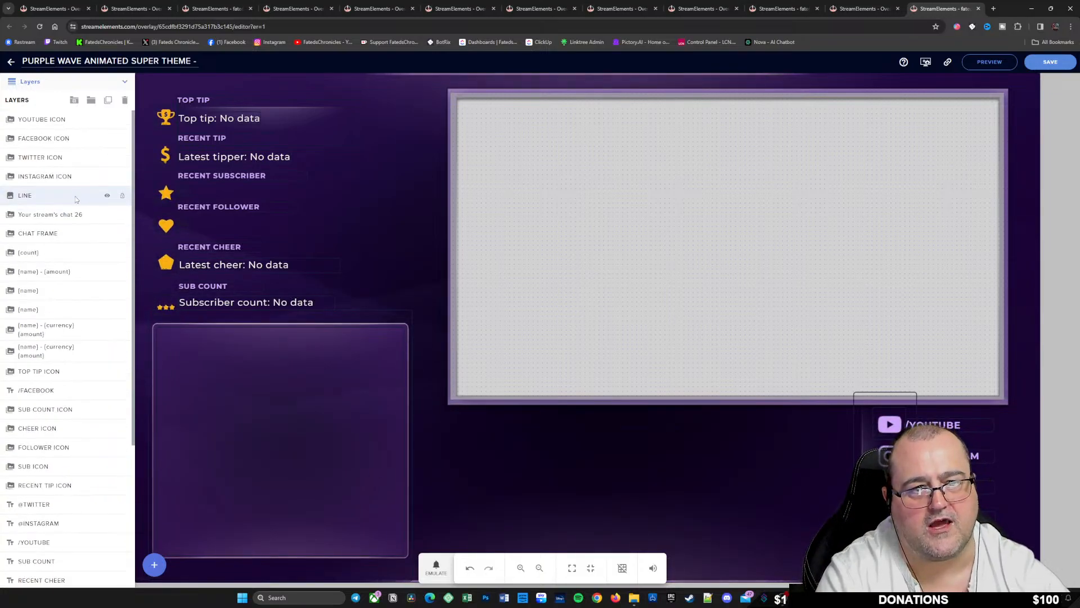
scroll(110, 455, down, 3)
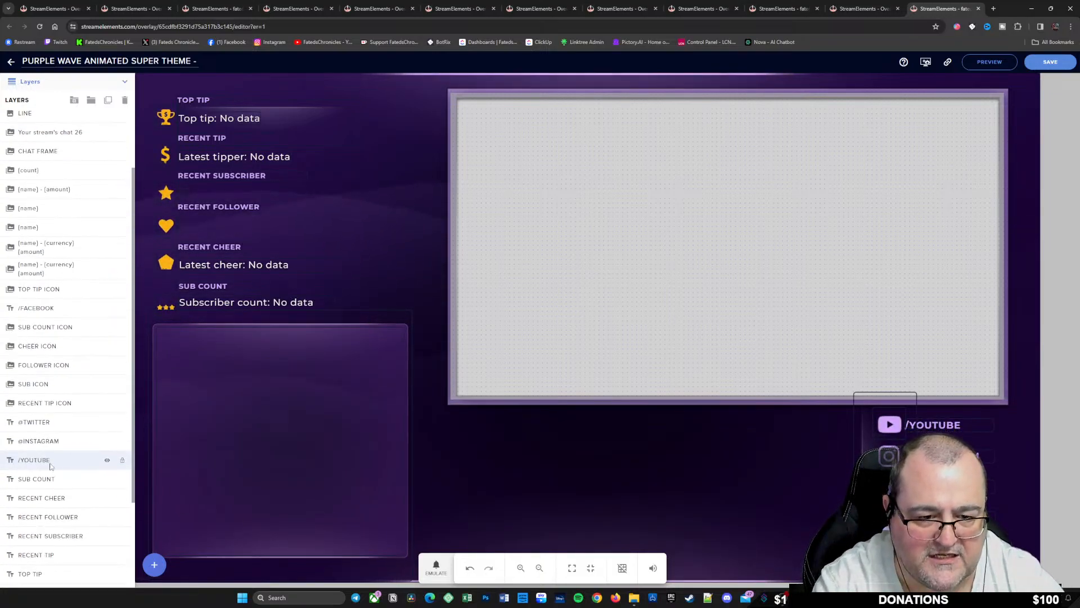
scroll(93, 498, down, 1)
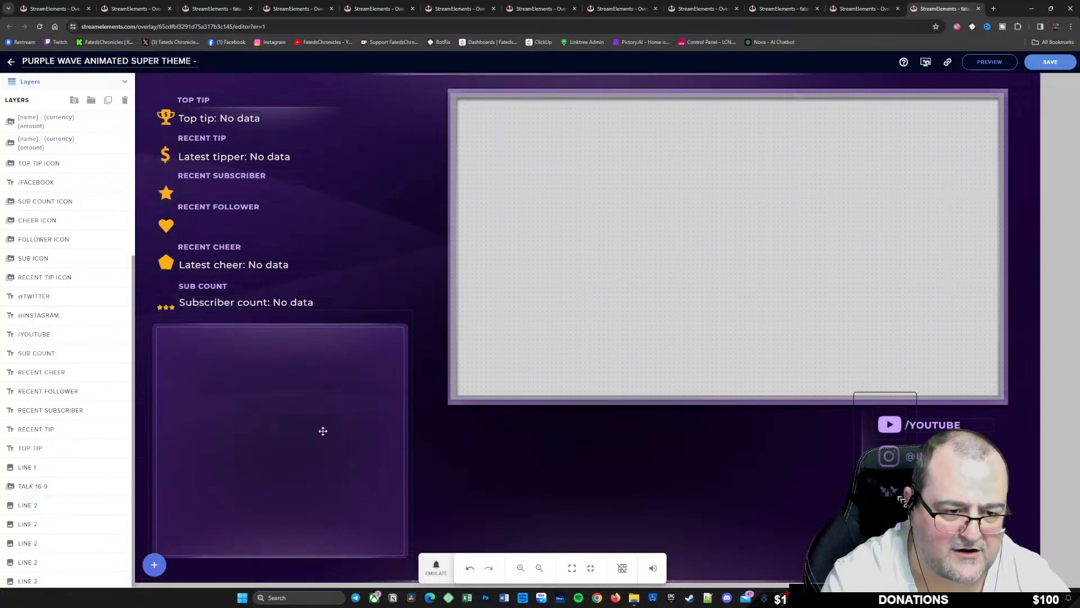
mouse_move(272, 439)
mouse_down()
mouse_move(436, 393)
mouse_move(406, 391)
mouse_move(269, 436)
mouse_up()
scroll(84, 428, up, 5)
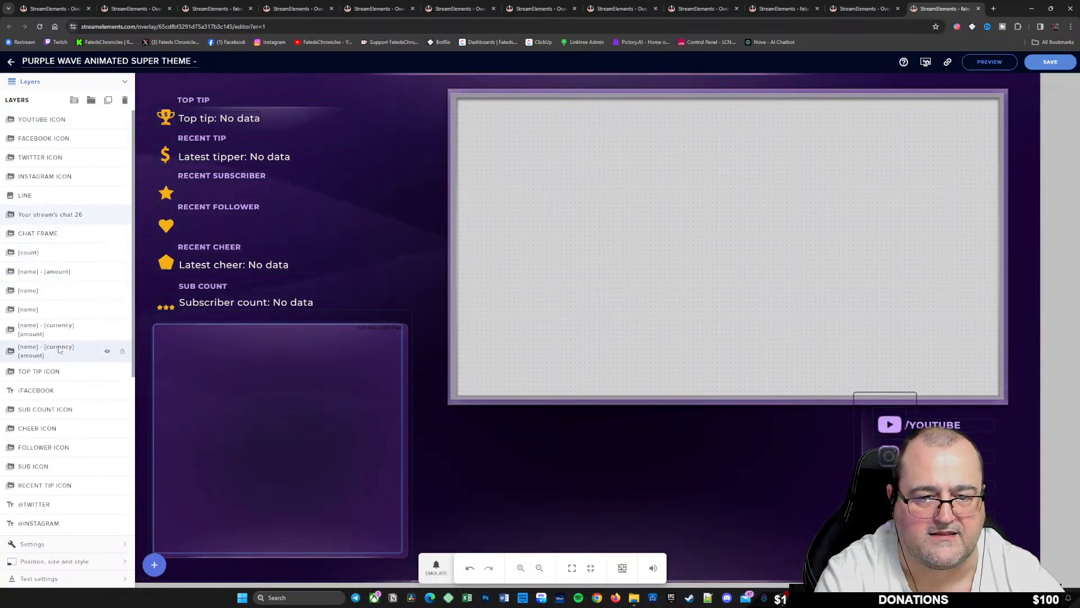
scroll(61, 366, down, 1)
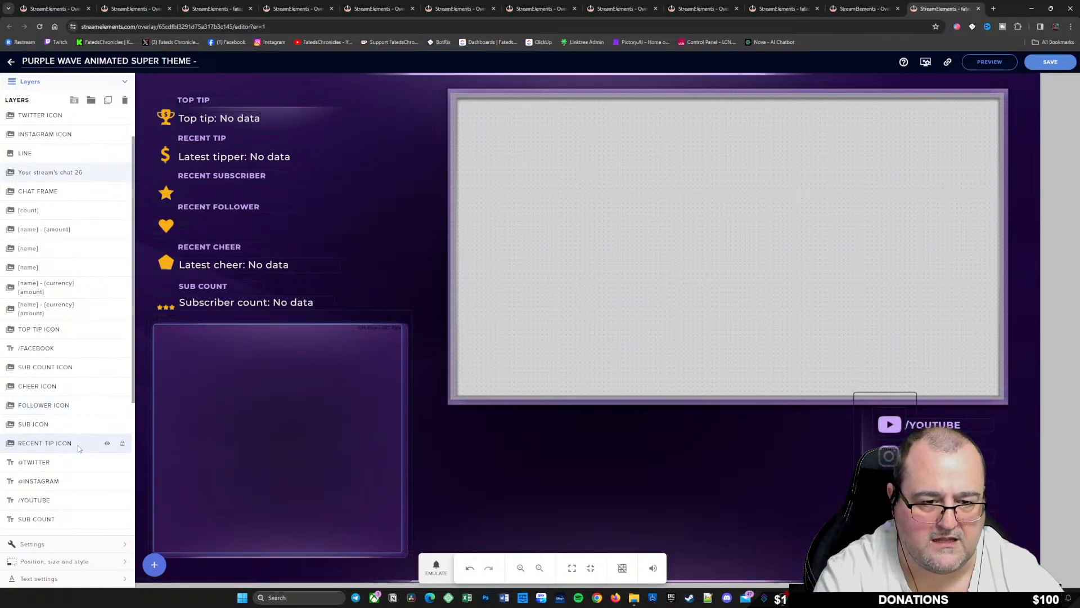
scroll(80, 451, down, 2)
scroll(80, 451, down, 3)
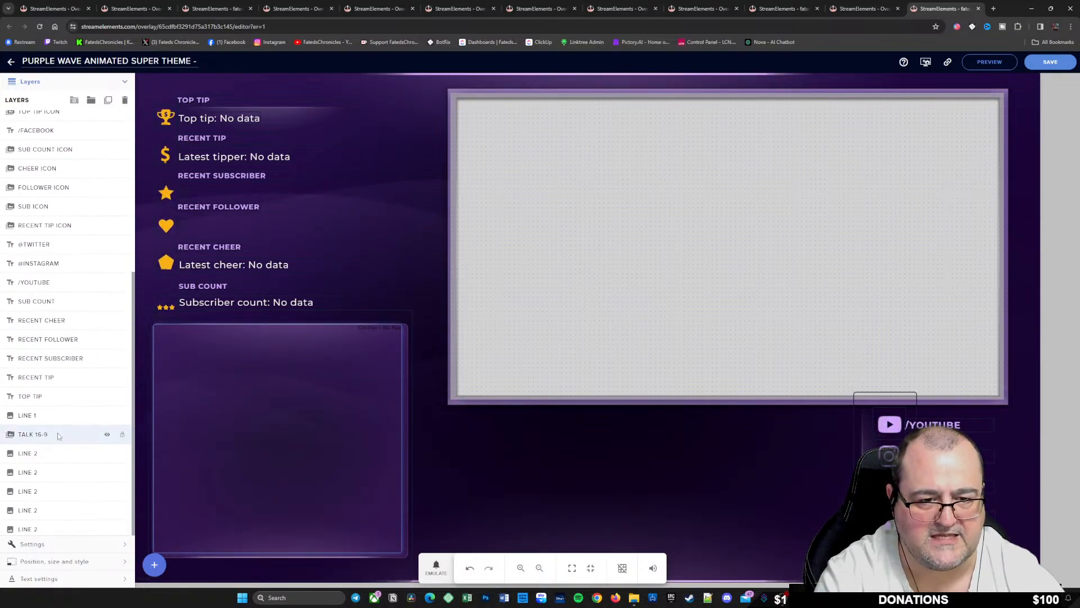
scroll(57, 433, up, 1)
drag(62, 451, 68, 117)
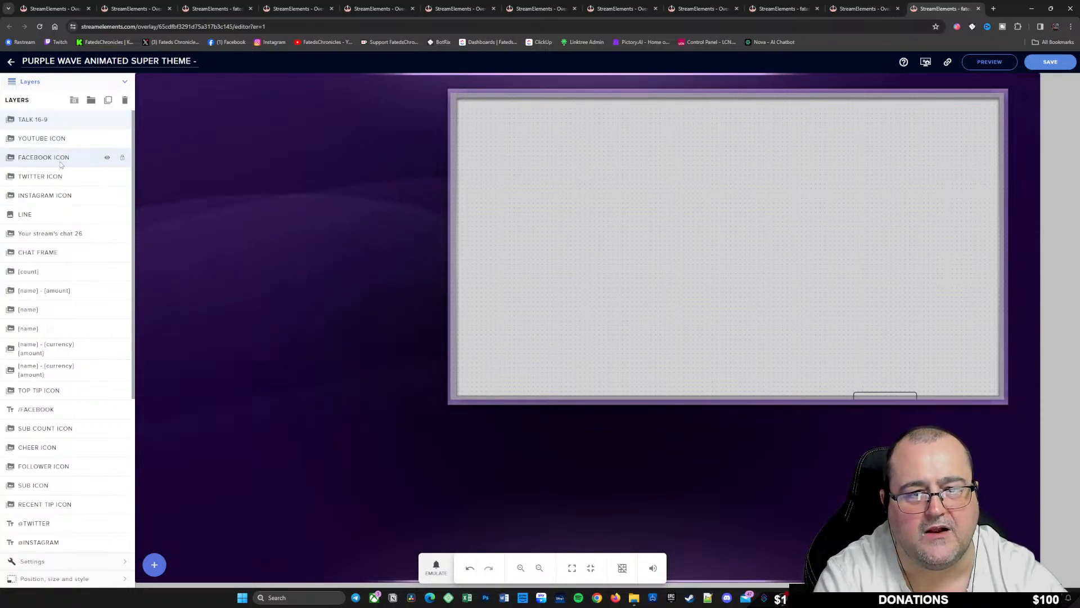
click(75, 237)
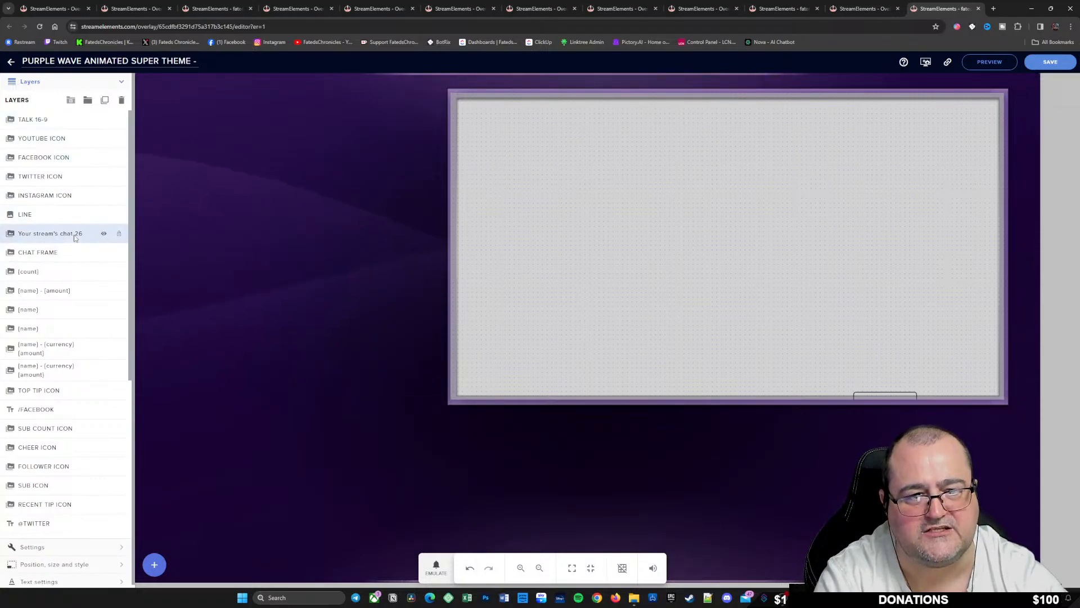
drag(75, 237, 59, 114)
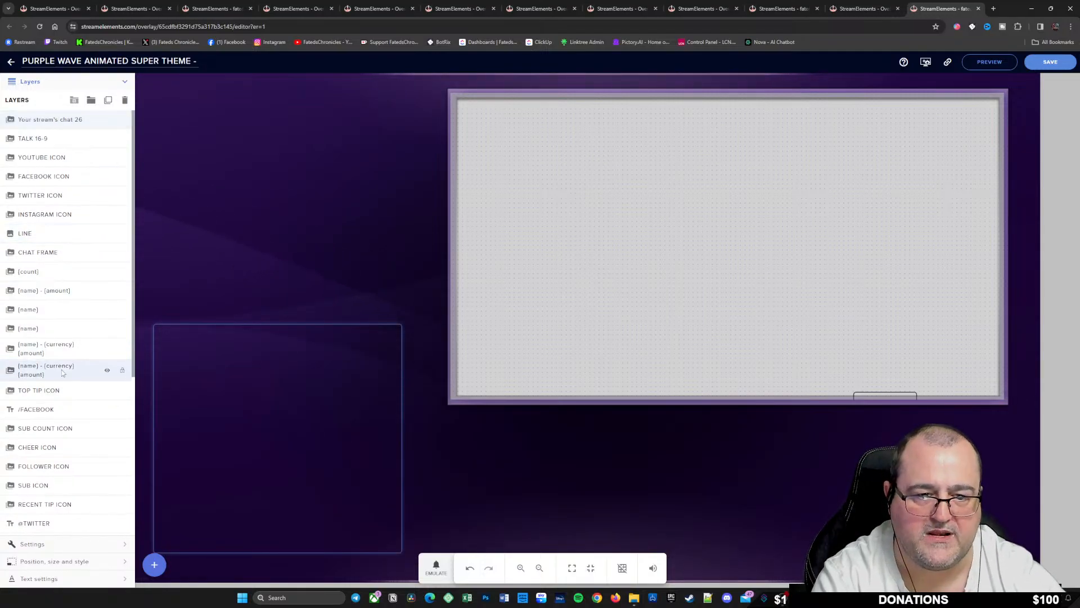
Step: Move the CHAT FRAME layer to the top of the layer order, above Your stream's chat 26
scroll(73, 399, down, 4)
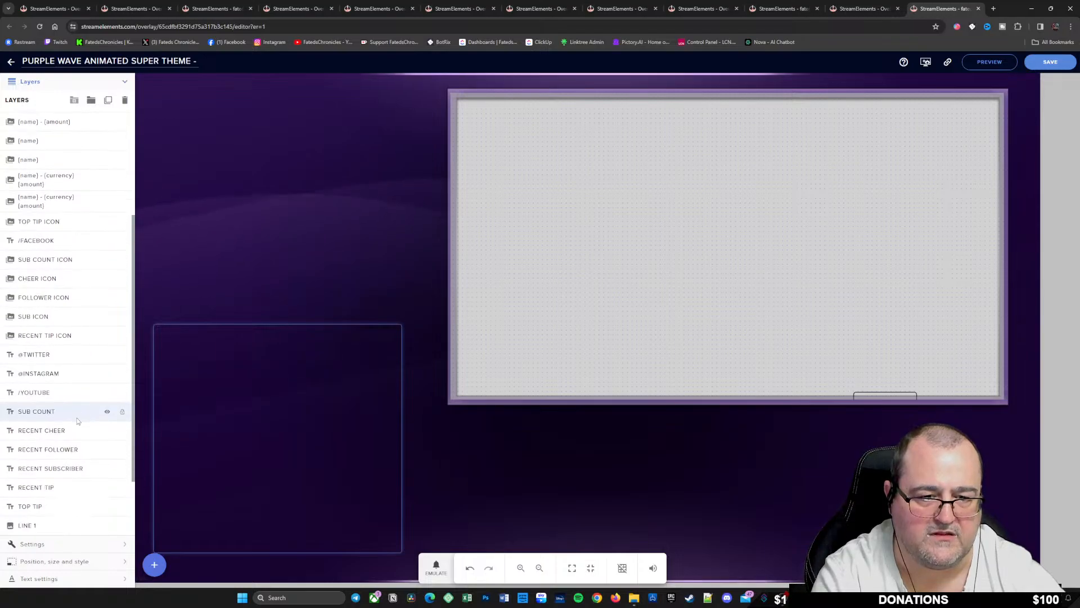
scroll(77, 426, down, 1)
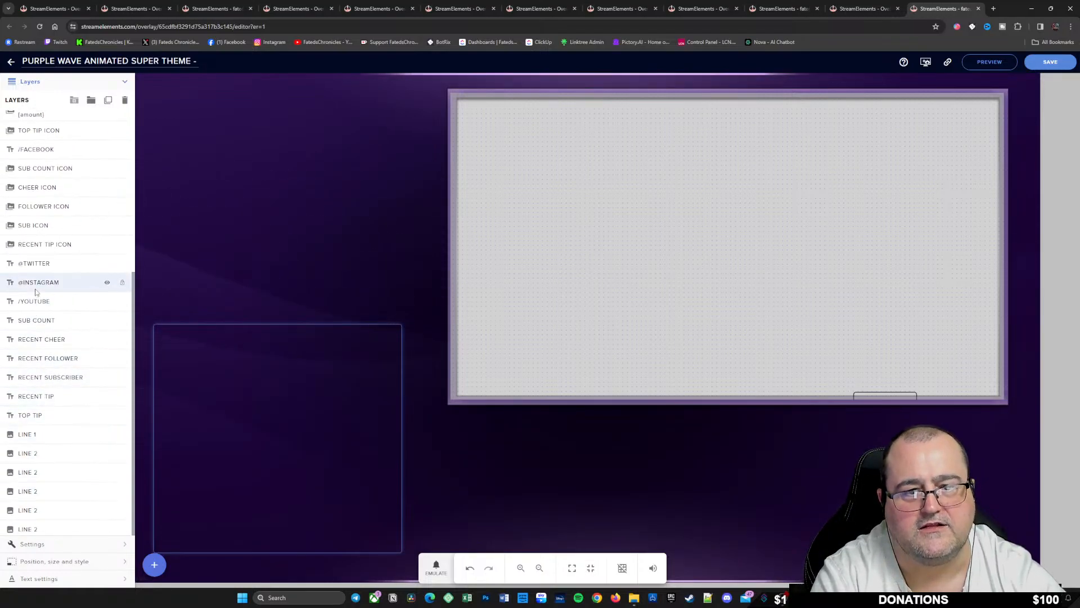
scroll(53, 298, up, 3)
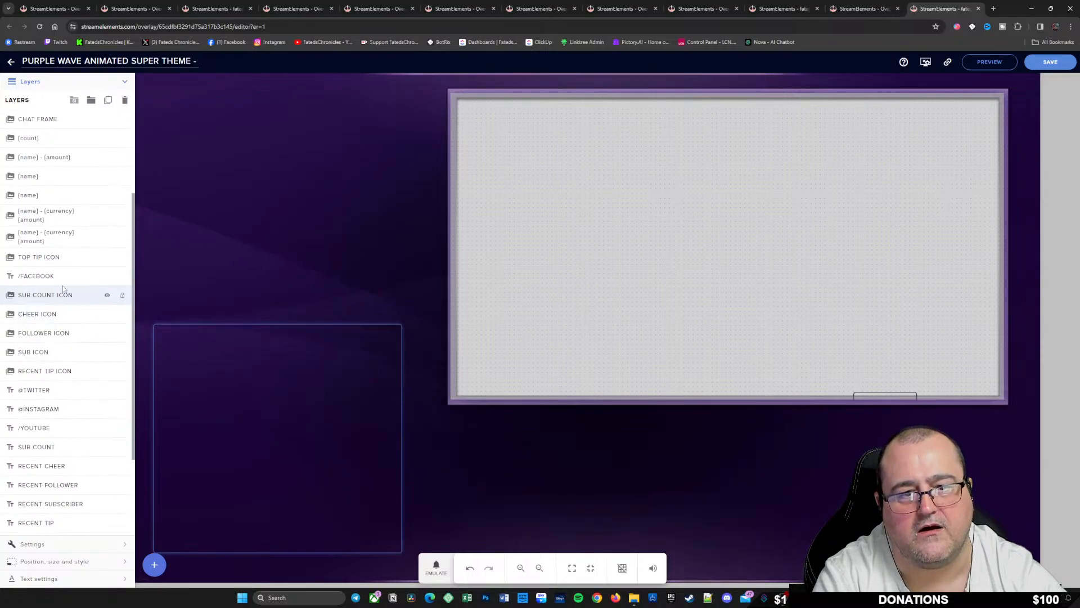
scroll(60, 275, up, 3)
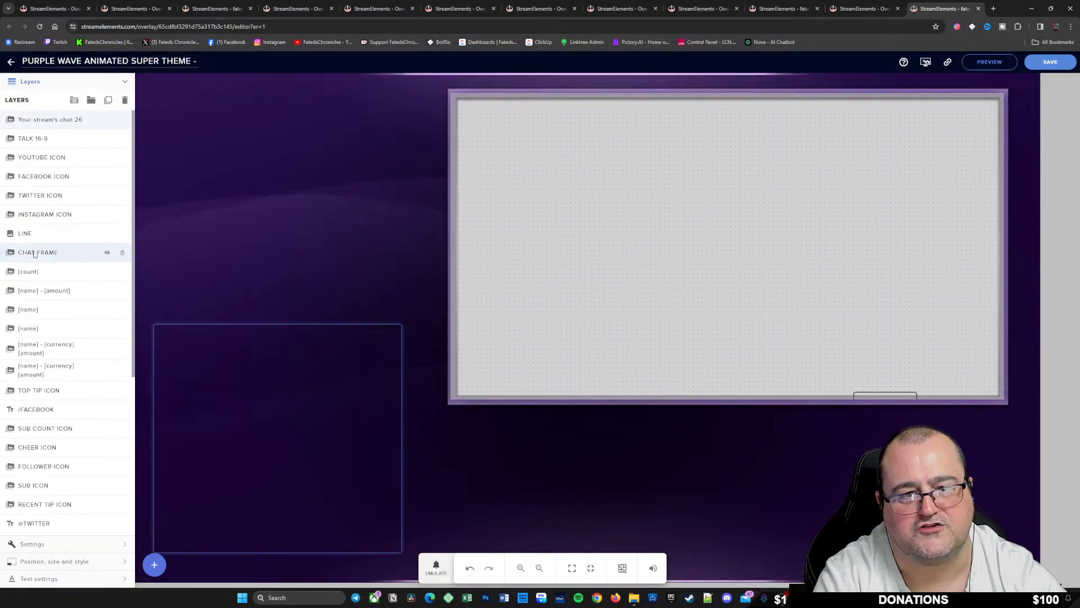
drag(63, 256, 65, 117)
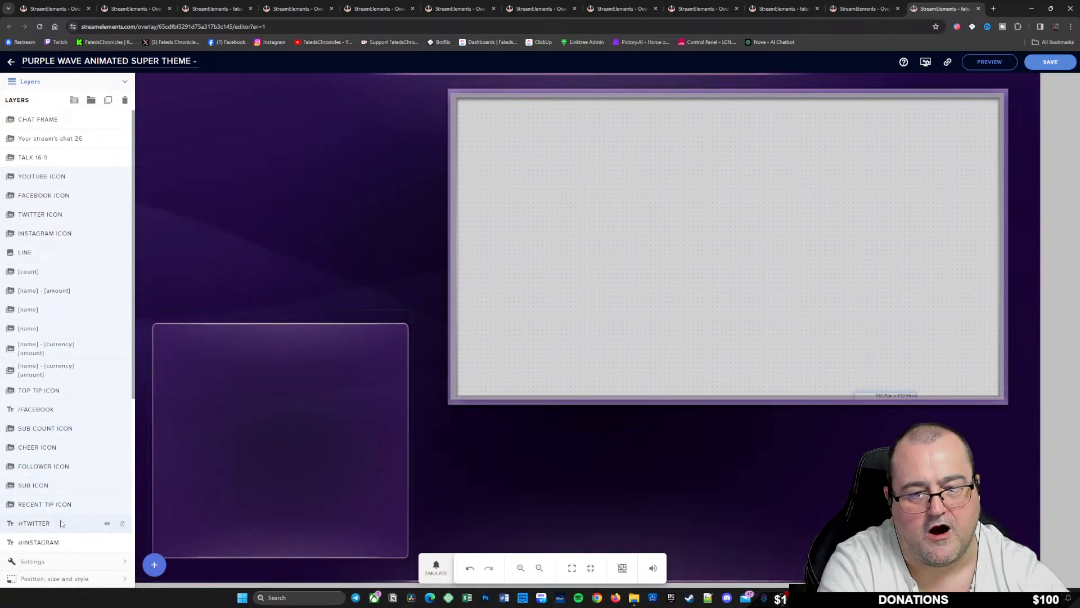
Step: Delete all layers from YOUTUBE ICON through the last LINE 2, save the TALK overlay, and return to the overlay list
scroll(62, 474, down, 4)
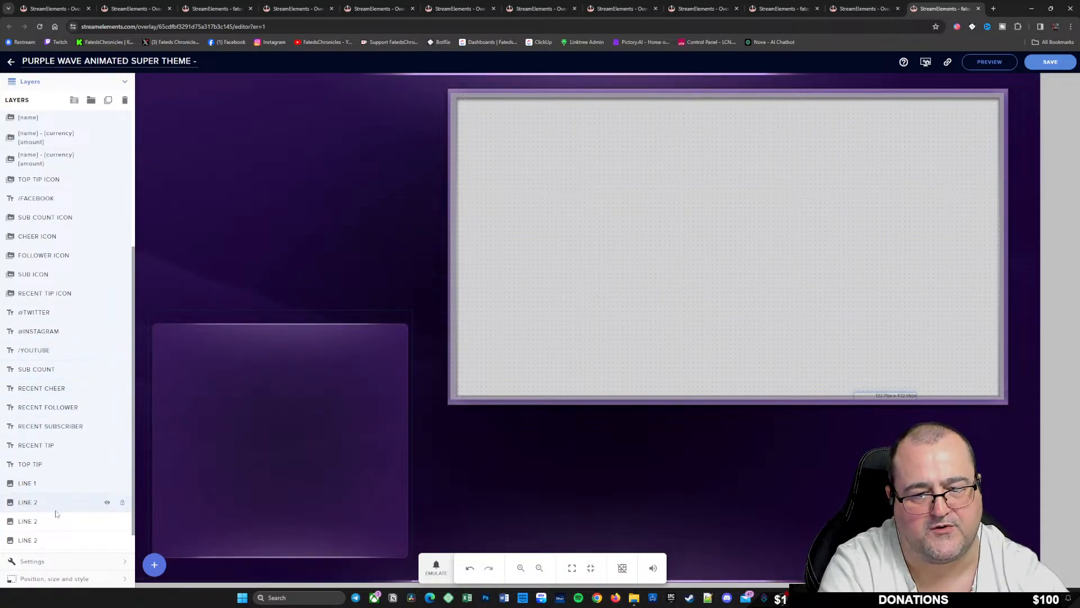
scroll(53, 526, down, 1)
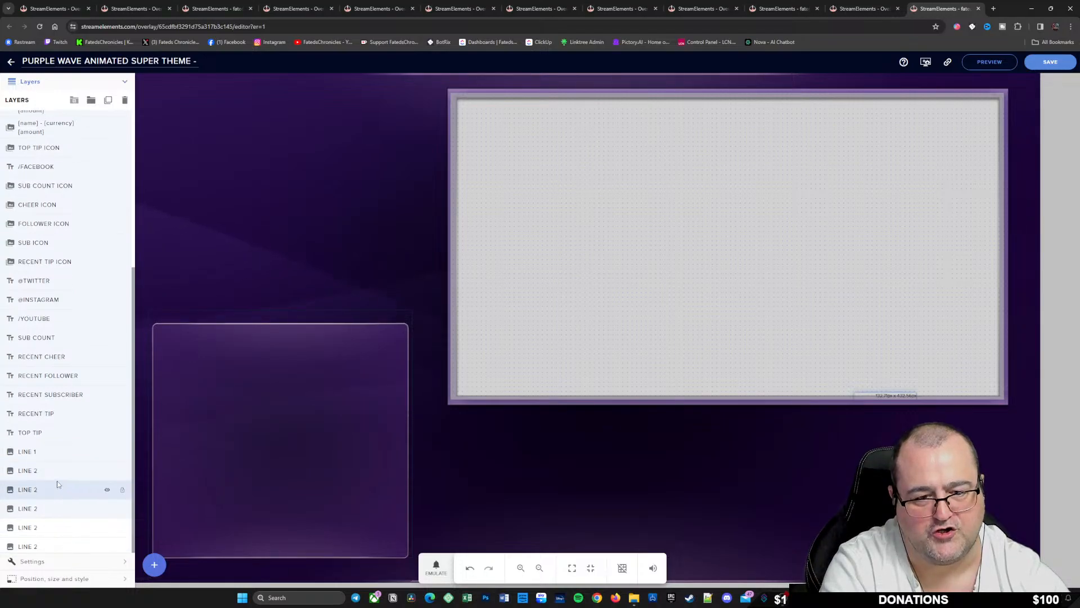
click(40, 529)
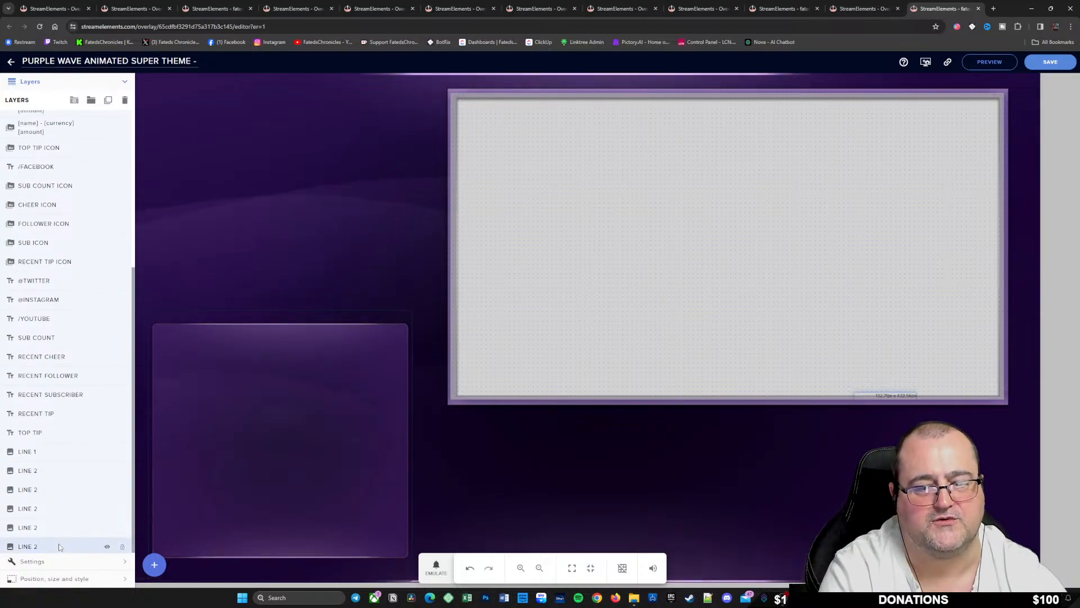
click(124, 102)
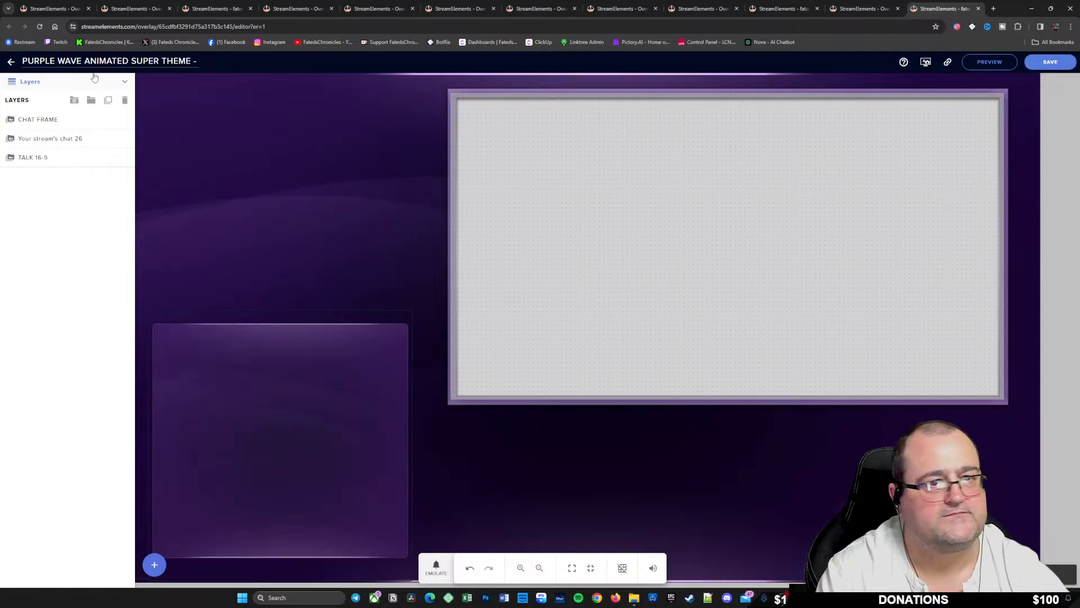
click(11, 63)
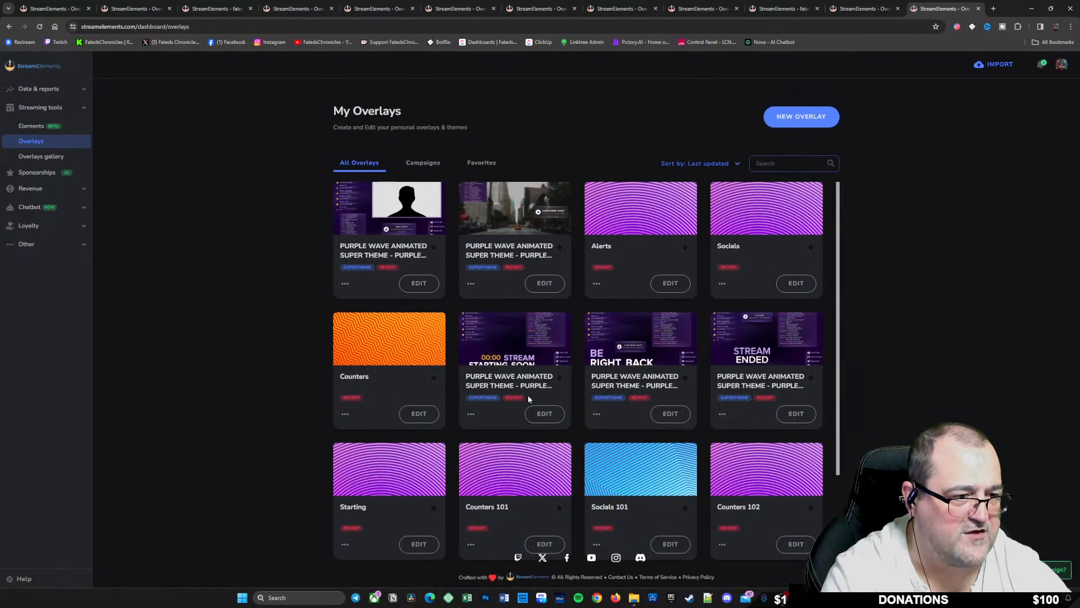
Step: Open the Stream Starting Soon overlay and delete its AlertBox 40 layer
click(547, 418)
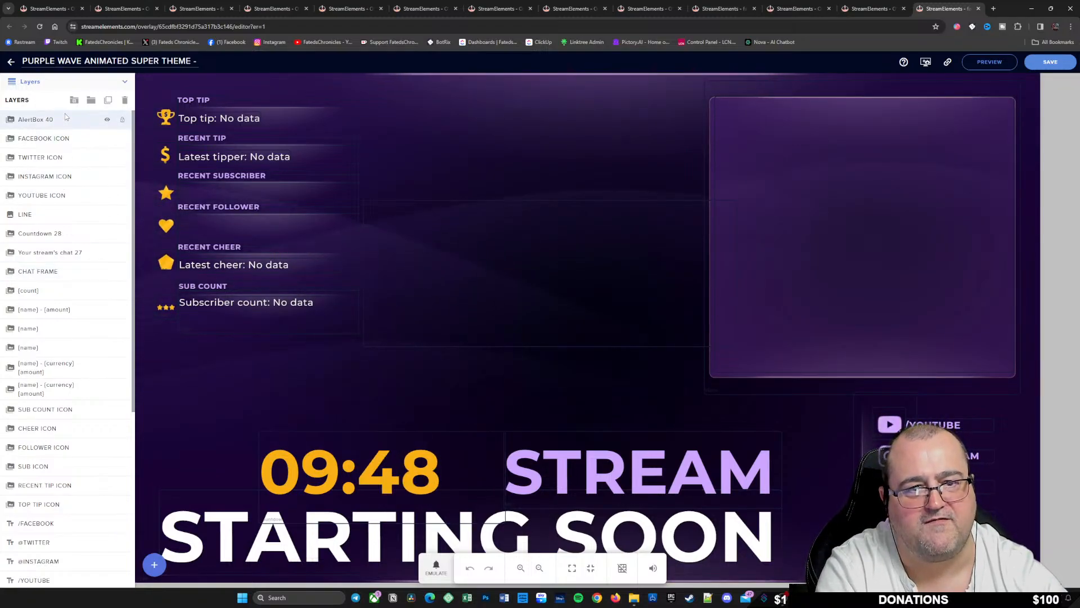
click(98, 112)
click(123, 99)
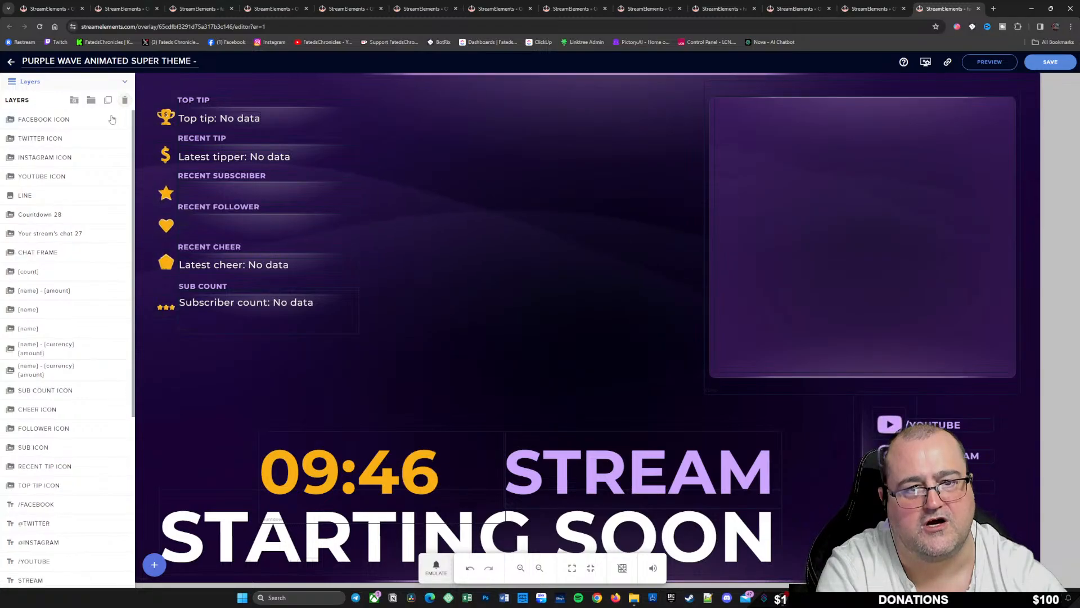
Step: Delete the FACEBOOK ICON, TWITTER ICON, INSTAGRAM ICON, YOUTUBE ICON and LINE layers together
click(58, 124)
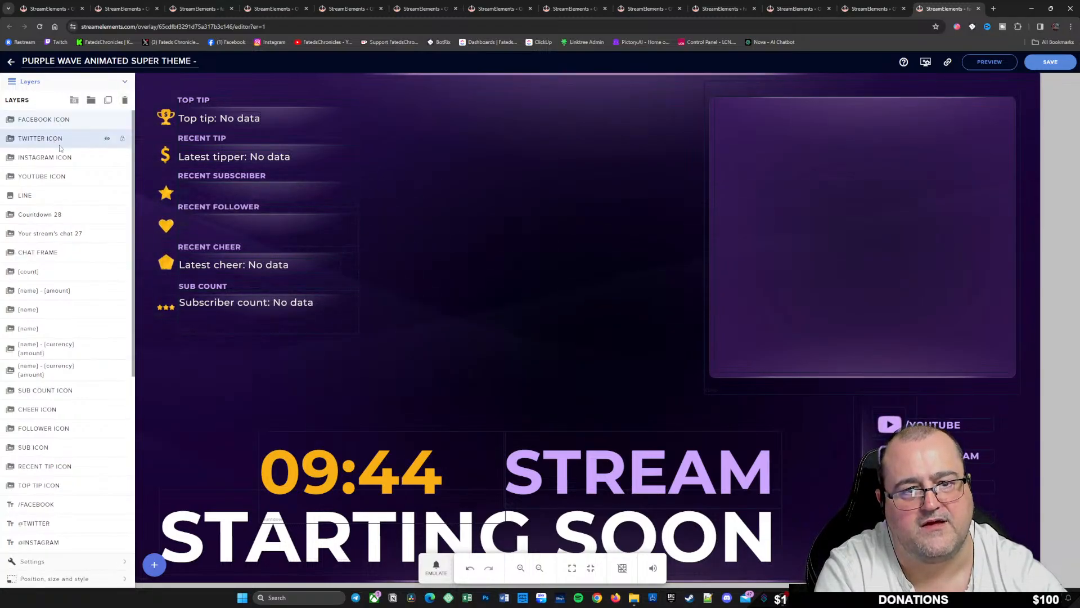
ctrl+click(58, 141)
ctrl+click(43, 159)
ctrl+click(49, 179)
ctrl+click(43, 197)
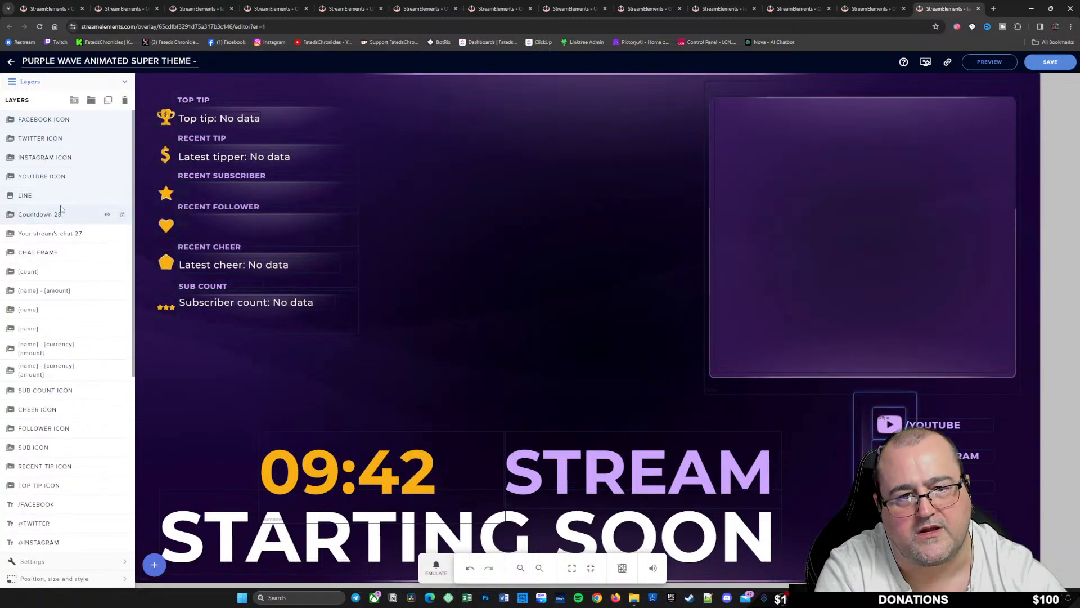
click(125, 100)
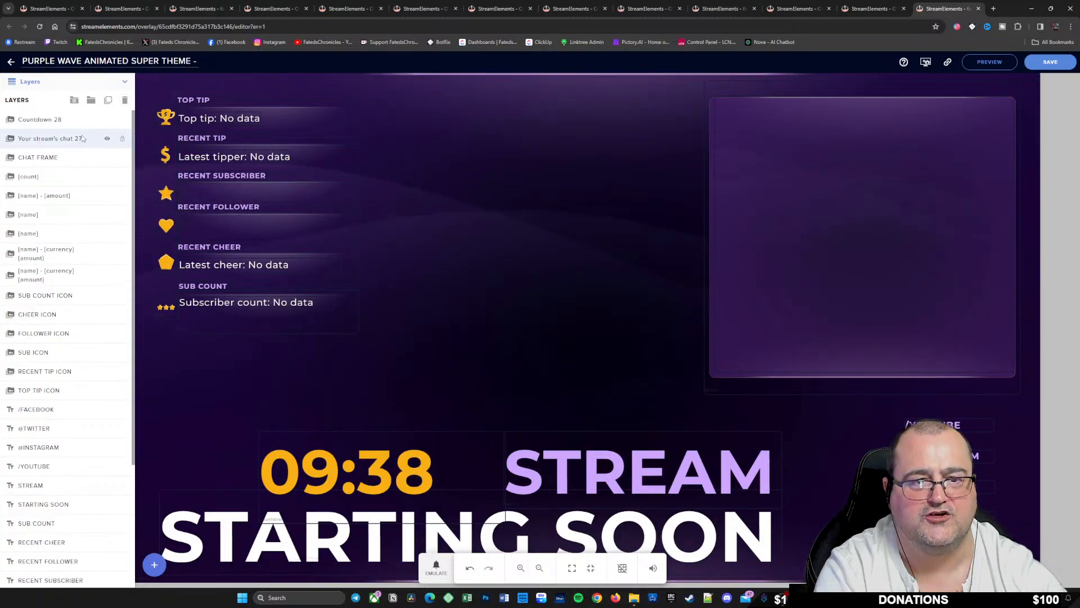
Step: Move the STARTING SOON and STREAM text layers above CHAT FRAME, with STREAM directly under Your stream's chat 27
click(68, 139)
click(62, 159)
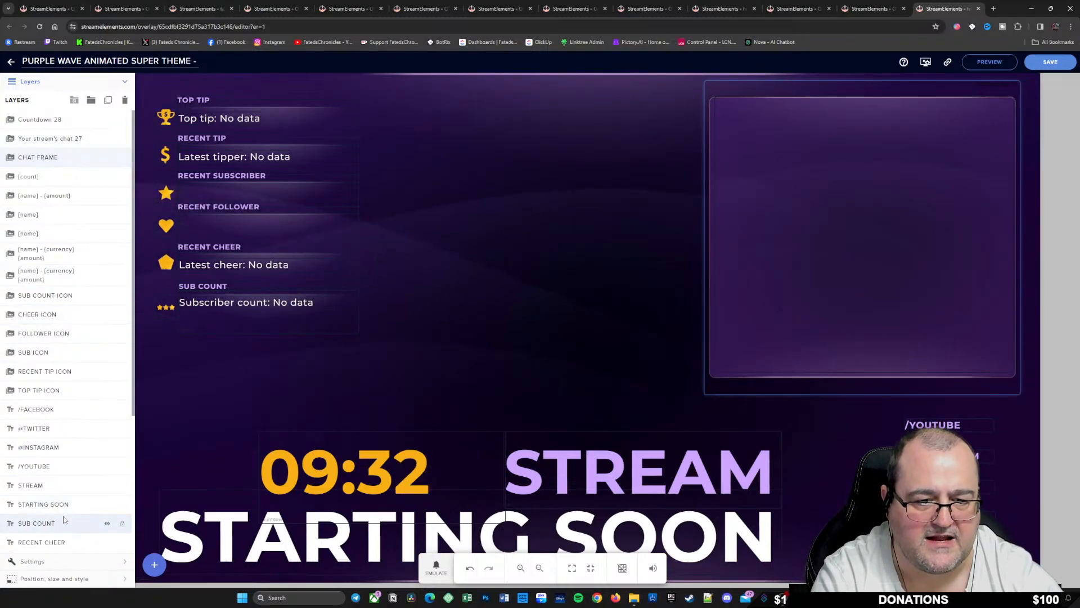
drag(72, 502, 64, 163)
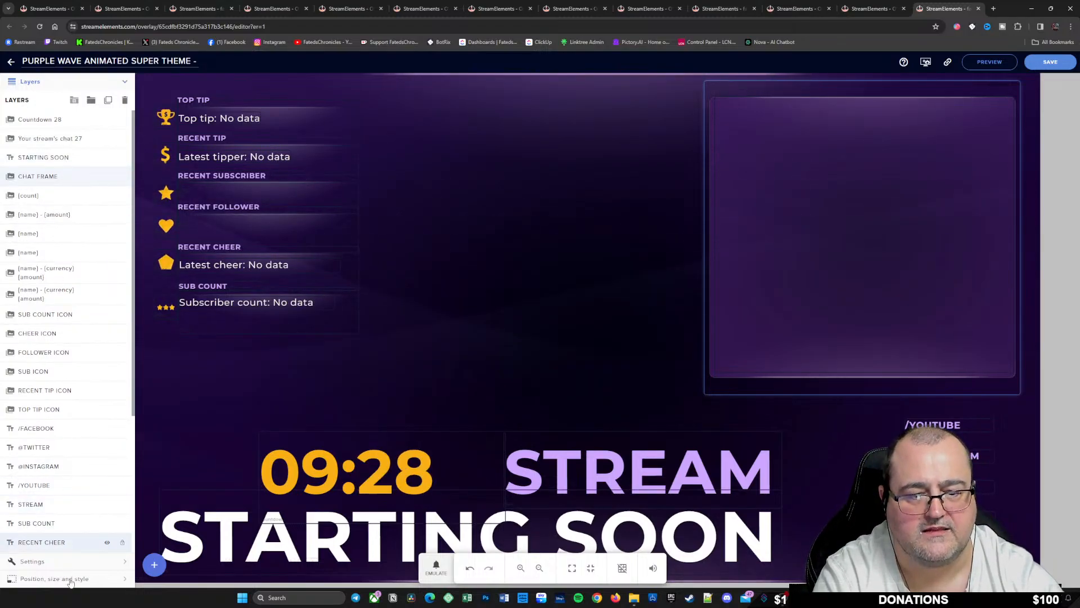
drag(49, 504, 59, 148)
Step: Move the BACKGROUND layer directly below CHAT FRAME and nudge the stream chat slightly down inside its frame
scroll(65, 490, down, 4)
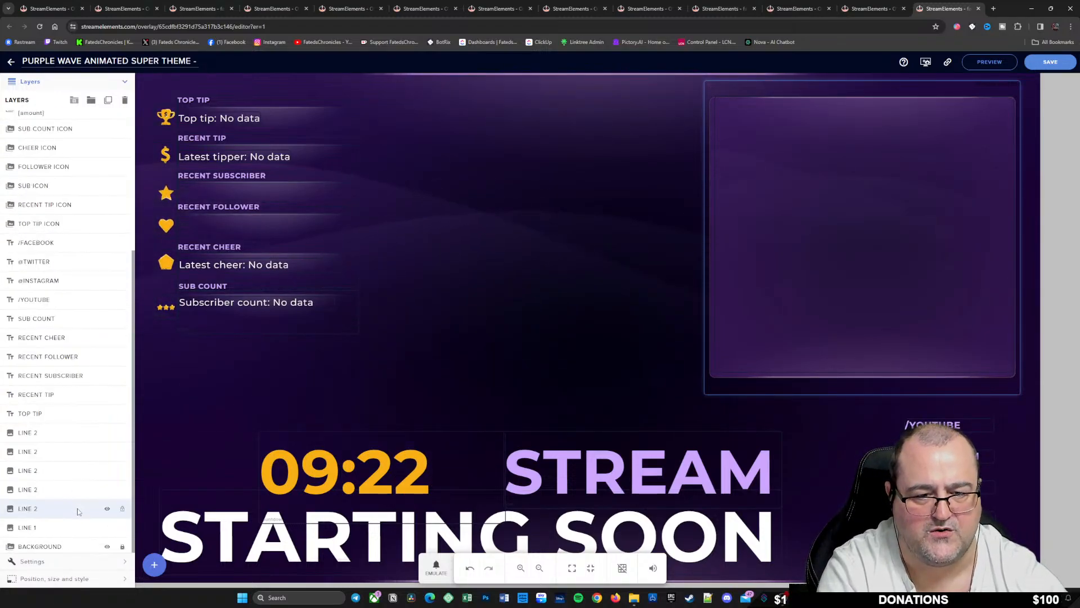
drag(66, 547, 70, 216)
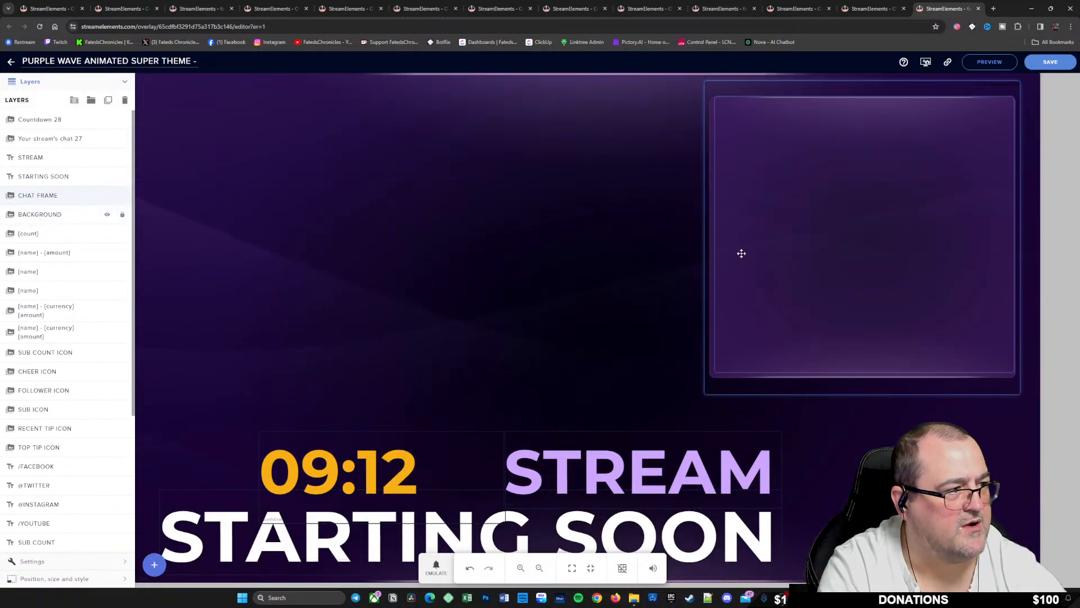
mouse_move(844, 223)
mouse_down()
mouse_move(730, 219)
mouse_move(851, 233)
mouse_up()
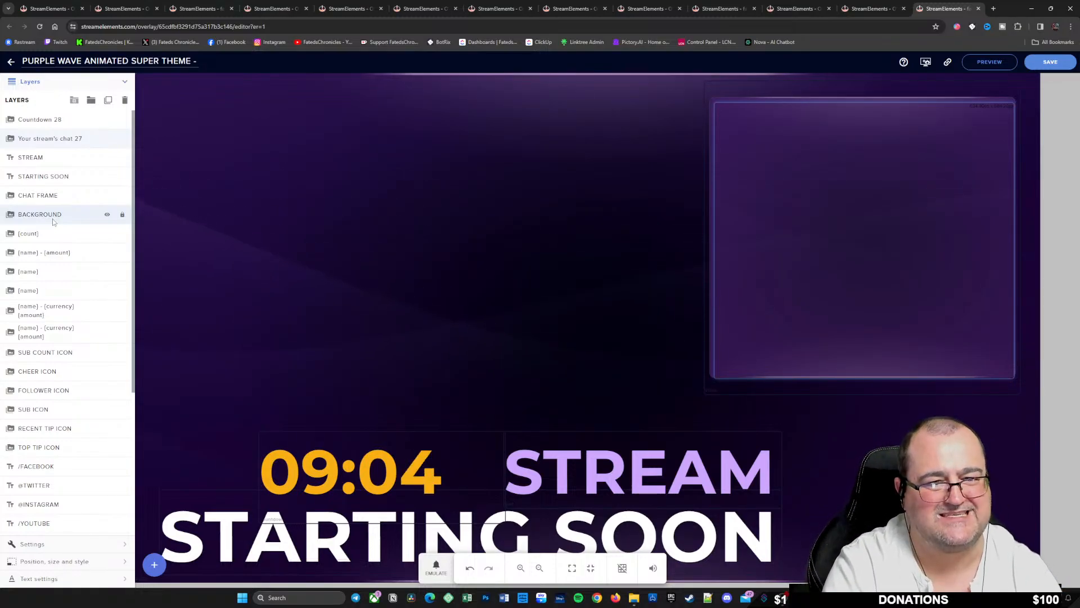
Step: Delete all layers below BACKGROUND, from the [count] layer through LINE 1, save the overlay, and return to the overlay list
drag(66, 231, 51, 315)
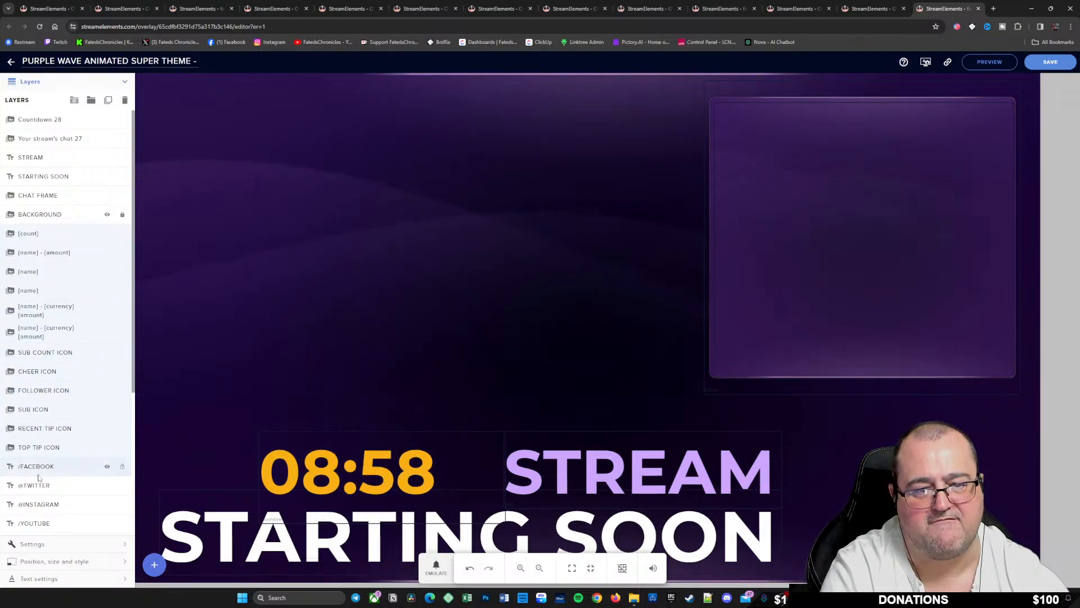
scroll(34, 523, down, 4)
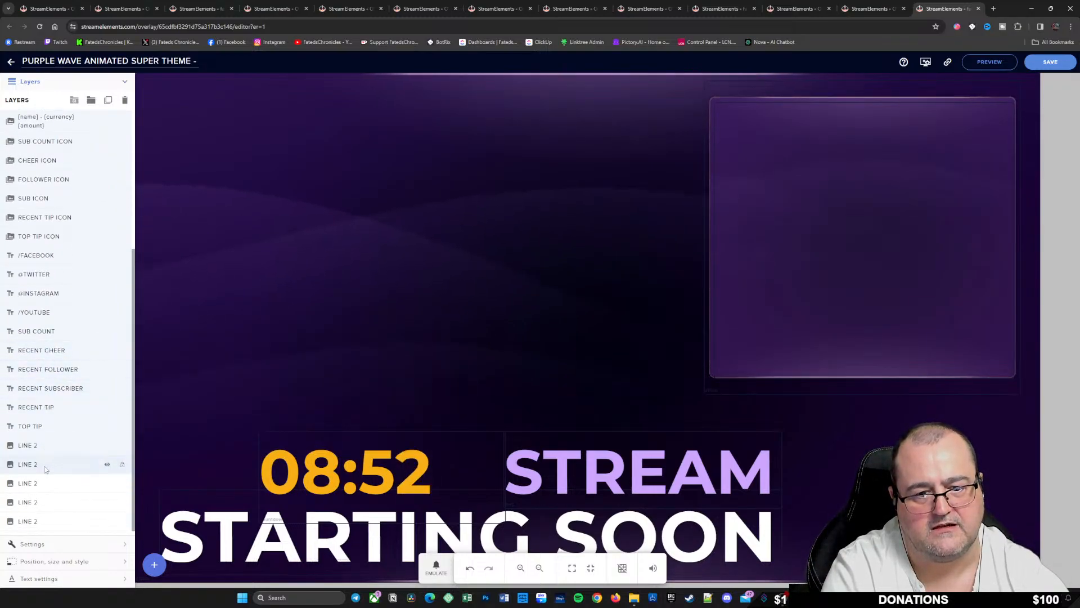
scroll(45, 524, down, 1)
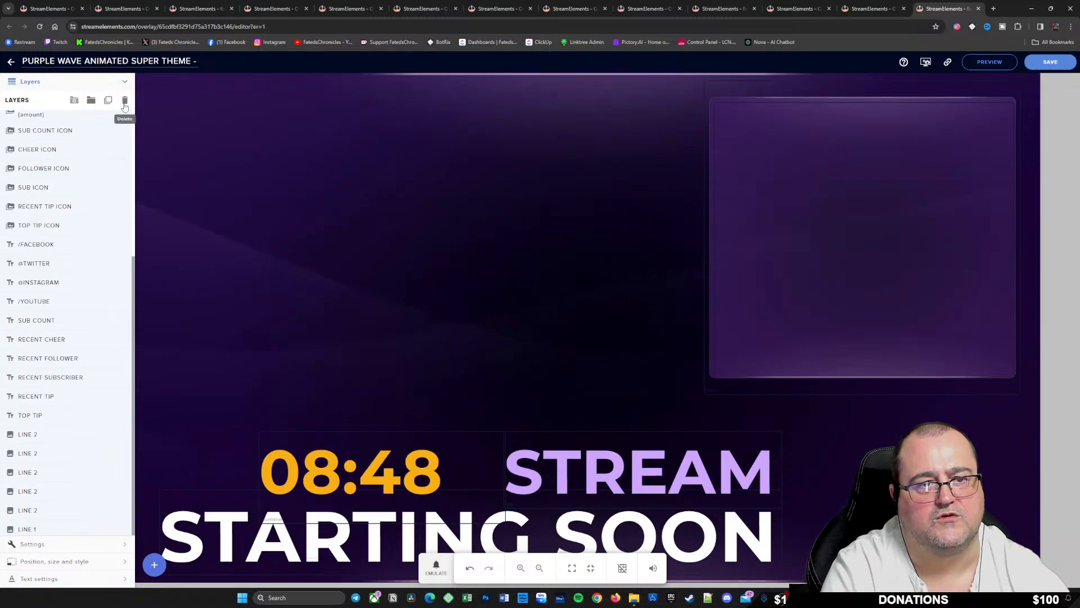
click(125, 101)
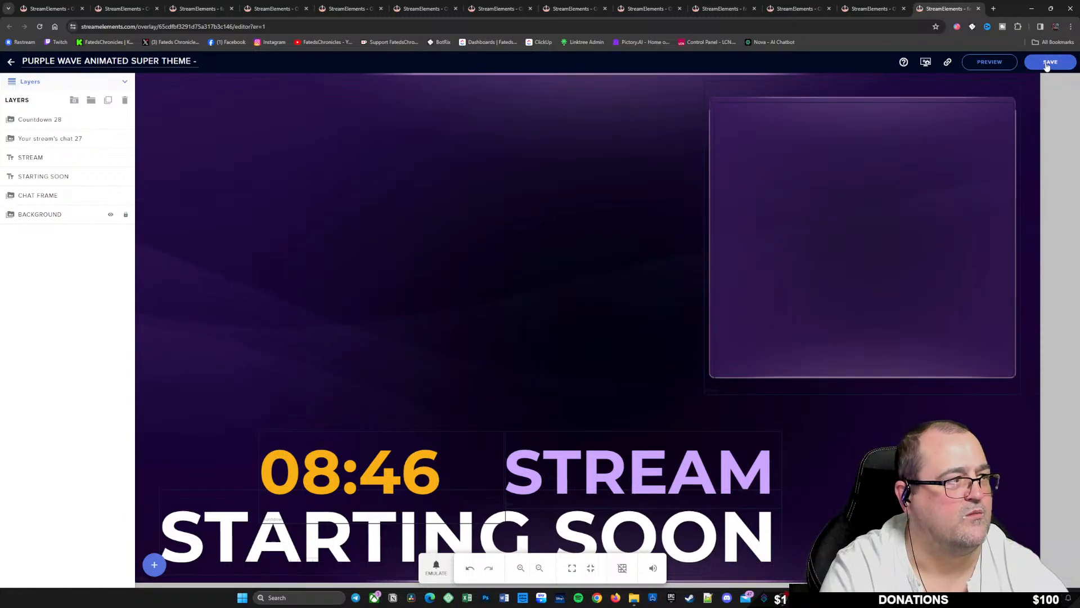
click(11, 62)
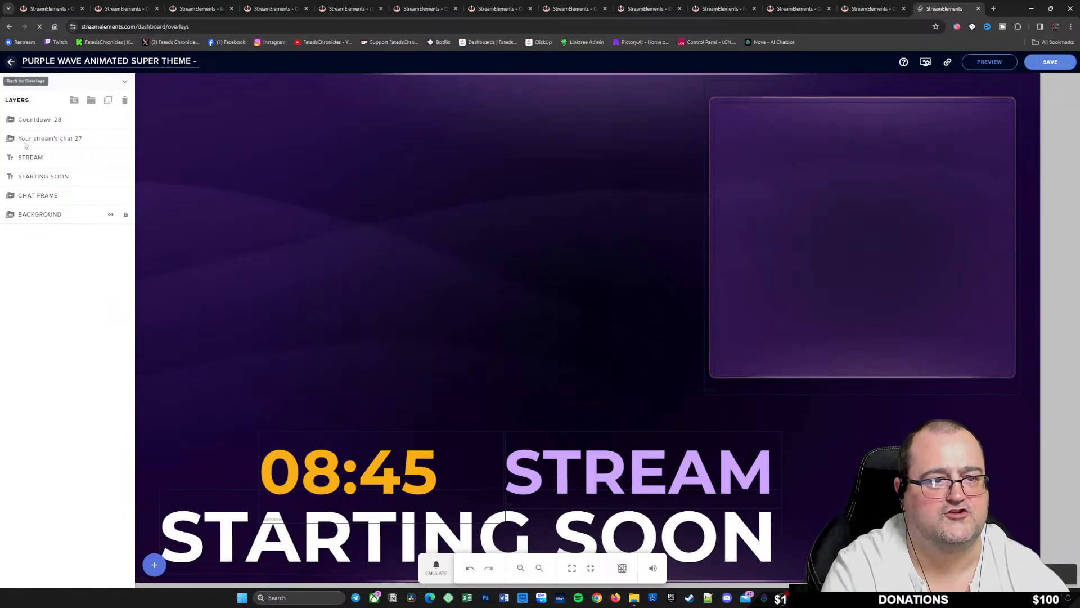
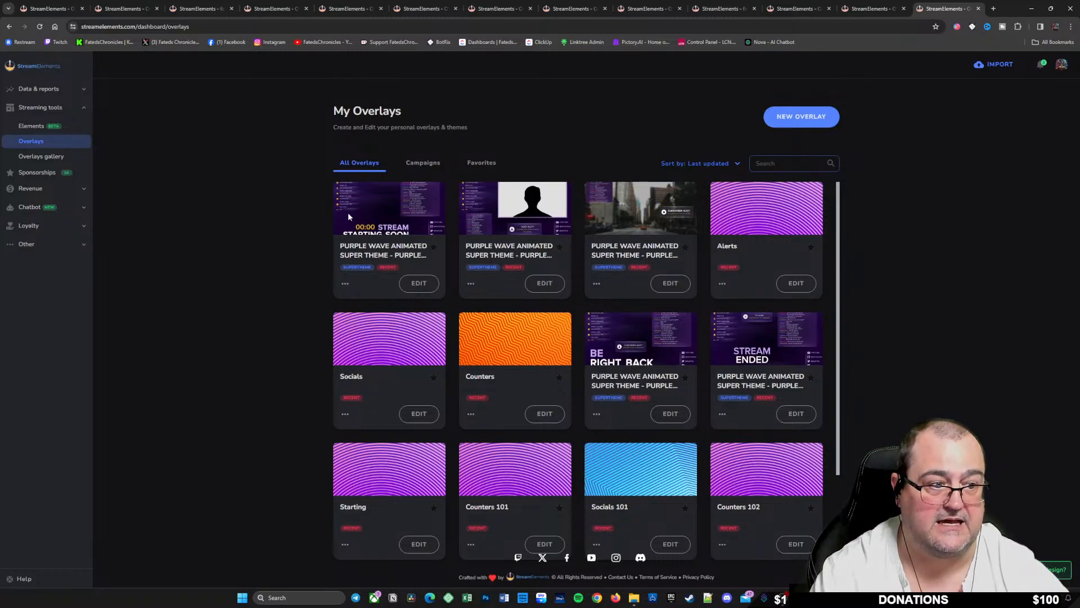
Step: Open the Be Right Back overlay for editing and switch back to the overlay list in the first browser tab
click(672, 415)
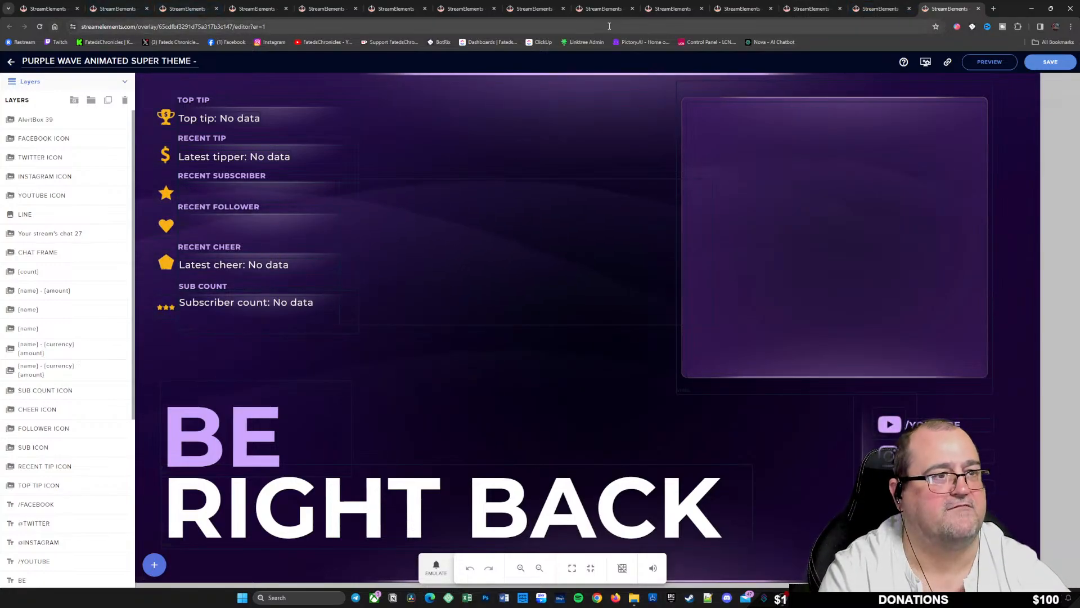
click(48, 8)
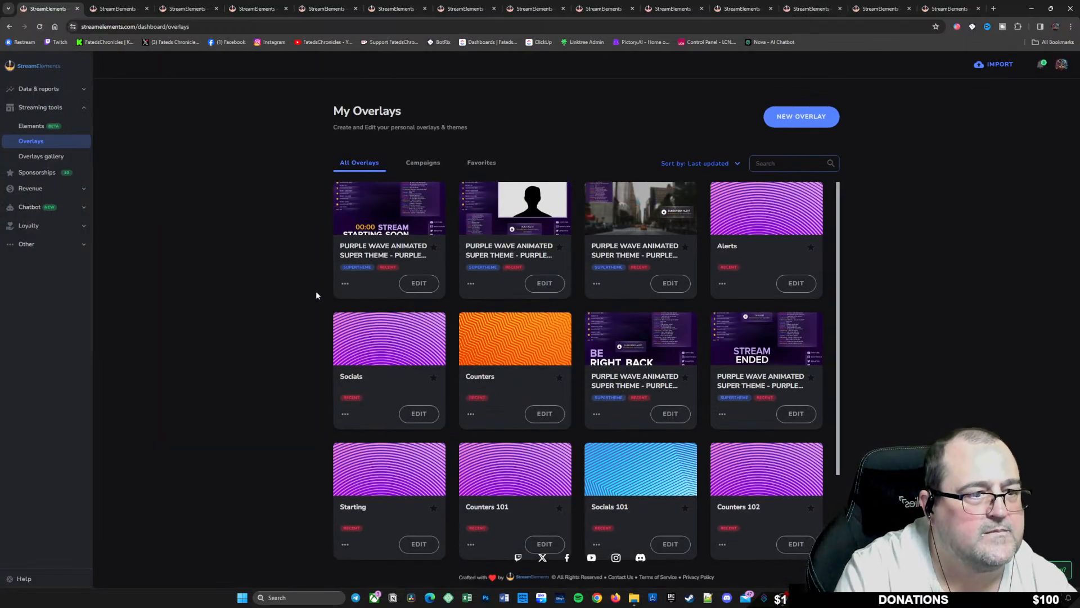
Step: Open the Stream Starting Soon overlay to read its full name, and return to the overlay list
click(419, 283)
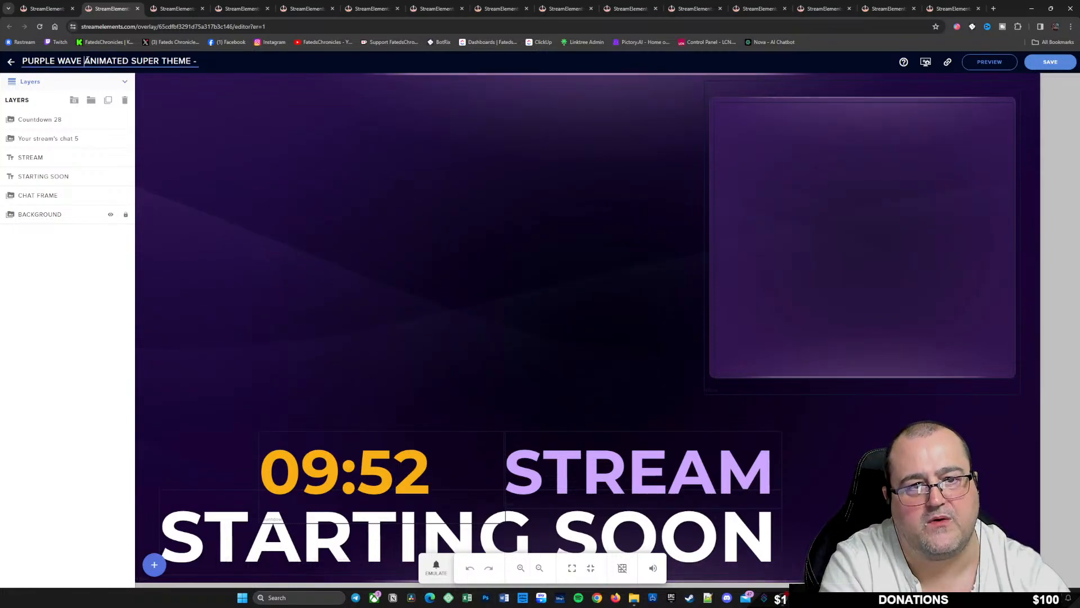
drag(84, 59, 55, 62)
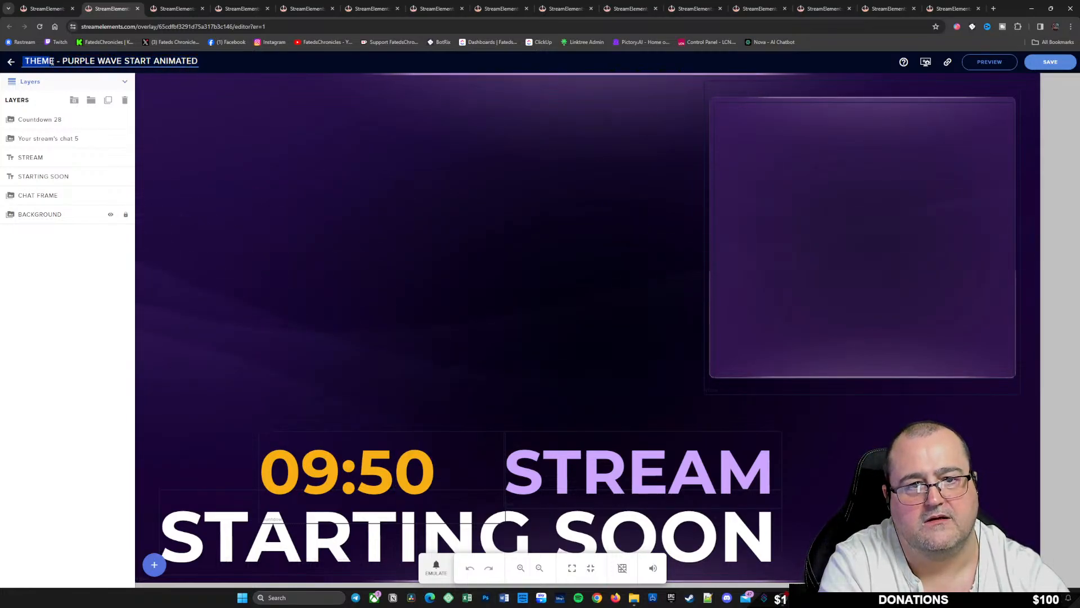
click(10, 61)
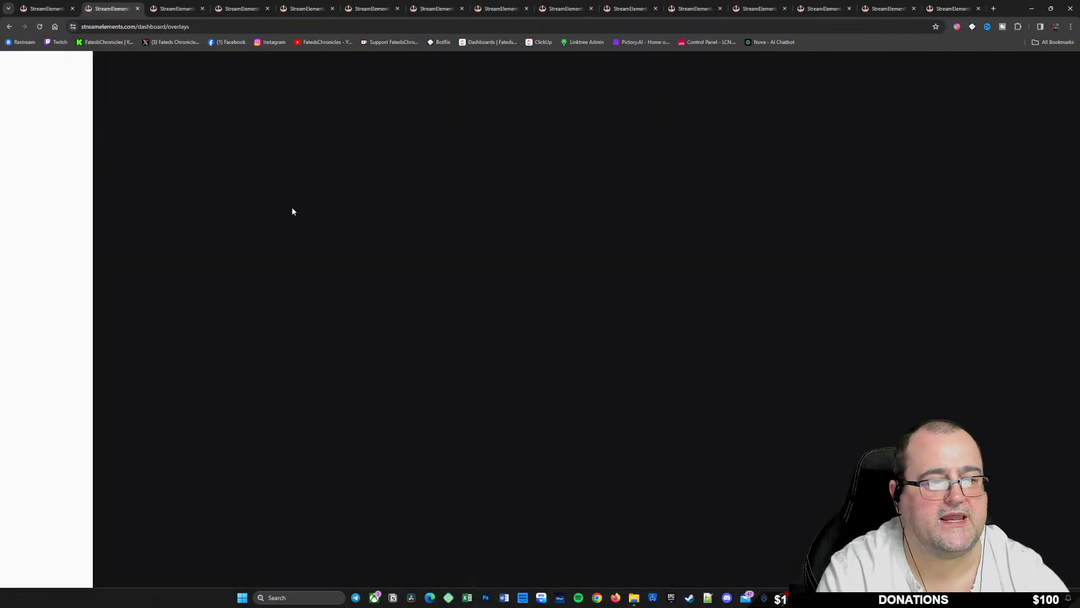
Step: Open the properties of the Stream Starting Soon overlay and change its name to PURPLE WAVE Starting
click(344, 283)
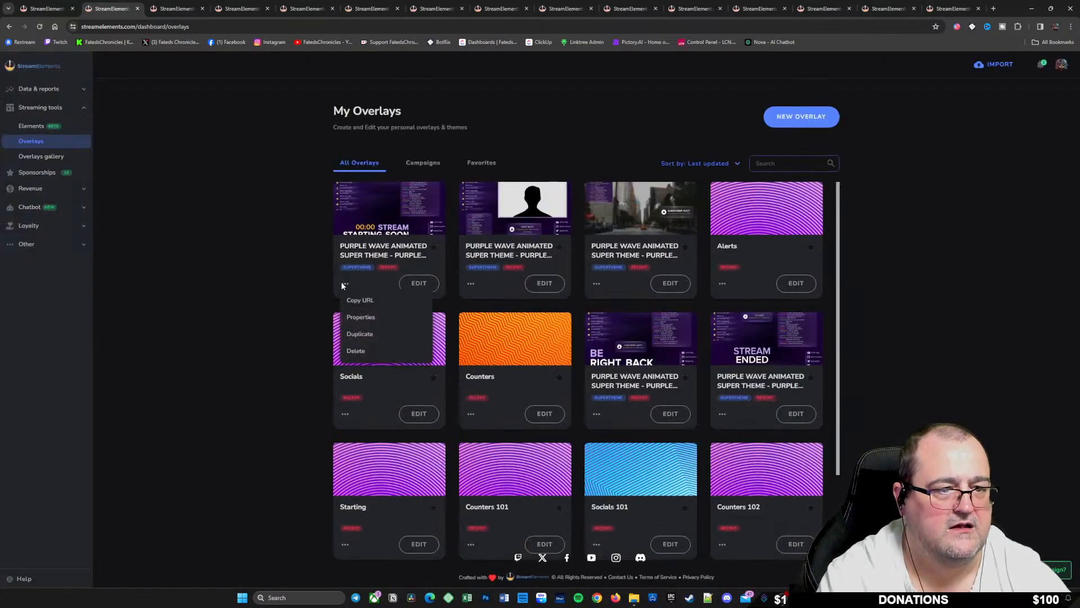
click(371, 318)
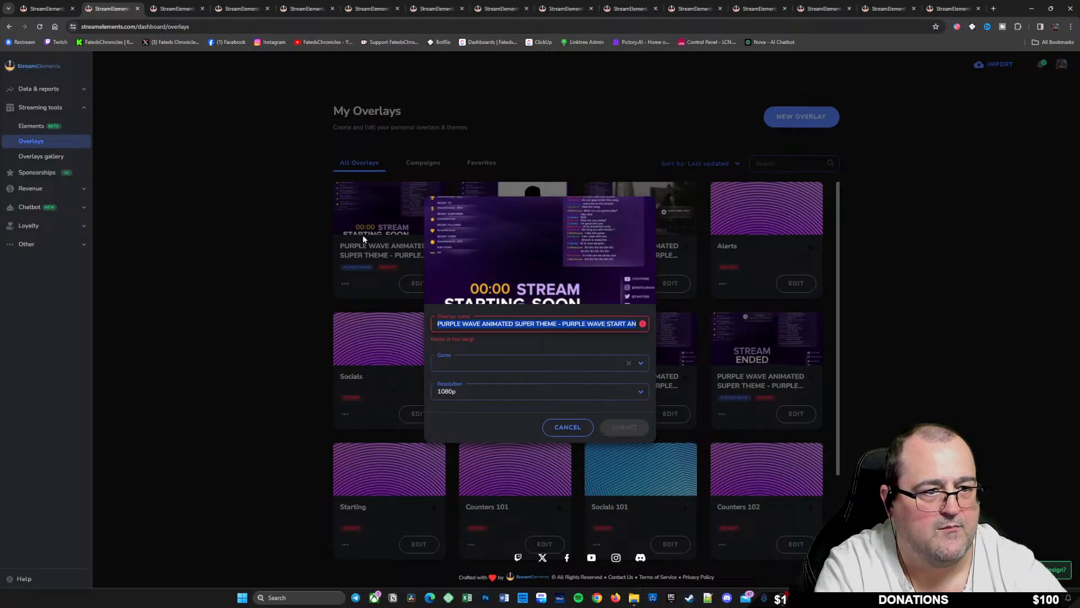
click(487, 326)
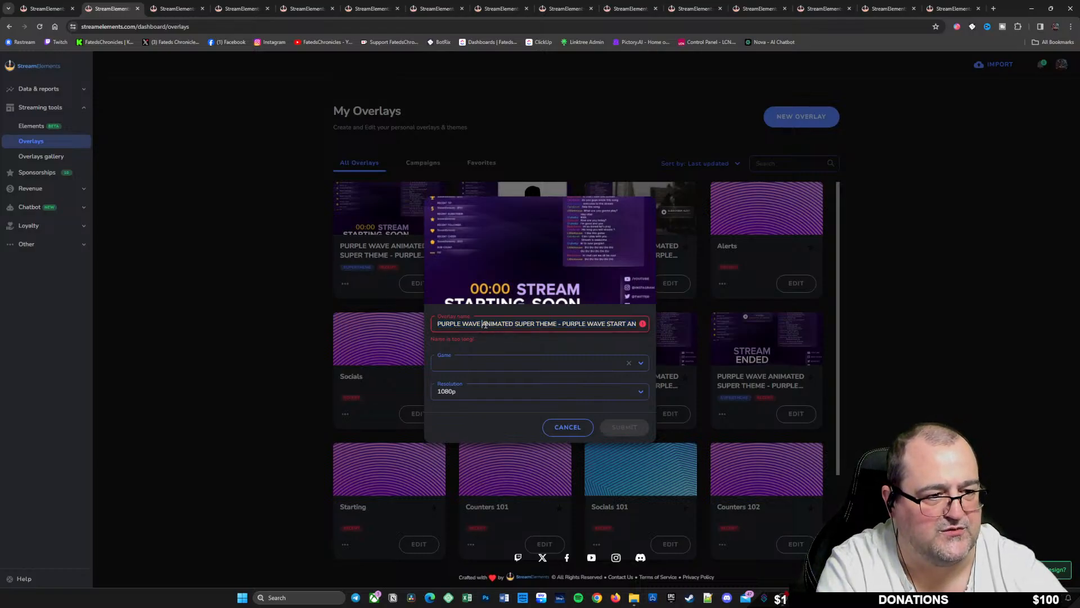
drag(483, 325, 645, 335)
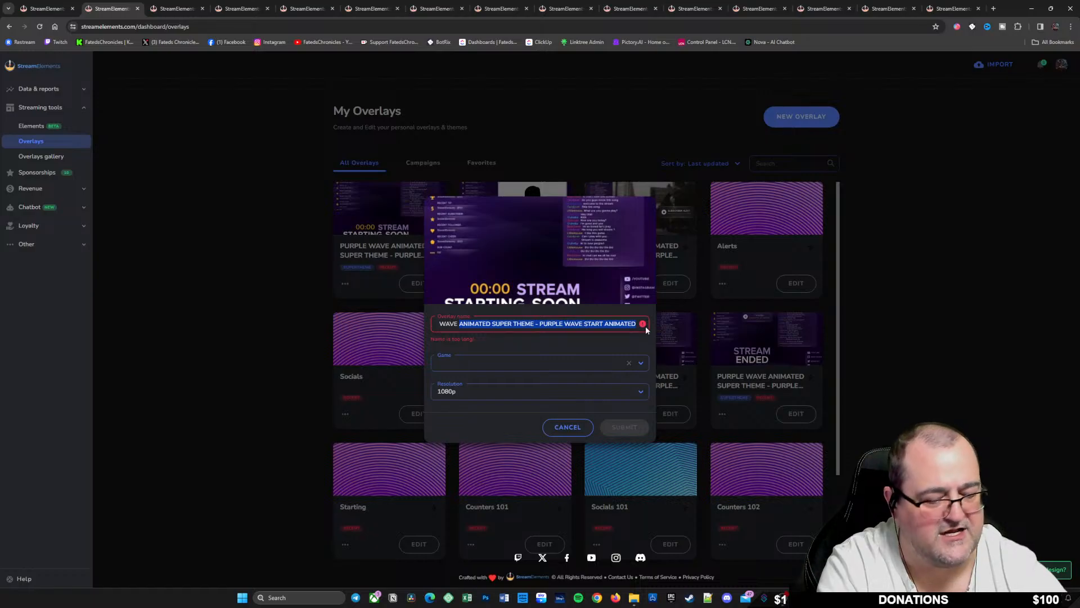
text(Starting)
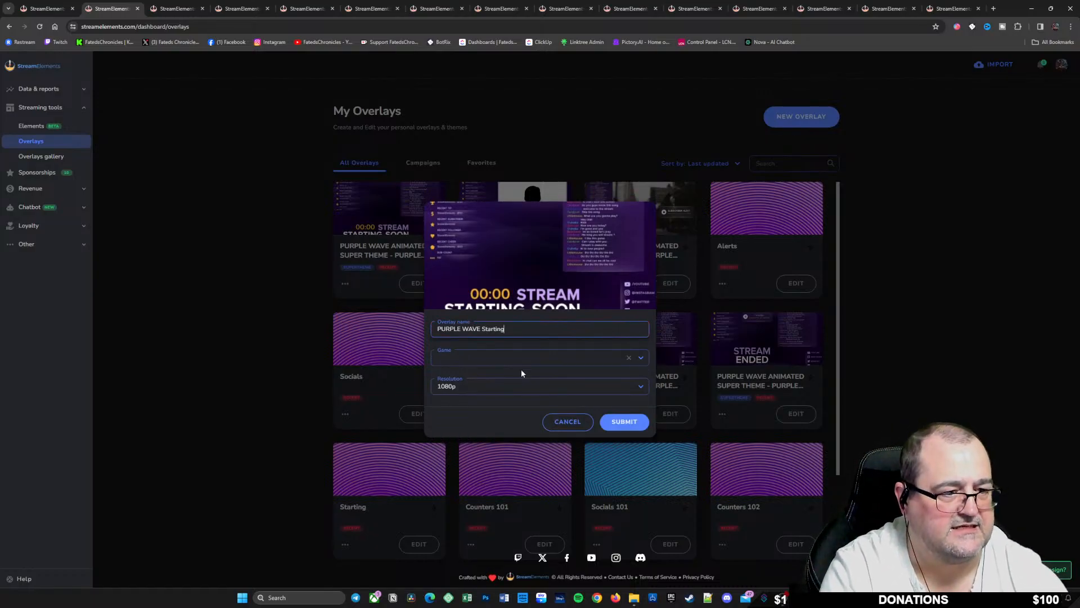
Step: Try League of Legends, Counter-Strike: Global Offensive and Dota 2 as the overlay's game, then clear the selection
click(601, 360)
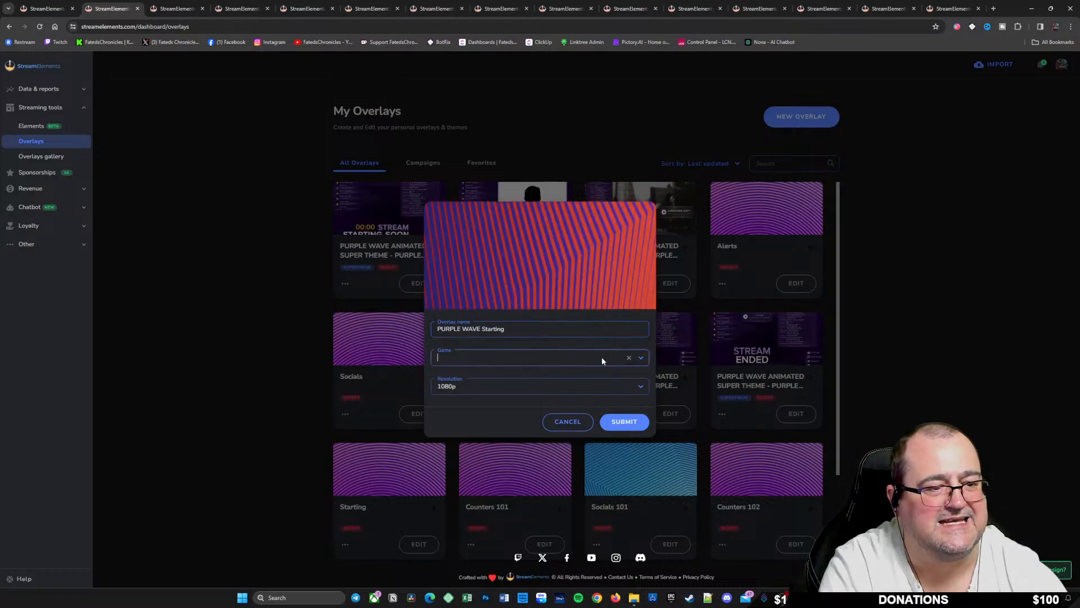
click(641, 361)
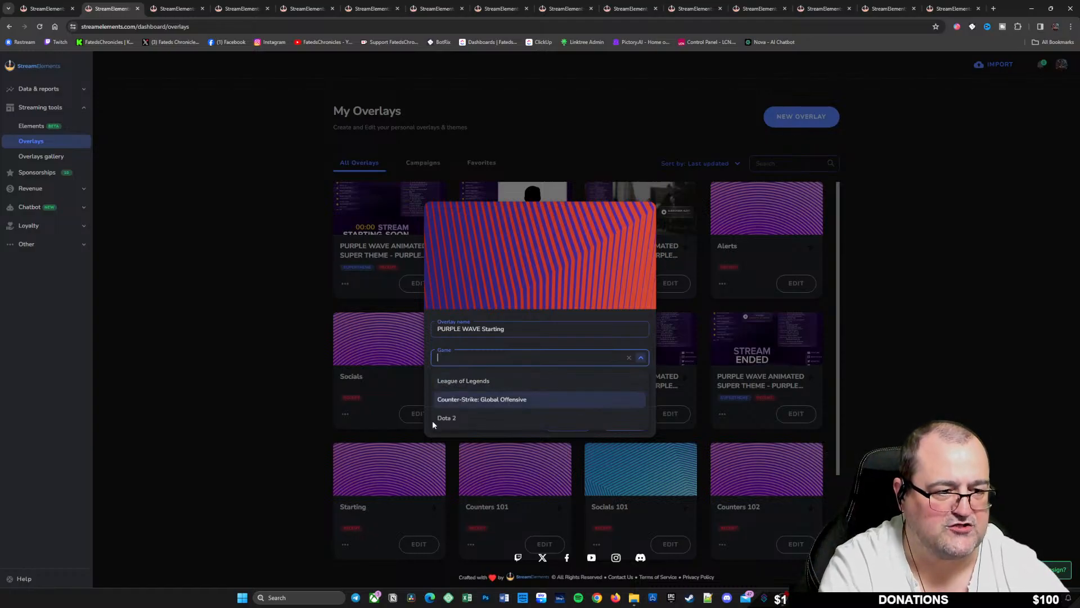
click(473, 380)
click(641, 358)
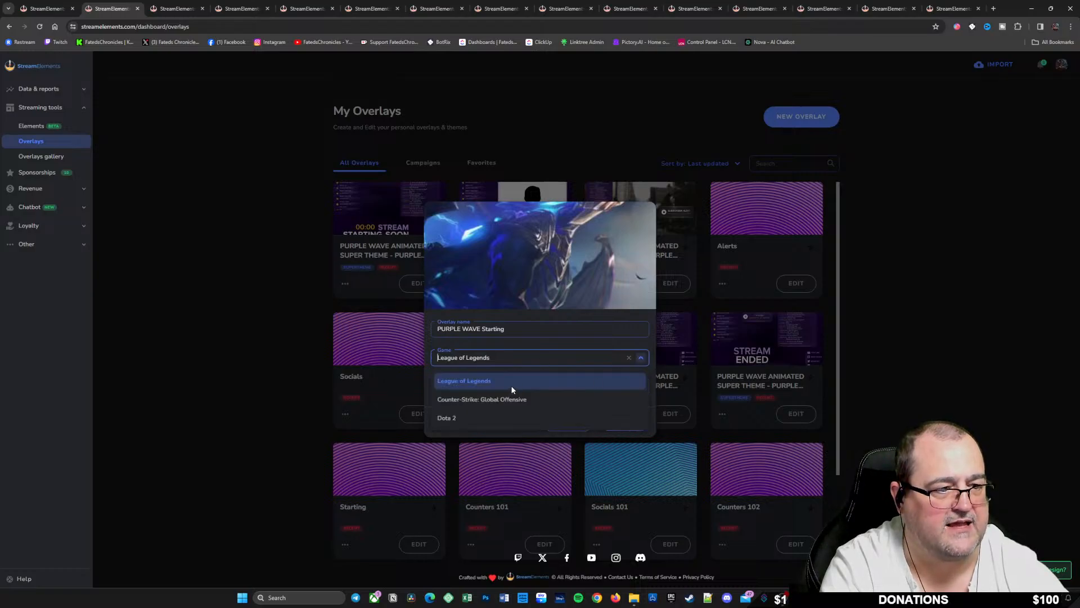
click(492, 400)
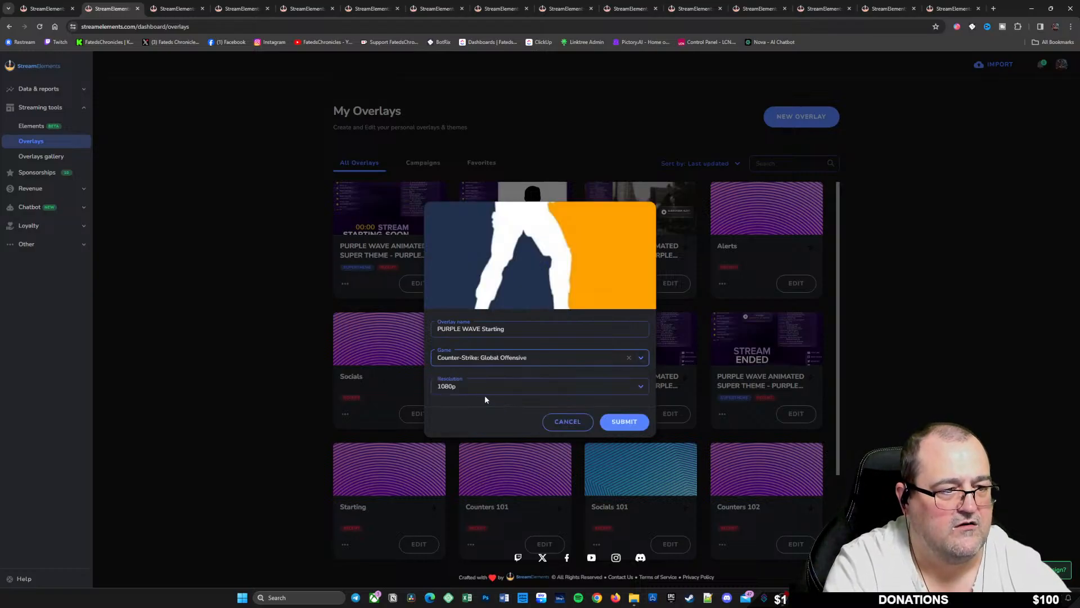
click(599, 359)
click(457, 414)
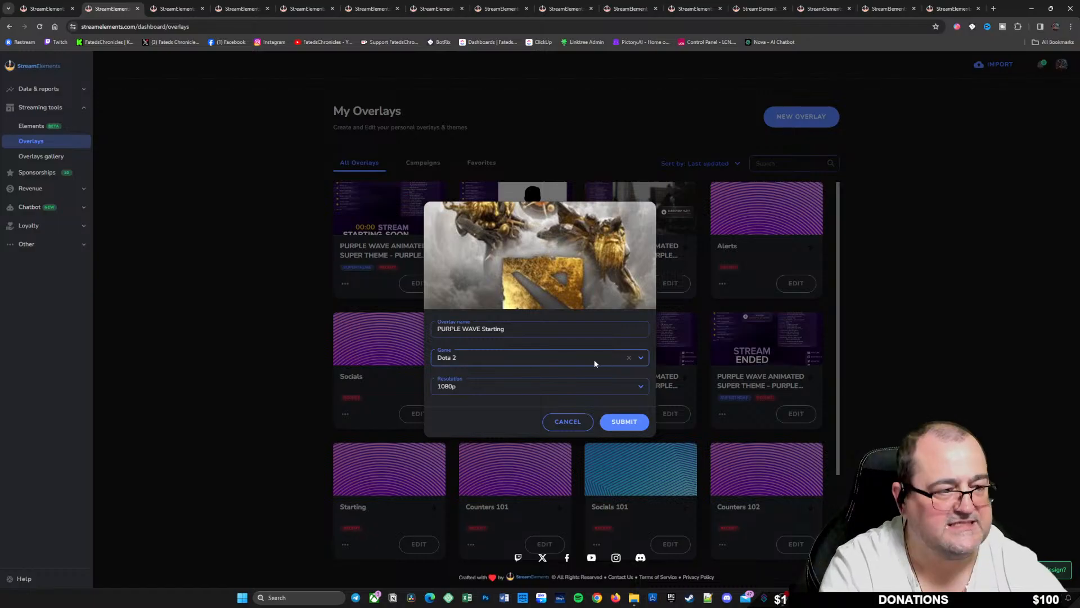
click(628, 359)
Step: Set the overlay's game to Warframe and submit the changed properties
click(497, 357)
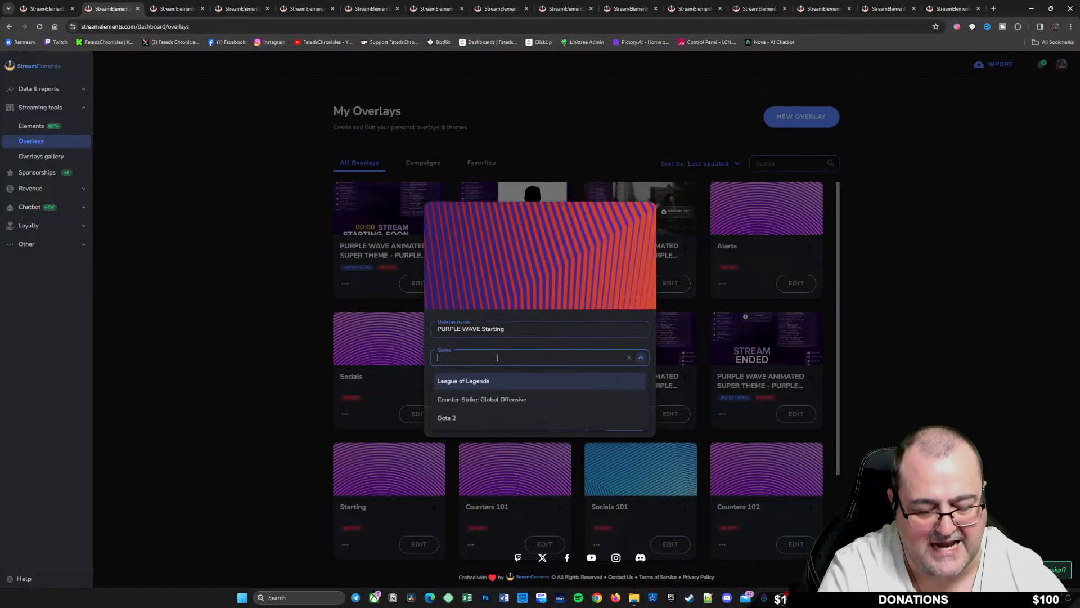
text(warframe)
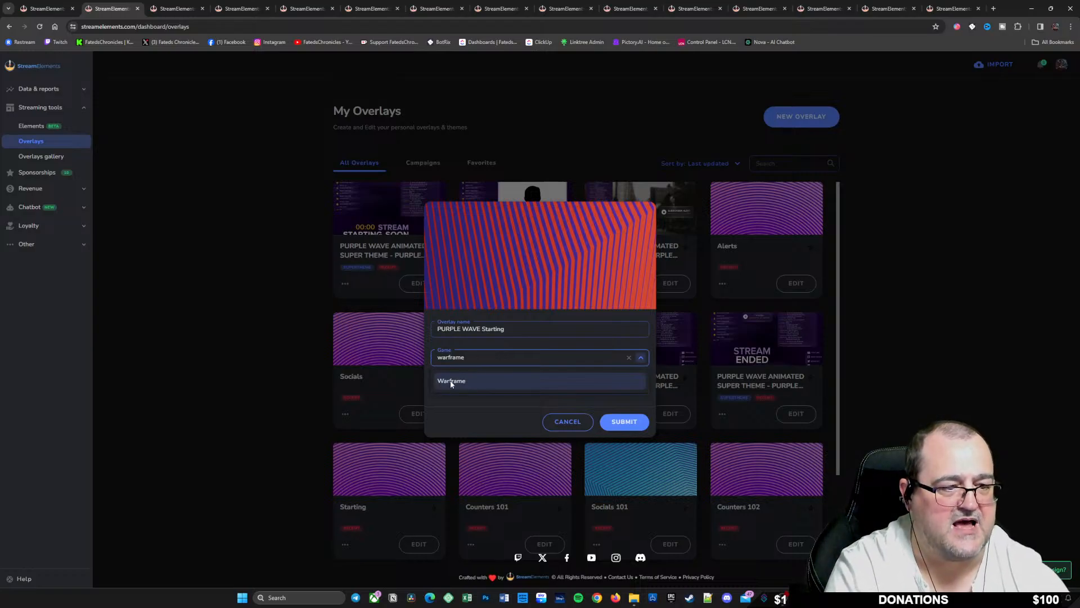
click(451, 382)
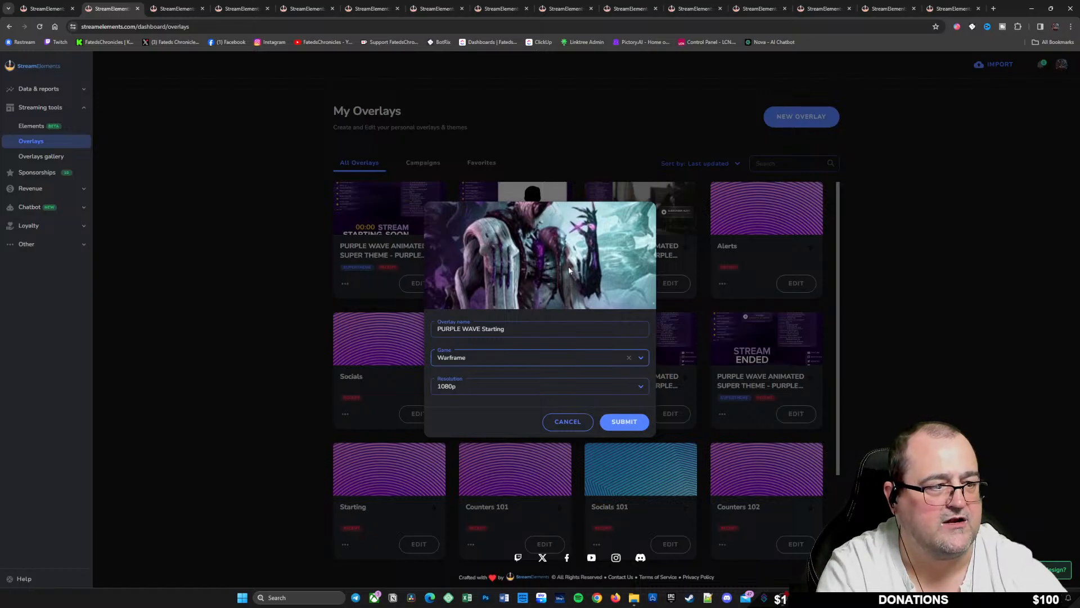
click(626, 422)
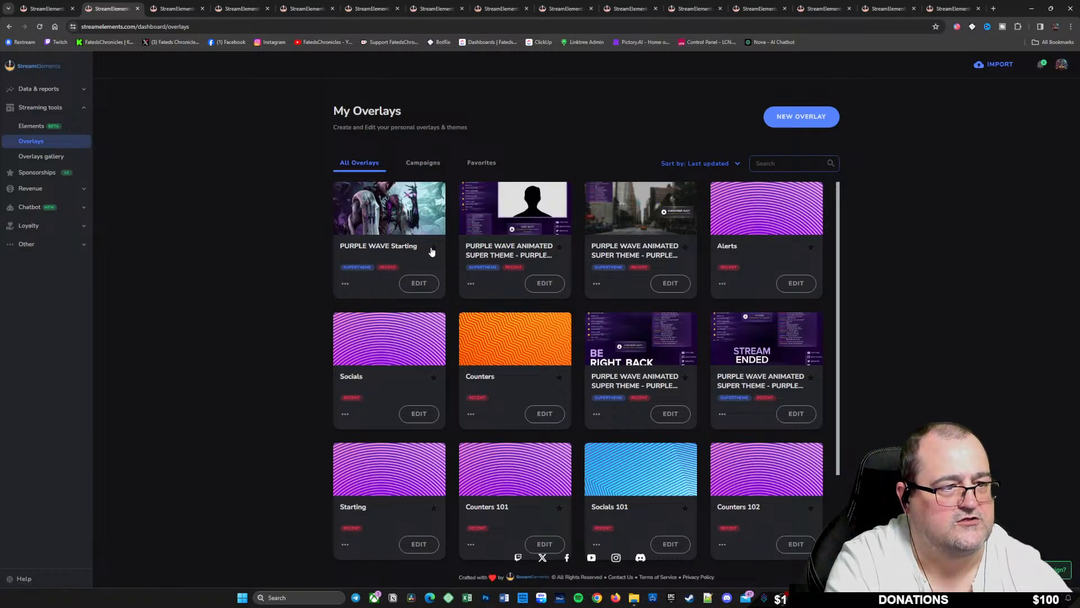
Step: Mark the PURPLE WAVE Starting overlay as a favorite, check the favorites list, and return to all overlays
click(434, 249)
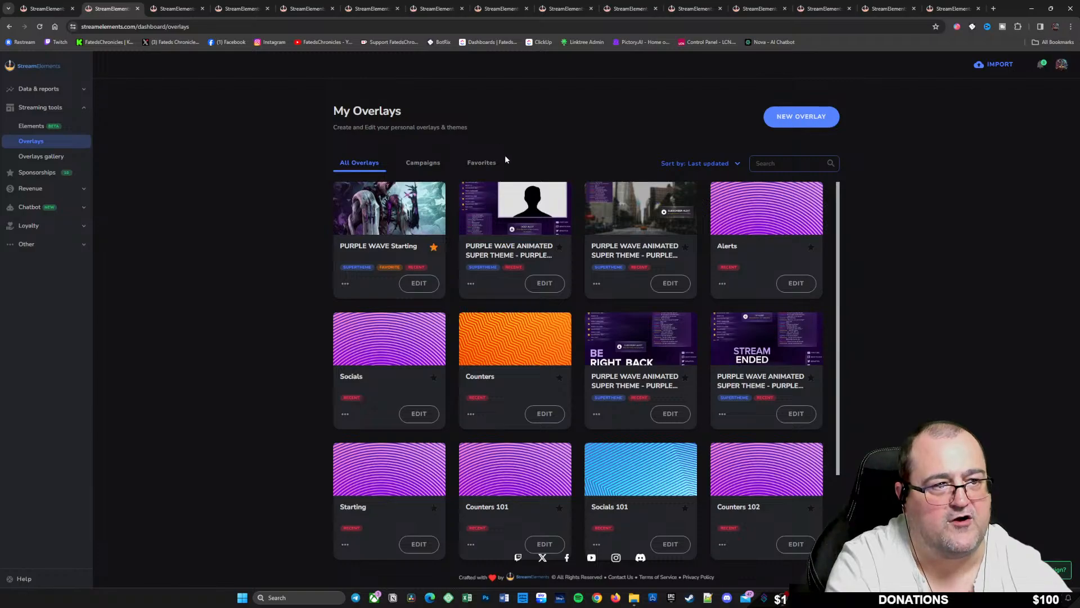
click(481, 164)
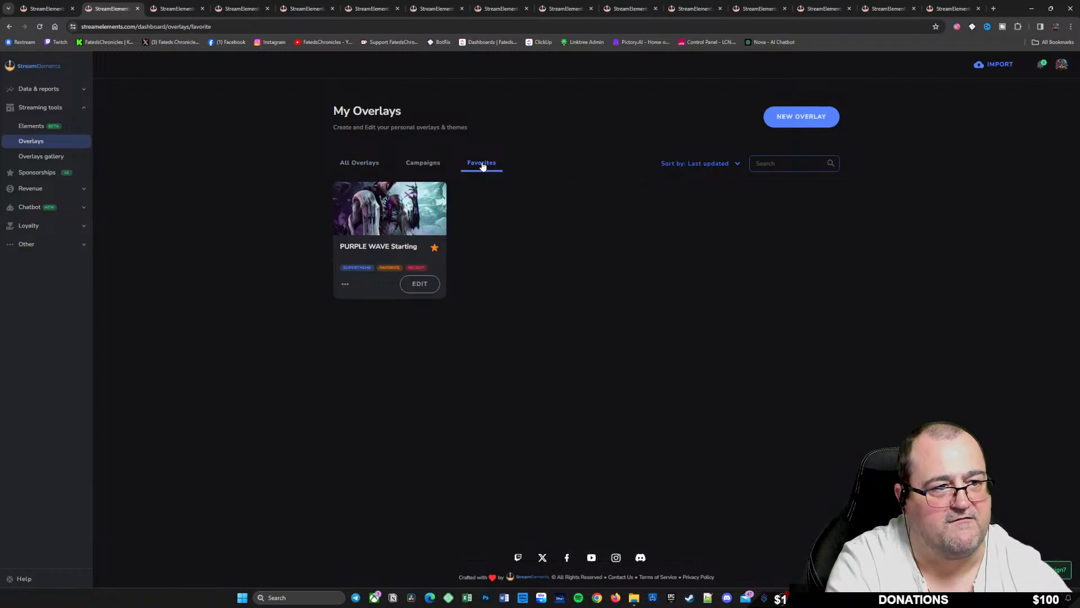
click(376, 166)
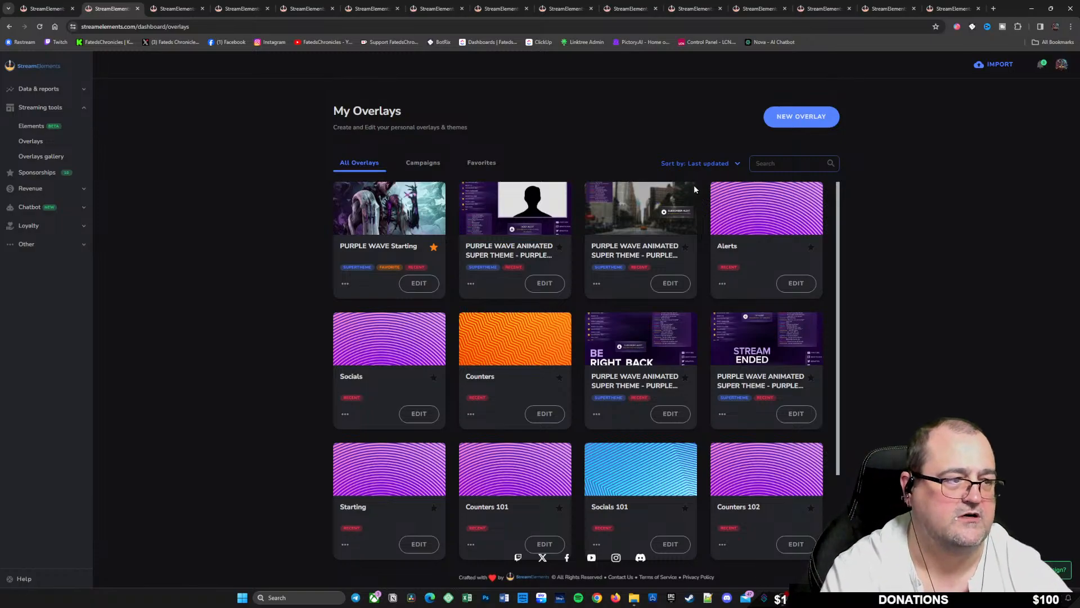
Step: Open the Purple Wave talk overlay, rename it PURPLE WAVE Chatting, save it, and return to the overlay list
click(544, 283)
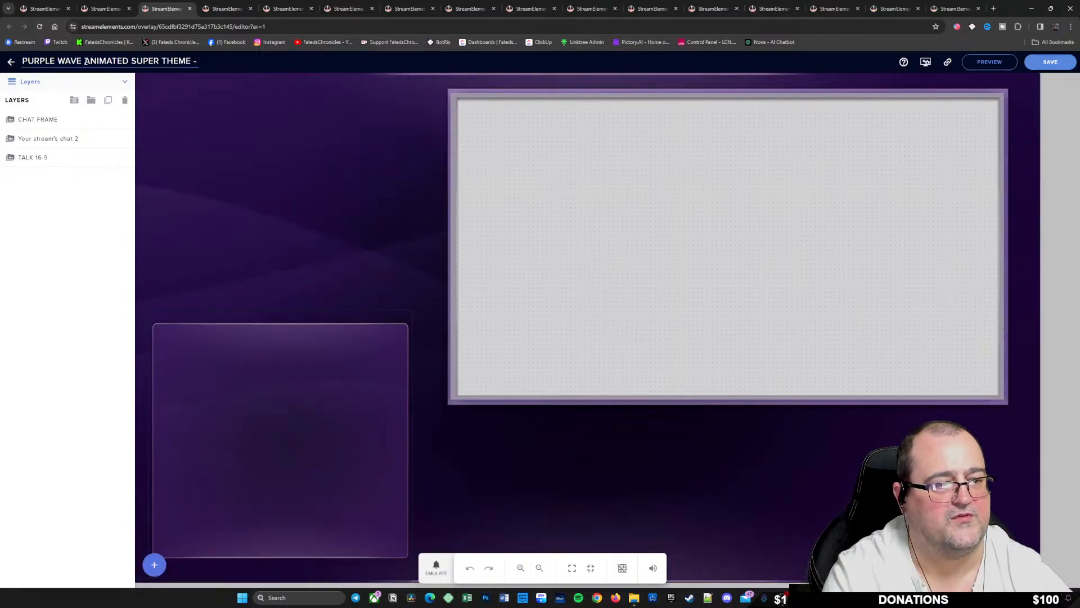
drag(86, 61, 210, 66)
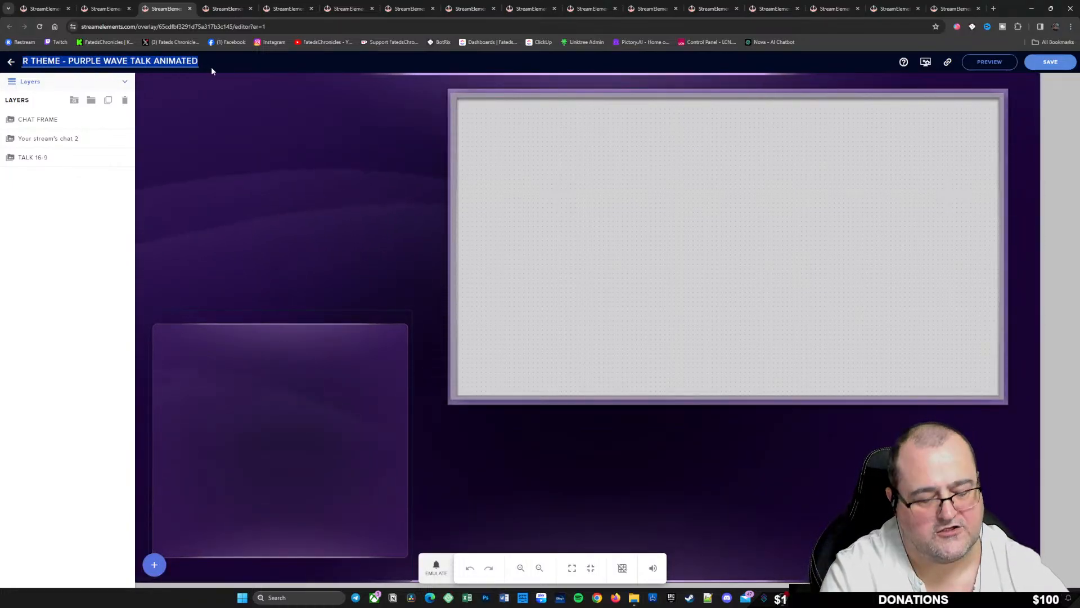
text(Chatt)
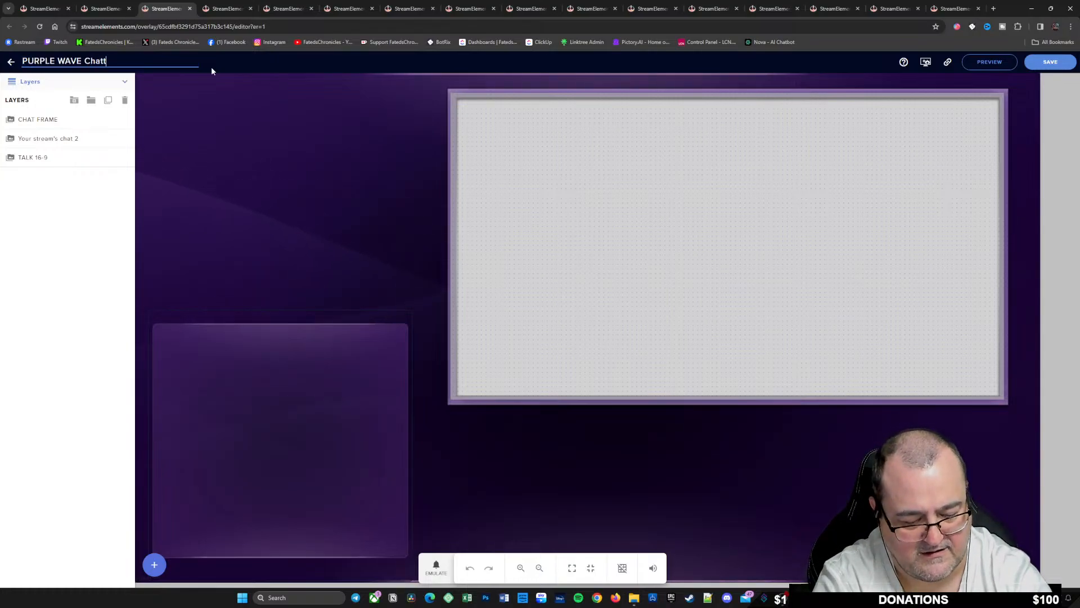
text(ing)
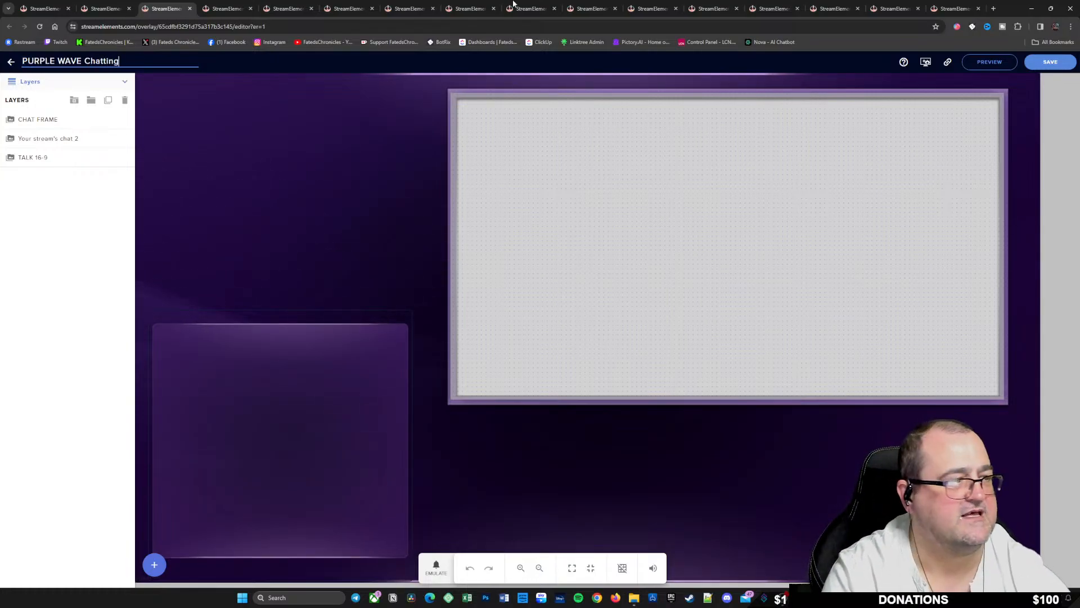
click(1050, 63)
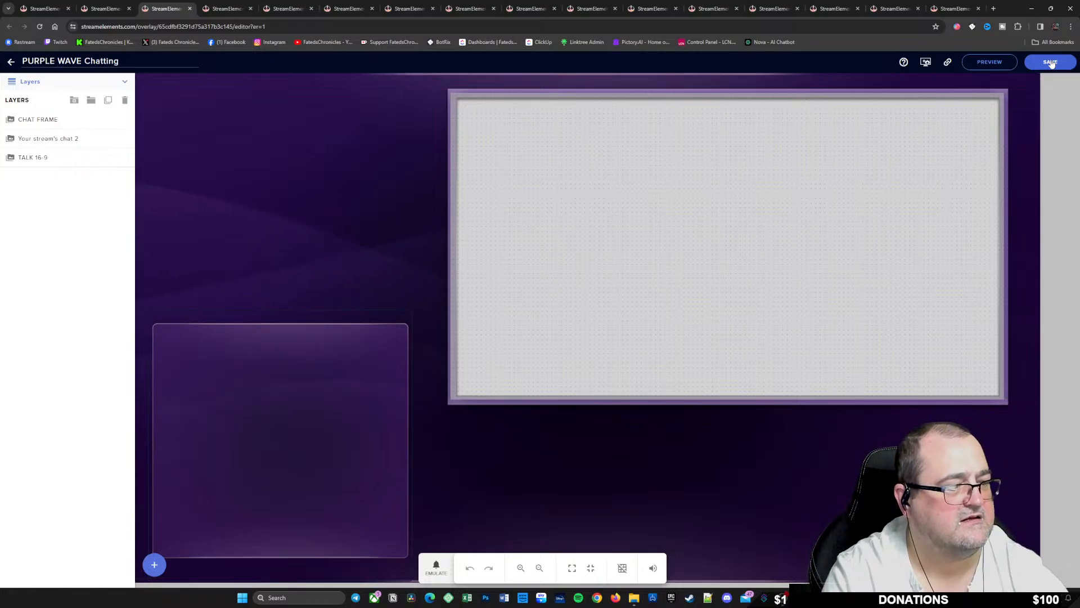
click(12, 62)
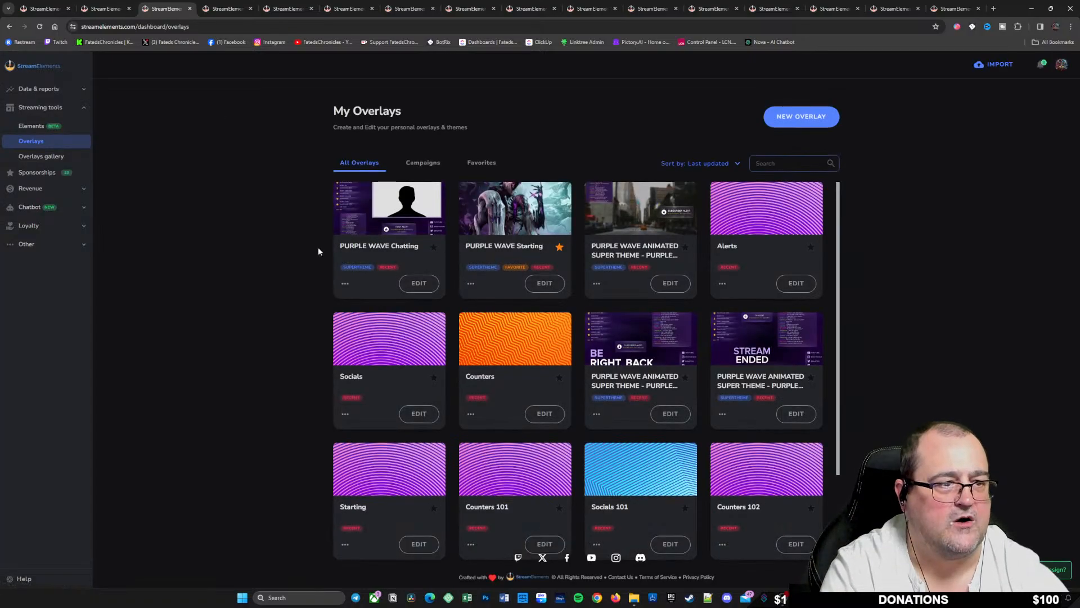
Step: Mark the PURPLE WAVE Chatting overlay as a favorite
click(345, 284)
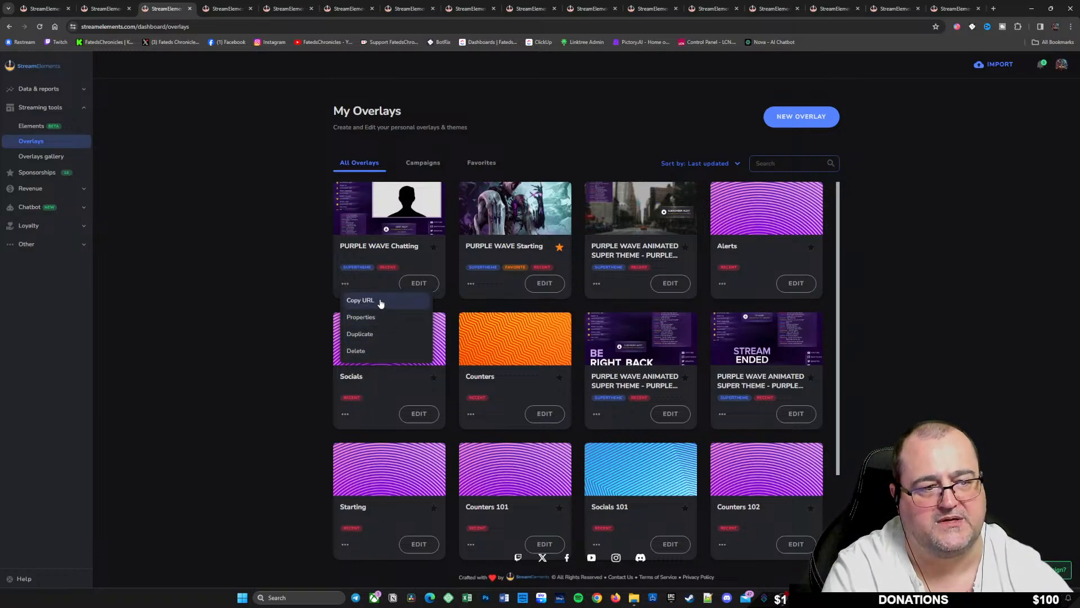
click(211, 299)
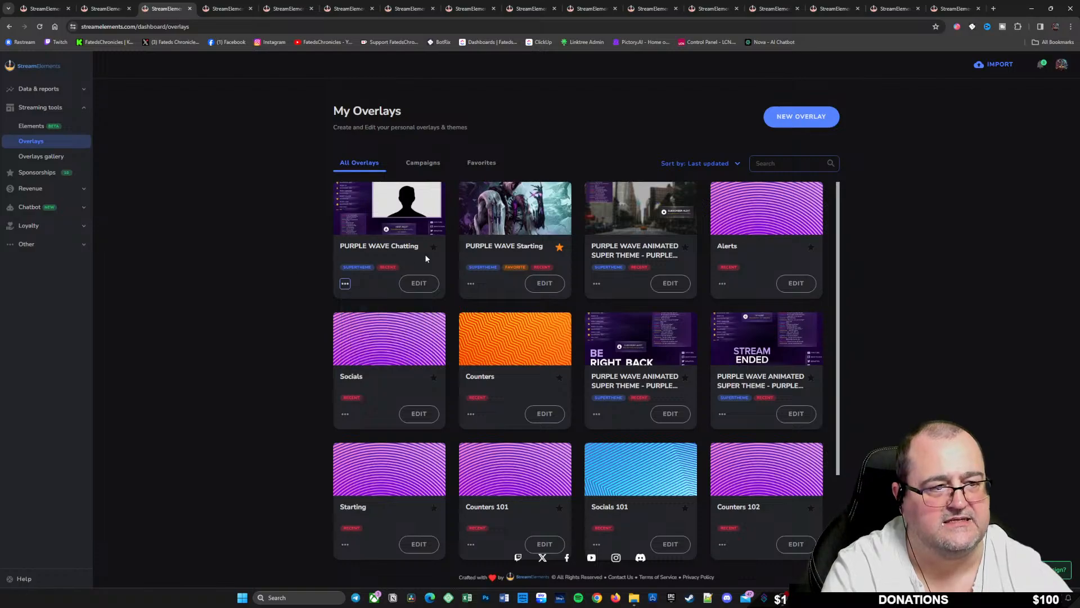
click(434, 247)
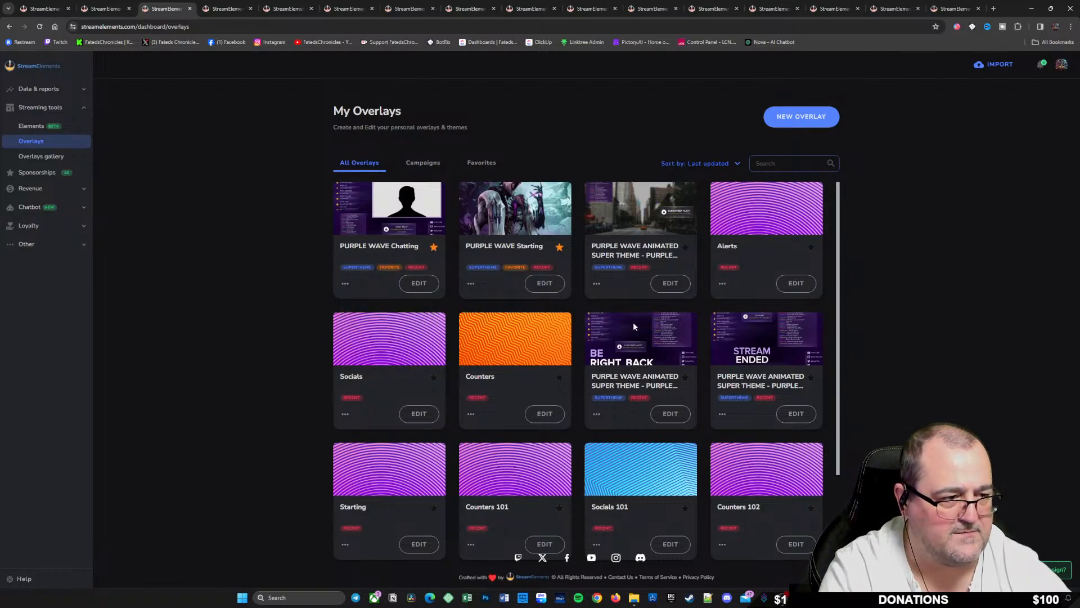
Step: Delete the Alerts overlay and the Counters overlay from the overlay list
click(722, 284)
click(744, 353)
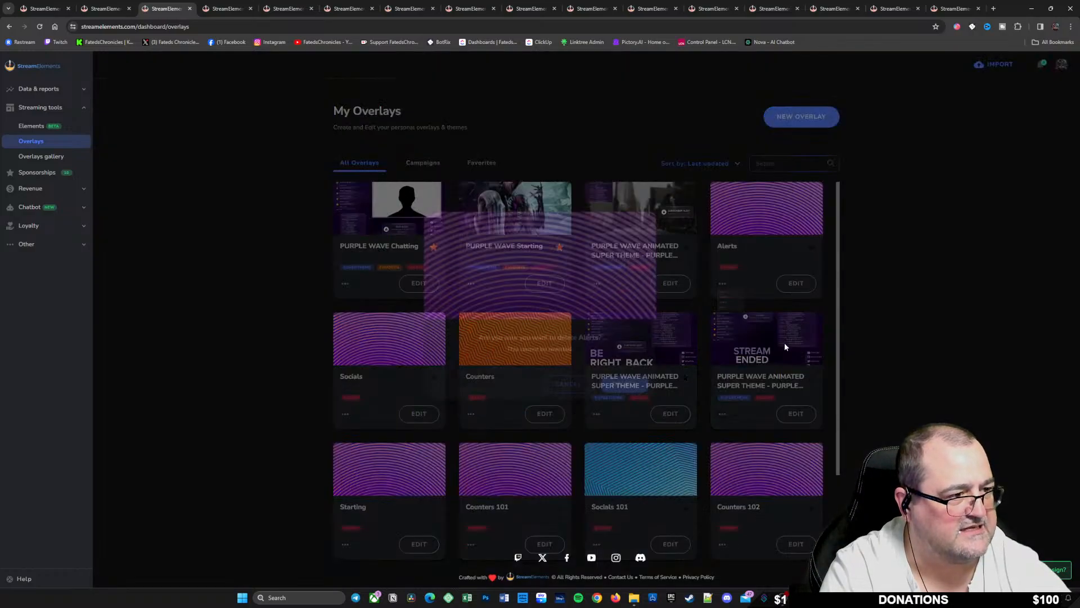
click(623, 400)
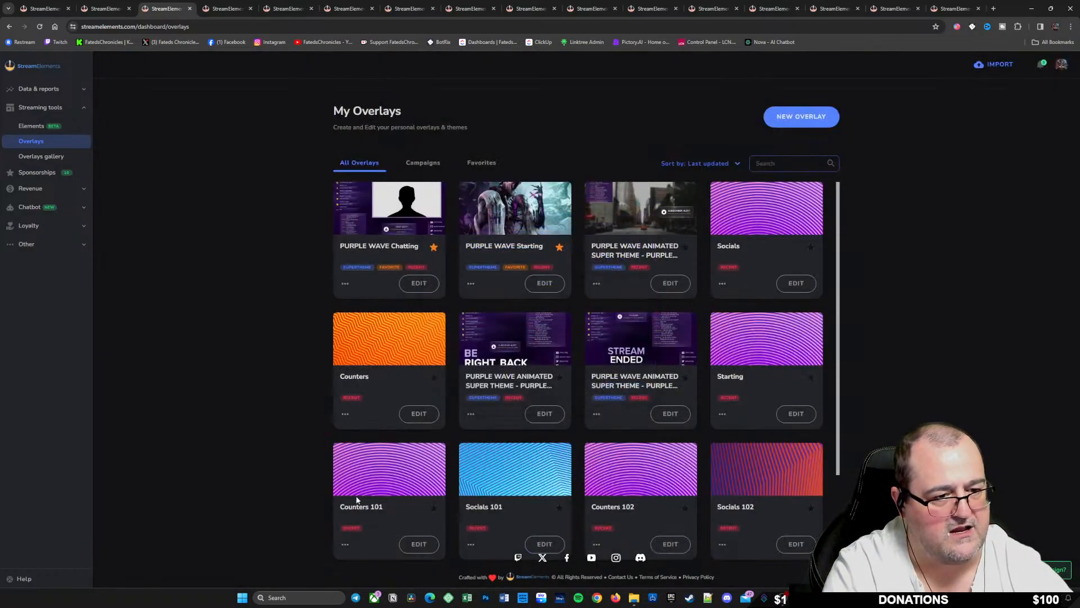
click(345, 416)
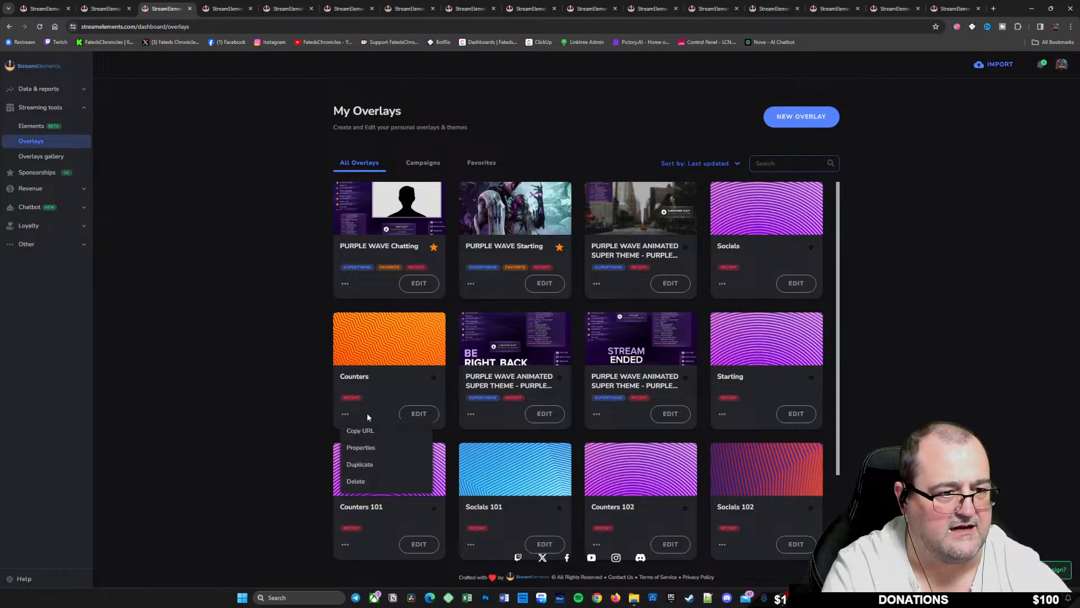
click(349, 477)
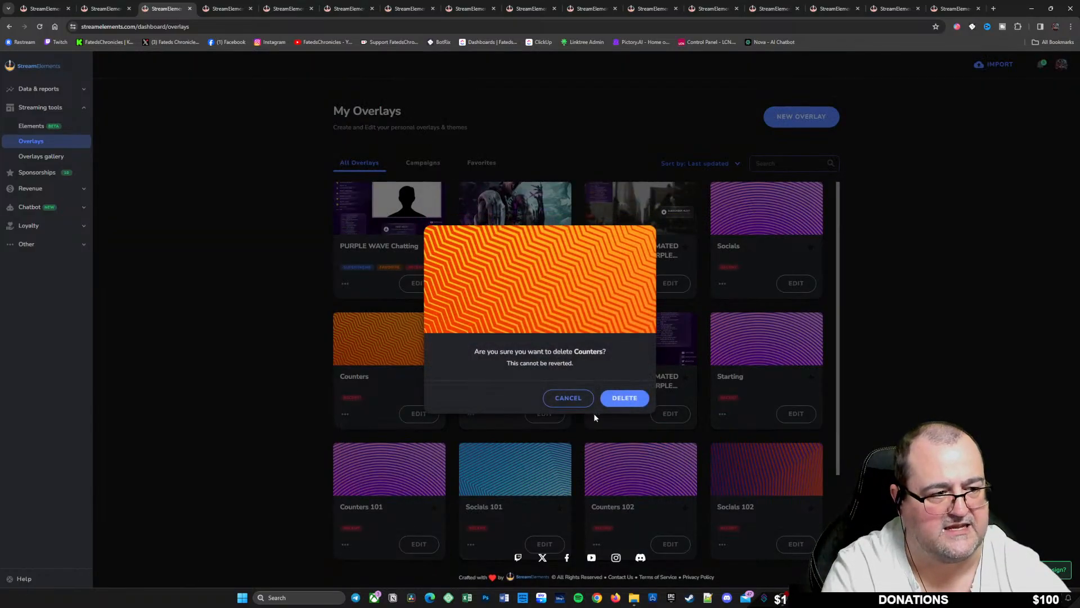
click(624, 400)
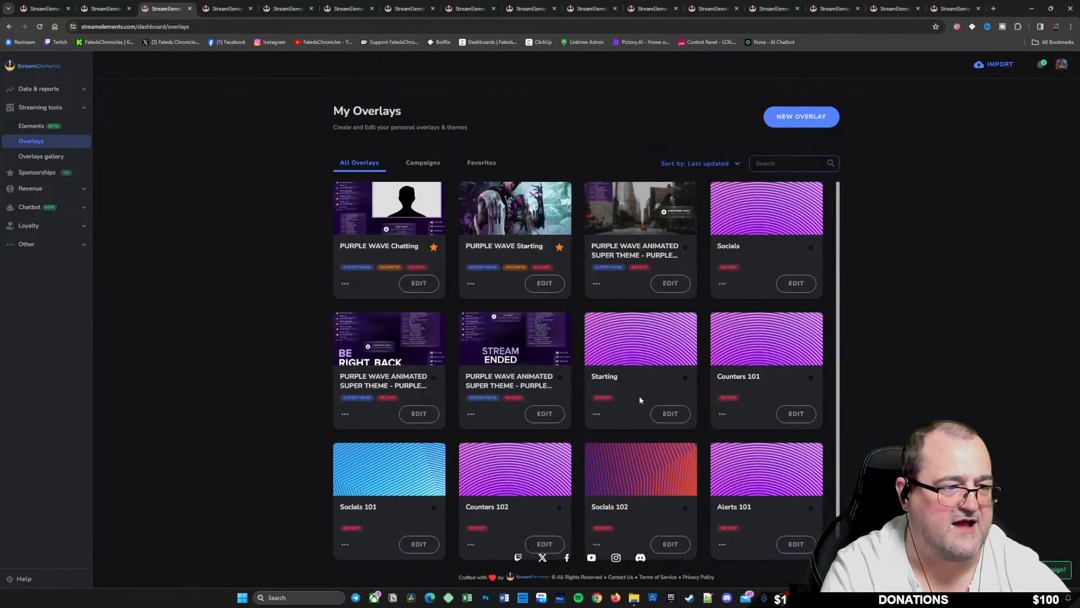
Step: Open the Starting overlay in the editor to examine its contents, and switch back to the overlay list
click(597, 415)
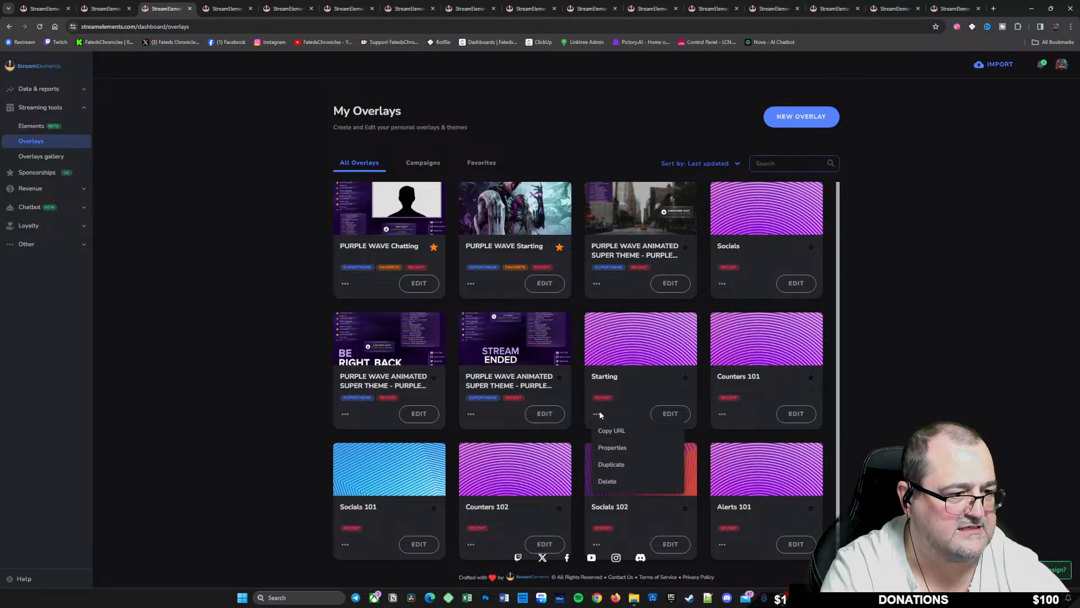
click(637, 388)
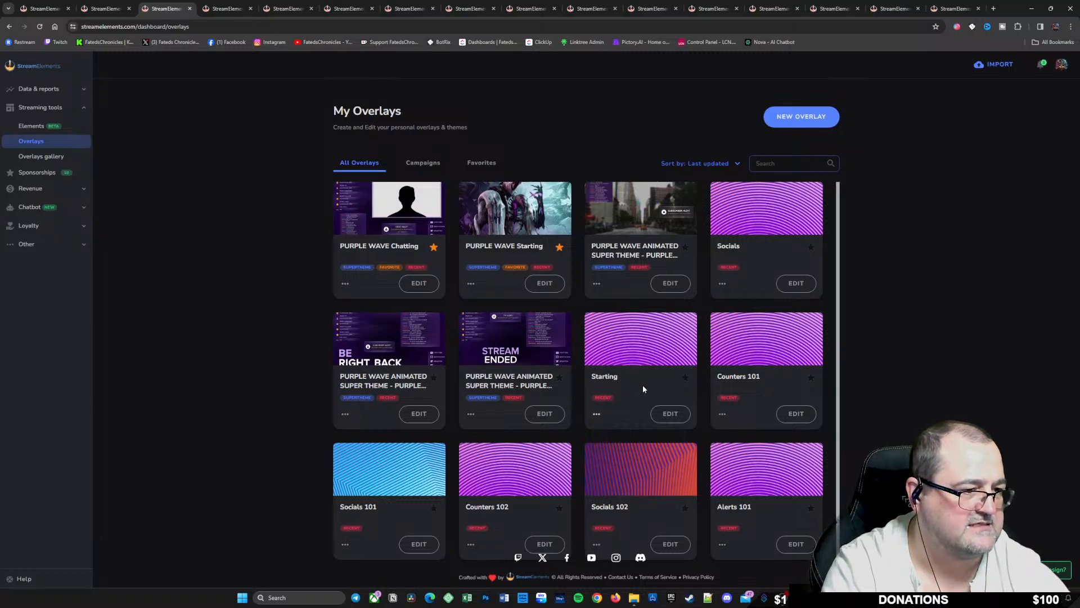
click(676, 416)
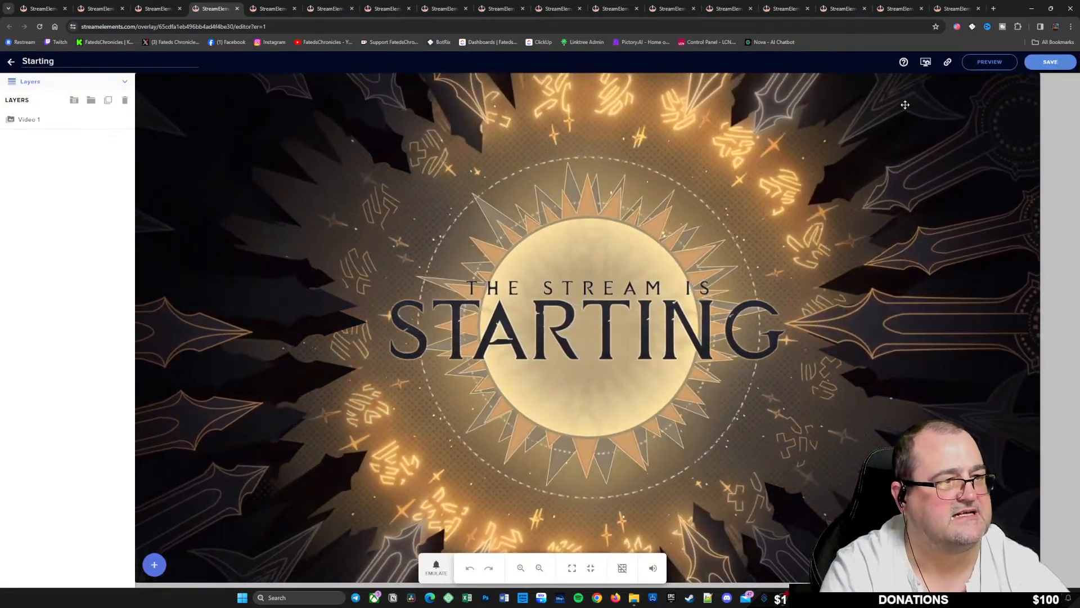
click(160, 10)
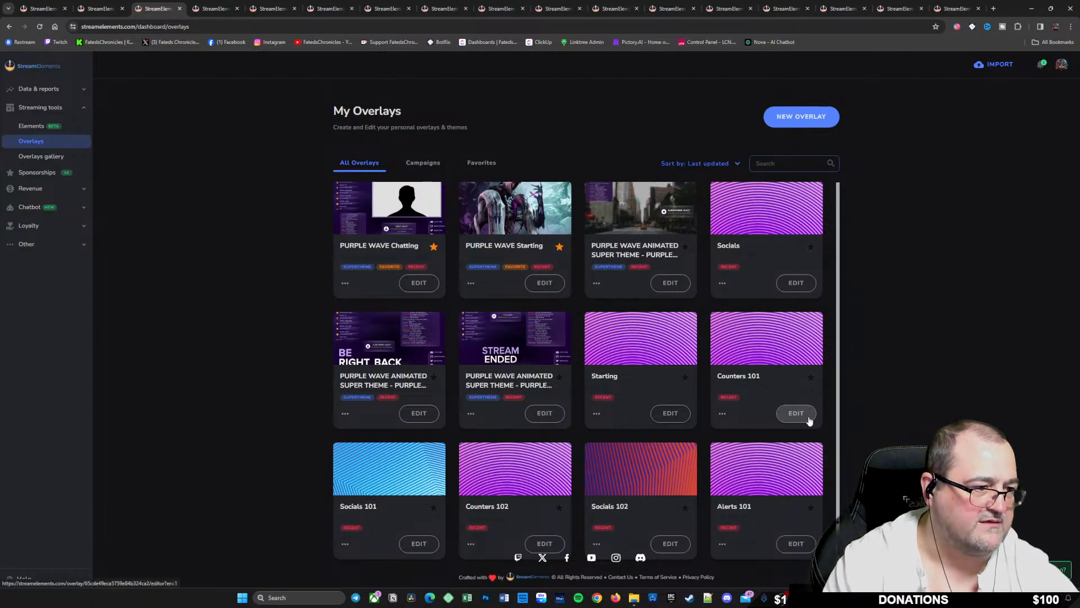
Step: Open the Counters 101 overlay in the editor and expand its Counters group to examine the individual layers
click(801, 416)
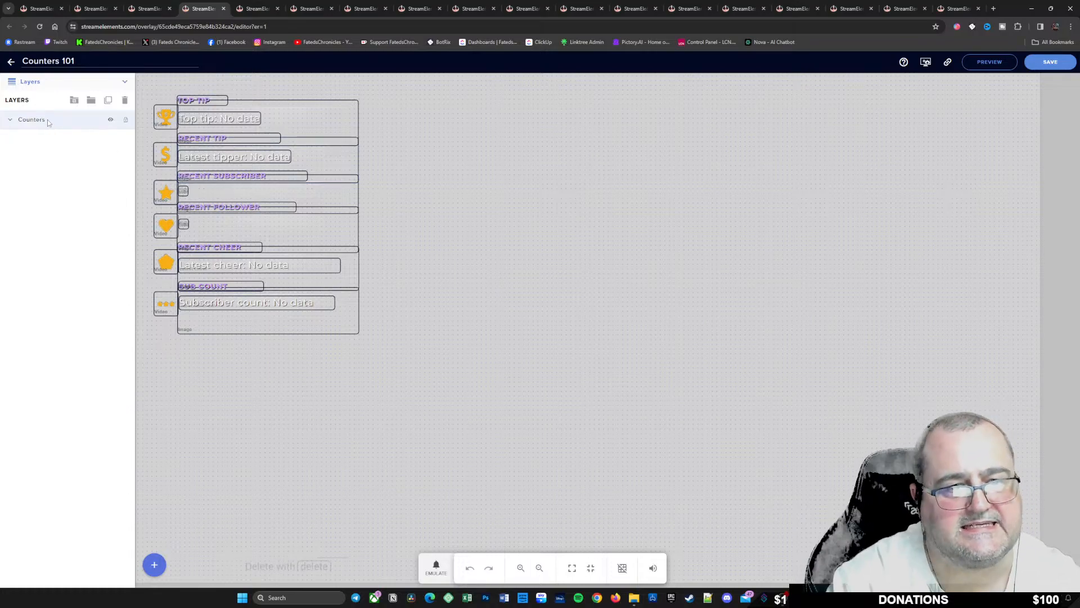
click(66, 120)
click(62, 139)
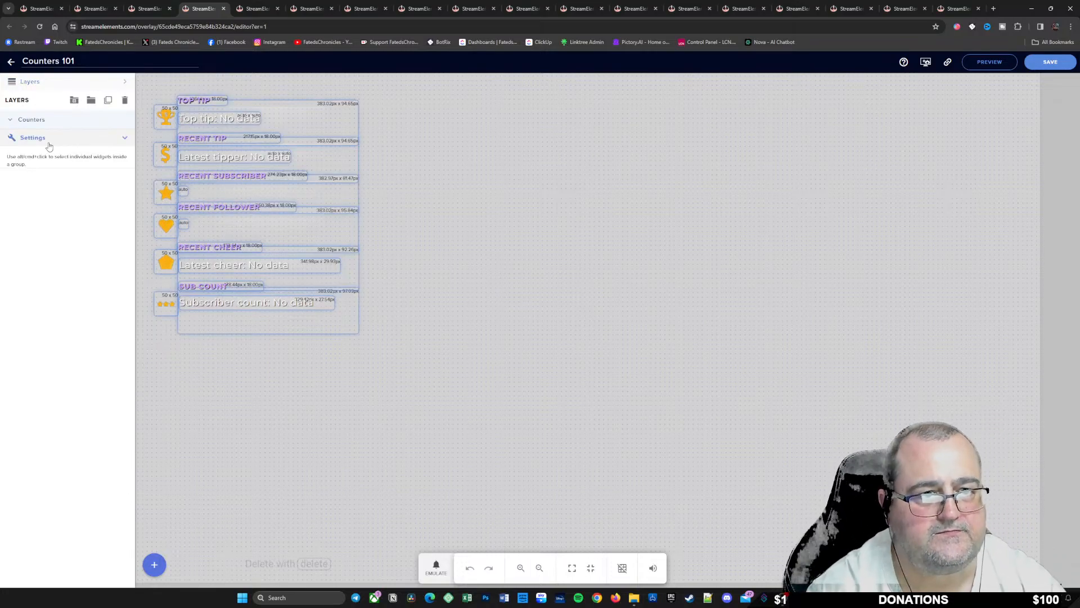
click(56, 82)
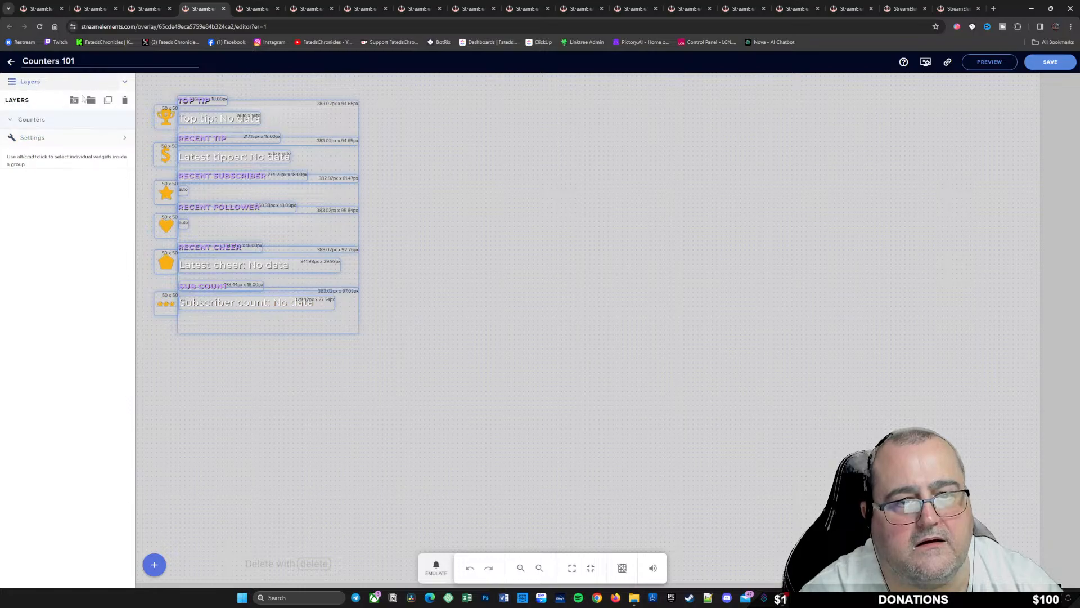
click(9, 120)
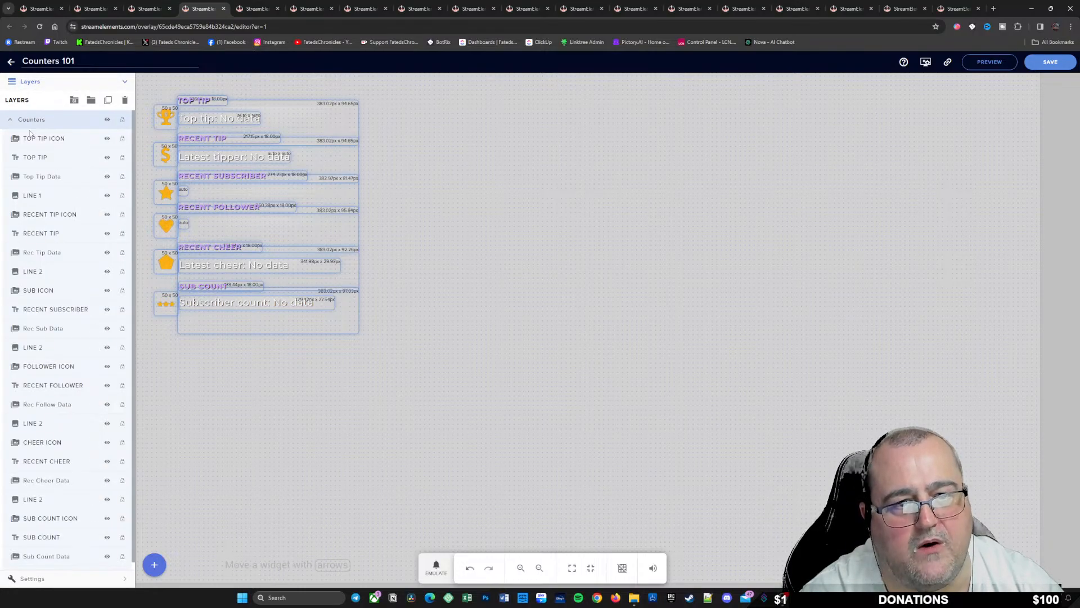
click(79, 141)
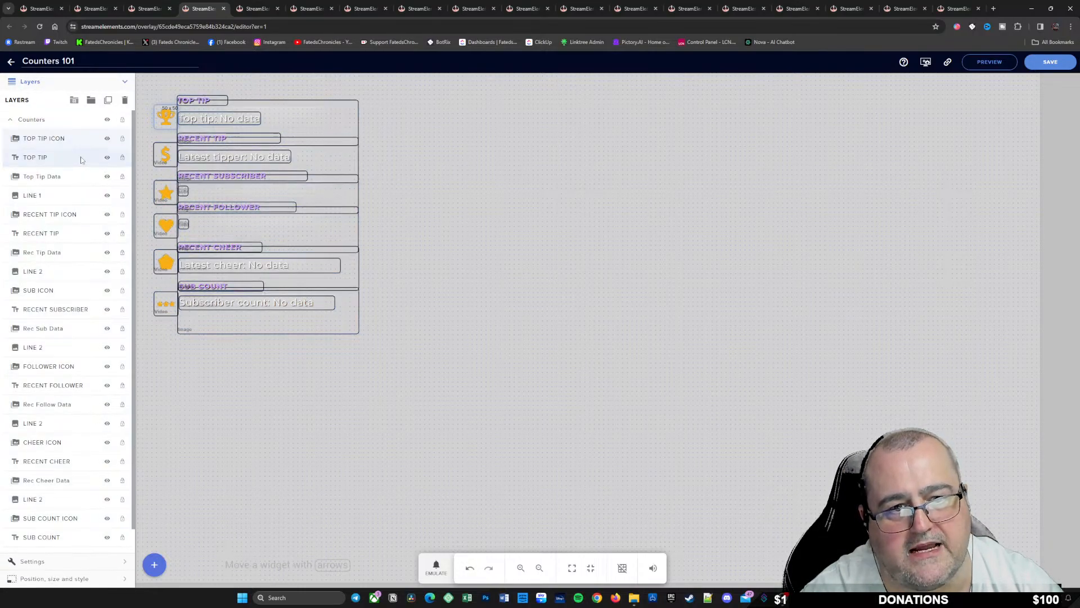
click(80, 158)
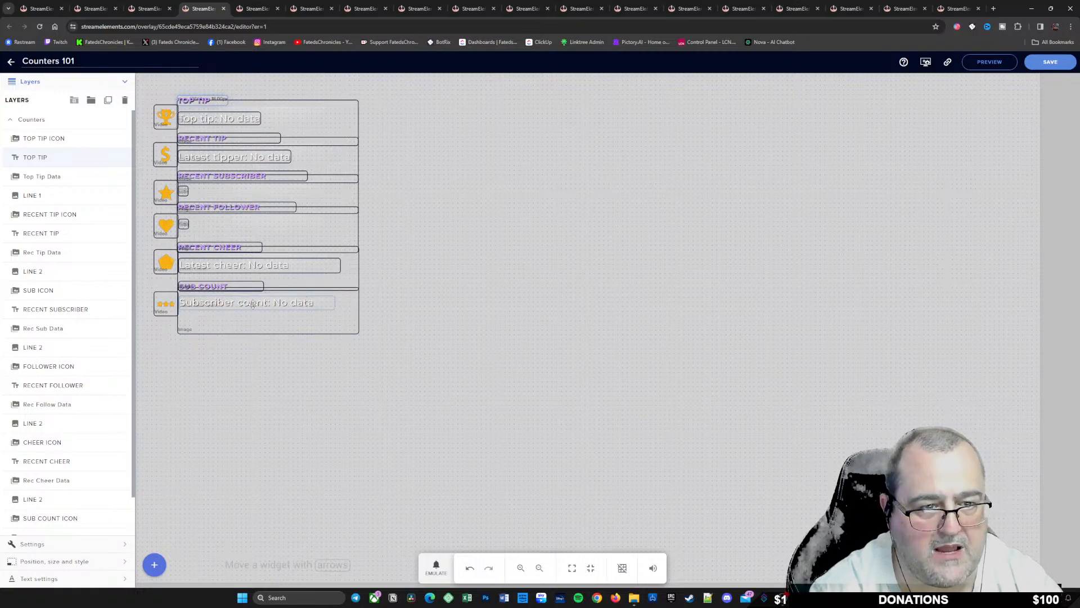
click(324, 303)
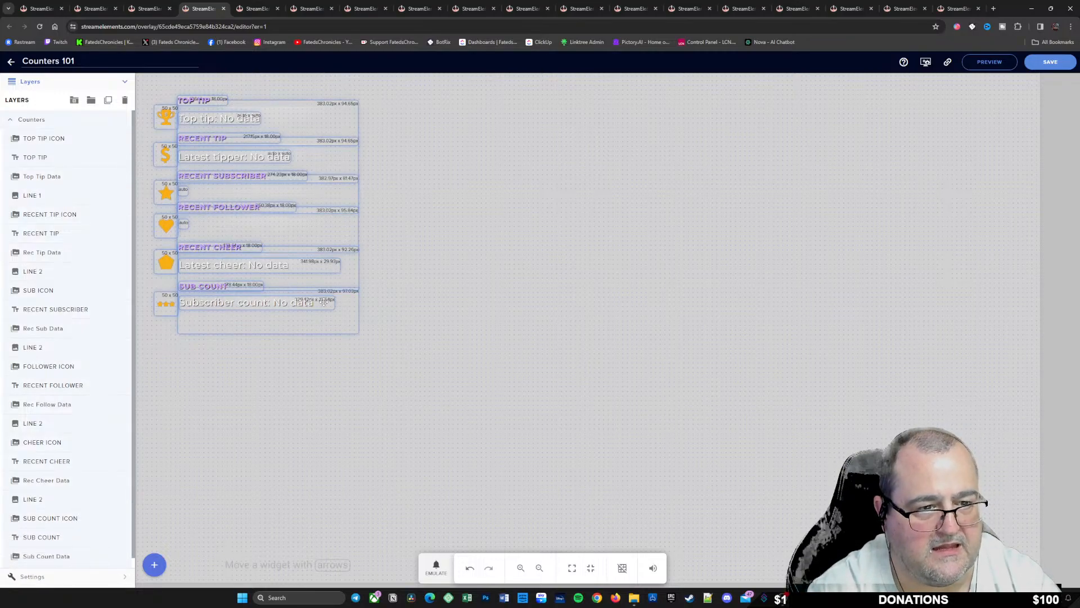
click(486, 332)
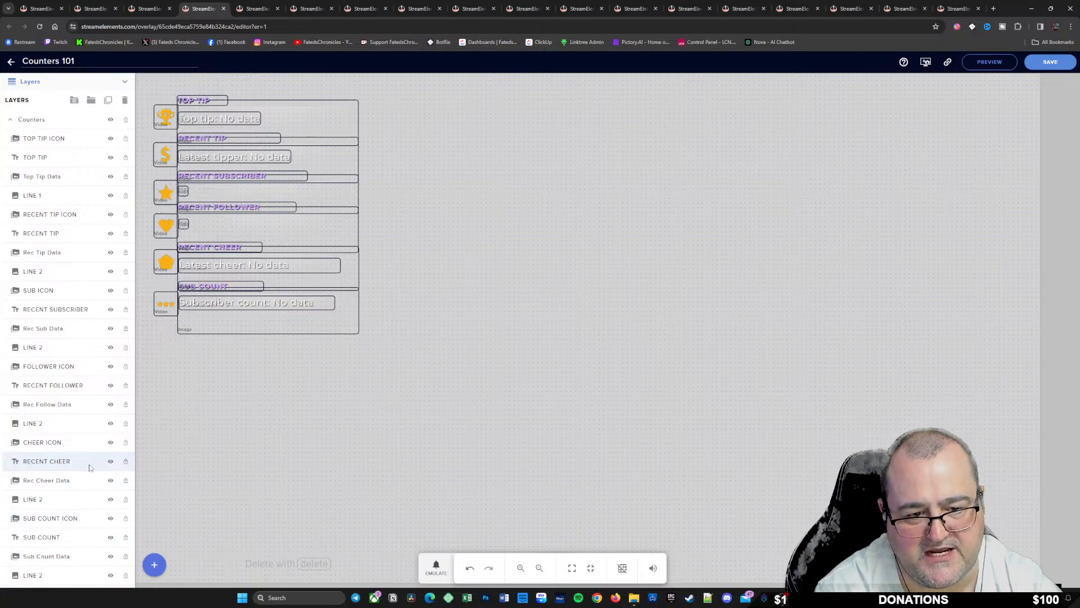
Step: Shorten the Rec Cheer Data layer's no-data text to "No data" and save the Counters 101 overlay
click(84, 482)
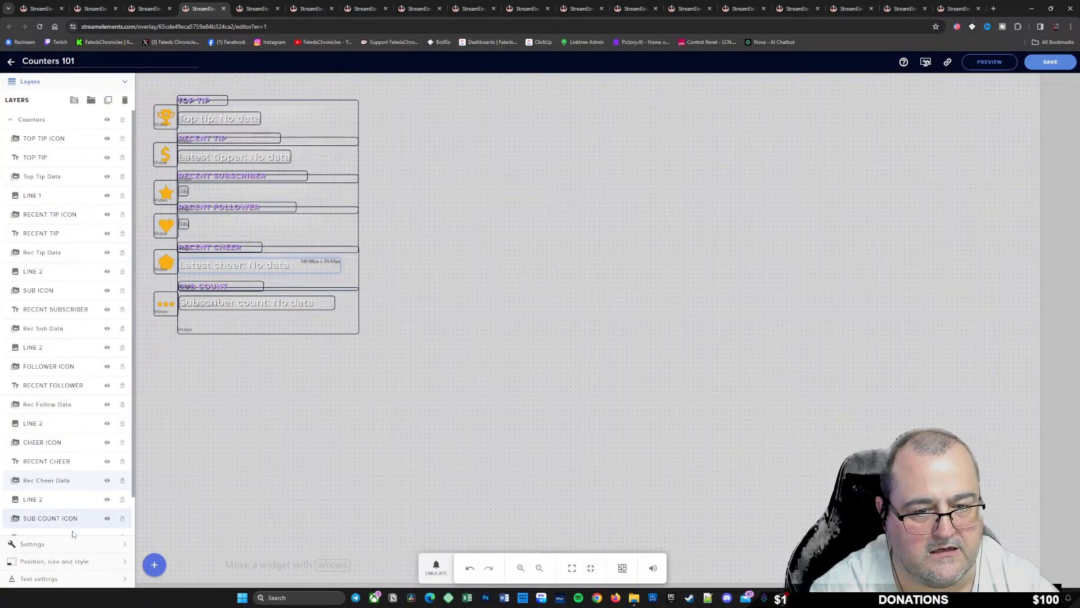
click(67, 562)
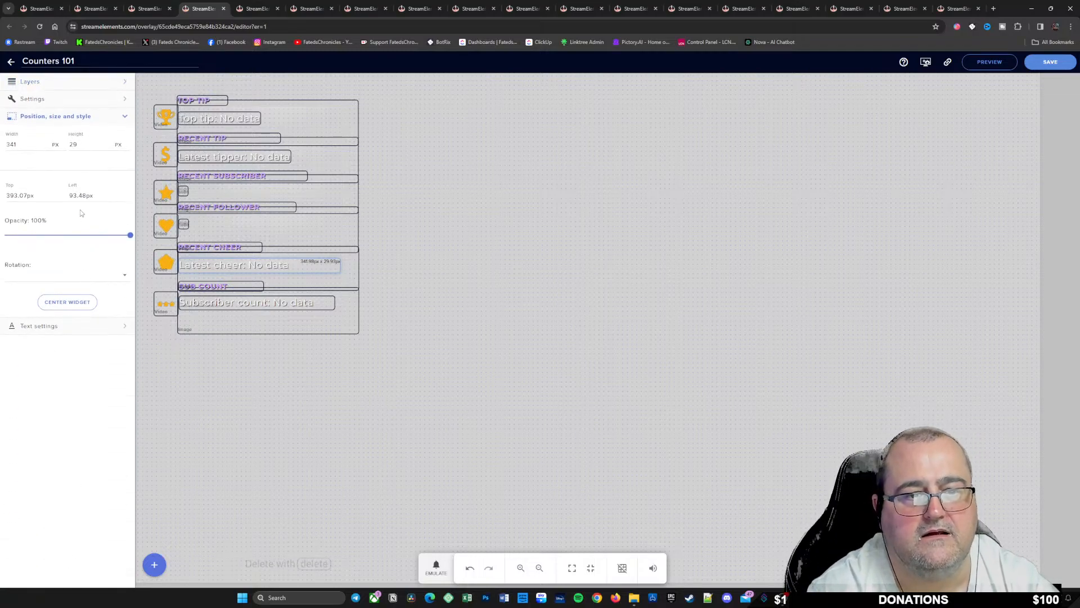
click(62, 99)
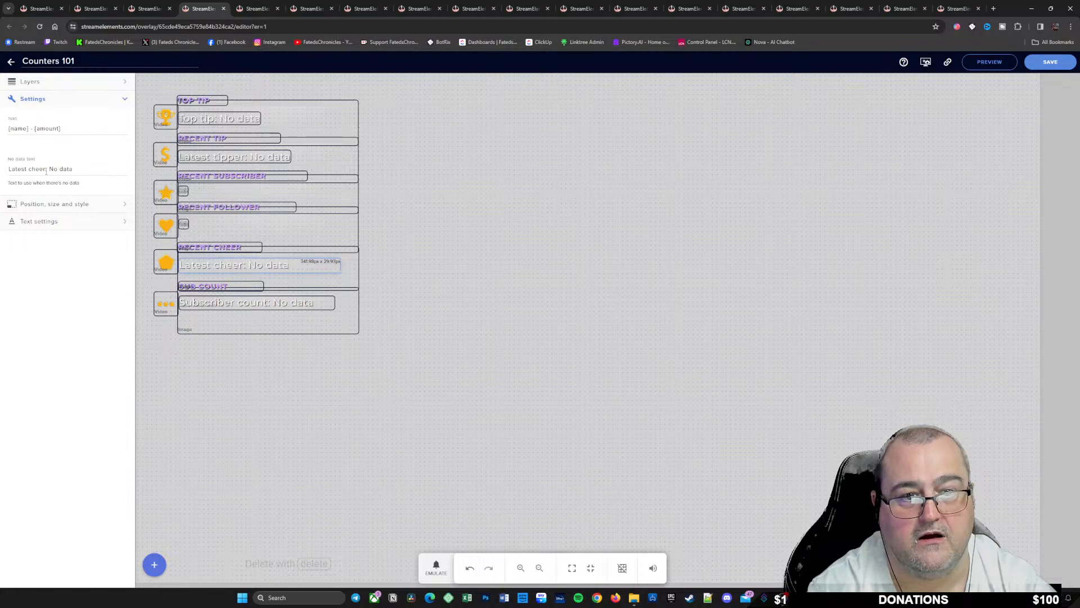
drag(48, 171, 8, 170)
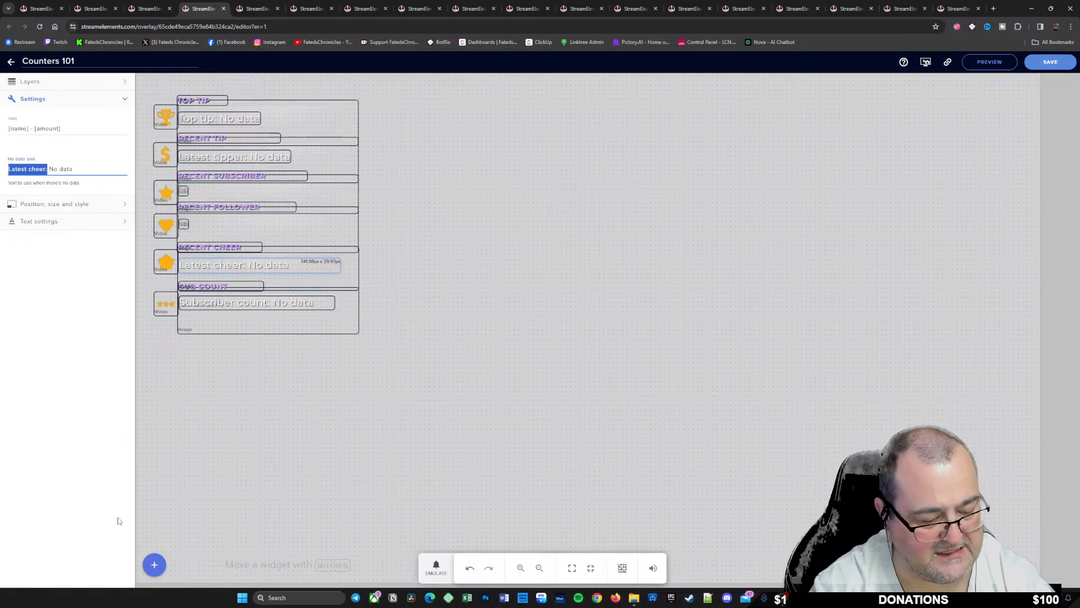
key(BackSpace)
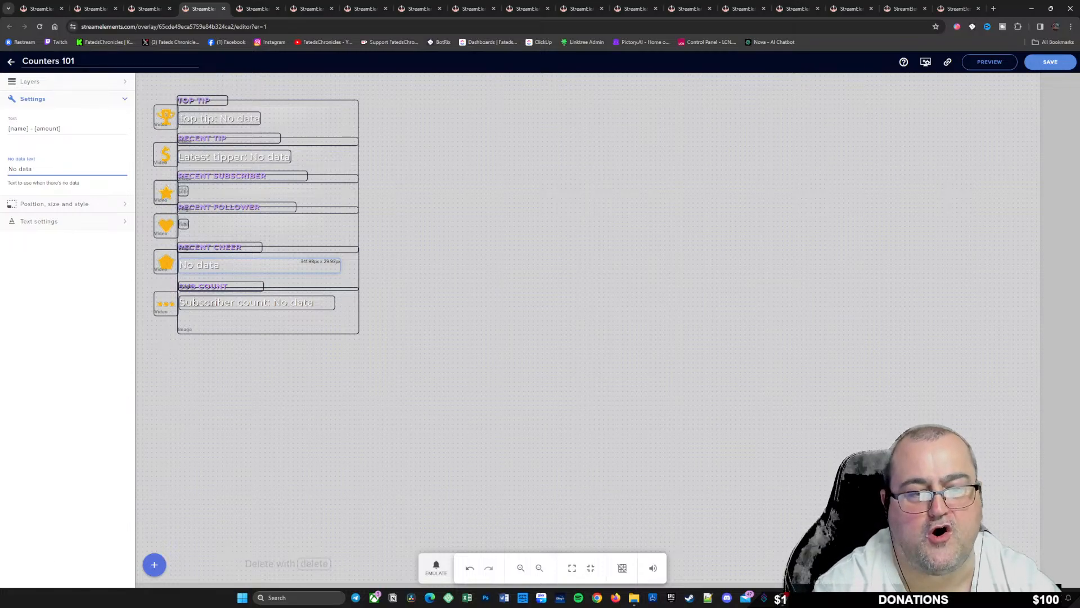
click(61, 386)
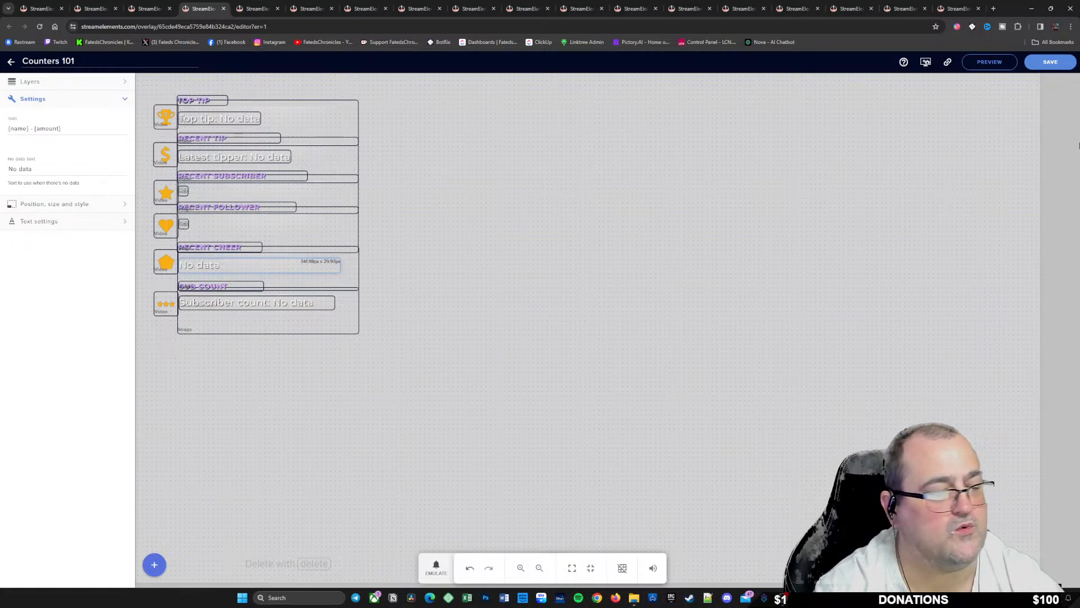
click(1051, 68)
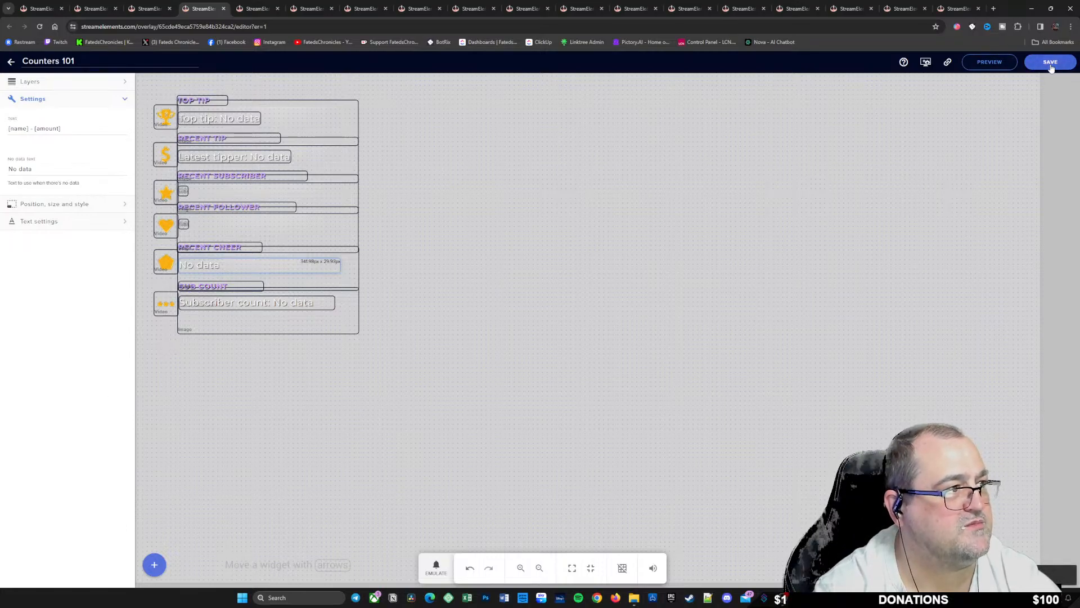
Step: In the data visualization labels, enter the channel name as the latest cheerer and save the changes
click(926, 63)
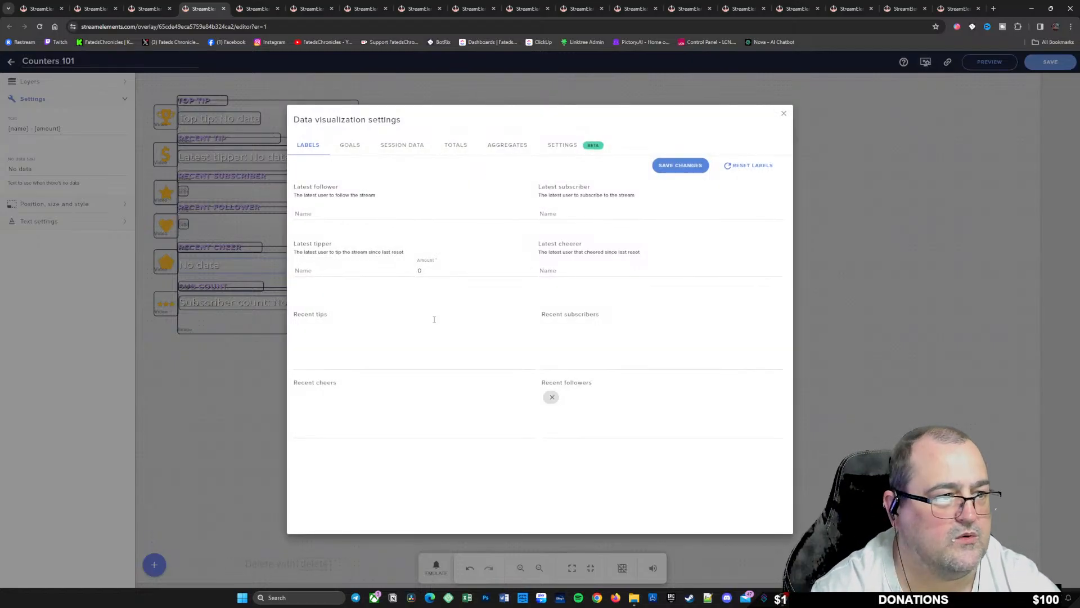
click(556, 270)
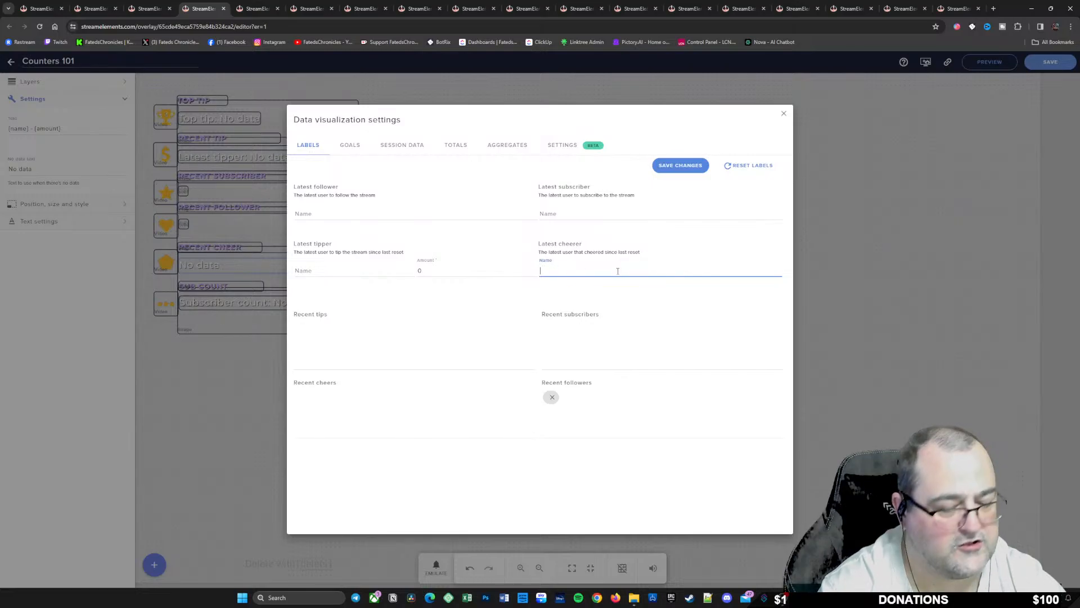
text(Fated)
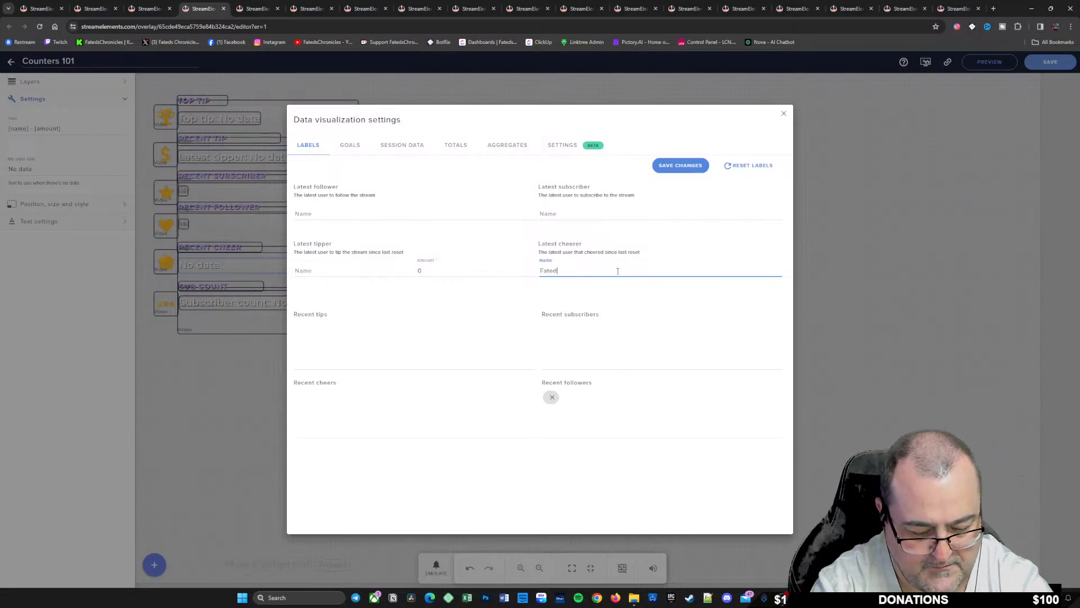
text(sChron)
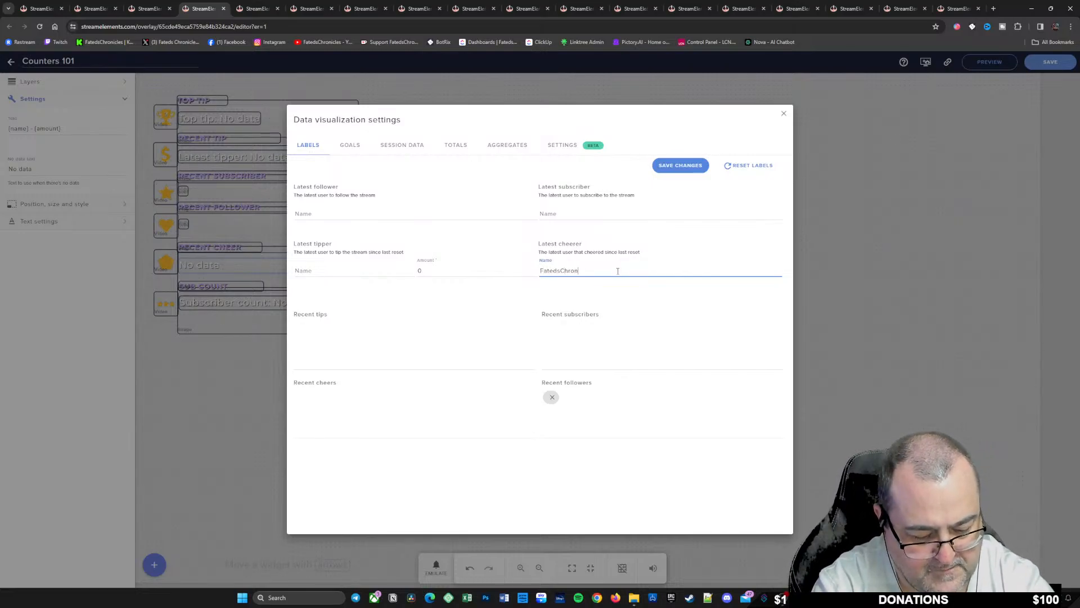
text(icles)
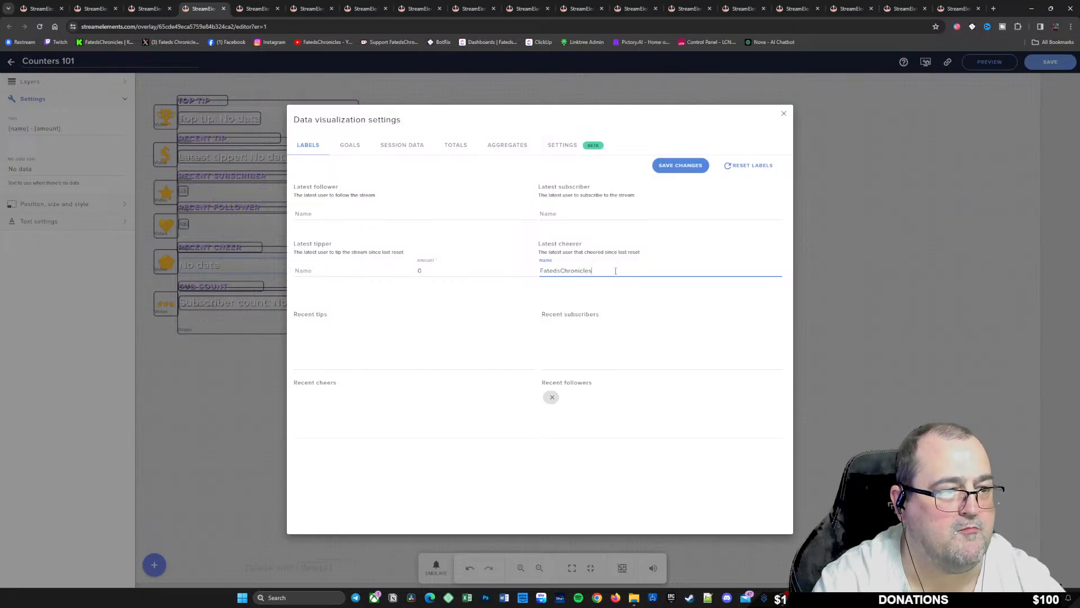
click(679, 169)
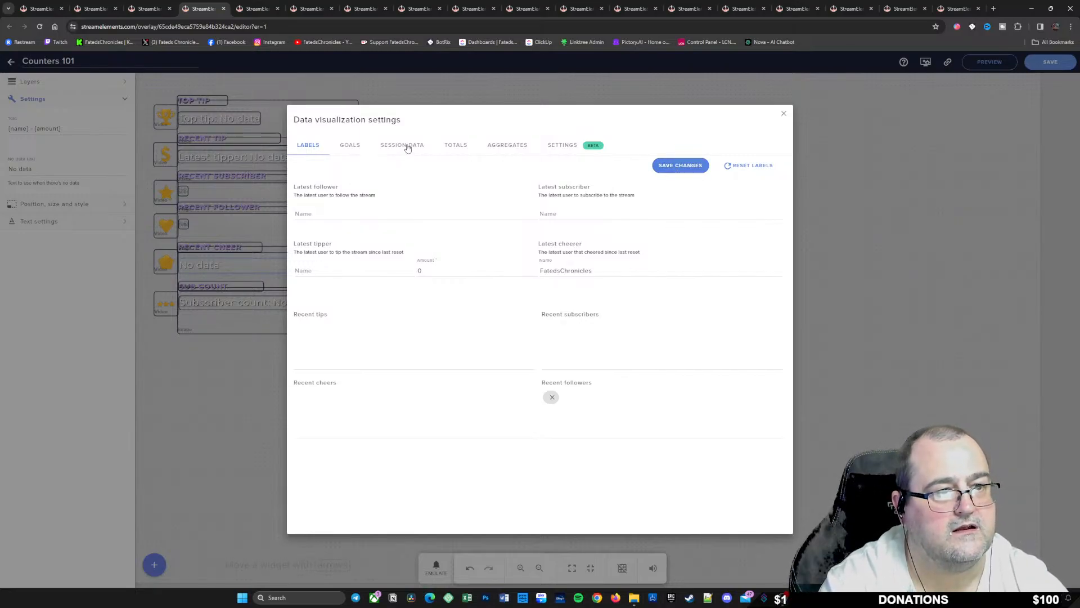
Step: Examine the session data, goals, totals, aggregates and reset options in the data visualization settings
click(401, 146)
click(350, 146)
click(308, 145)
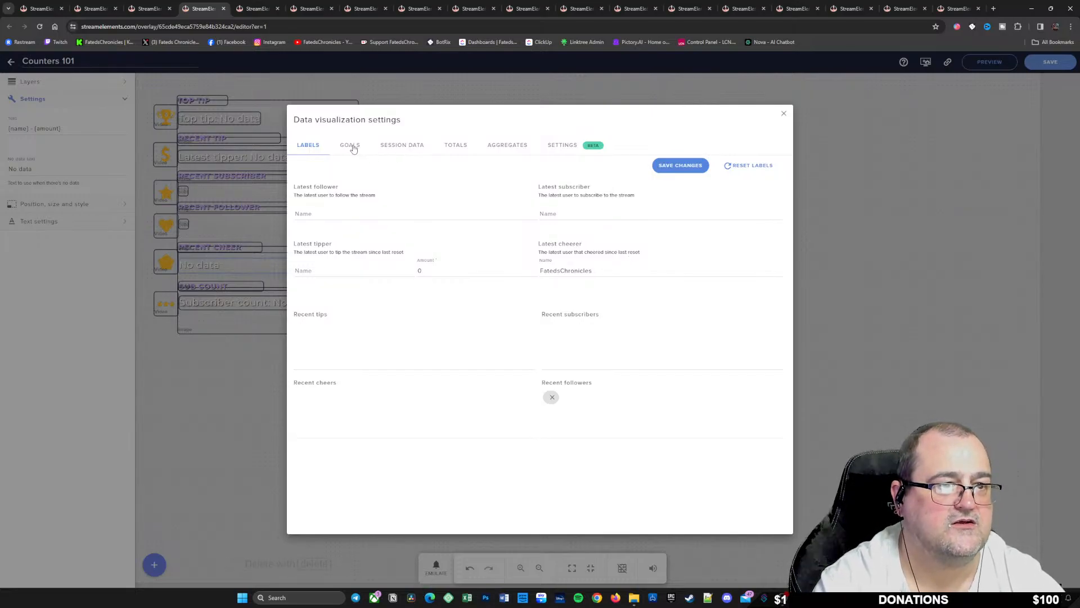
click(455, 146)
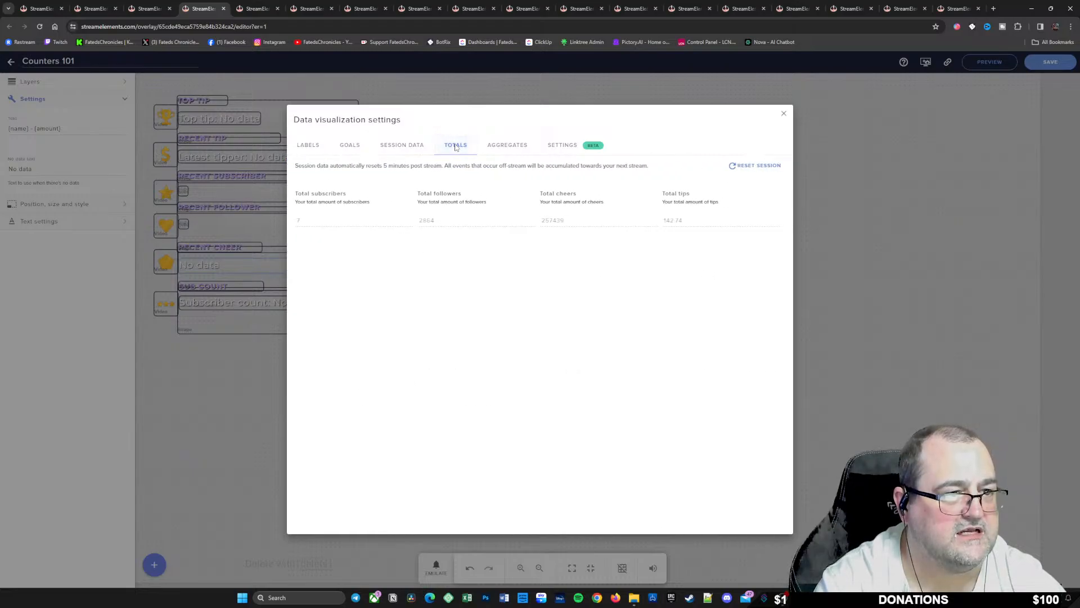
click(530, 146)
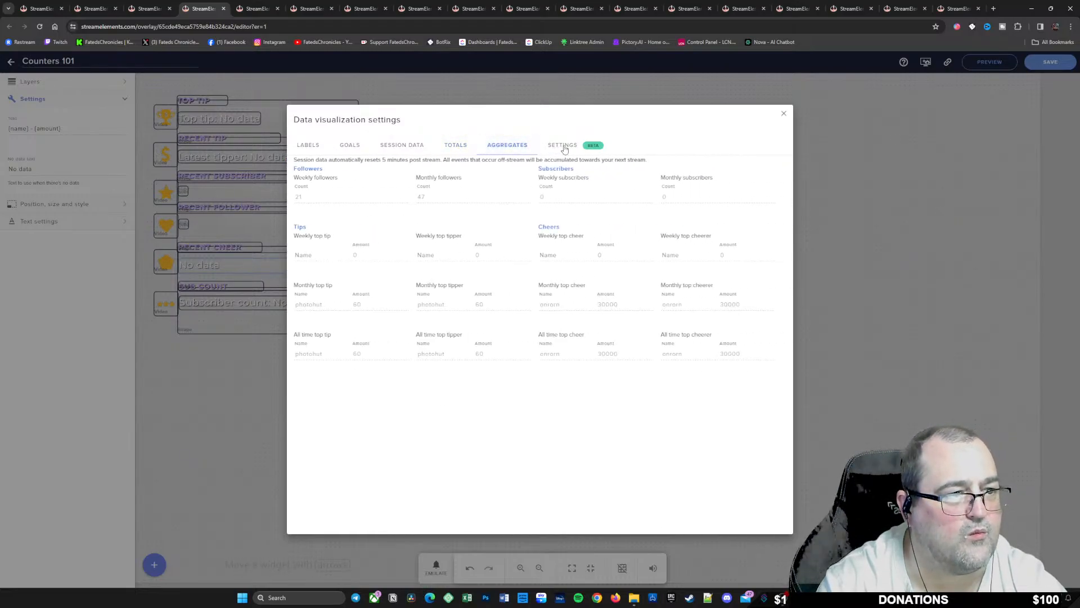
click(563, 145)
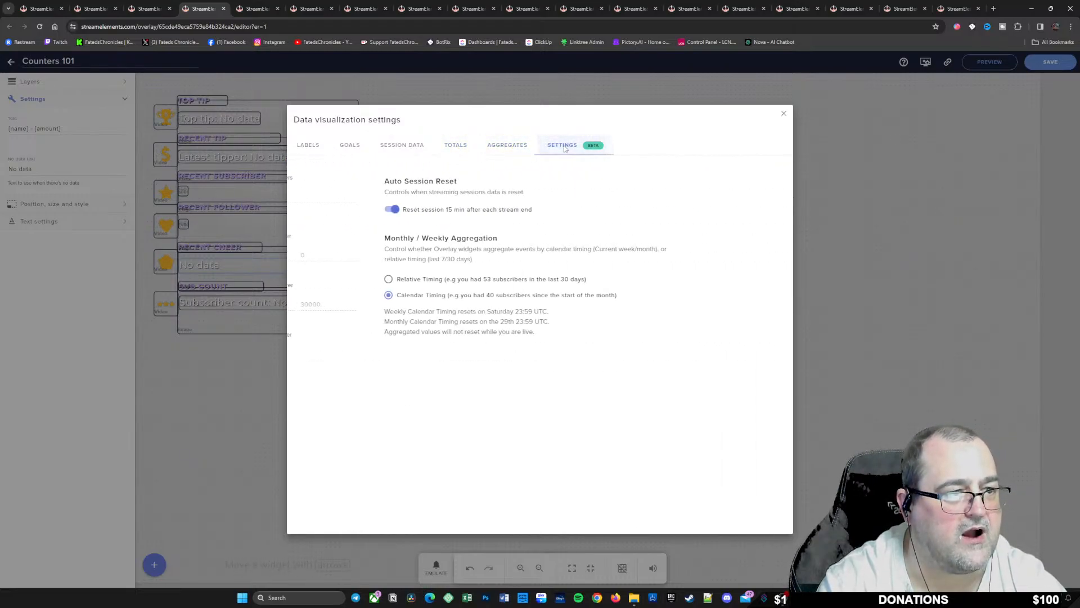
click(350, 145)
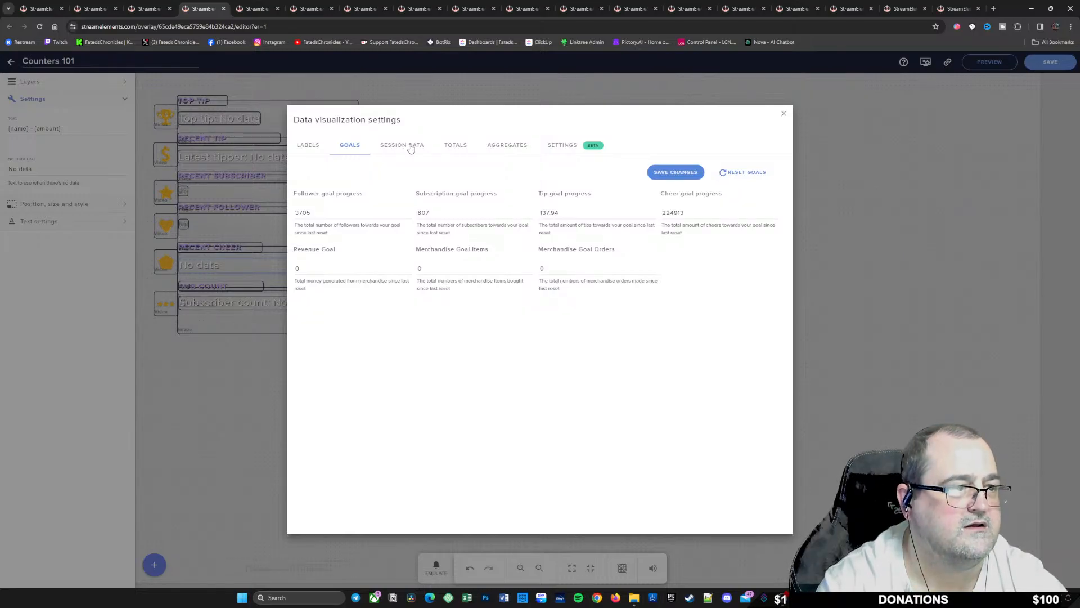
Step: Set the session's top cheer to the channel name with an amount of 5000, save the changes and close the settings
click(410, 148)
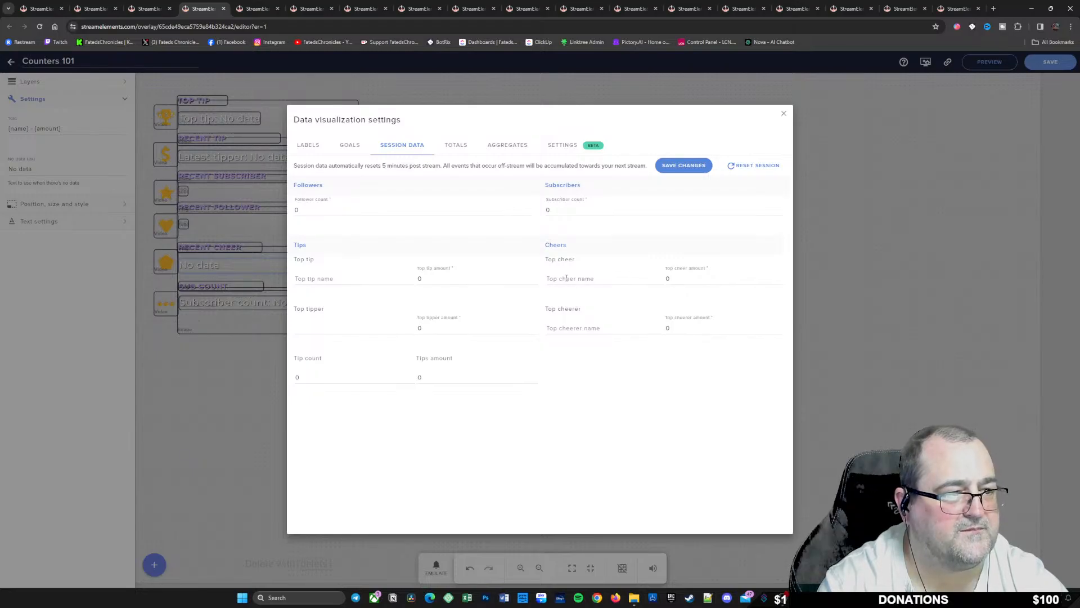
click(595, 278)
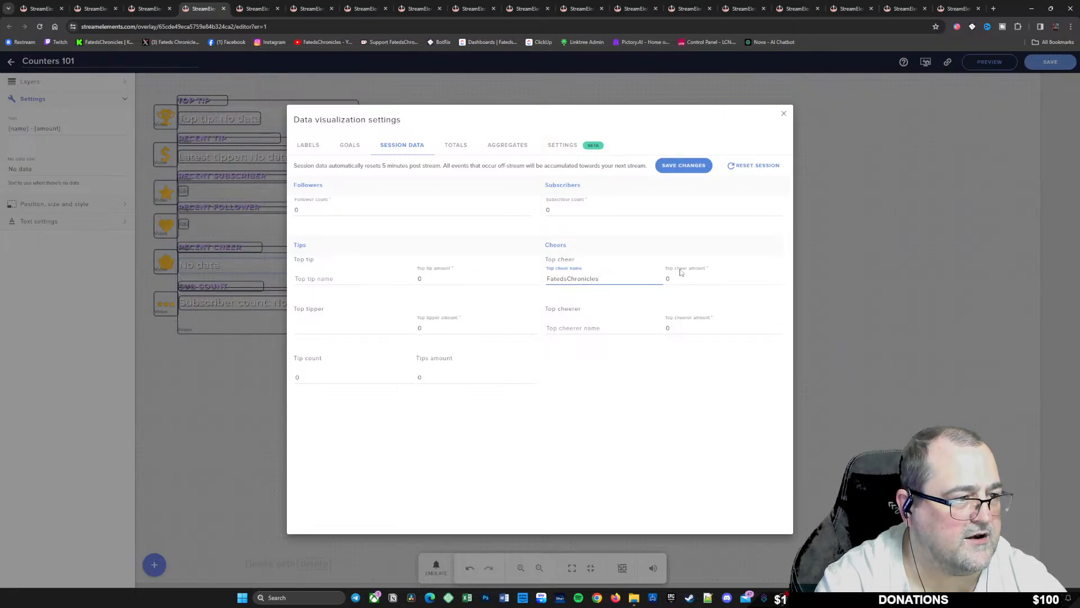
key(Tab)
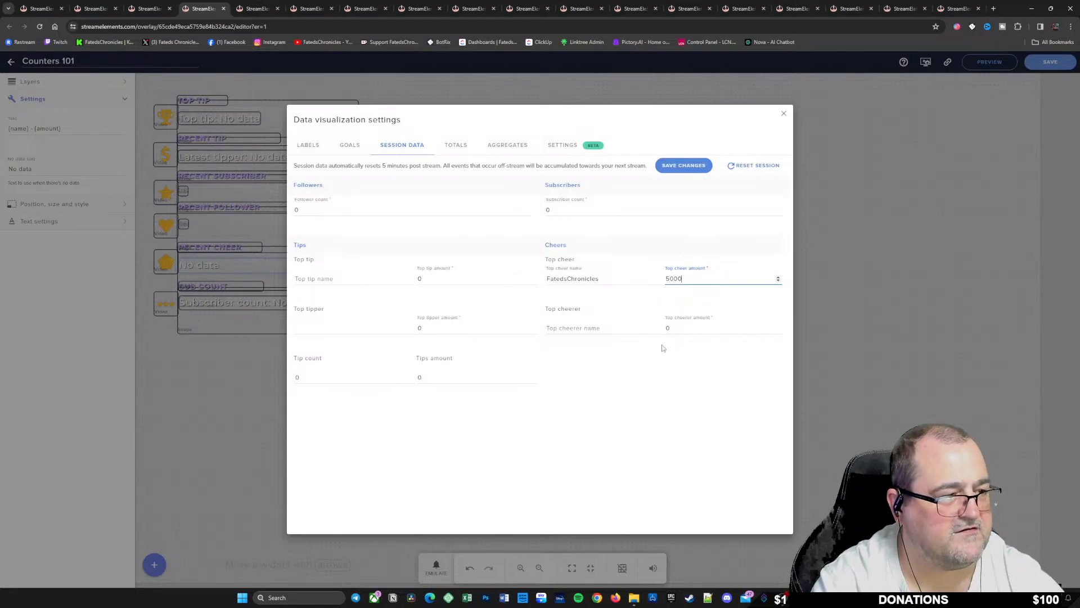
click(686, 165)
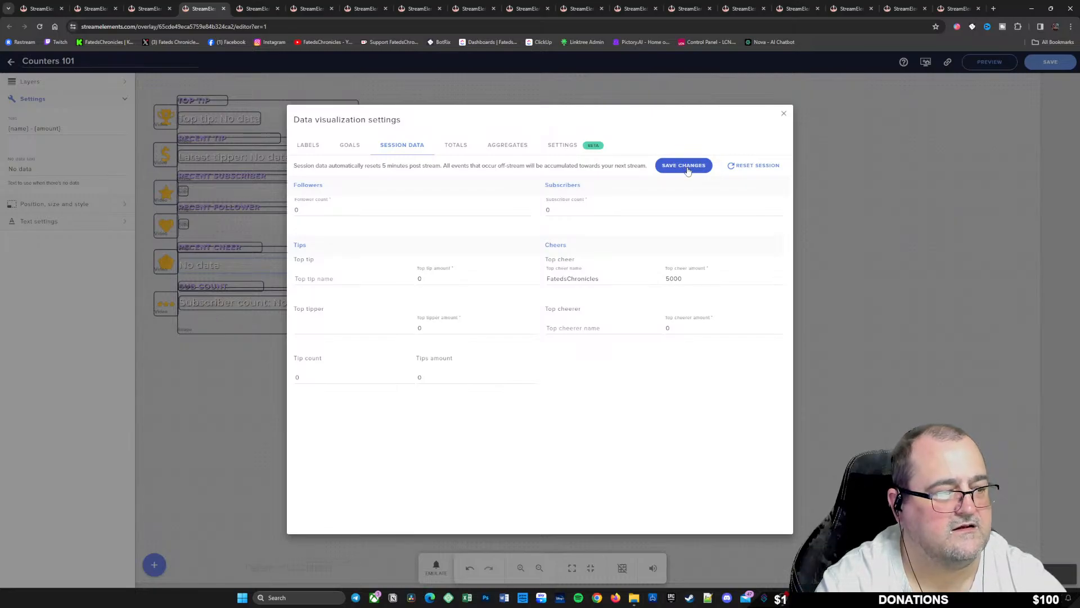
click(784, 113)
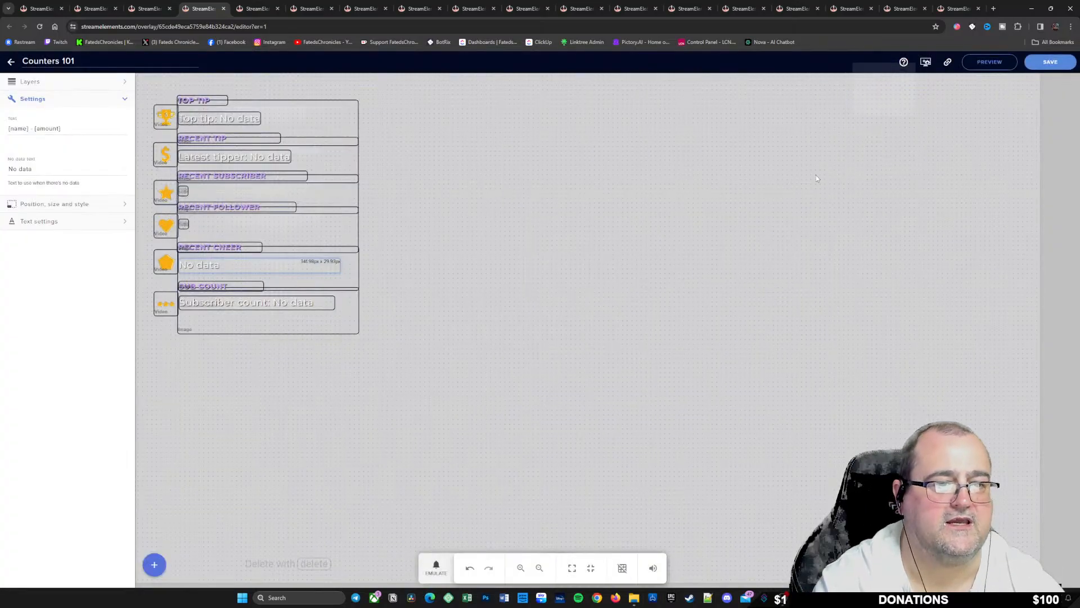
Step: Select the Rec Cheer Data layer and examine its message, position and size, and text settings
click(614, 402)
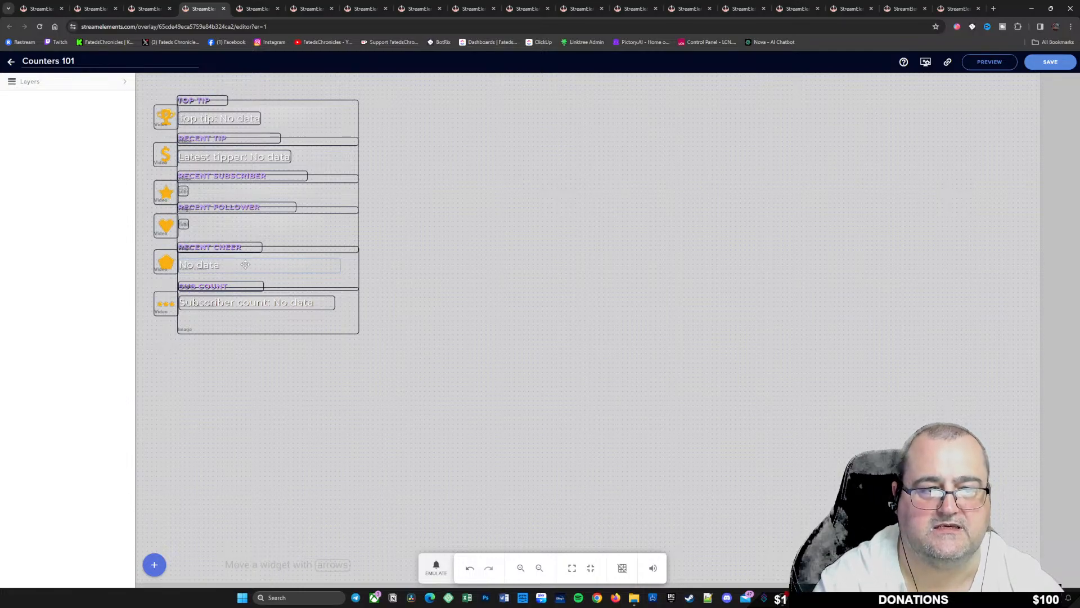
click(288, 266)
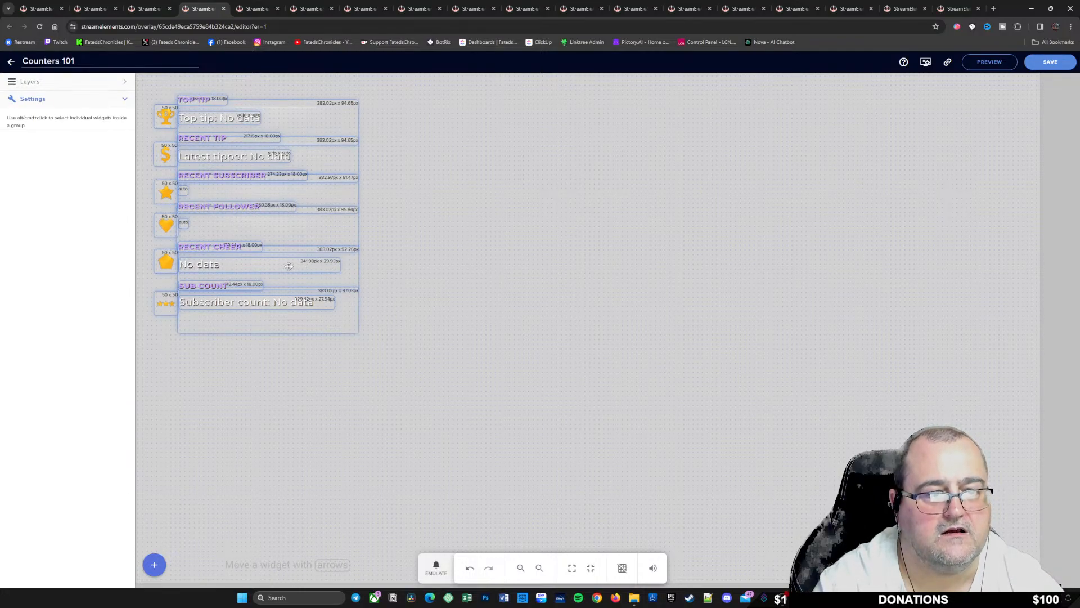
click(466, 272)
click(74, 82)
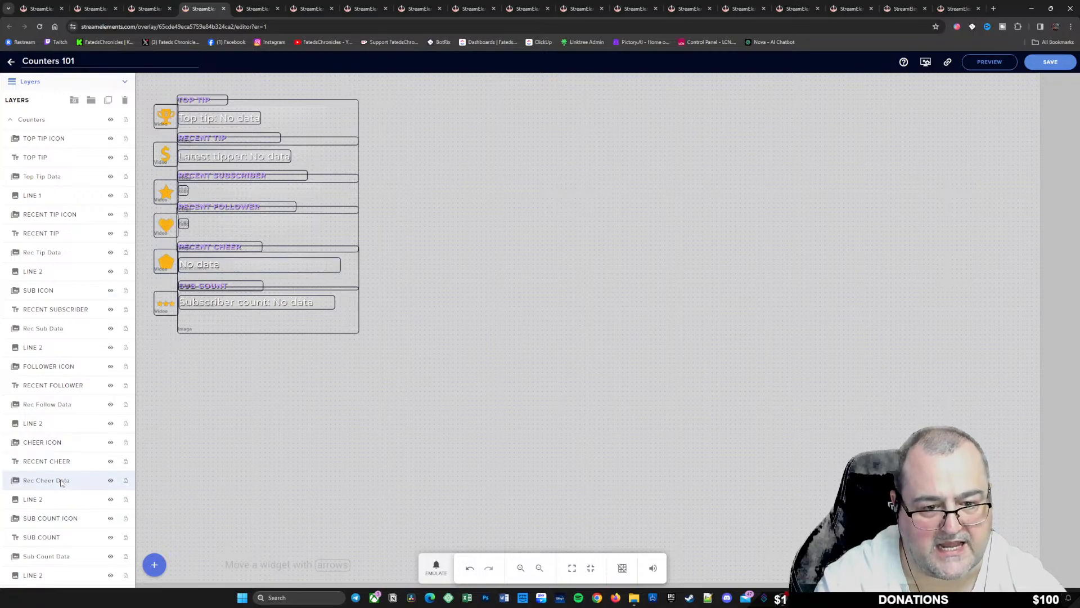
click(79, 482)
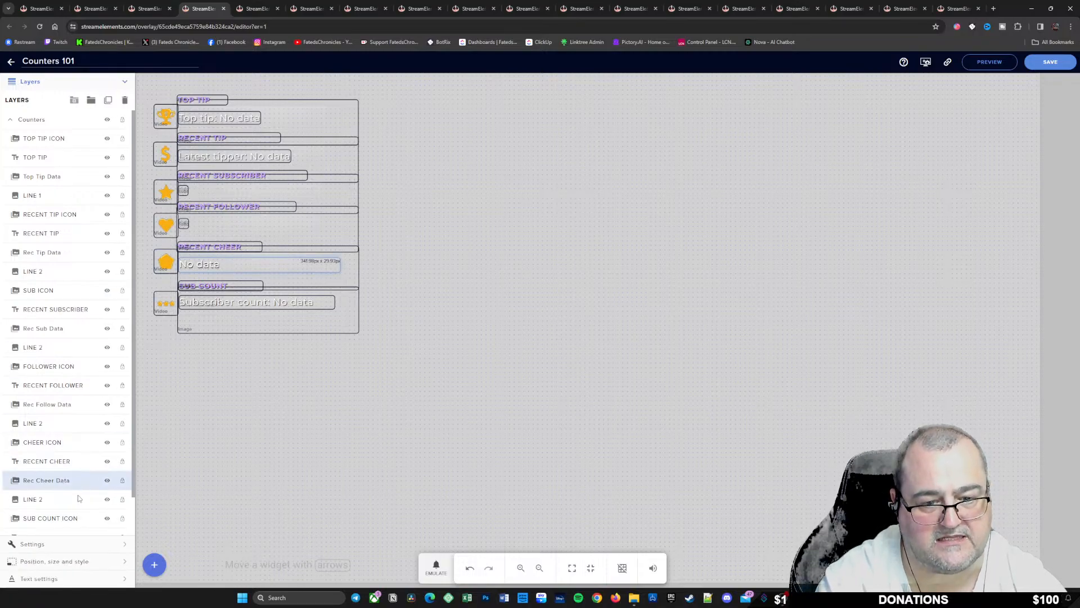
click(54, 545)
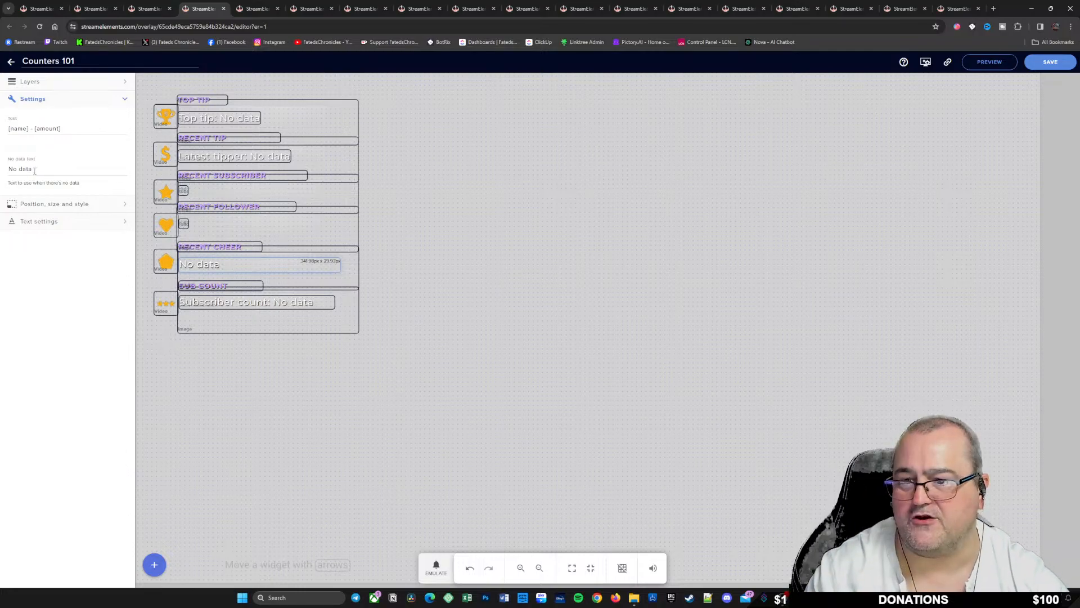
click(58, 206)
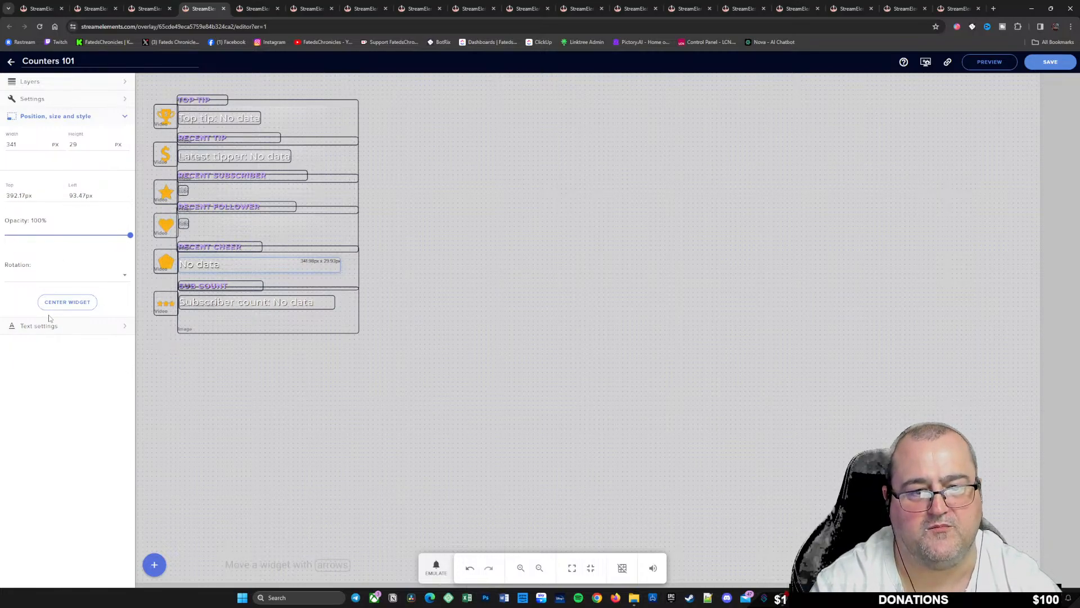
click(79, 326)
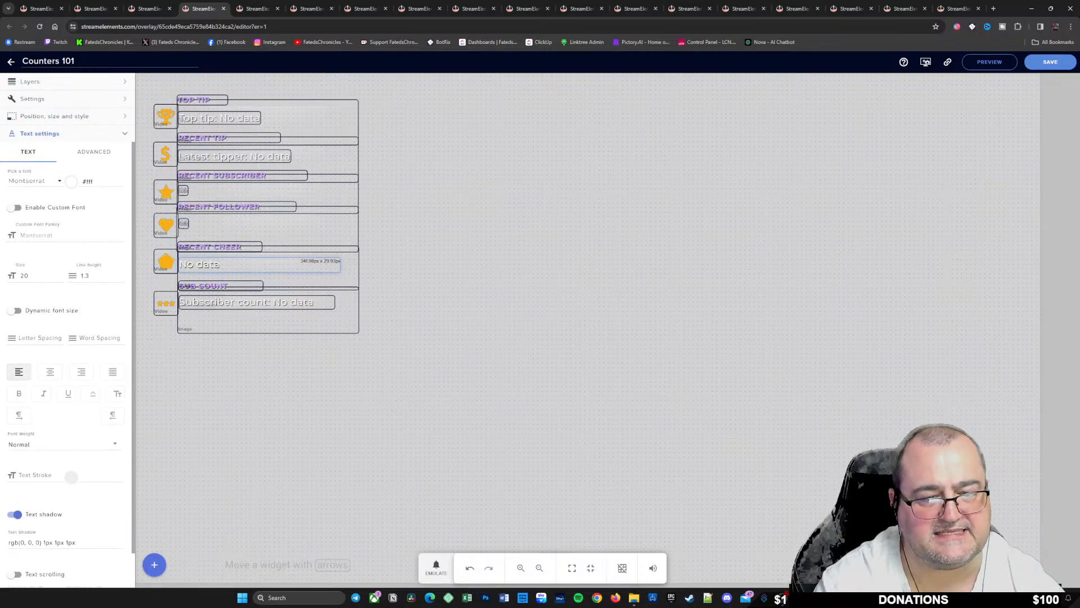
Step: Set the Rec Cheer Data widget's width to 370 px and save the overlay
click(64, 118)
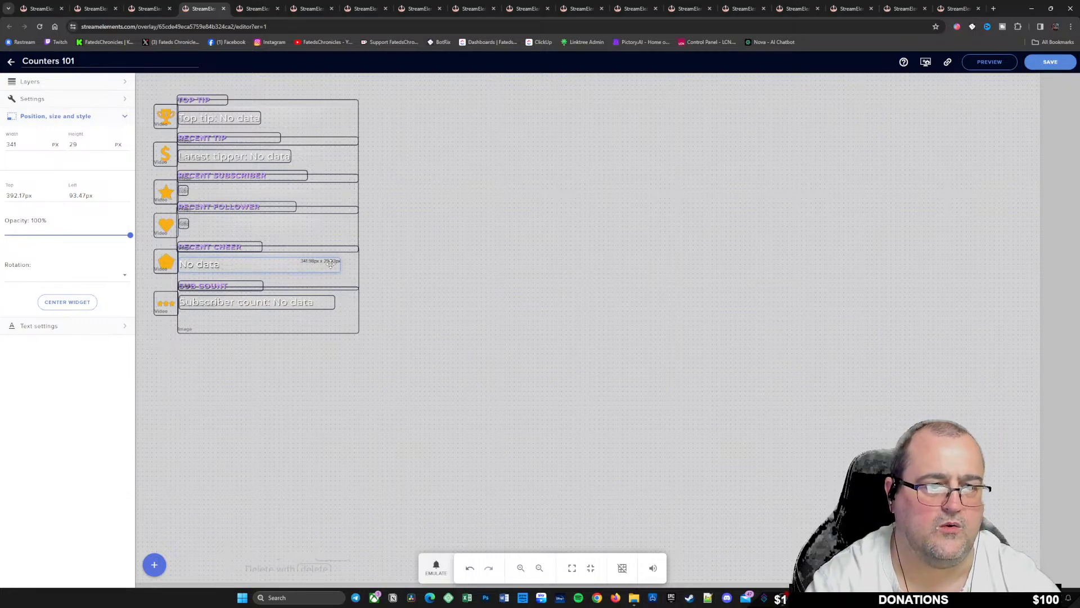
click(18, 144)
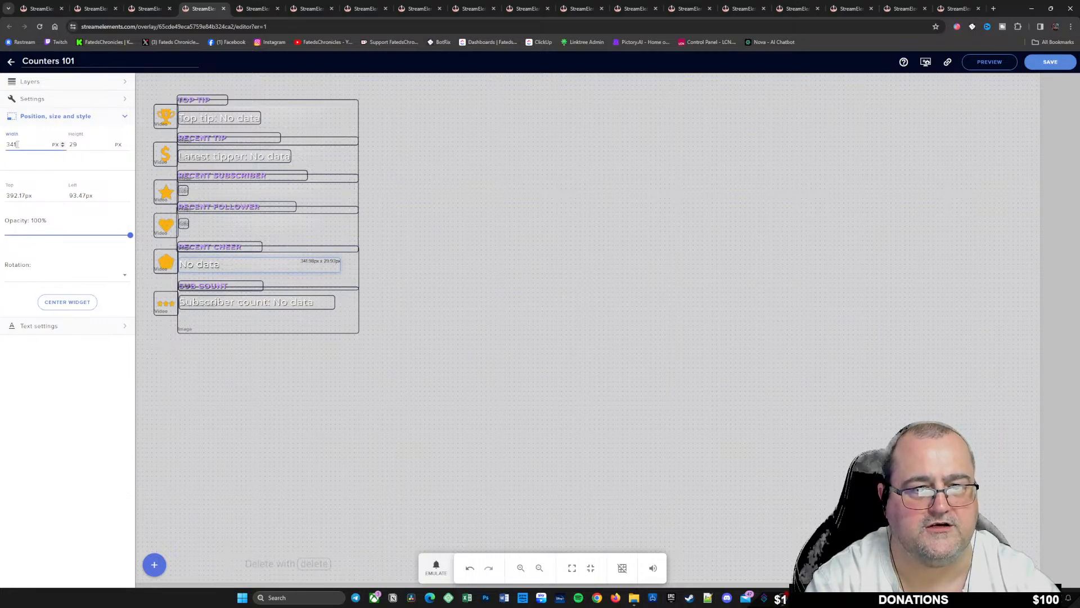
text(350)
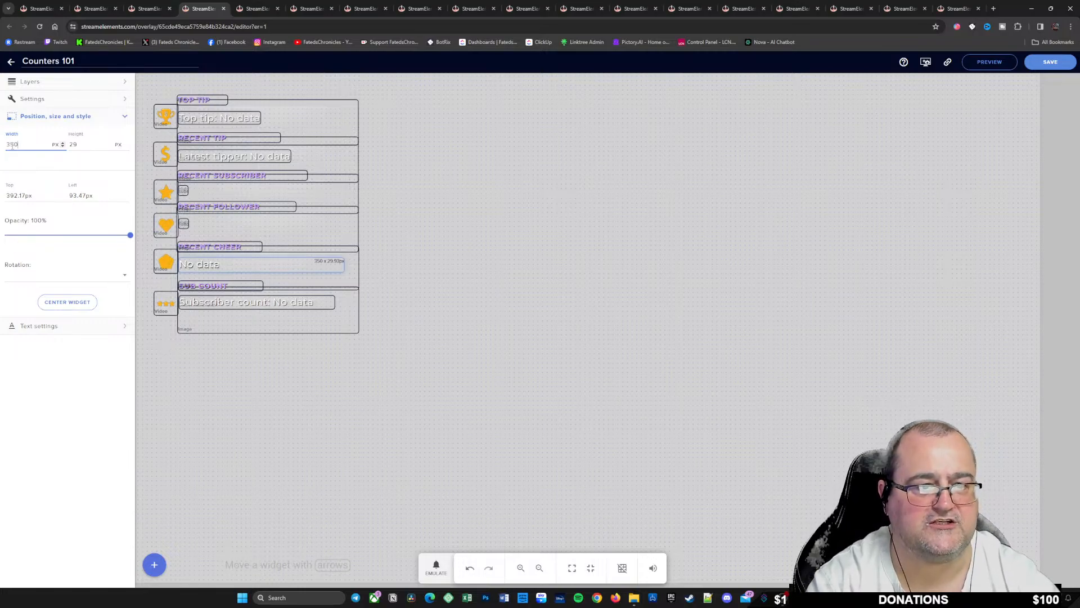
drag(21, 144, 8, 144)
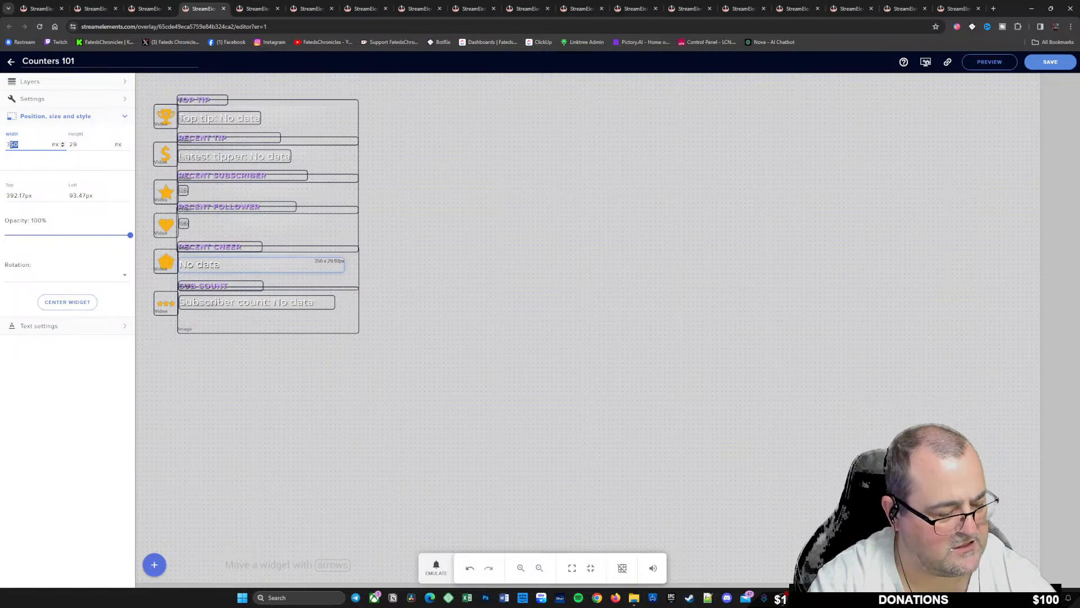
text(360)
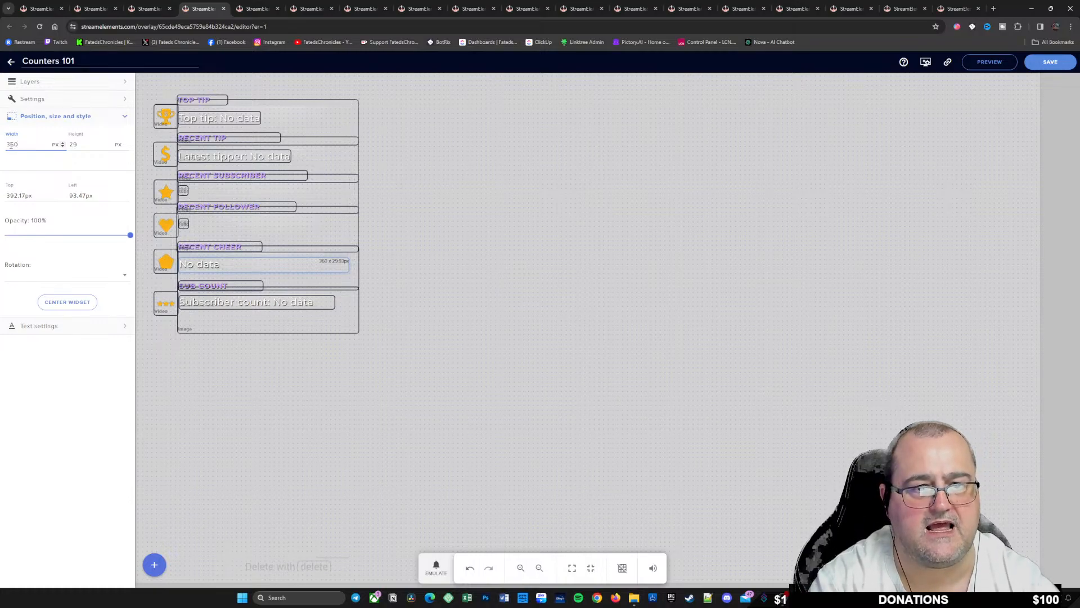
key(BackSpace)
key(BackSpace)
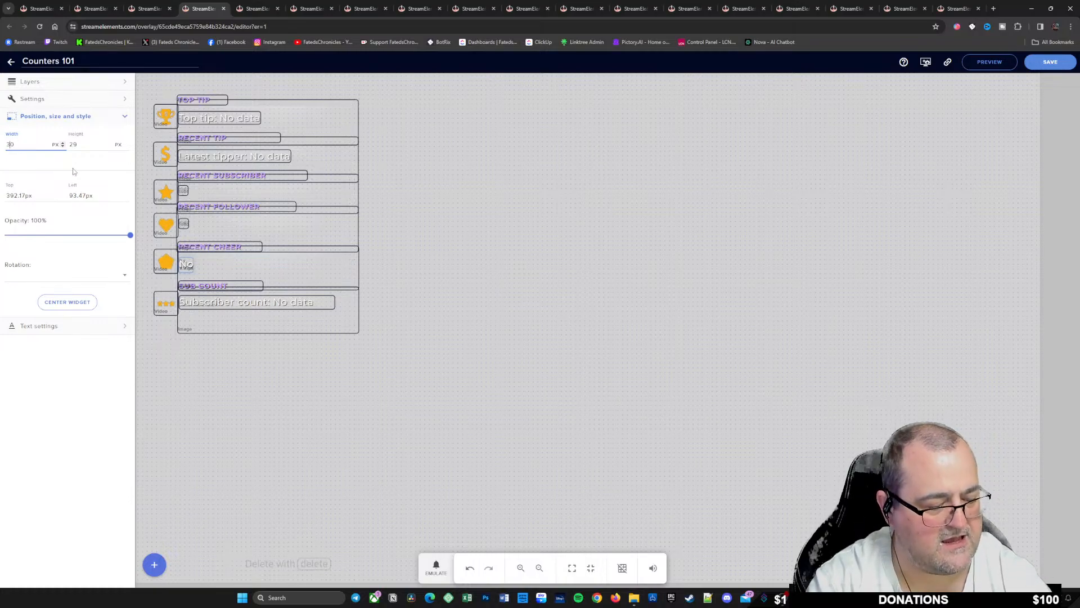
text(70)
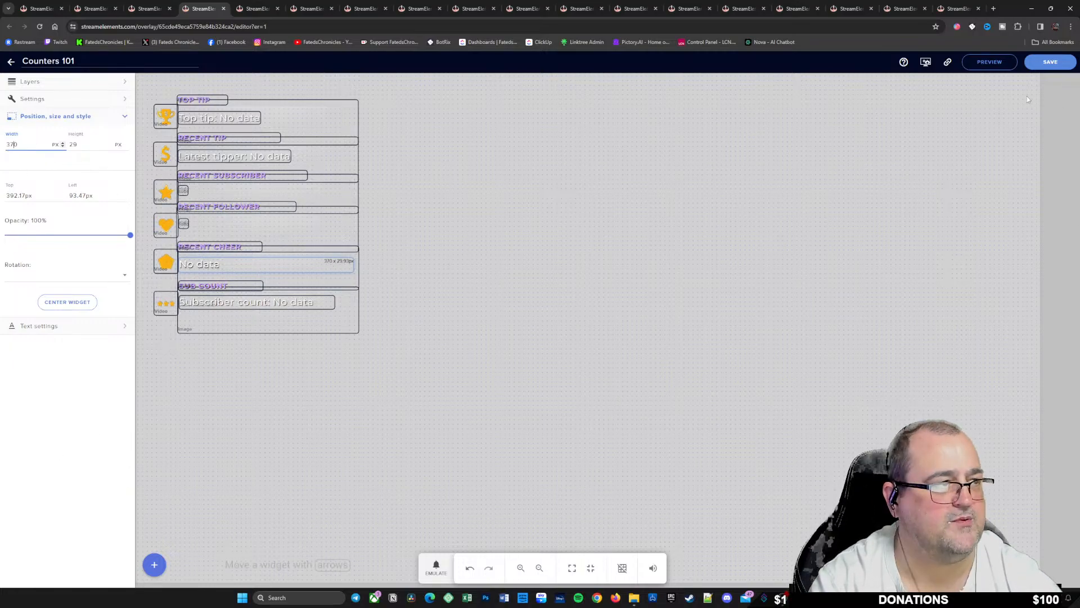
click(1050, 62)
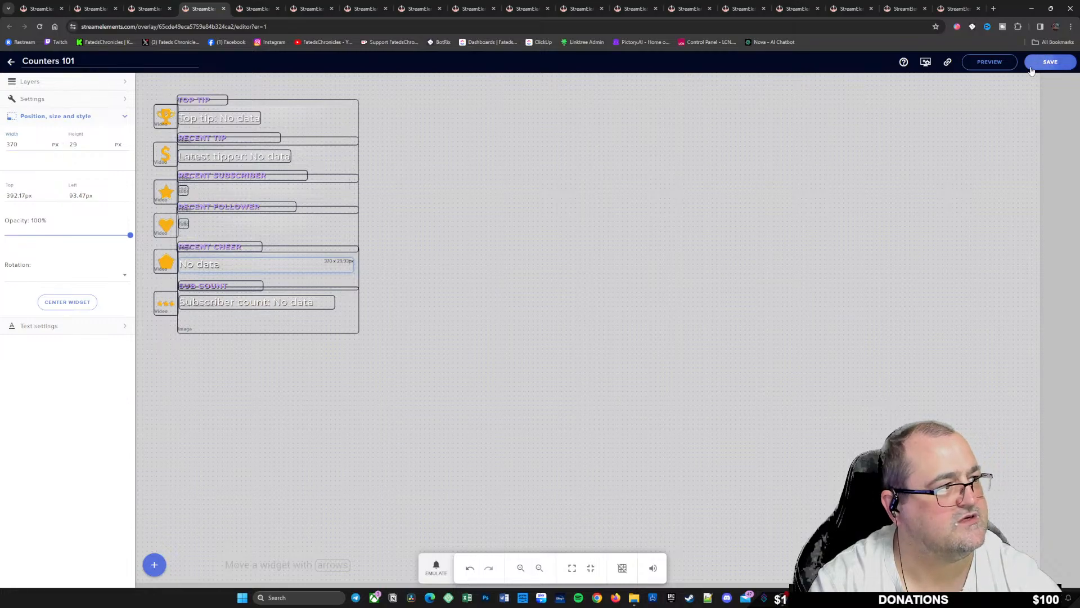
Step: Set the Top Tip Data layer's width to 370 px and save the overlay
click(56, 99)
click(59, 82)
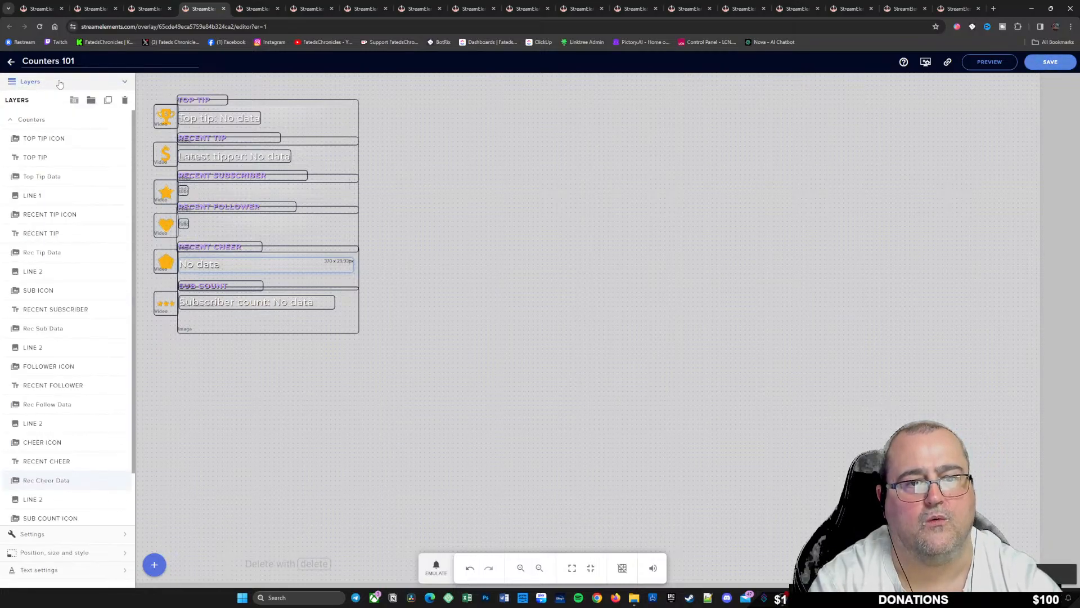
click(74, 179)
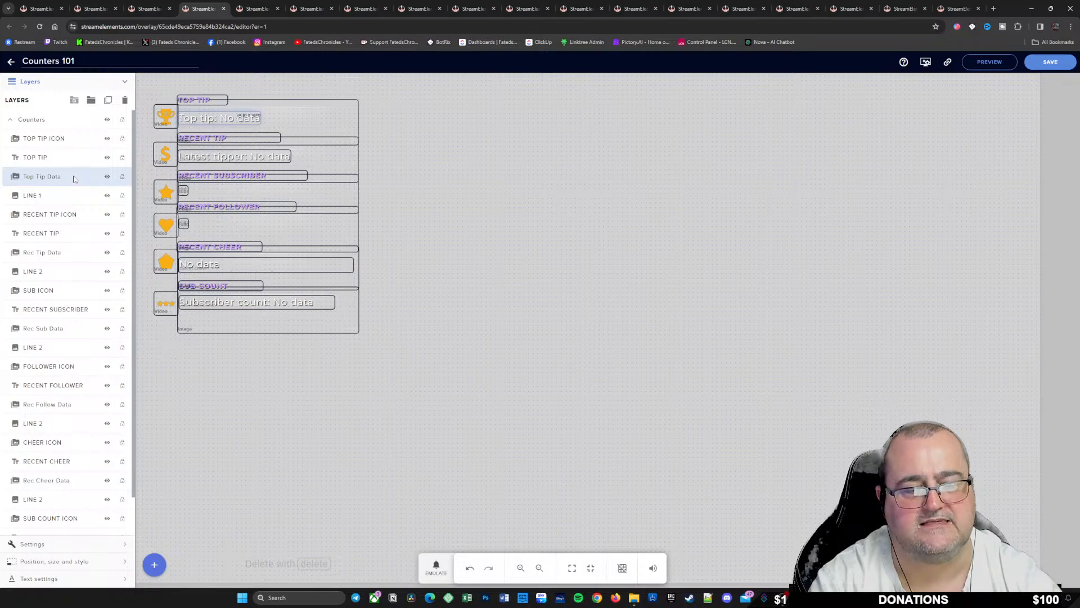
click(45, 562)
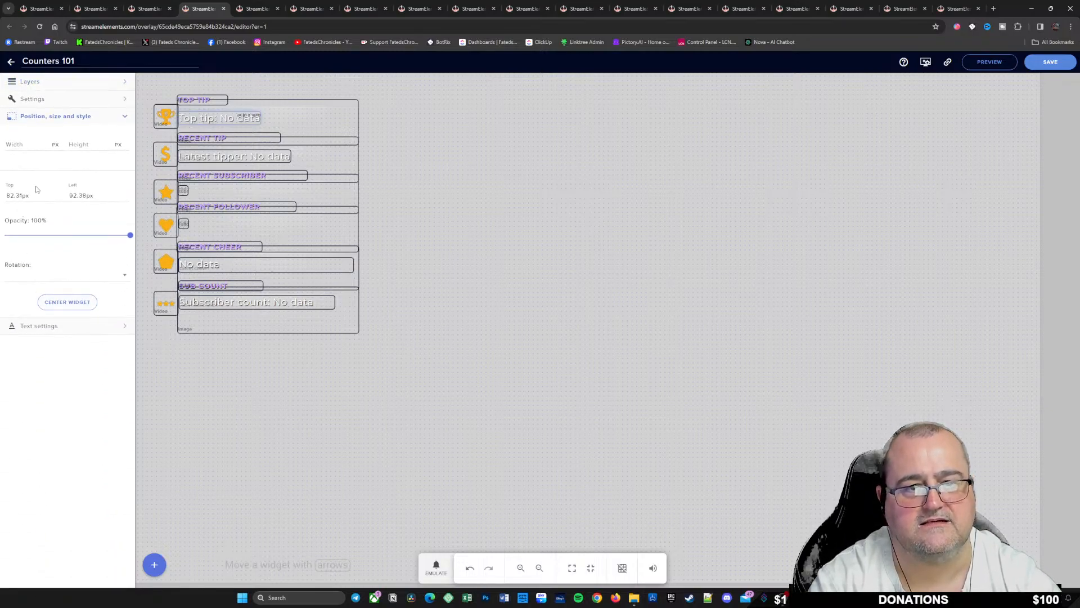
click(32, 141)
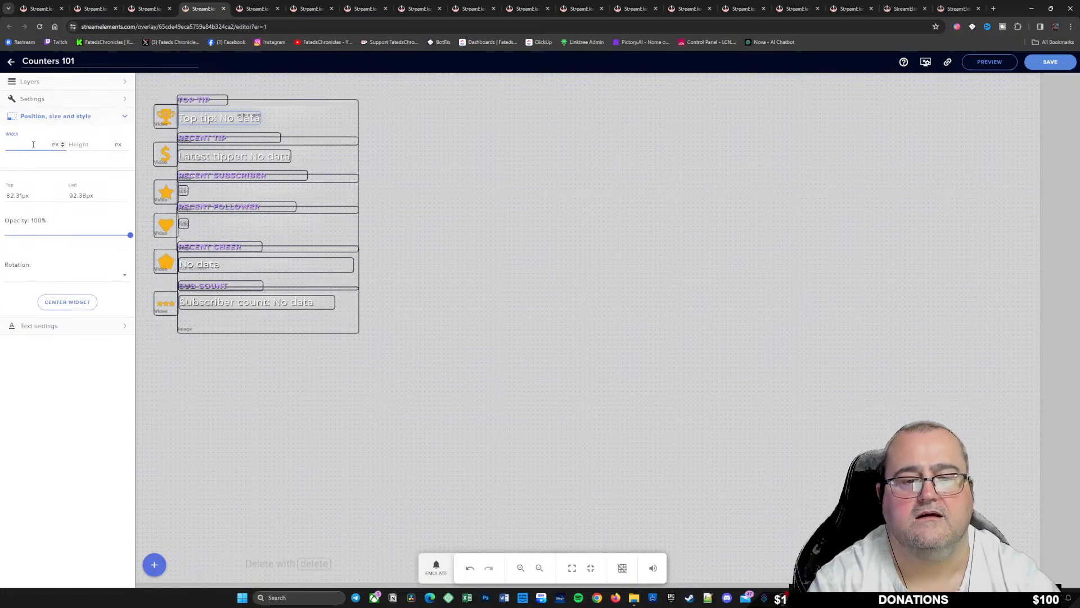
text(370)
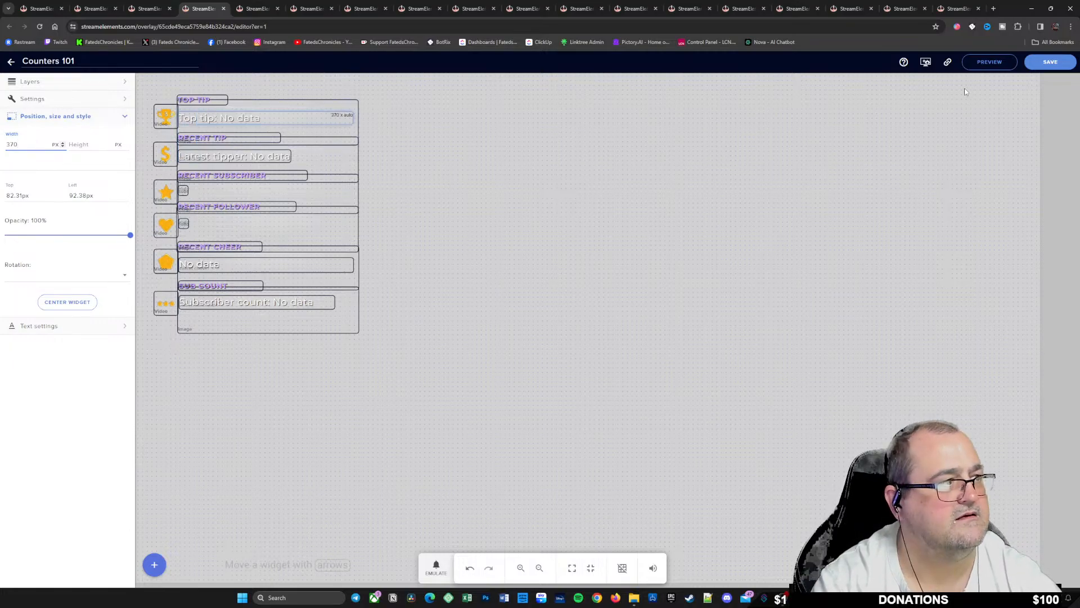
click(1042, 65)
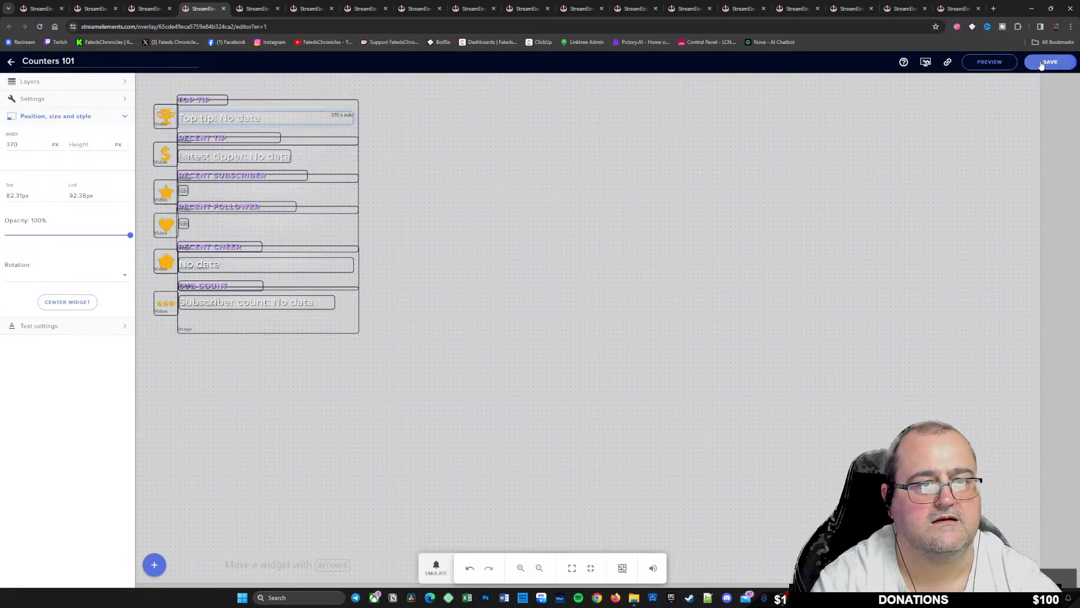
Step: Select the Rec Tip Data layer and set its width to 370 px
click(62, 82)
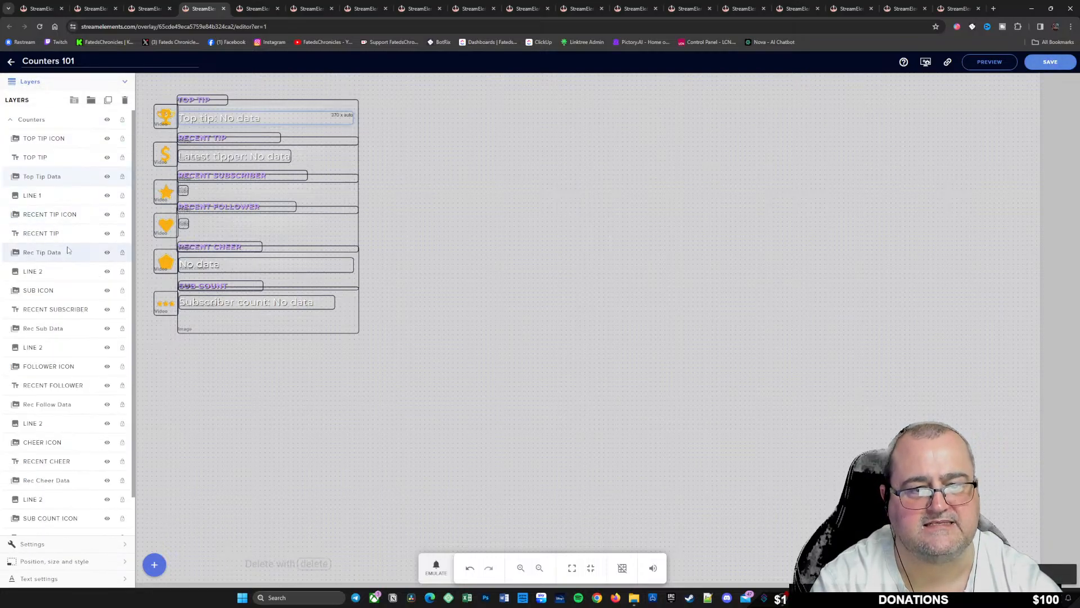
click(68, 253)
double_click(76, 252)
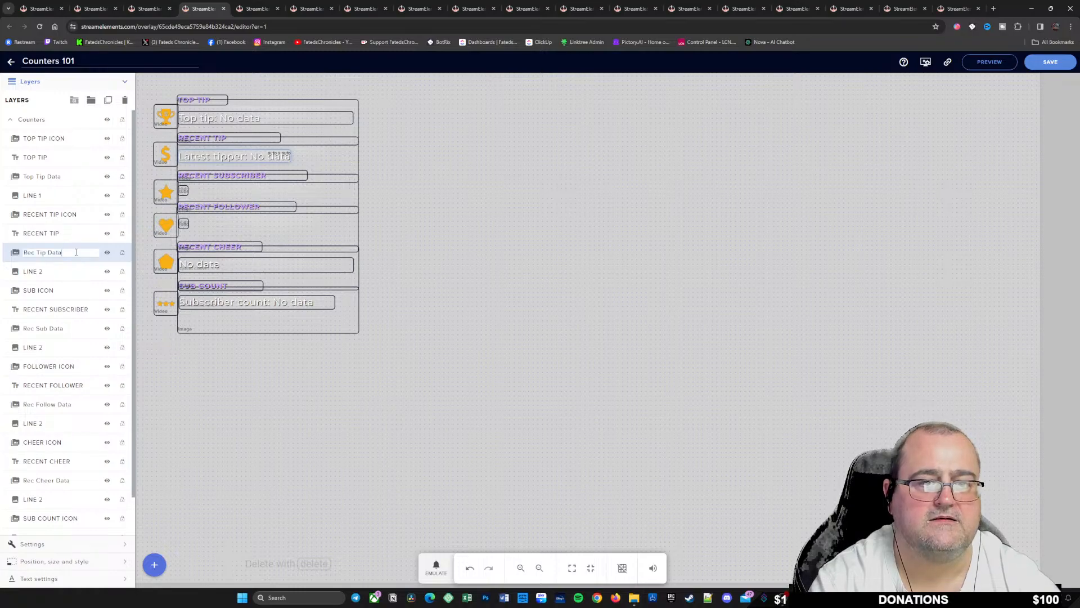
key(Return)
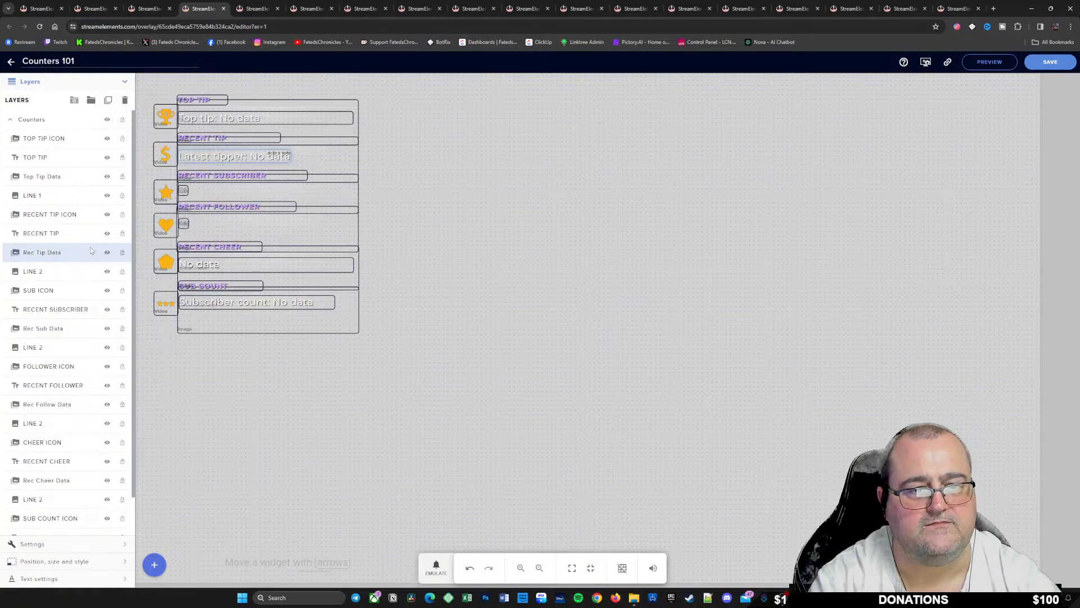
click(45, 561)
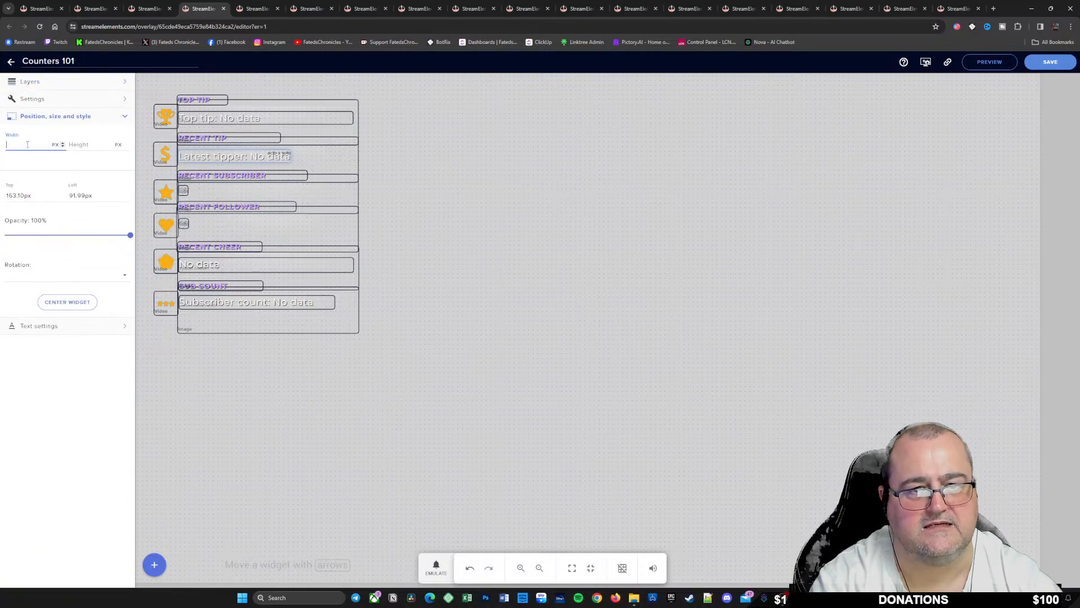
text(370)
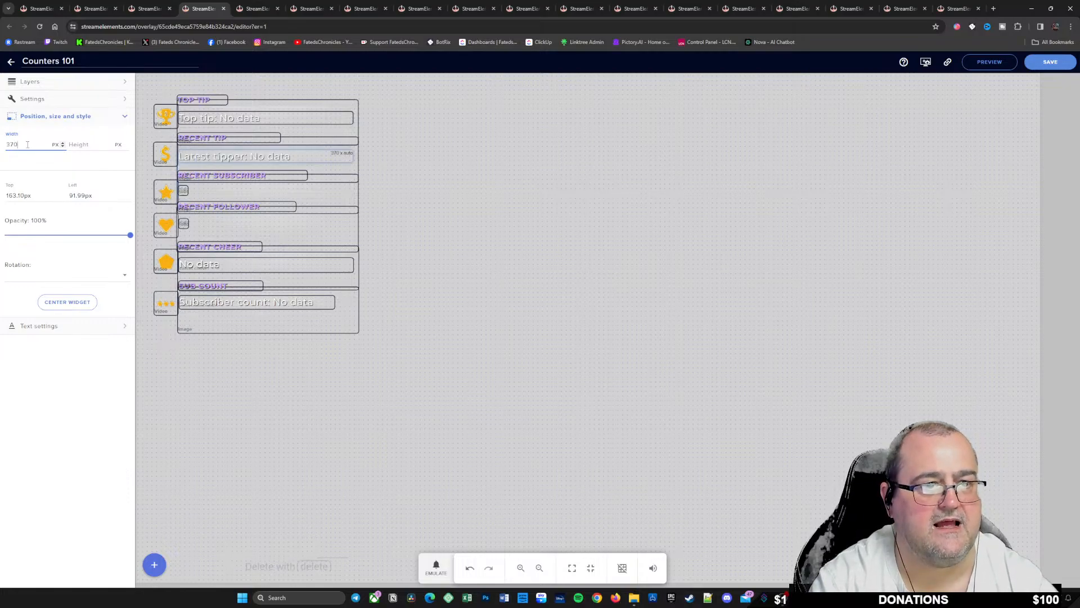
Step: Turn on text scrolling for the Rec Tip Data text and check its scrolling options and message settings
click(83, 327)
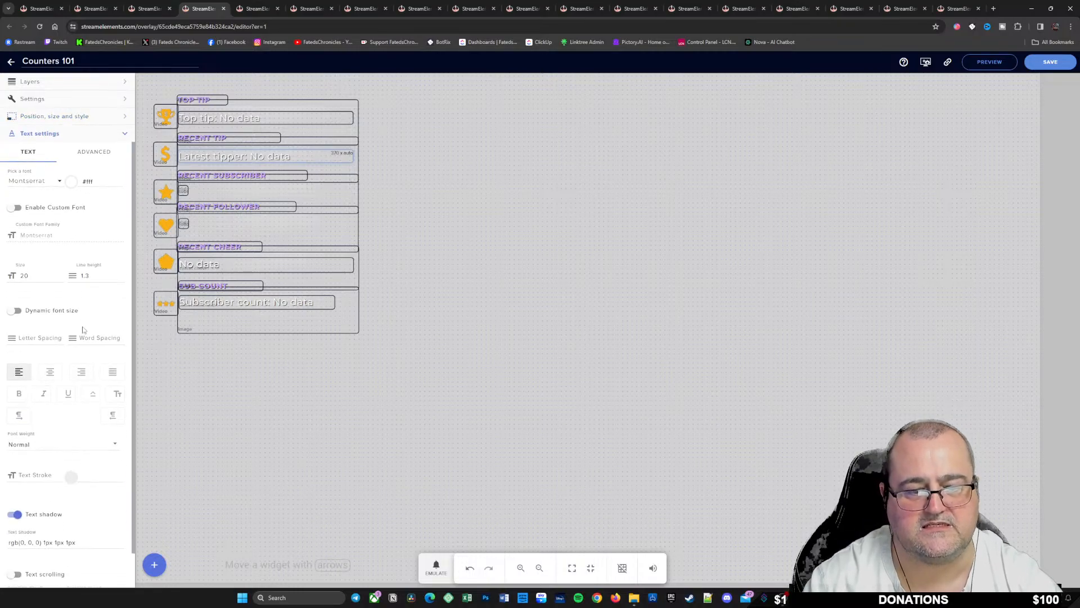
click(15, 575)
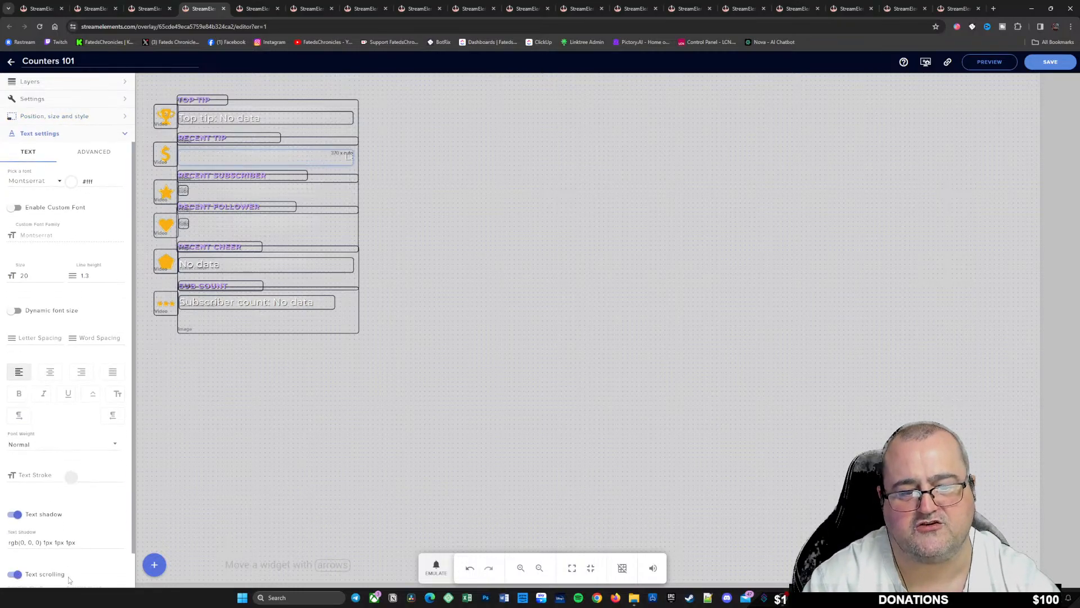
scroll(85, 563, down, 1)
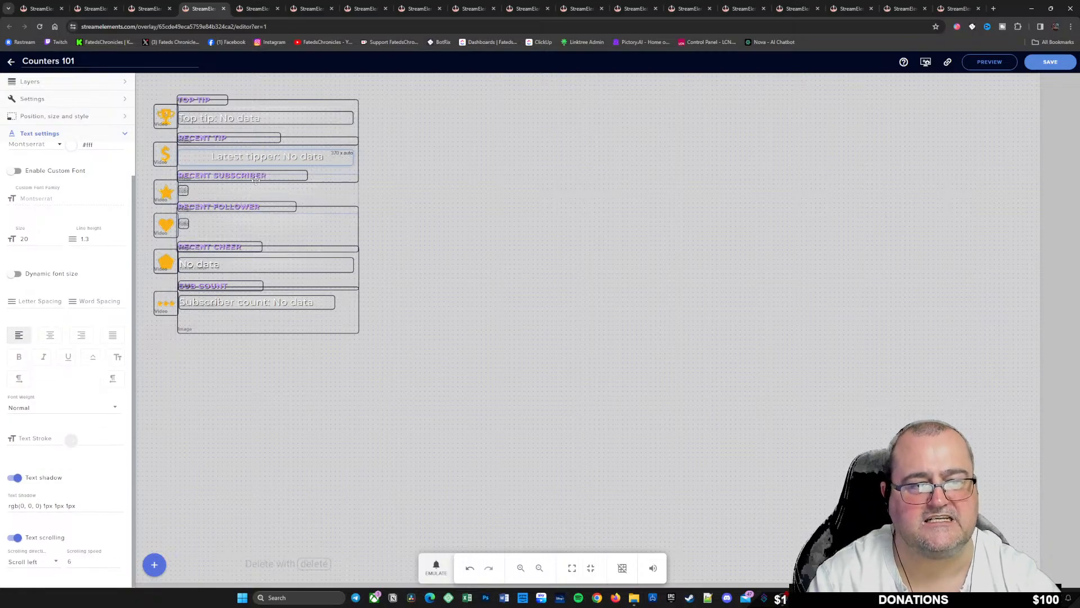
click(56, 99)
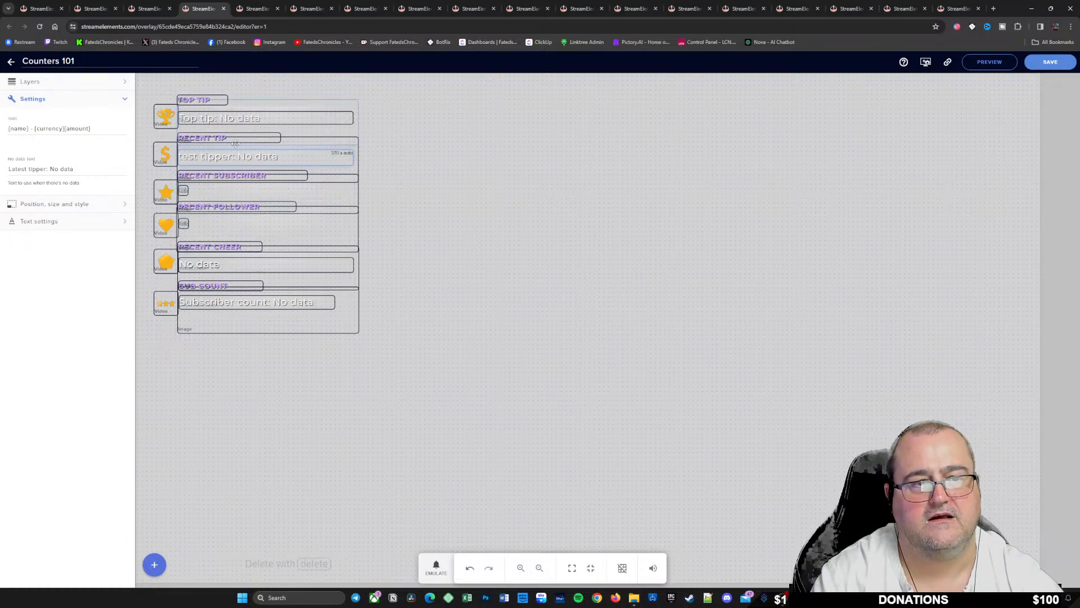
Step: Turn on text scrolling for the Top Tip Data layer and save the overlay
click(84, 82)
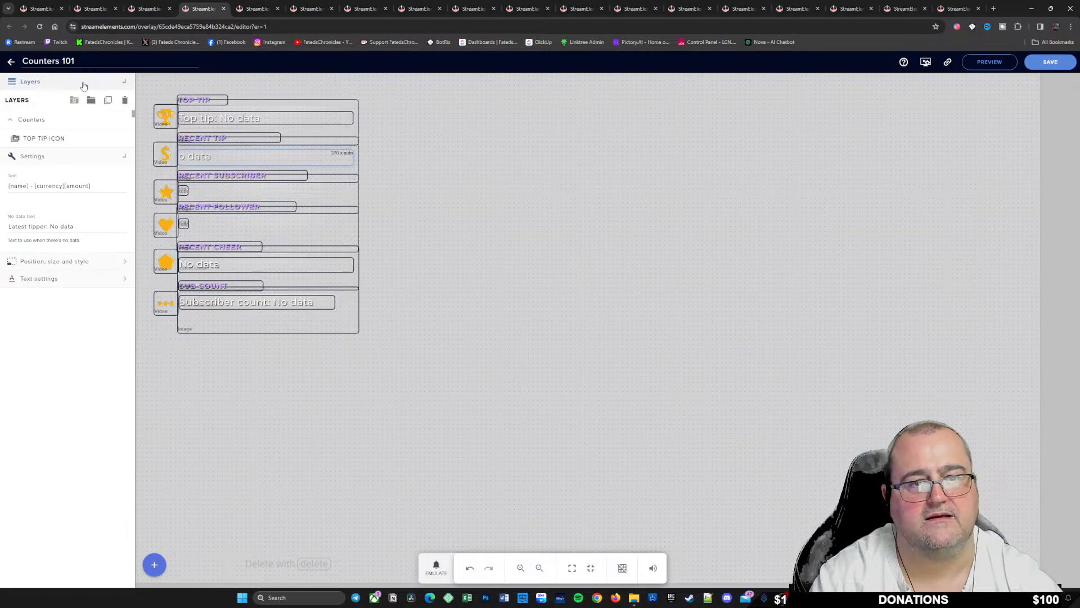
click(71, 177)
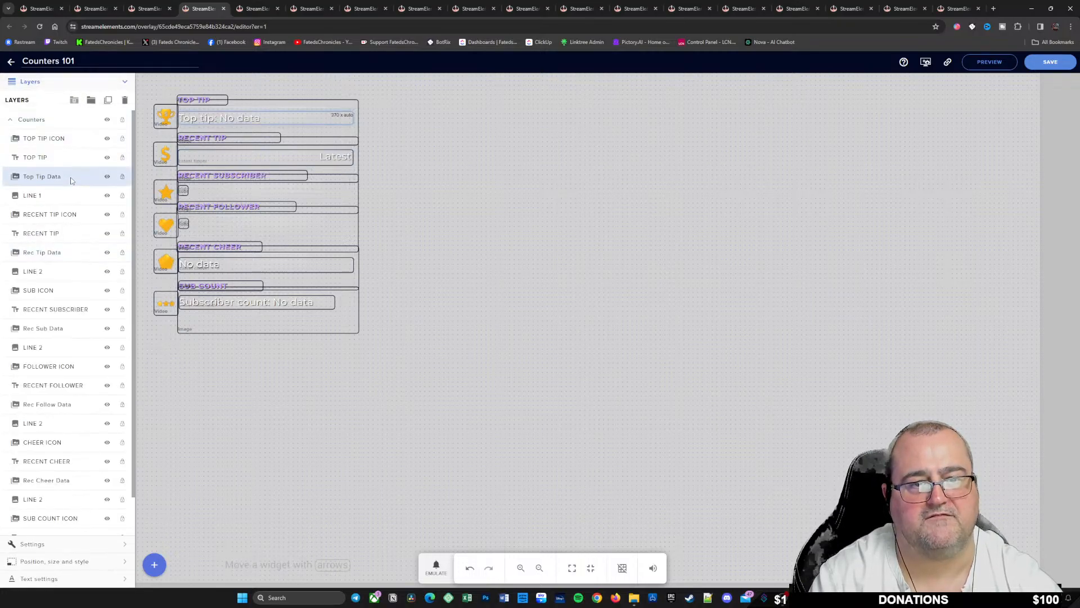
click(45, 578)
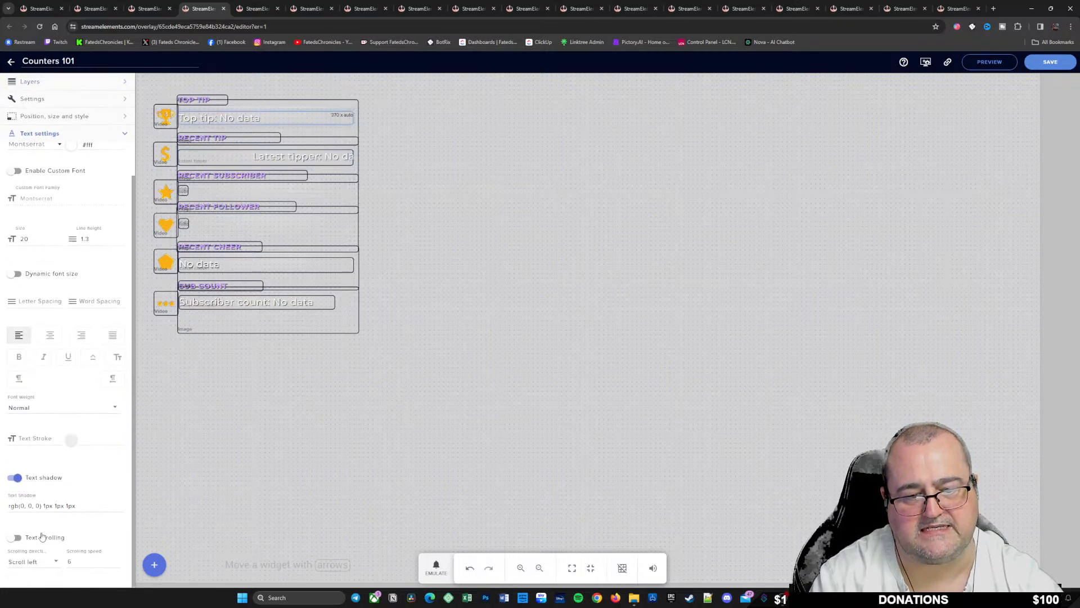
click(42, 536)
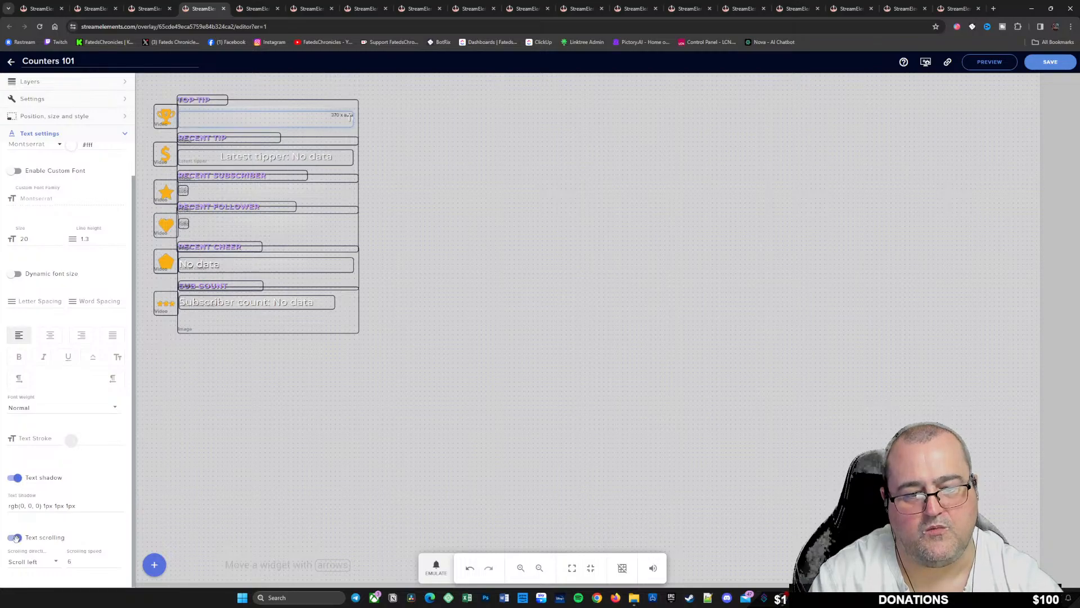
click(1042, 66)
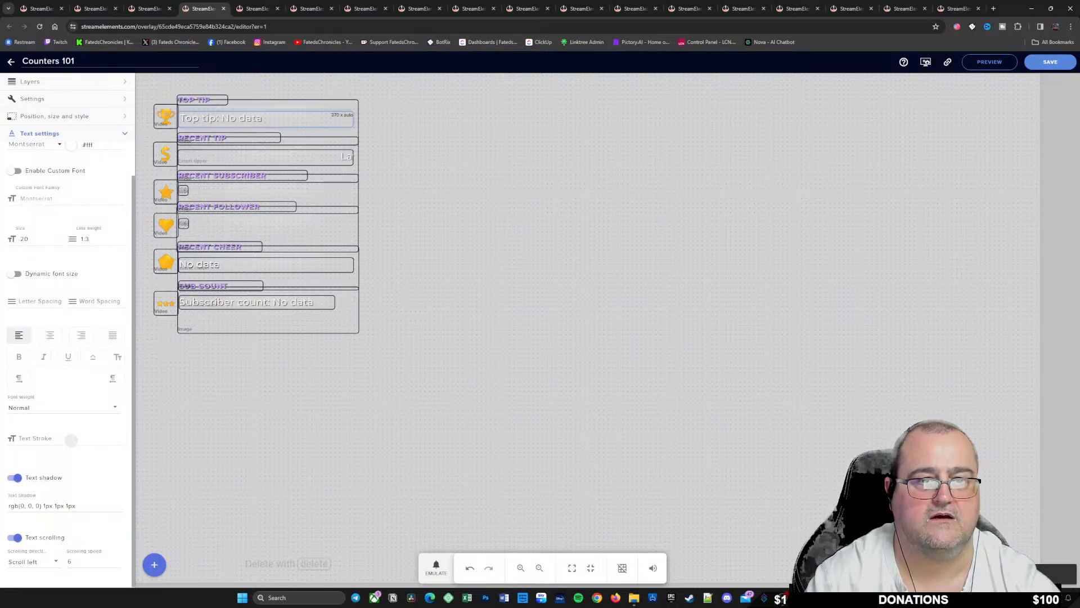
Step: Set the Rec Follow Data layer's width to 370 px and turn on its text scrolling
click(76, 82)
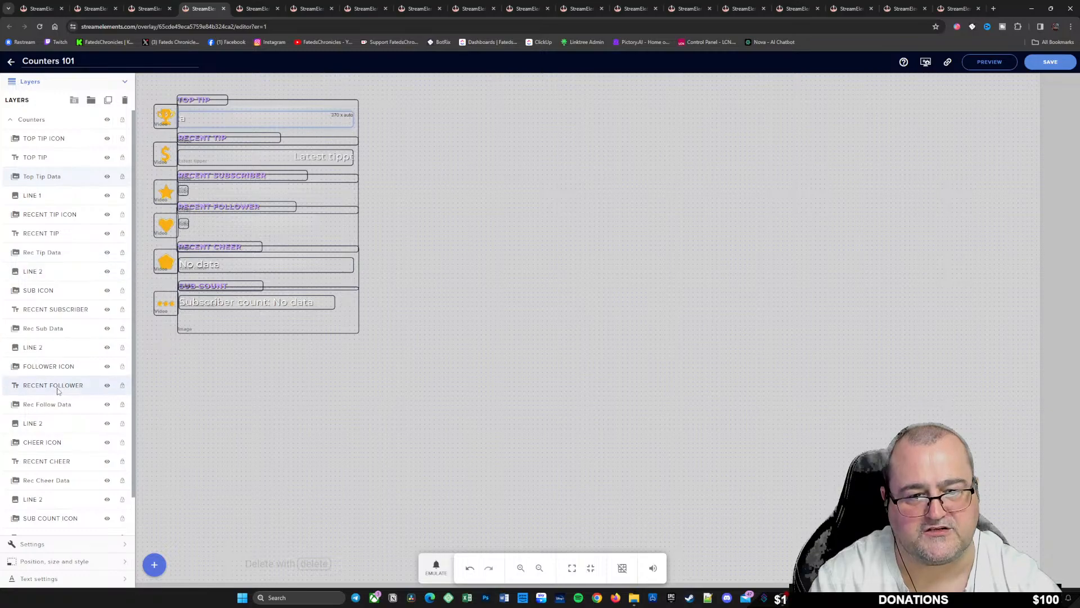
click(93, 405)
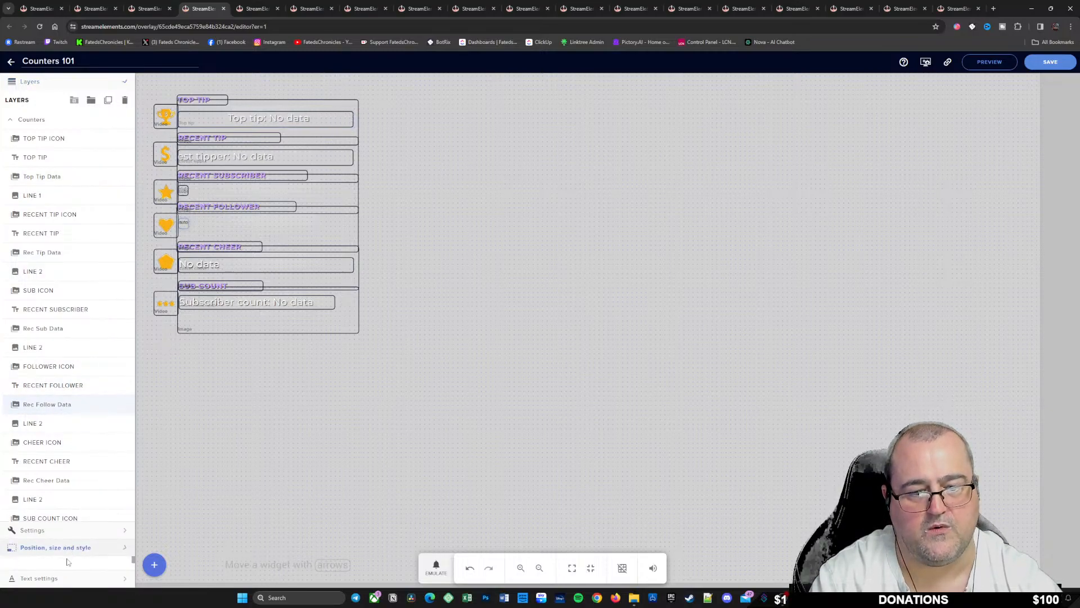
click(56, 561)
click(31, 144)
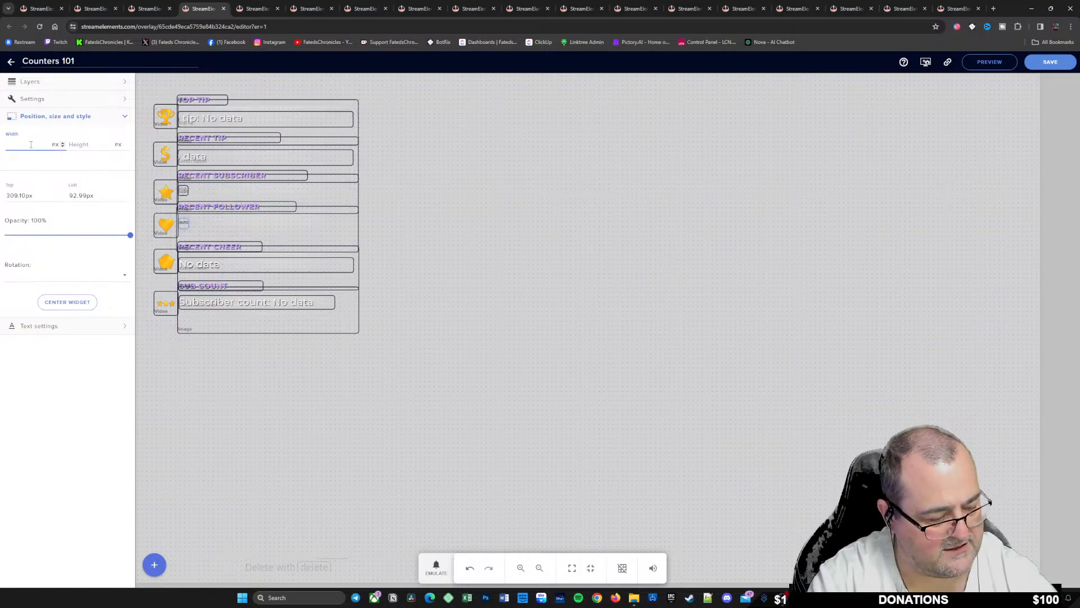
text(370)
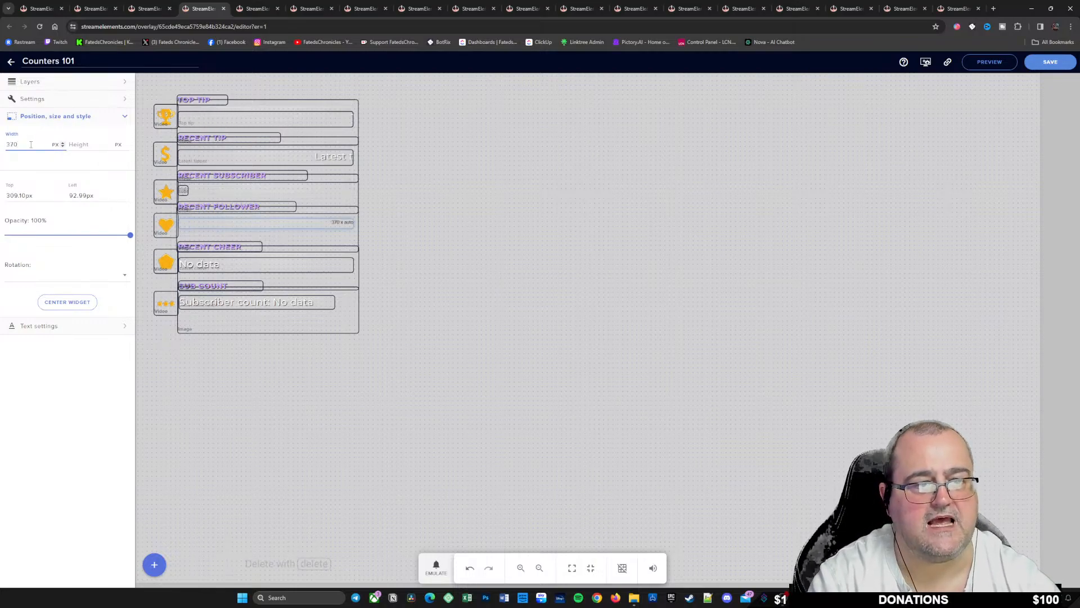
click(38, 326)
click(16, 537)
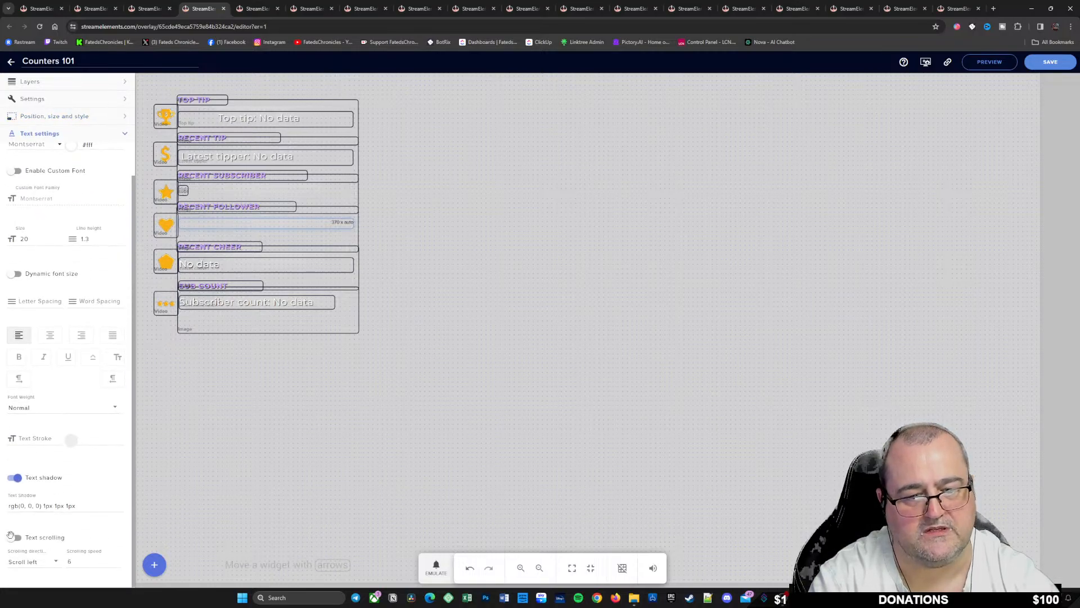
Step: Set the Rec Sub Data layer's width to 370 px and turn on its text scrolling
click(113, 82)
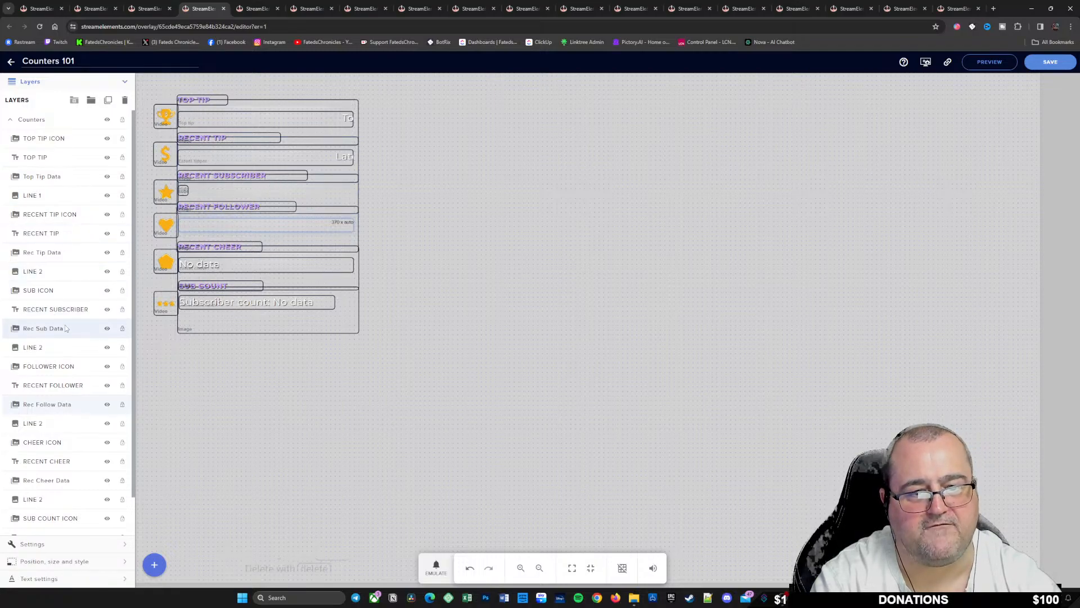
click(72, 332)
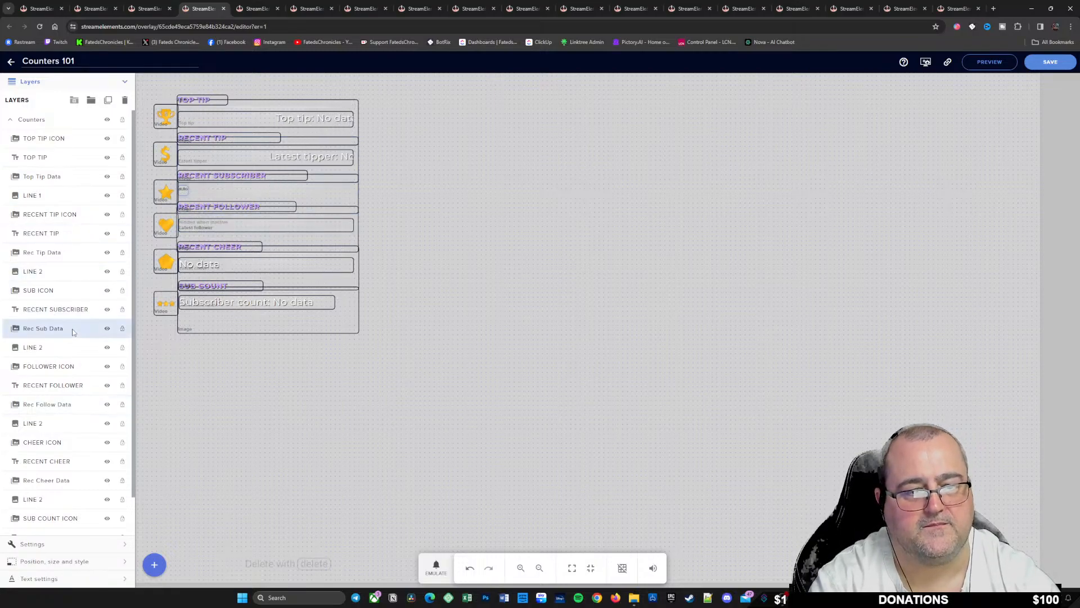
click(46, 560)
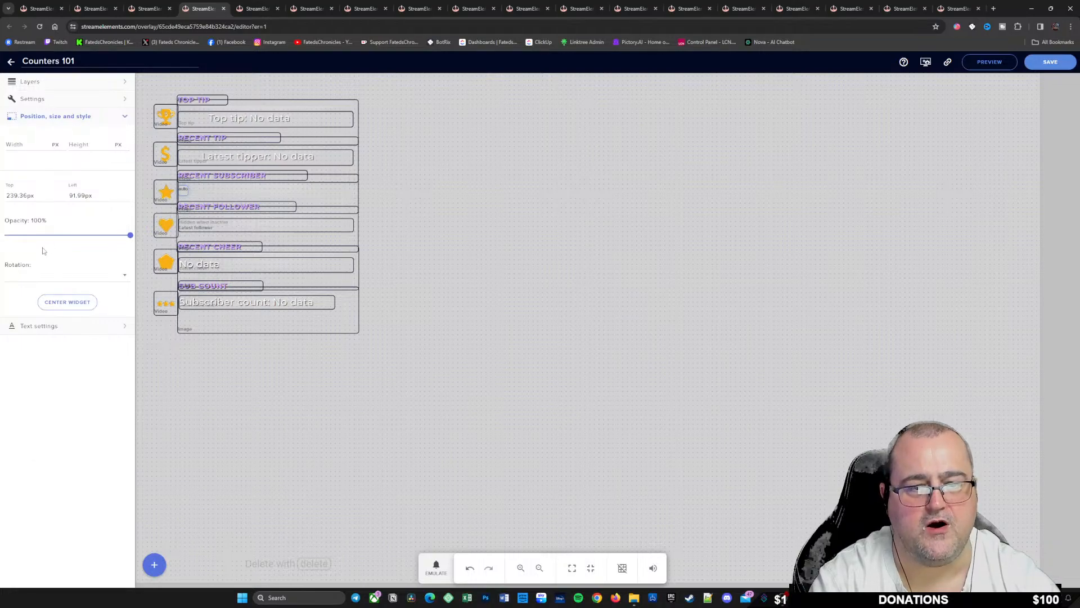
click(24, 146)
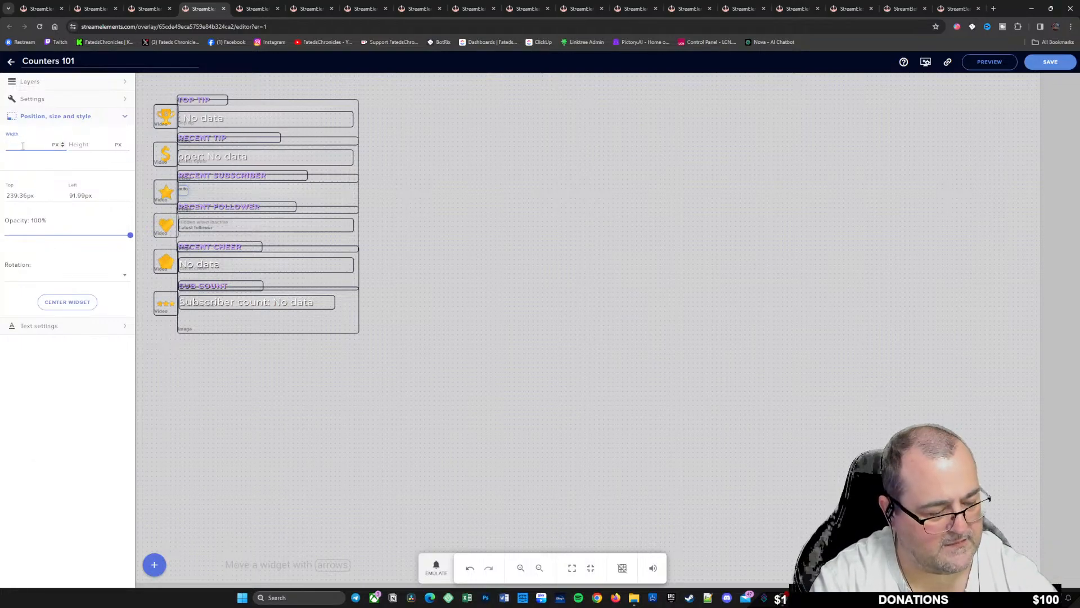
text(370)
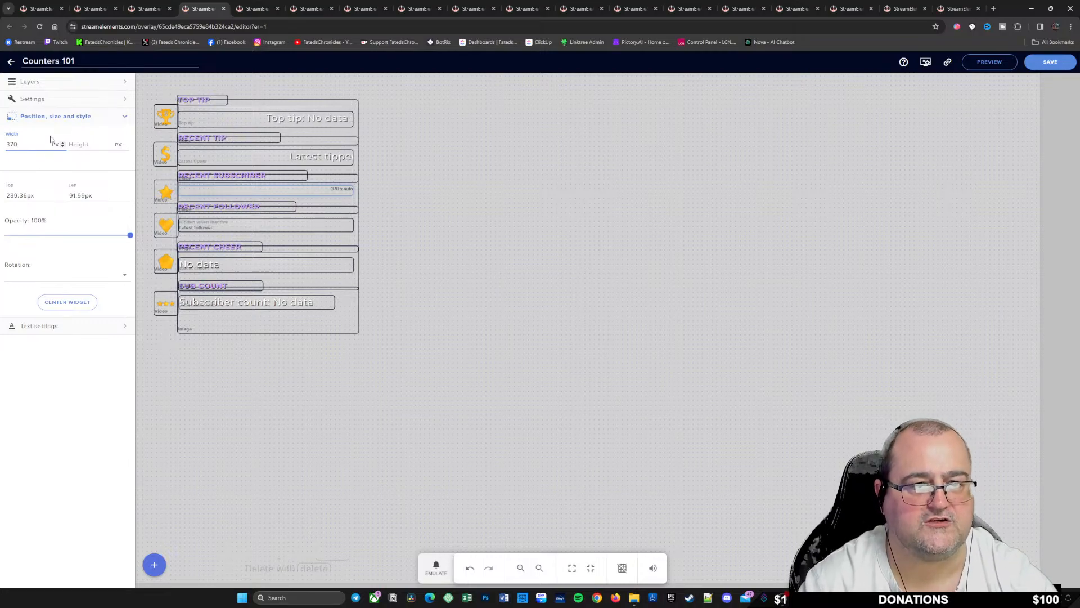
click(39, 326)
click(16, 537)
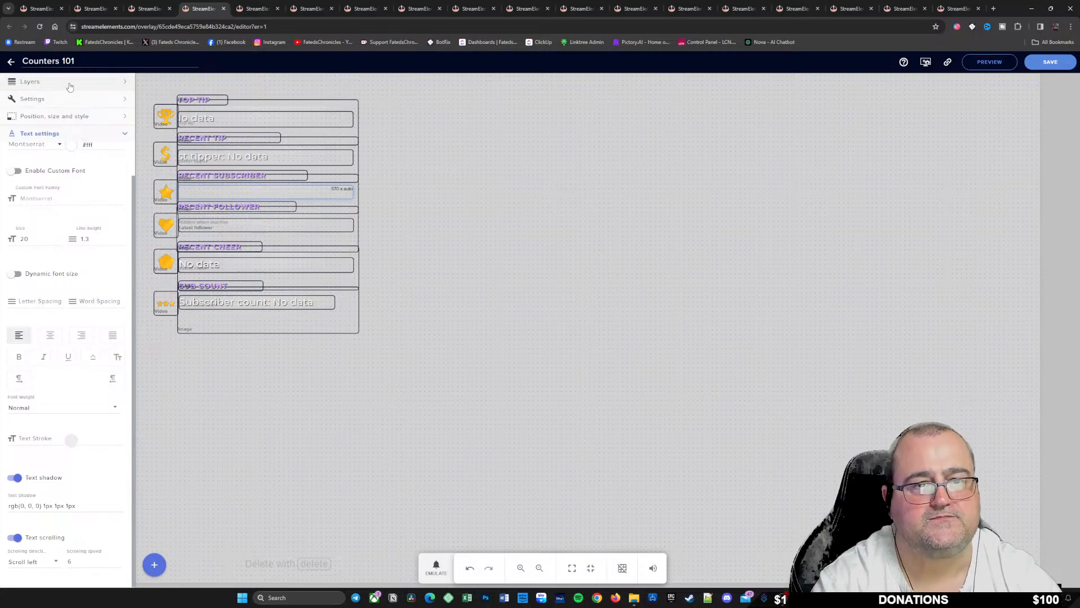
Step: Select the Sub Count Data layer and set its width to 370 px
click(33, 81)
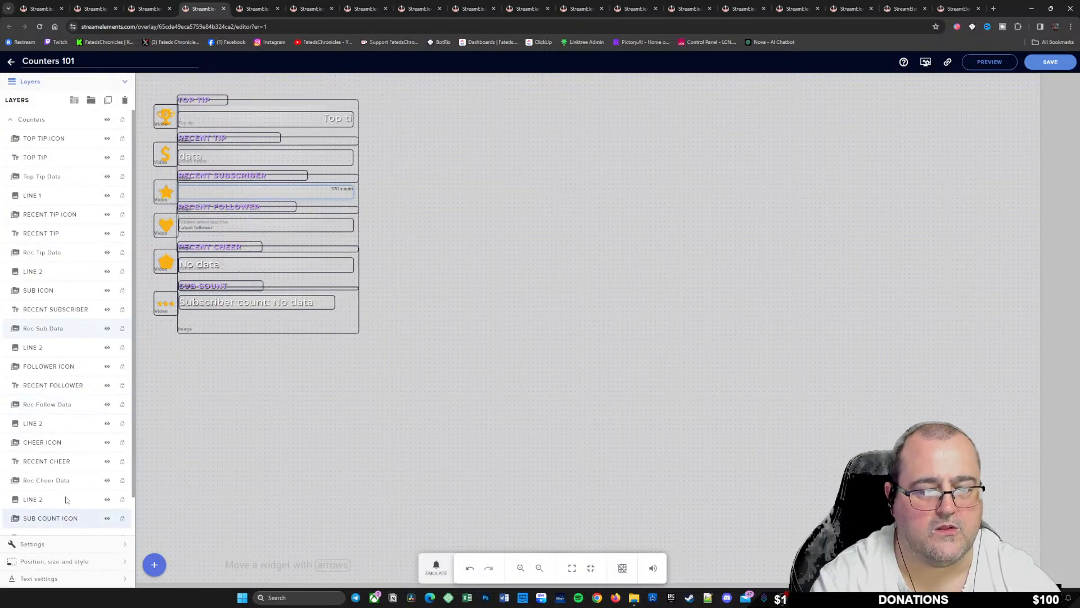
scroll(79, 516, down, 1)
click(84, 513)
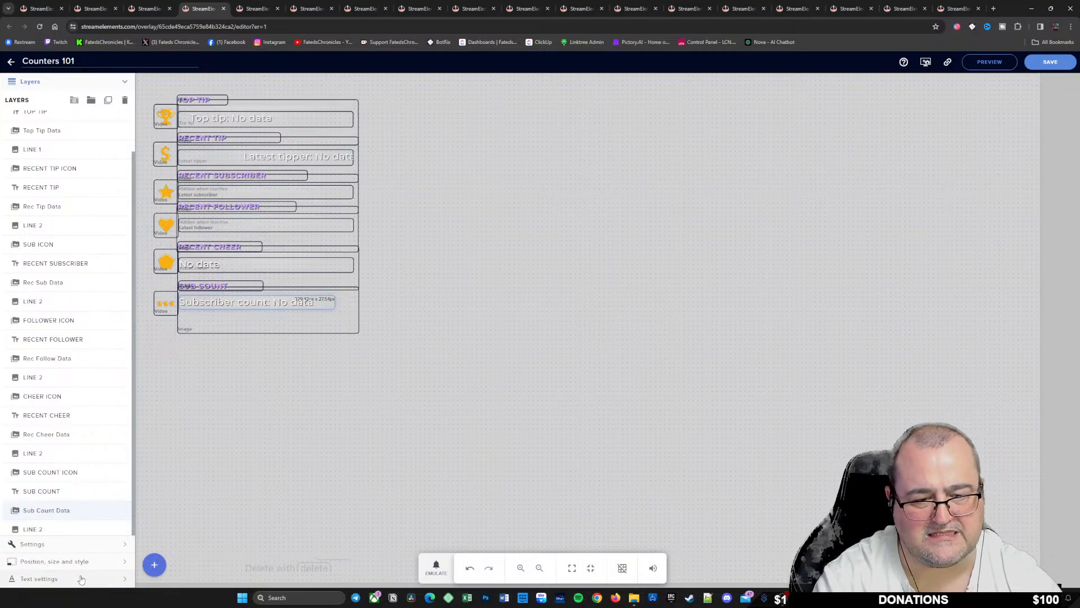
click(50, 561)
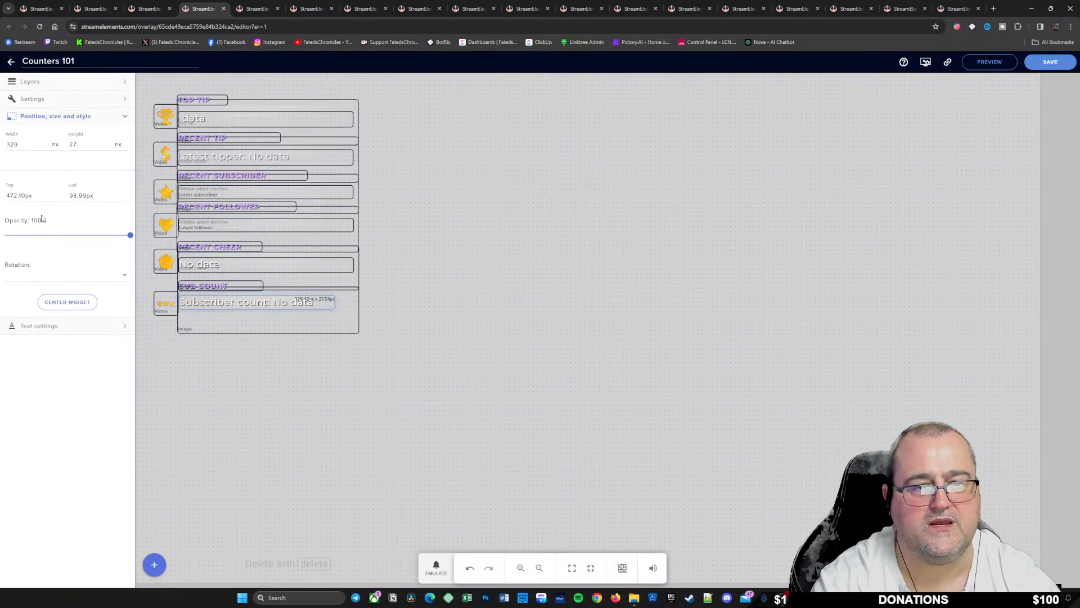
double_click(7, 145)
text(370)
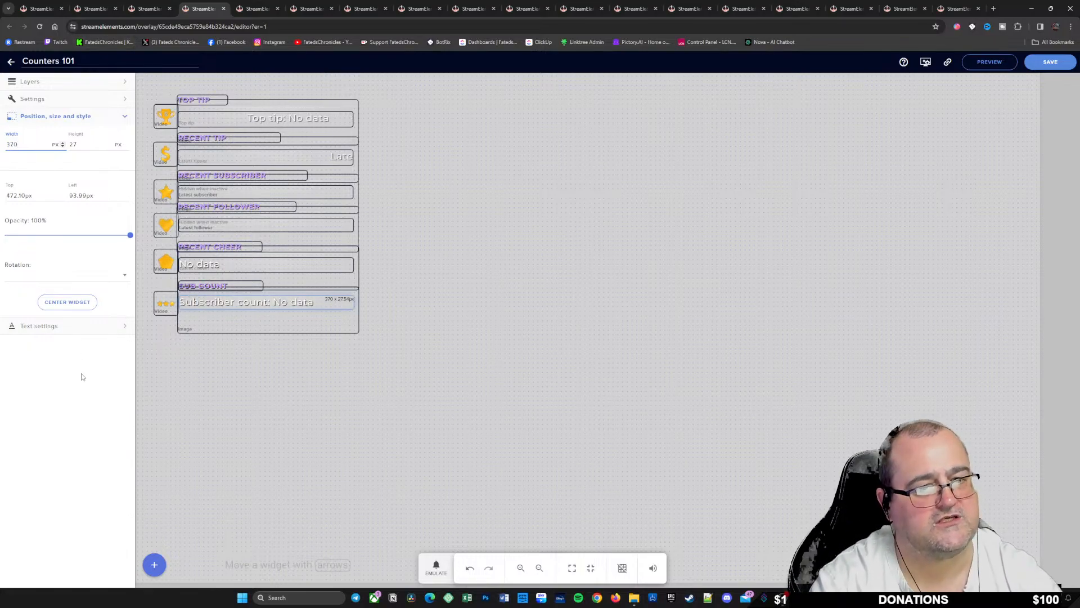
Step: Turn on text scrolling for the Sub Count Data layer and save the overlay
click(46, 326)
scroll(48, 394, down, 3)
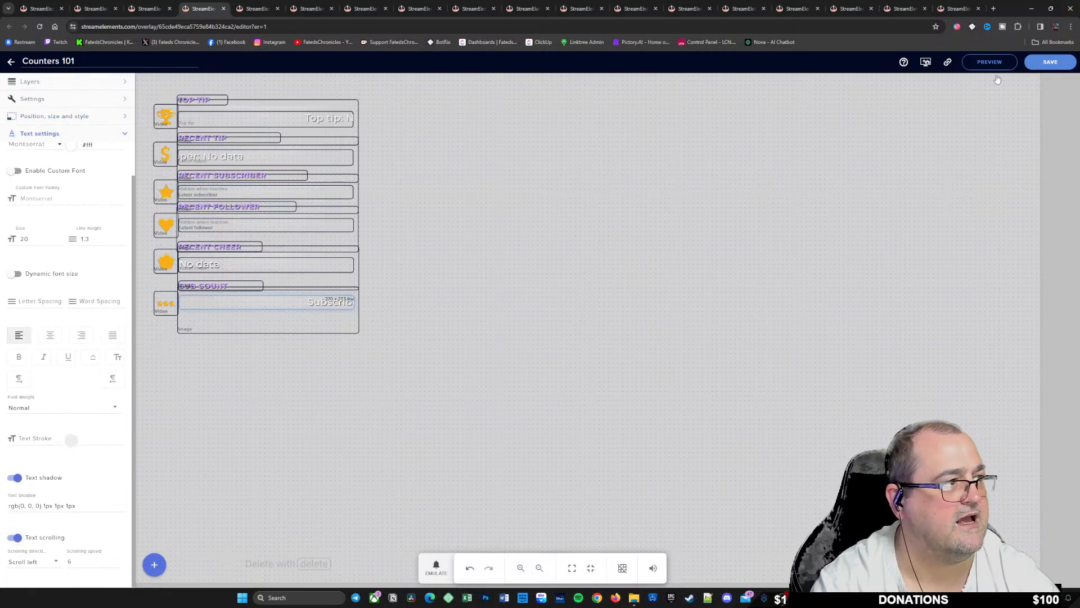
click(1051, 64)
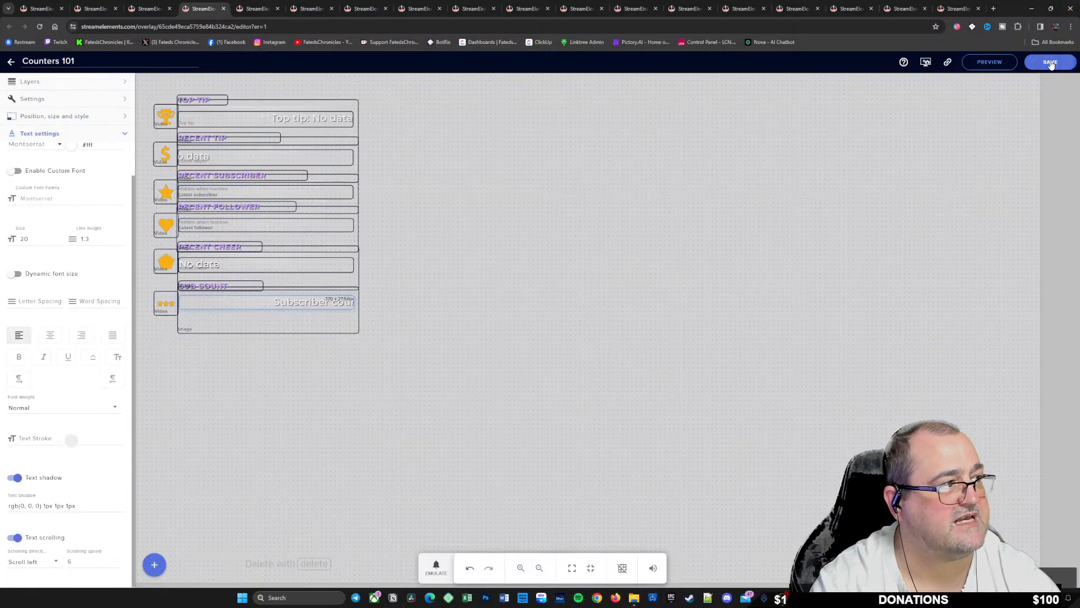
click(65, 83)
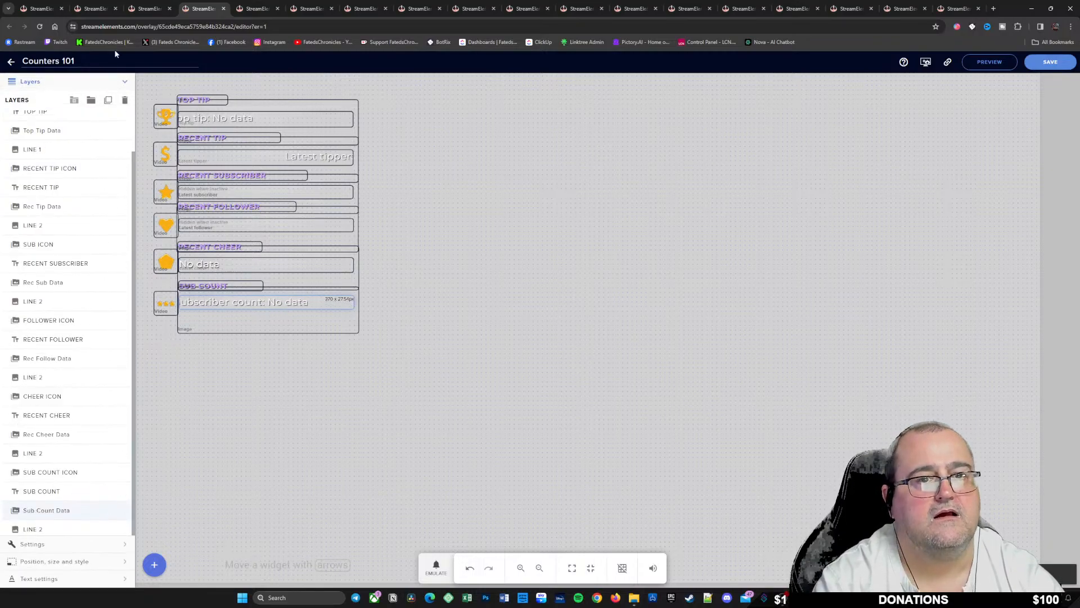
click(1045, 65)
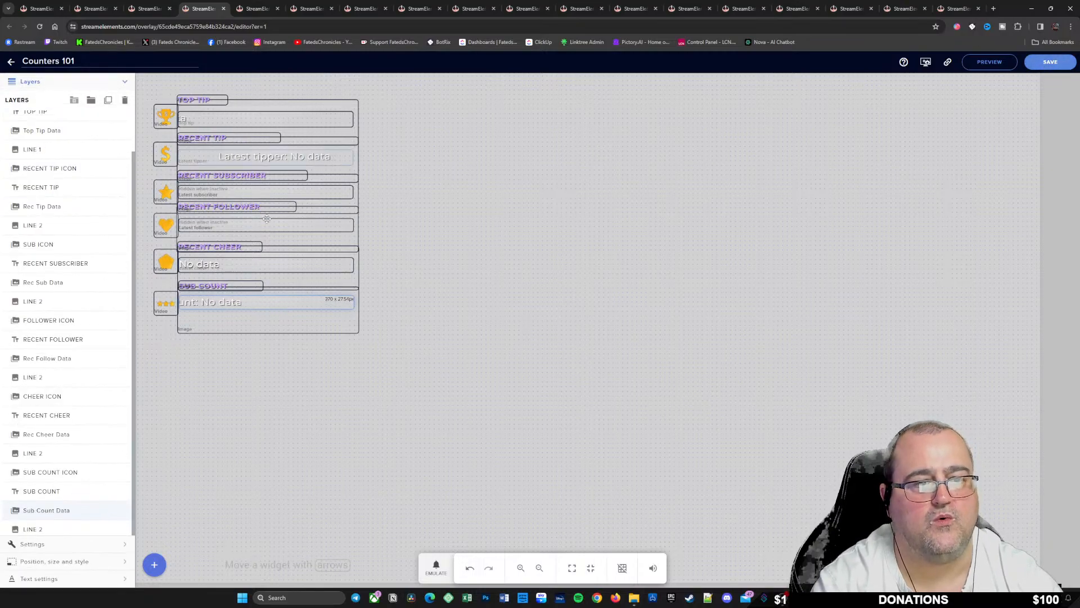
Step: Return to the overlays list and close all the duplicate StreamElements browser tabs, keeping a single one open
click(11, 61)
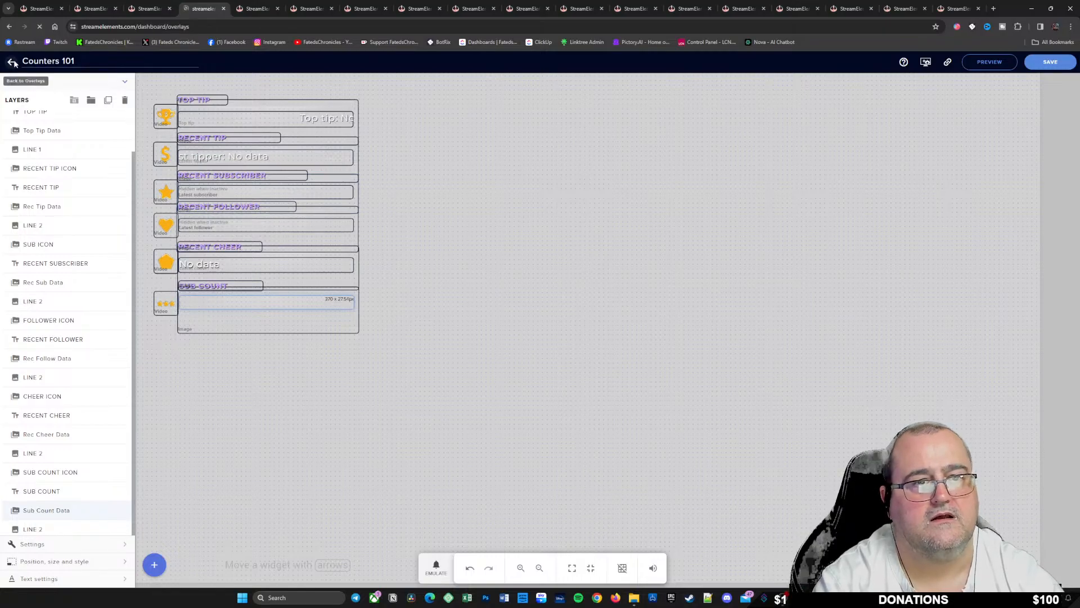
click(278, 9)
click(278, 9)
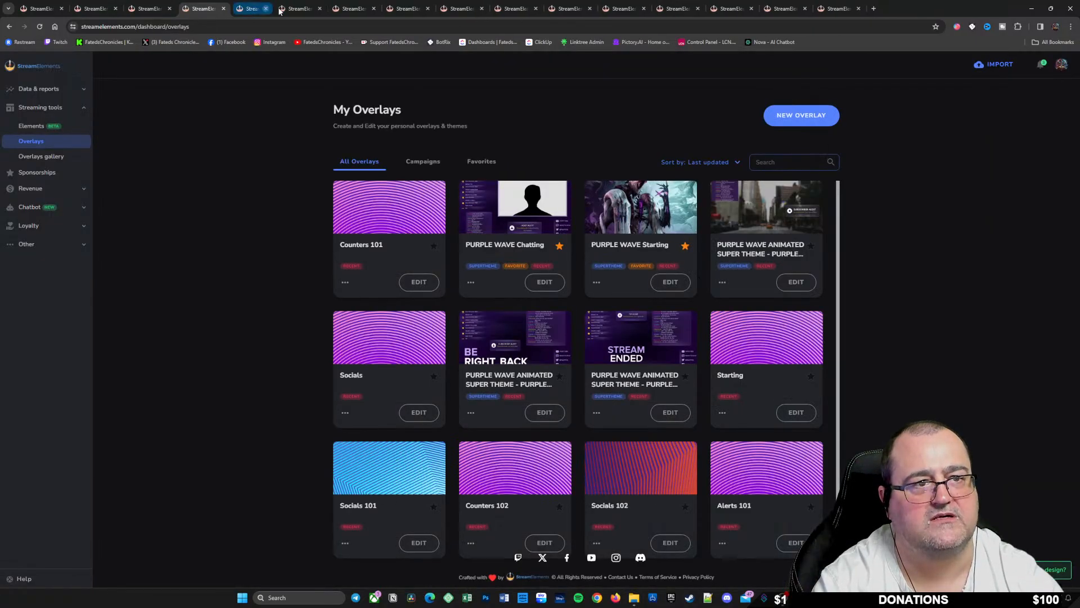
click(278, 9)
click(278, 9)
click(278, 9)
click(278, 9)
click(278, 9)
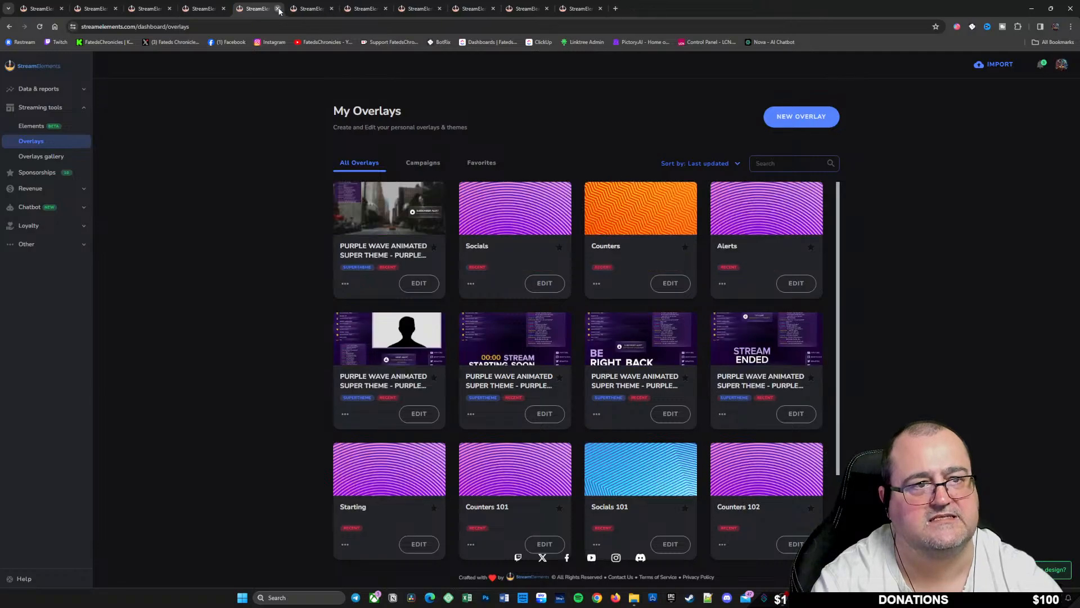
click(278, 9)
click(278, 9)
click(278, 9)
click(277, 9)
click(278, 9)
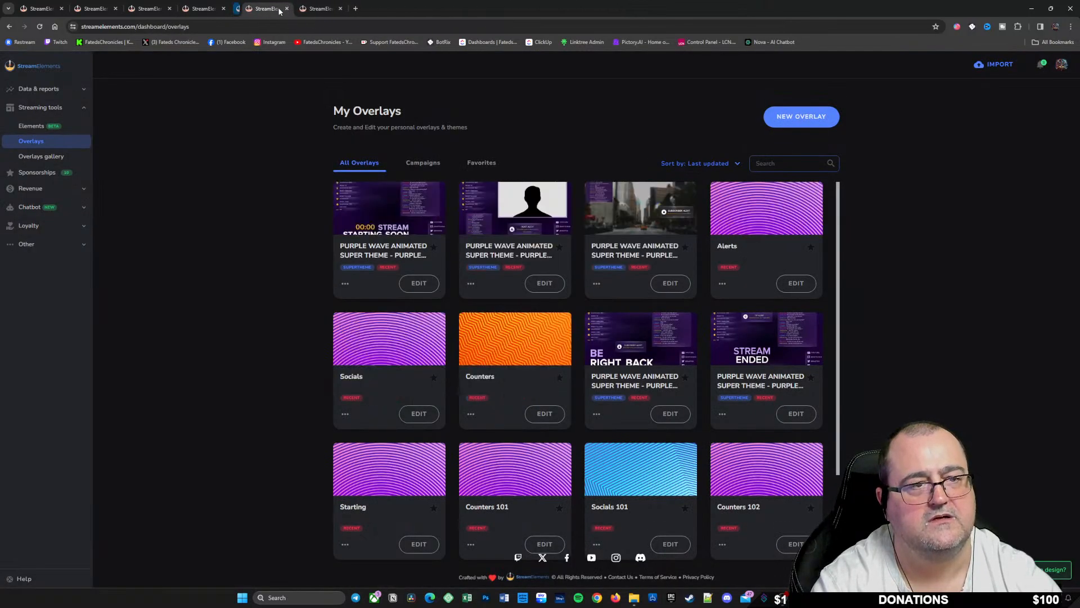
click(278, 9)
click(278, 9)
click(56, 10)
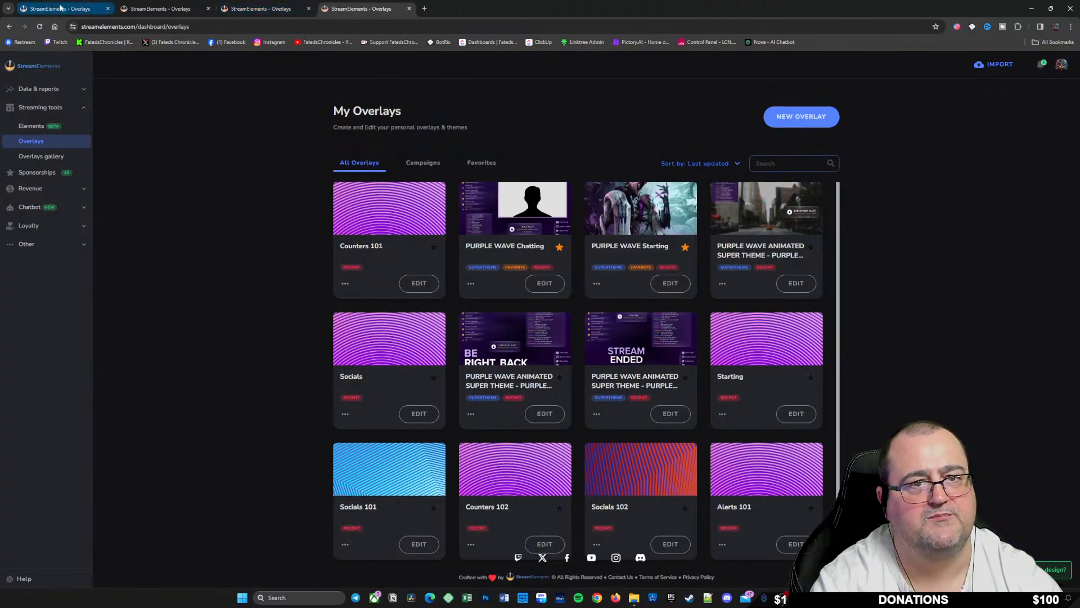
click(207, 9)
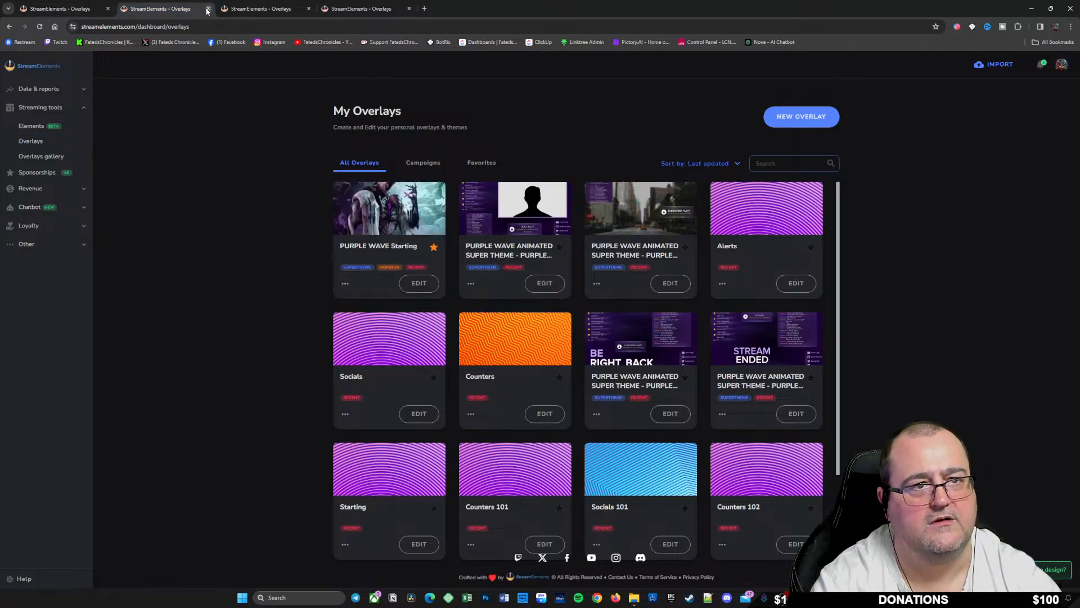
click(207, 9)
click(207, 9)
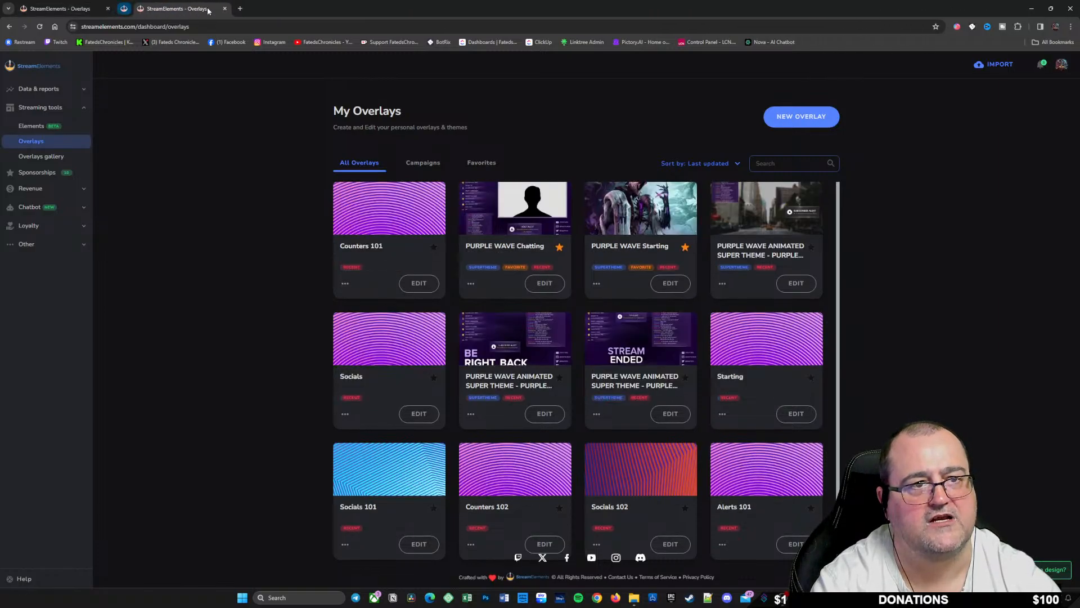
Step: Open the Socials 101 overlay to check its Socials layer group, and go back to the overlays list
click(40, 26)
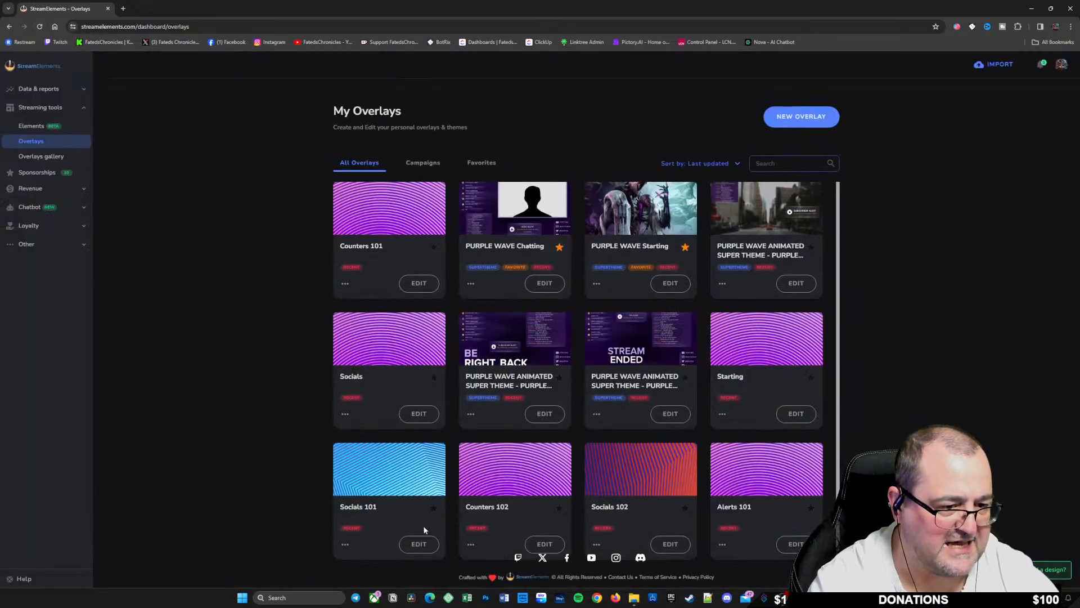
click(419, 544)
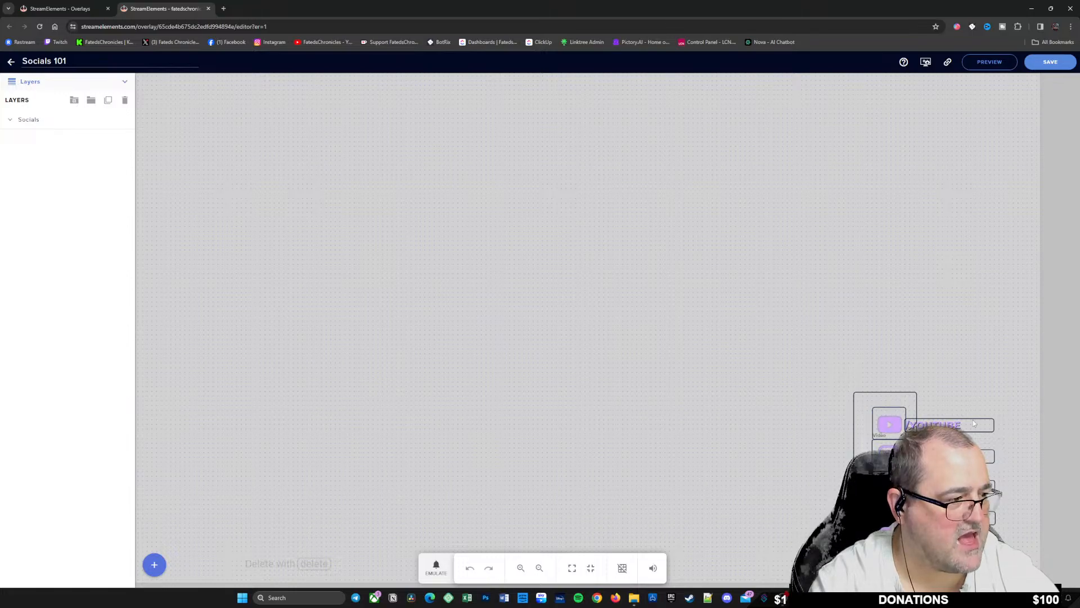
click(10, 121)
click(9, 120)
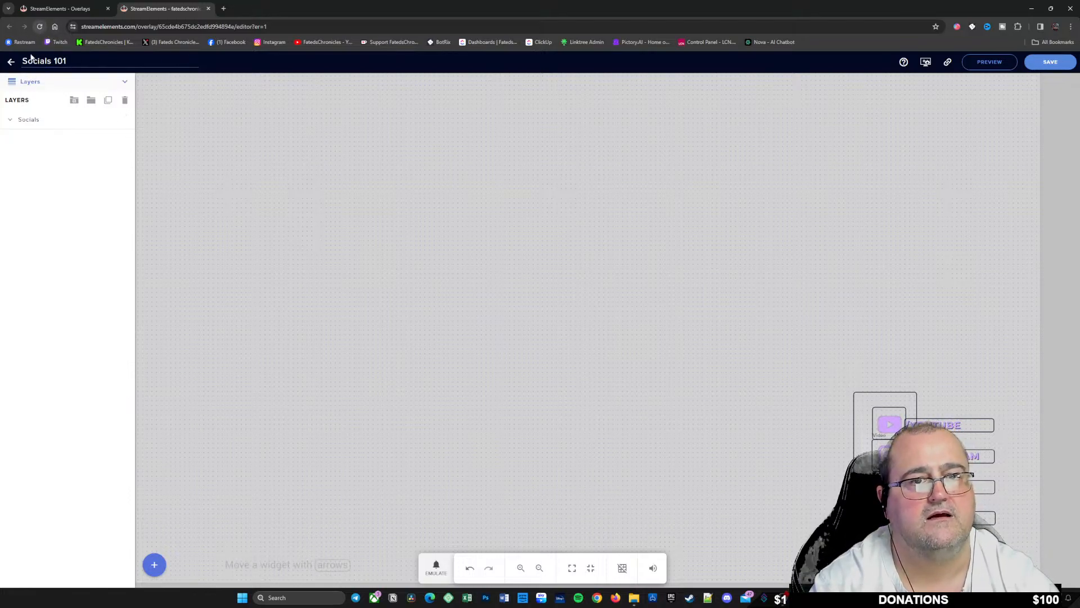
click(11, 63)
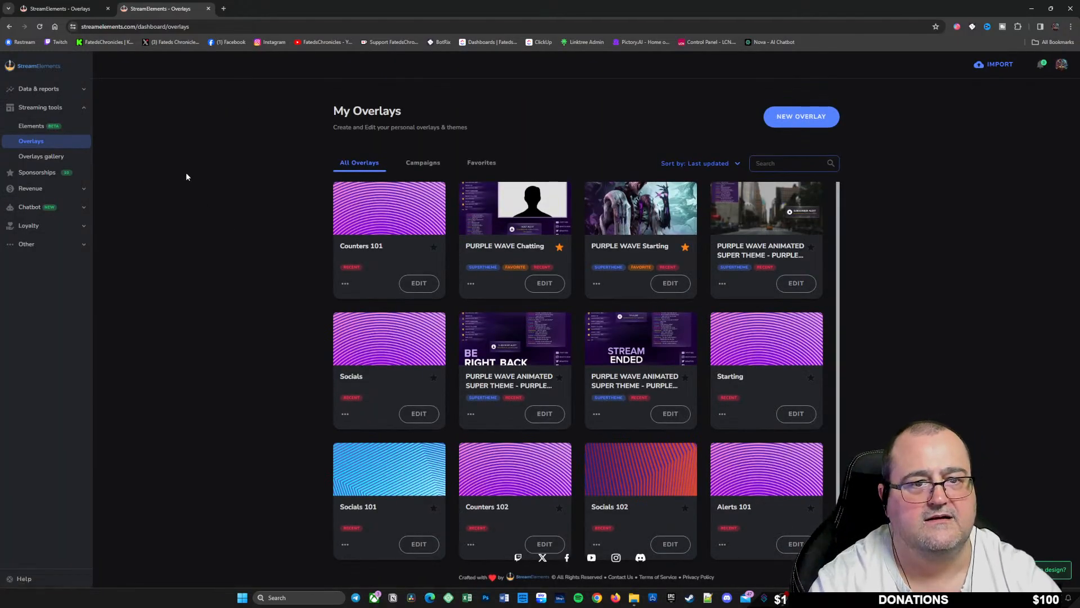
click(41, 28)
click(209, 9)
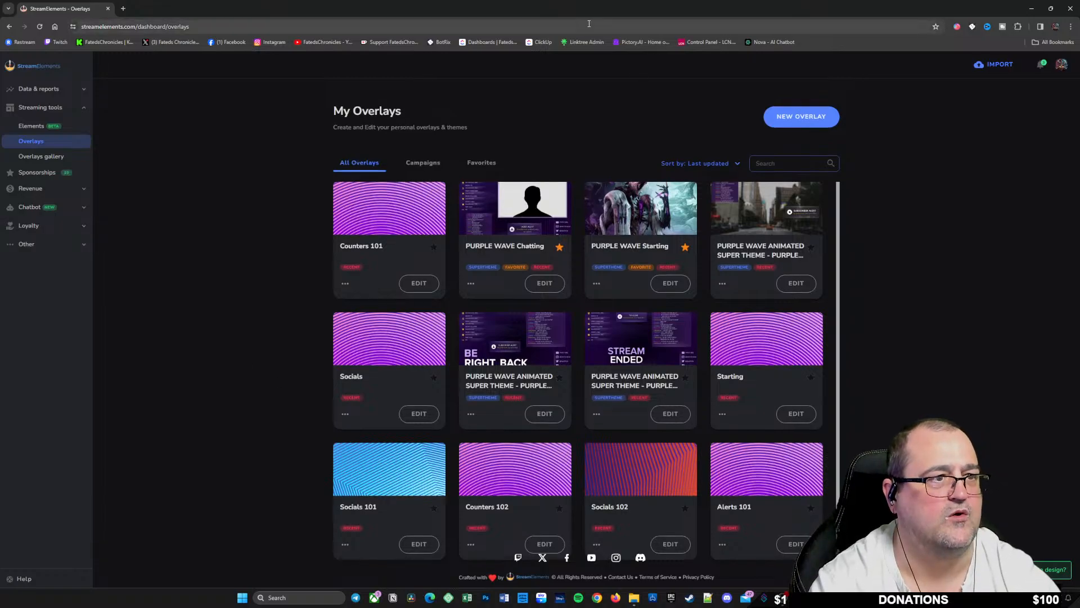
Step: Arrange the browser side by side with the portable OBS window and select the SE---Alerts scene in OBS
drag(553, 12, 441, 26)
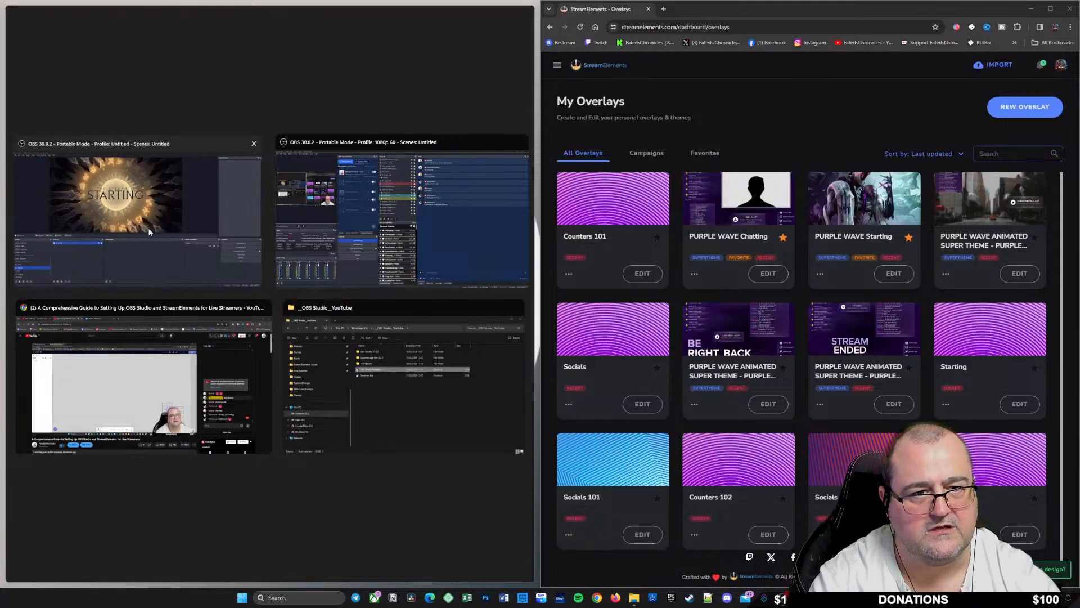
click(242, 192)
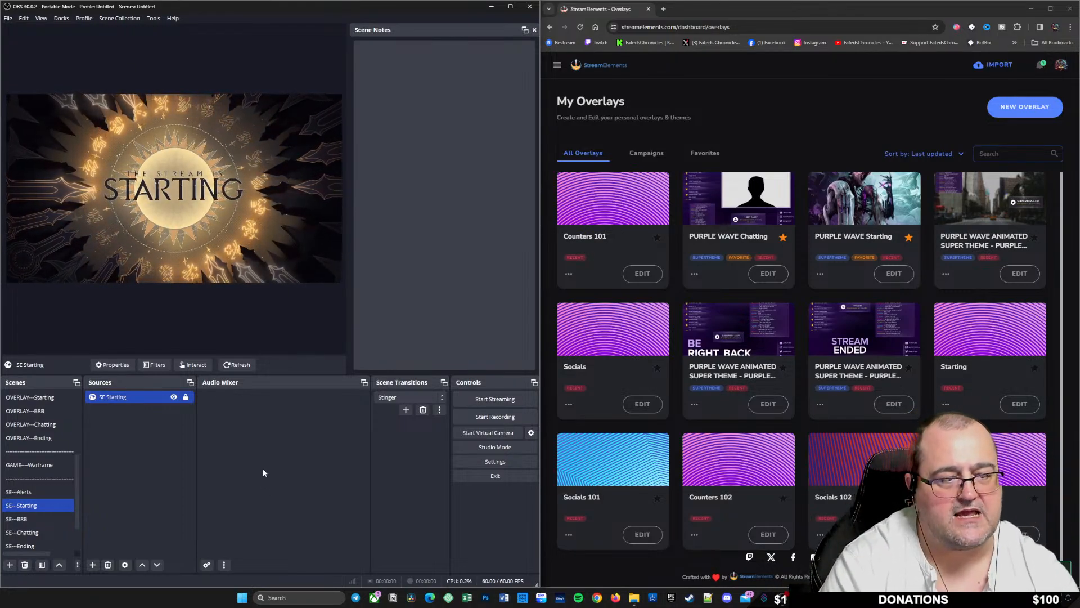
scroll(50, 498, down, 1)
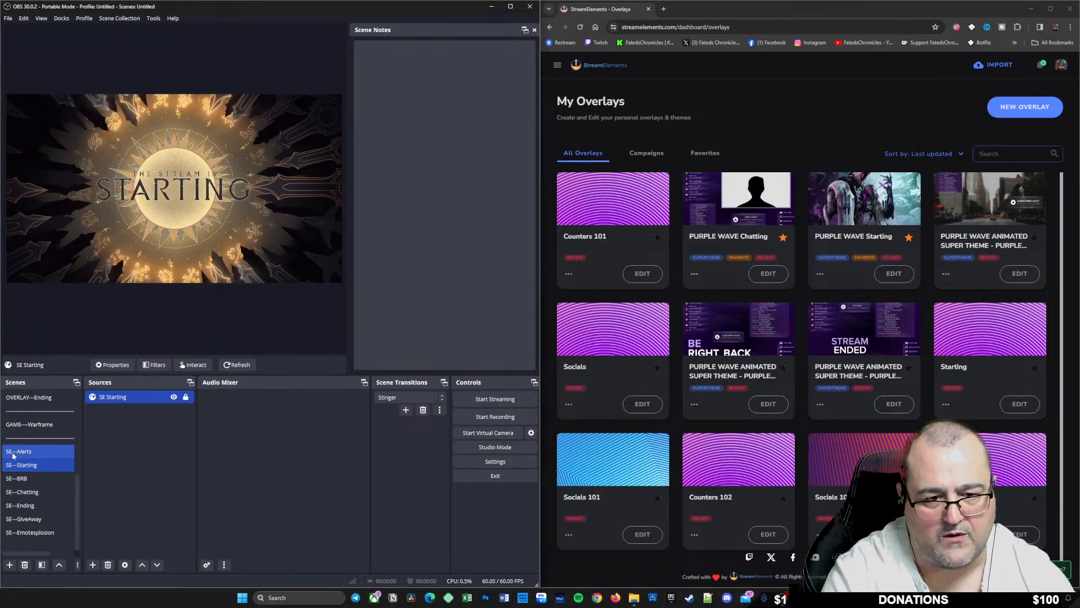
click(27, 451)
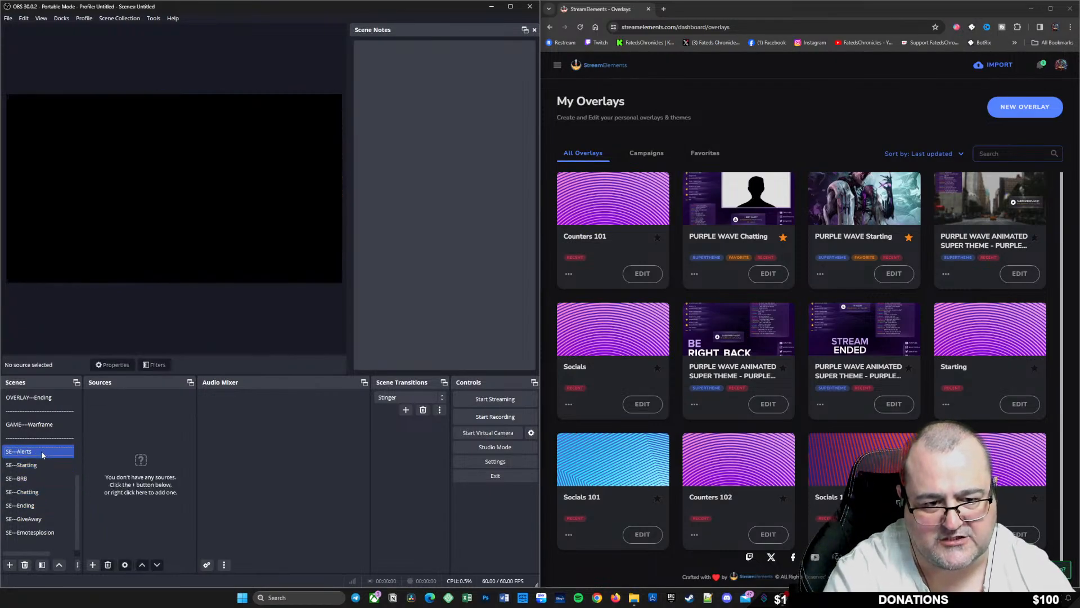
Step: Step through the StreamElements scenes from SE---Starting to SE---Emotesplosion to review which ones exist
click(46, 467)
click(46, 479)
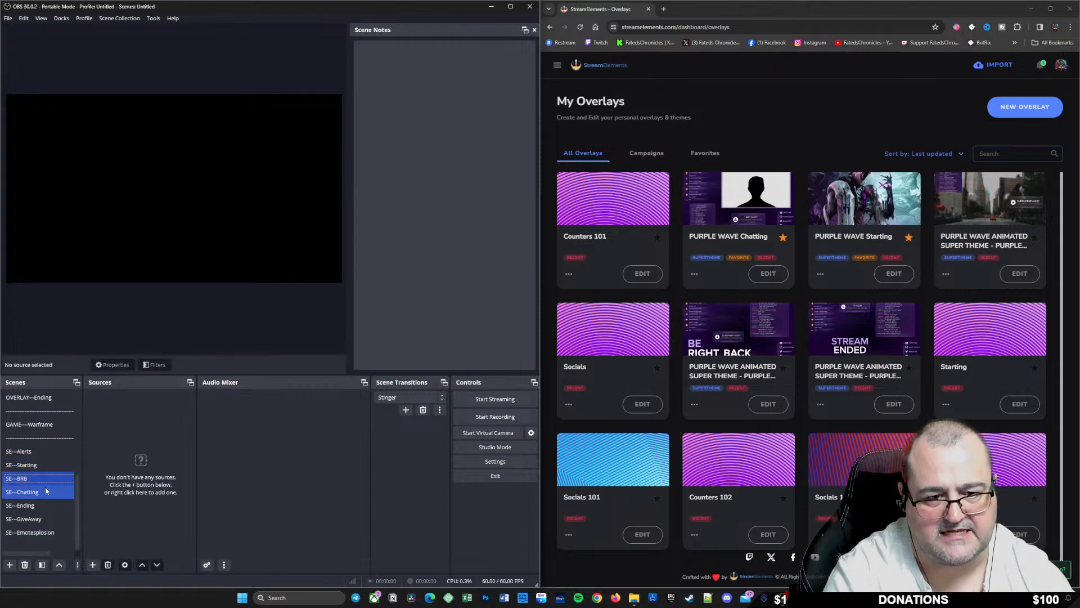
click(45, 493)
click(45, 506)
click(48, 520)
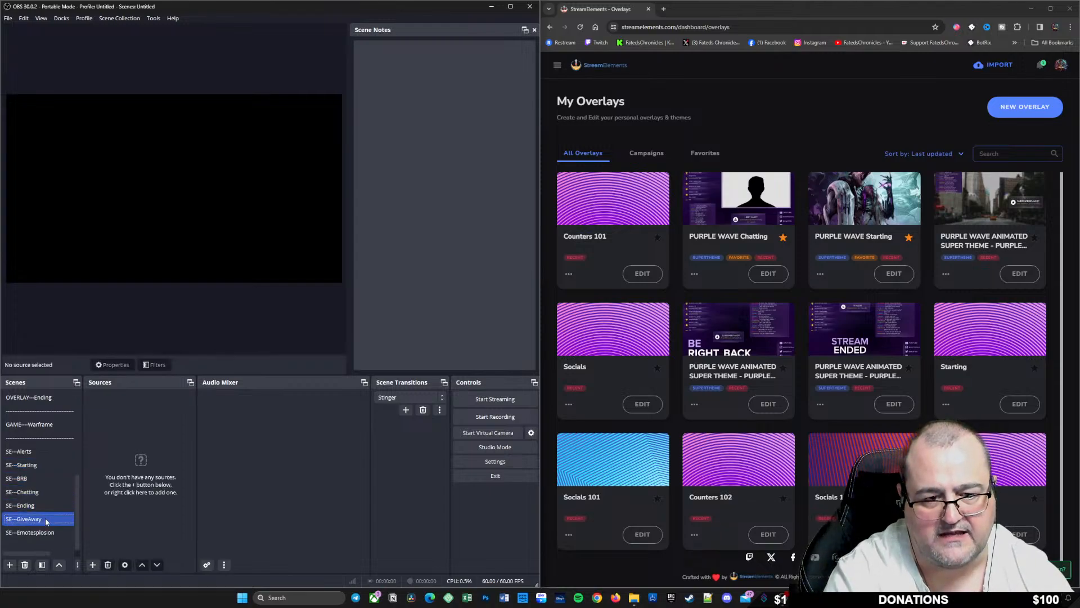
click(54, 533)
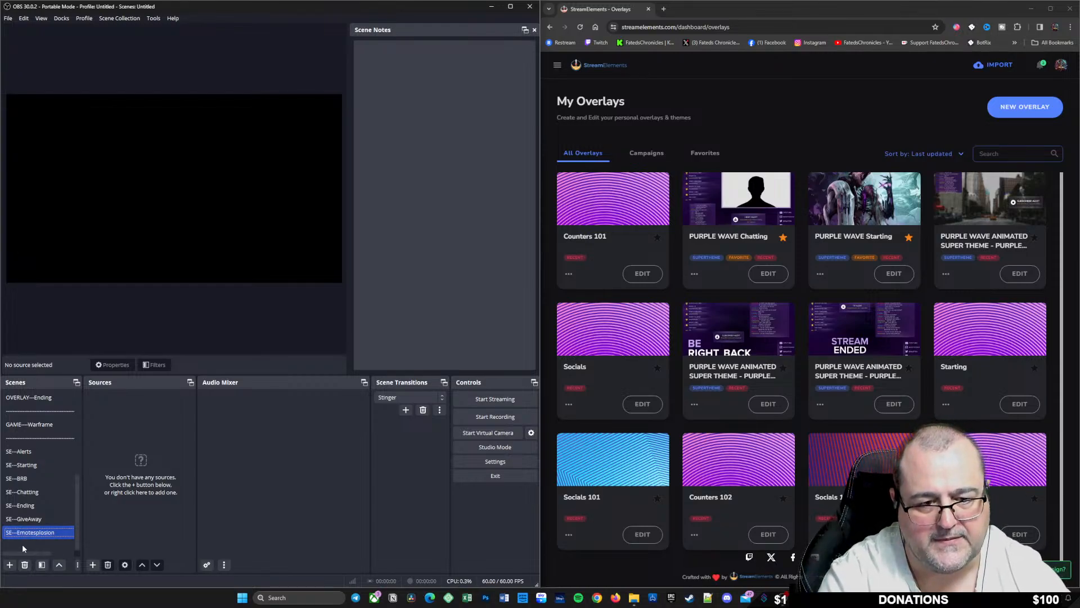
Step: Add a scene named SE---Counters and set its transition override to Cut
click(9, 565)
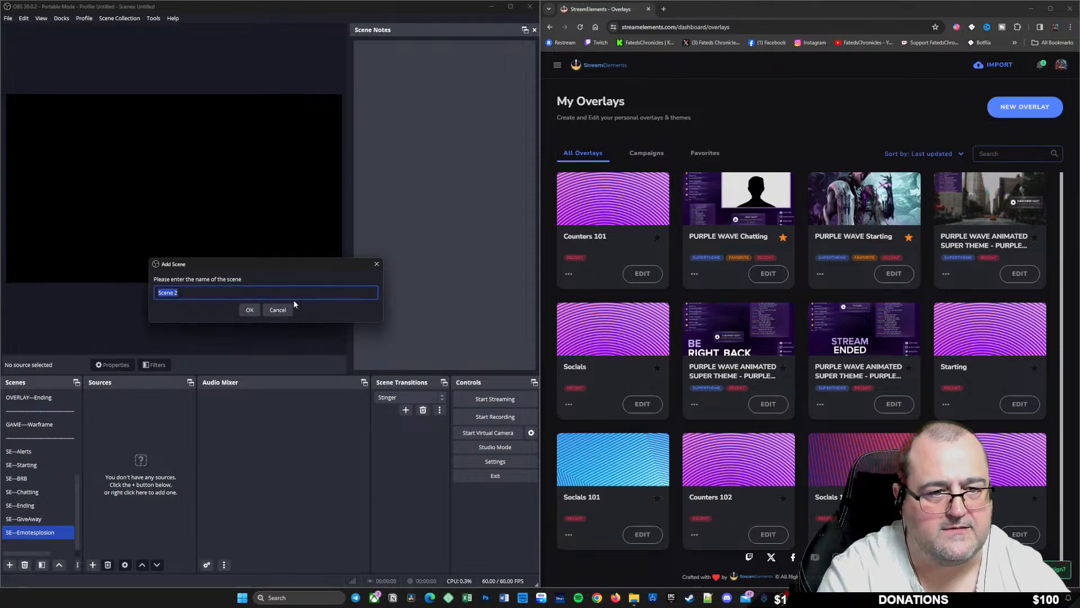
text(SE---Counters)
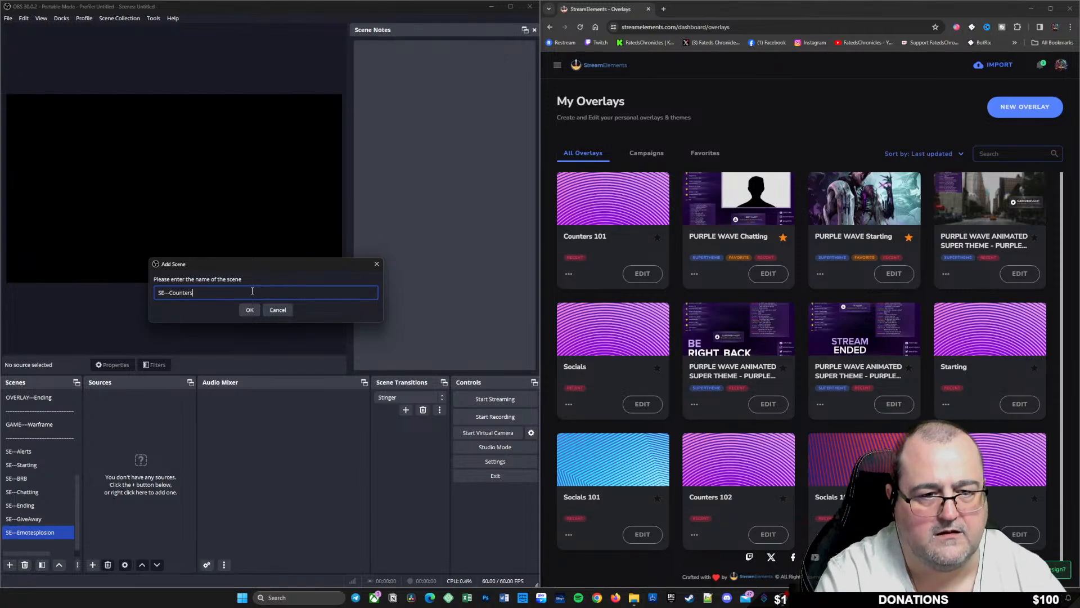
key(Return)
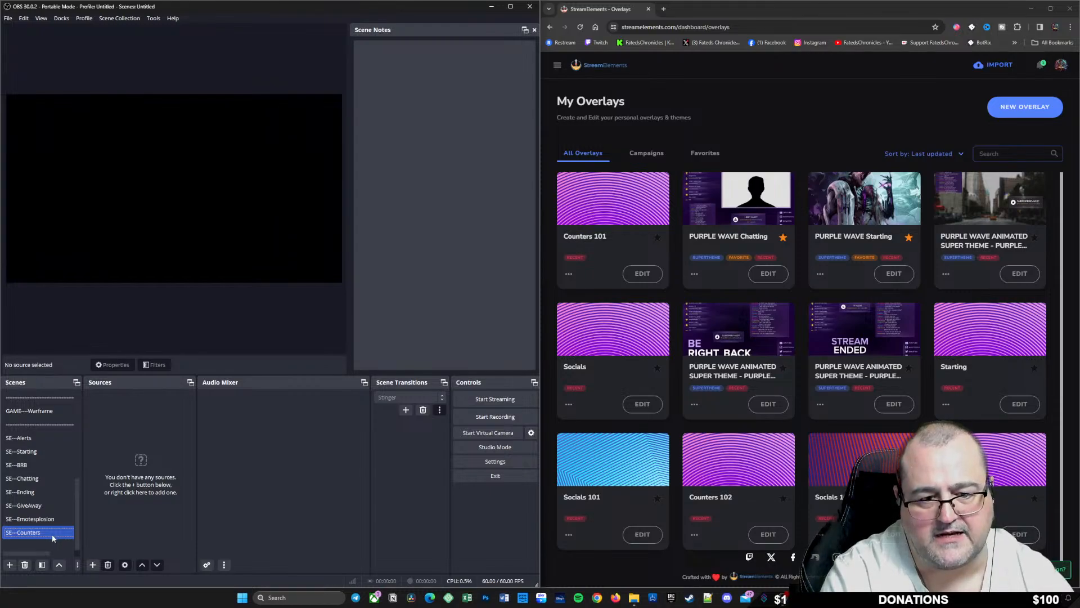
right_click(54, 536)
mouse_move(97, 501)
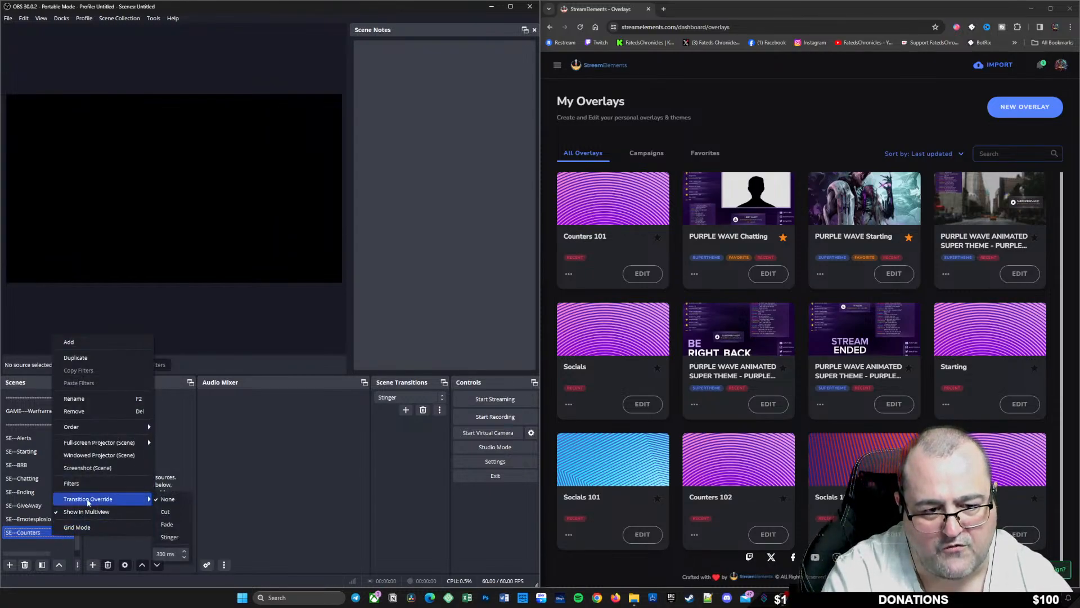
click(169, 514)
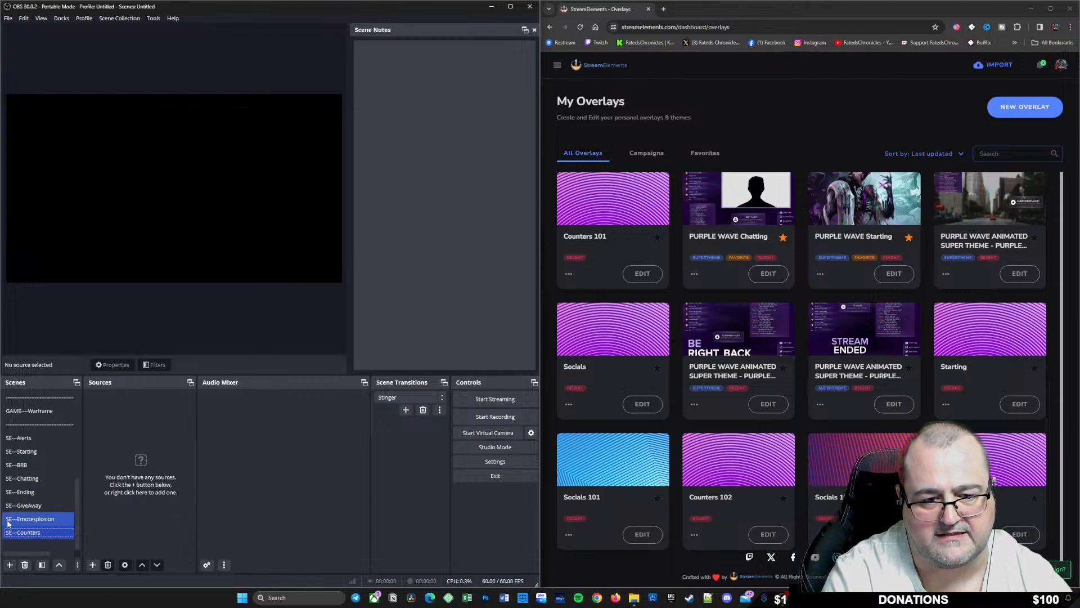
Step: Switch through the scenes from SE---Emotesplosion up to SE---Ending and back to SE---Counters to check the transitions
click(34, 519)
click(34, 507)
click(34, 492)
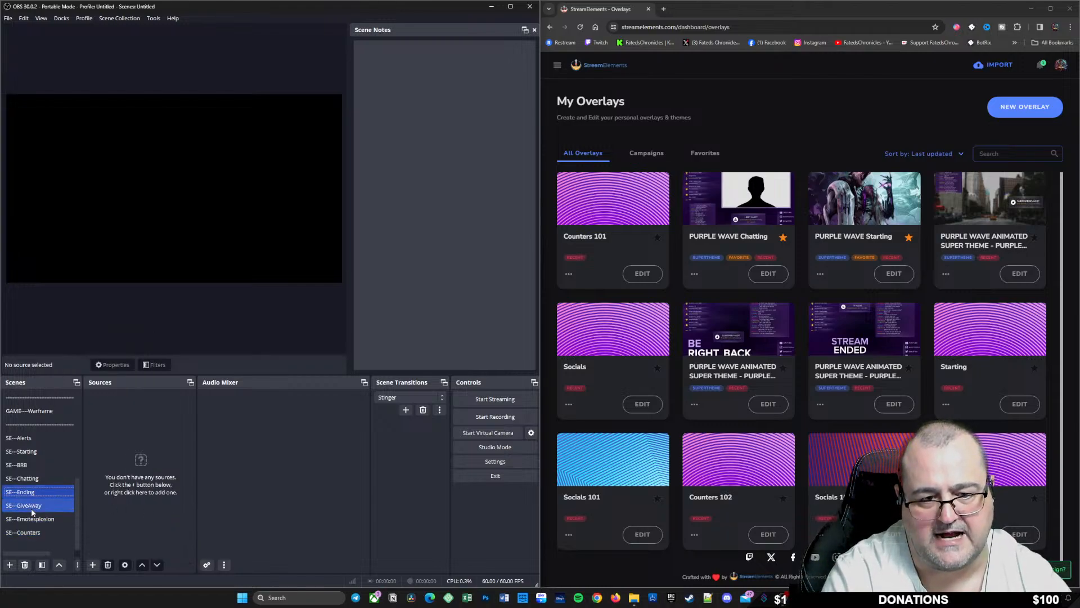
click(34, 518)
click(33, 532)
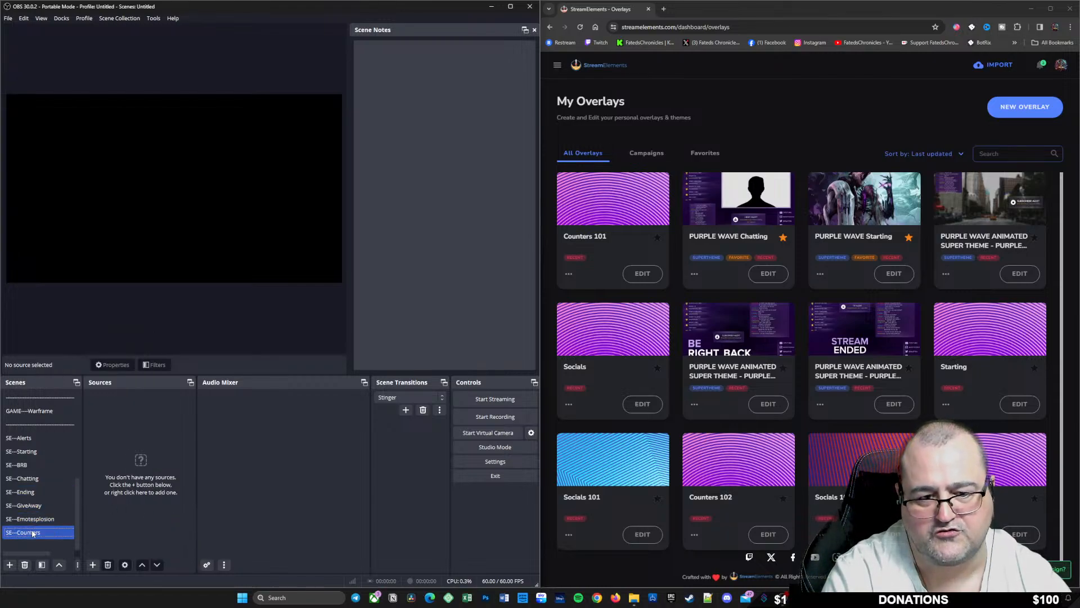
Step: Add a scene named SE---Socials and set its transition override to Cut
click(9, 564)
text(SE---Socials)
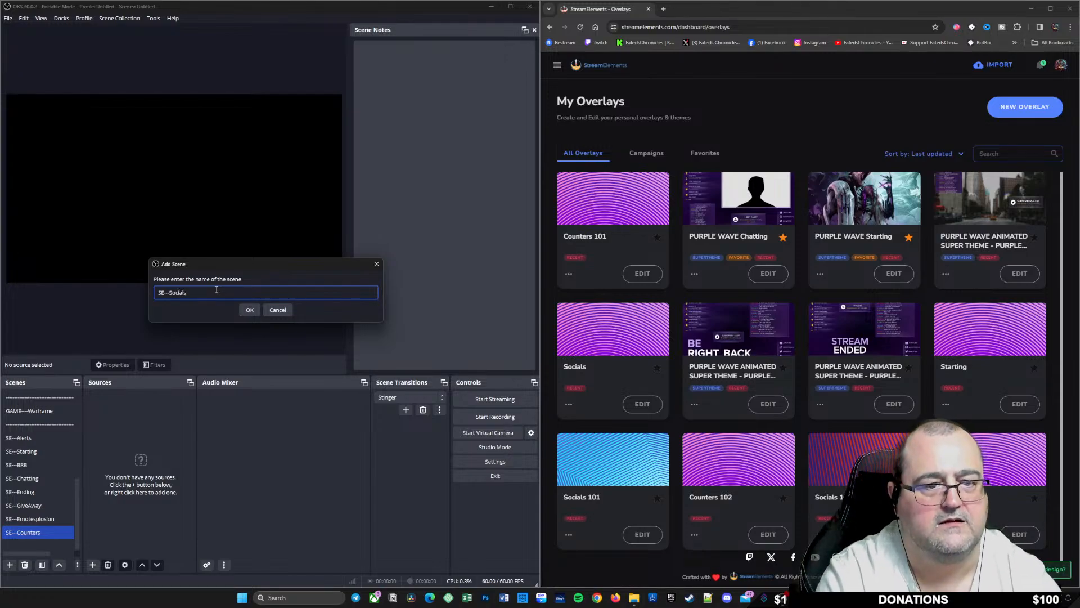
key(Return)
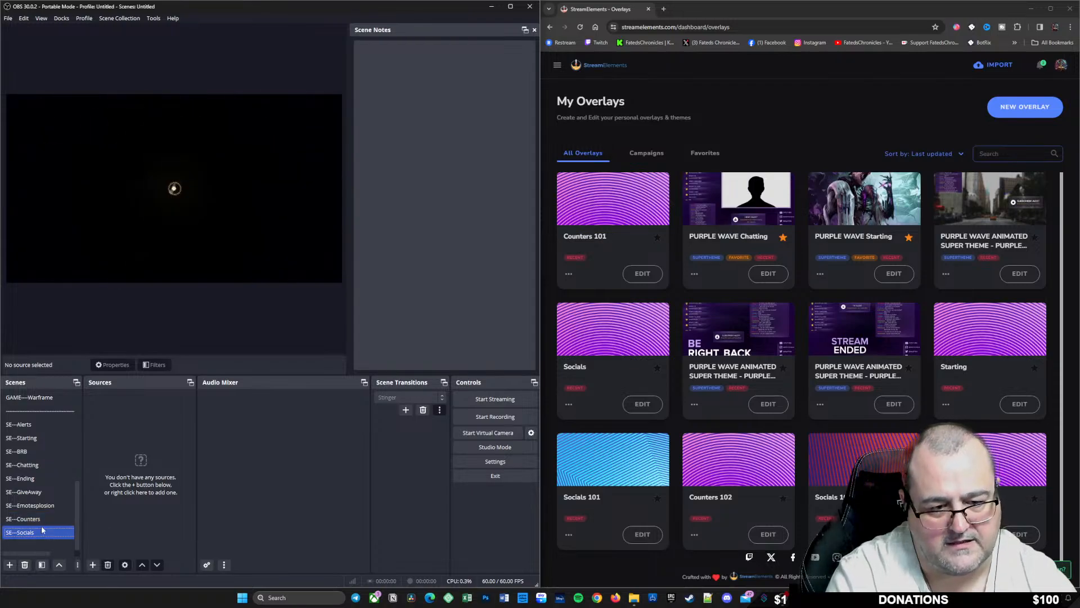
right_click(41, 530)
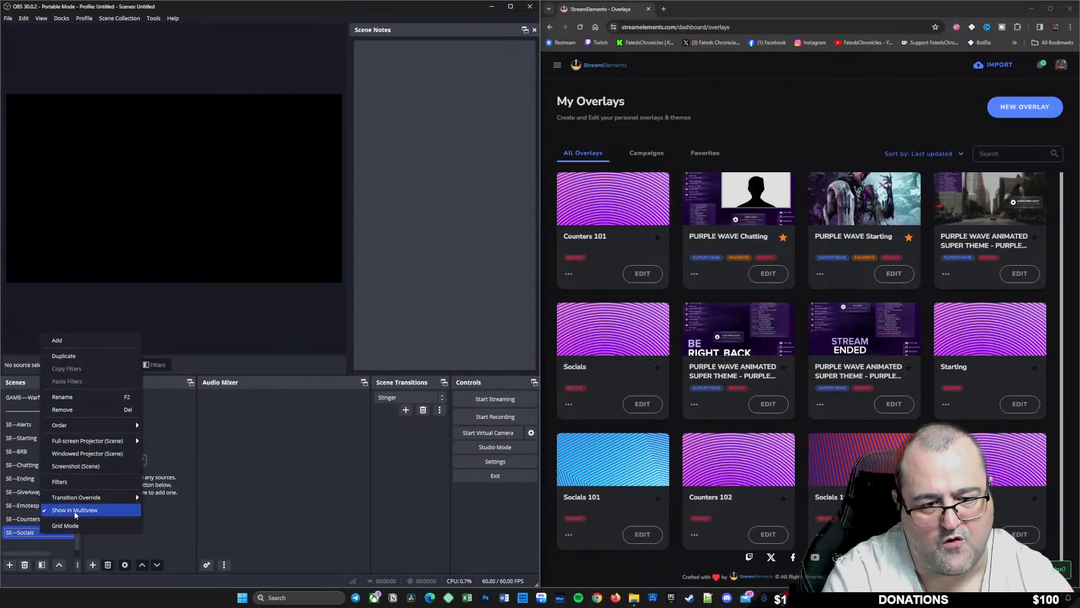
mouse_move(124, 498)
click(161, 510)
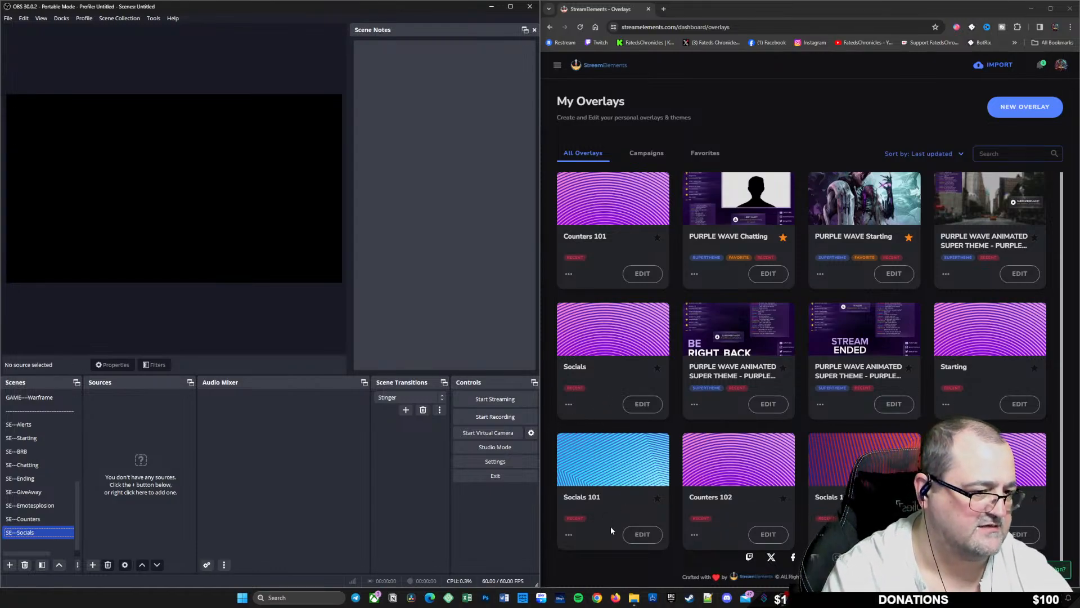
Step: Reload the StreamElements overlays page and delete the old Socials overlay
click(581, 27)
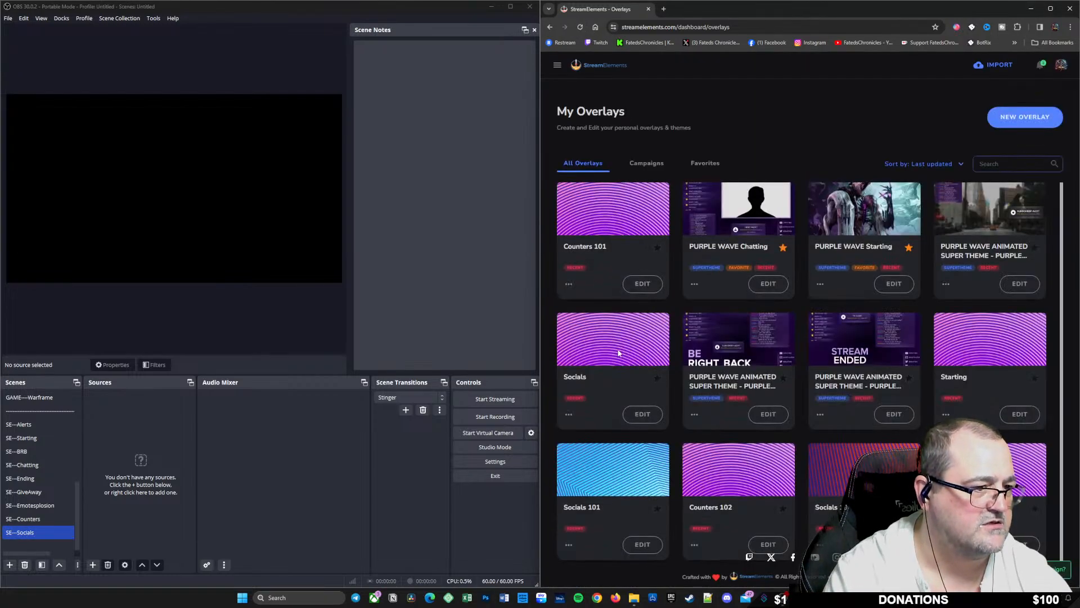
click(569, 414)
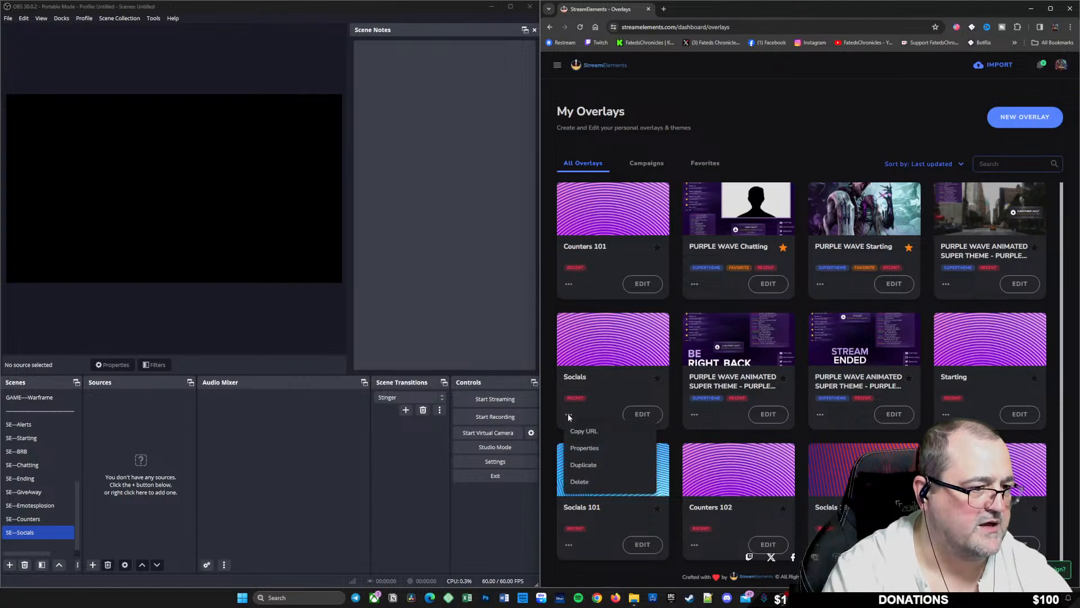
click(579, 482)
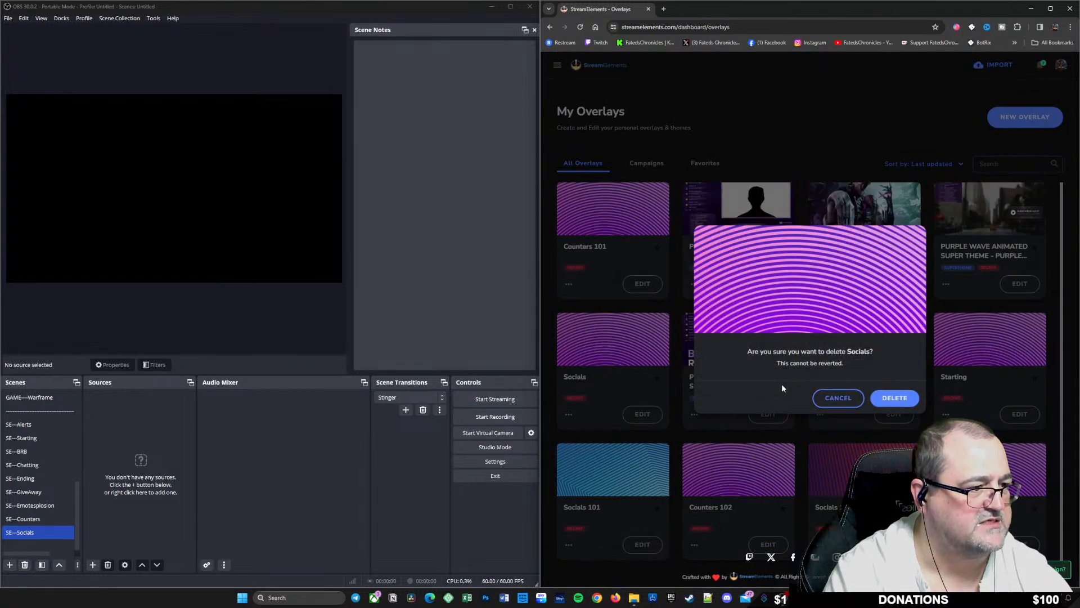
click(889, 398)
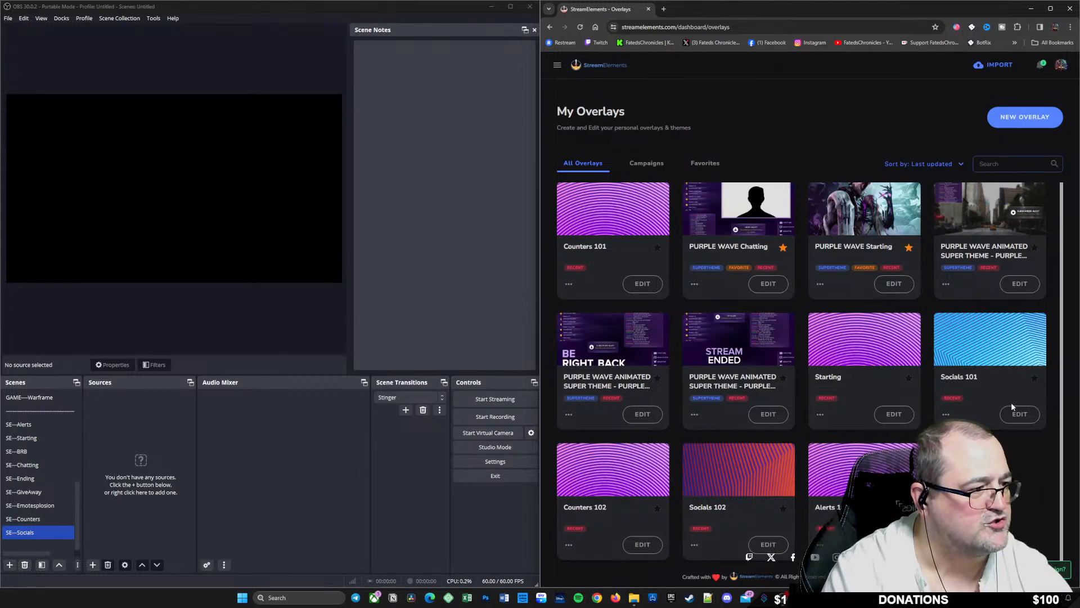
Step: Open the Socials 101 overlay to check its contents, return to the overlays list and copy its URL
click(1020, 415)
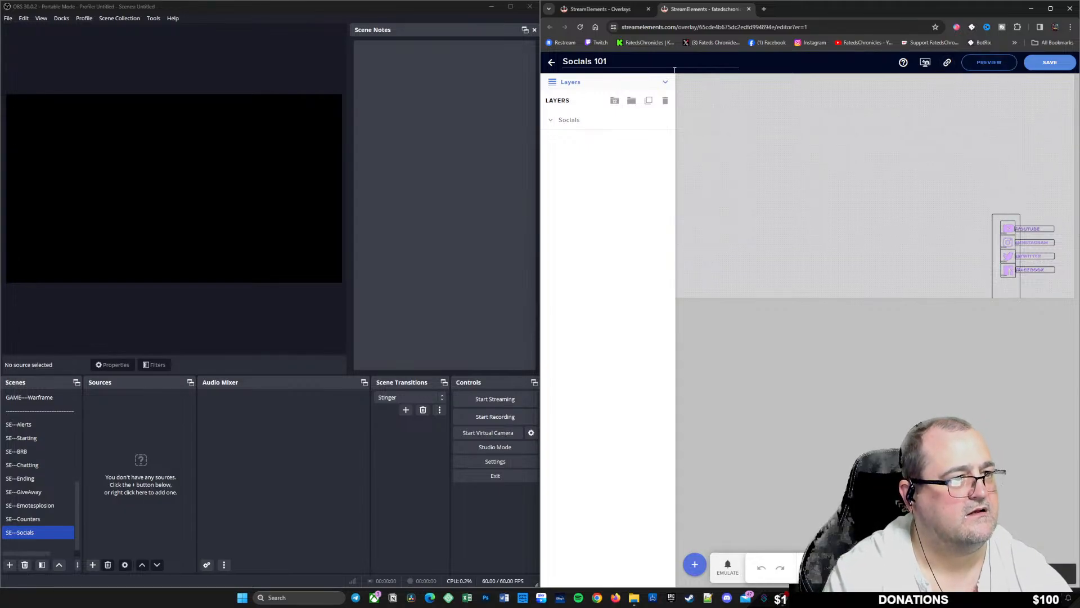
click(549, 63)
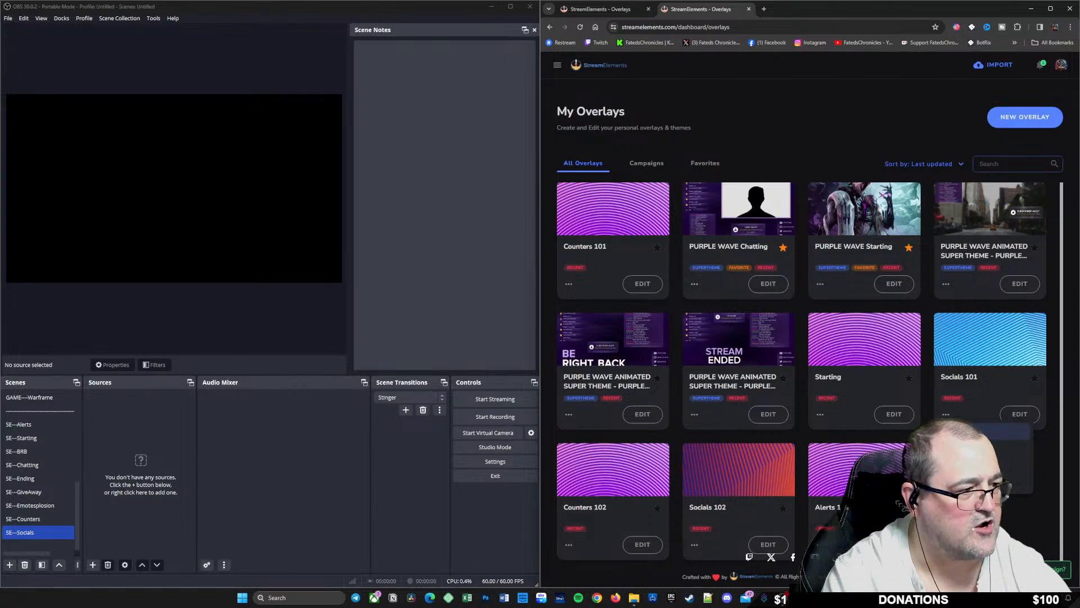
click(965, 431)
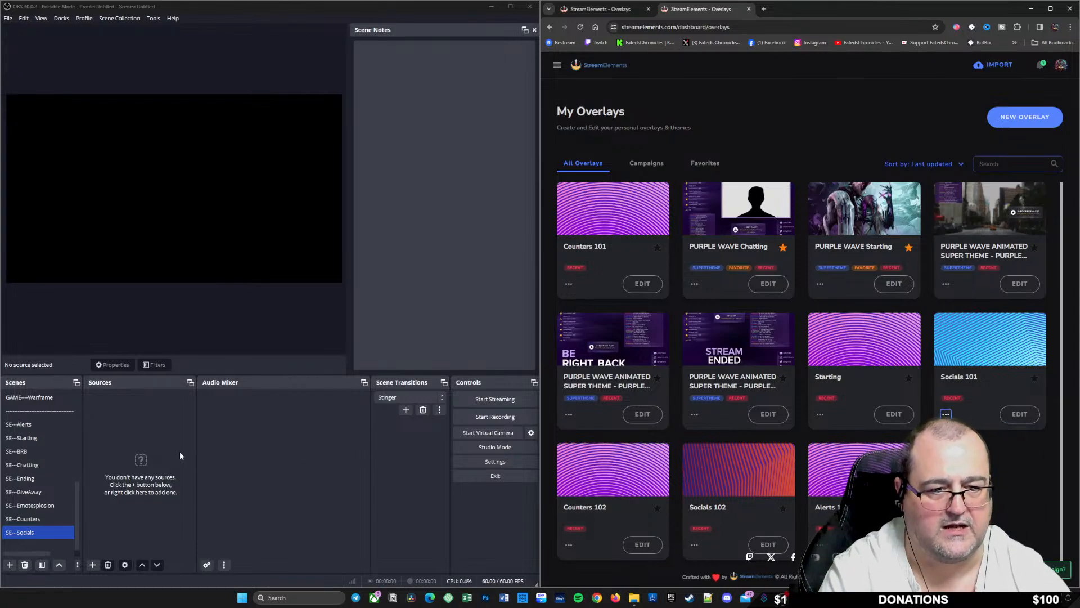
Step: Add a new browser source named Socials 101 to the SE---Socials scene in OBS
click(101, 414)
right_click(109, 412)
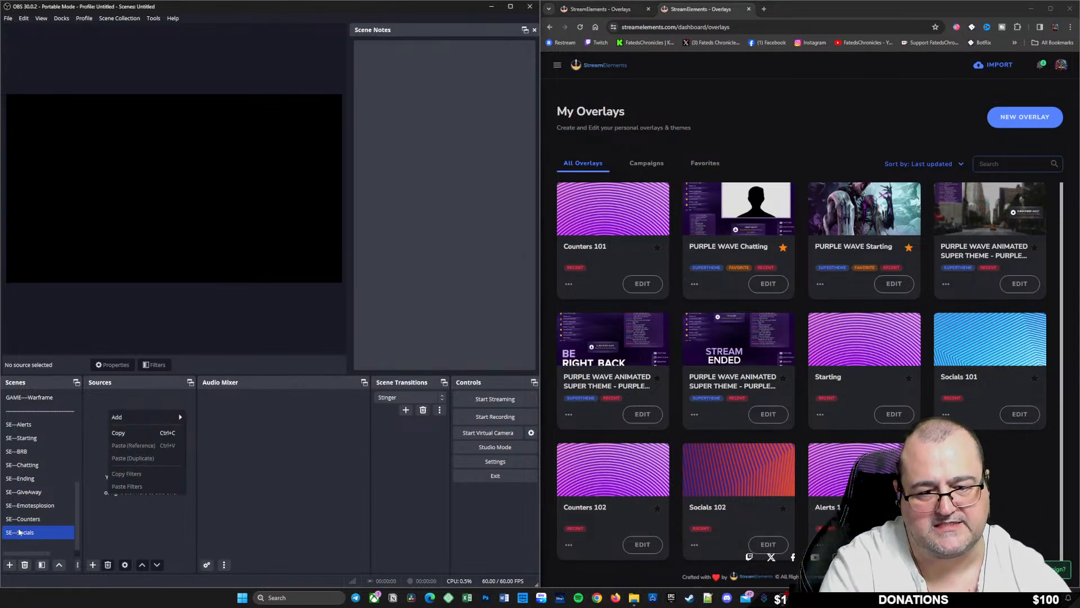
mouse_move(137, 417)
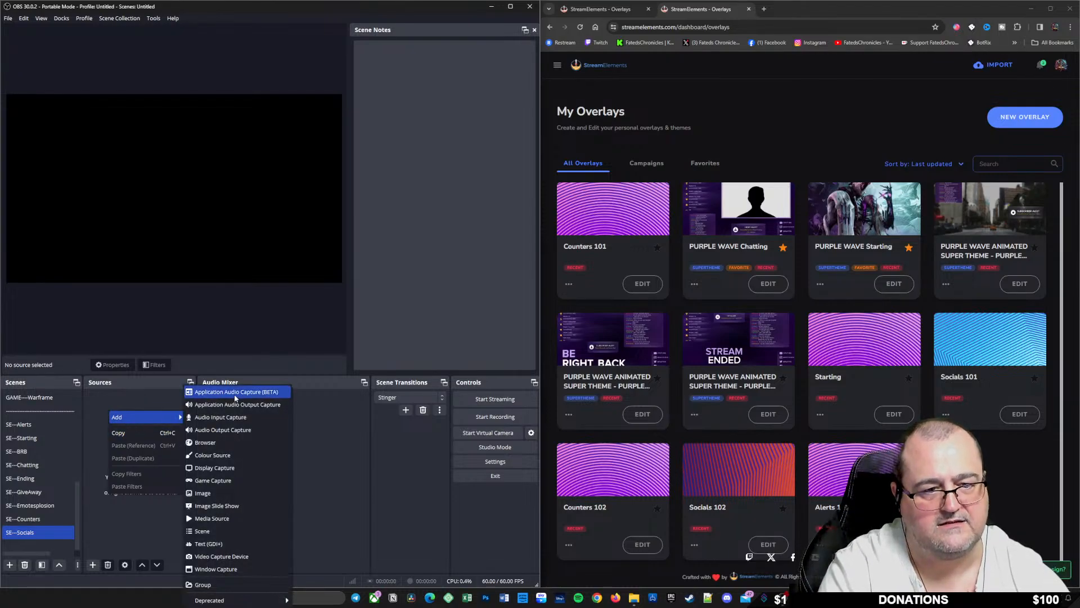
click(213, 442)
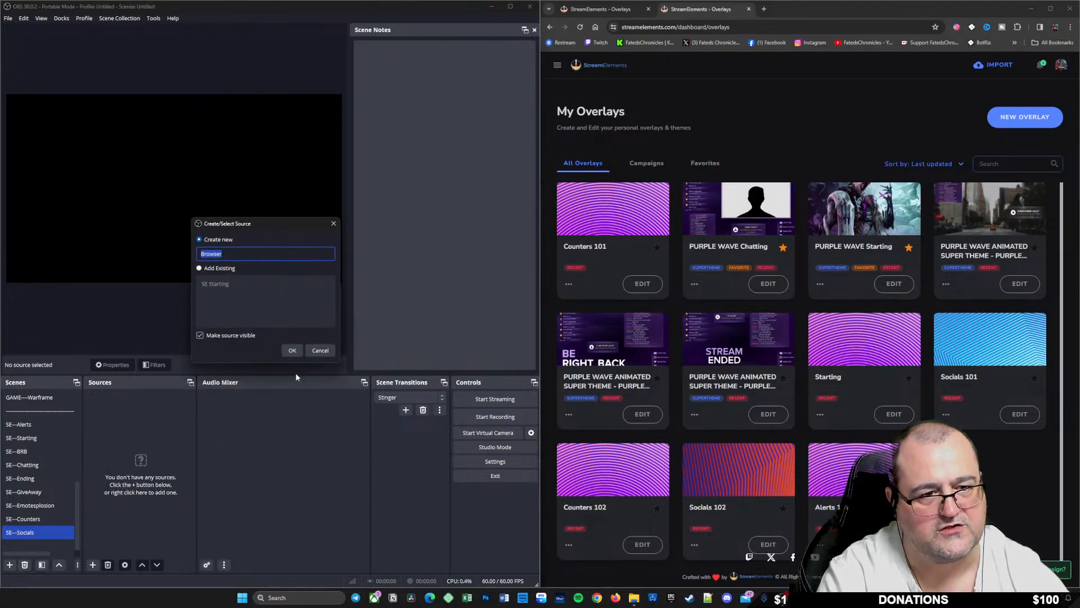
text(So)
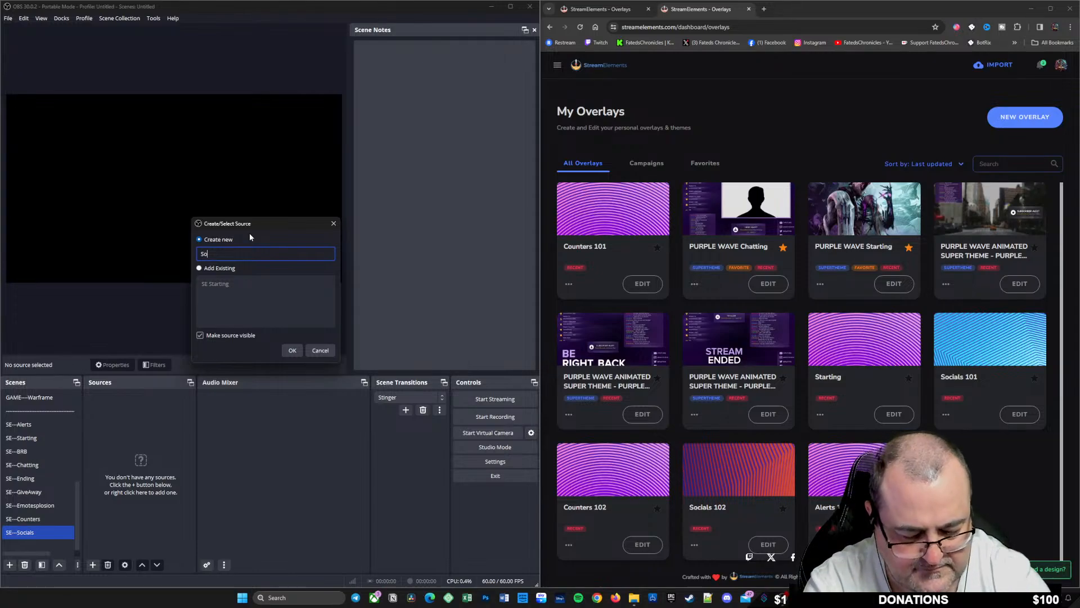
text(cials)
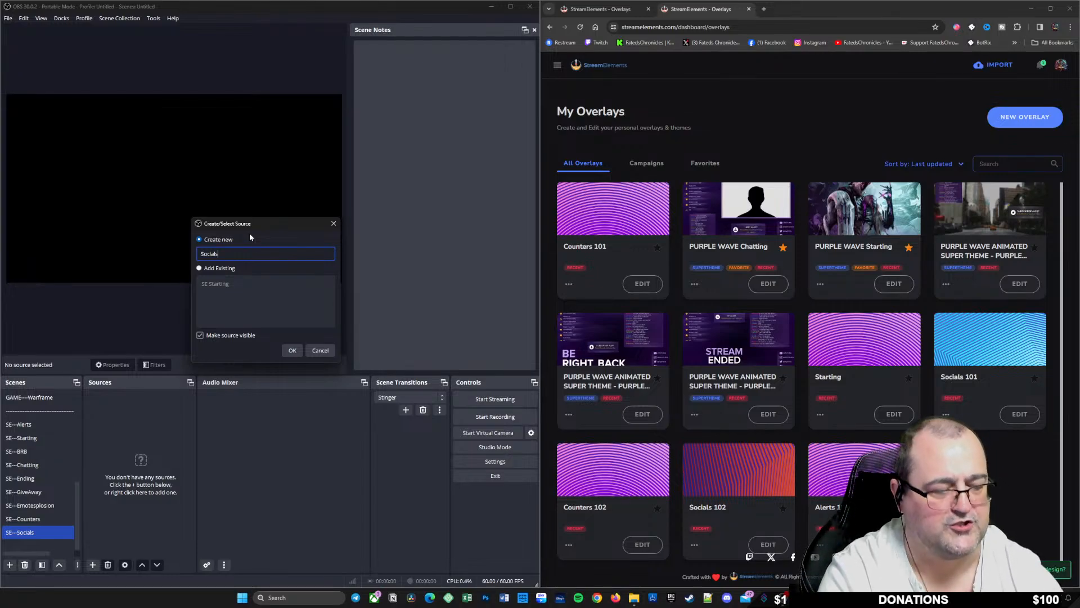
text(101)
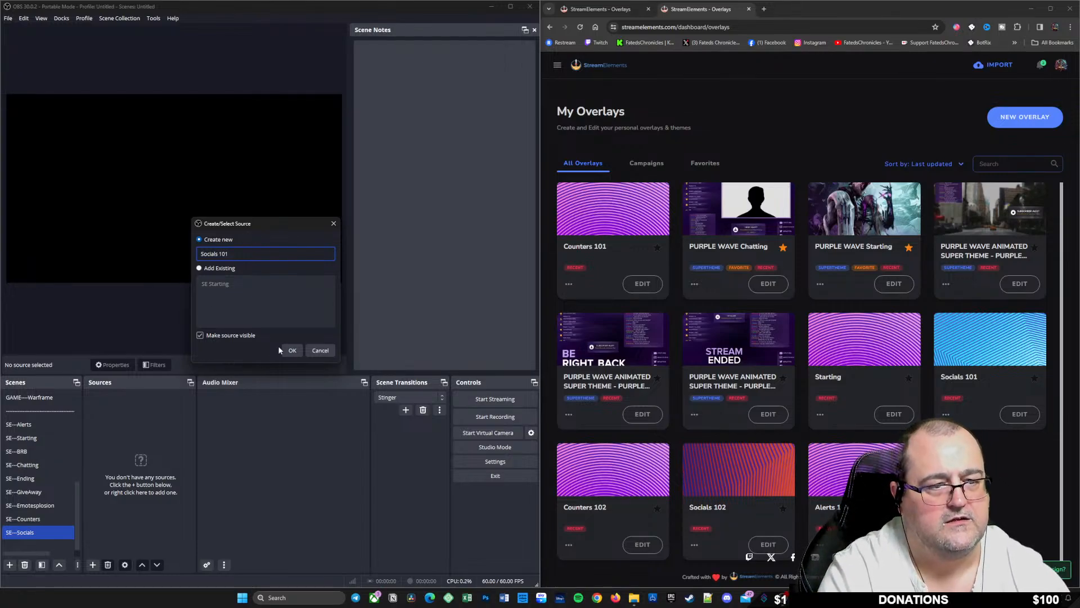
click(292, 350)
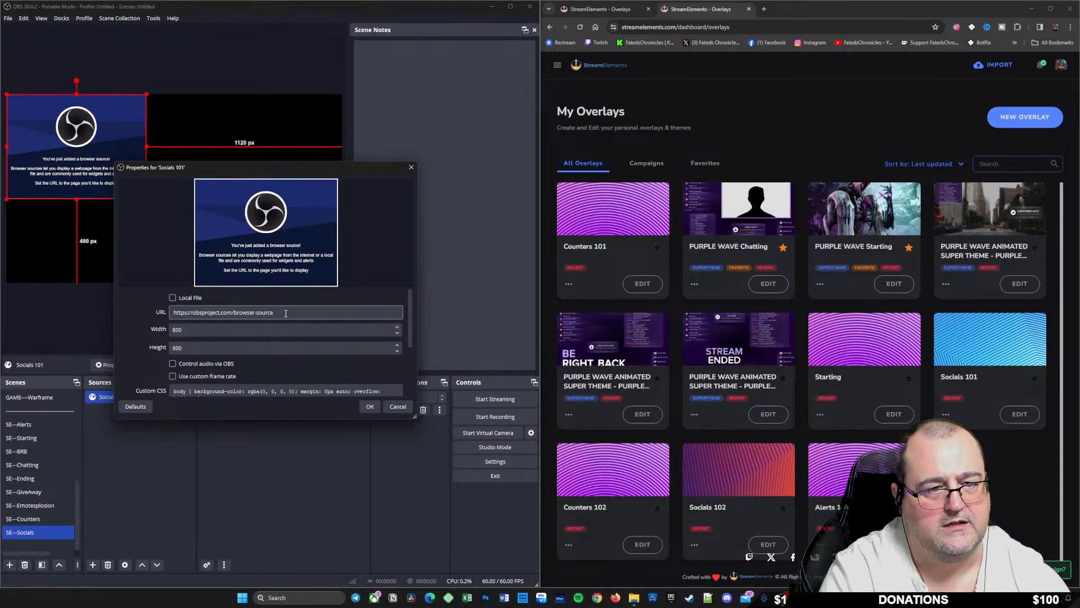
Step: Replace the Socials 101 source's URL with the copied overlay URL, set the width to 1920 and select the height for editing
drag(275, 312, 155, 312)
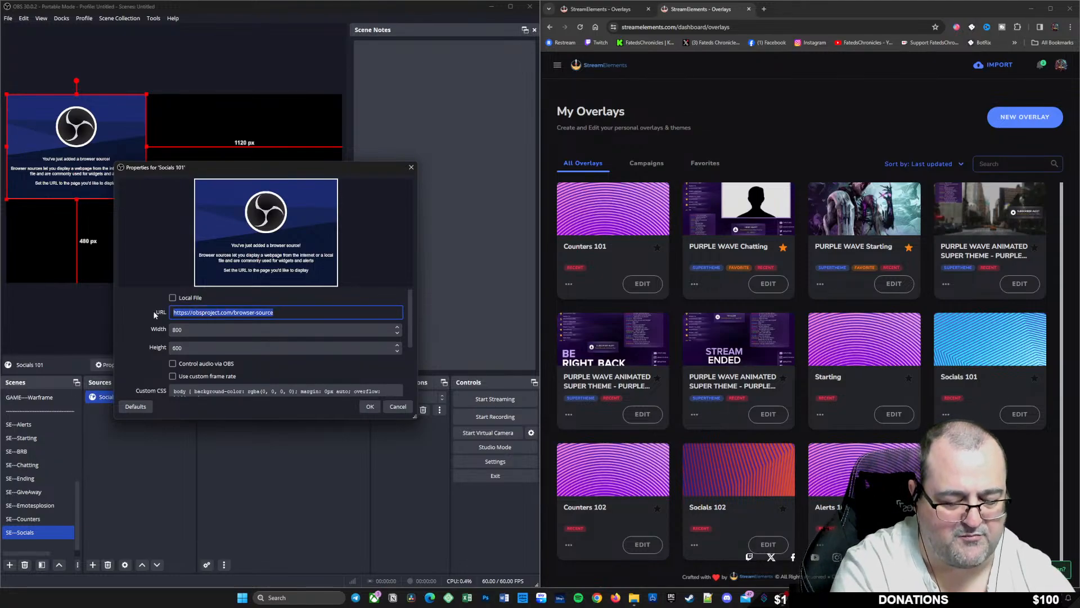
key(ctrl+v)
key(Tab)
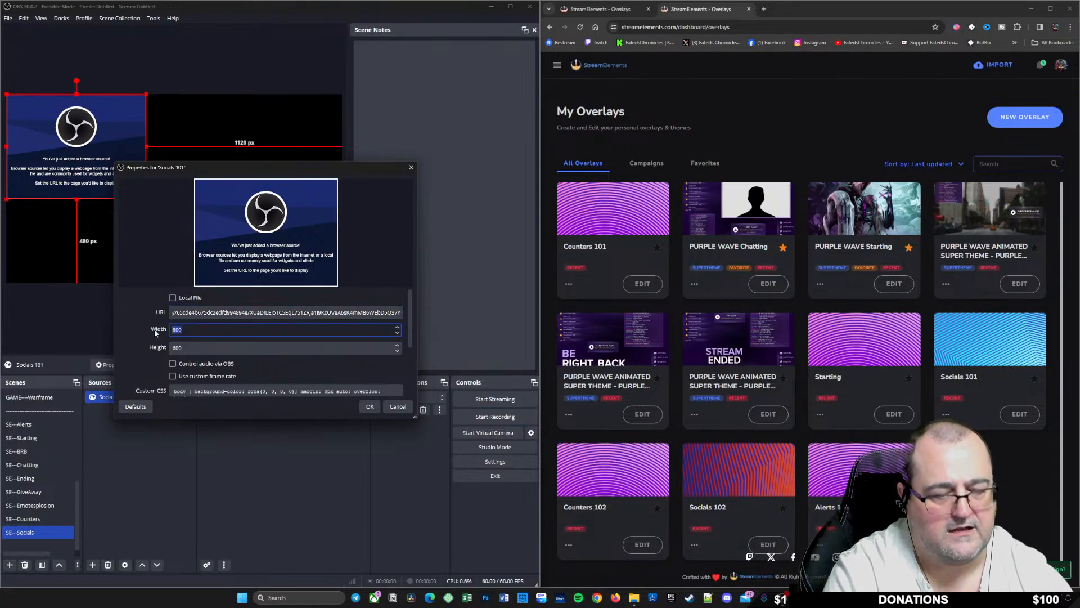
text(1920)
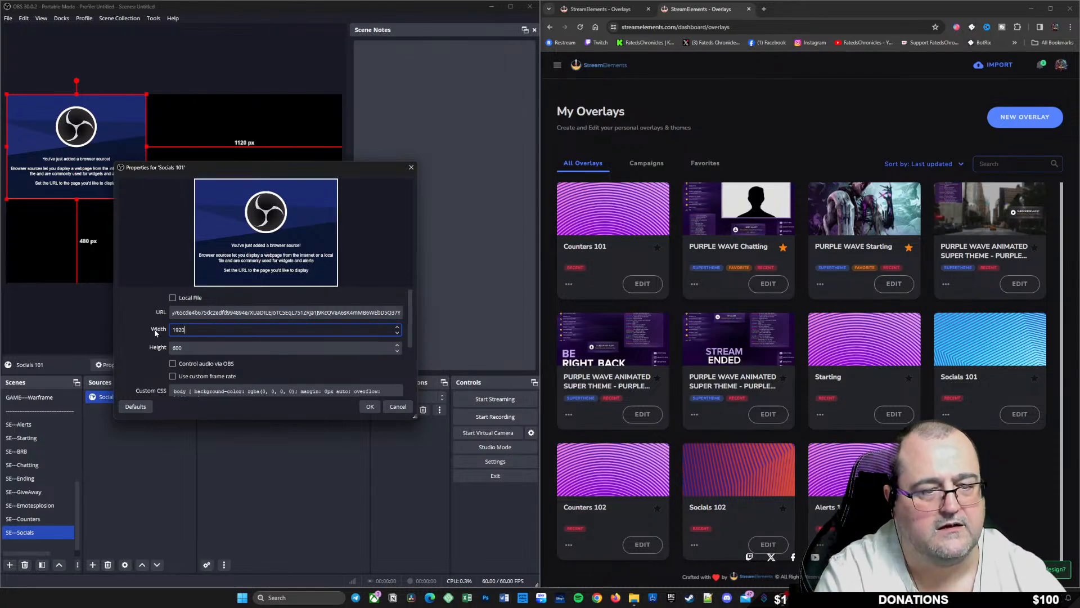
click(170, 350)
drag(180, 349, 140, 346)
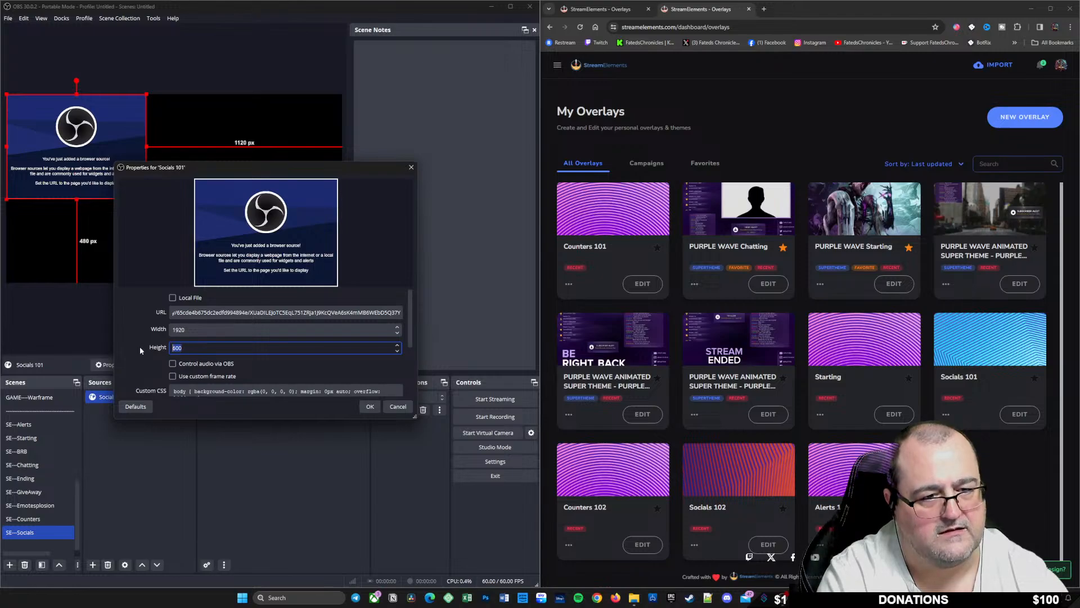
Step: Set the Socials 101 source's height to 1080, enable shutdown when not visible and refresh when the scene becomes active, and lock the source
text(1080)
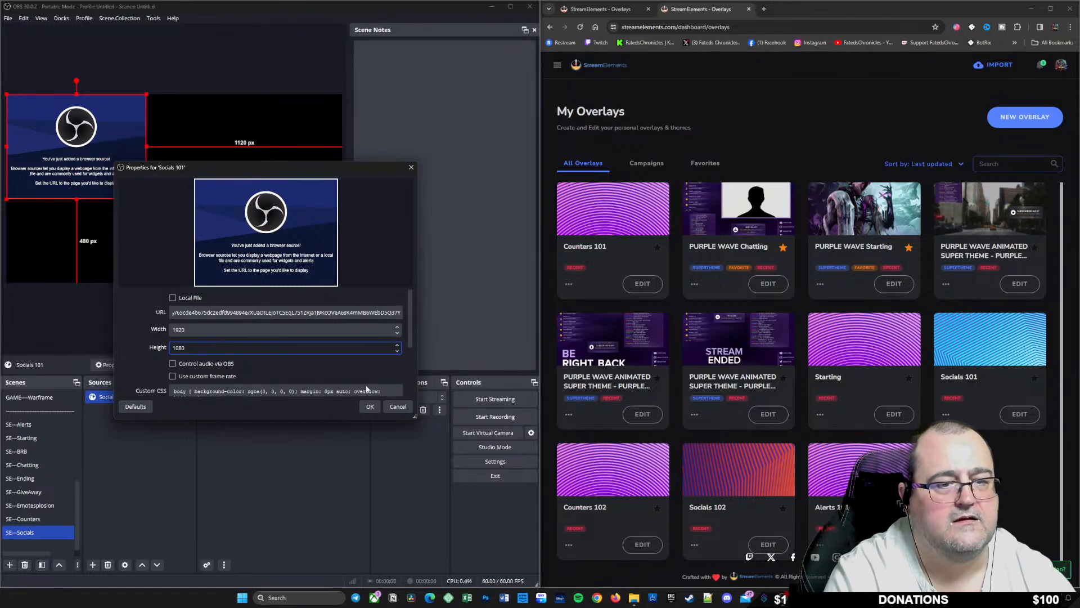
scroll(266, 367, down, 3)
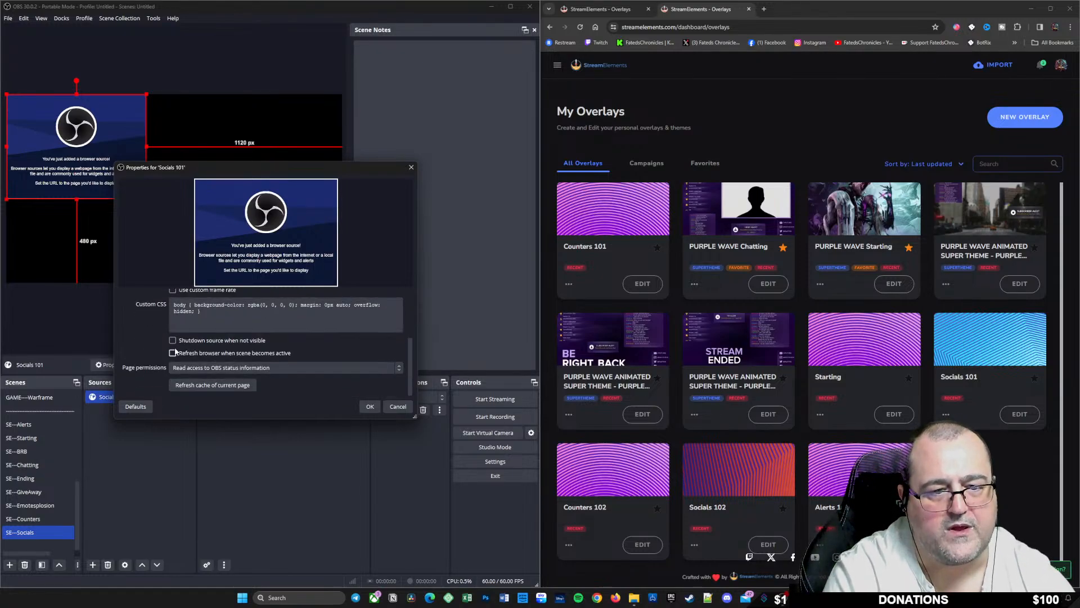
click(173, 340)
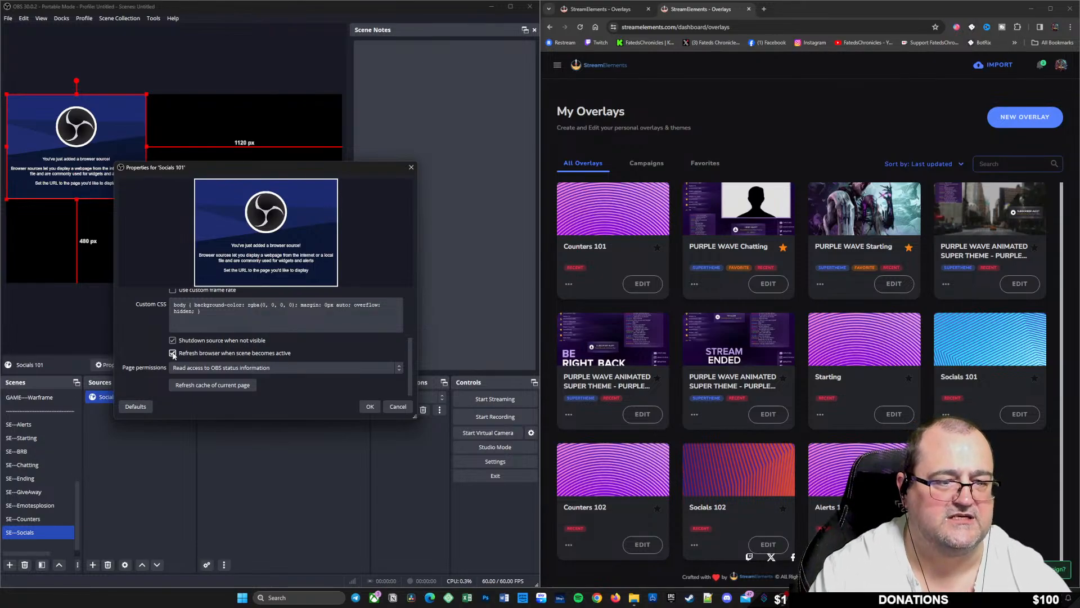
click(370, 406)
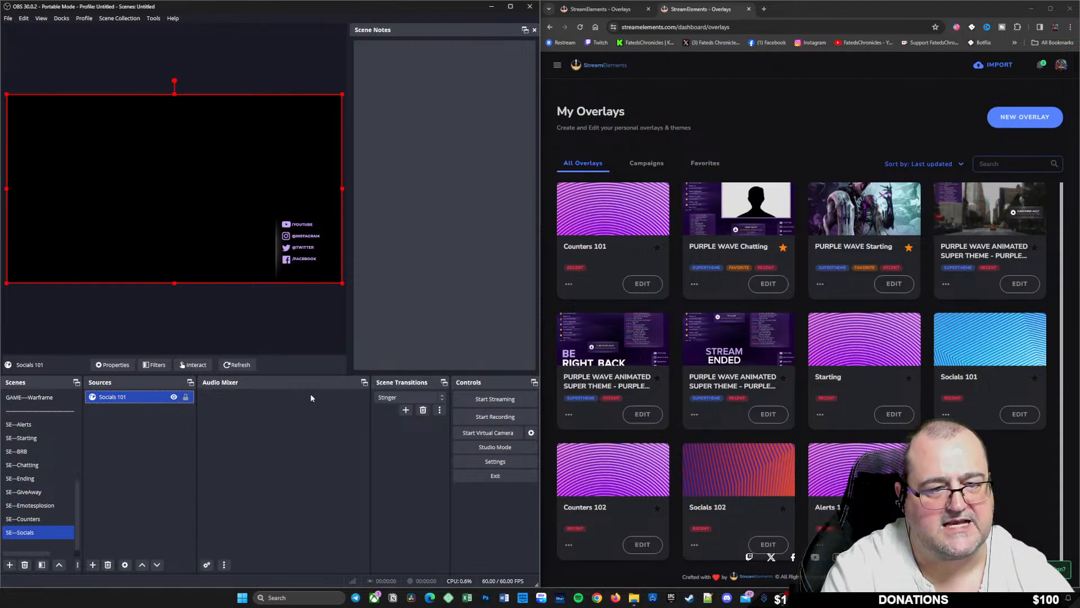
click(186, 396)
Step: Select the SE---Counters scene and copy the URL of the Counters 101 overlay in StreamElements
ctrl+click(40, 520)
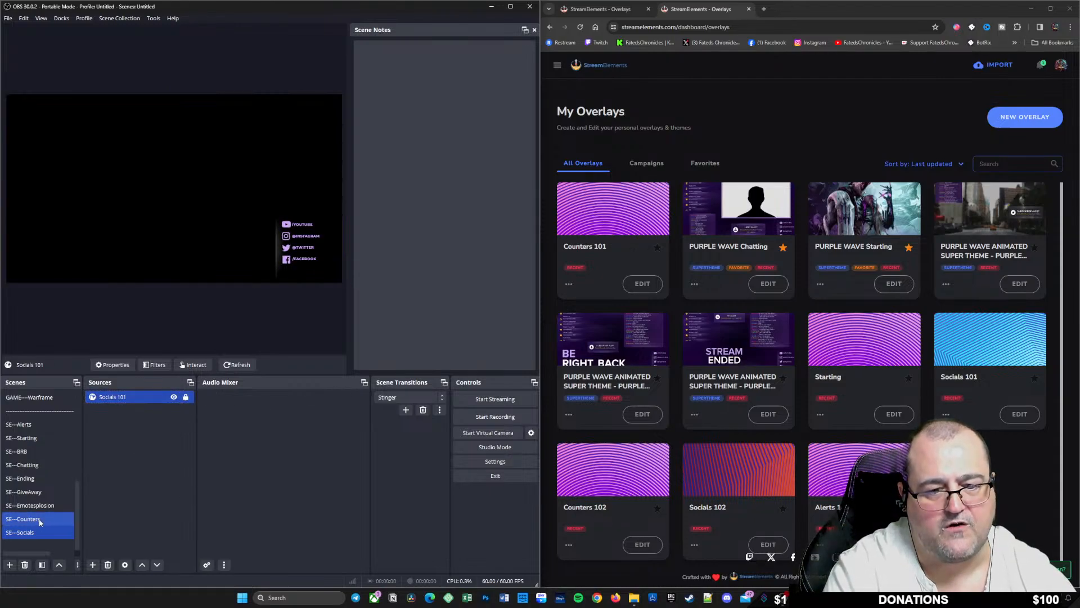
click(40, 521)
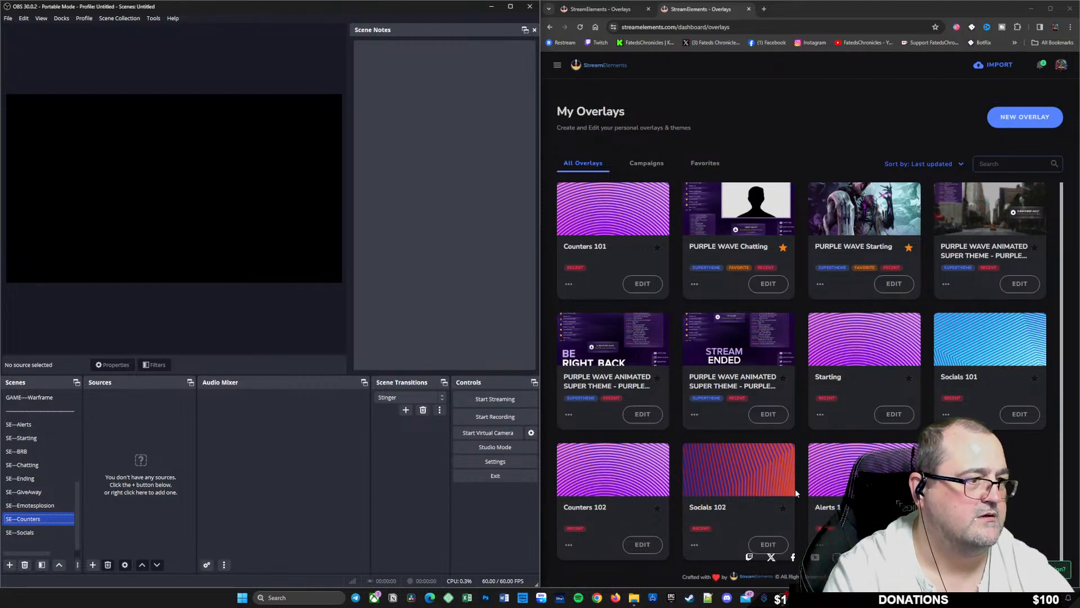
click(568, 285)
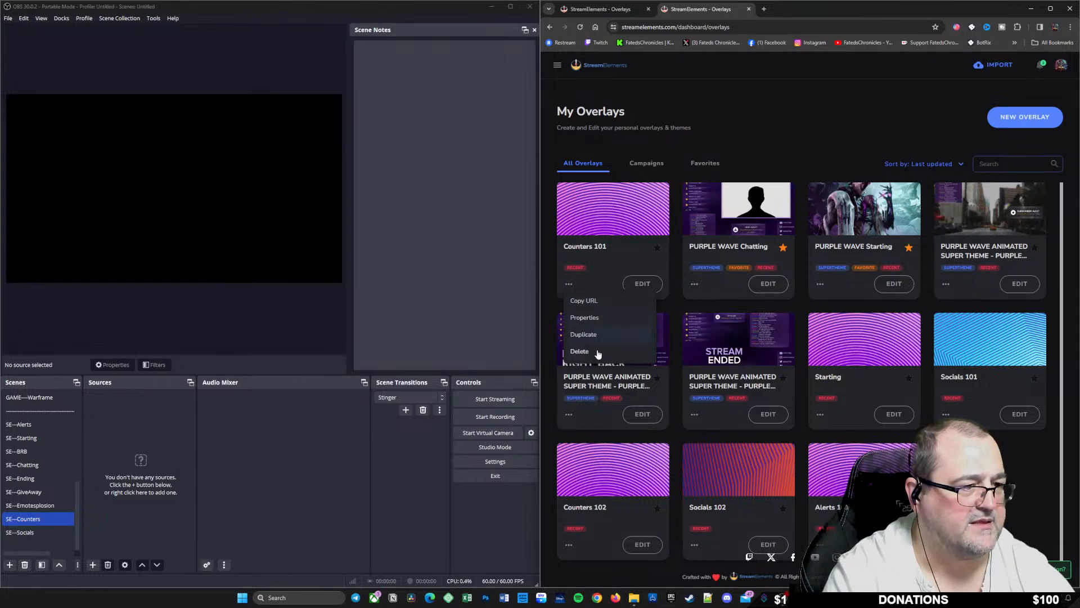
click(597, 304)
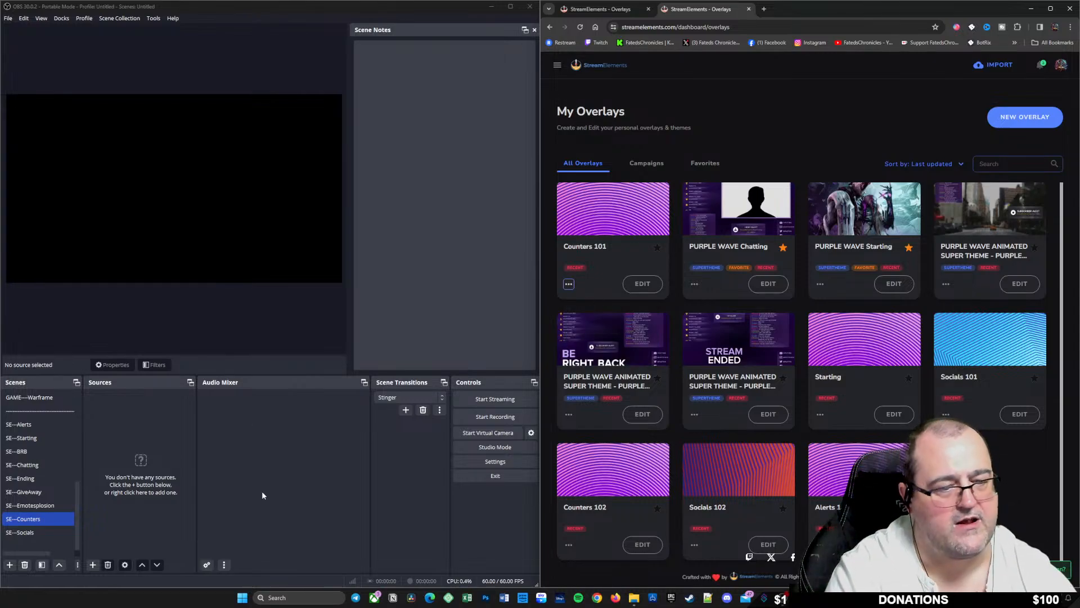
Step: Add a new browser source named "CVounters 101" to the SE---Counters scene in OBS
right_click(93, 412)
mouse_move(111, 421)
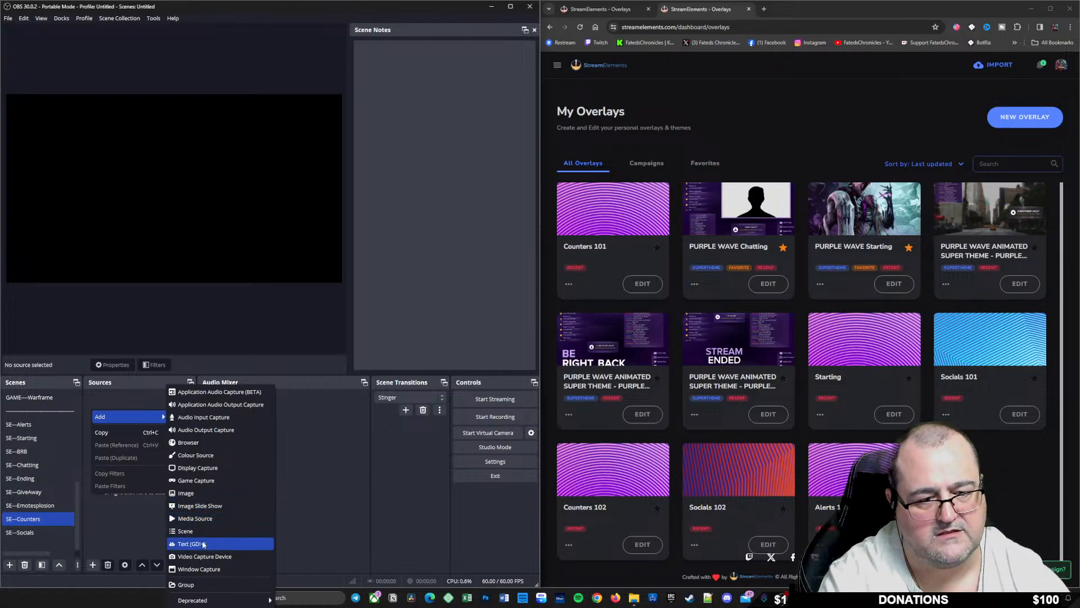
click(202, 443)
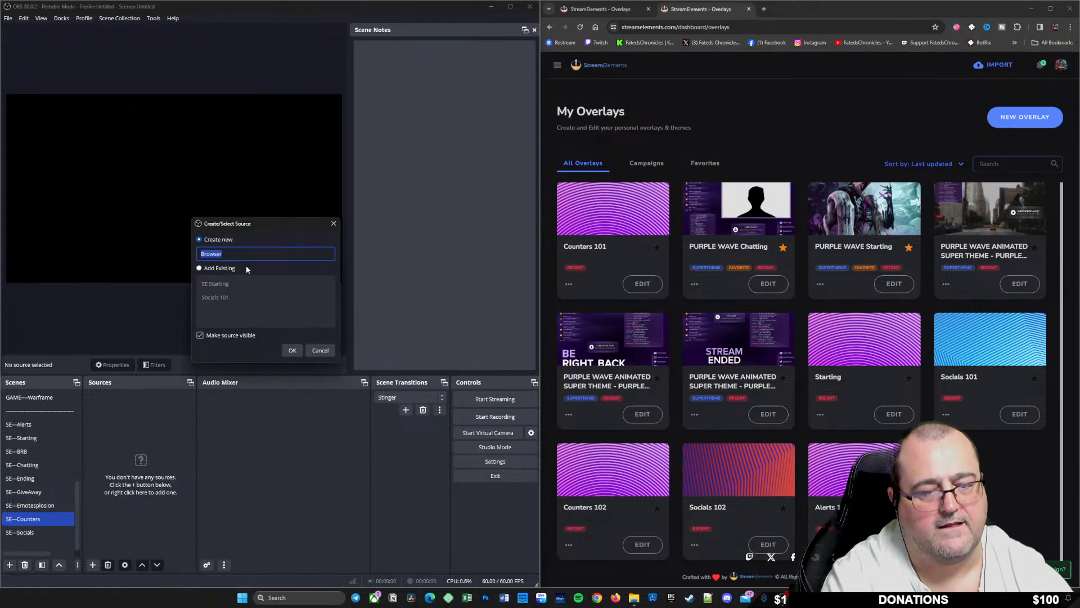
text(CVounters 101)
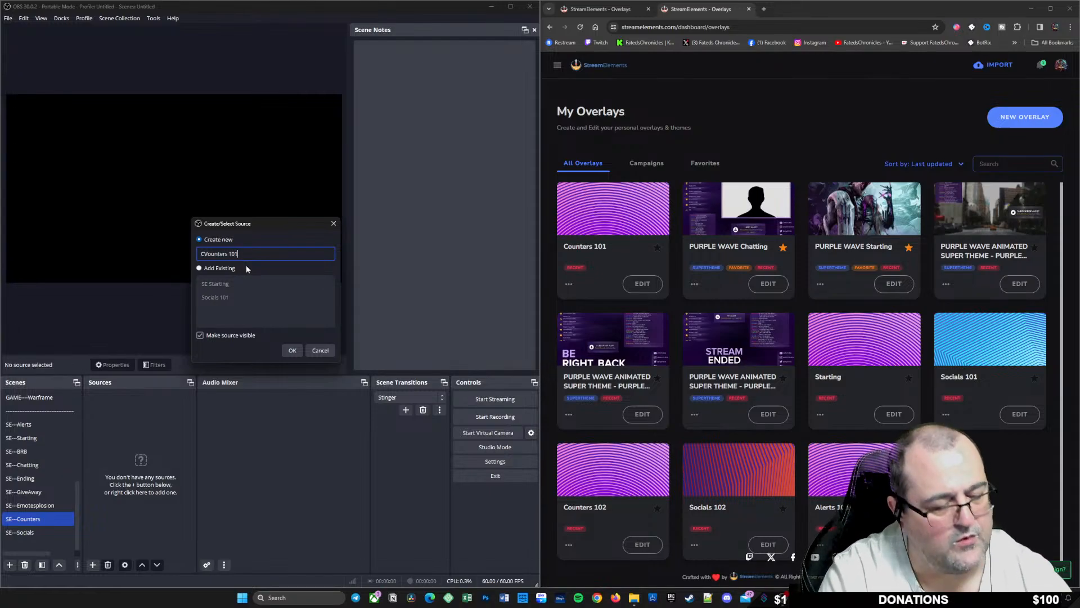
click(292, 350)
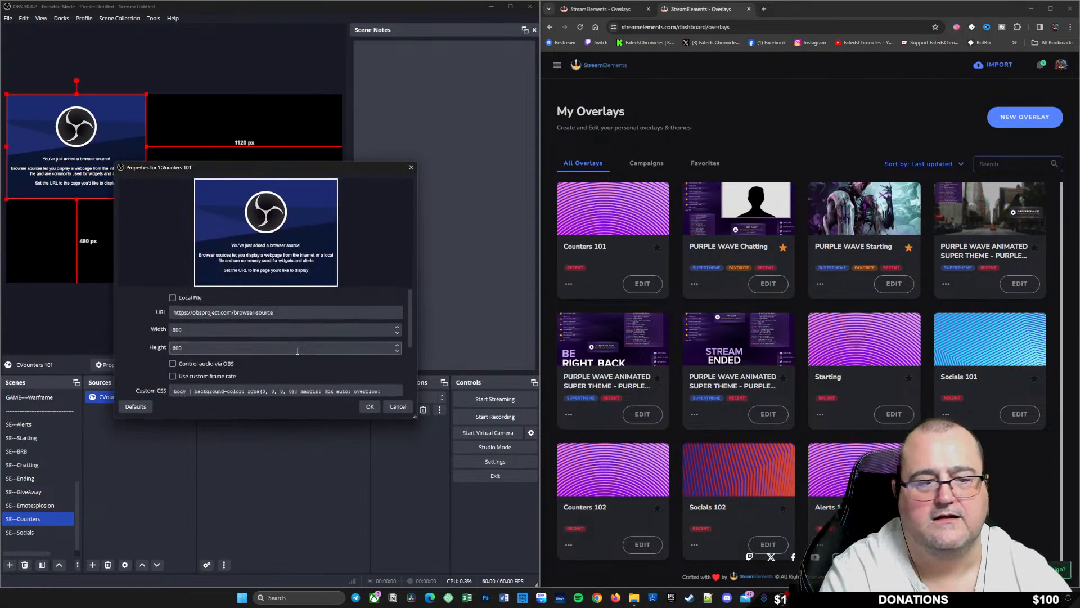
Step: Paste the copied overlay URL into the counters source and set its width to 1920 and height to 1080
drag(273, 313, 151, 314)
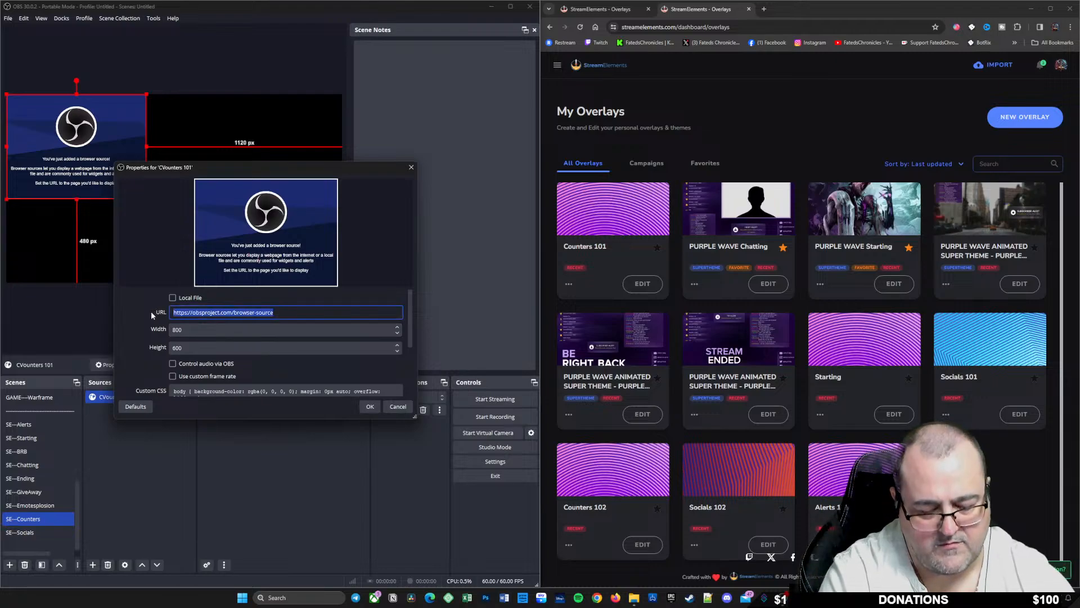
key(ctrl+v)
key(Tab)
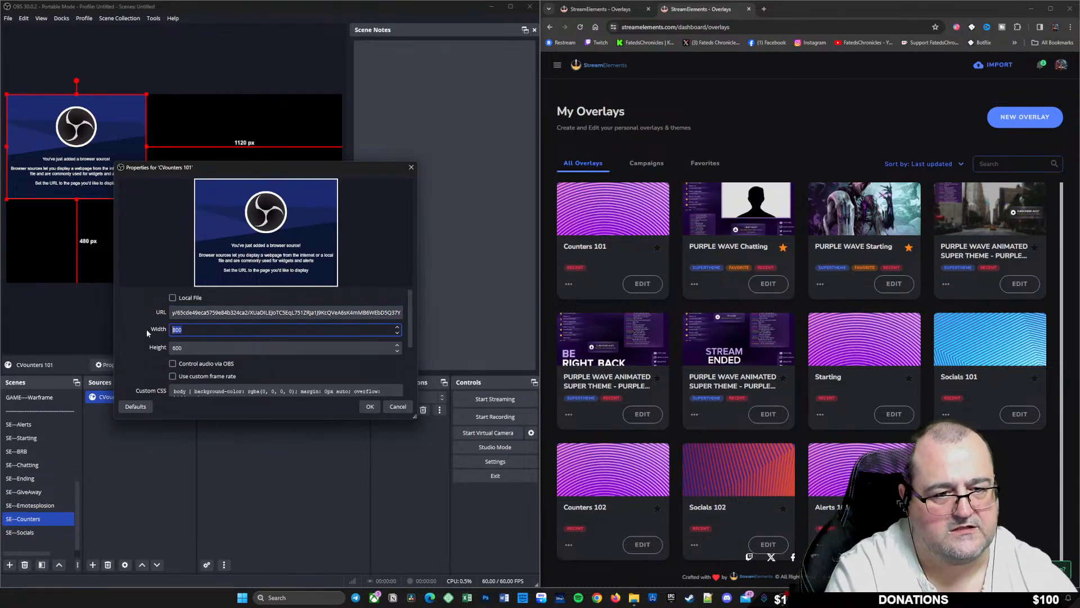
text(1920)
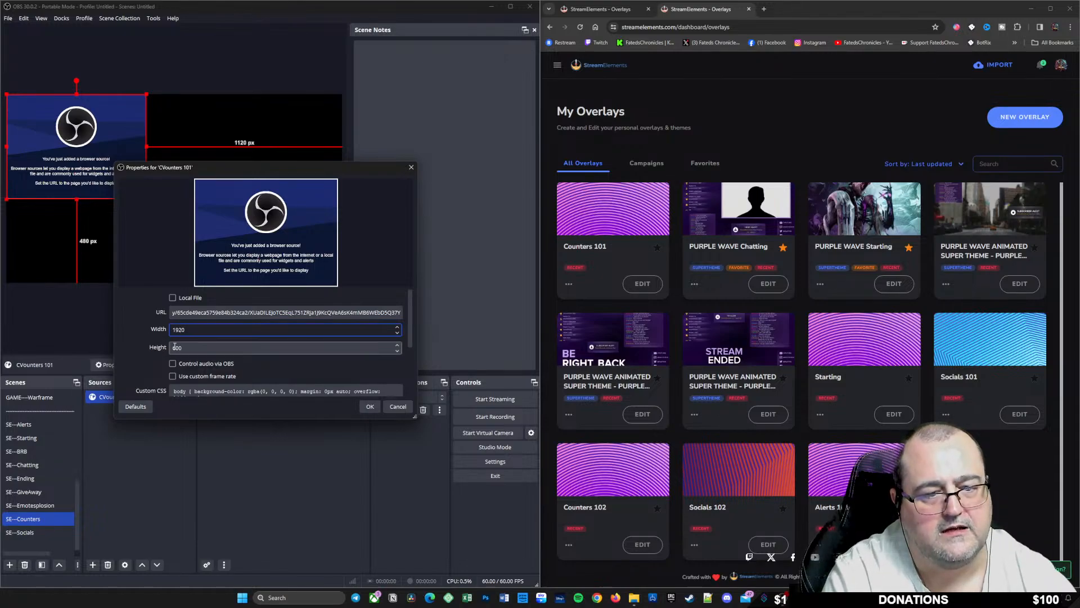
key(Tab)
text(10)
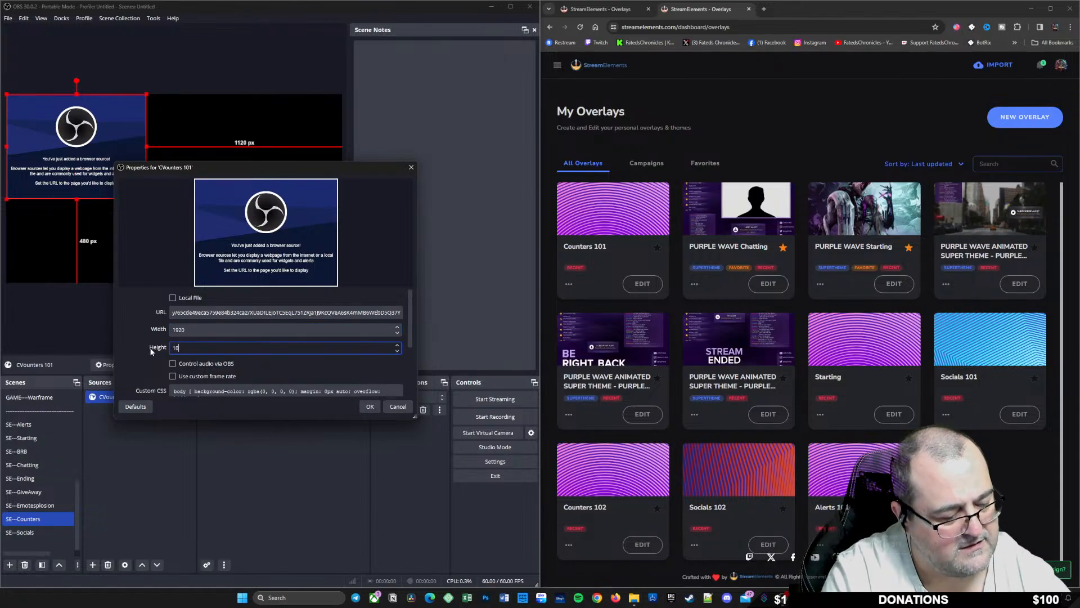
Step: Enable shutting down the counters source when not visible, accept its properties, and lock the source
scroll(238, 369, down, 3)
click(172, 351)
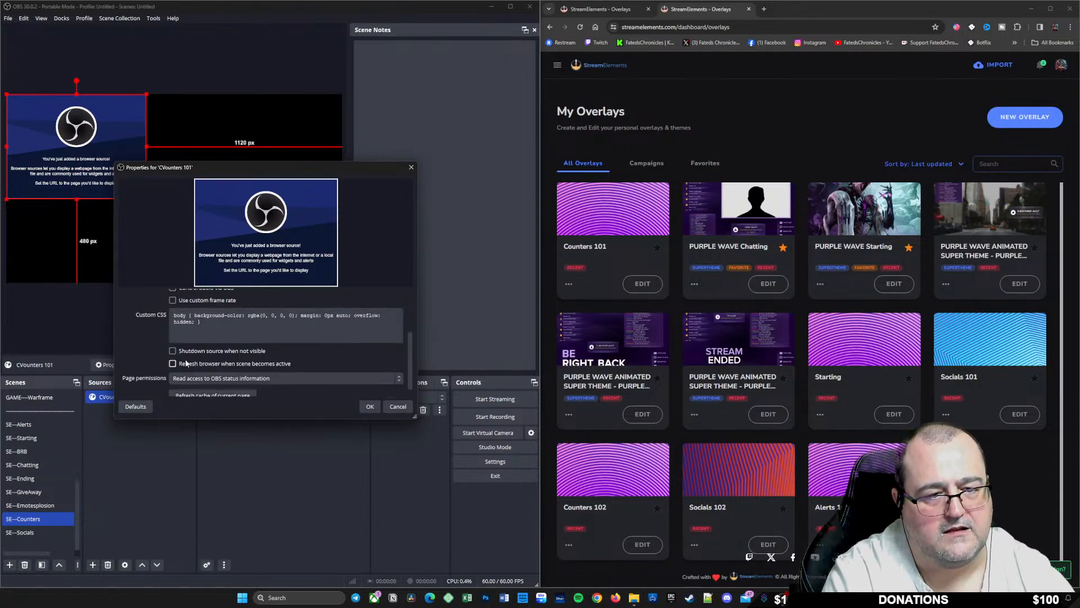
click(369, 406)
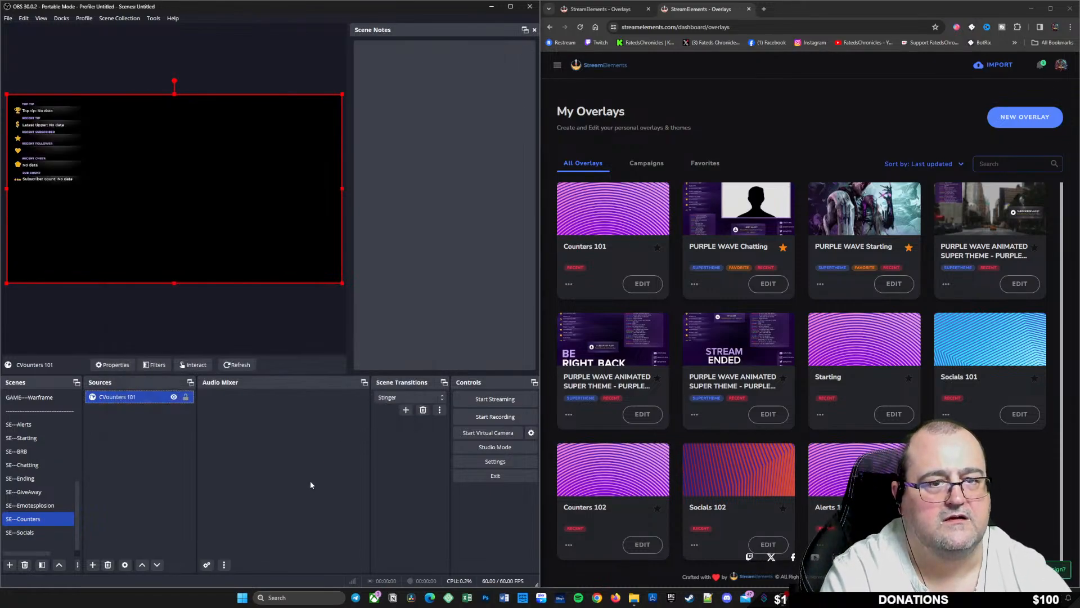
click(186, 397)
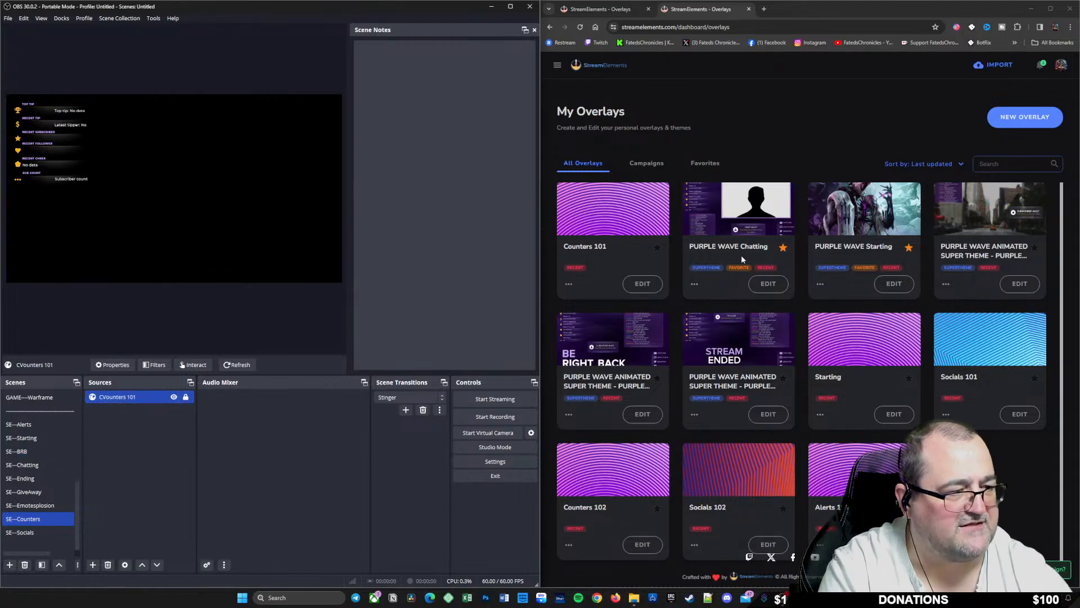
Step: Copy the URL of the PURPLE WAVE Chatting overlay in StreamElements and select the SE---Chatting scene in OBS
click(695, 284)
click(714, 304)
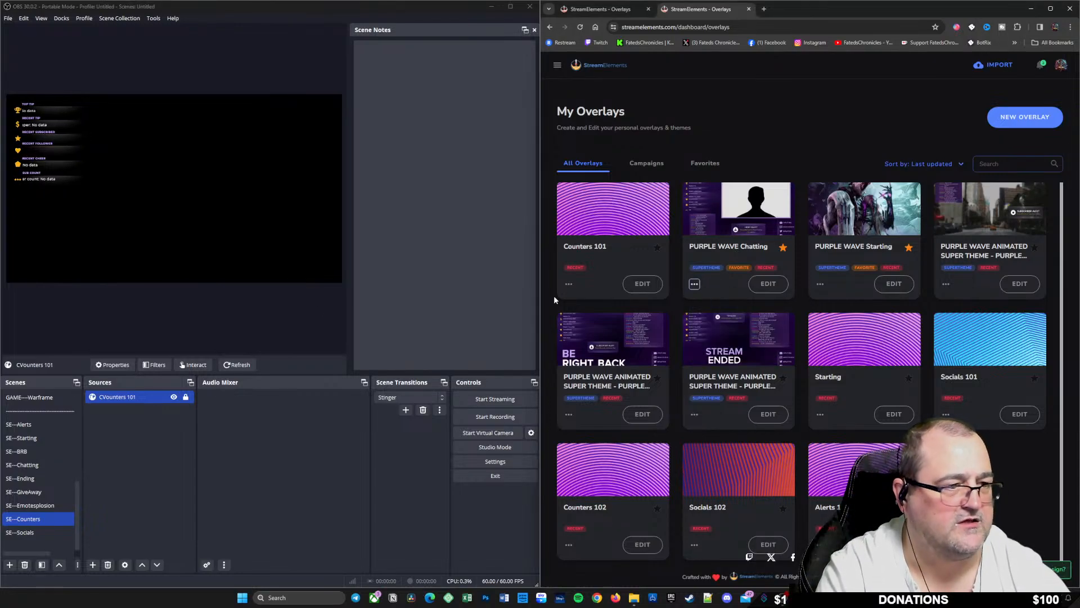
click(45, 465)
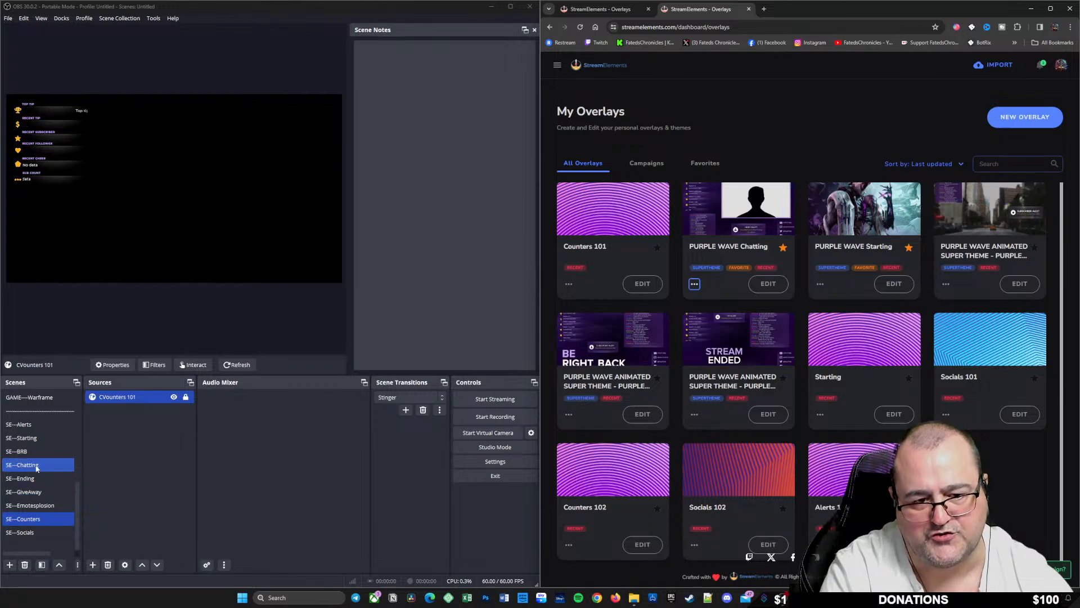
Step: Add a new browser source named "Chattings" to the SE---Chatting scene
right_click(99, 420)
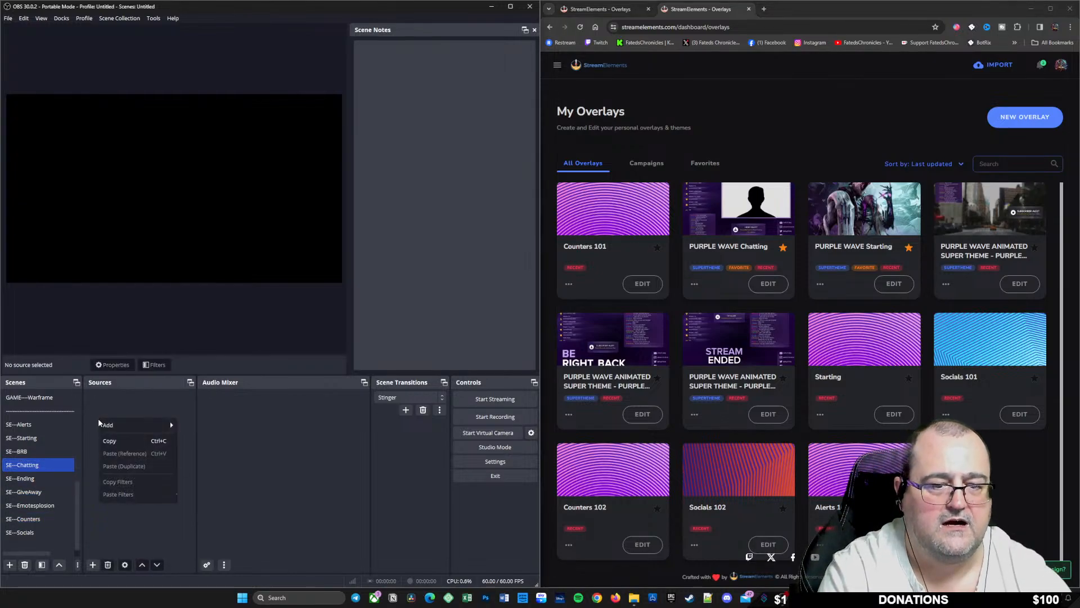
mouse_move(142, 426)
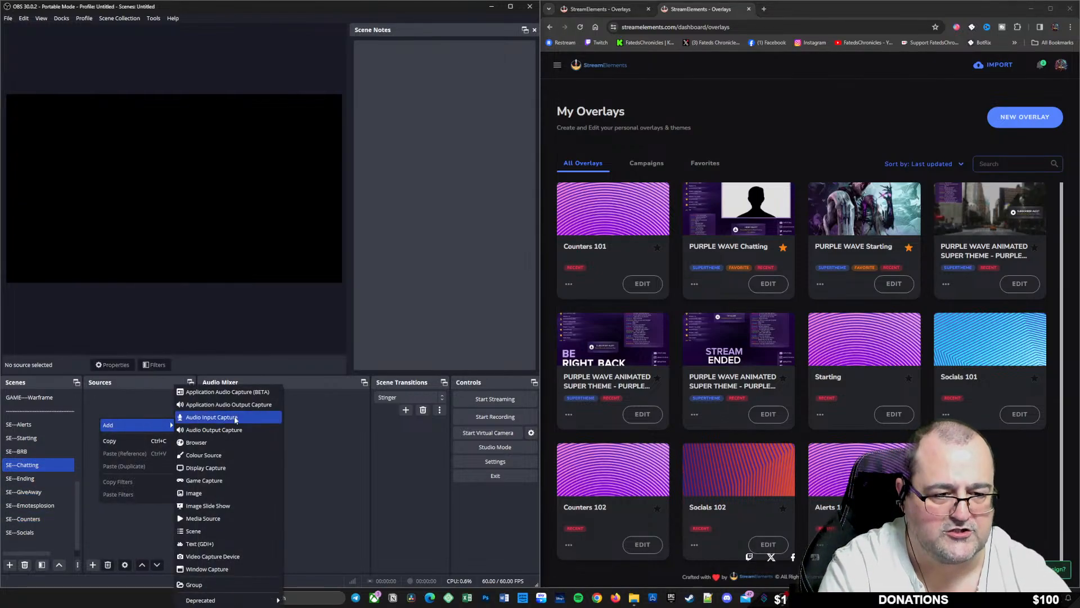
click(213, 442)
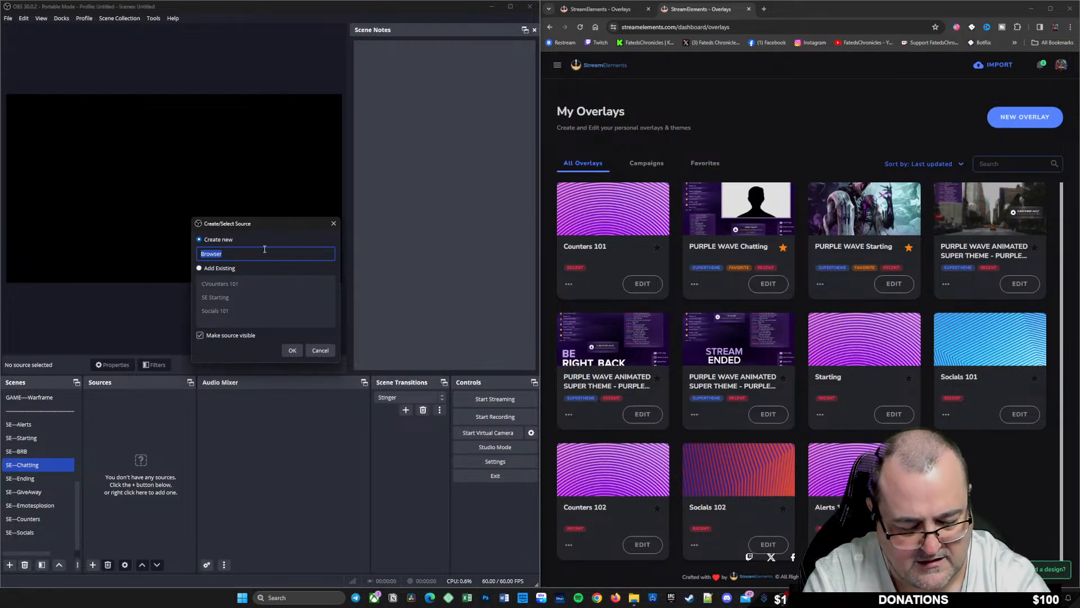
text(Chatting)
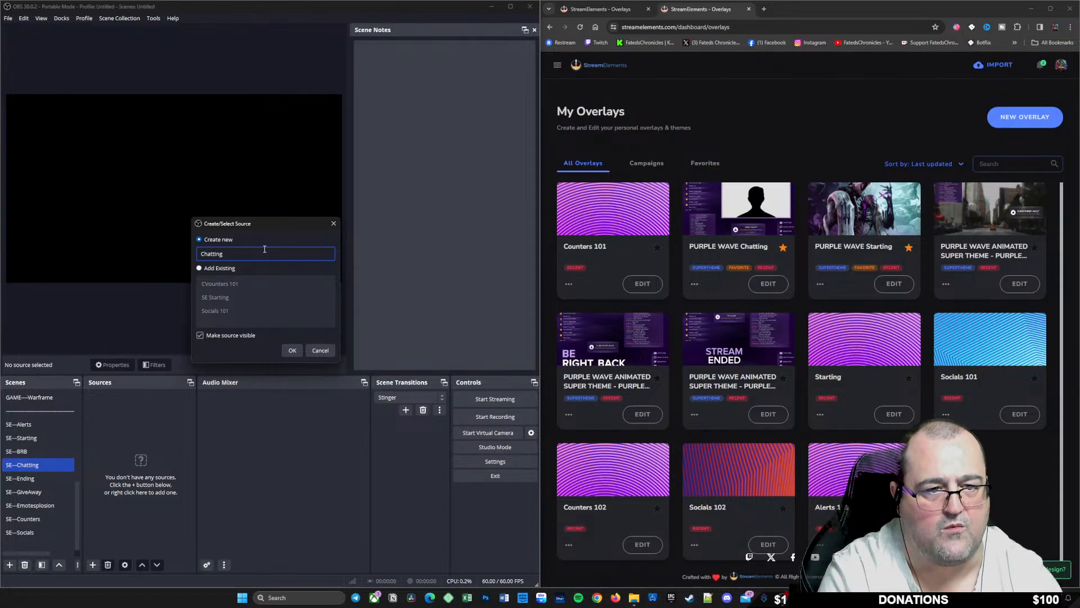
key(Return)
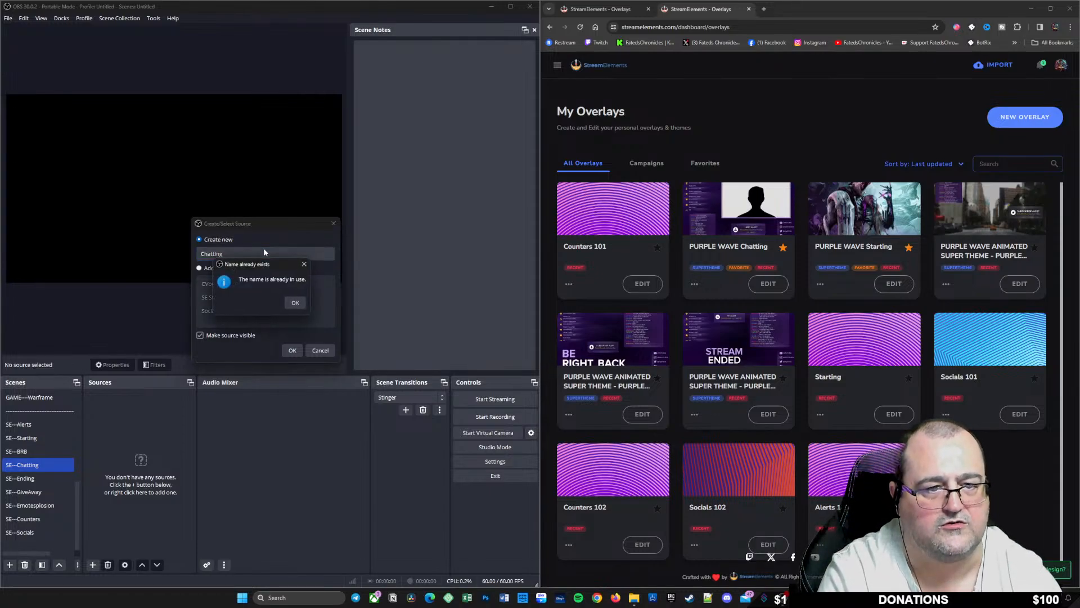
key(Return)
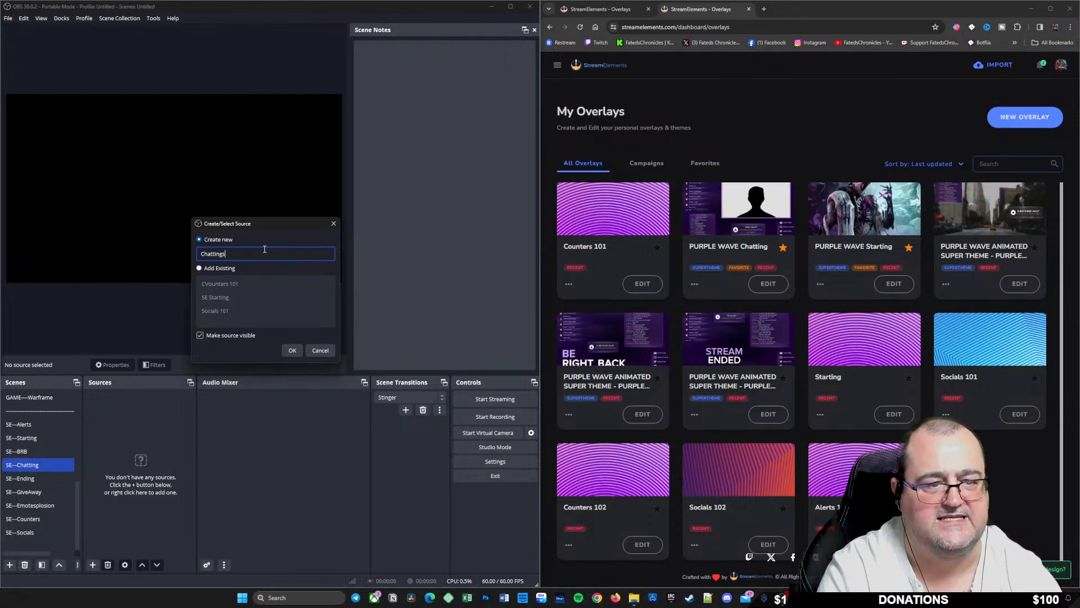
text(s)
key(Return)
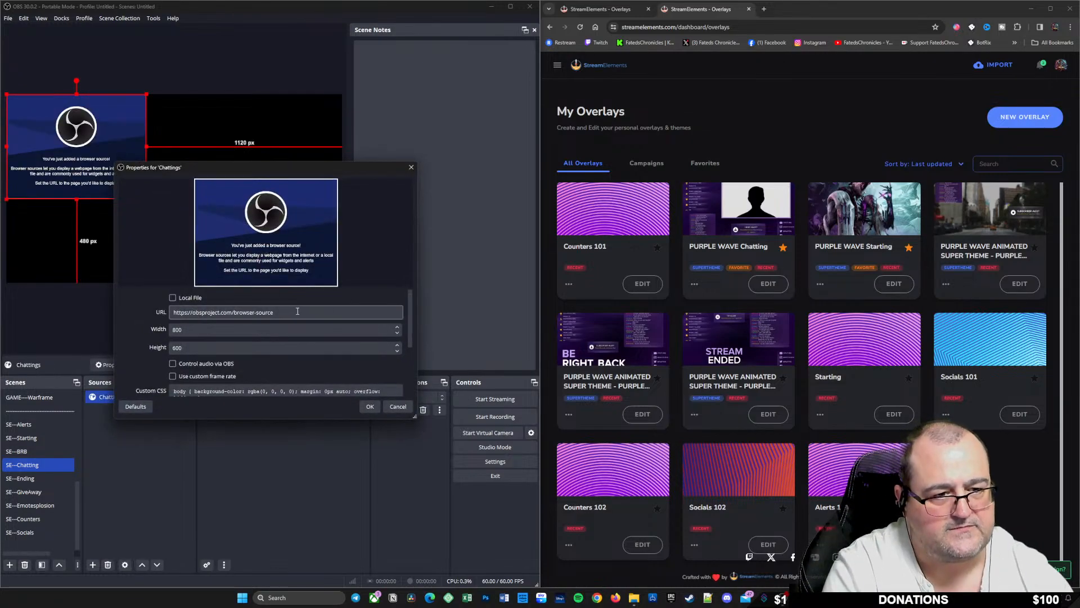
Step: Paste the copied overlay URL into the Chattings source, set its size to 1920 by 1080, and accept the properties
drag(285, 313, 222, 312)
key(ctrl+v)
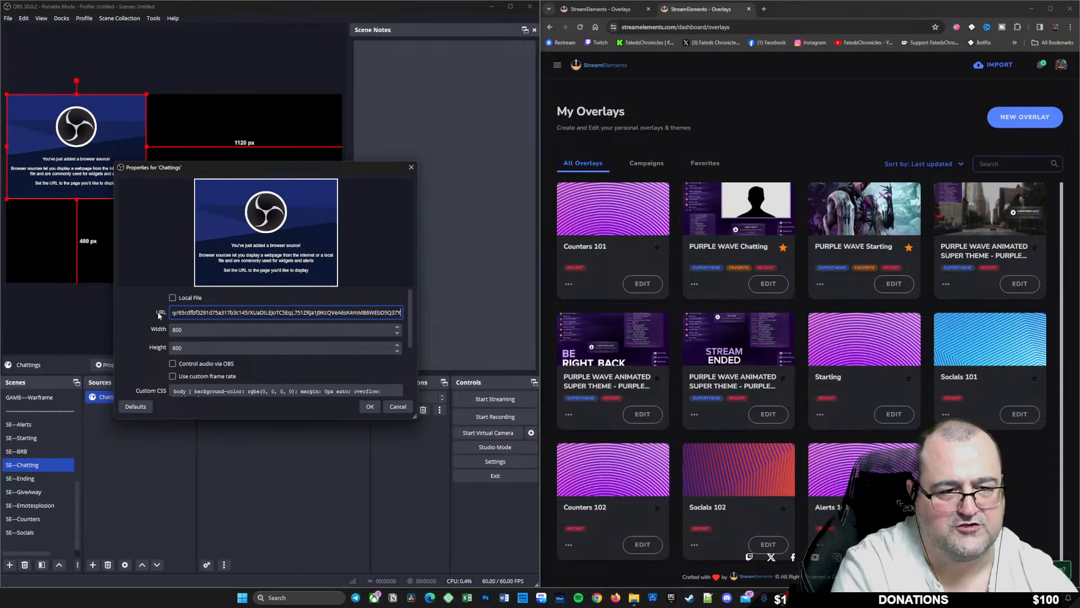
key(Tab)
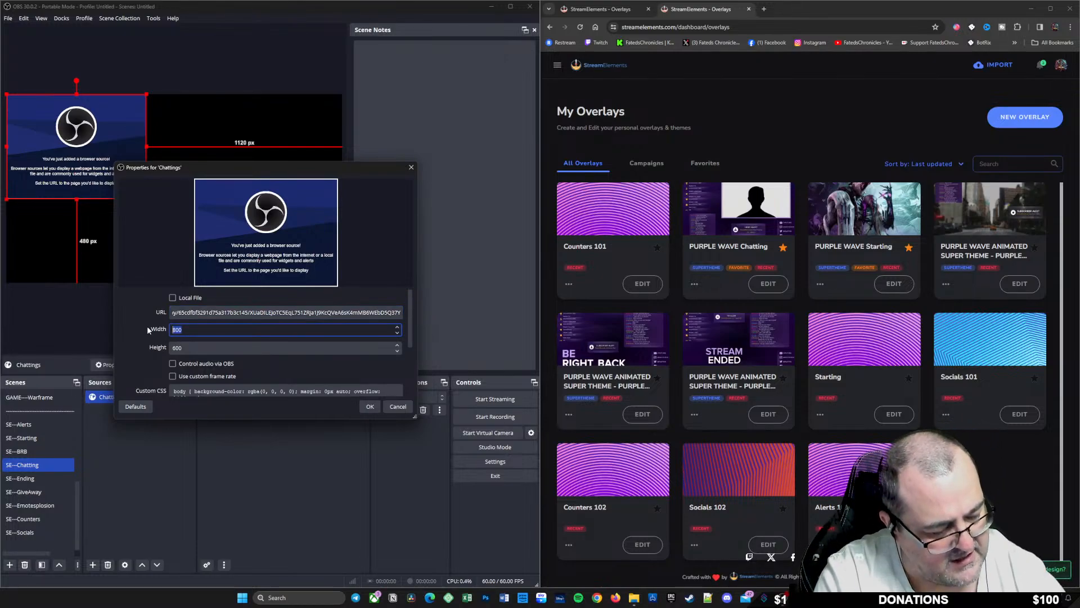
key(Tab)
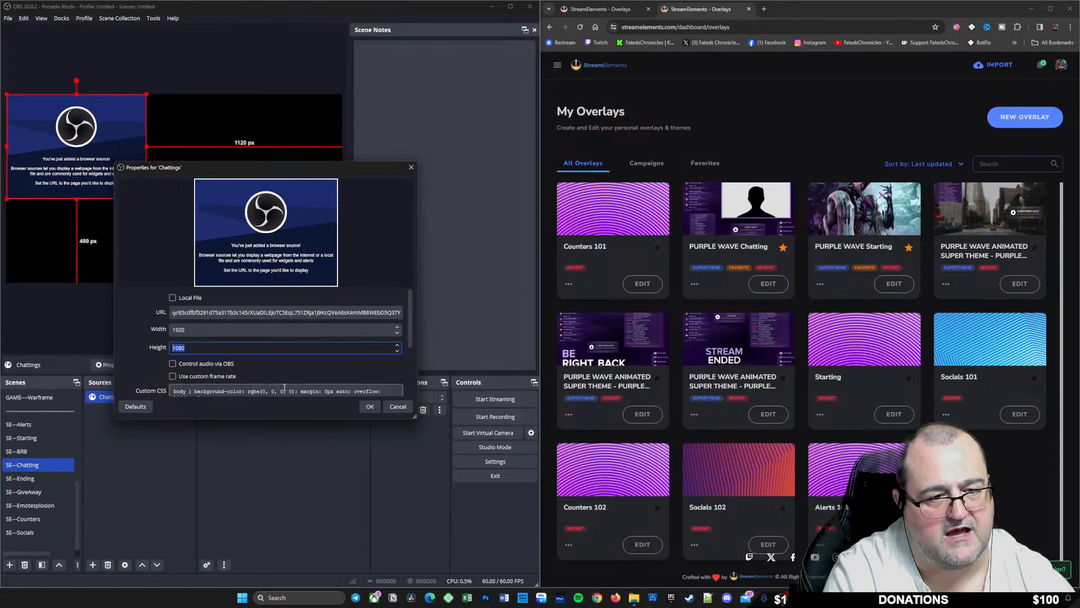
scroll(270, 366, down, 3)
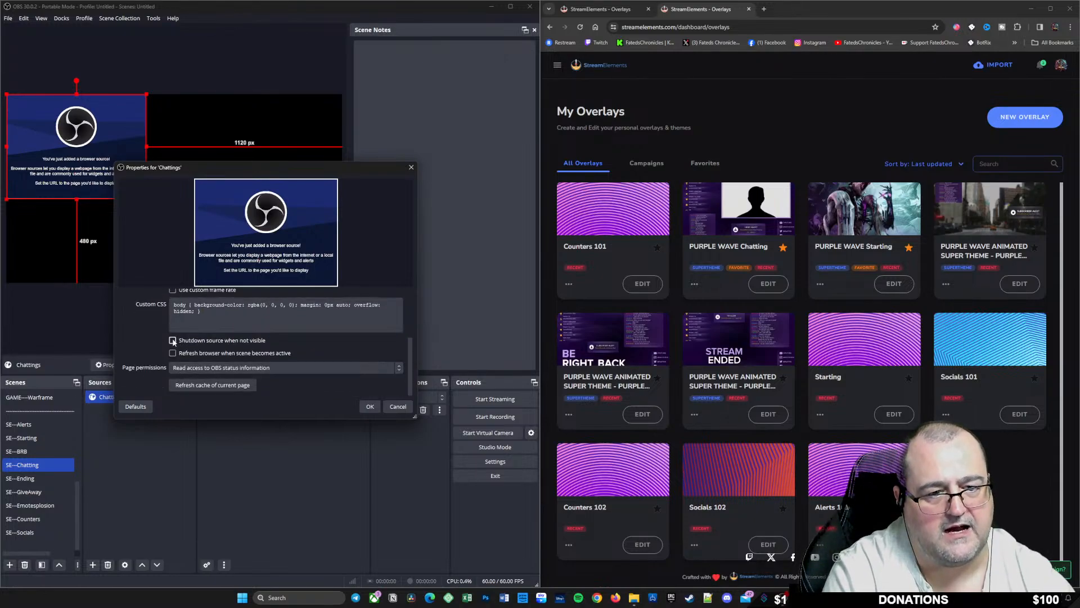
click(369, 406)
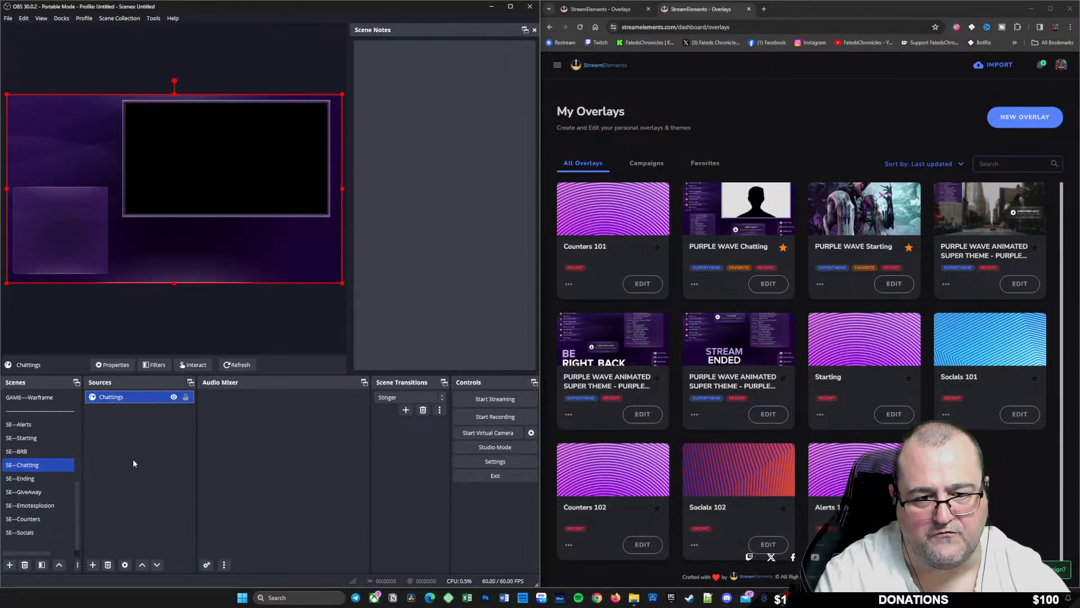
Step: Add the existing SE---Chatting scene as a visible source in the LIVE---Chatting scene
scroll(43, 450, up, 5)
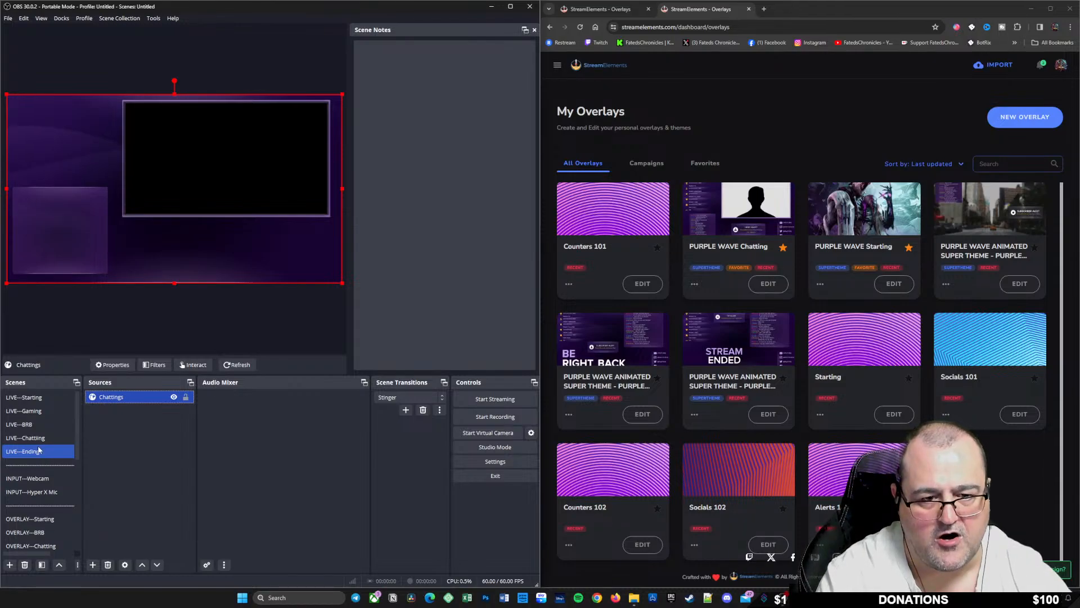
click(40, 438)
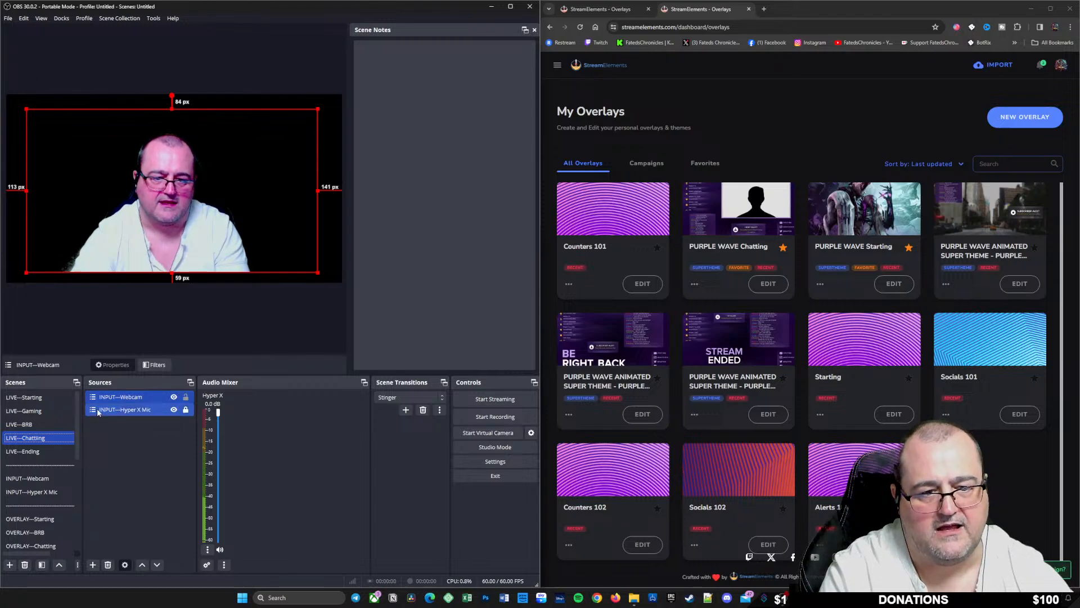
ctrl+click(153, 410)
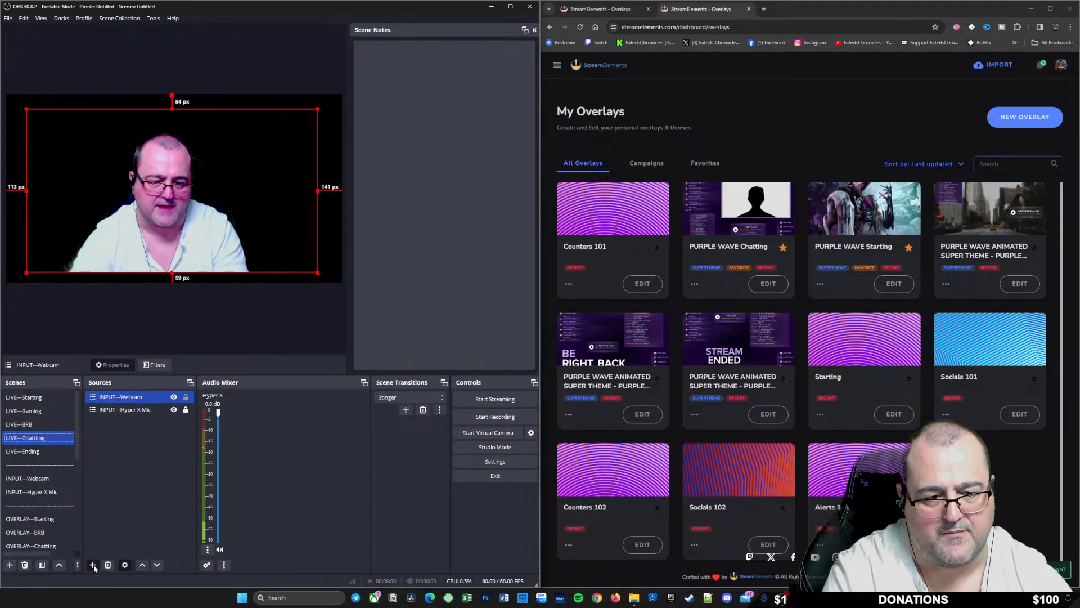
click(93, 565)
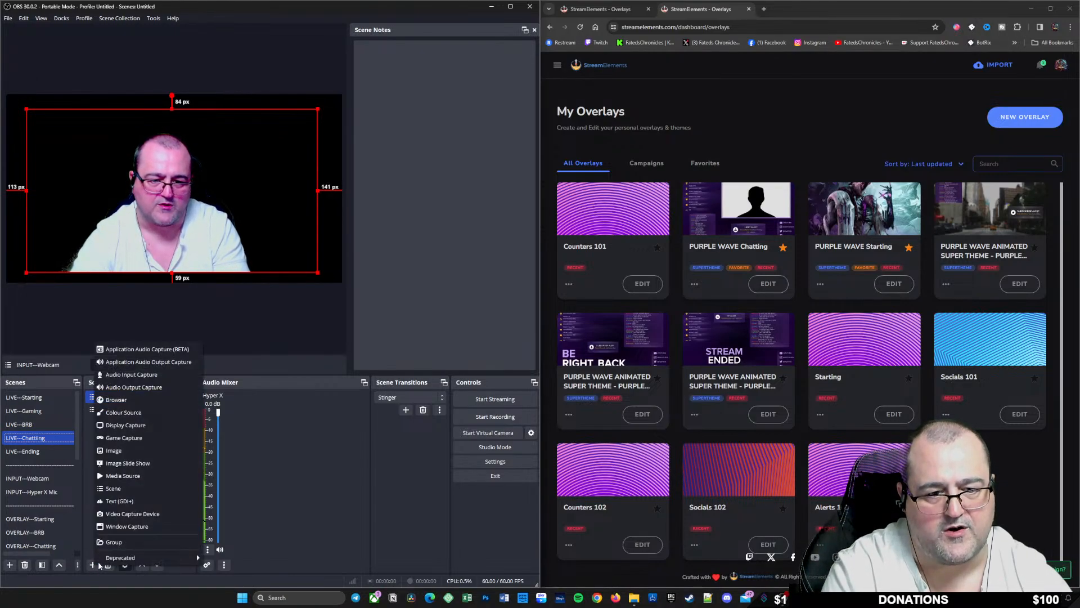
click(114, 488)
click(252, 297)
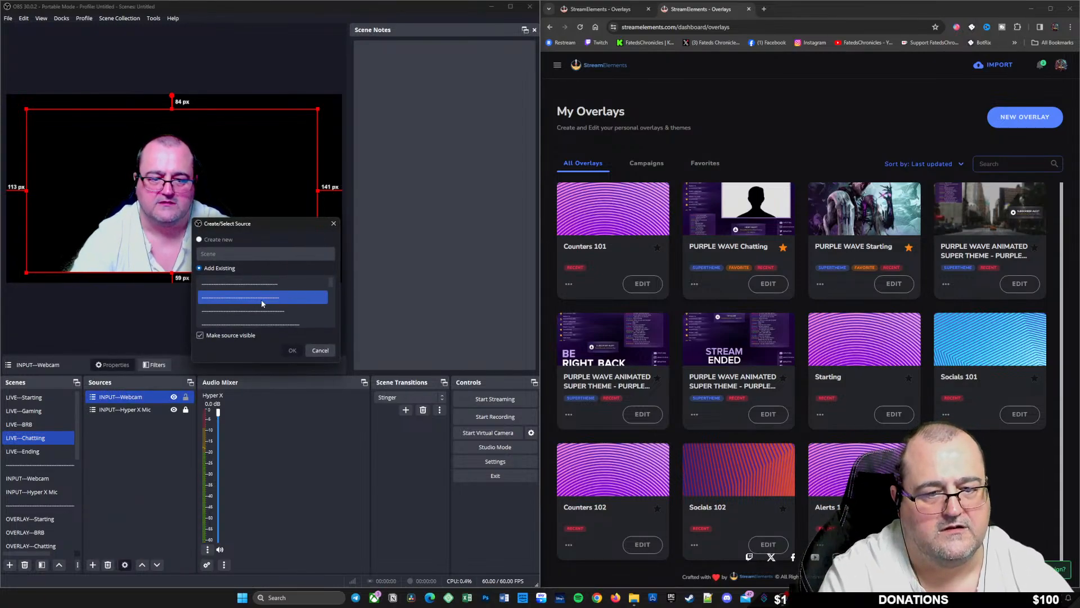
scroll(267, 300, down, 3)
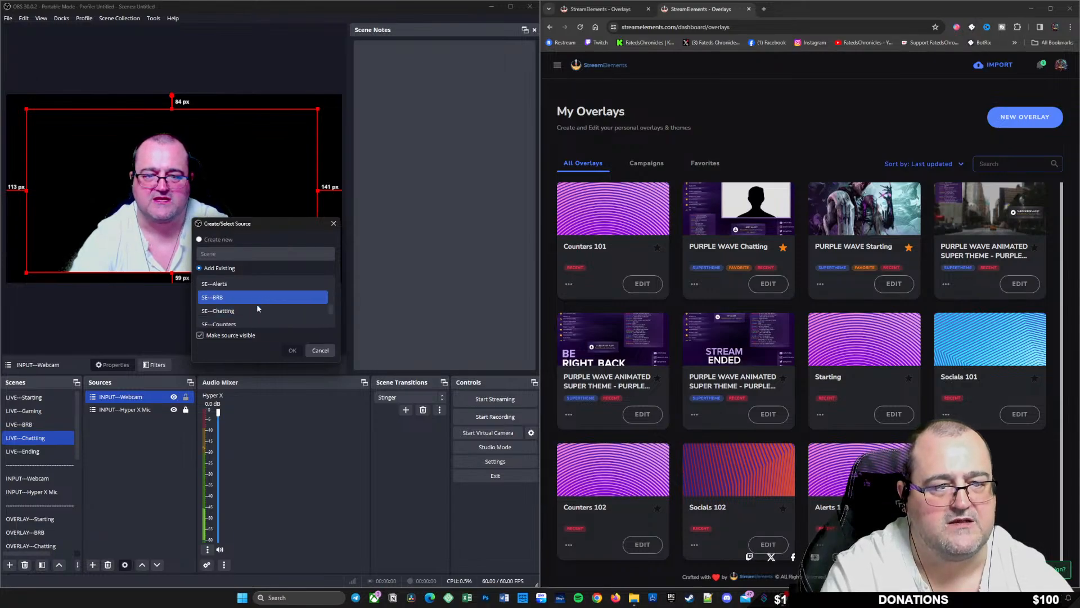
click(256, 307)
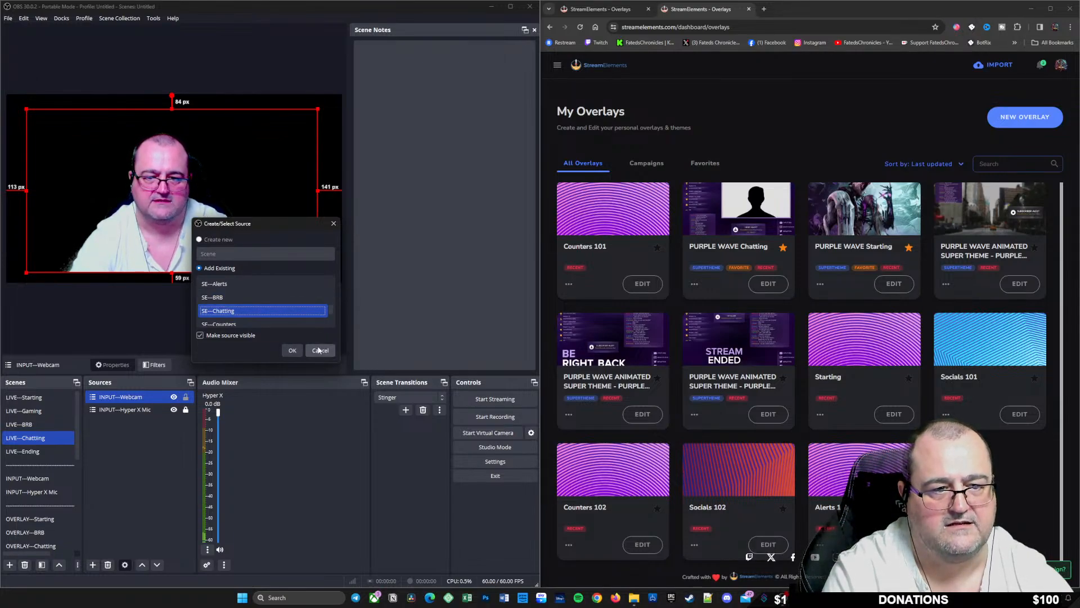
click(292, 350)
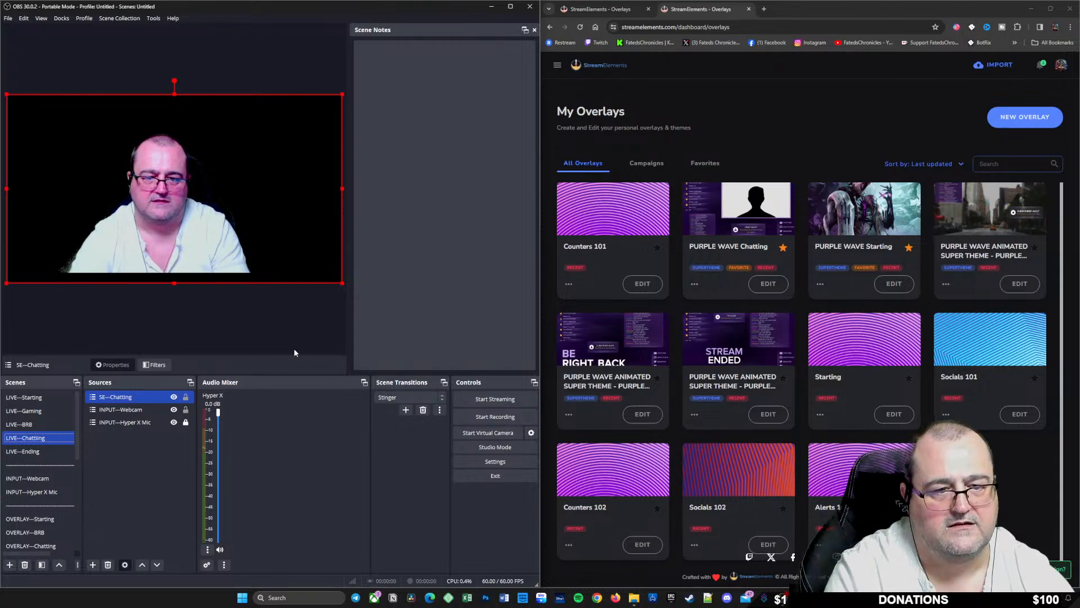
Step: Scale and move the INPUT---Webcam source to fit the overlay's large camera frame, and lock it
click(151, 412)
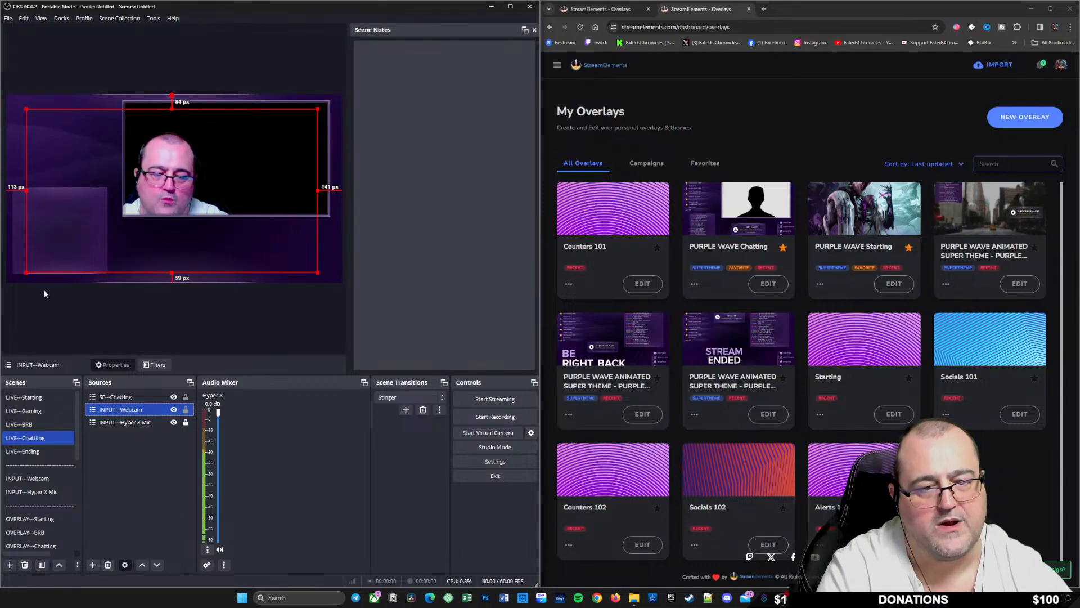
drag(26, 273, 111, 217)
drag(202, 184, 212, 177)
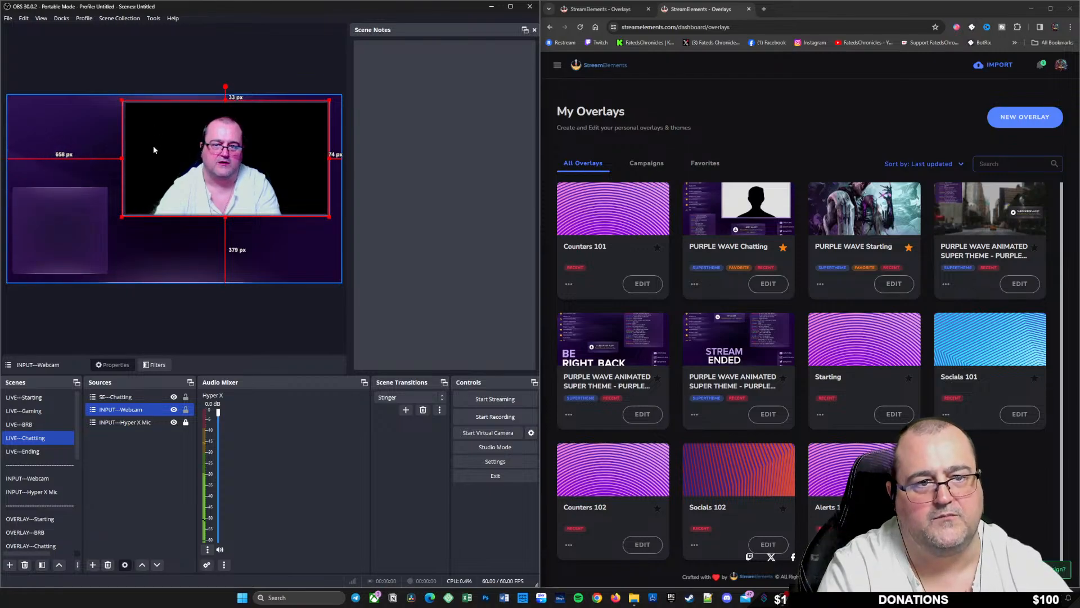
click(139, 520)
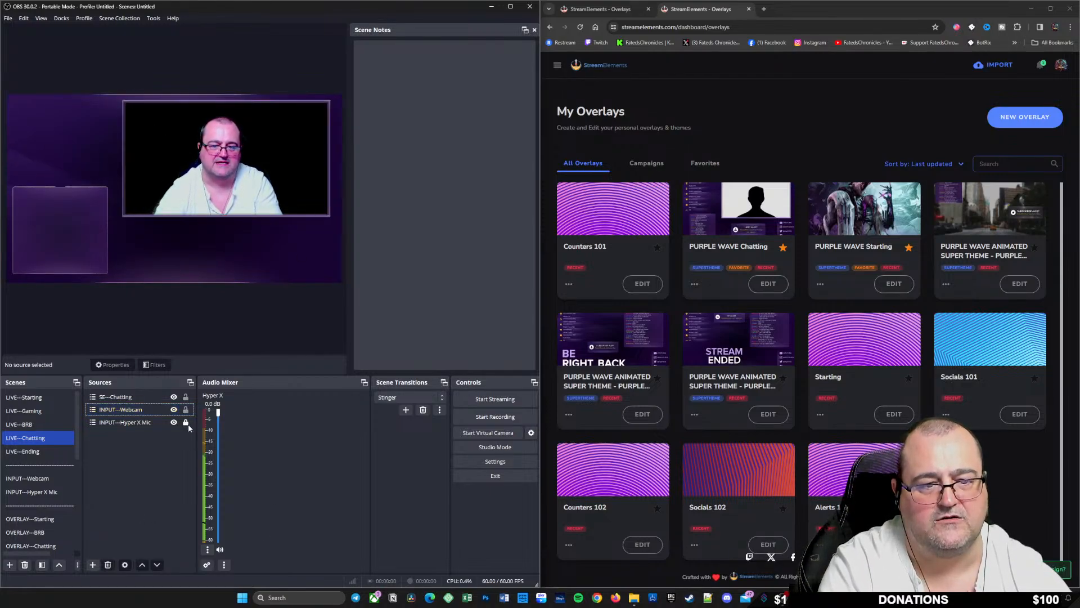
click(186, 409)
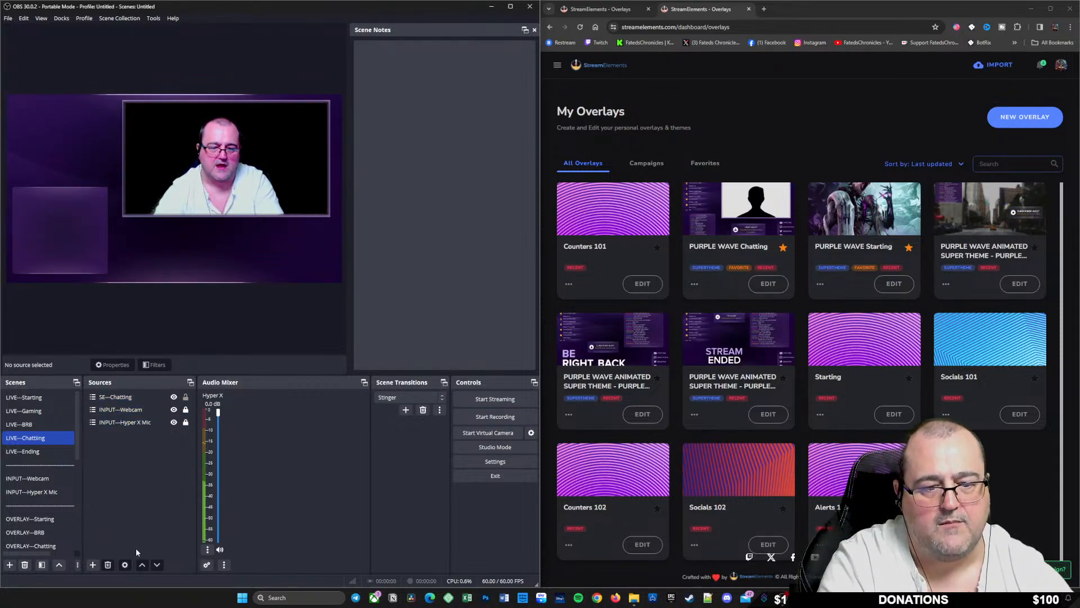
Step: Add the existing SE---Counters scene as a visible source in the LIVE---Chatting scene
click(93, 564)
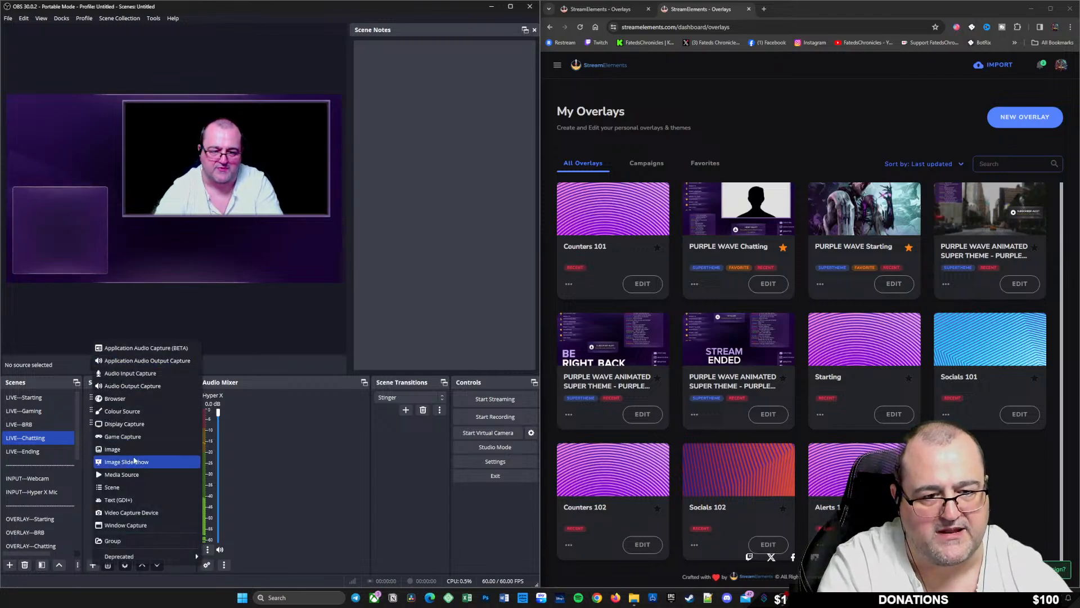
click(119, 488)
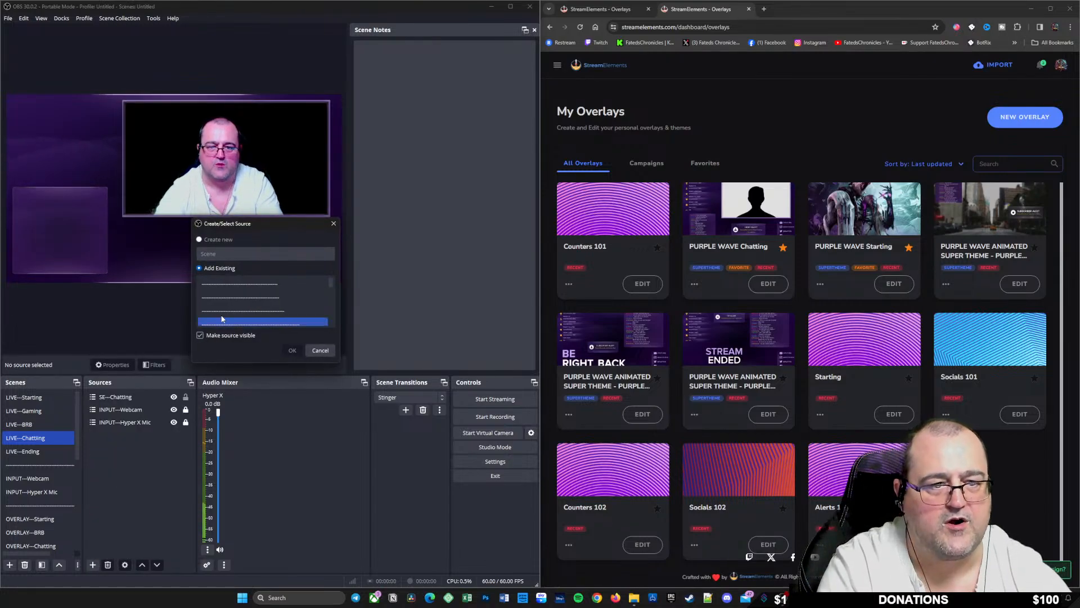
click(256, 297)
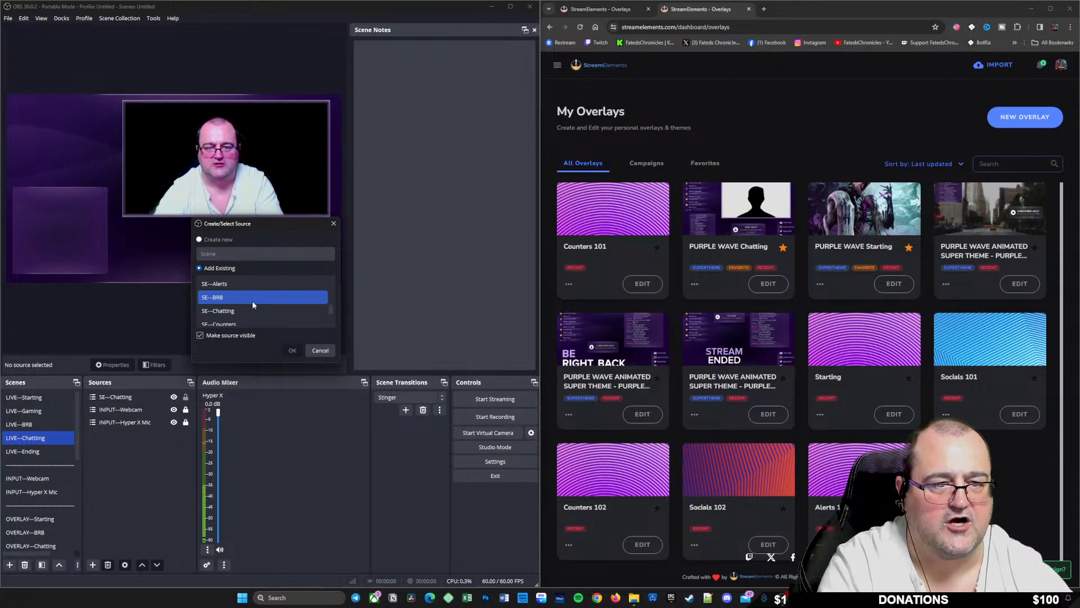
click(234, 313)
scroll(256, 308, down, 2)
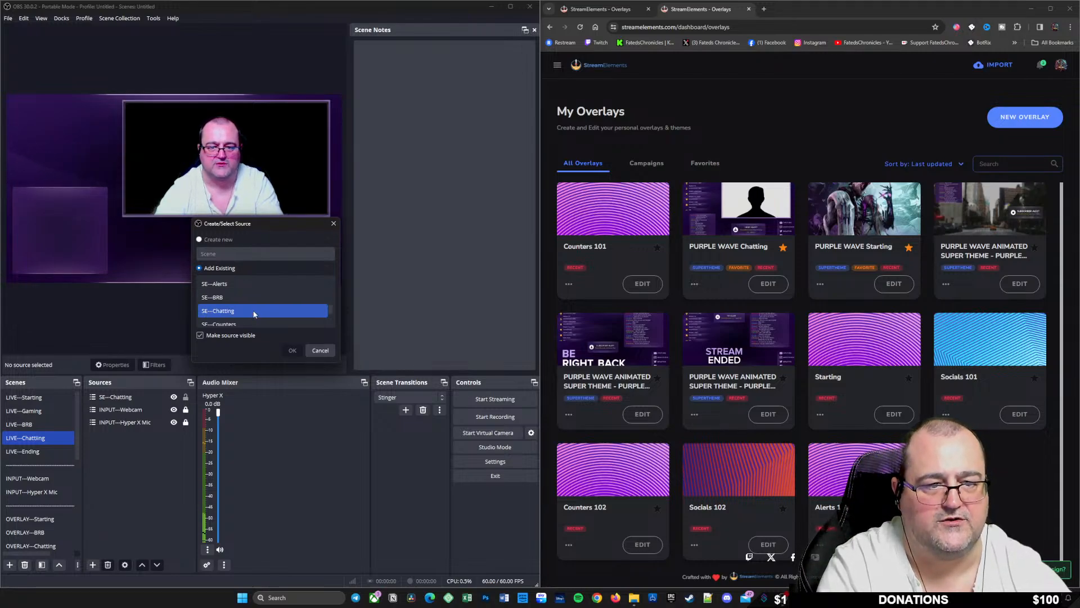
click(252, 304)
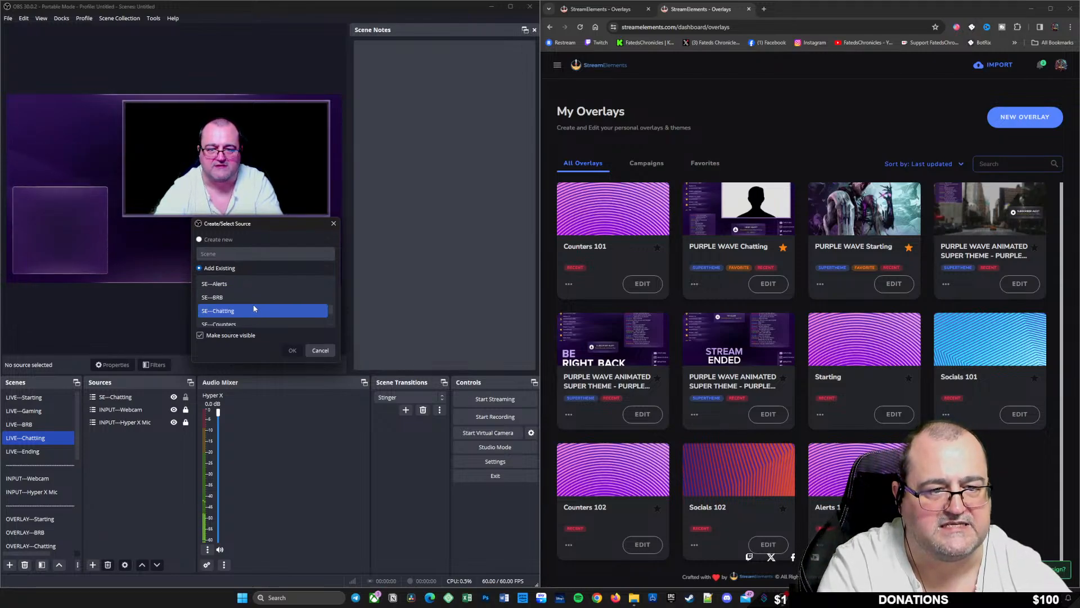
scroll(256, 302, up, 3)
click(297, 299)
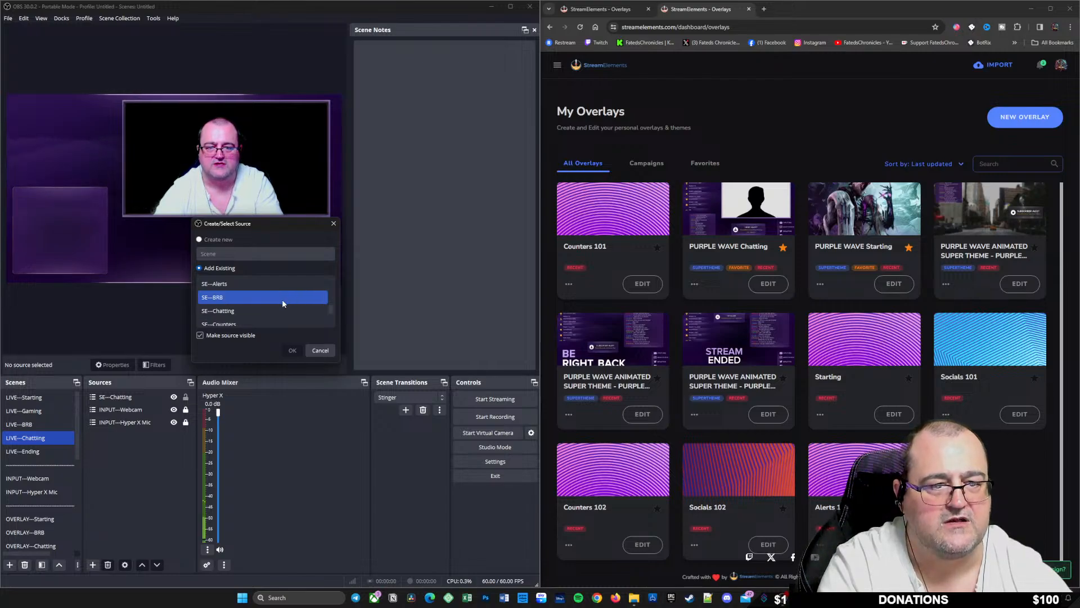
click(255, 324)
click(295, 352)
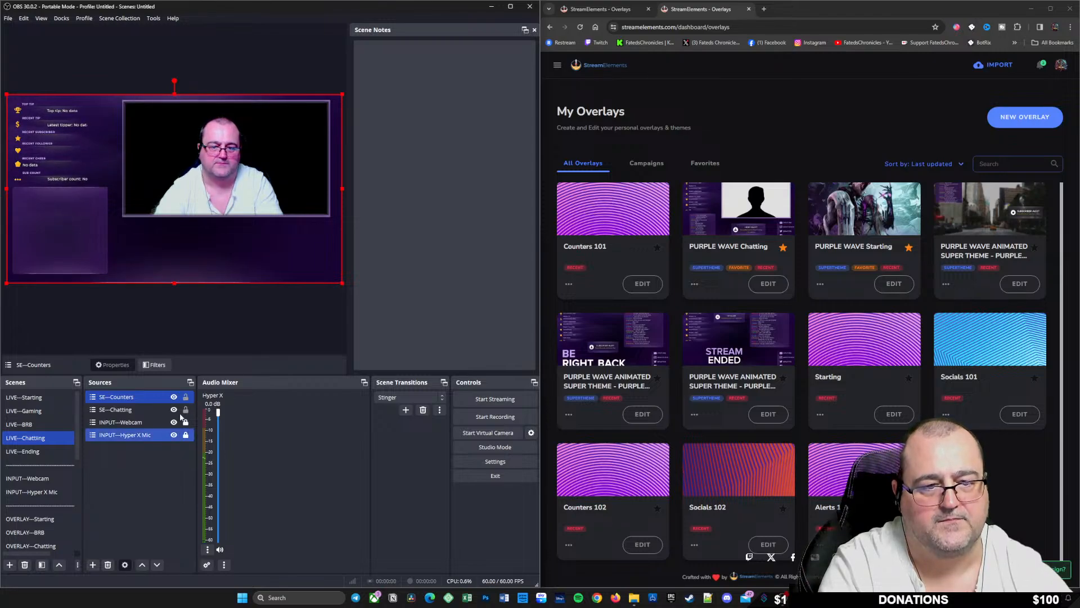
Step: Maximize the OBS window and add the existing SE---Socials scene as a visible source in LIVE---Chatting
key(super+Left)
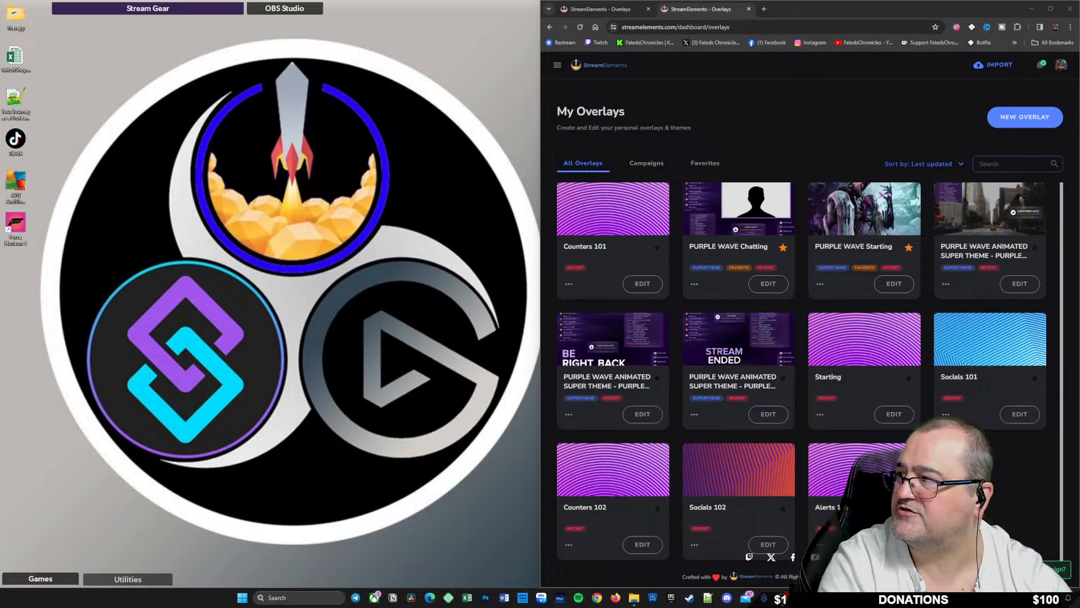
drag(529, 605, 702, 2)
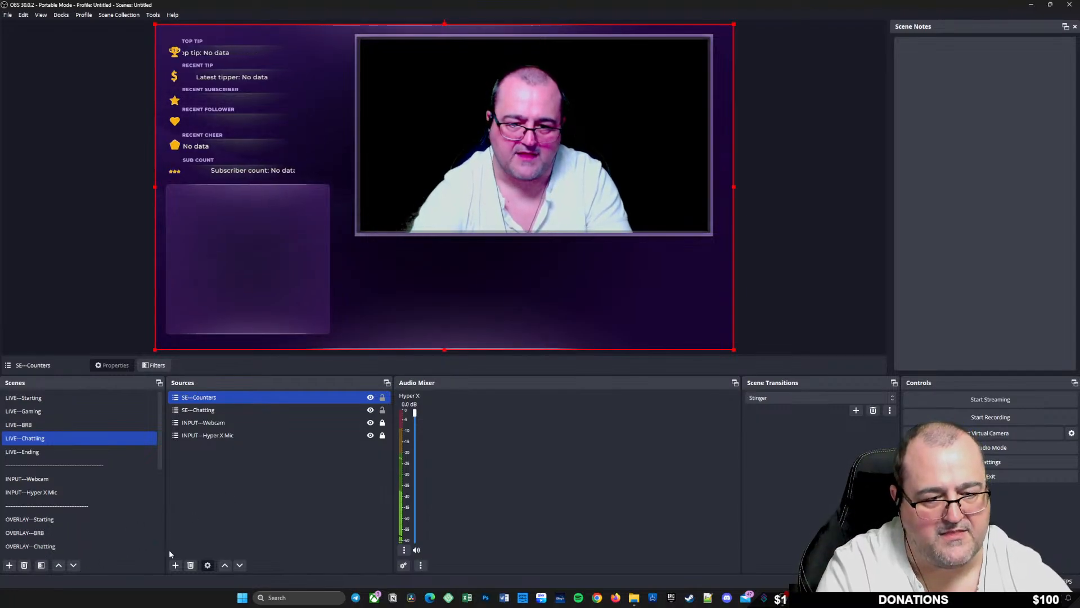
click(175, 565)
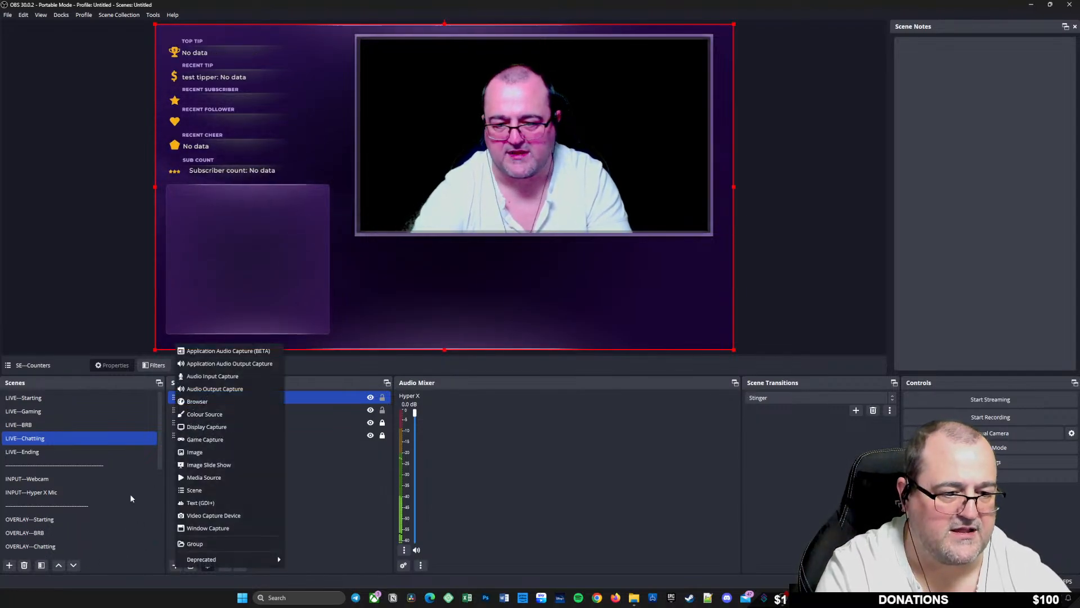
click(222, 494)
scroll(509, 302, down, 3)
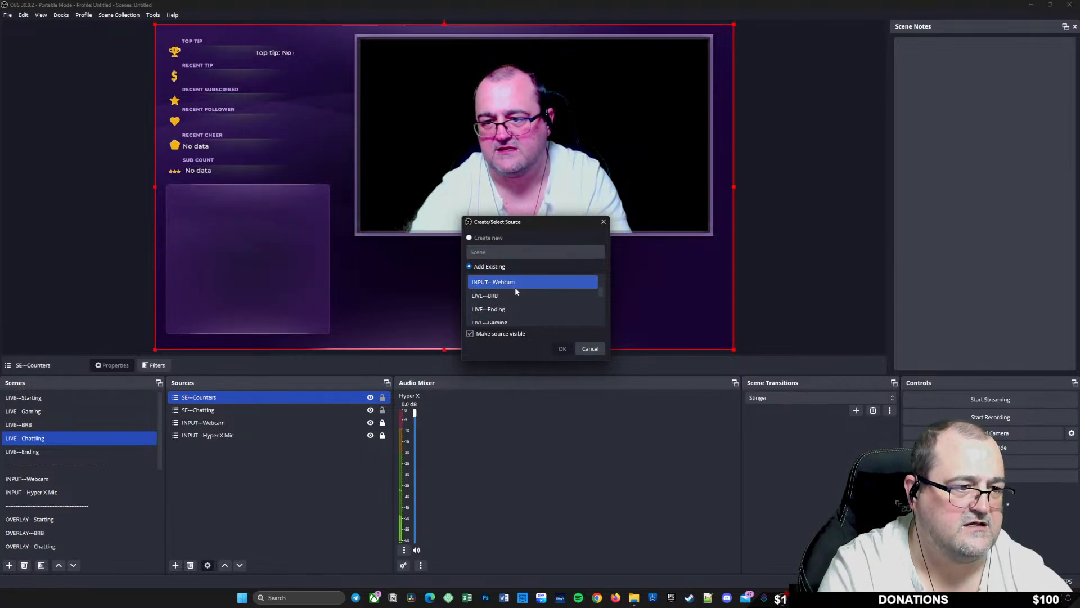
scroll(540, 301, down, 5)
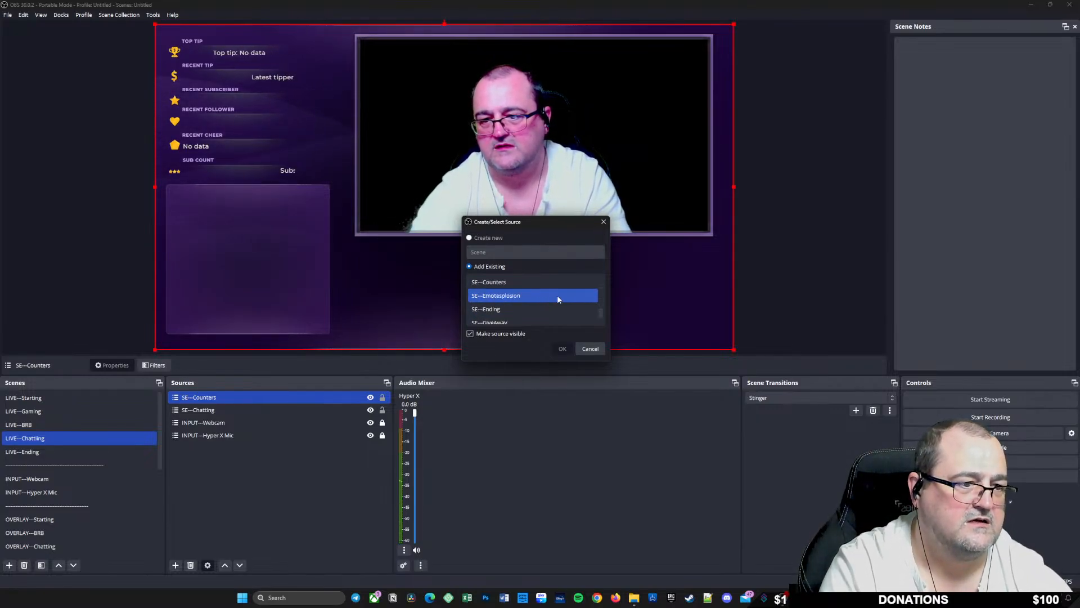
click(559, 298)
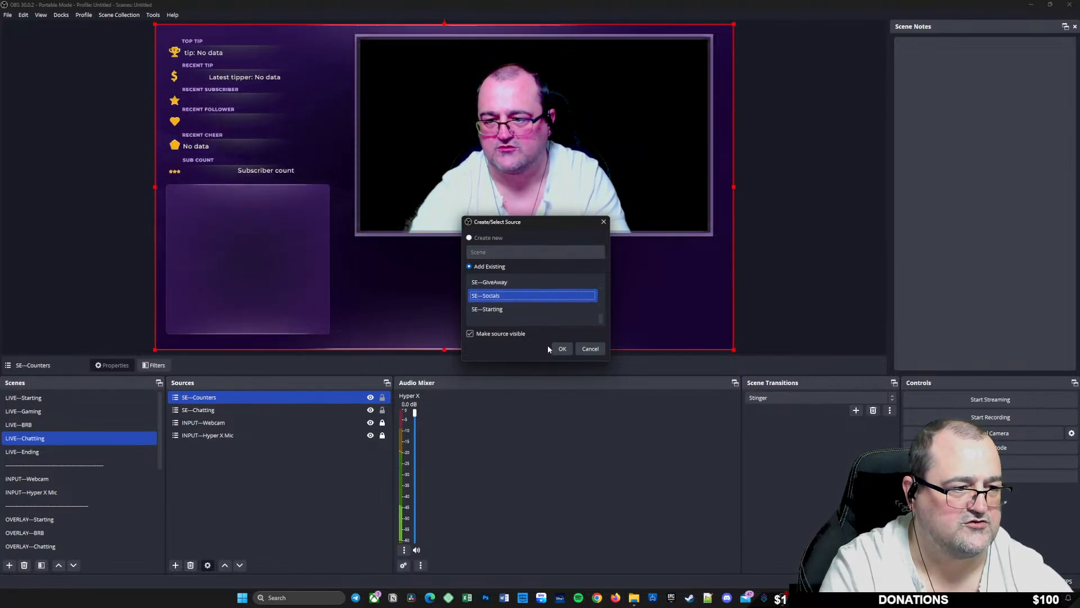
click(561, 349)
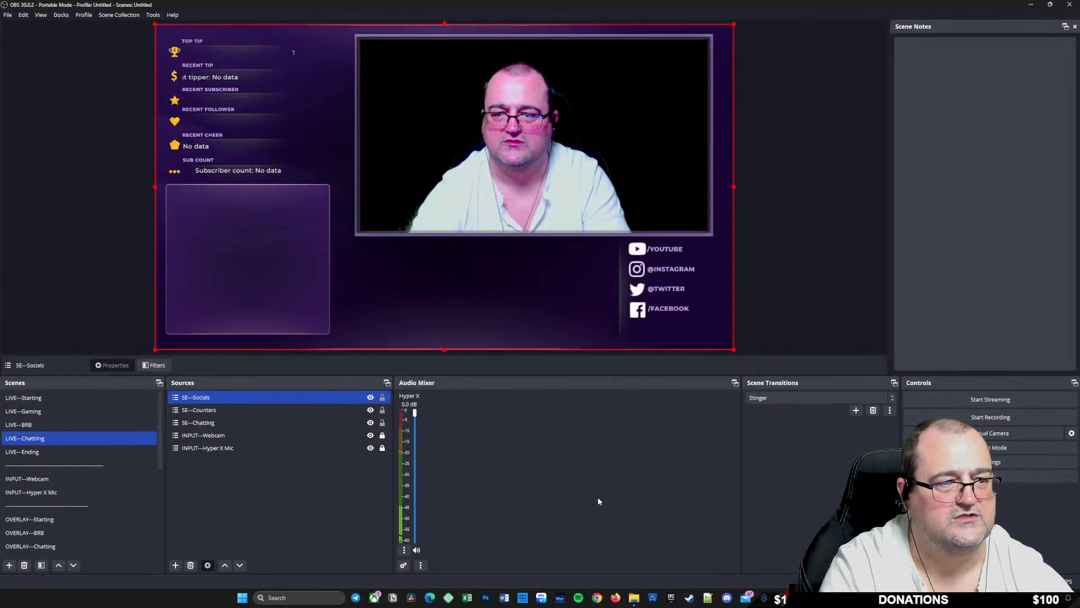
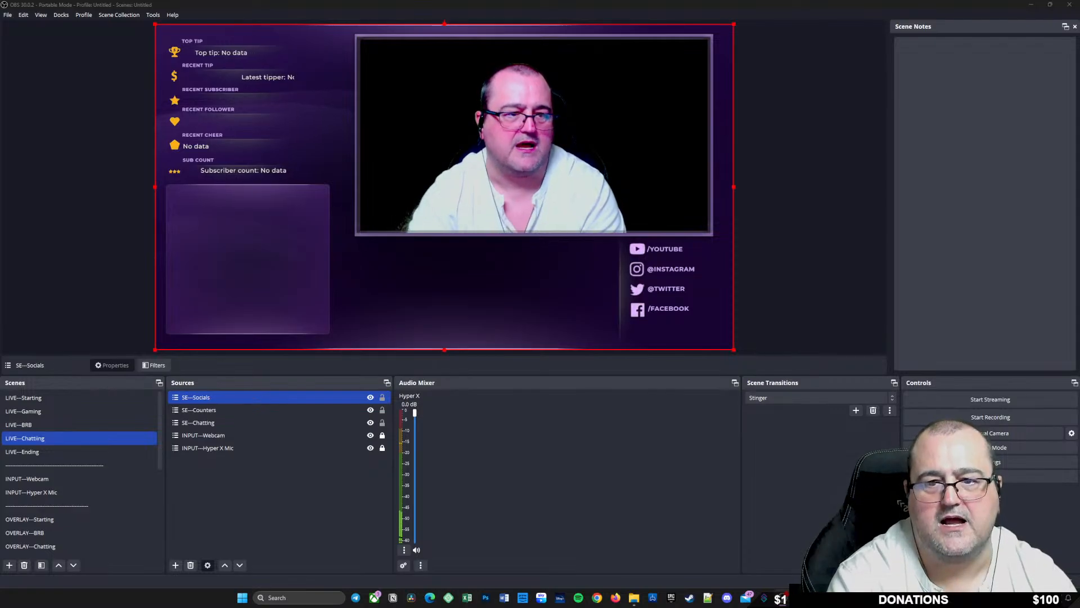
click(254, 275)
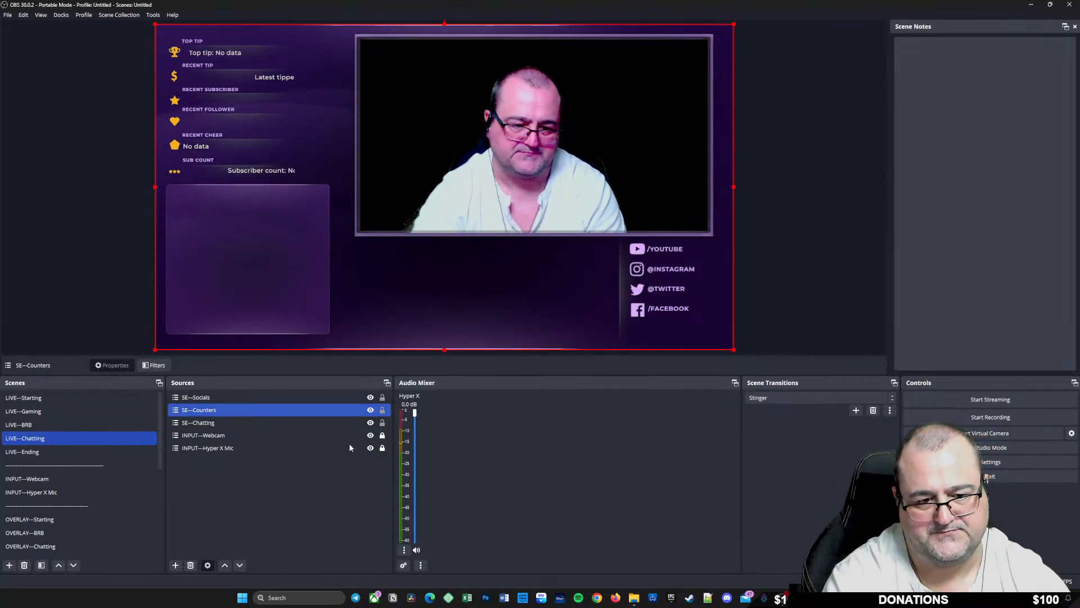
scroll(77, 522, down, 1)
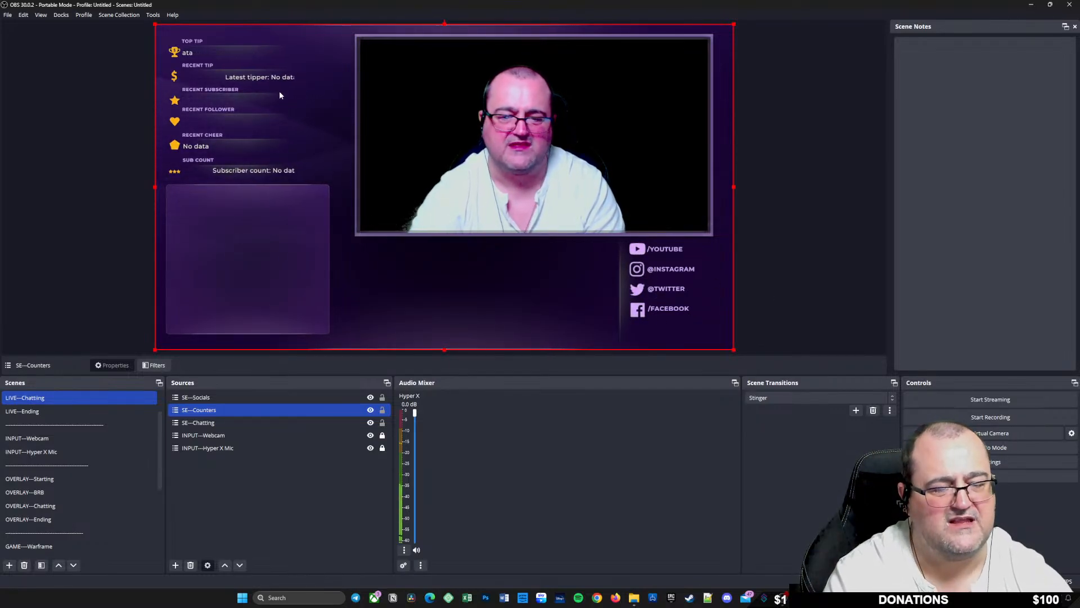
scroll(79, 450, down, 3)
click(87, 479)
click(97, 537)
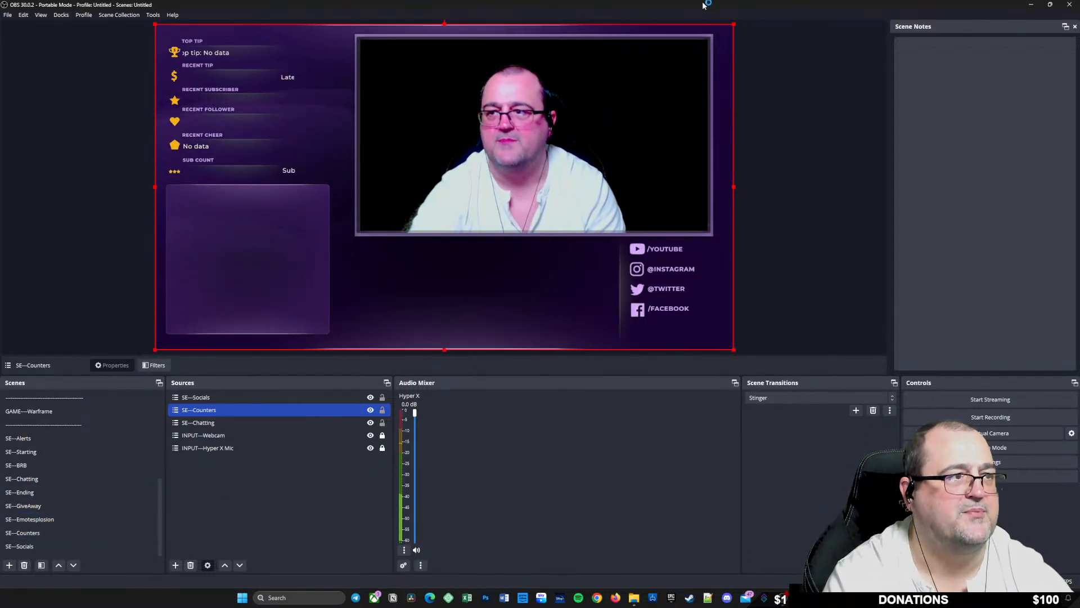
Step: Switch to StreamElements in the browser, maximize its window, and open the PURPLE WAVE Chatting overlay for editing
double_click(620, 3)
drag(614, 305, 339, 260)
drag(942, 10, 779, 0)
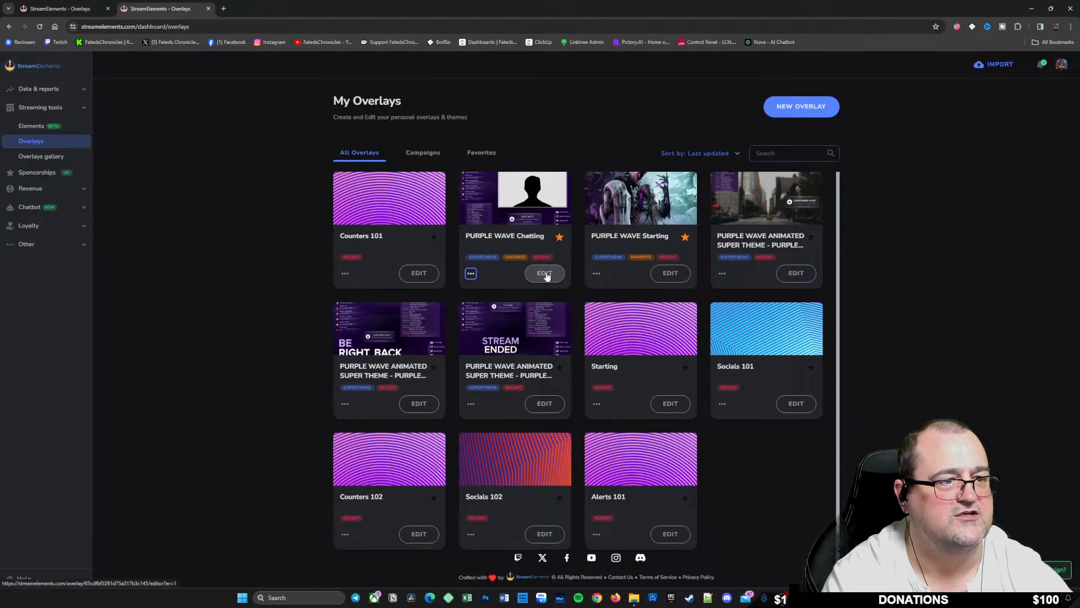
click(544, 273)
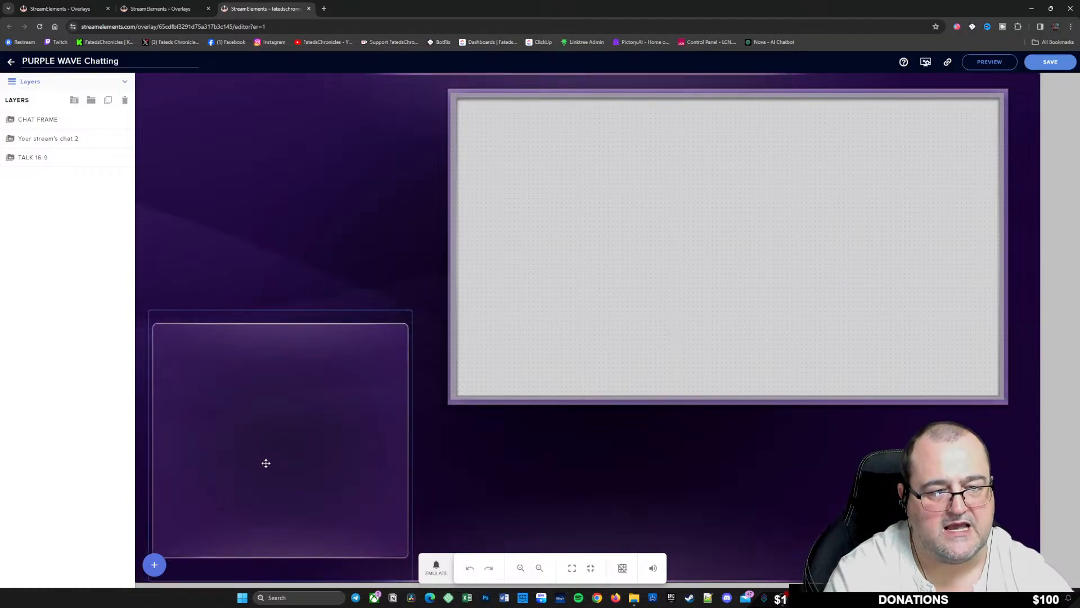
Step: Move the chat frame and stream chat together into the canvas's upper-left area, with the Your stream's chat 2 layer above CHAT FRAME
drag(263, 455, 266, 219)
drag(268, 427, 359, 496)
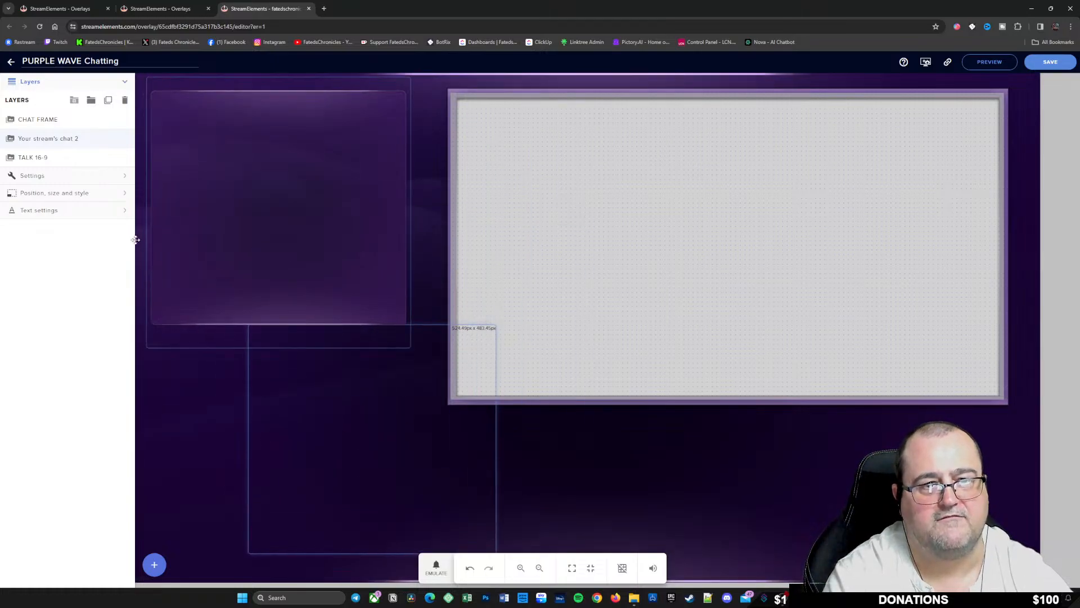
drag(80, 140, 81, 120)
drag(289, 408, 262, 213)
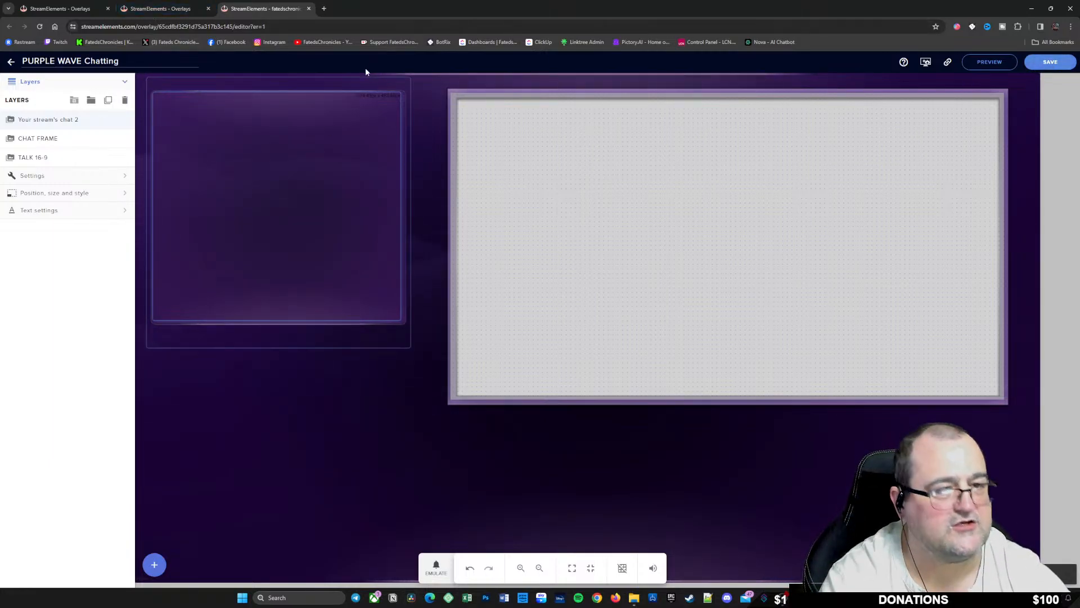
Step: Return to the maximized OBS window and check the moved chat frame in the LIVE---Chatting scene
double_click(937, 18)
drag(305, 272, 332, 1)
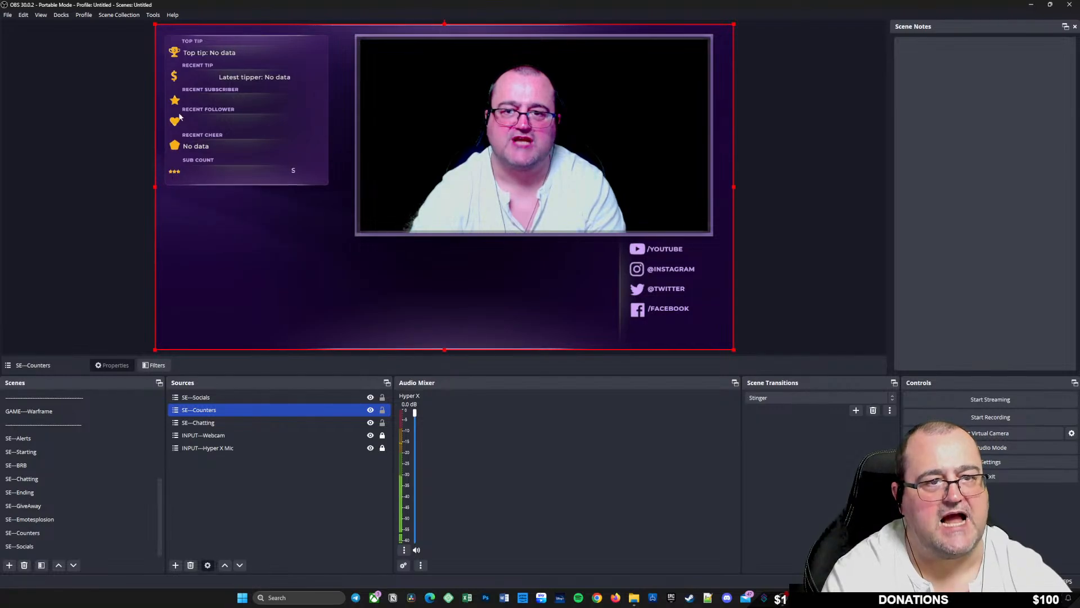
Step: Lock the SE---Chatting and SE---Socials sources in the LIVE---Chatting scene
shift+click(245, 421)
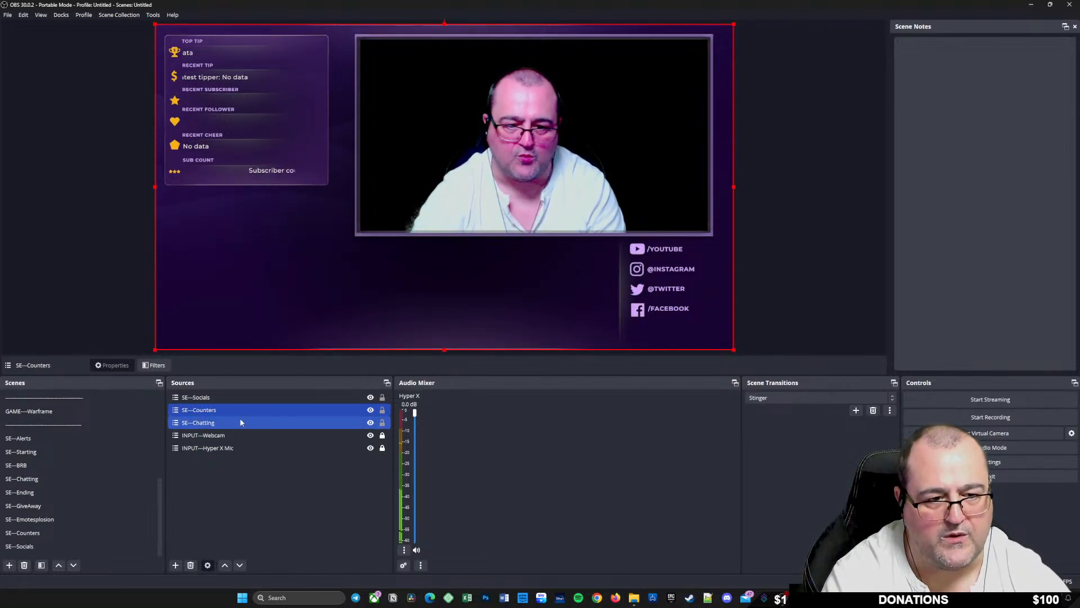
click(232, 413)
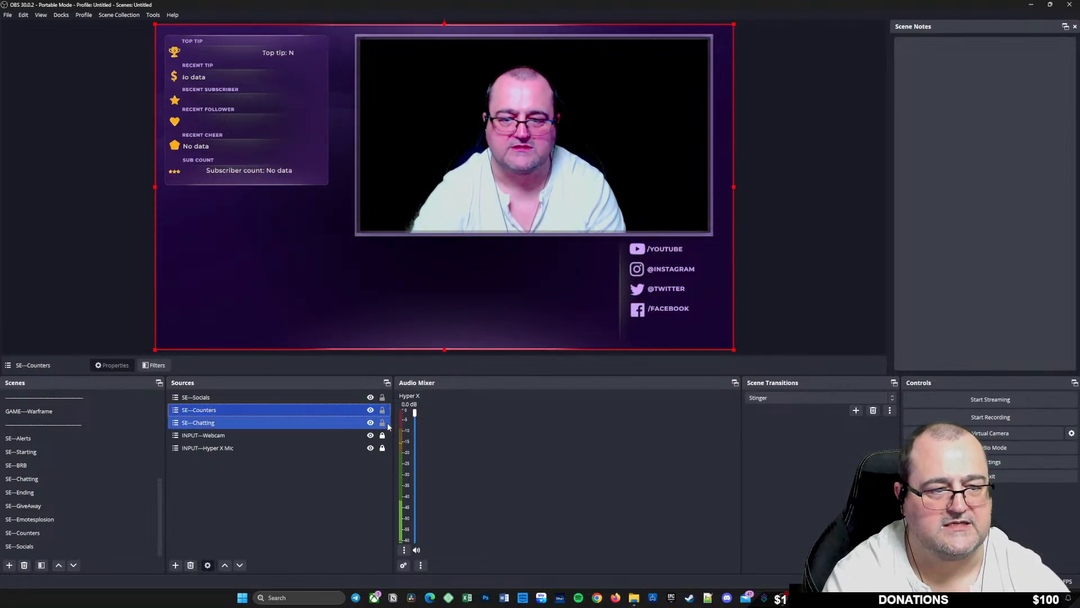
ctrl+click(381, 447)
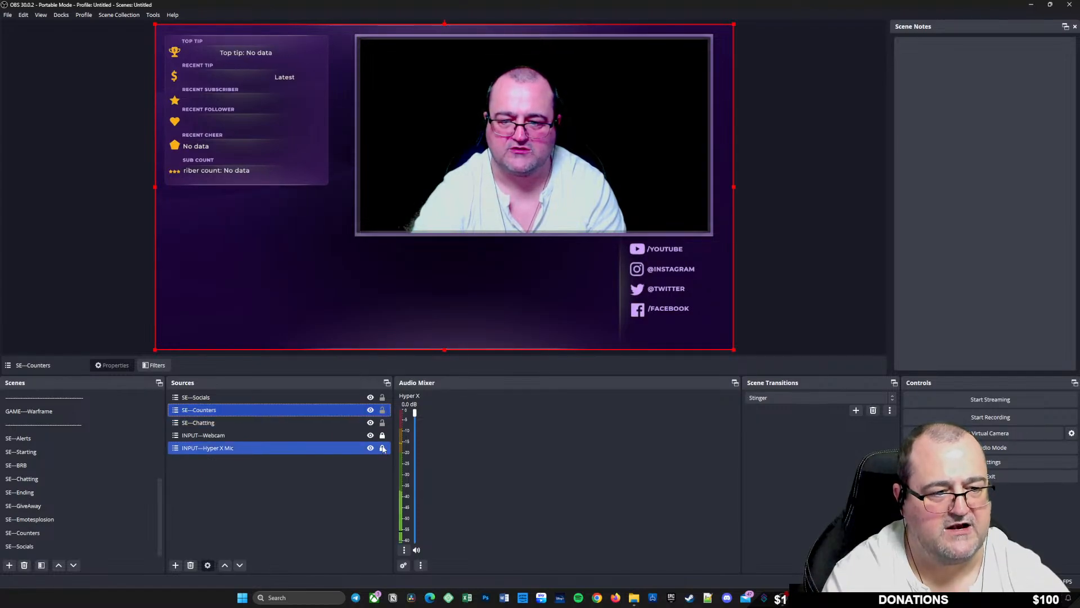
click(382, 422)
click(382, 397)
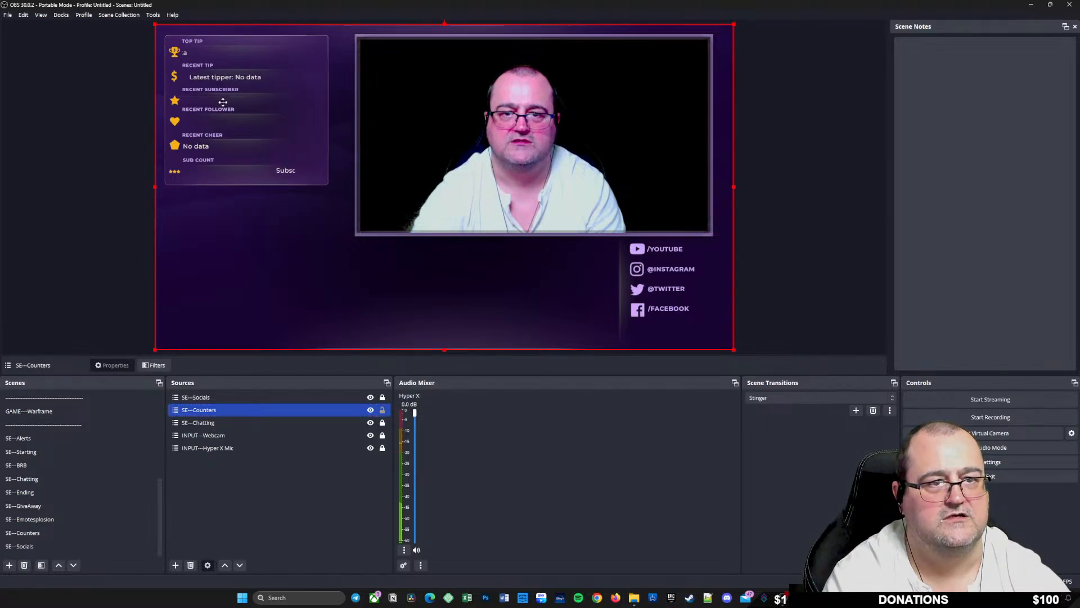
Step: Move the SE---Counters source about 548 px down, aligned to the canvas's left edge, so the counters sit beneath the chat frame
drag(222, 102, 281, 208)
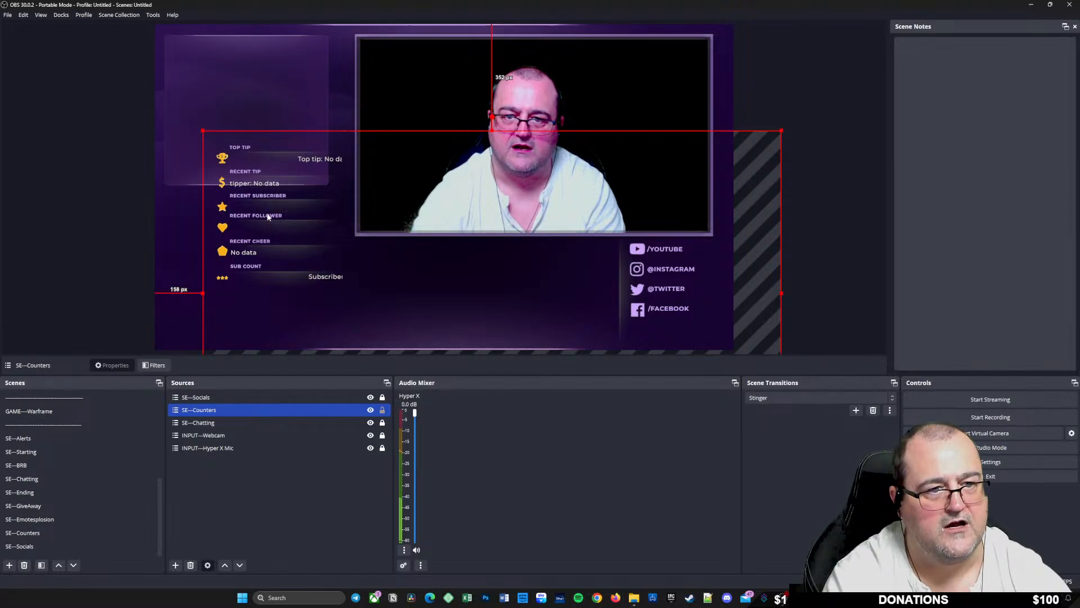
drag(268, 217, 221, 272)
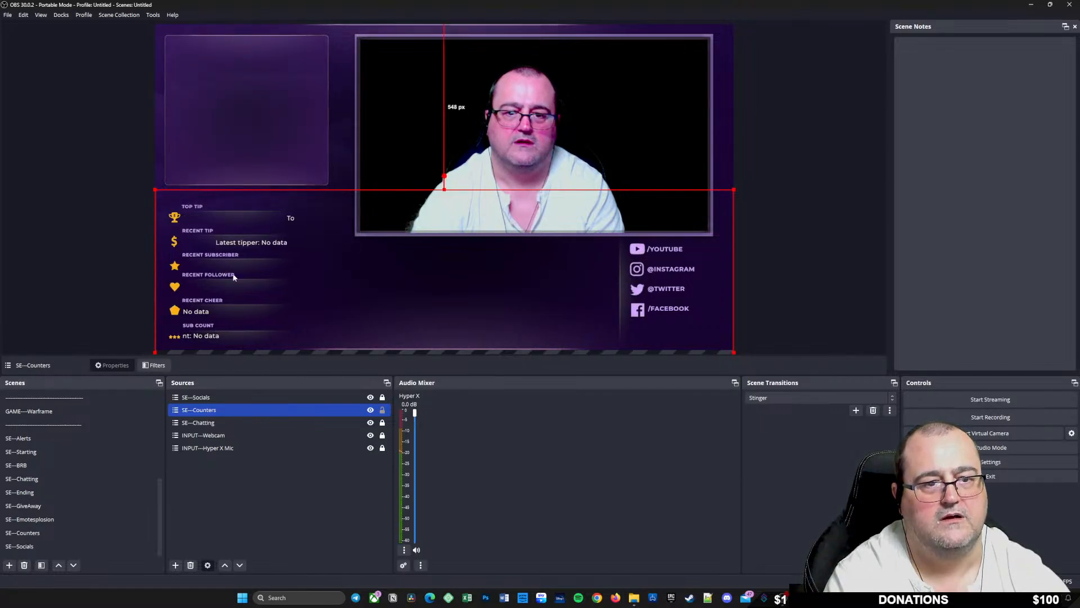
click(102, 201)
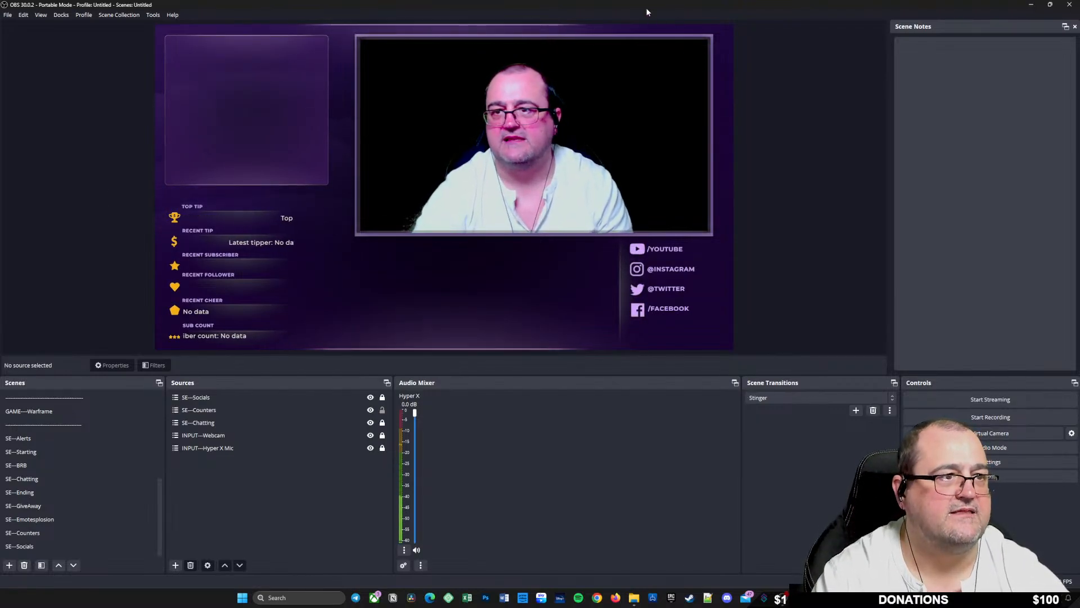
Step: Switch to StreamElements in the browser, look through the My Overlays list, and return to the maximized OBS window
drag(586, 5, 473, 195)
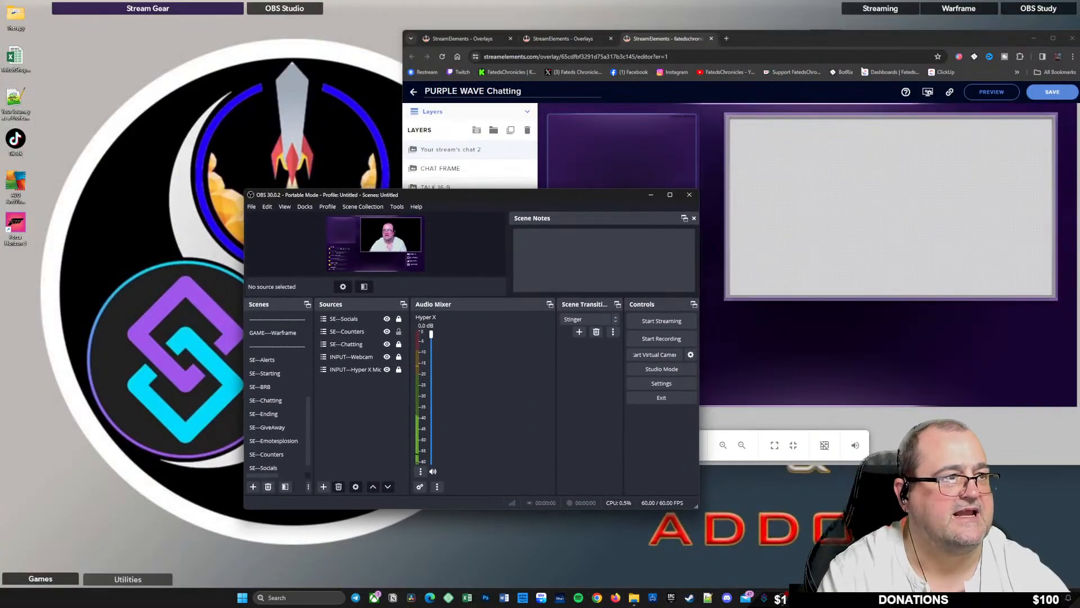
drag(809, 33, 615, 1)
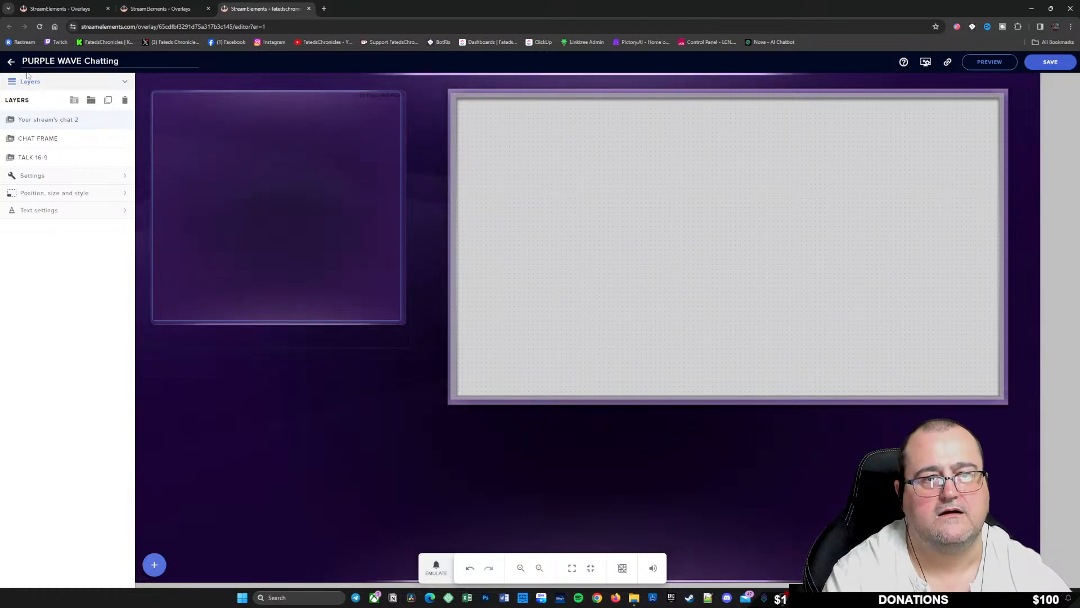
click(160, 8)
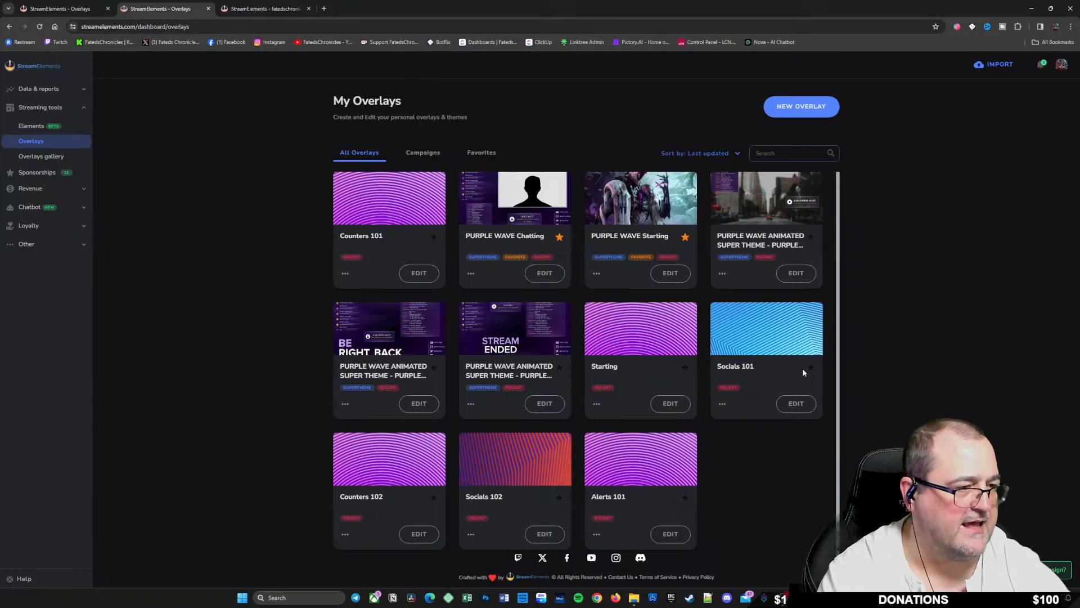
drag(907, 8, 945, 36)
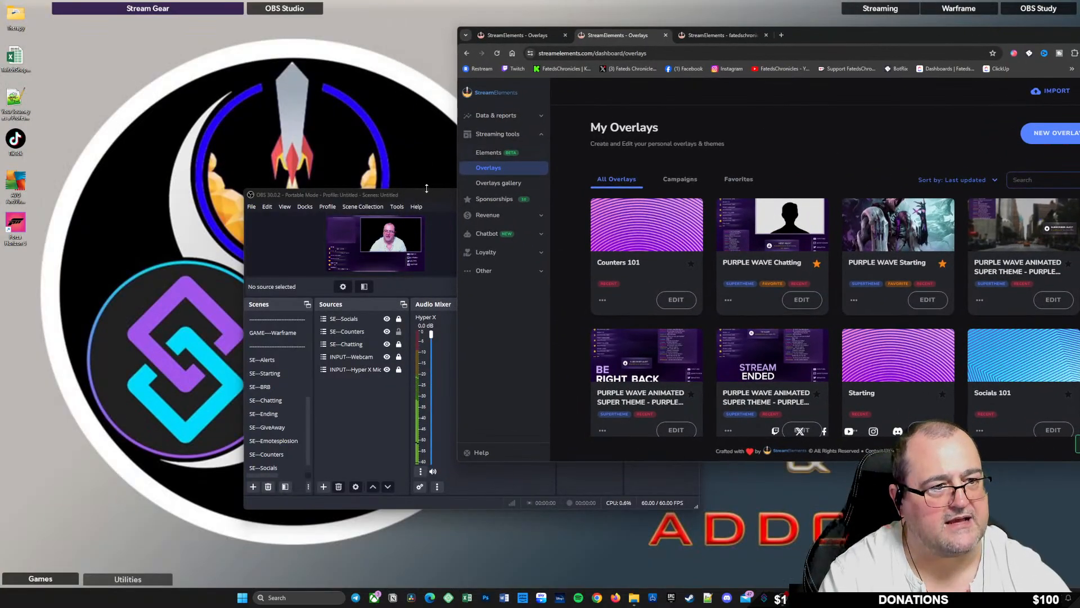
drag(426, 195, 376, 1)
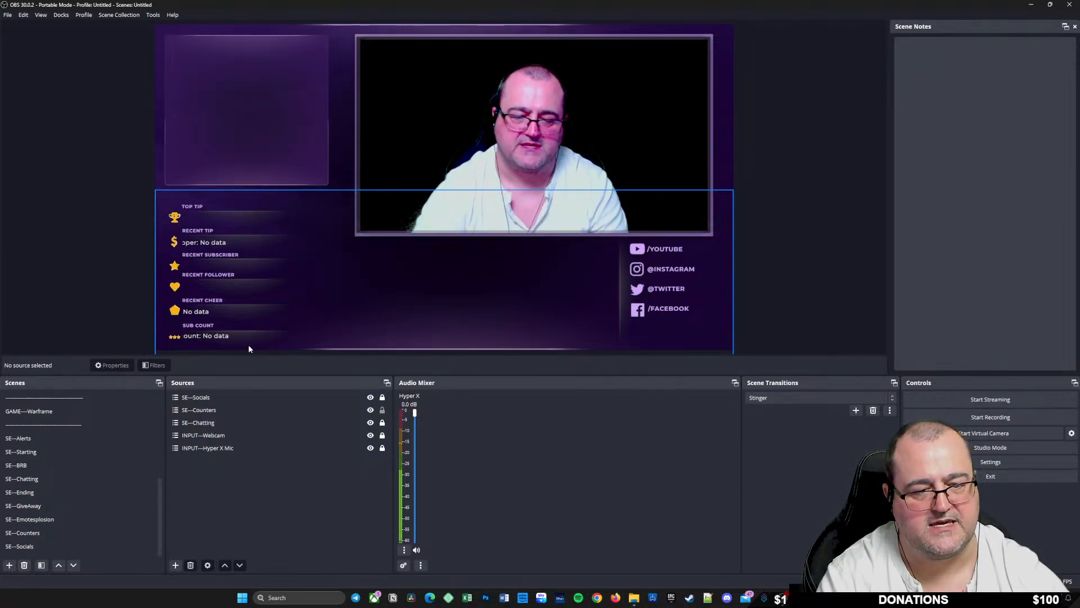
Step: Lock the SE---Counters source in the LIVE---Chatting scene
click(232, 398)
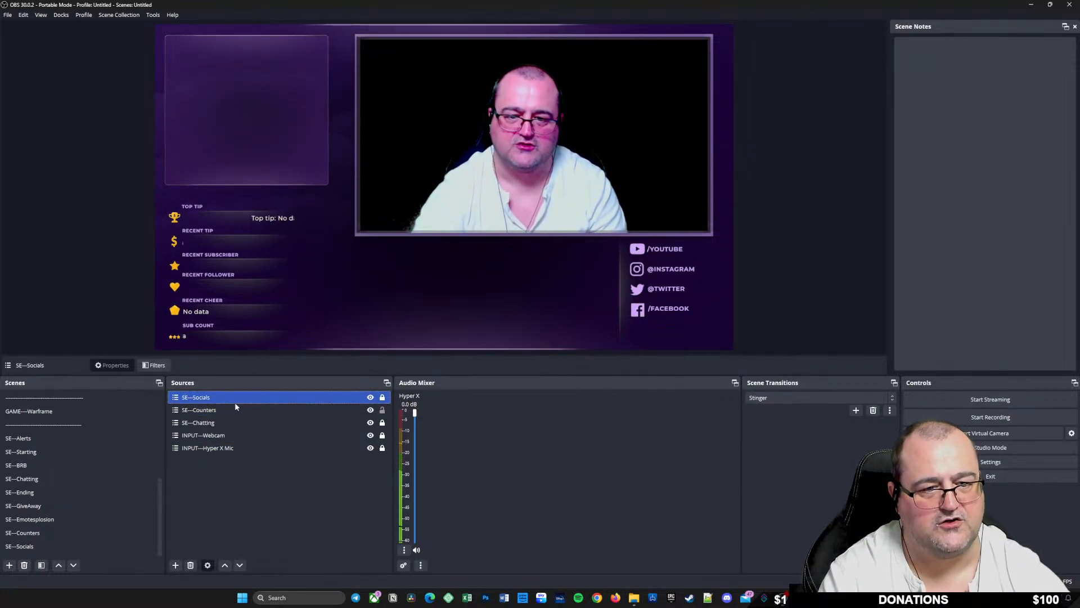
click(236, 410)
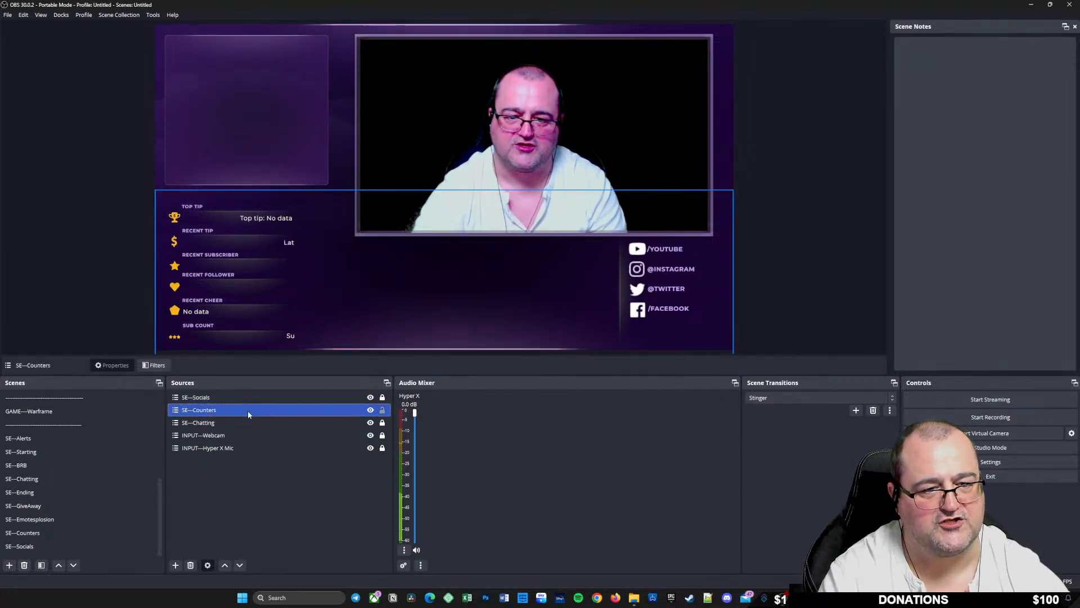
click(383, 410)
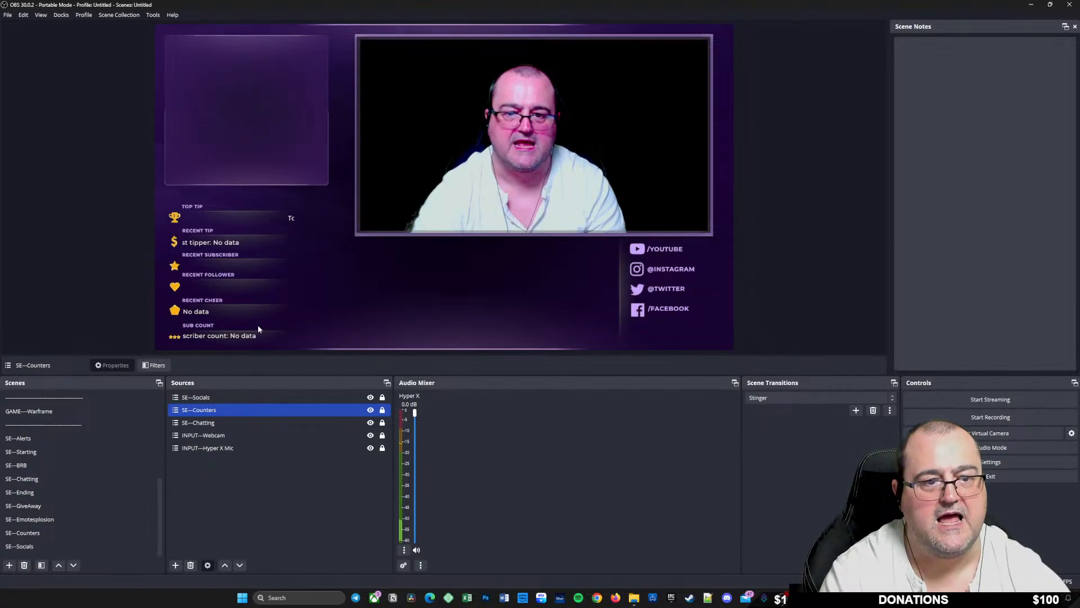
Step: Review the SE---Counters and SE---Chatting scenes, and check the locked counters source back in LIVE---Chatting
click(83, 547)
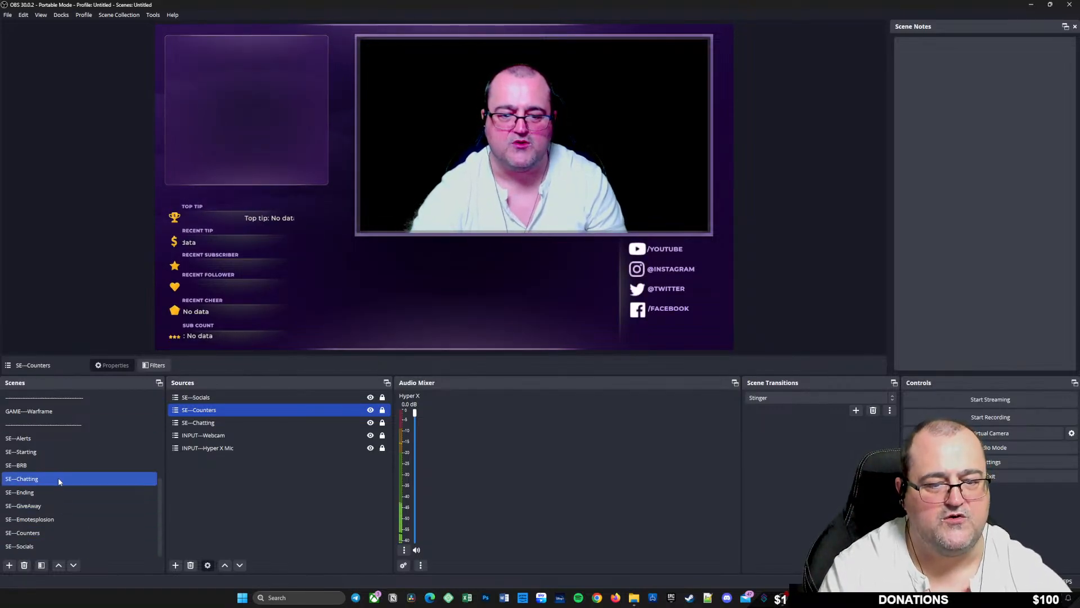
click(47, 533)
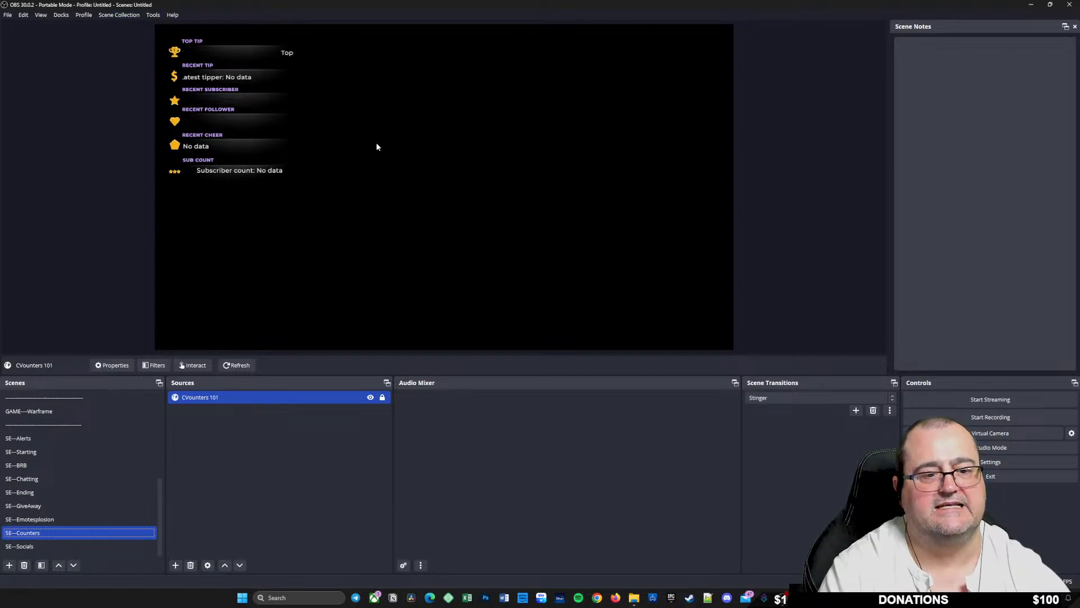
click(59, 478)
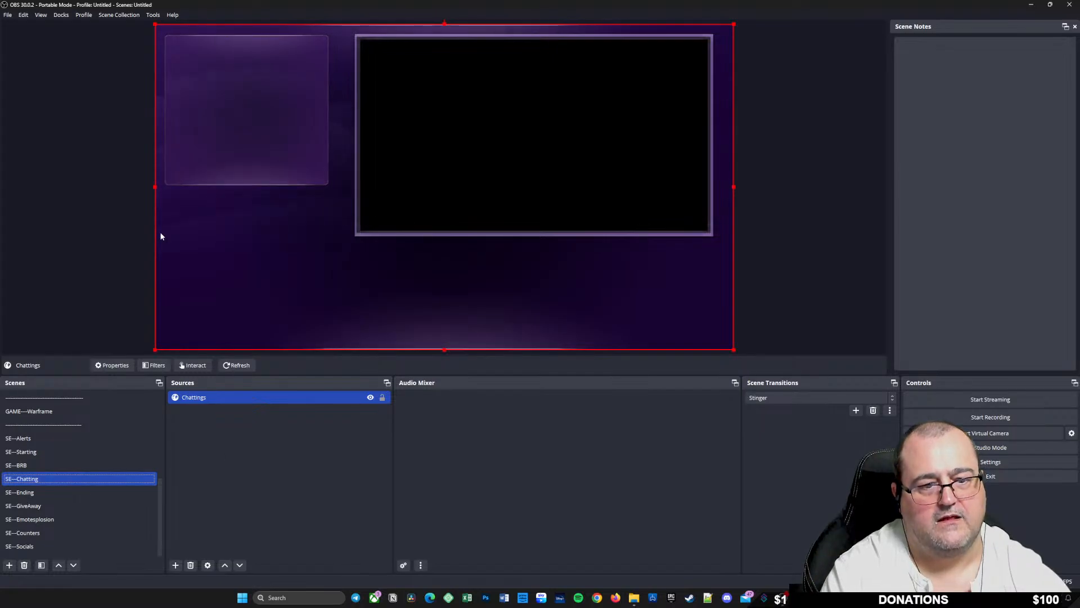
scroll(79, 471, up, 5)
click(51, 437)
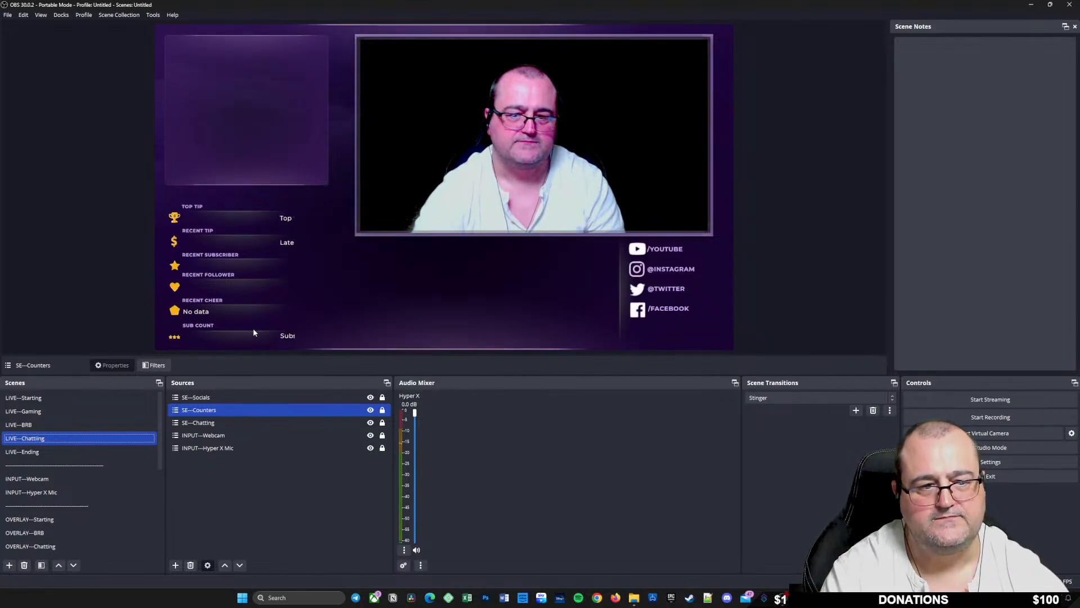
click(382, 410)
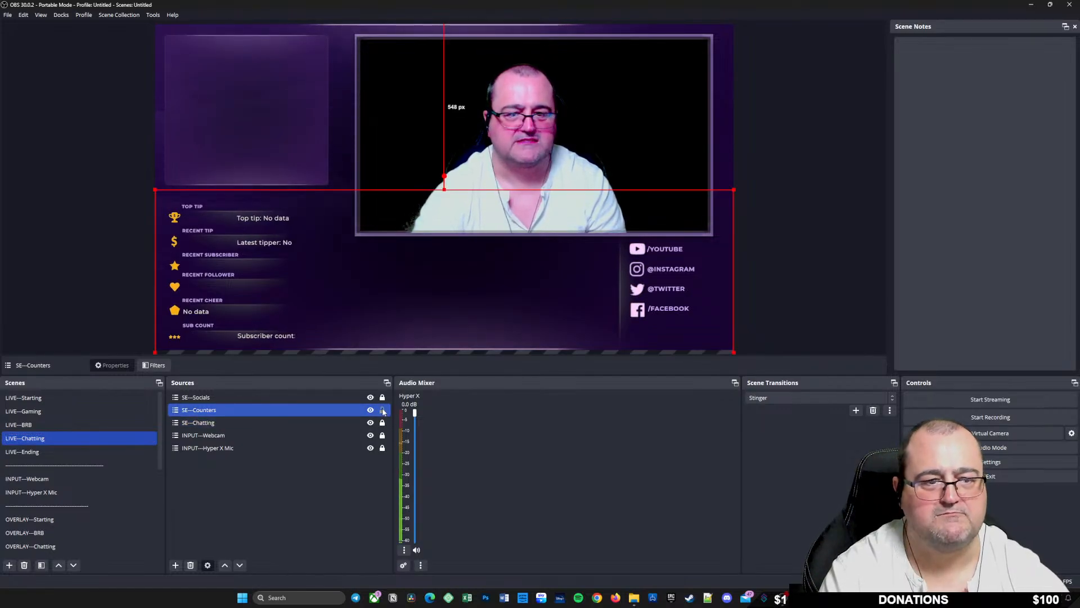
click(382, 412)
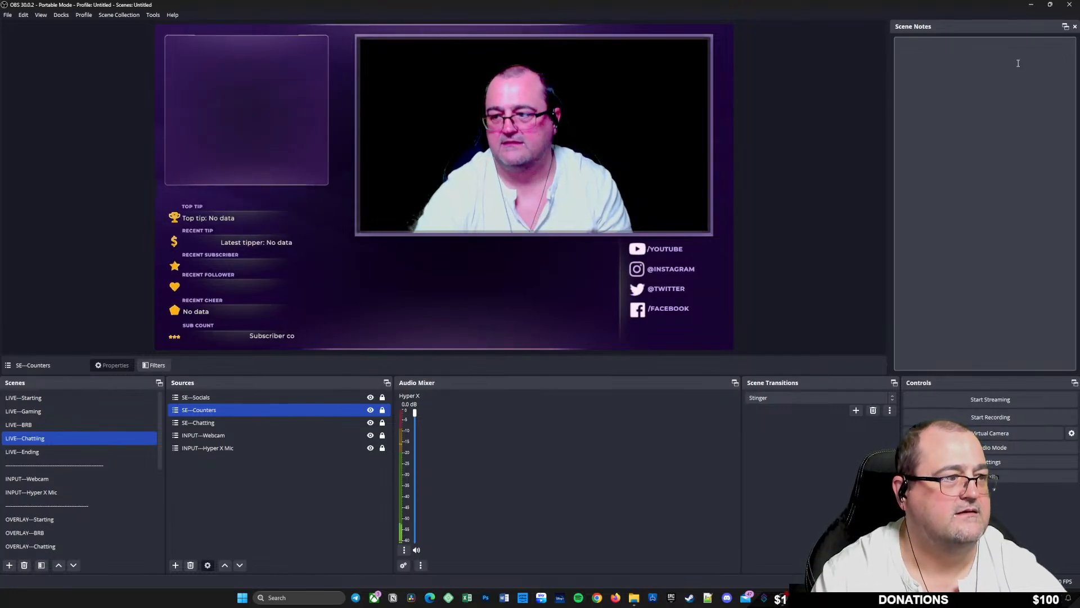
Step: Switch to StreamElements in the browser, maximize its window, and open the Loyalty Giveaways page
drag(735, 2, 408, 197)
drag(814, 37, 583, 1)
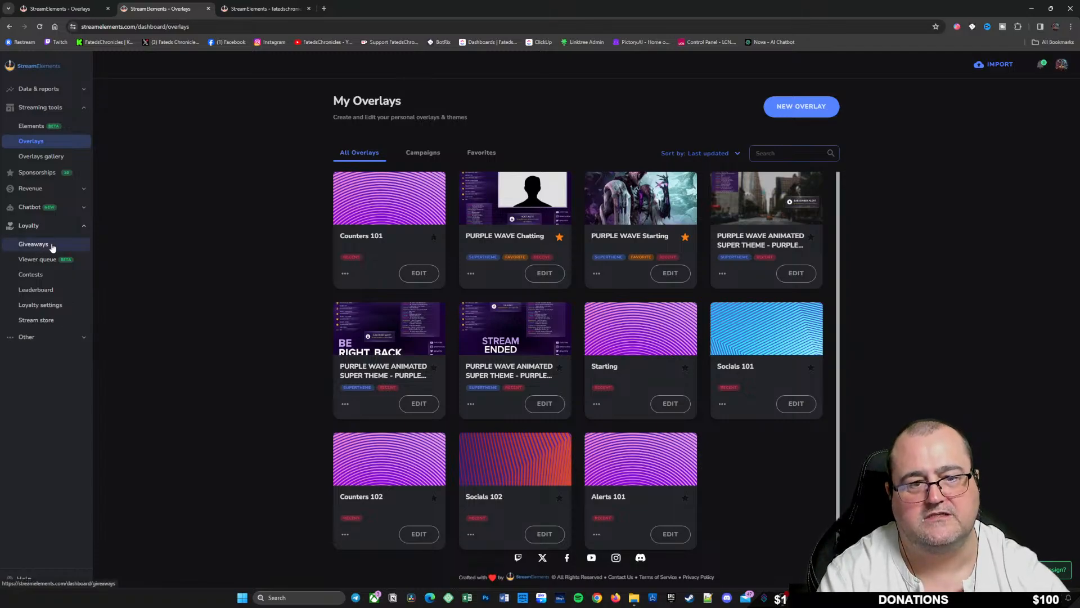
click(33, 245)
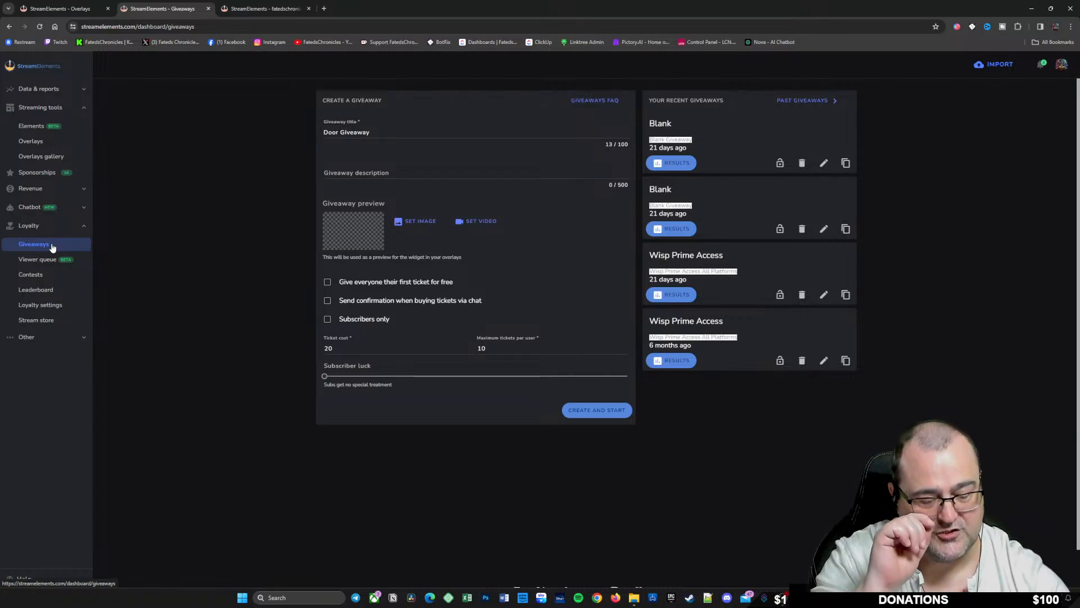
Step: Copy the 21-day-old Wisp Prime Access giveaway into the new giveaway form and check its title and description
click(383, 130)
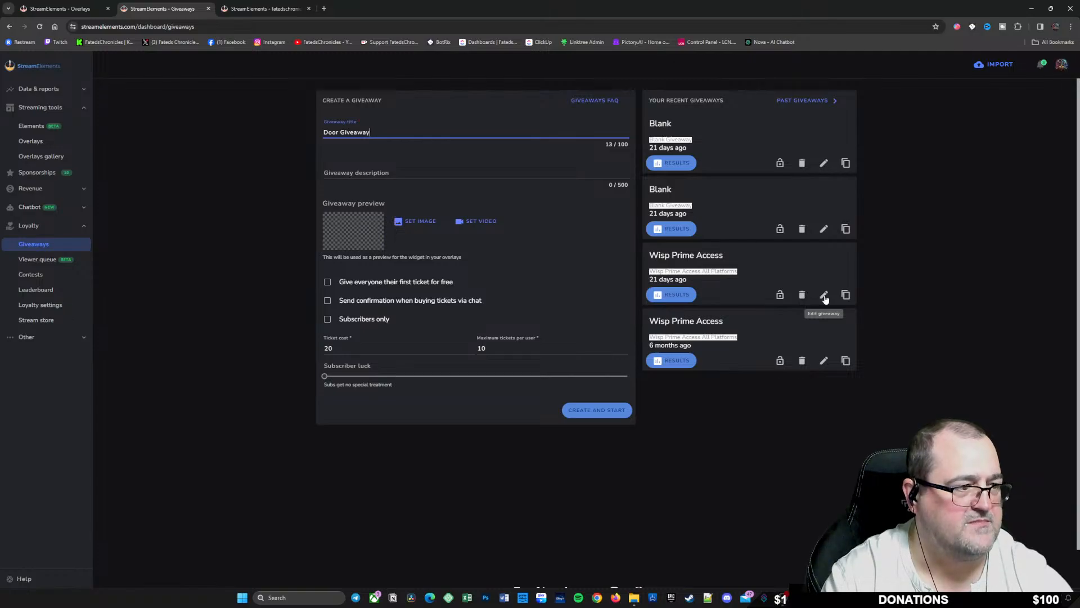
click(846, 296)
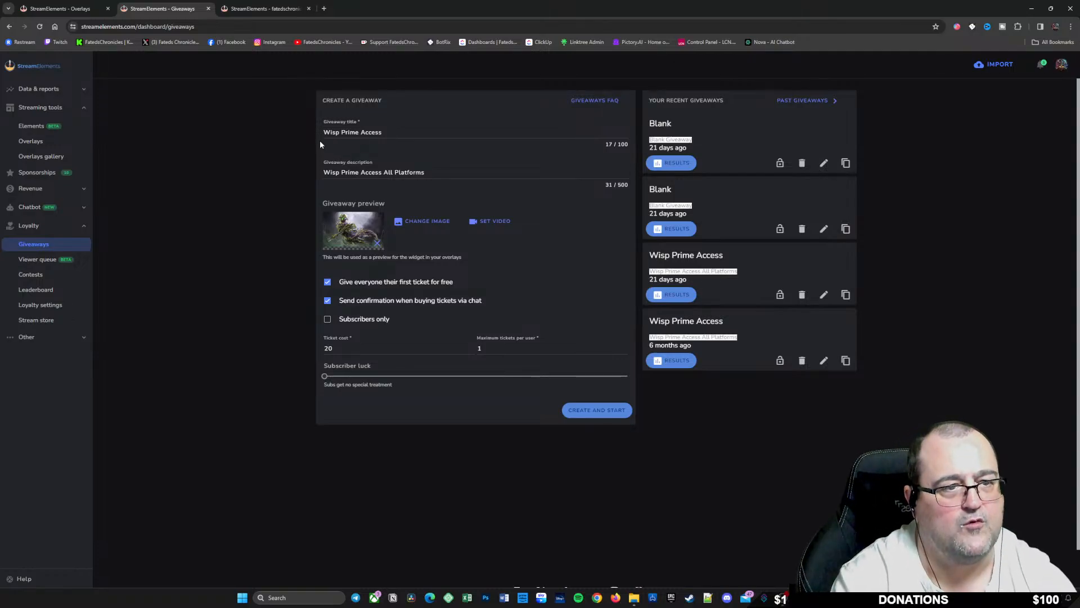
click(386, 132)
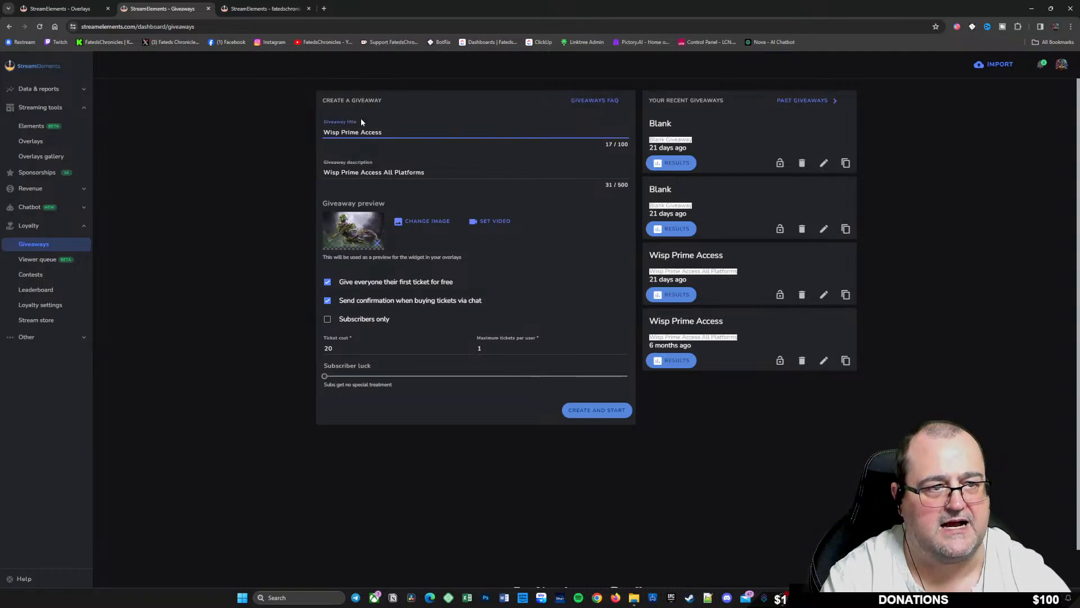
click(361, 122)
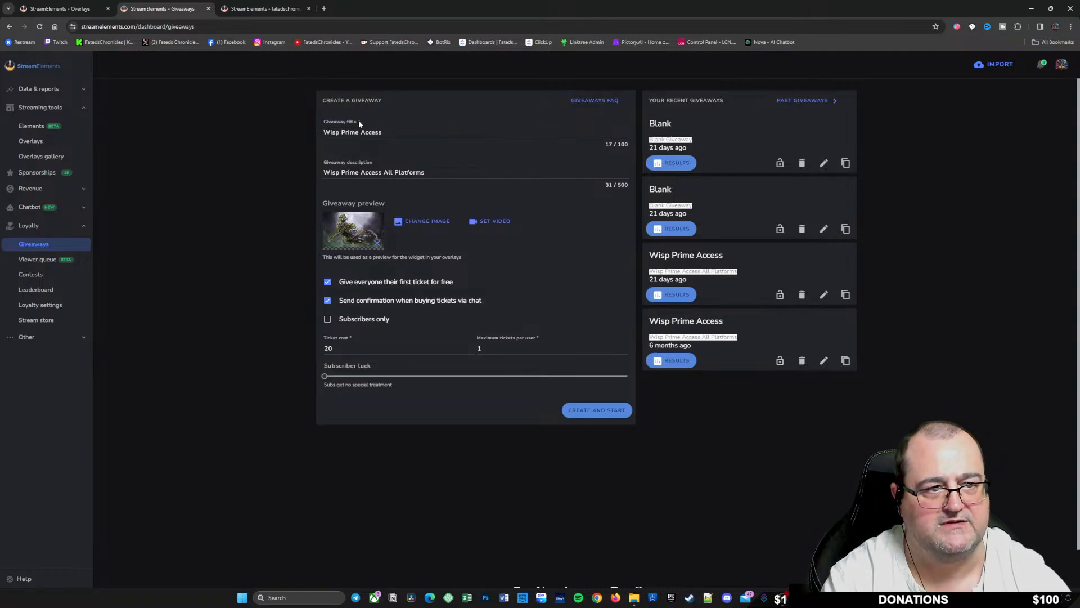
click(400, 134)
click(331, 163)
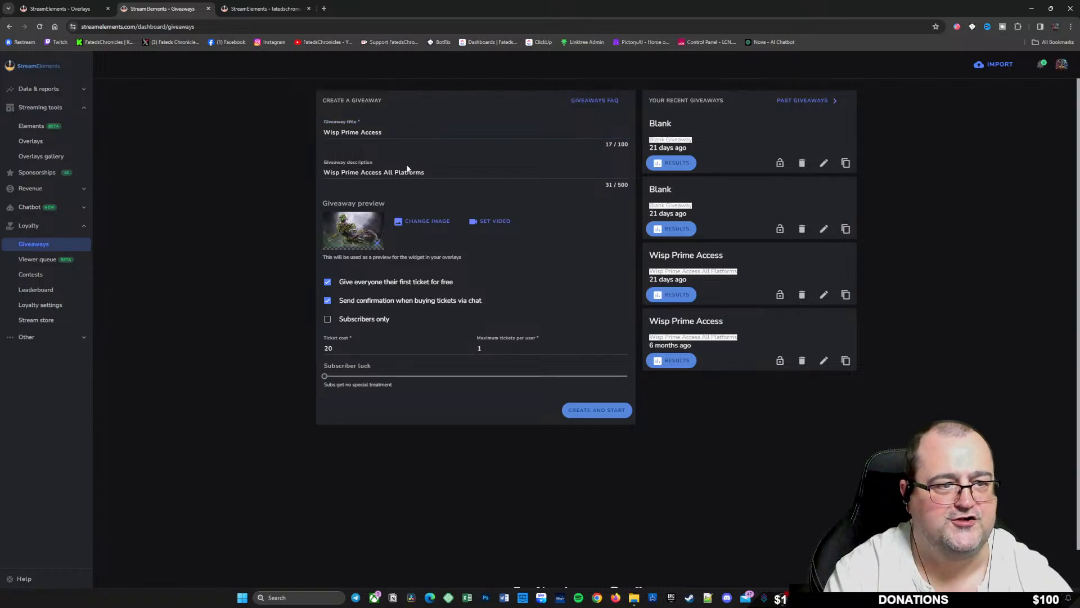
click(442, 174)
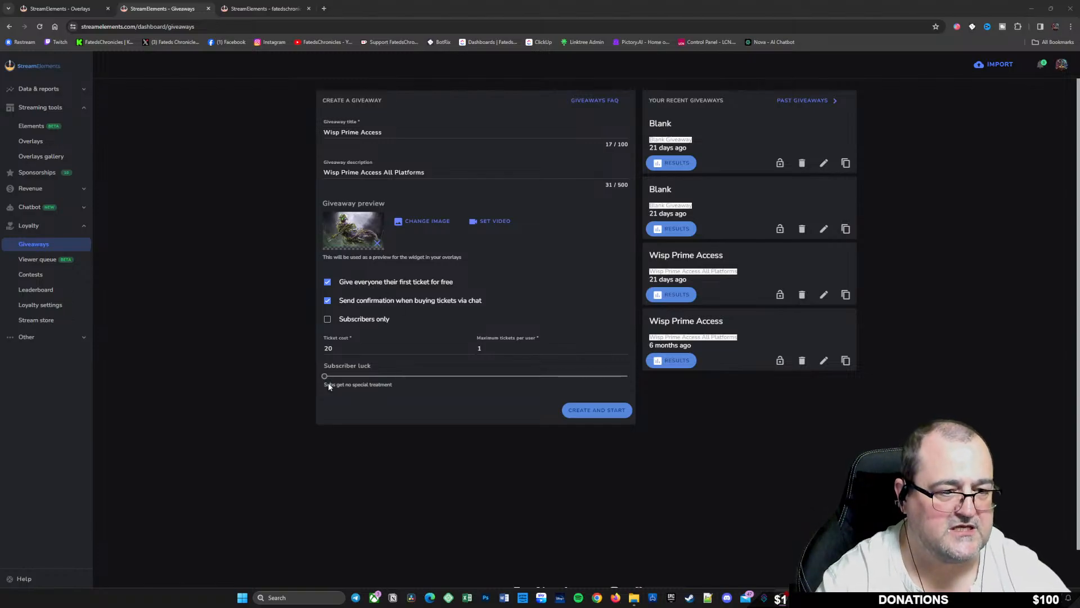
Step: Set the giveaway's ticket cost to 200 and its maximum tickets per user to 10
click(344, 349)
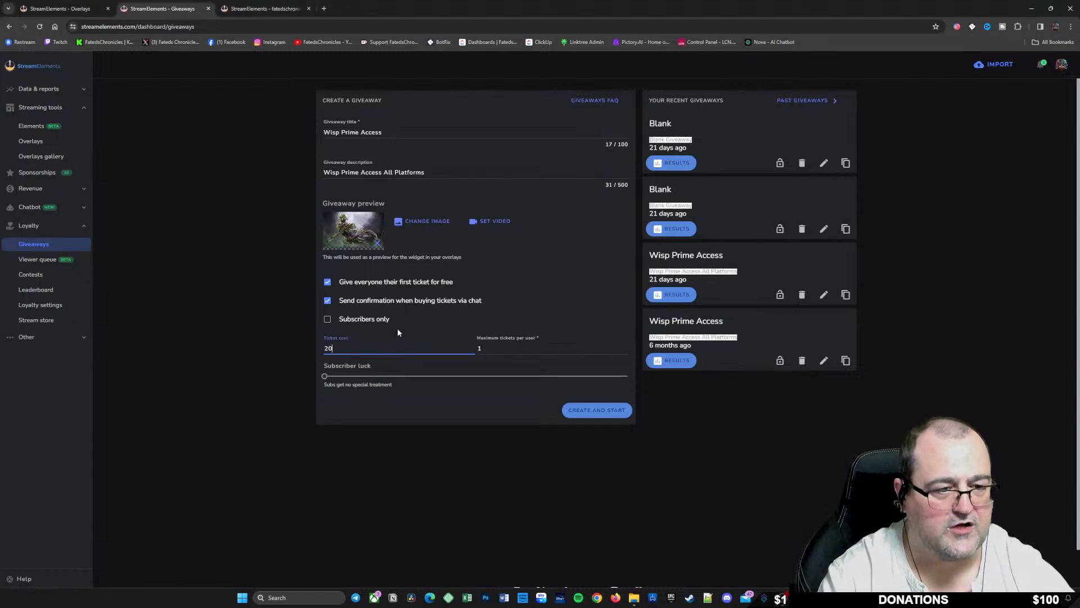
text(0)
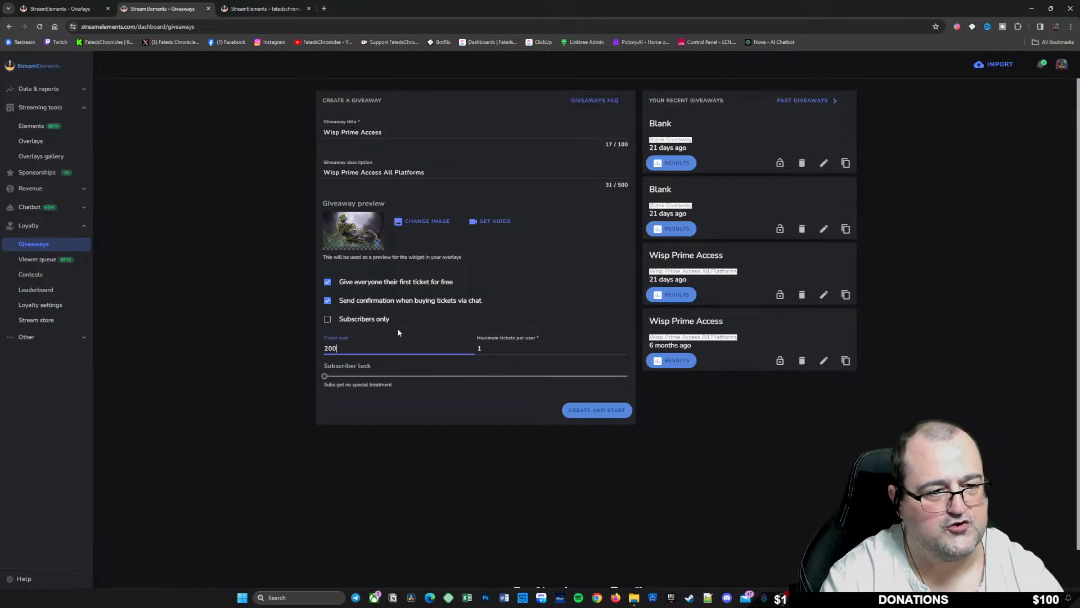
text(0)
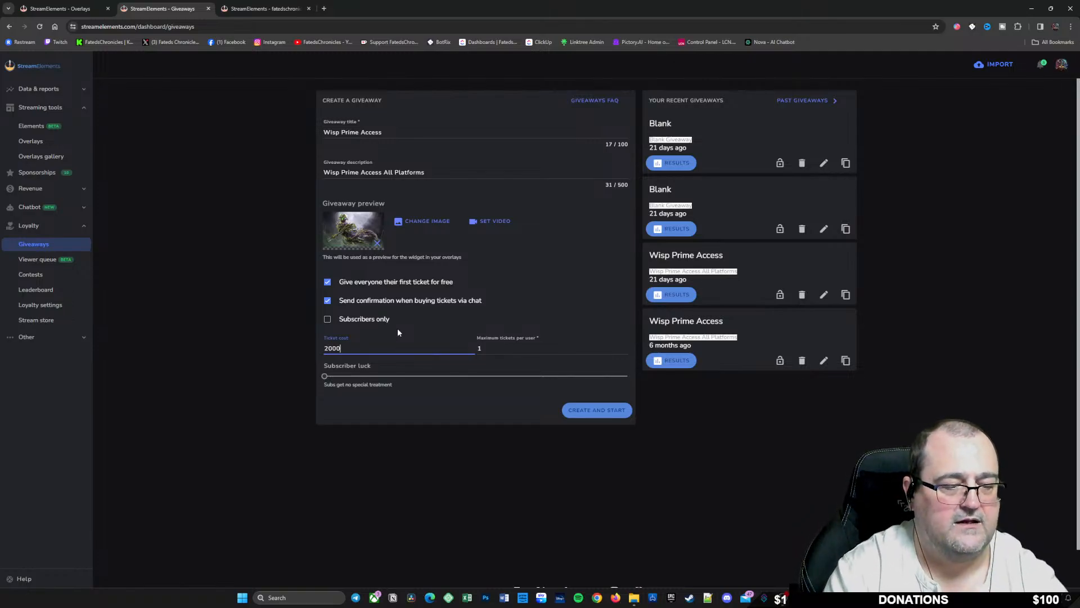
key(BackSpace)
key(BackSpace)
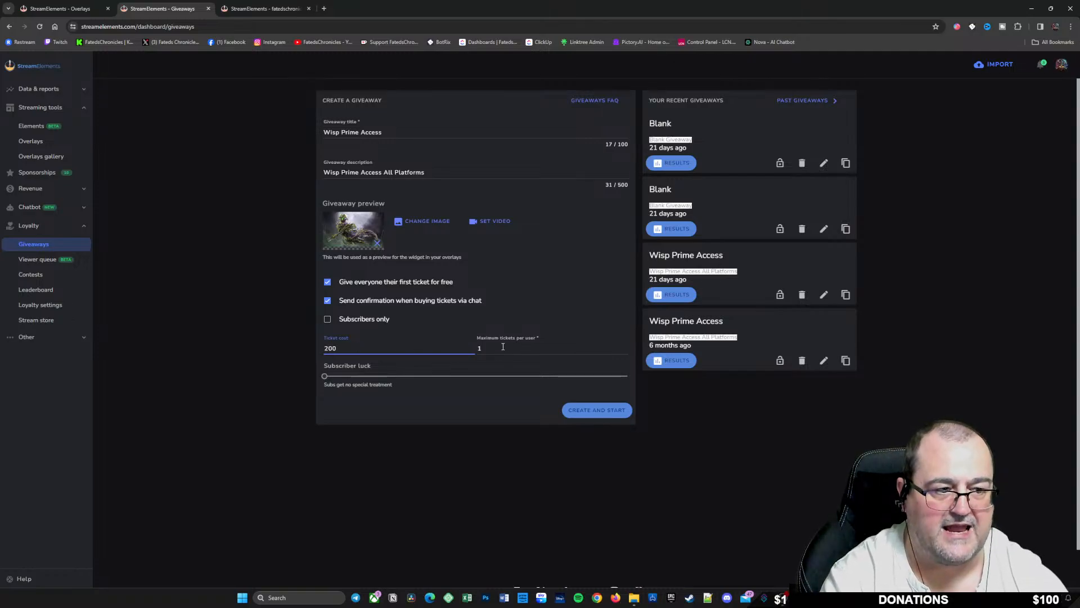
click(482, 349)
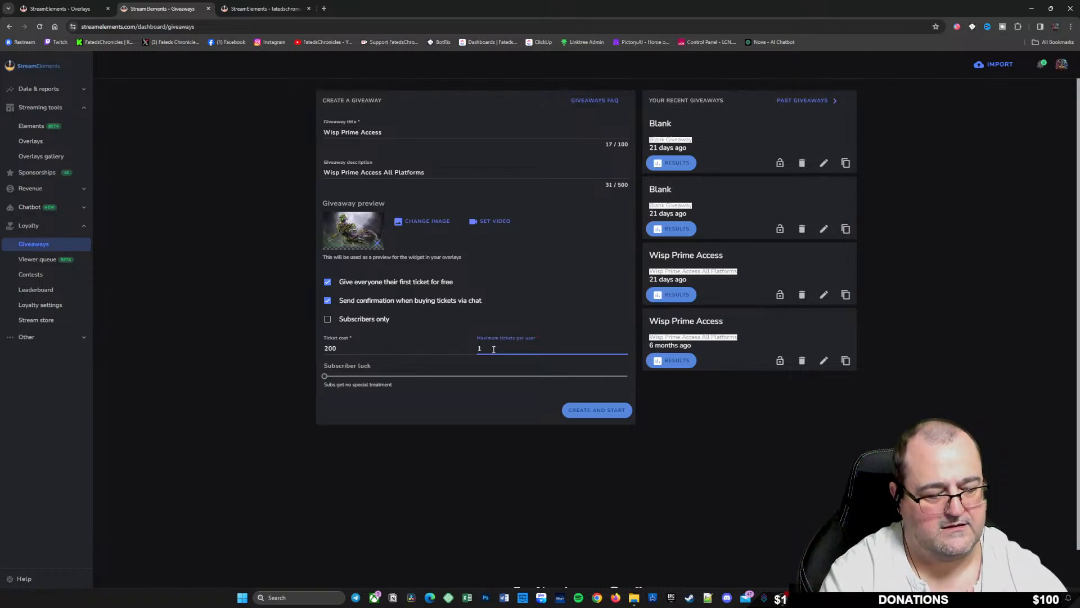
text(0)
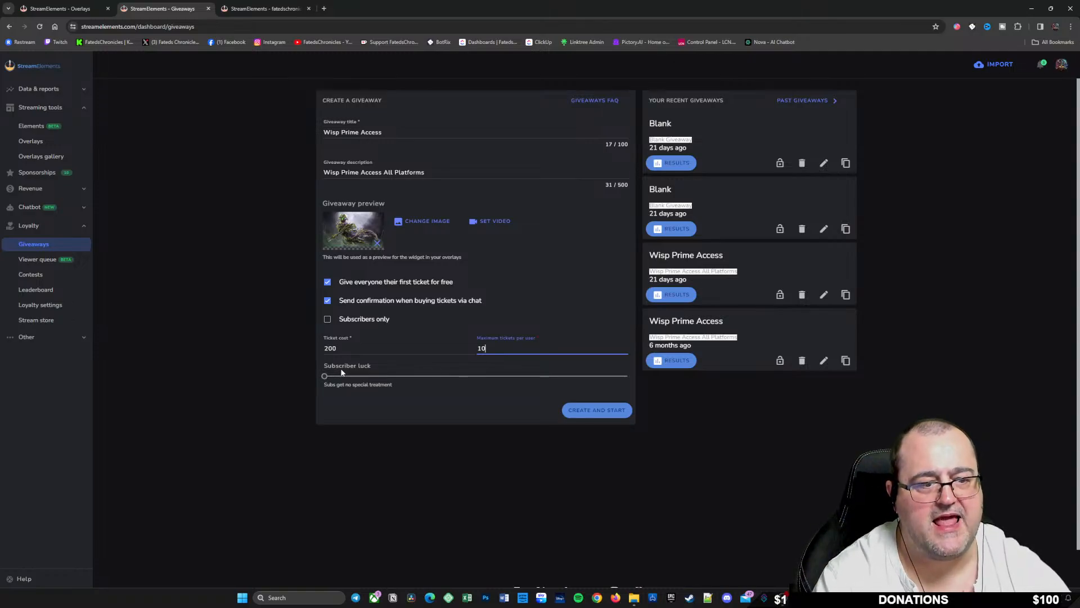
Step: Try the giveaway's subscriber luck at a 10x chance of winning, and reduce it to 3x
drag(324, 377, 537, 387)
drag(610, 382, 629, 381)
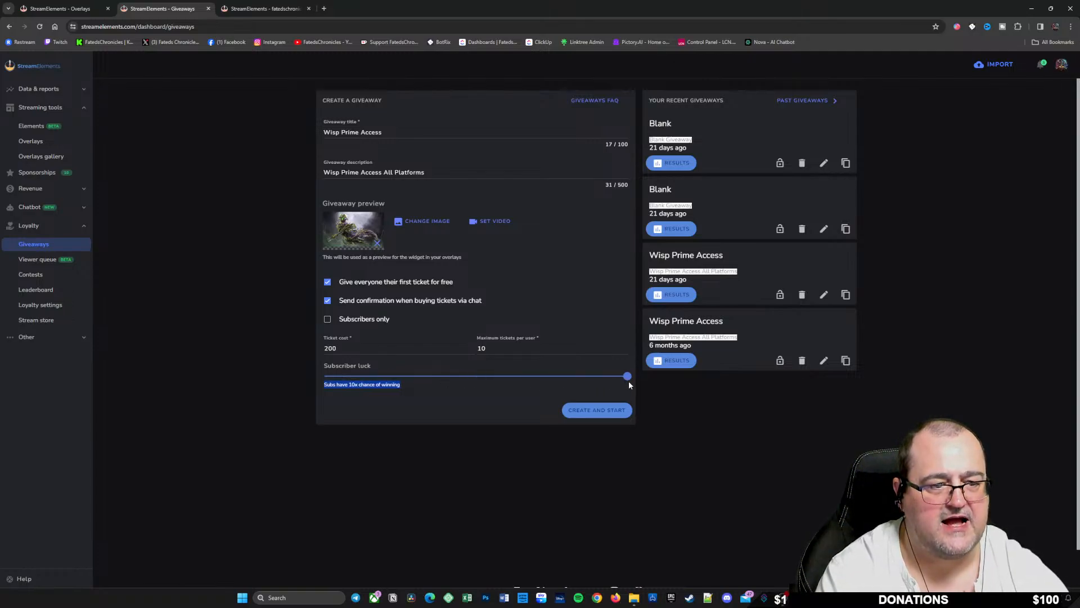
click(432, 413)
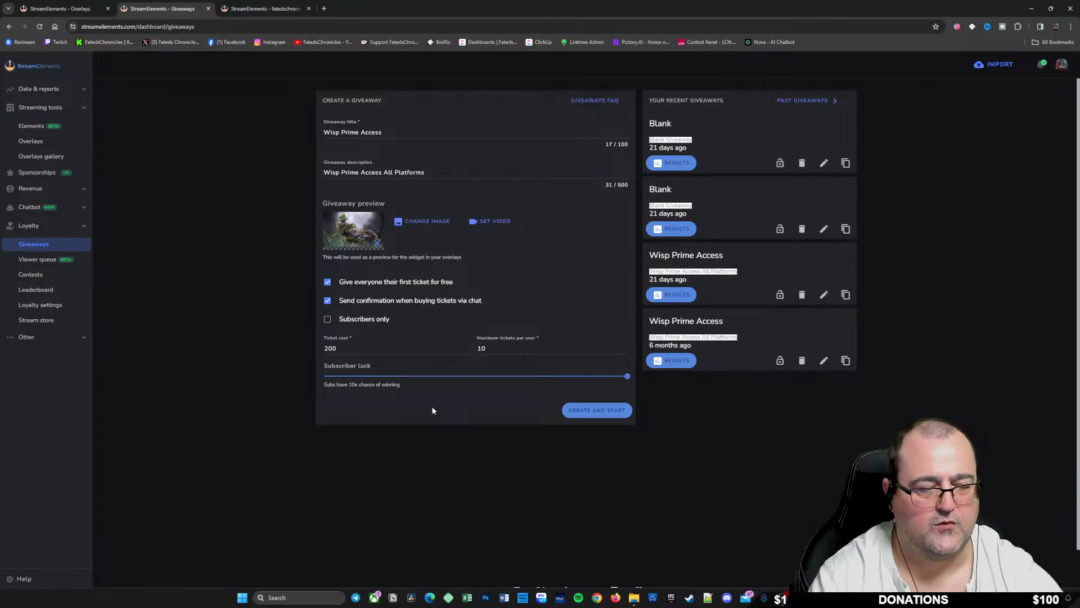
drag(365, 379, 395, 382)
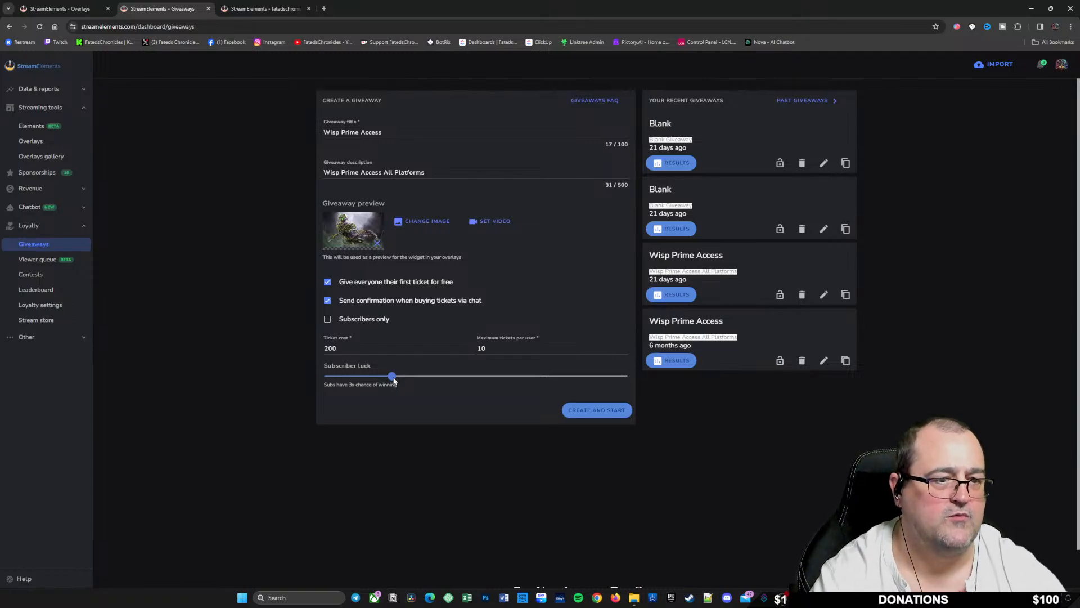
Step: Check the viewer and subscriber point rewards in the Loyalty settings, and return to the Giveaways page
click(88, 308)
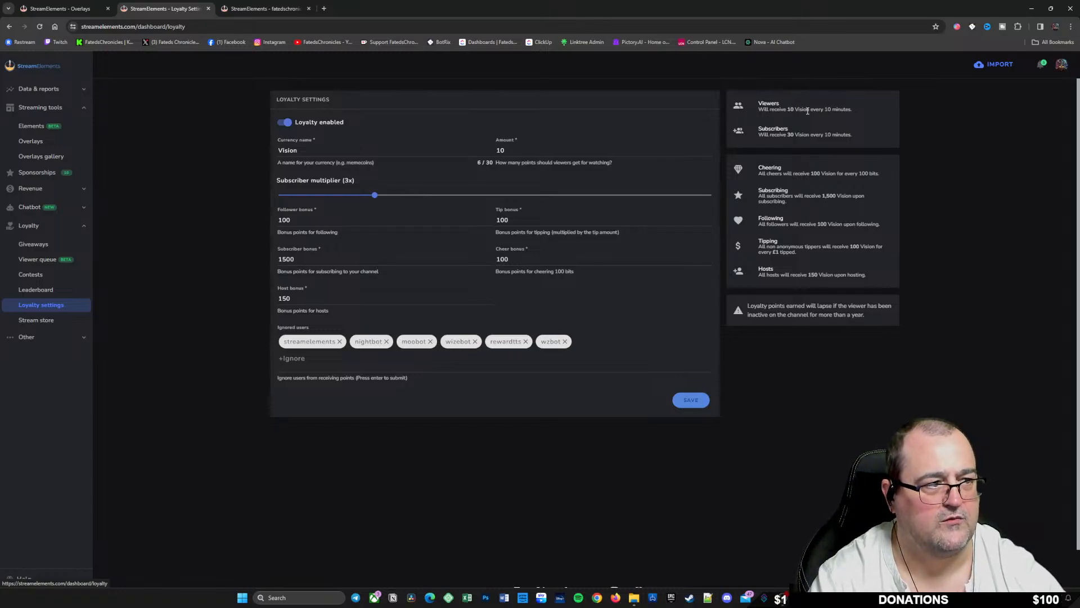
click(31, 248)
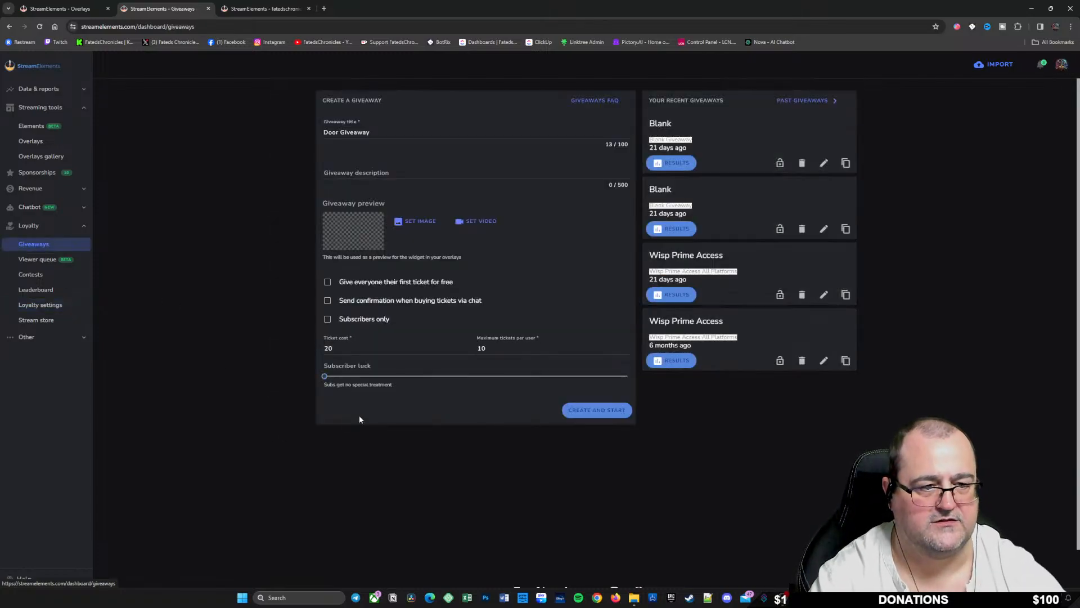
Step: Clear the maximum tickets per user, try 3x subscriber luck and reset it to no special treatment, and re-enter 10 as the maximum
click(493, 348)
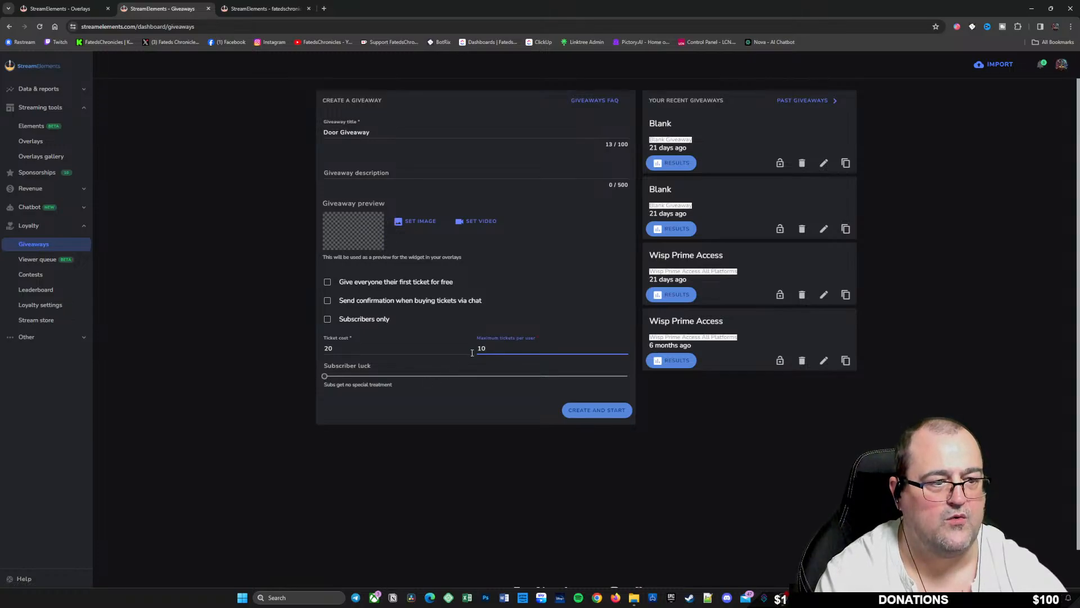
drag(490, 348, 448, 347)
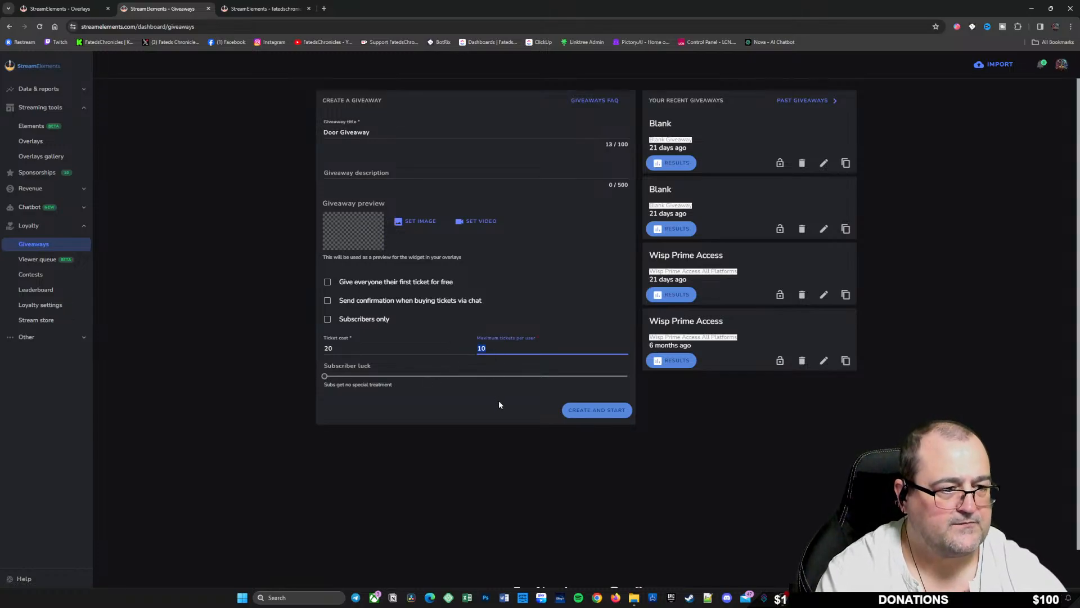
key(BackSpace)
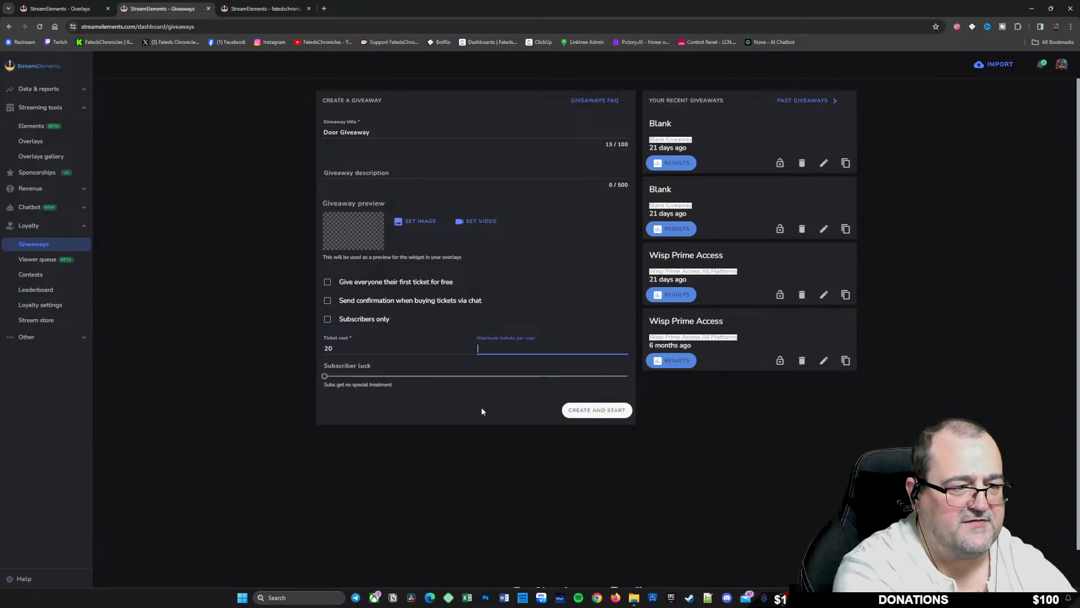
click(323, 376)
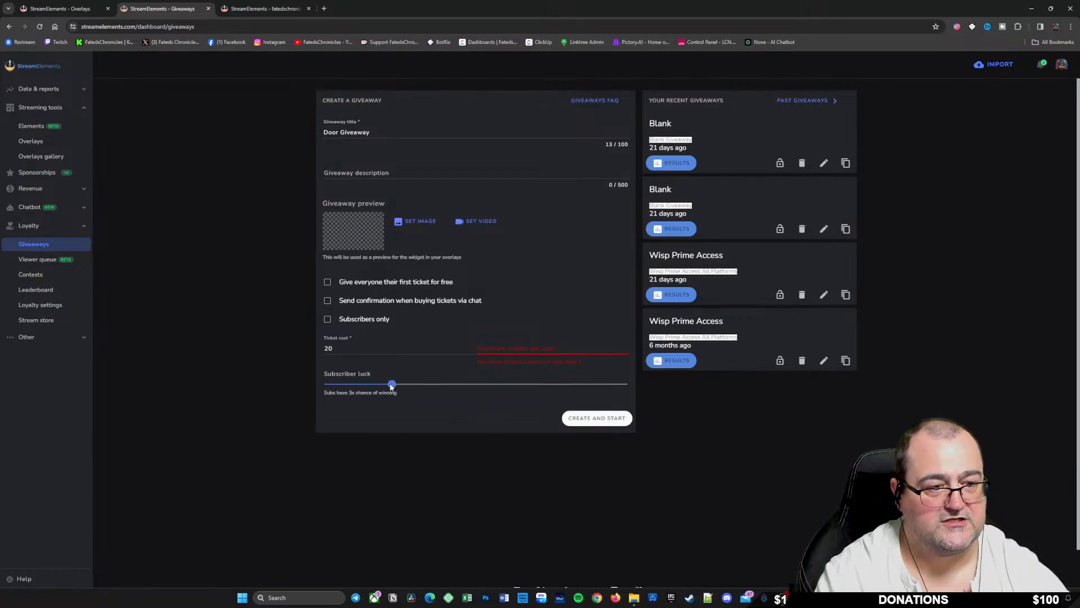
drag(392, 385, 317, 383)
click(383, 408)
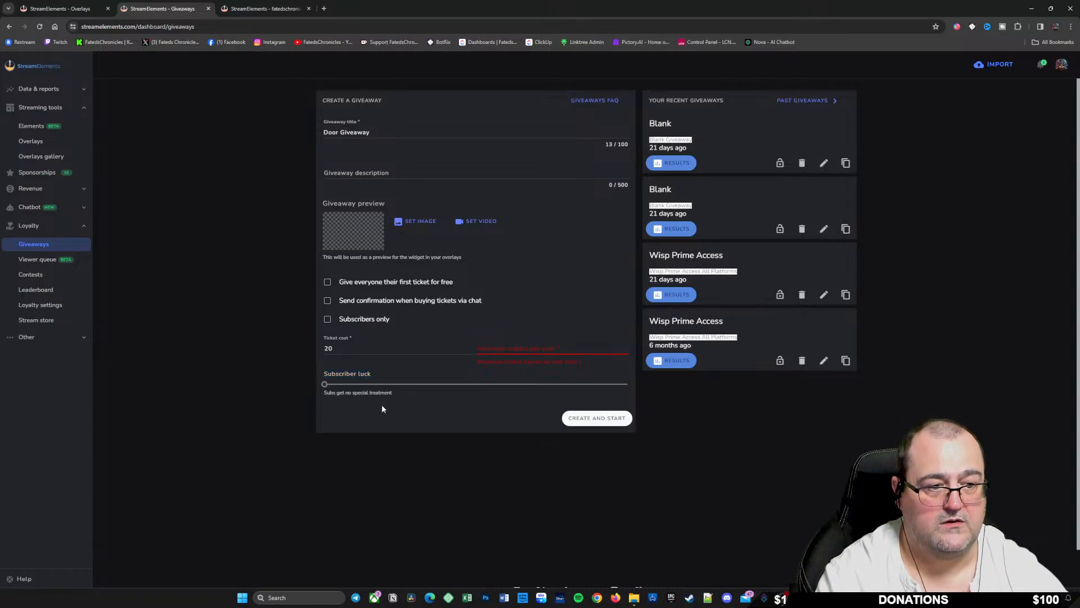
click(526, 346)
text(10)
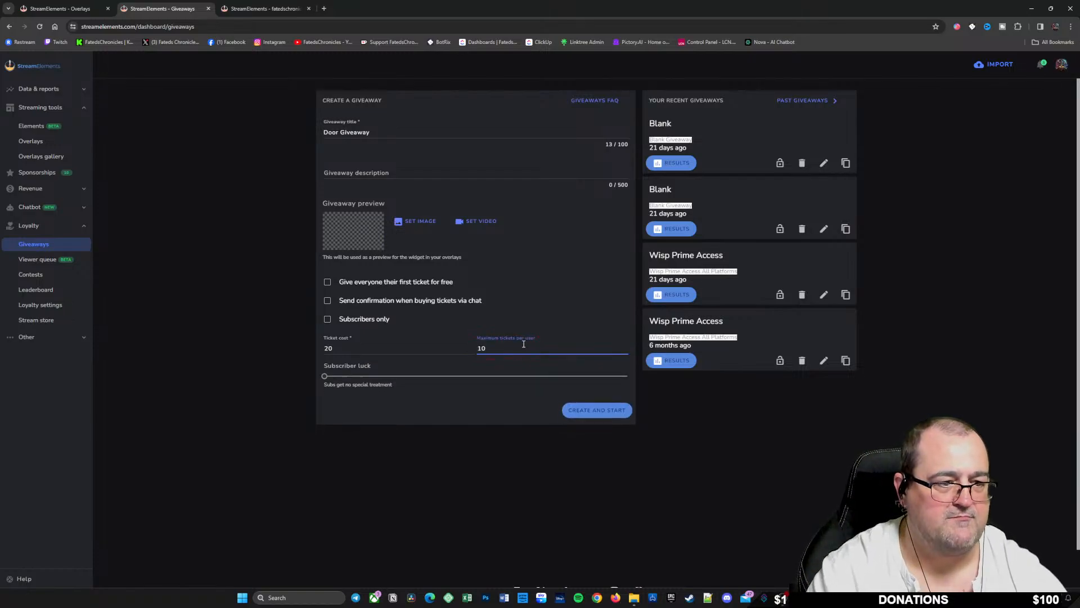
Step: Try several subscriber luck levels from 10x down to no special treatment and 3x, ending at a 2x chance of winning
drag(479, 377, 629, 380)
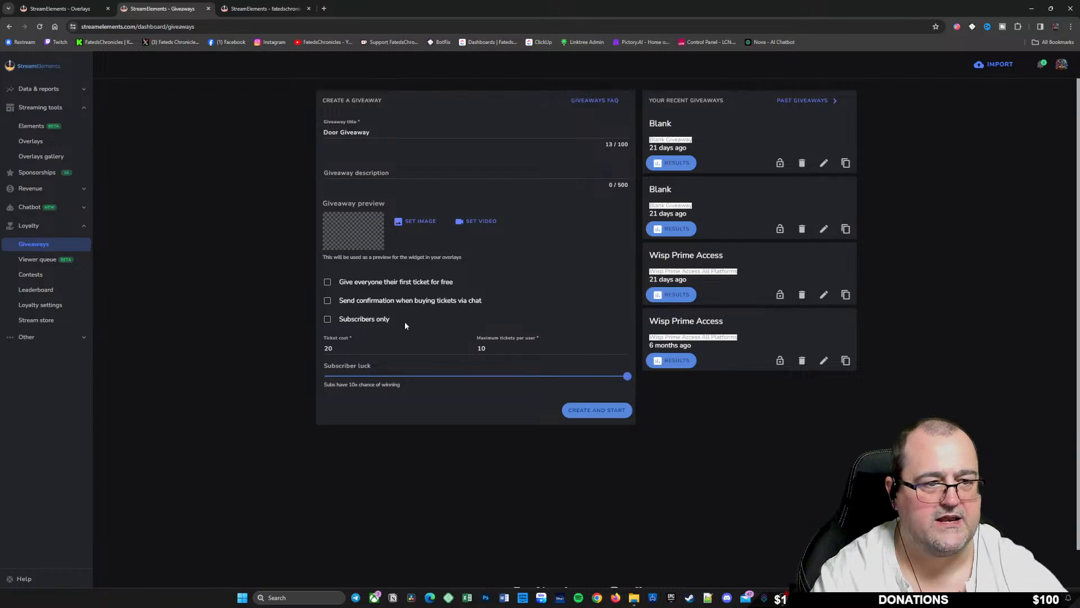
click(464, 376)
click(375, 376)
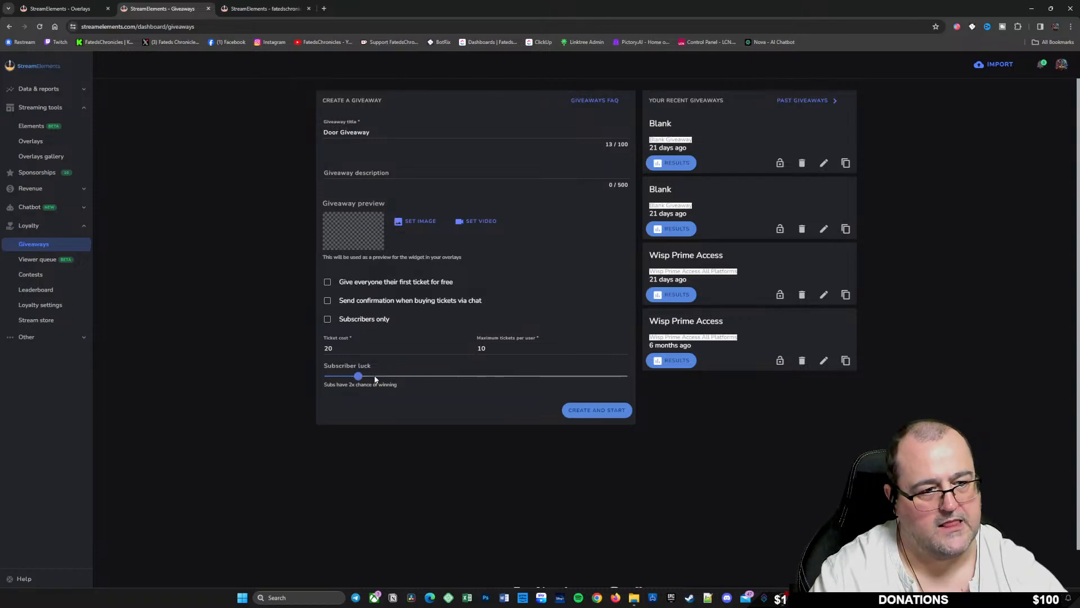
click(326, 376)
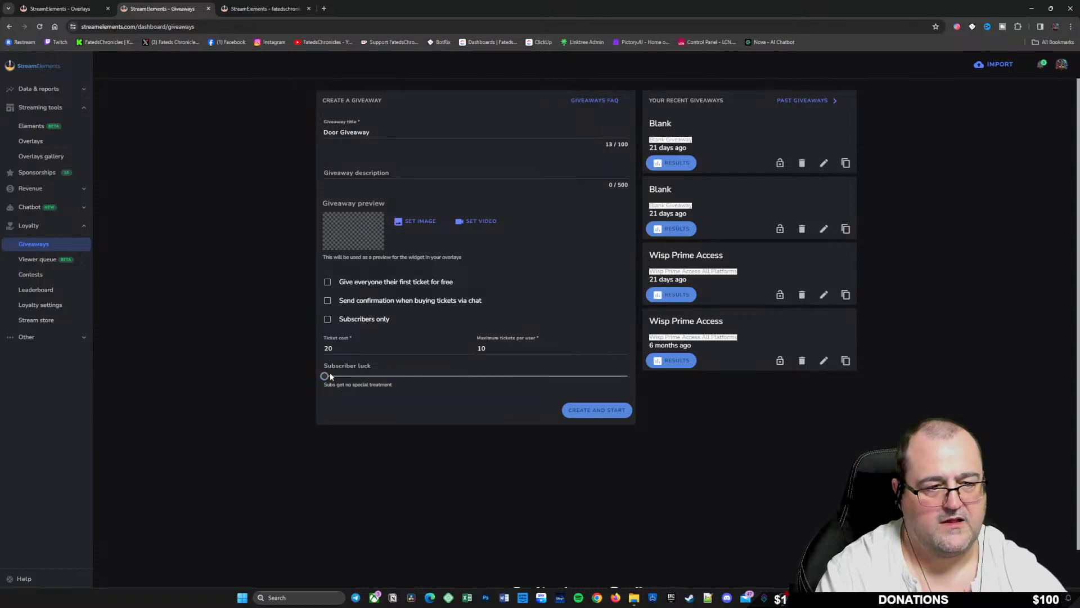
drag(327, 375, 394, 376)
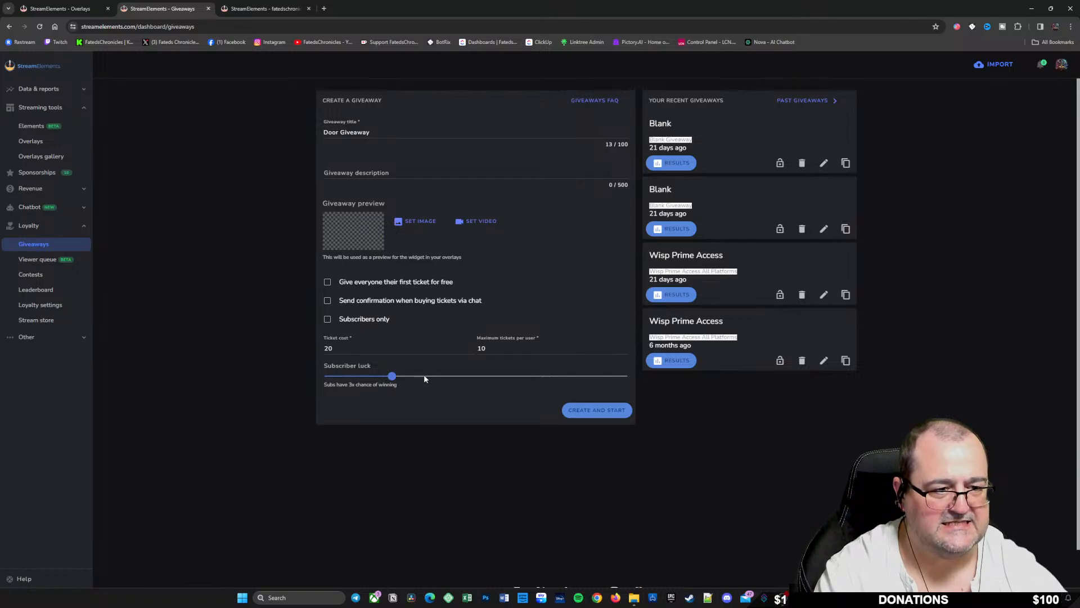
click(351, 376)
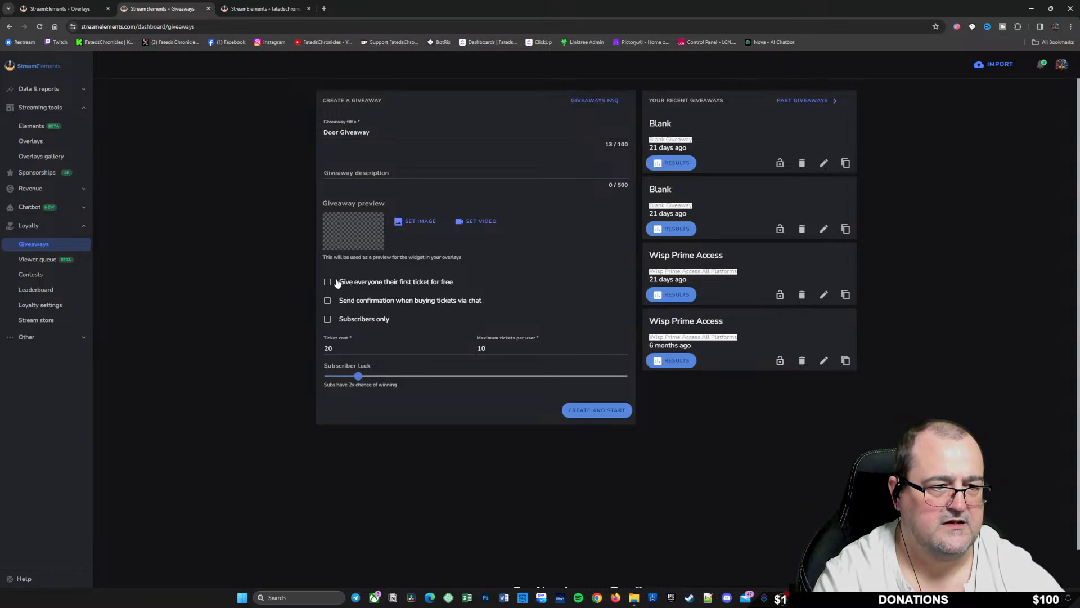
Step: Create and start a copy of the 21-day-old Wisp Prime Access giveaway, close it, and return to the giveaways list
click(845, 294)
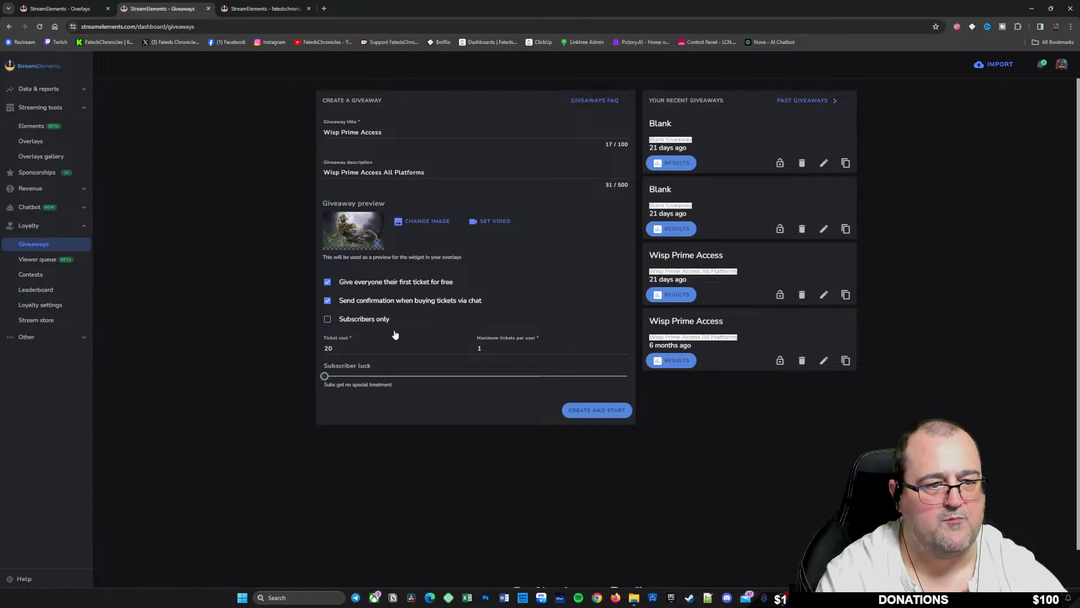
click(589, 412)
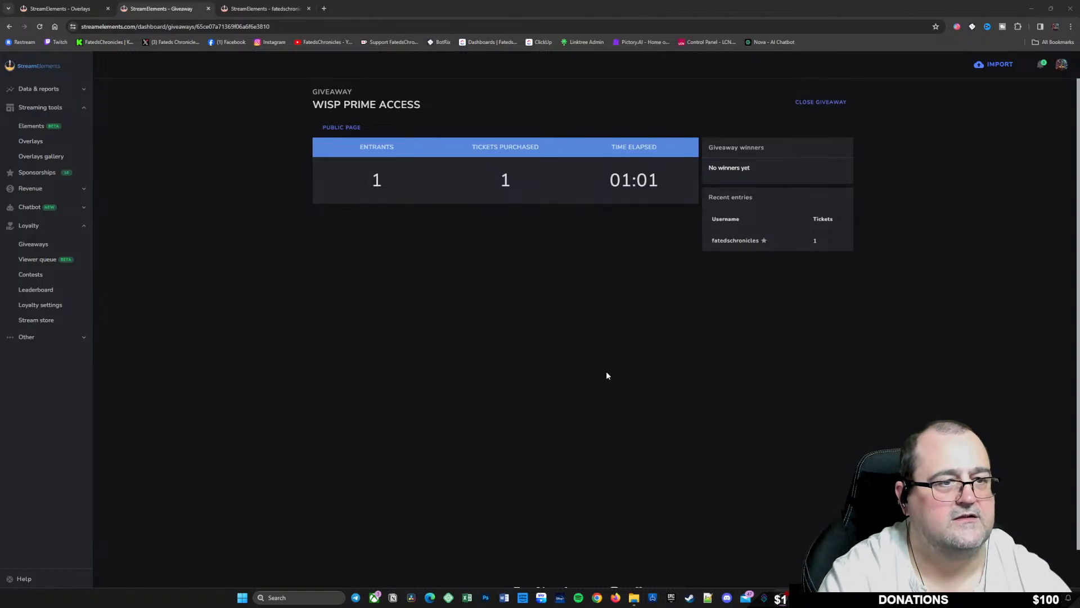
click(818, 107)
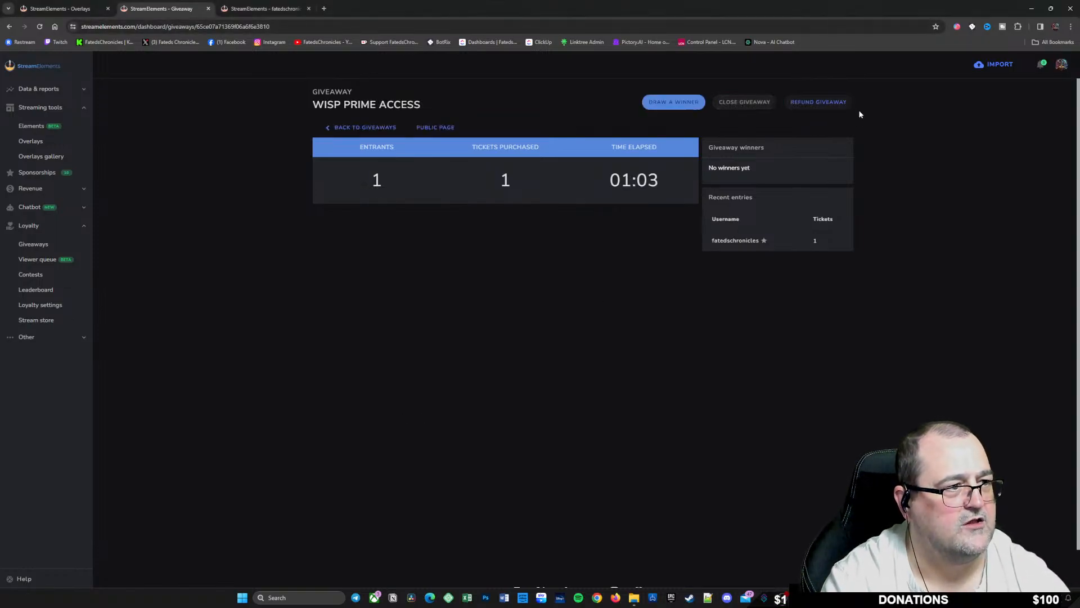
click(364, 127)
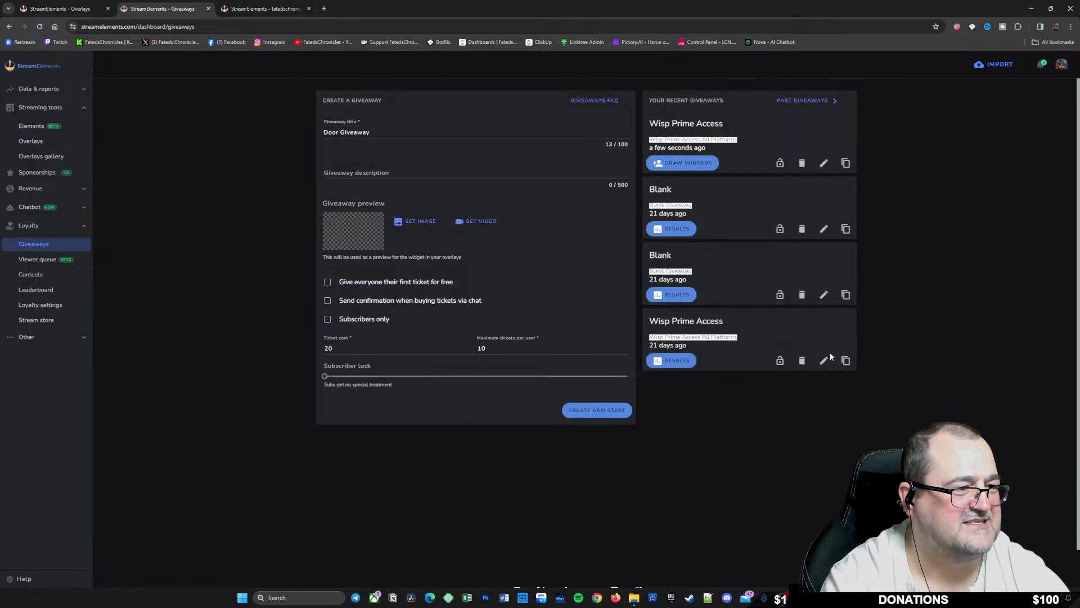
Step: Copy the 21-day-old Wisp Prime Access giveaway again and start it with a maximum of 10 tickets per user
click(846, 360)
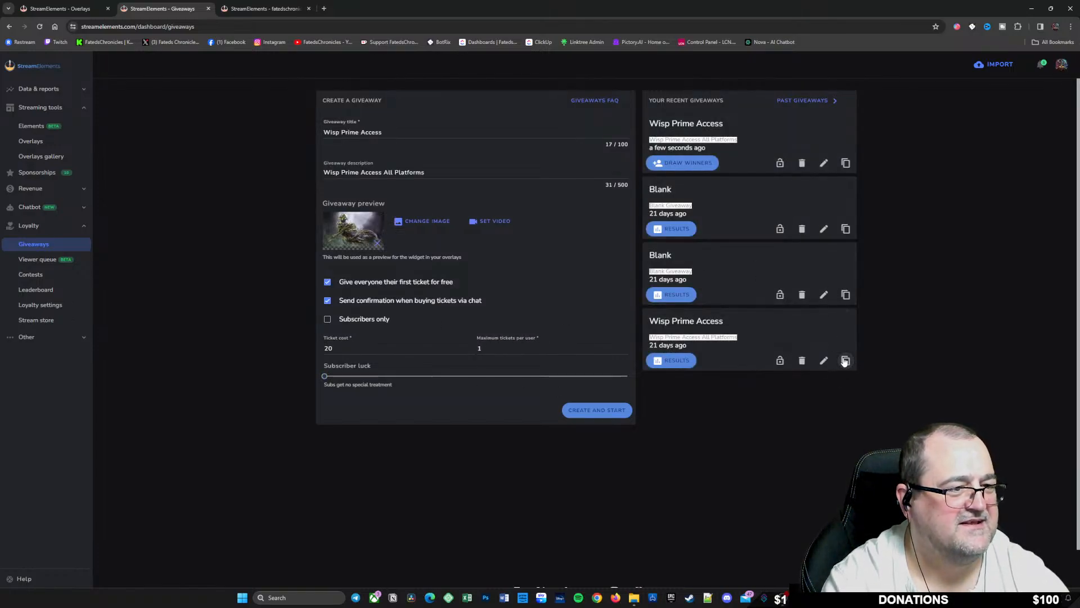
click(493, 346)
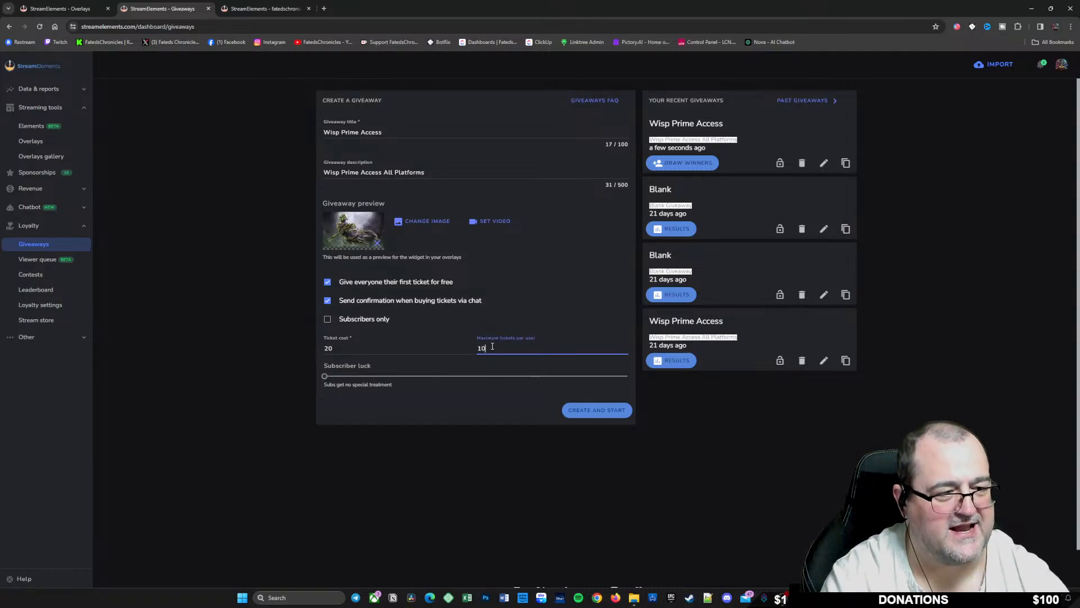
click(599, 412)
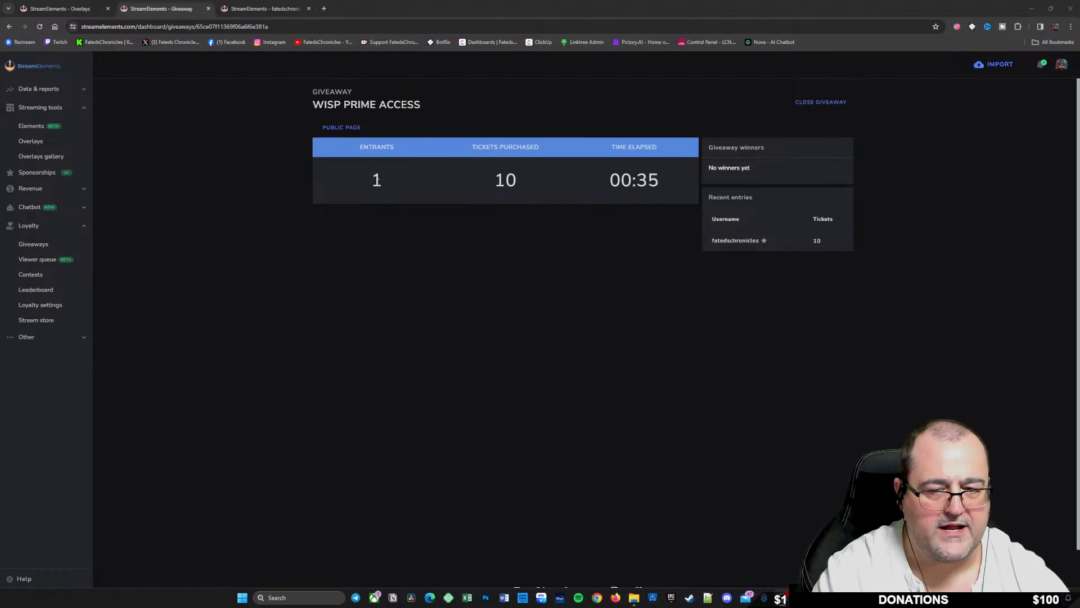
Step: Close the running Wisp Prime Access giveaway, draw a winner, and mark the giveaway as complete
click(824, 105)
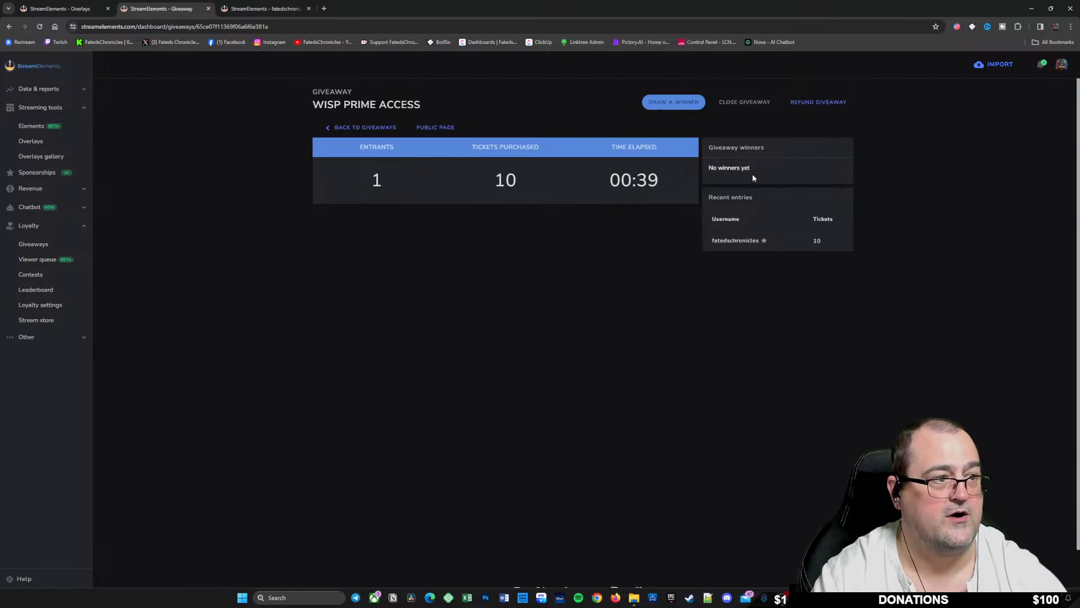
click(675, 107)
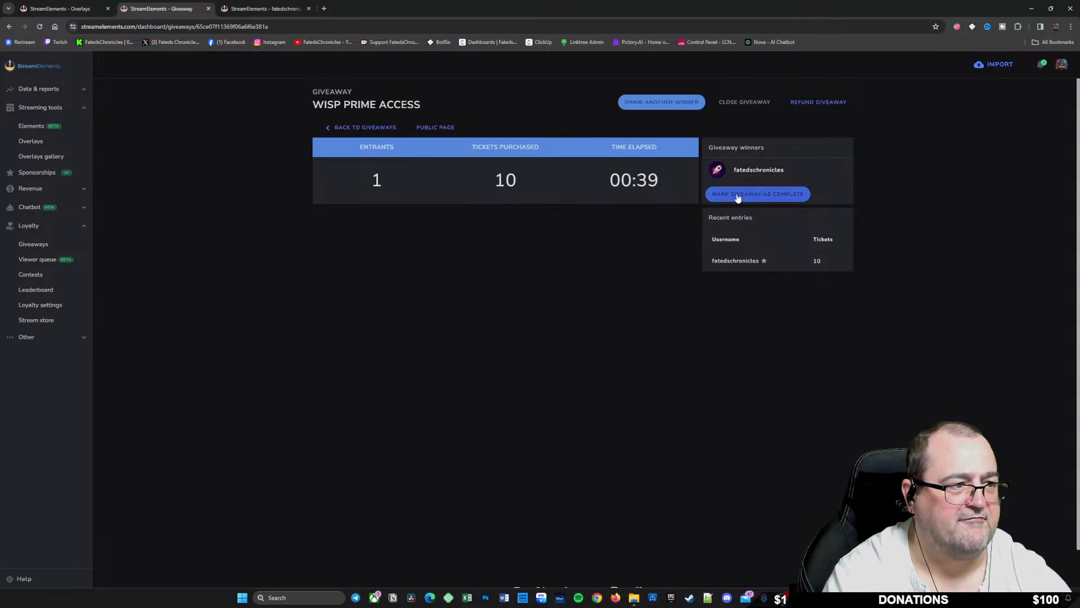
click(769, 197)
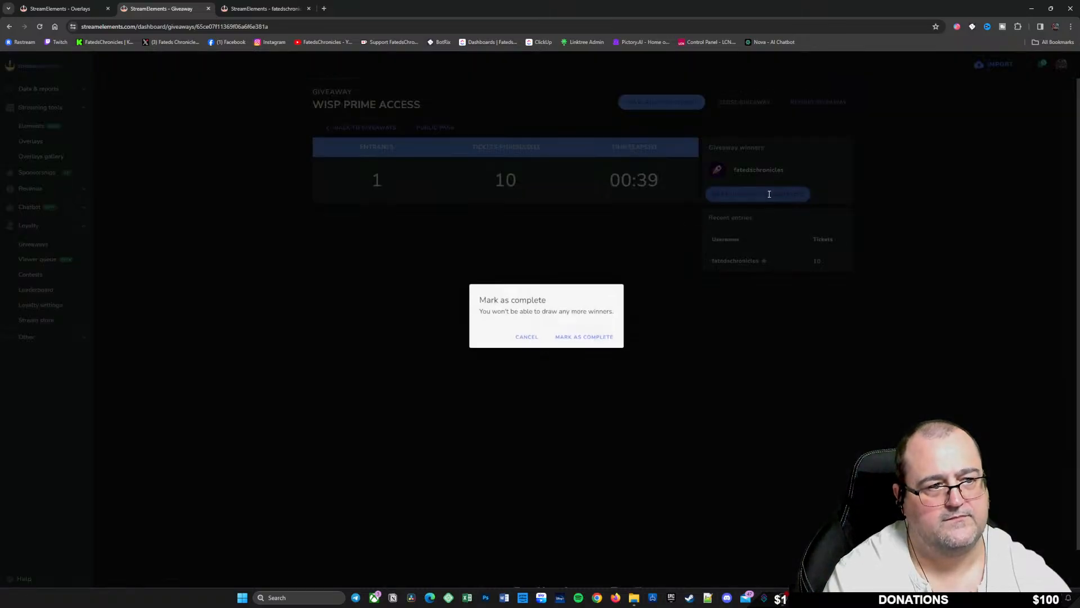
click(568, 346)
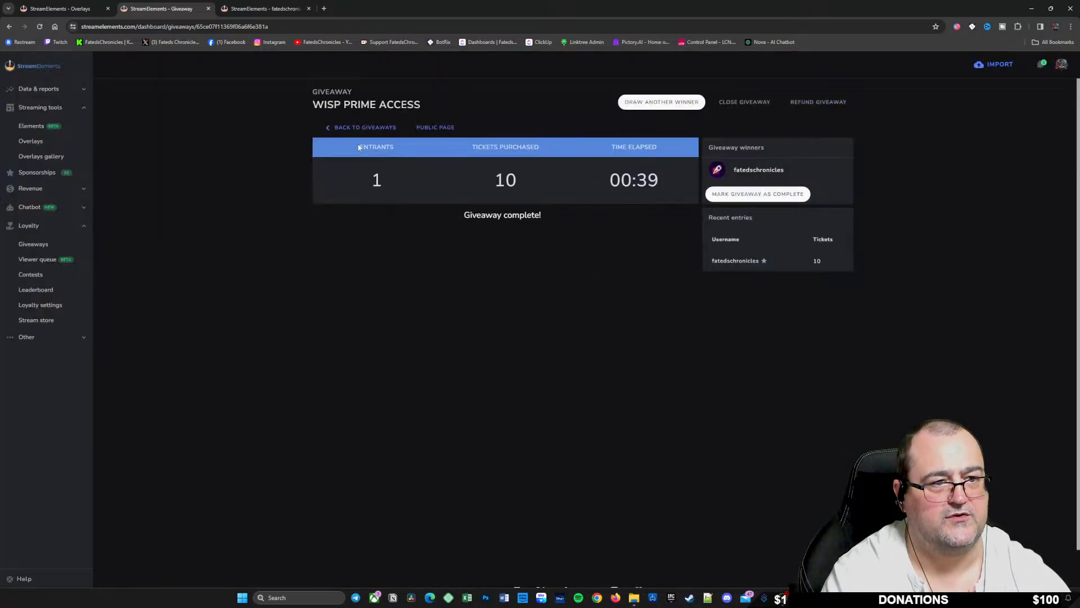
Step: Return to the giveaways list and create and start a copy of the most recent Wisp Prime Access giveaway
click(364, 128)
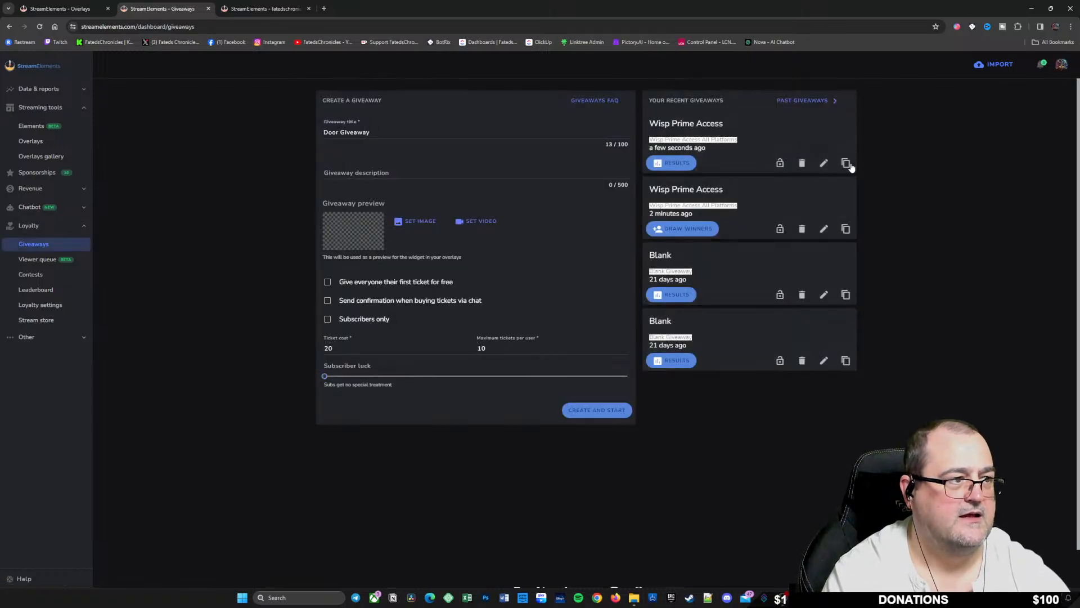
click(845, 163)
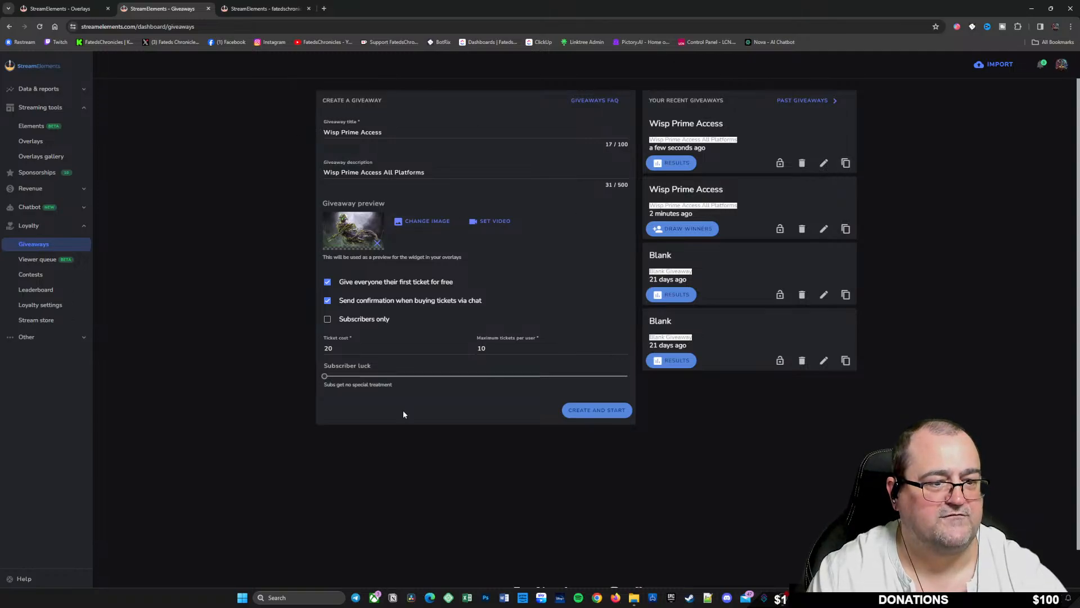
click(607, 413)
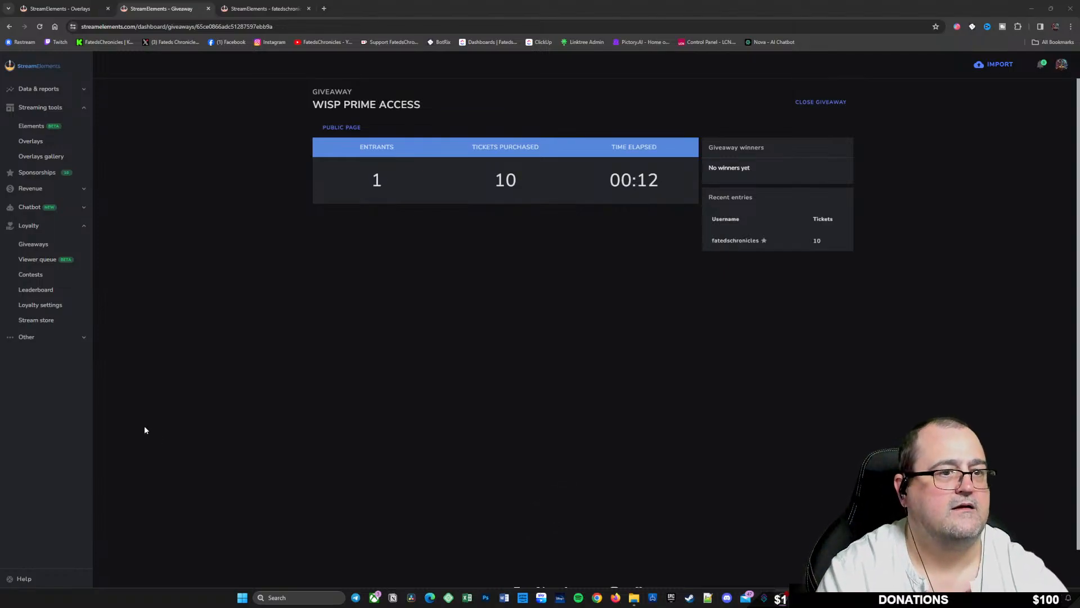
Step: Open the running giveaway's public page and review its entry details and loyalty rewards
click(350, 129)
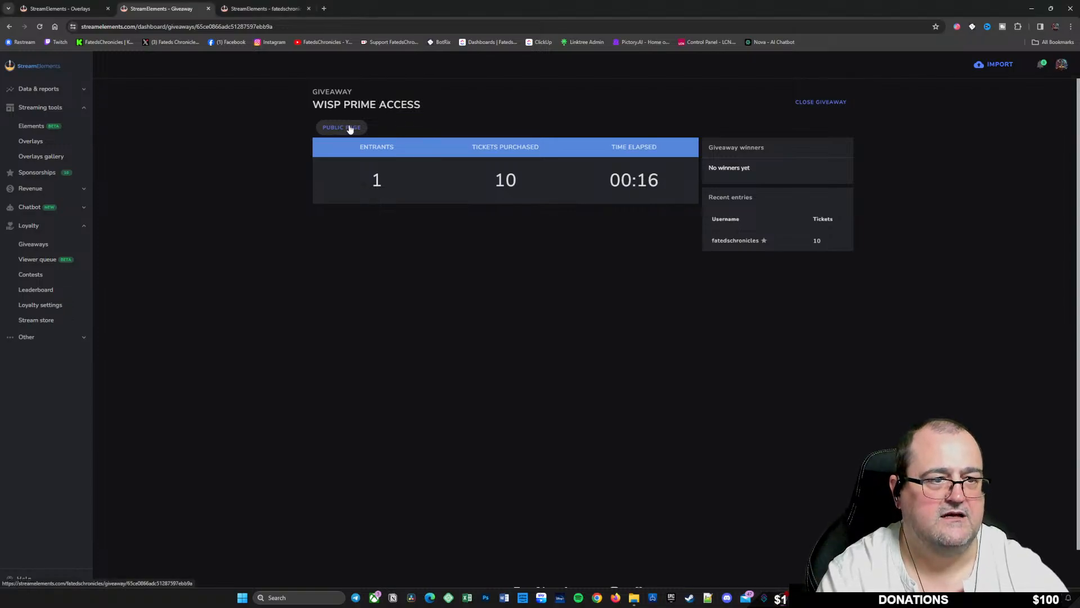
click(350, 129)
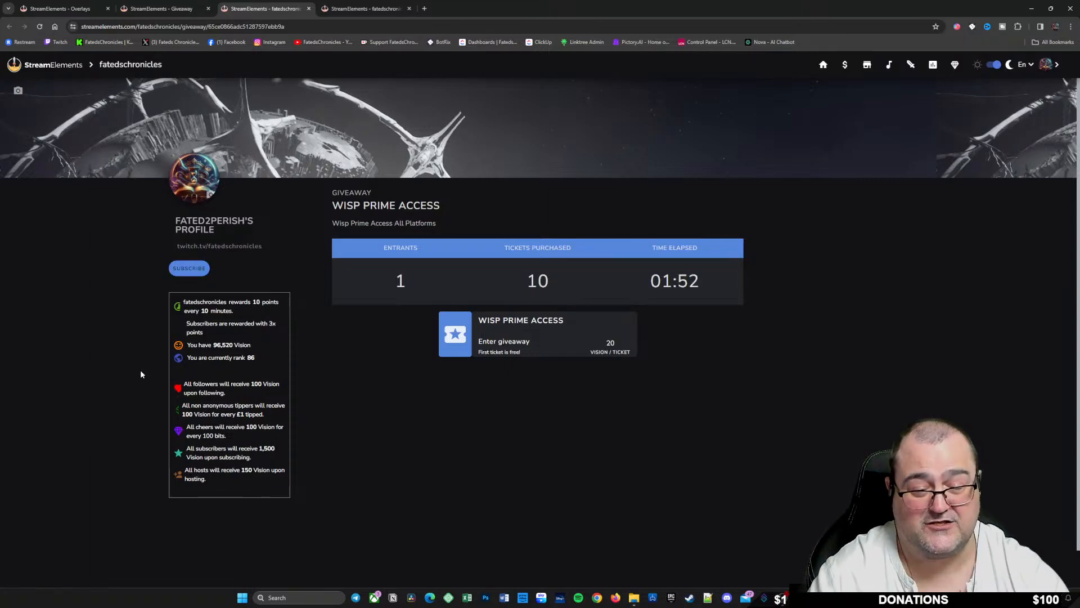
Step: Close the giveaway dashboard and public page tabs, leaving only the StreamElements Overlays page open
click(168, 9)
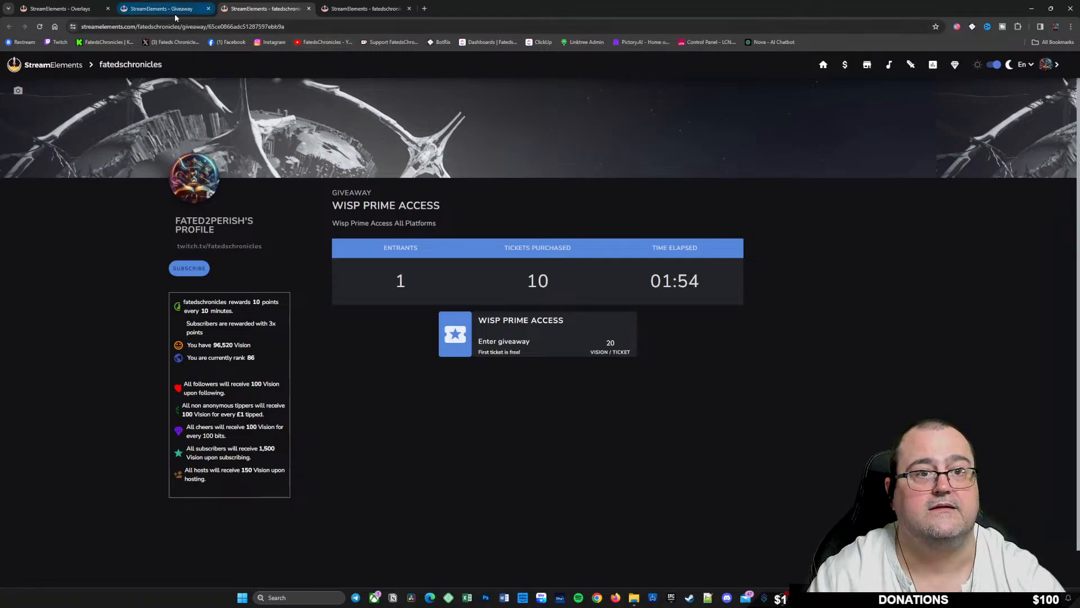
click(209, 9)
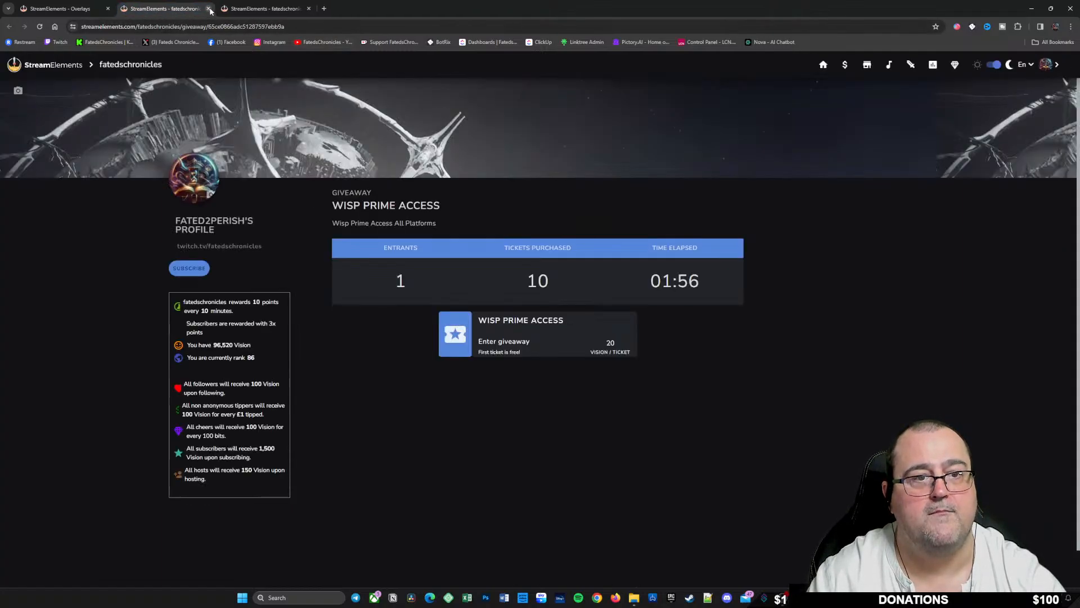
click(208, 9)
click(209, 8)
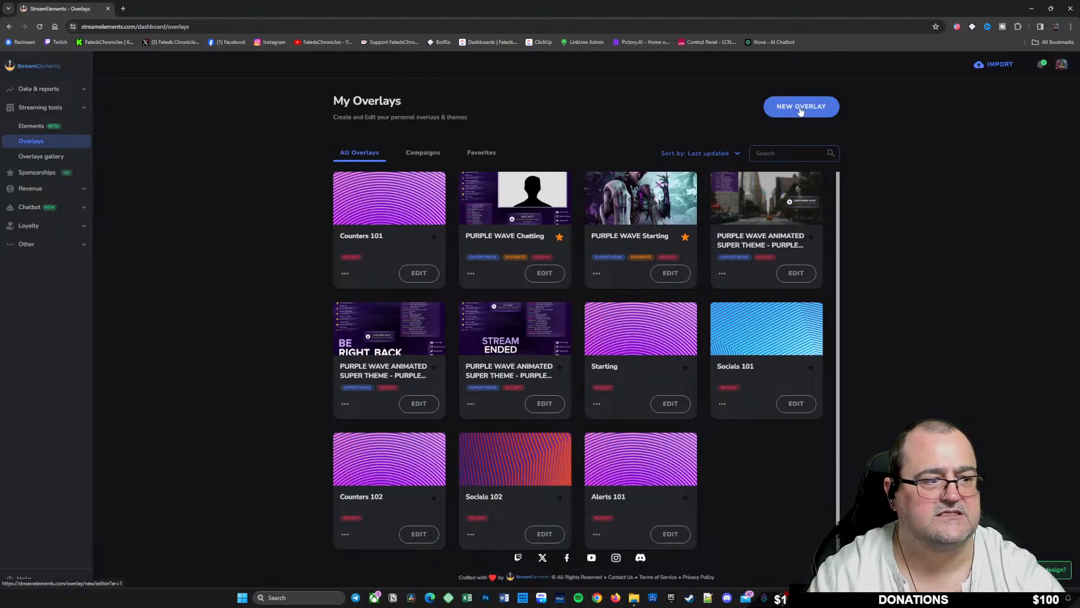
Step: Create a new overlay at 1080p resolution and add the Giveaway engagement widget to it
click(801, 108)
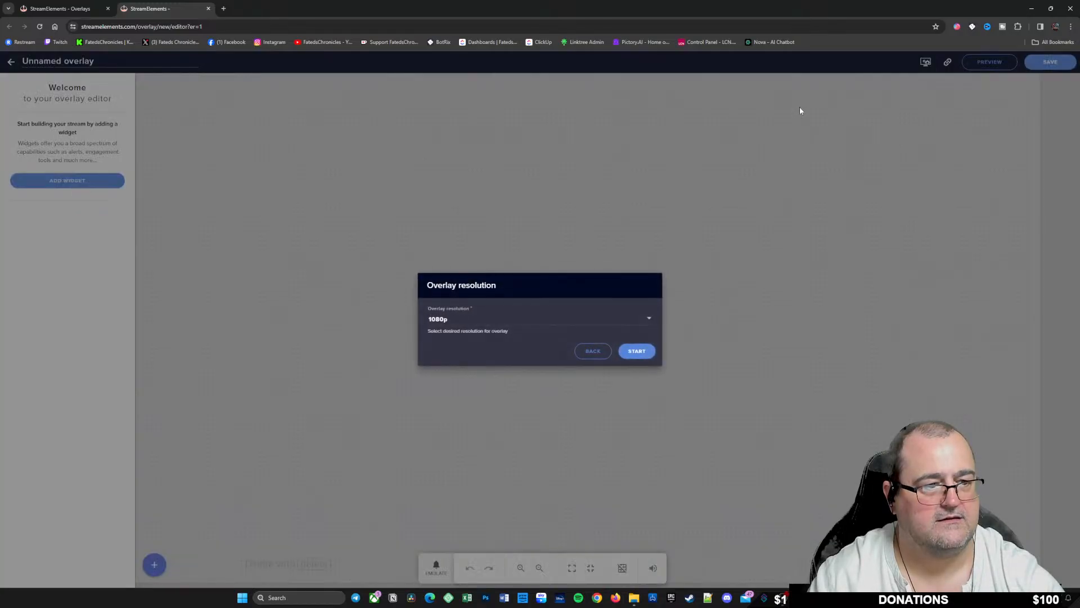
click(636, 351)
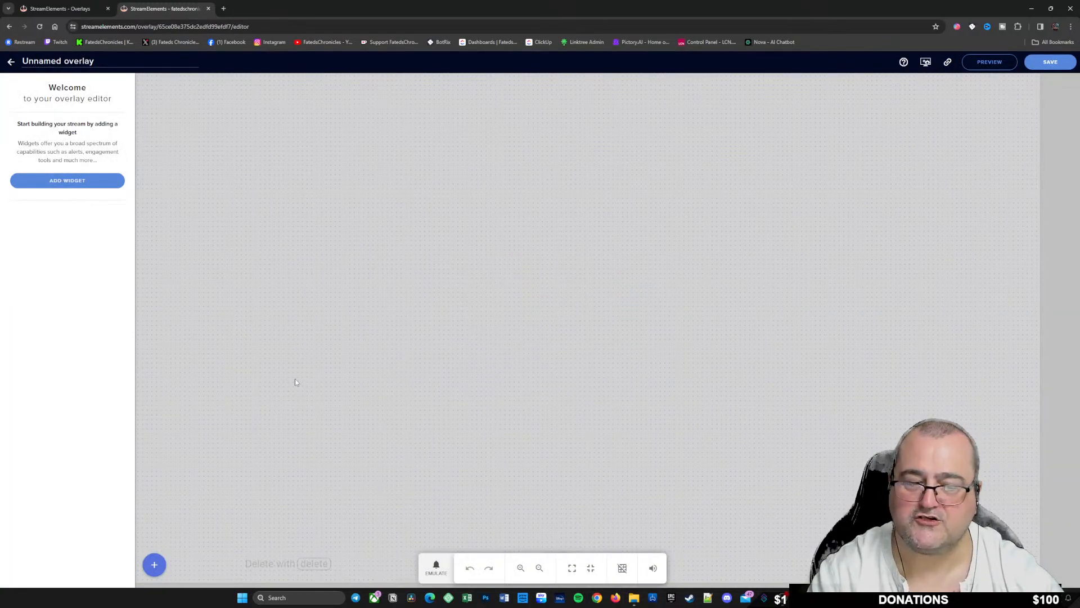
click(154, 565)
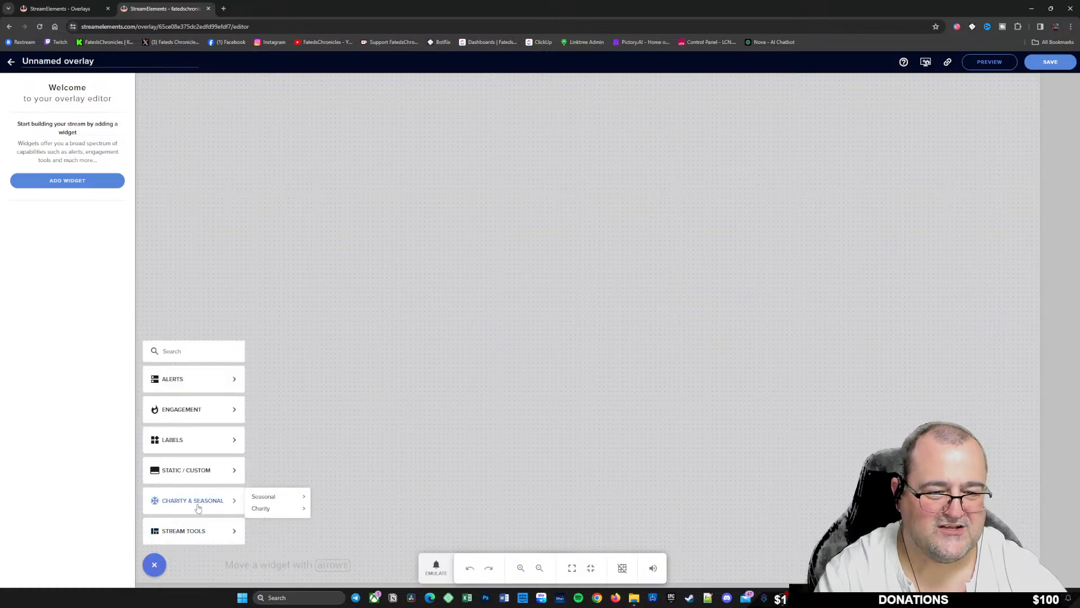
mouse_move(218, 471)
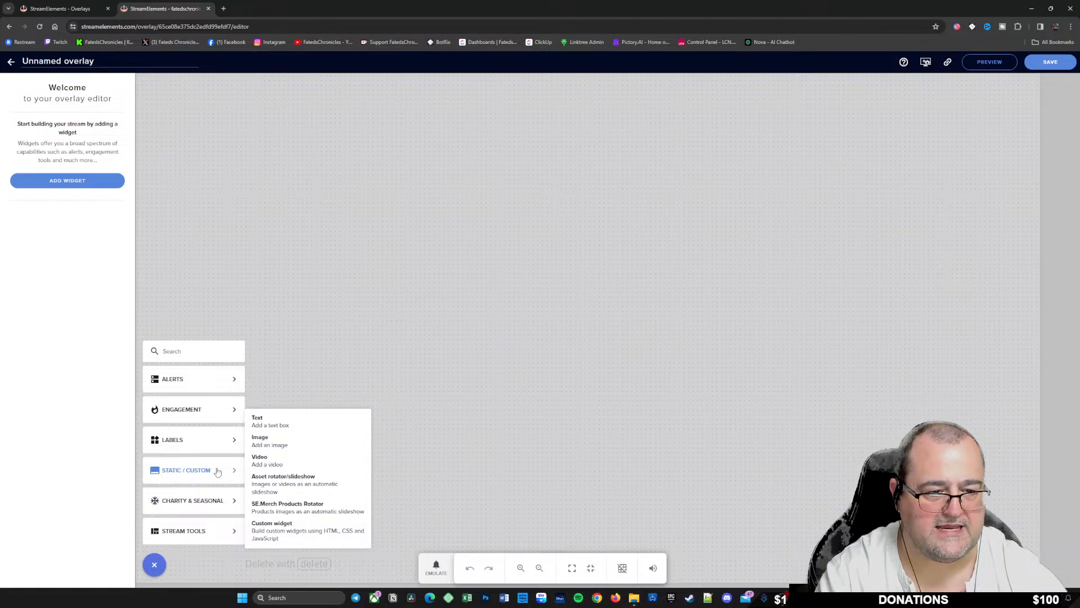
mouse_move(212, 440)
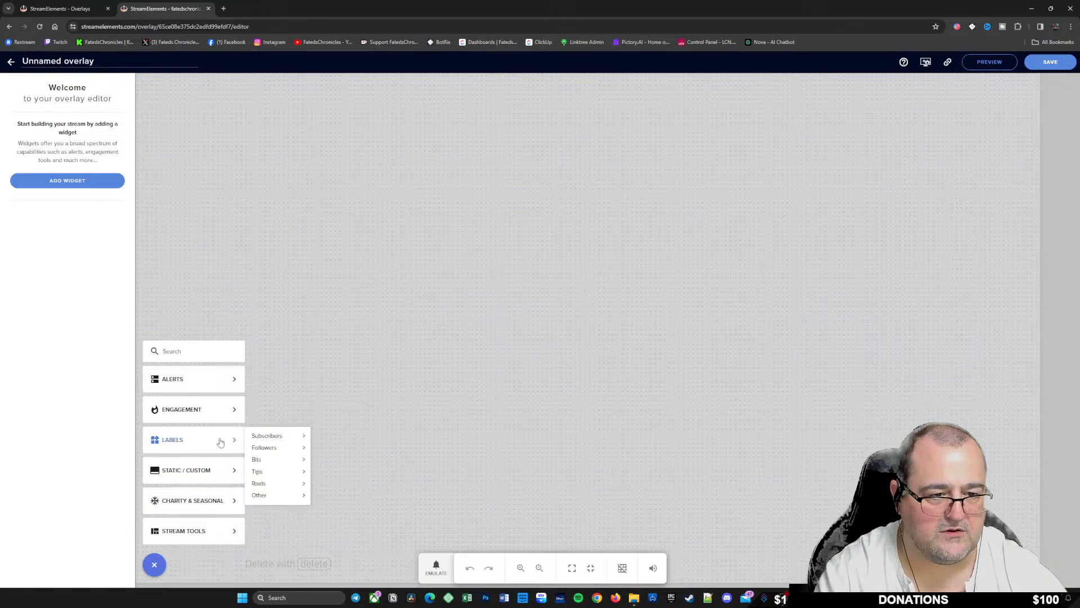
mouse_move(212, 412)
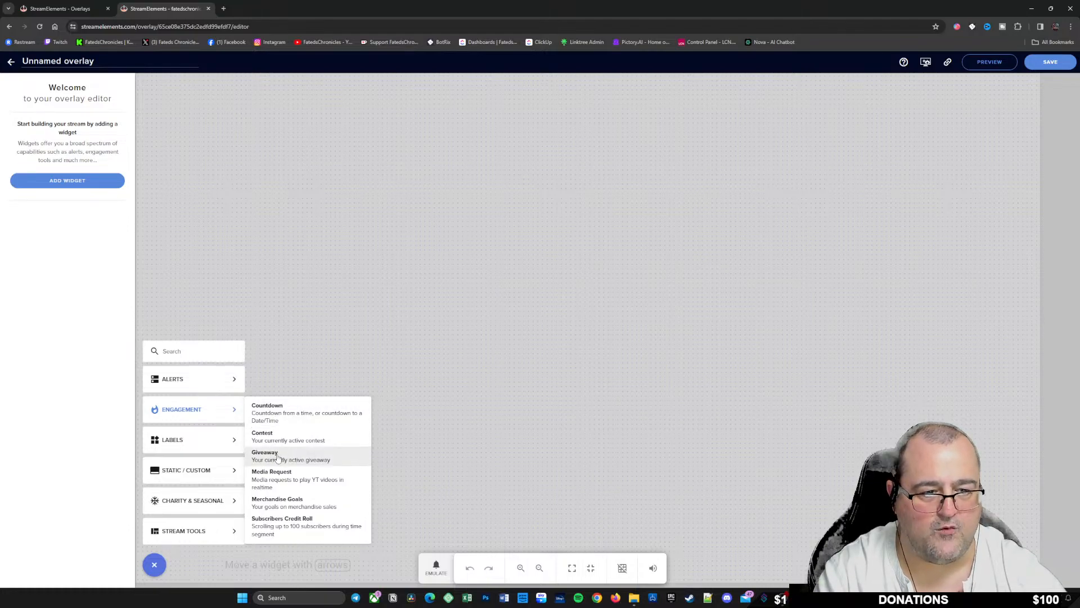
click(302, 460)
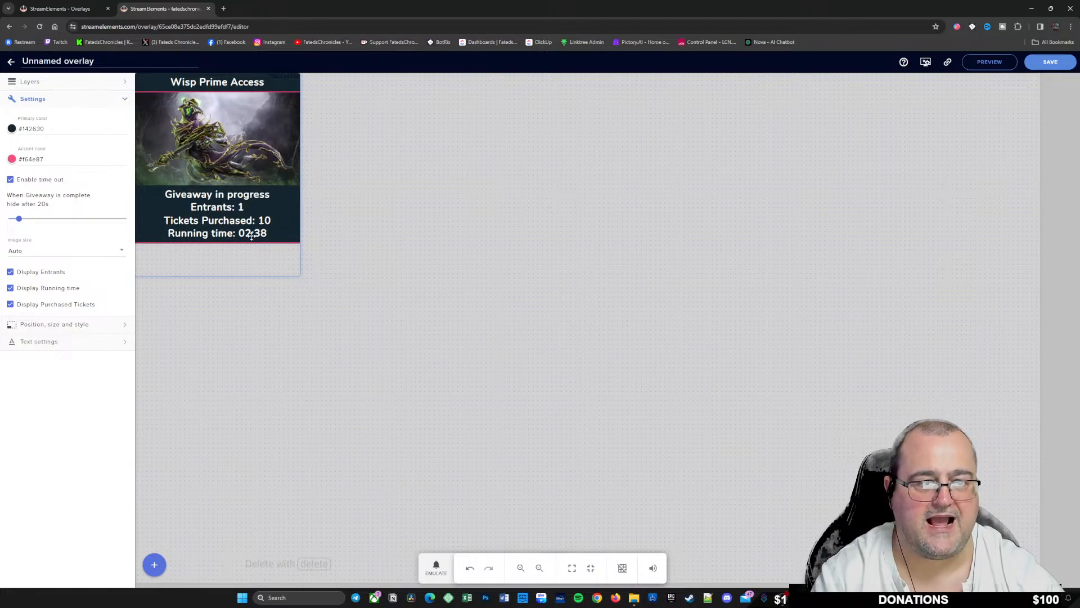
Step: Move the giveaway widget against the canvas's right edge, below mid-height, and save the overlay as Giveaway
drag(209, 176, 218, 325)
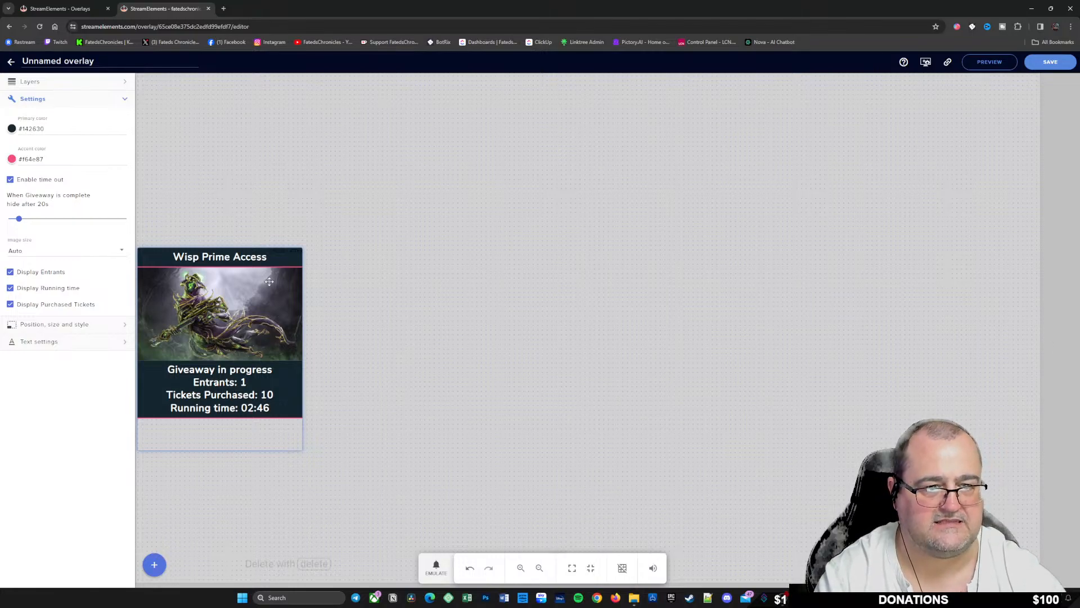
drag(199, 330, 936, 393)
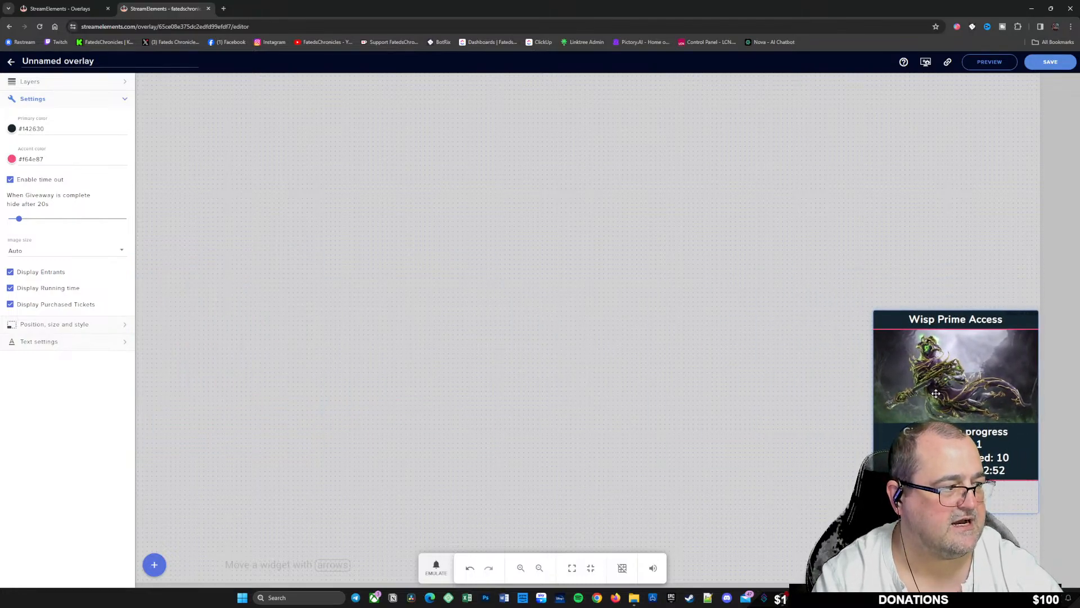
click(1047, 63)
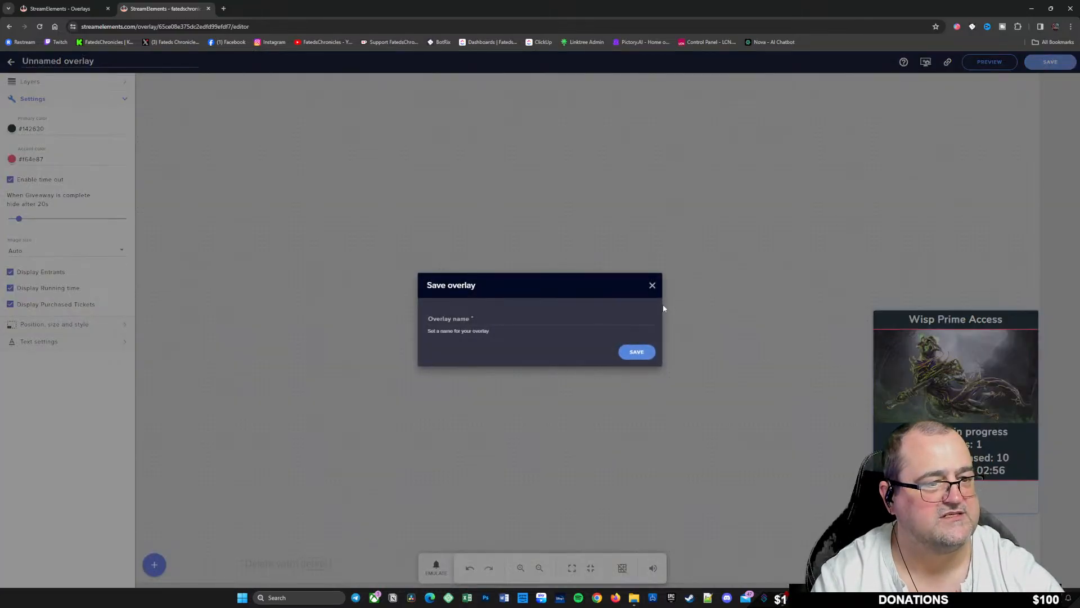
click(470, 319)
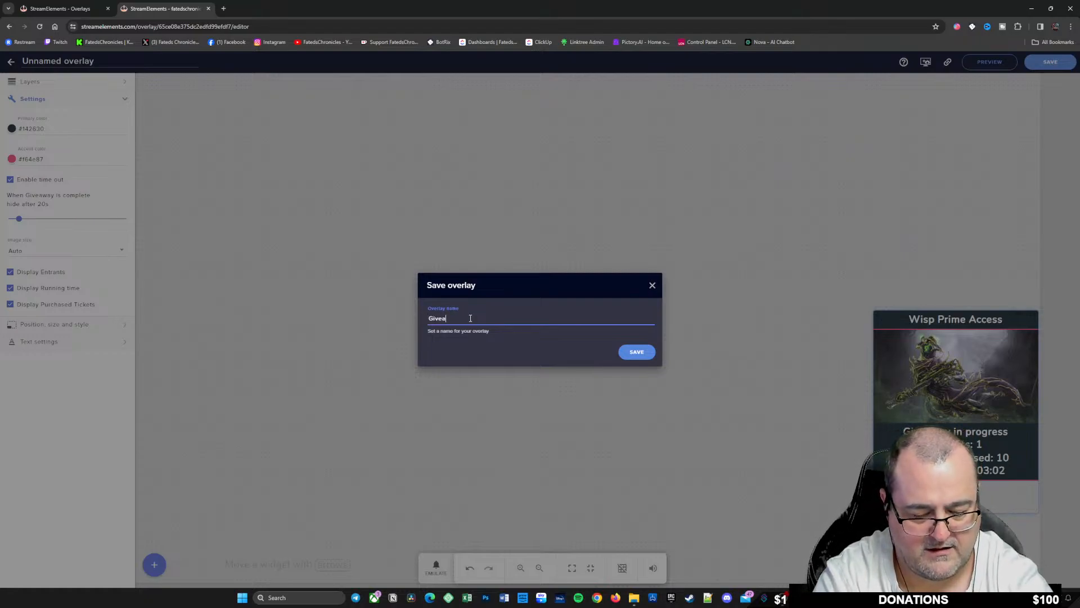
click(638, 352)
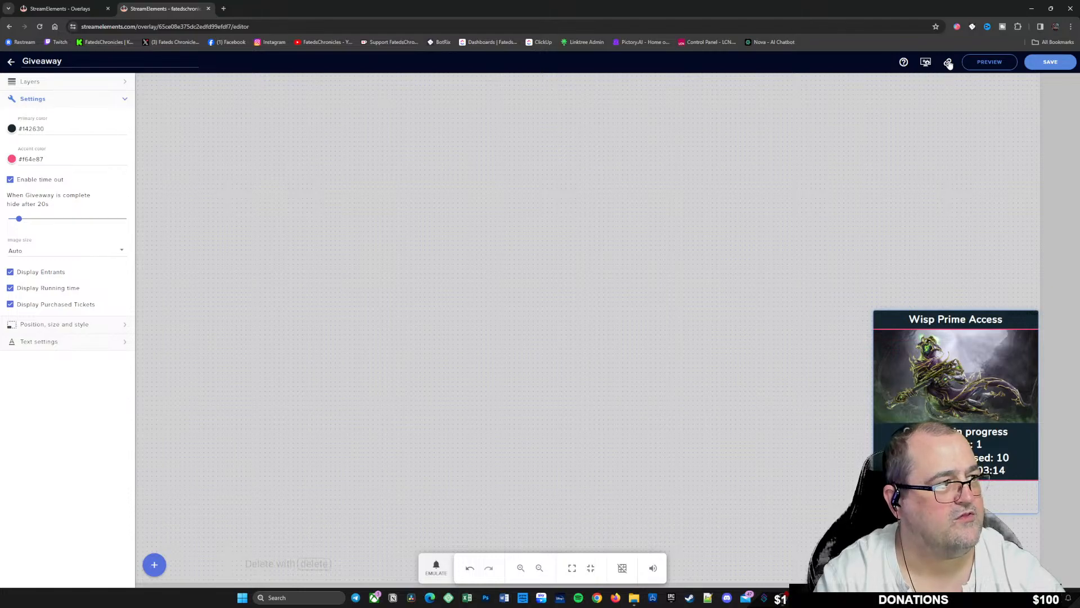
Step: Switch to OBS, maximize its window, and open the SE---GiveAway scene
click(1031, 8)
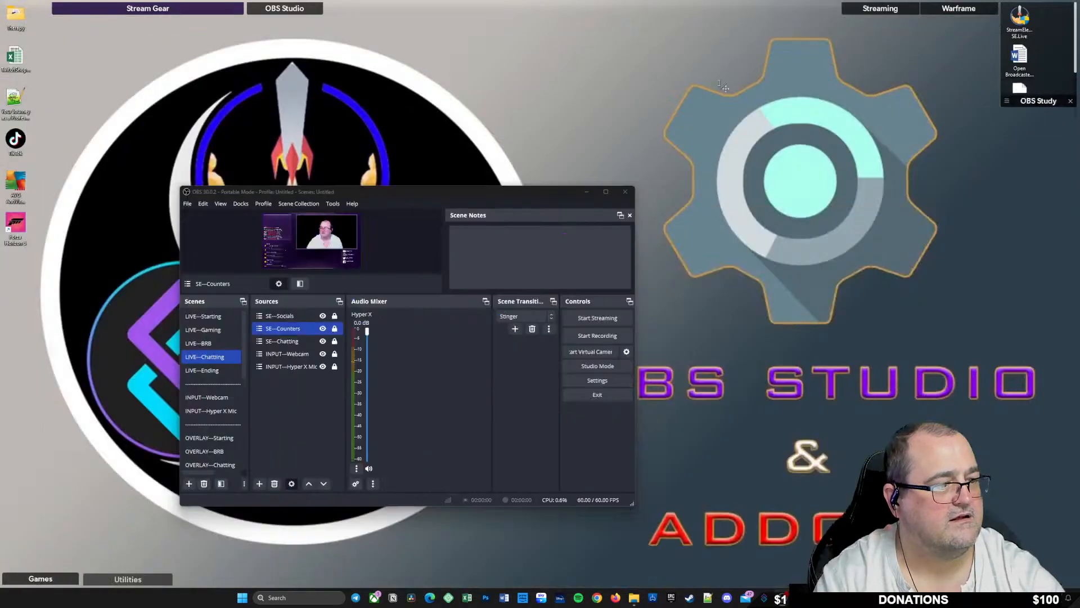
drag(435, 195, 515, 3)
scroll(70, 521, down, 5)
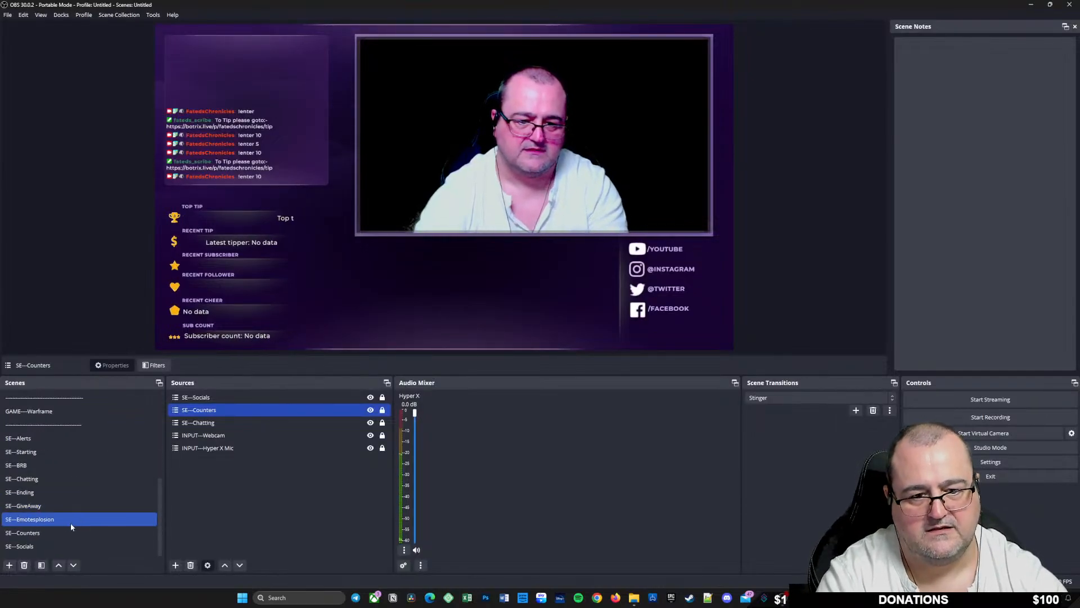
scroll(66, 466, up, 1)
scroll(68, 465, down, 1)
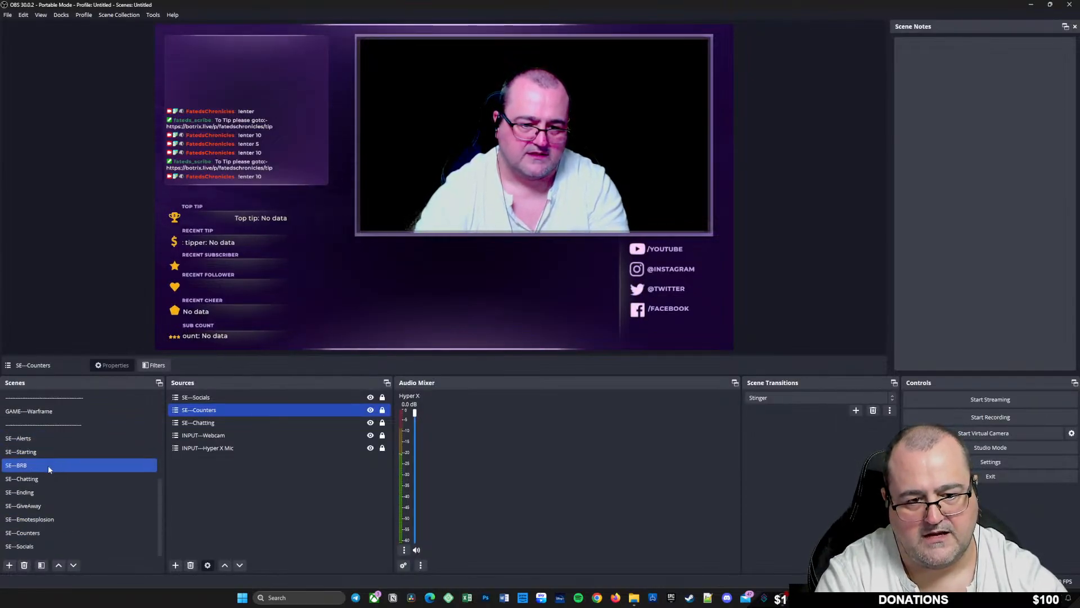
click(49, 506)
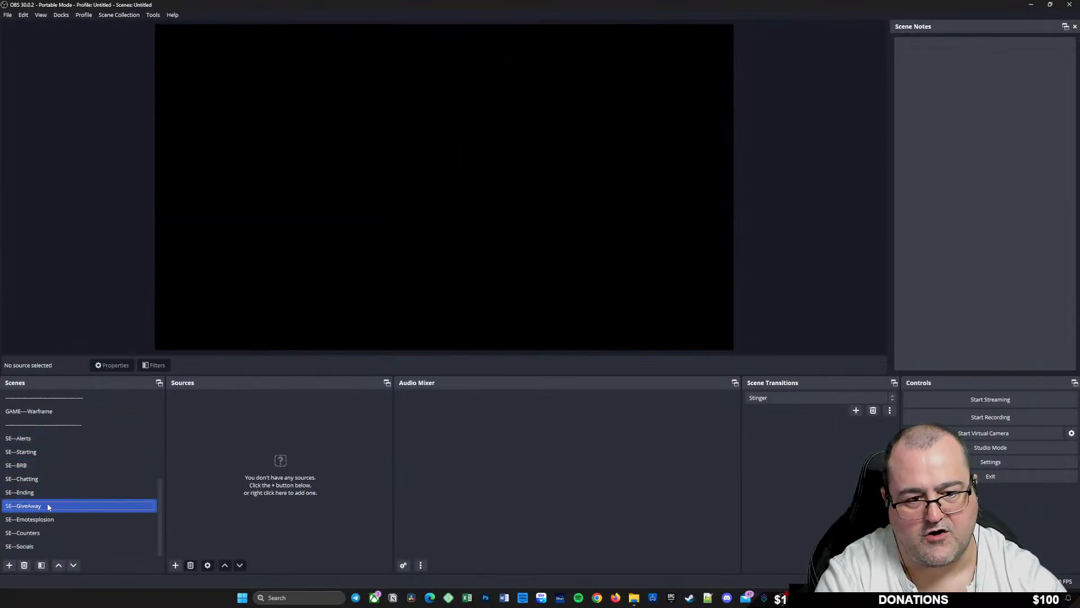
Step: Add a new browser source named Giveaway to the SE---GiveAway scene
right_click(196, 421)
mouse_move(259, 428)
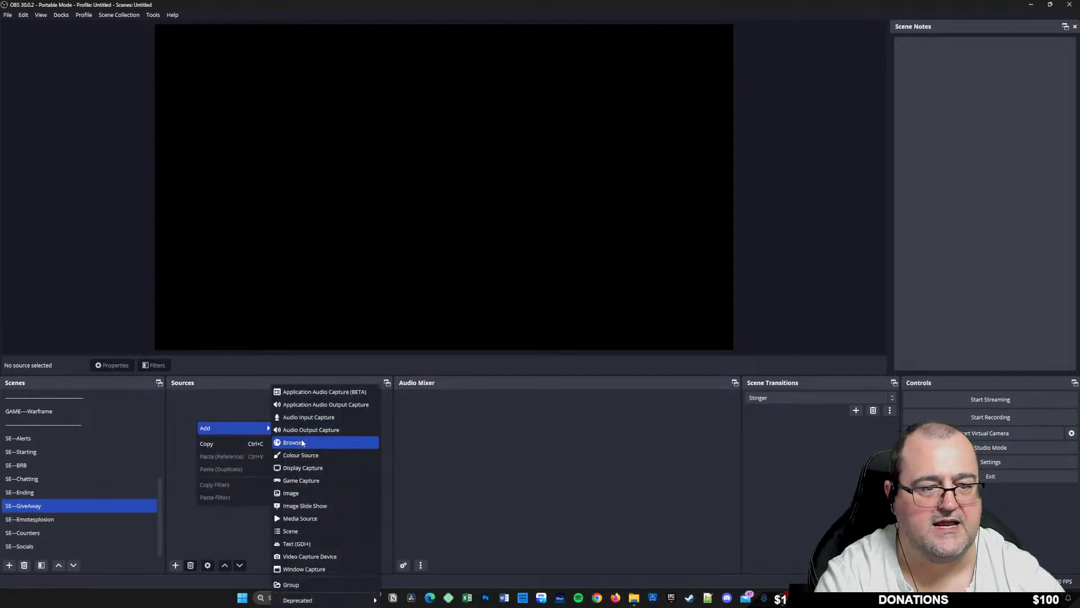
click(293, 442)
text(G)
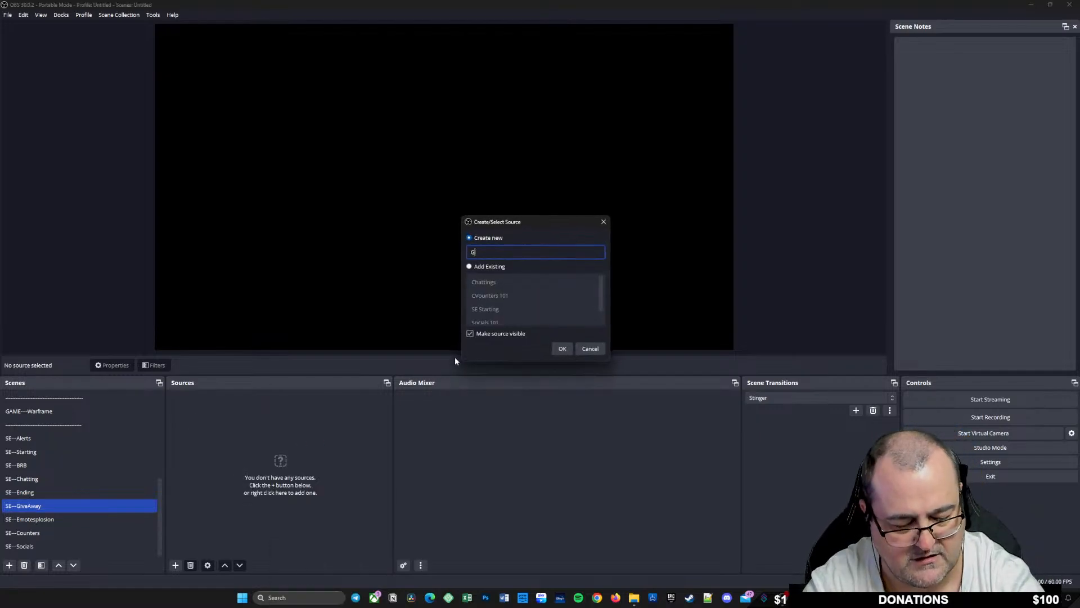
text(iveaway)
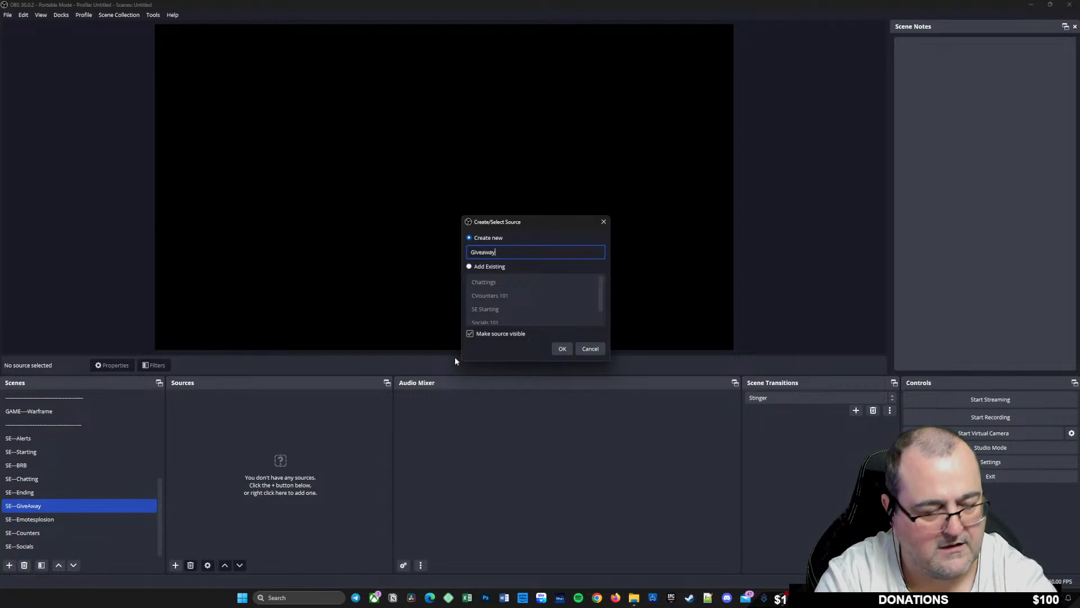
key(Return)
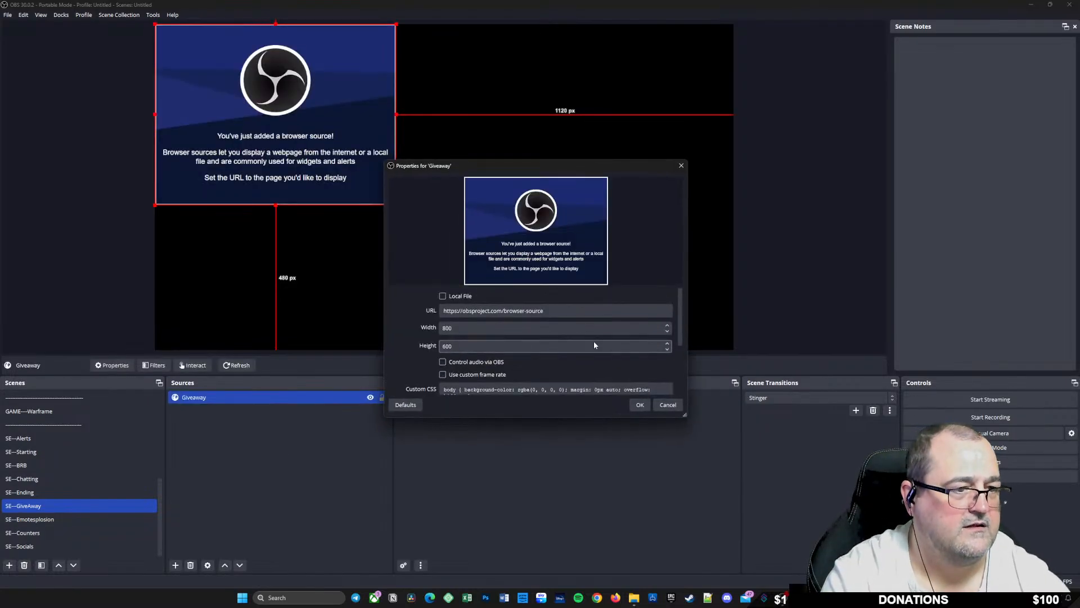
Step: Paste the tokenized overlay URL into the Giveaway source, set its size to 1920 by 1080, and accept the properties
drag(554, 314, 434, 308)
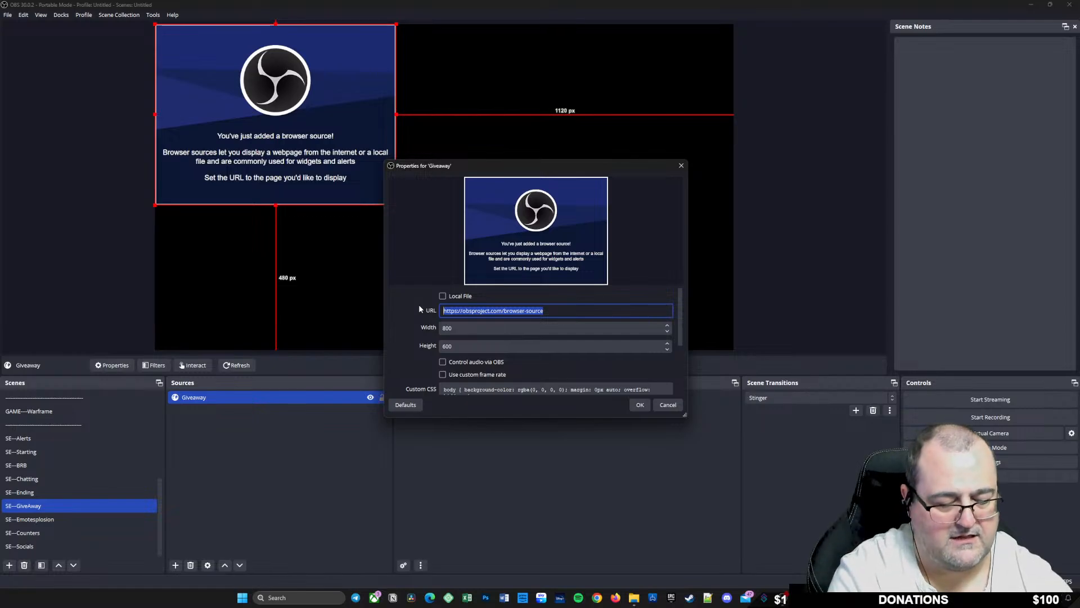
key(ctrl+v)
double_click(444, 328)
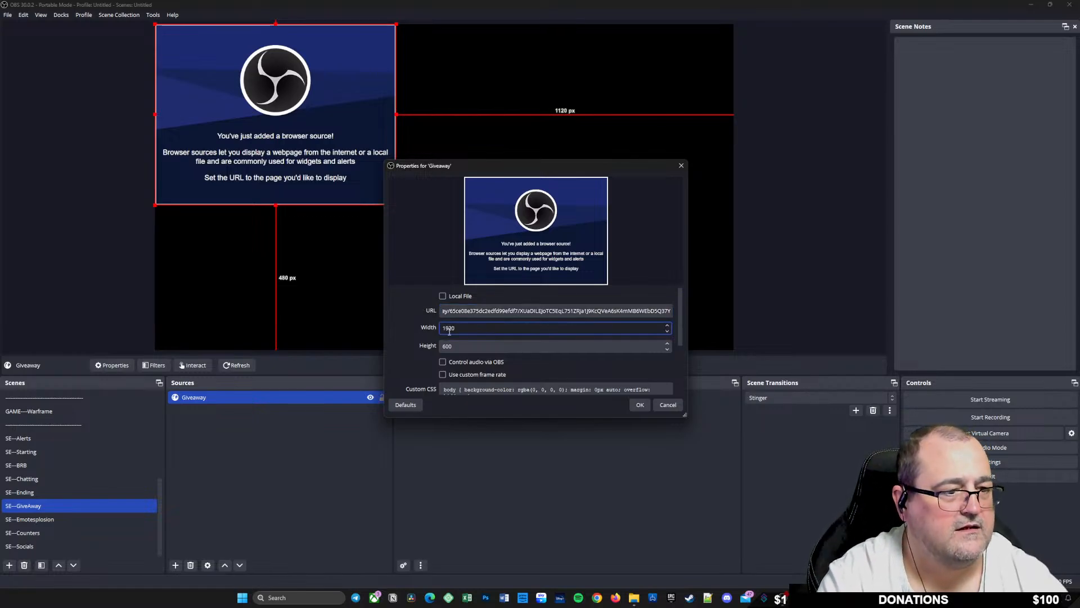
key(Tab)
text(1080)
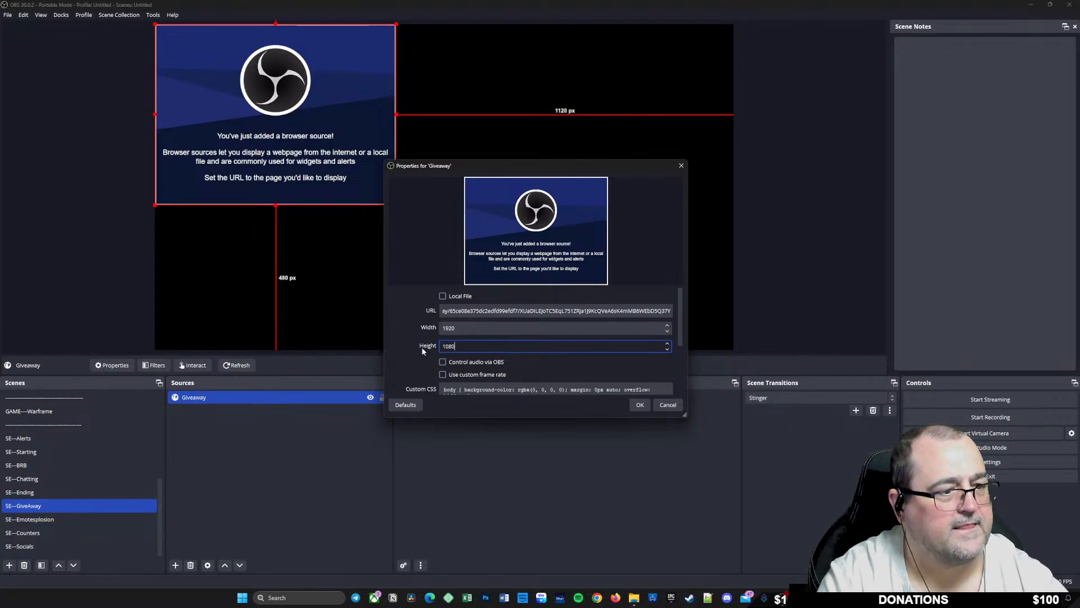
scroll(519, 368, down, 3)
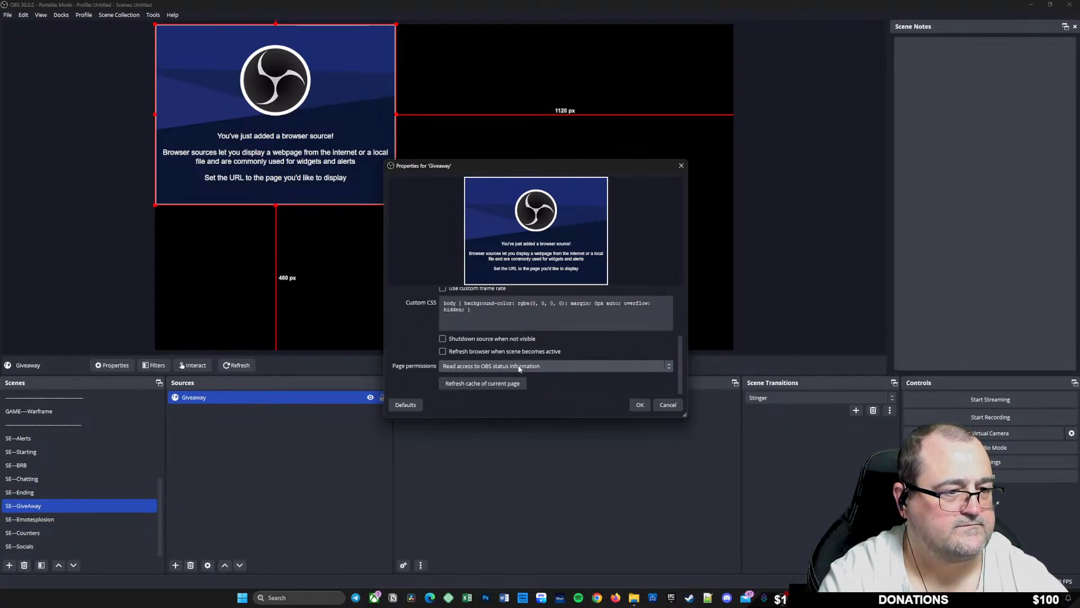
click(448, 341)
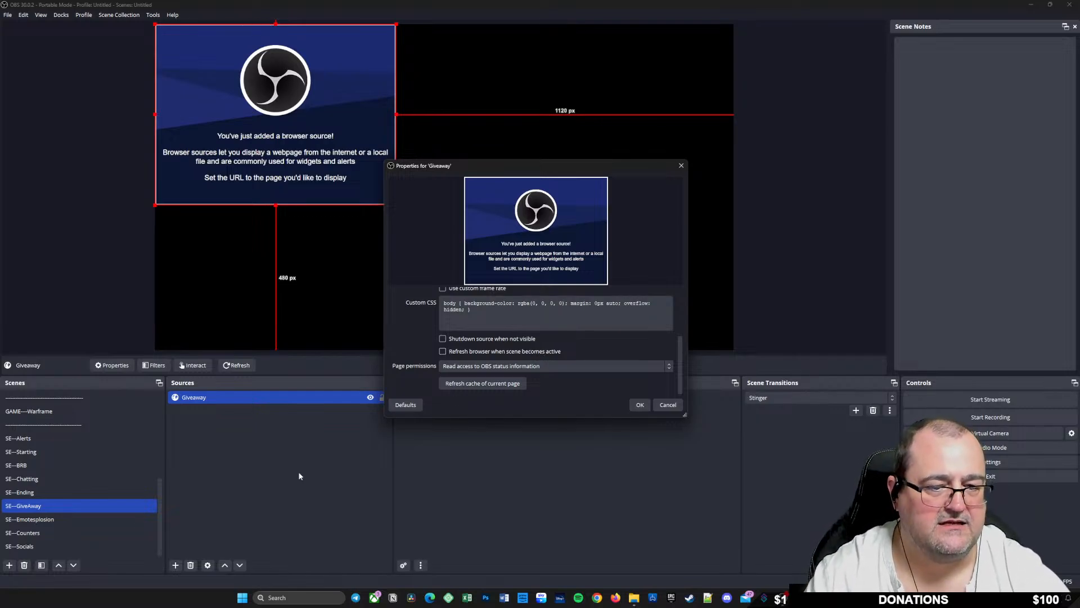
scroll(45, 433, up, 8)
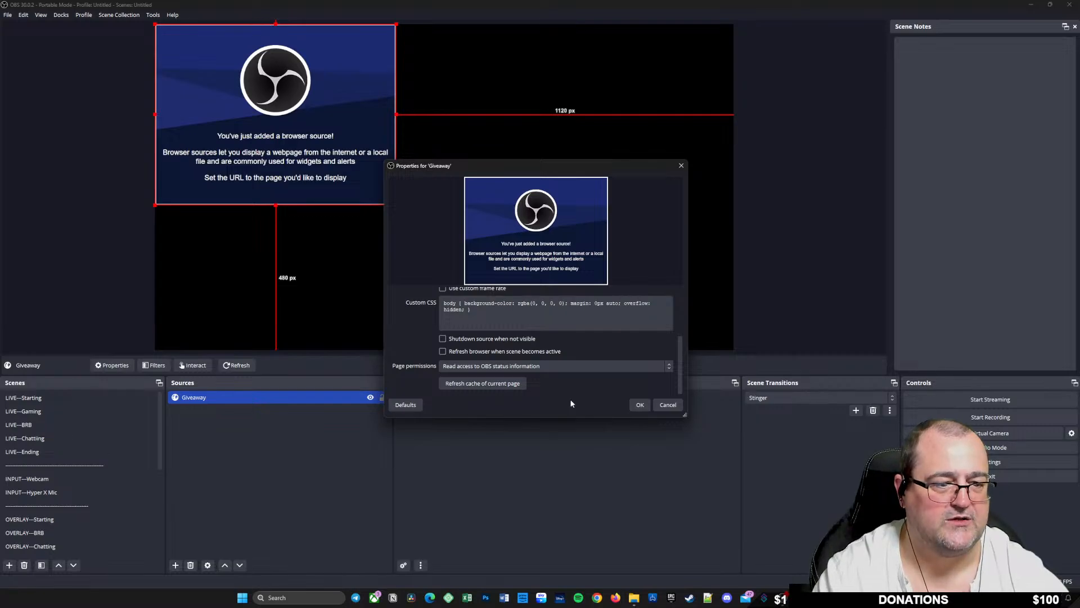
click(640, 405)
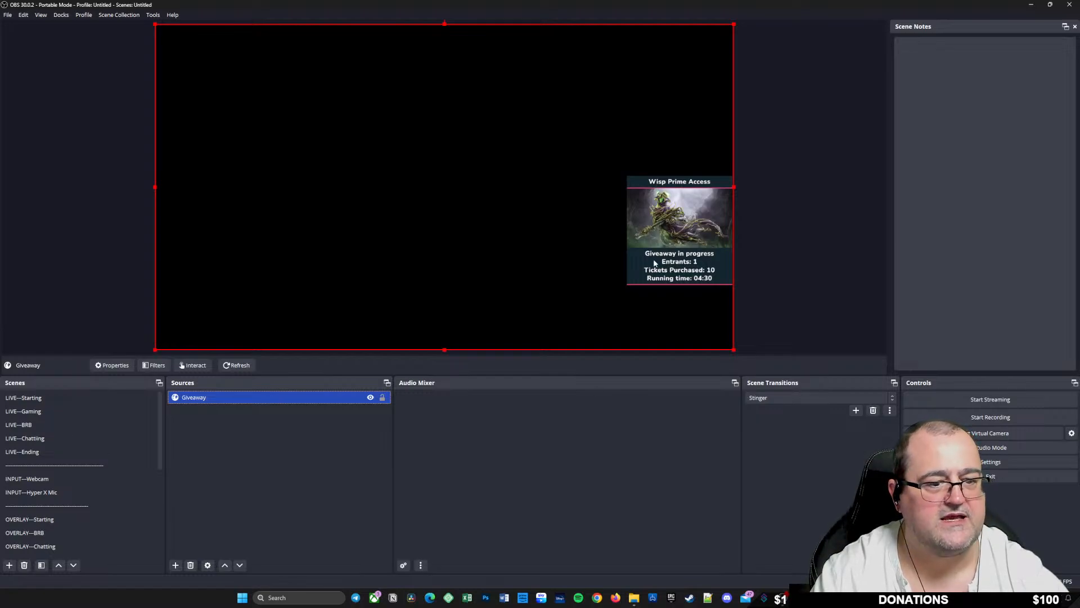
Step: Add the existing SE---GiveAway scene as a source in the LIVE---Chatting scene
click(73, 438)
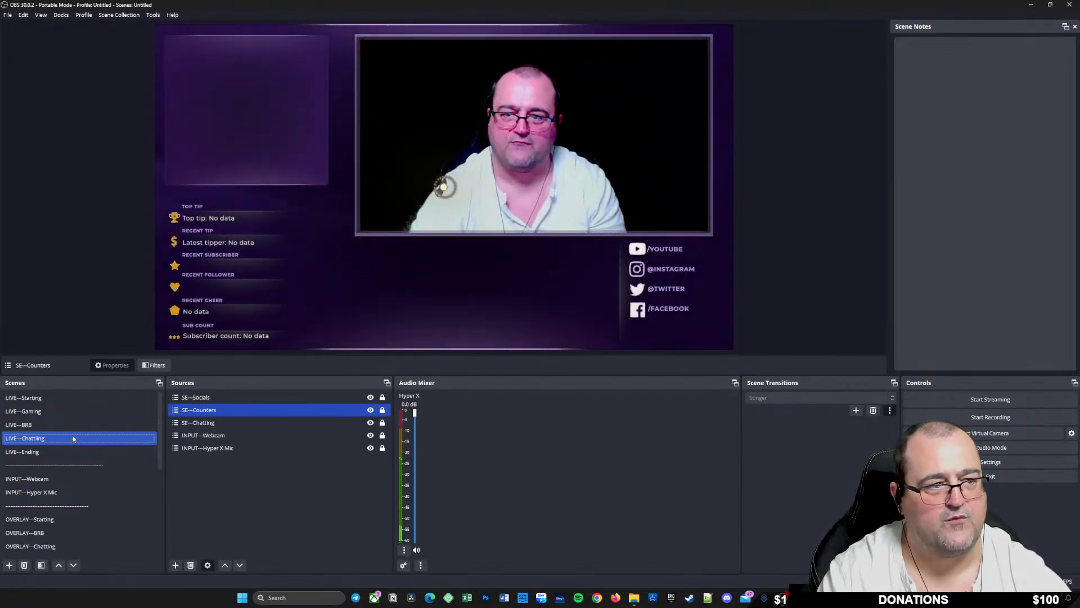
ctrl+click(256, 423)
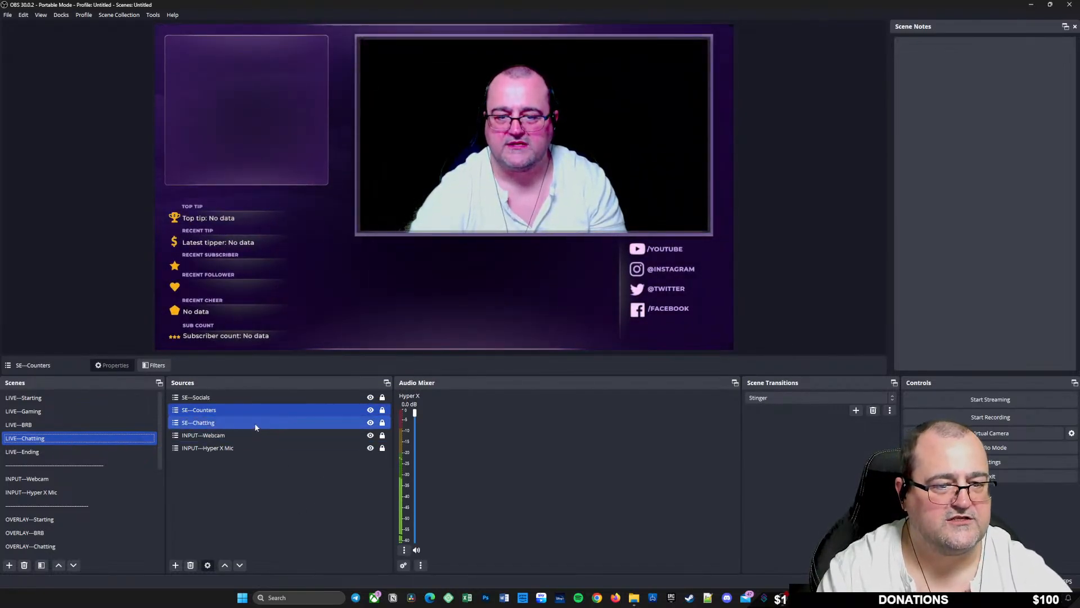
click(176, 564)
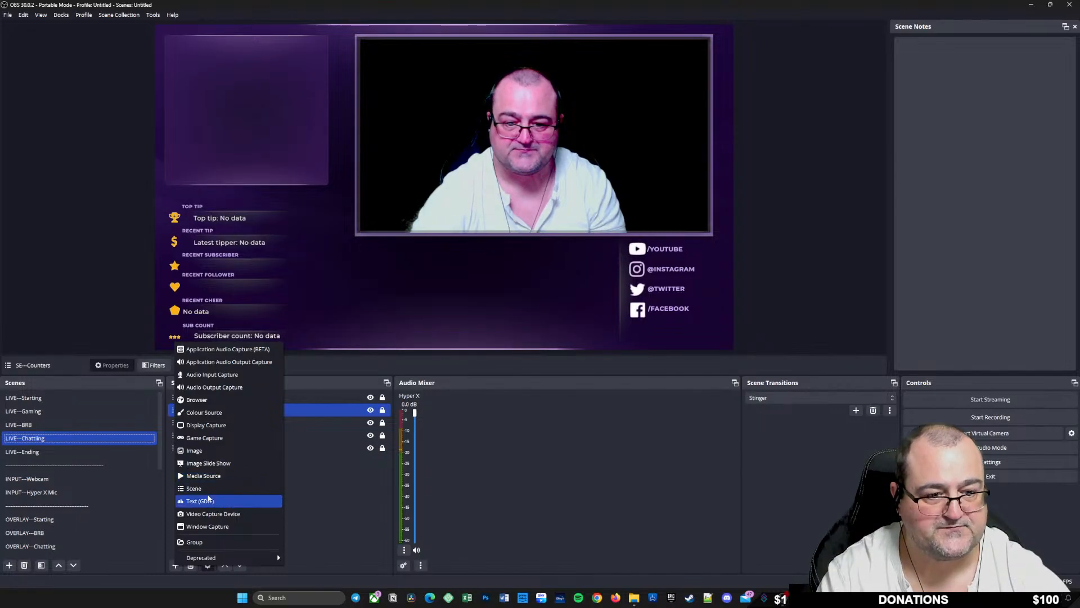
click(207, 488)
click(532, 281)
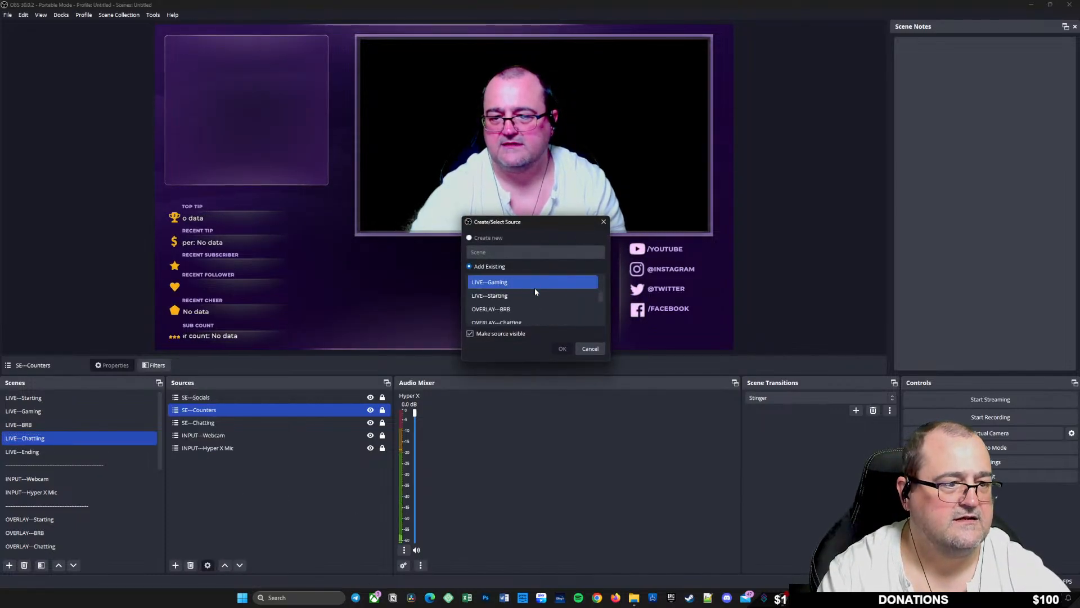
scroll(539, 286, down, 3)
click(505, 321)
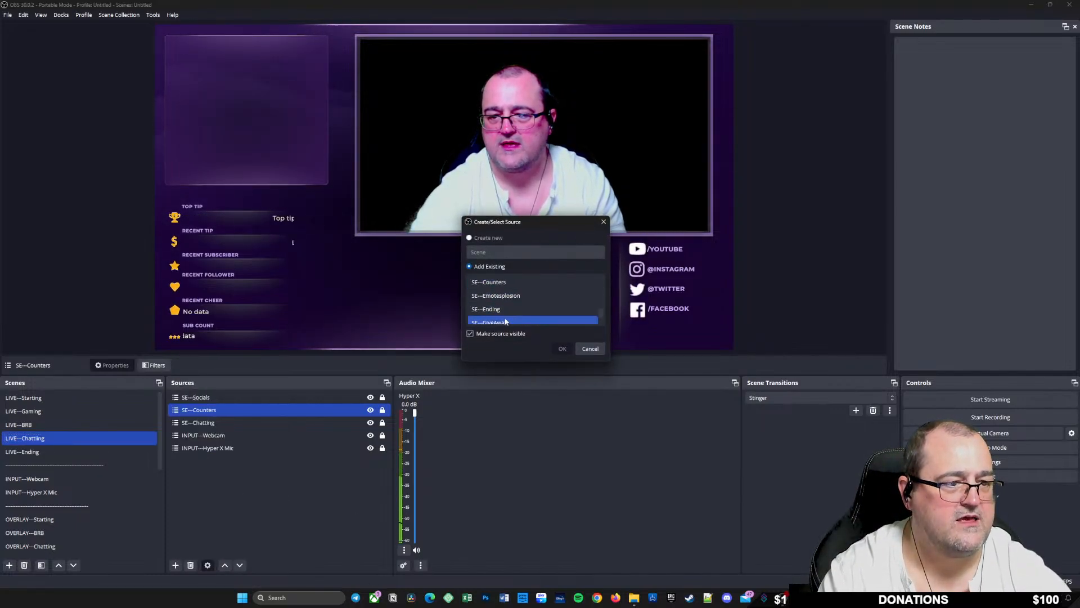
click(562, 349)
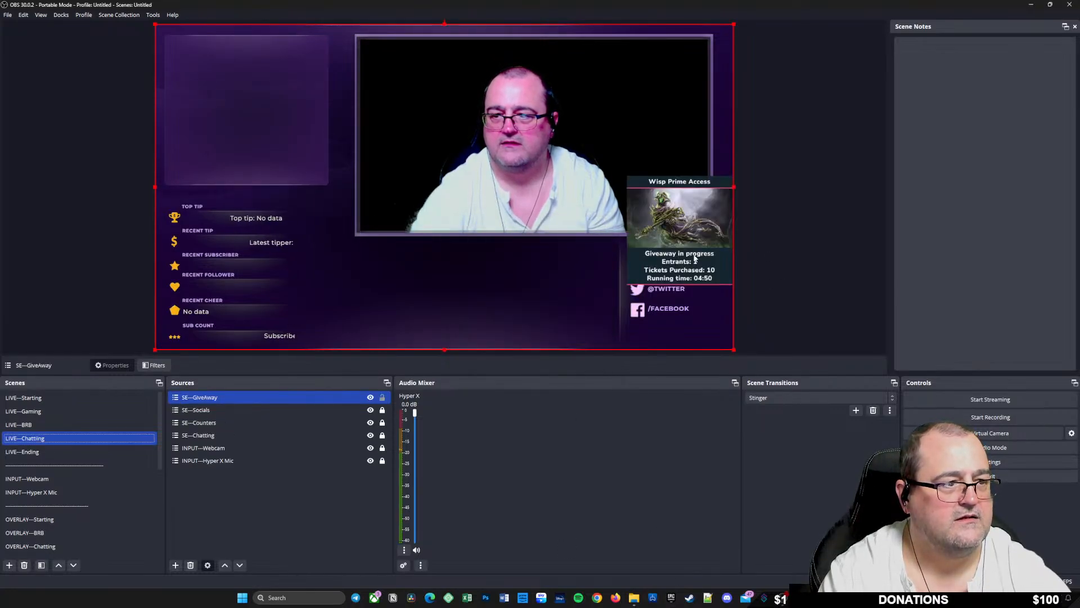
Step: Crop the SE---GiveAway source tightly around the giveaway card, move it into the space below the webcam frame, and lock it
drag(696, 259, 677, 234)
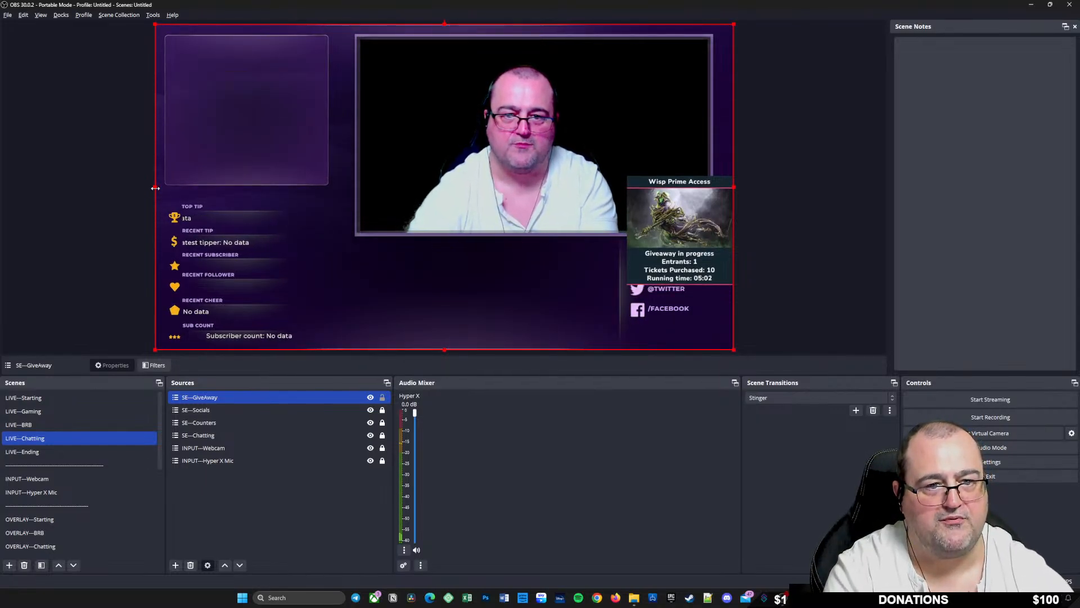
drag(155, 188, 625, 242)
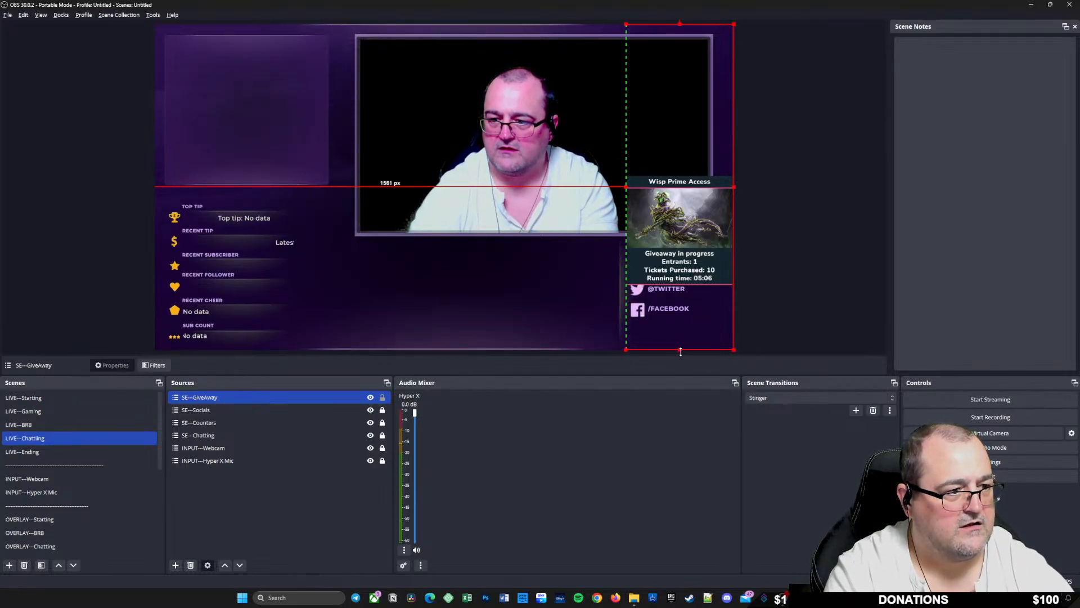
drag(680, 352, 680, 287)
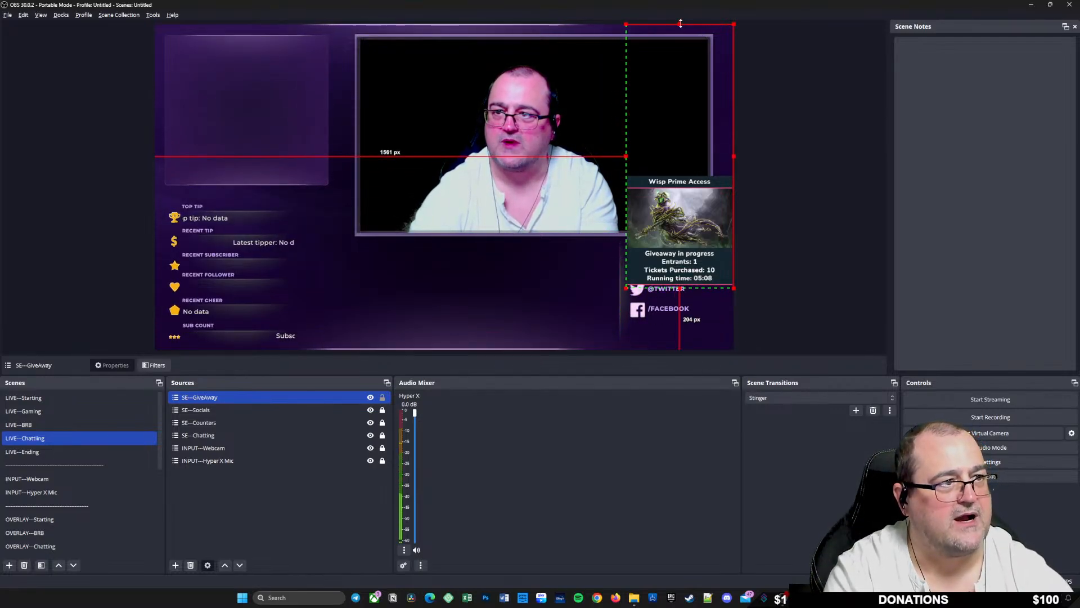
drag(680, 24, 684, 172)
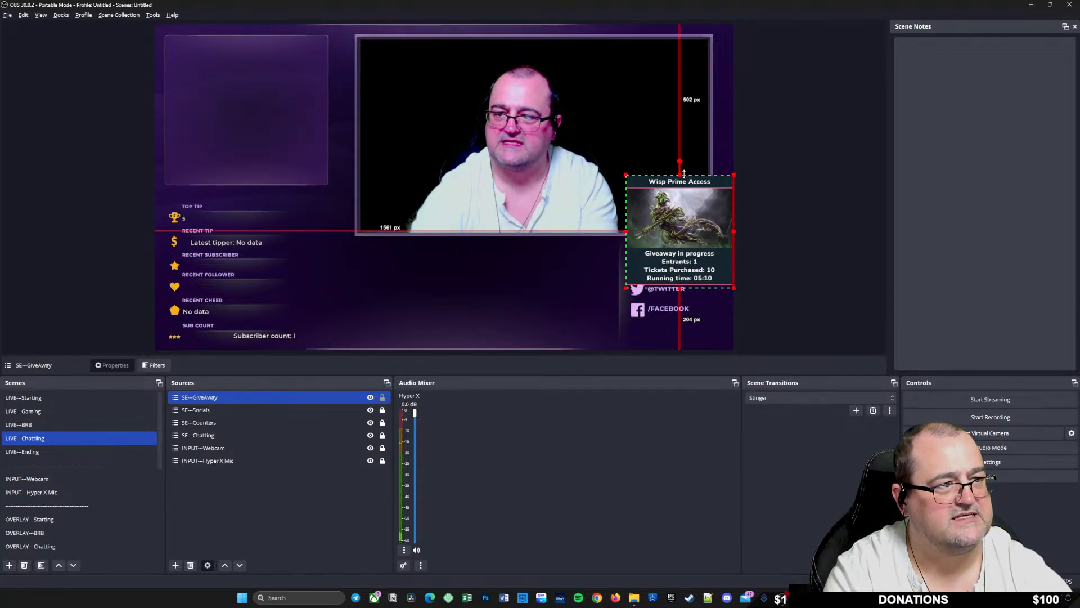
drag(687, 221, 457, 282)
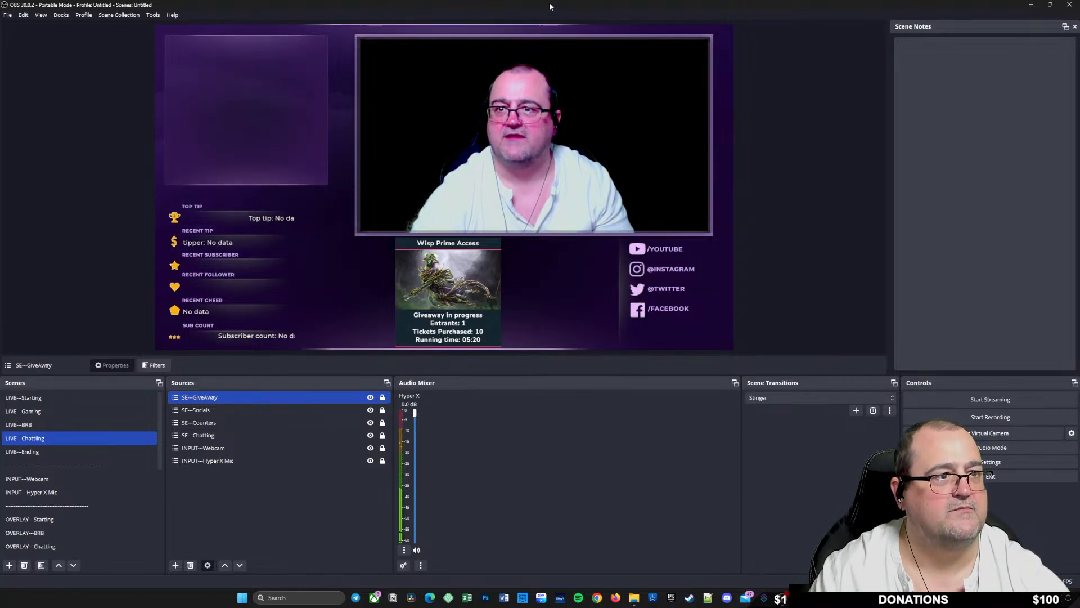
Step: Arrange OBS and the StreamElements Chrome window side by side, each filling half the screen
drag(549, 5, 11, 180)
drag(2, 190, 19, 194)
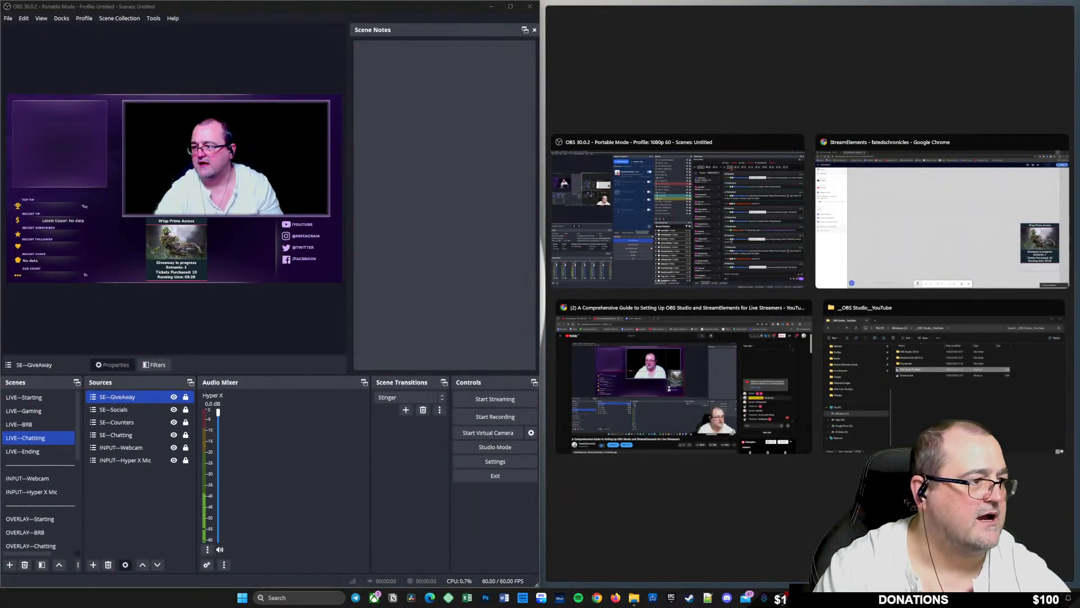
click(975, 211)
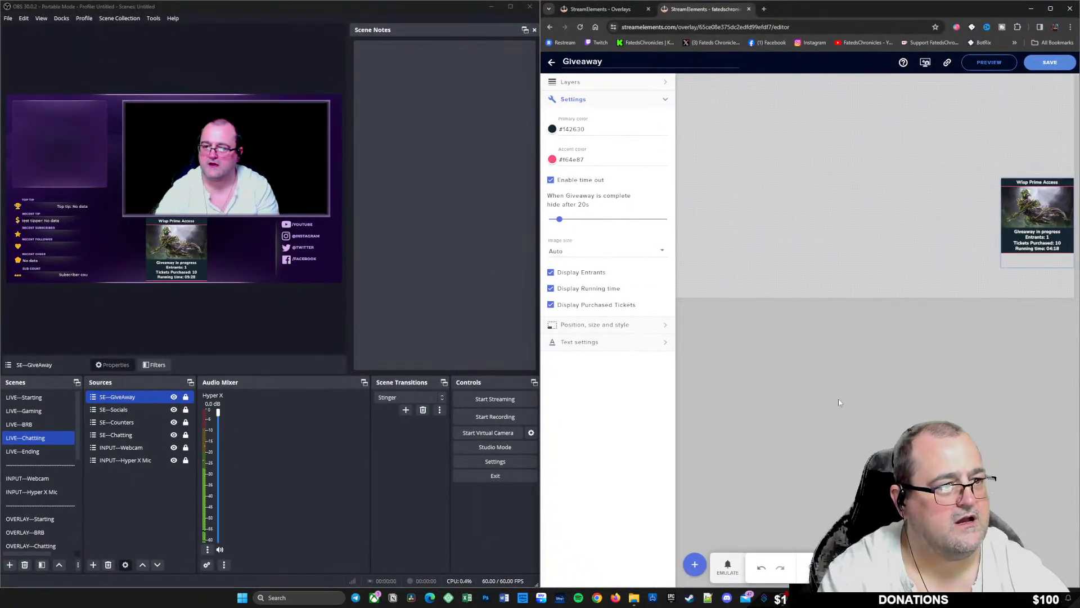
Step: Close the running Wisp Prime Access giveaway in StreamElements and draw a winner
click(599, 9)
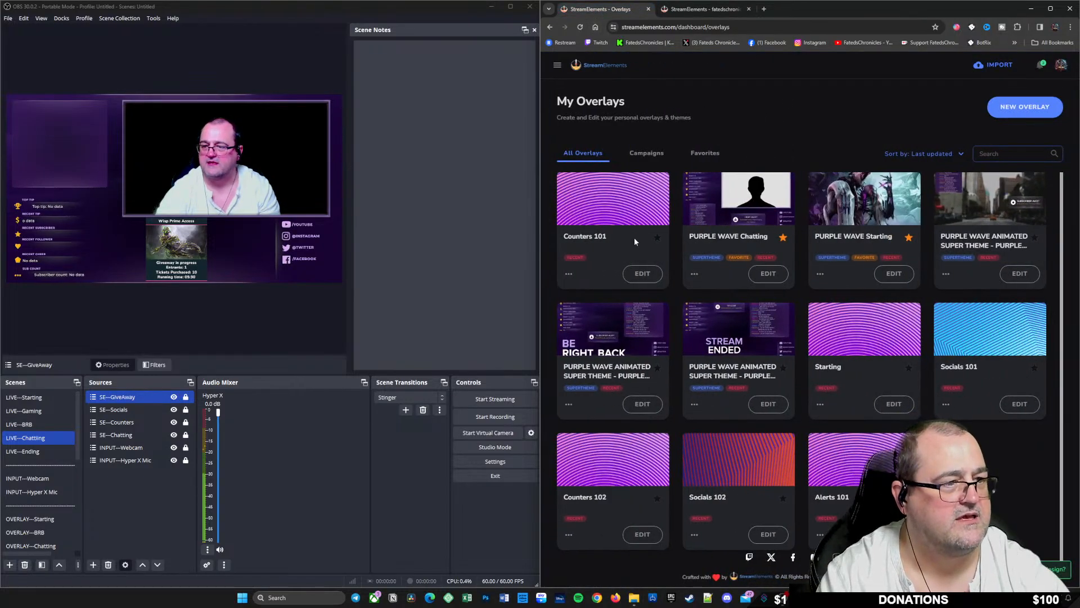
click(559, 68)
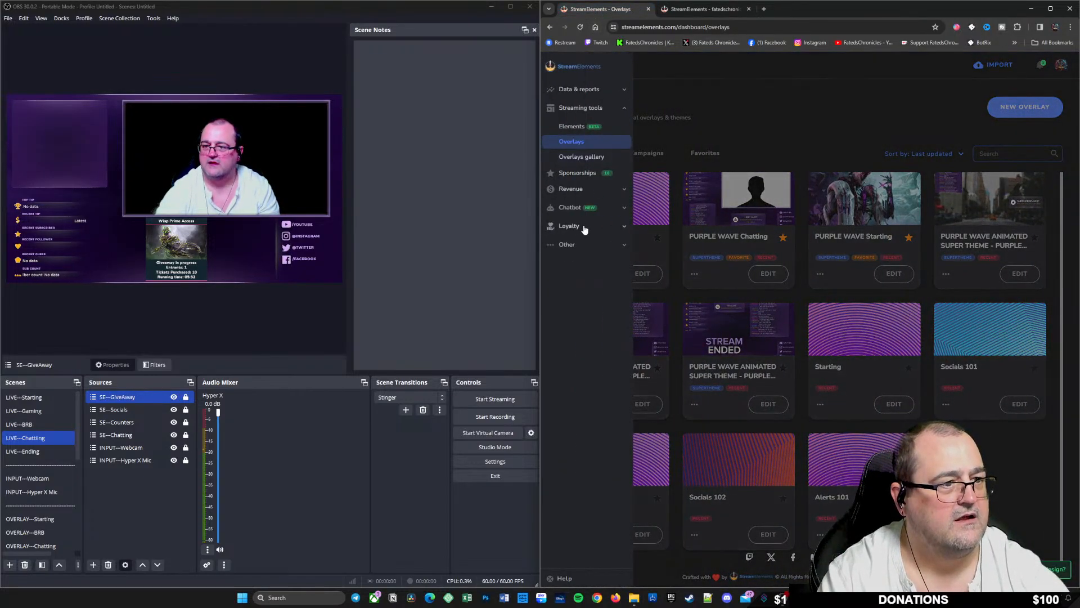
click(584, 228)
click(583, 244)
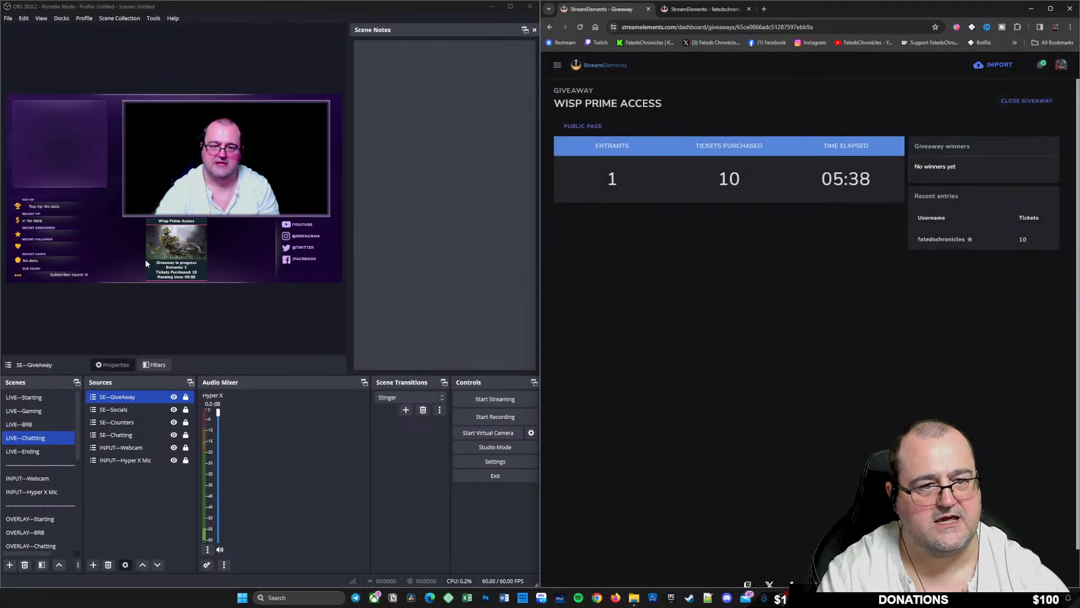
click(1015, 101)
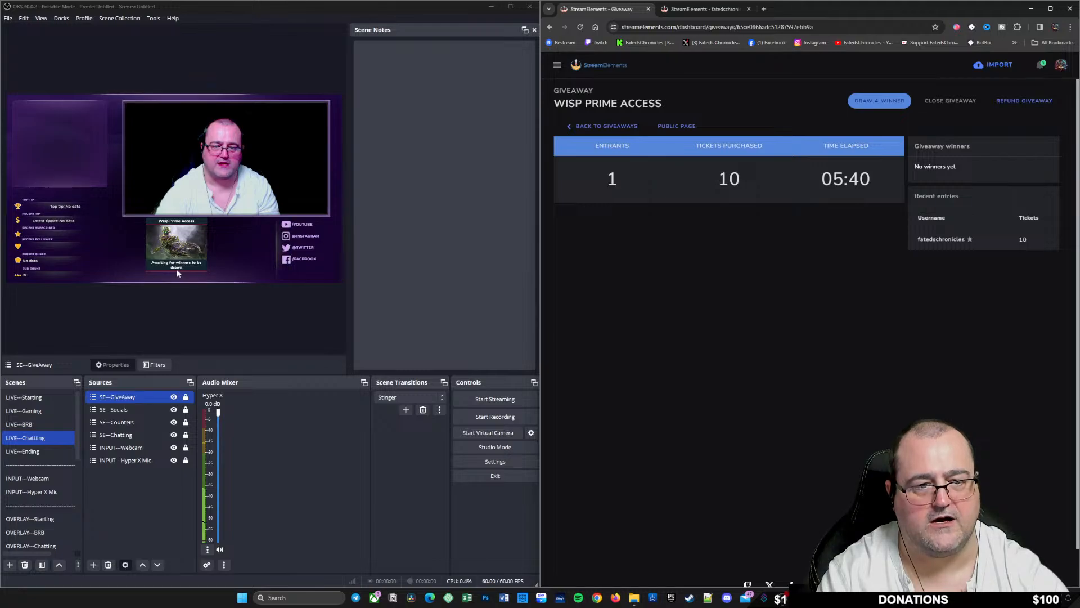
click(874, 102)
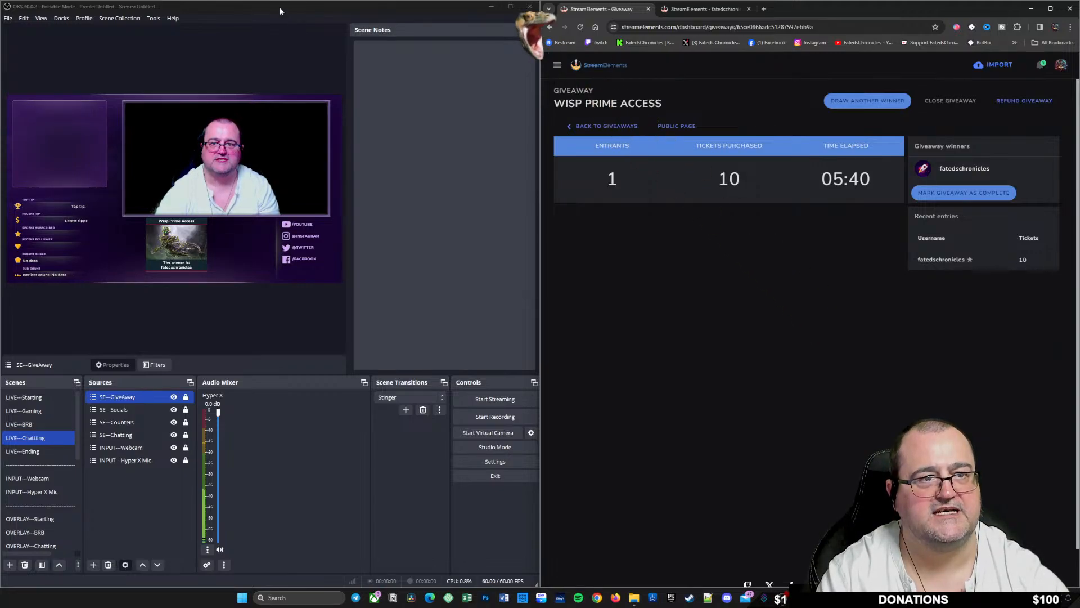
Step: View the drawn winner in the maximized OBS preview, restore the side-by-side layout, and return to the StreamElements overlays list
drag(279, 7, 365, 0)
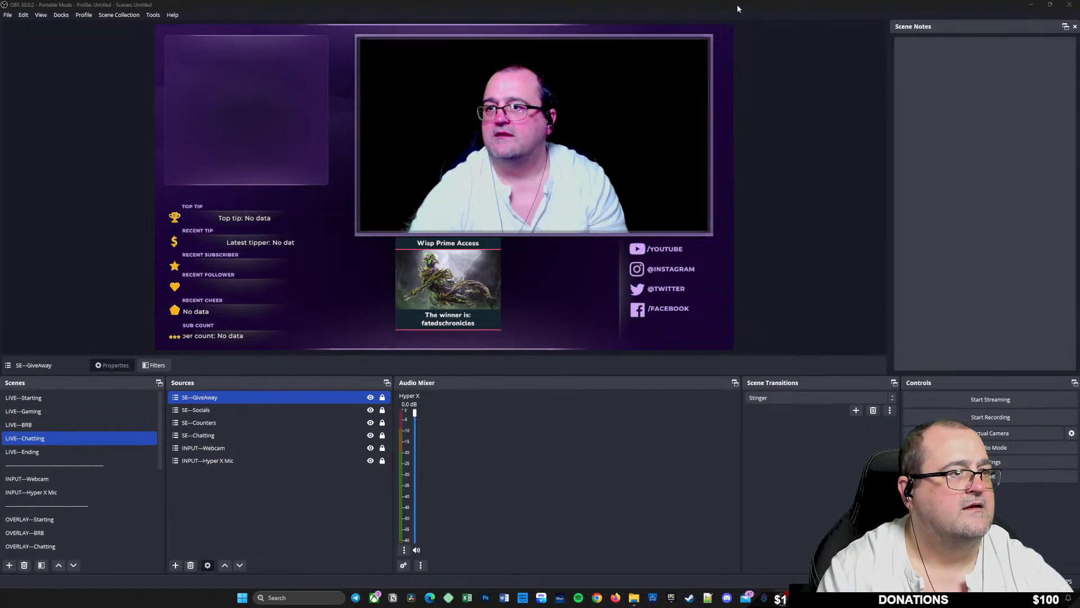
drag(737, 5, 7, 96)
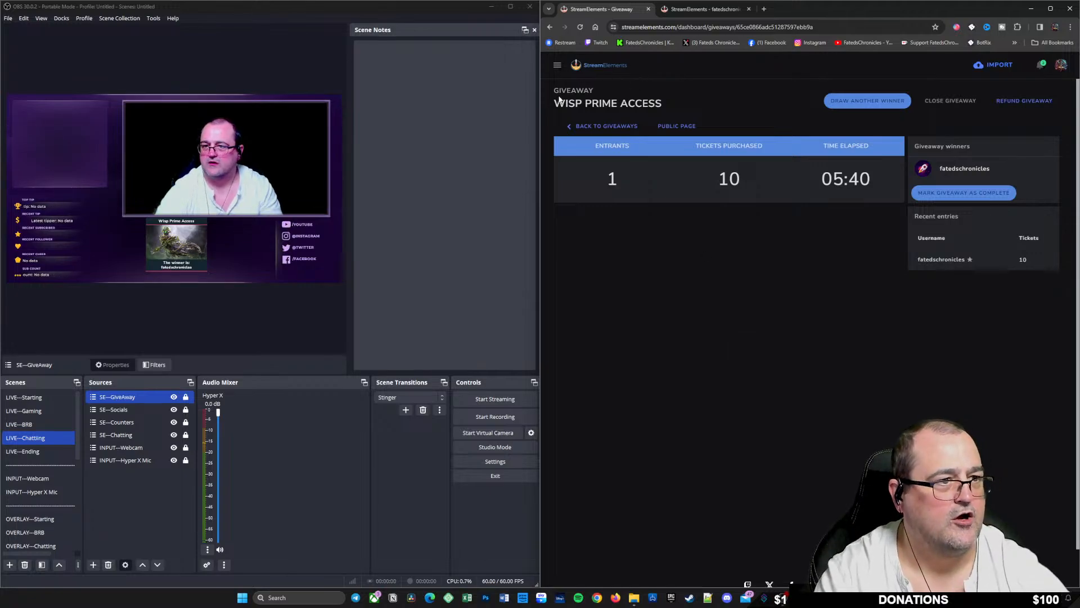
click(558, 66)
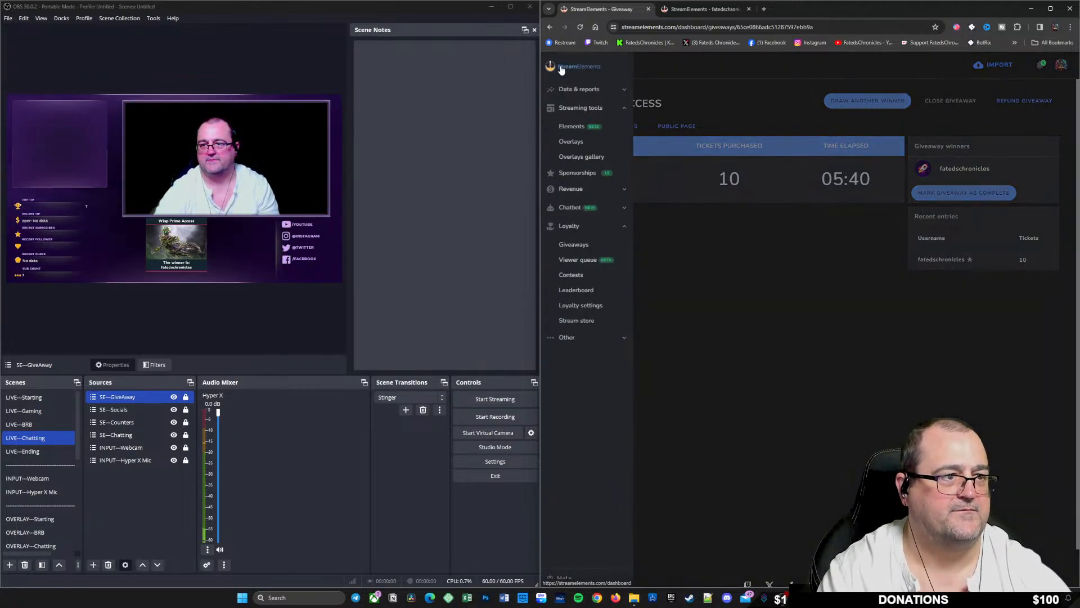
click(574, 141)
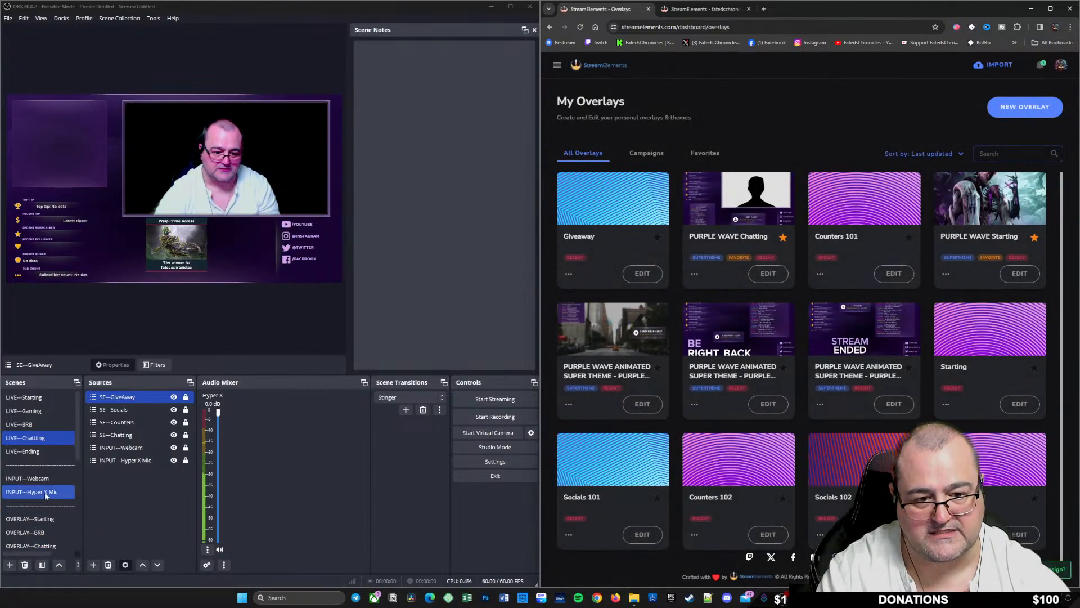
Step: Add a new browser source named Alertss to the SE---Alerts scene and copy the Alerts 101 overlay URL for it
scroll(39, 495, down, 4)
click(22, 451)
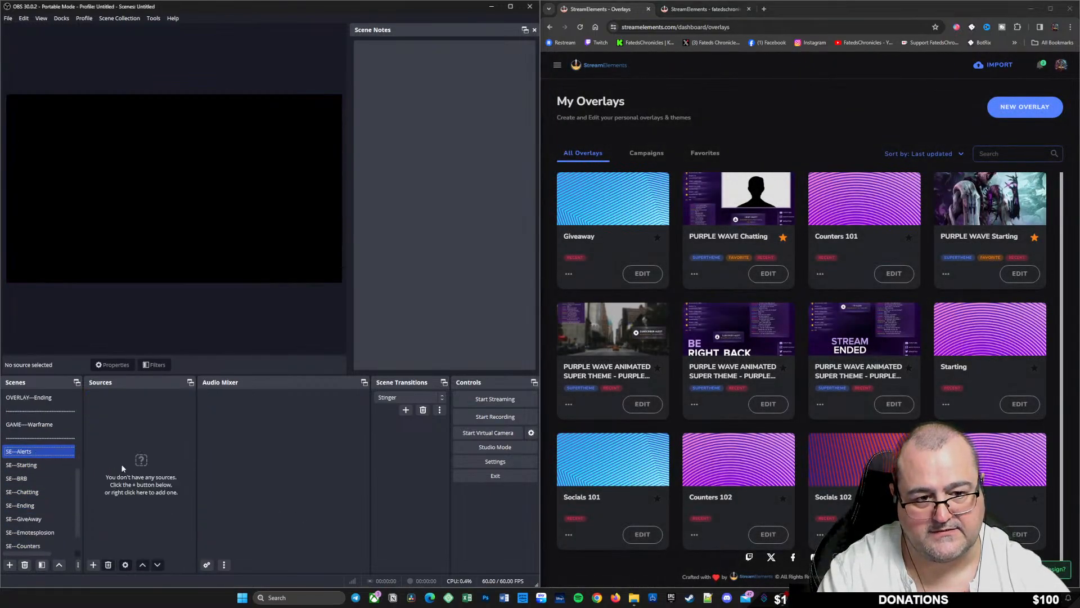
right_click(125, 413)
mouse_move(142, 419)
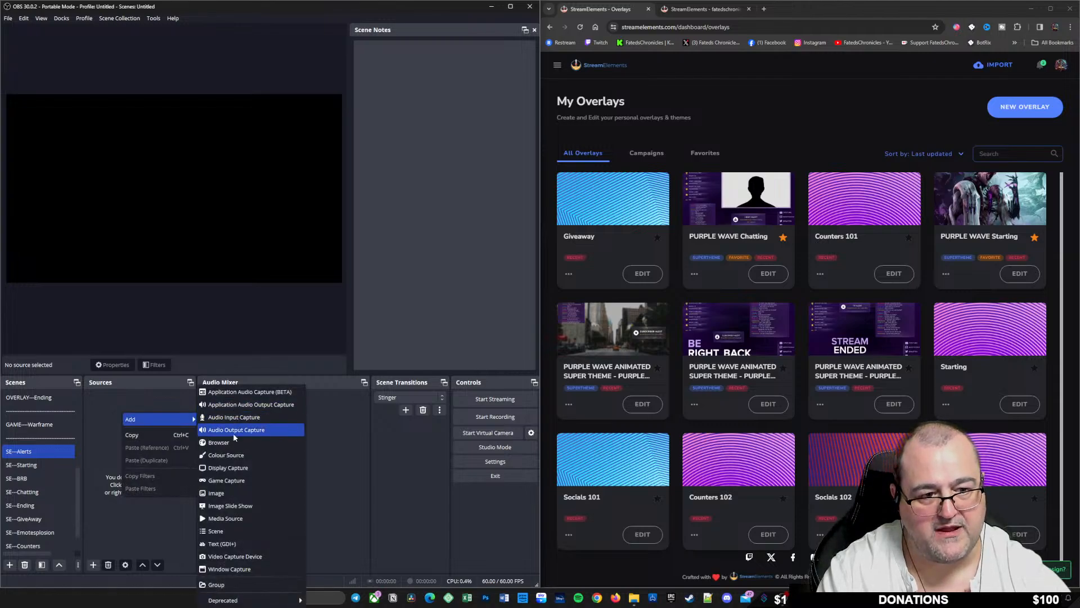
click(225, 431)
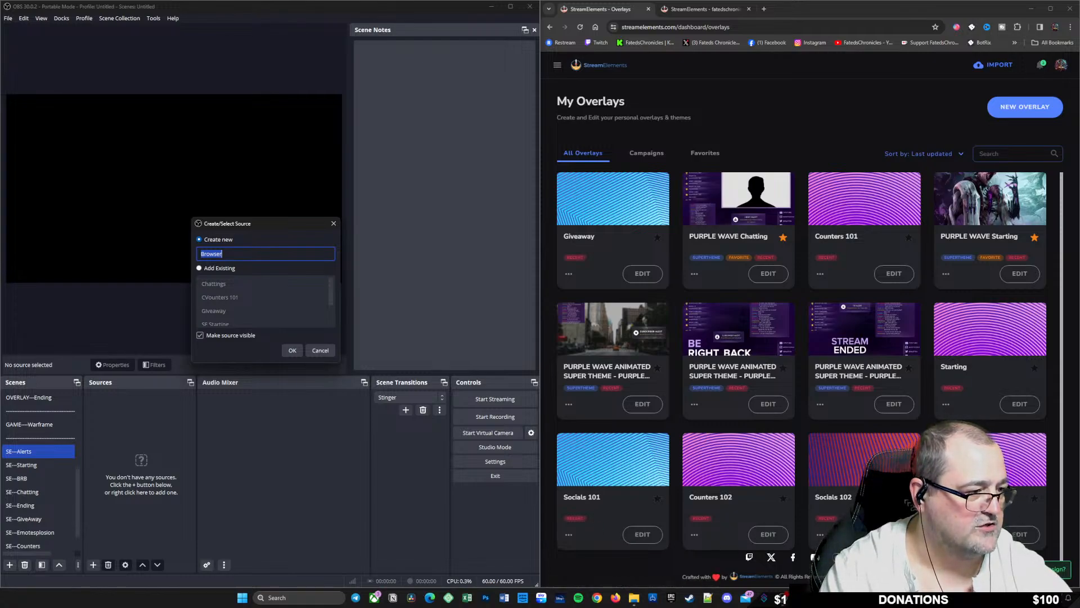
click(946, 534)
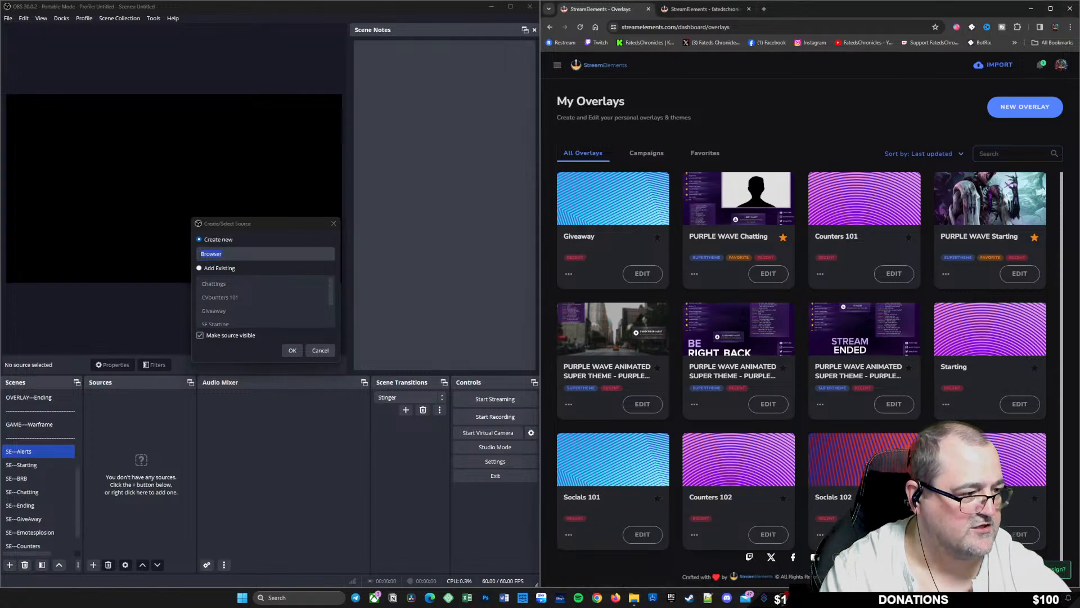
click(224, 254)
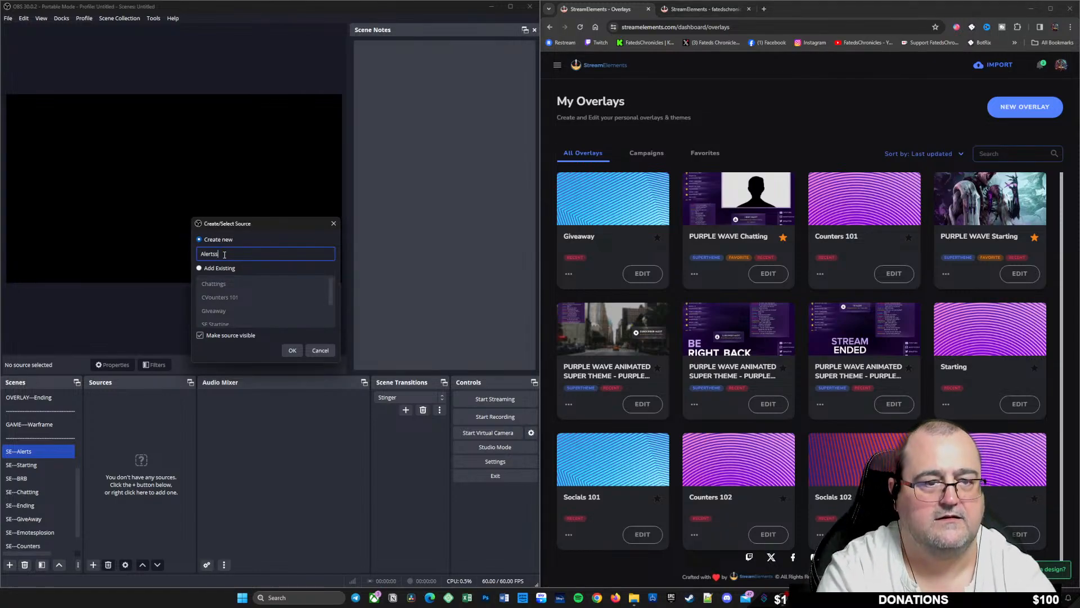
key(Return)
Step: Paste the tokenized overlay URL into the Alertss source, set its size to 1920 by 1080, accept the properties, and lock the source
drag(298, 312, 130, 313)
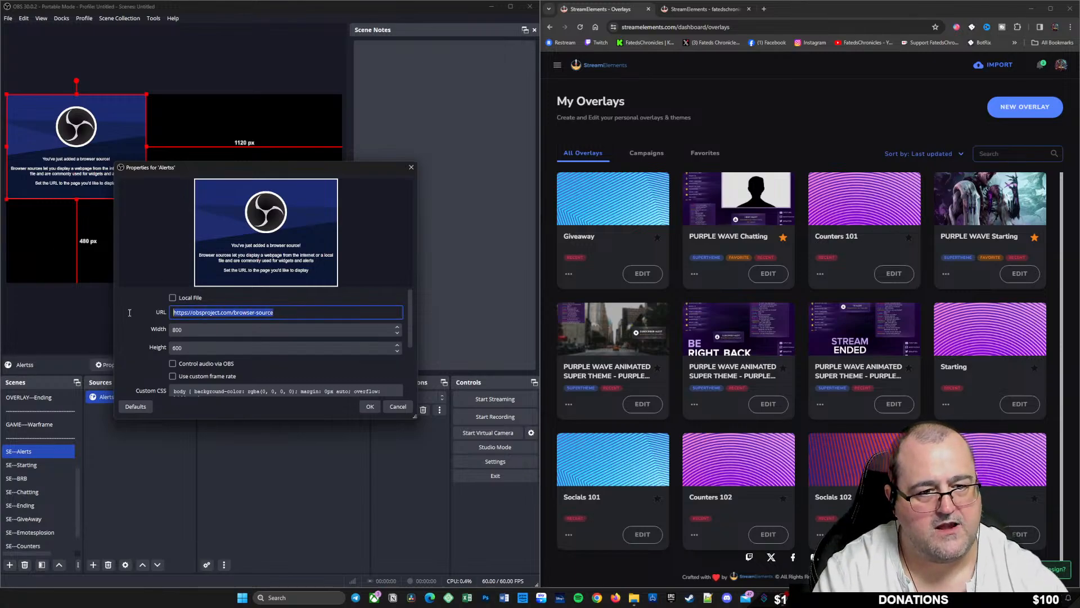
key(ctrl+v)
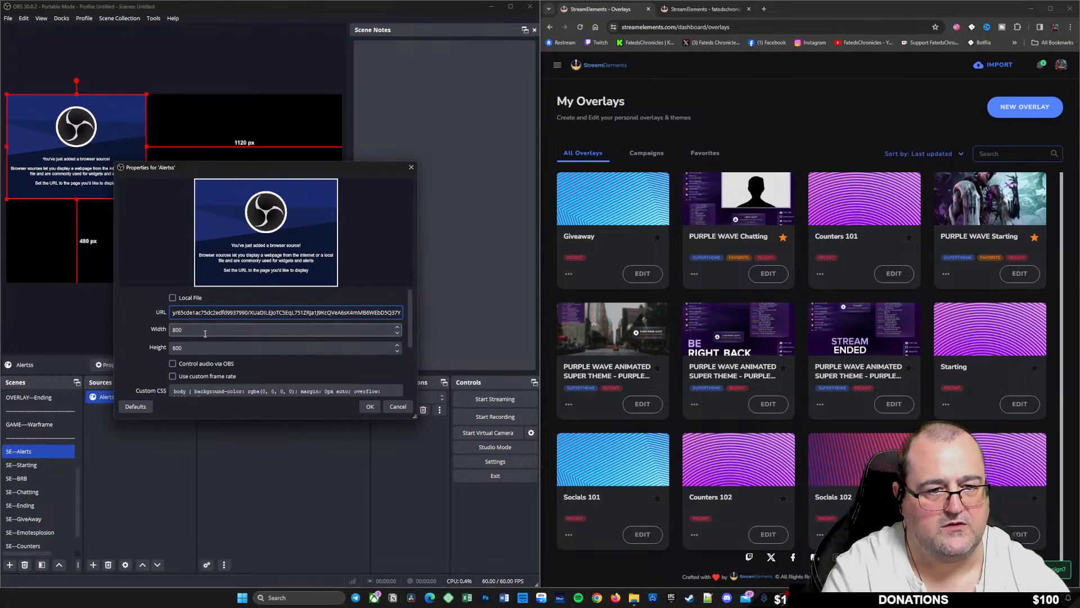
key(Tab)
text(1920)
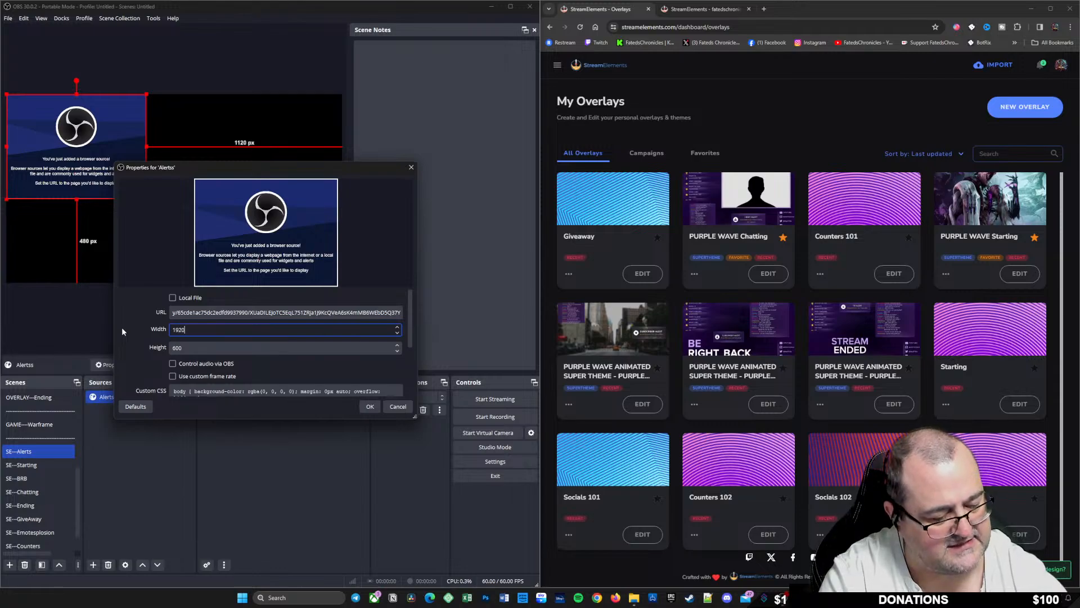
key(Tab)
text(10)
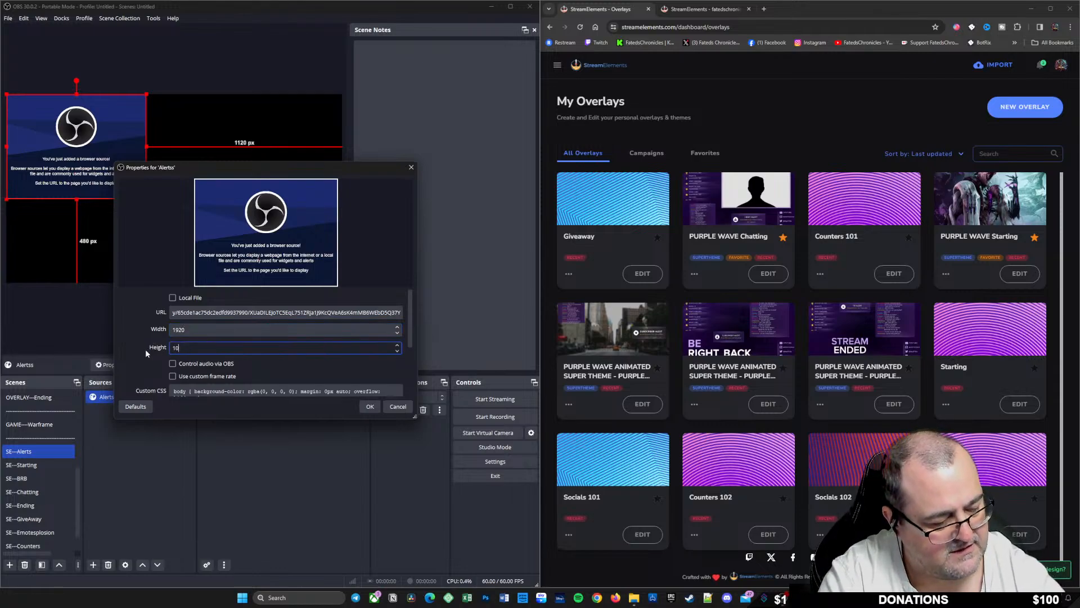
text(80)
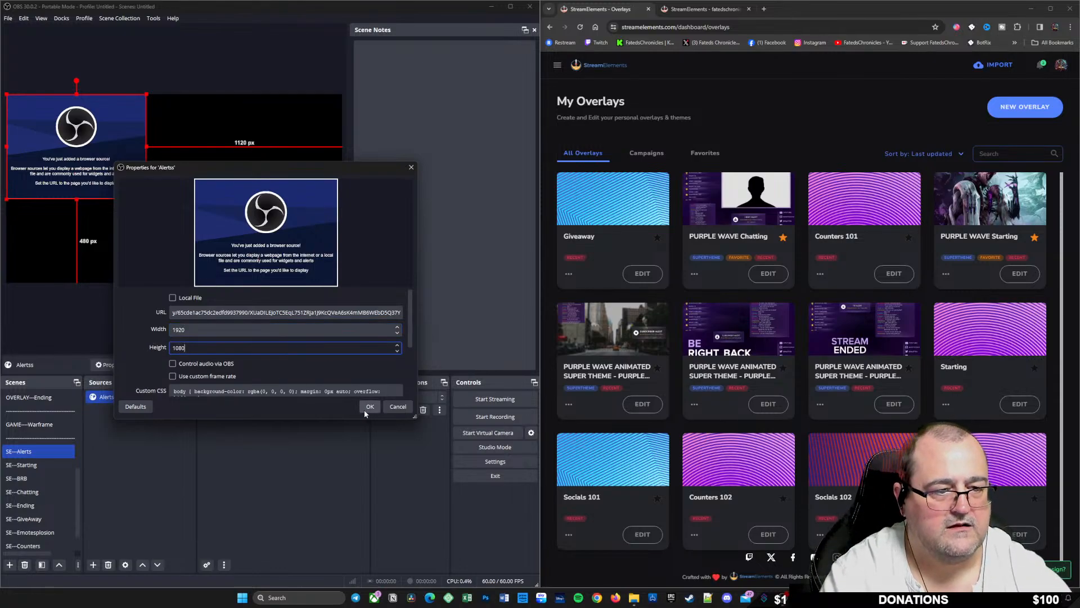
scroll(263, 376, down, 3)
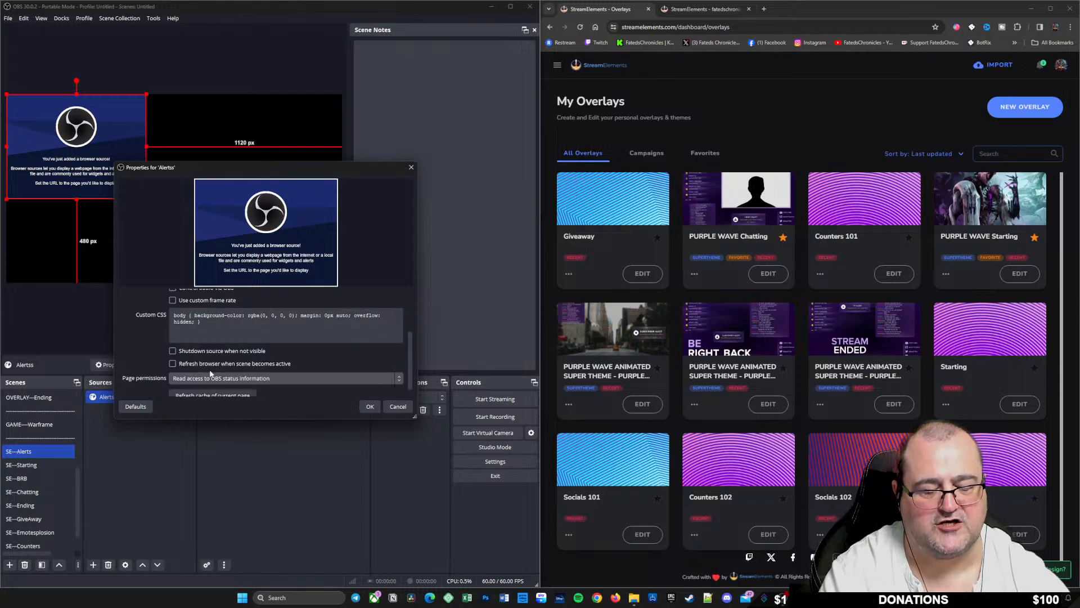
click(371, 406)
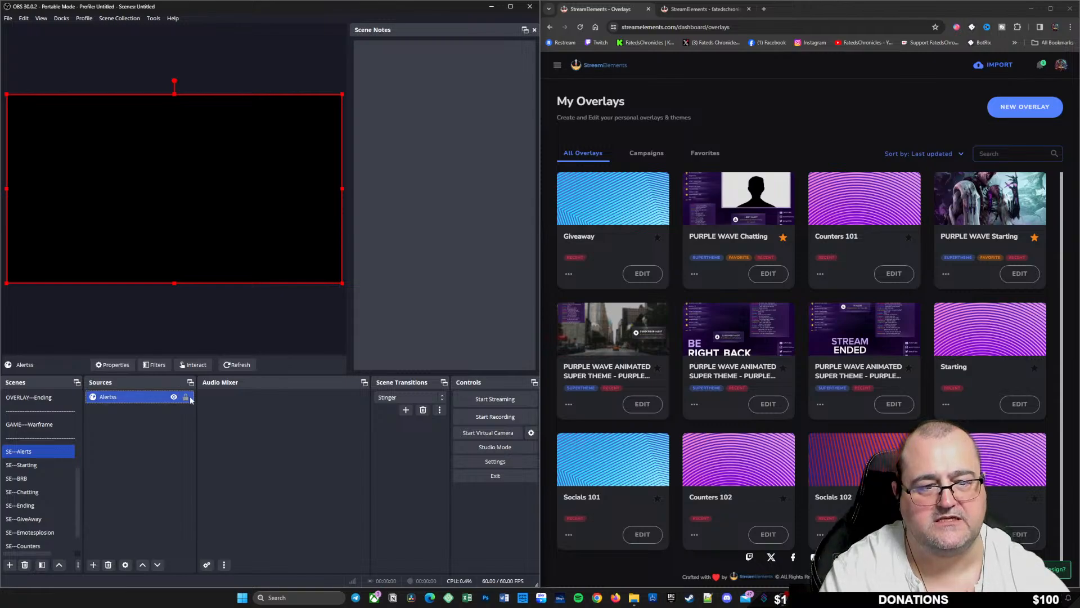
Step: Add the existing SE---Alerts scene as a source in the LIVE---Starting scene and lock it
scroll(39, 450, up, 5)
click(45, 399)
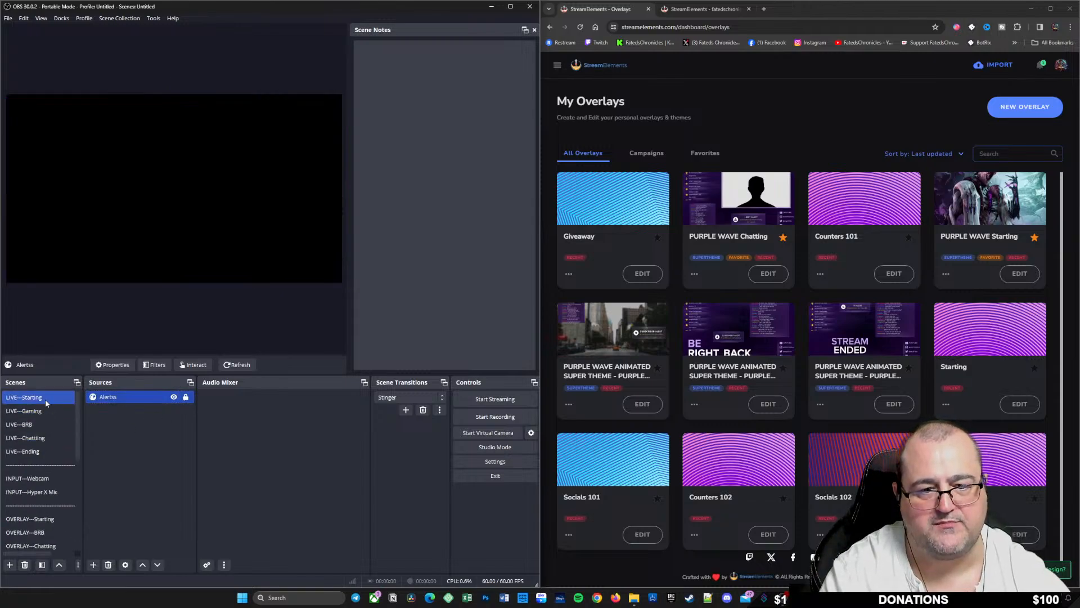
right_click(118, 411)
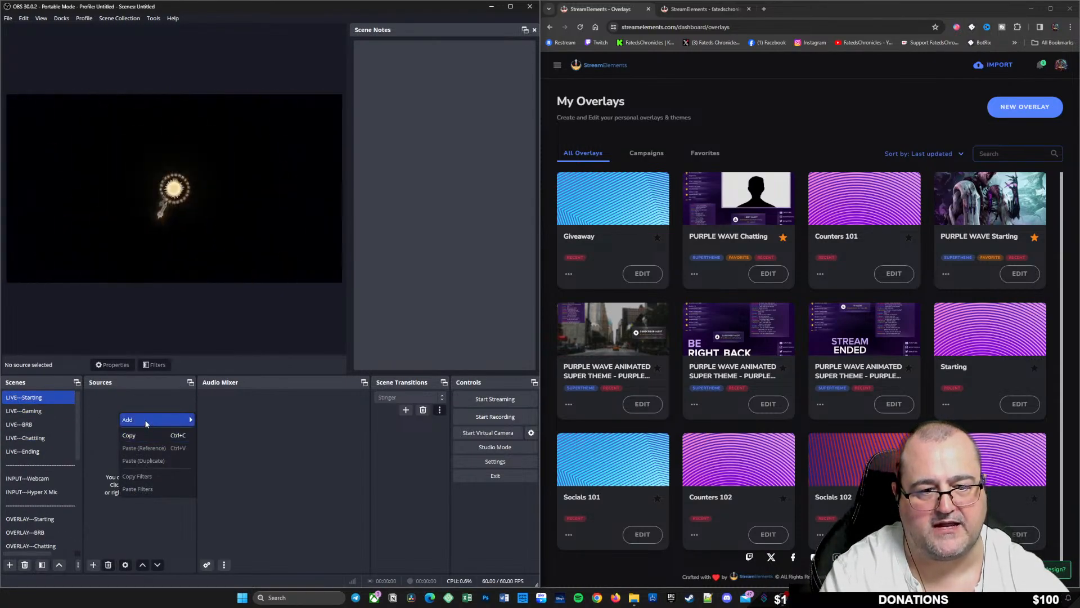
mouse_move(146, 423)
click(209, 529)
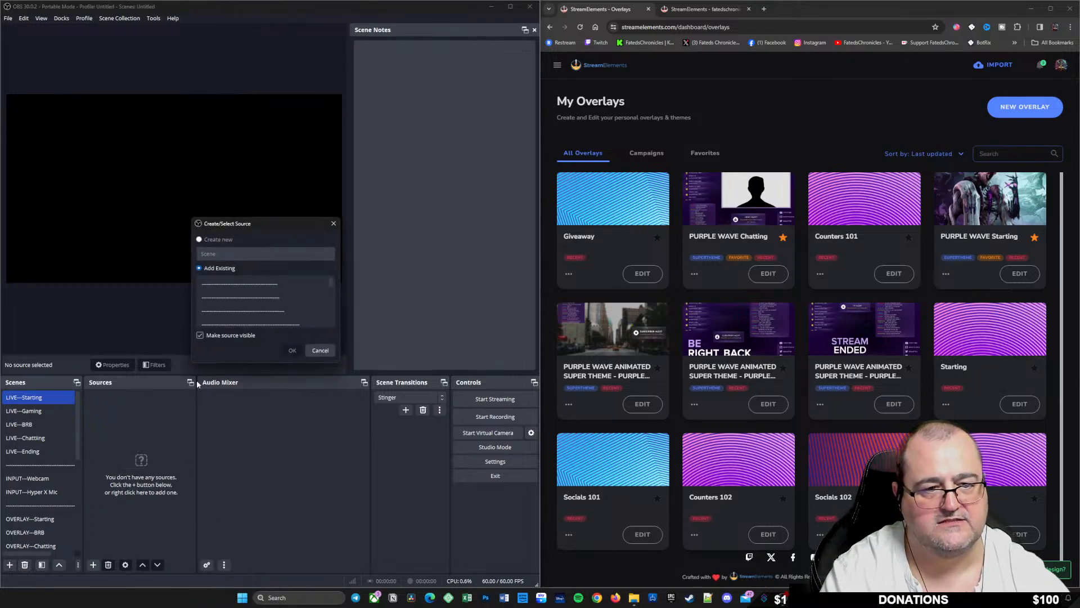
scroll(277, 289, down, 7)
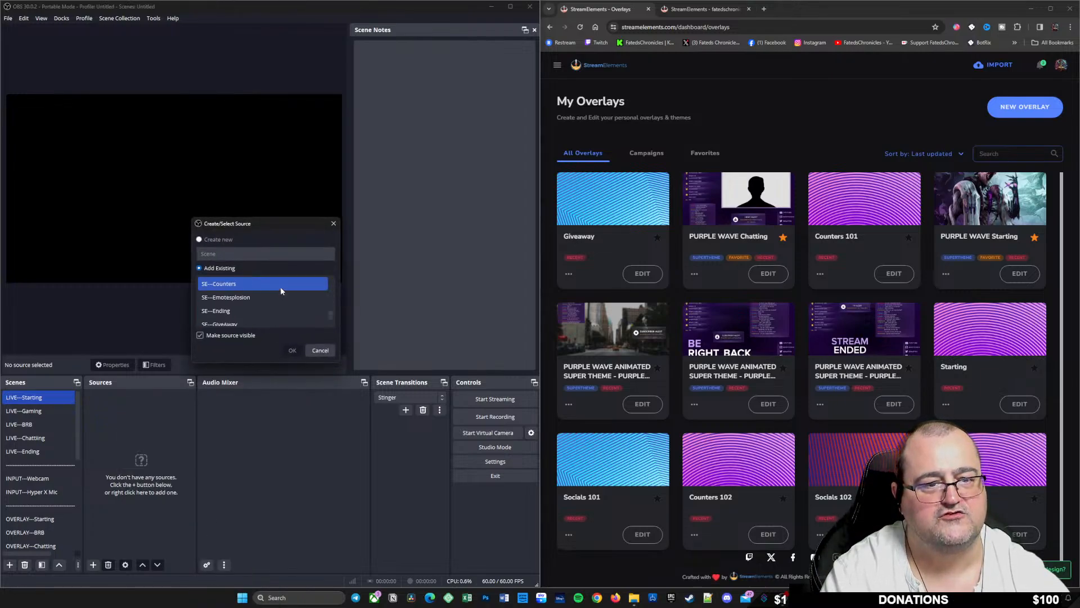
click(251, 283)
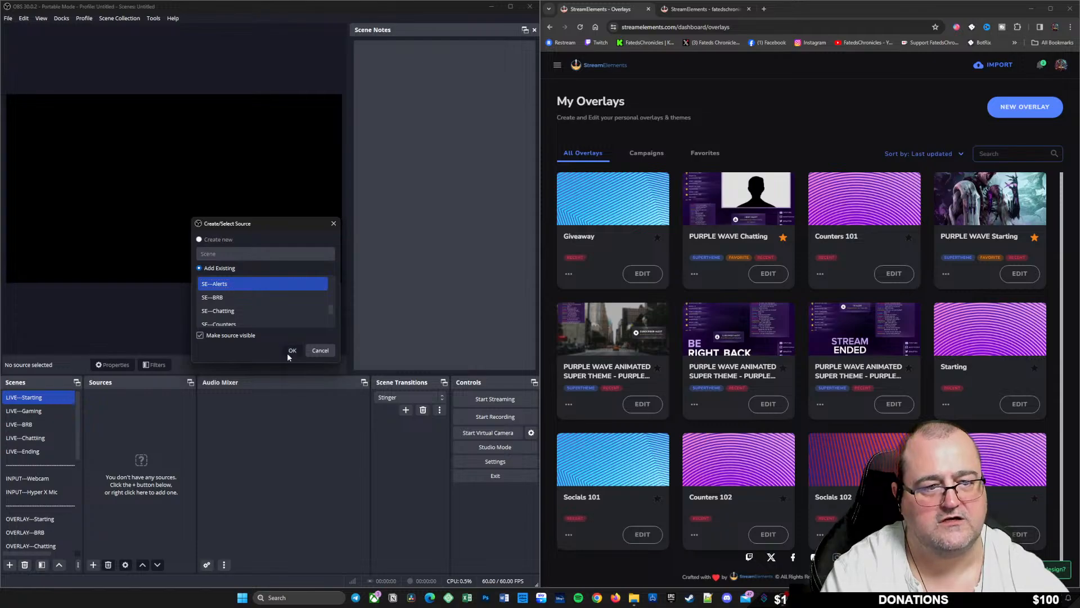
click(292, 350)
click(141, 423)
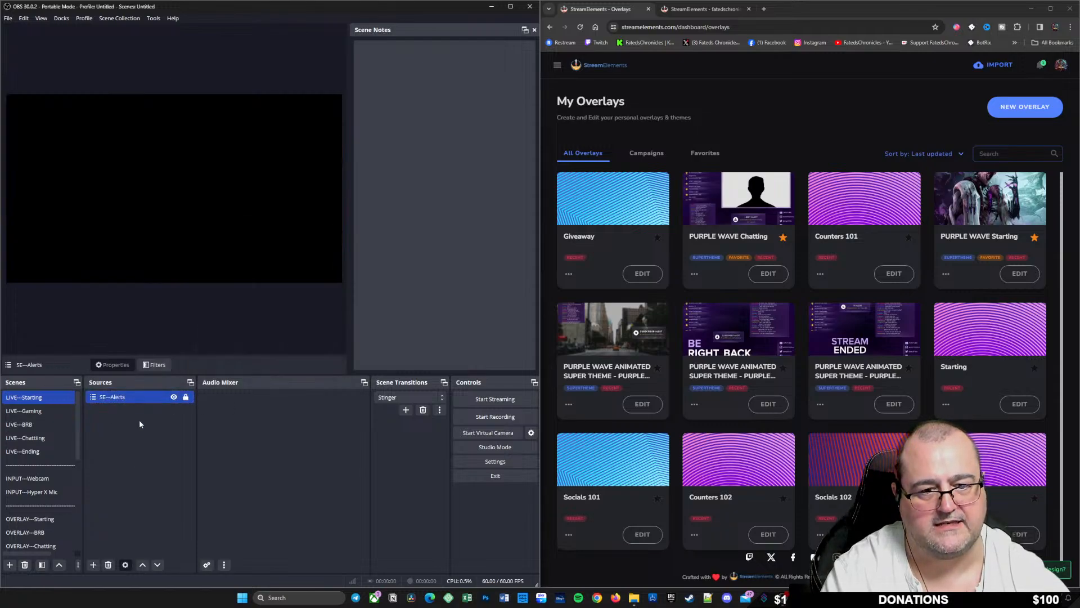
Step: Add the existing SE---Alerts scene as a source in the LIVE---Gaming scene
click(24, 411)
right_click(103, 457)
mouse_move(141, 463)
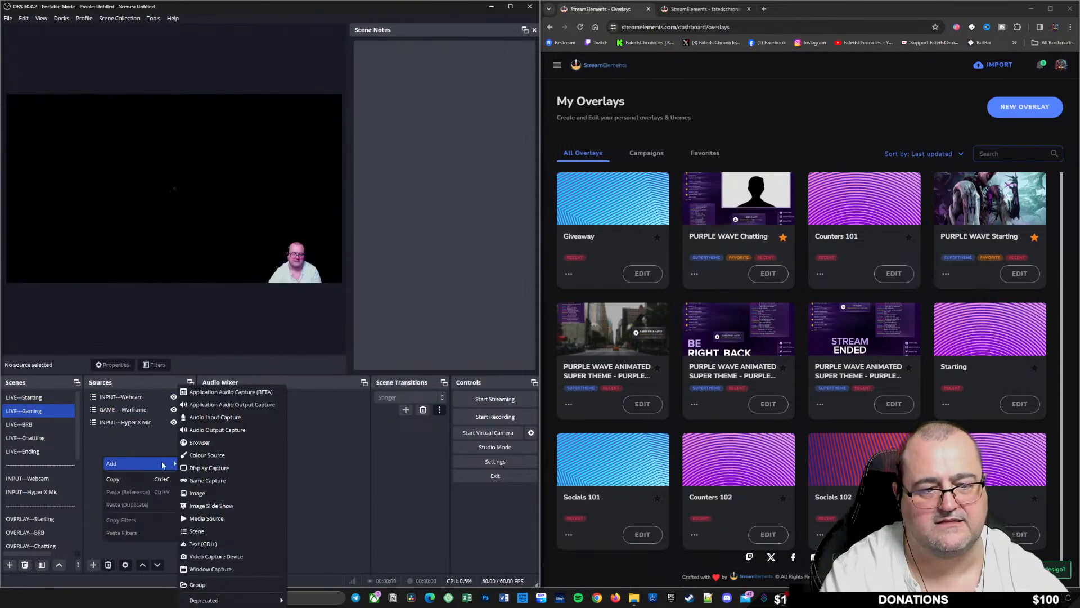
click(197, 530)
click(265, 310)
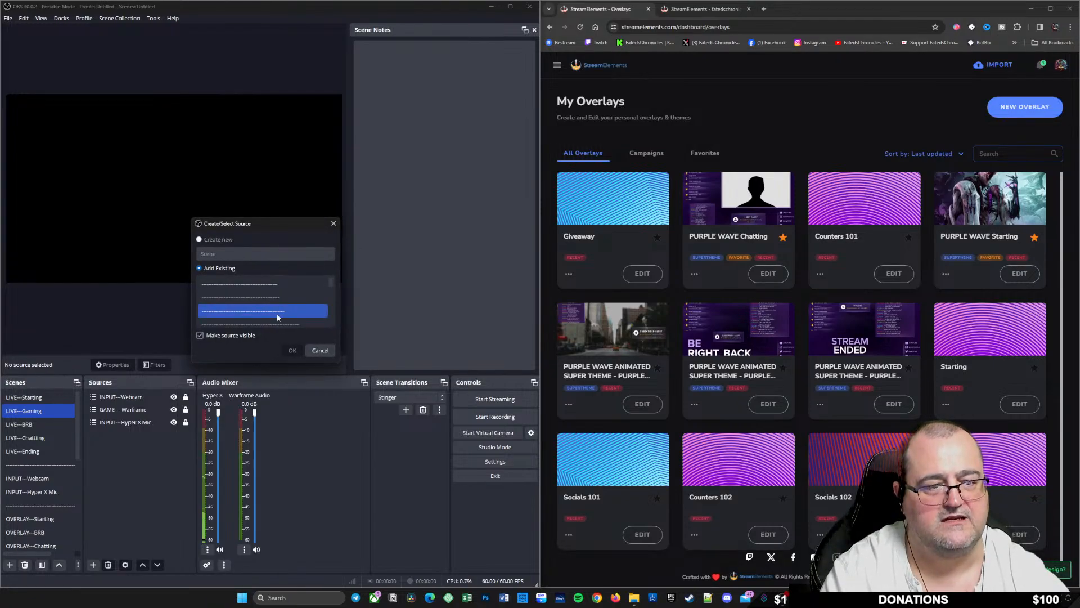
click(285, 298)
scroll(286, 296, down, 1)
scroll(285, 300, up, 1)
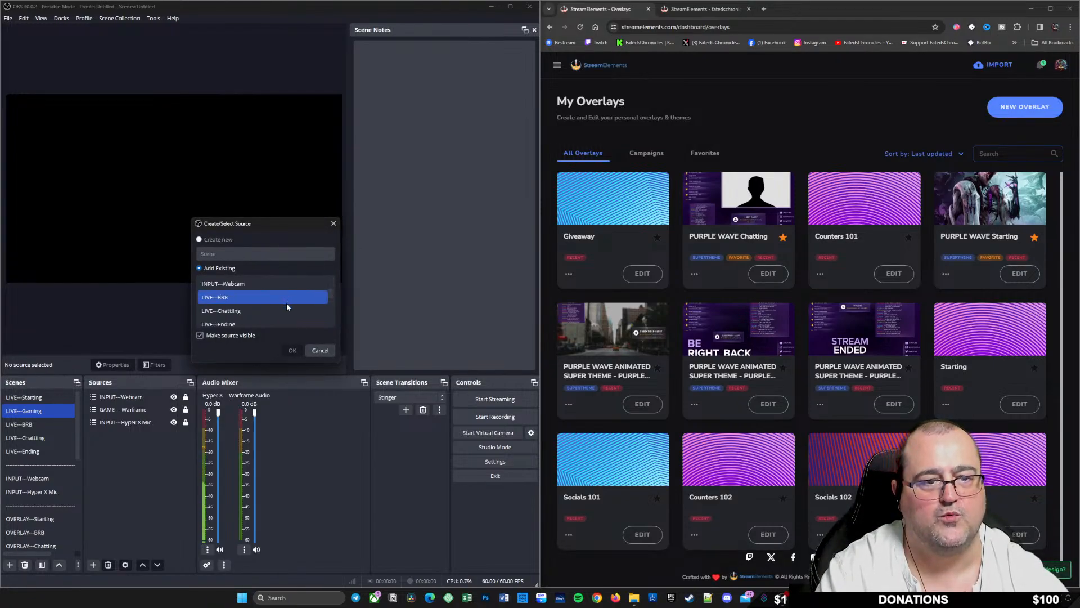
scroll(284, 303, down, 1)
scroll(283, 302, down, 3)
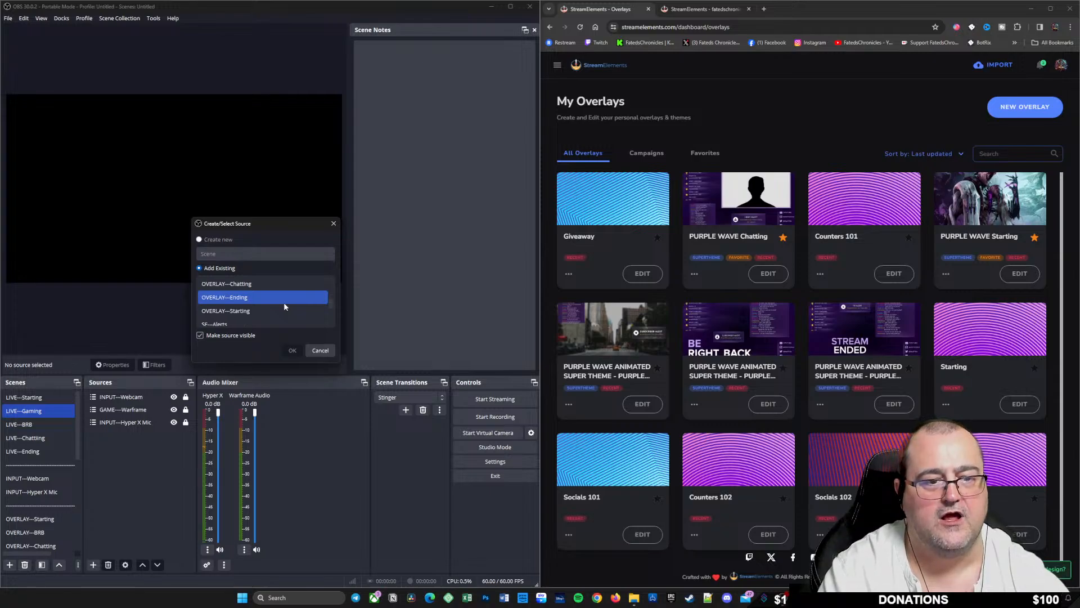
scroll(251, 298, up, 2)
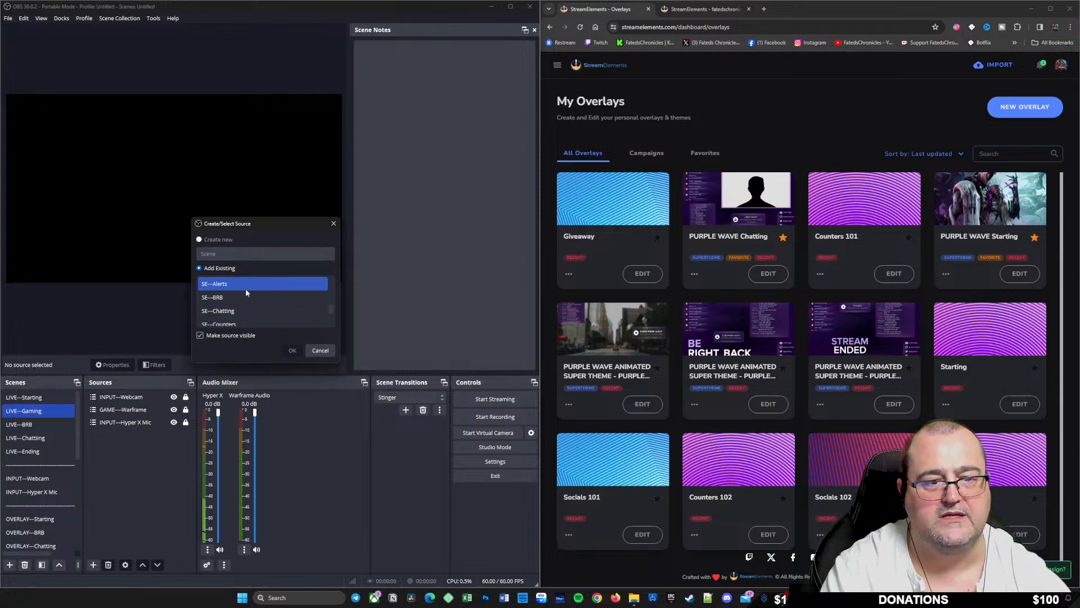
click(240, 283)
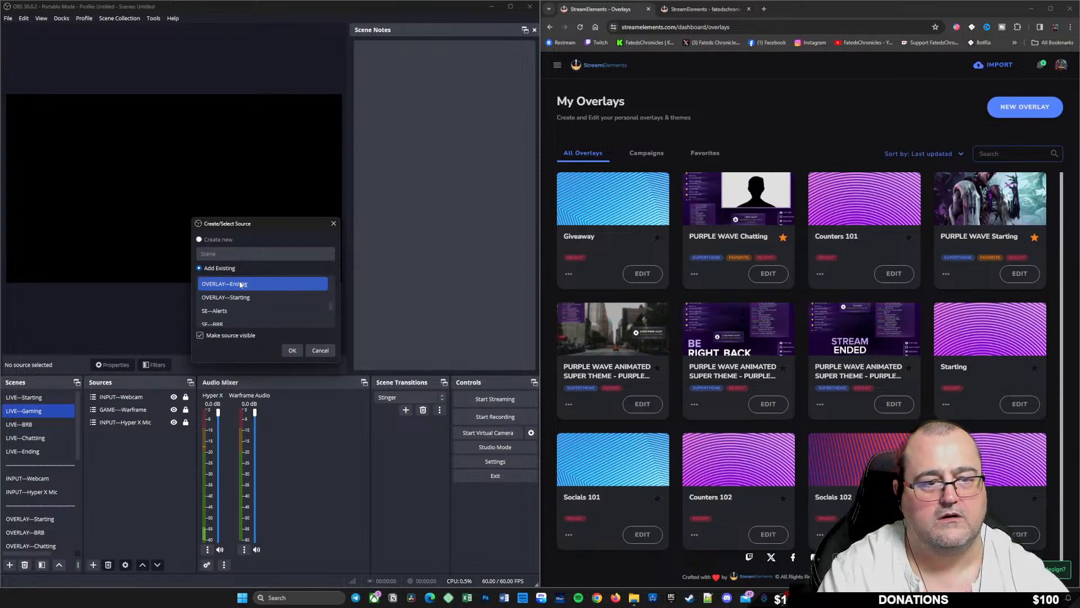
scroll(244, 287, up, 4)
scroll(286, 289, down, 4)
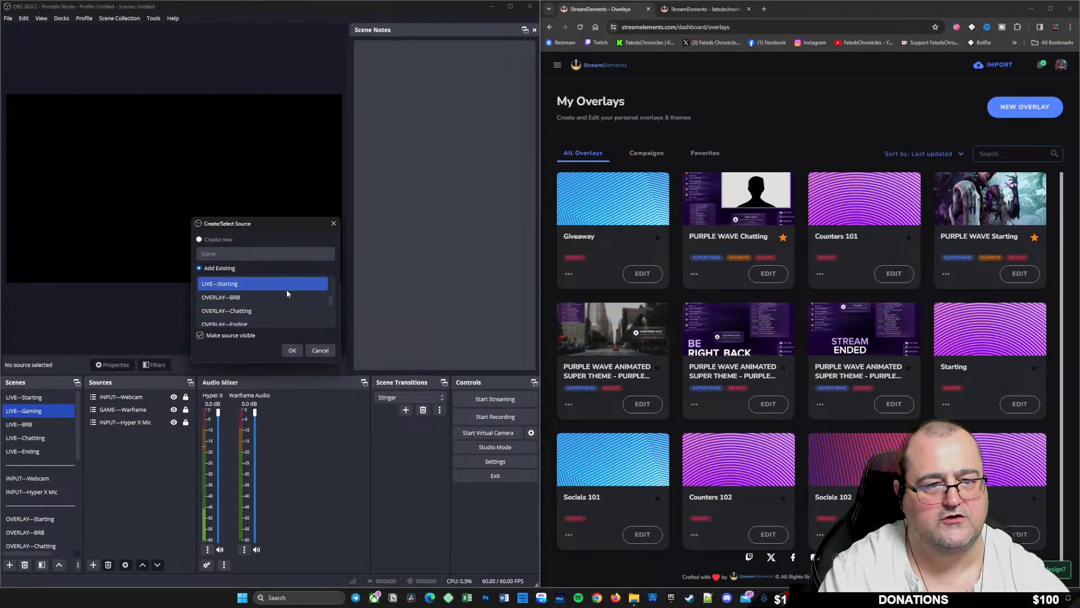
click(275, 296)
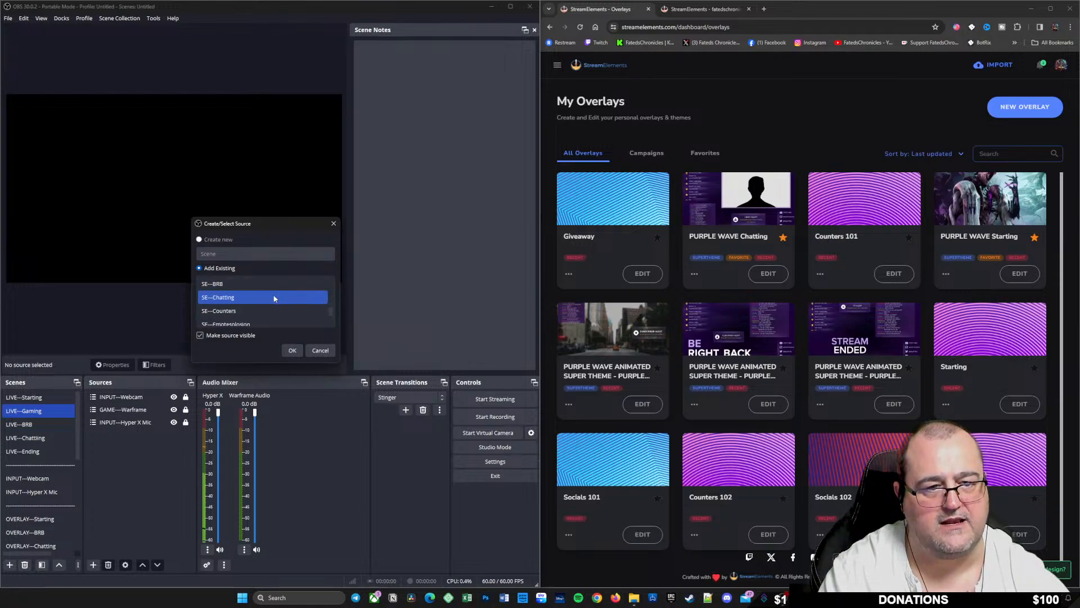
scroll(233, 295, down, 3)
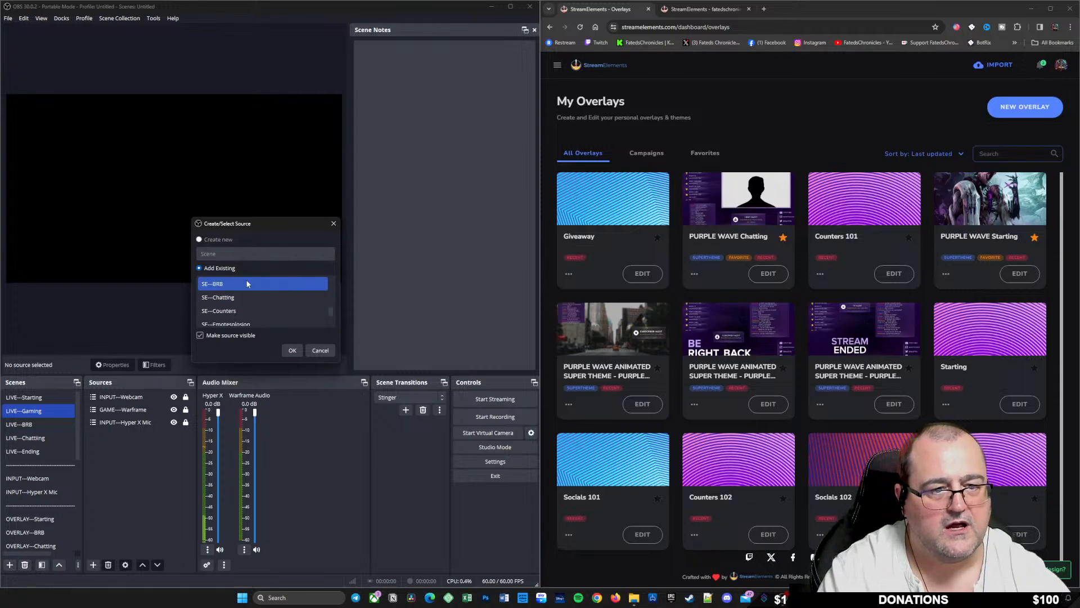
click(259, 299)
scroll(257, 304, up, 5)
click(250, 311)
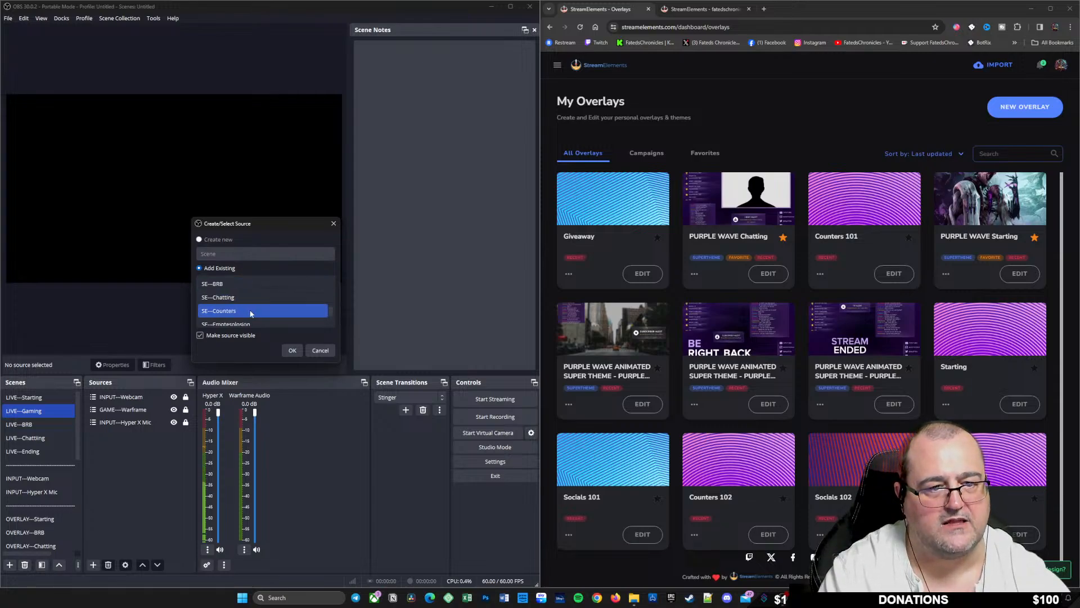
click(293, 350)
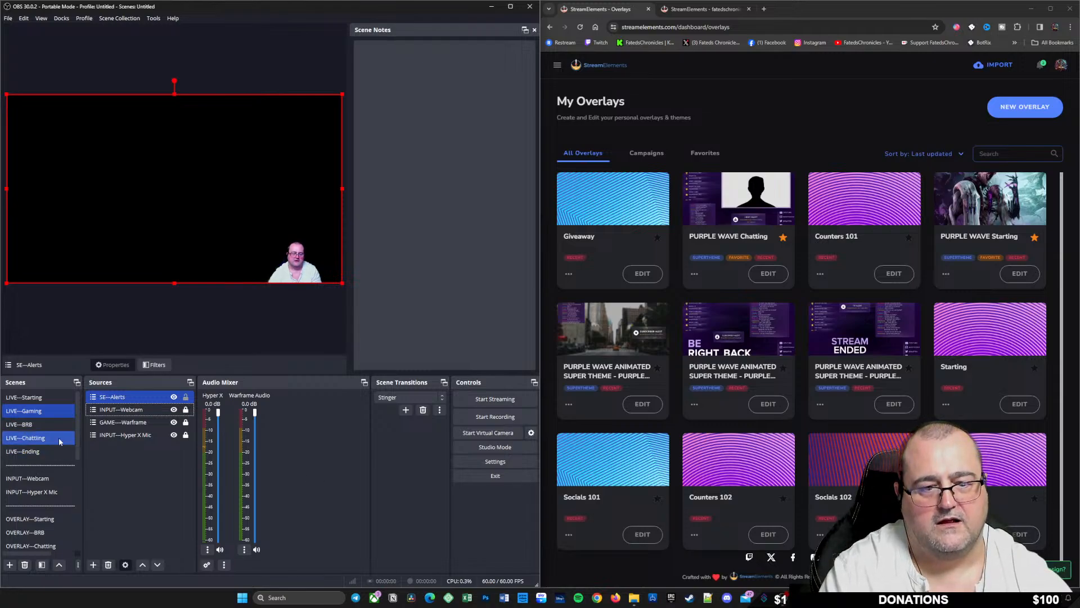
Step: Add the existing SE---Alerts scene as a source in the LIVE---BRB scene
click(44, 429)
right_click(113, 411)
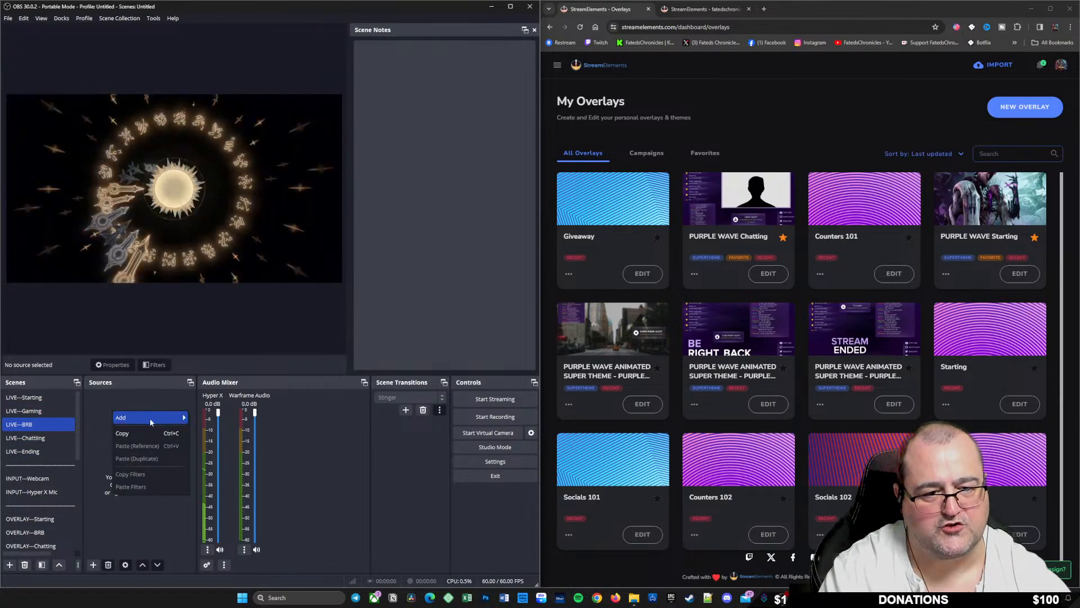
mouse_move(148, 417)
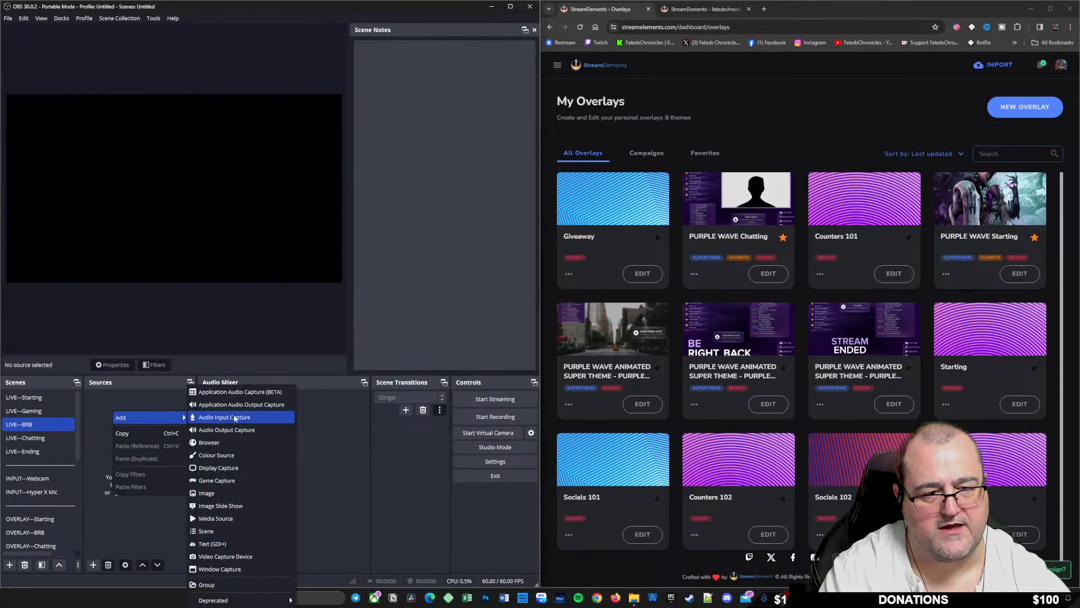
click(222, 531)
scroll(273, 285, down, 5)
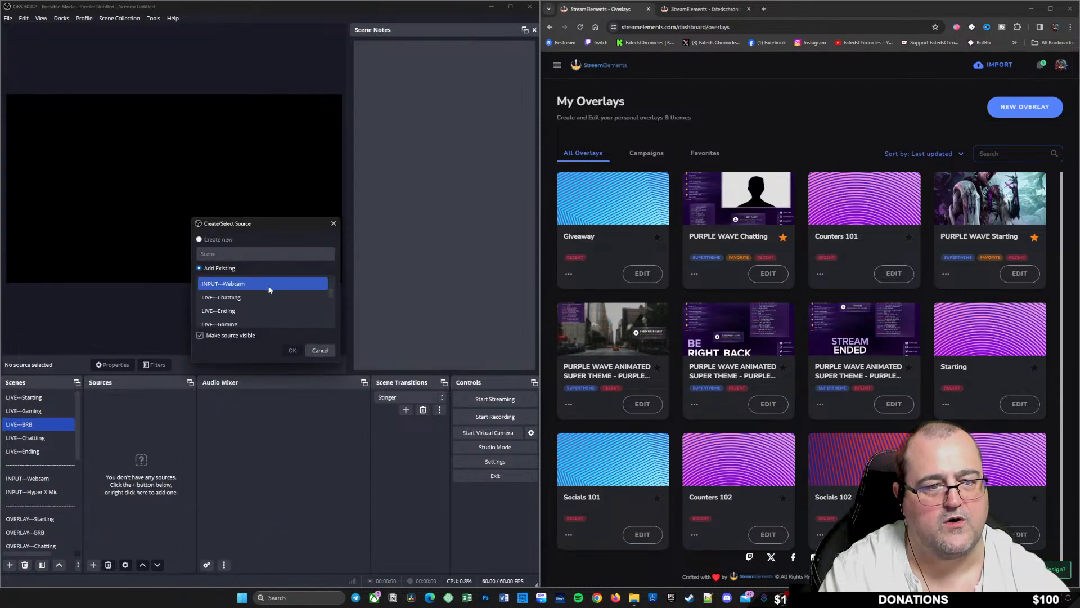
click(269, 296)
click(261, 313)
click(257, 323)
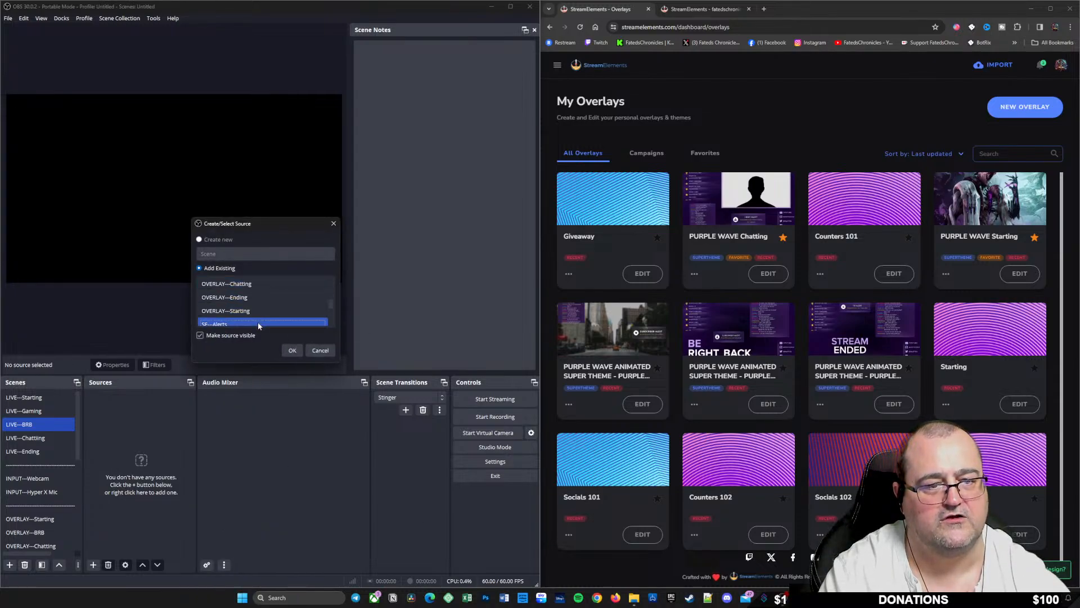
click(298, 350)
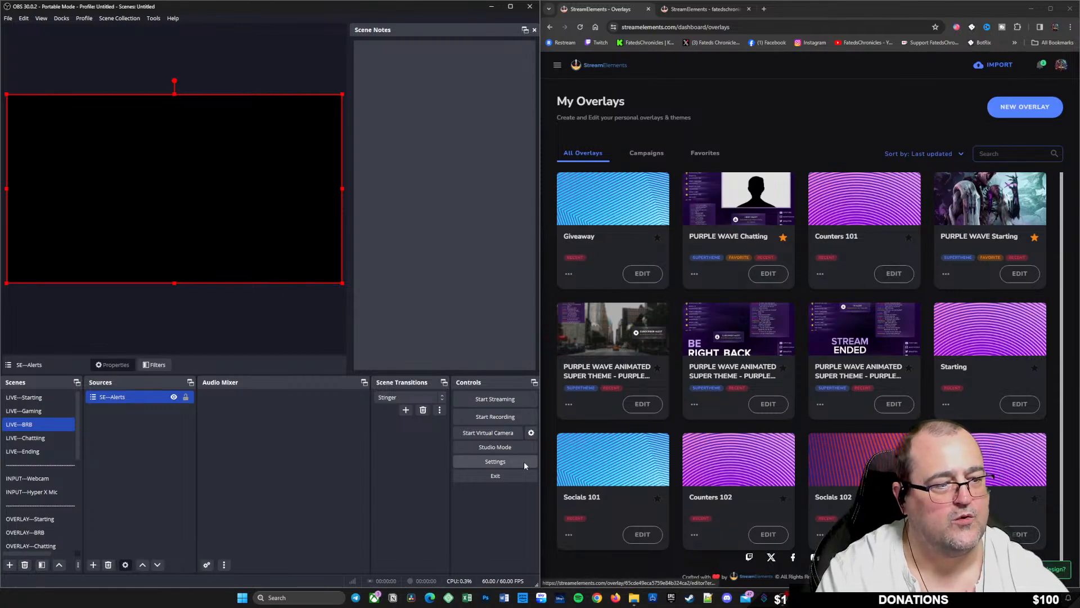
Step: Open the Giveaway overlay editor in StreamElements and emulate follower and subscriber events to test the alerts in the LIVE---BRB scene
click(644, 273)
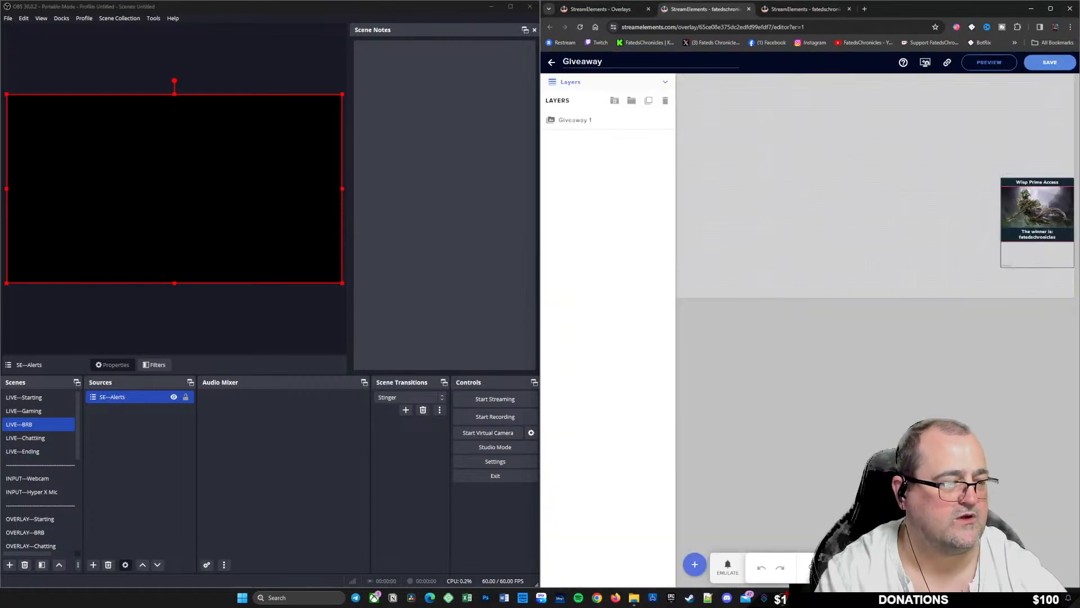
click(728, 567)
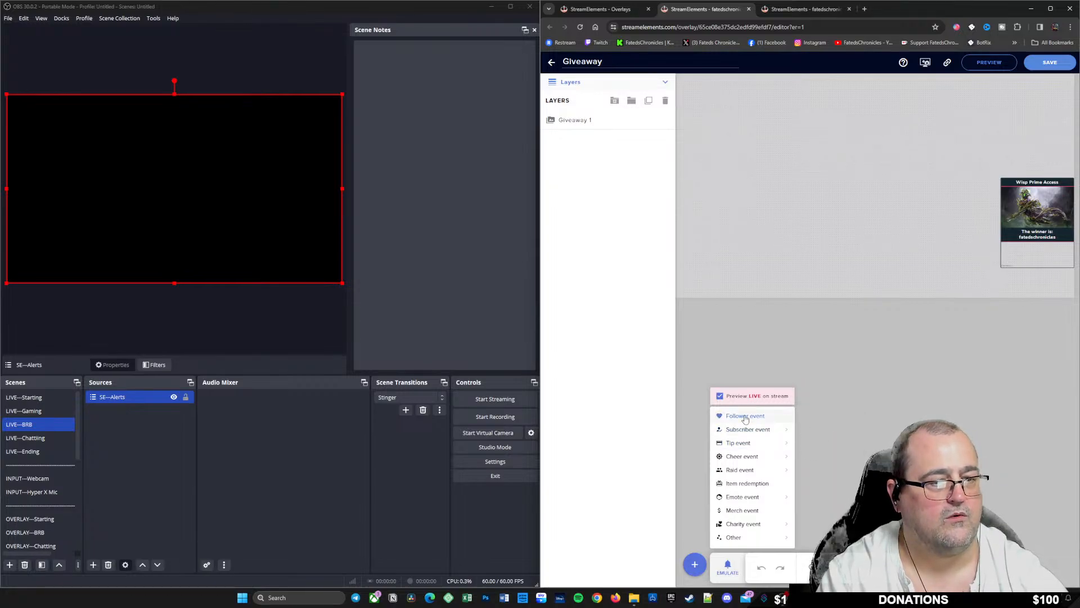
click(745, 416)
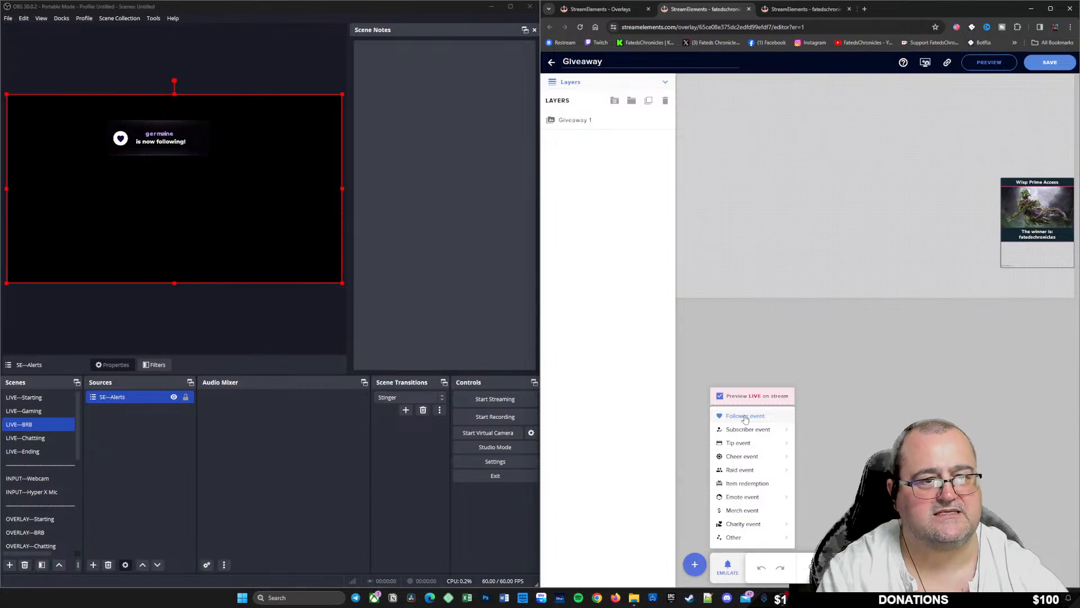
mouse_move(747, 433)
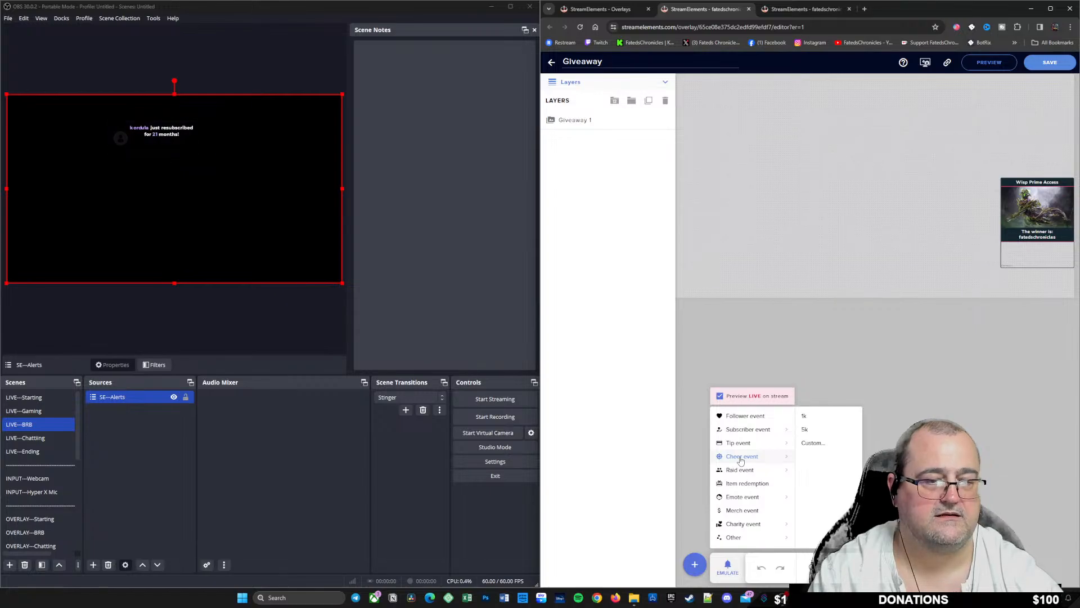
Step: Check the cheer alert in the LIVE---Gaming and LIVE---Starting scenes, emulating another cheer event for LIVE---Starting
click(40, 413)
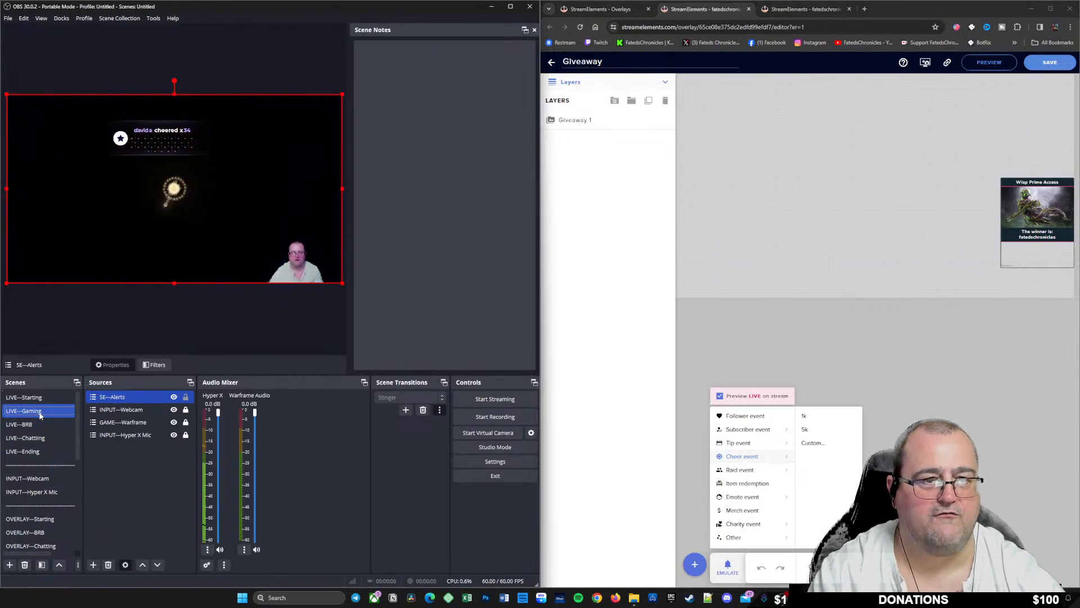
click(33, 398)
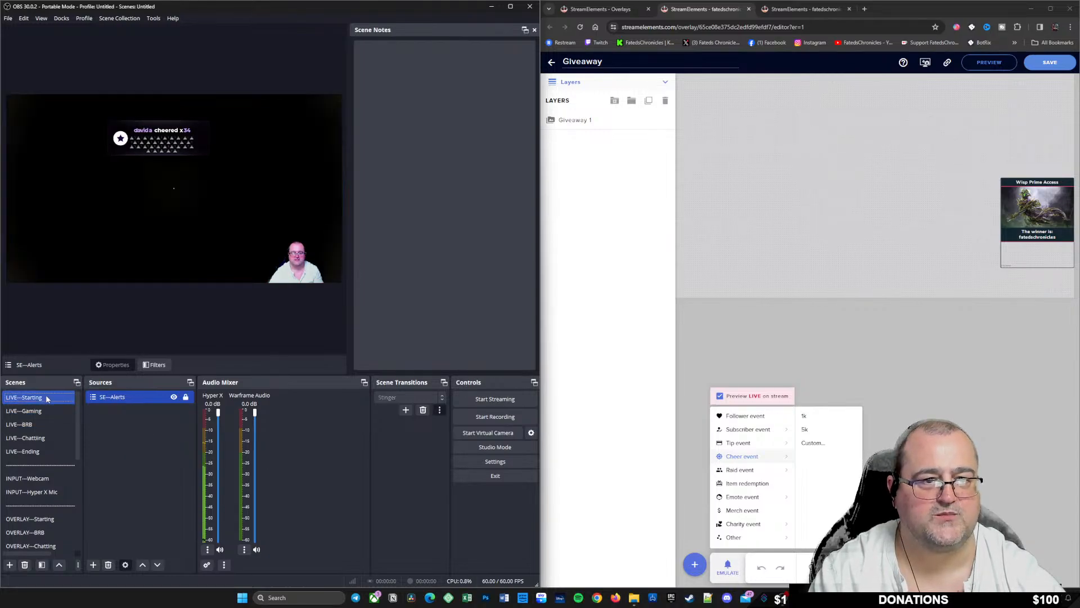
click(741, 457)
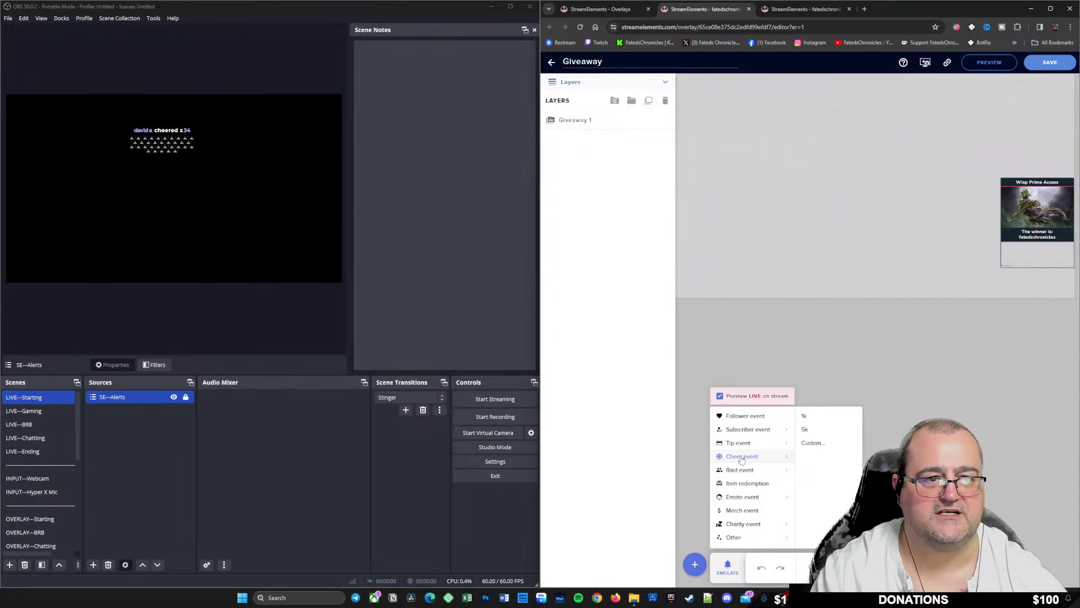
mouse_move(742, 473)
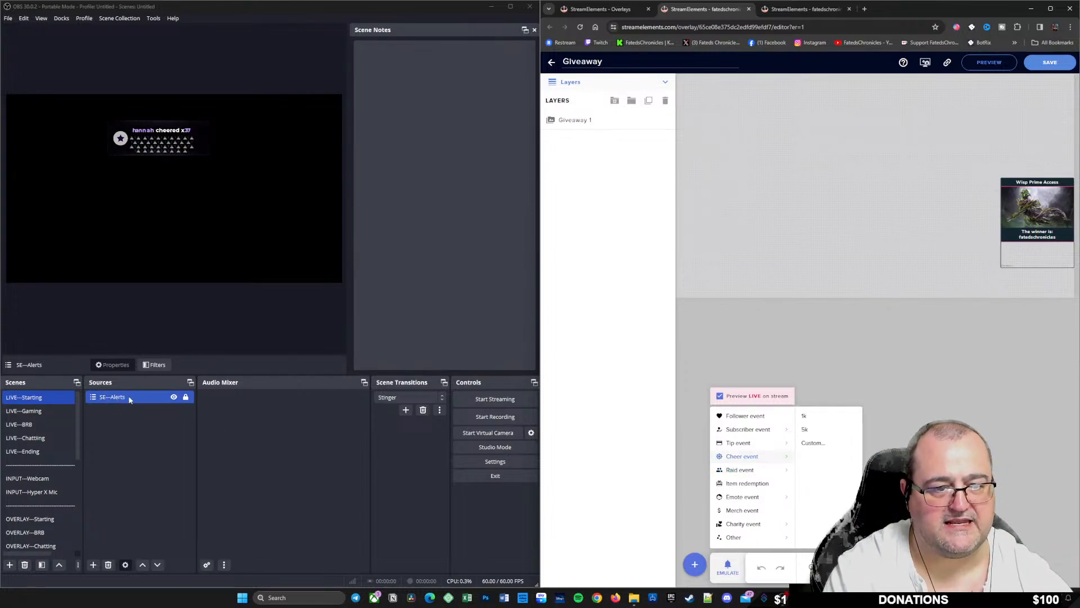
Step: Maximize the browser, leave the Giveaway editor, and close the extra StreamElements tabs so only the reloaded overlays list remains
drag(907, 10, 631, 0)
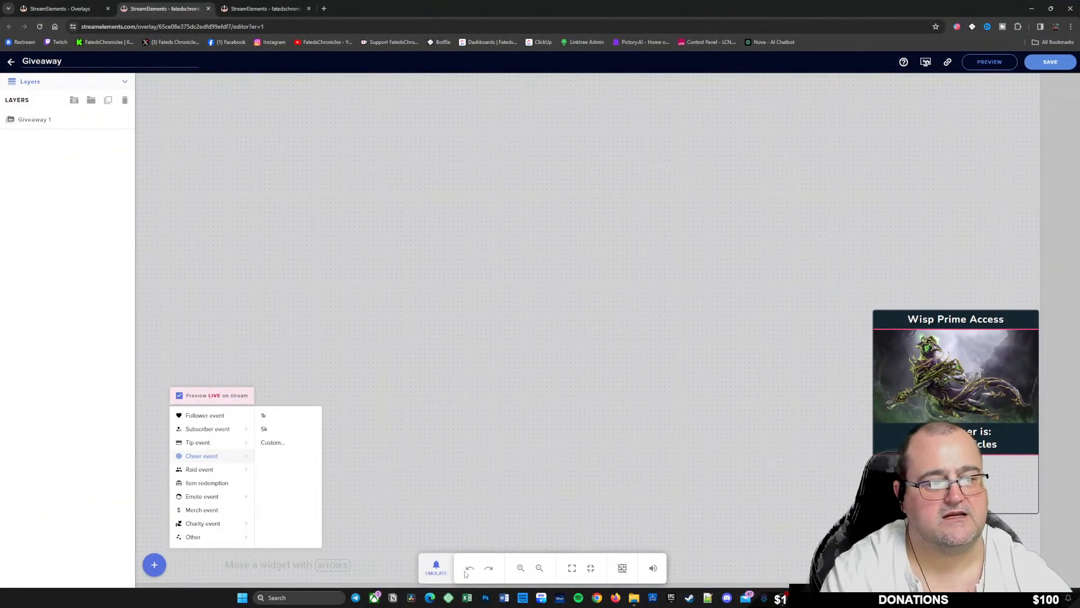
click(515, 426)
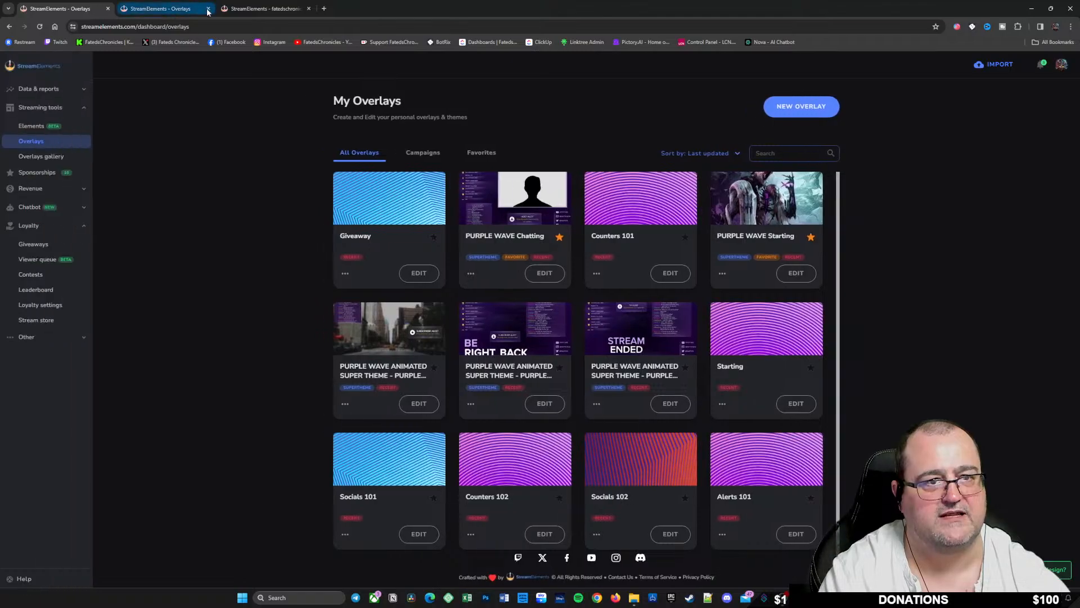
click(208, 8)
click(209, 8)
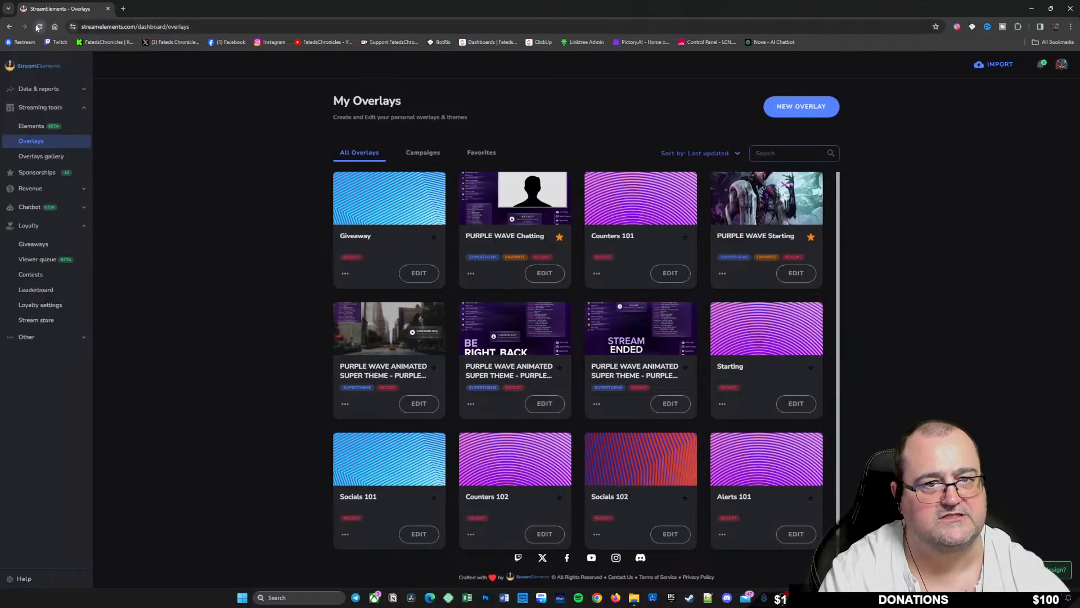
click(39, 27)
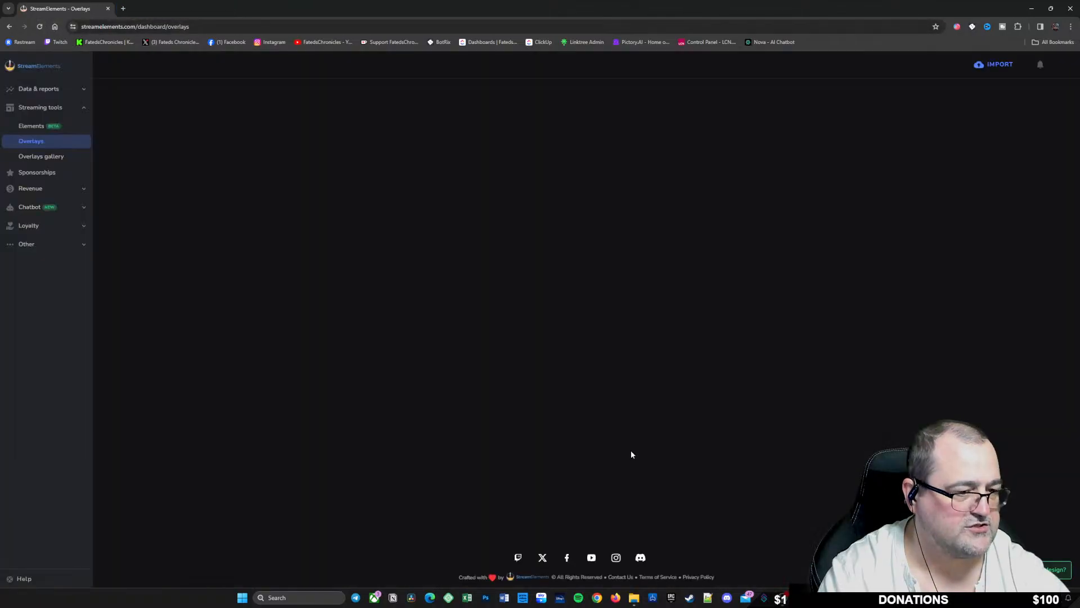
Step: Open the Alerts 101 overlay for editing and emulate a follower event in it
click(795, 544)
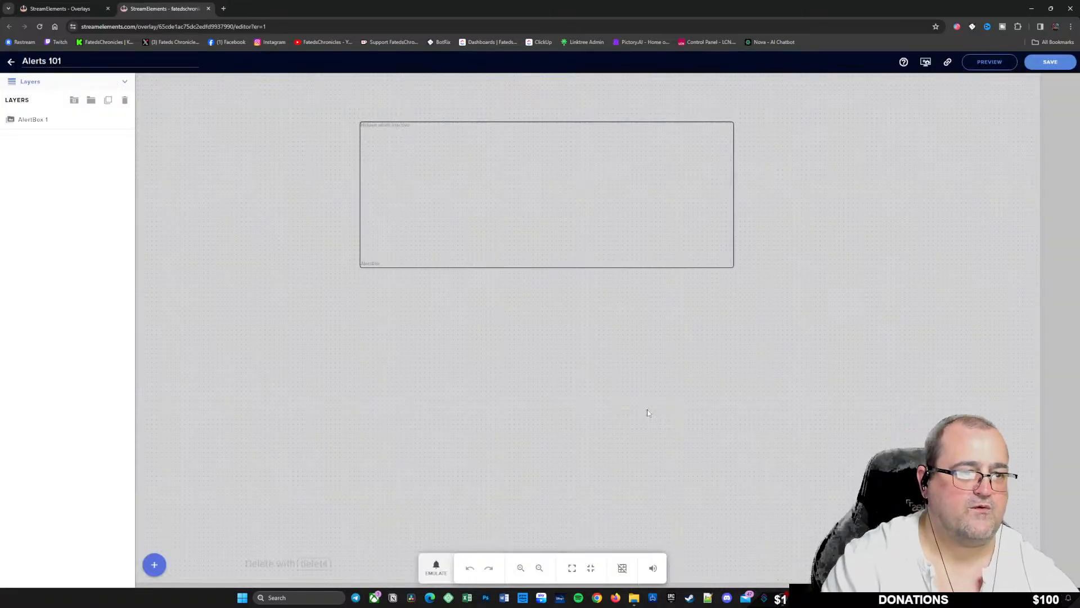
click(435, 567)
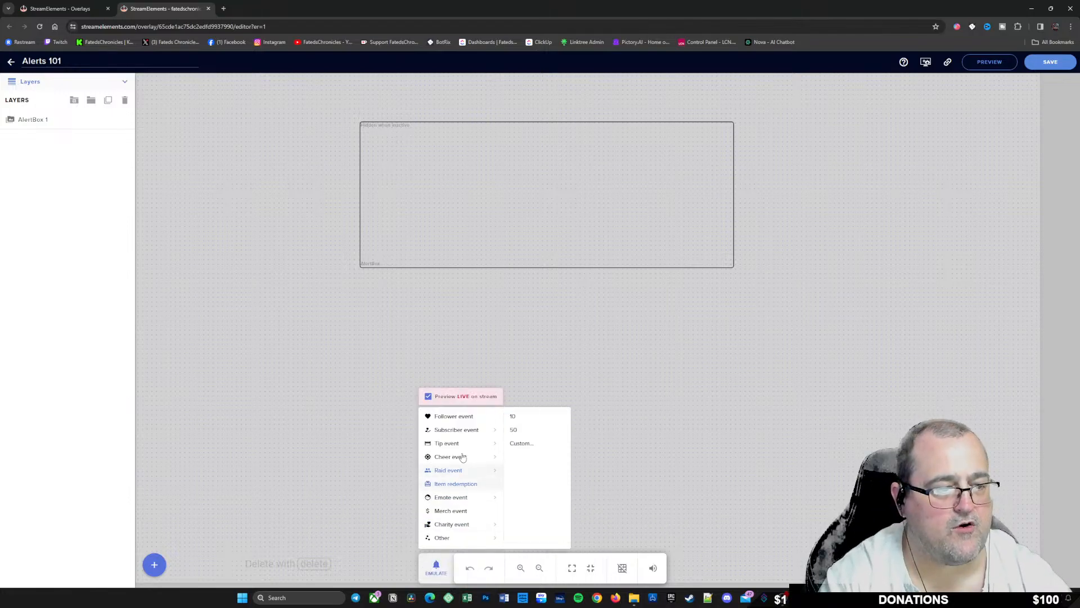
click(463, 417)
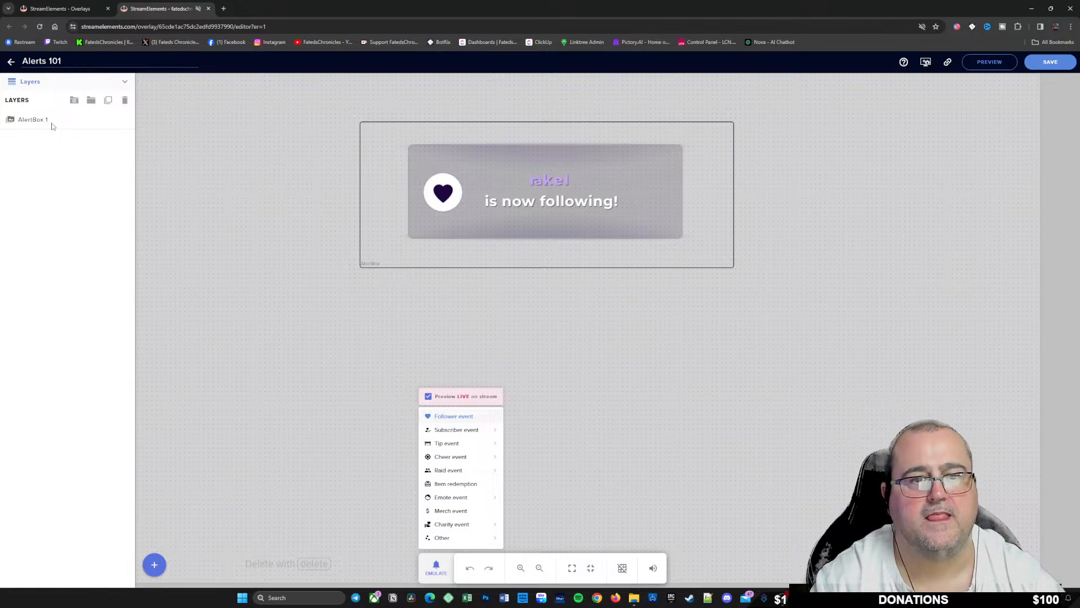
Step: Open the settings of the AlertBox 1 layer and disable the Raid alert
click(70, 121)
click(72, 120)
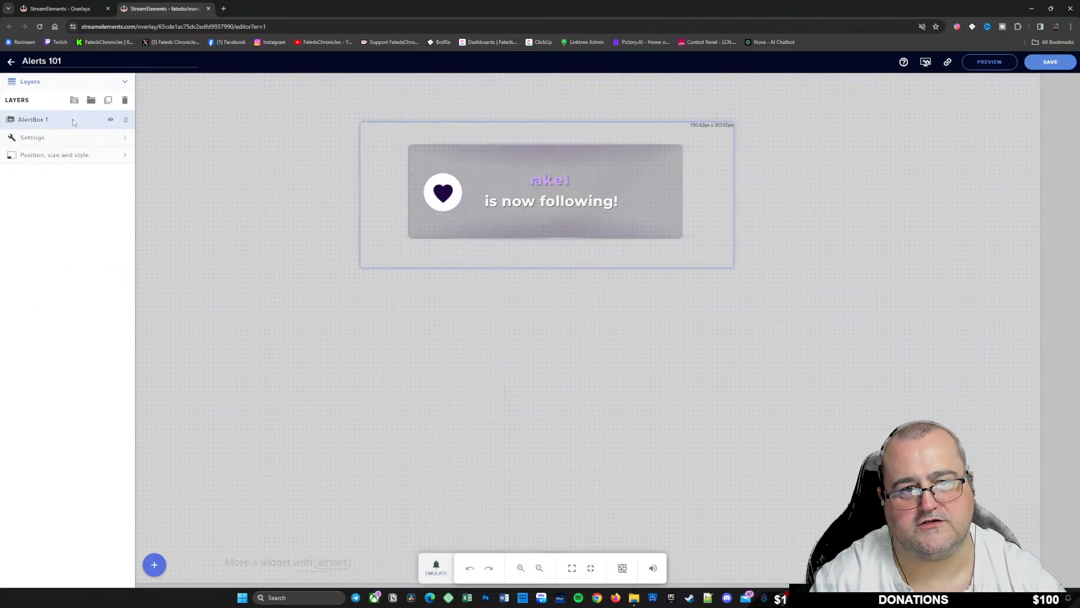
click(50, 139)
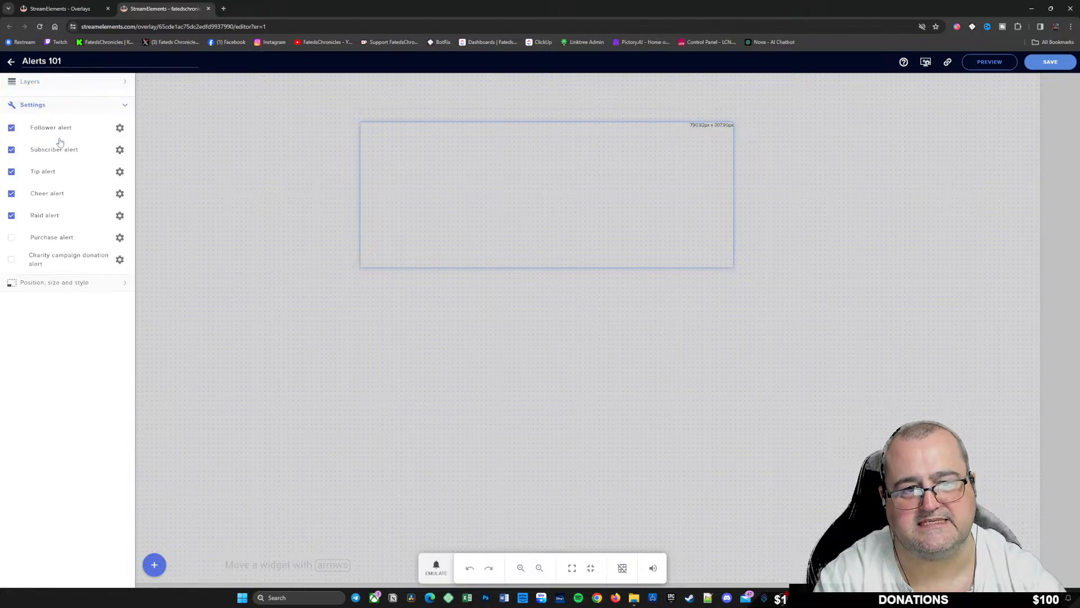
click(42, 277)
click(55, 100)
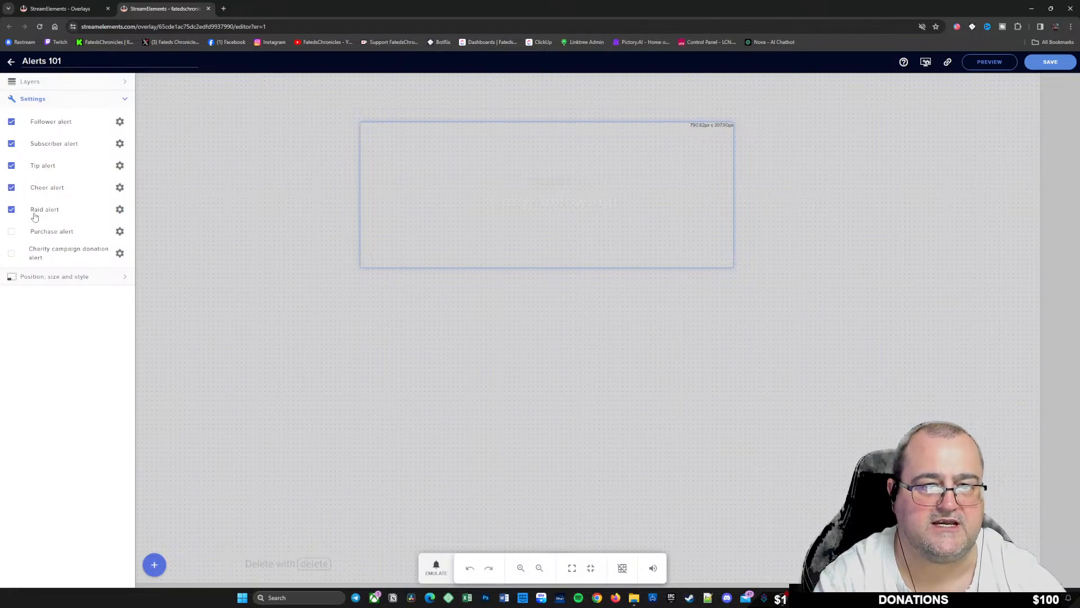
click(12, 210)
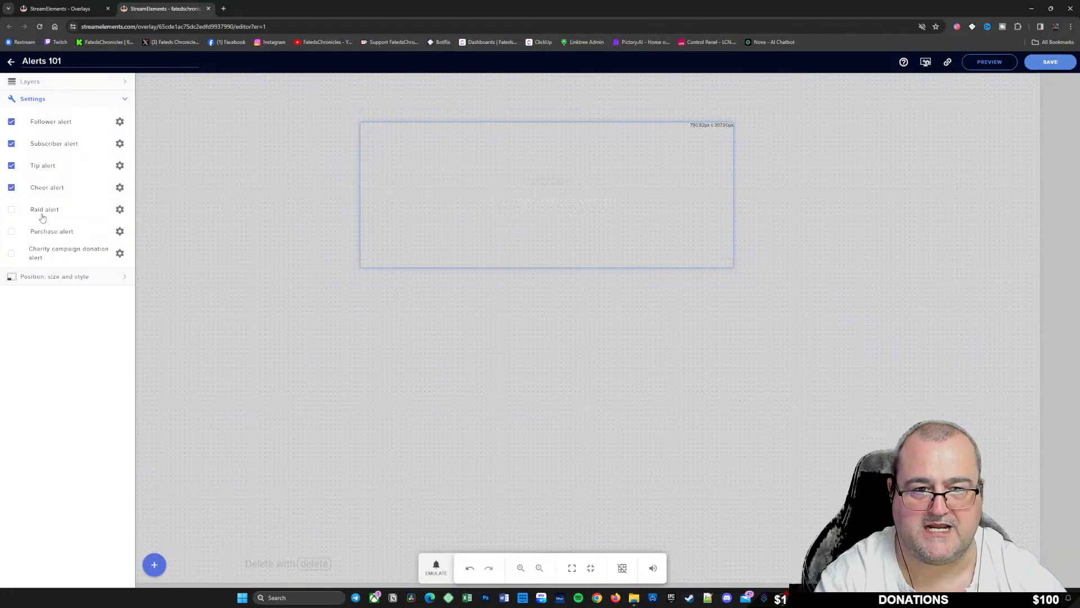
Step: Enable the Raid alert again and open the video selection in the follower alert's settings
click(11, 209)
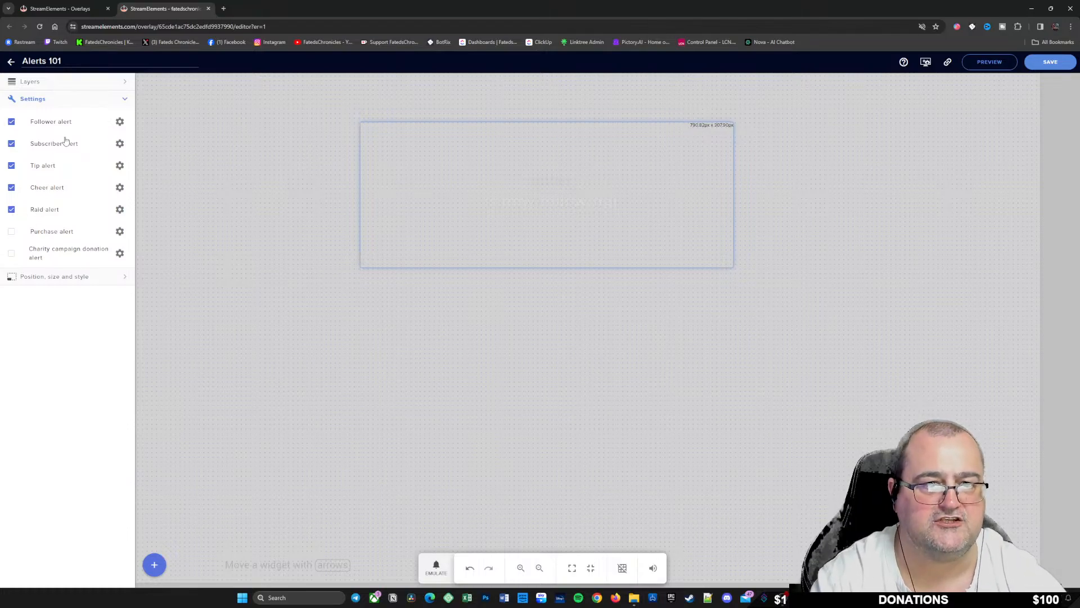
click(119, 124)
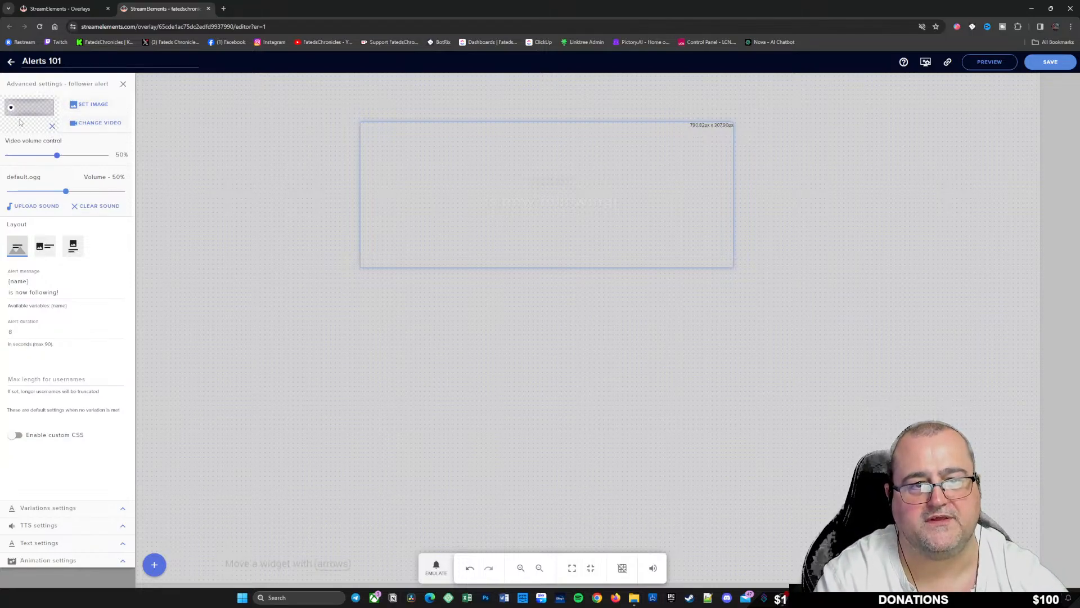
click(94, 123)
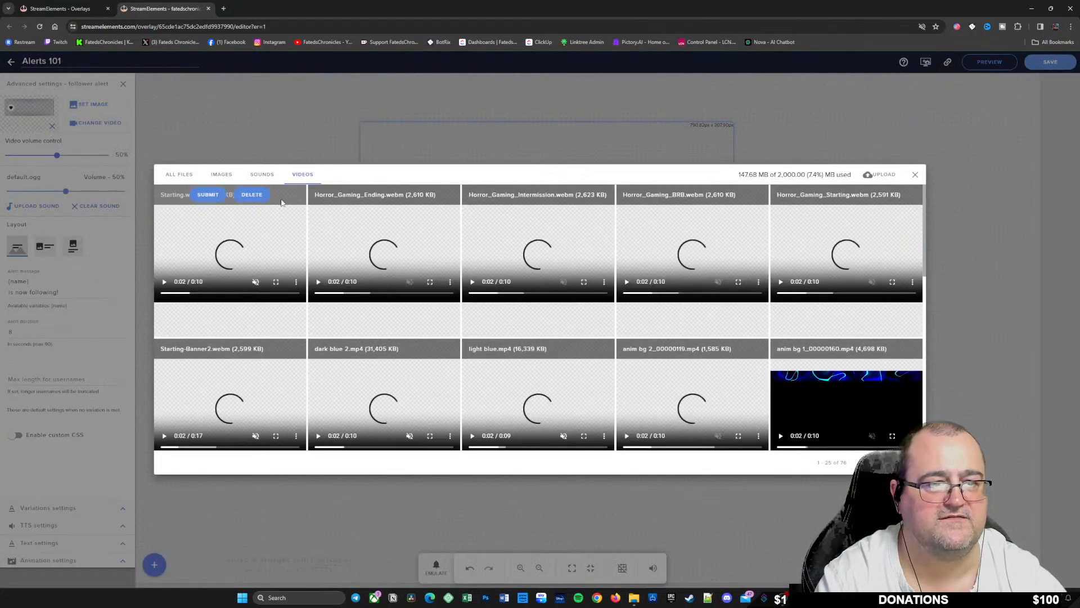
Step: Upload follower.webm from the Alerts folder inside OBS-Studio-30.0.2 to the video library
click(885, 175)
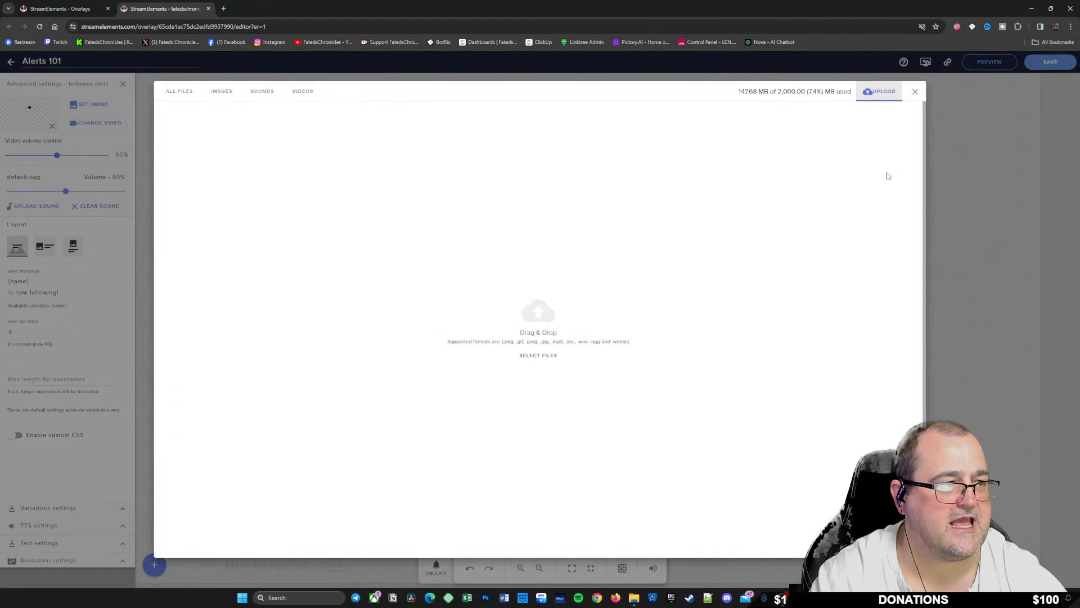
click(532, 355)
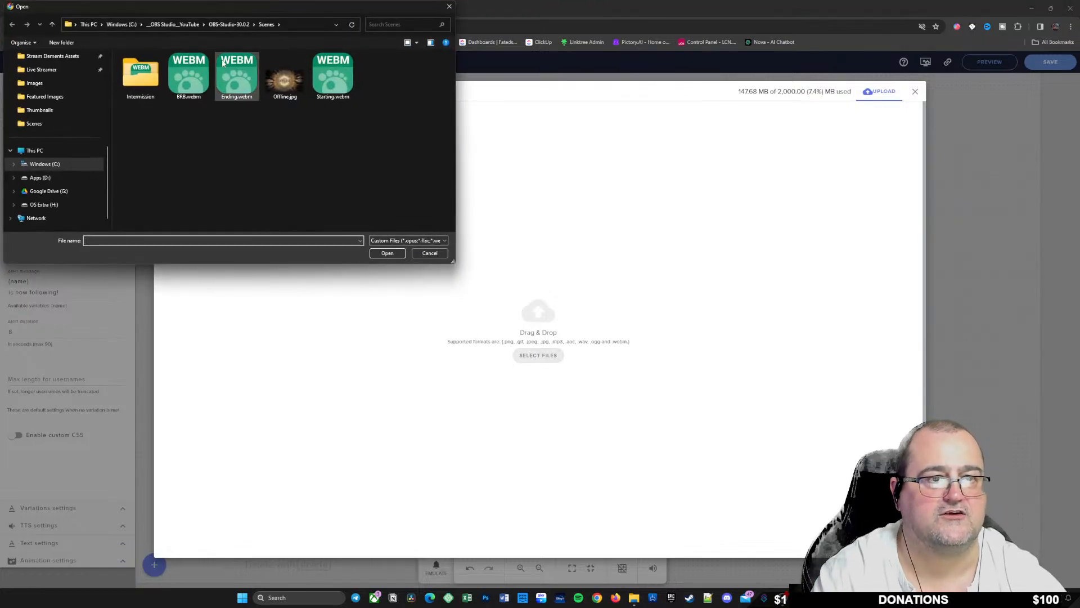
click(180, 25)
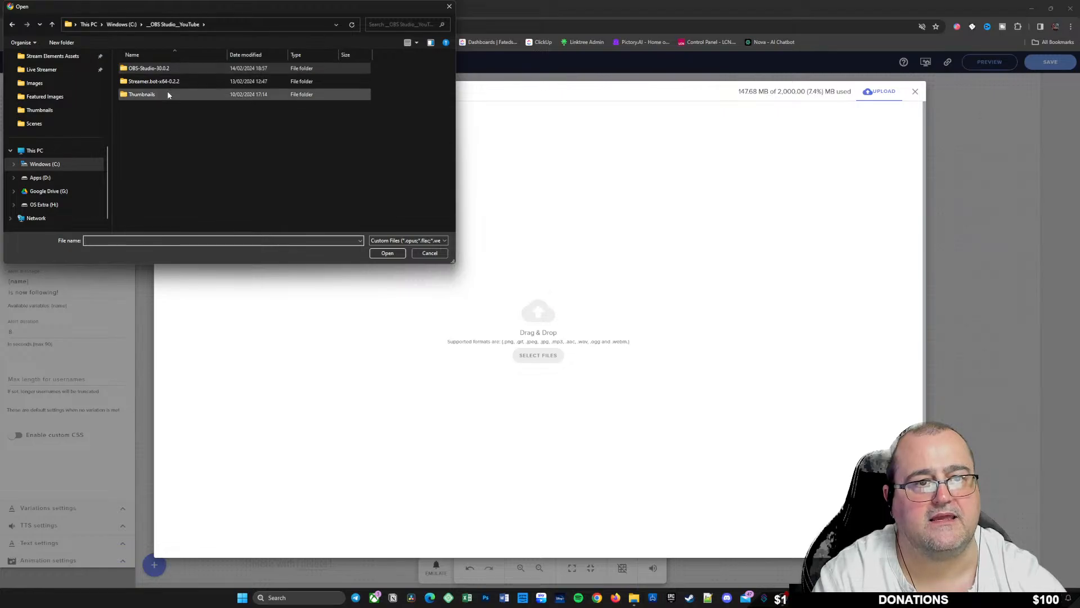
double_click(148, 68)
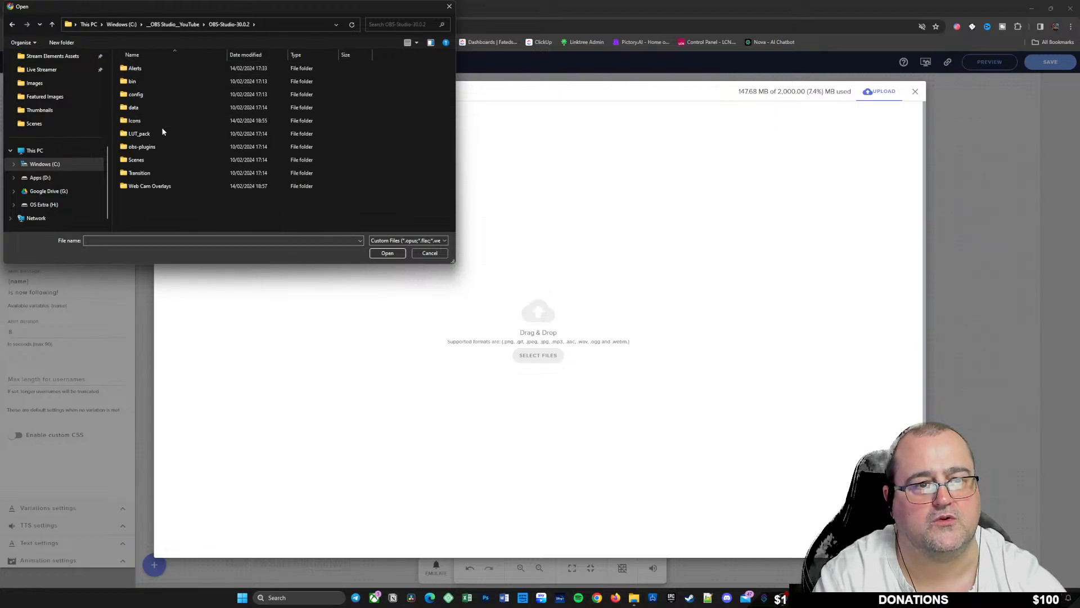
double_click(146, 68)
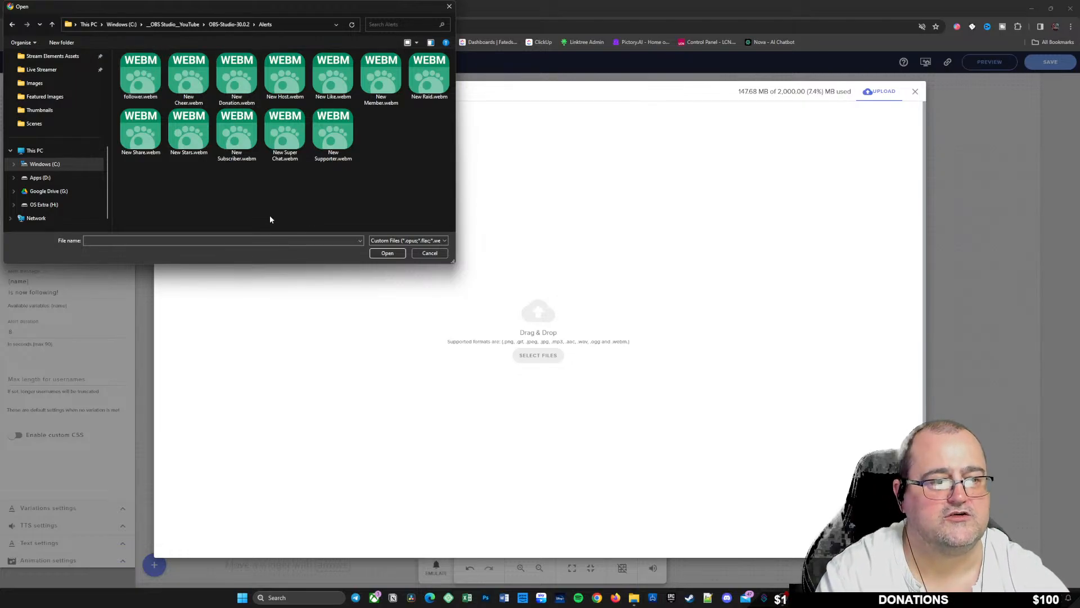
double_click(140, 72)
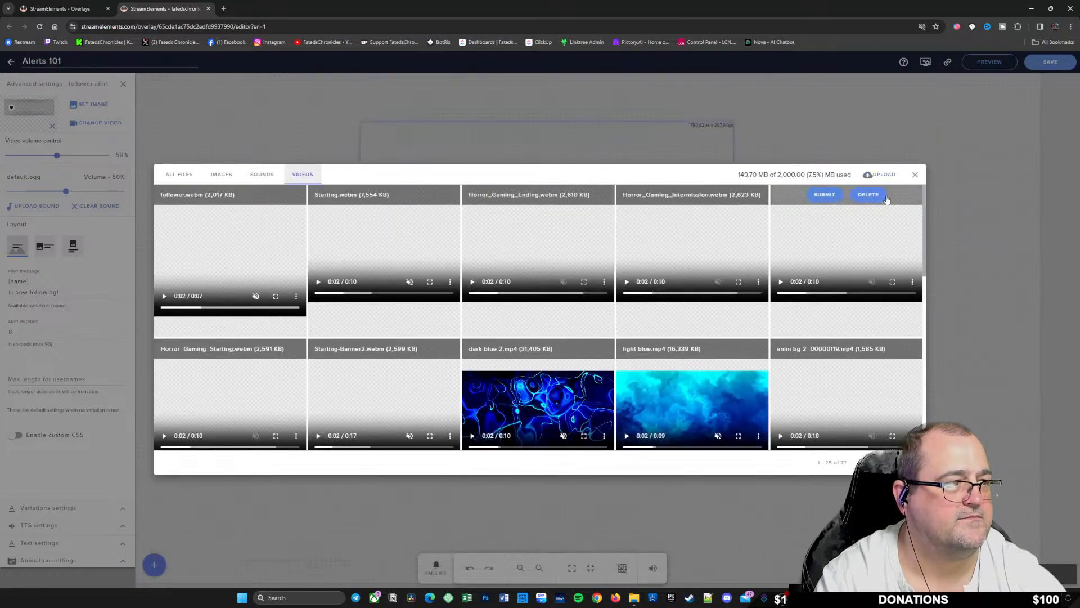
Step: Upload New Cheer.webm and New Subscriber.webm from the same Alerts folder to the video library
click(885, 176)
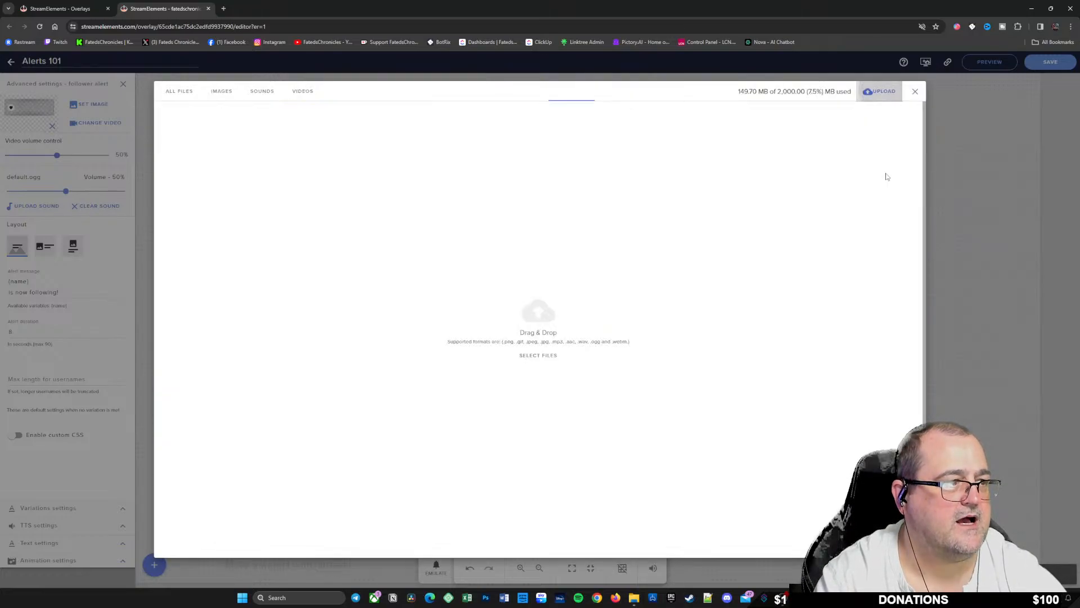
click(544, 356)
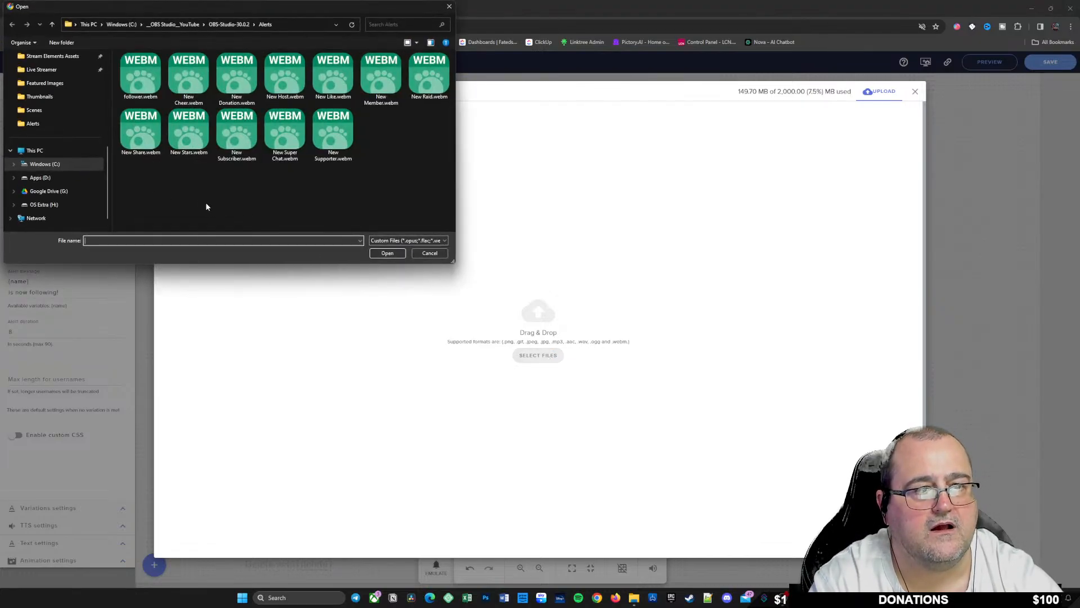
double_click(197, 76)
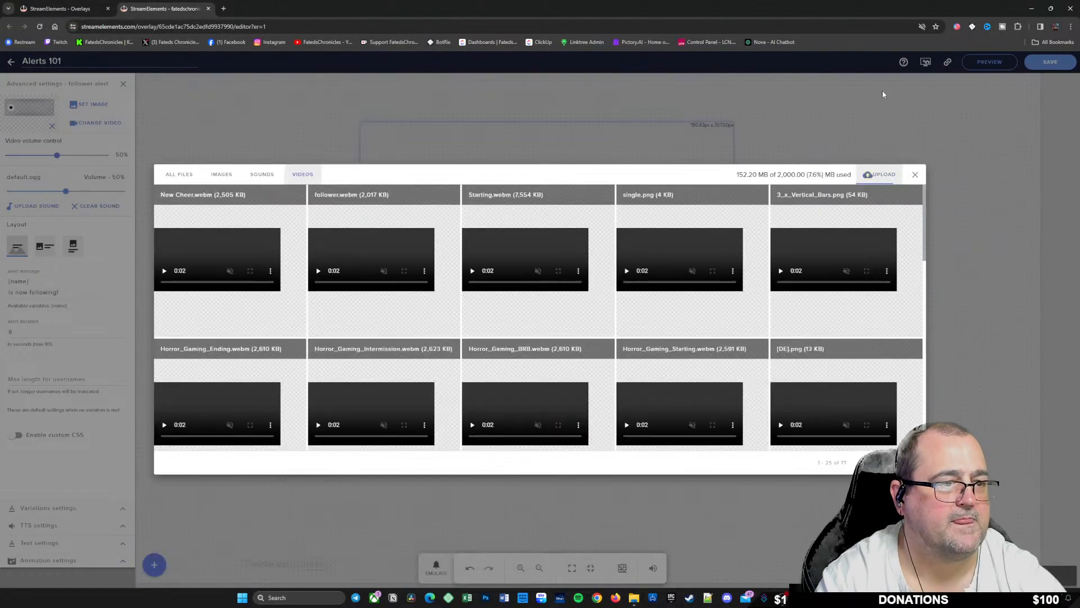
click(894, 174)
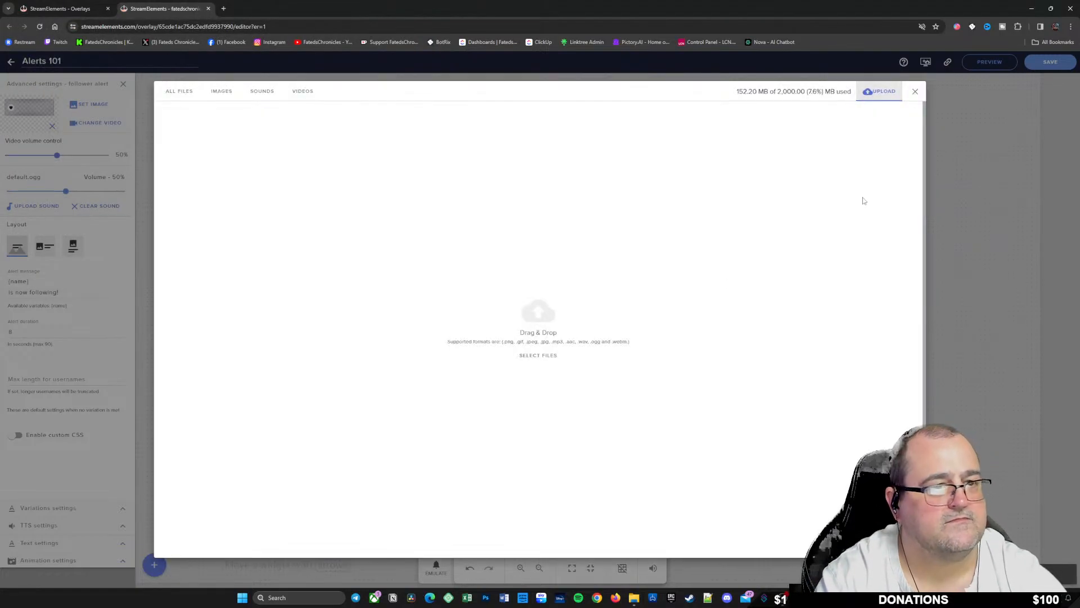
click(538, 355)
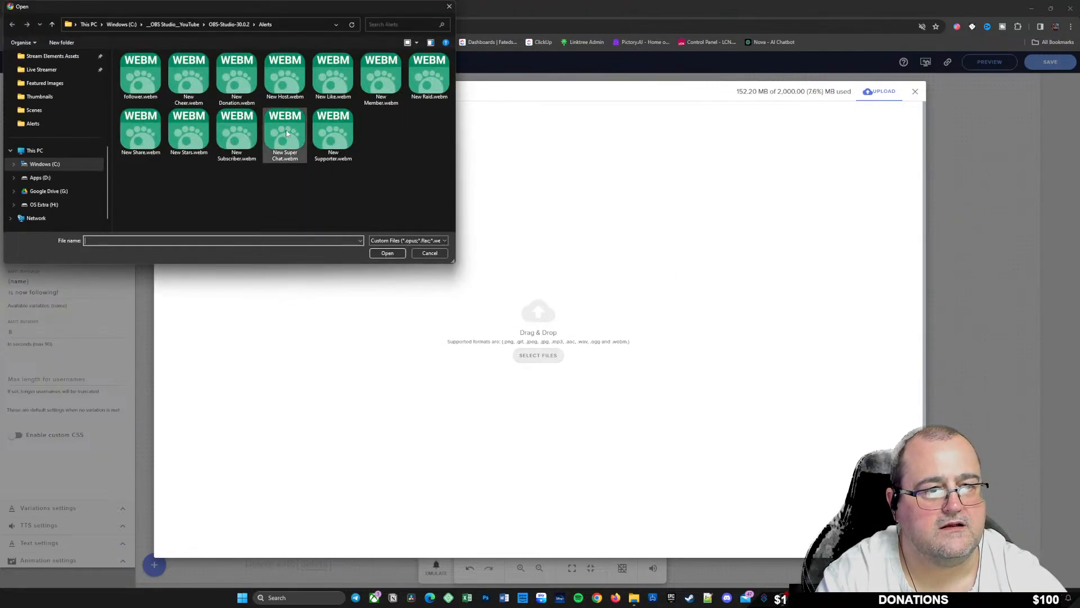
click(236, 131)
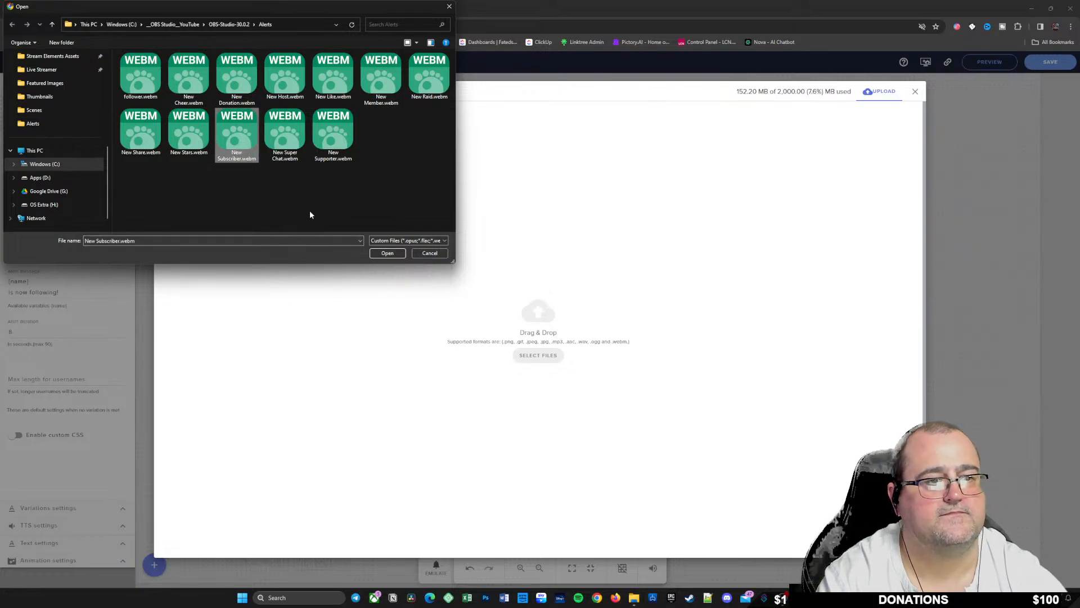
double_click(239, 142)
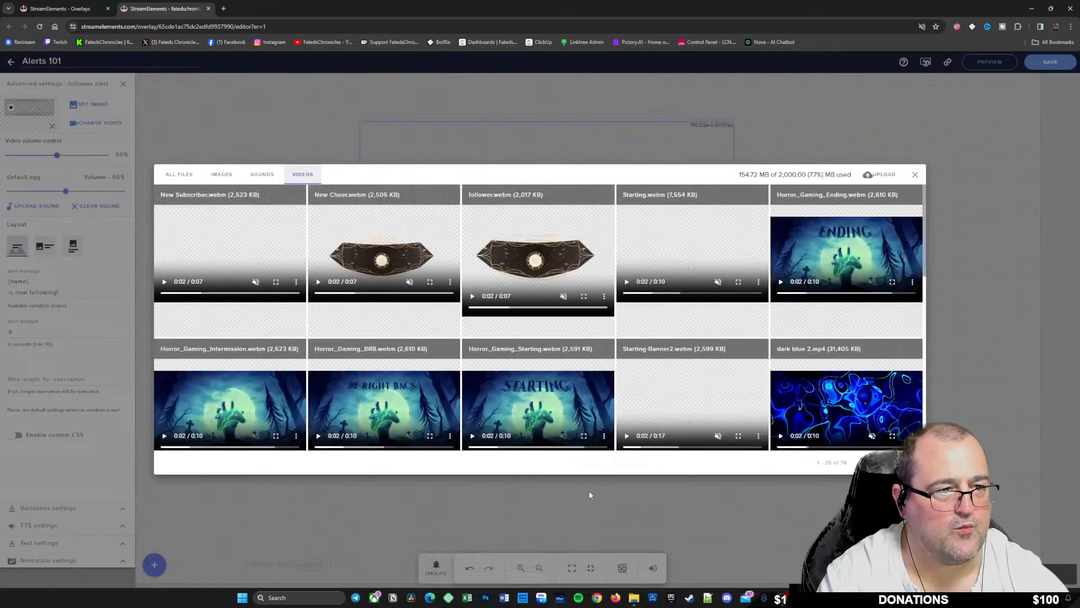
Step: Set follower.webm as the follower alert's video and emulate a follower event to preview it
mouse_move(524, 243)
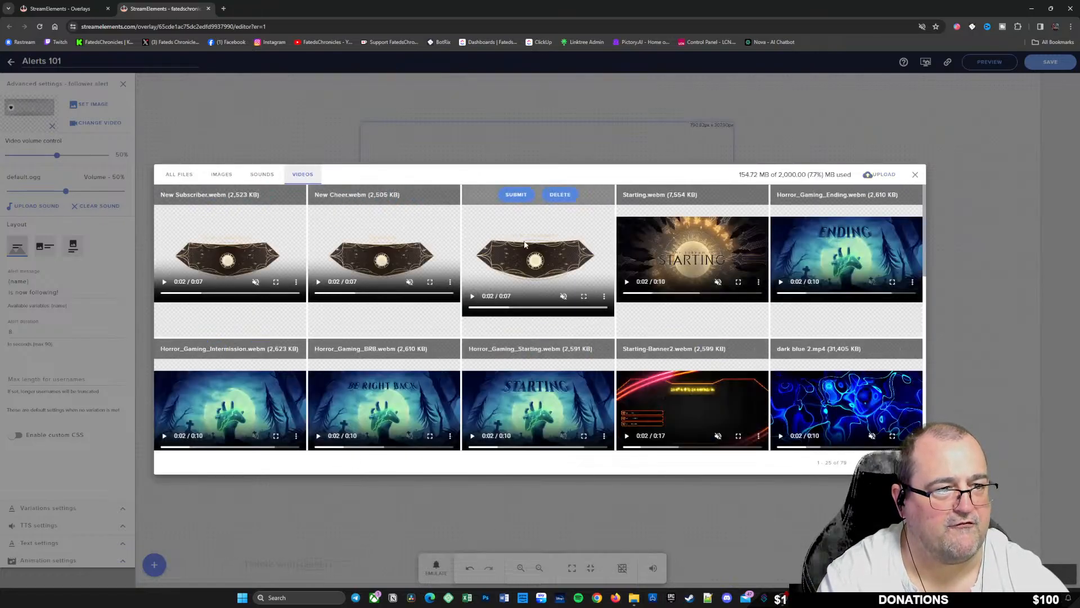
click(517, 194)
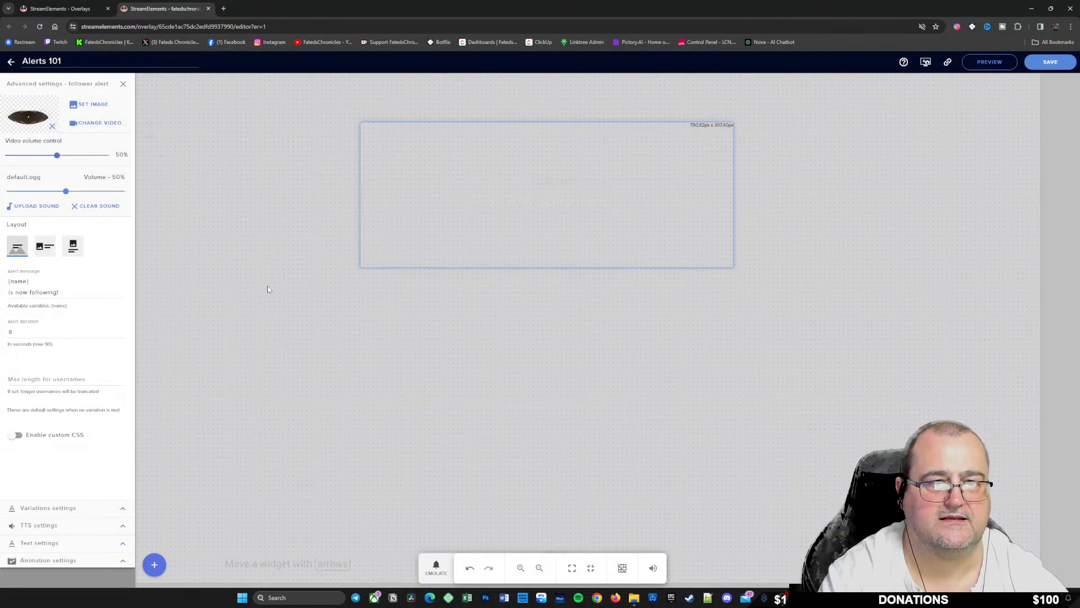
click(436, 567)
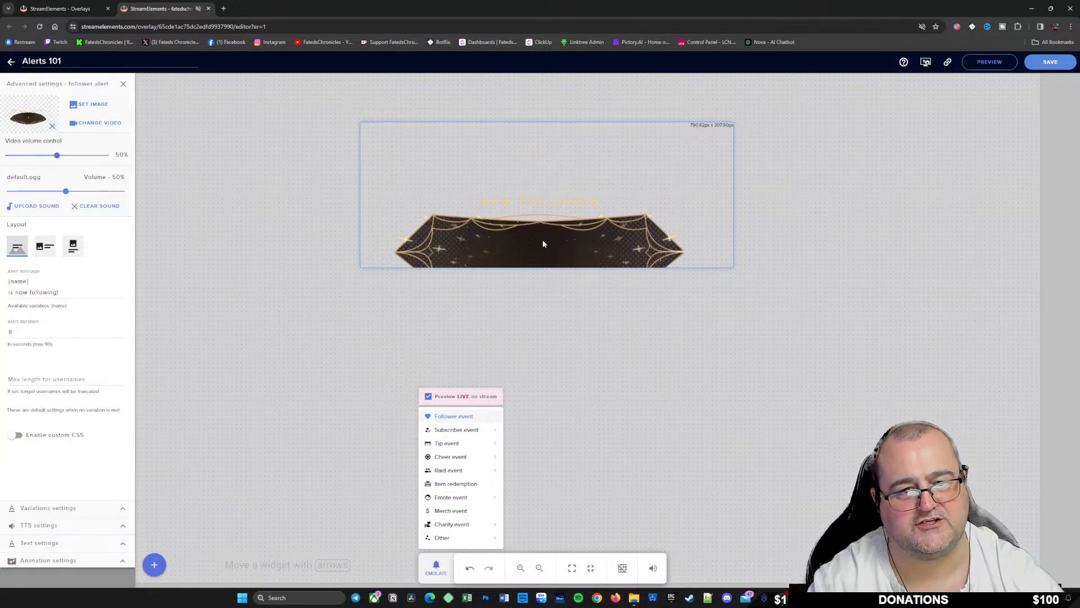
Step: Try the follower alert layouts with text below and beside the video, emulating a follower event, and return to the text-over-image layout
click(73, 247)
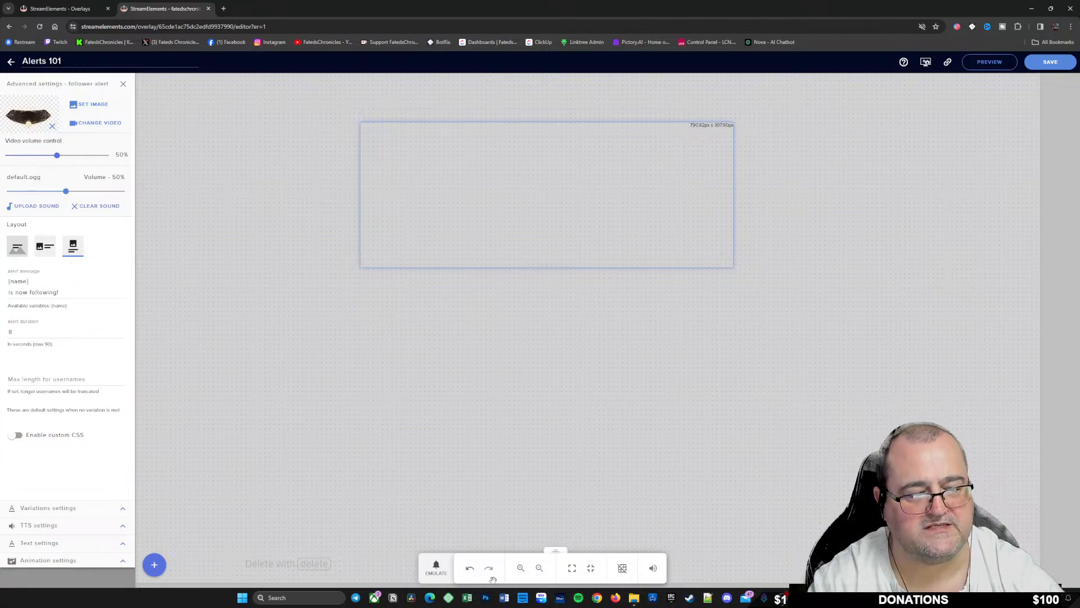
click(436, 568)
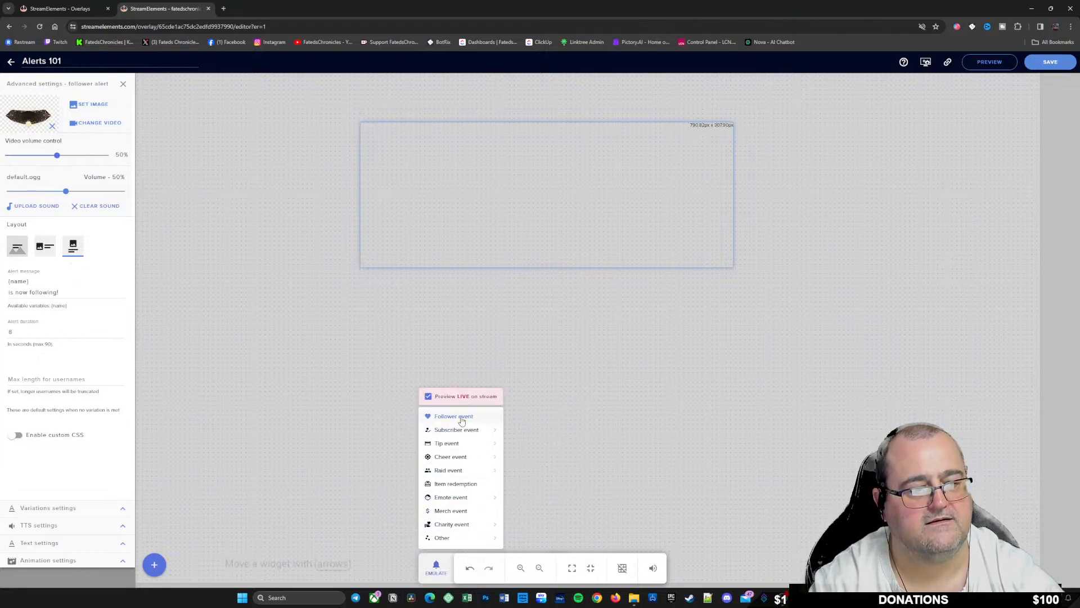
click(461, 419)
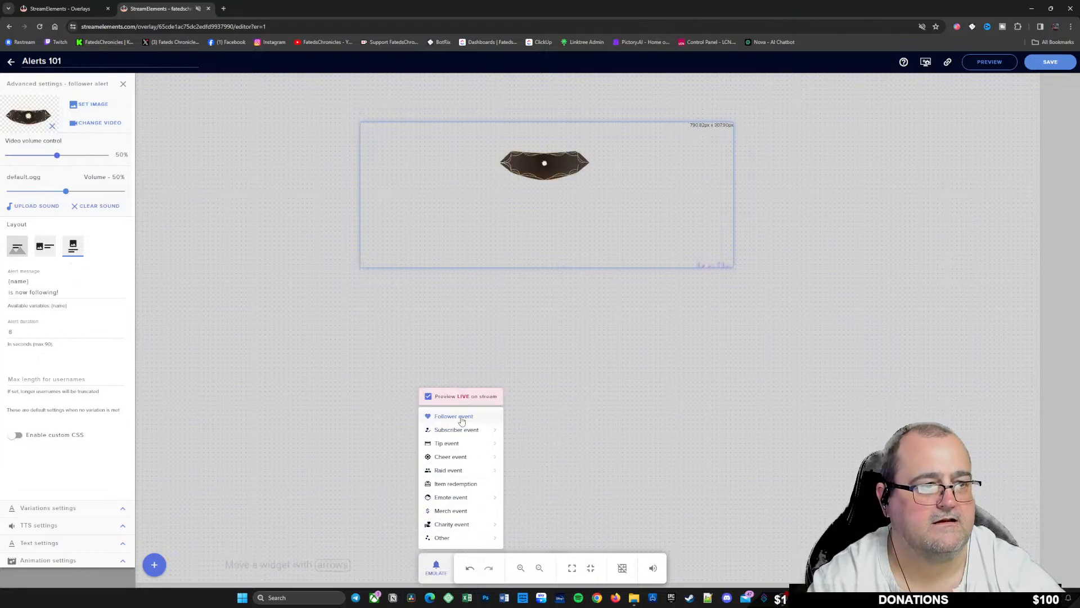
click(42, 248)
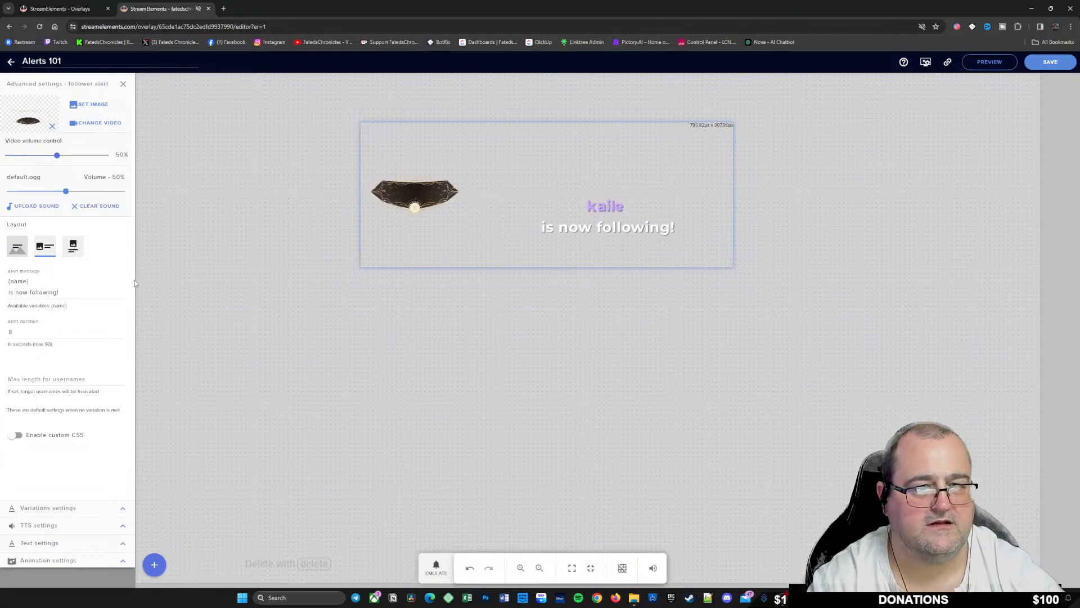
click(18, 250)
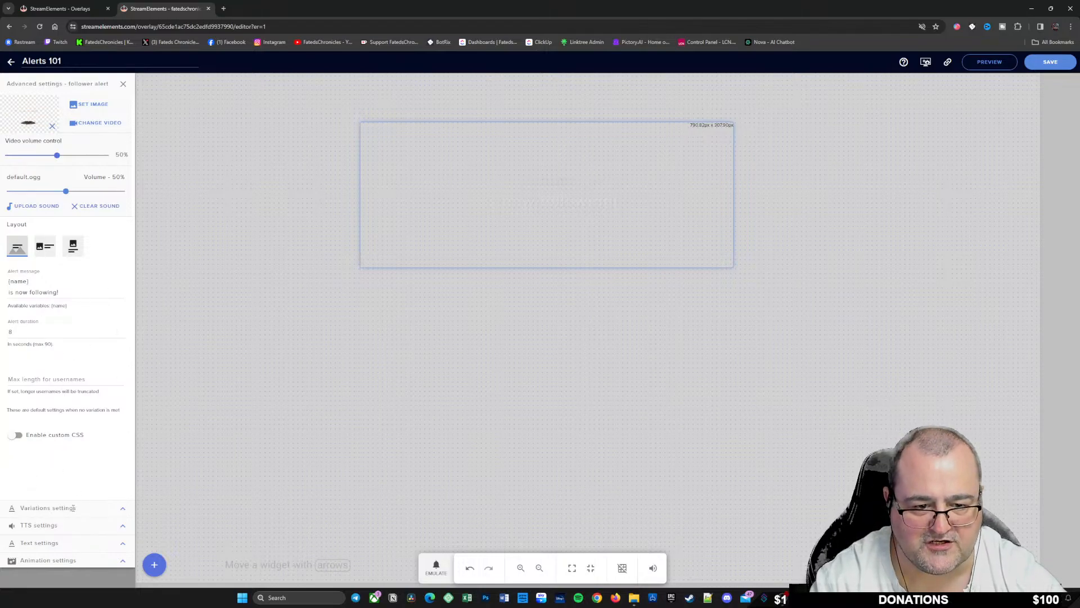
Step: Examine the follower alert's animation, custom CSS, variations and text settings, including the advanced text margins
click(121, 561)
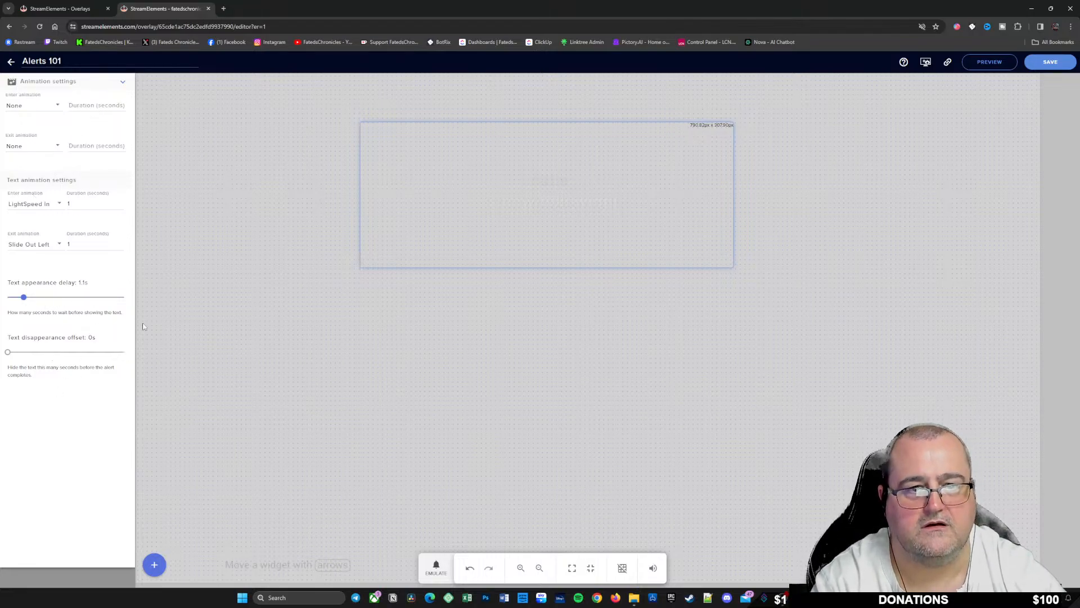
click(121, 84)
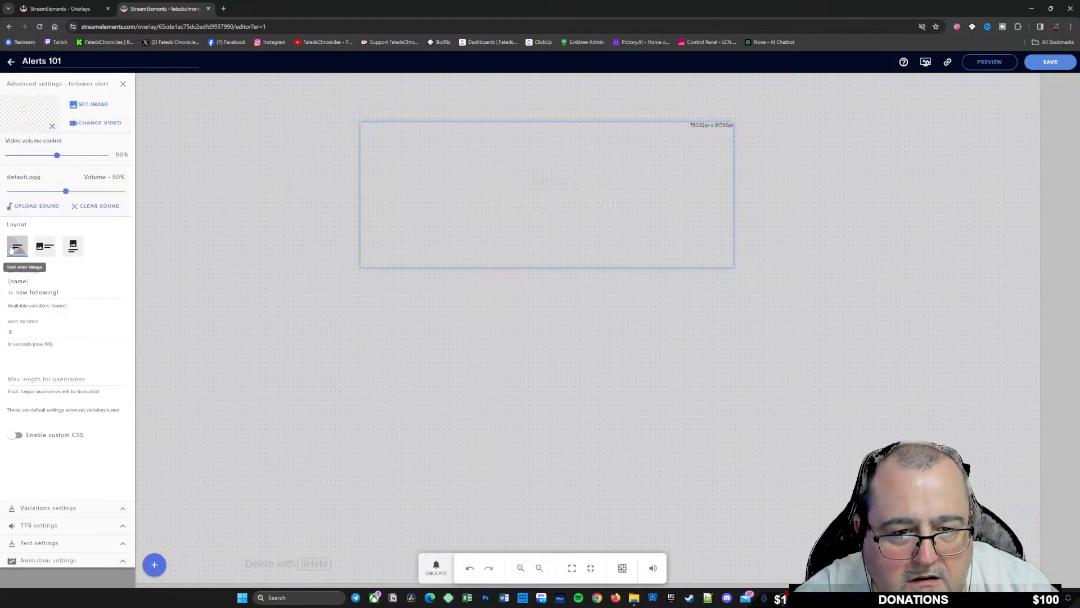
click(18, 436)
click(17, 389)
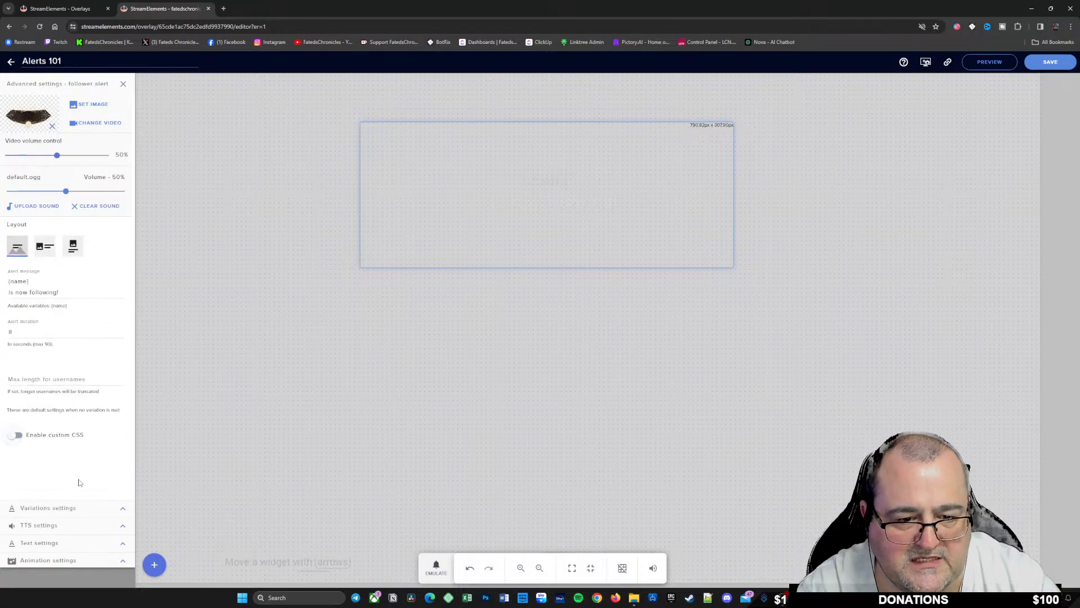
click(124, 508)
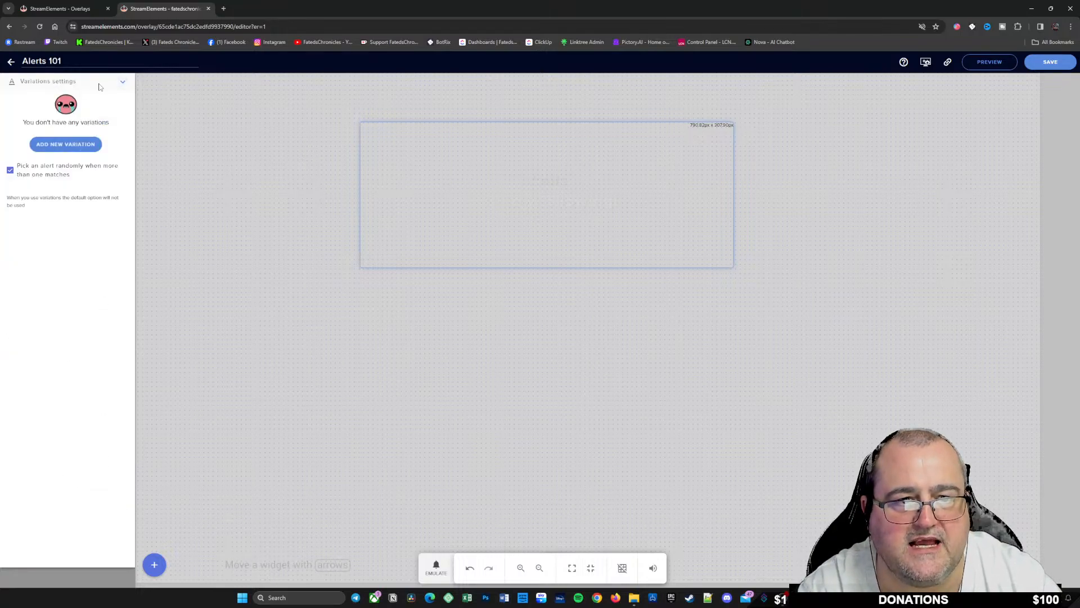
click(124, 83)
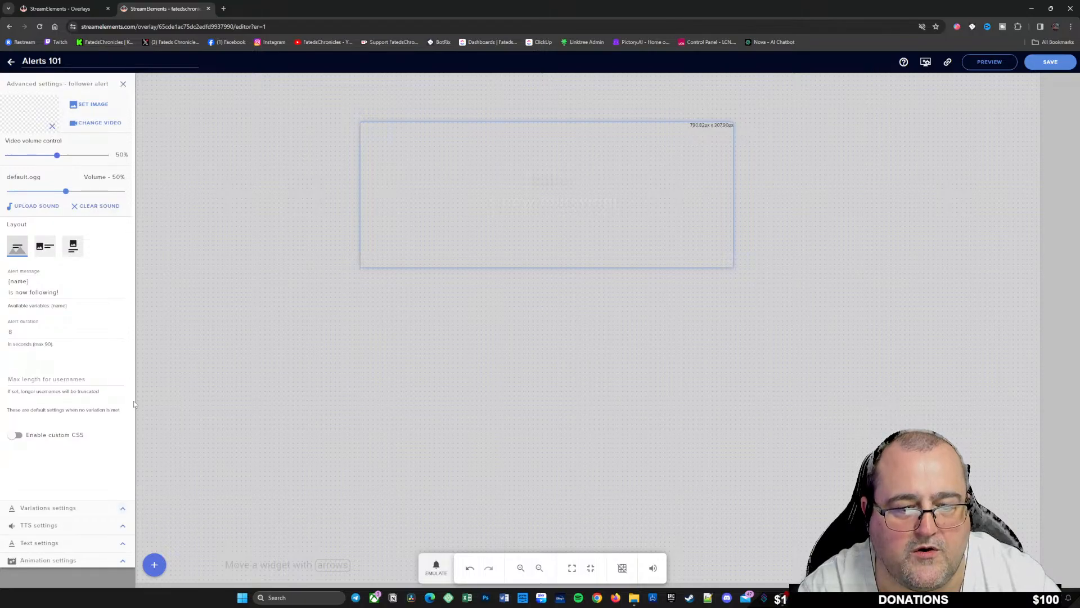
click(123, 543)
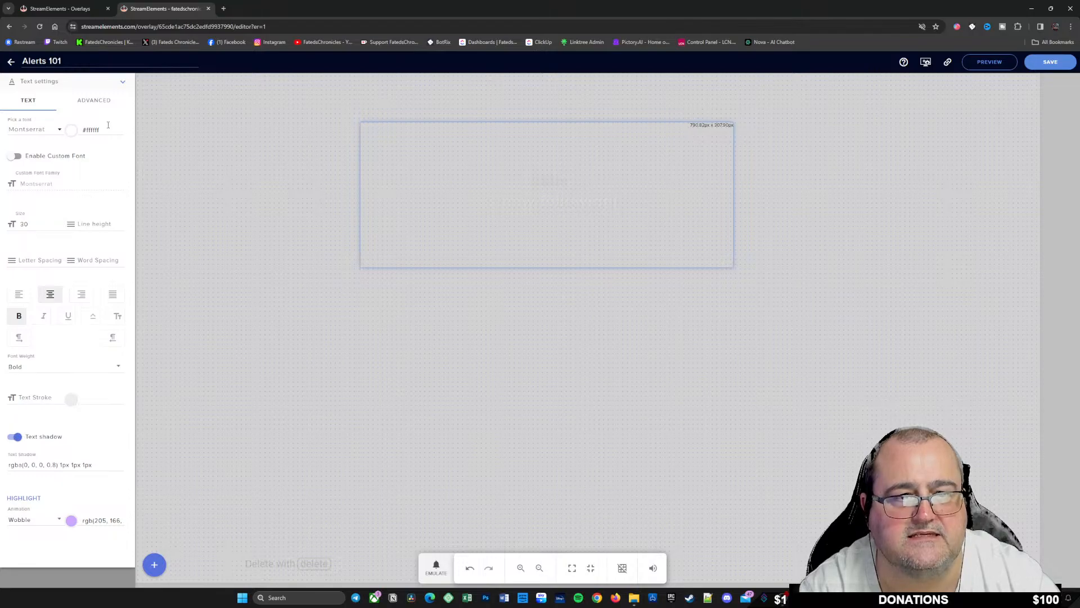
click(94, 100)
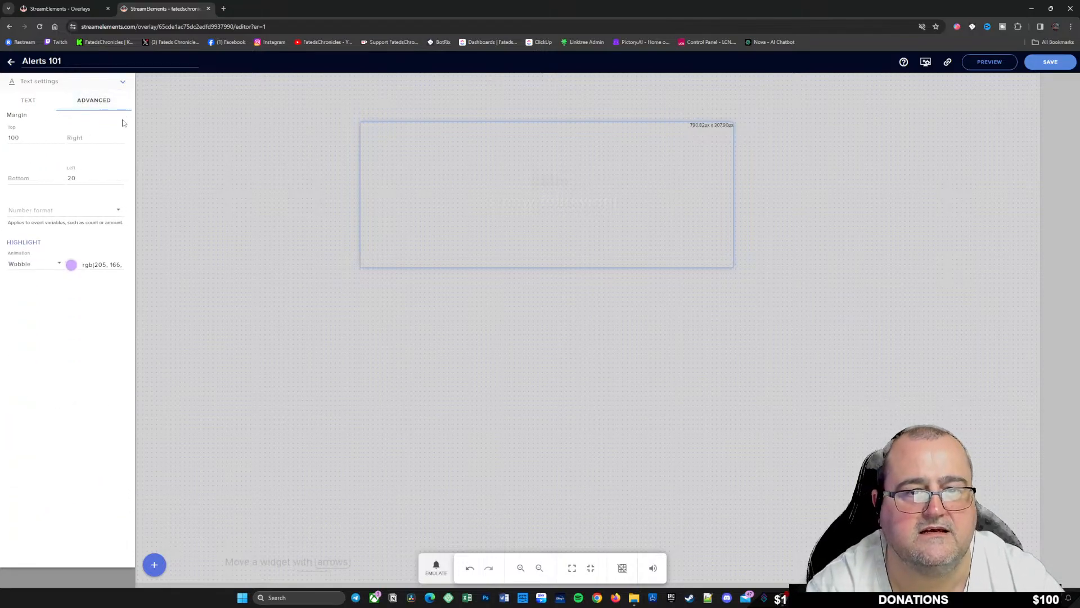
Step: Emulate a follower event, move the alert box slightly right and down on the canvas, and close the text settings
click(437, 567)
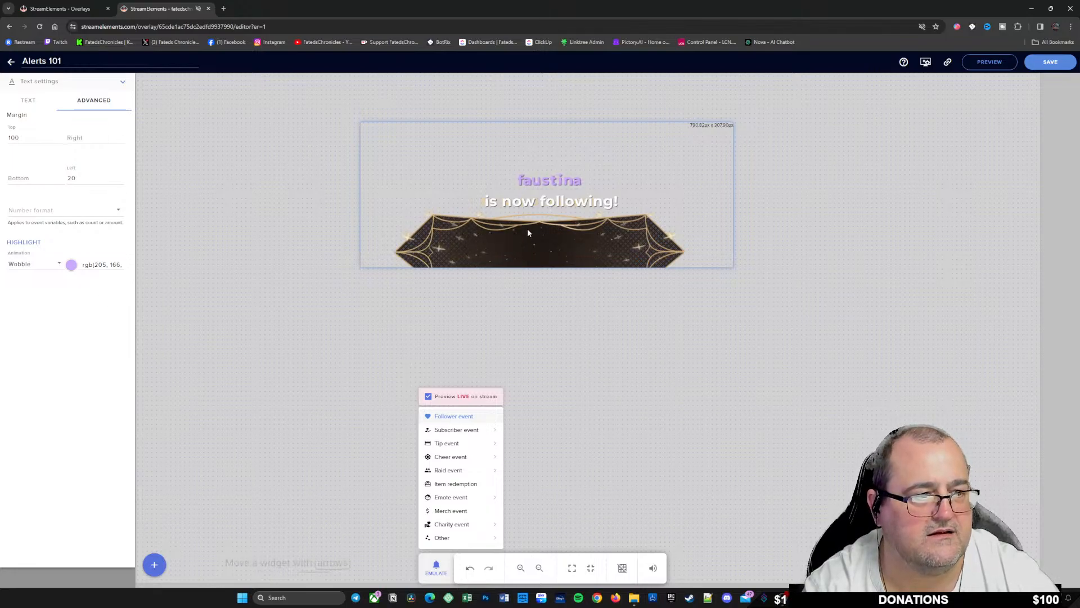
click(514, 236)
drag(514, 229, 540, 238)
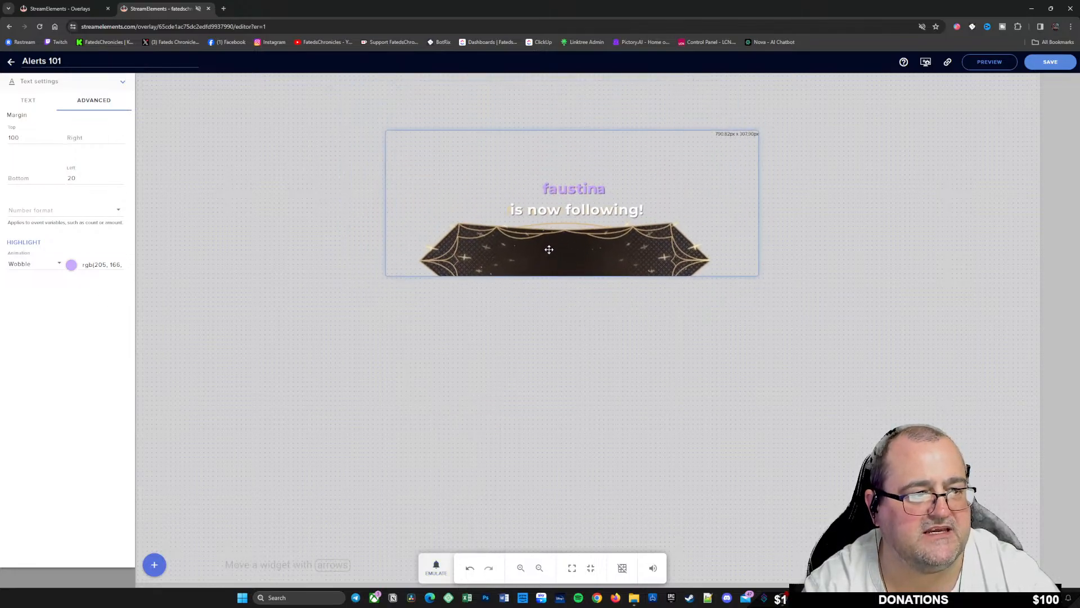
click(31, 102)
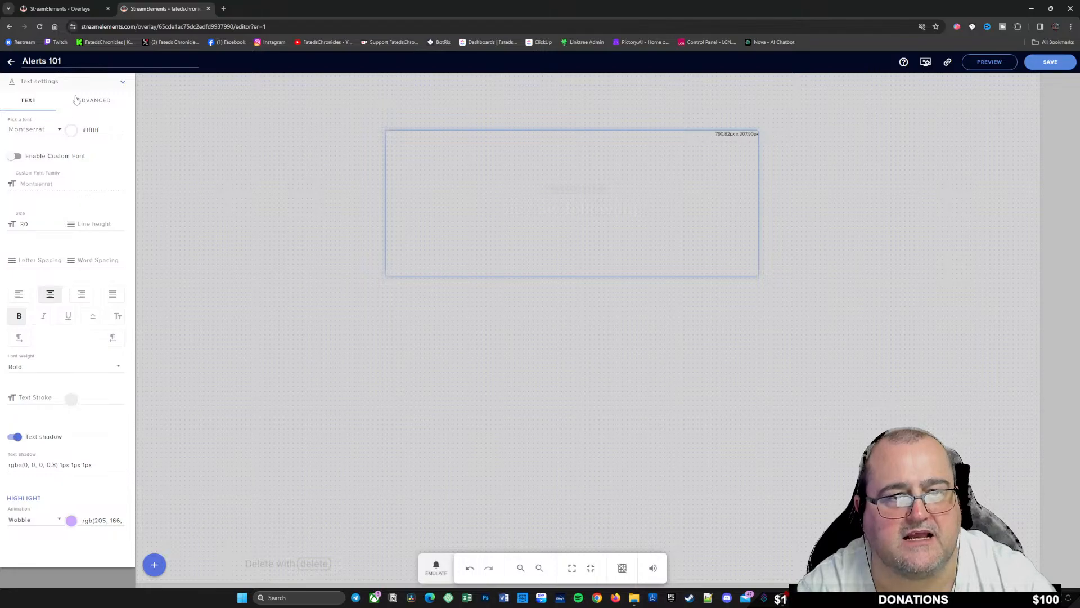
click(123, 85)
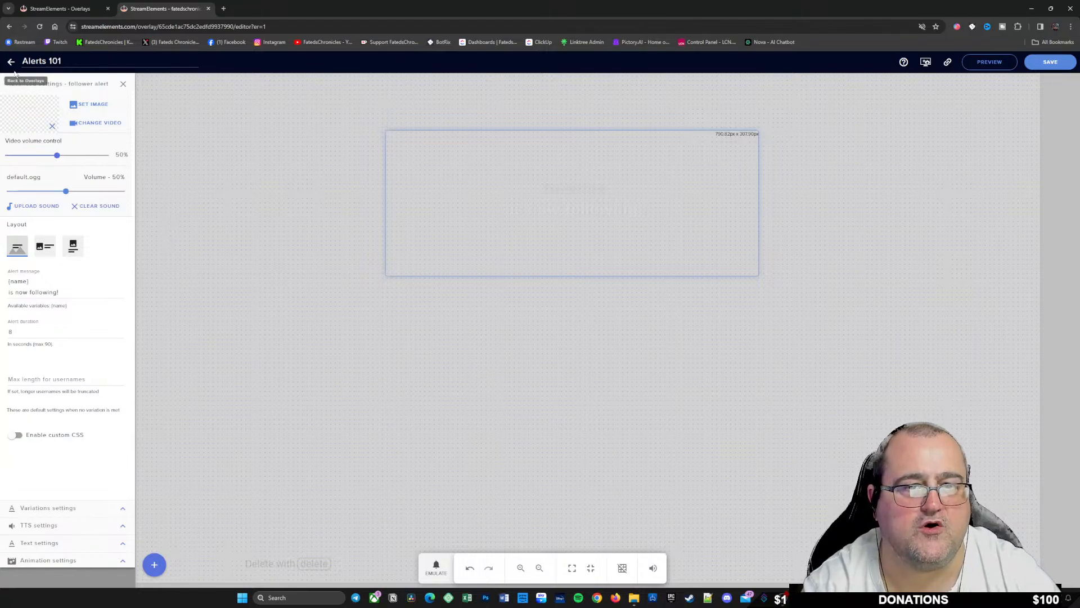
Step: Switch from the follower alert to the subscriber alert and set its video to the first banner video in the library
click(124, 84)
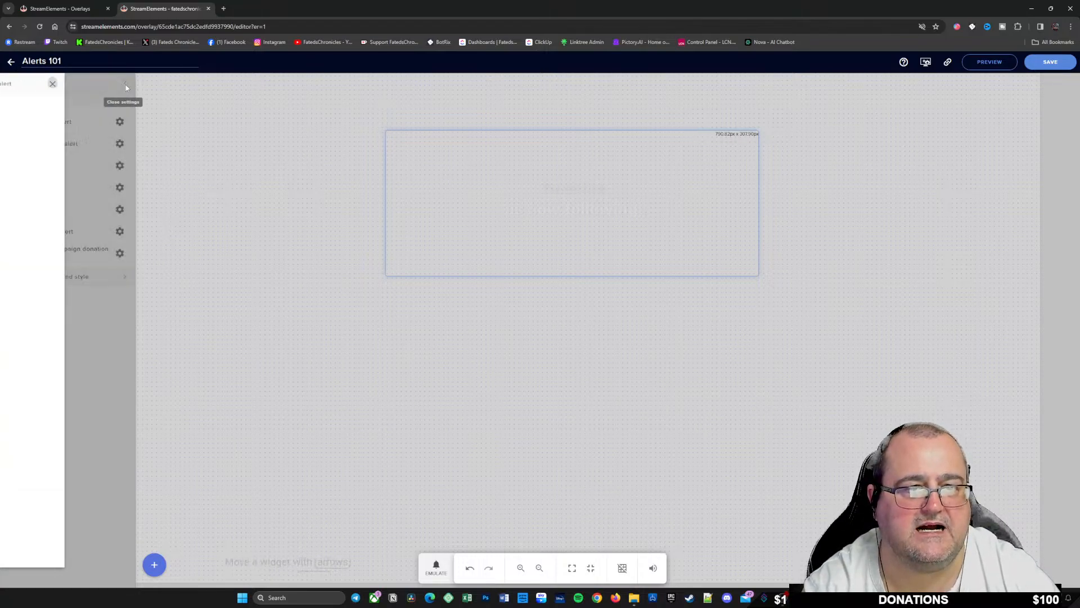
click(120, 145)
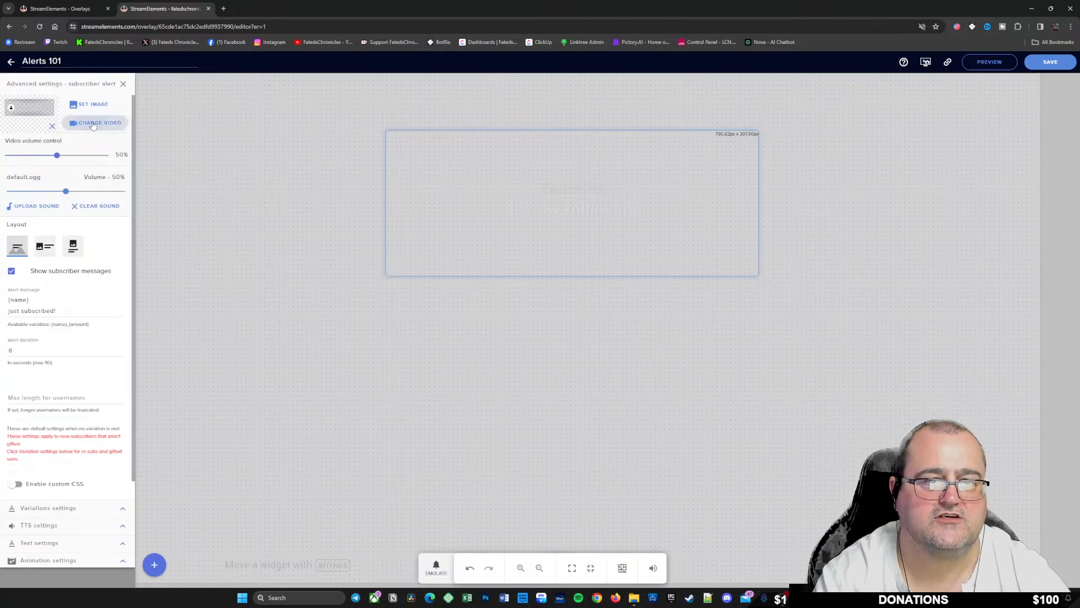
click(92, 122)
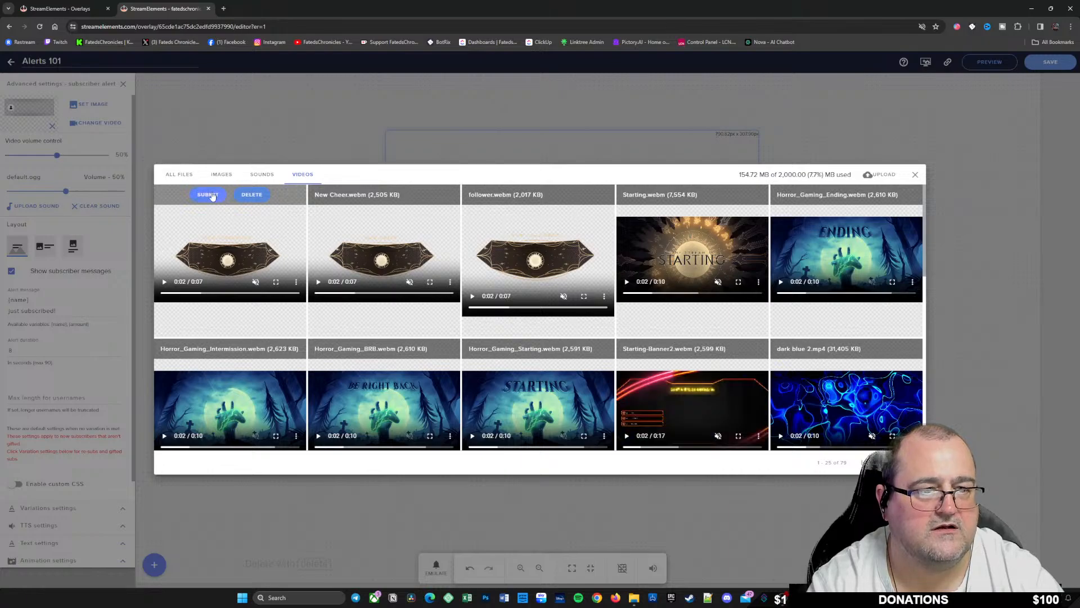
click(211, 196)
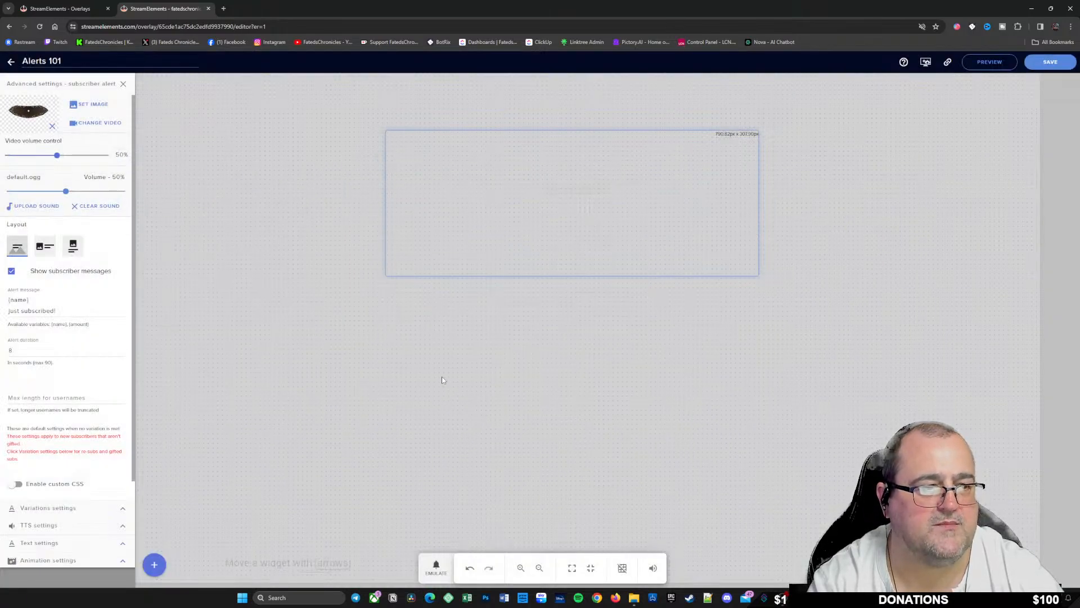
Step: Emulate a subscriber event, save the overlay, and emulate the subscriber event with option 1
click(436, 567)
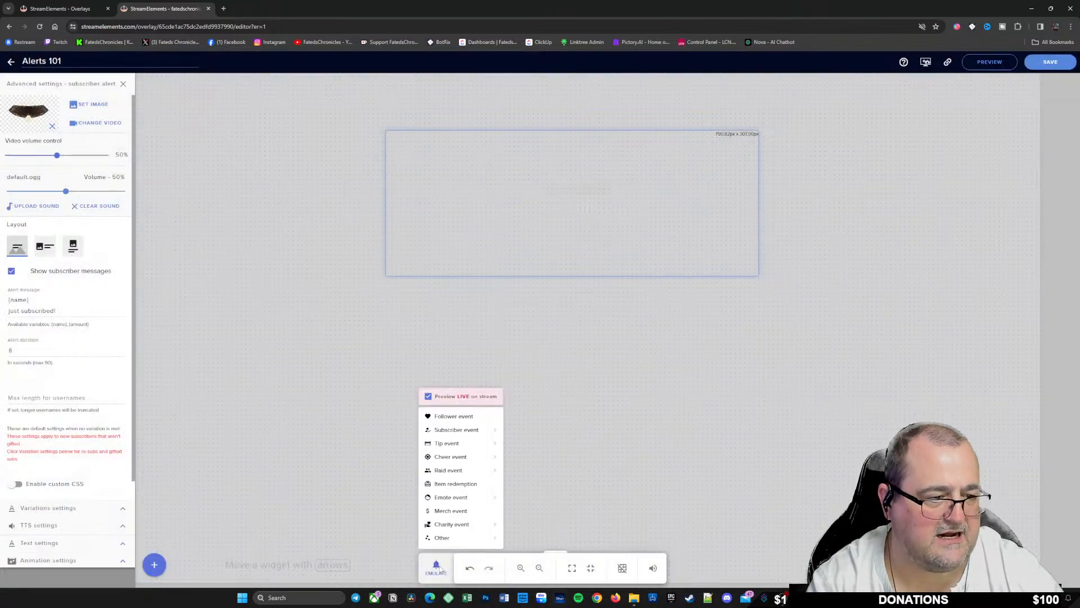
click(460, 432)
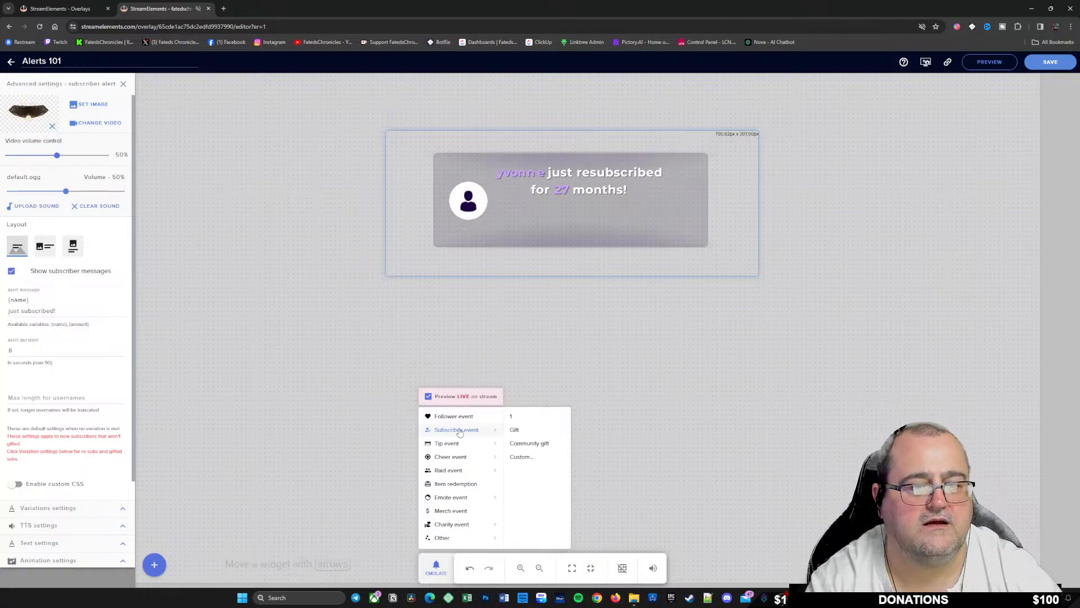
click(1040, 65)
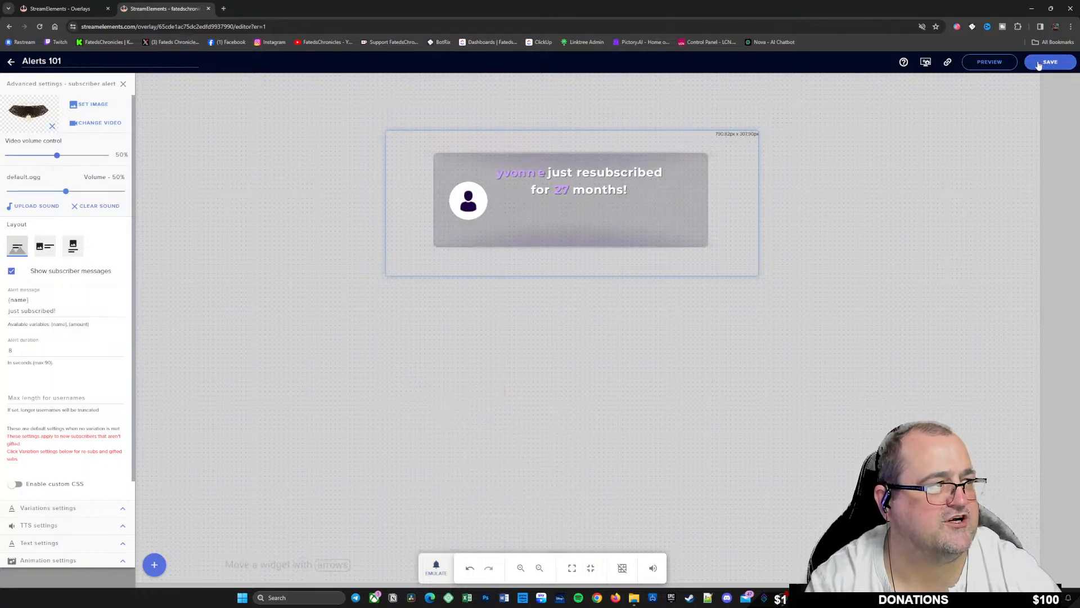
click(436, 567)
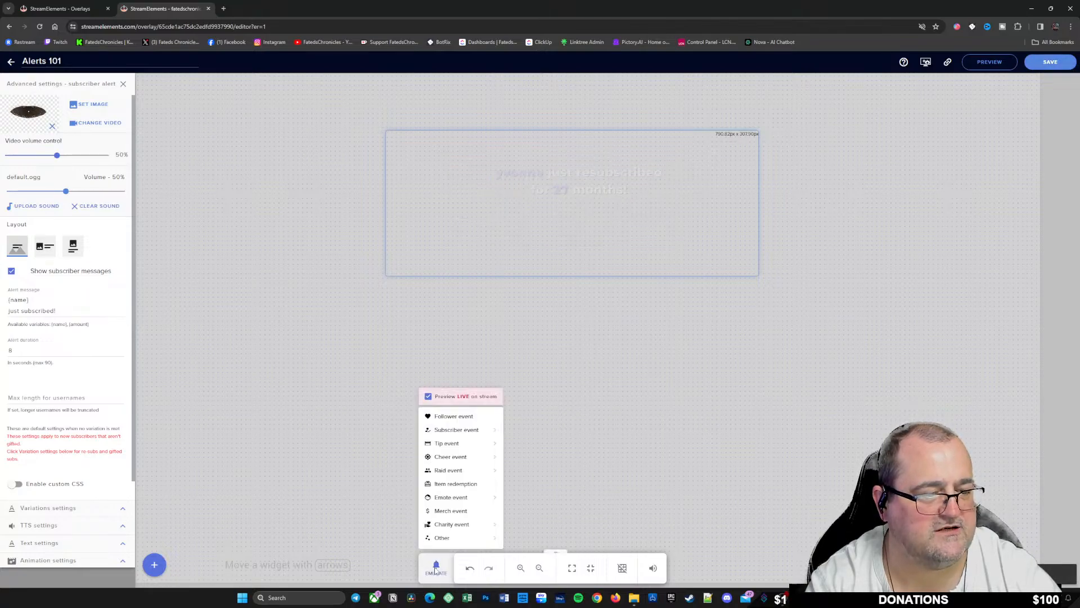
mouse_move(466, 432)
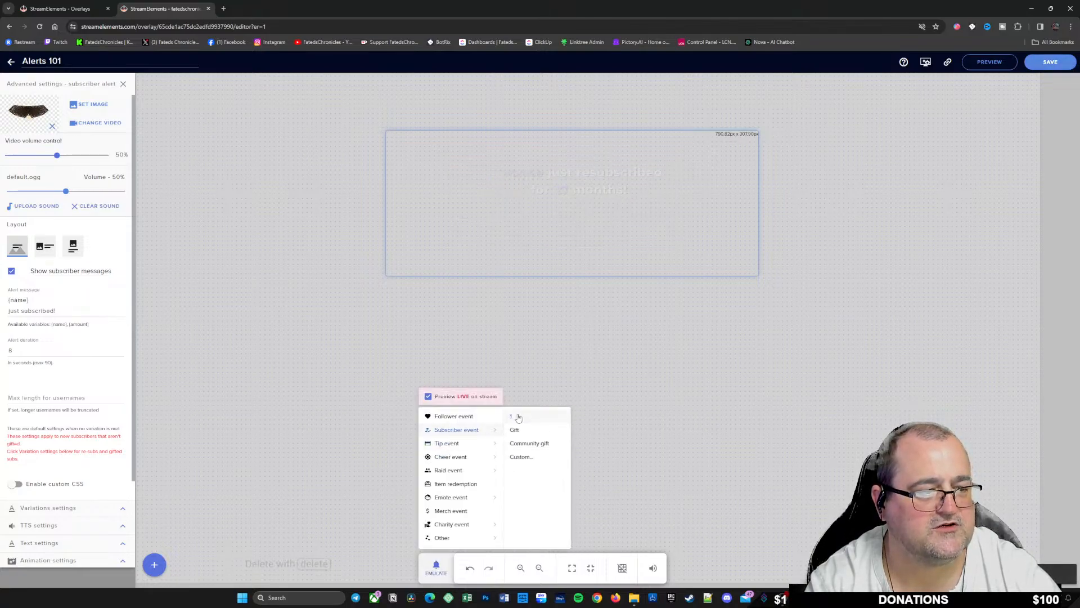
click(518, 417)
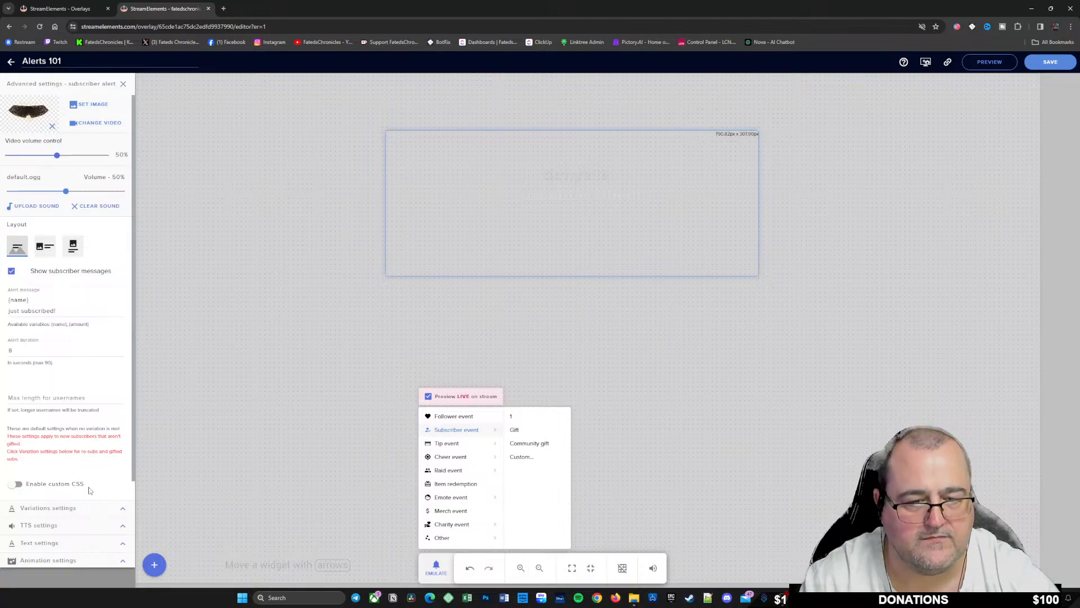
Step: Examine the subscriber alert's RESUB variation, including its condition, message, animation, text and text-to-speech settings, and close it without changes
click(124, 512)
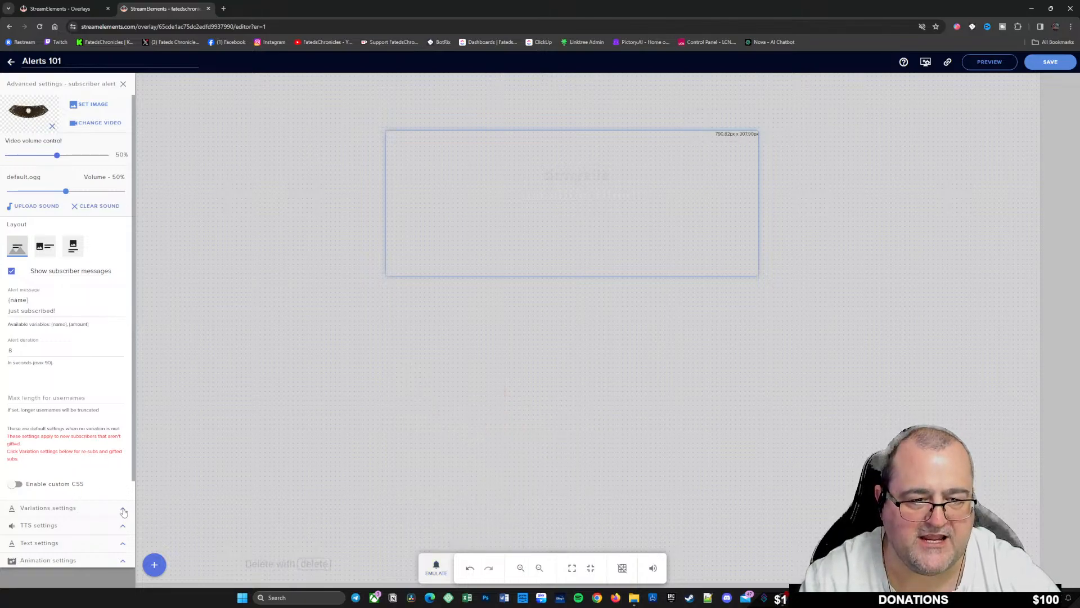
click(124, 511)
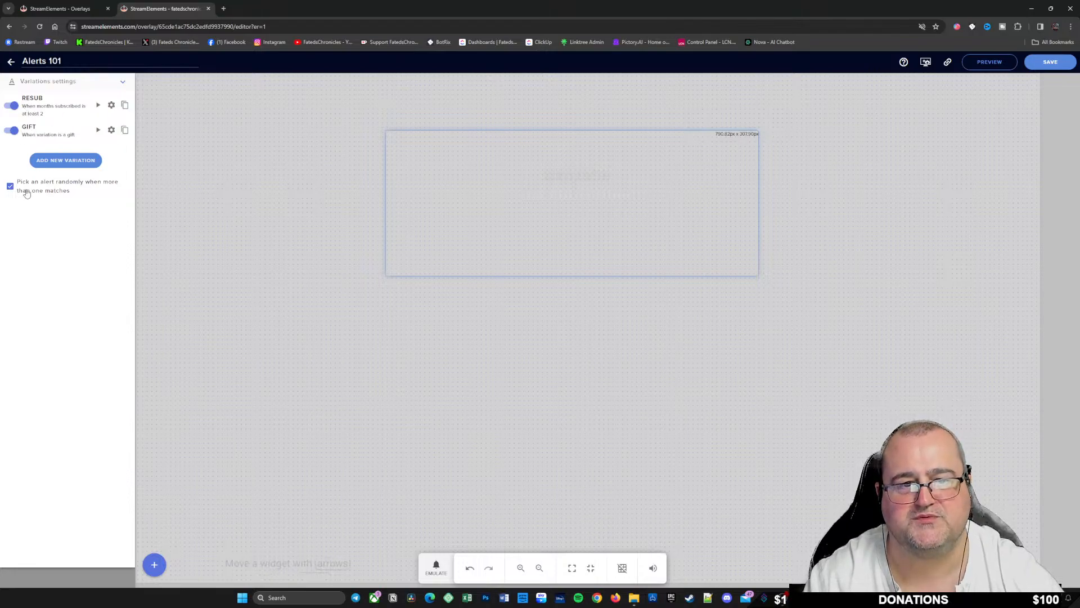
click(111, 106)
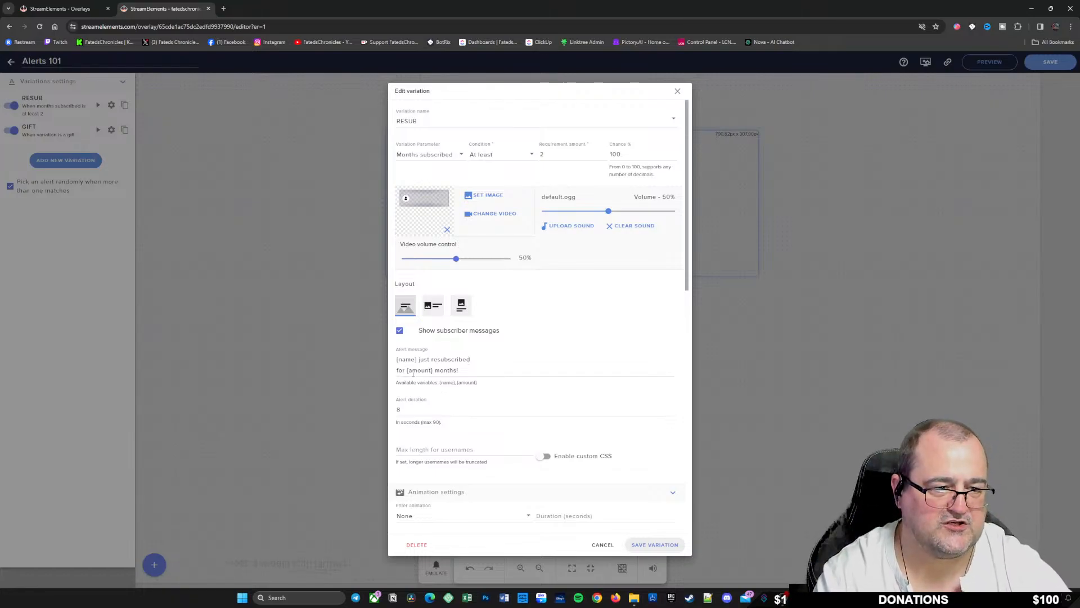
scroll(456, 414, down, 10)
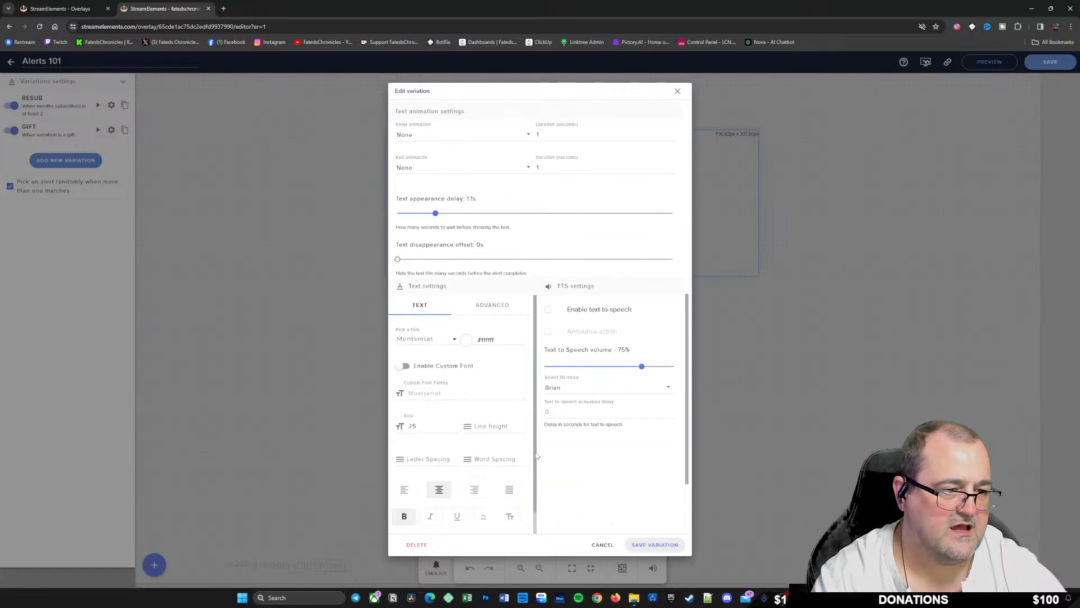
scroll(612, 482, down, 3)
scroll(613, 482, up, 15)
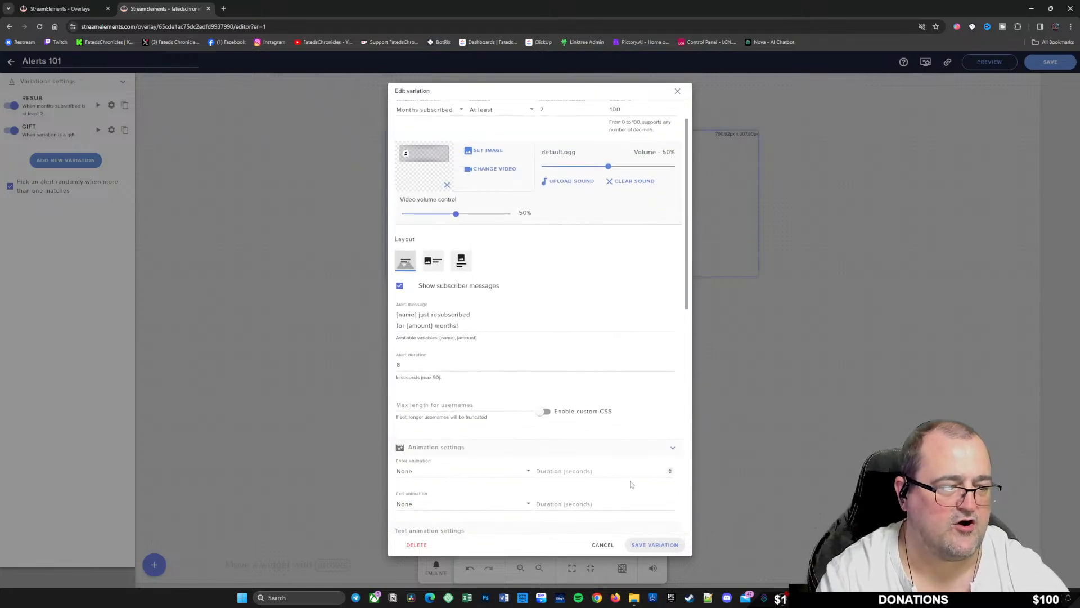
click(678, 91)
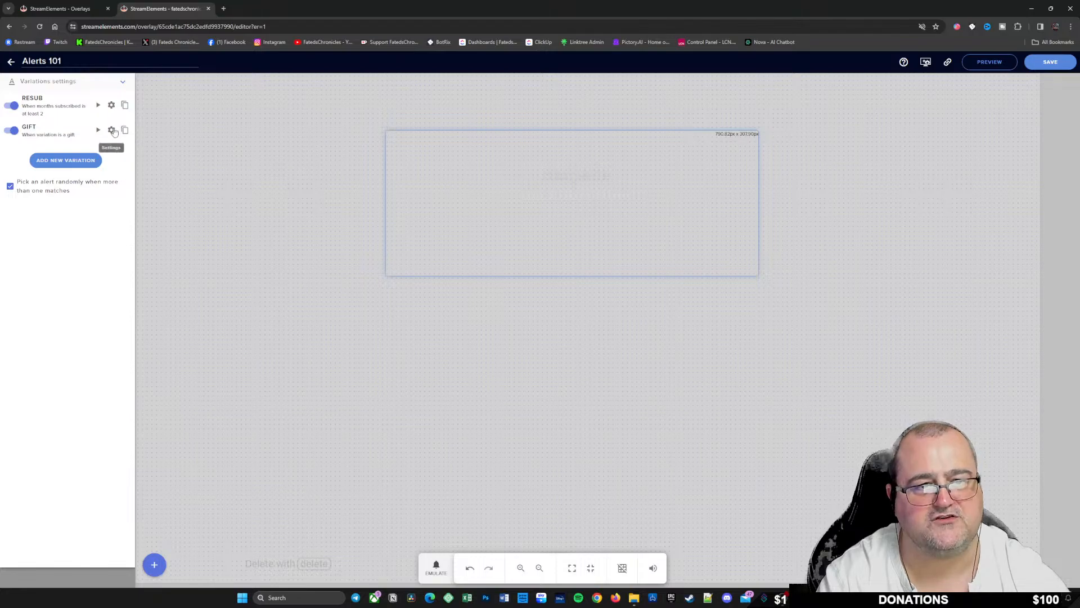
Step: Review the subscriber alert's GIFT variation from its media and message to its animation settings, cancel it and leave the variations
click(112, 131)
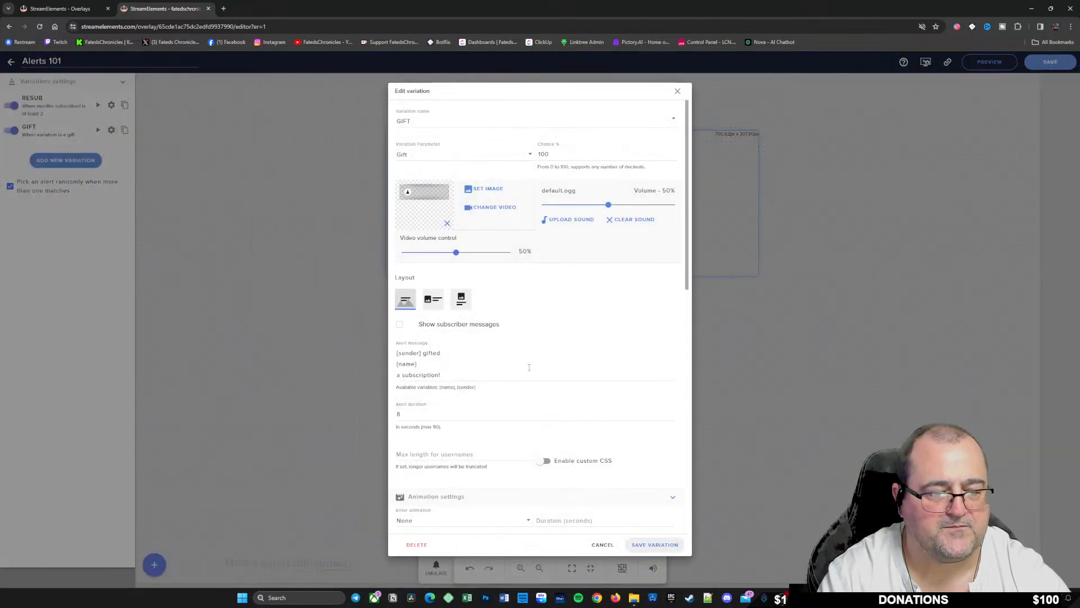
scroll(529, 367, down, 4)
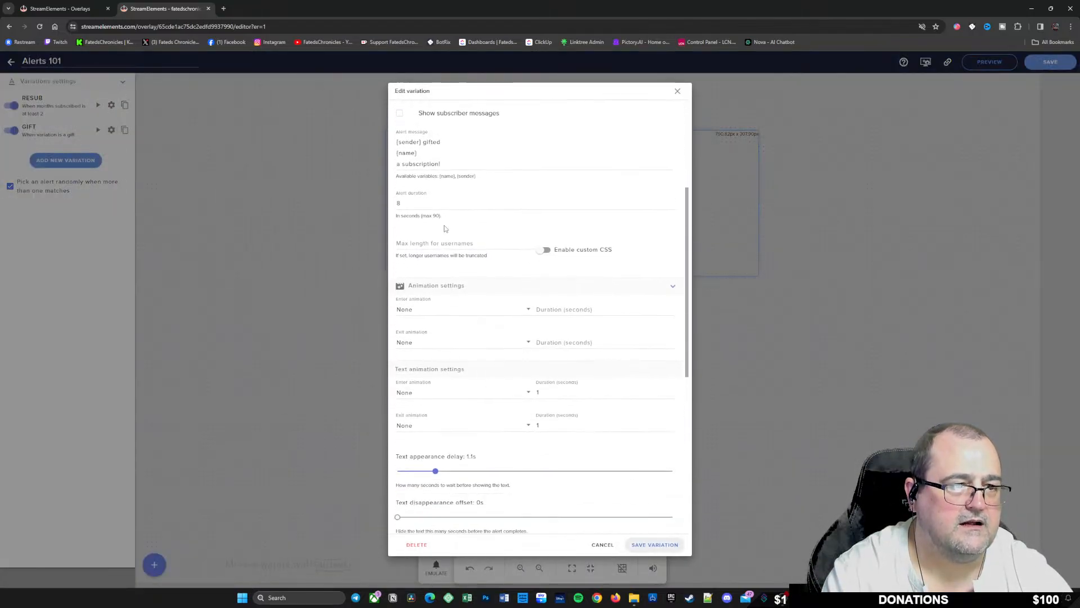
scroll(445, 229, up, 4)
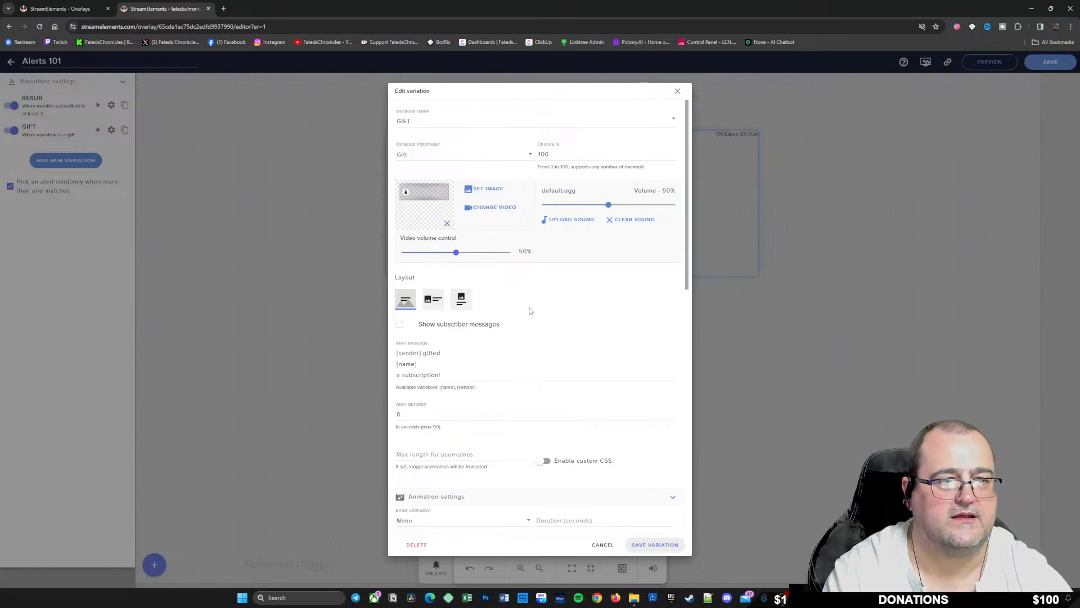
scroll(550, 313, down, 10)
click(603, 545)
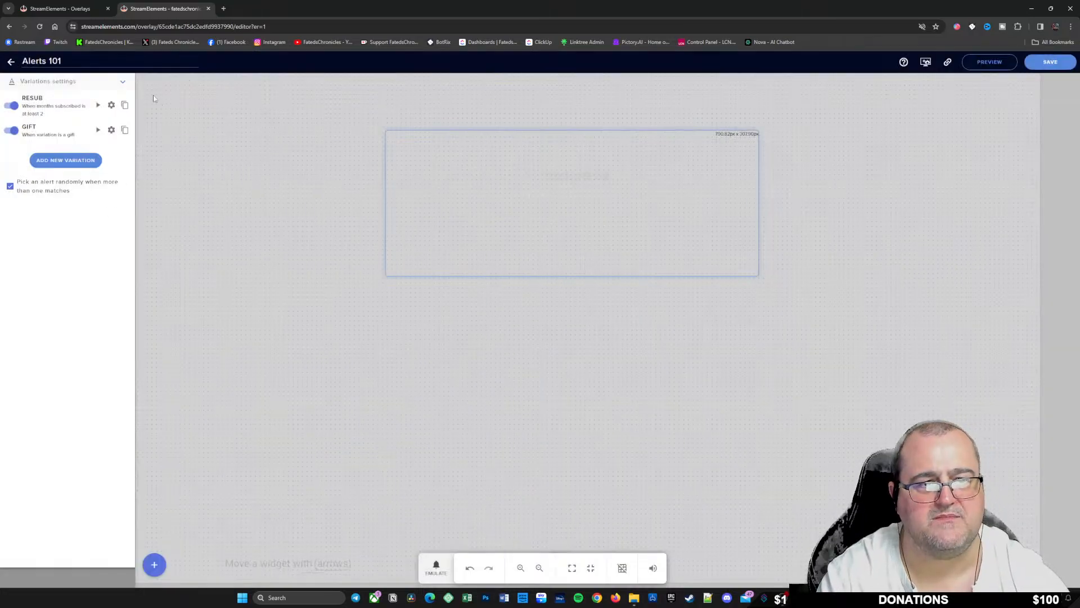
click(125, 83)
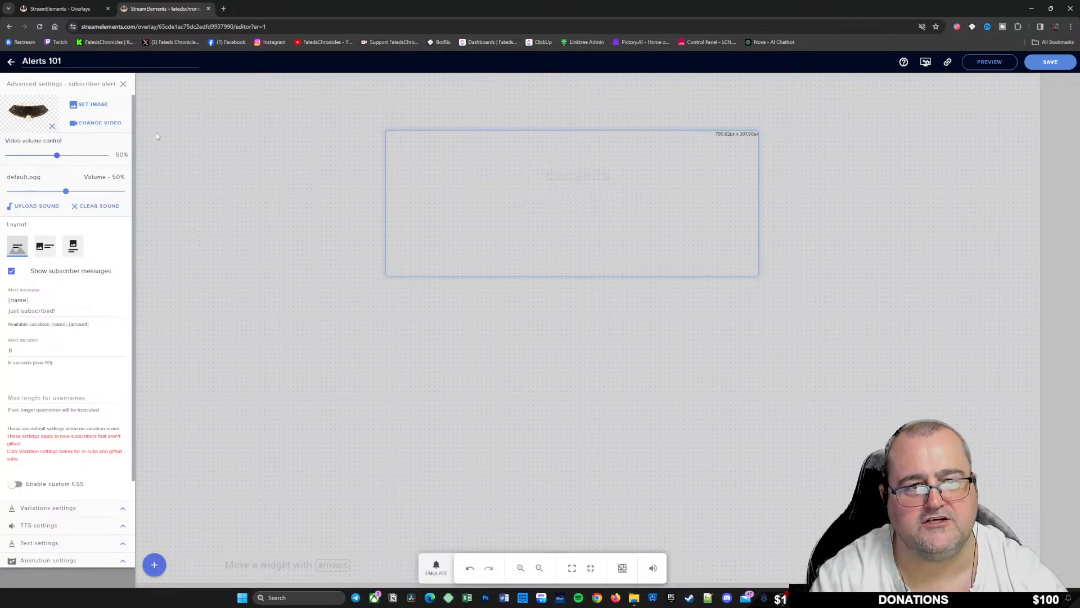
Step: Return to the follower alert's settings and limit usernames to a maximum length of 15
click(123, 84)
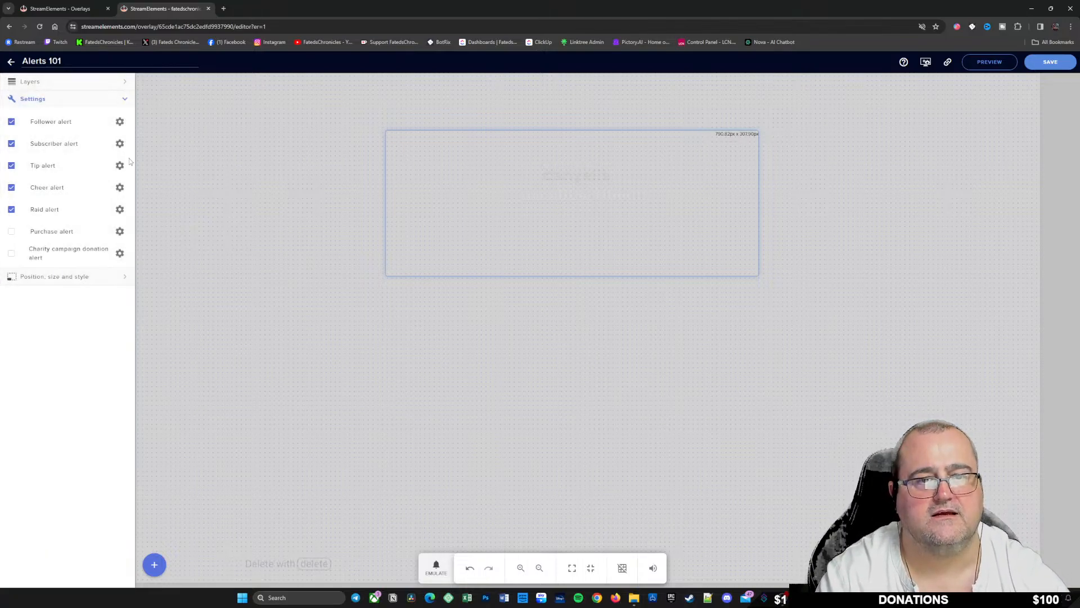
click(119, 121)
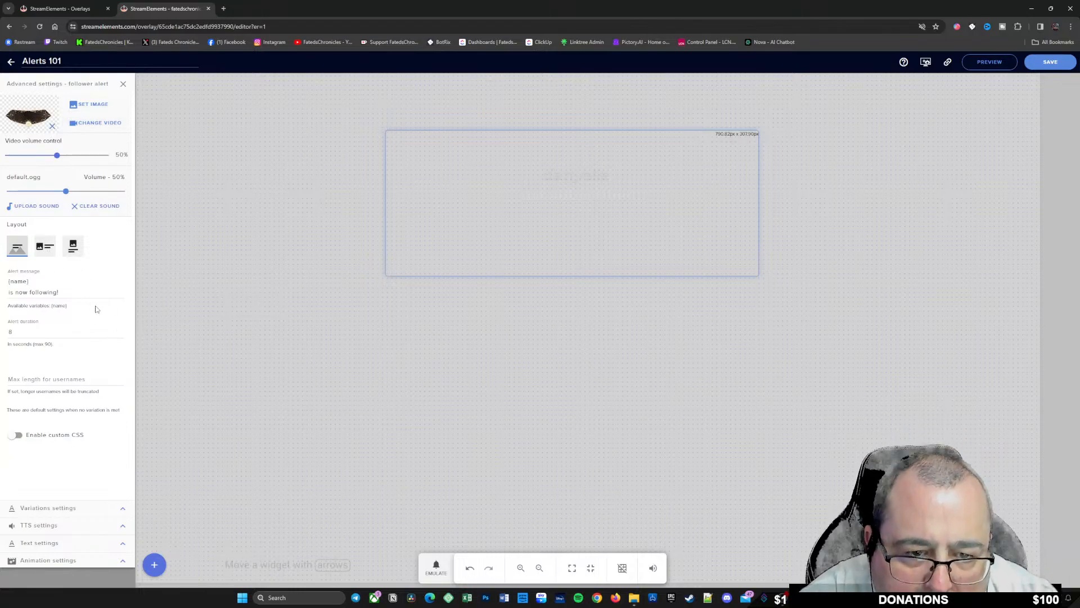
click(88, 380)
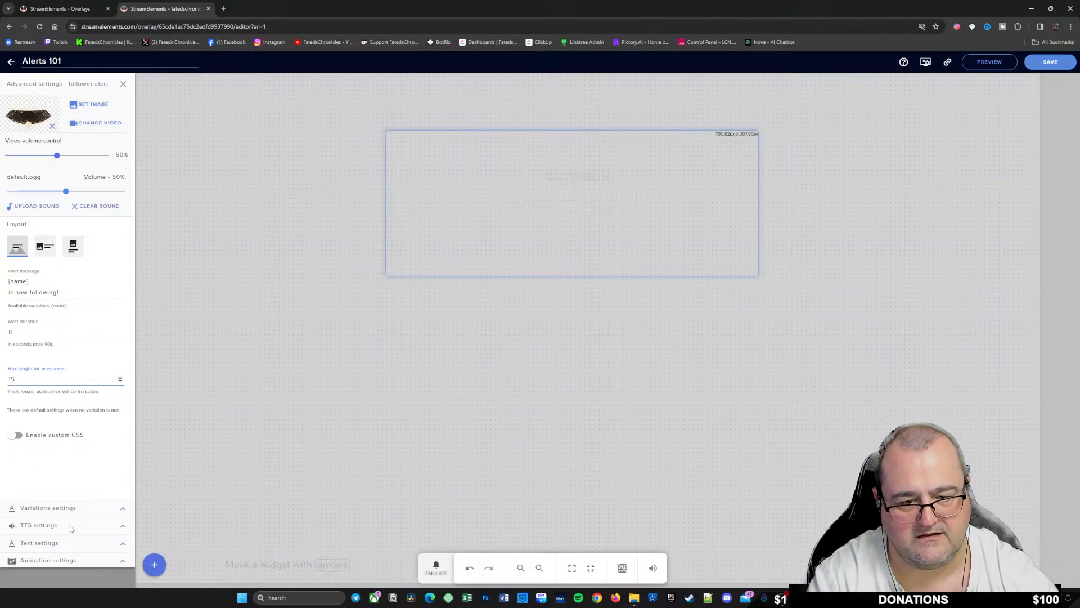
Step: Enable text to speech for the follower alert and choose the British English voice John
click(122, 529)
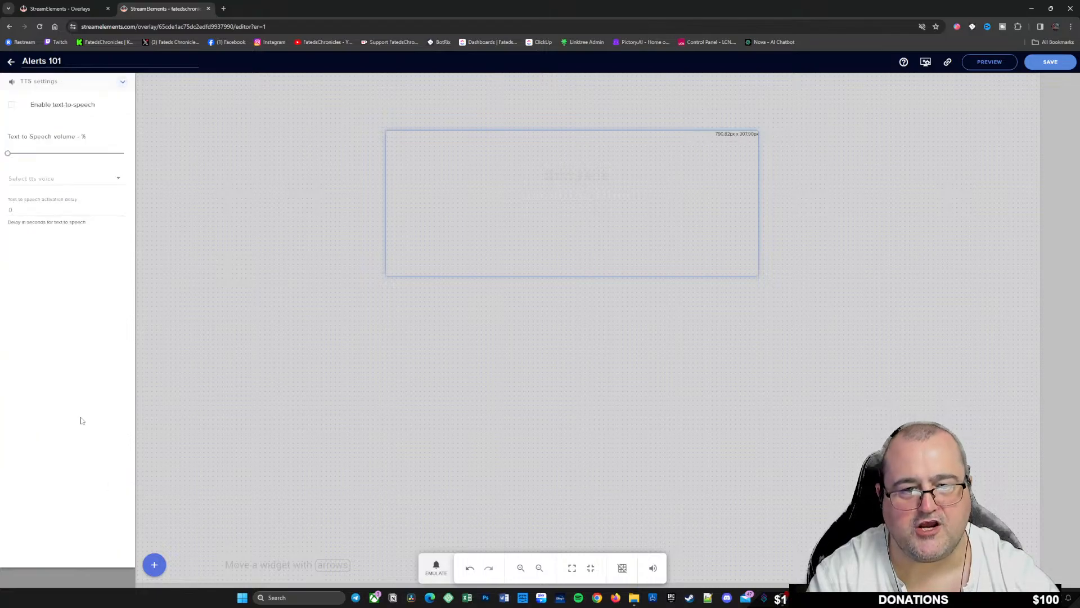
click(12, 107)
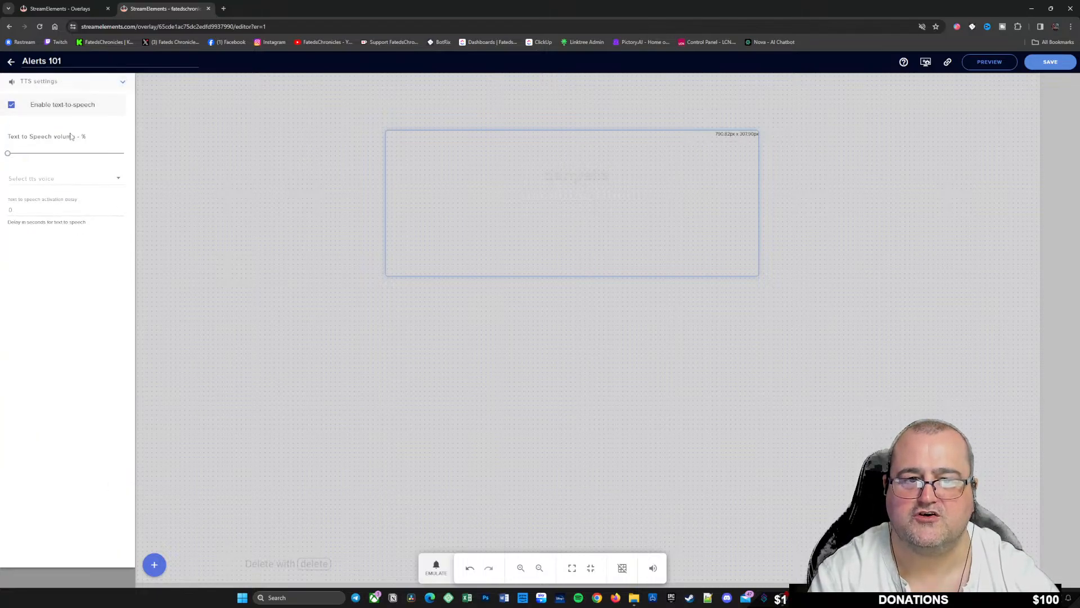
click(98, 183)
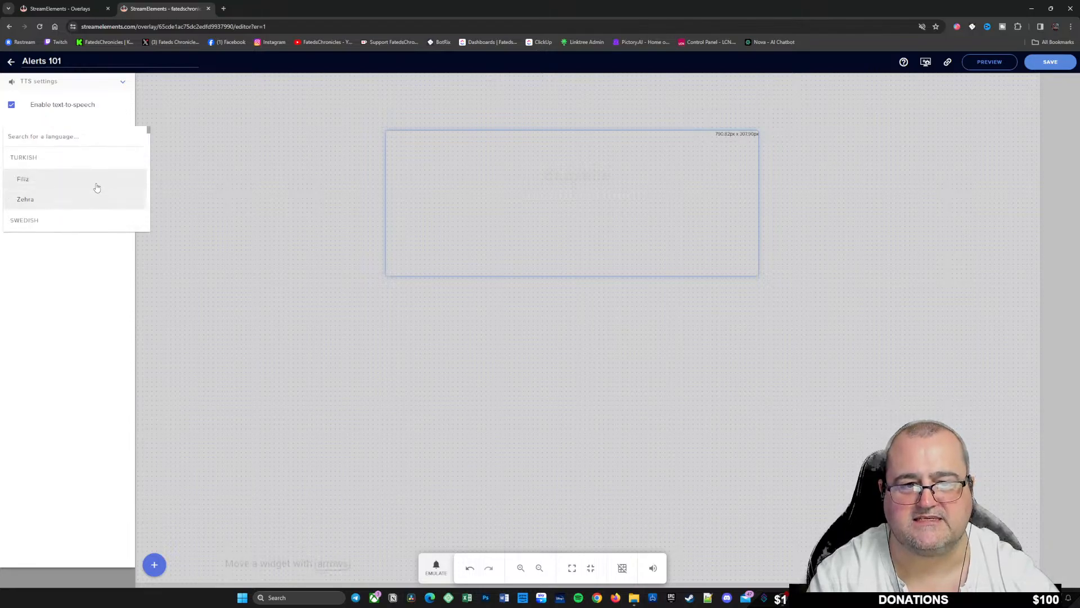
scroll(93, 183, down, 3)
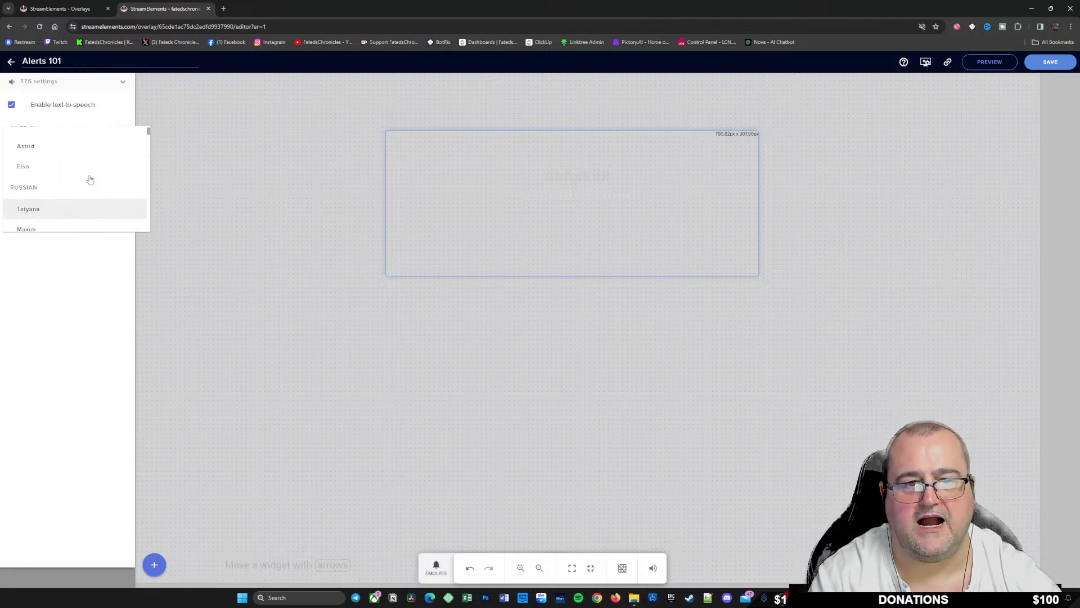
scroll(90, 179, up, 3)
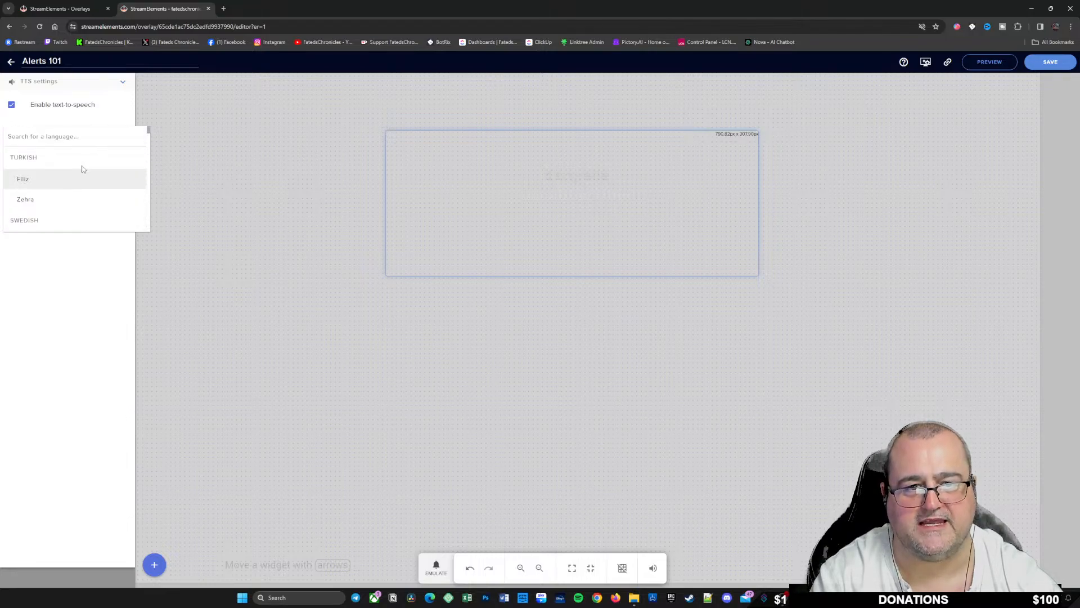
scroll(82, 168, down, 5)
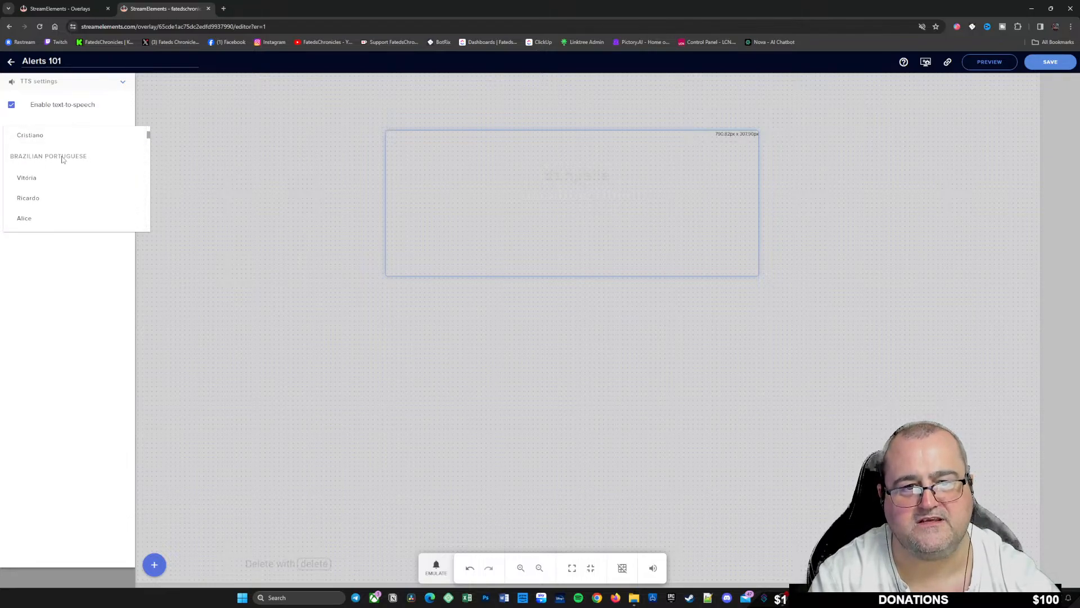
scroll(64, 156, down, 5)
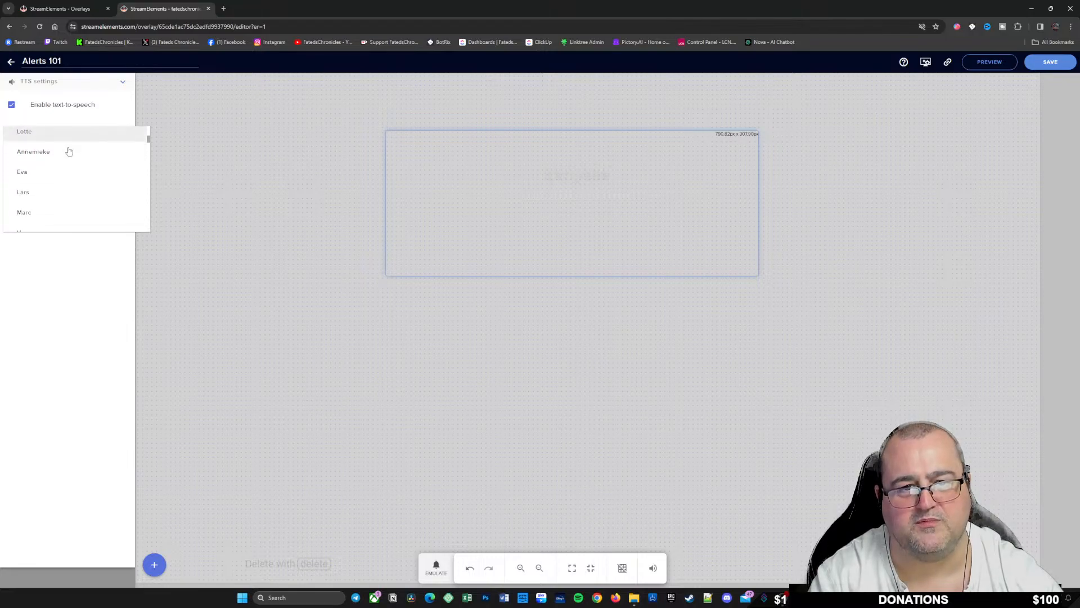
scroll(65, 158, down, 6)
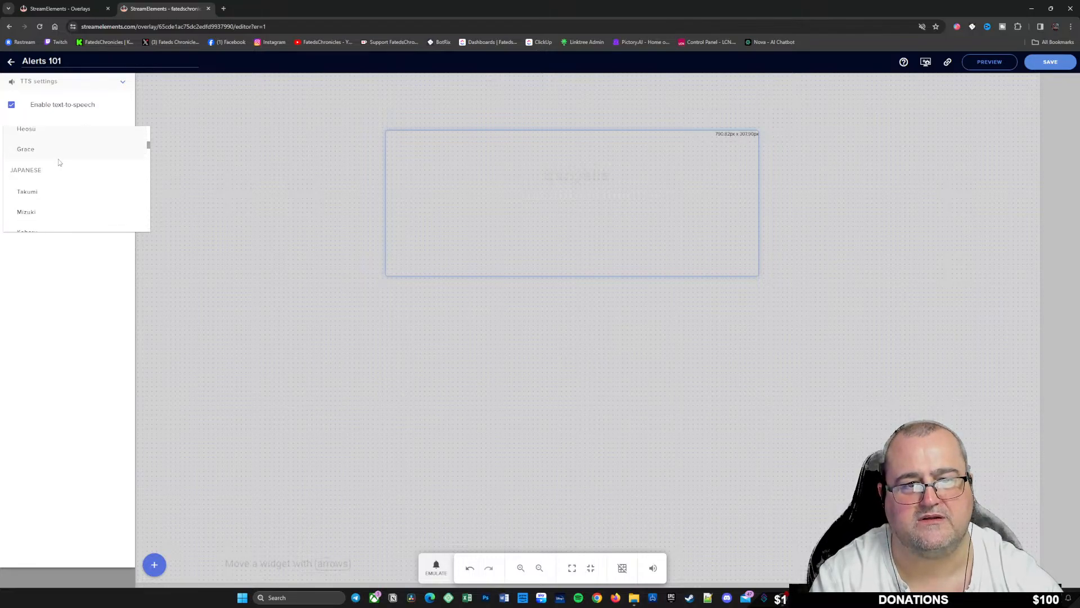
scroll(59, 163, down, 5)
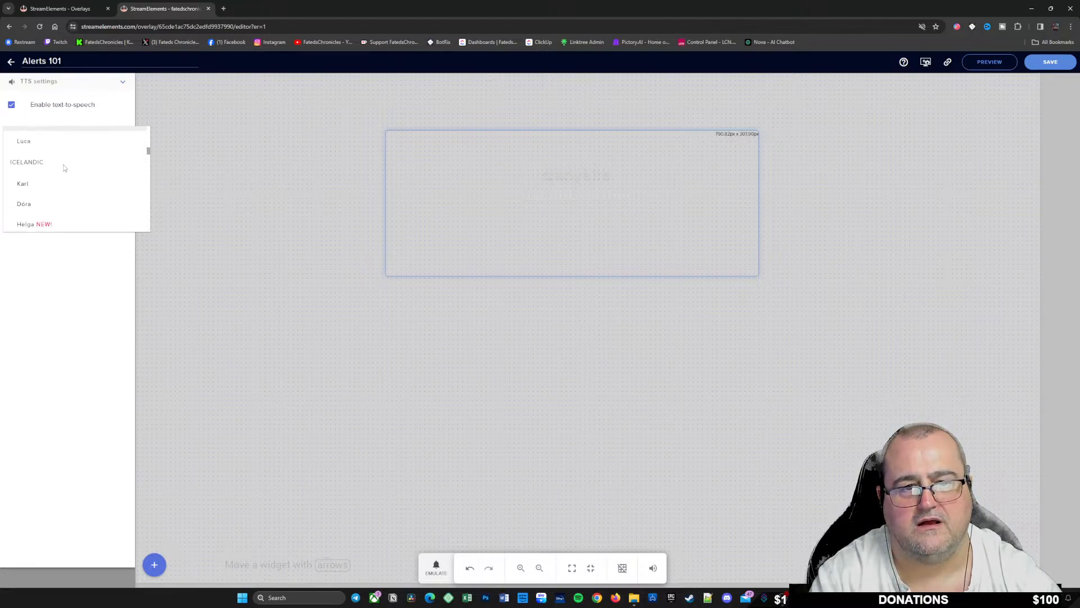
scroll(64, 174, down, 4)
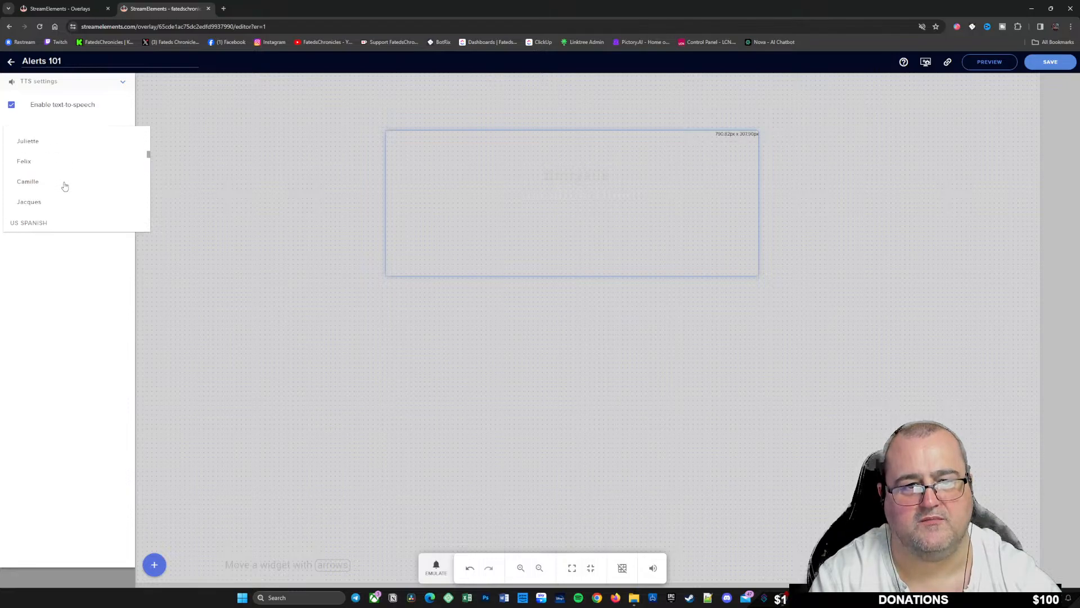
scroll(65, 185, down, 4)
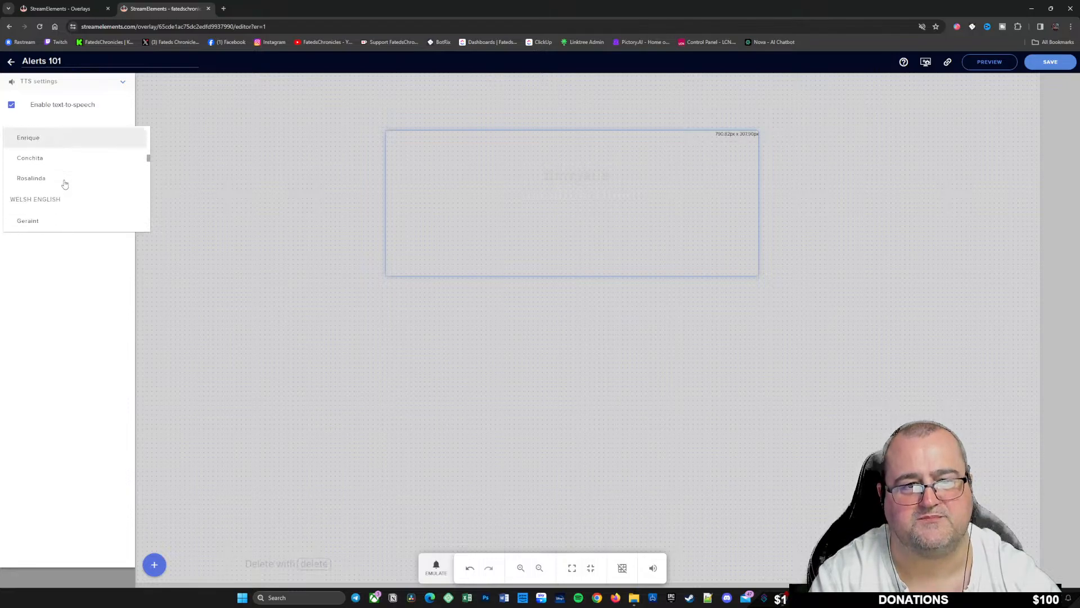
scroll(65, 184, down, 5)
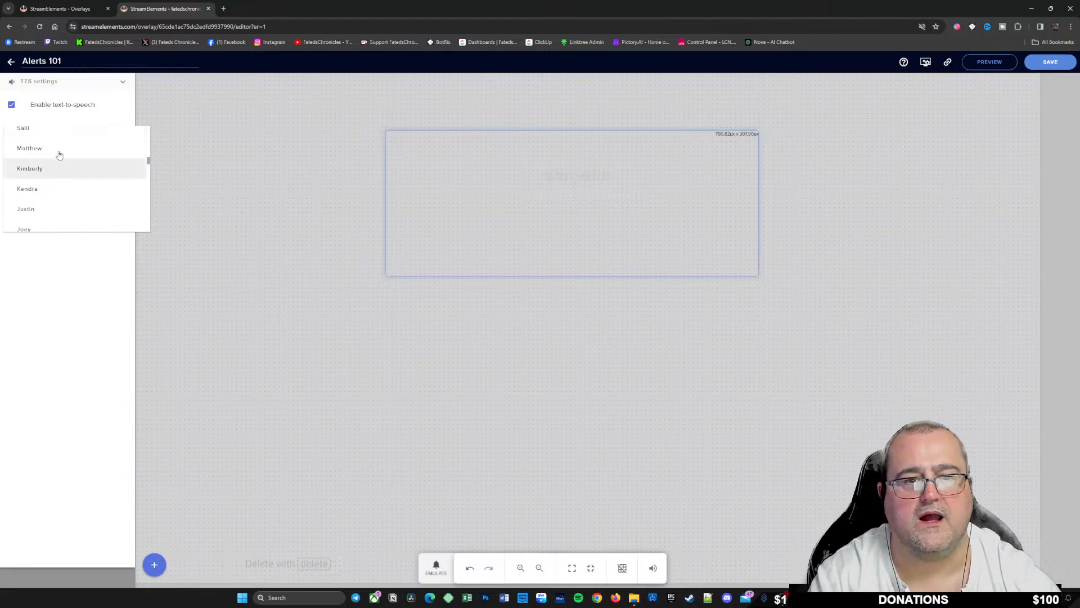
scroll(60, 157, down, 4)
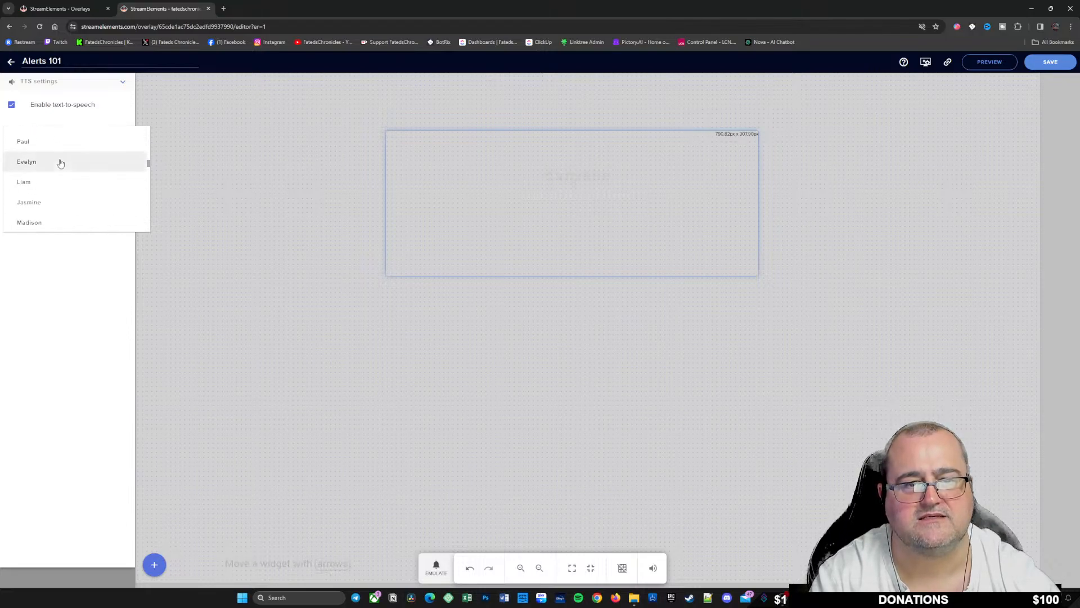
scroll(61, 164, down, 3)
scroll(61, 163, down, 1)
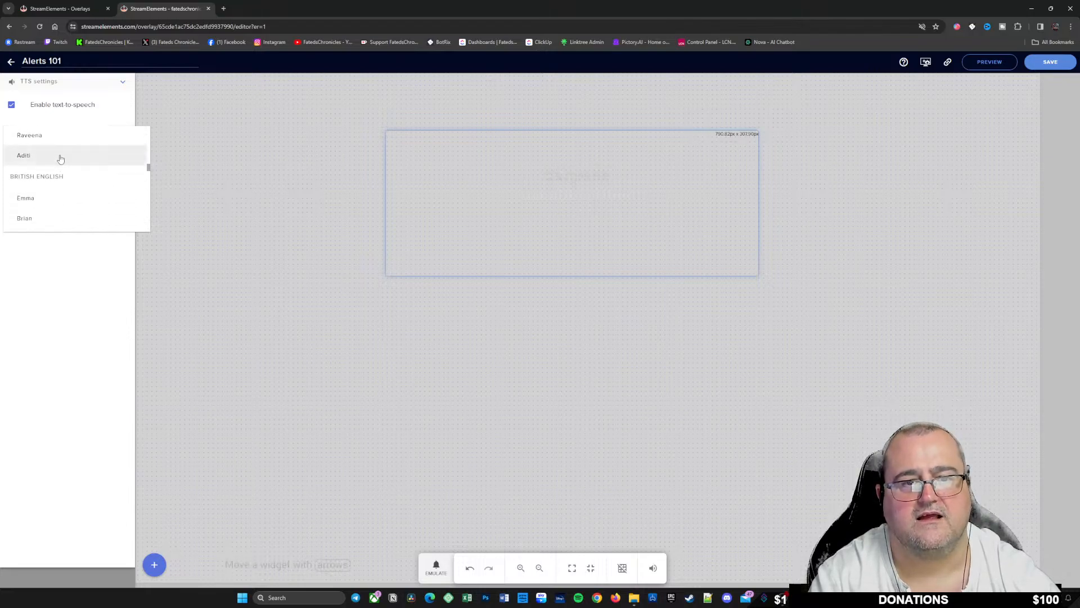
scroll(66, 159, down, 2)
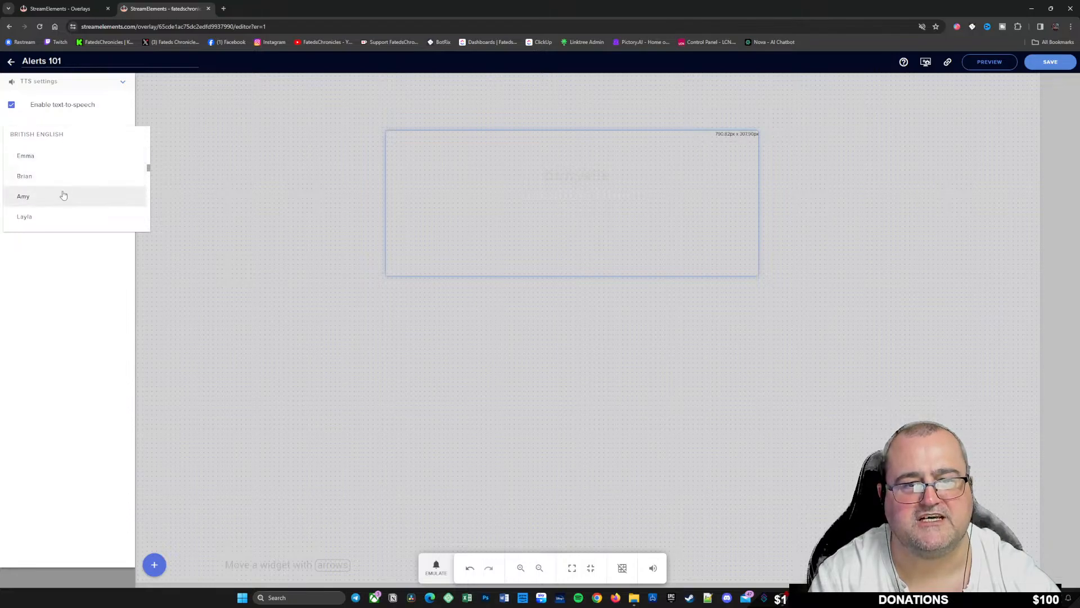
scroll(70, 183, up, 2)
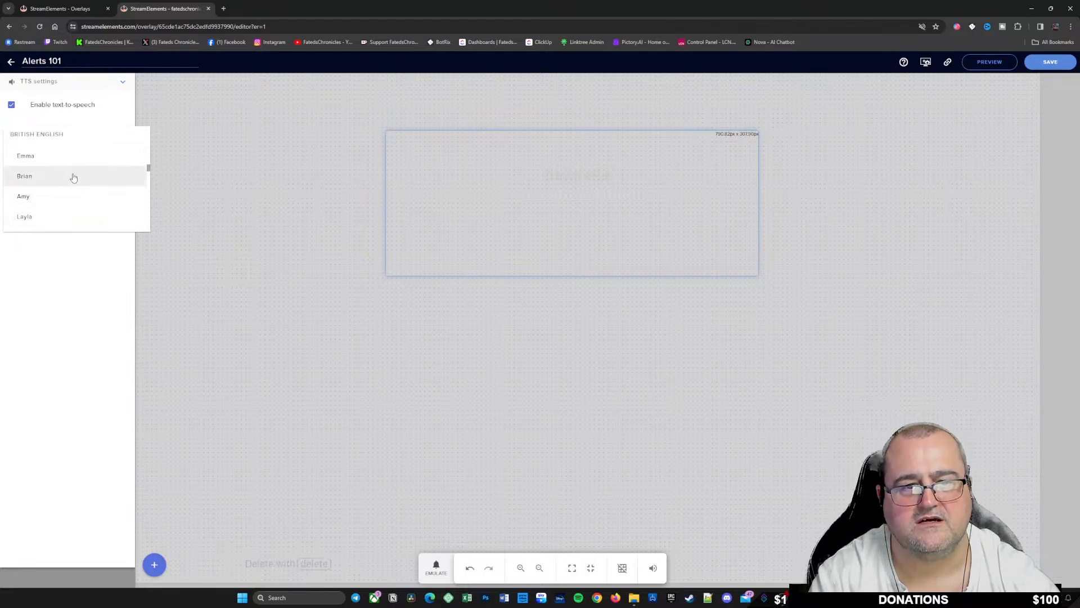
scroll(65, 171, down, 4)
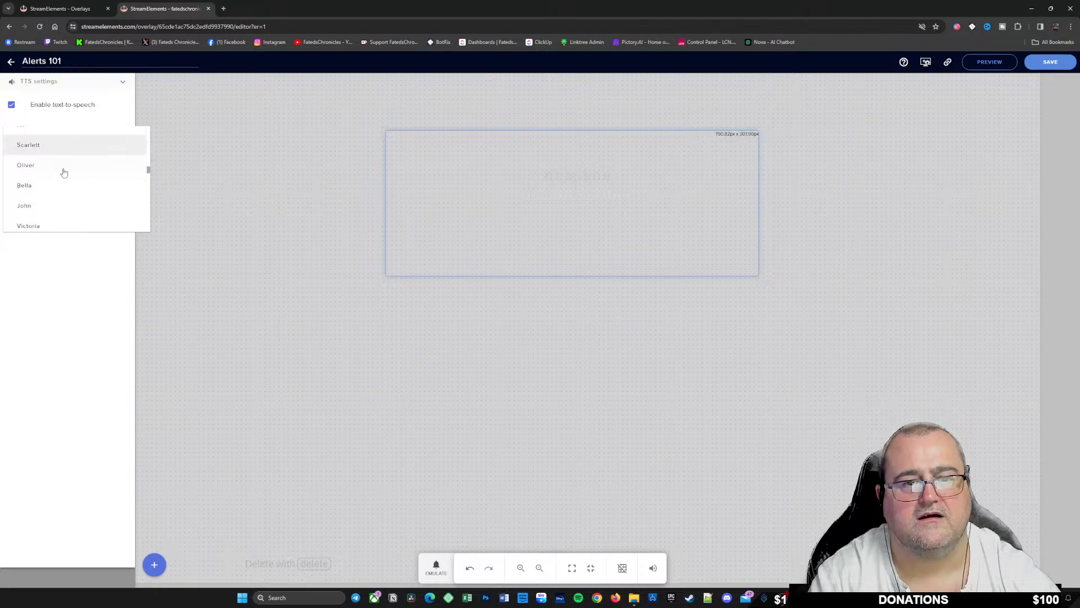
click(39, 150)
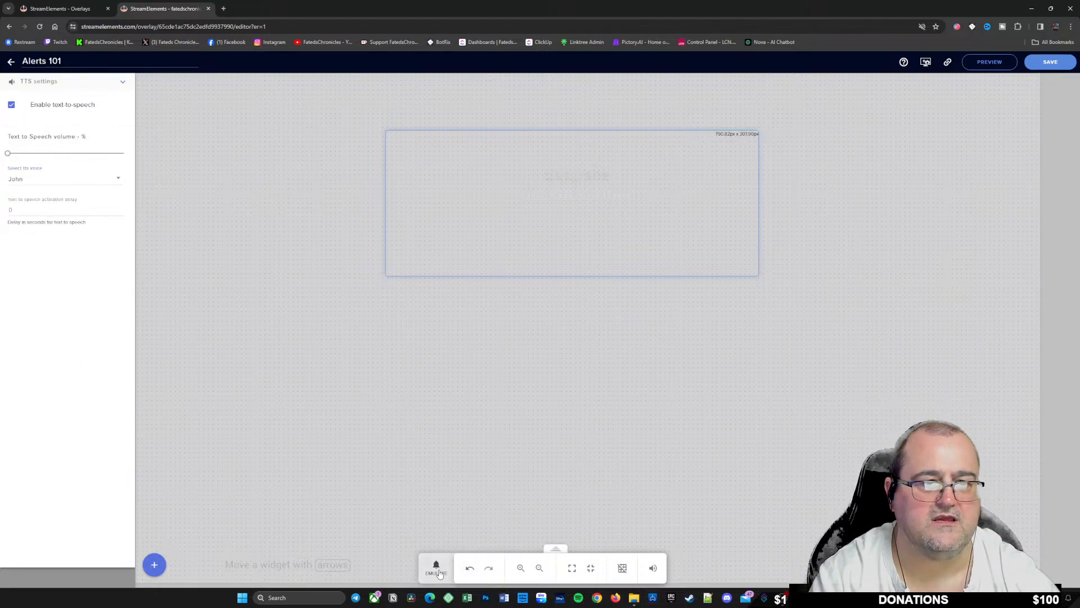
click(122, 82)
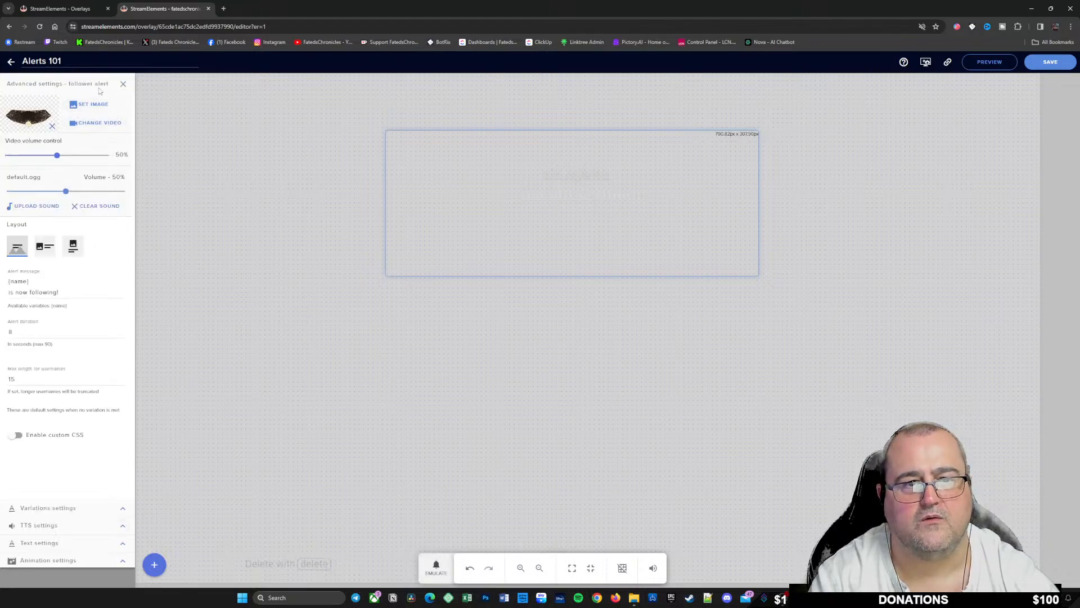
Step: Emulate the follower event and examine the follower alert's enter, exit and text animation settings
click(440, 563)
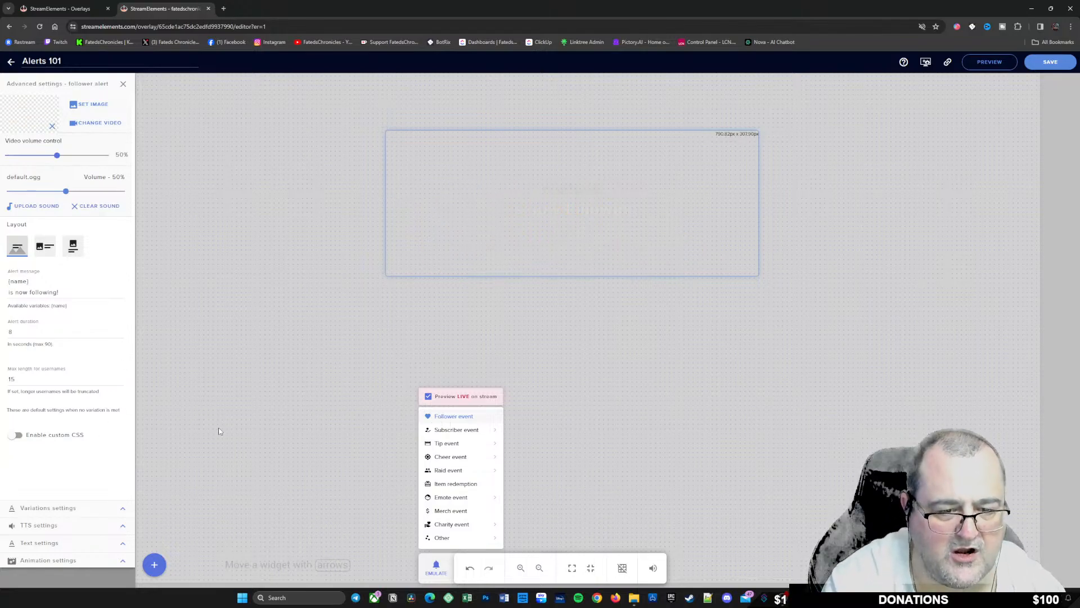
click(123, 564)
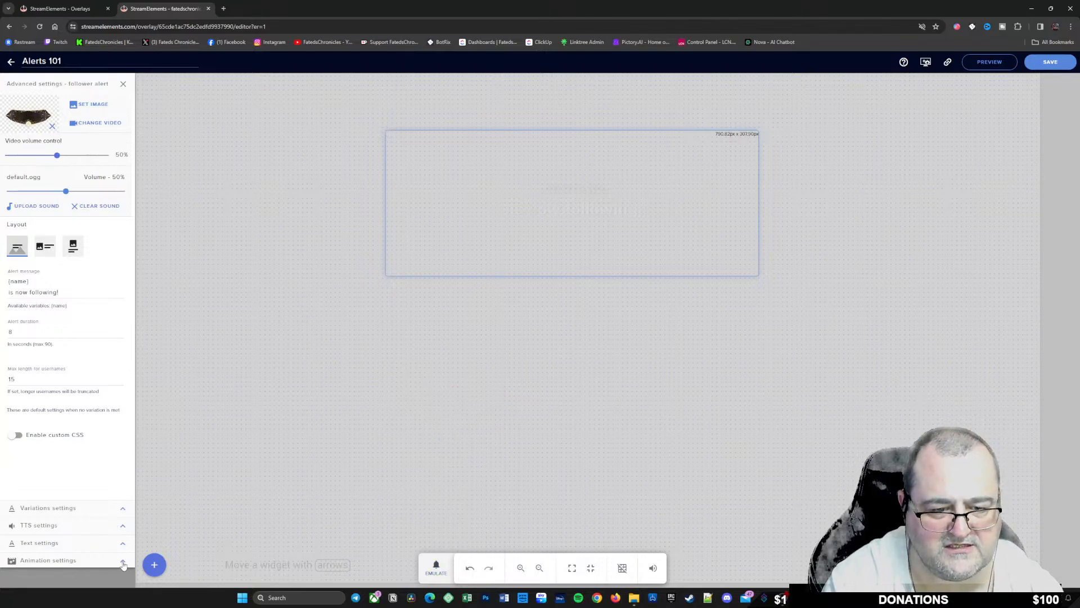
click(123, 564)
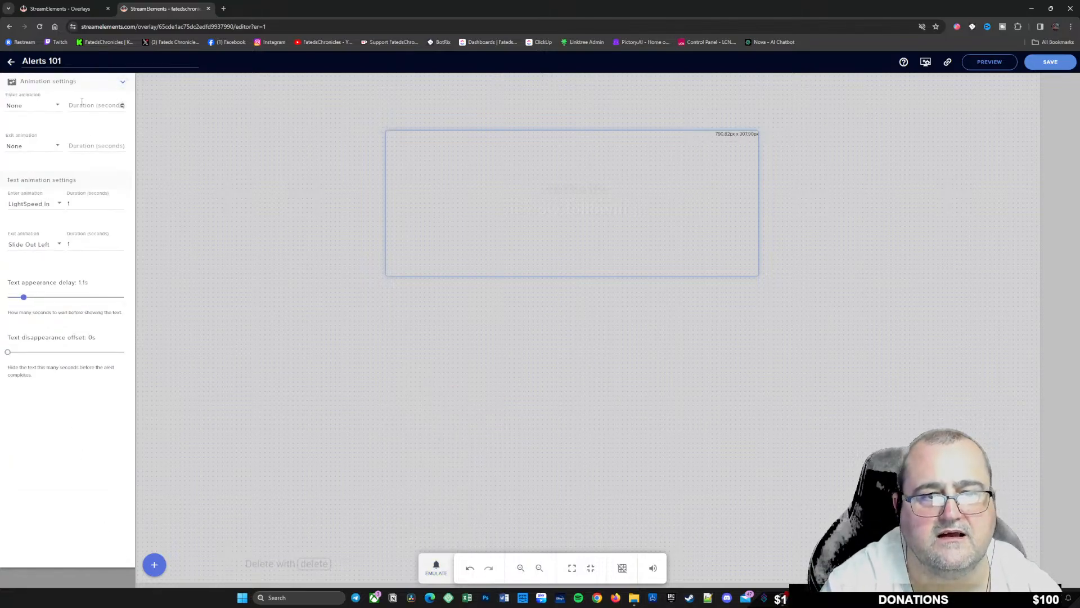
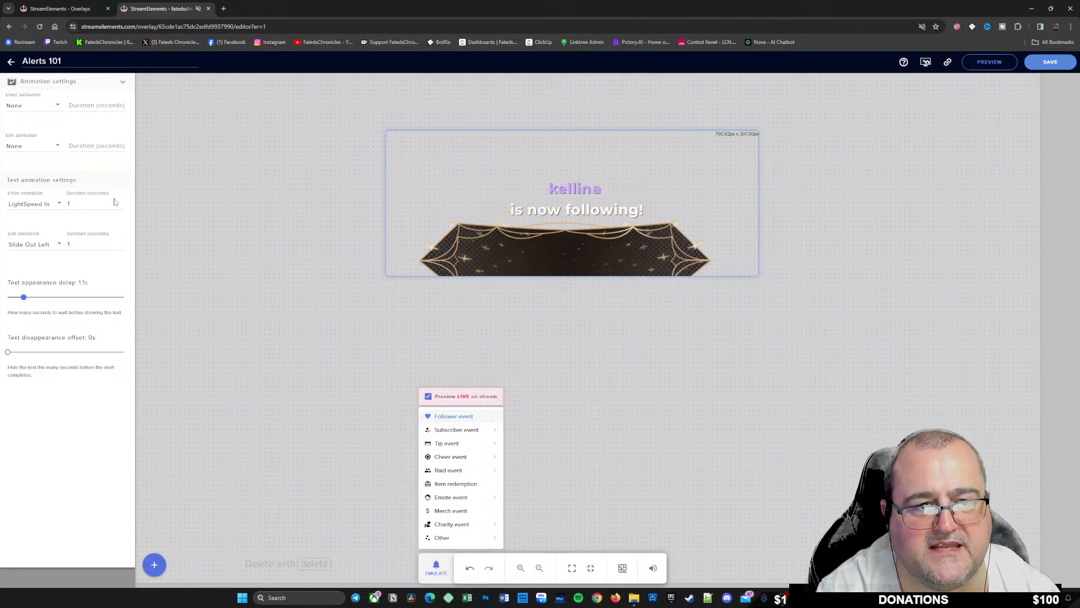
click(542, 255)
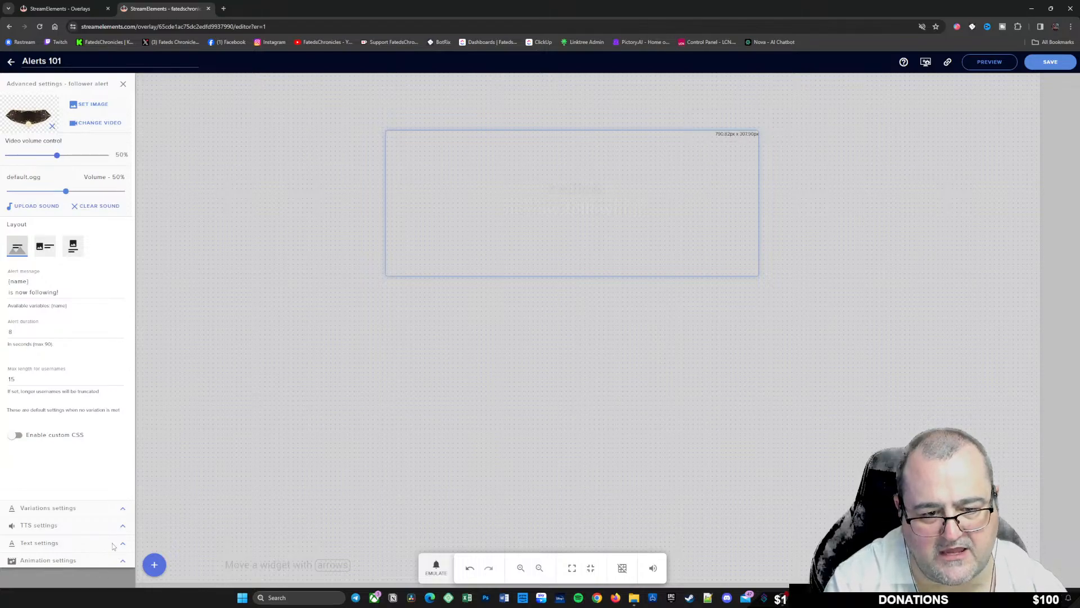
Step: Review the follower alert's variations and its text settings, including the advanced margins, without changing anything
click(73, 508)
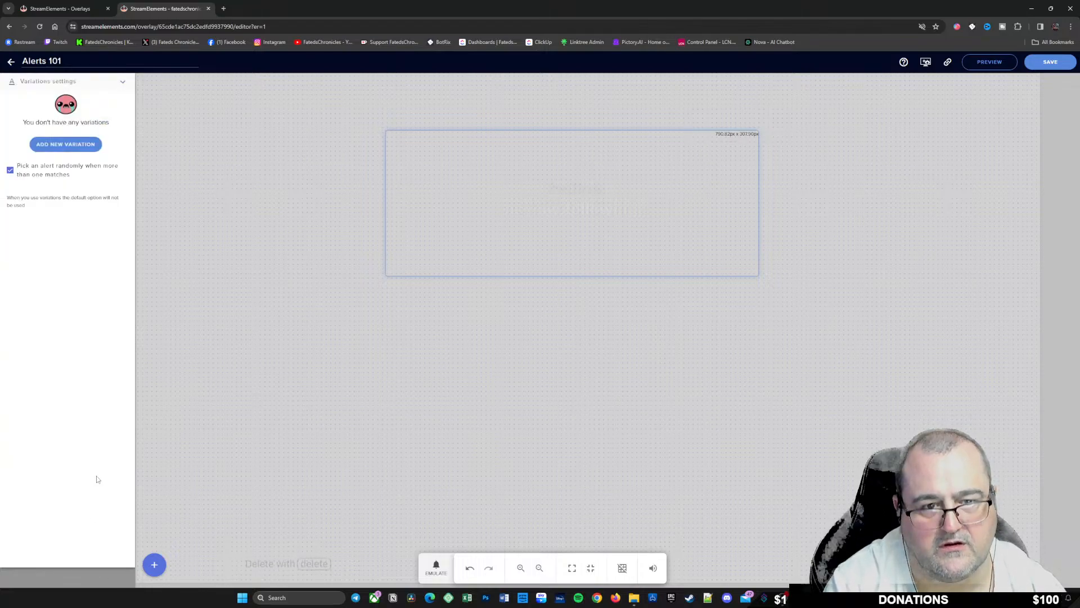
click(121, 83)
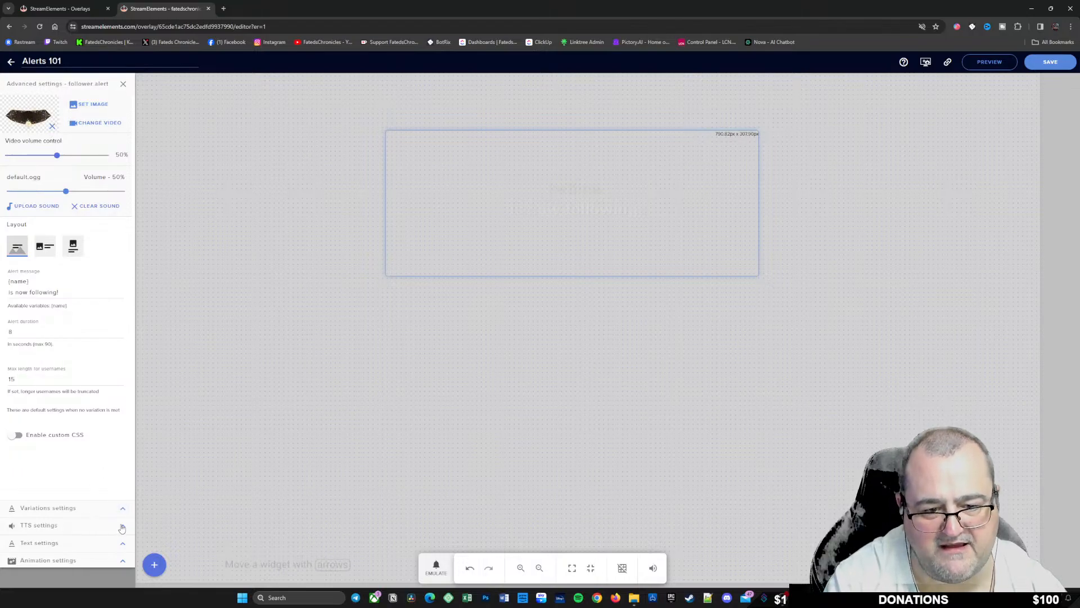
click(122, 544)
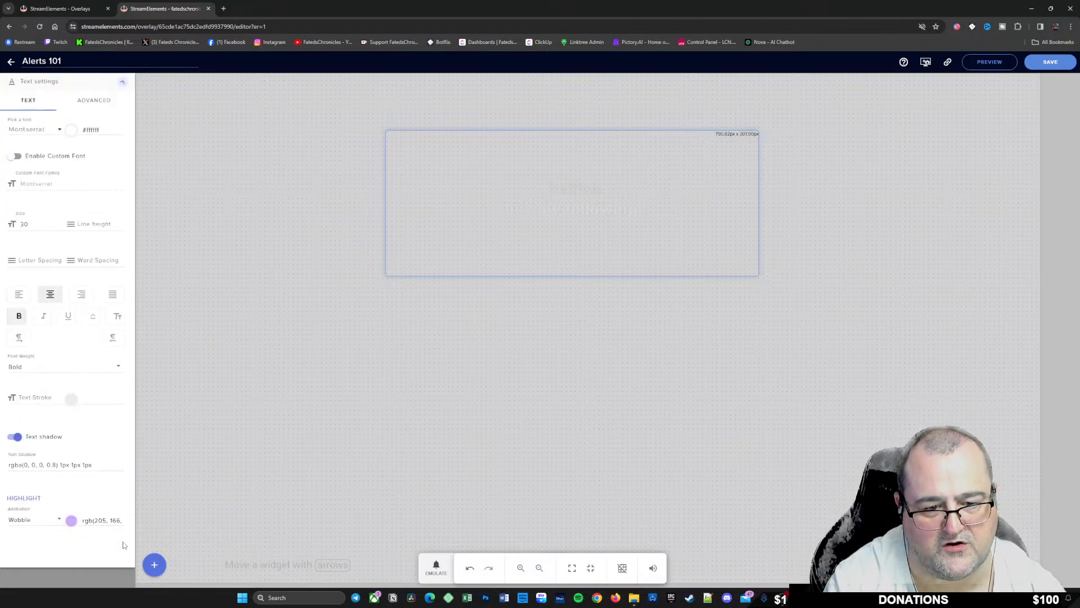
click(88, 102)
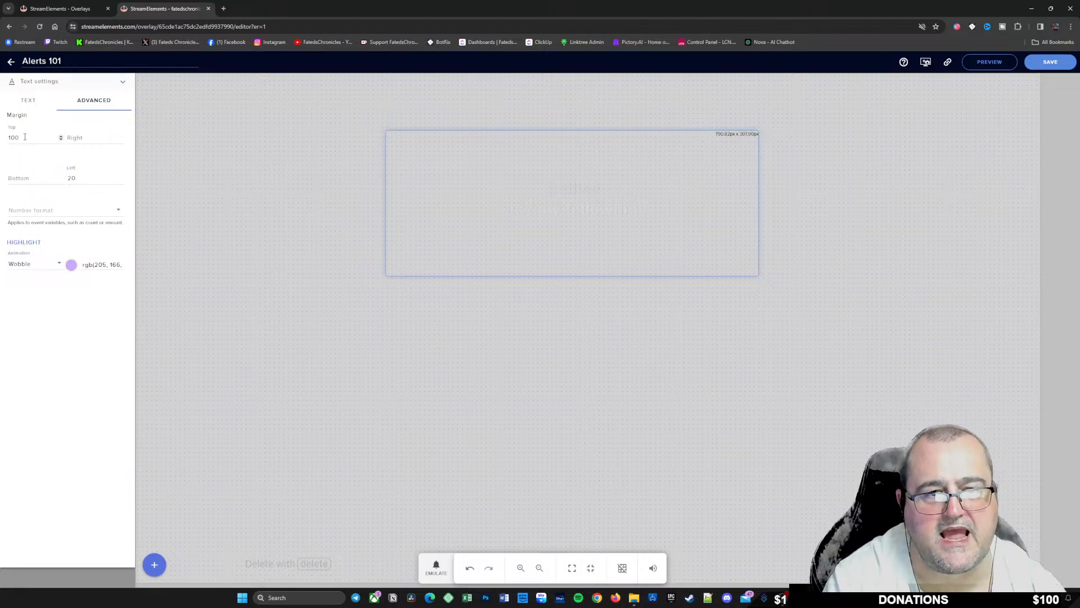
click(28, 100)
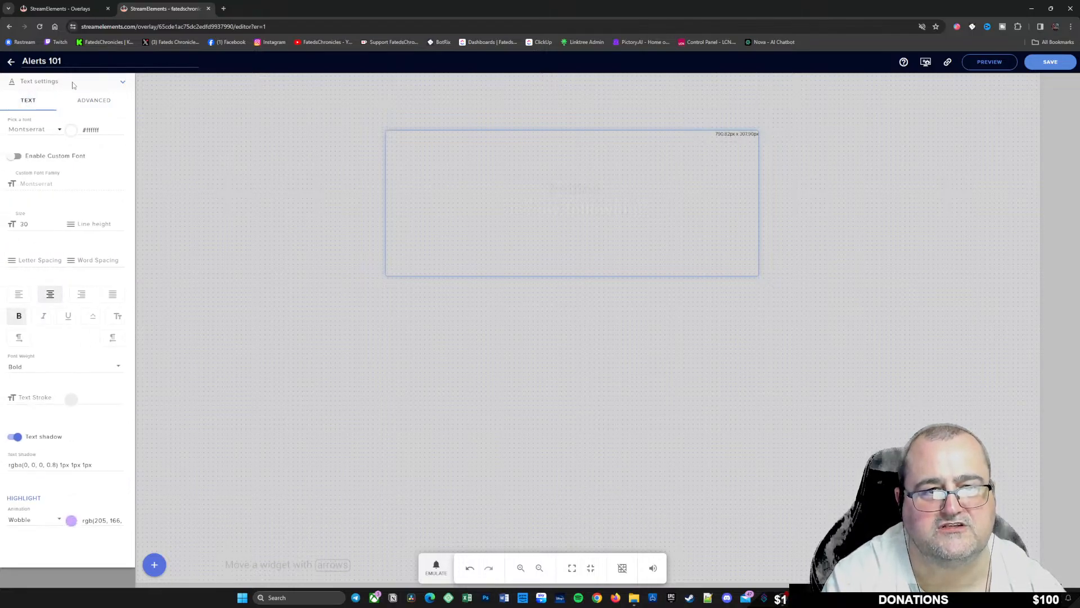
click(123, 84)
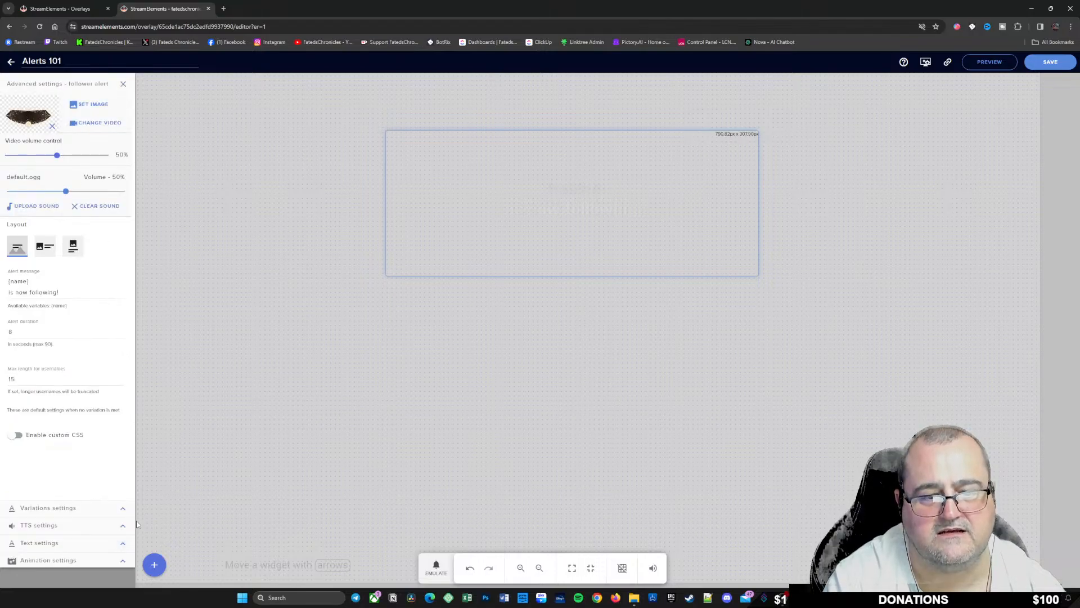
Step: Revisit the follower alert's animation settings and stretch the alert box downward to about 783 px high
click(122, 561)
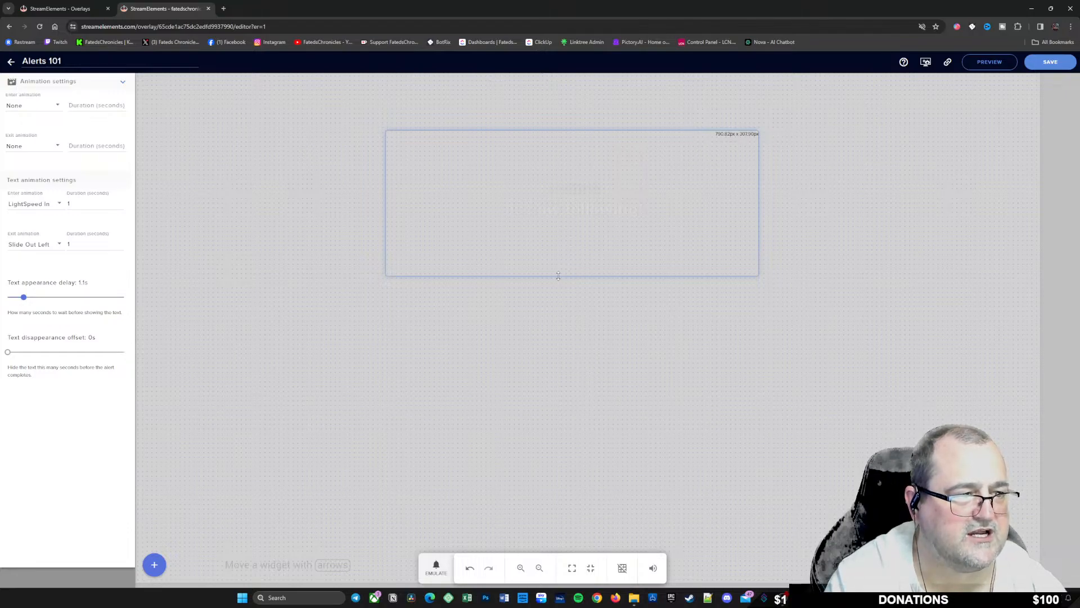
drag(559, 276, 559, 500)
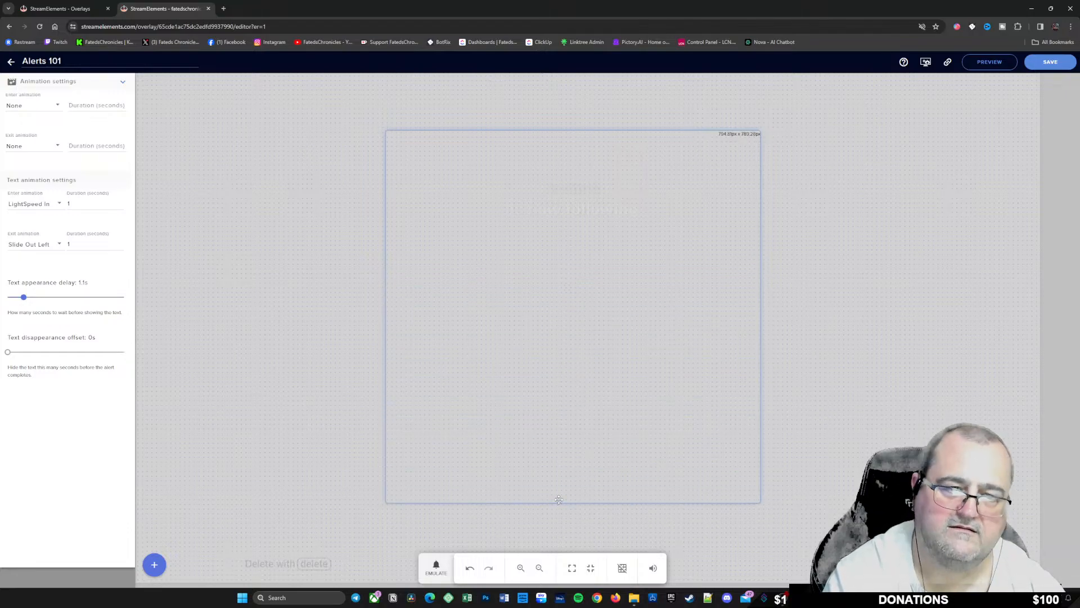
click(124, 83)
Step: Emulate the follower event and shorten the alert box from its lower edge to about 485 px high
click(436, 567)
mouse_move(435, 426)
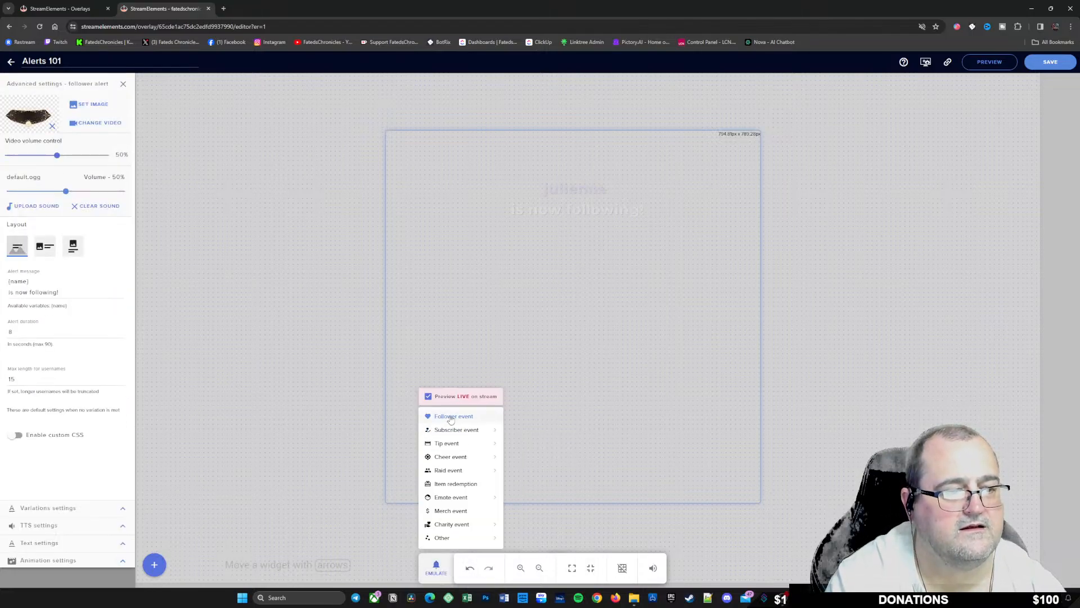
click(451, 417)
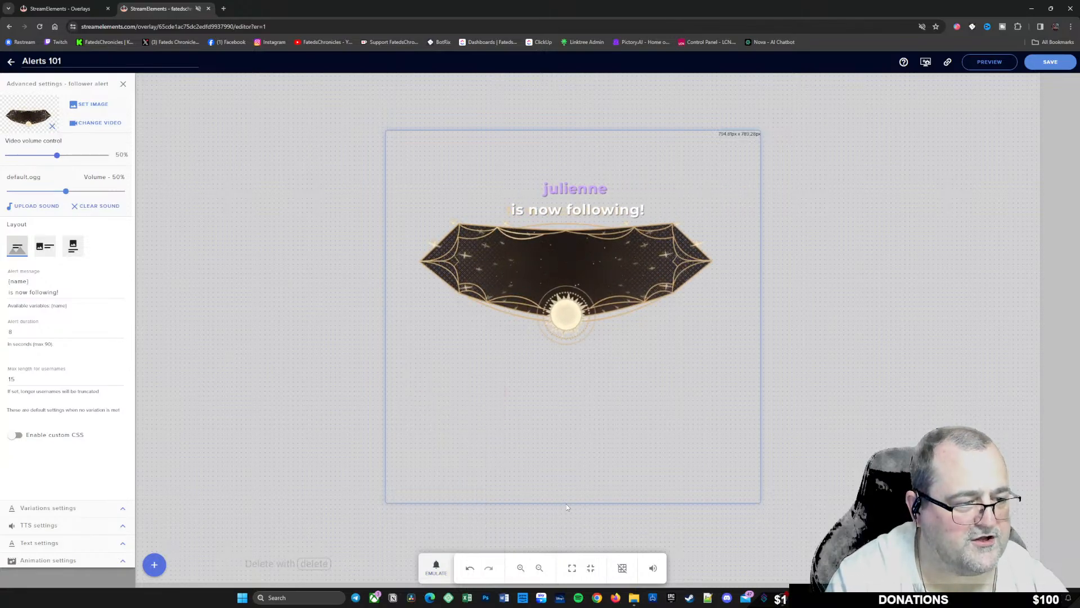
drag(566, 502, 567, 360)
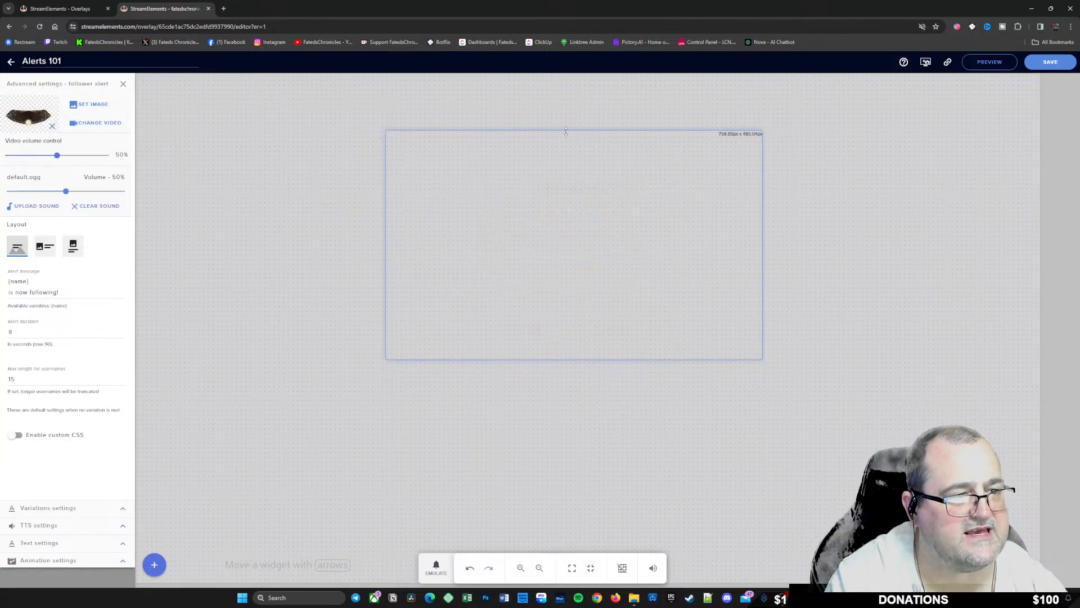
Step: Emulate the follower event with the alert box shortened from its upper edge to about 365 px, and stretch it back up to about 472 px
drag(566, 132, 562, 188)
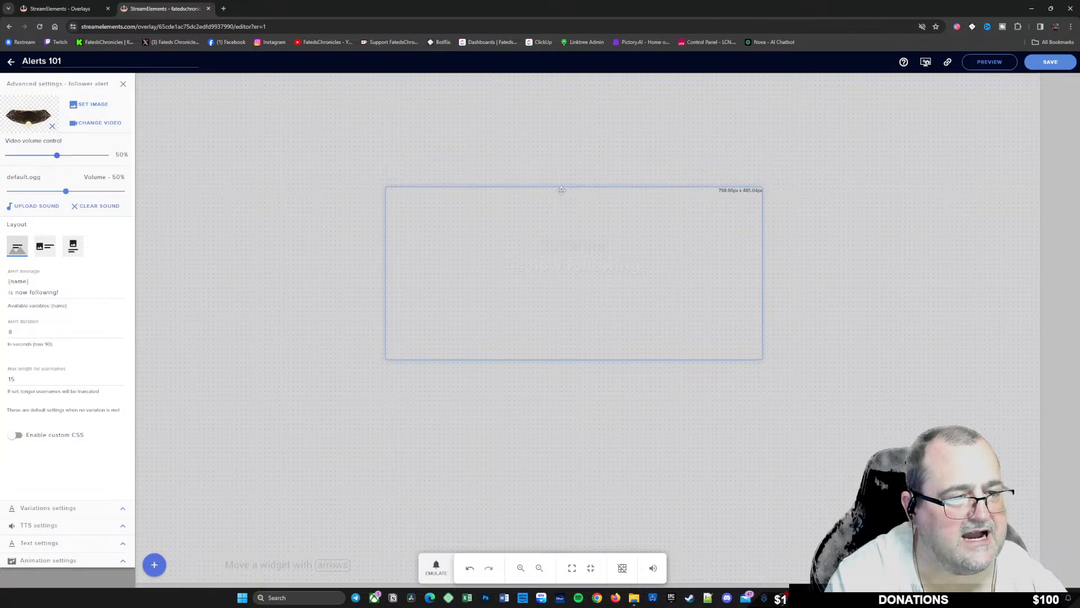
click(442, 572)
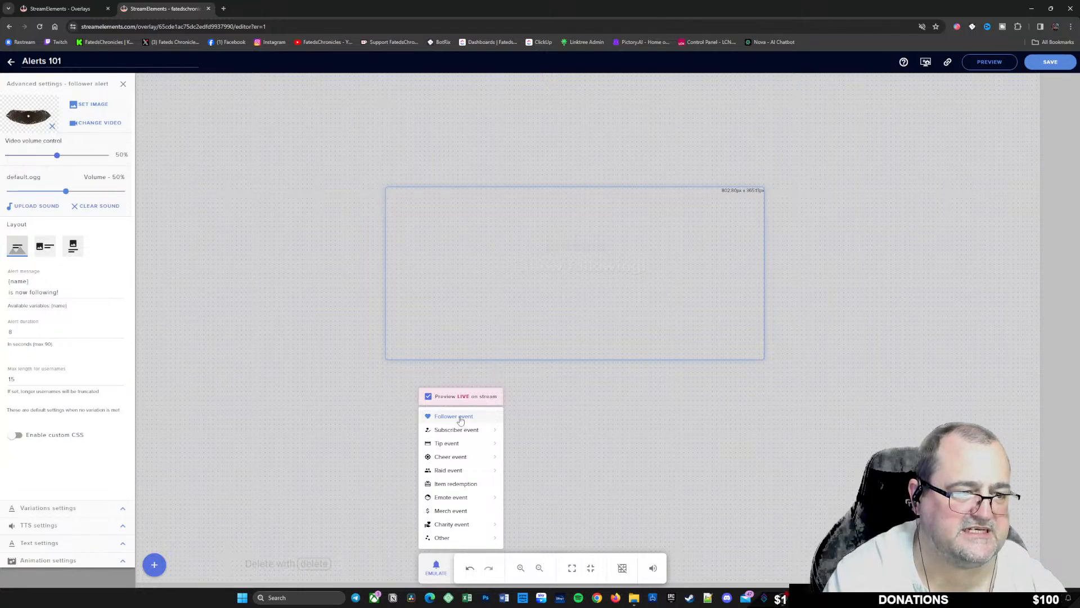
click(576, 191)
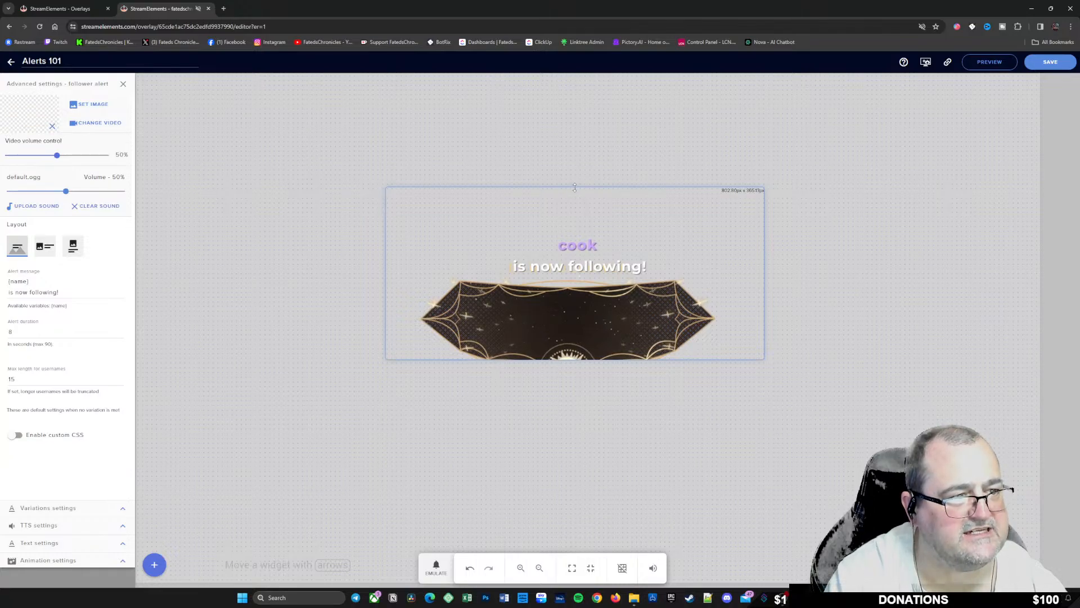
drag(571, 284, 578, 138)
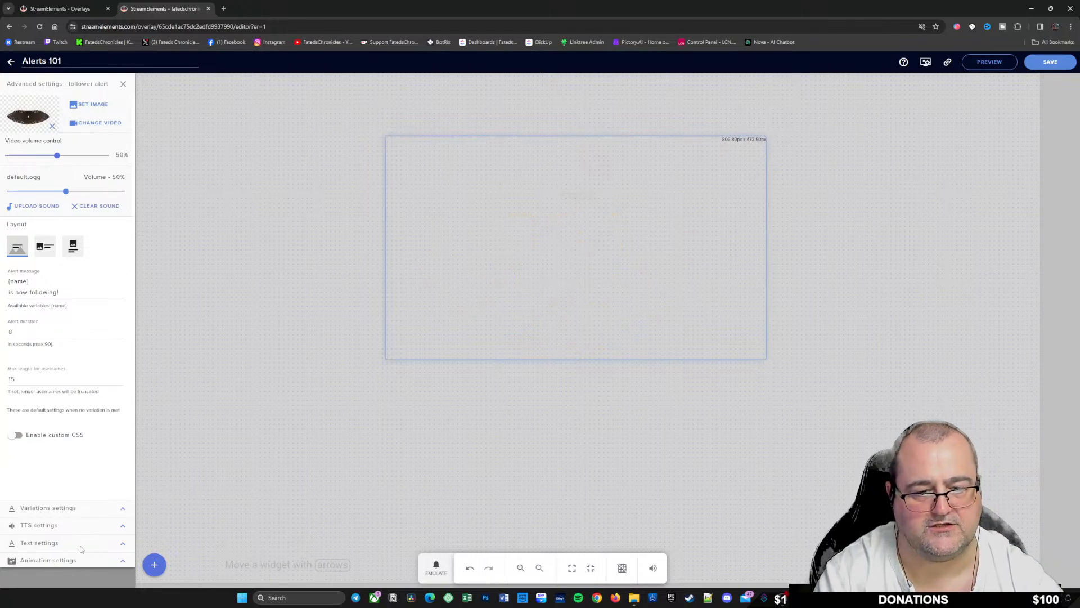
Step: Set the follower alert text's top margin to 1000 in the advanced text settings and emulate the follower event
click(122, 542)
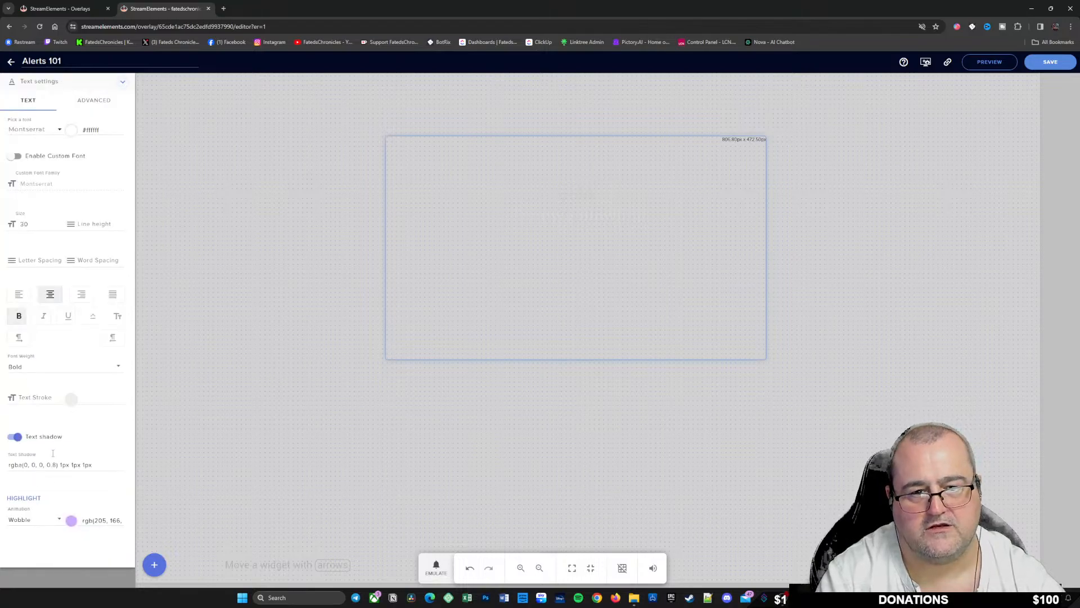
click(90, 102)
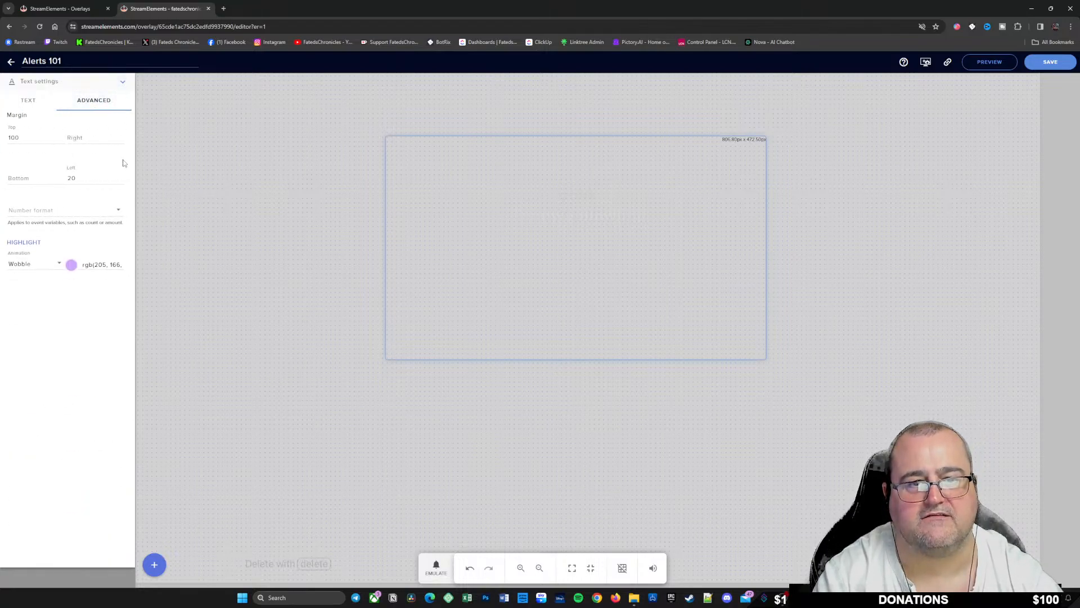
click(21, 136)
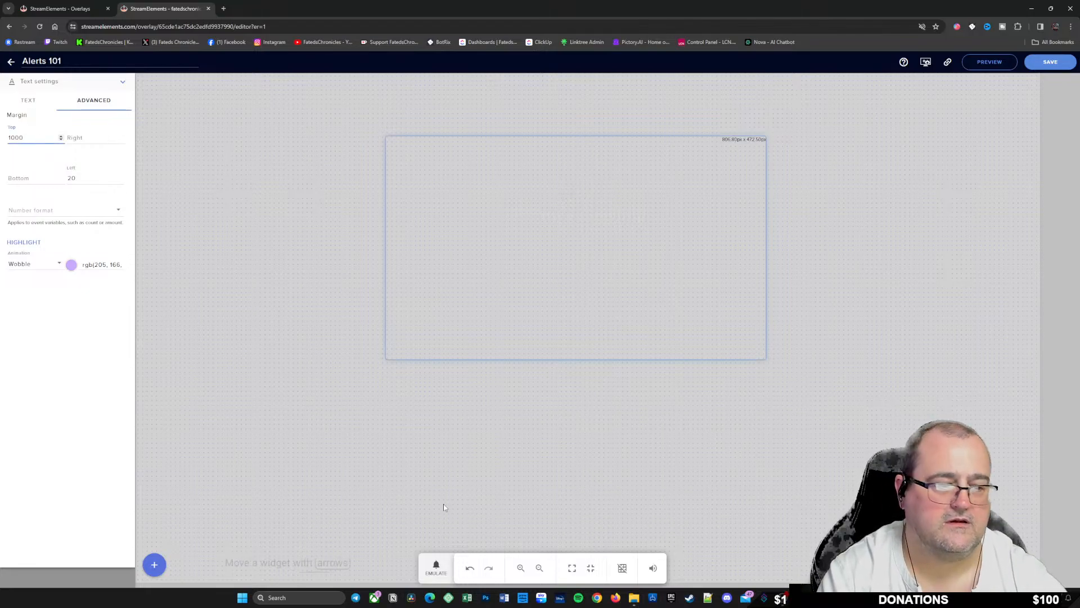
click(438, 568)
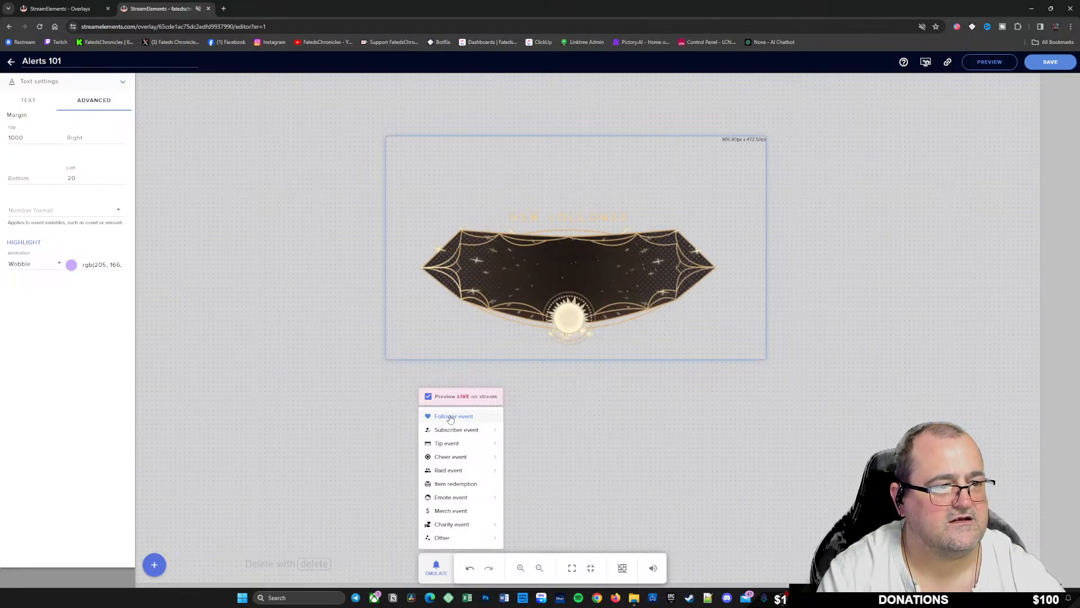
Step: Try top margins of 200 and 300 for the follower alert text and emulate the follower event
click(21, 136)
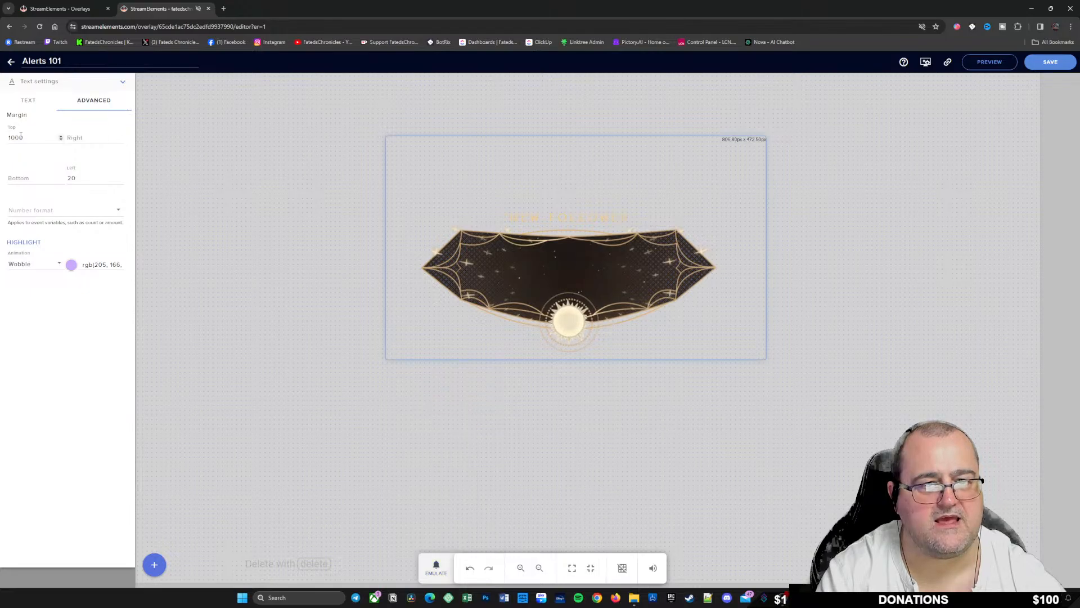
double_click(21, 137)
text(2)
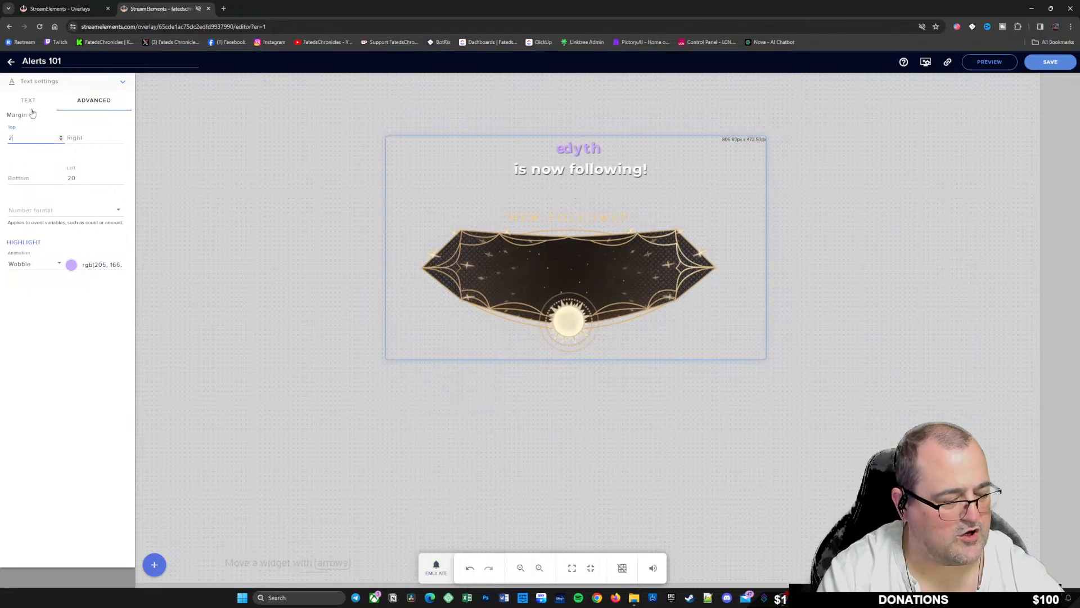
text(00)
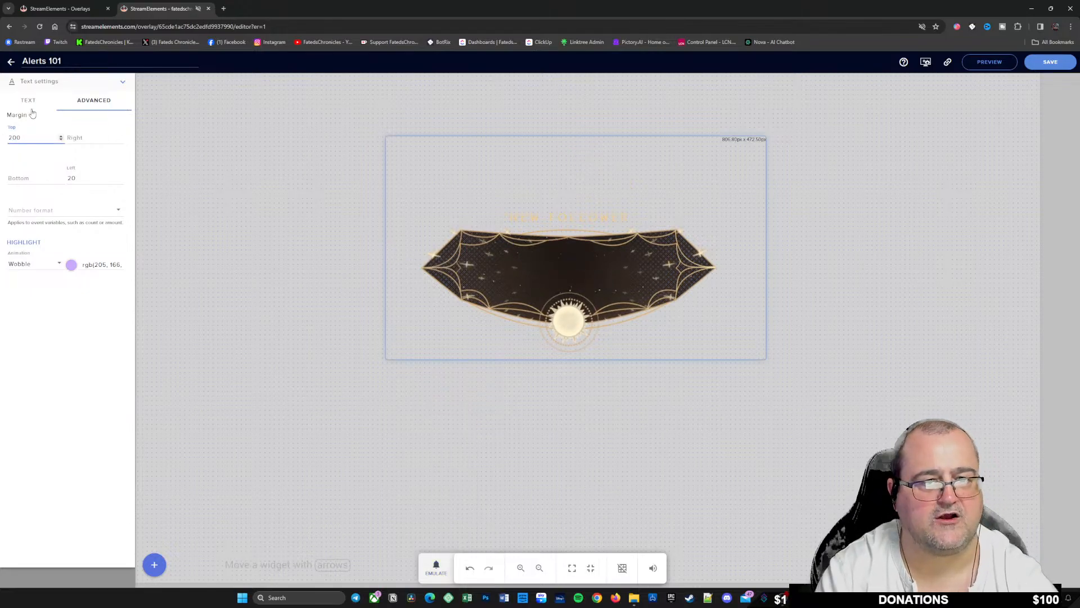
text(300)
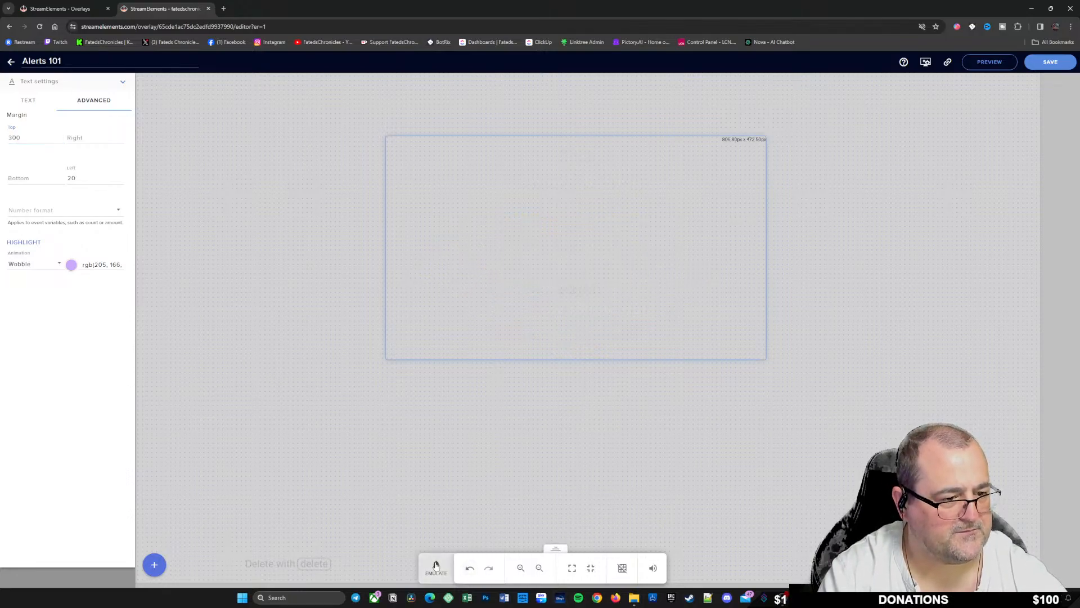
click(436, 566)
mouse_move(454, 447)
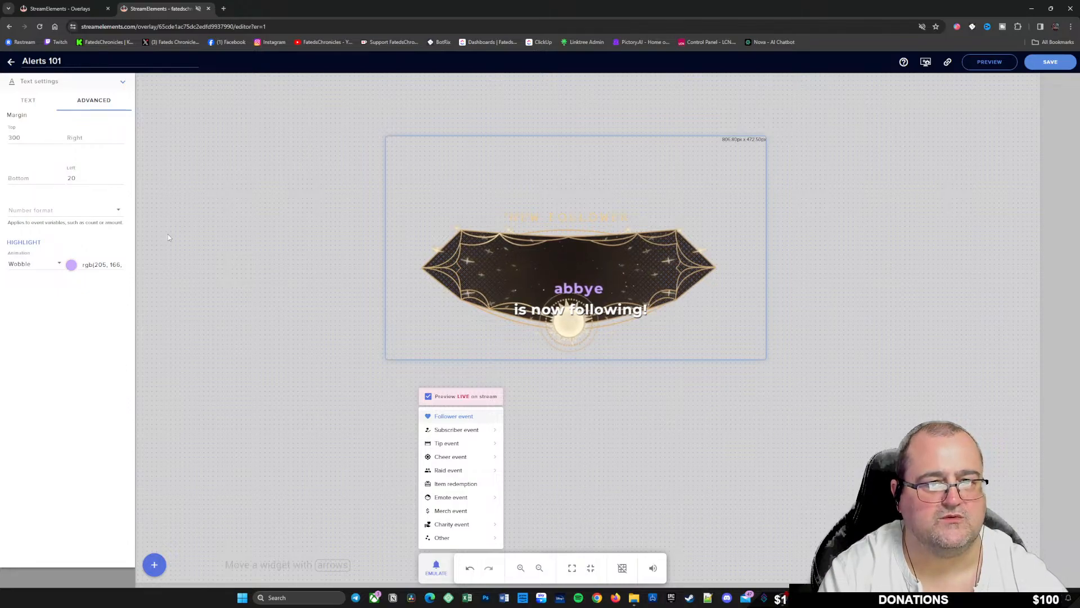
Step: Set the follower alert text's top margin to 250 and emulate the follower event
click(40, 136)
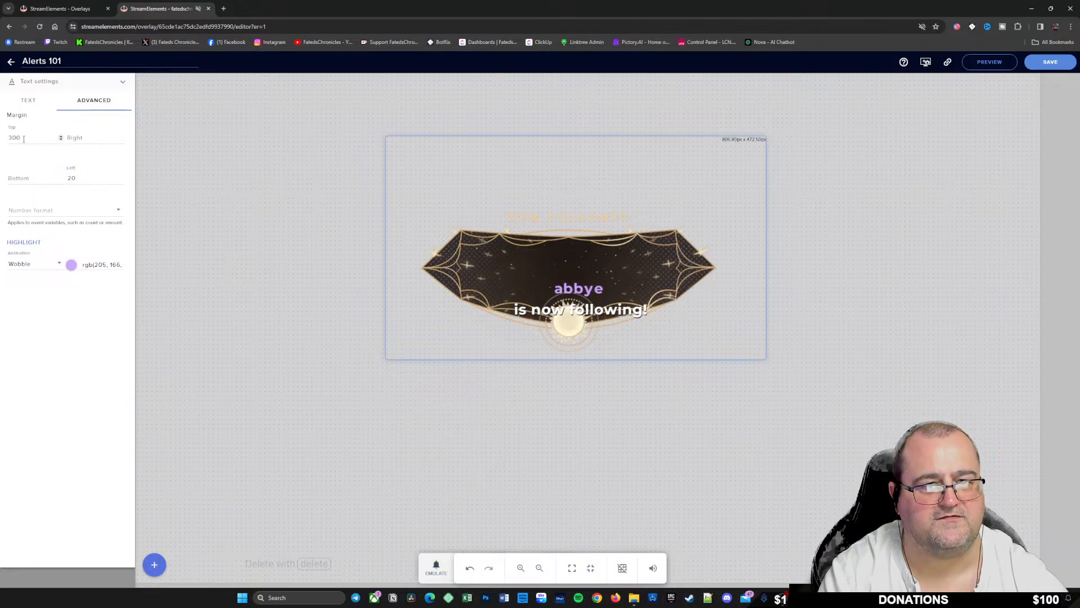
double_click(14, 138)
text(250)
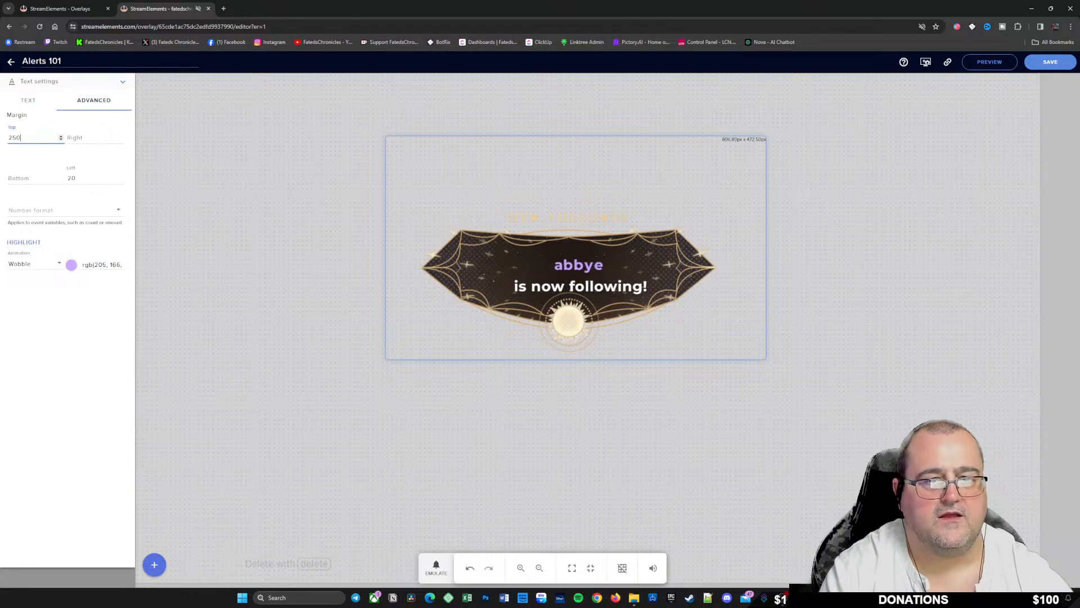
click(436, 567)
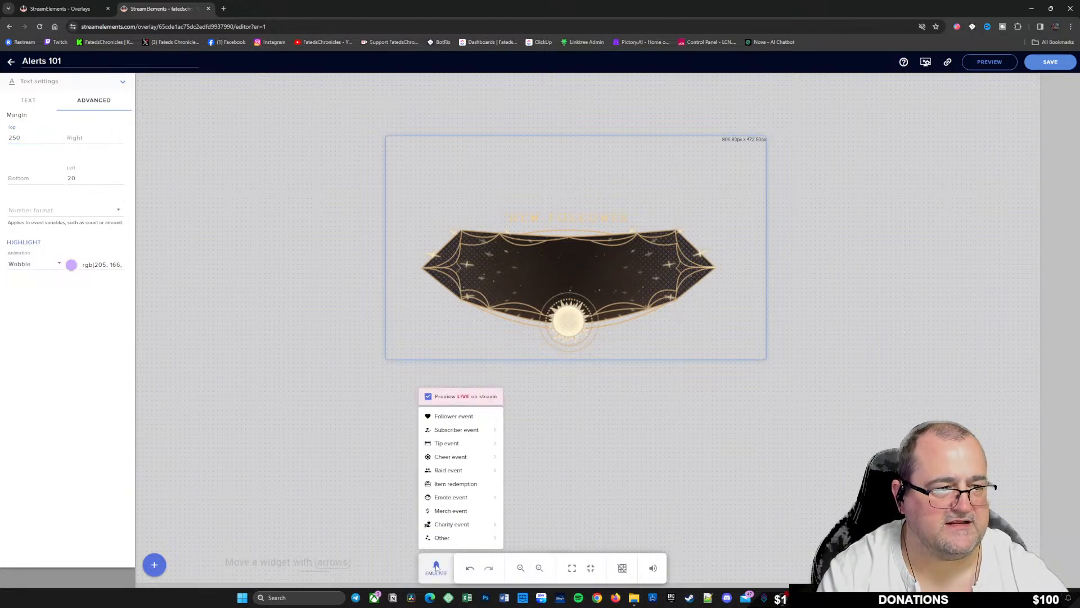
click(450, 417)
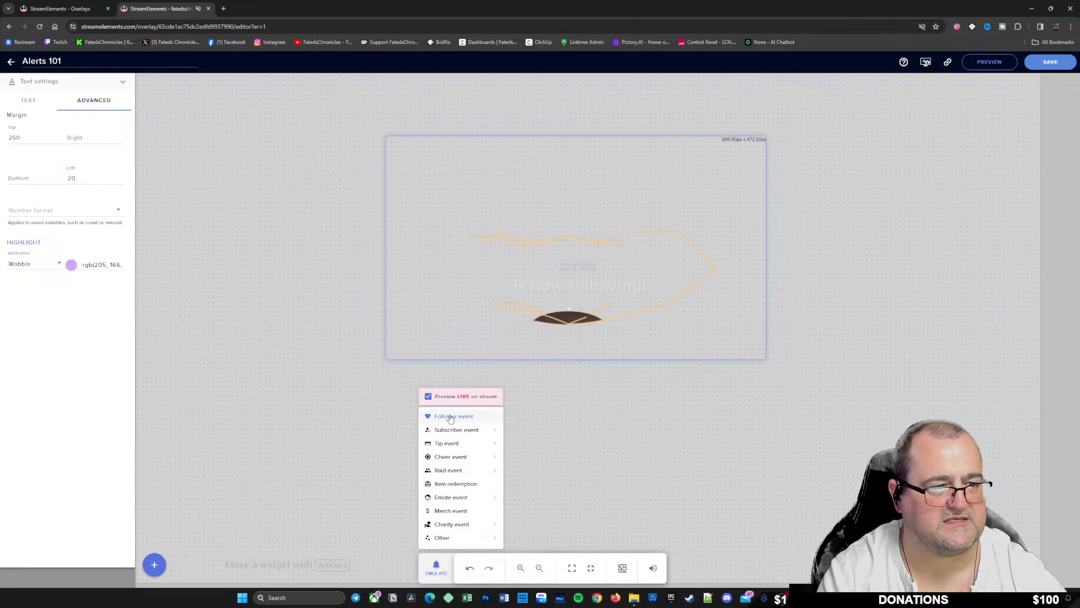
Step: Move the alert box slightly up and to the left, and shorten it from its upper edge to about 419 px high
click(583, 295)
drag(583, 295, 572, 259)
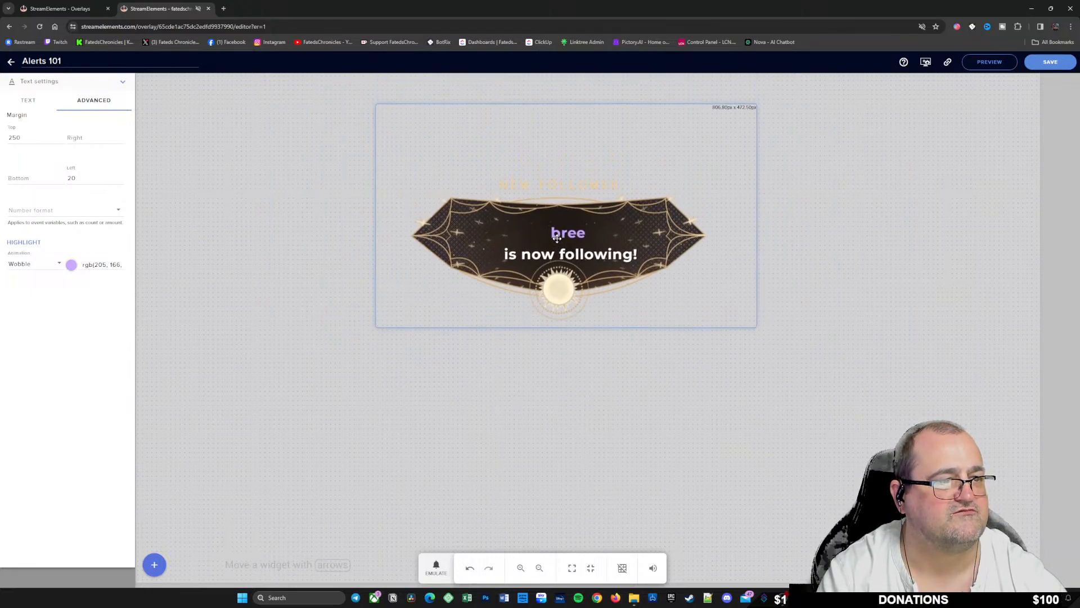
click(567, 103)
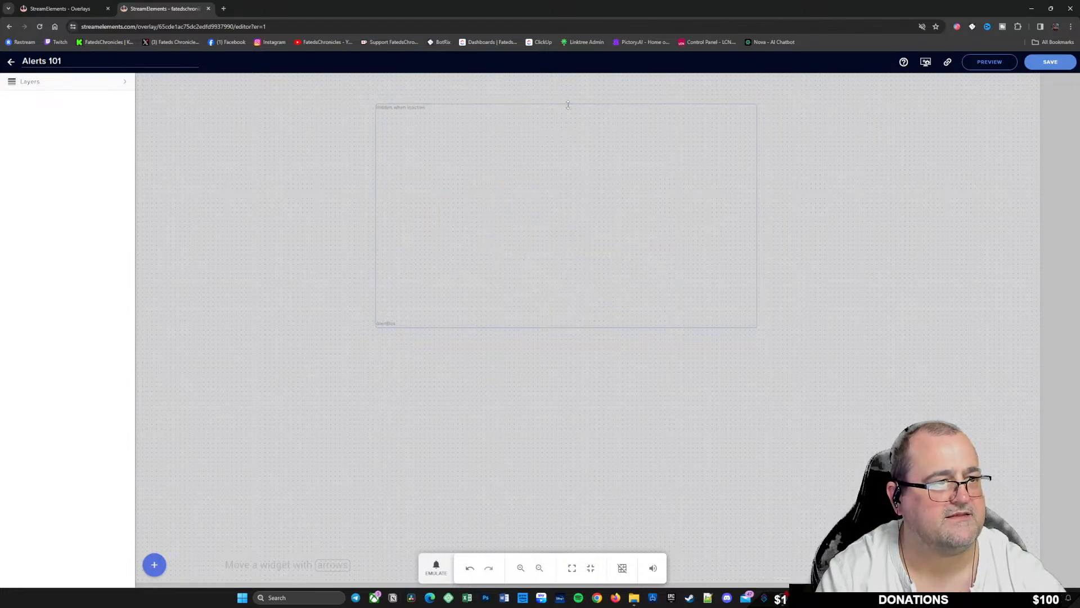
drag(568, 105, 567, 130)
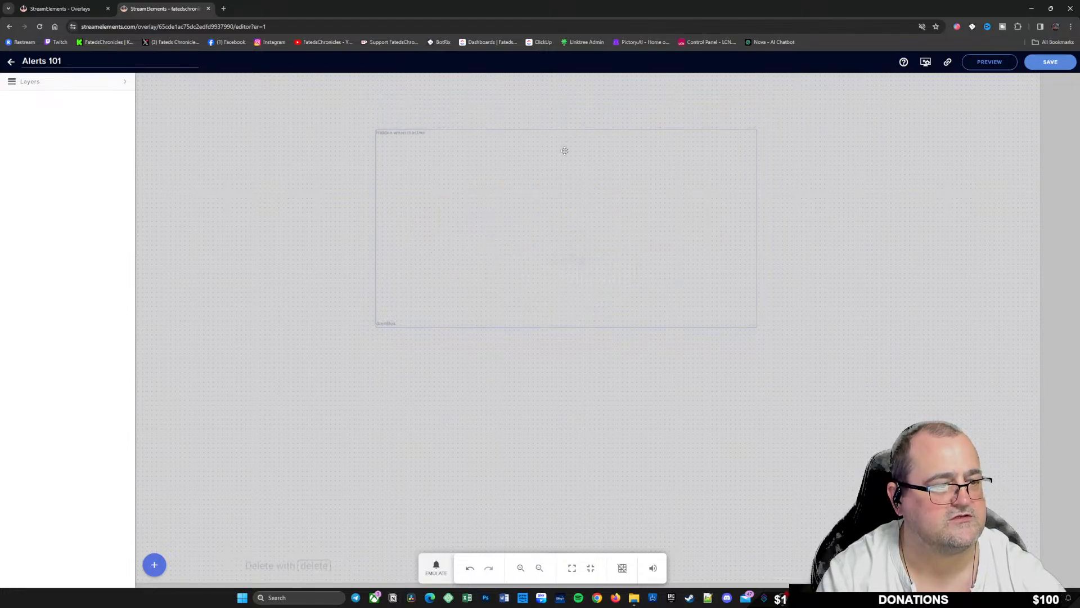
Step: Emulate the follower event and stretch the alert box from its upper edge to about 472 px high
click(436, 565)
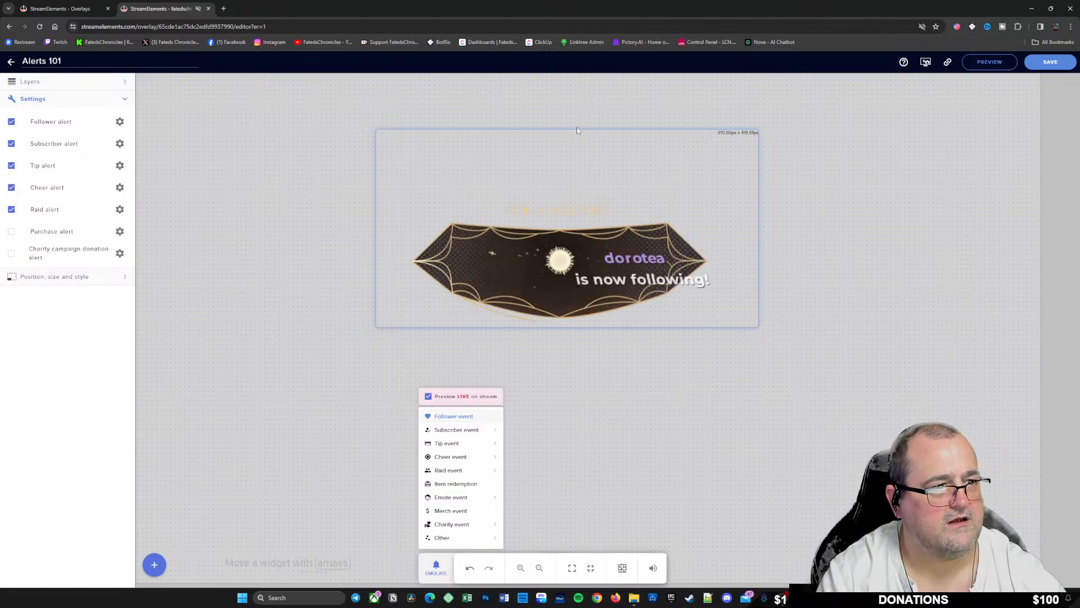
click(565, 141)
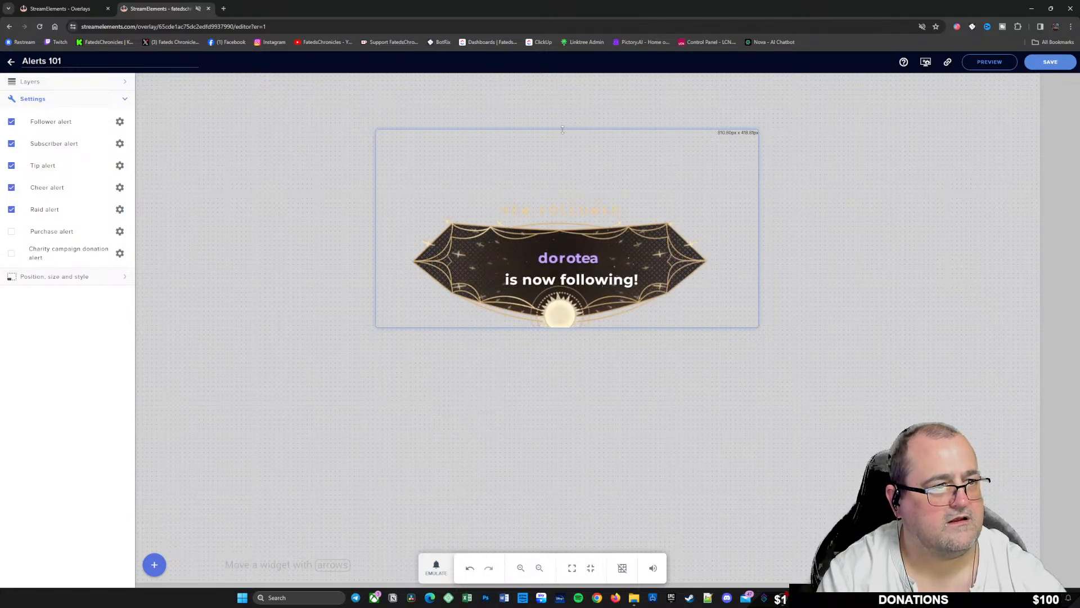
drag(563, 130, 543, 106)
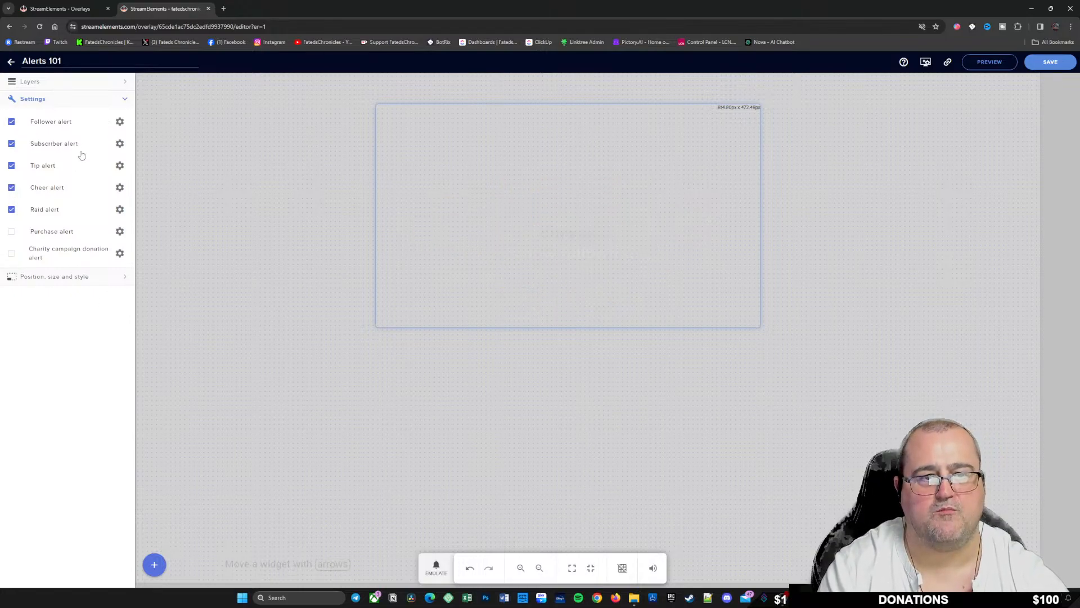
Step: Look over the overlay's layers and the follower alert's advanced and text settings
click(80, 83)
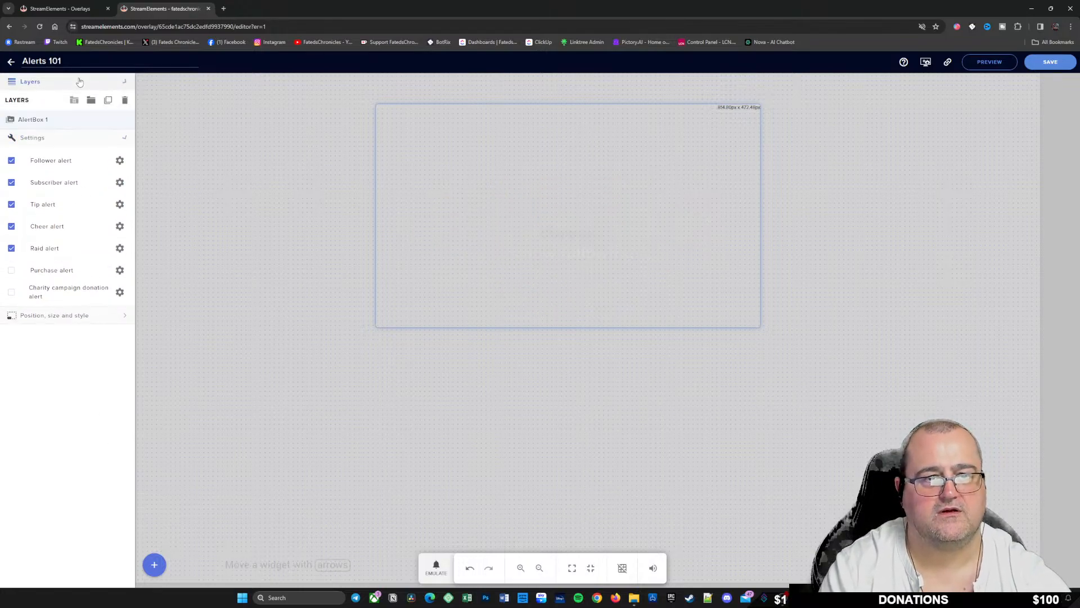
click(62, 139)
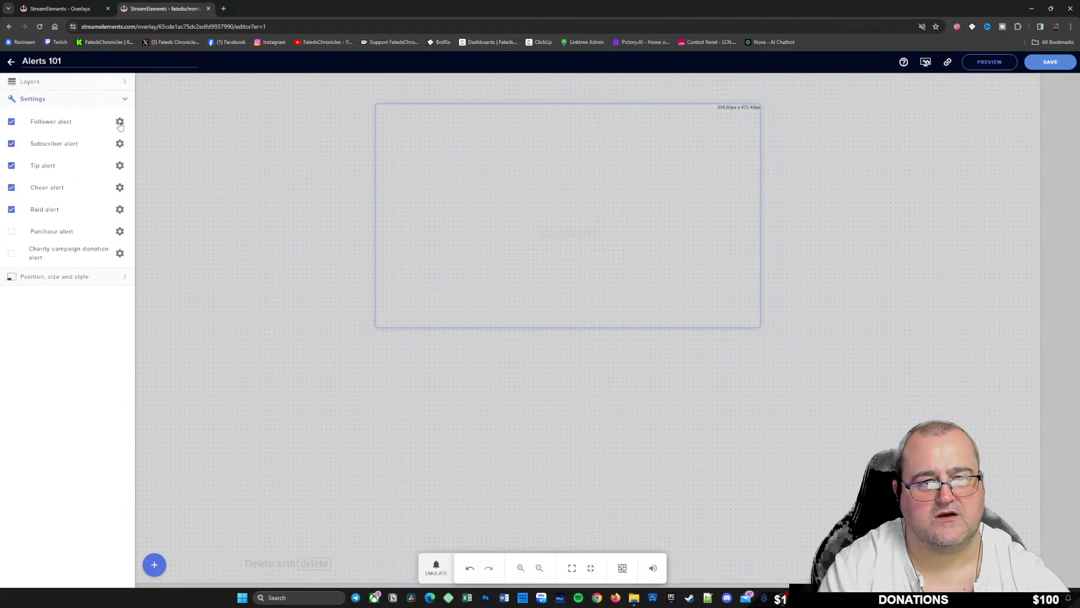
click(119, 123)
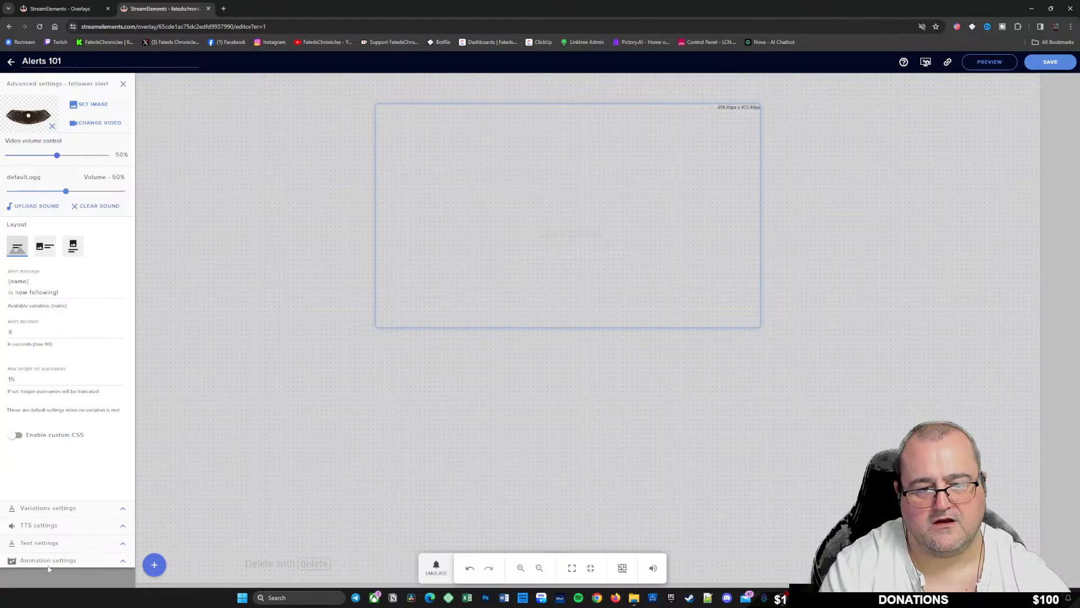
click(123, 544)
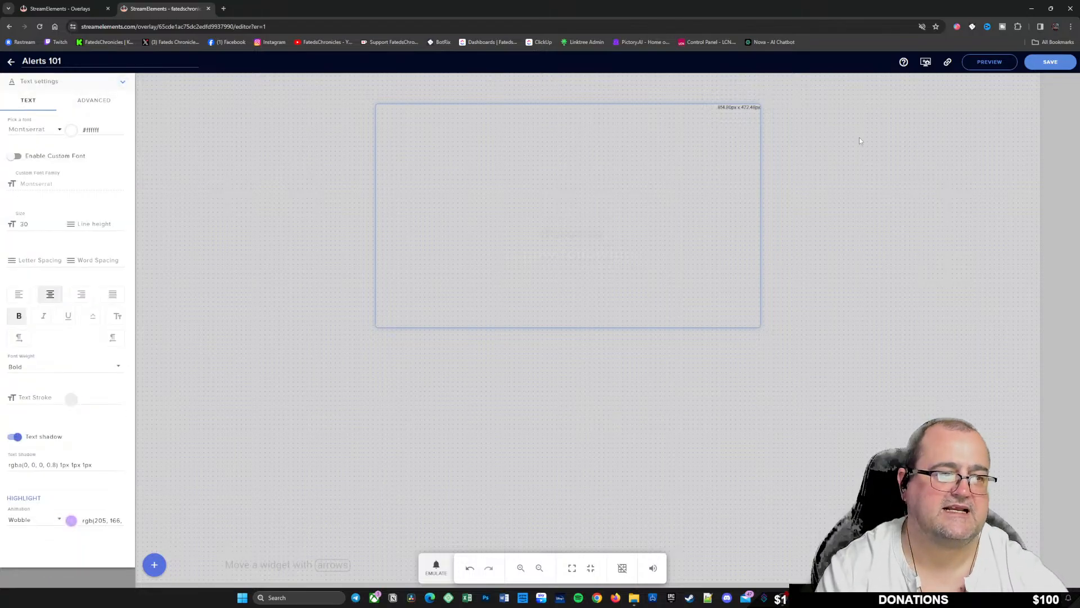
click(125, 83)
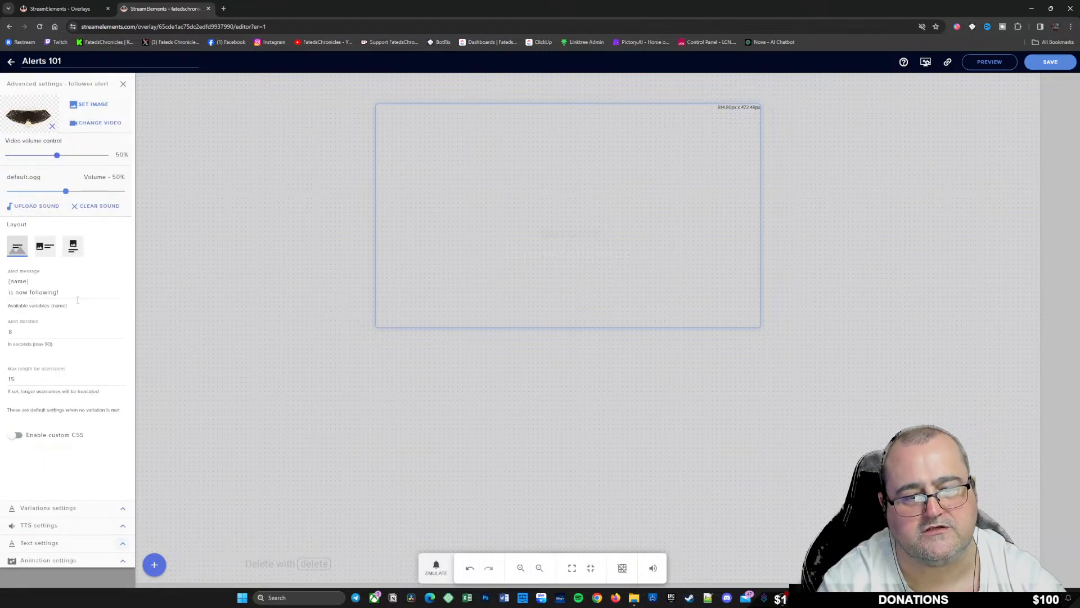
Step: Set the follower alert's text disappearance offset to 2 s and emulate the follower event
click(122, 561)
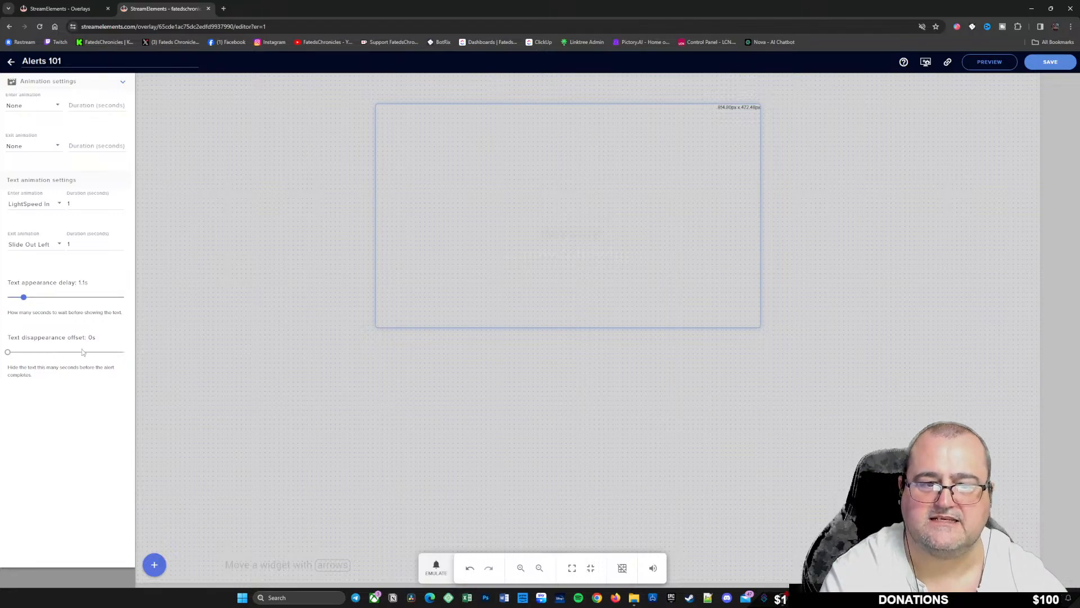
drag(7, 352, 41, 355)
click(436, 567)
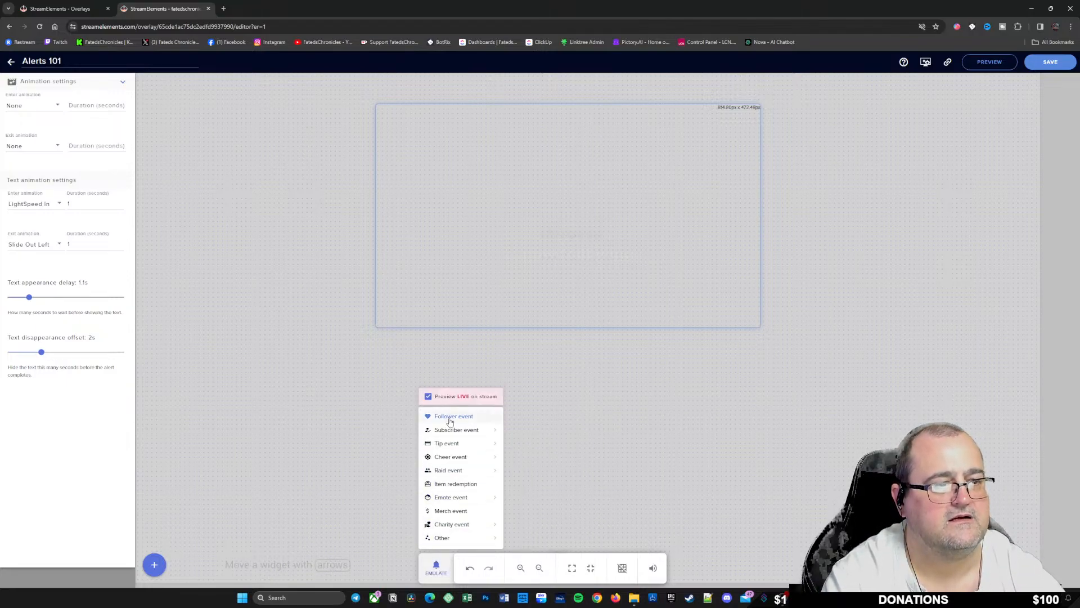
click(450, 421)
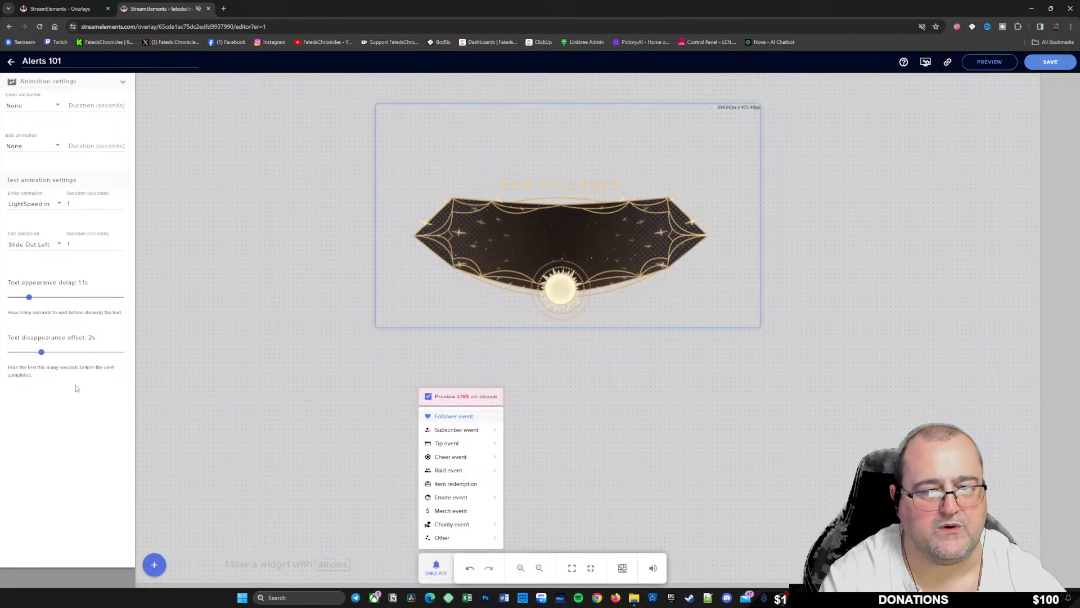
Step: Set the enter animation of the follower alert's text to Fade In
click(59, 205)
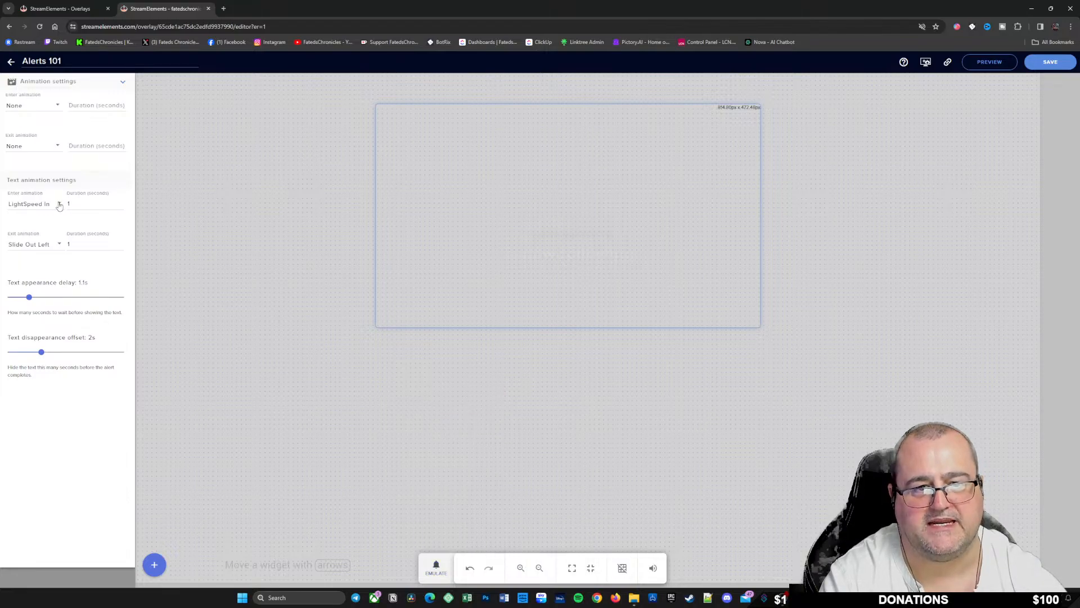
click(59, 205)
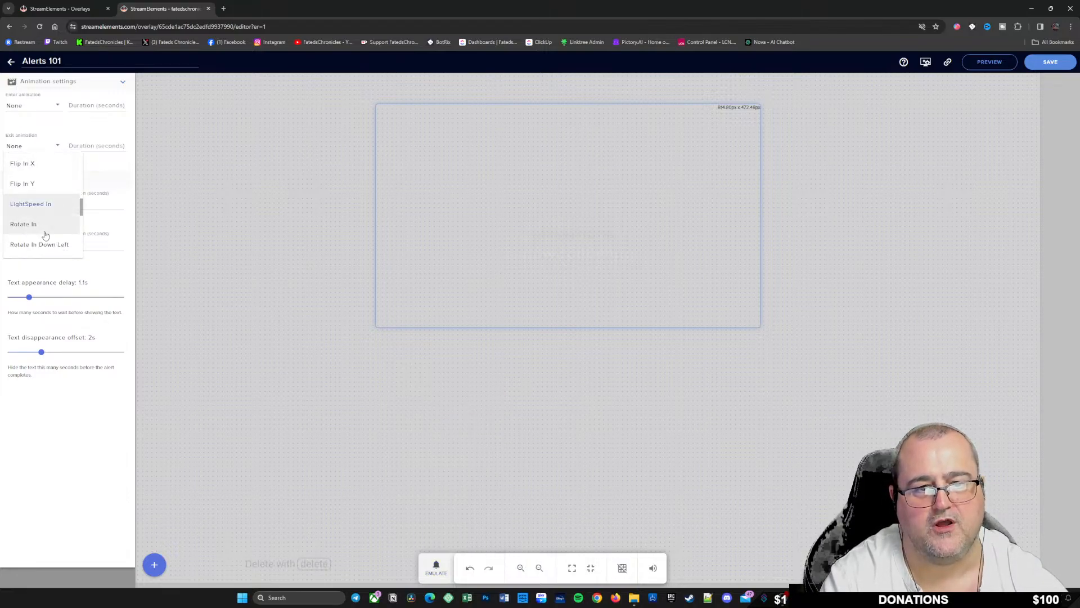
scroll(45, 235, up, 3)
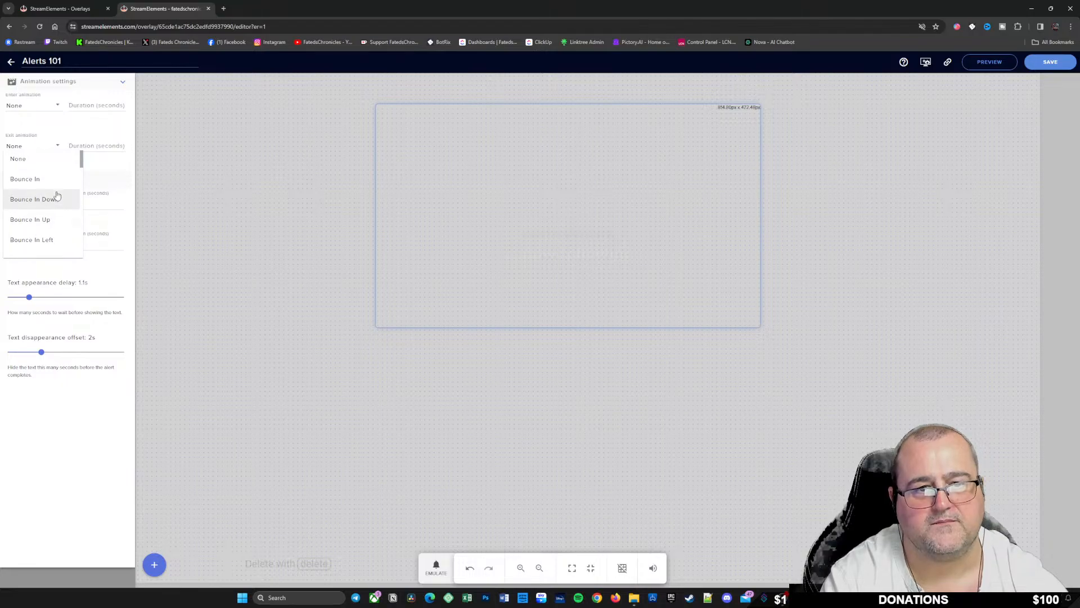
scroll(66, 197, down, 2)
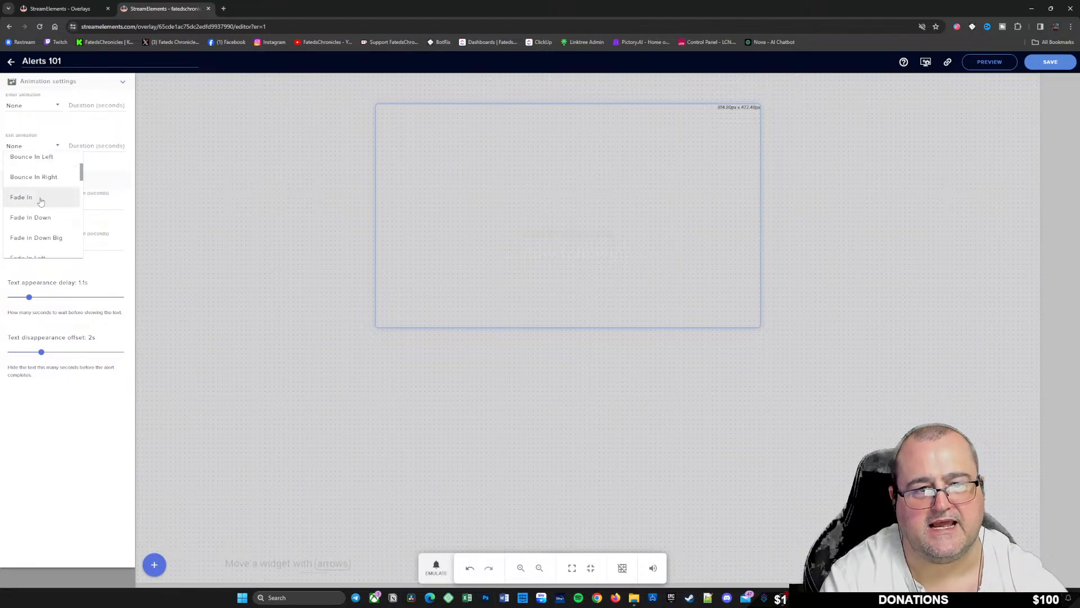
click(39, 196)
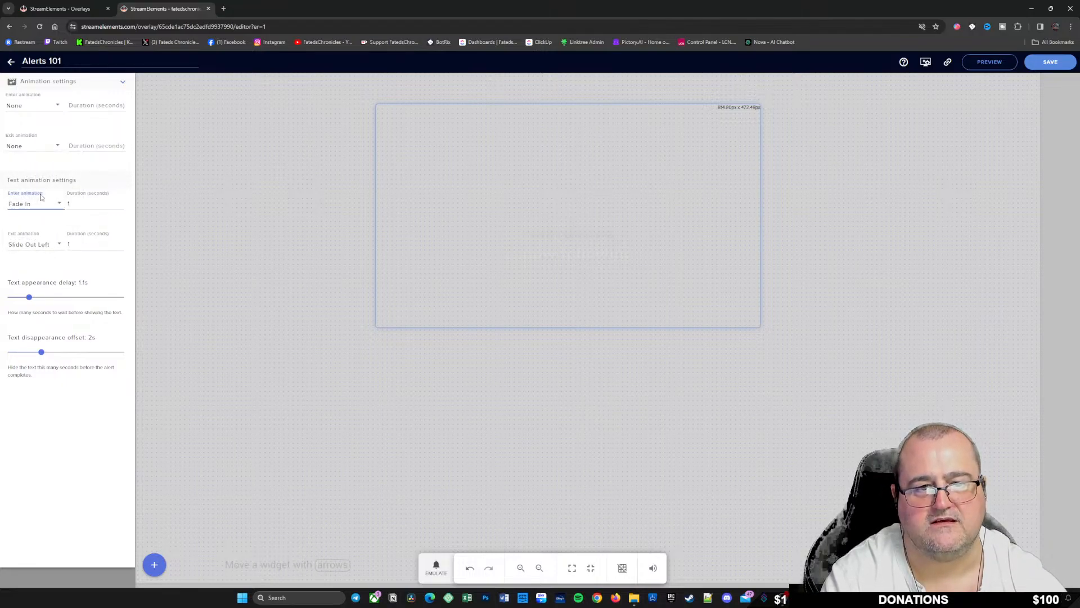
Step: Set the follower text's exit animation to Fade Out and emulate the follower event
click(60, 244)
scroll(50, 236, up, 7)
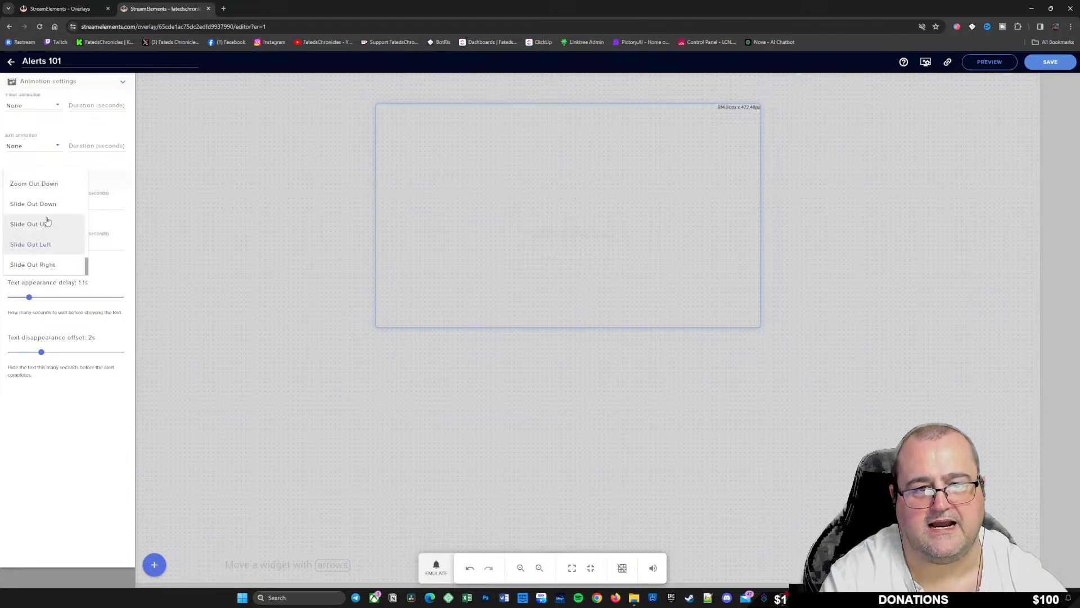
scroll(45, 247, up, 3)
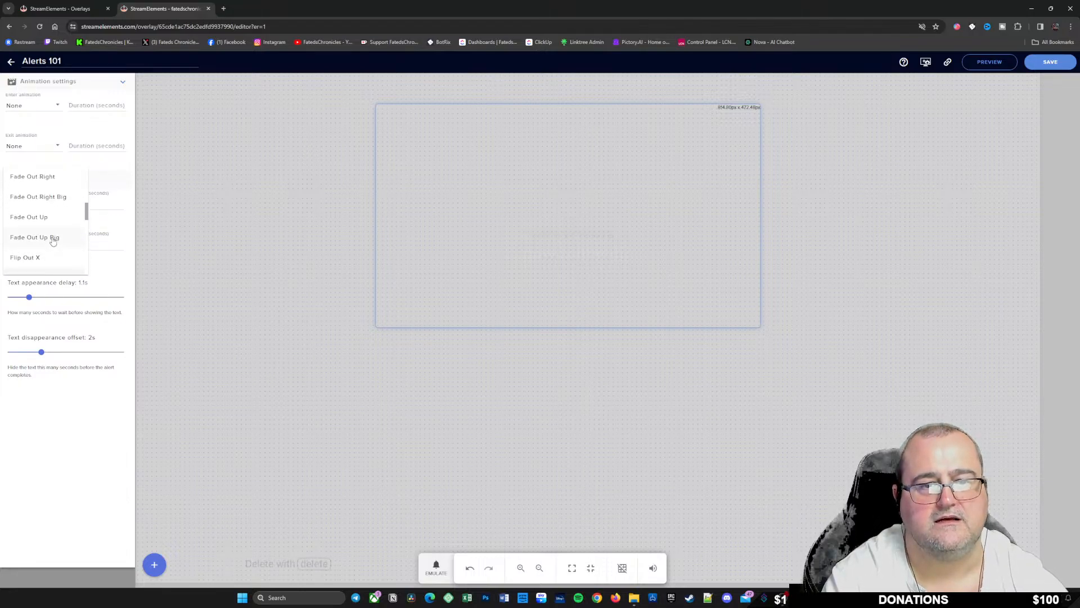
scroll(59, 259, up, 3)
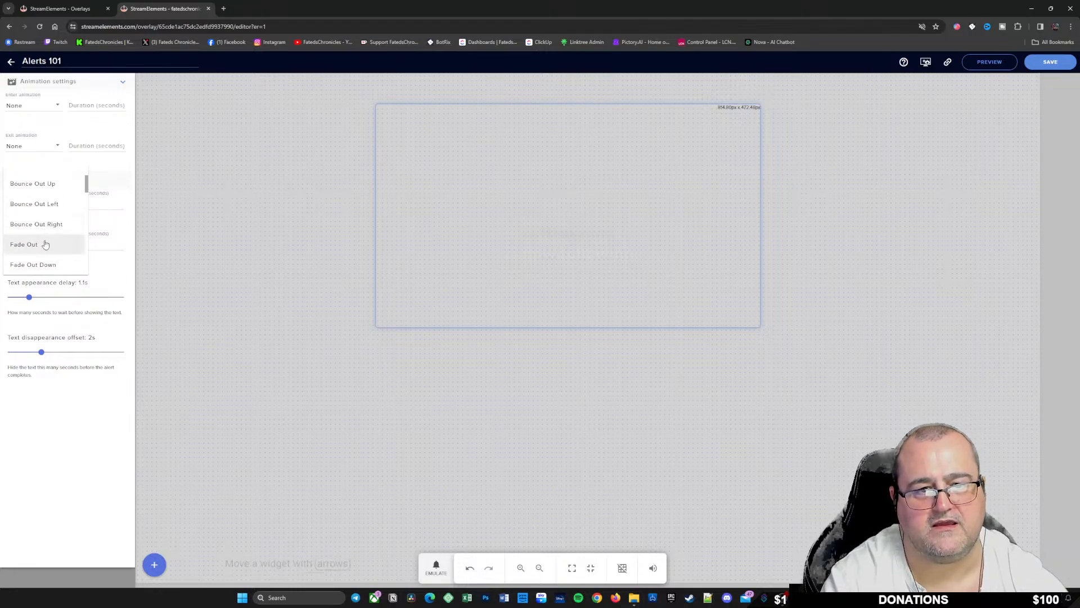
click(45, 243)
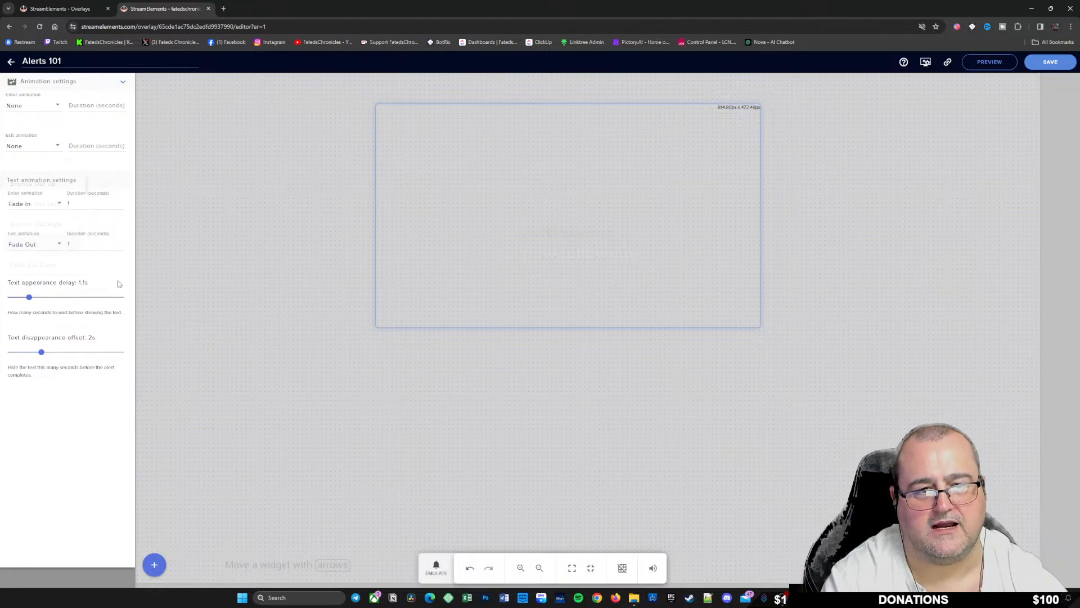
click(436, 567)
click(457, 418)
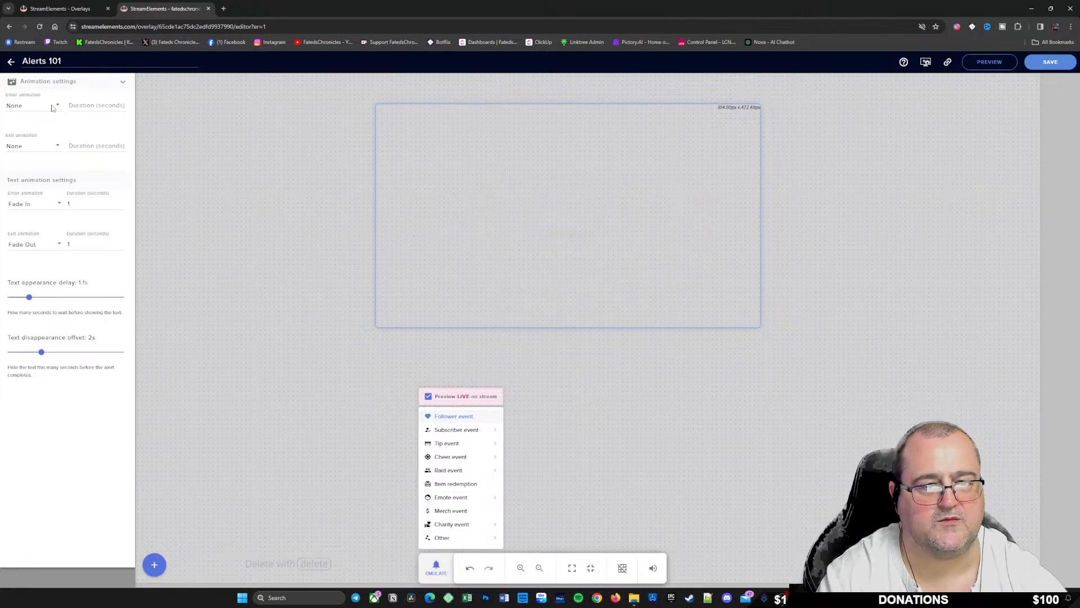
Step: Set the follower alert's duration to 5 seconds and emulate the follower event
click(123, 84)
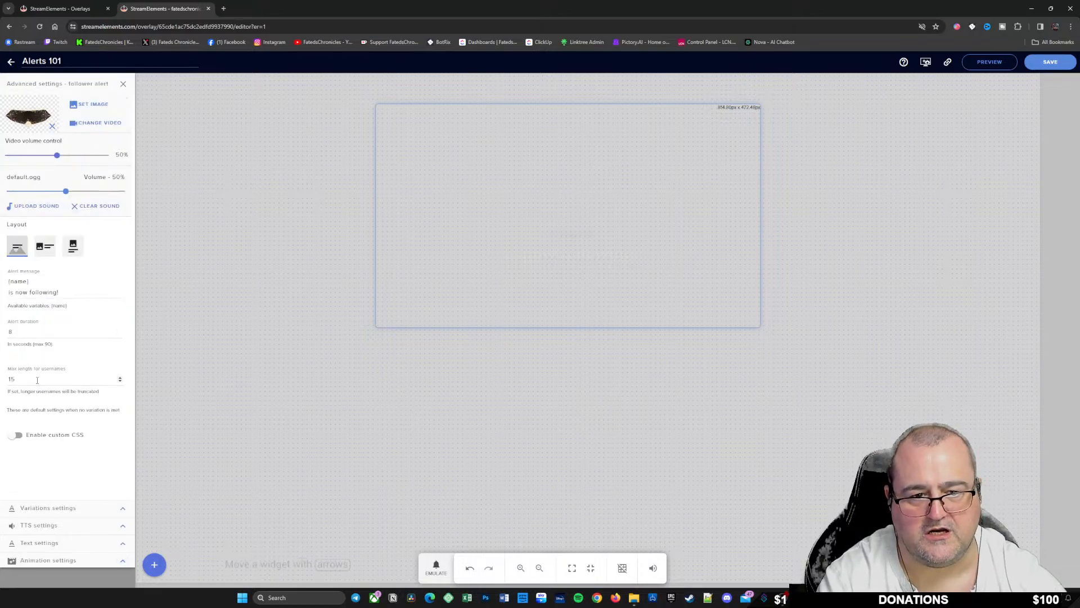
click(34, 333)
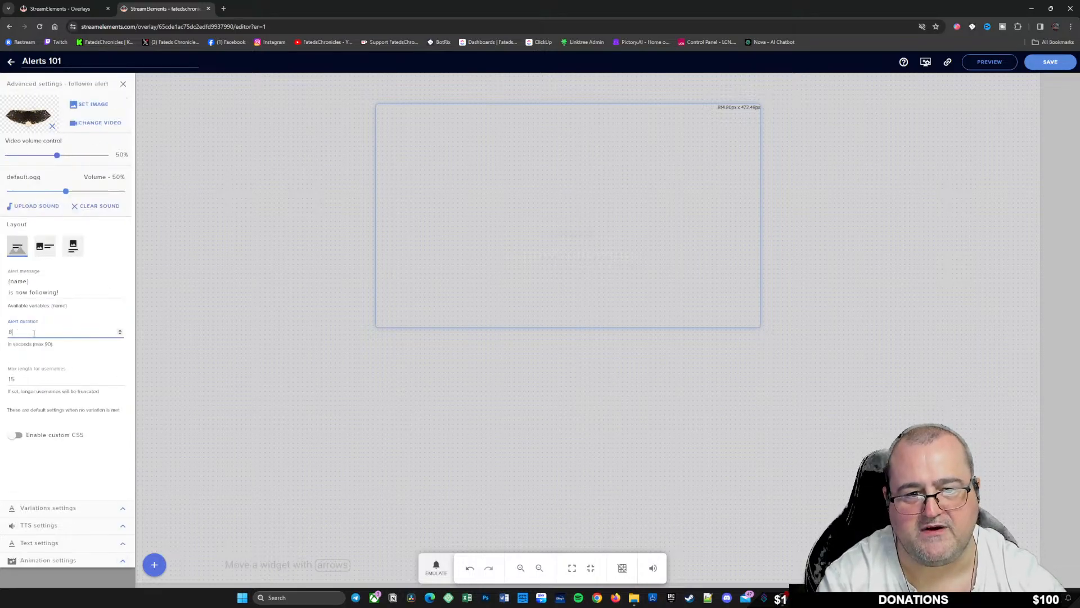
click(120, 335)
click(433, 565)
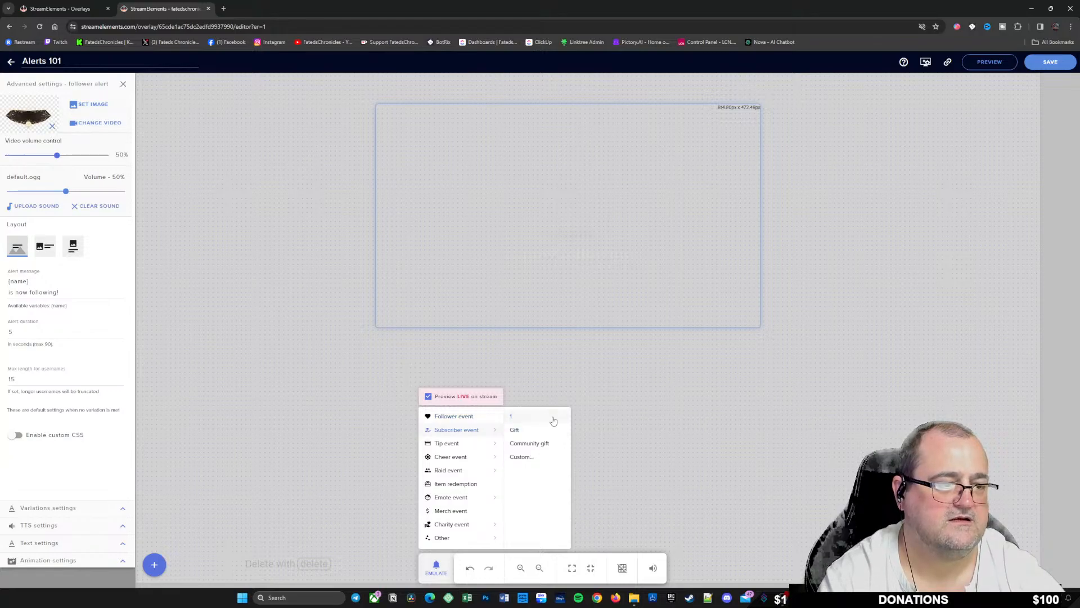
click(464, 417)
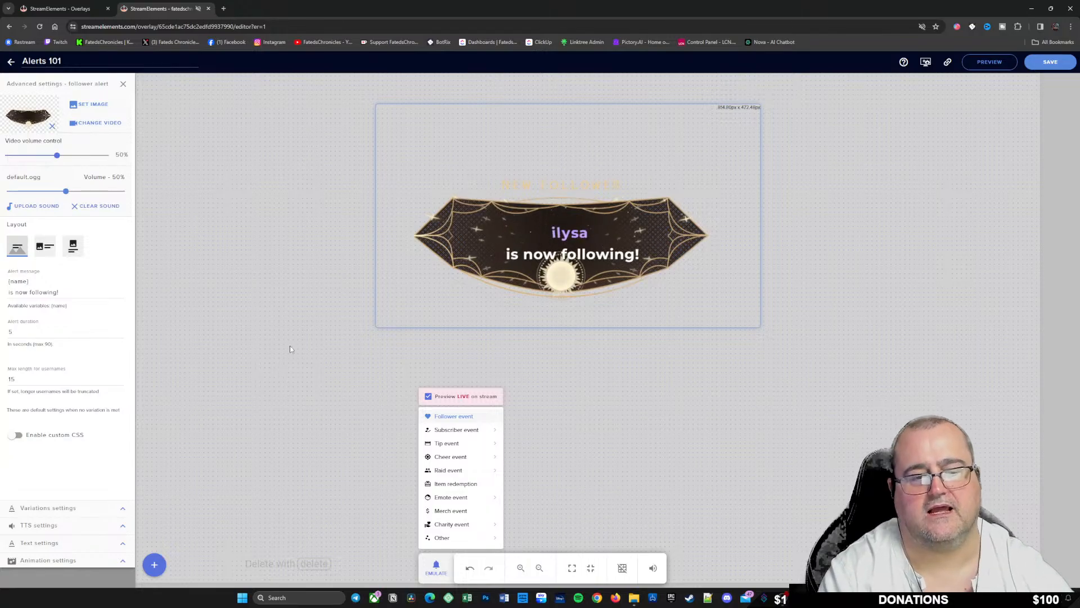
Step: Raise the follower alert's text disappearance offset to 3.9 s and emulate the follower event
click(125, 560)
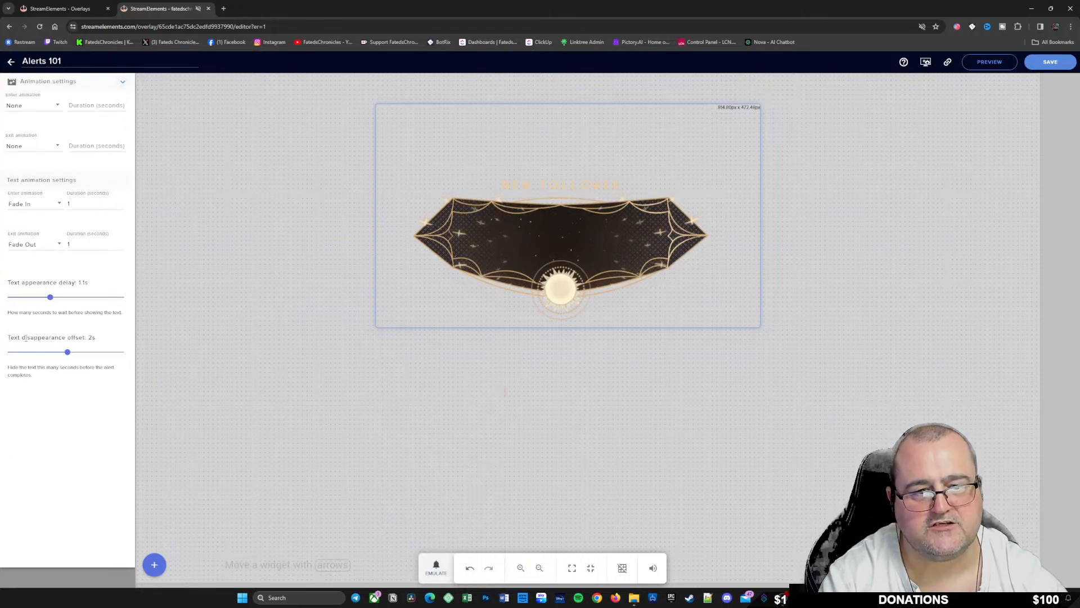
drag(68, 352, 237, 357)
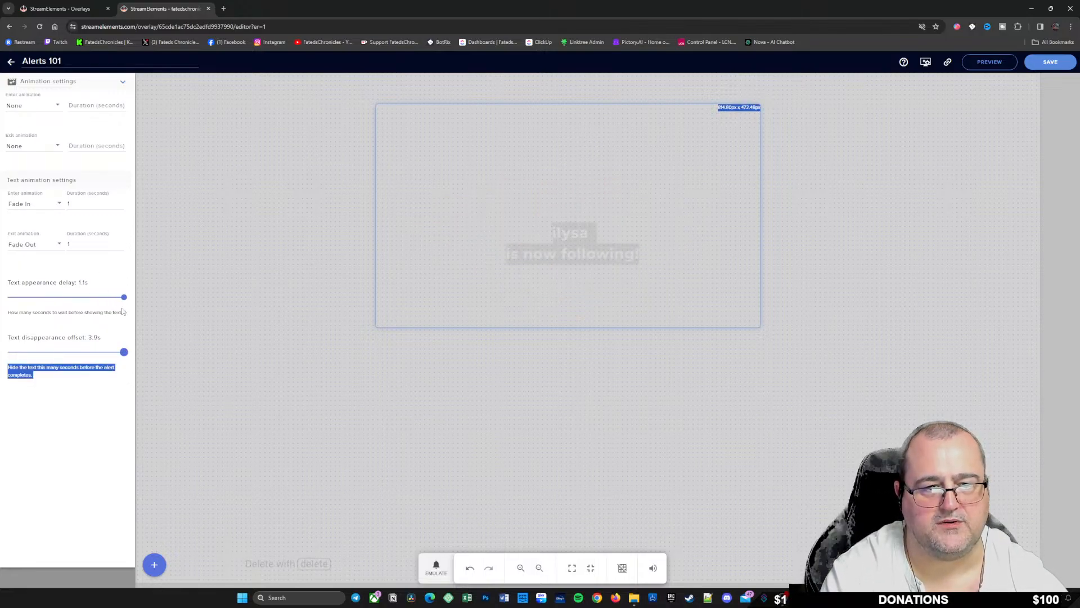
click(436, 567)
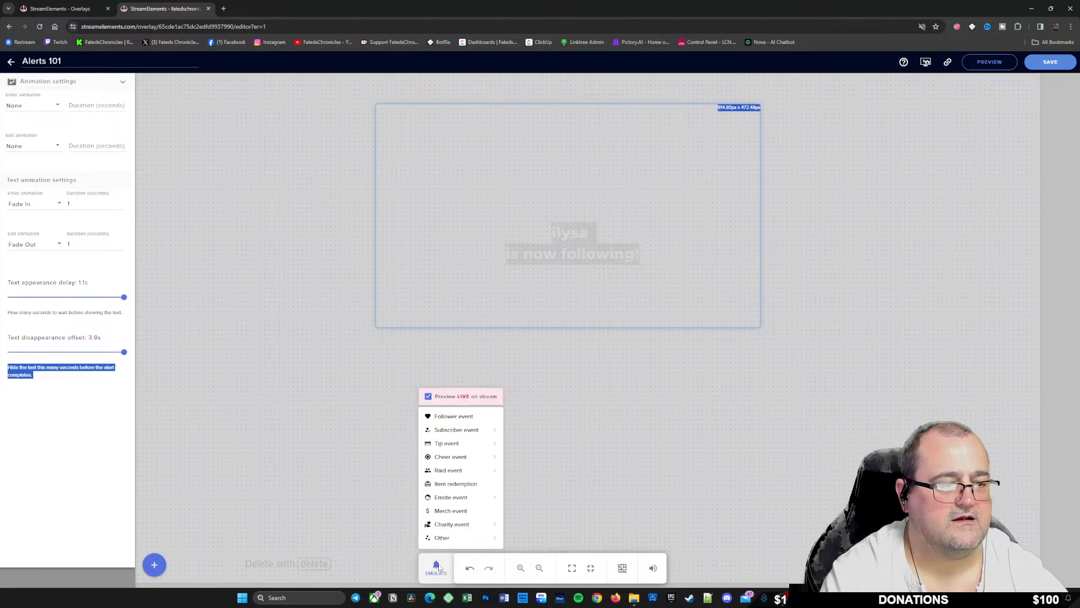
click(444, 419)
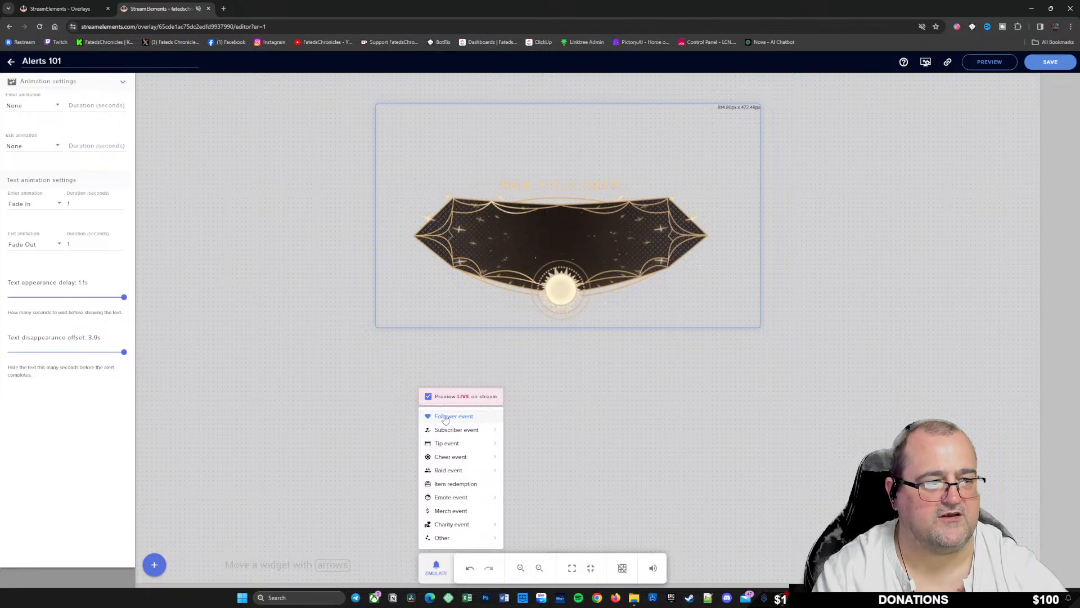
Step: Set the follower alert's text disappearance offset to 0 s and emulate the follower event
click(52, 355)
drag(124, 351, 6, 376)
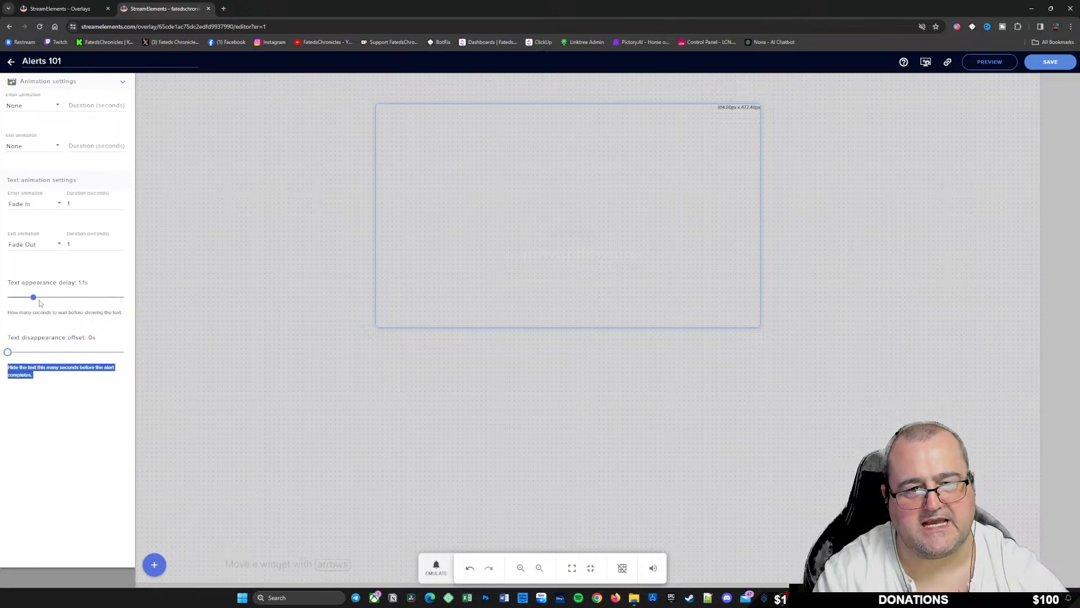
click(436, 567)
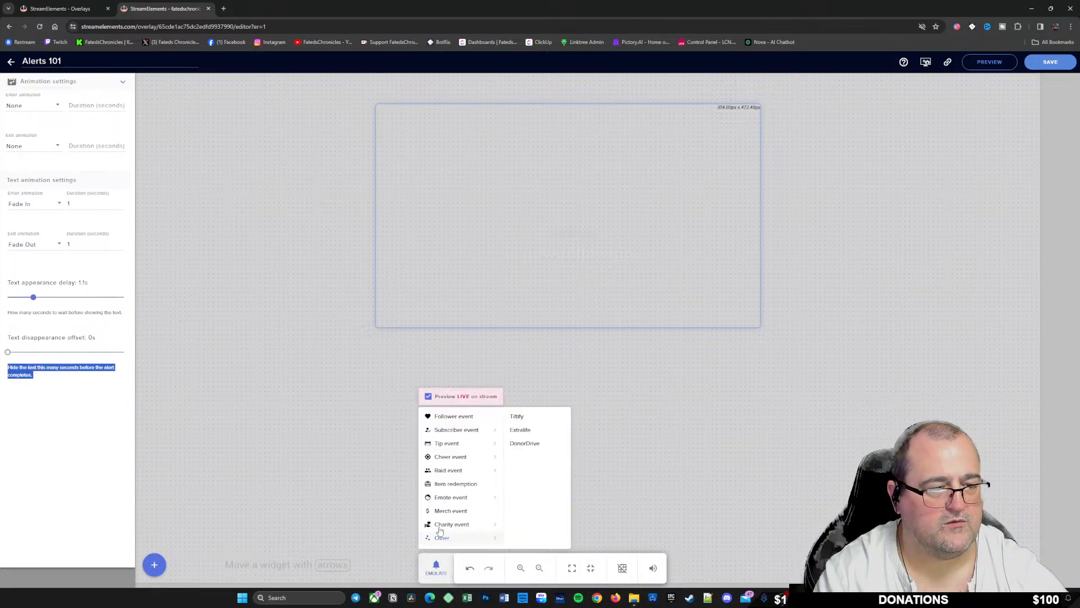
click(453, 419)
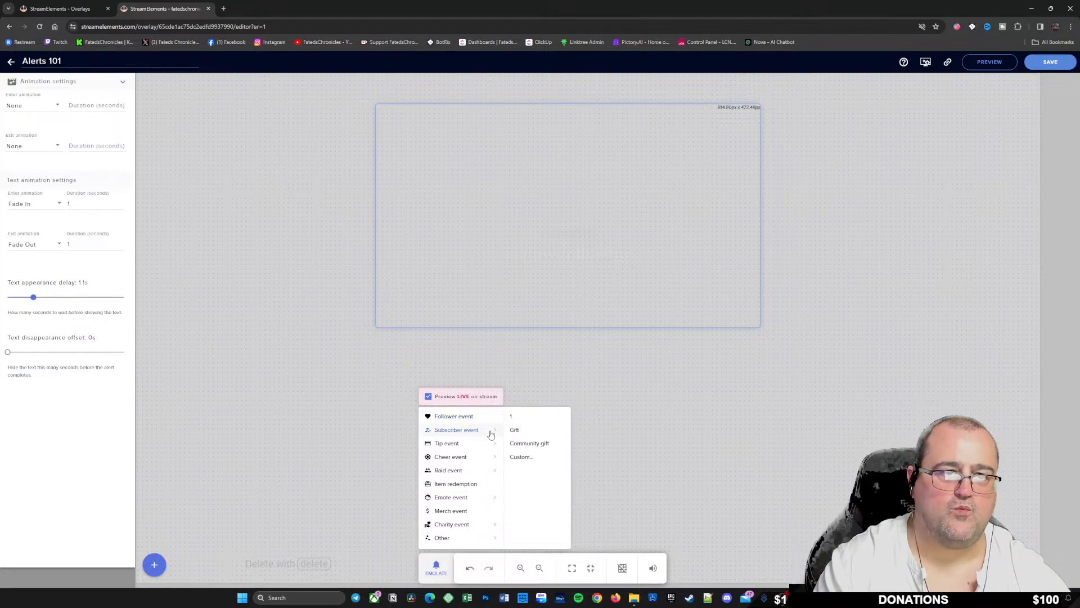
Step: Leave the Alerts 101 editor without saving and return to the overlays dashboard
click(10, 63)
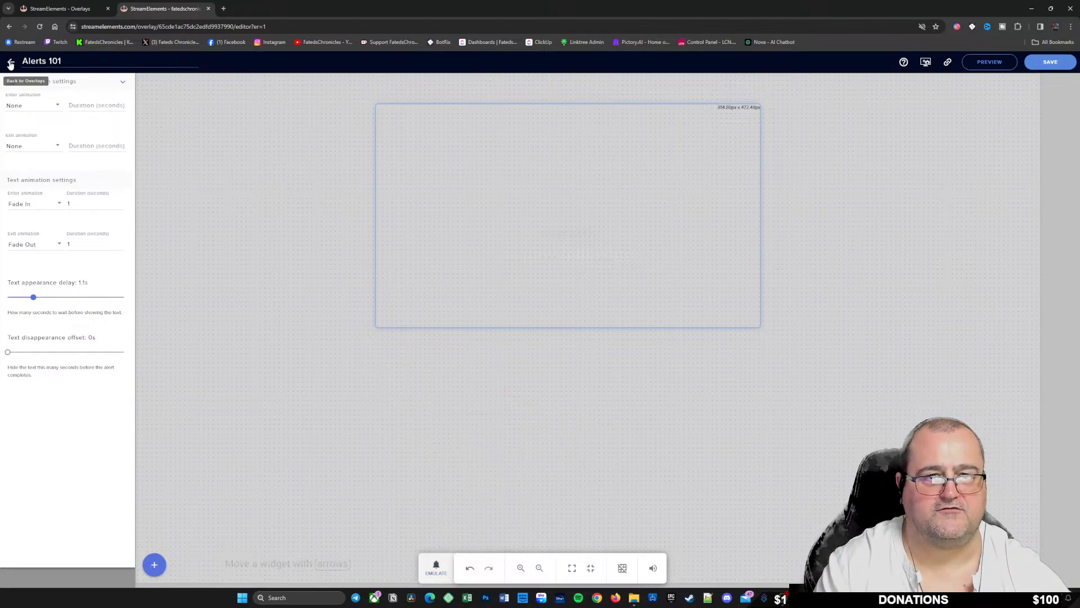
click(10, 63)
click(579, 81)
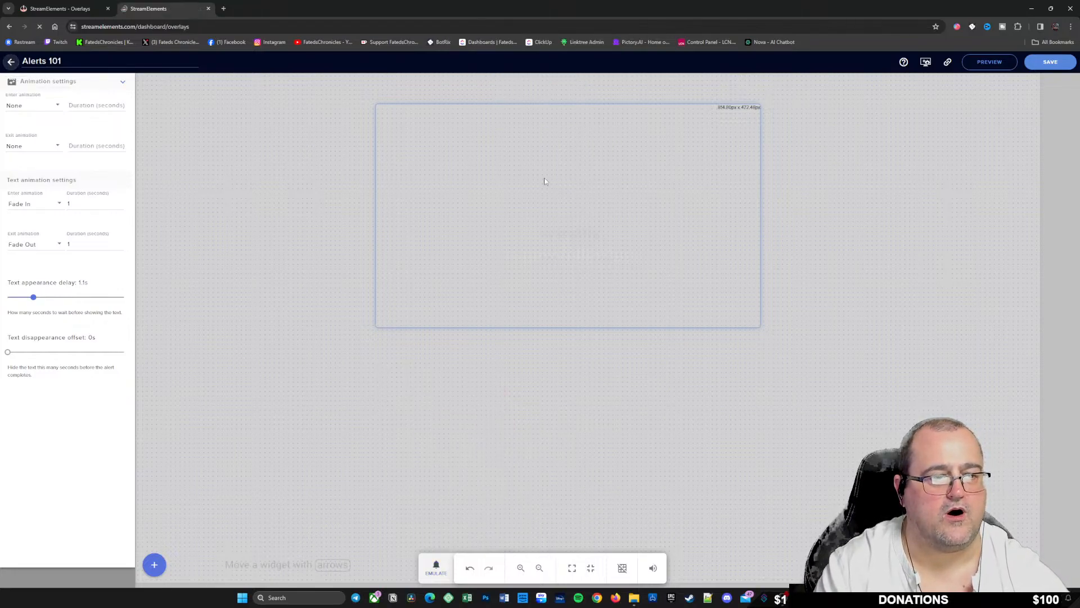